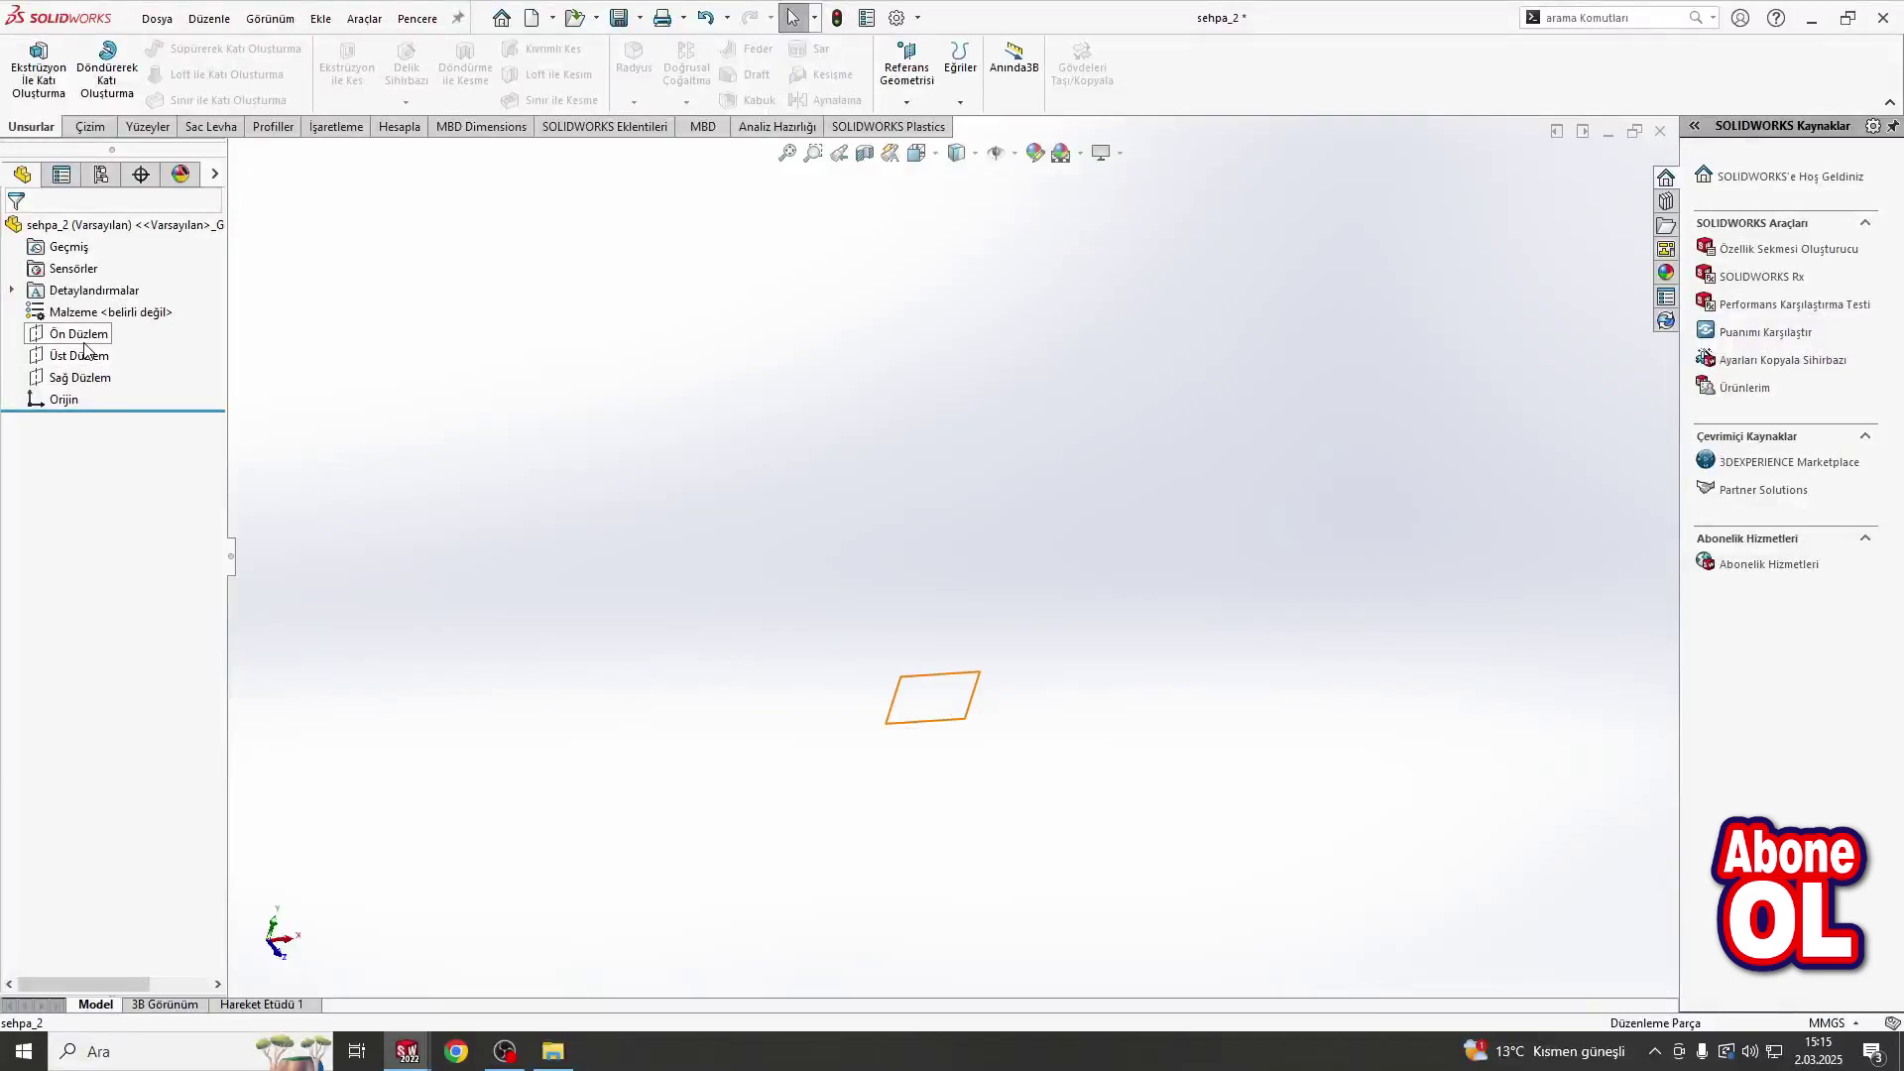
Step: Start a sketch on the Top Plane and draw an ellipse centred on the origin
left_click(85, 353)
left_click(129, 319)
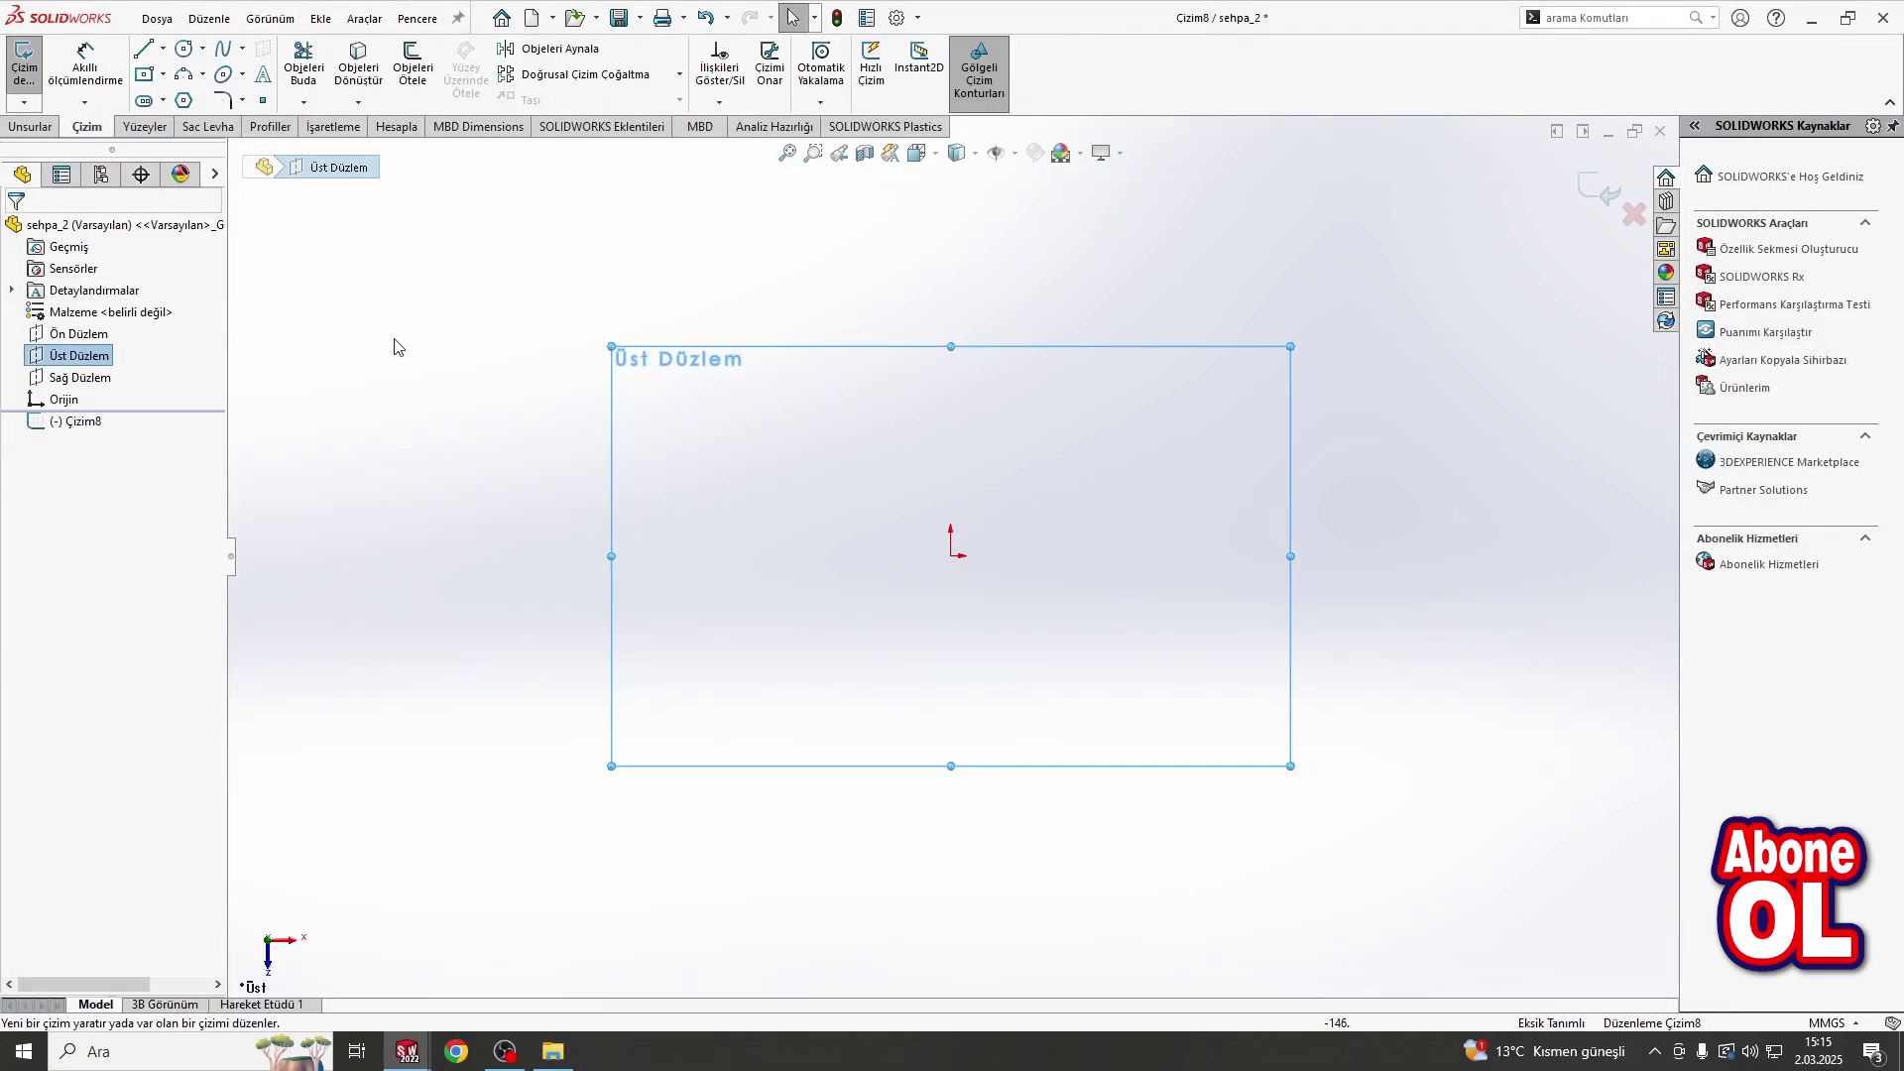
left_click(223, 74)
left_click(951, 555)
left_click(1168, 558)
left_click(1122, 654)
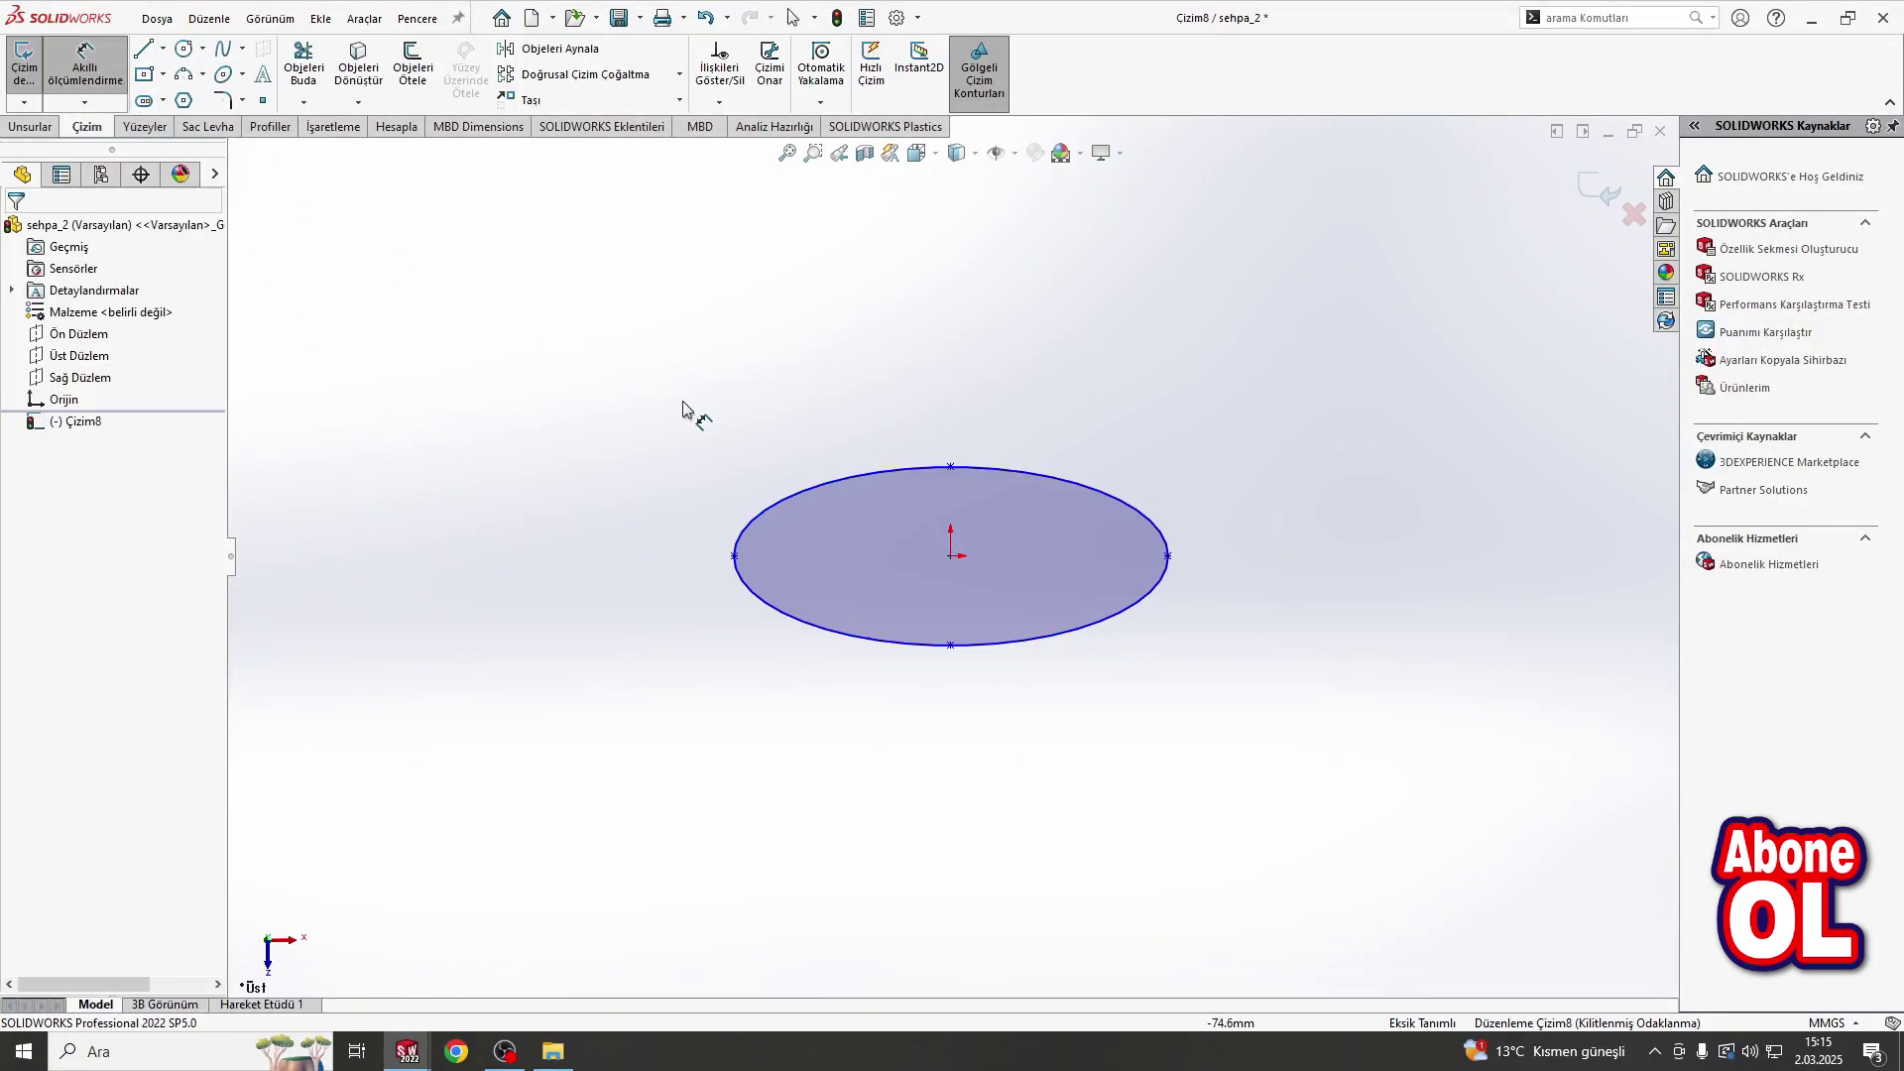
Step: Dimension the ellipse 700 wide and 400 tall, and align its centre and end horizontally
left_click(734, 555)
left_click(1169, 558)
left_click(1122, 340)
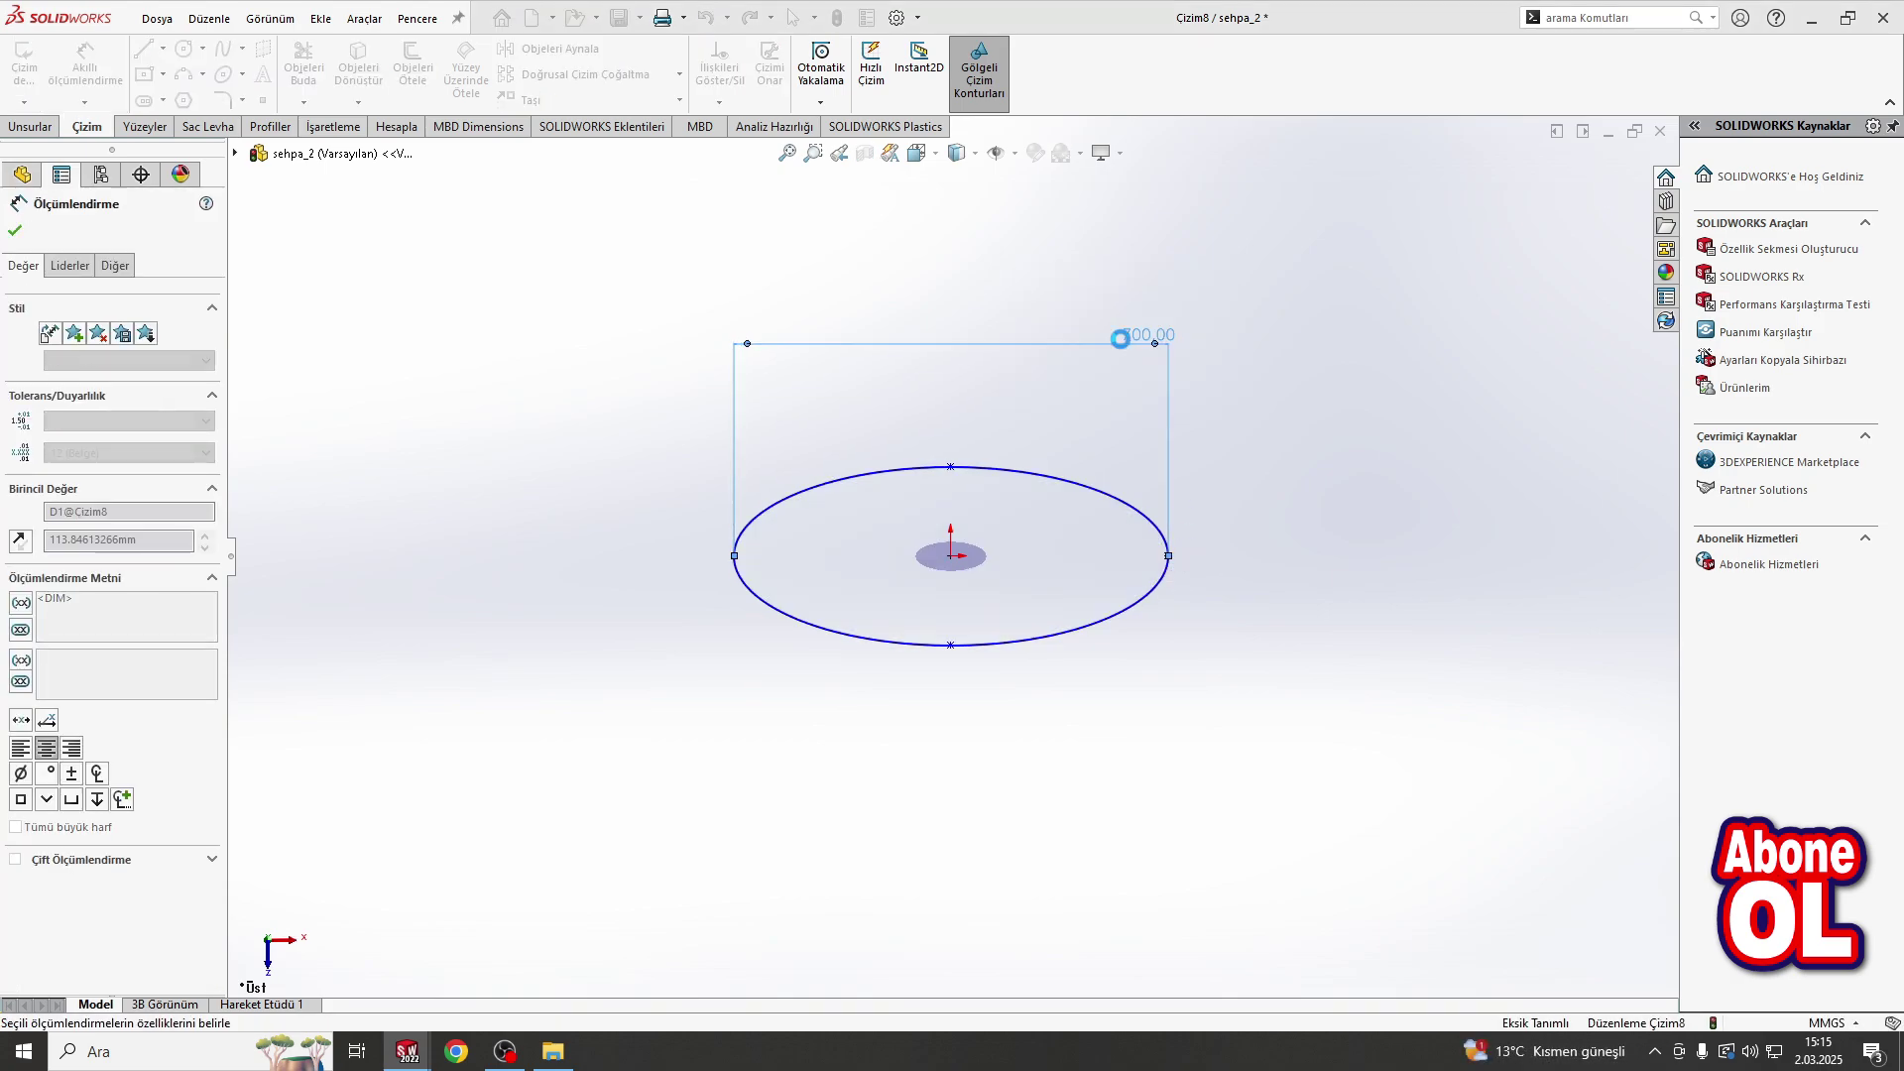
type("700")
key("Return")
left_click(953, 466)
left_click(615, 595)
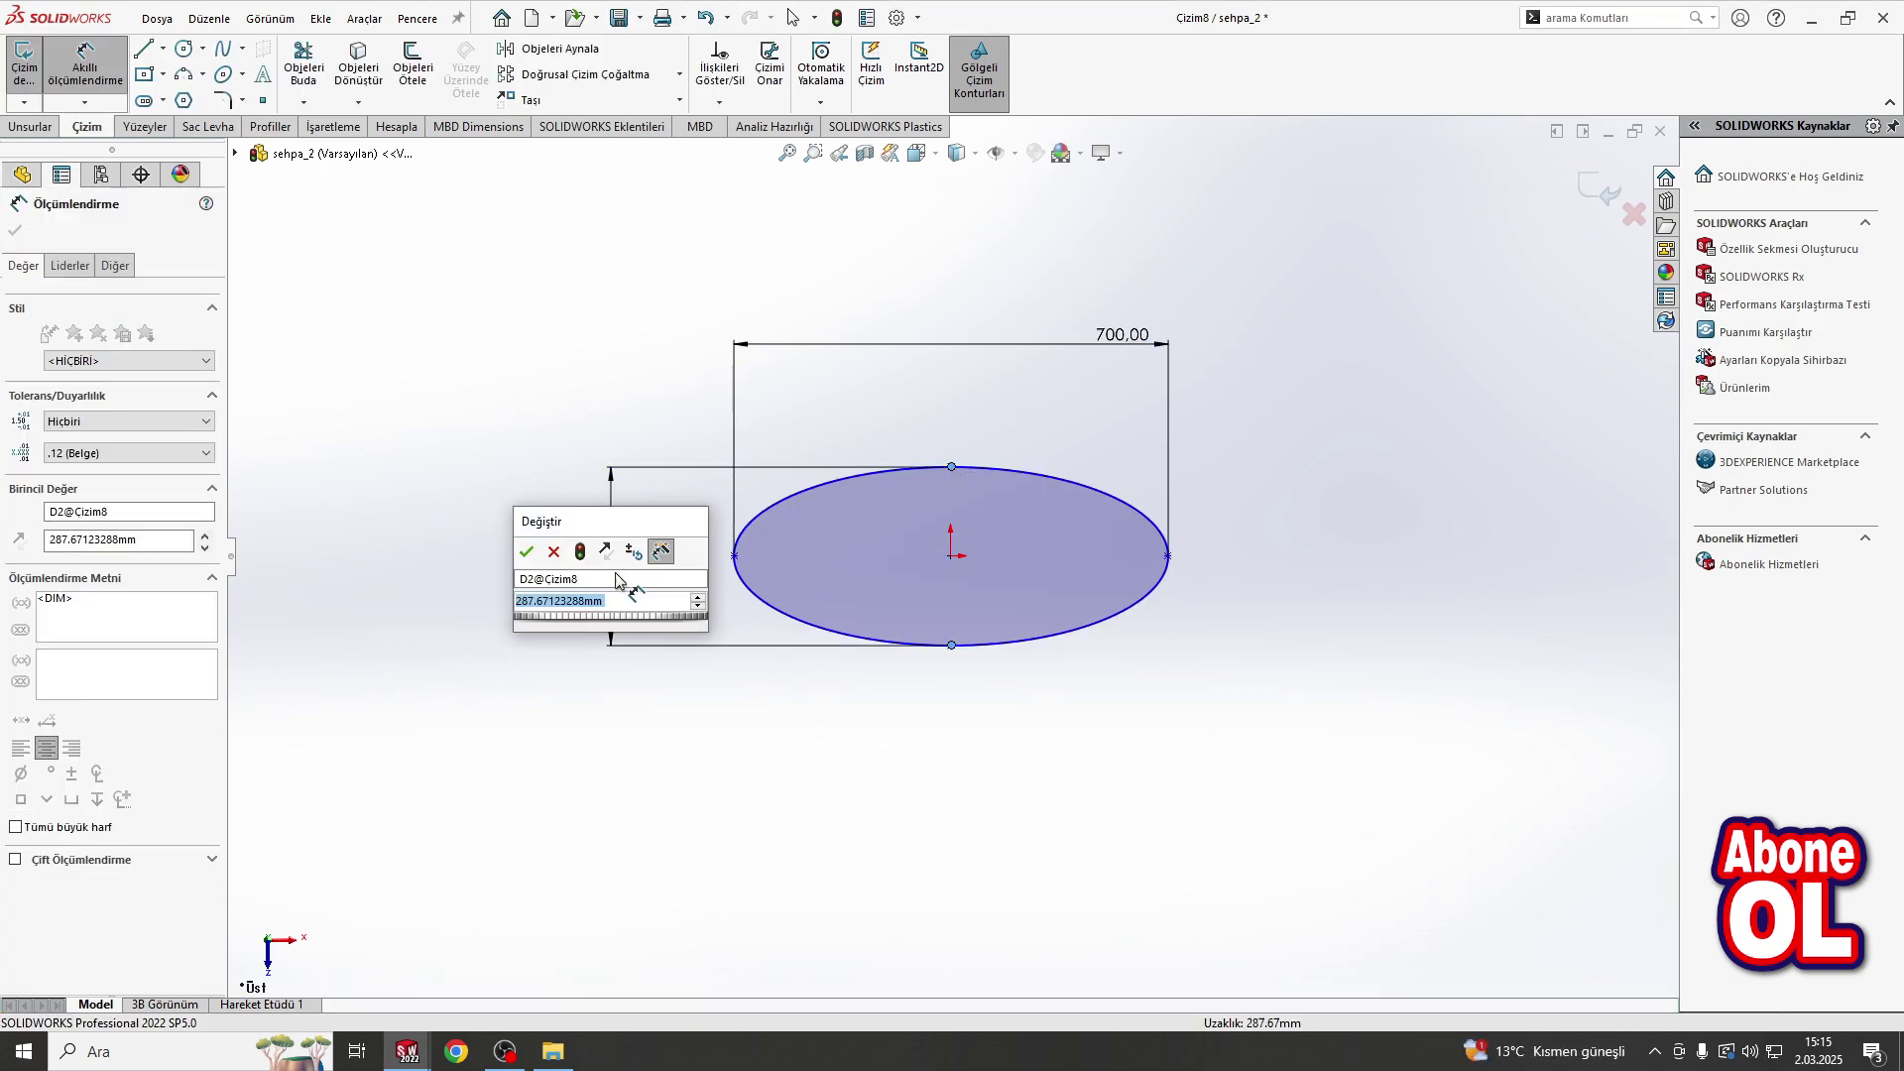
type("400")
key("Return")
key("Escape")
left_click(1168, 556)
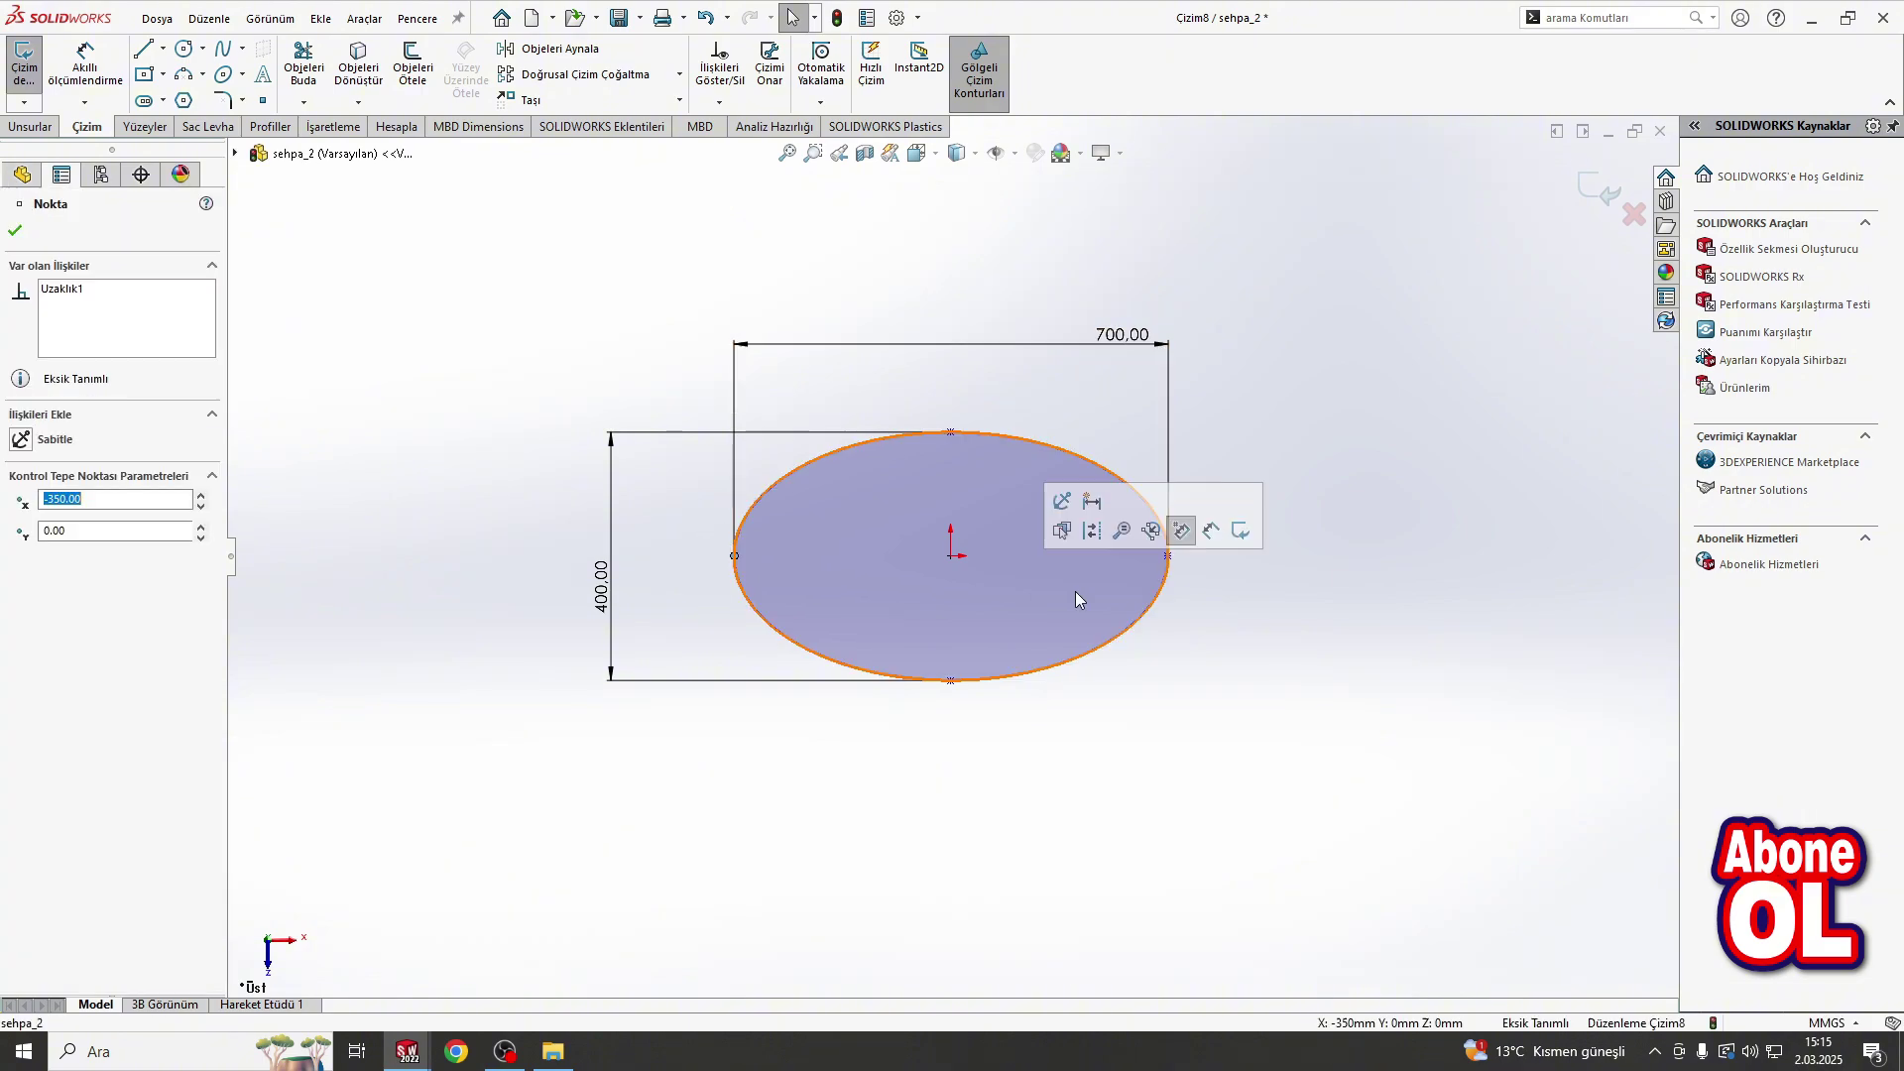
left_click(951, 556, "ctrl")
left_click(1032, 496)
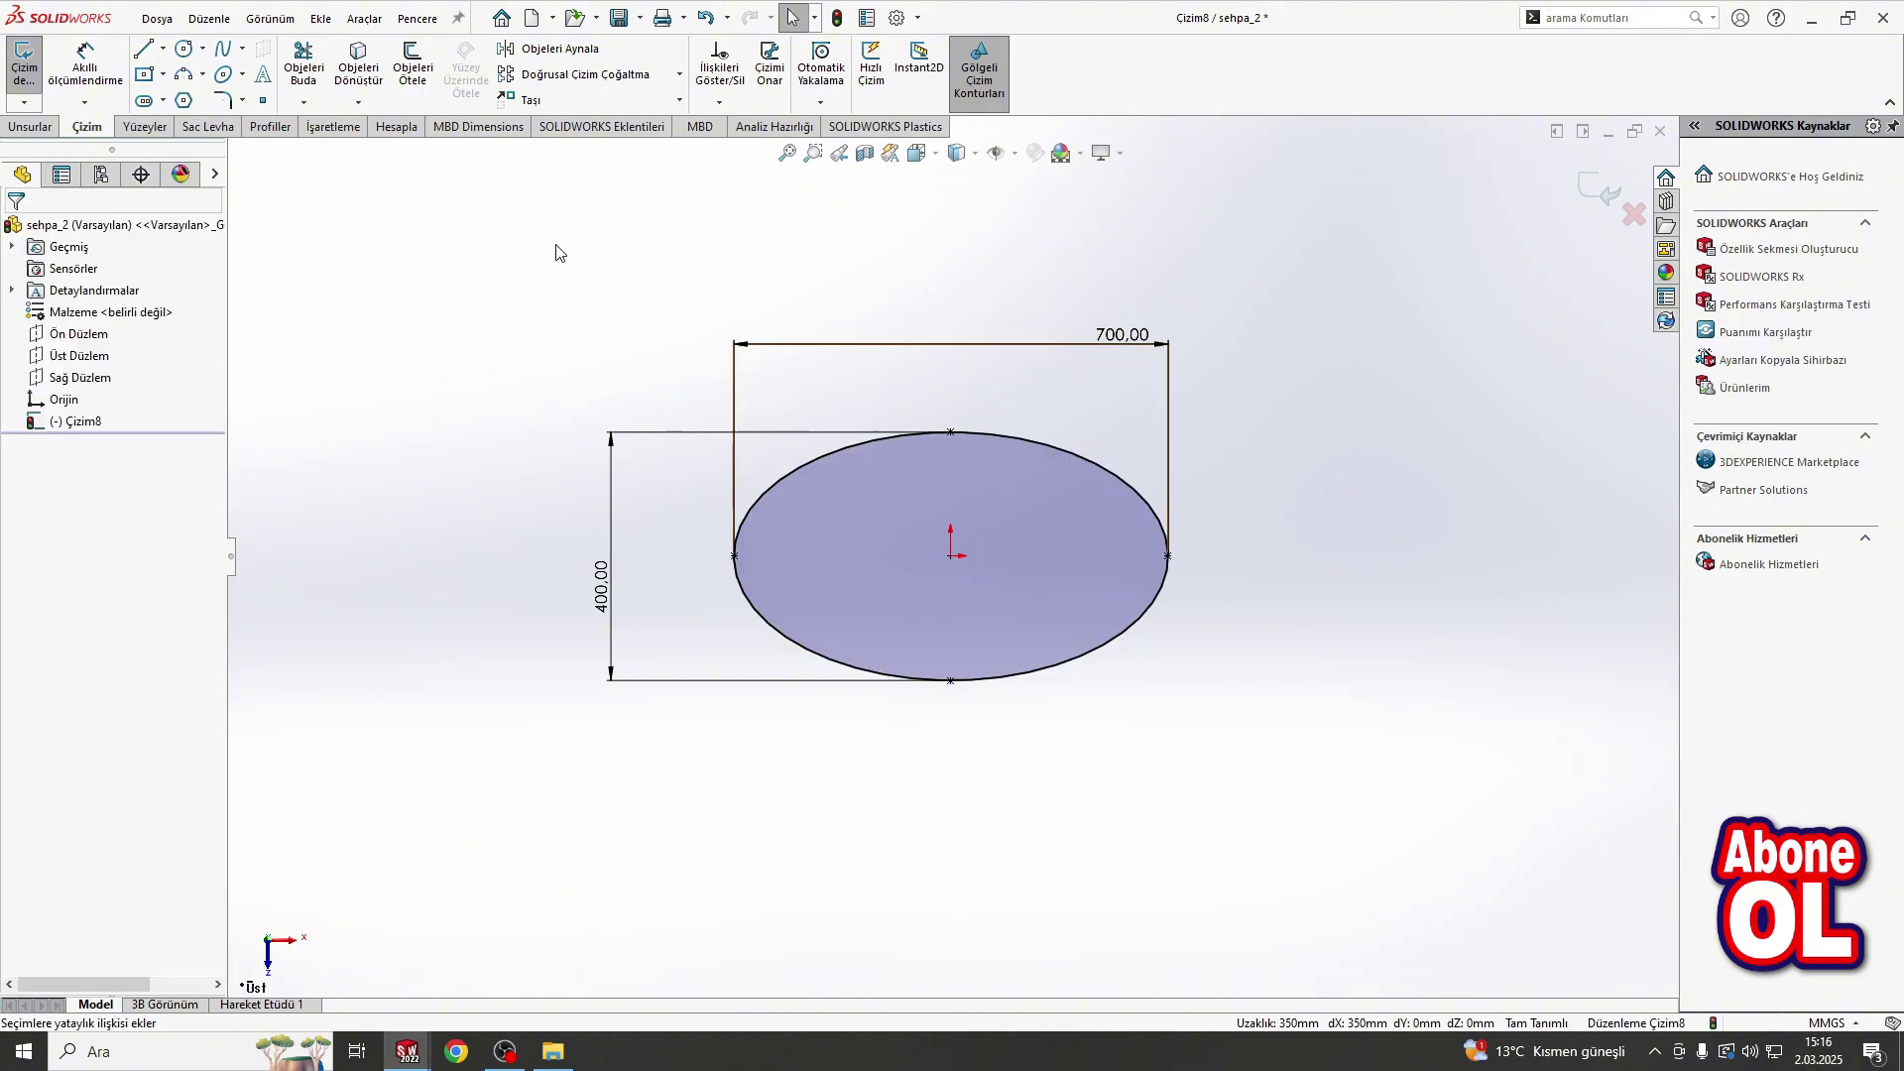
Step: Draw a slanted line across the ellipse and mirror it about a vertical centerline
left_click(144, 49)
left_click(801, 466)
left_click(843, 664)
key("Escape")
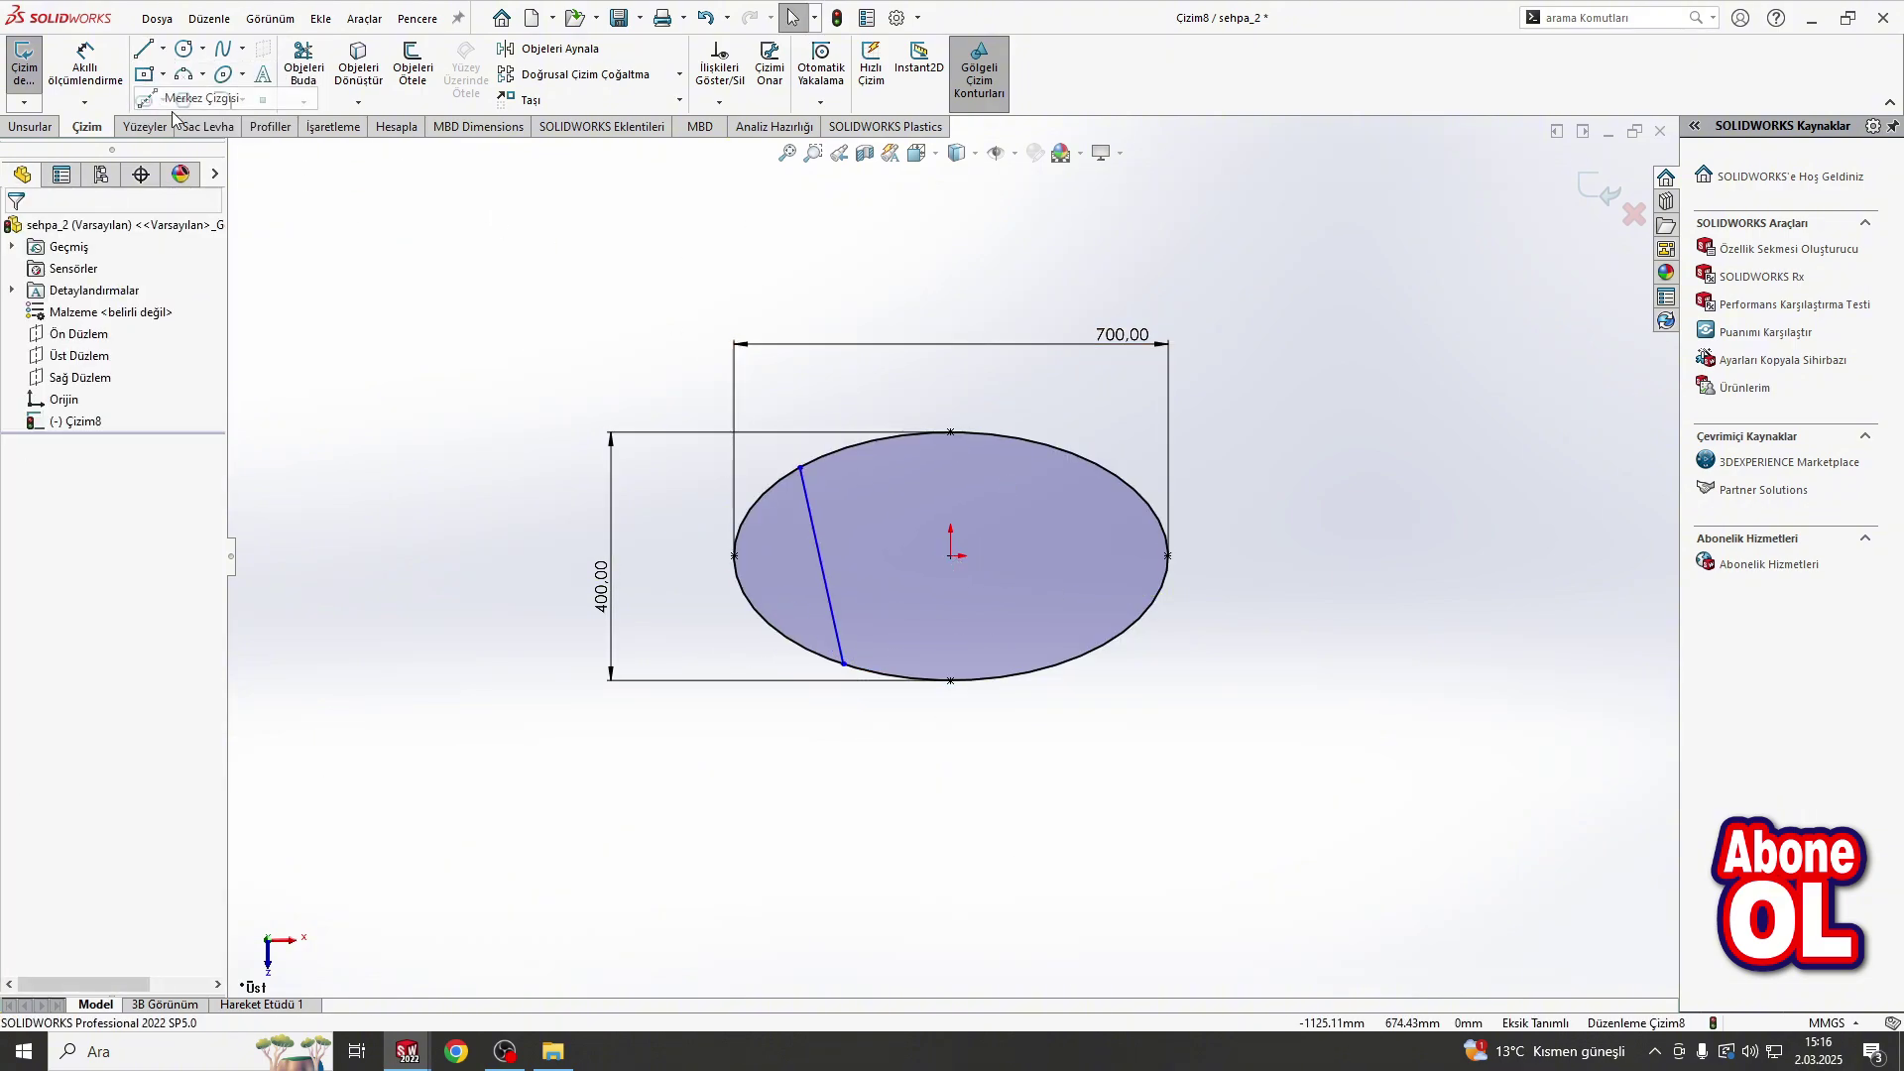
left_click(193, 99)
left_click(951, 432)
left_click(951, 556)
key("Escape")
left_click(561, 48)
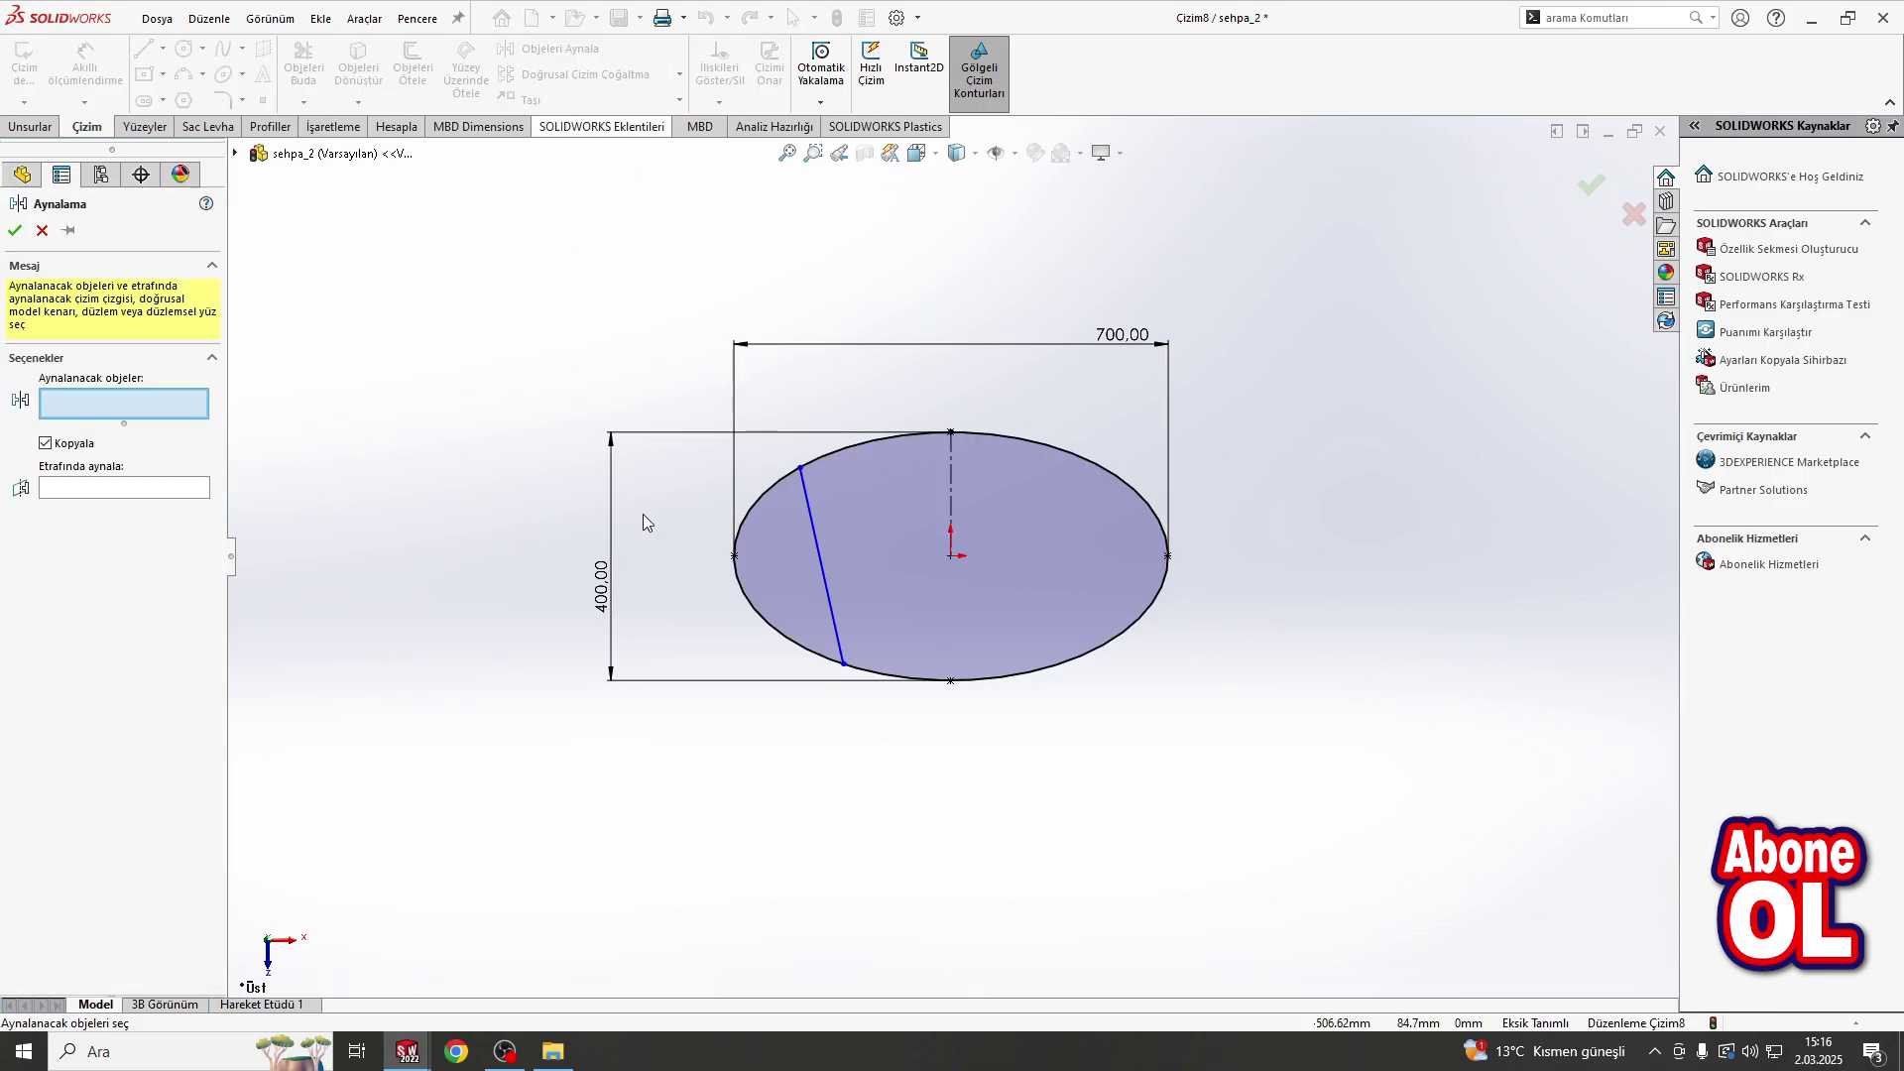
left_click(104, 489)
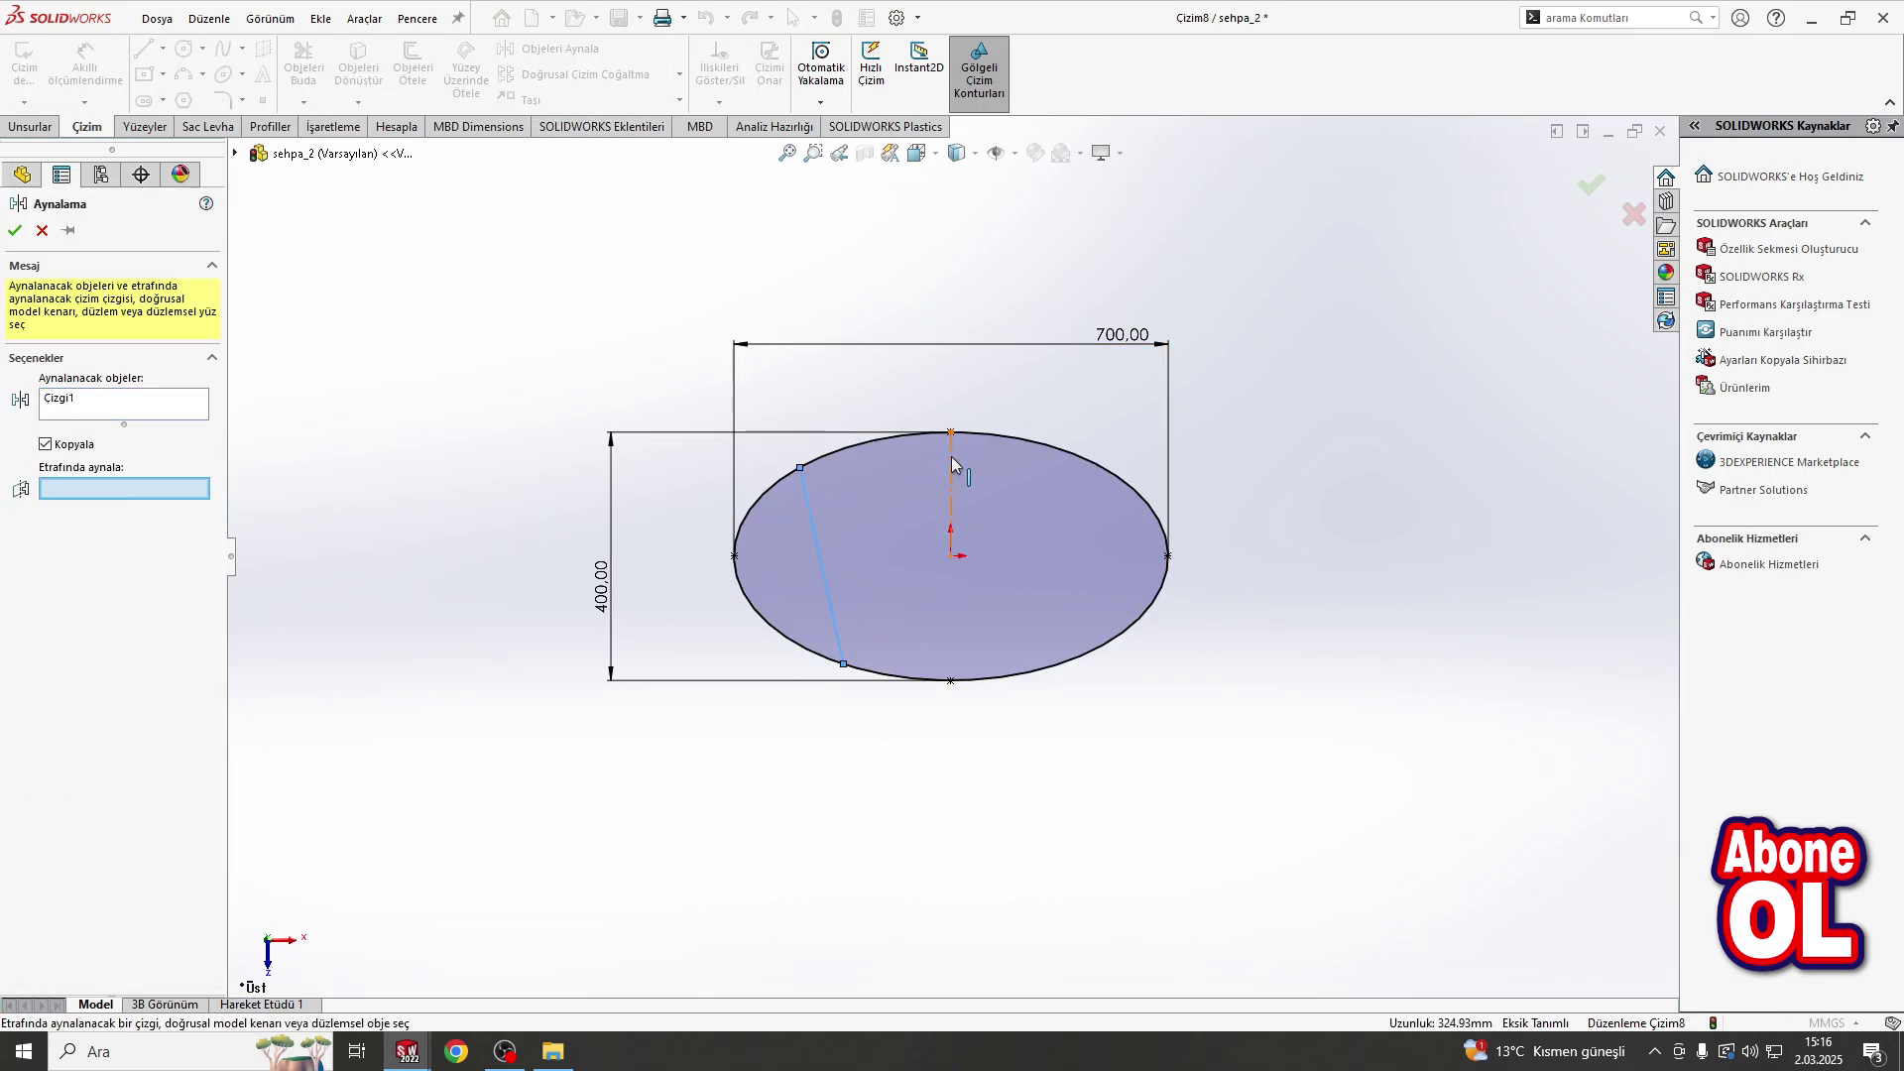
left_click(15, 230)
left_click(84, 64)
Step: Dimension the slanted line's offsets from the centerline: 250 at the top and 200 at the bottom
left_click(801, 466)
left_click(952, 433)
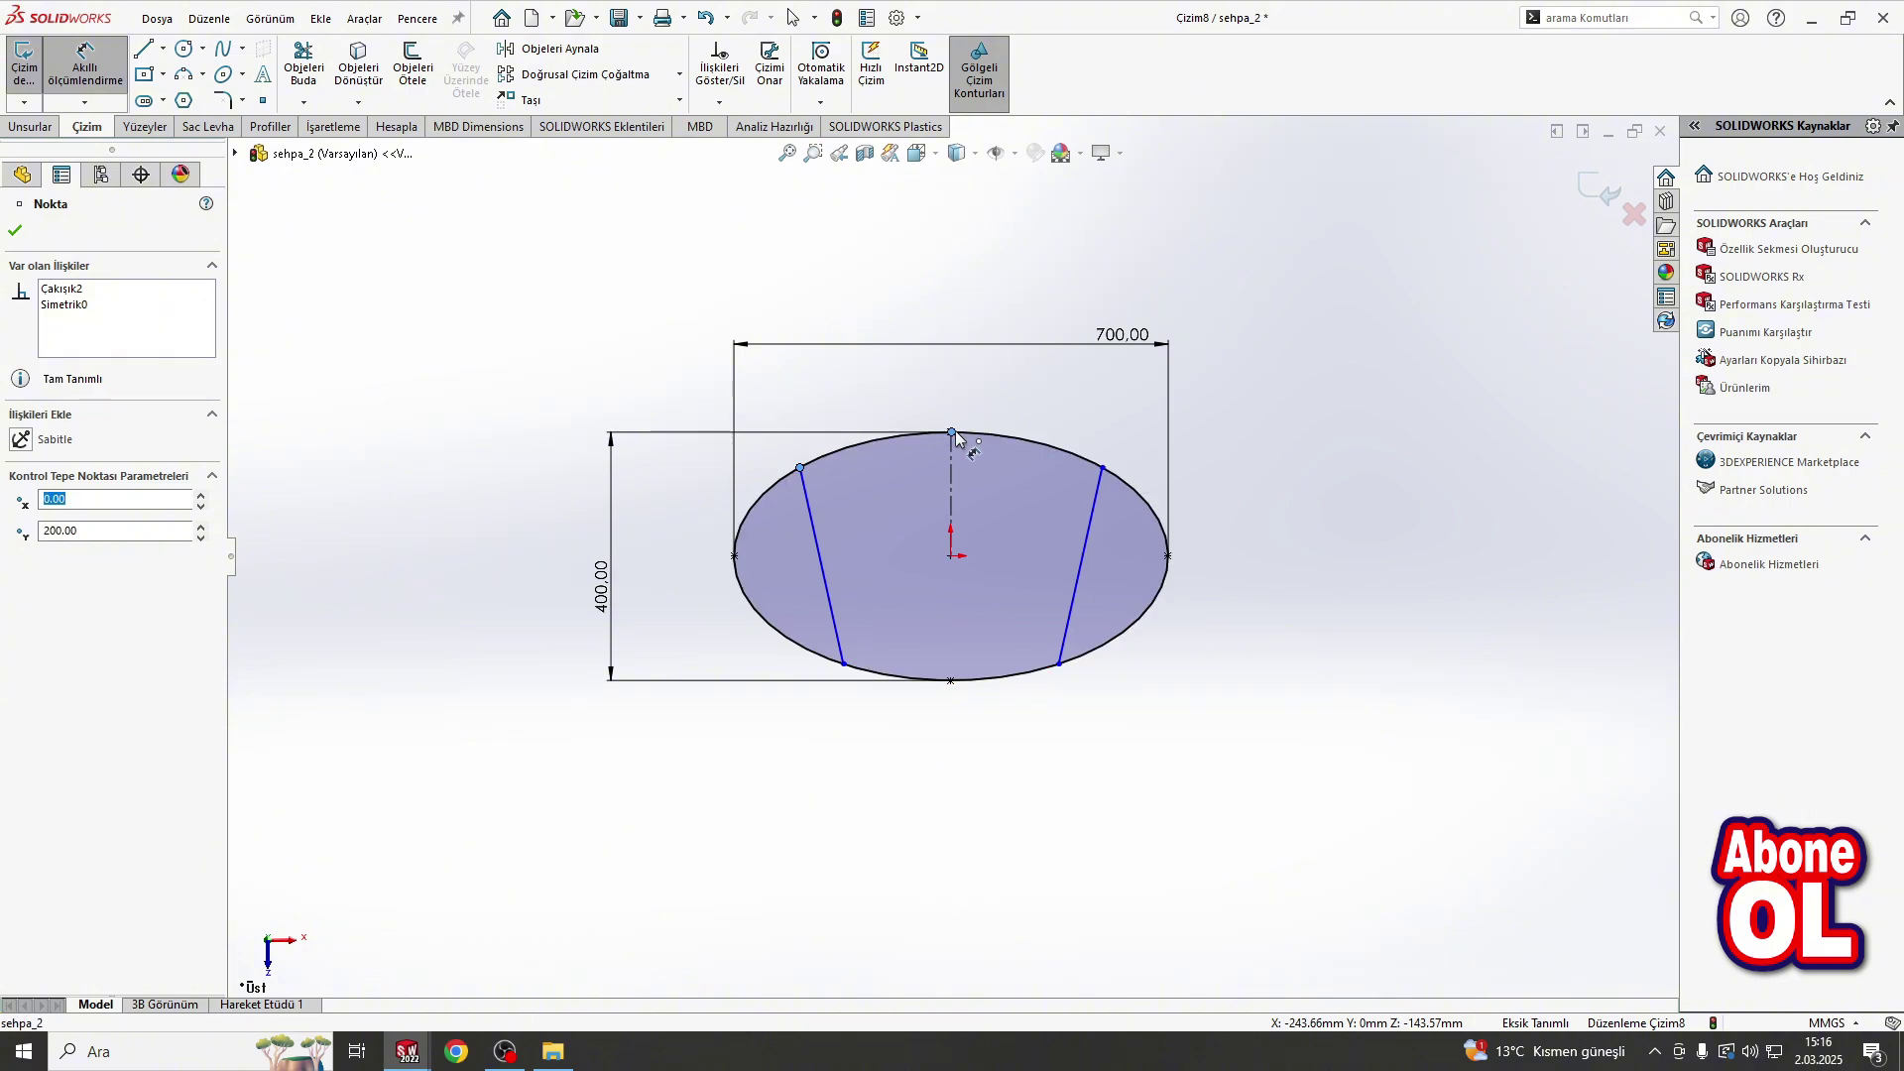
left_click(943, 288)
type("250")
key("Return")
left_click(844, 664)
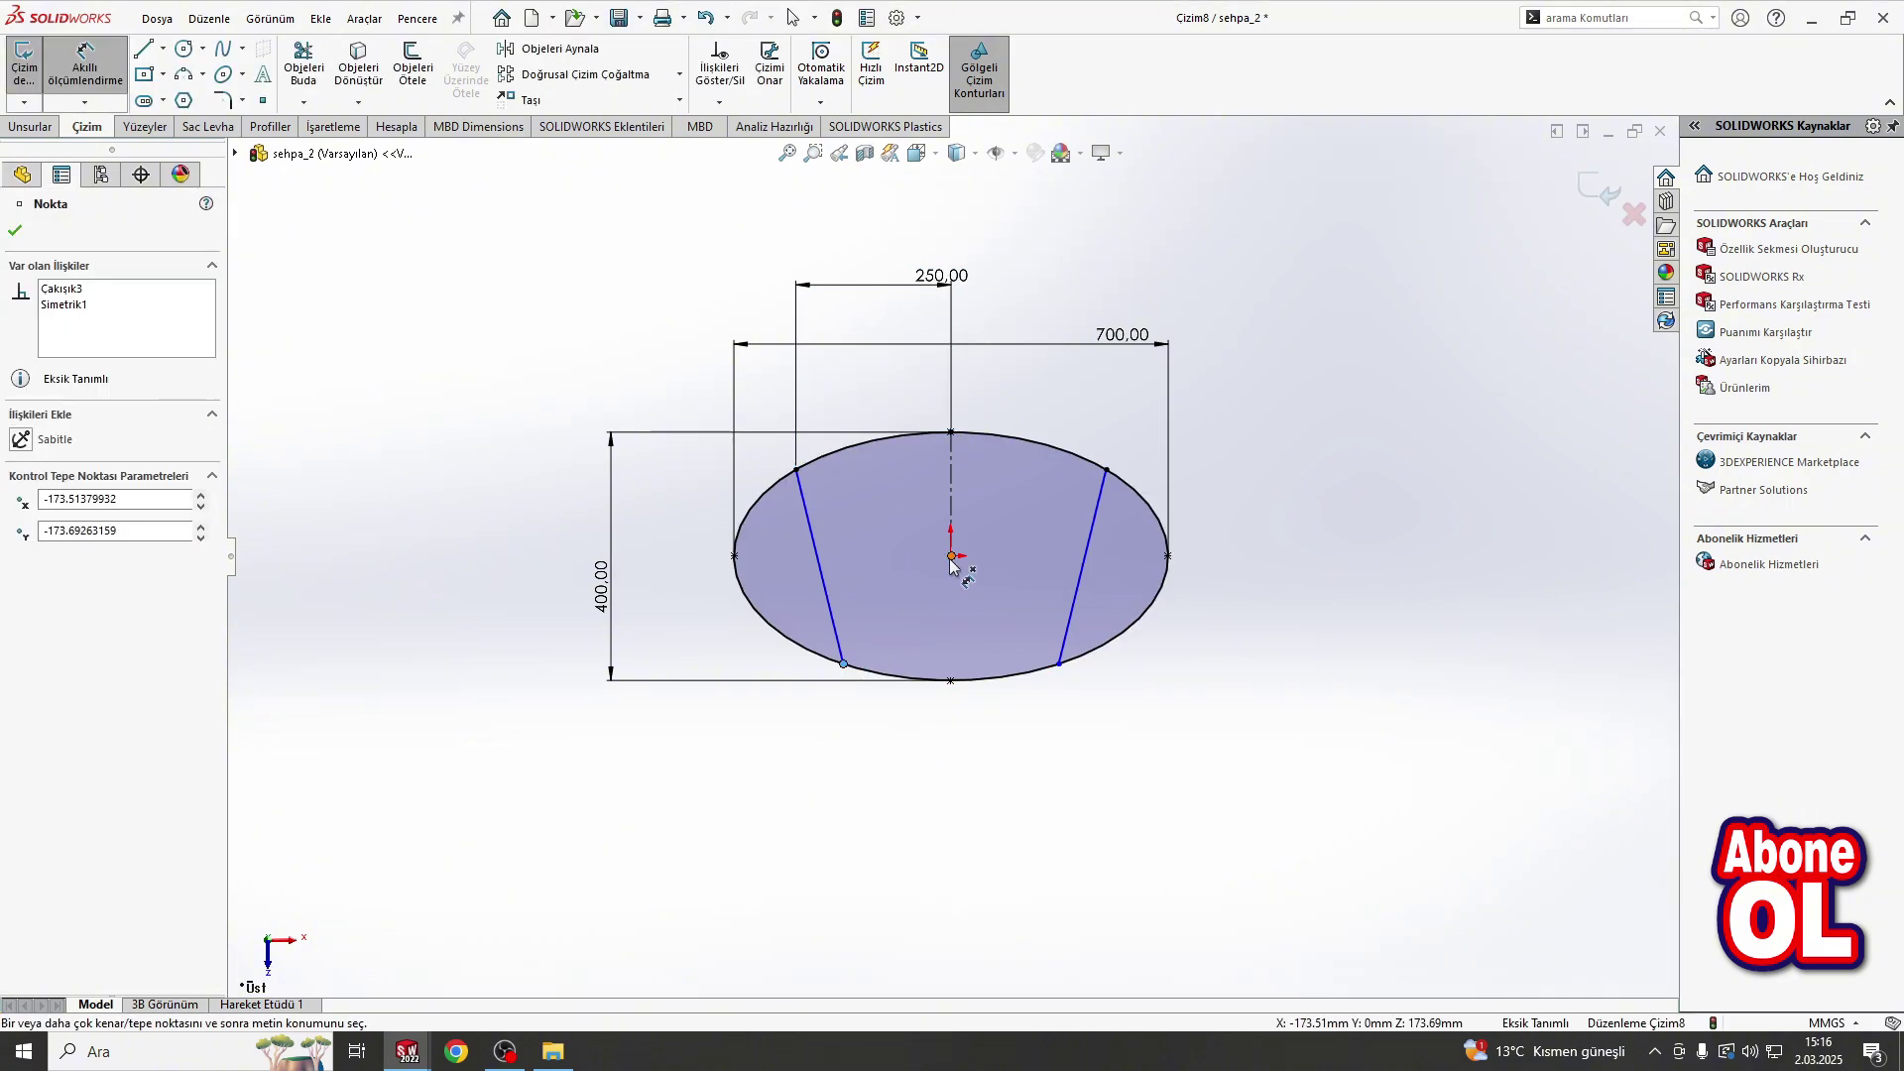
left_click(951, 556)
left_click(910, 758)
type("200")
key("Return")
Step: Trim away the ellipse's left and right outer arcs beyond the slanted lines
scroll(945, 409, "down", 1)
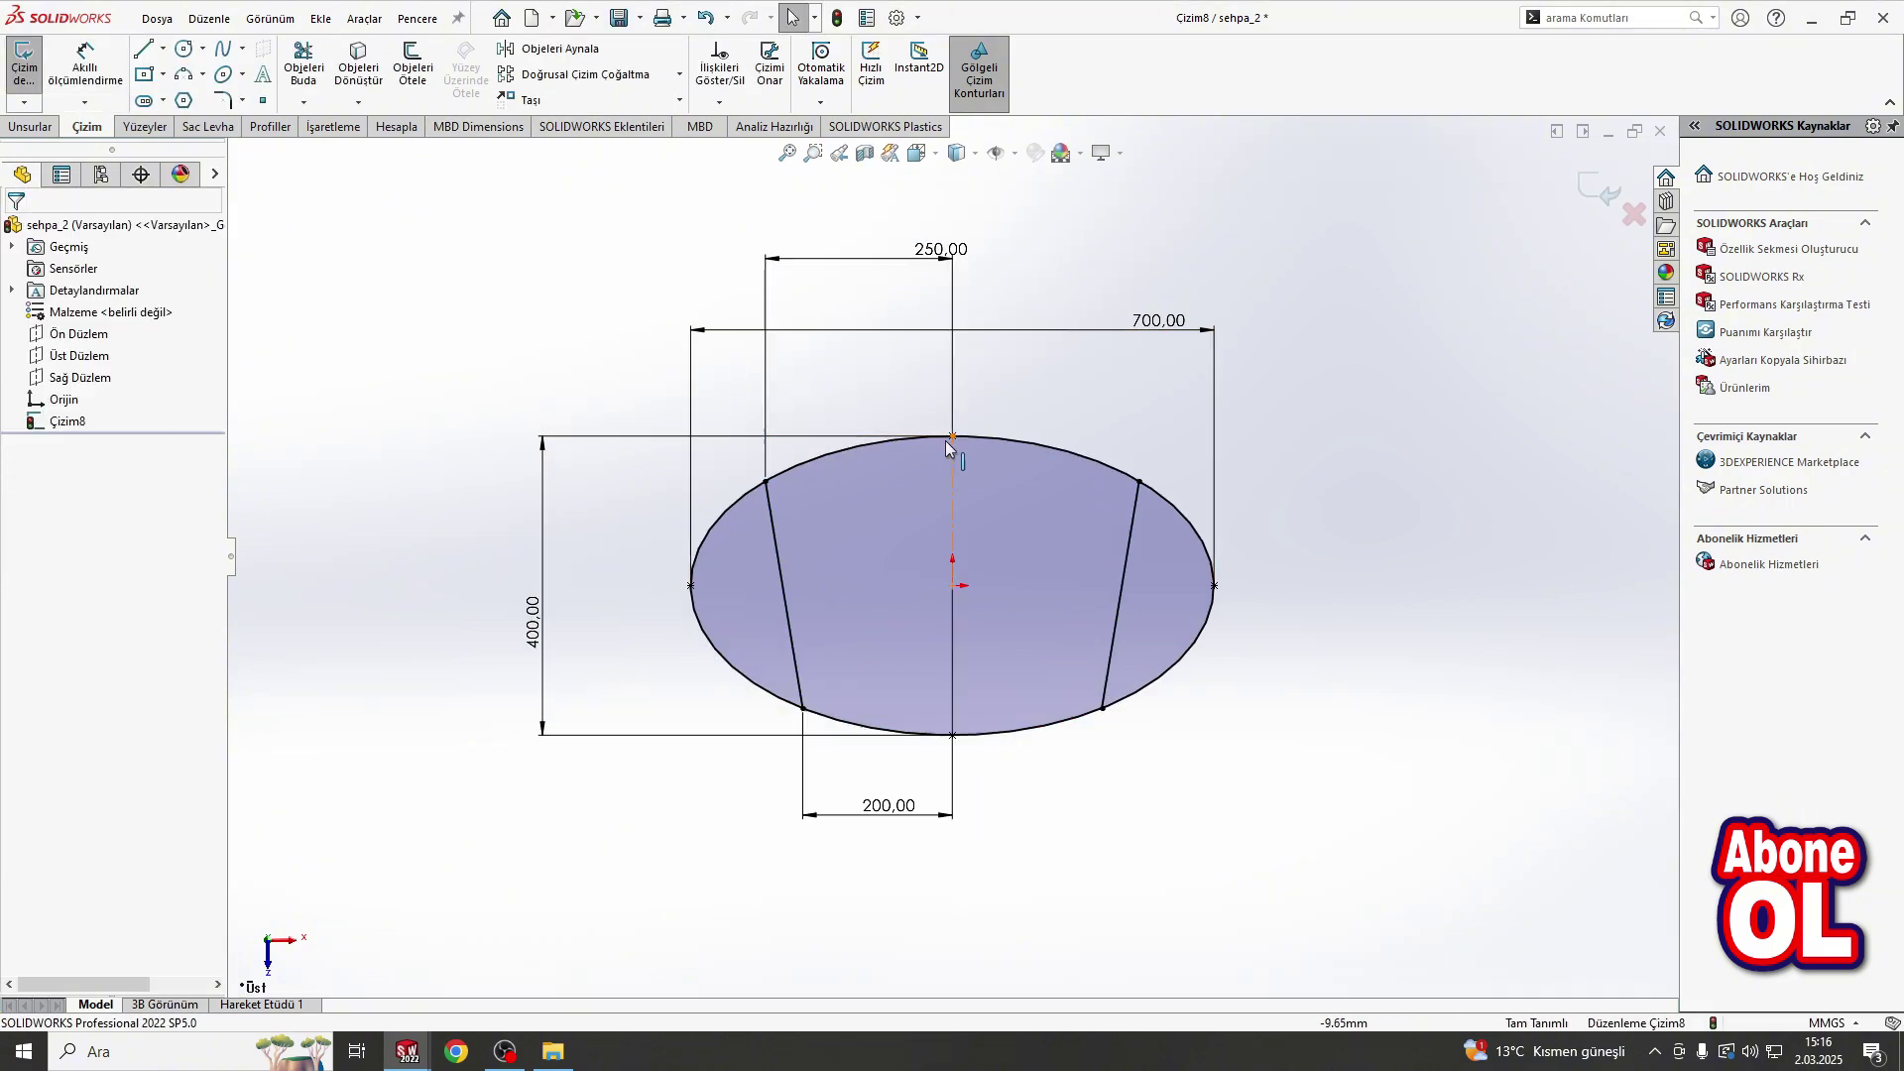
left_click(561, 49)
left_click(303, 64)
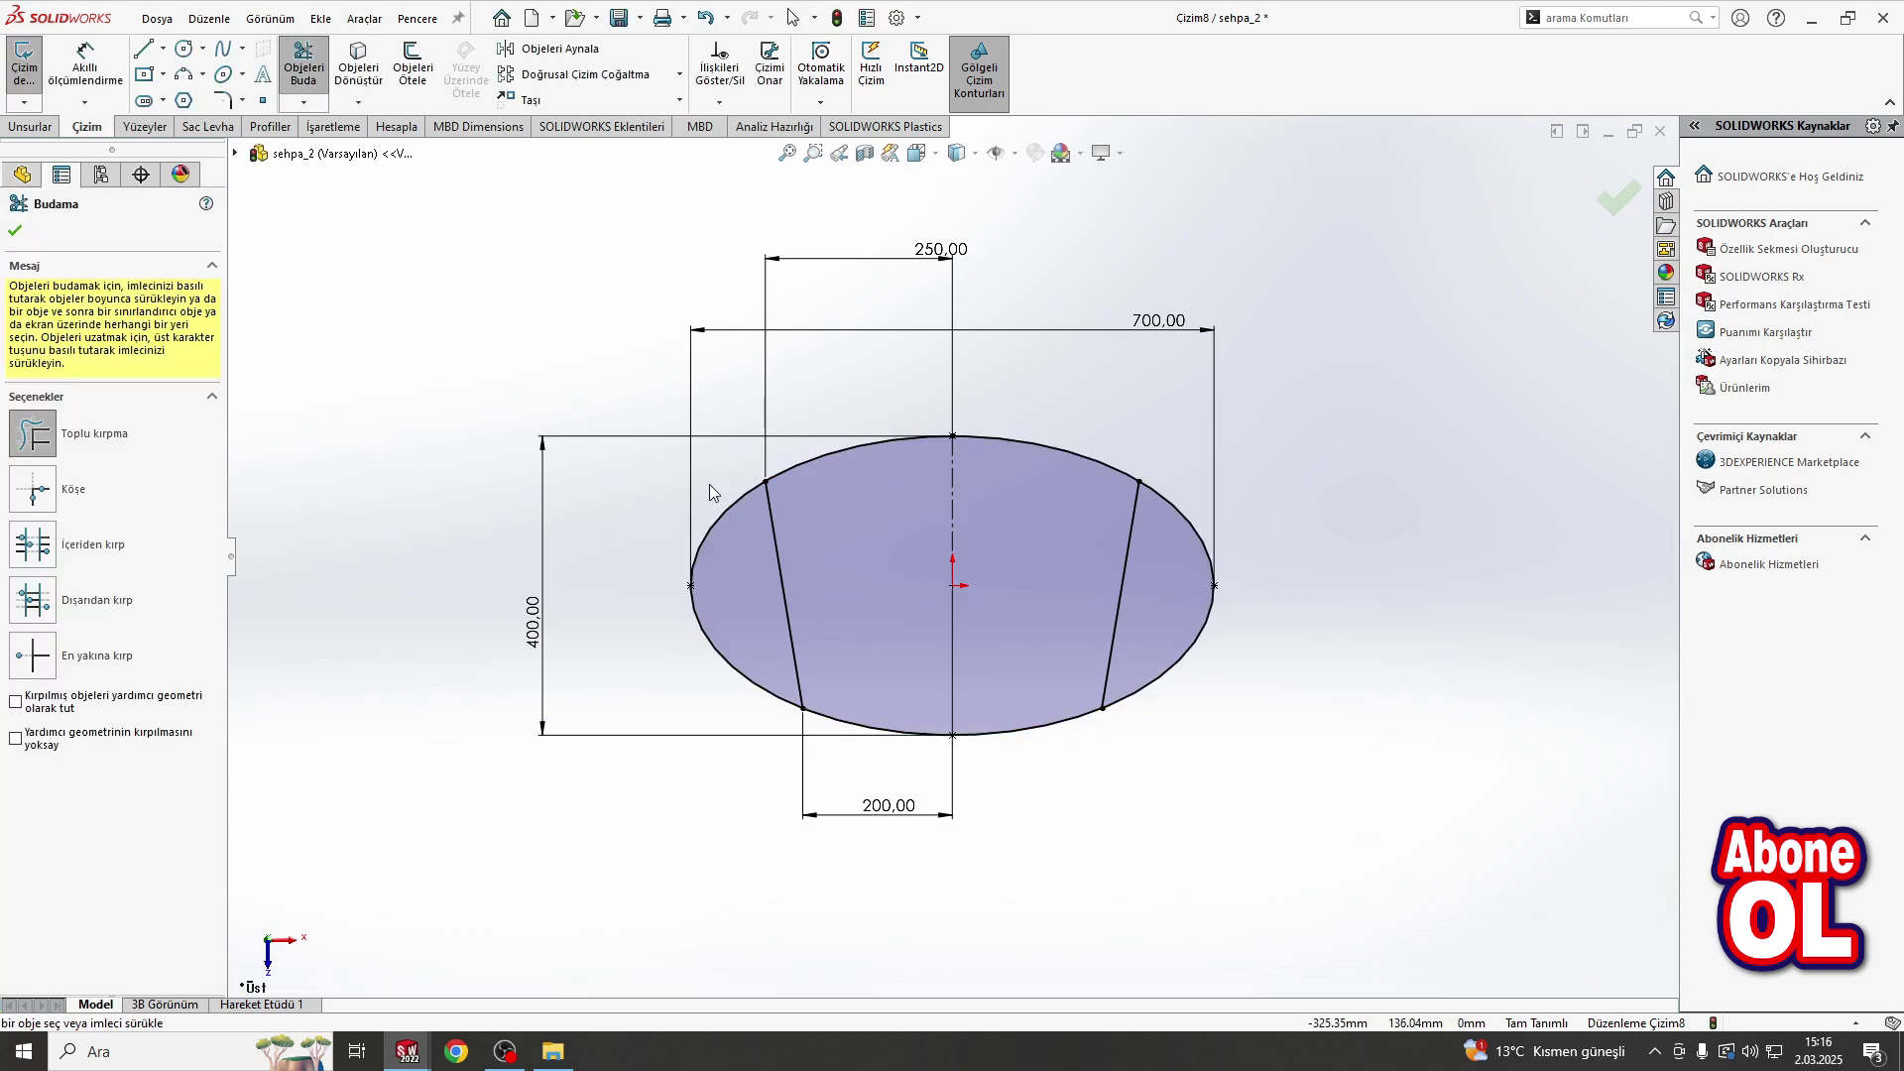
left_click_drag(707, 489, 753, 635)
left_click_drag(1221, 502, 1181, 635)
key("Escape")
Step: Round all four outline corners with 50 mm sketch fillets
left_click(226, 100)
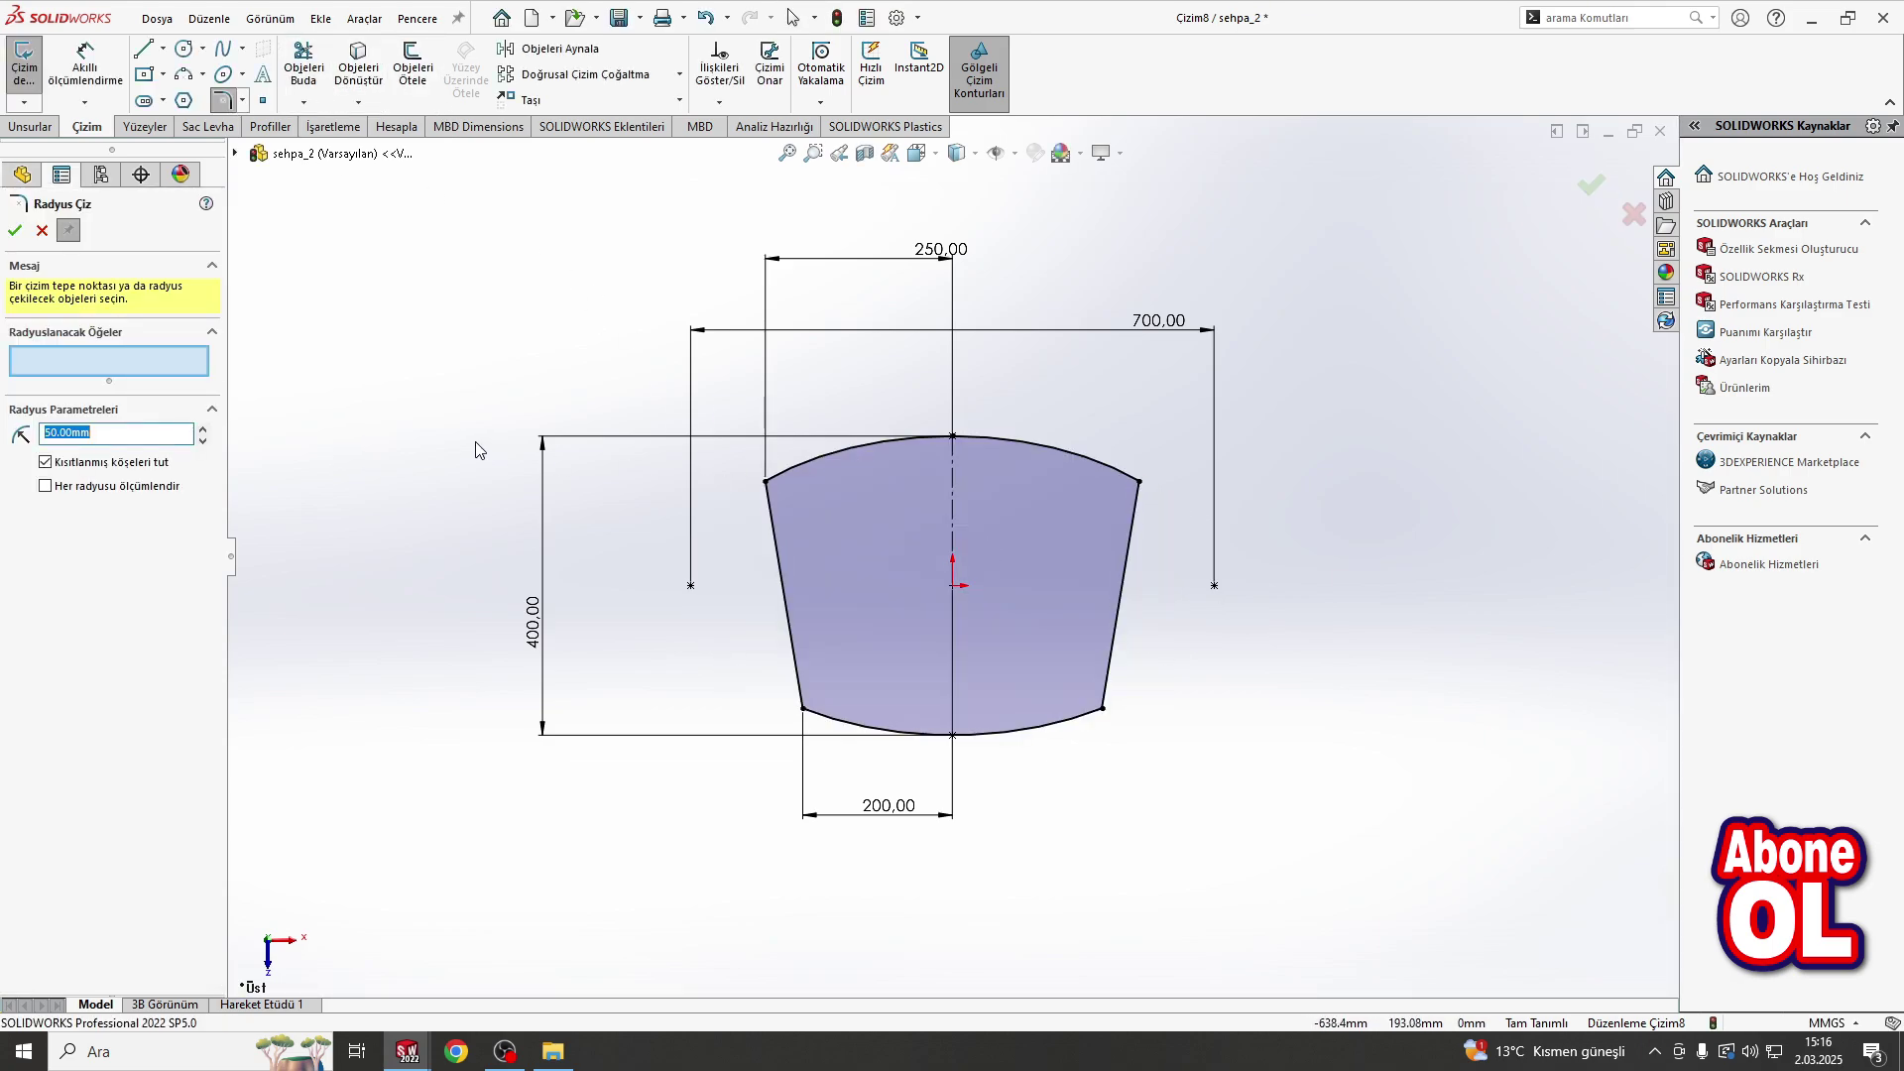
left_click(765, 481)
left_click(805, 710)
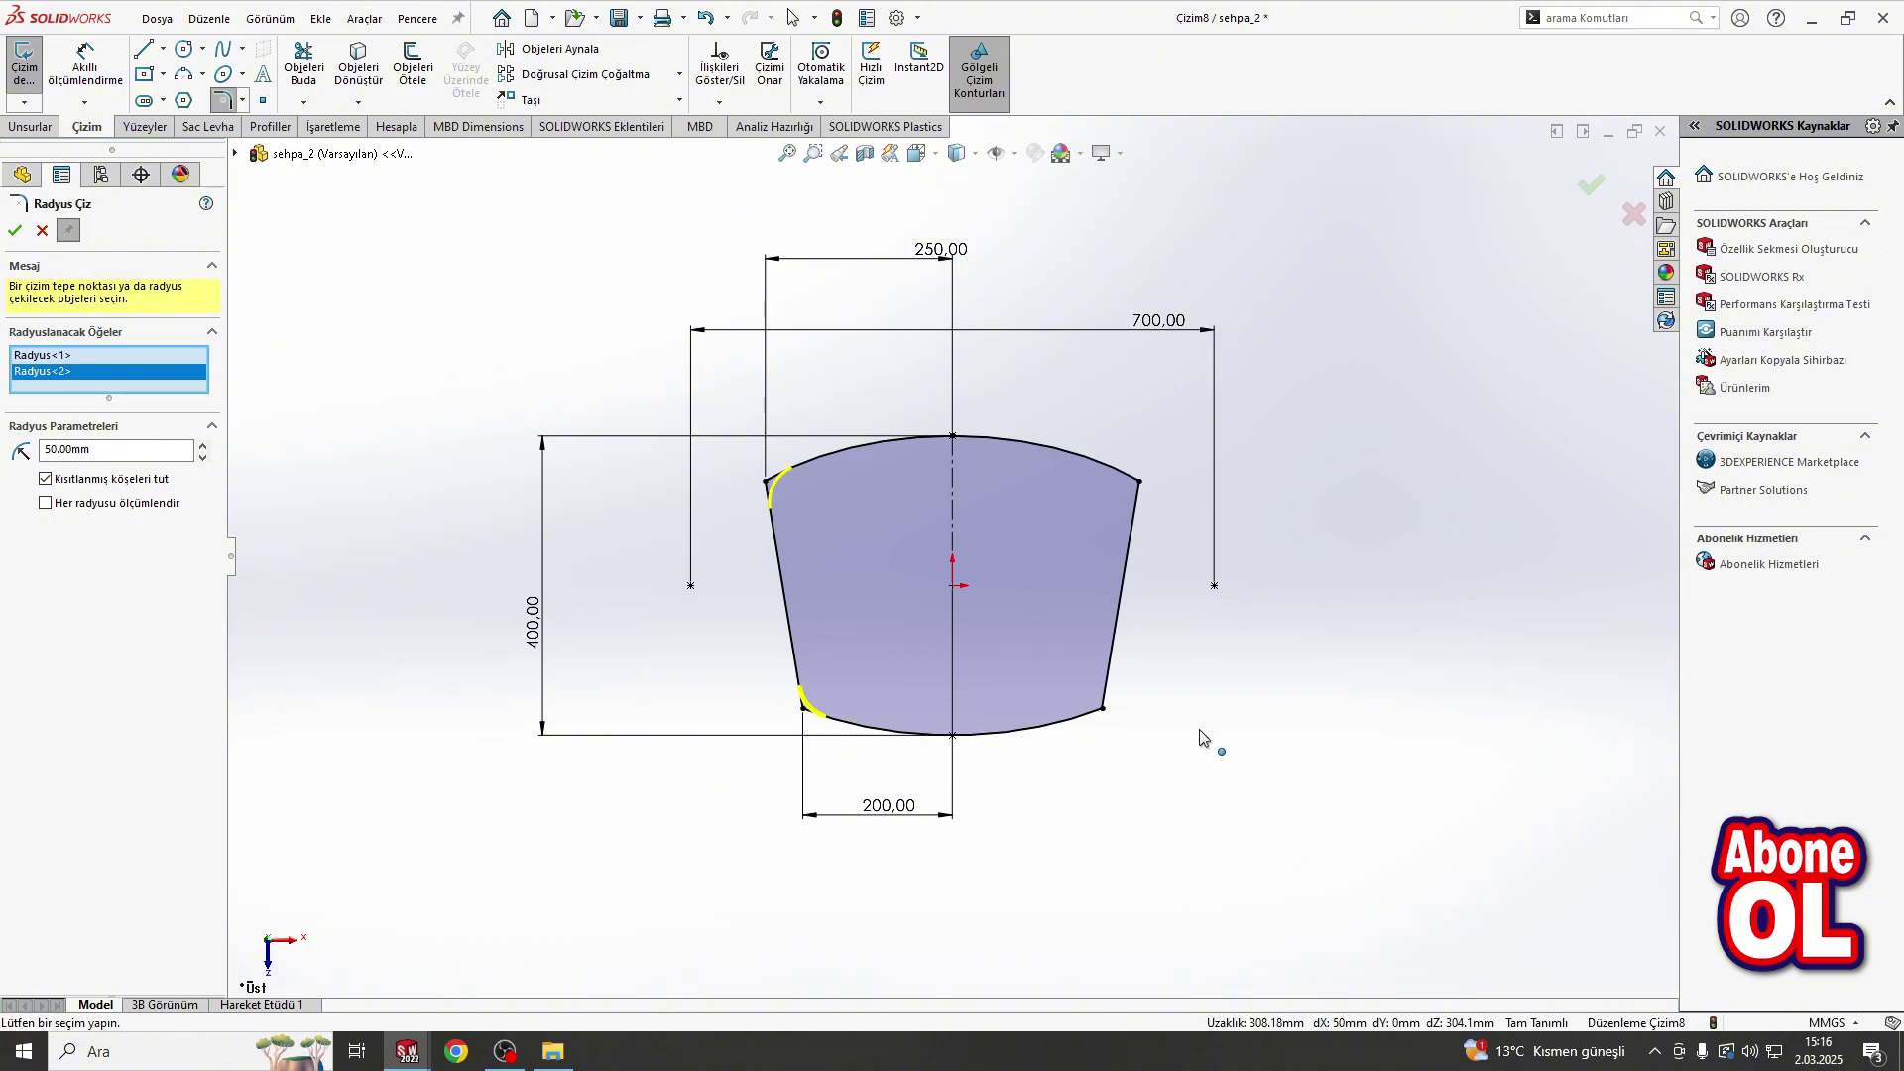
left_click(1105, 710)
left_click(1140, 483)
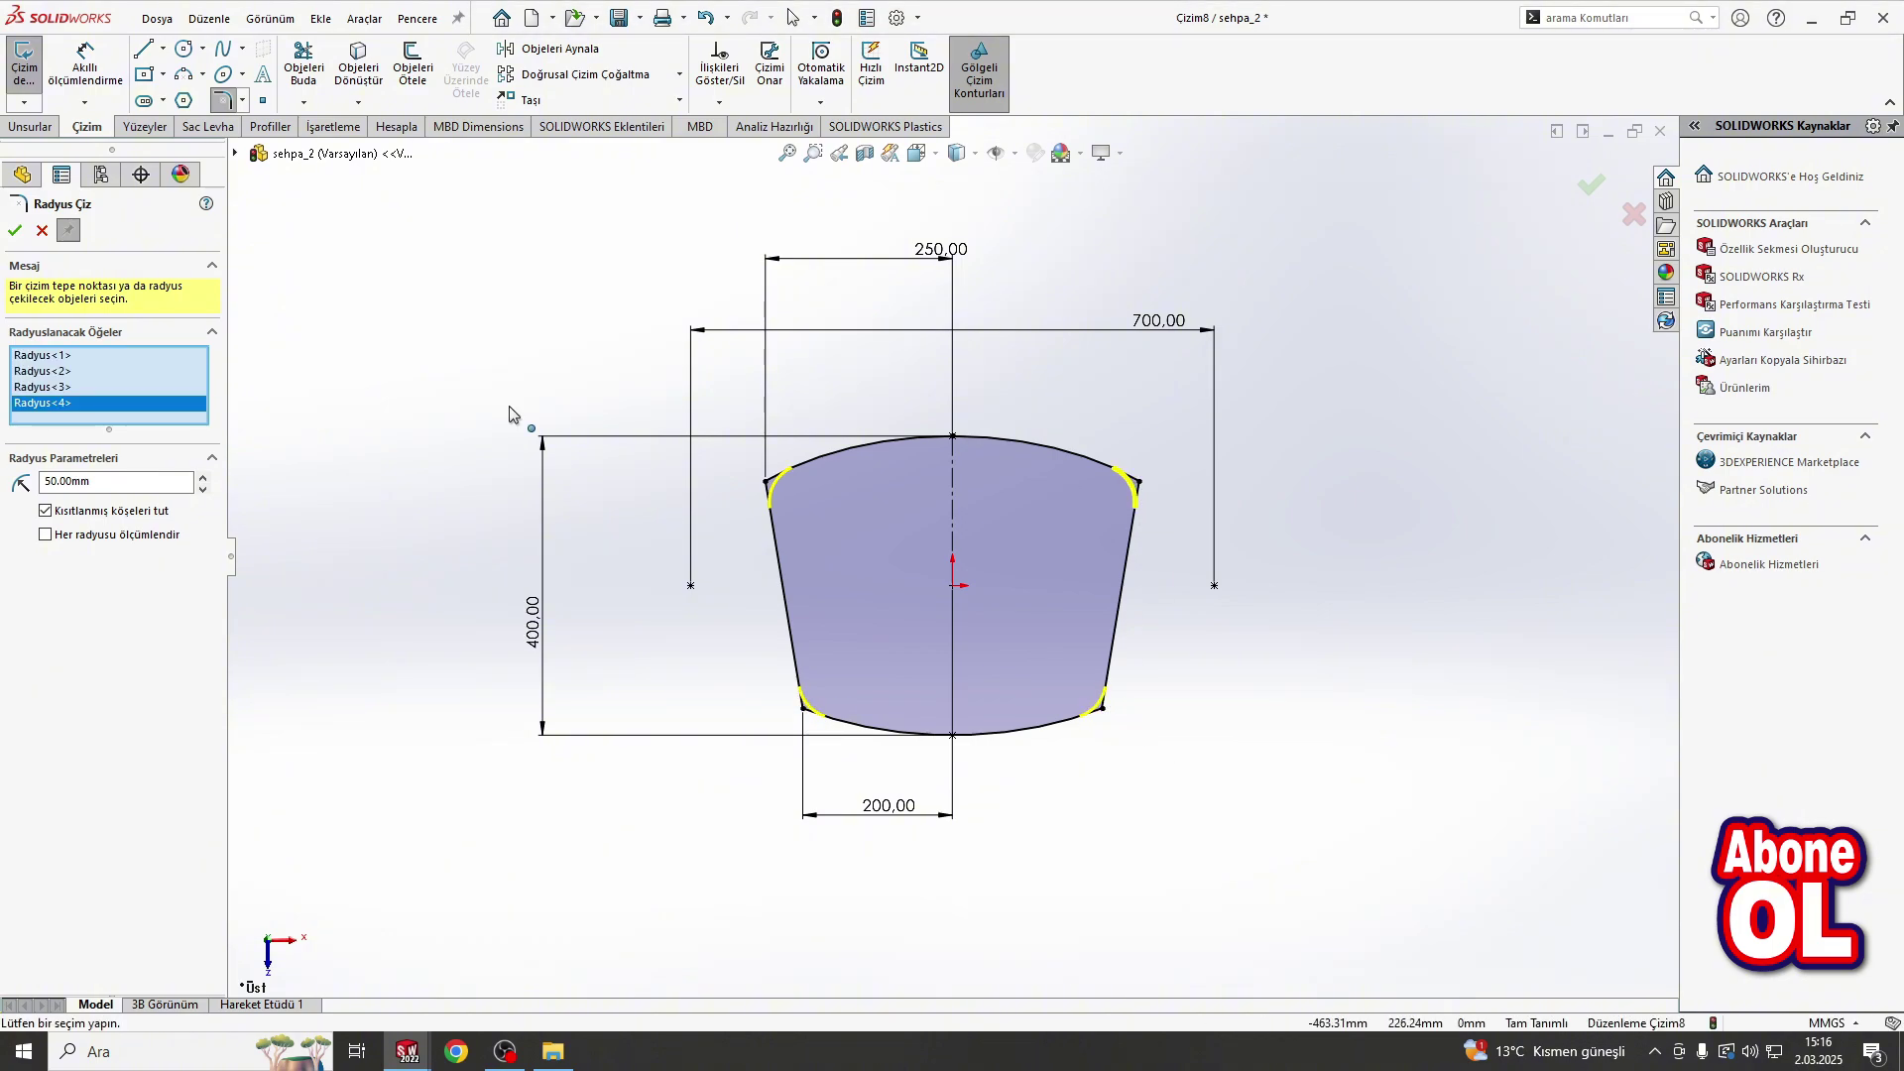
left_click(14, 230)
Step: Extrude the outline 20 mm with a Mid Plane end condition
left_click(30, 126)
left_click(38, 69)
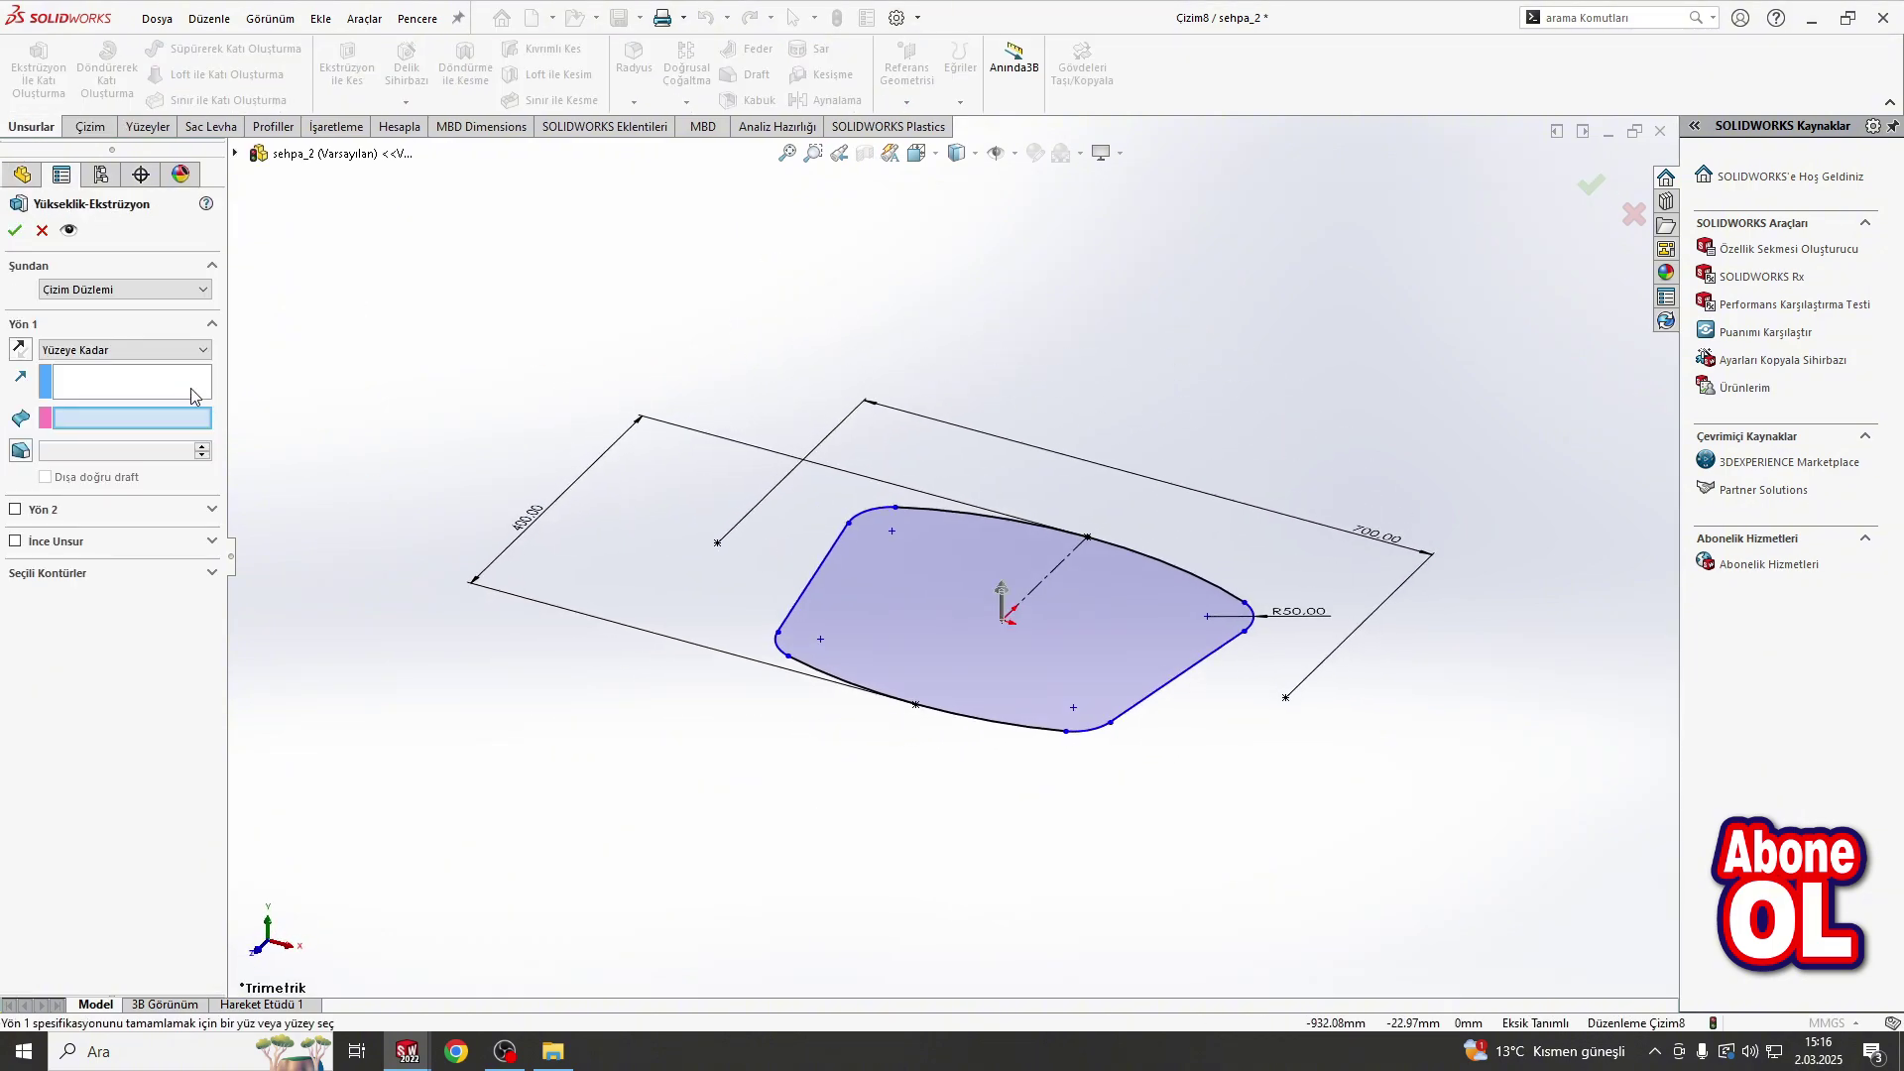
left_click(133, 349)
left_click(159, 417)
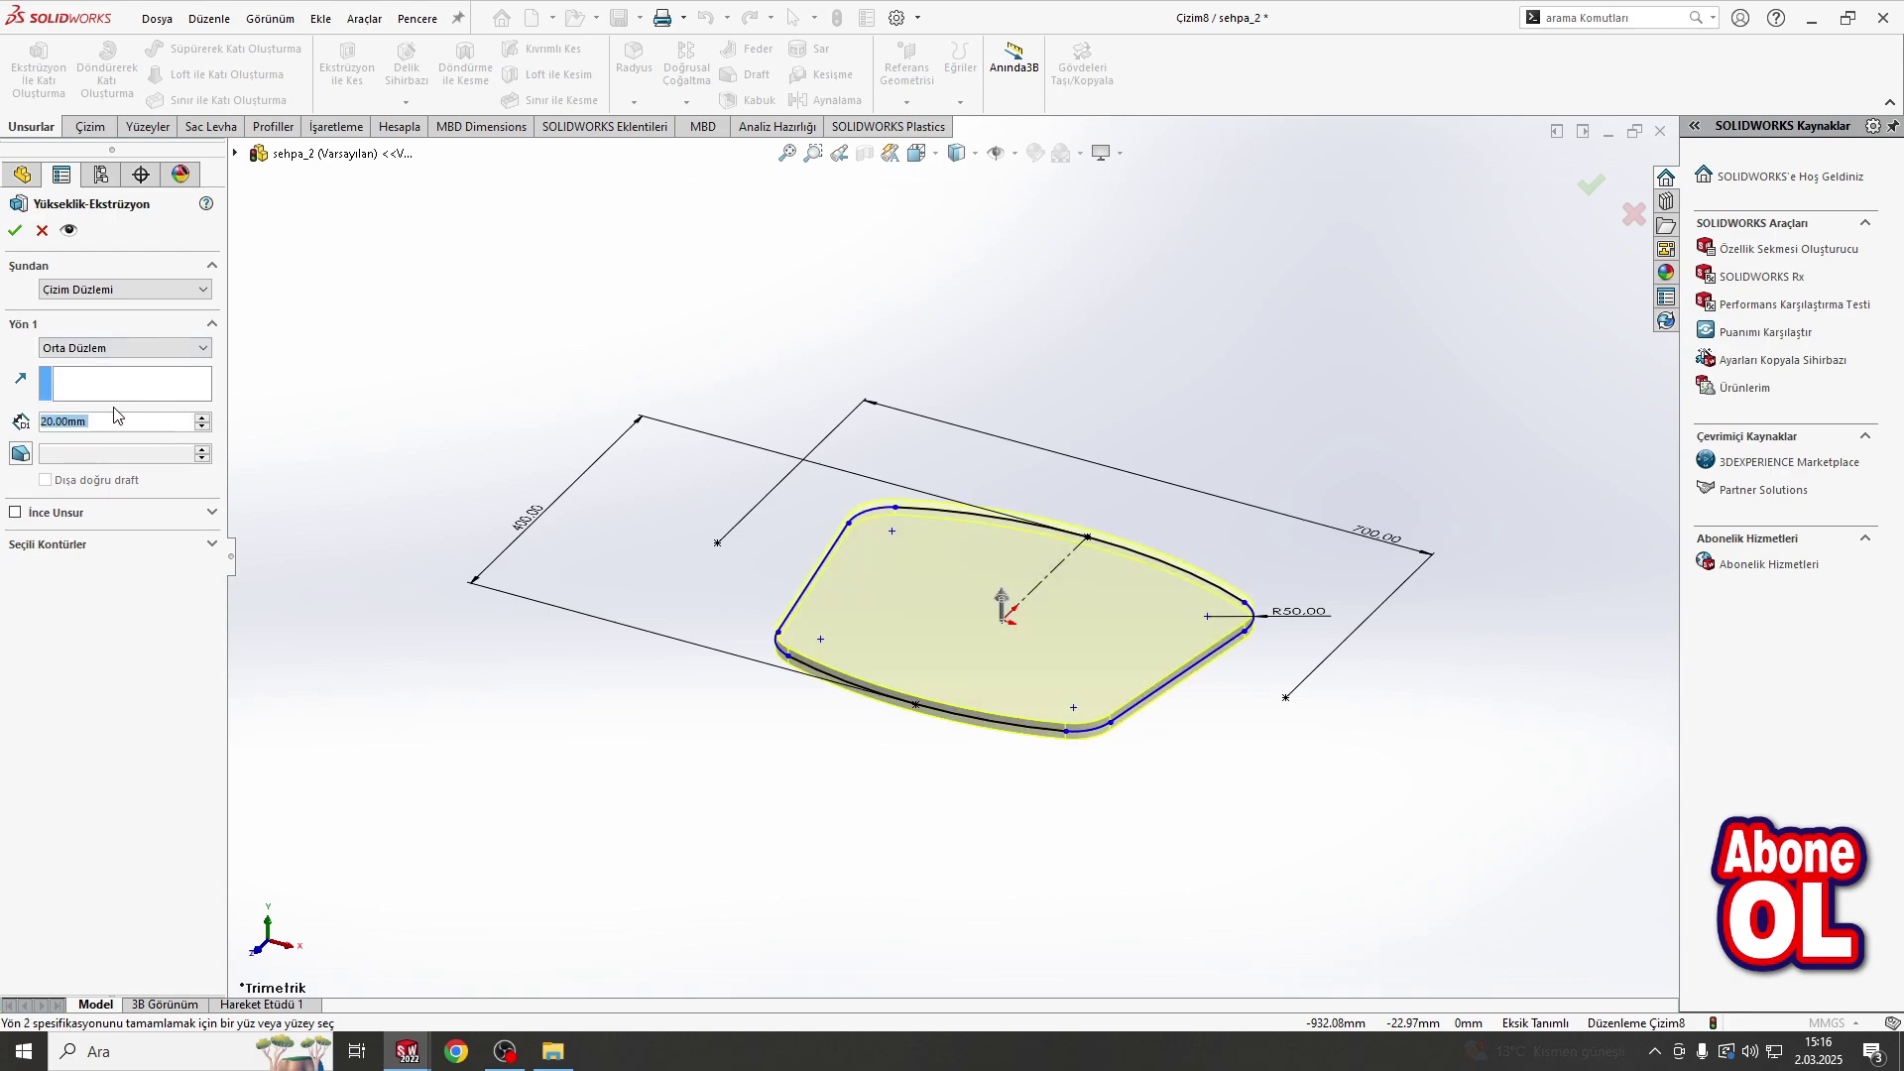
key("Return")
left_click(907, 102)
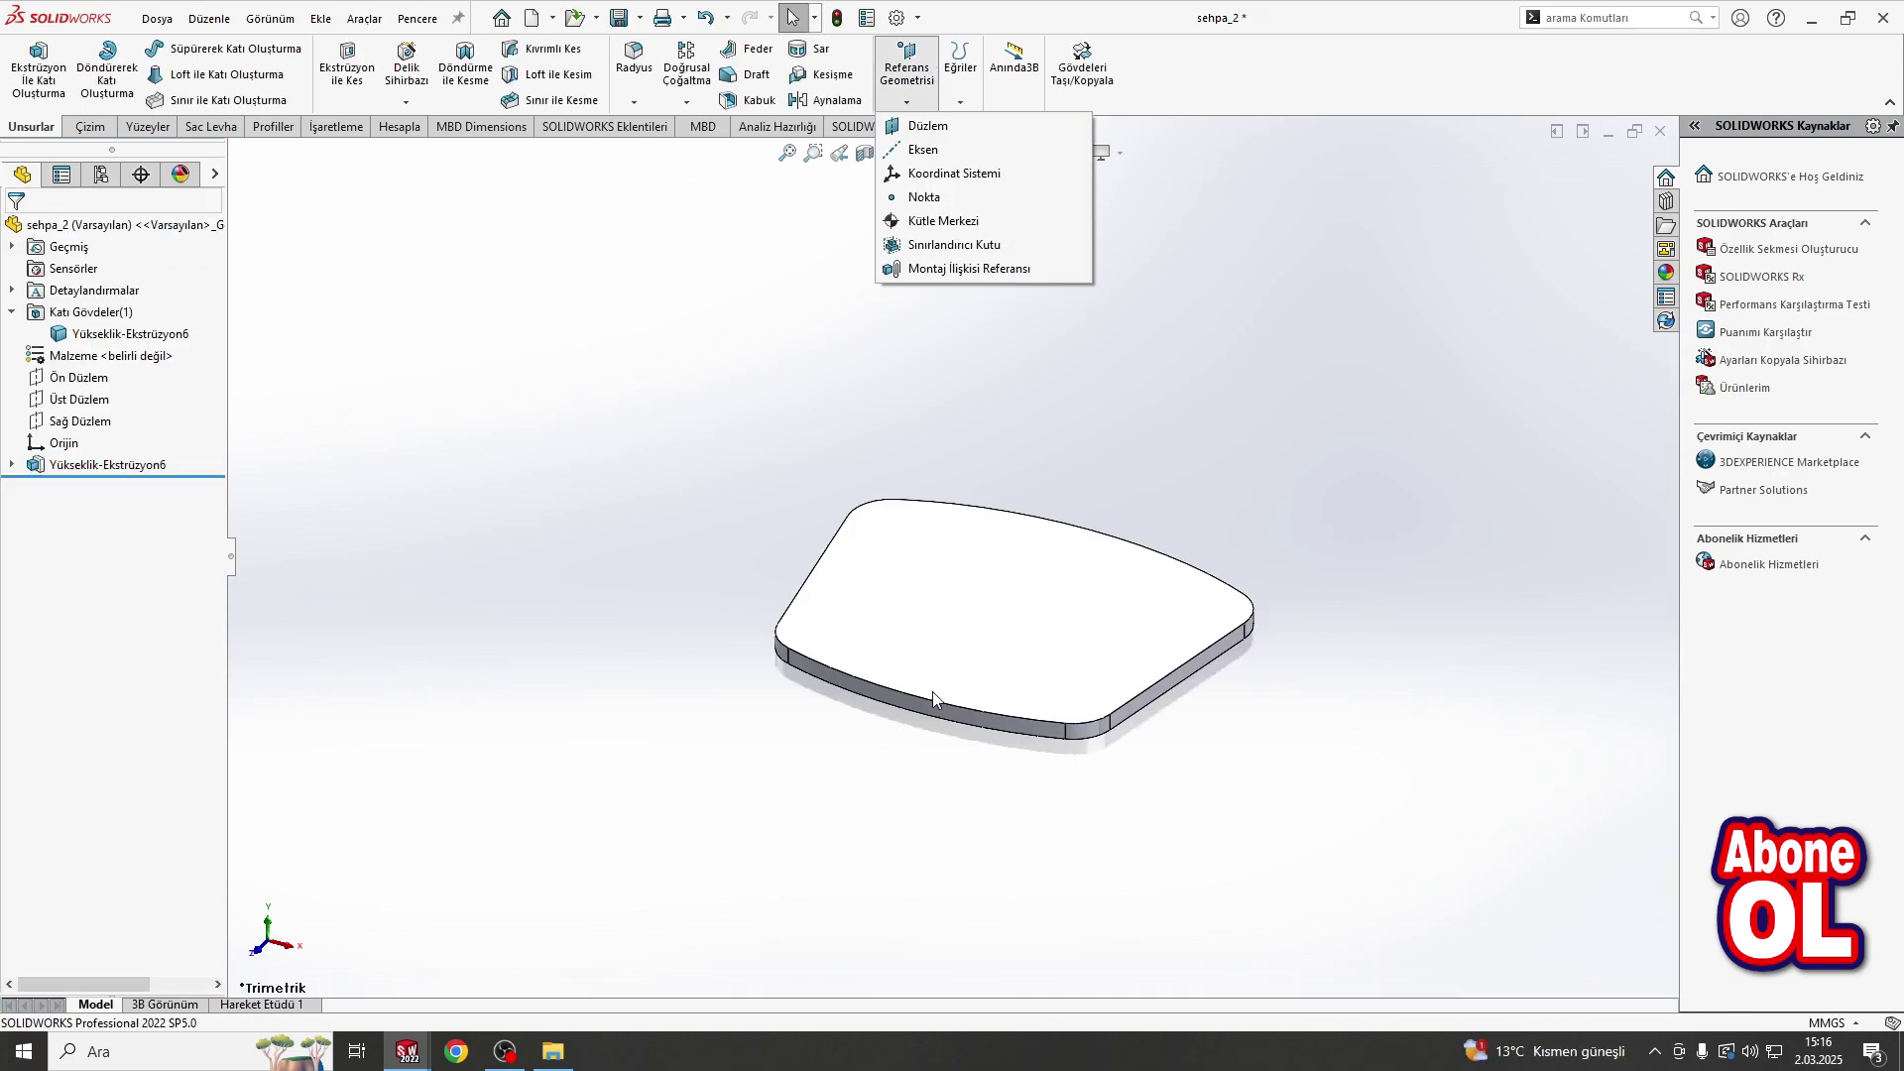
Step: Create a reference plane offset 700 mm from the Top Plane
left_click(928, 126)
left_click(235, 153)
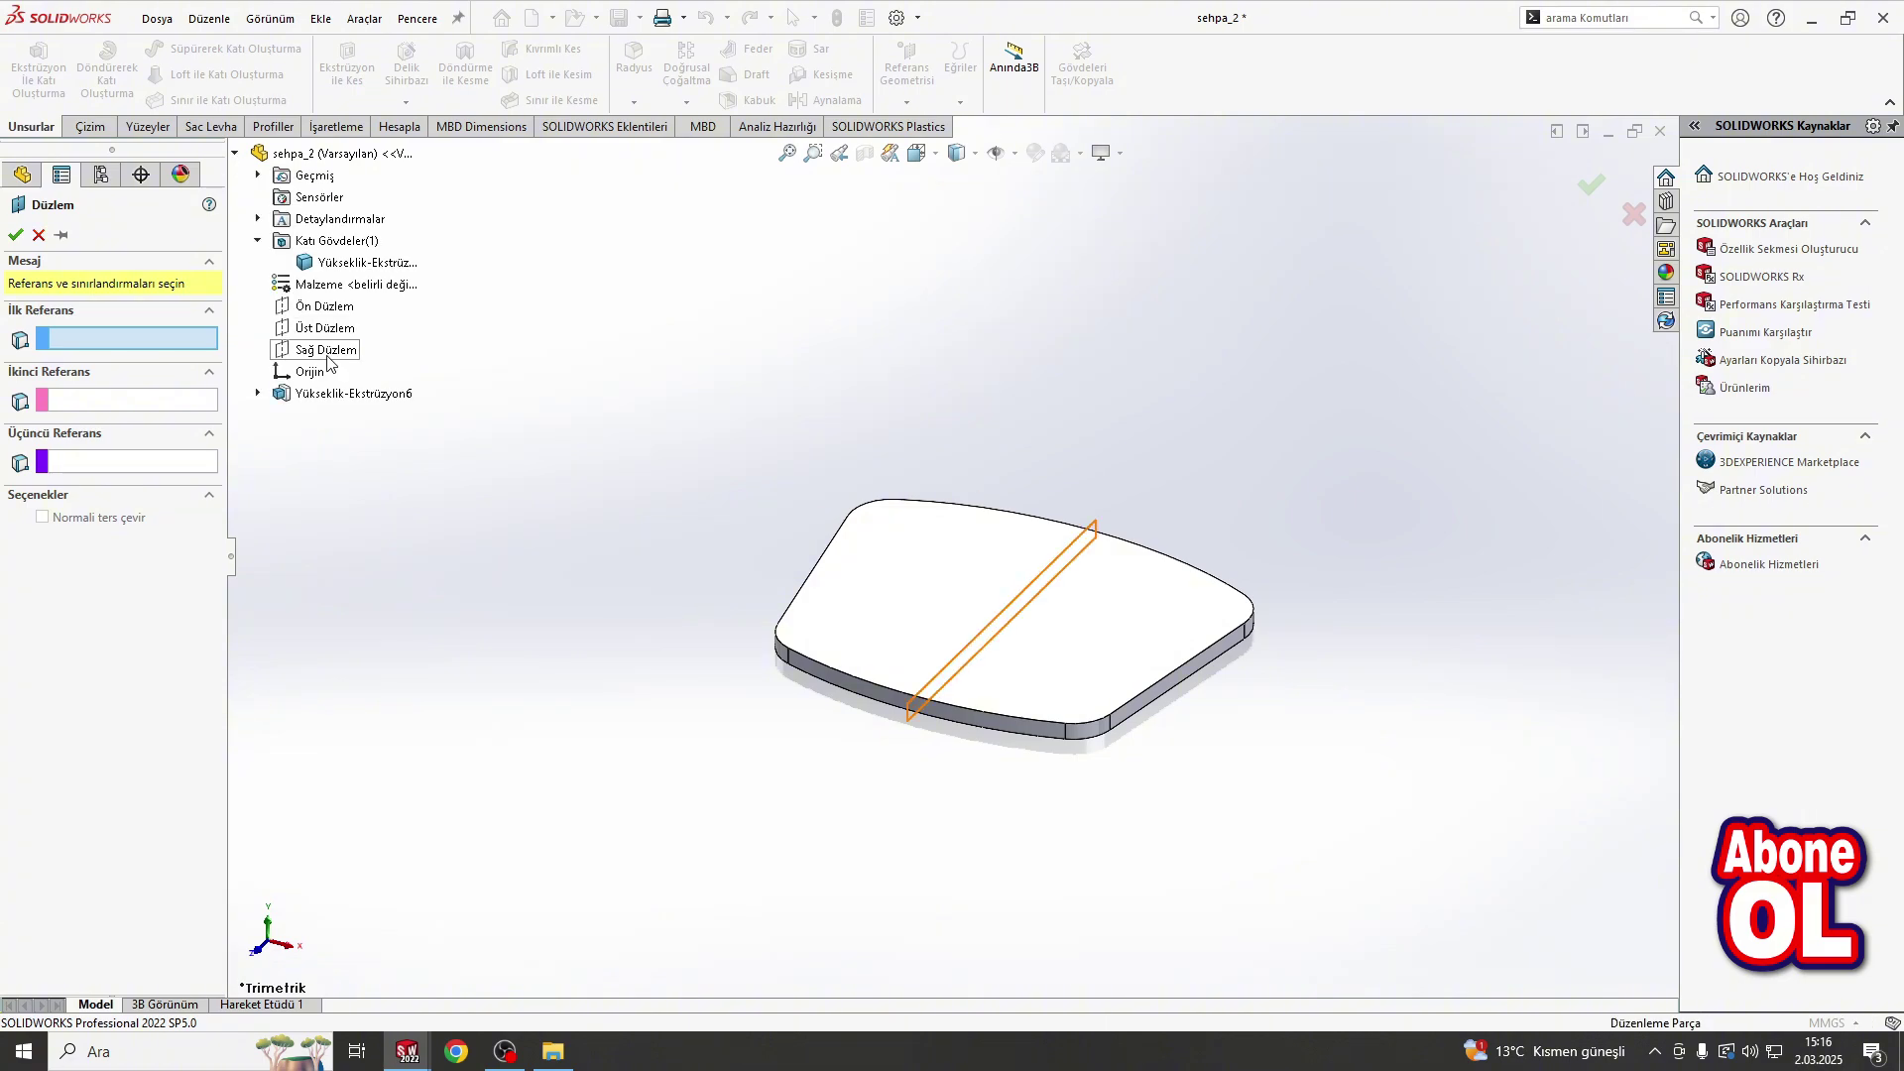
left_click(317, 328)
scroll(982, 282, "up", 3)
right_click(962, 285)
left_click(1036, 220)
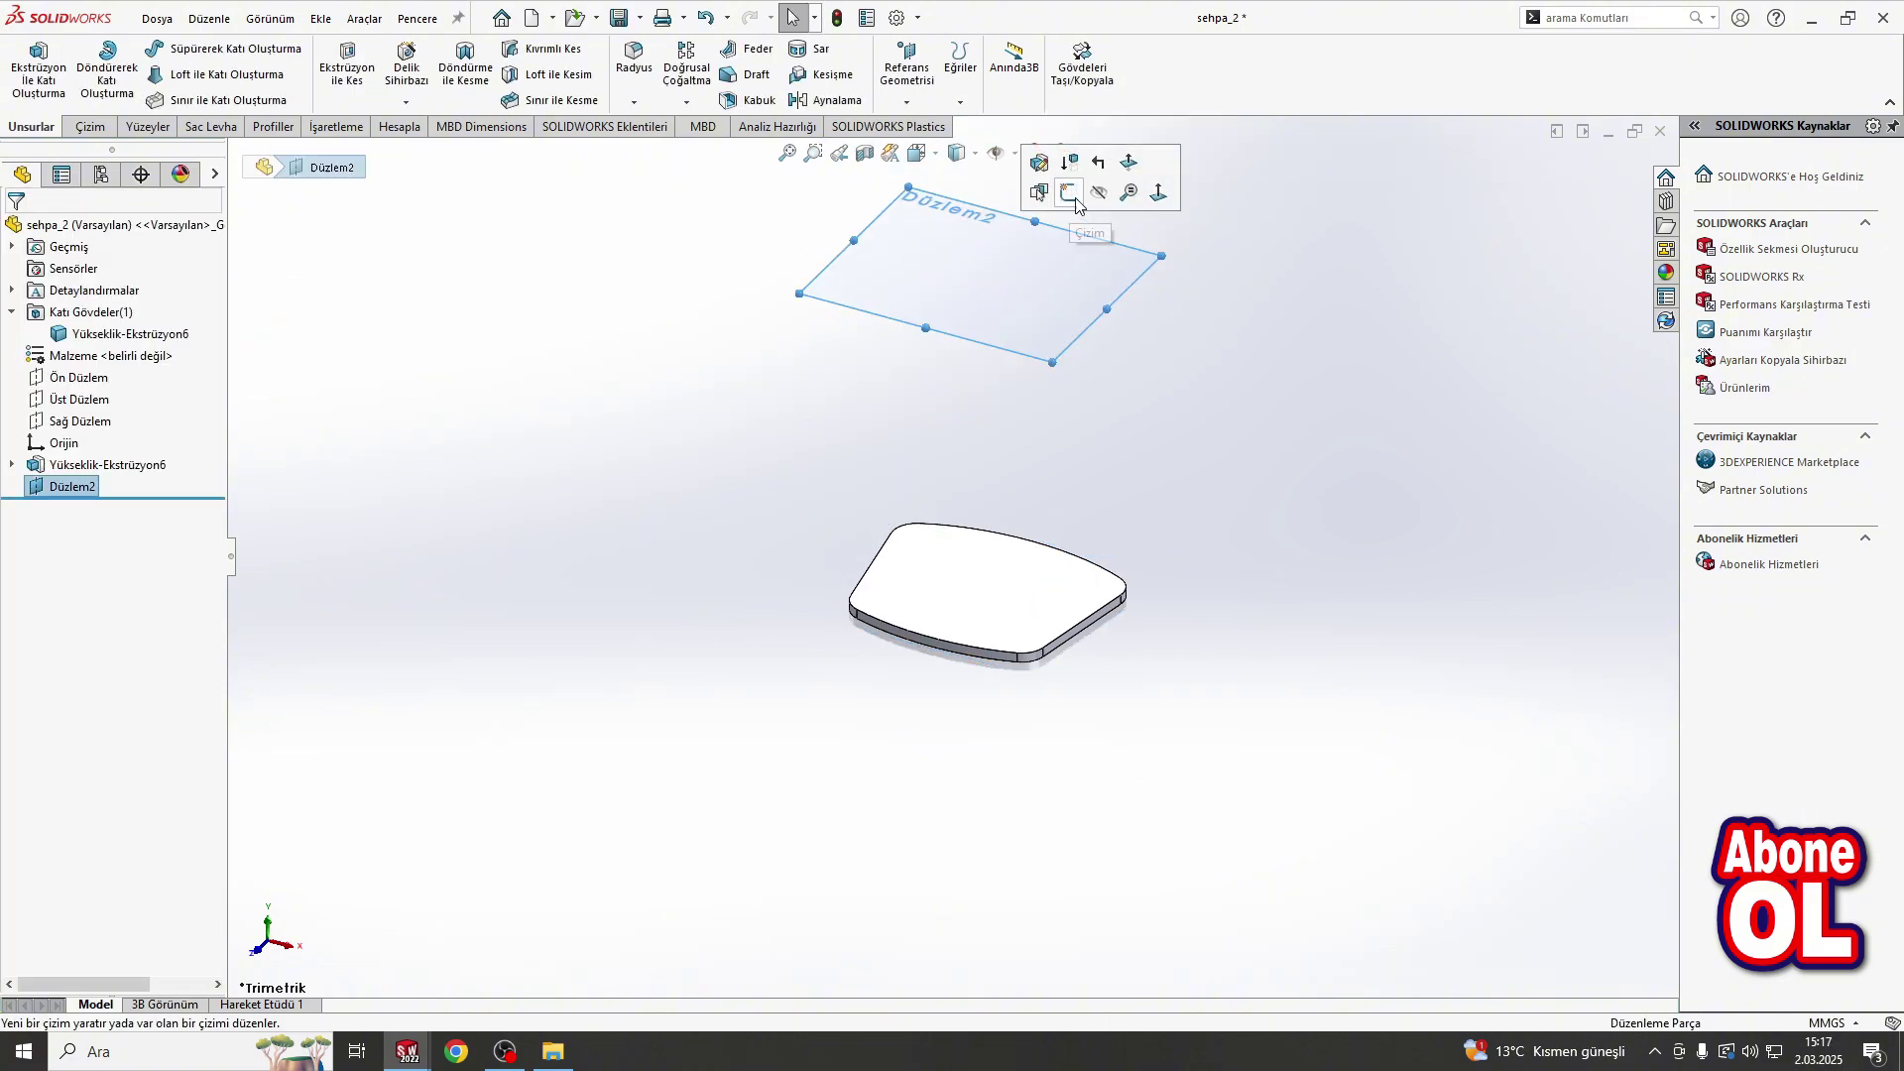
Step: On the new plane, convert the first slab's outline and extrude it 20 mm
left_click(1101, 168)
left_click(358, 69)
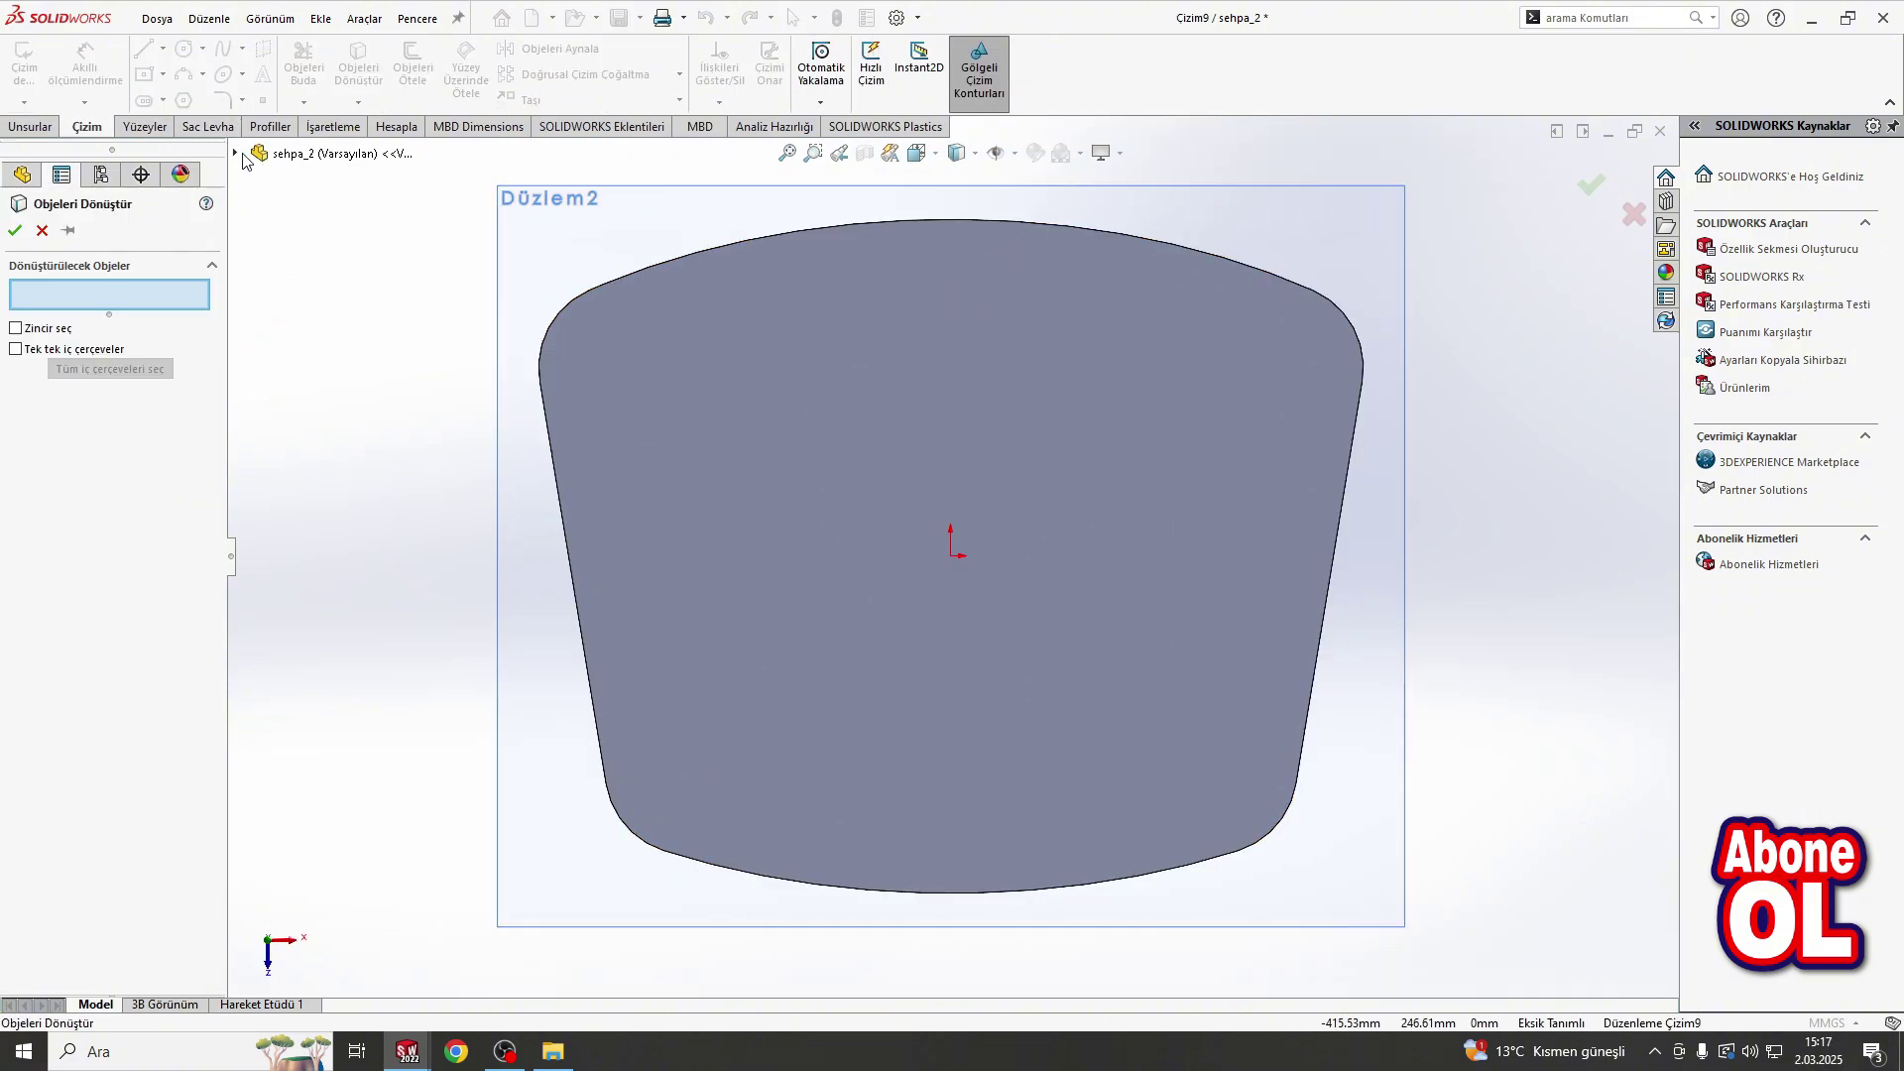
left_click(235, 152)
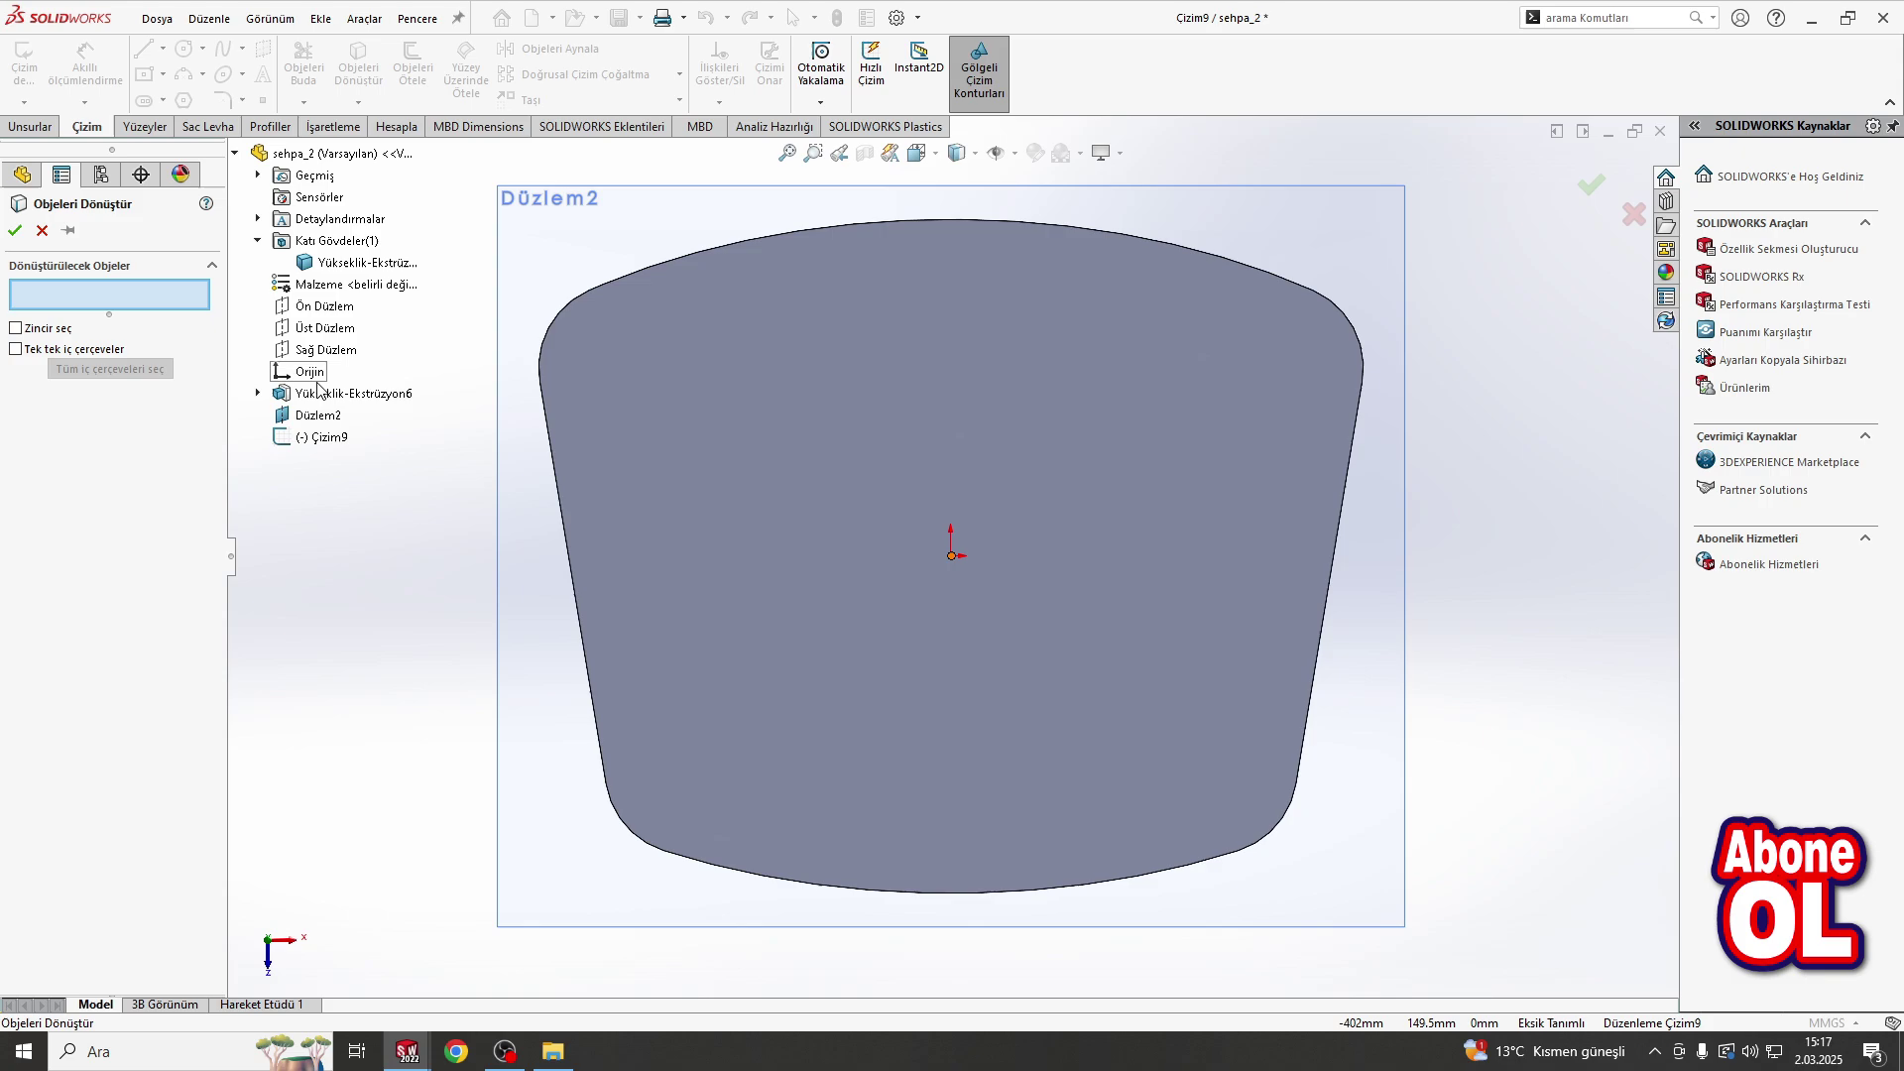
left_click(10, 233)
left_click(19, 127)
left_click(38, 70)
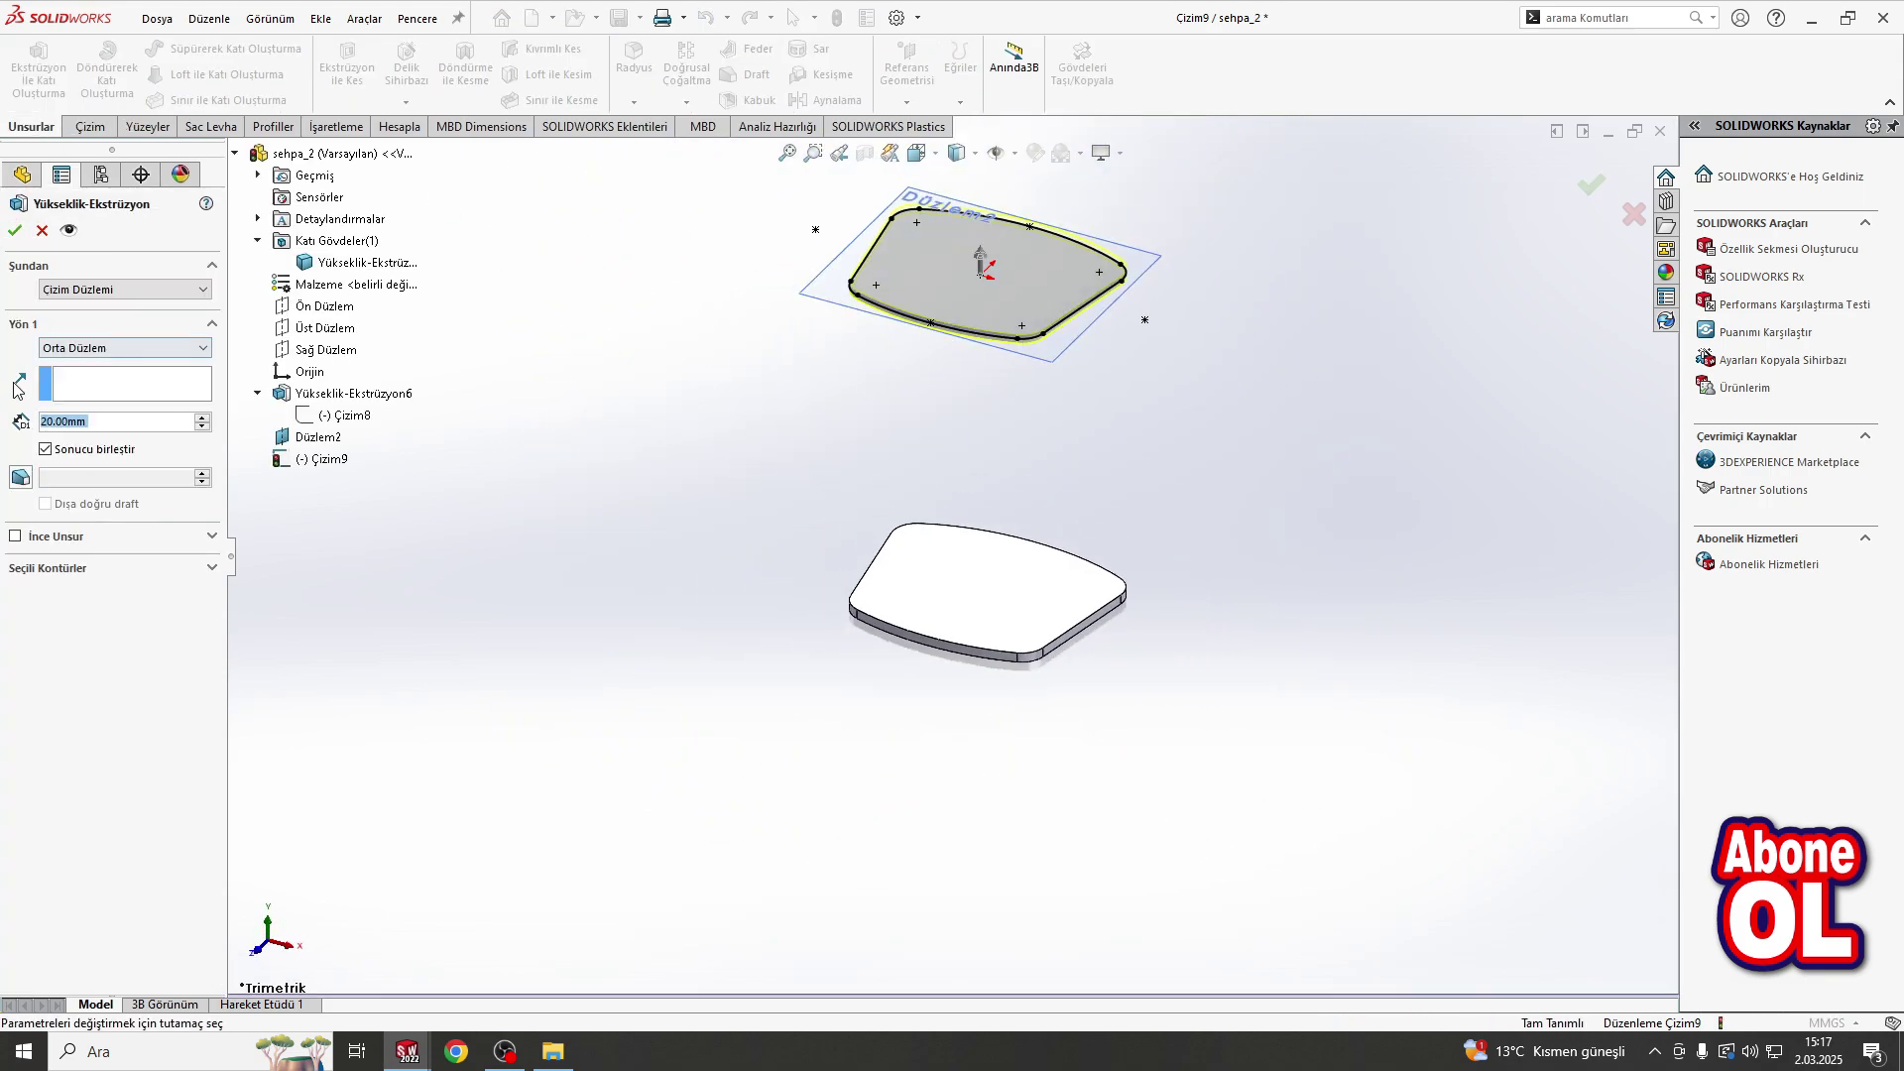
key("Return")
left_click(999, 298)
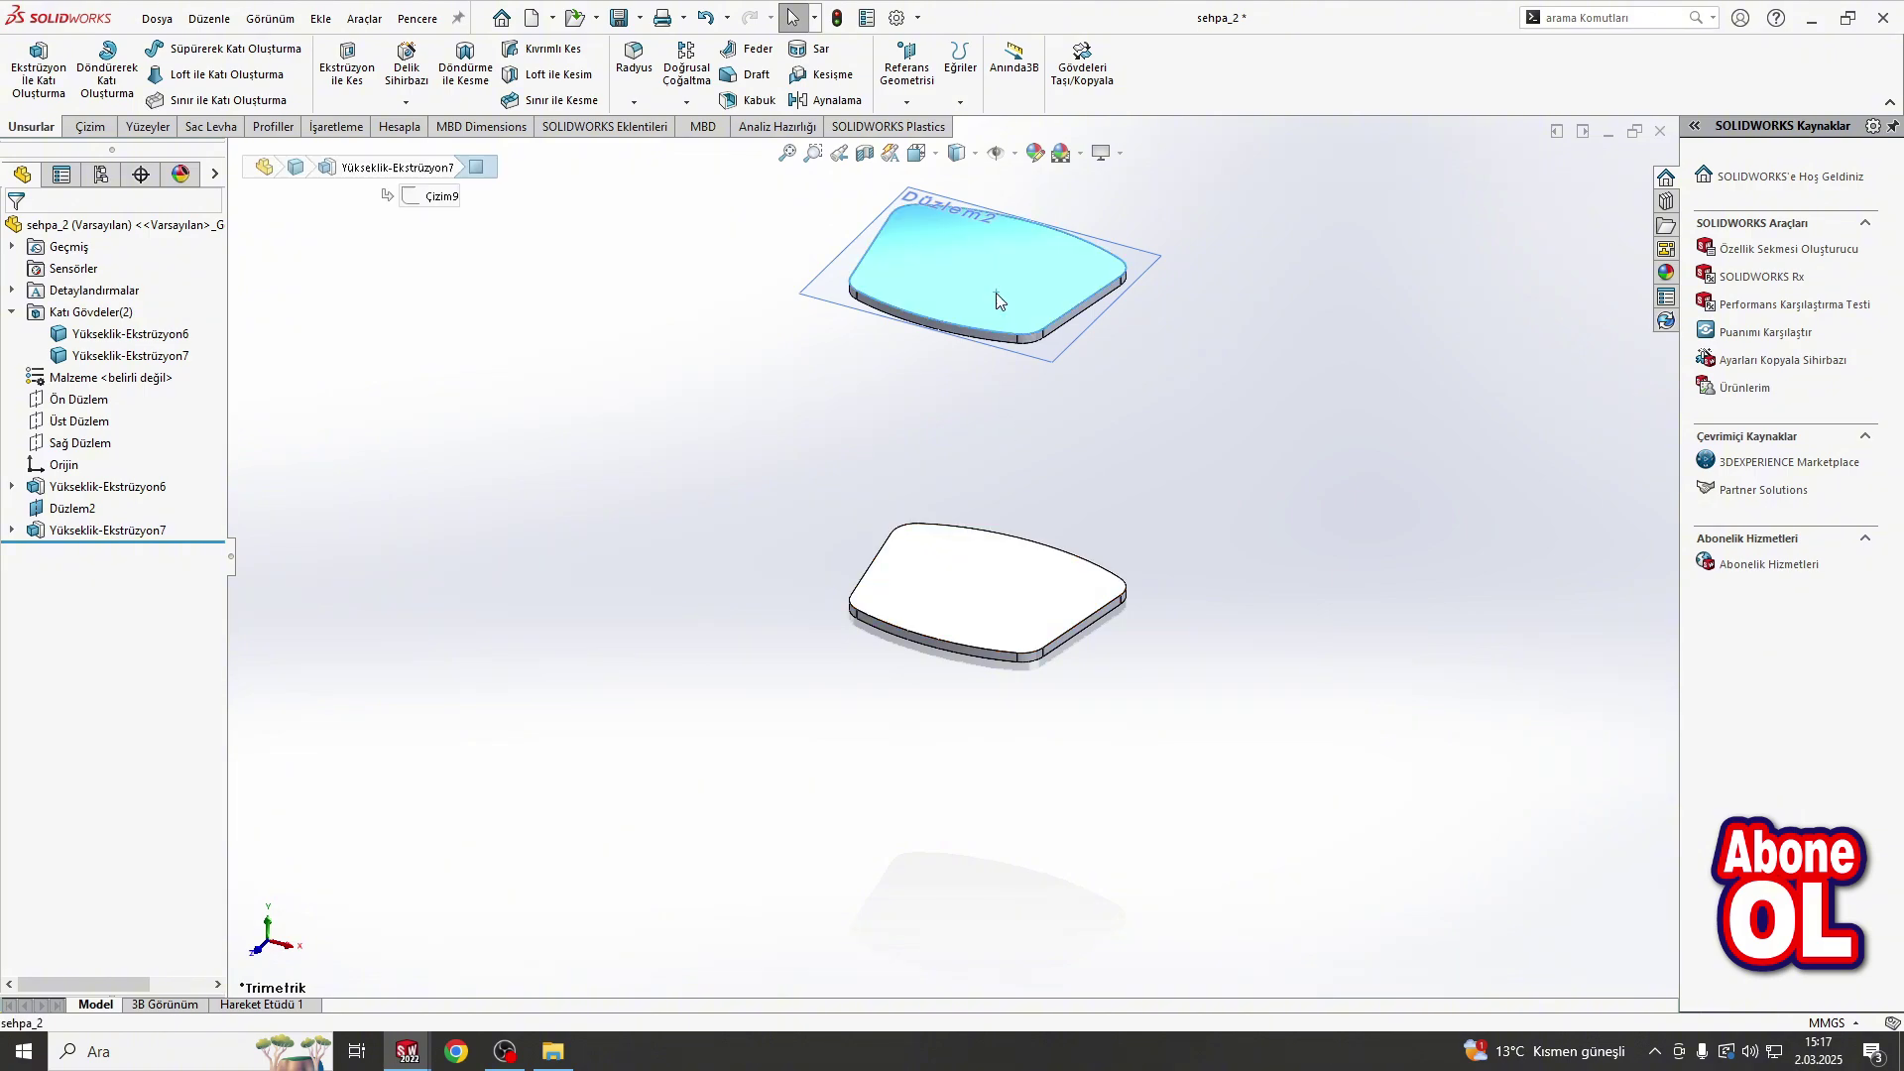
Step: Sketch on the lower slab's top face, drawing a vertical centerline from the origin to the edge
left_click(970, 565)
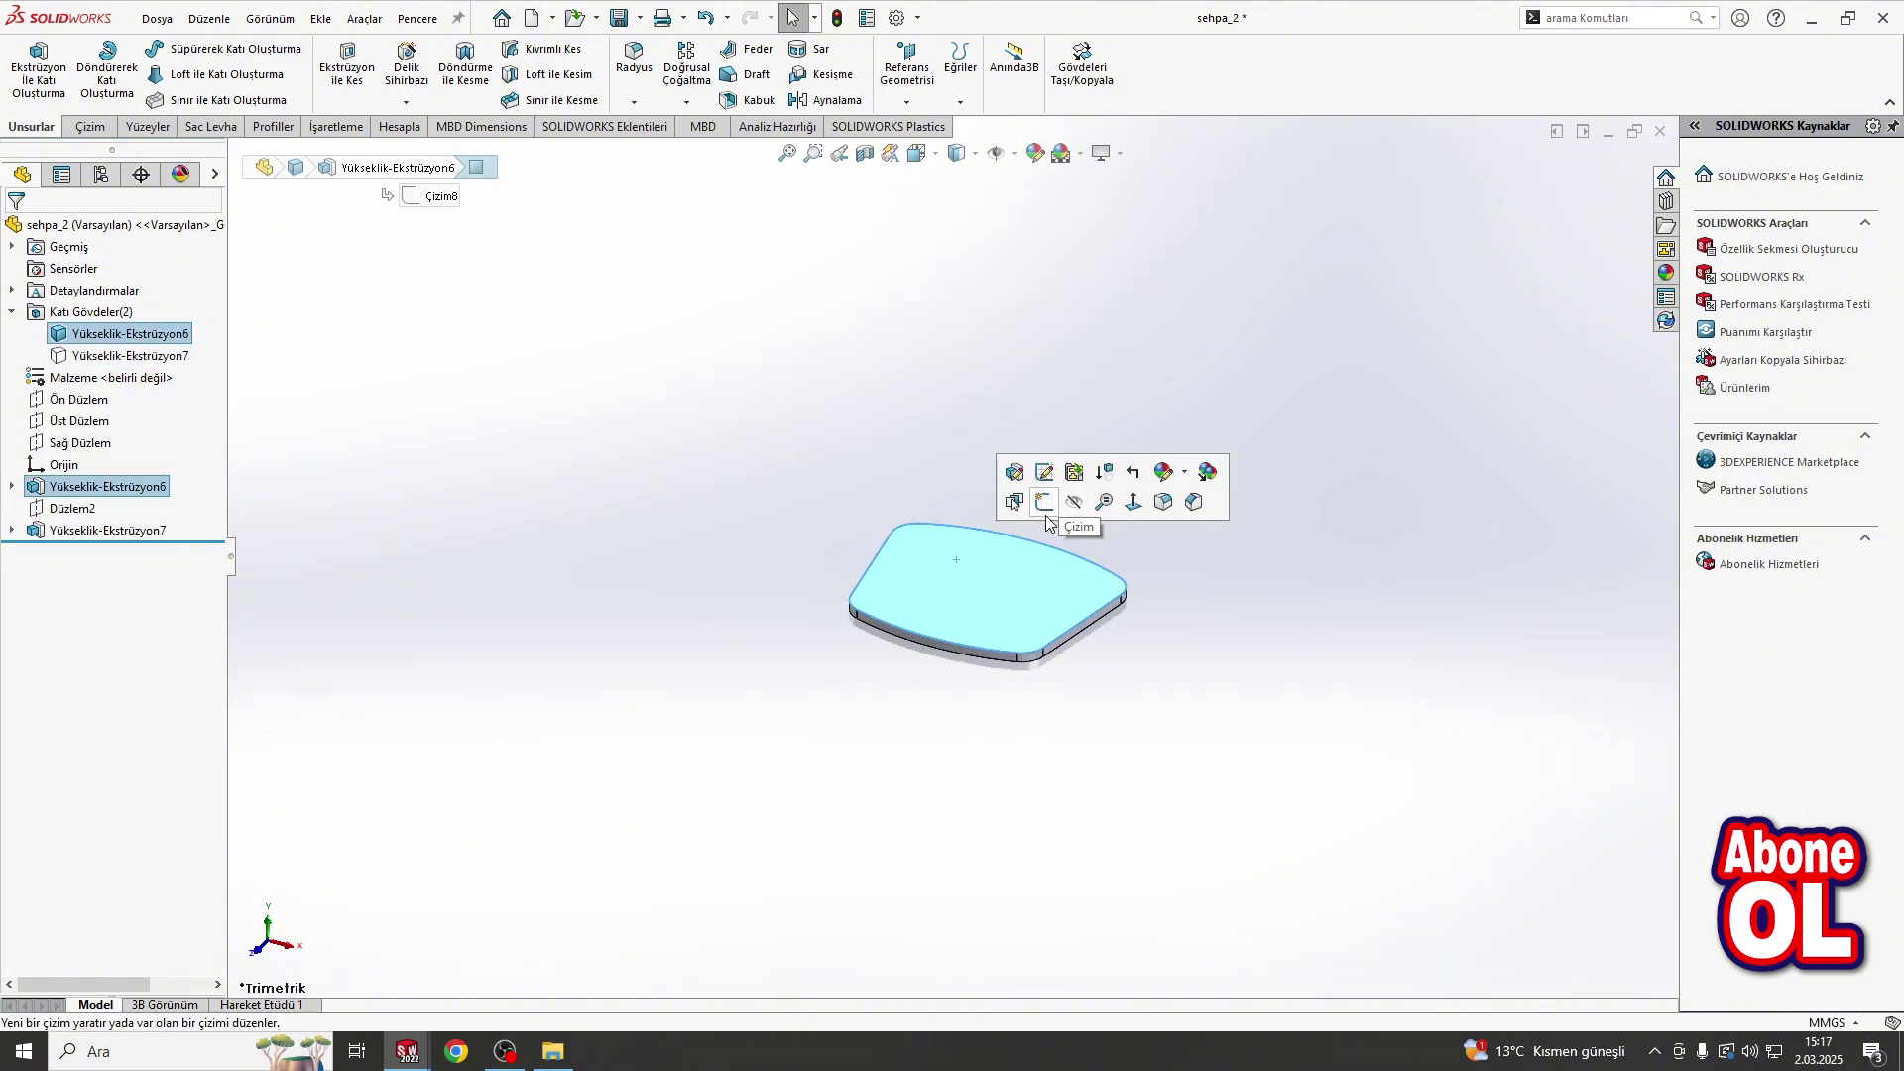
left_click(1051, 501)
left_click(163, 49)
left_click(198, 89)
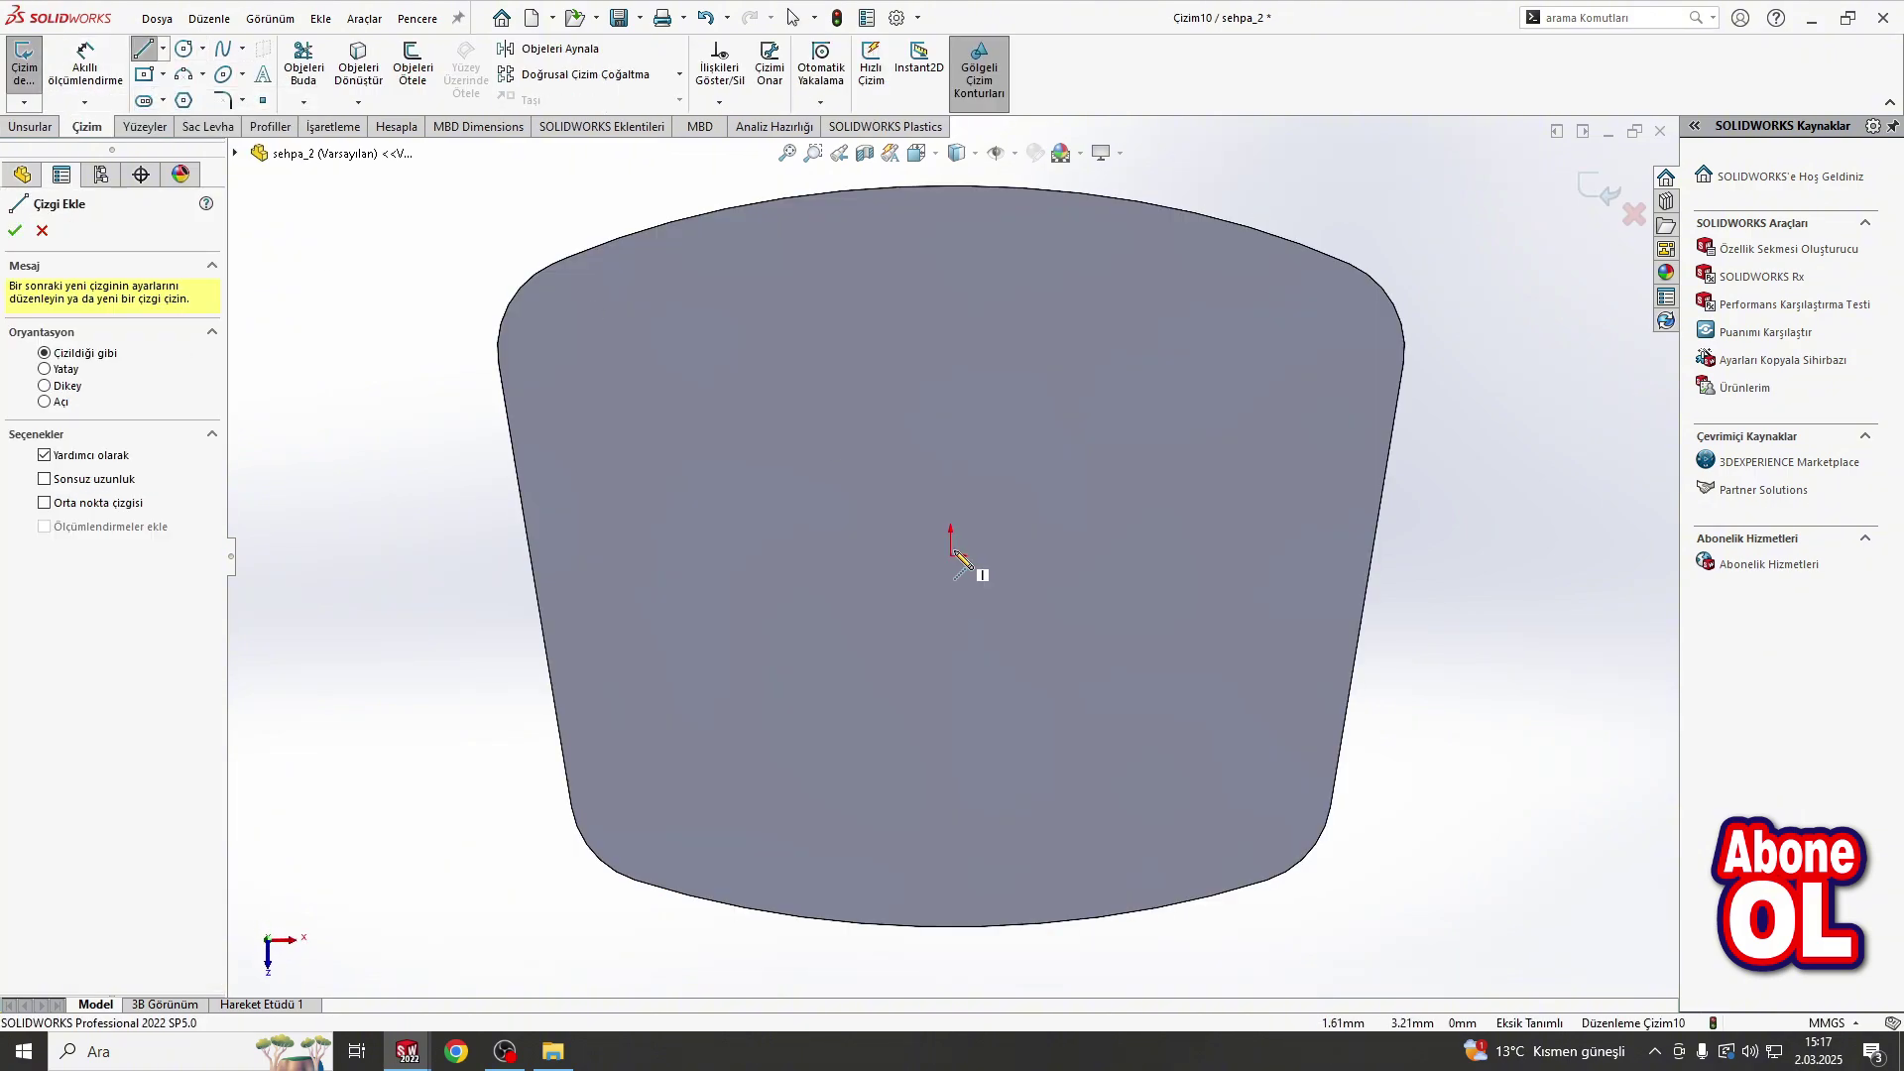
left_click(951, 555)
left_click(950, 927)
key("Escape")
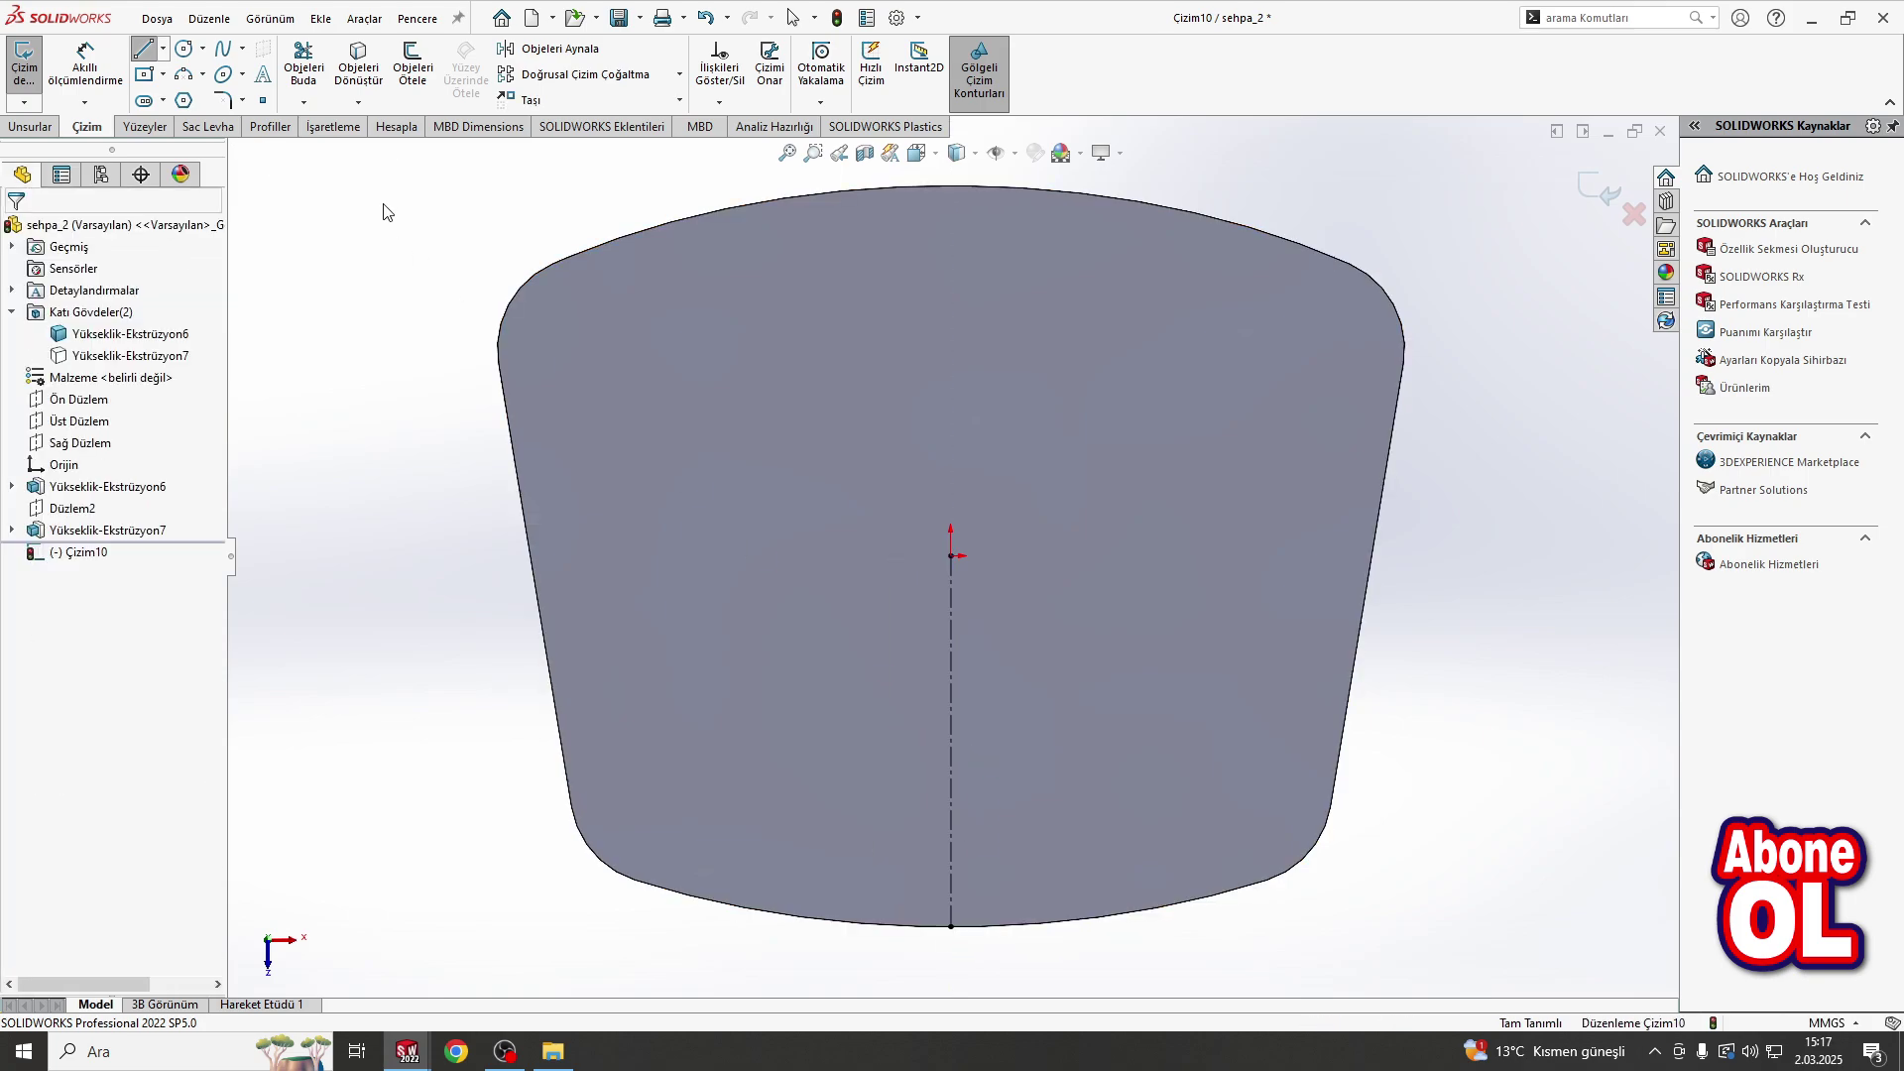
Step: Draw a slanted construction line and mirror it about the vertical centerline
key("Return")
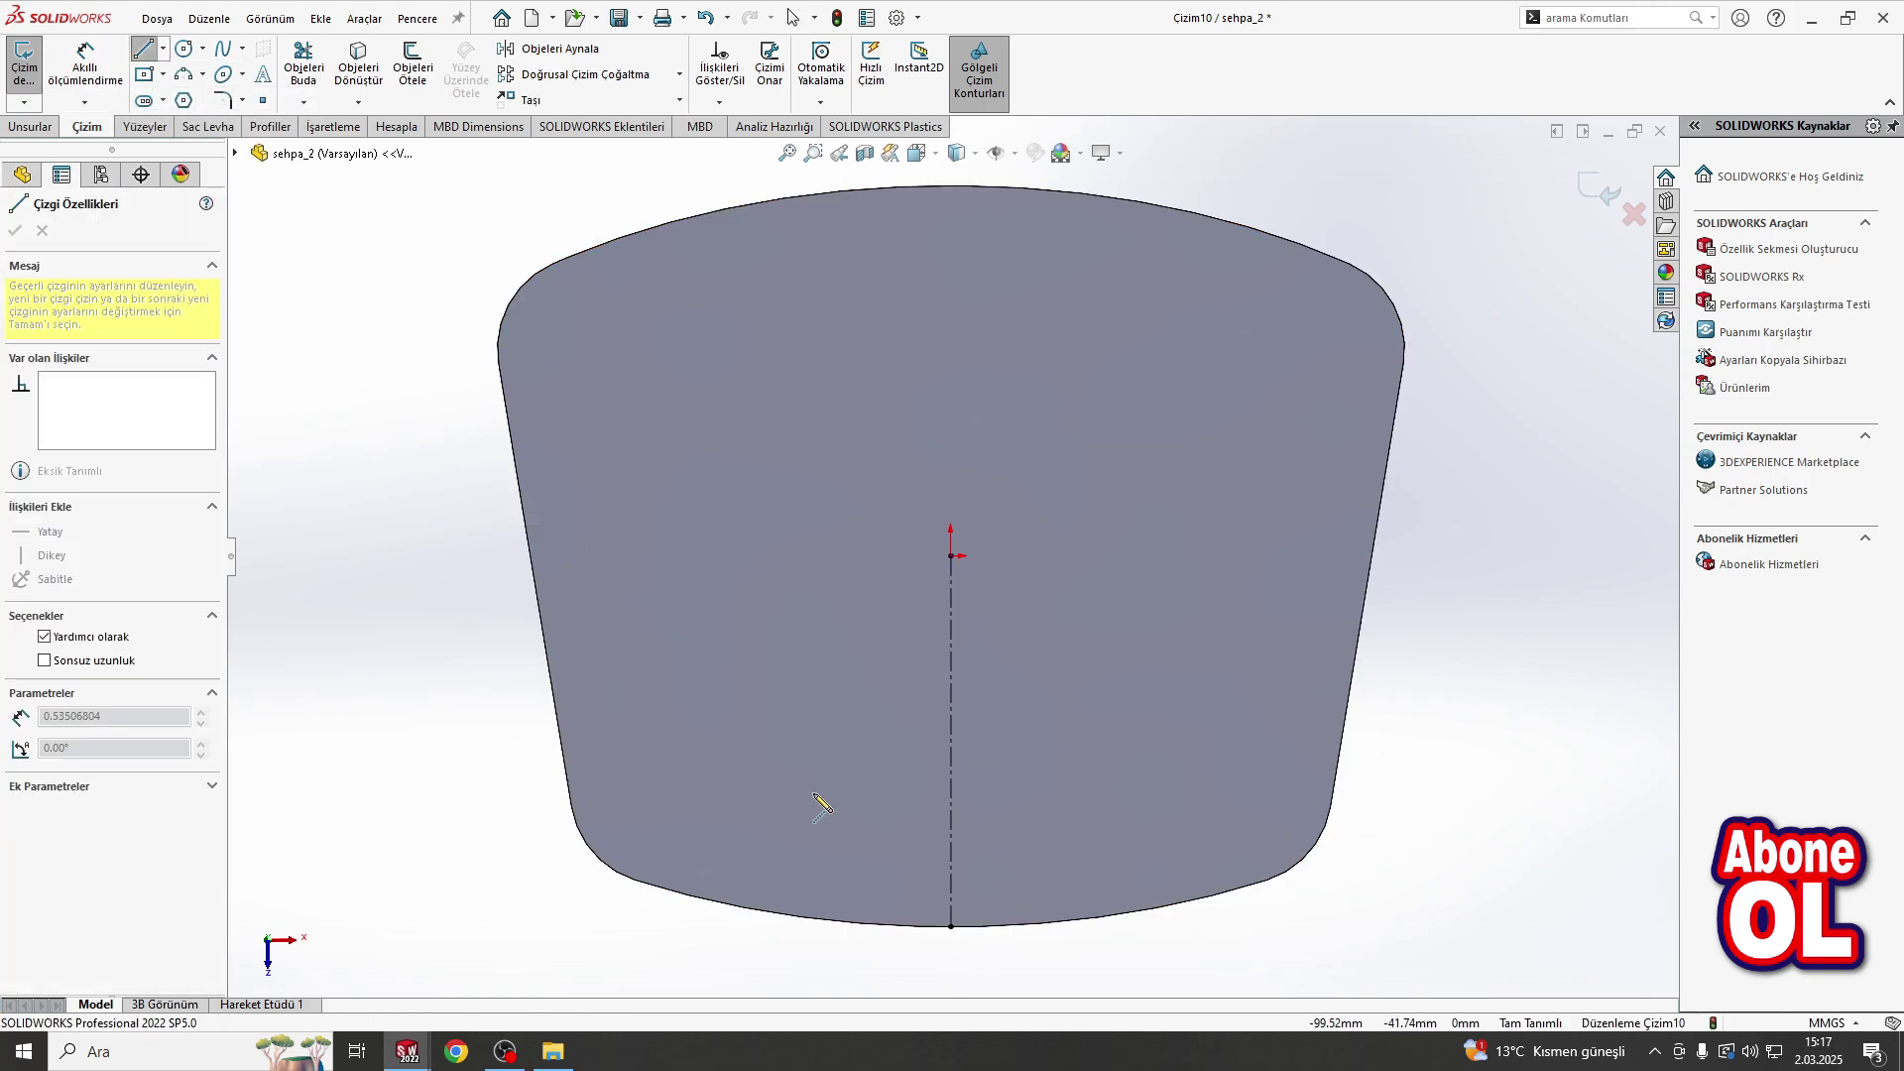
left_click(820, 850)
key("Escape")
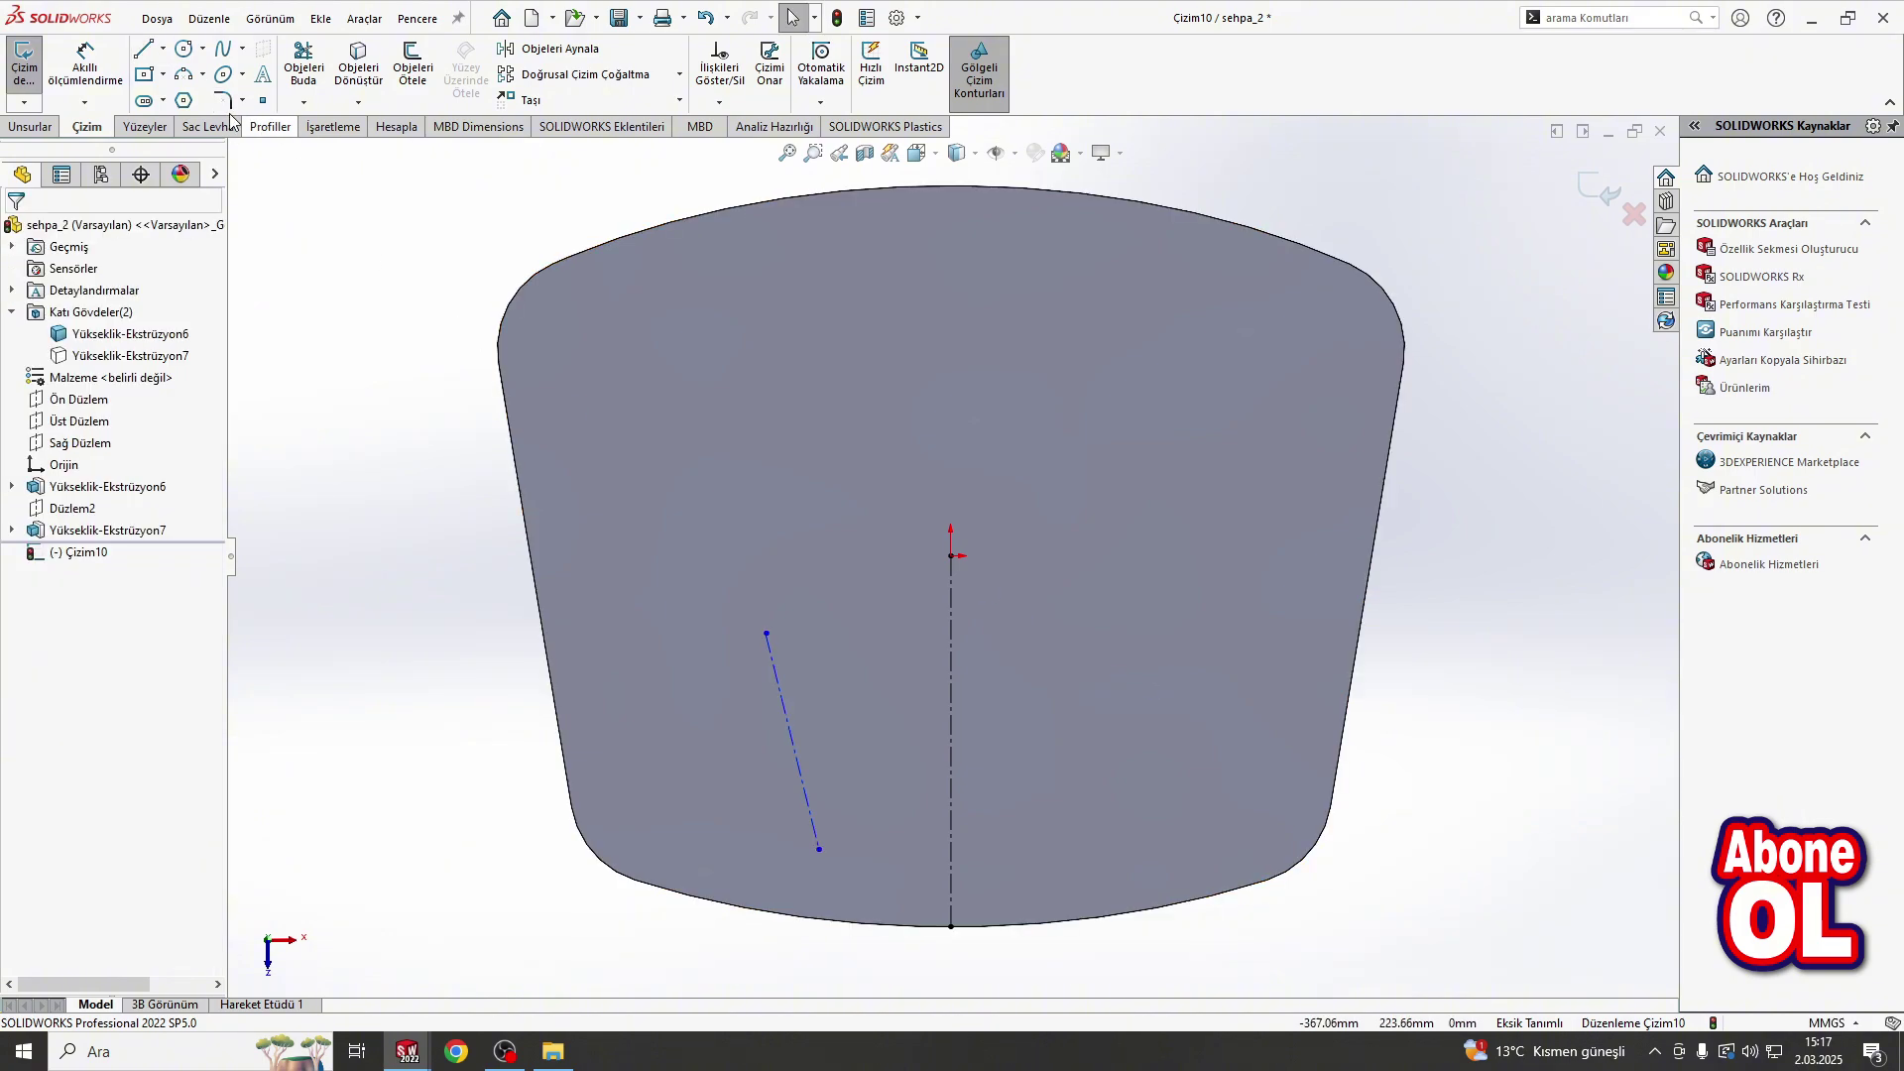
left_click(524, 55)
left_click(143, 489)
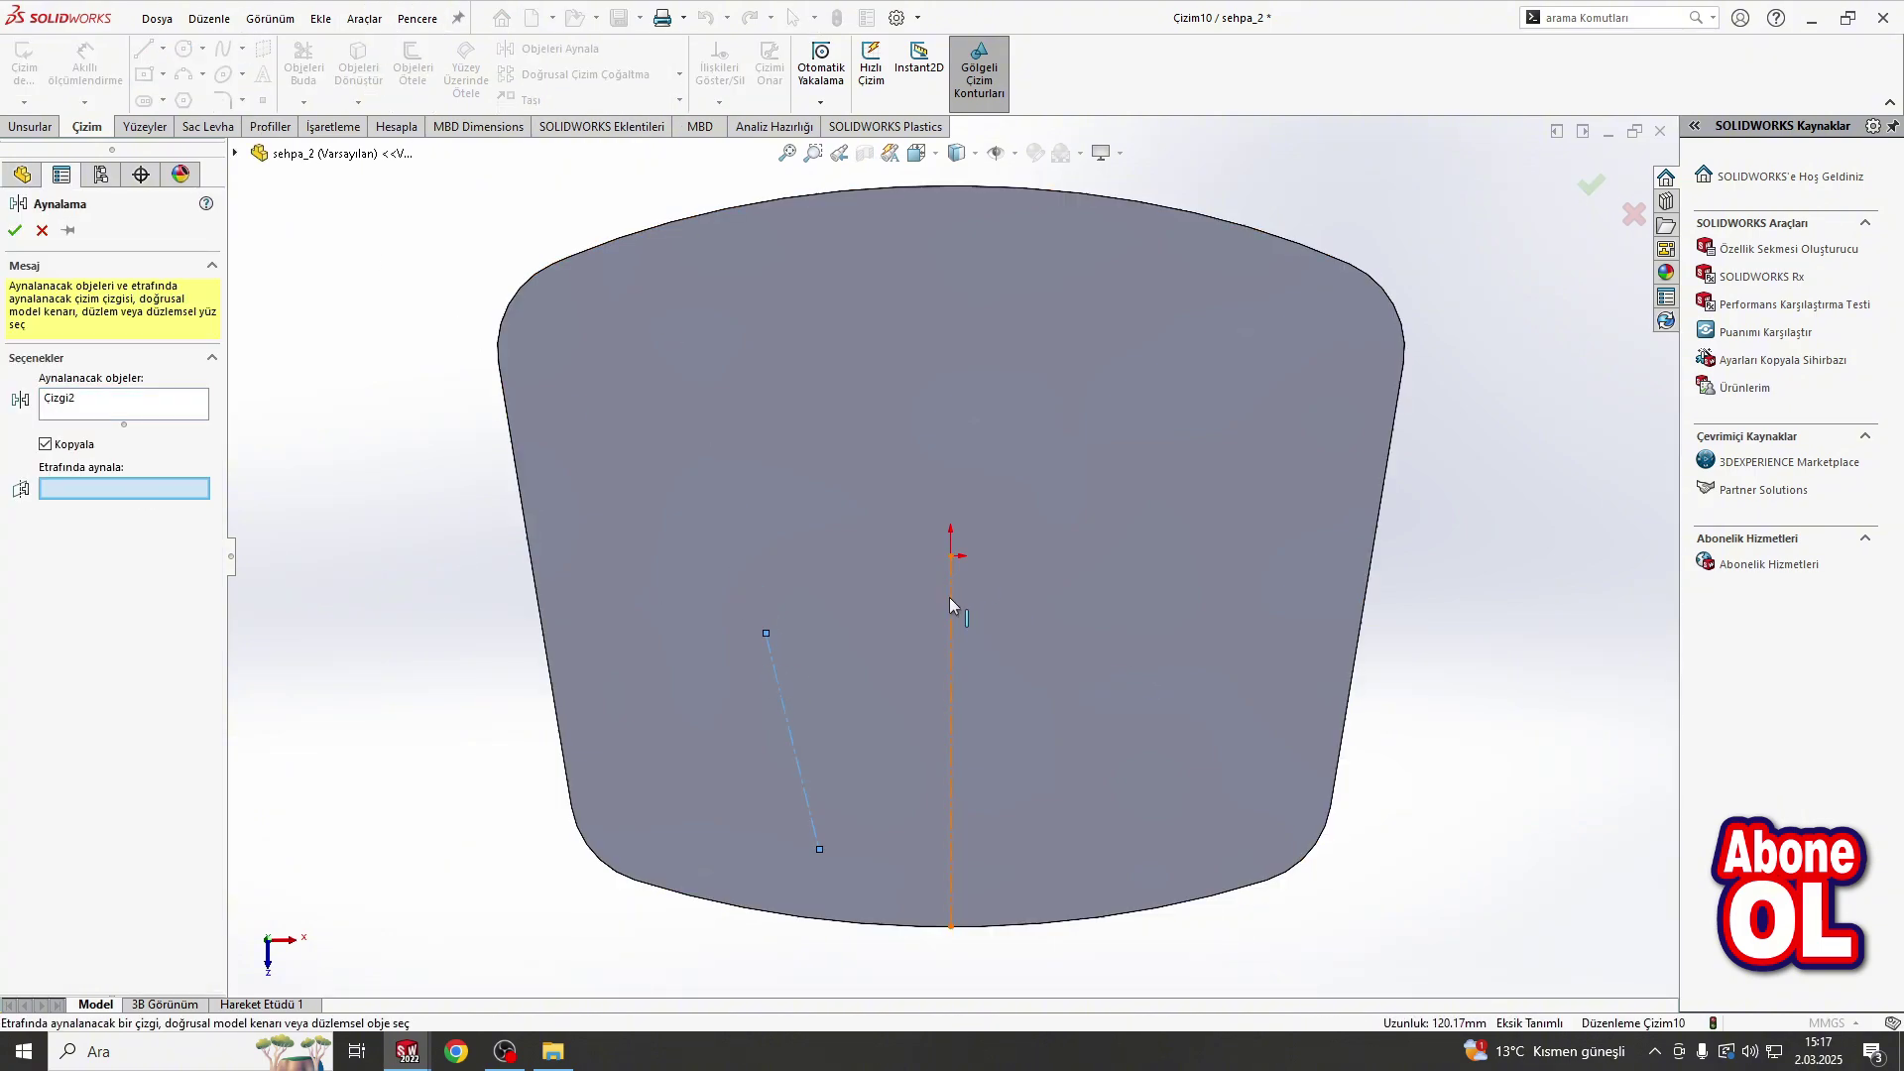
left_click(14, 230)
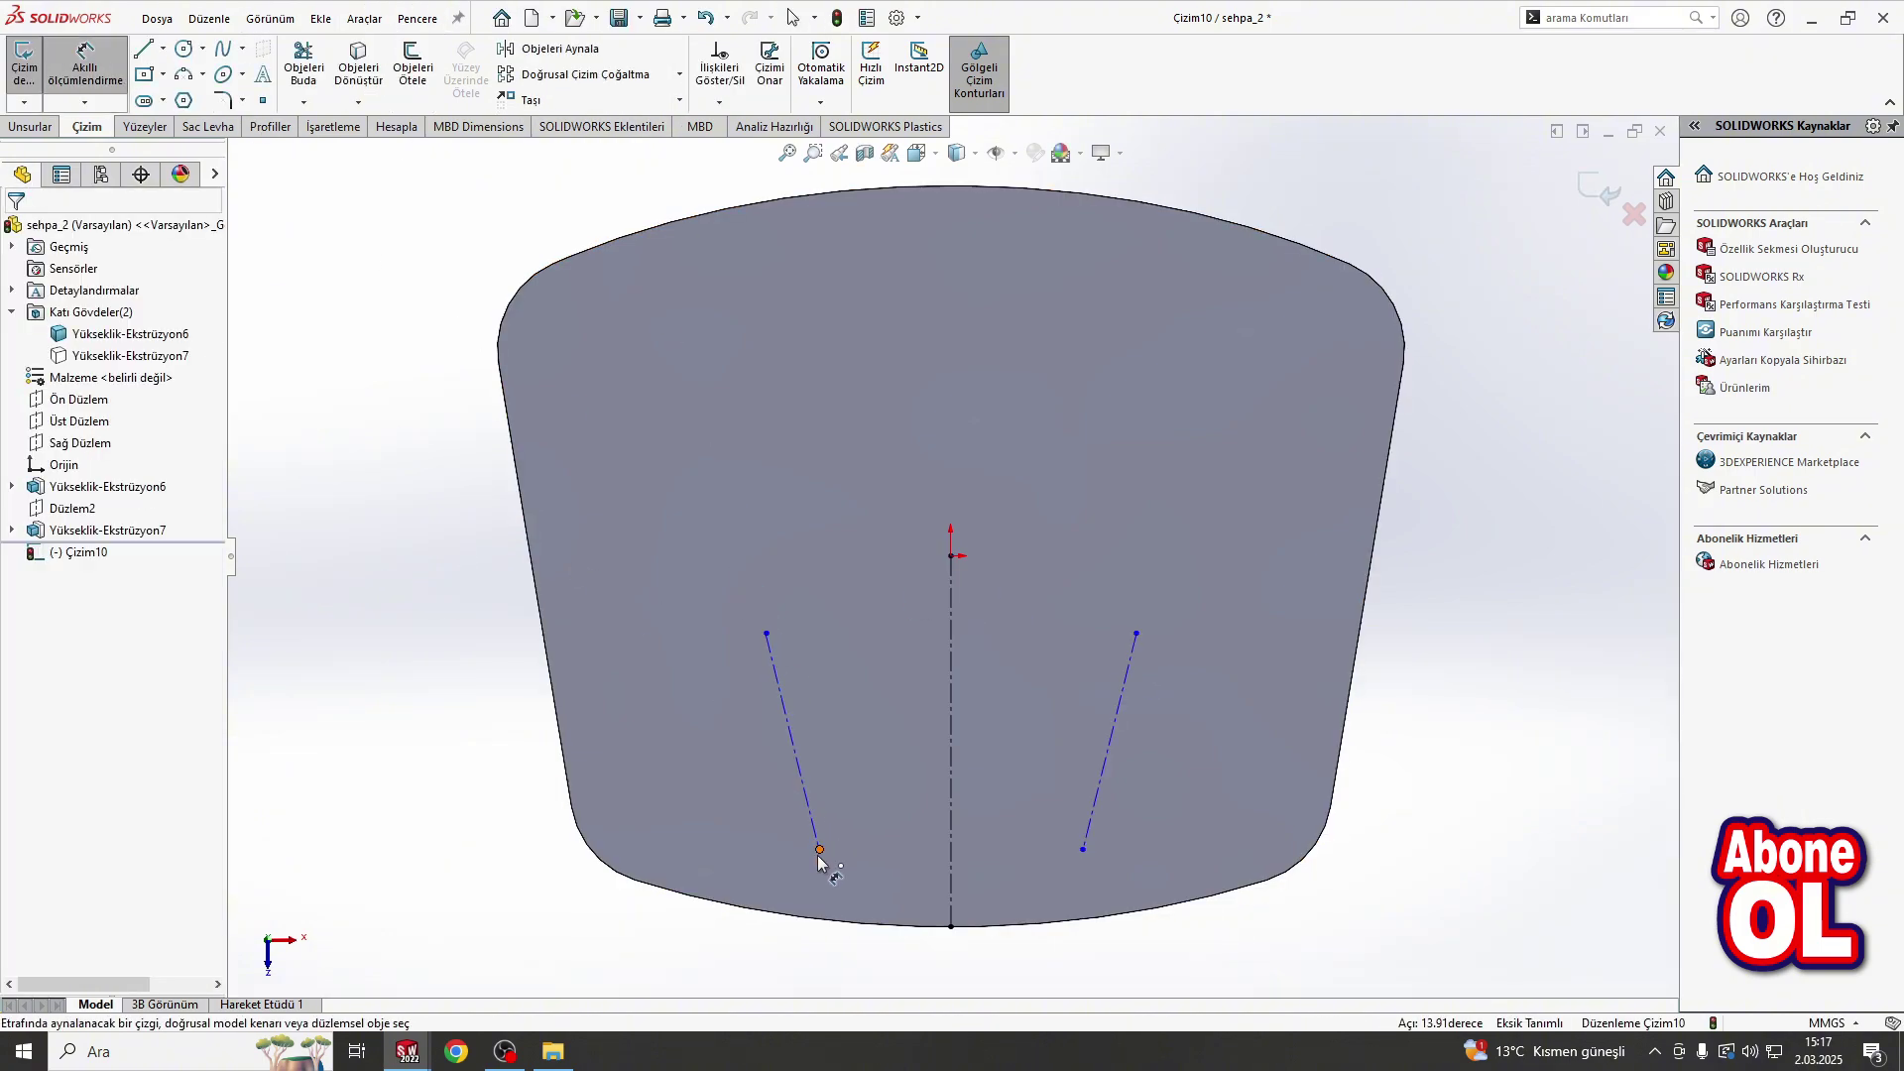
Step: Dimension the left line's lower end 80 mm from the centerline
left_click(819, 850)
left_click(950, 930)
left_click(930, 965)
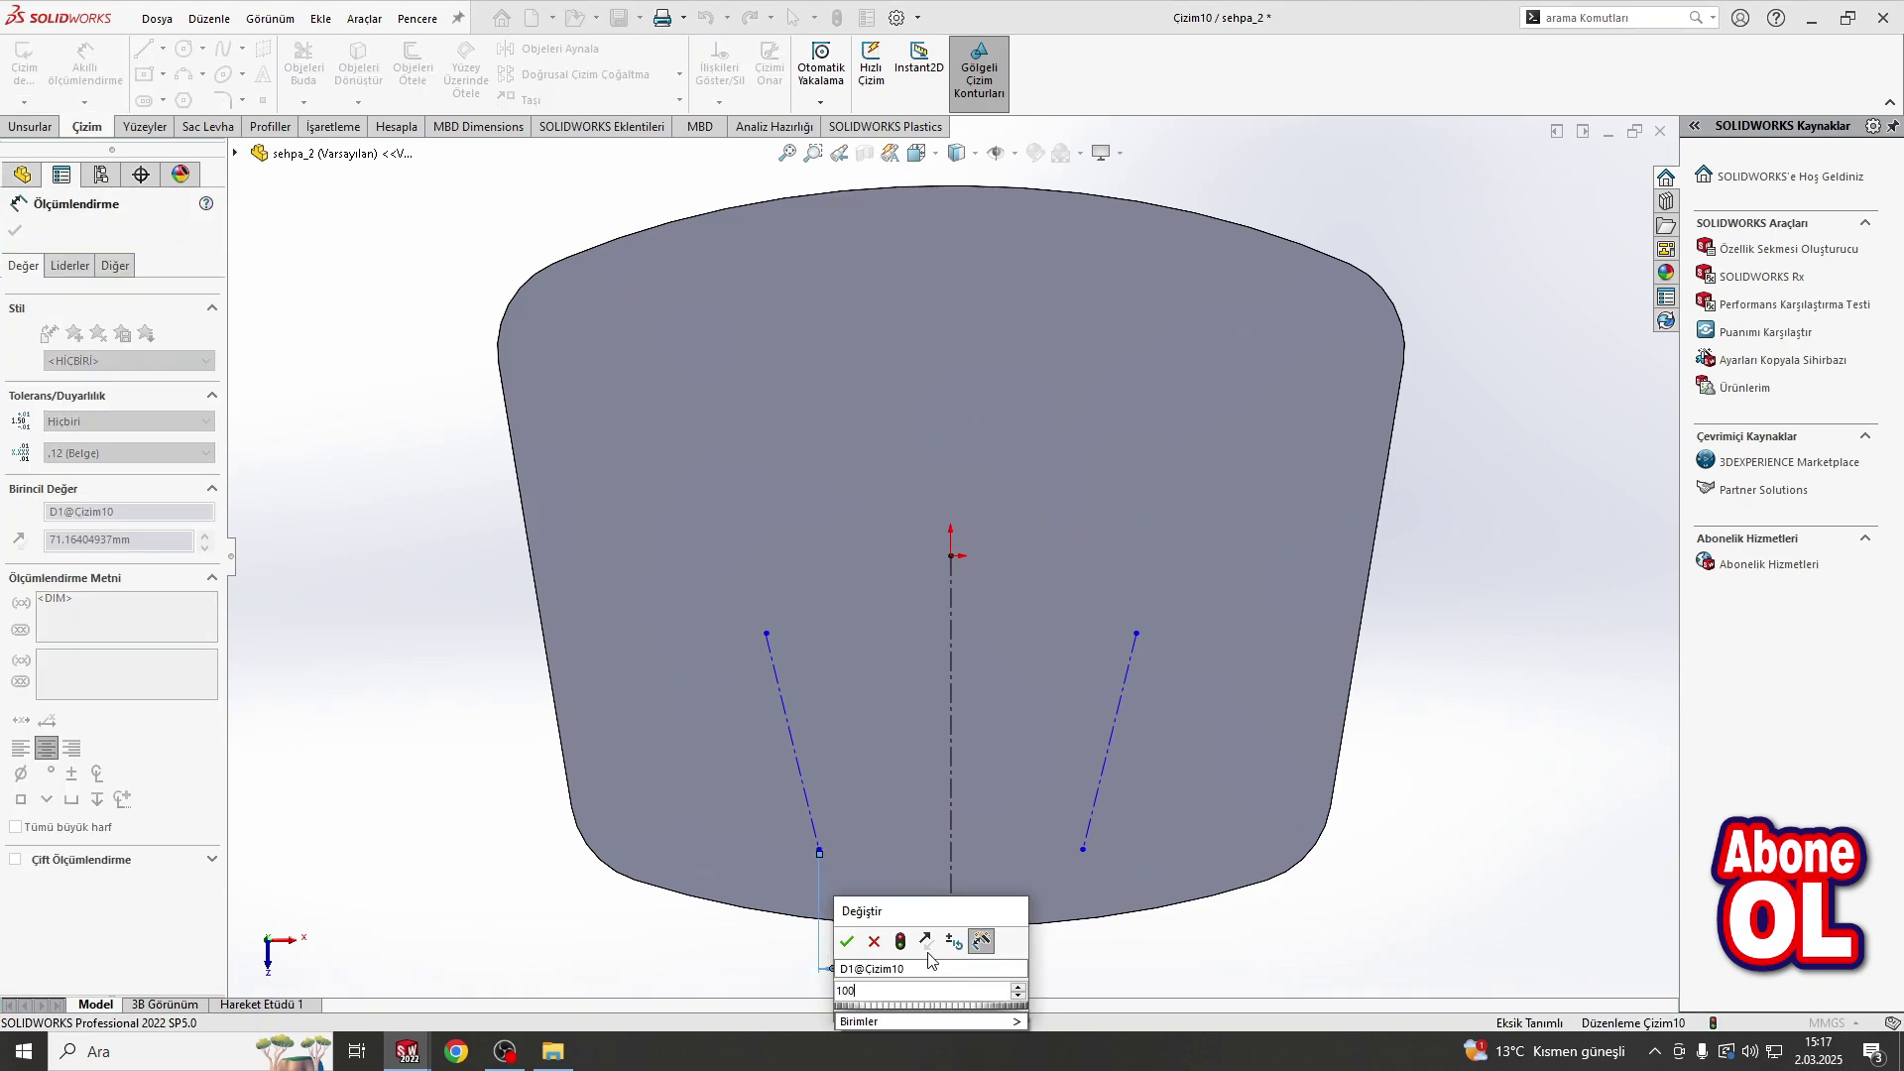
type("100")
key("Return")
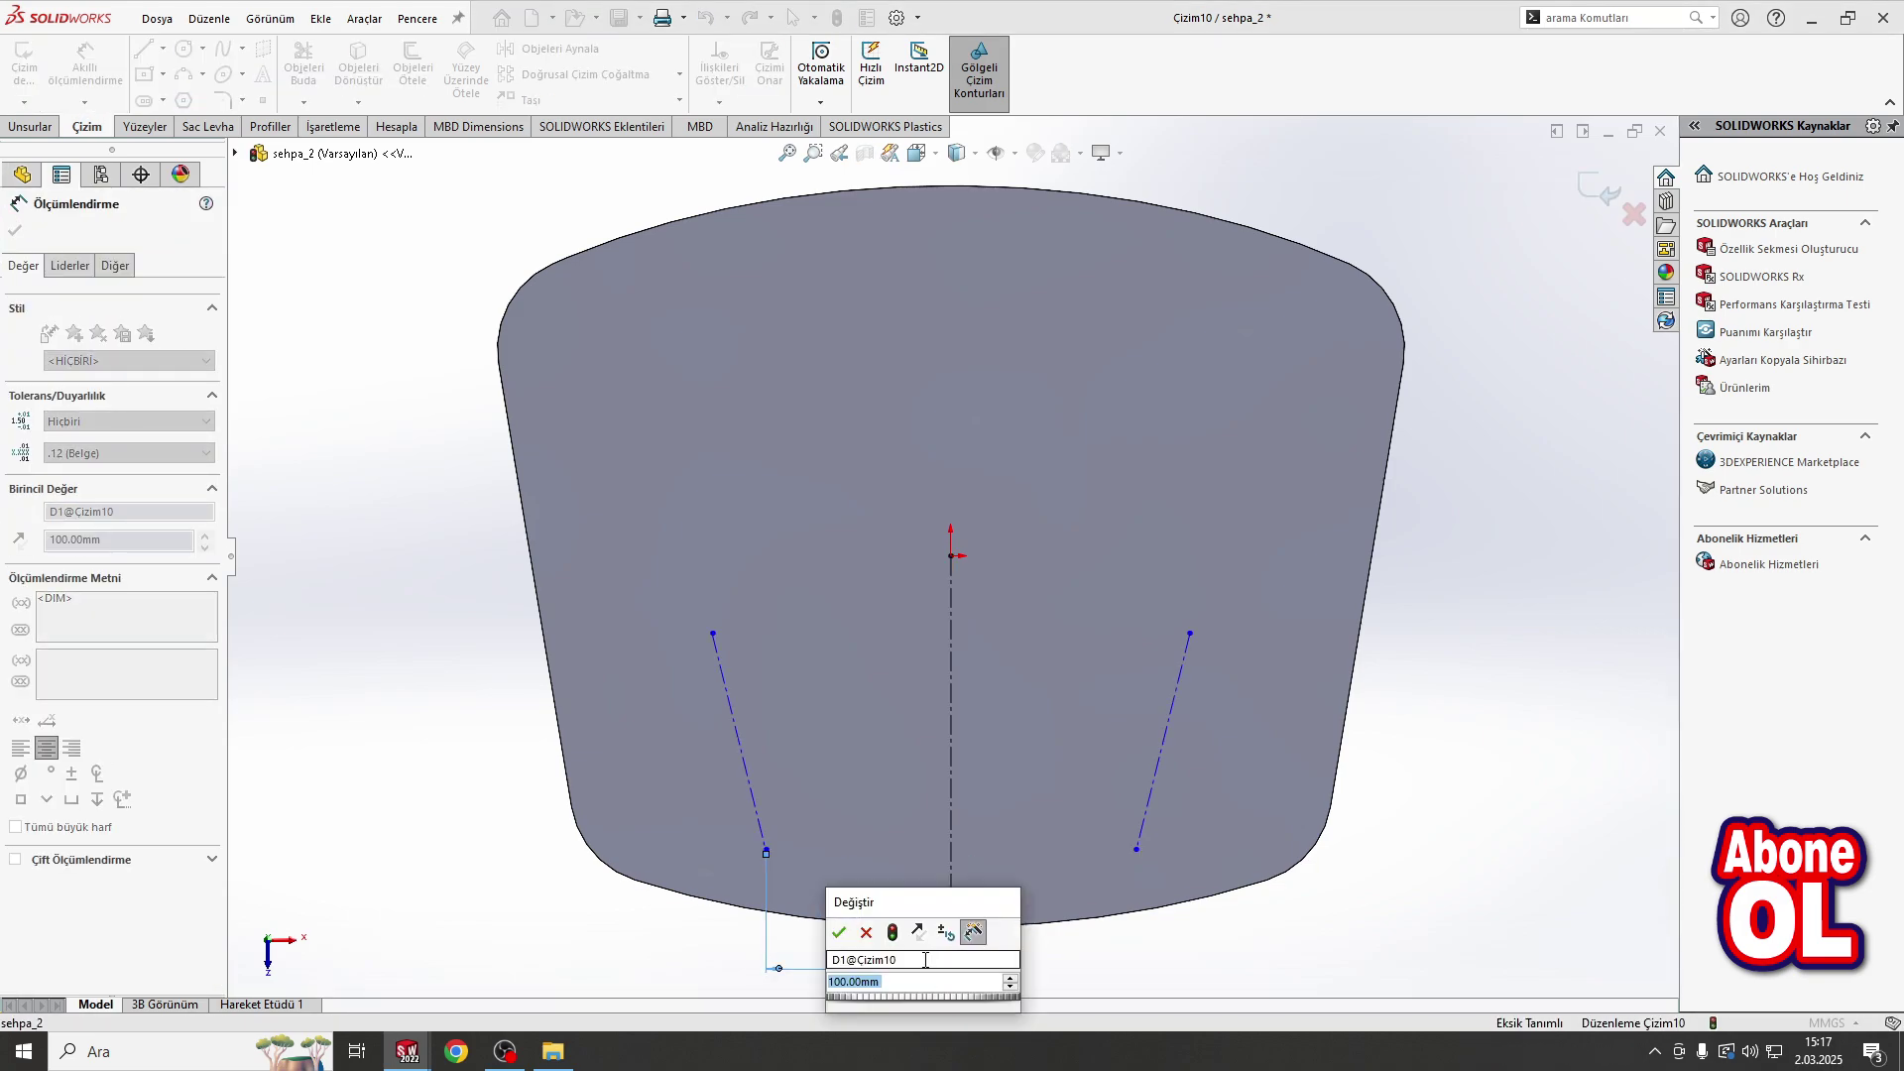
key("Return")
double_click(932, 959)
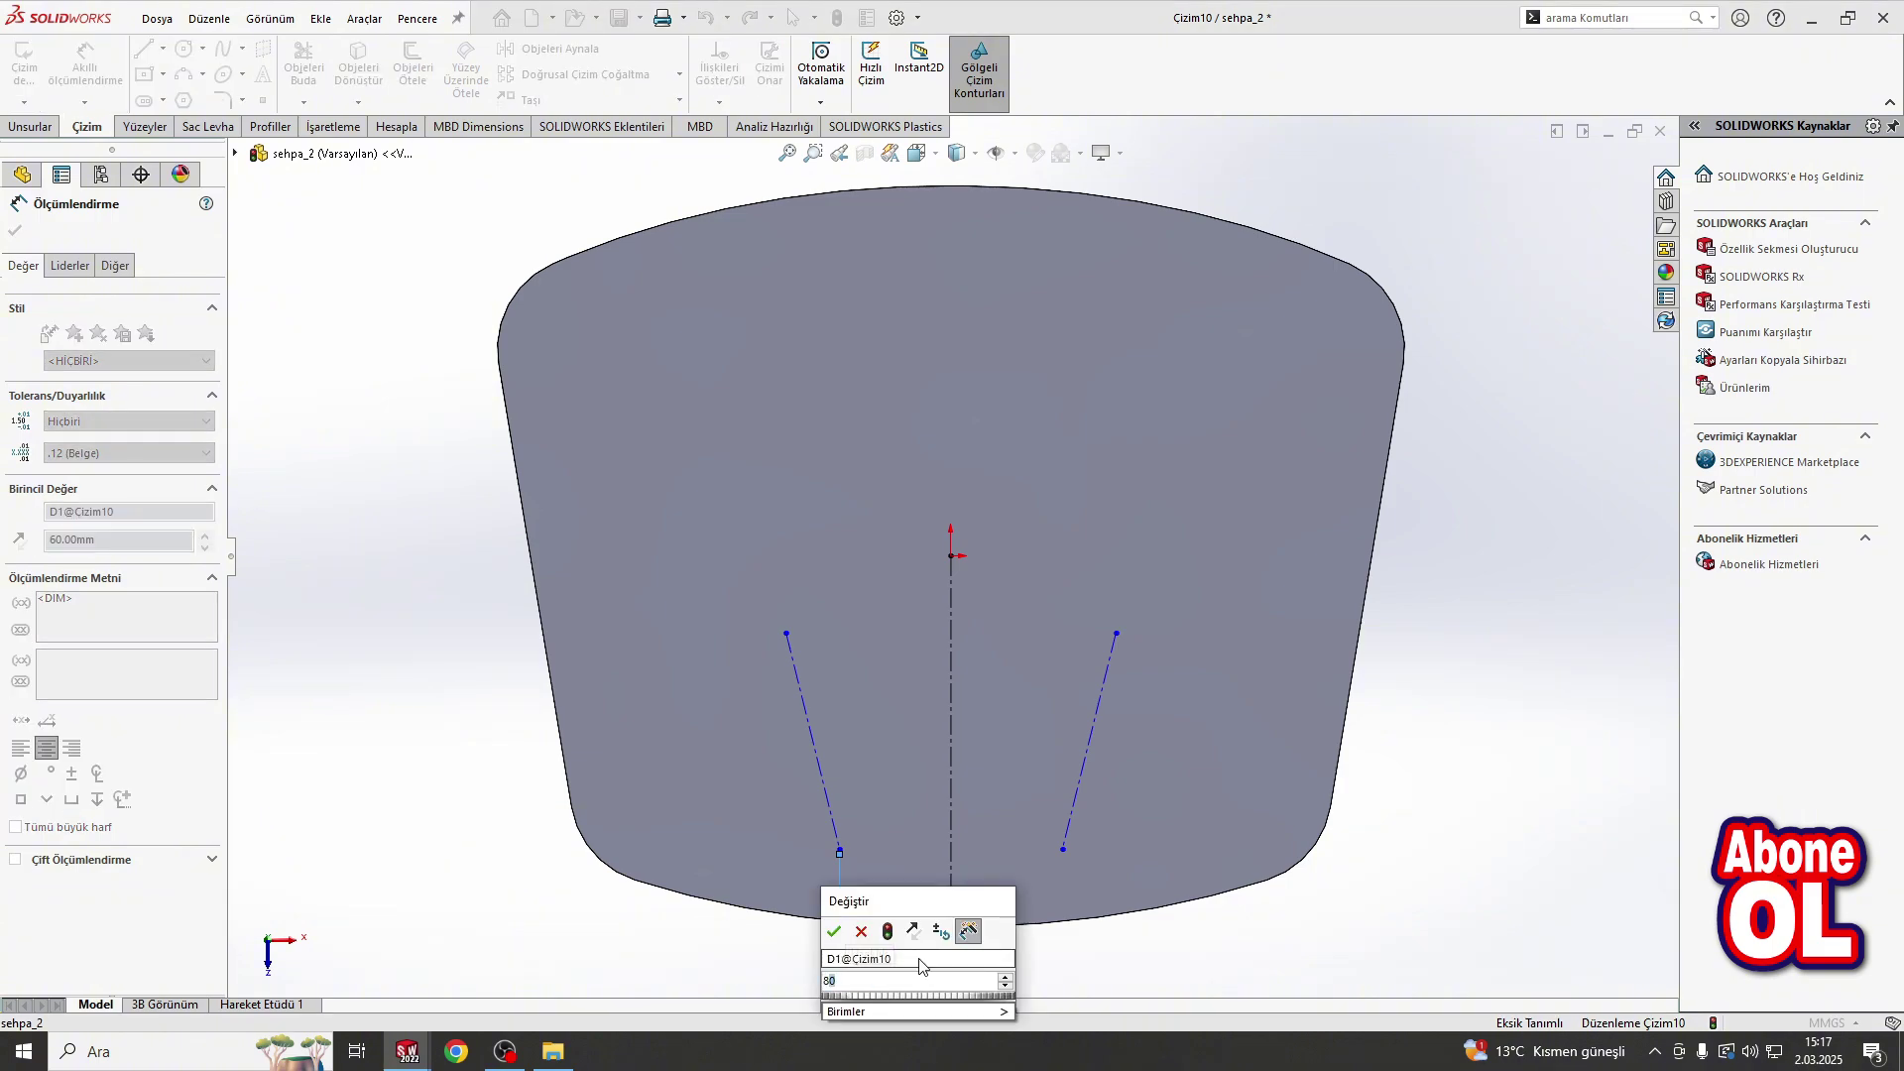
type("80")
key("Return")
Step: Dimension the line's top end 100 mm from the centerline and the leg height 115 mm
left_click(749, 634)
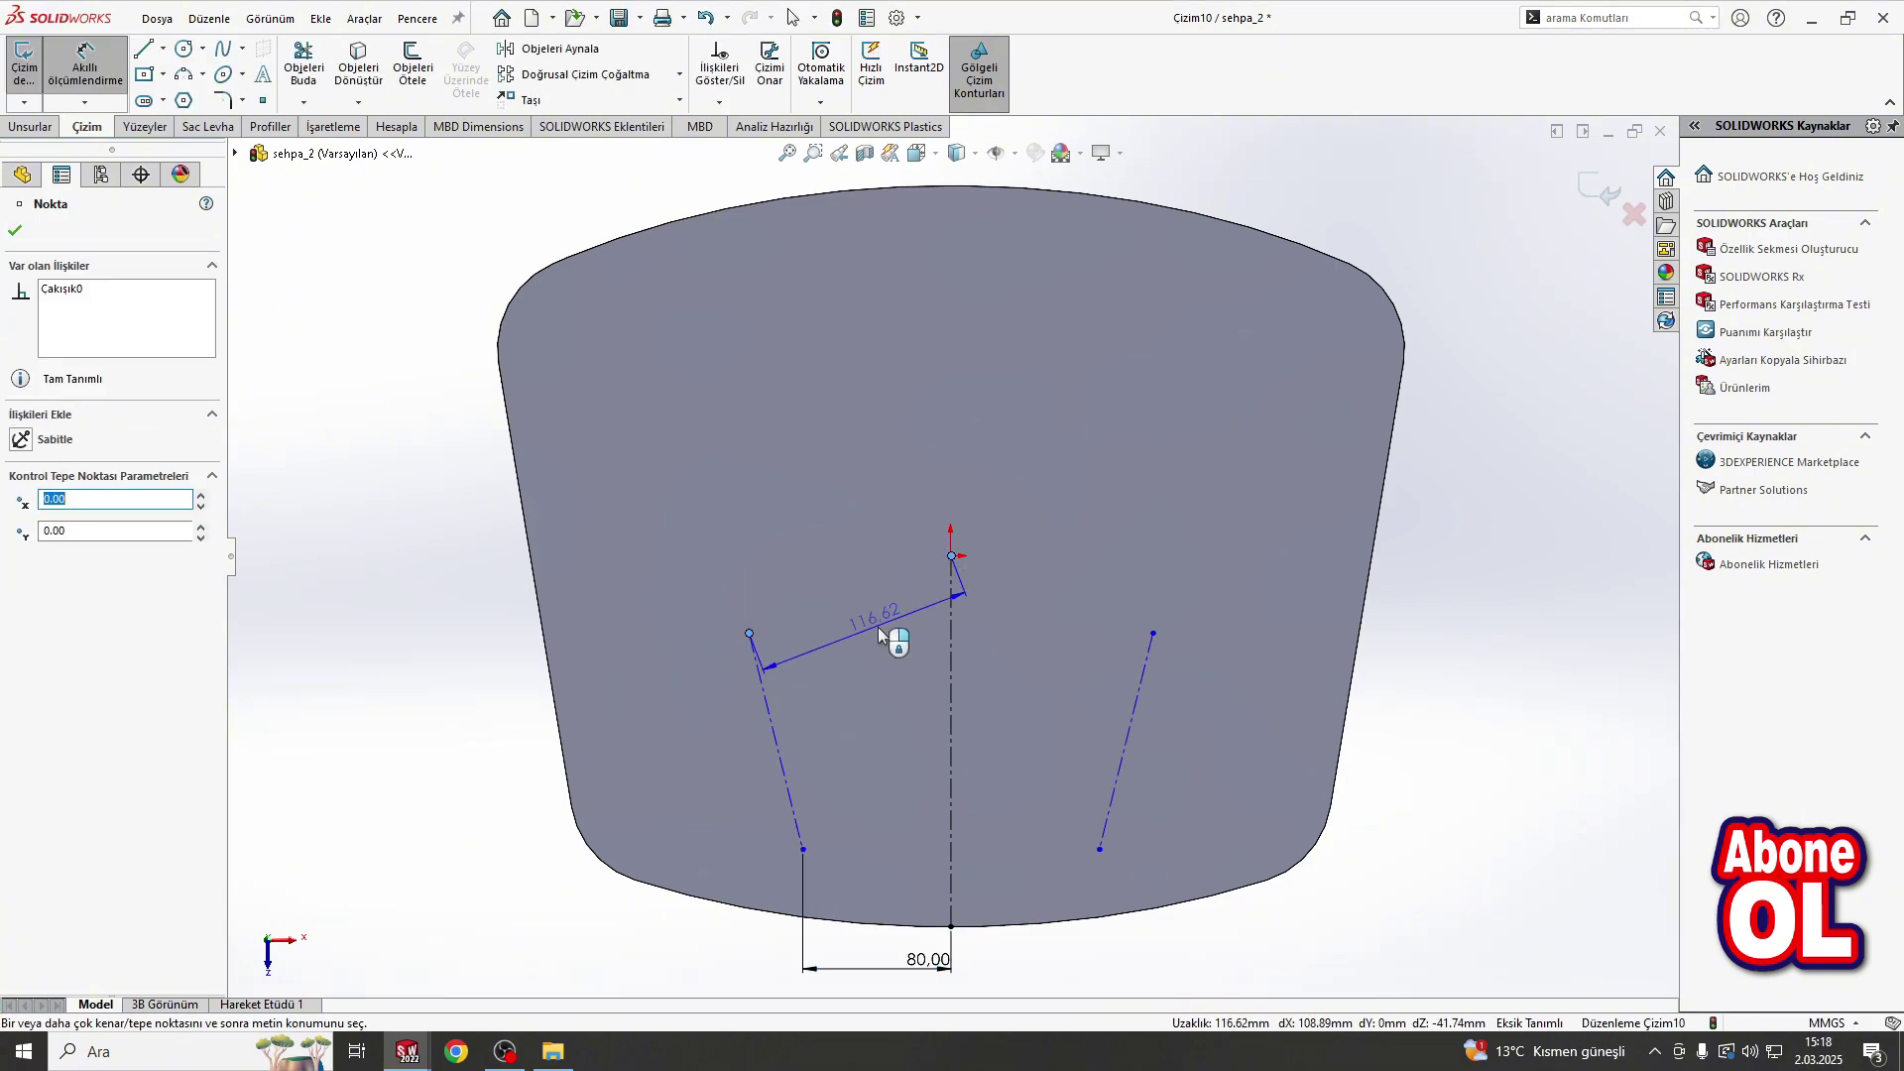
left_click(886, 515)
type("100")
key("Return")
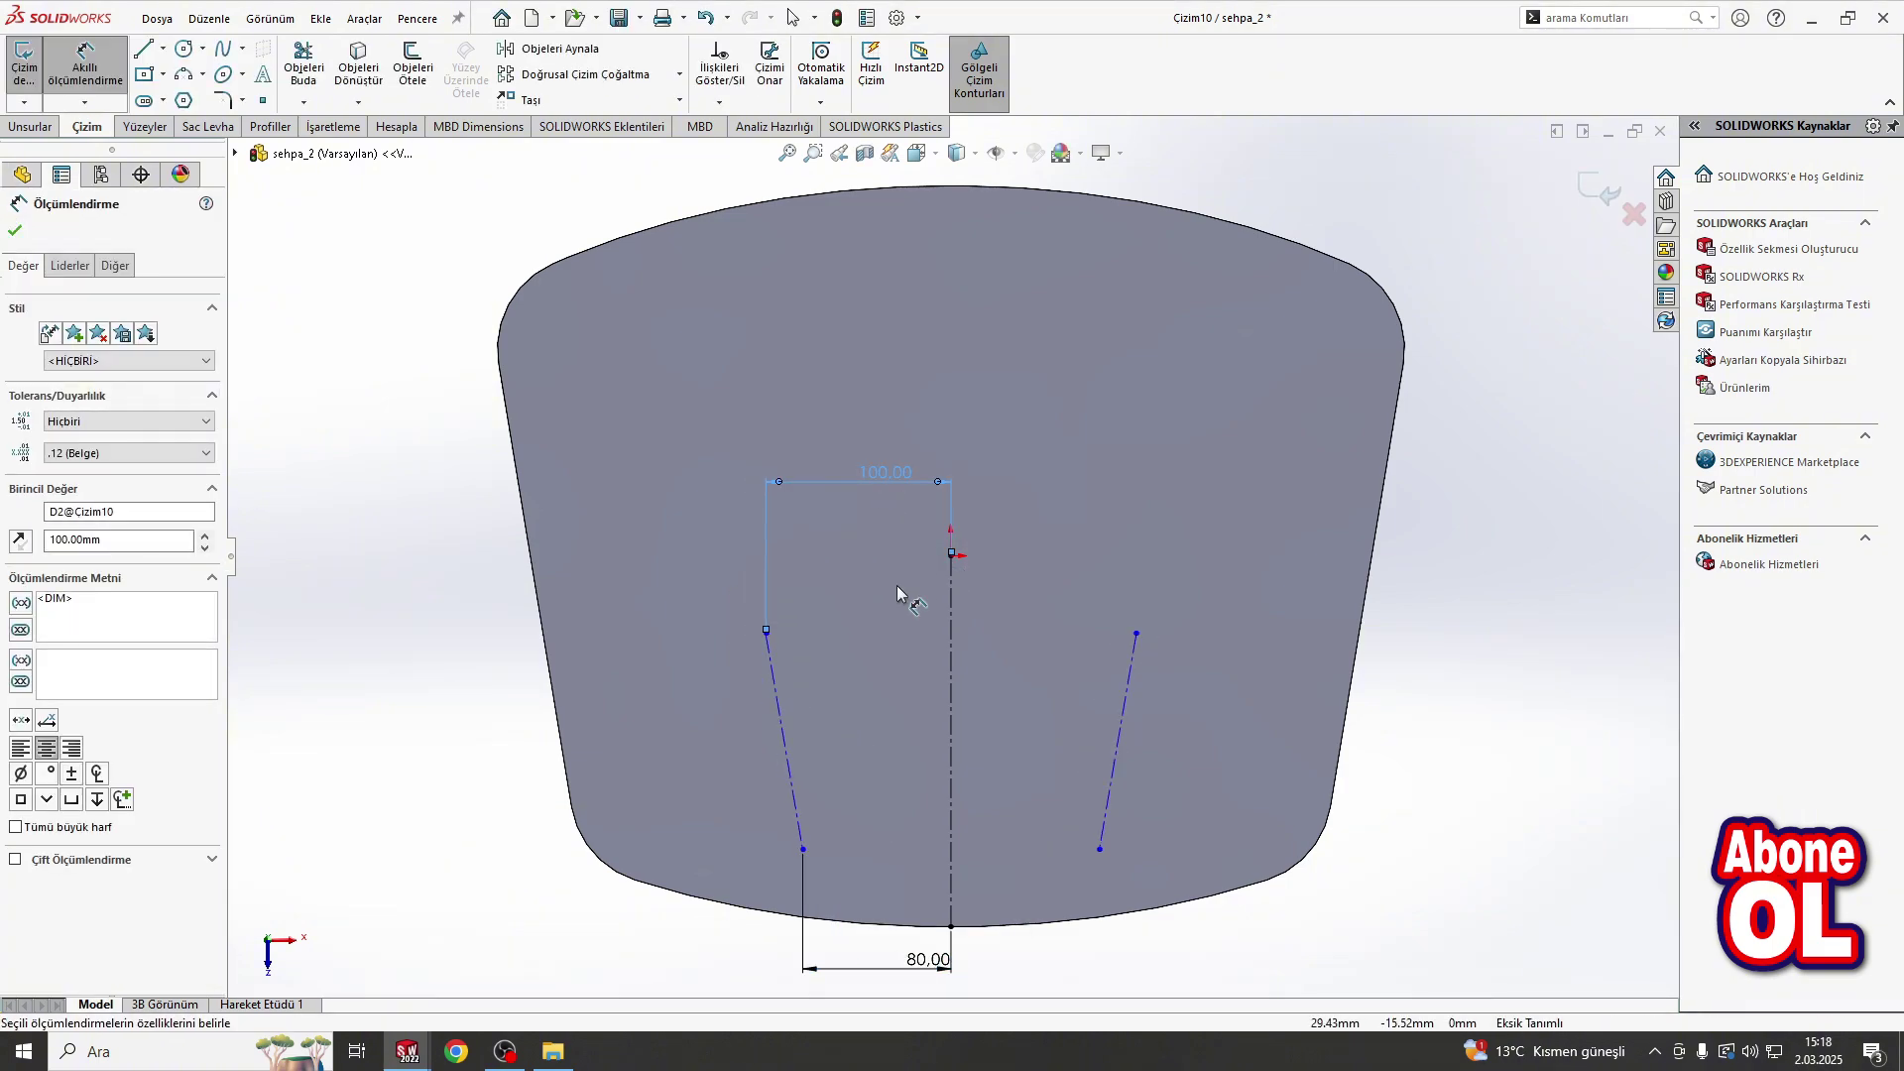
scroll(1083, 693, "down", 1)
left_click(715, 704)
left_click(347, 703)
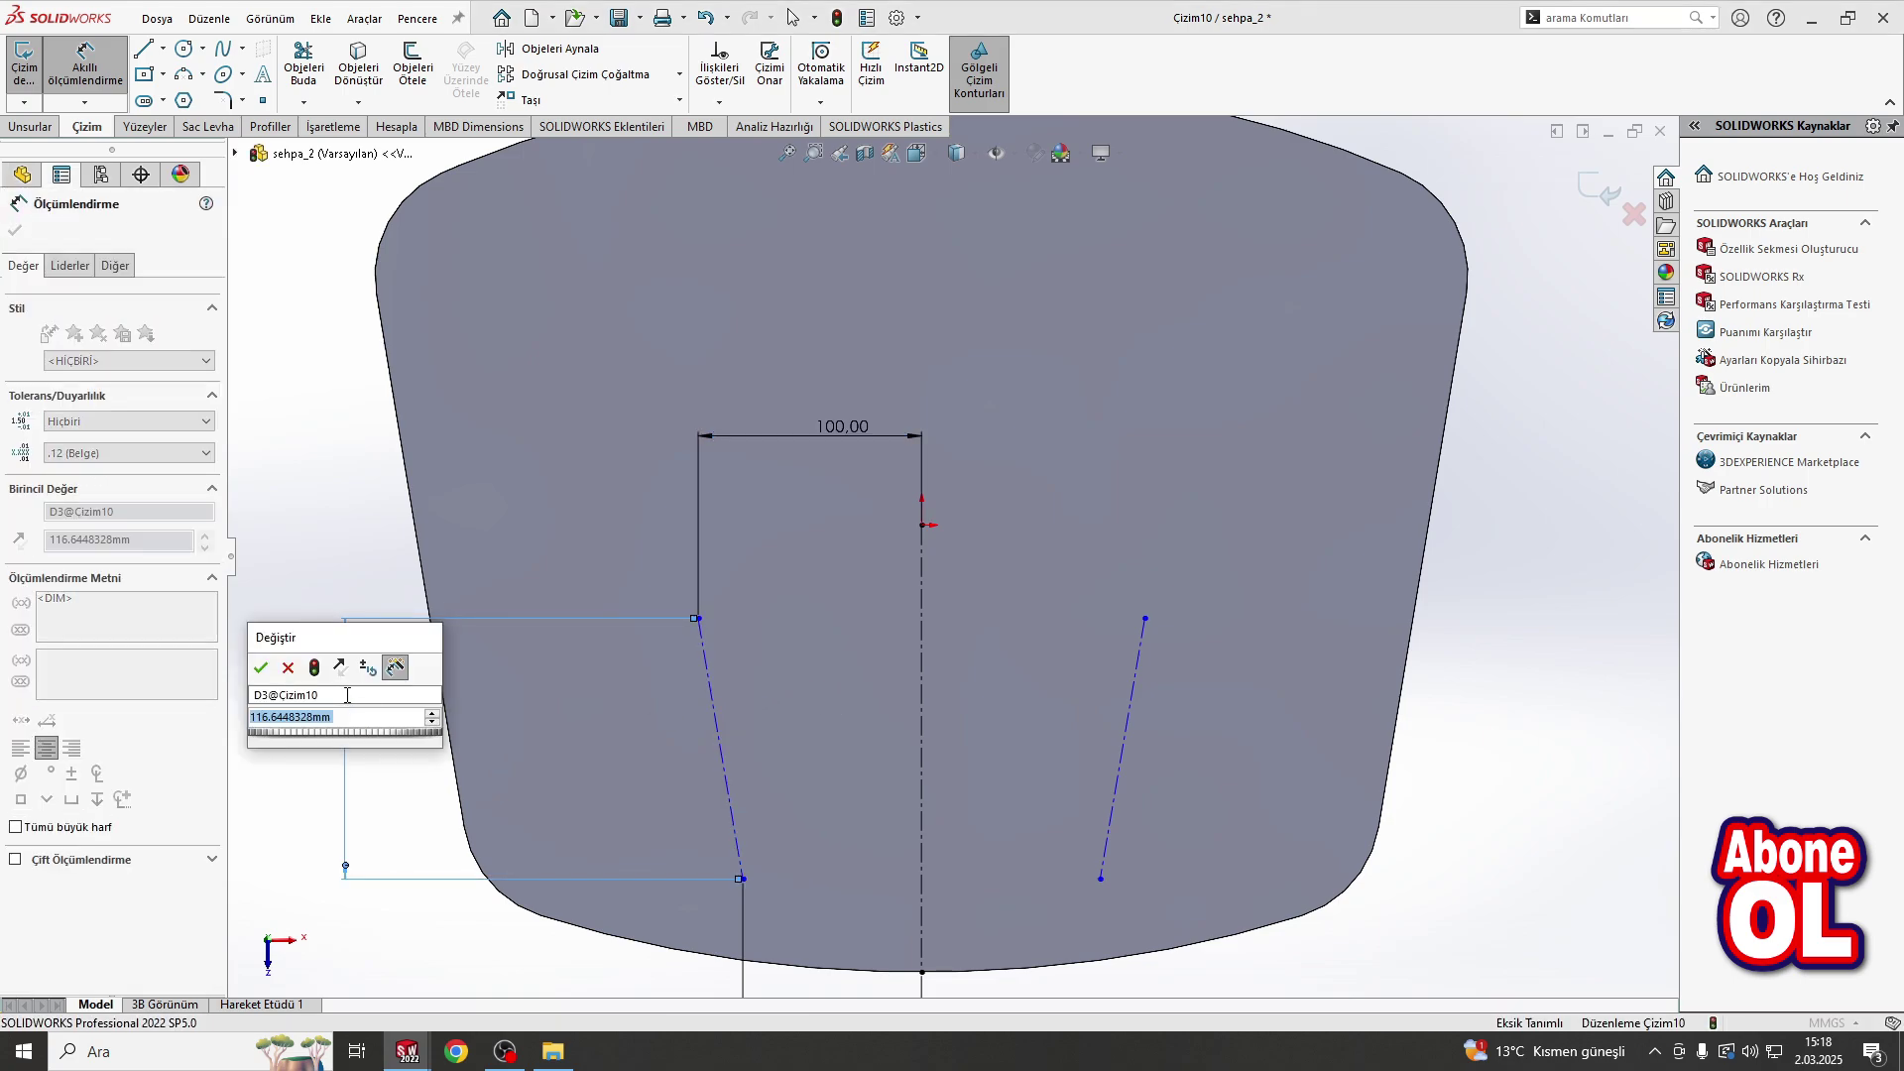
type("115")
key("Return")
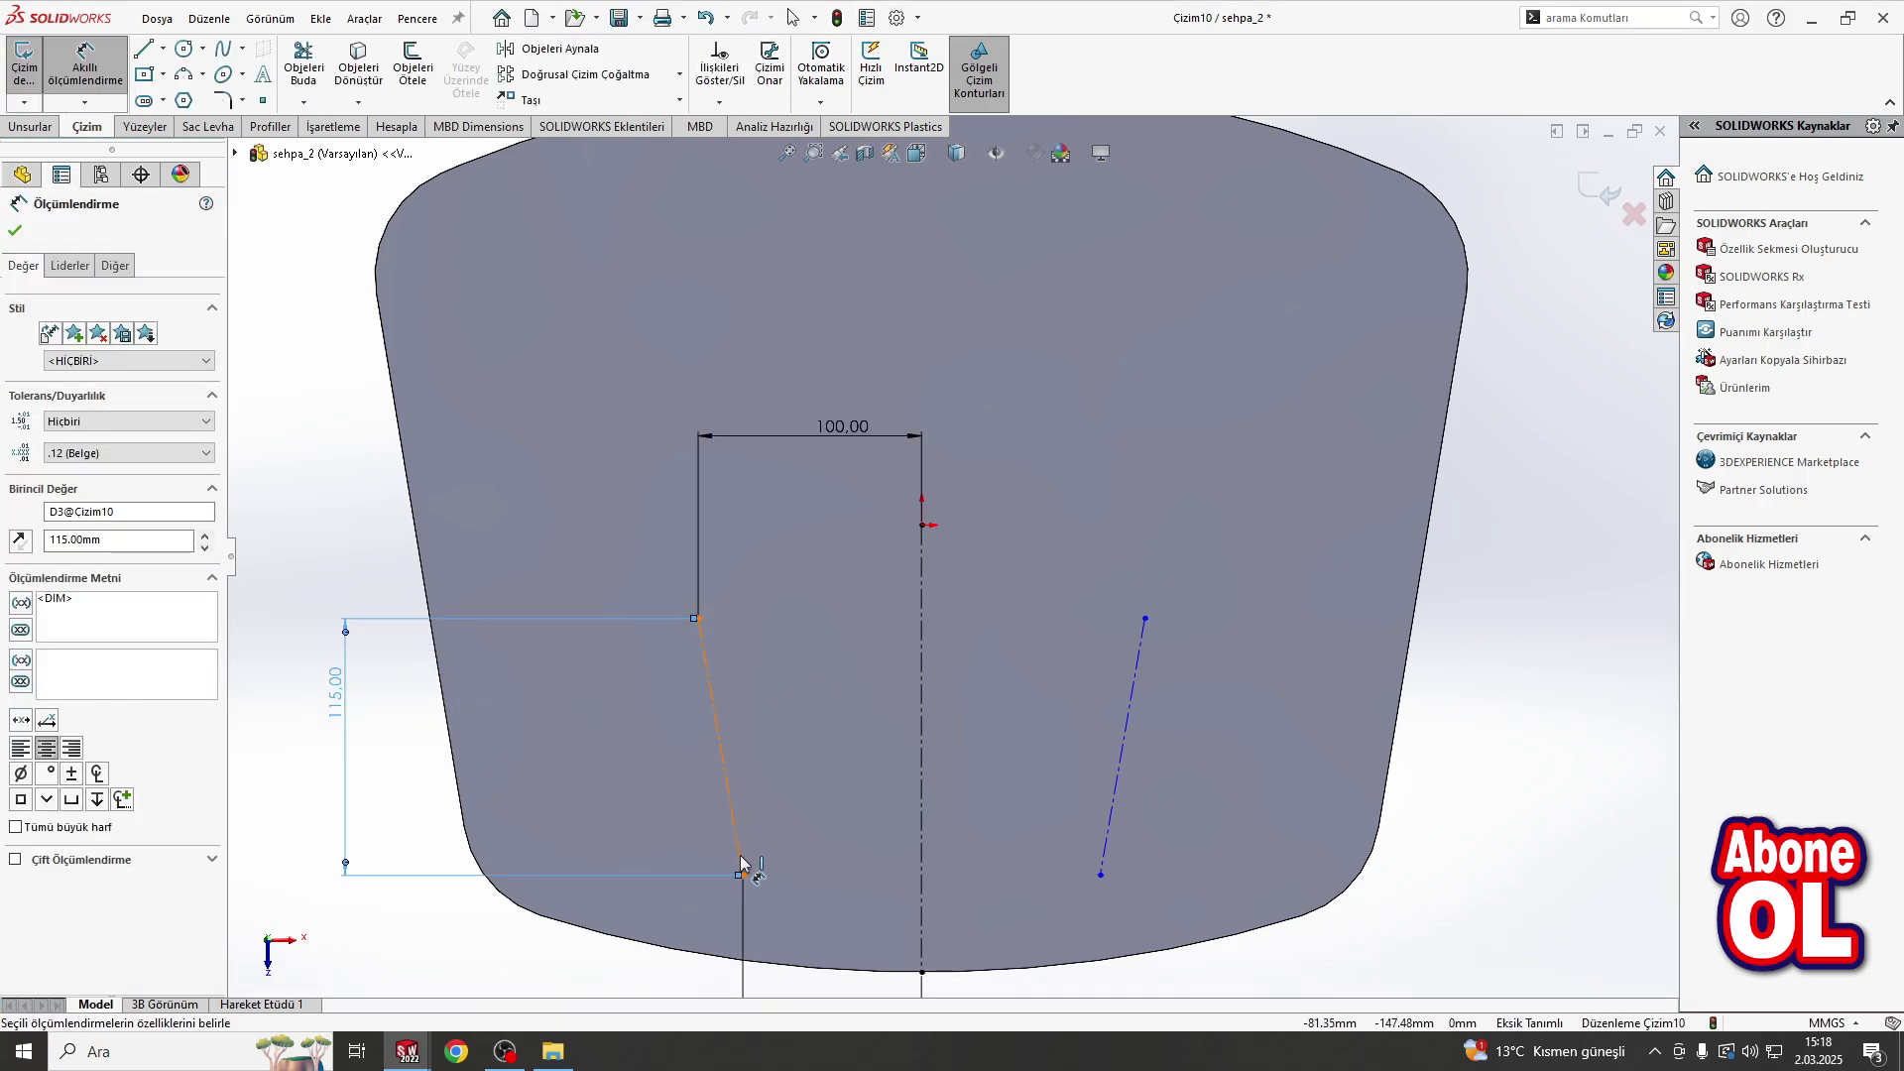
scroll(794, 868, "up", 2)
Step: Revise the bottom spacing to 60 mm and the top spacing to 80 mm
double_click(958, 843)
type("60")
key("Return")
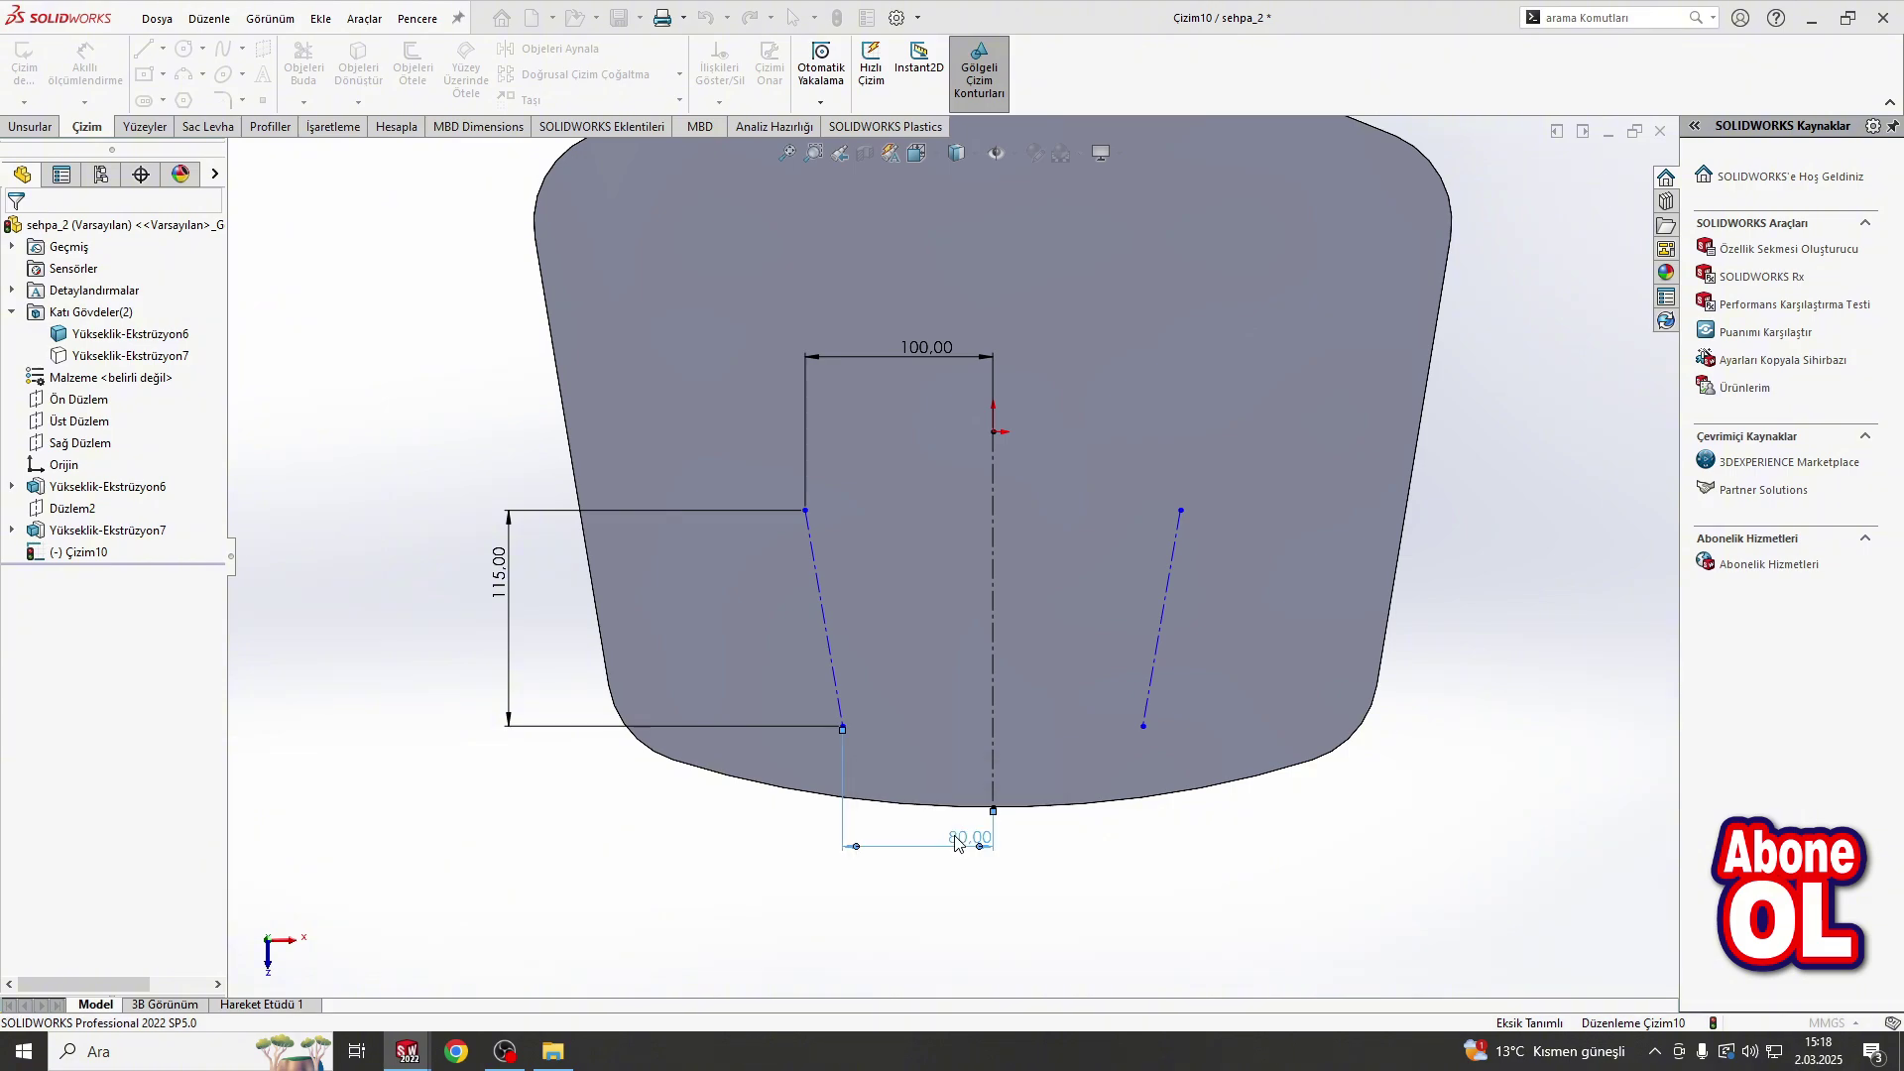
double_click(924, 346)
type("8")
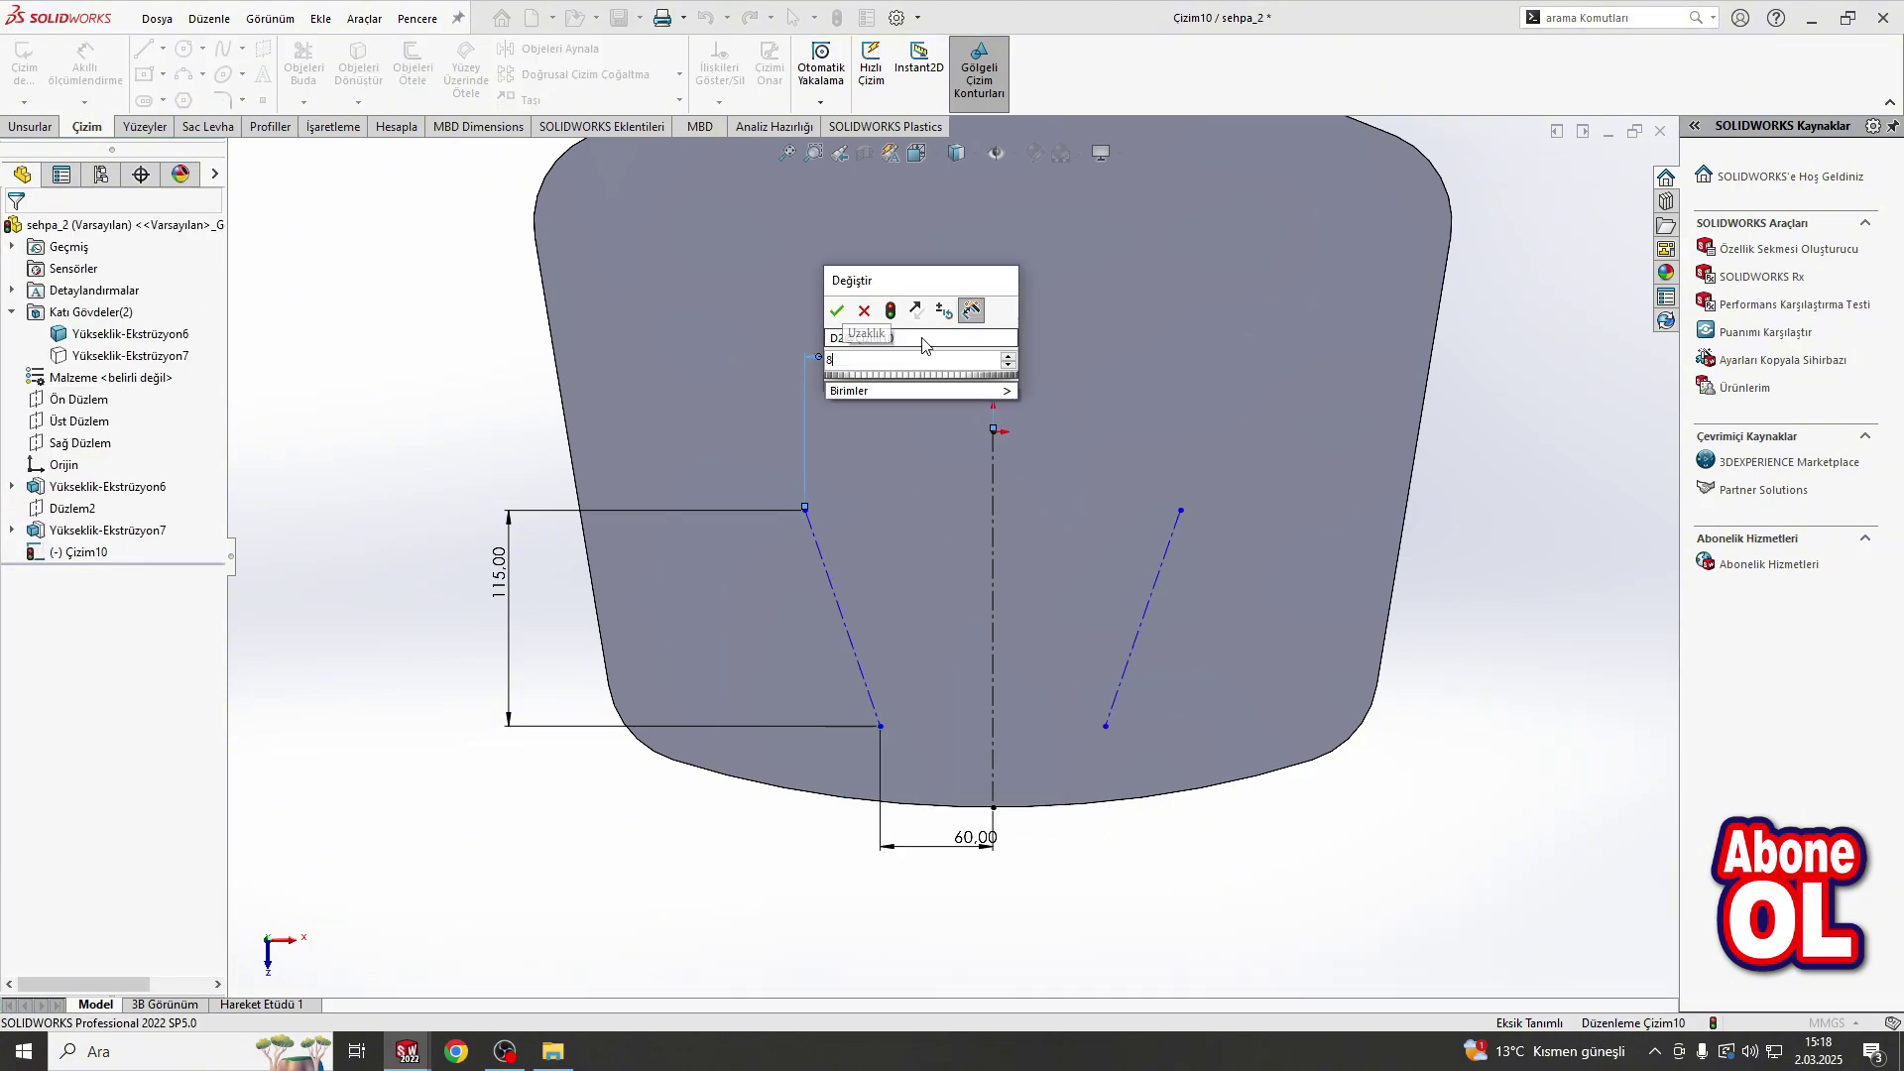
type("0")
key("Return")
double_click(986, 353)
key("Return")
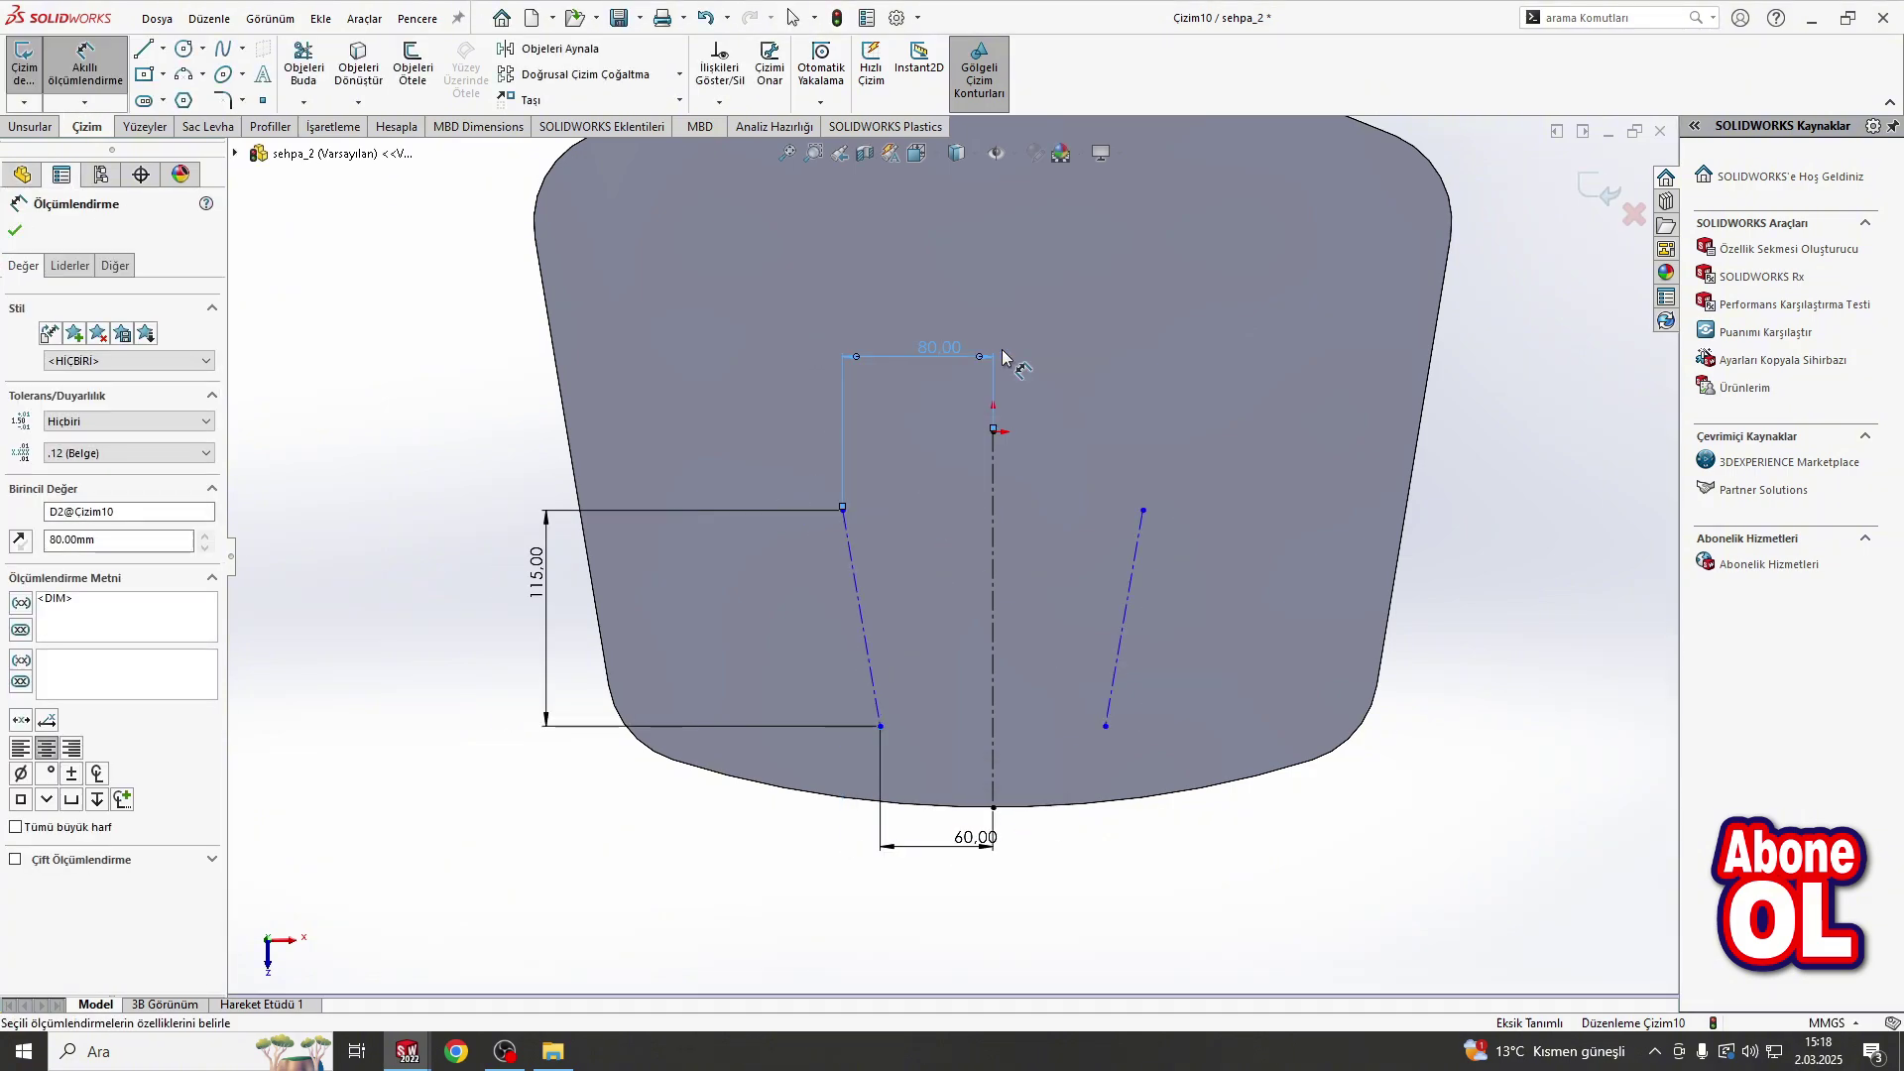
Step: Place the line's lower end 50 mm above the slab bottom, then offset both slanted lines 10 mm each side
scroll(1032, 646, "down", 3)
left_click(807, 751)
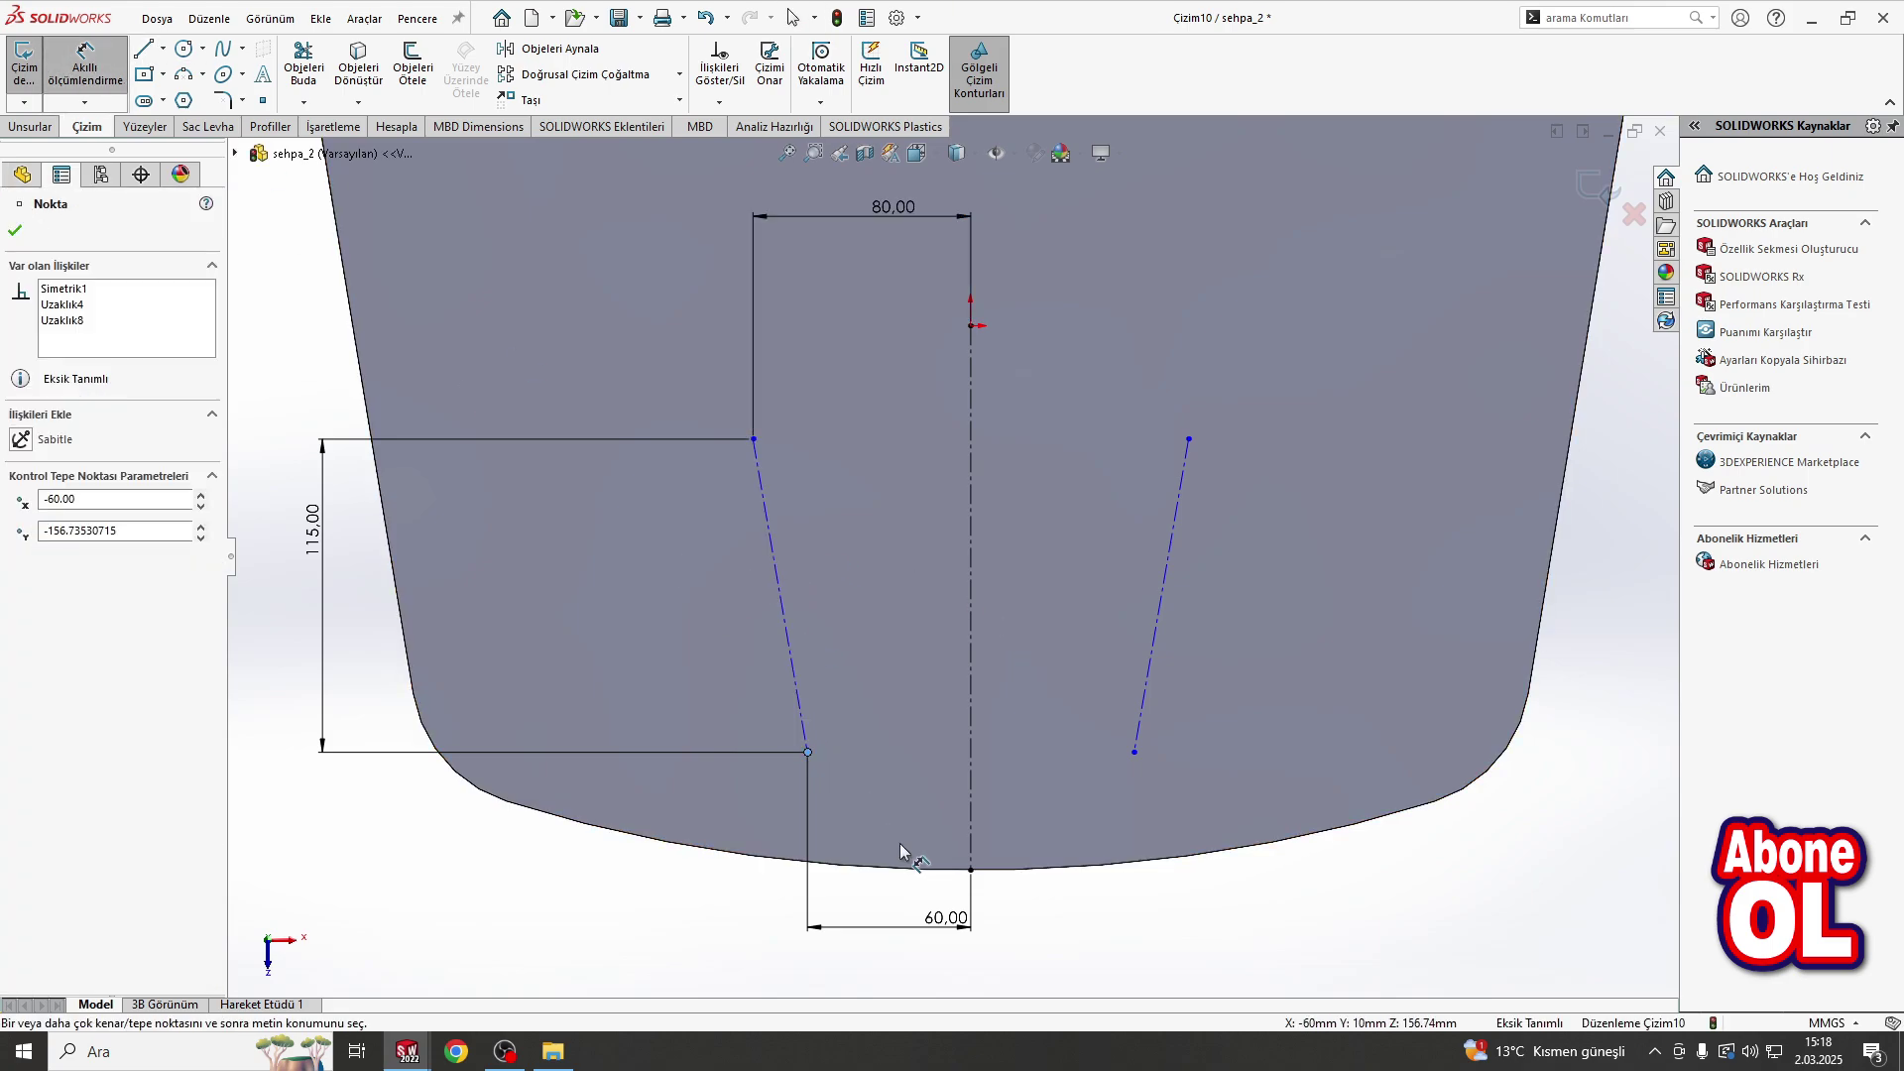
left_click(313, 829)
type("50")
key("Return")
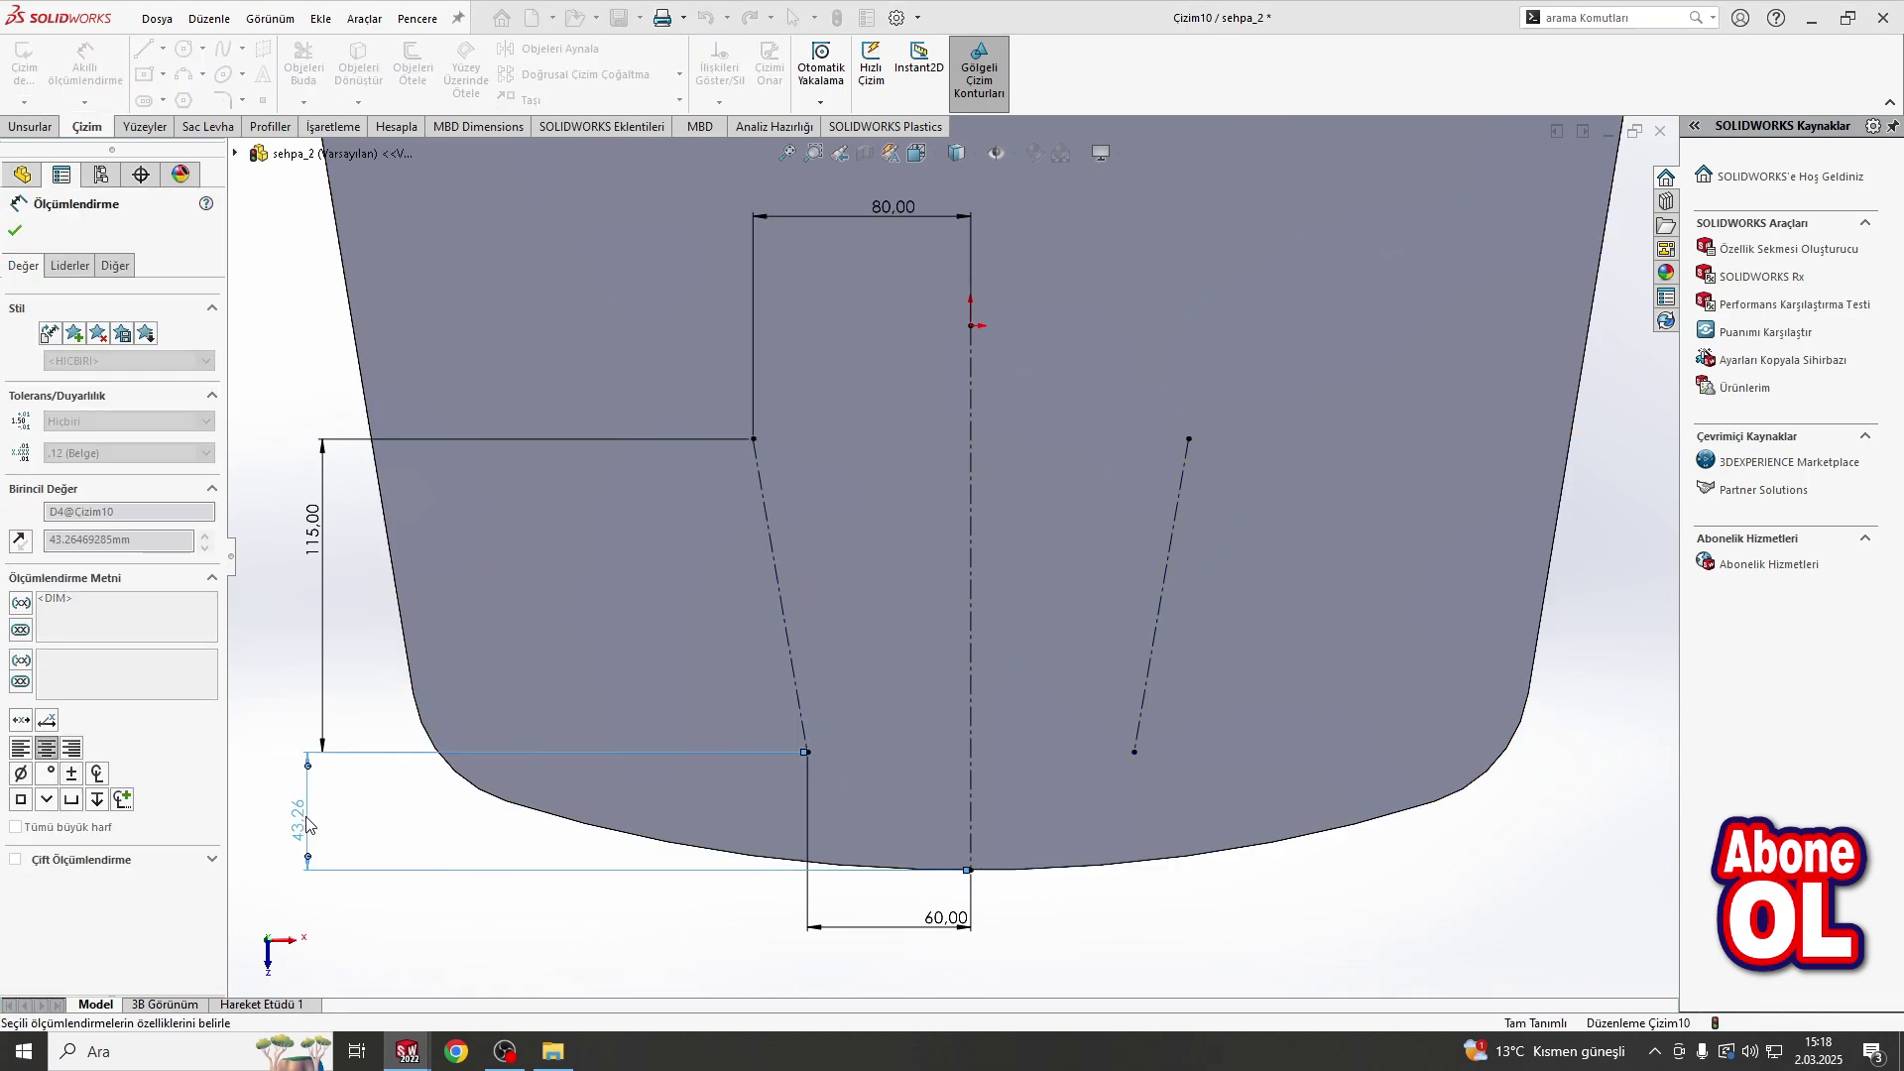
left_click(413, 65)
left_click(759, 464)
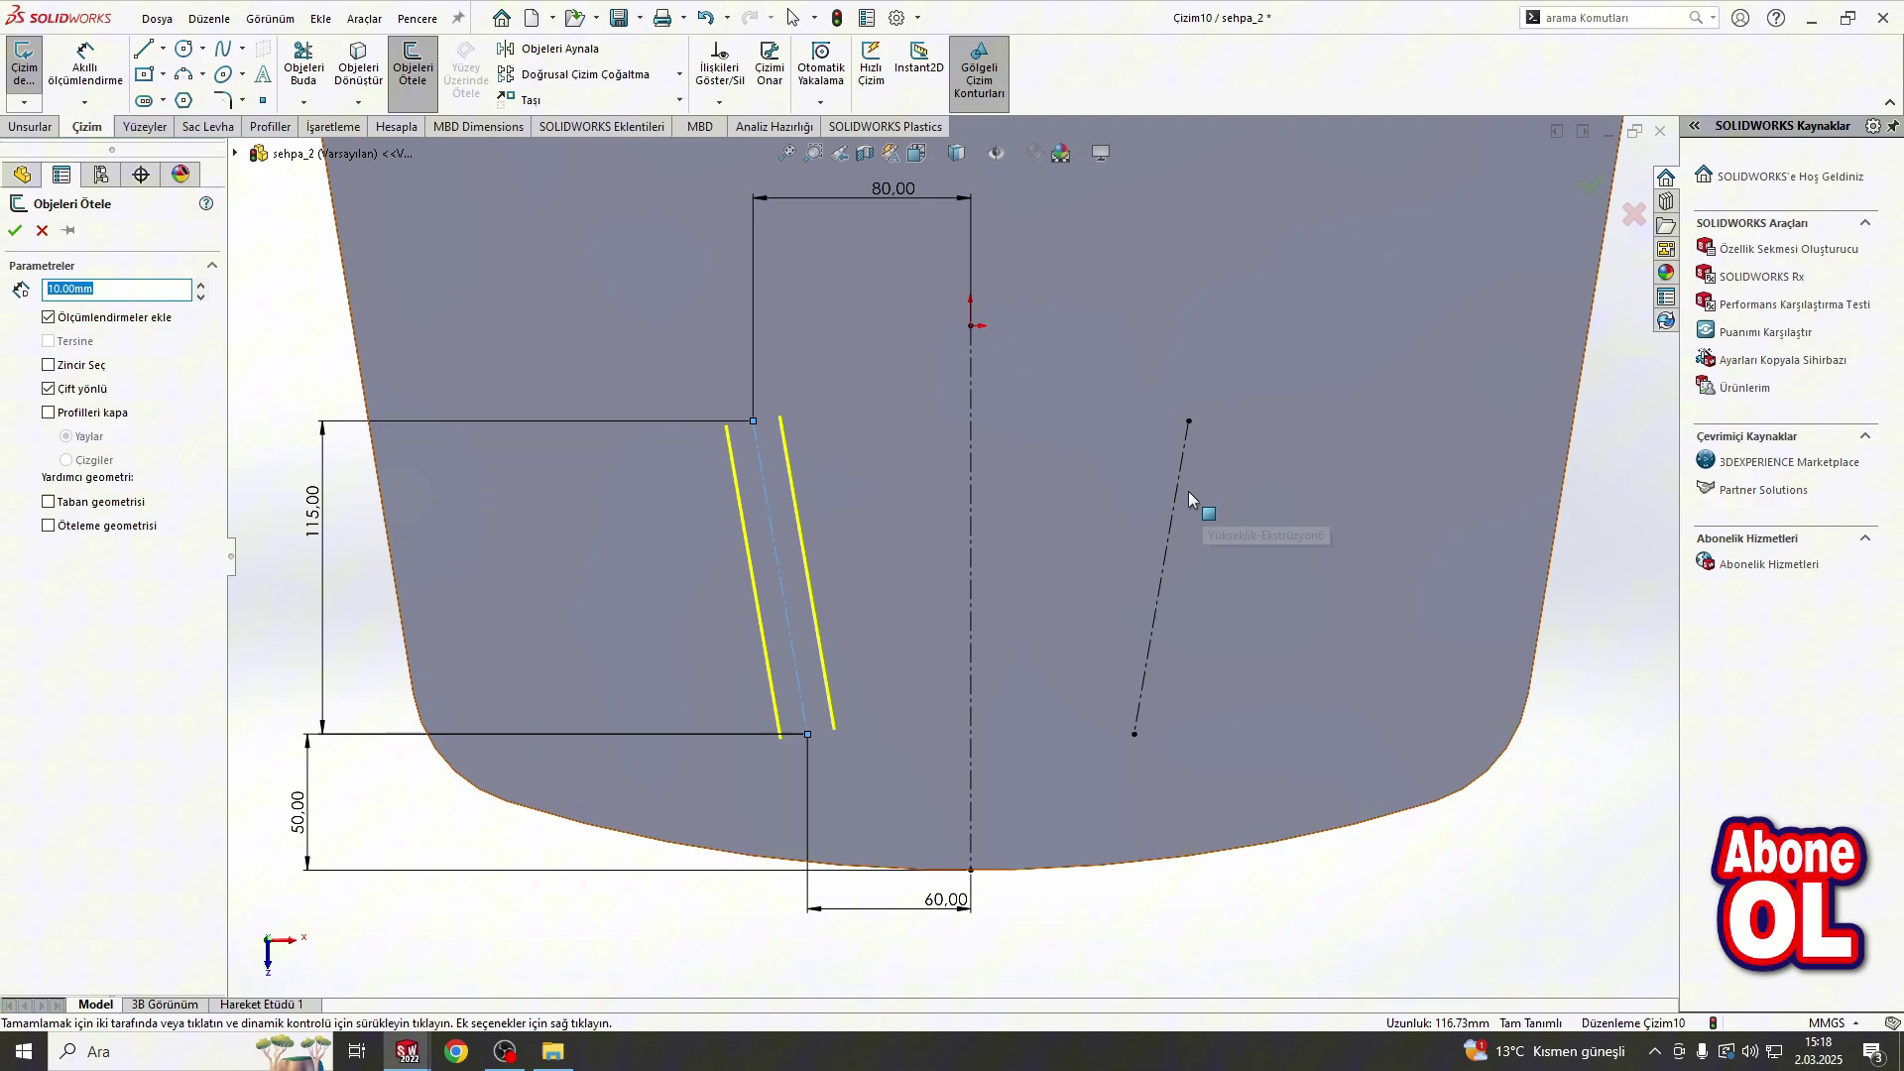
left_click(14, 230)
Step: Close the offset line pairs' tops and bottoms into two leg rectangles and begin extruding them
key("l")
left_click(727, 425)
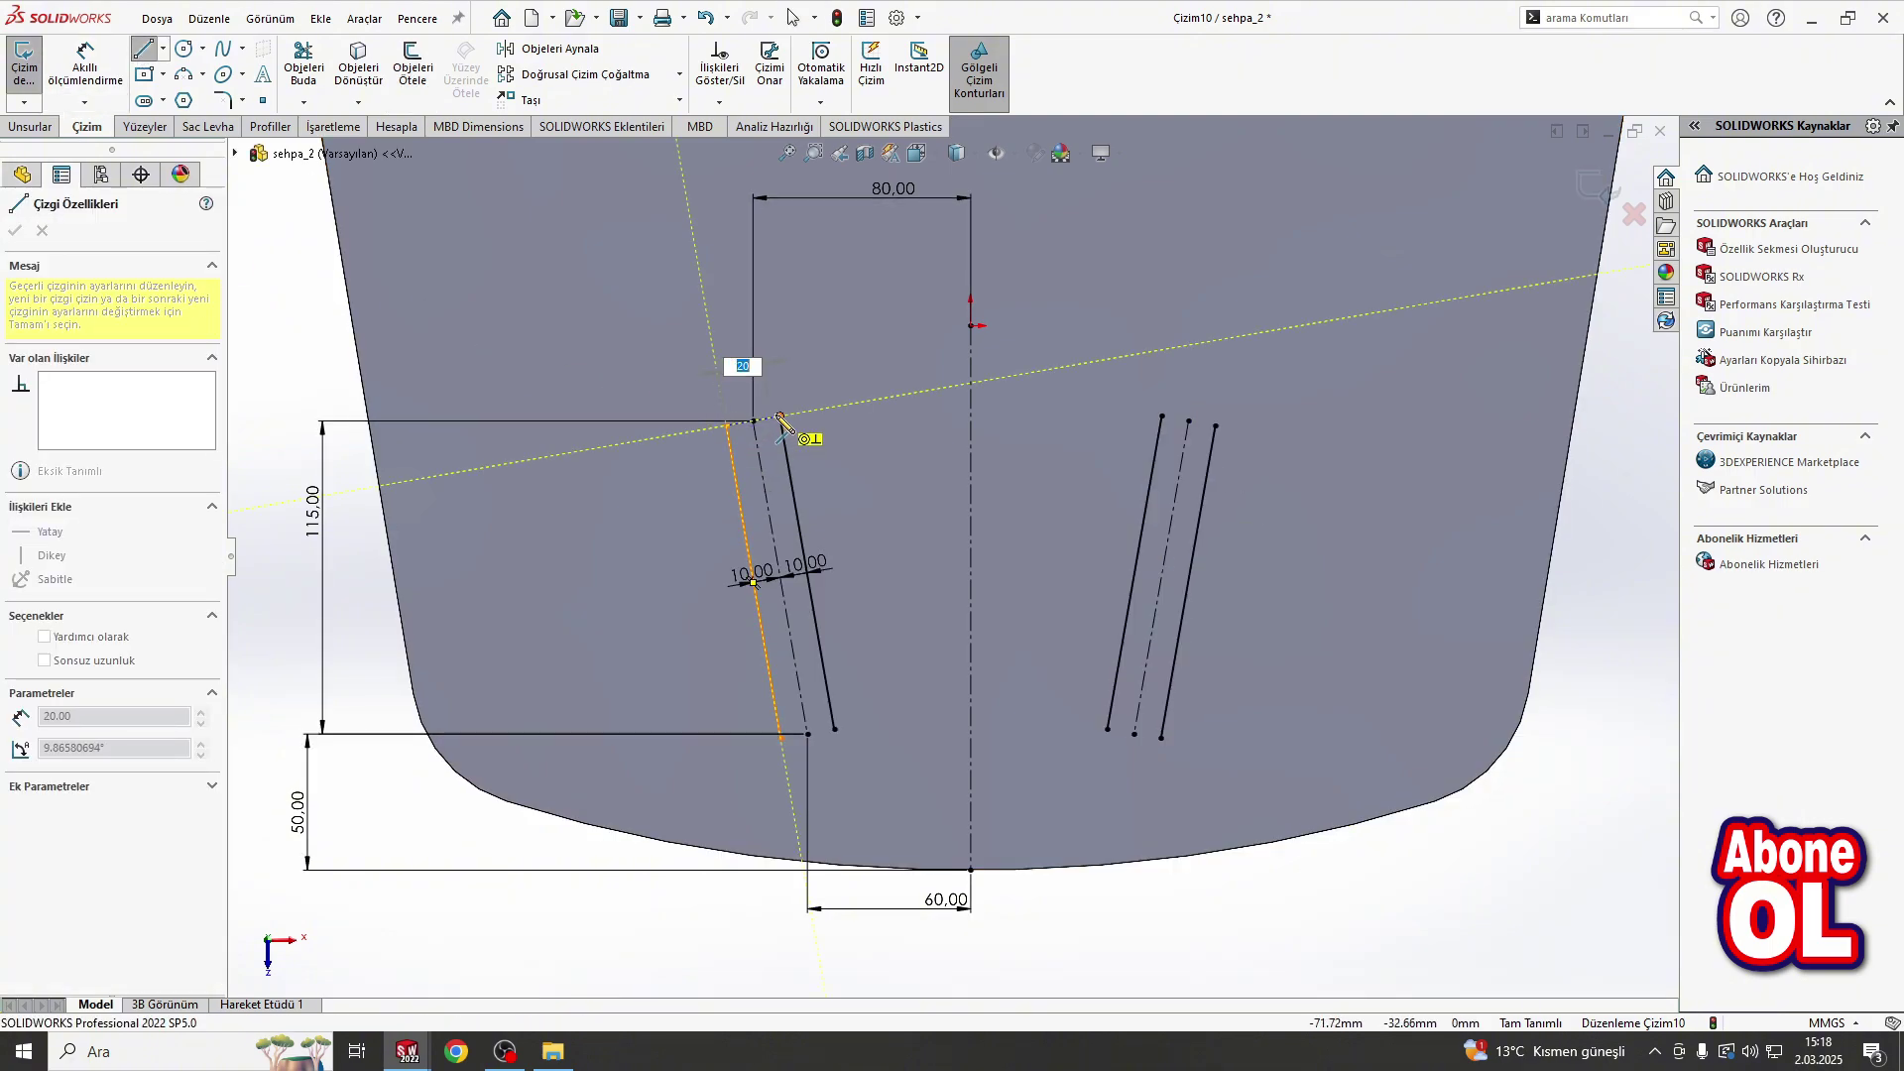
double_click(780, 416)
left_click(1162, 417)
right_click(1220, 428)
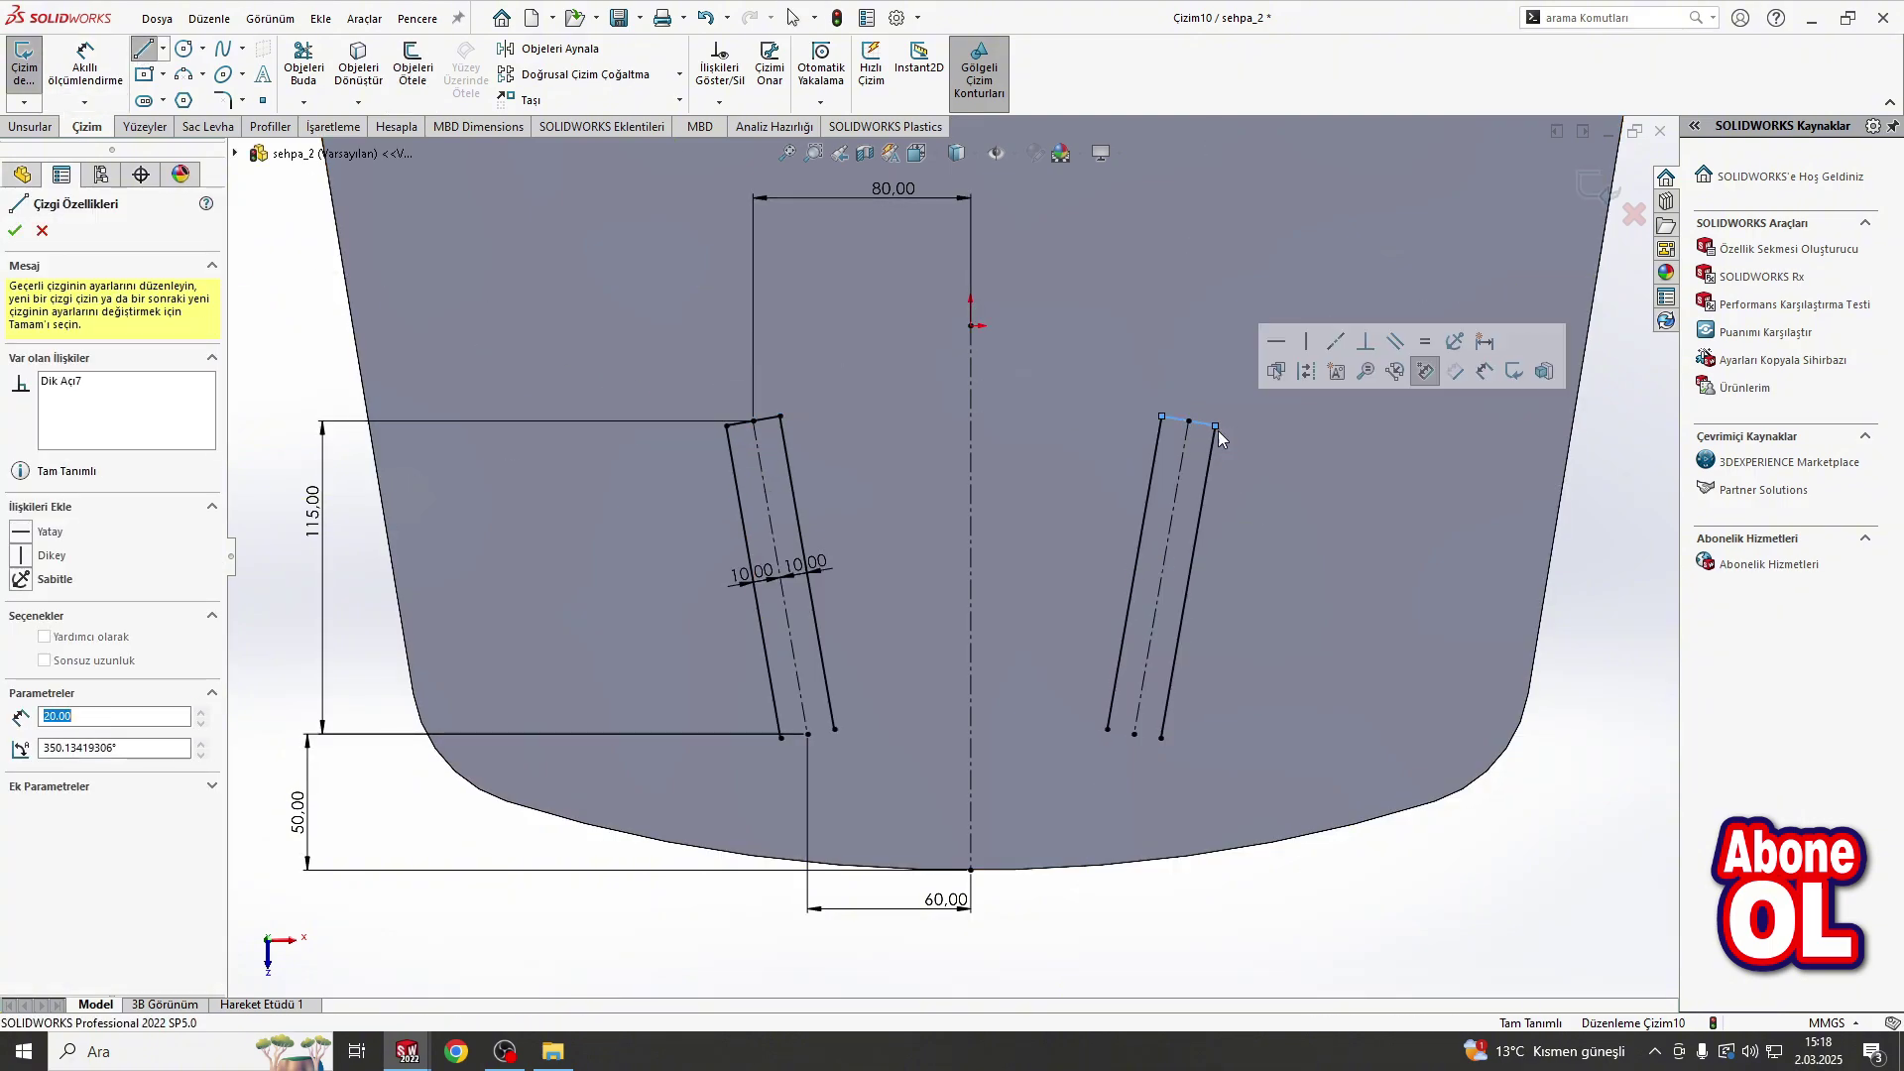
left_click(1161, 738)
double_click(1108, 730)
left_click(782, 738)
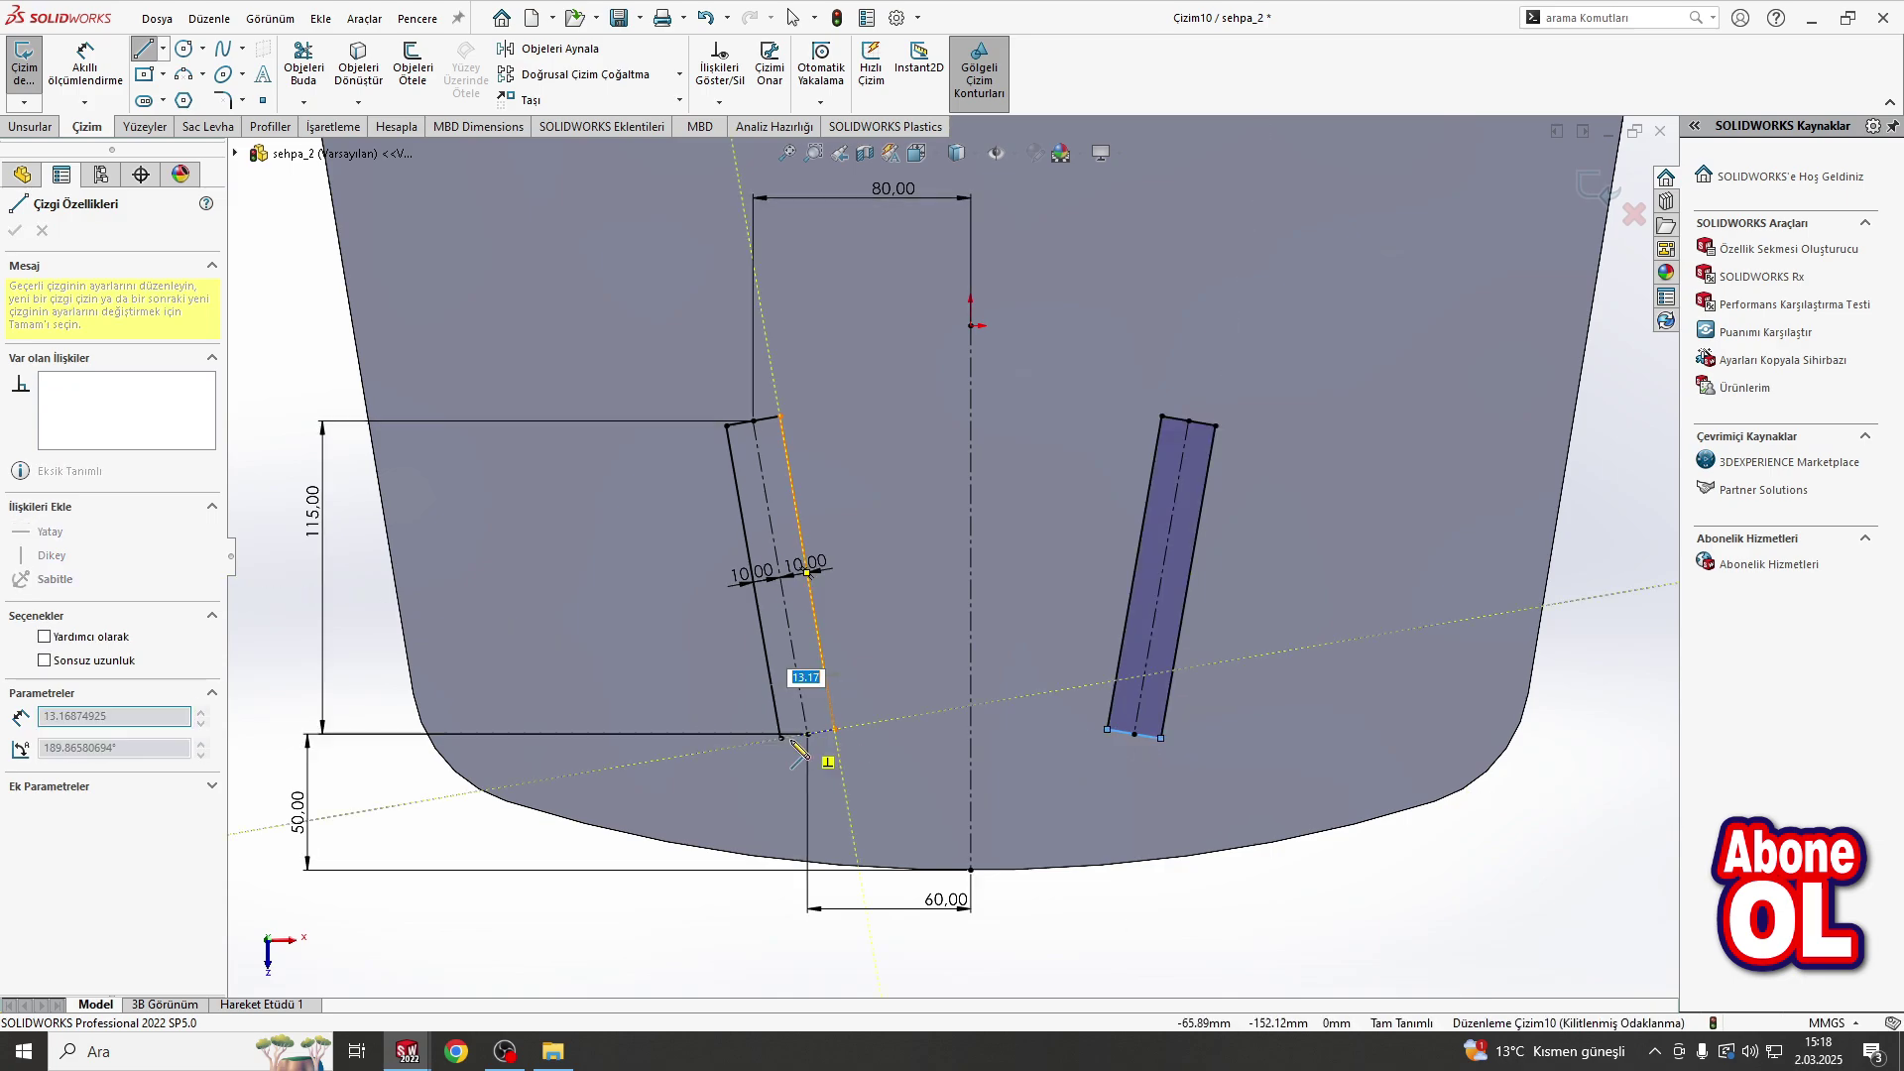
double_click(835, 729)
key("Escape")
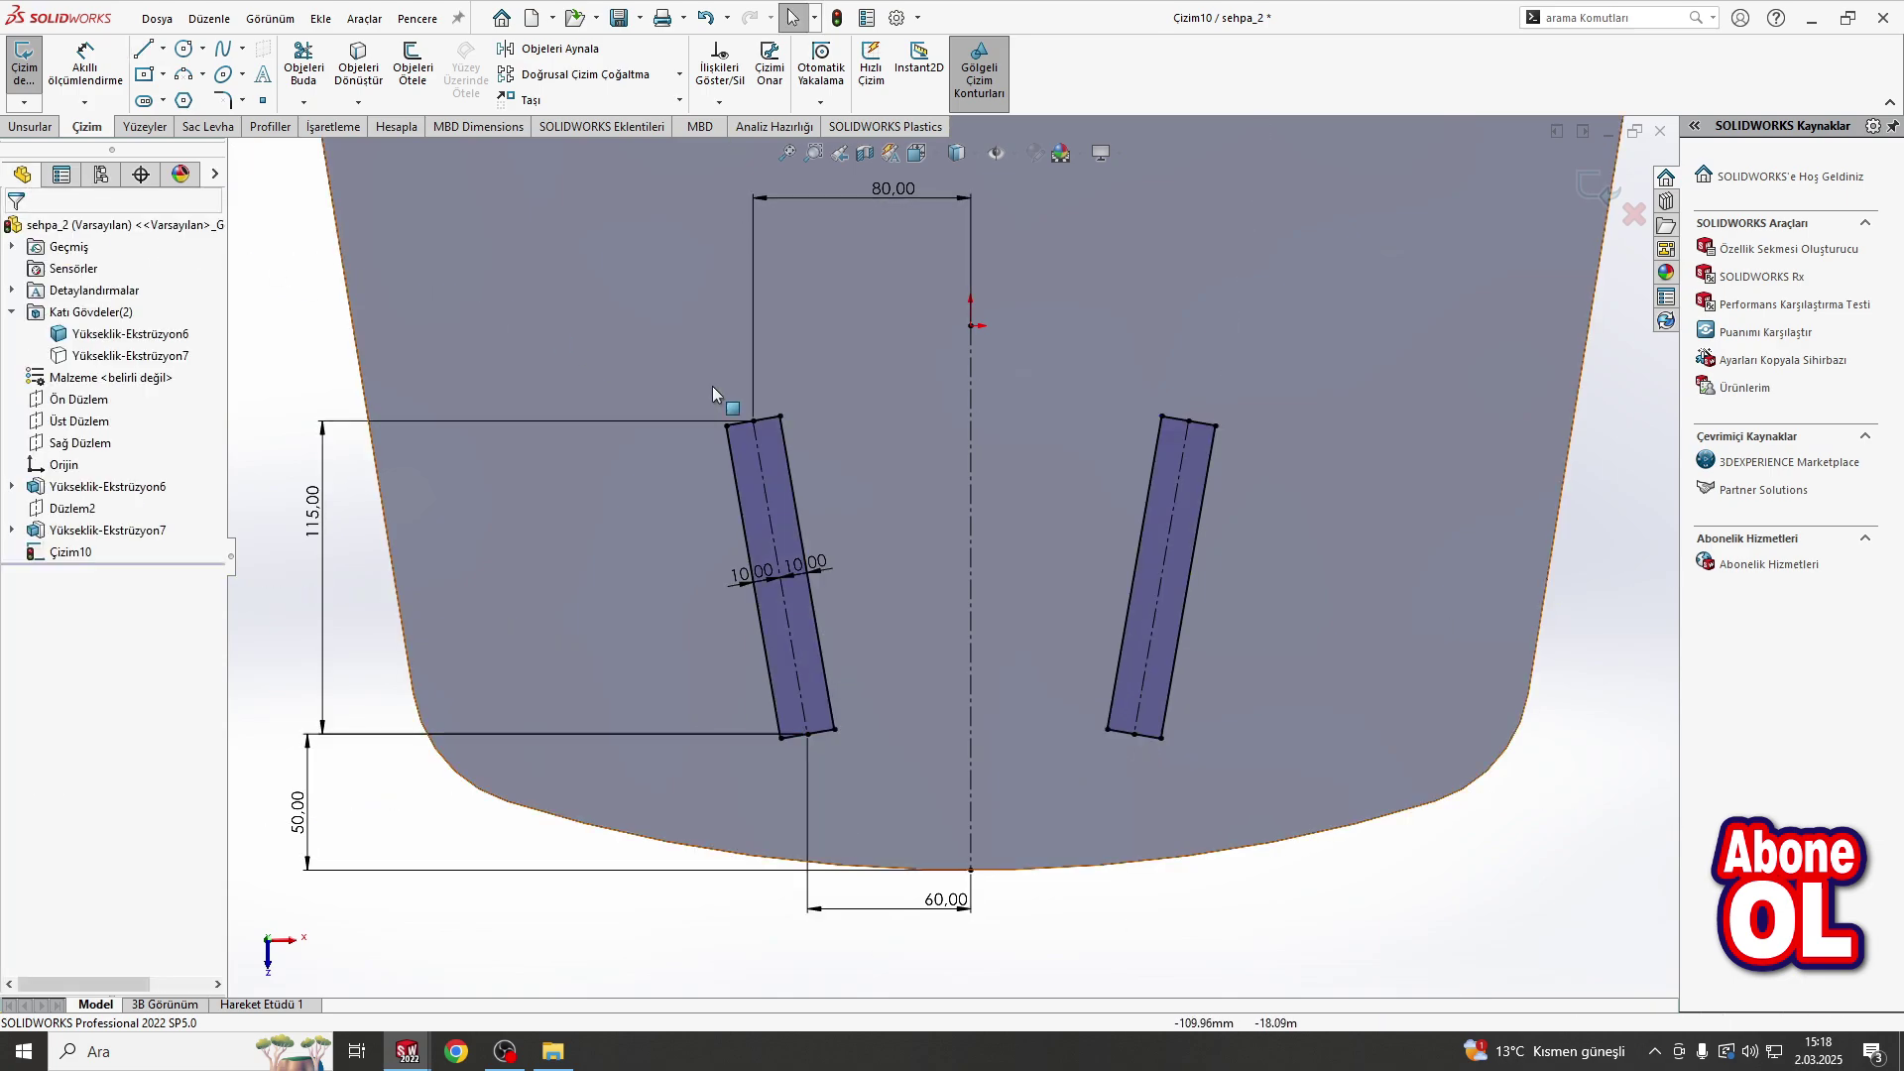
left_click(29, 126)
left_click(37, 70)
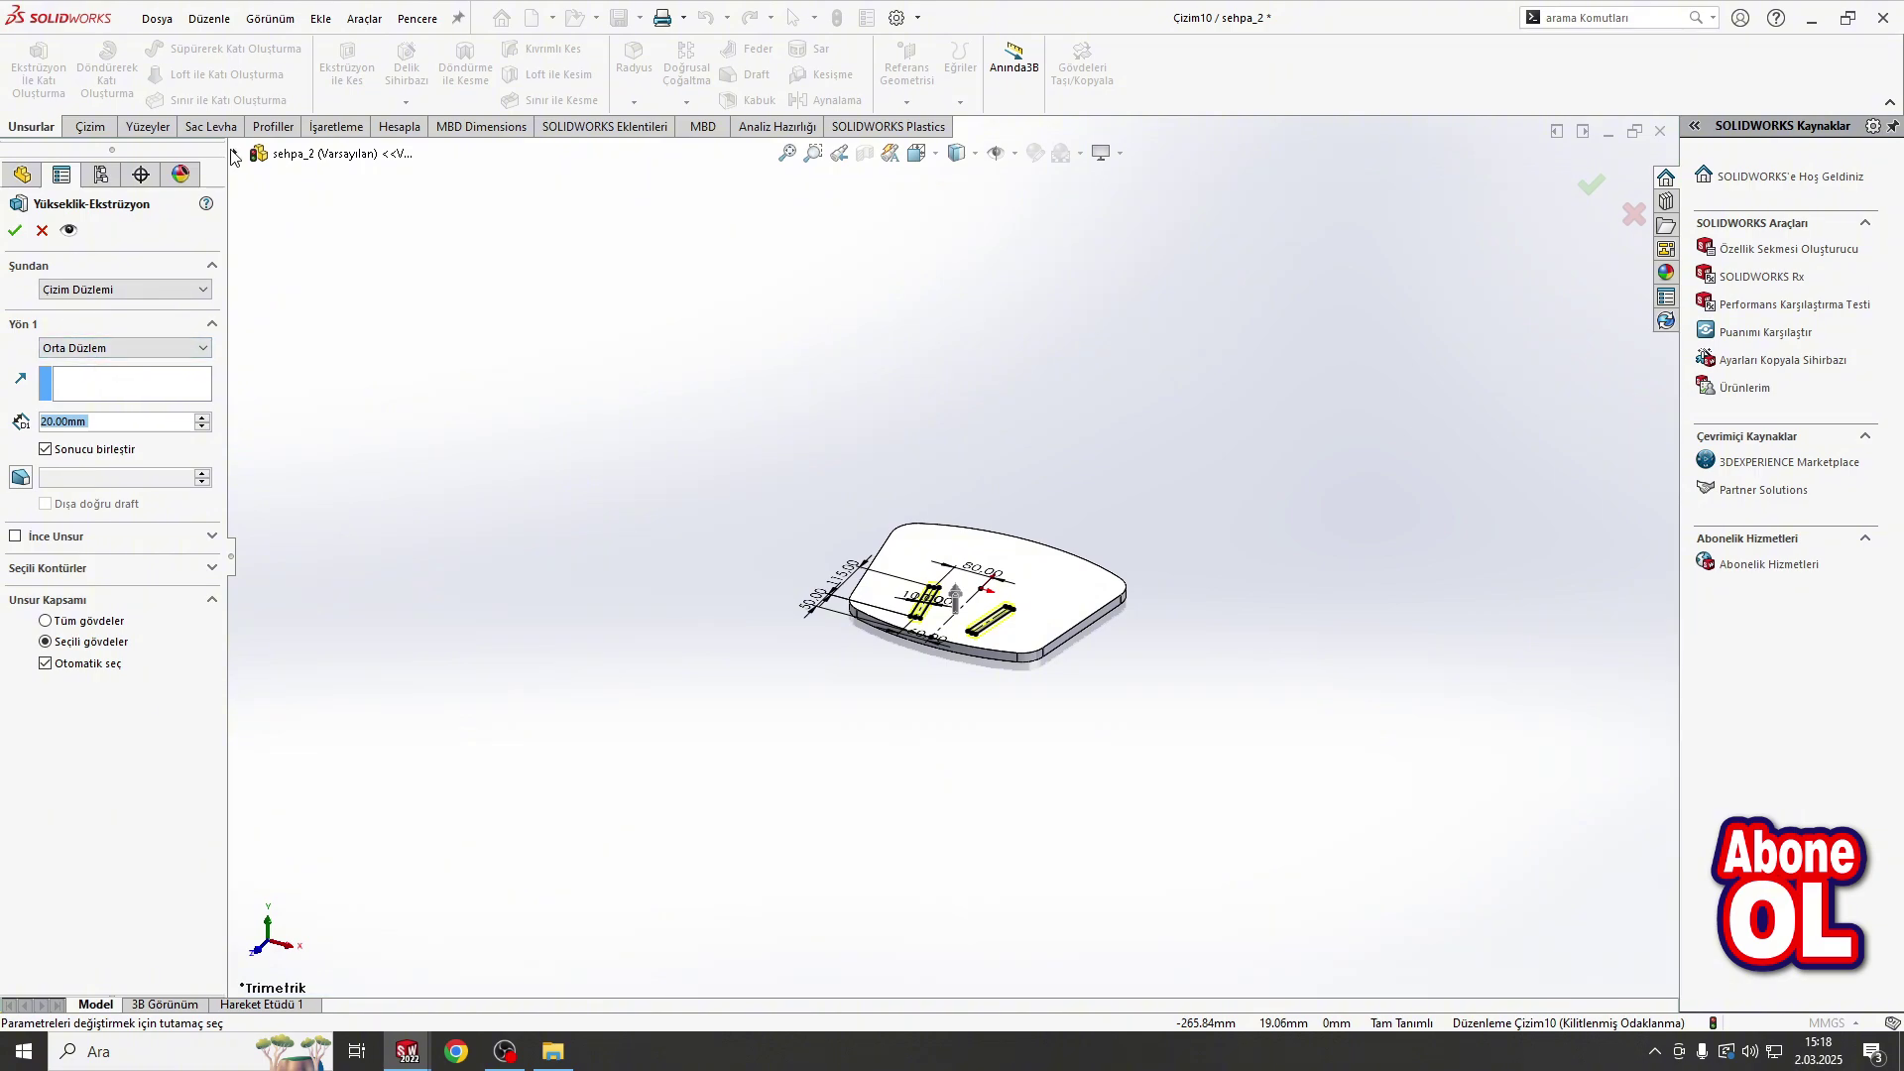
Step: Show the hidden top slab body and switch to the front view
left_click(234, 153)
right_click(328, 286)
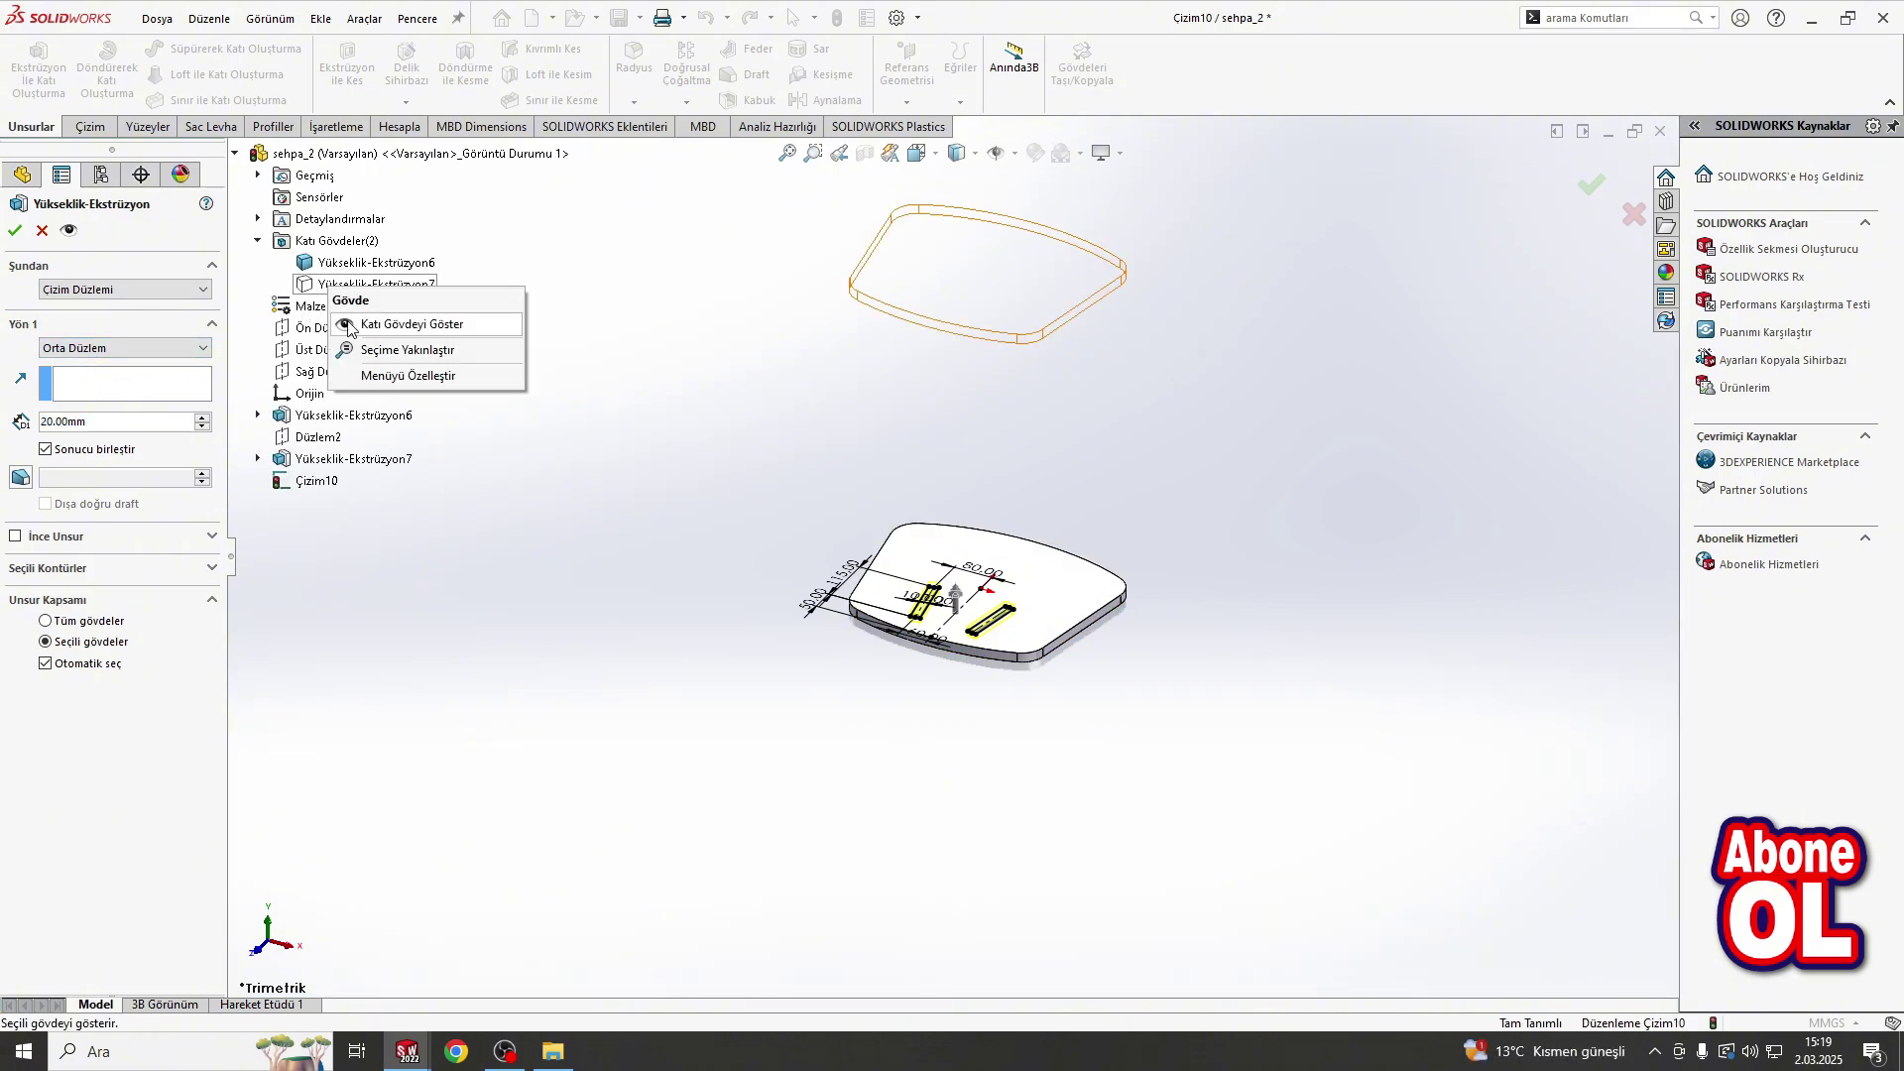
left_click(348, 326)
key("ctrl+1")
Step: Extrude both leg outlines Up To Surface to the top slab's underside, then sketch on a leg face
left_click(124, 348)
left_click(89, 396)
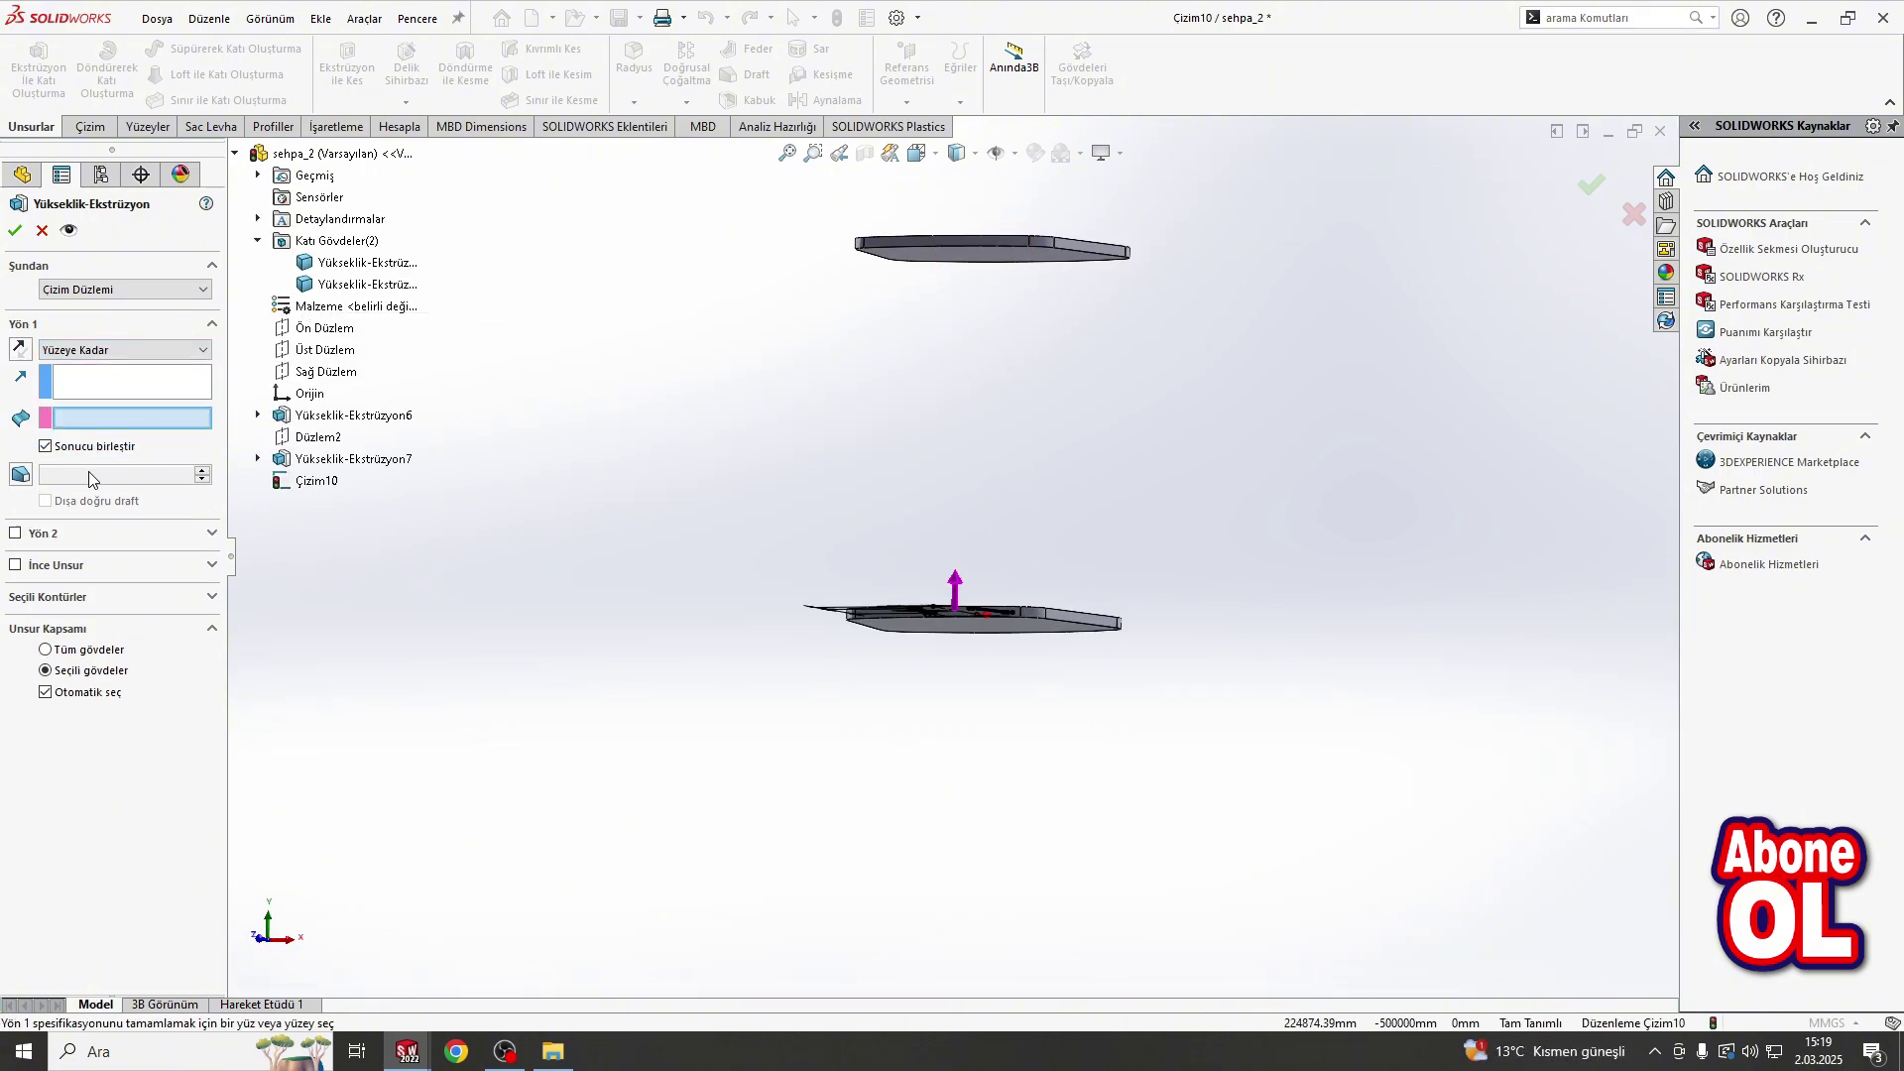
key("ctrl+7")
left_click(943, 254)
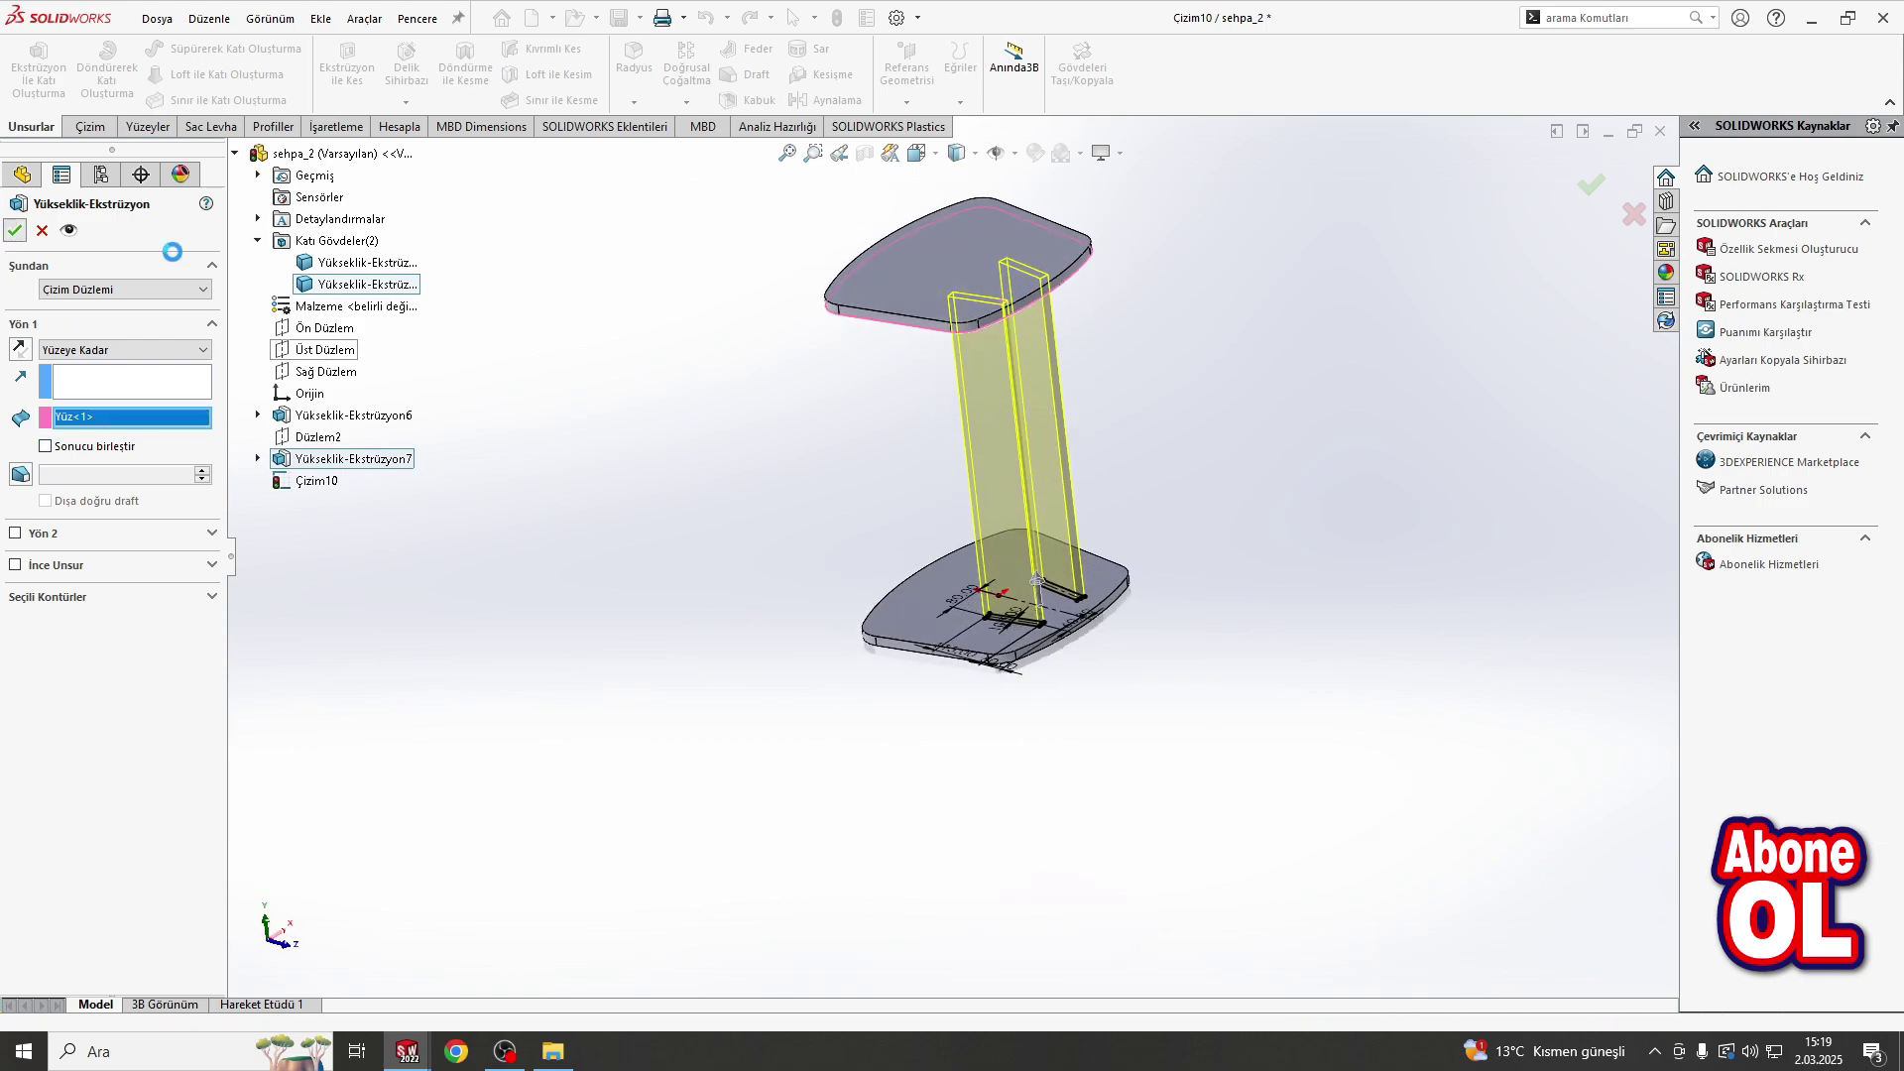
left_click(1022, 467)
left_click(1091, 422)
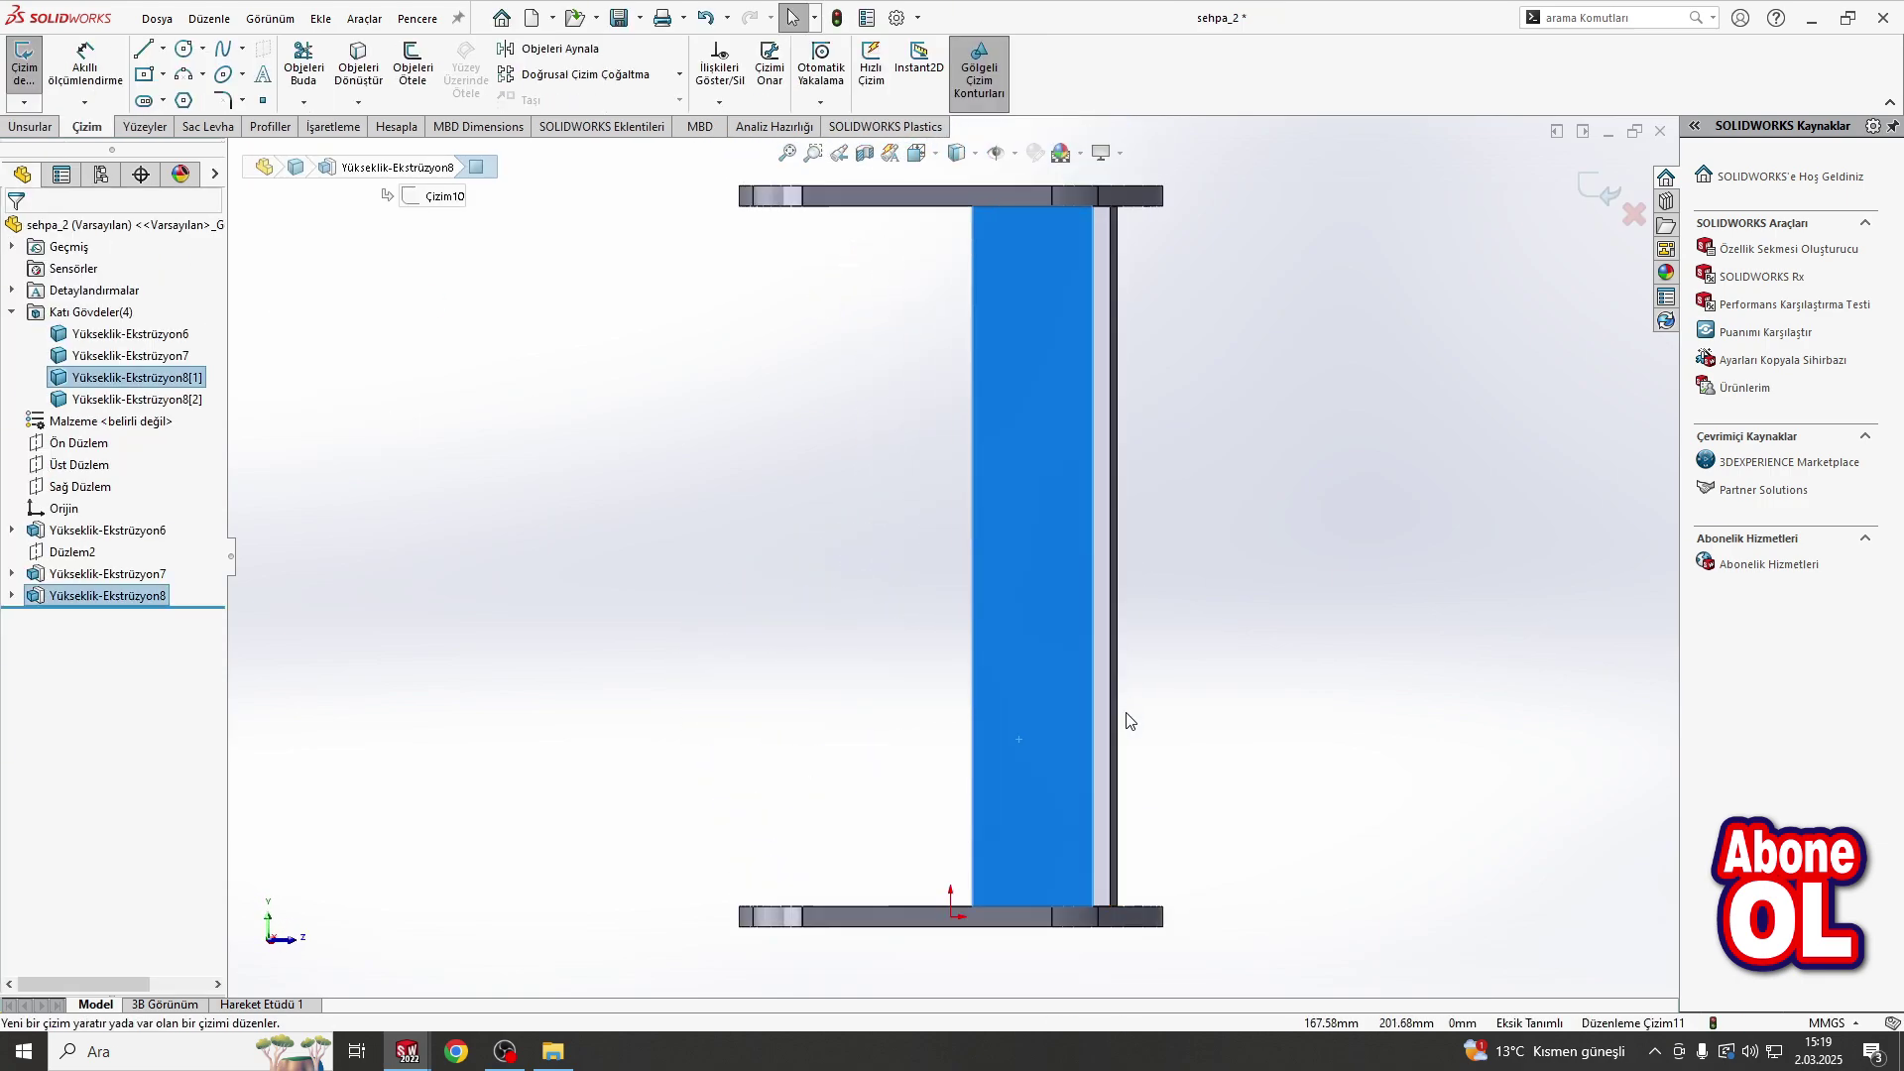
Step: Complete the curved arc beside the first leg and dimension it R580
middle_click_drag(1128, 721, 1120, 863)
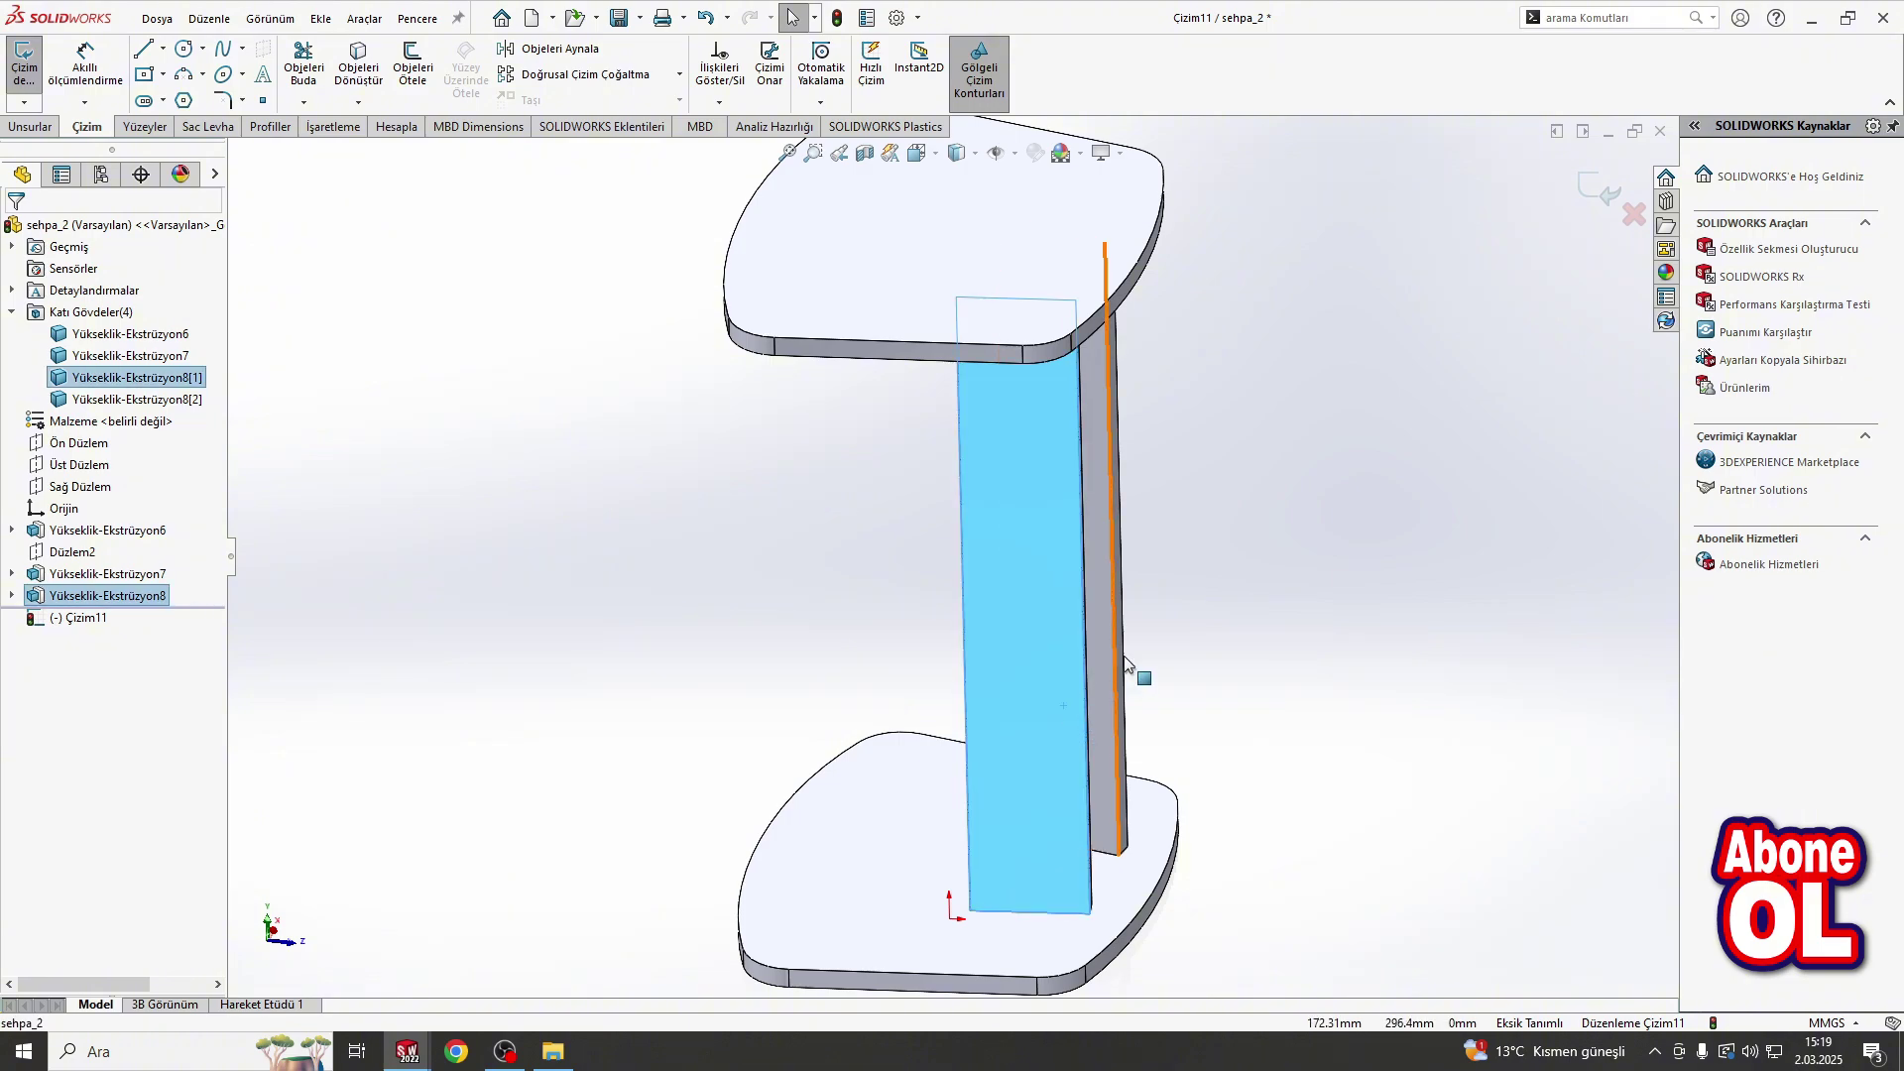
key("Escape")
key("ctrl+8")
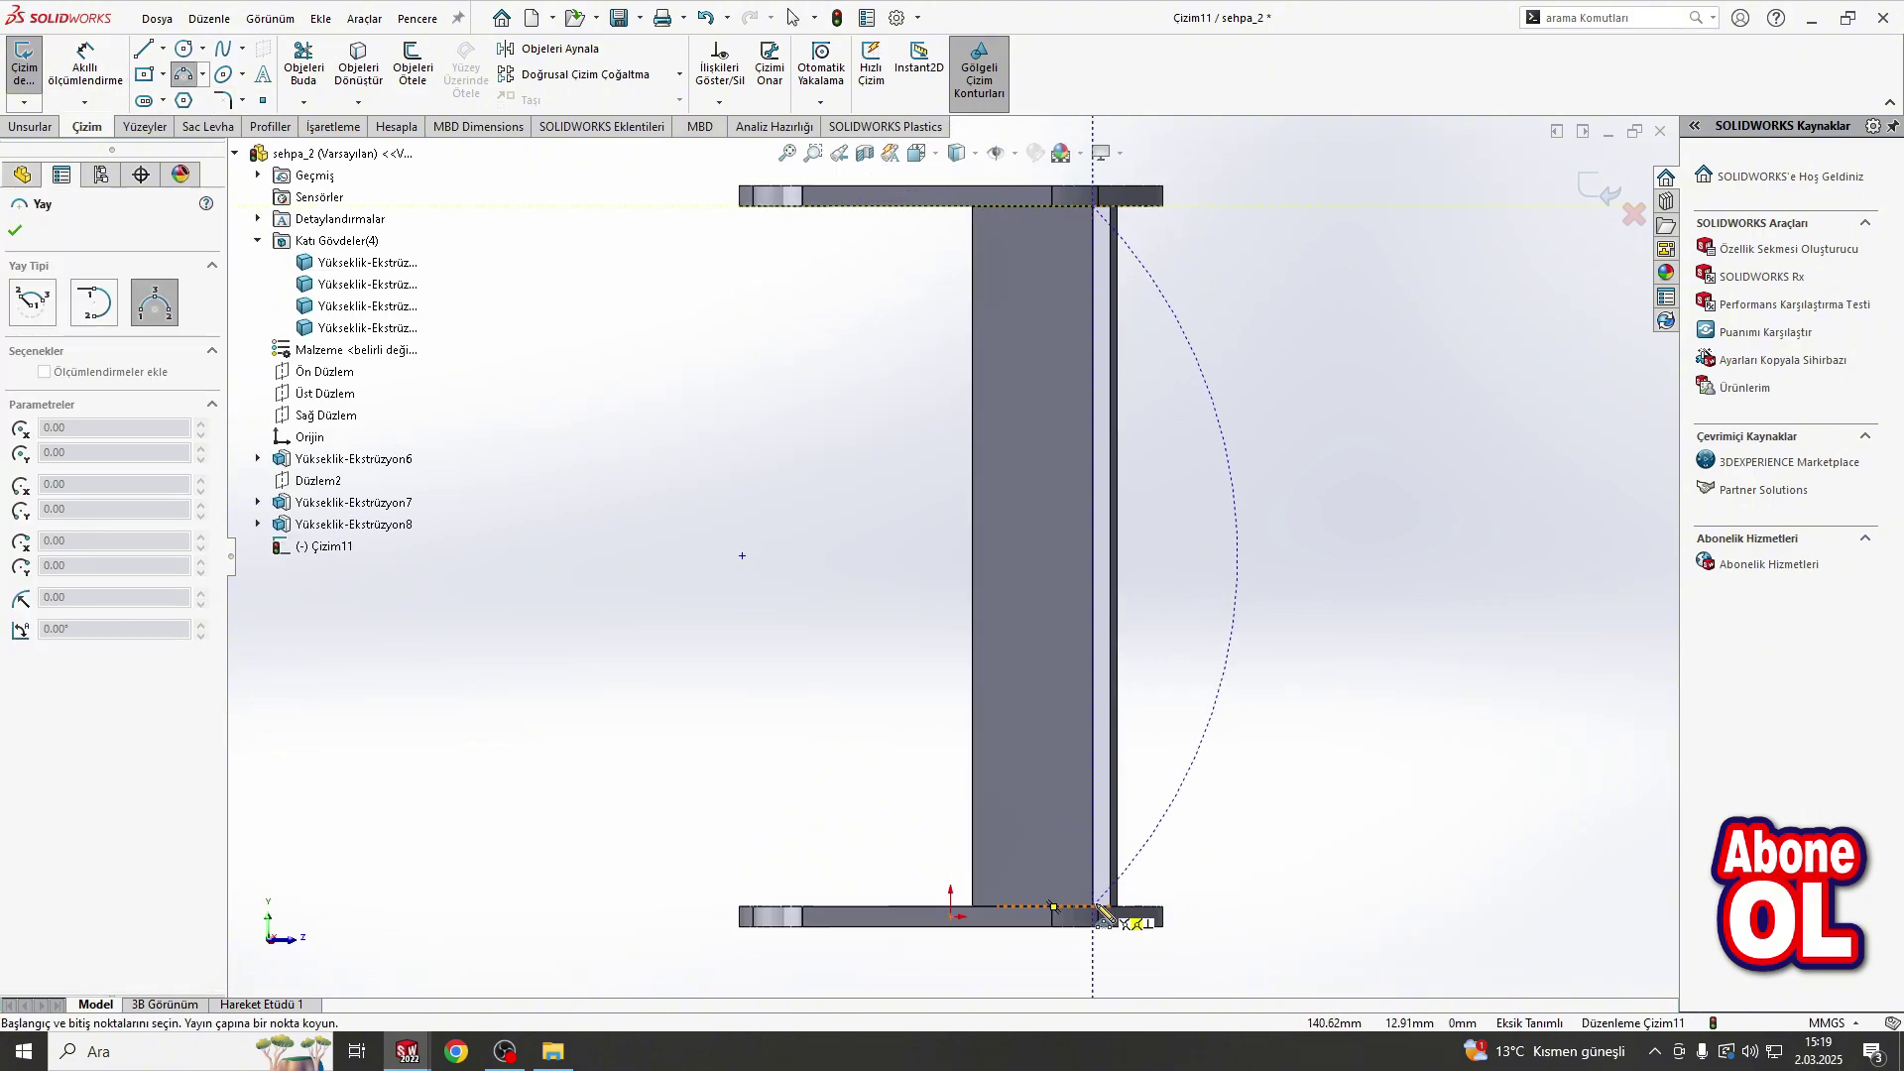
scroll(1101, 908, "down", 3)
left_click(1071, 850)
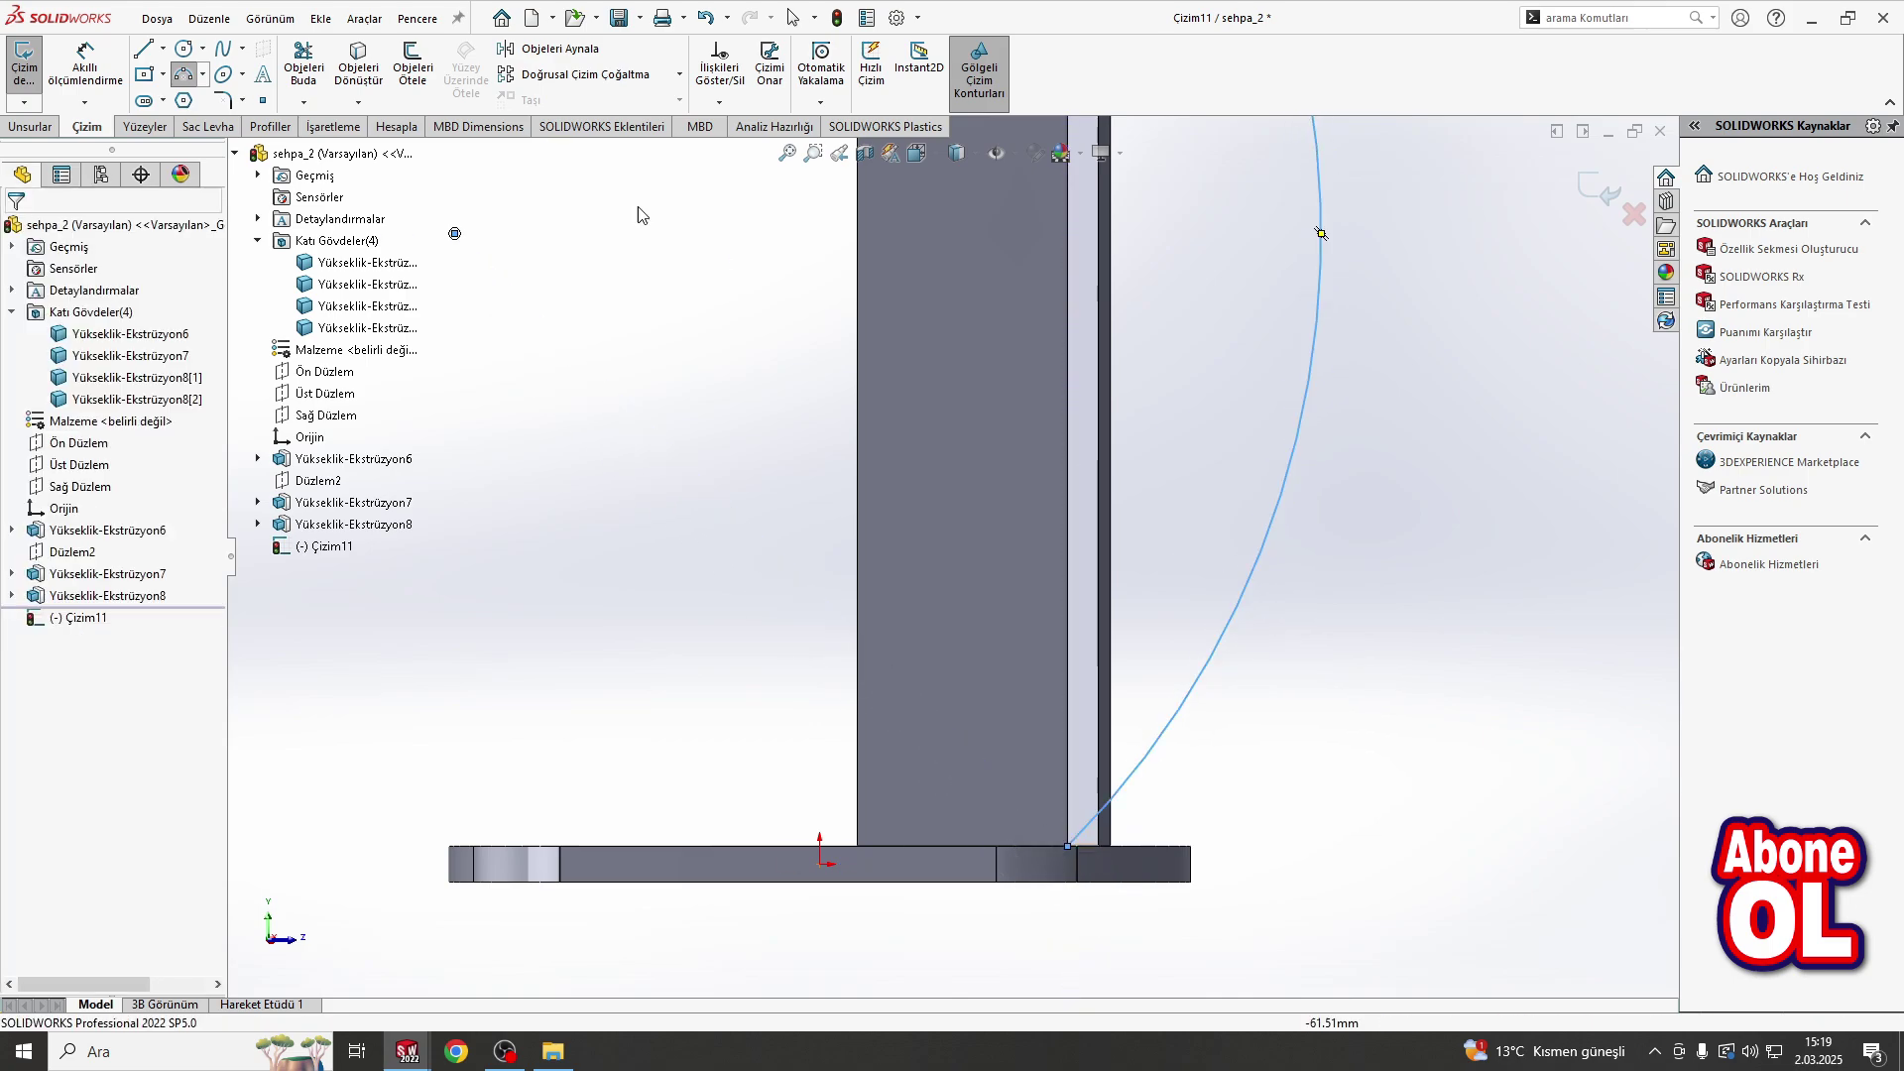
left_click(85, 67)
left_click(1308, 416)
type("580")
key("Return")
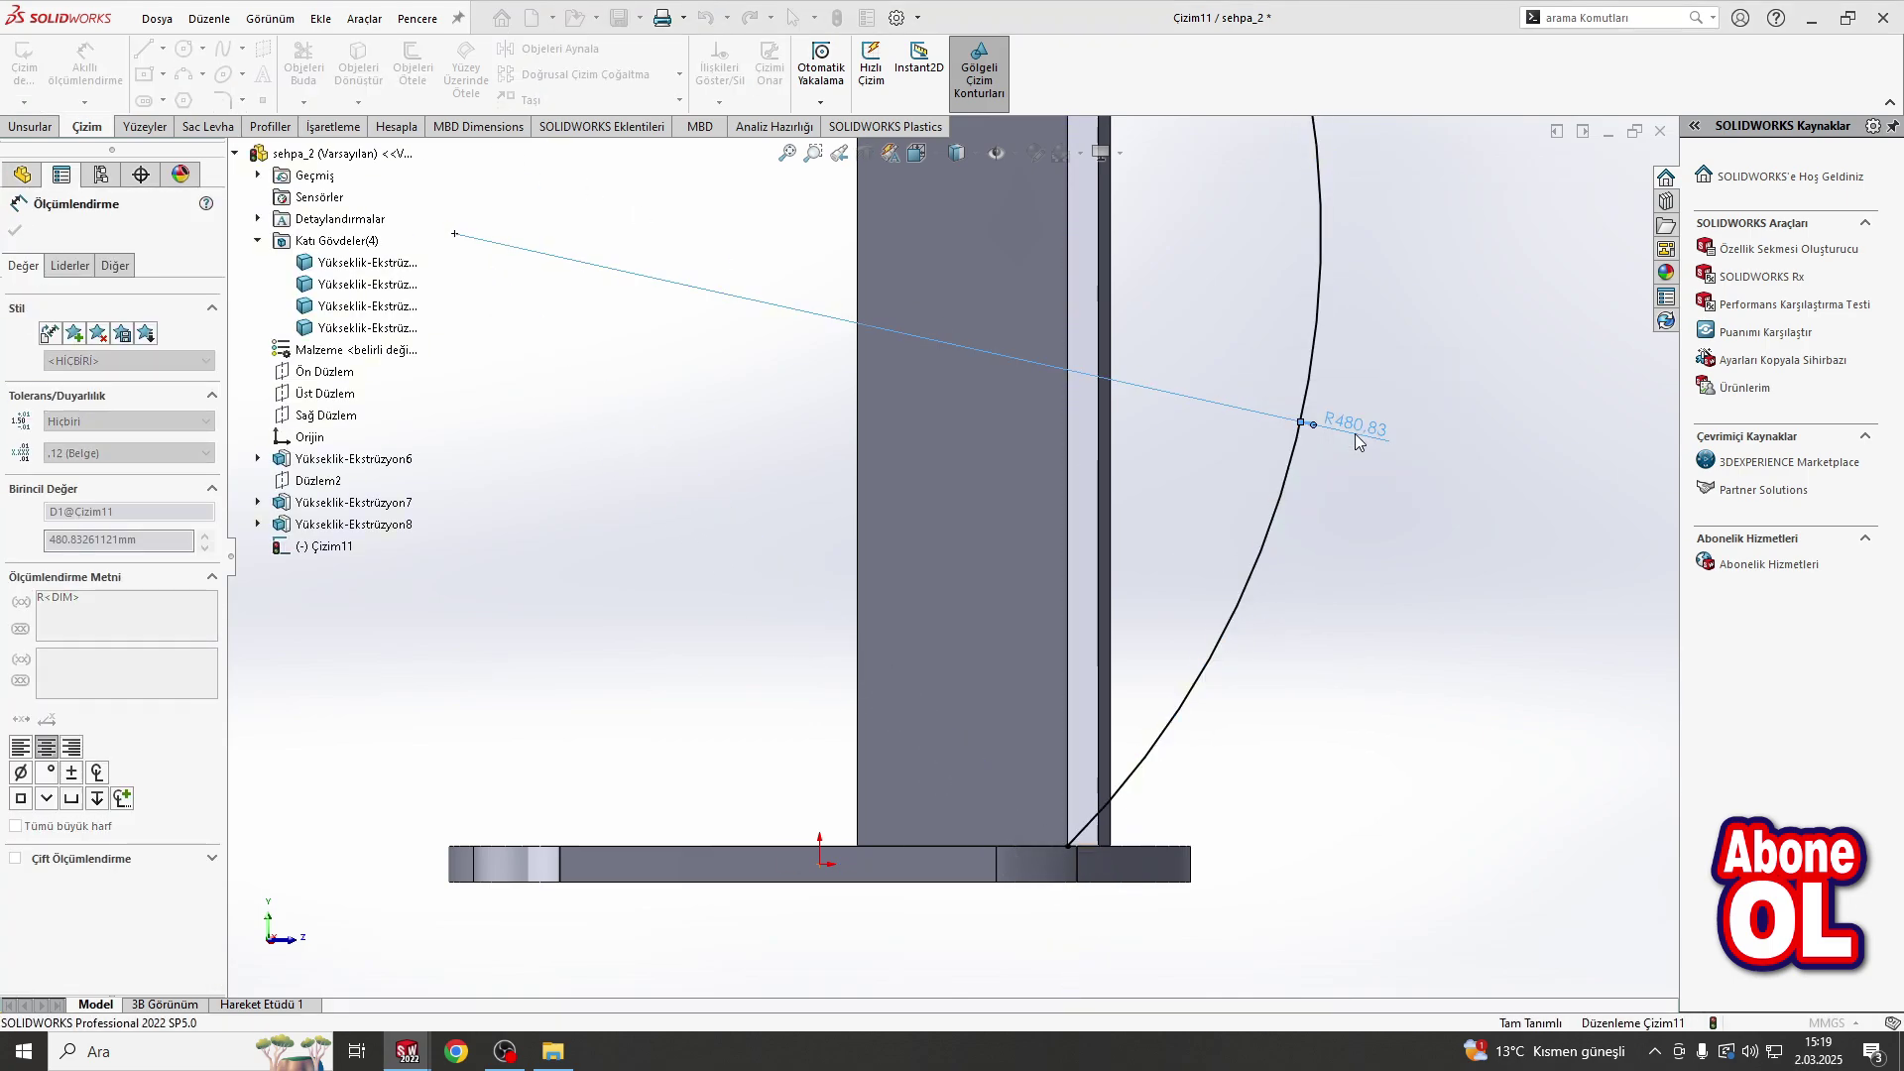
key("Escape")
Step: Convert the leg's straight edge and extrude the arc region up to the leg face, merged into that leg
scroll(853, 360, "up", 2)
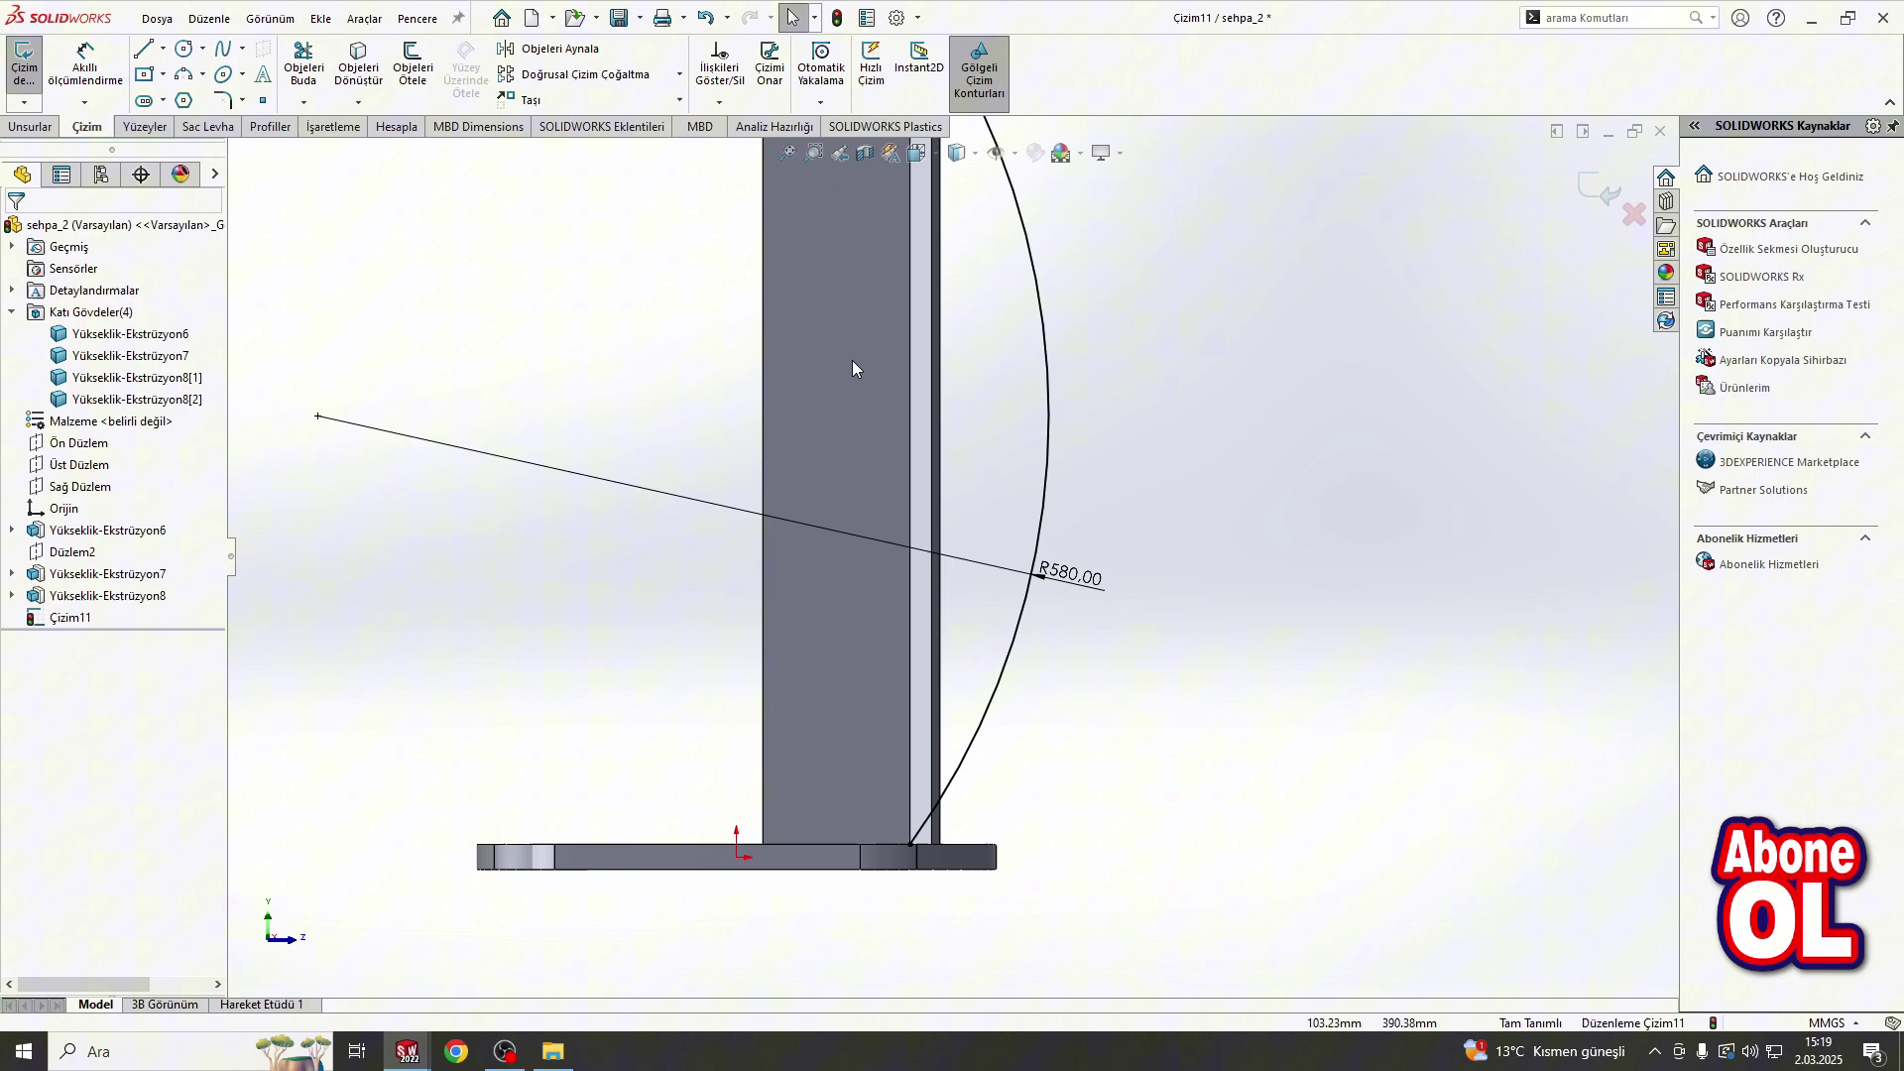
left_click(380, 76)
left_click(907, 279)
left_click(14, 230)
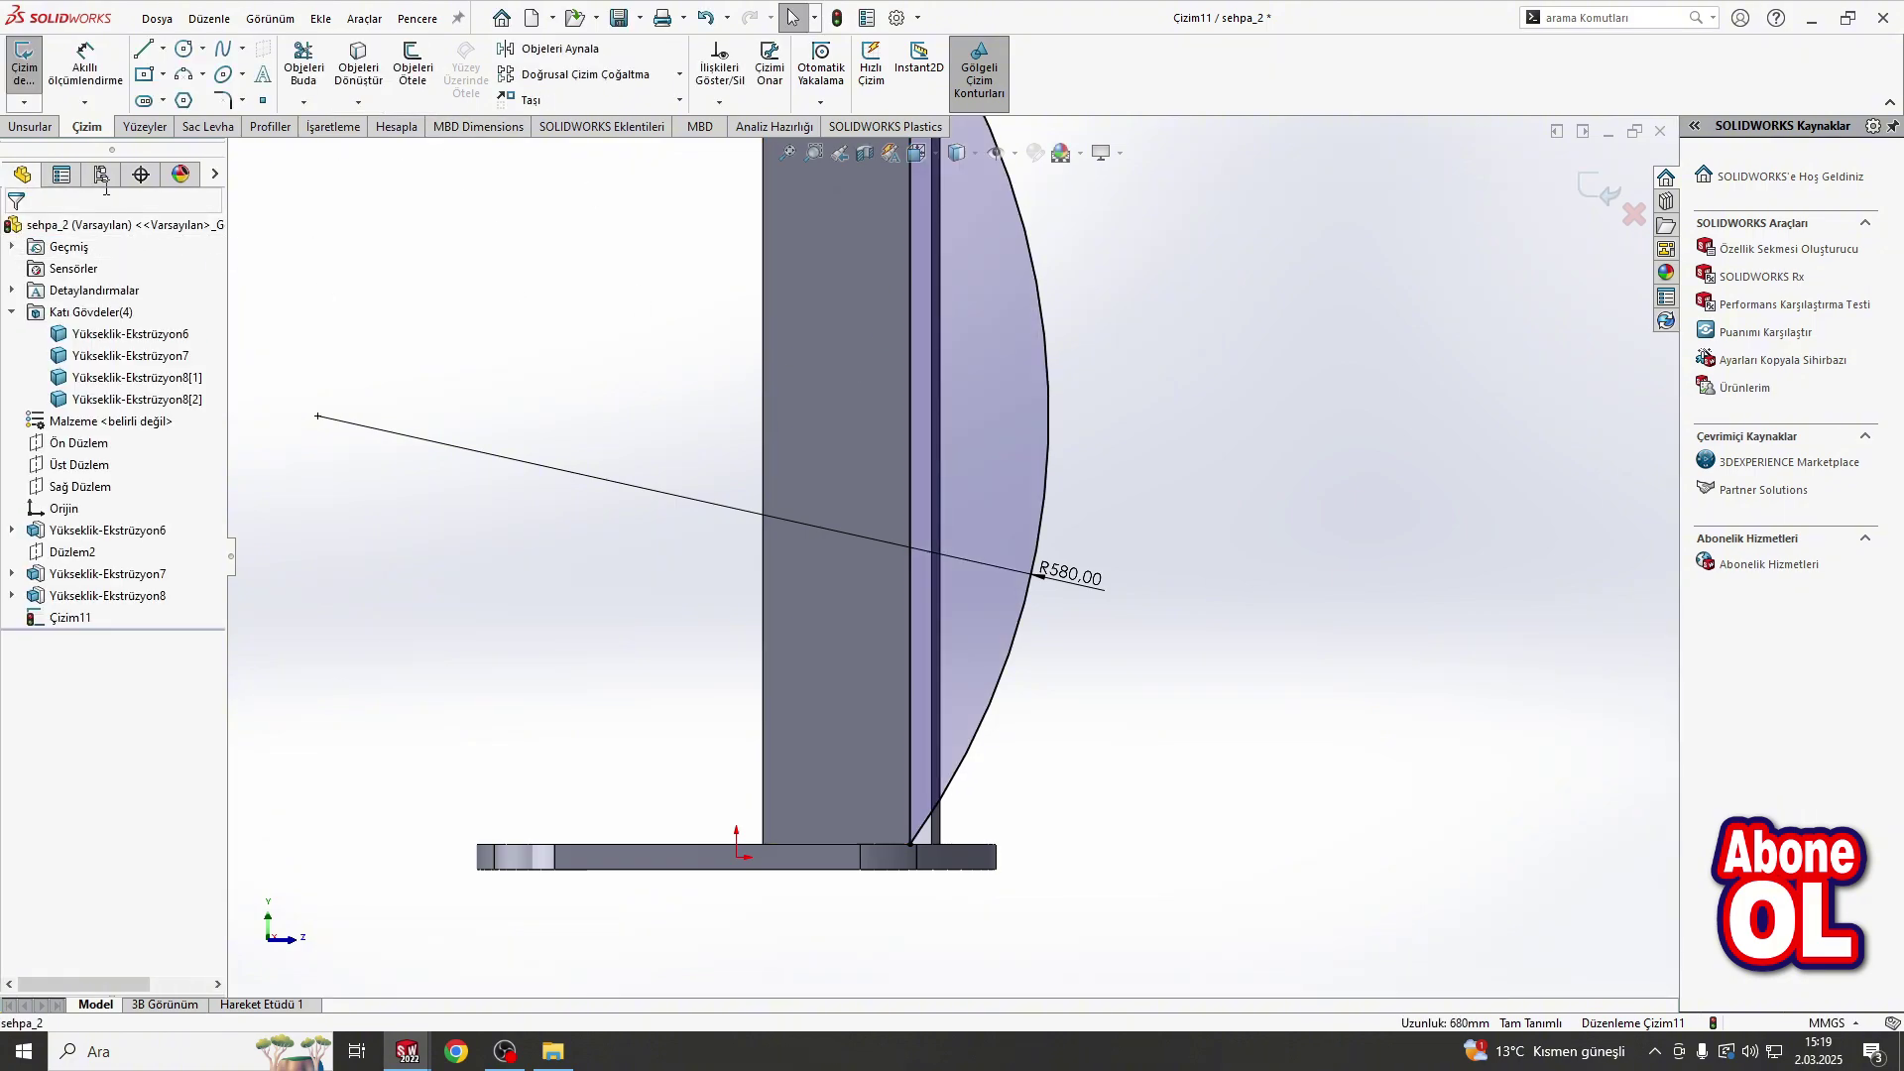
left_click(31, 126)
left_click(38, 69)
middle_click_drag(1047, 394, 278, 335)
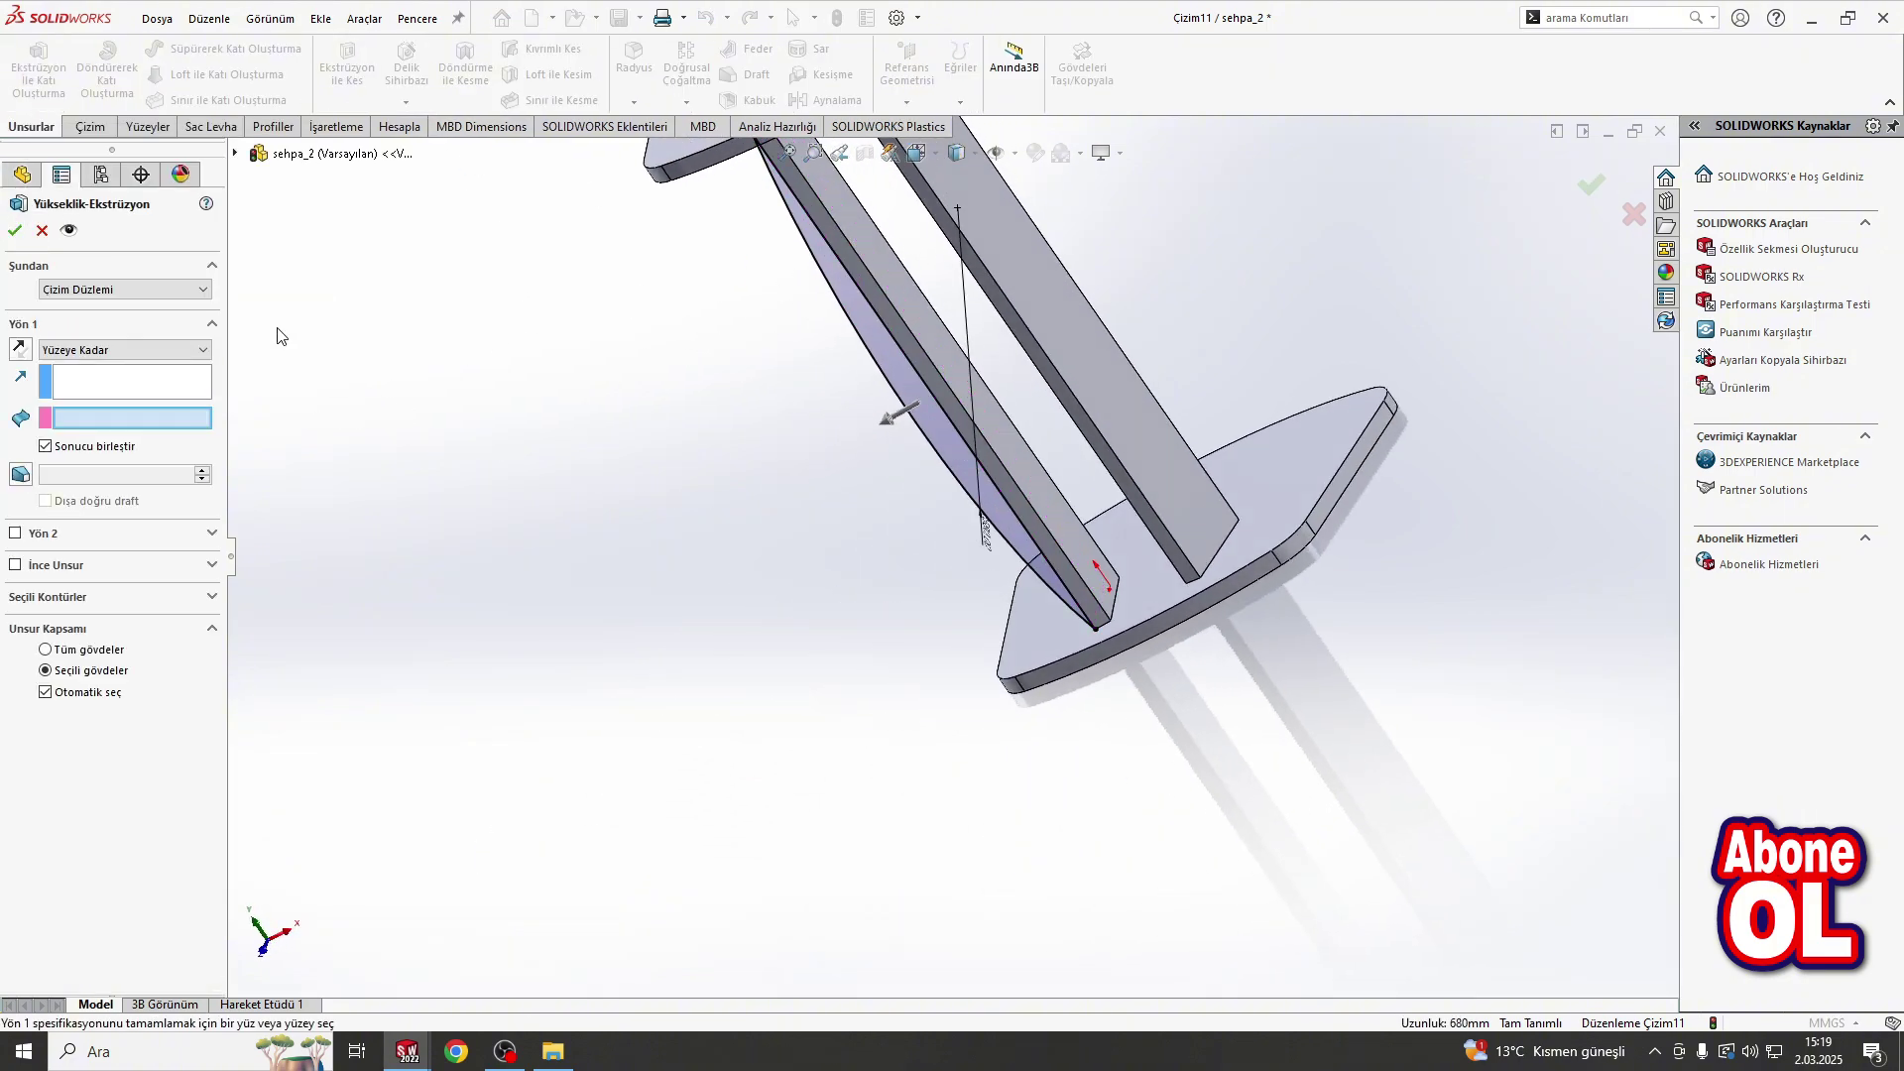
left_click(943, 356)
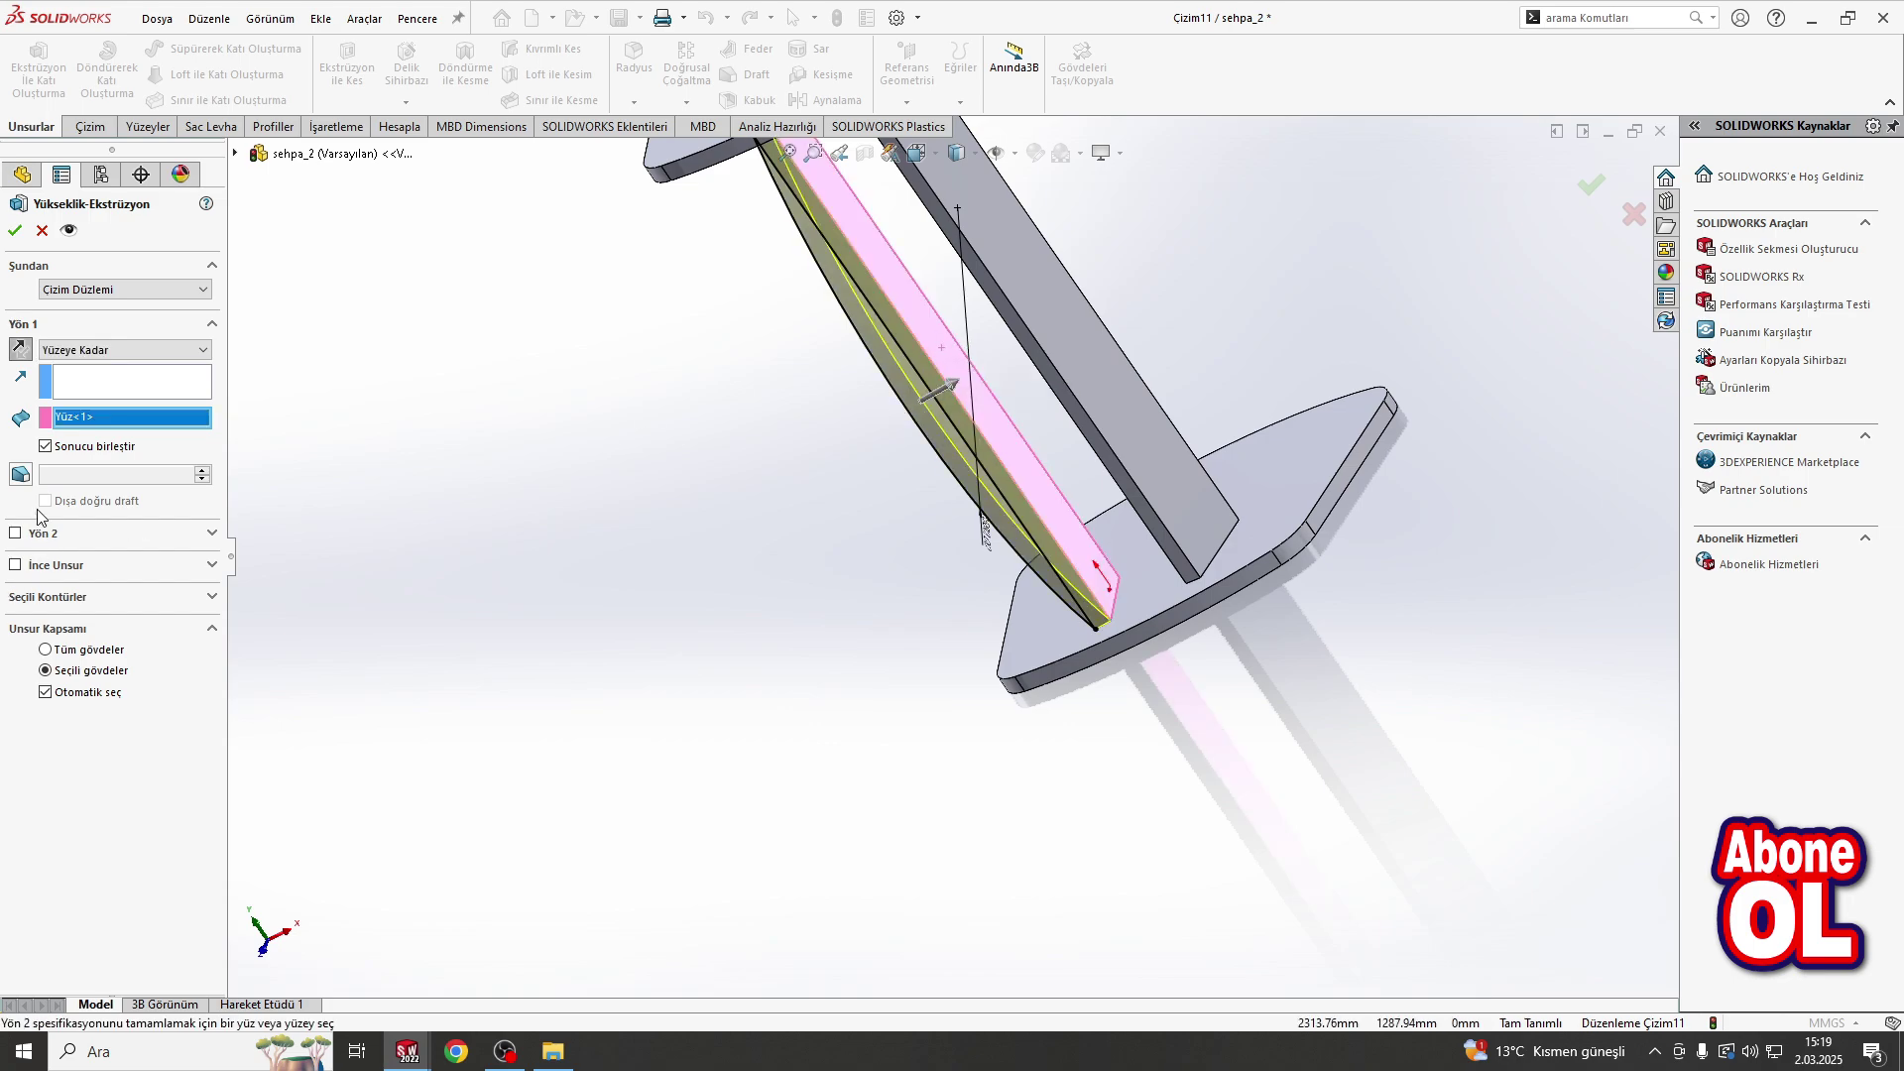
left_click(82, 694)
left_click(870, 488)
key("Return")
Step: Start a new sketch on the second leg's face with the three-point arc tool
left_click(1066, 303)
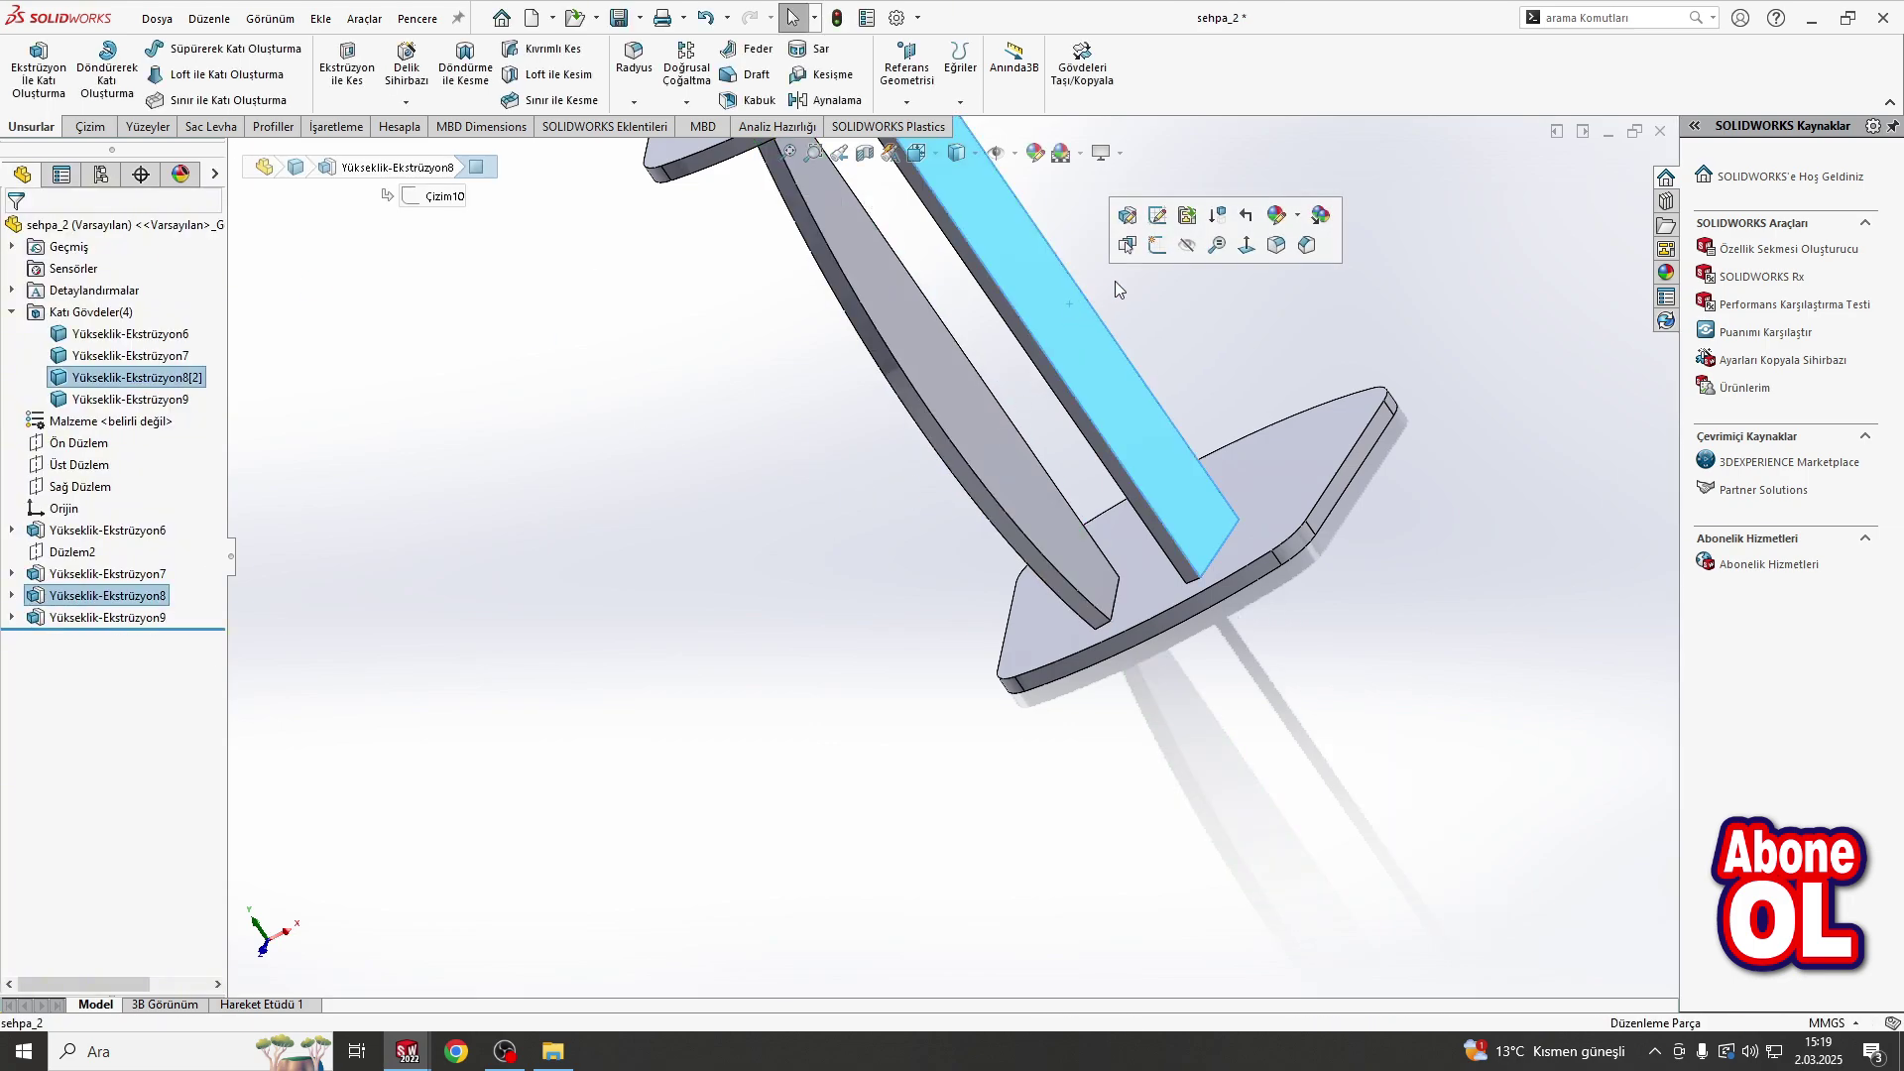
left_click(1157, 245)
left_click(183, 74)
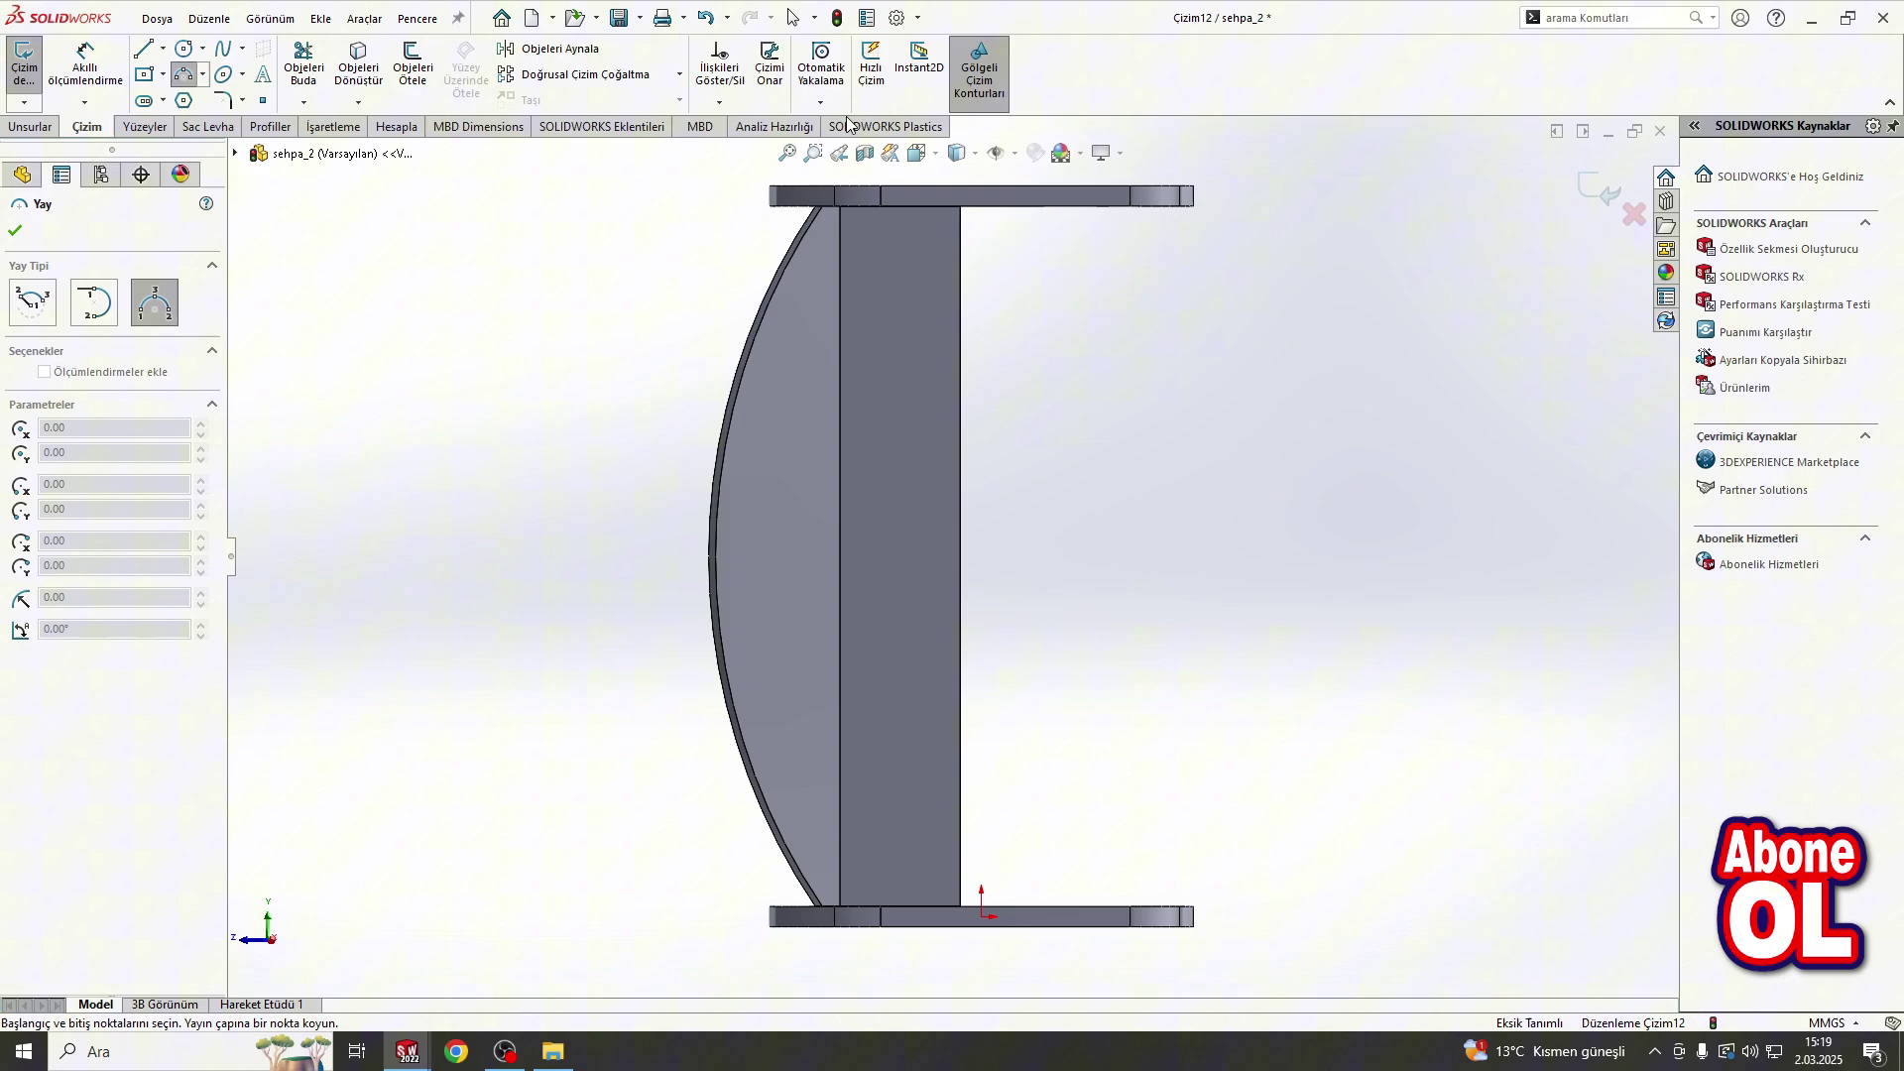
Step: Draw a three-point arc along the second leg and dimension it R580
left_click(843, 207)
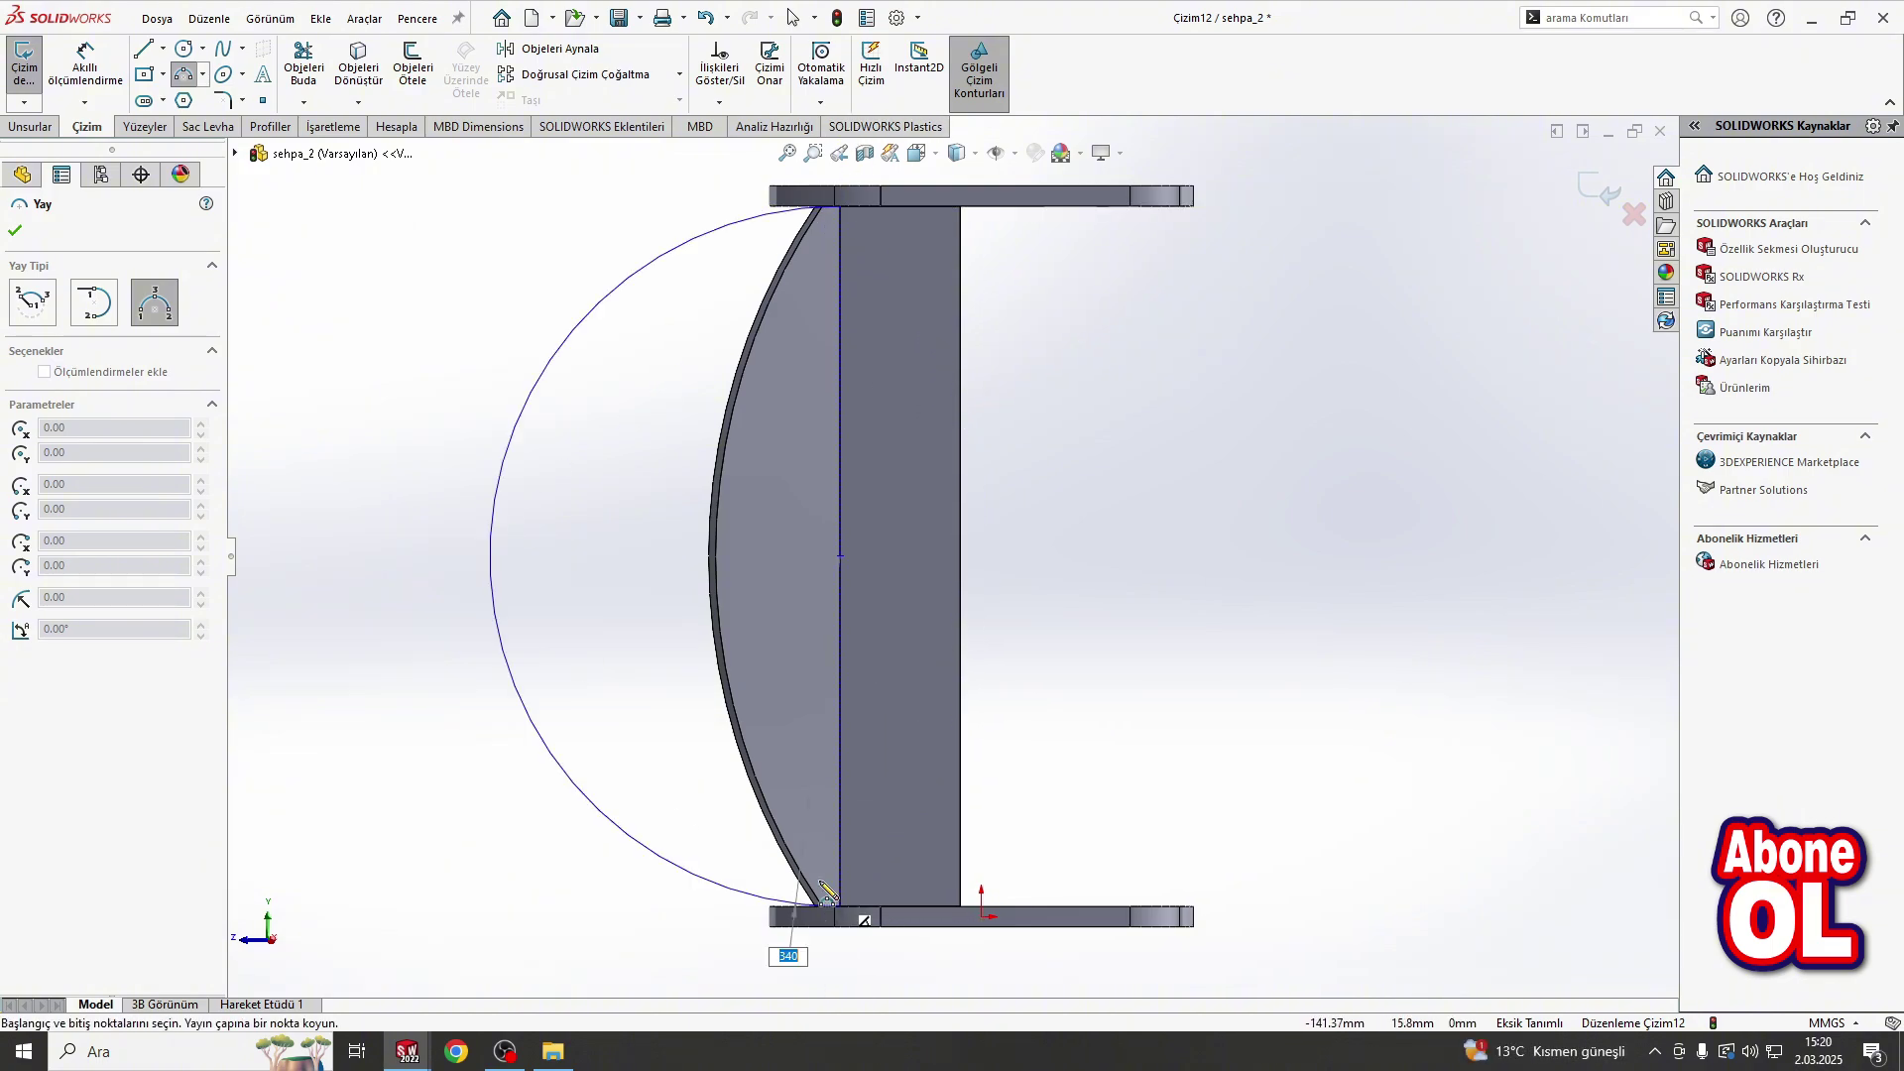
left_click(828, 899)
left_click(652, 555)
key("Escape")
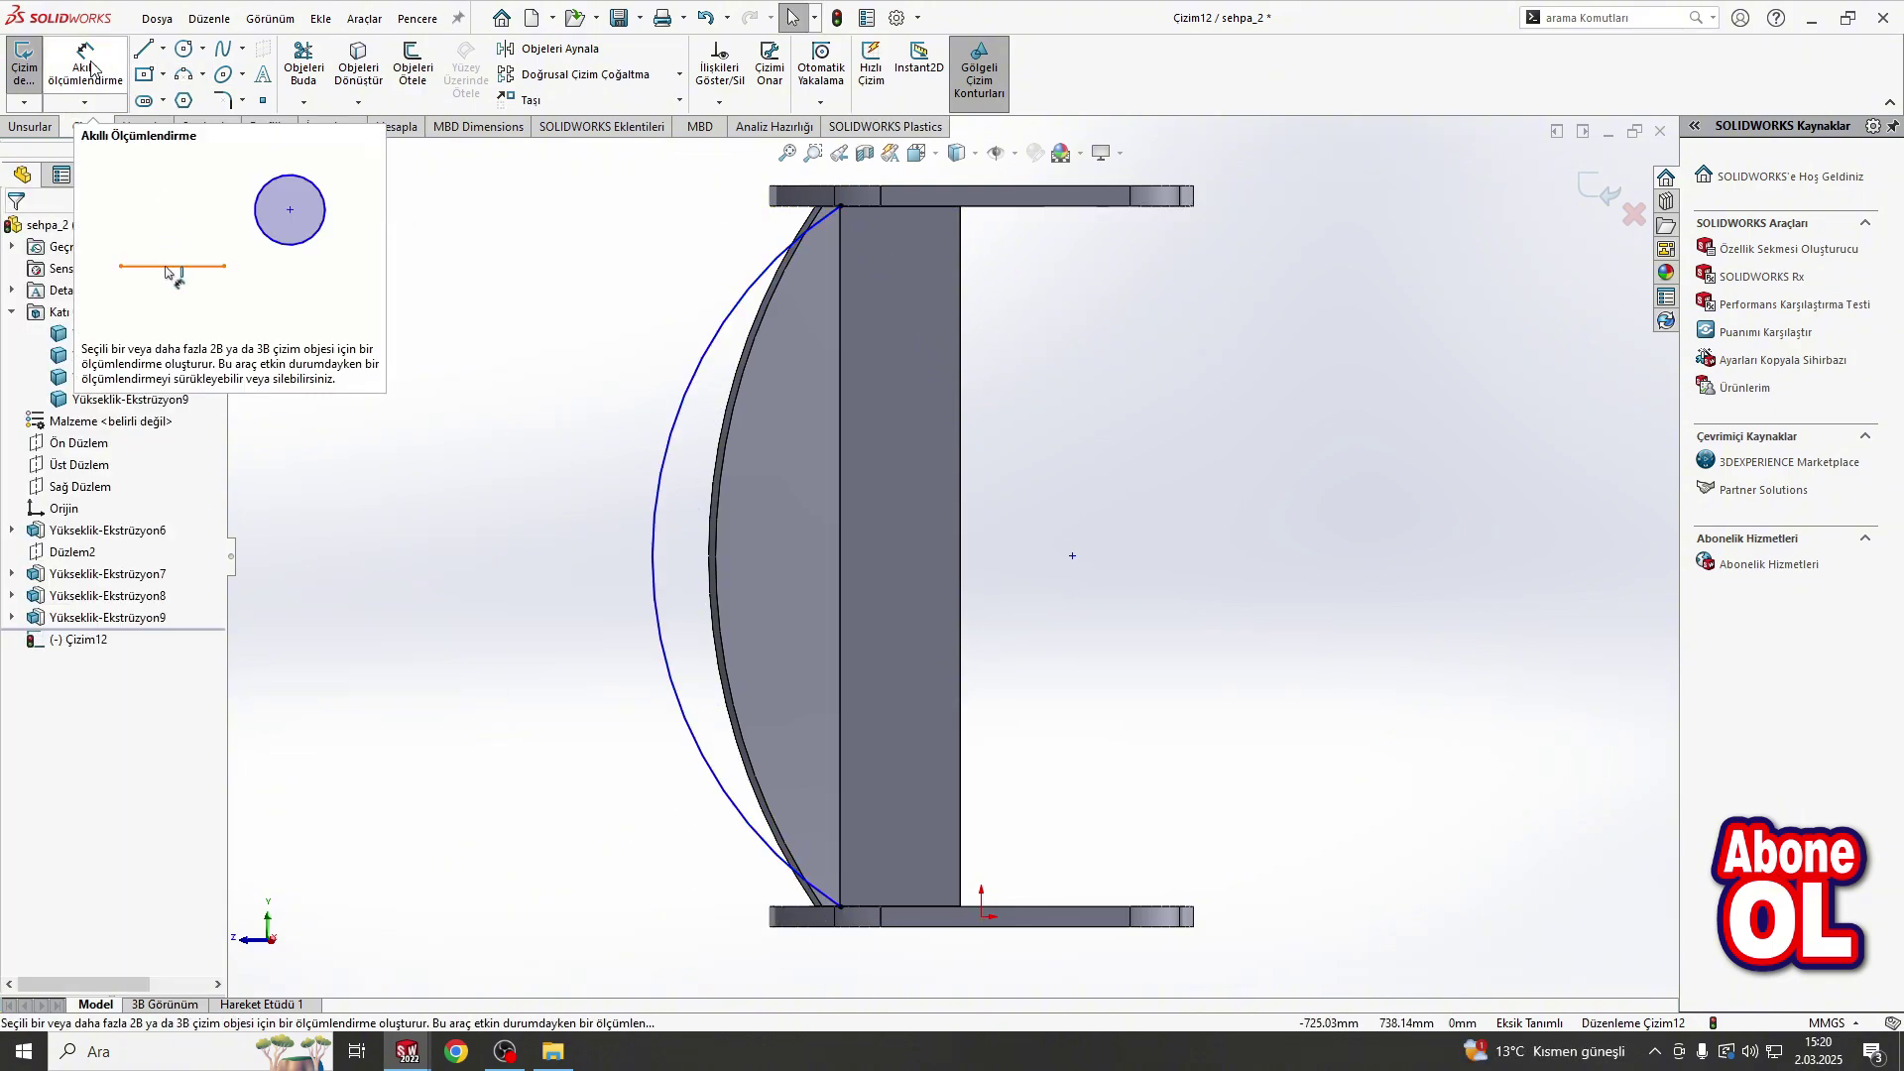
left_click(84, 67)
left_click(655, 384)
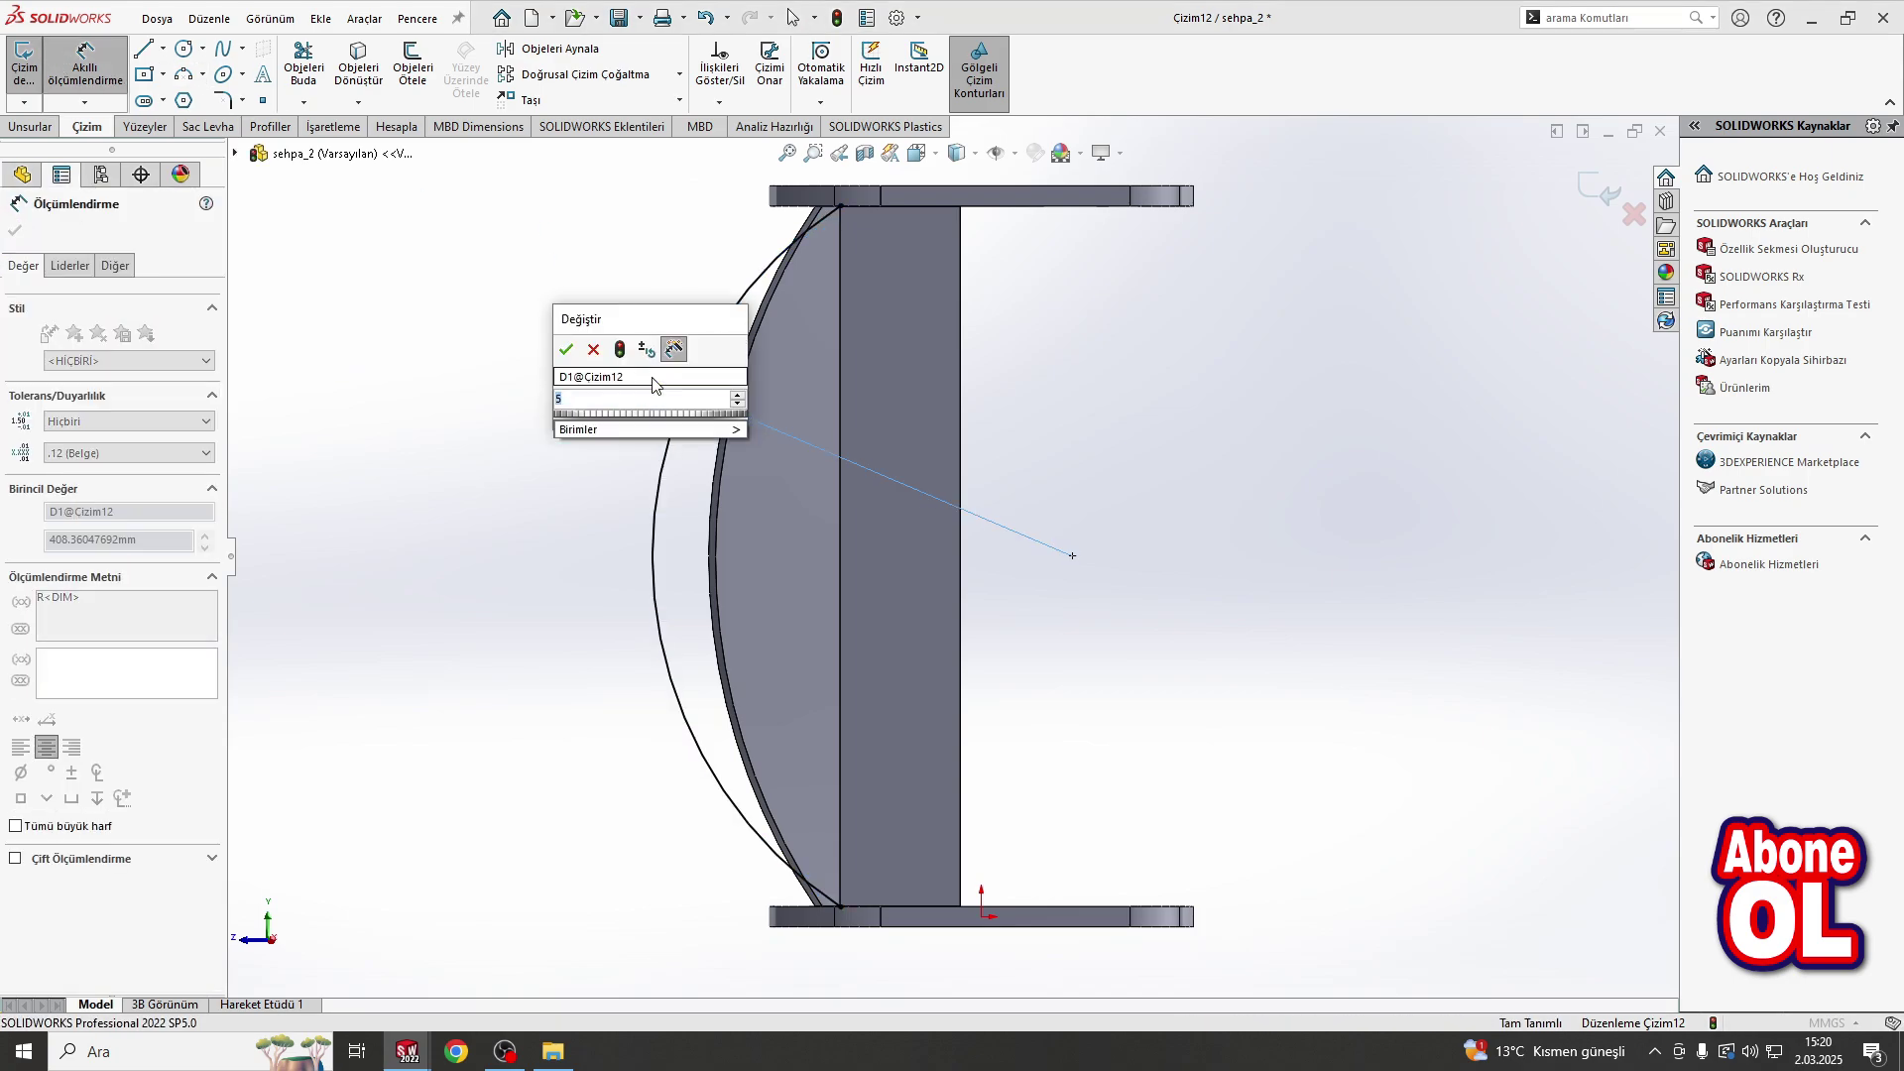
type("580")
key("Return")
key("Escape")
Step: Convert the leg's straight edge and extrude the arc region Up To Surface at the leg face
left_click(380, 66)
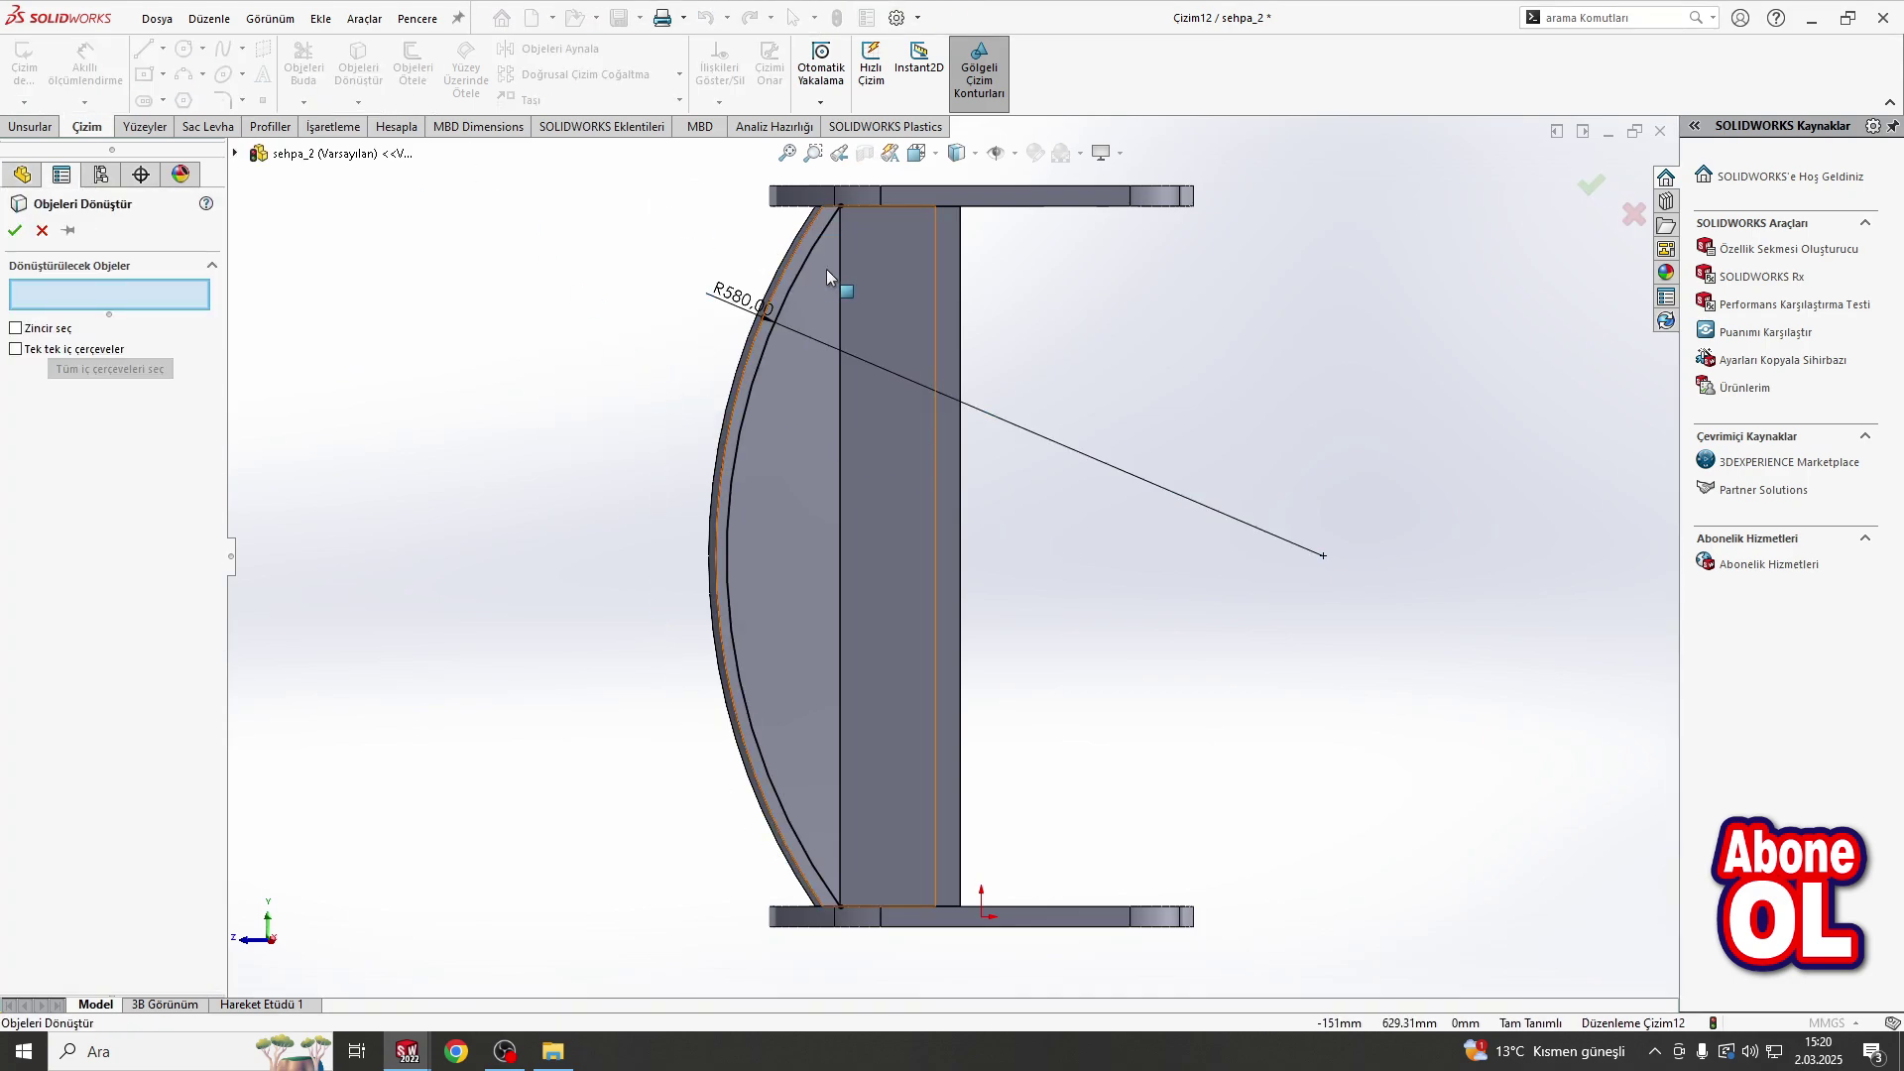
left_click(839, 270)
left_click(16, 228)
left_click(41, 117)
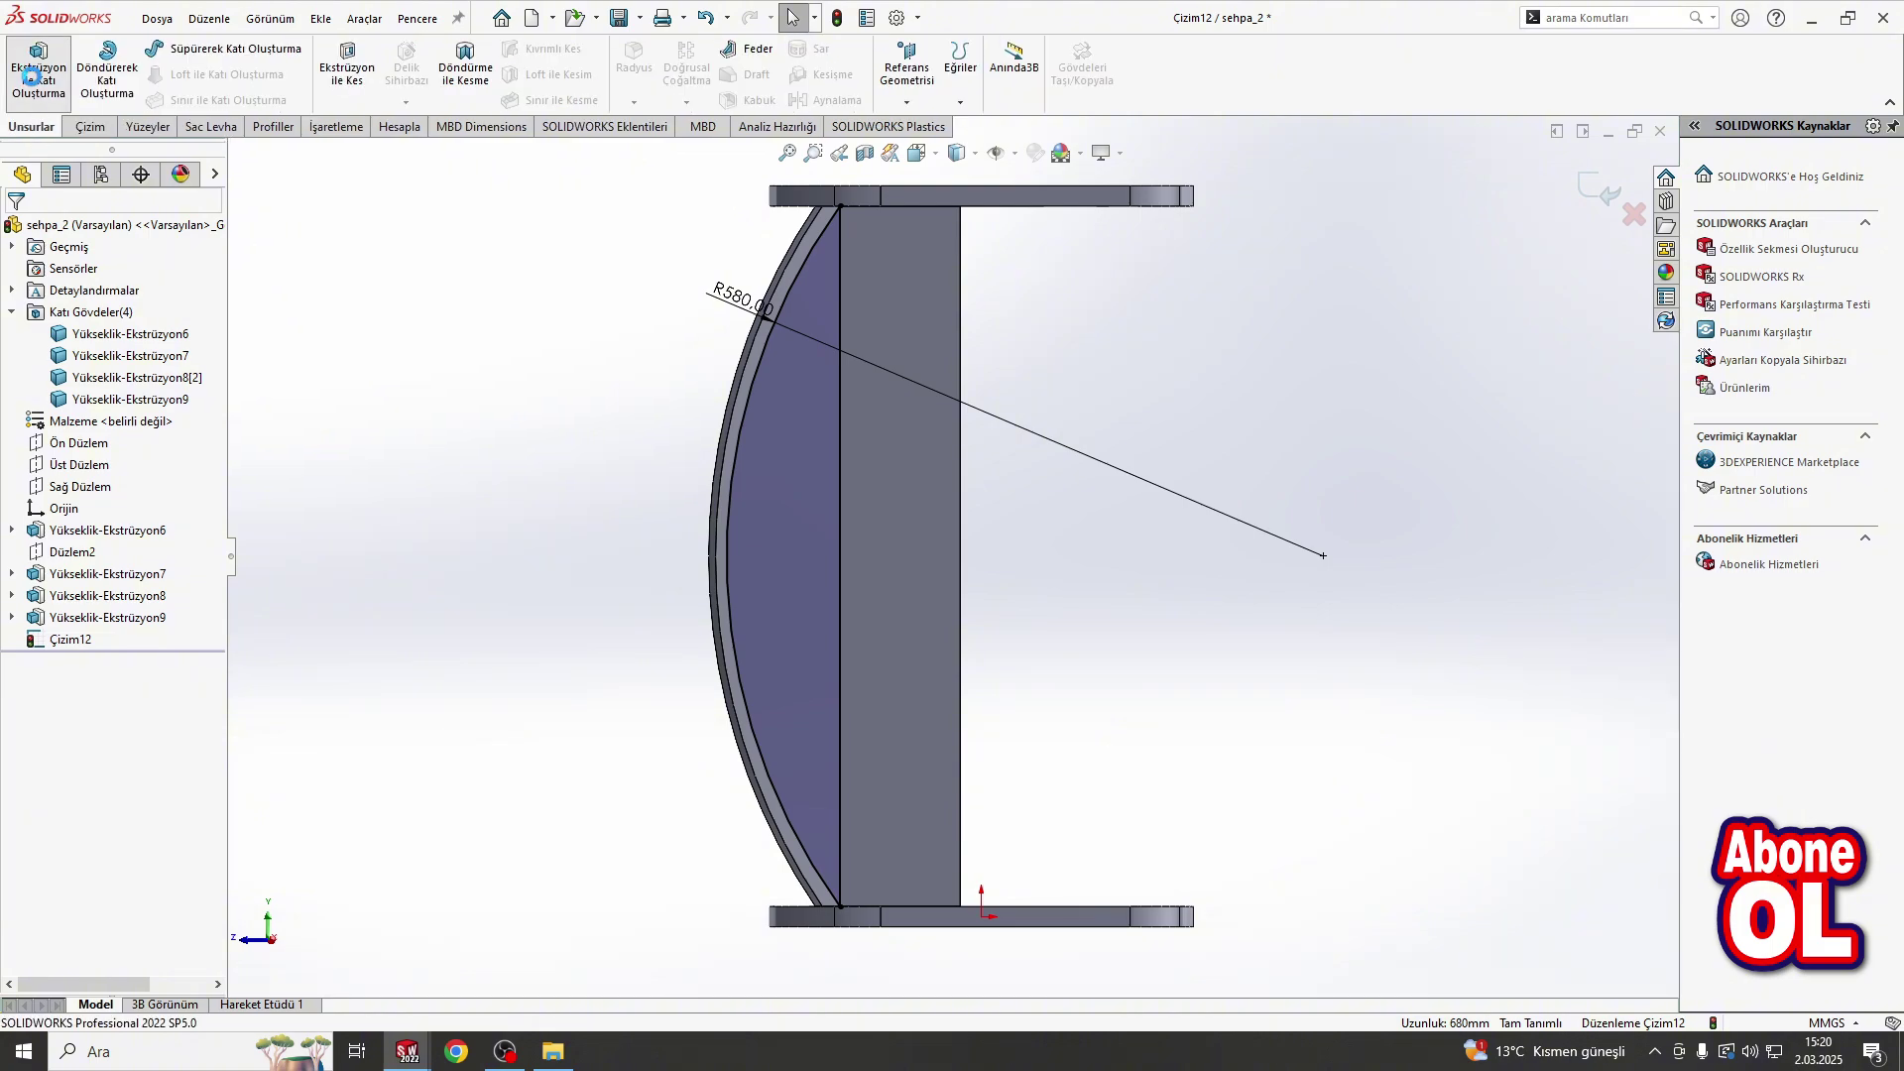
left_click(38, 69)
middle_click_drag(980, 248, 962, 234)
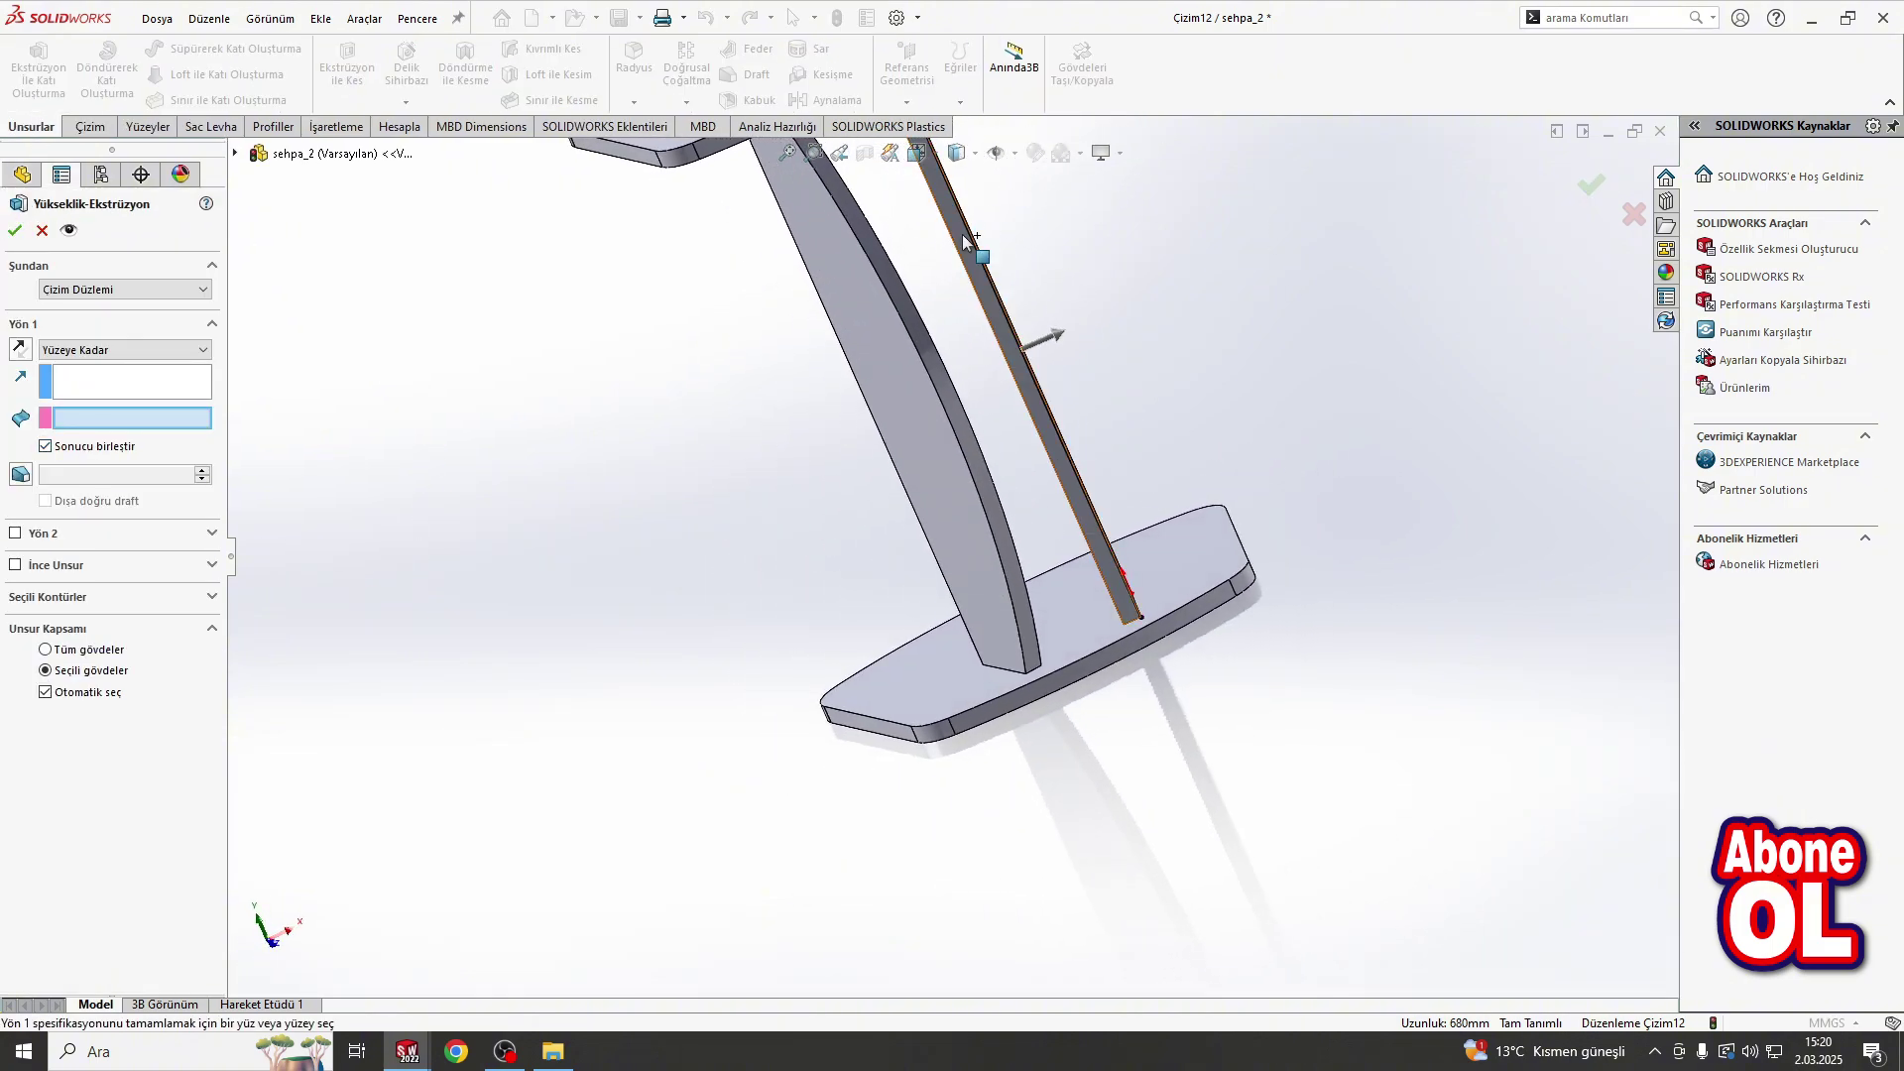
left_click(942, 248)
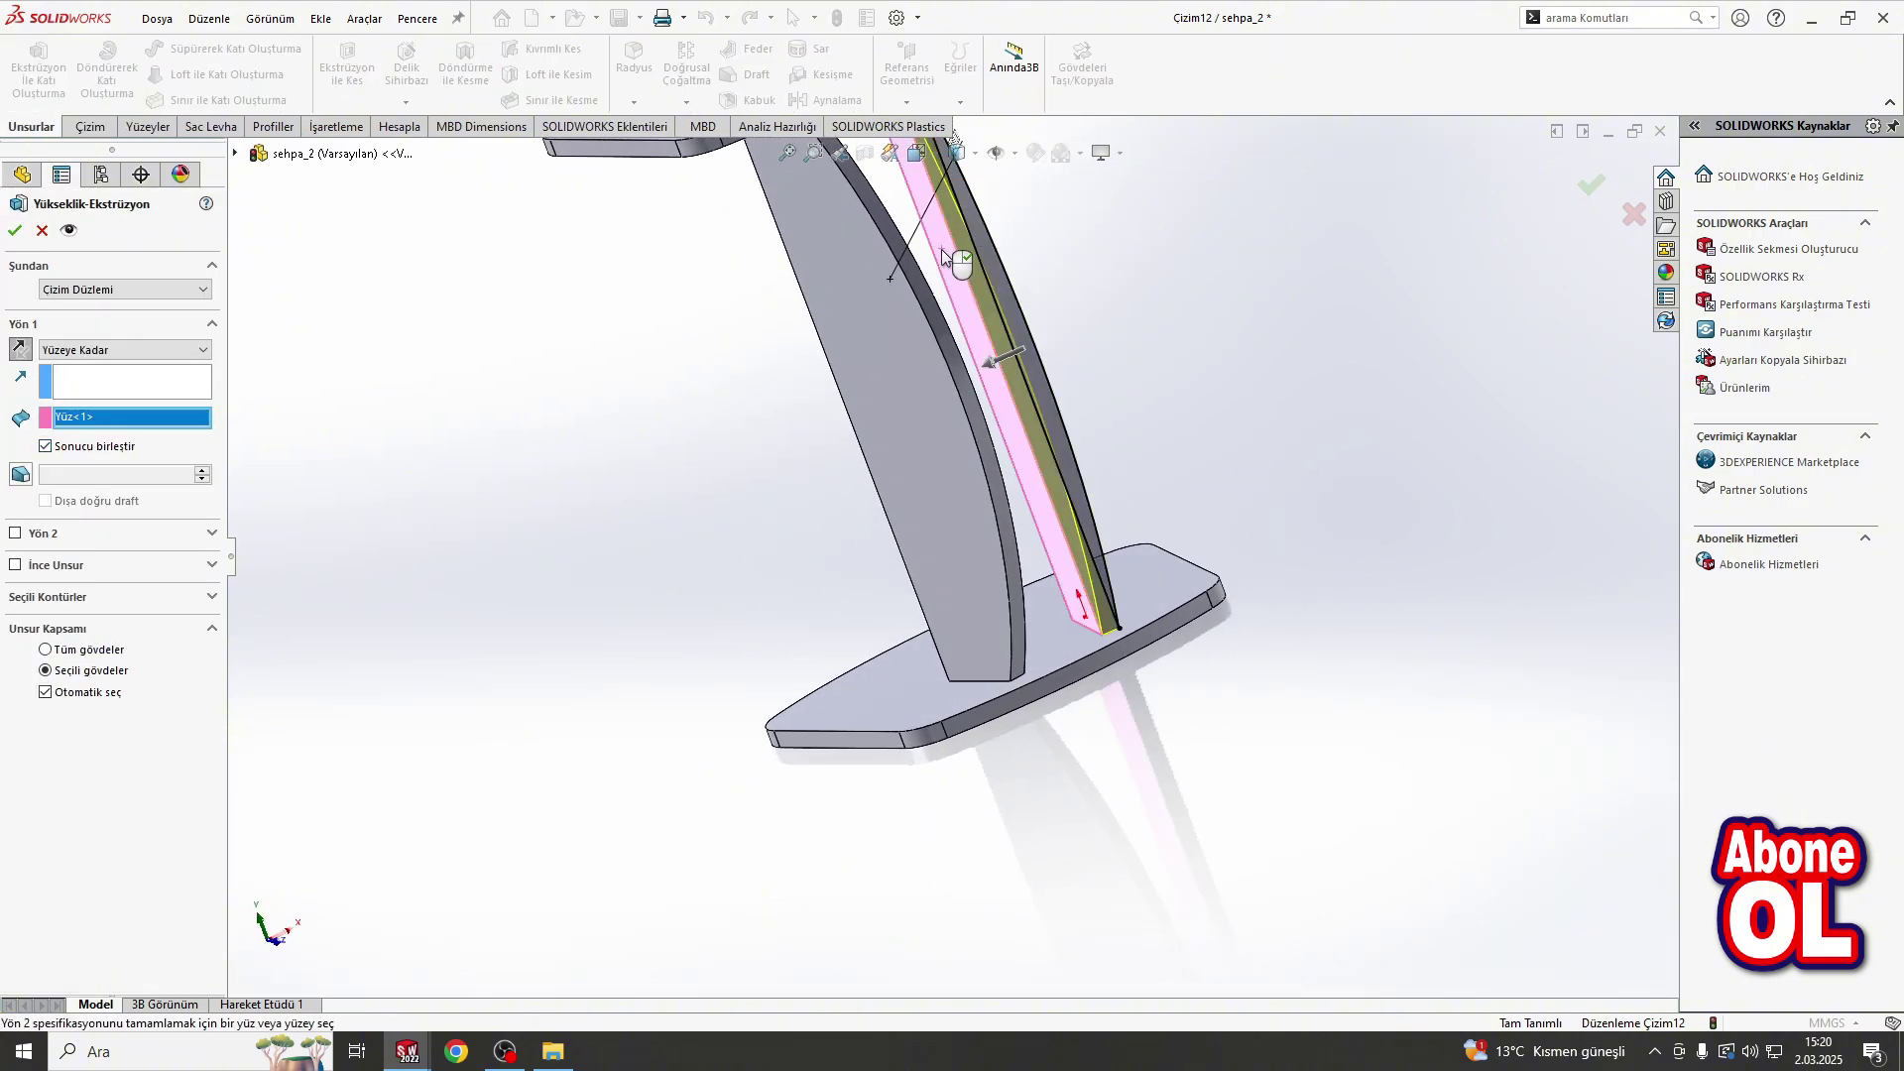
left_click(83, 694)
middle_click_drag(982, 318, 1012, 287)
key("Return")
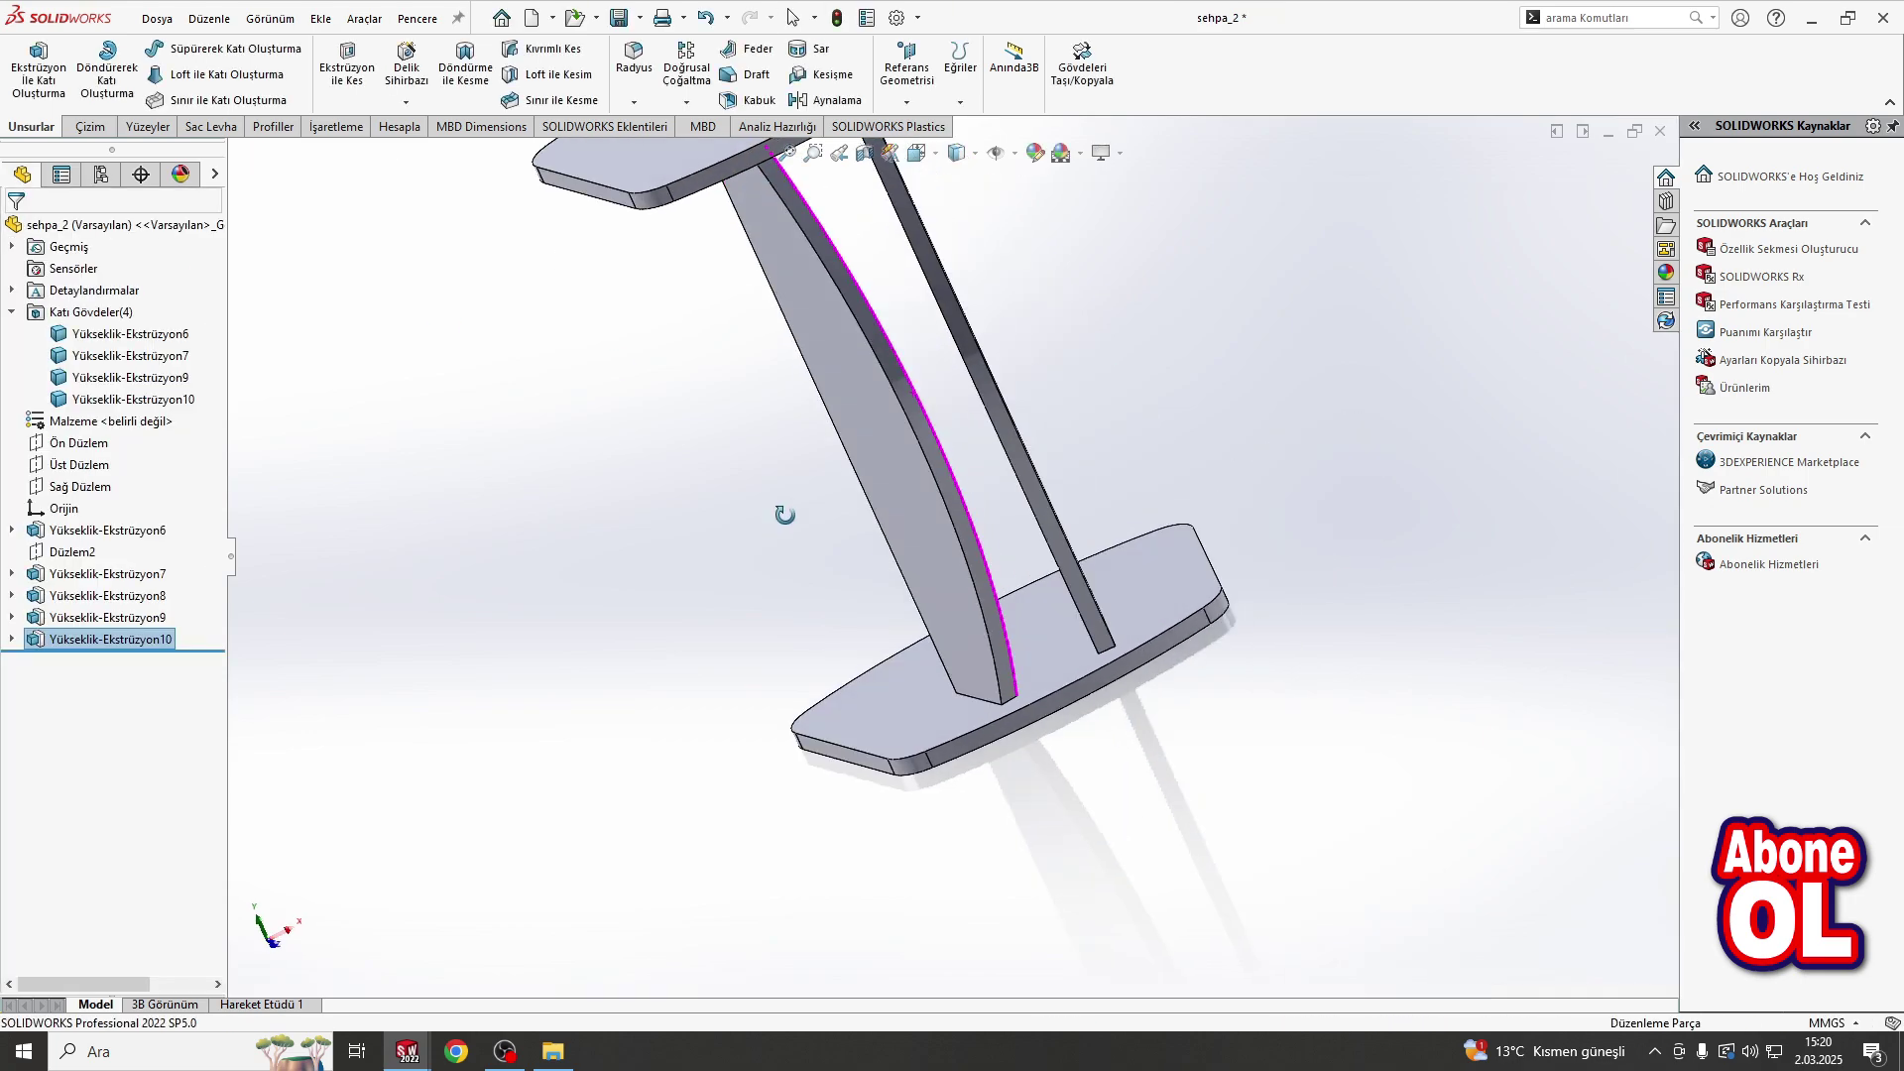
Step: Start a new sketch on the leg face with the three-point arc tool
left_click(873, 447)
left_click(992, 298)
left_click(183, 75)
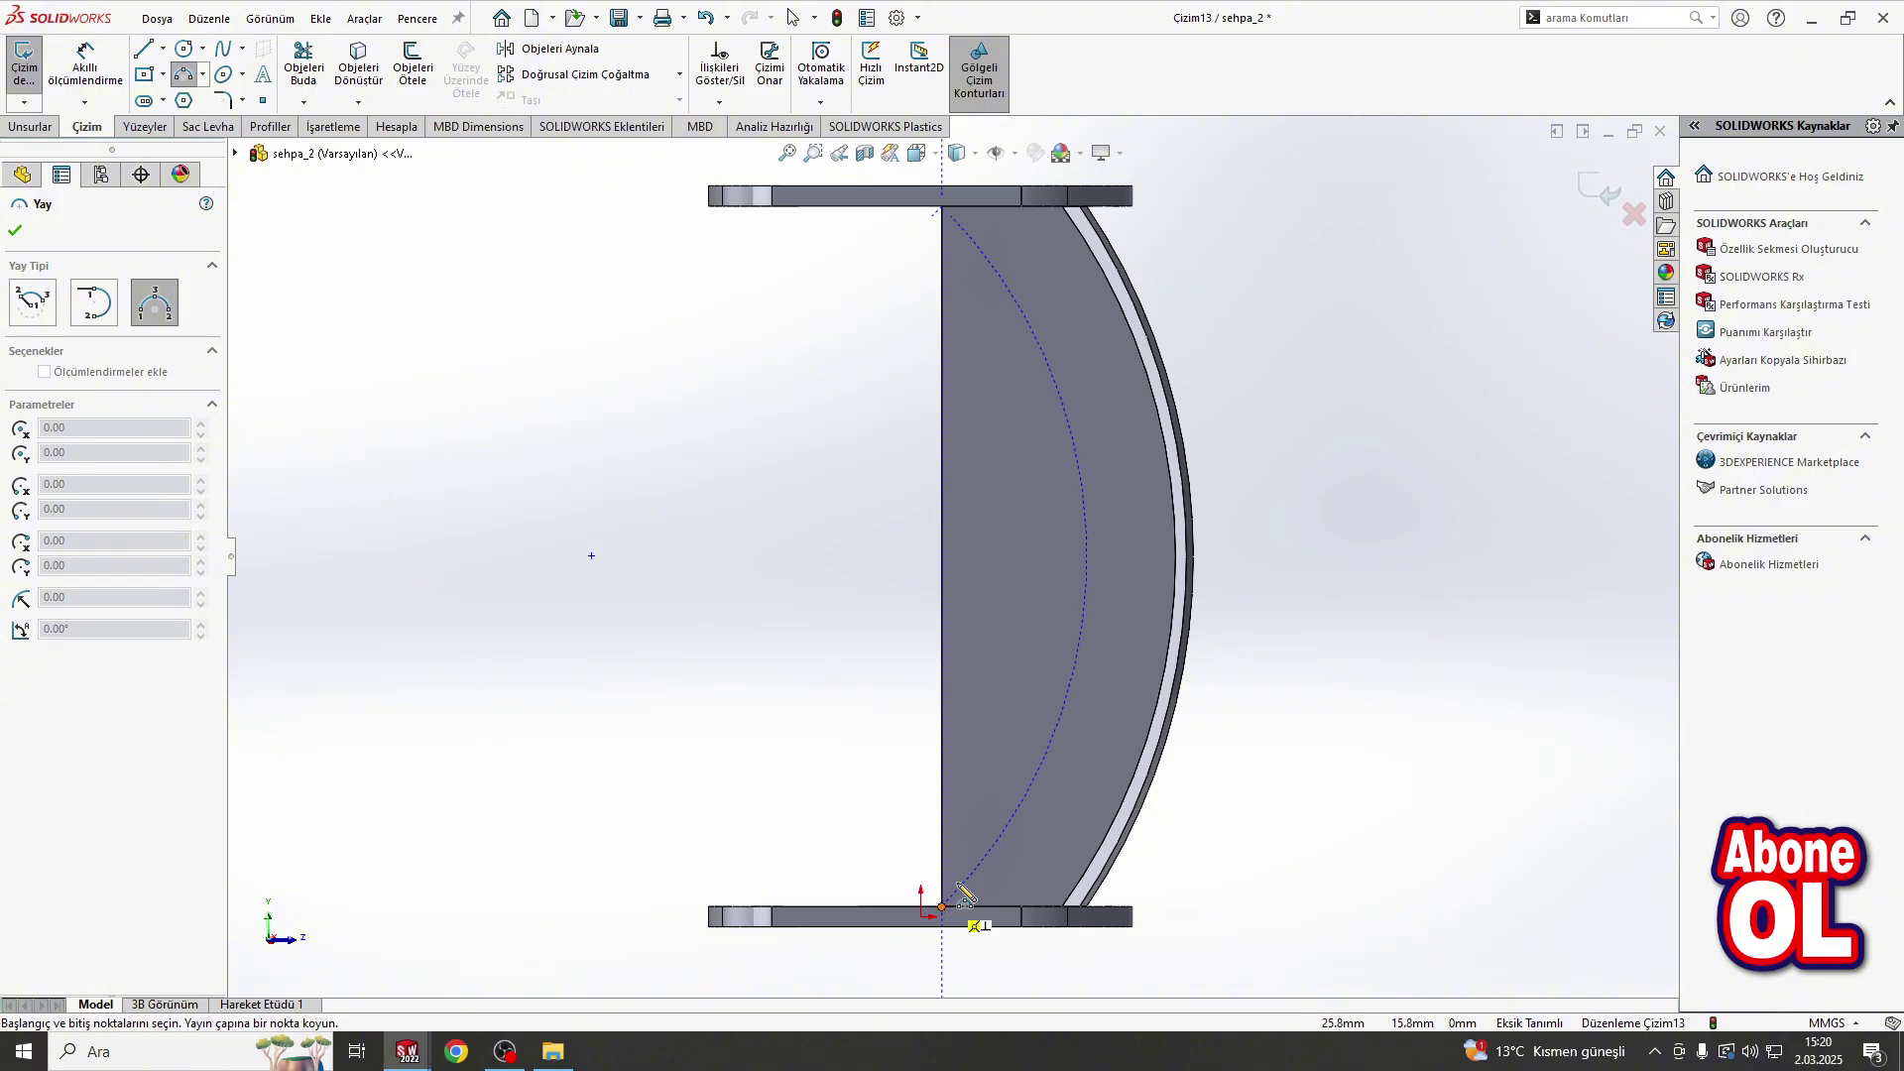
Step: On the first leg, cut an inner arc equal to the outer curve up to the leg face
left_click(1027, 635)
key("Escape")
left_click(1179, 563, "ctrl")
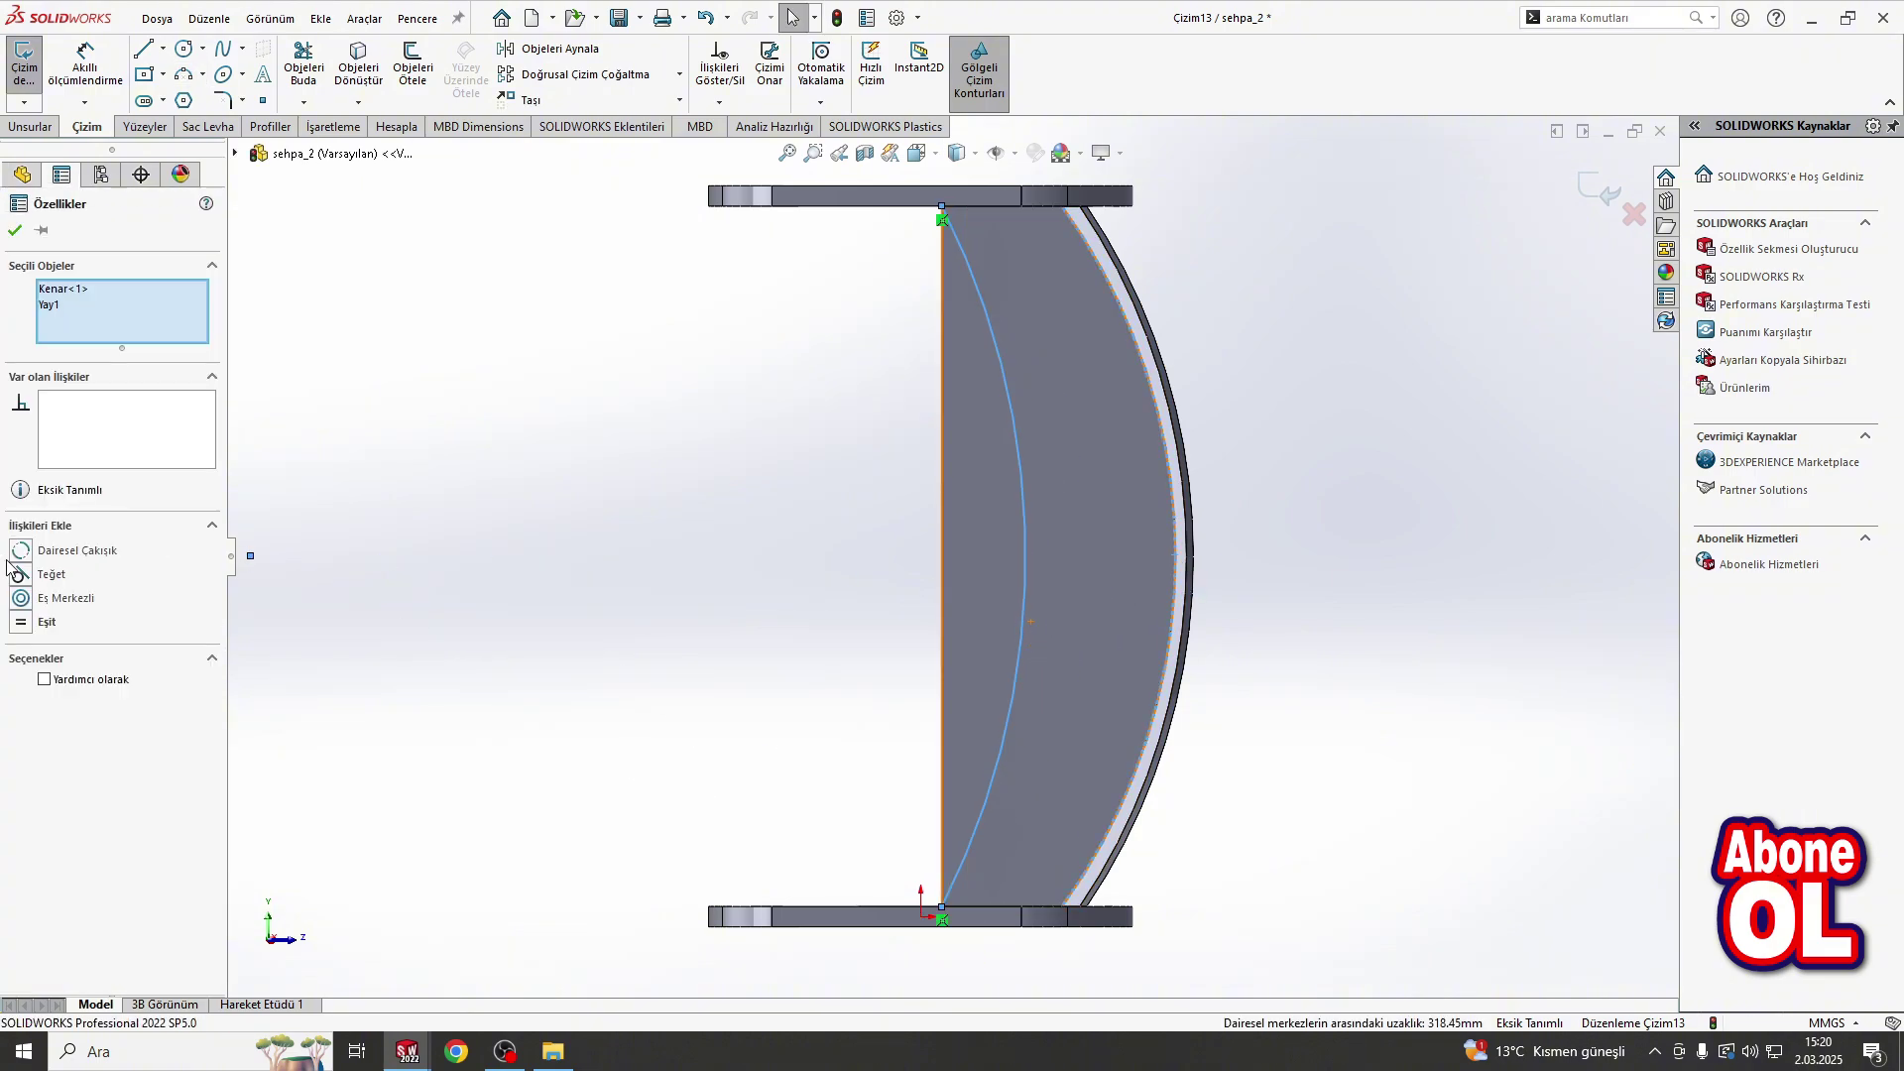
left_click(24, 580)
left_click(15, 230)
left_click(358, 62)
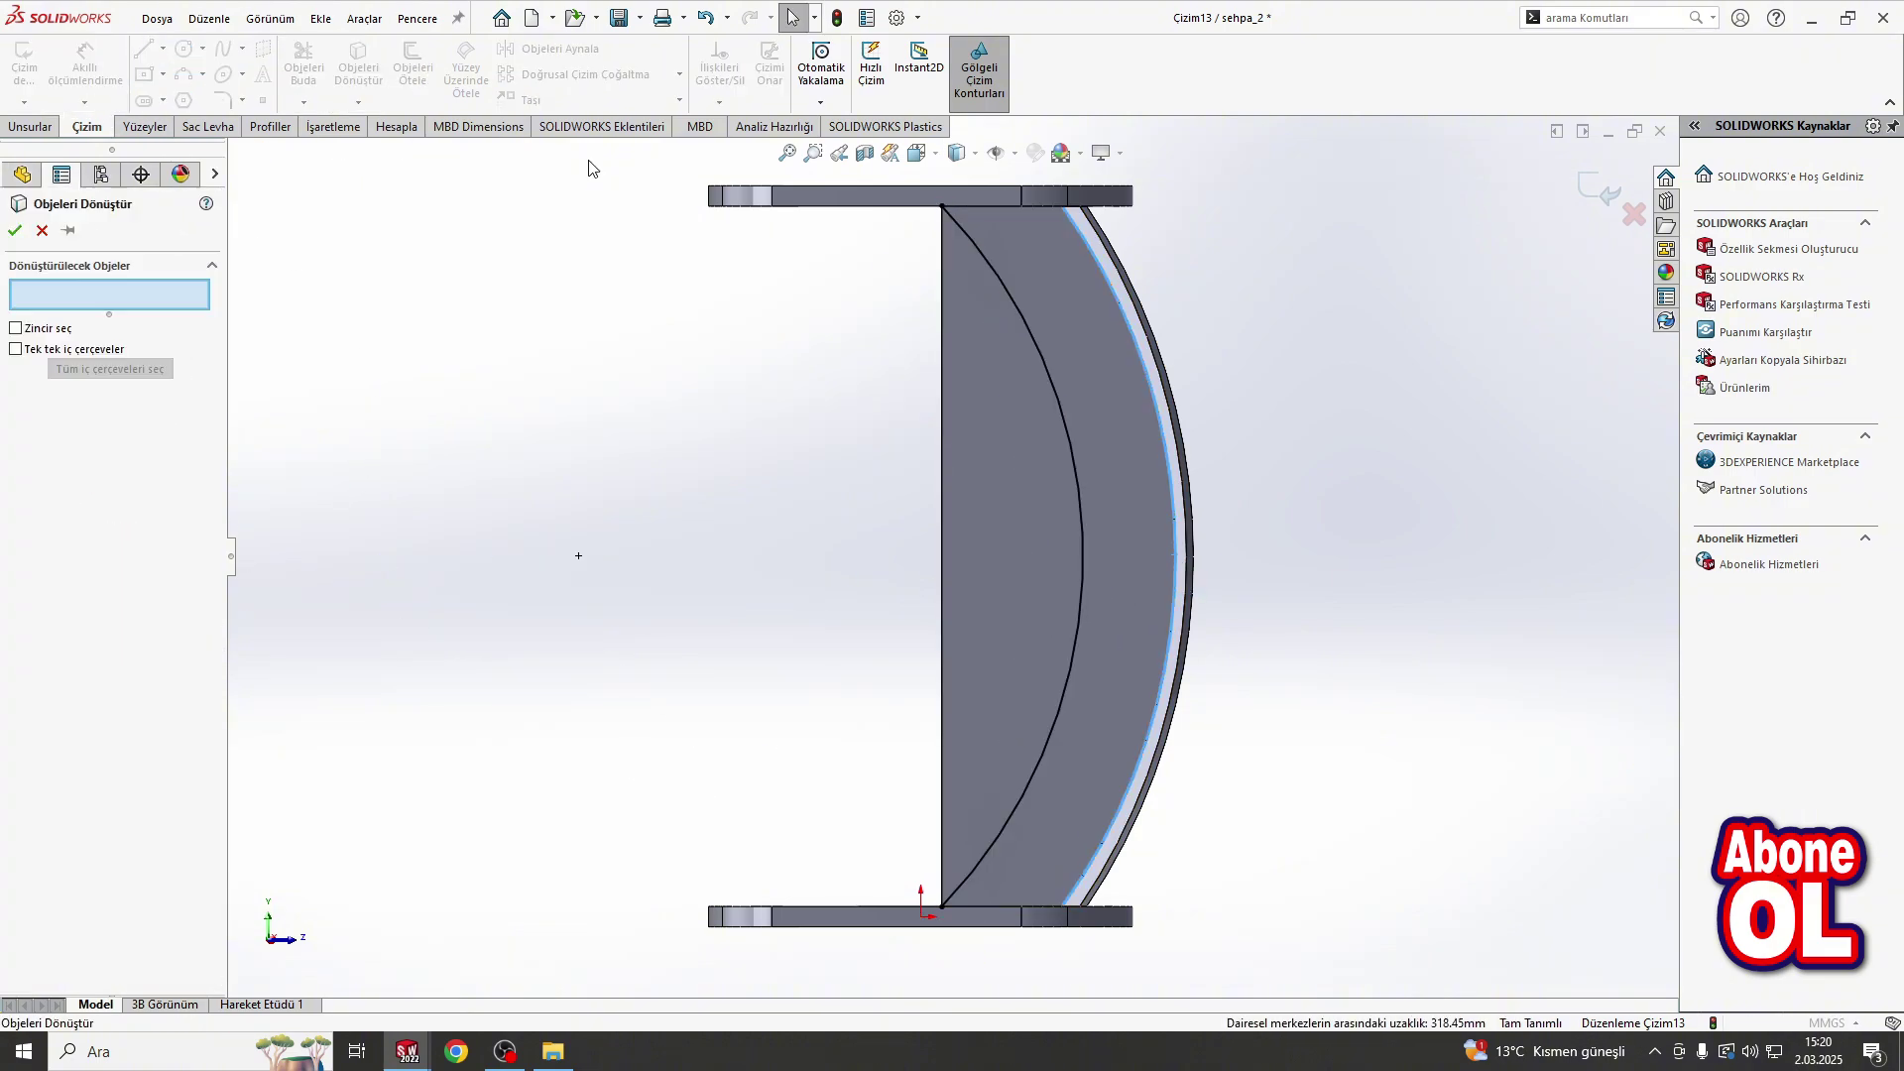
left_click(942, 323)
left_click(15, 230)
left_click(30, 126)
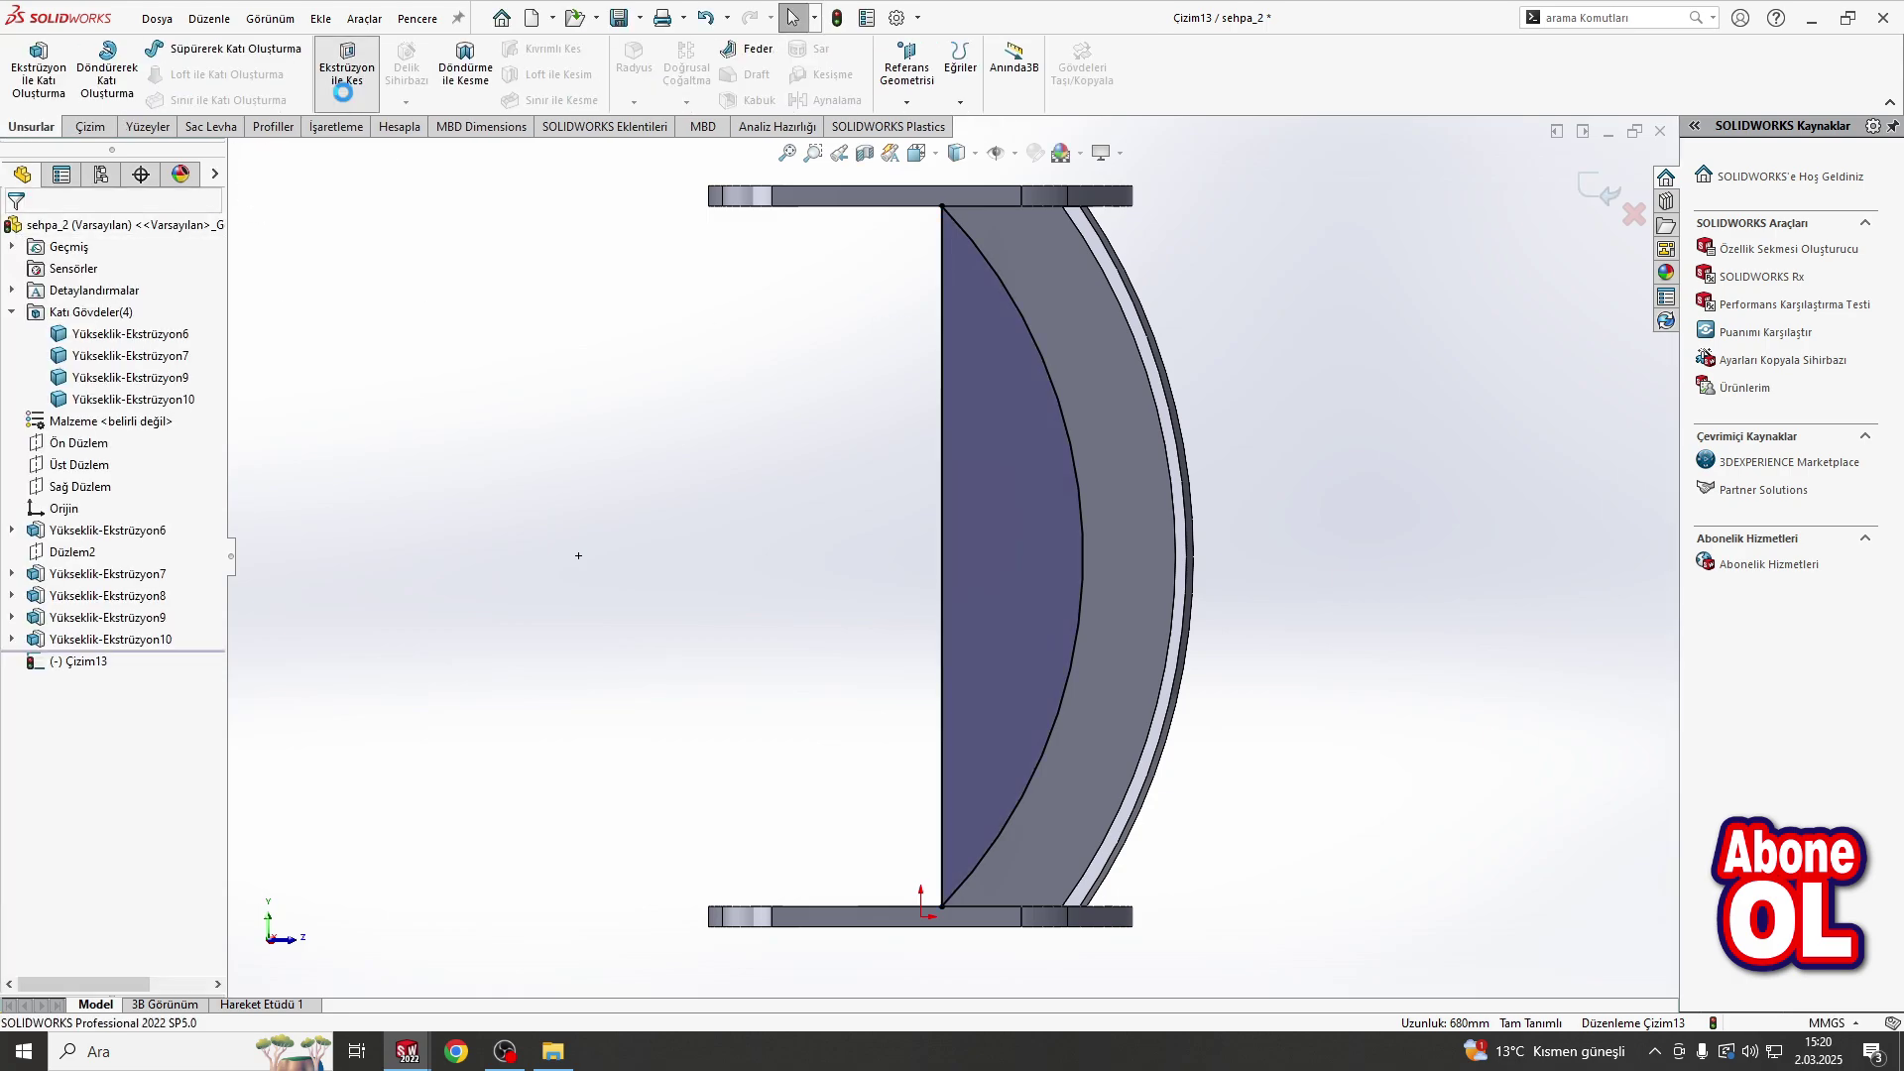
left_click(347, 70)
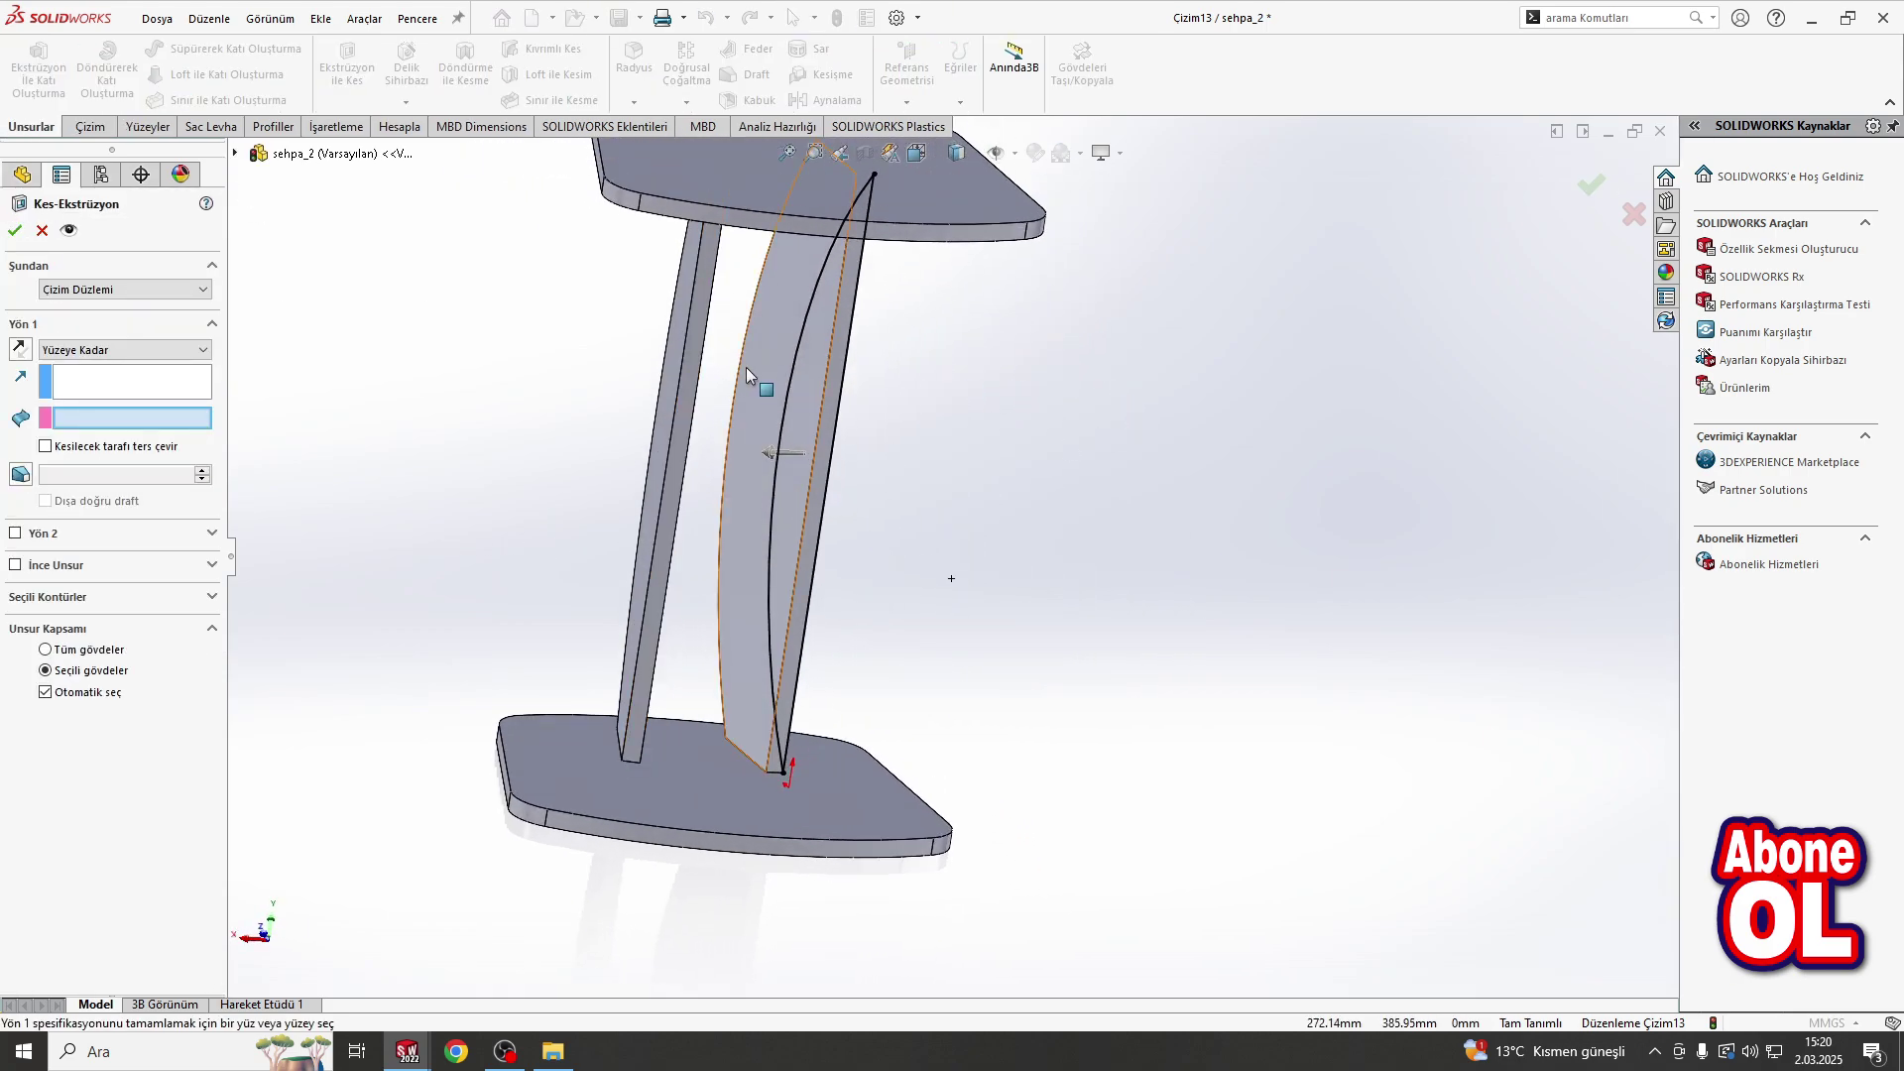
left_click(746, 367)
key("Return")
Step: On the second leg, cut an equal inner arc up to the leg face the same way
left_click(779, 311)
left_click(695, 245)
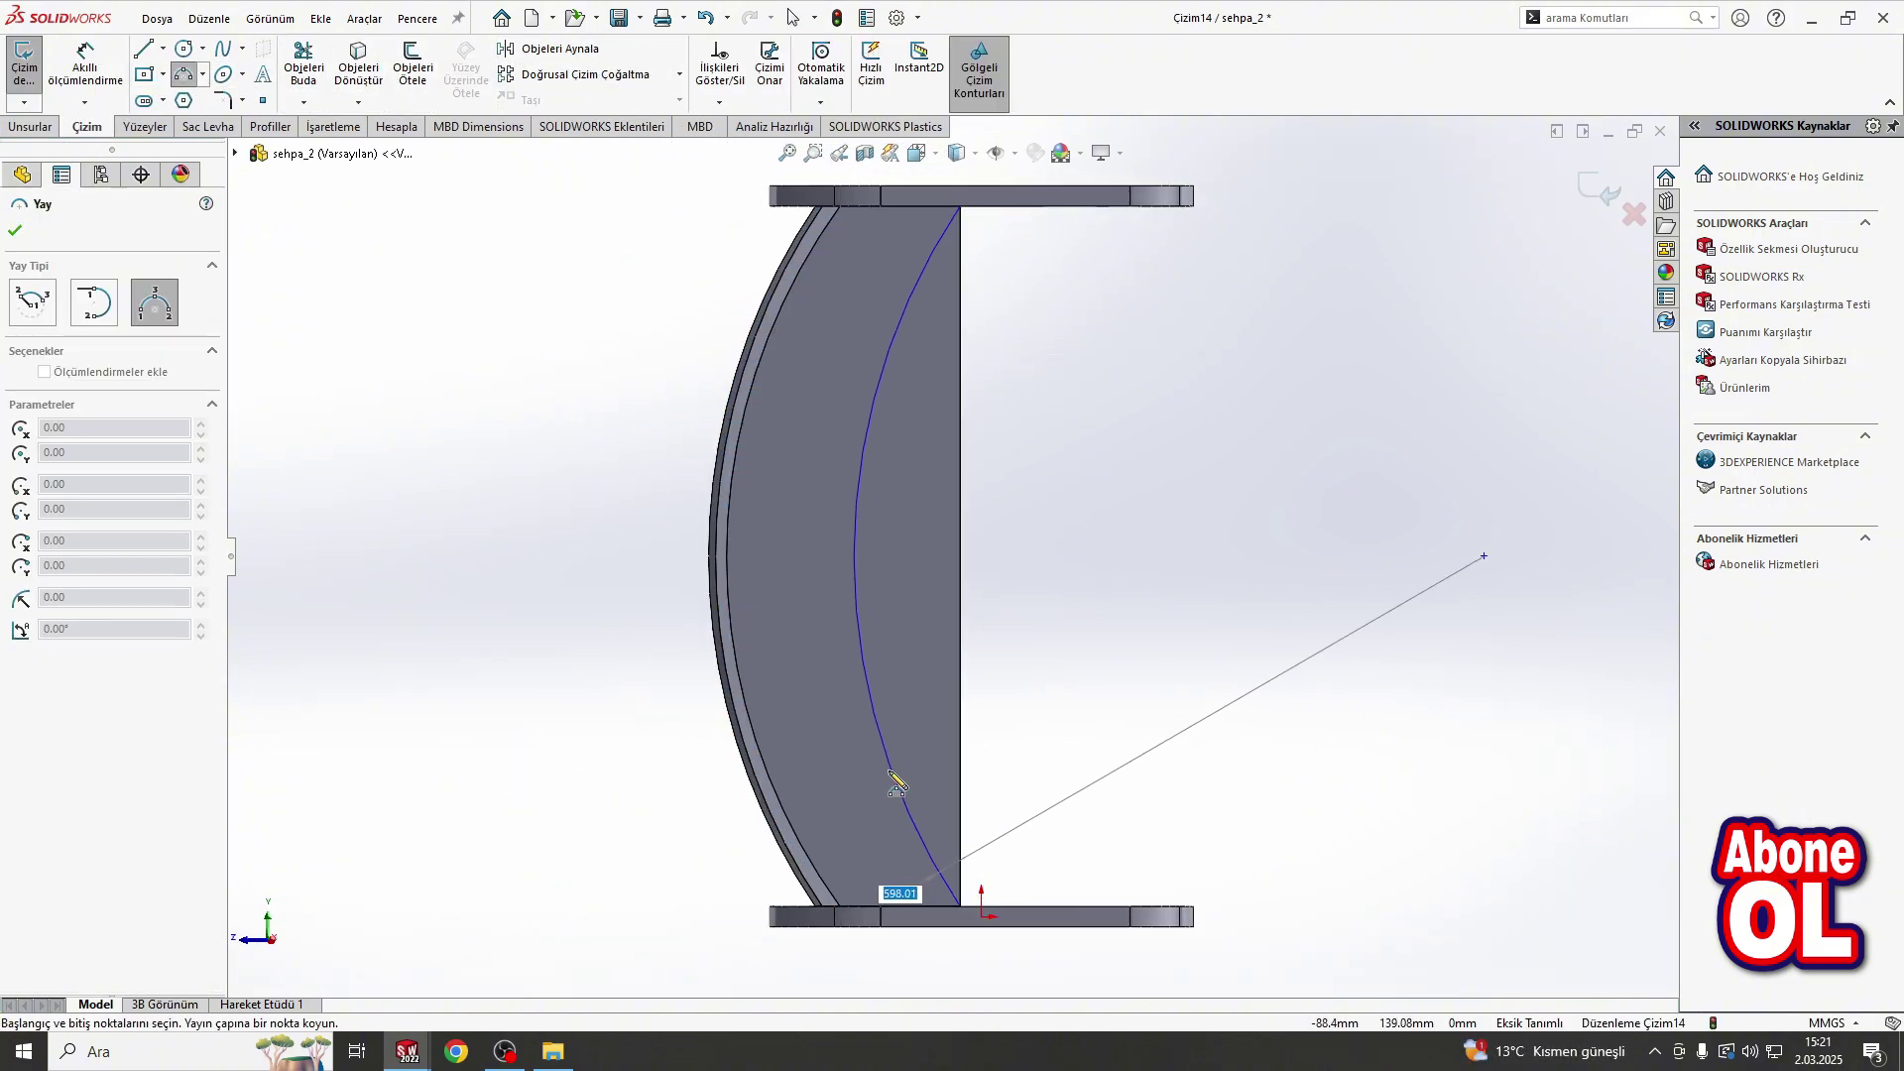
left_click(850, 472)
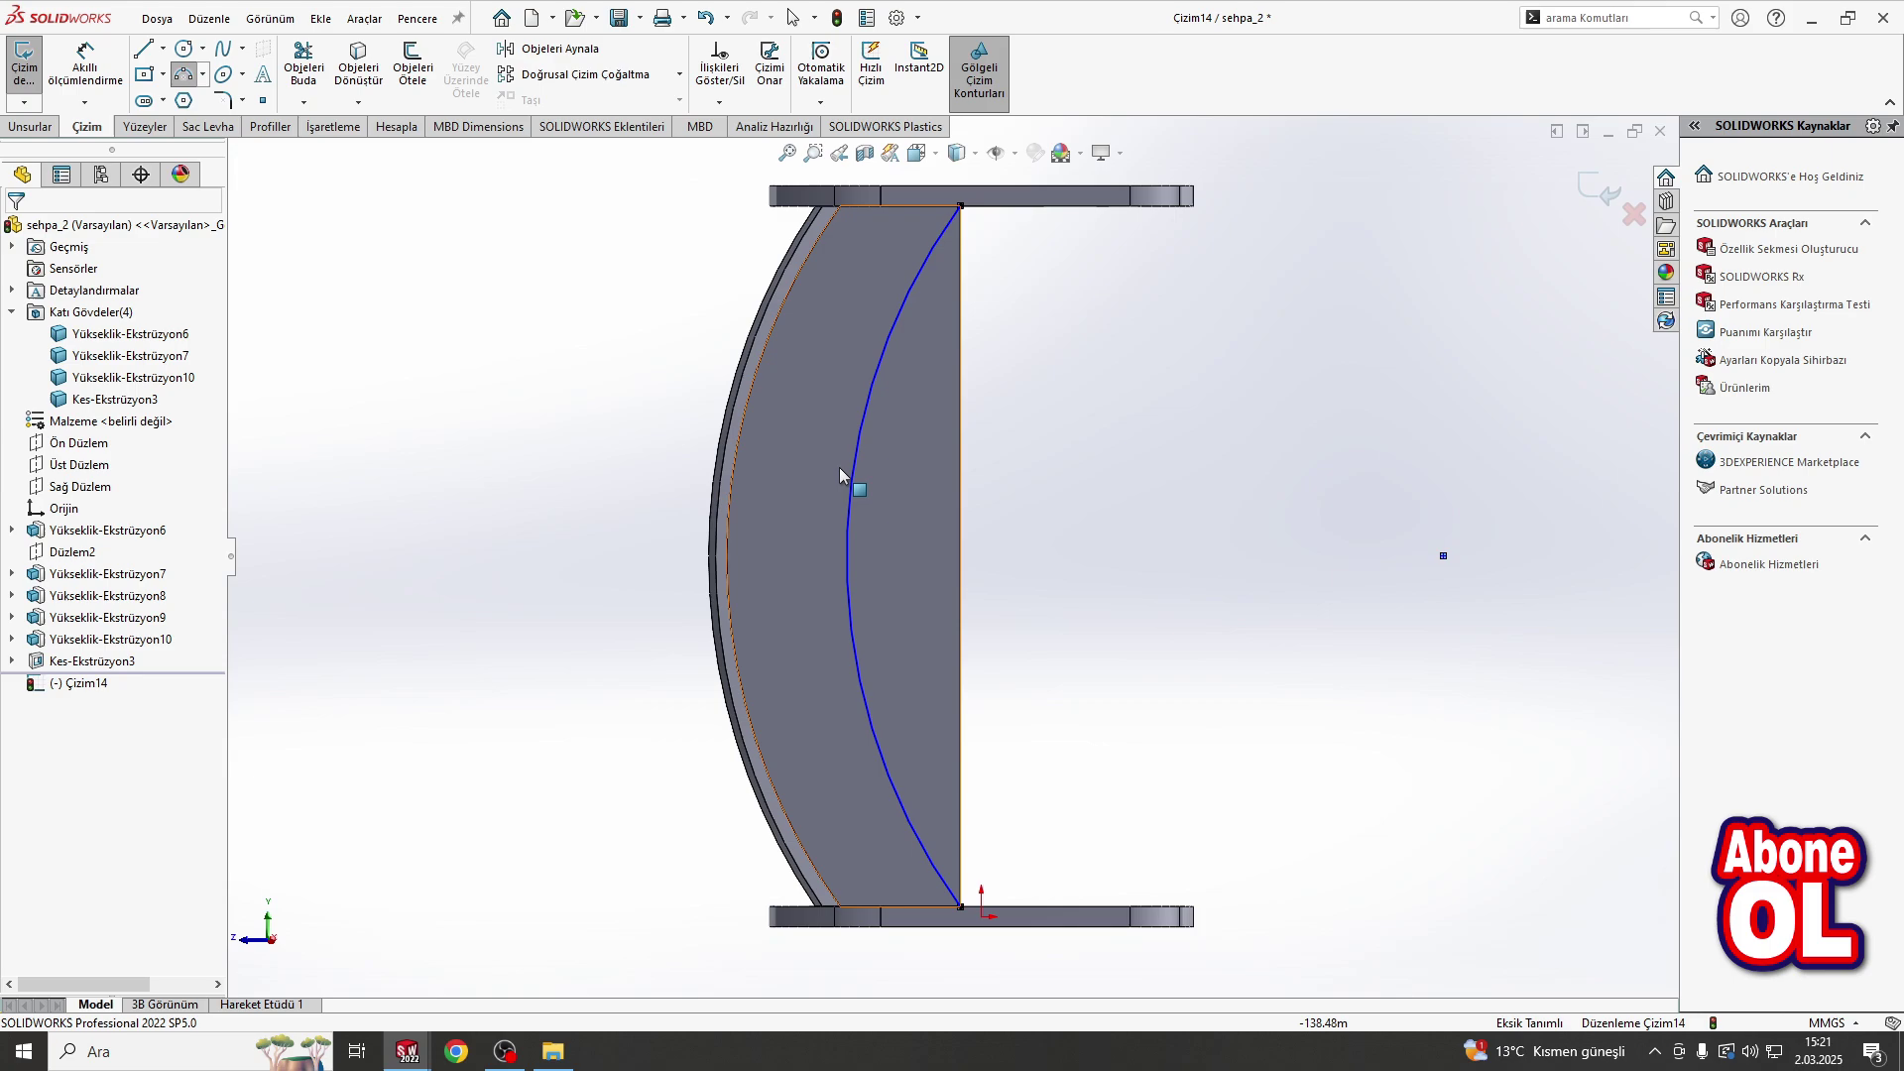
left_click(744, 419, "ctrl")
left_click(30, 622)
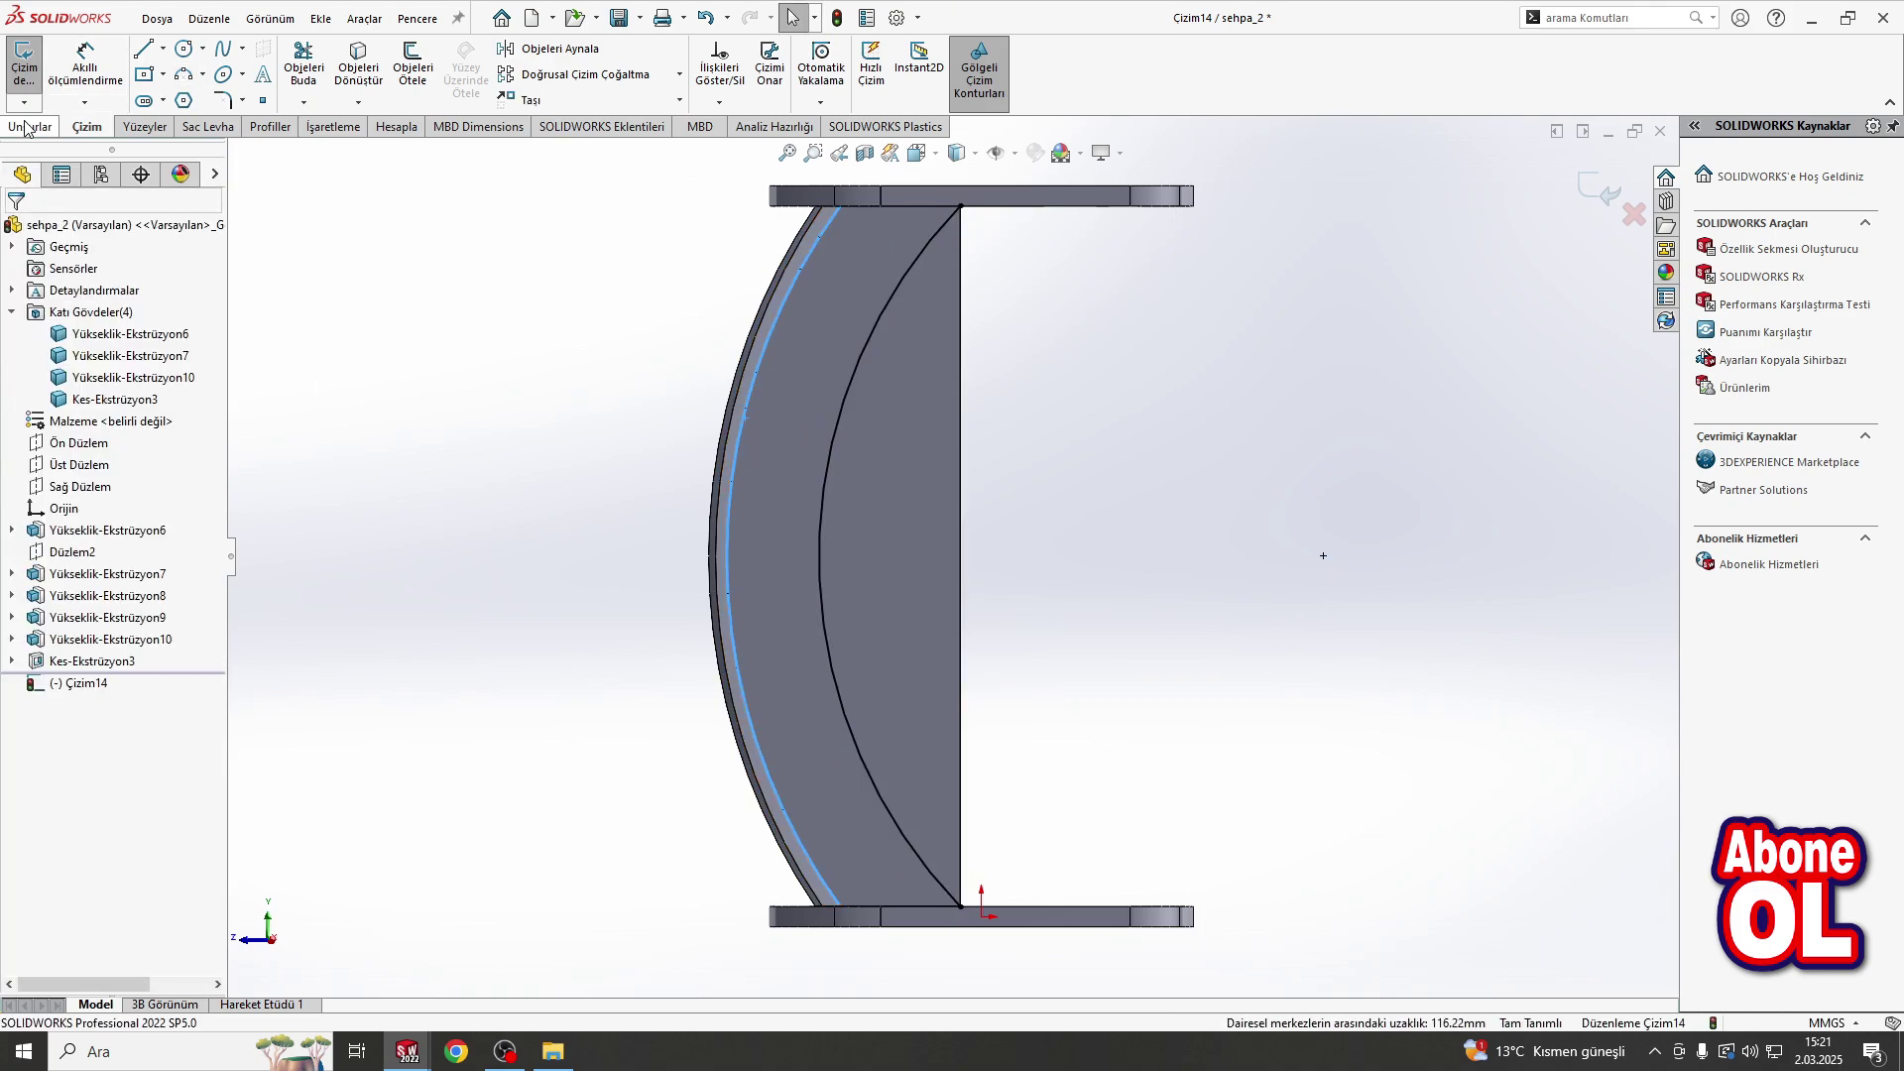
left_click(358, 67)
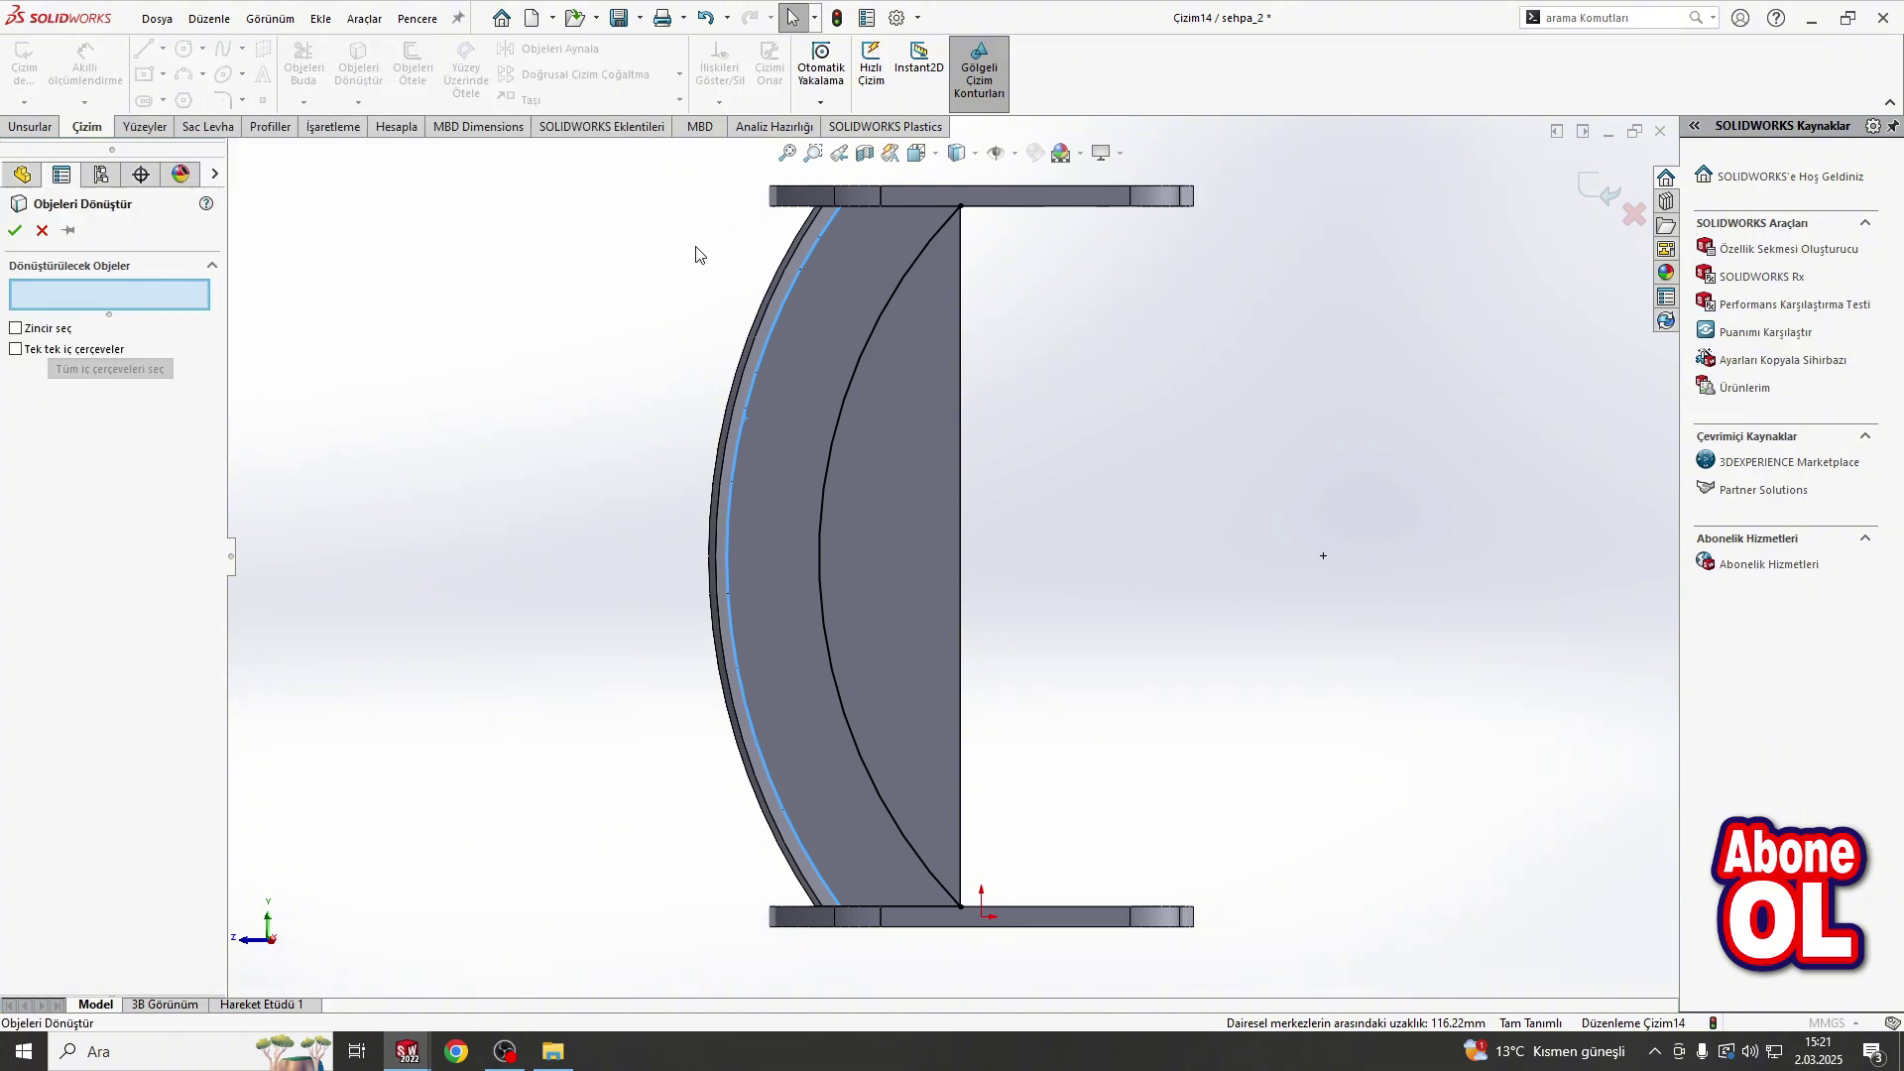
left_click(960, 292)
left_click(15, 231)
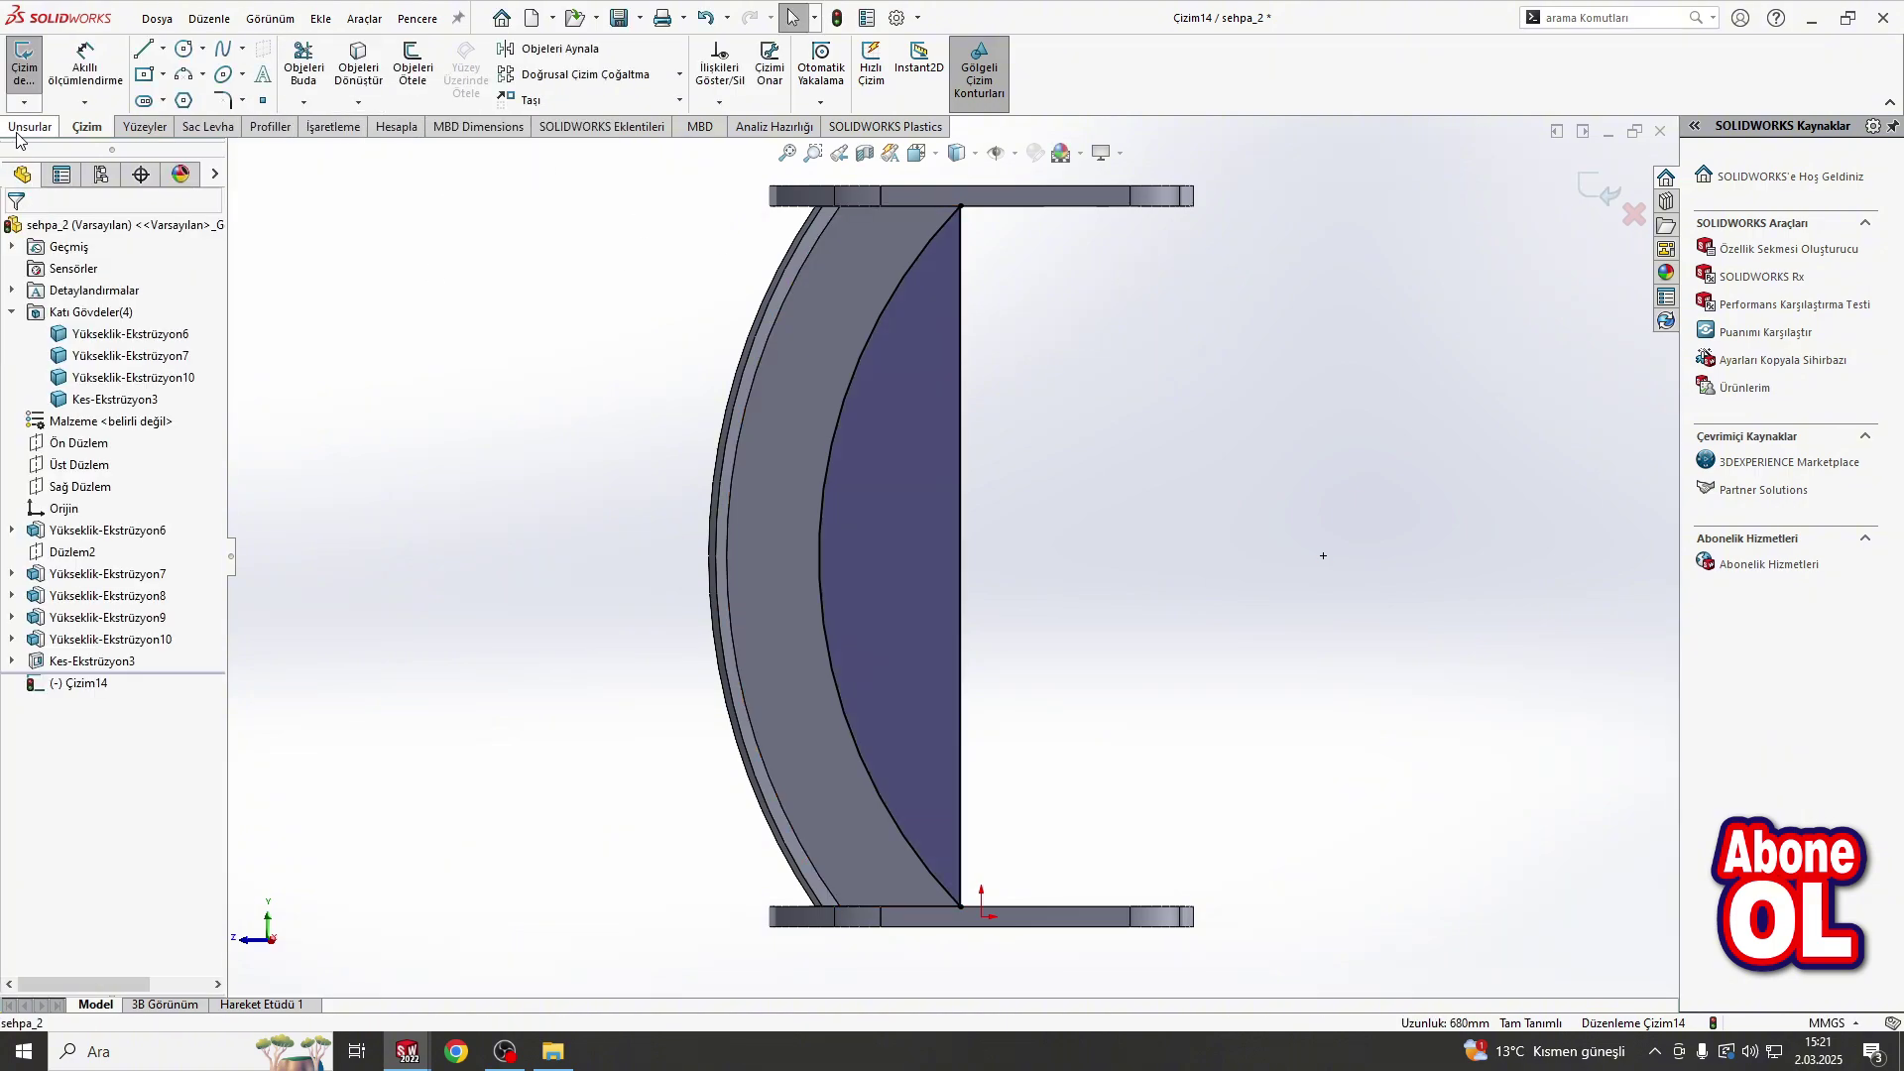
left_click(30, 126)
left_click(347, 67)
middle_click_drag(742, 411, 741, 334)
left_click(741, 334)
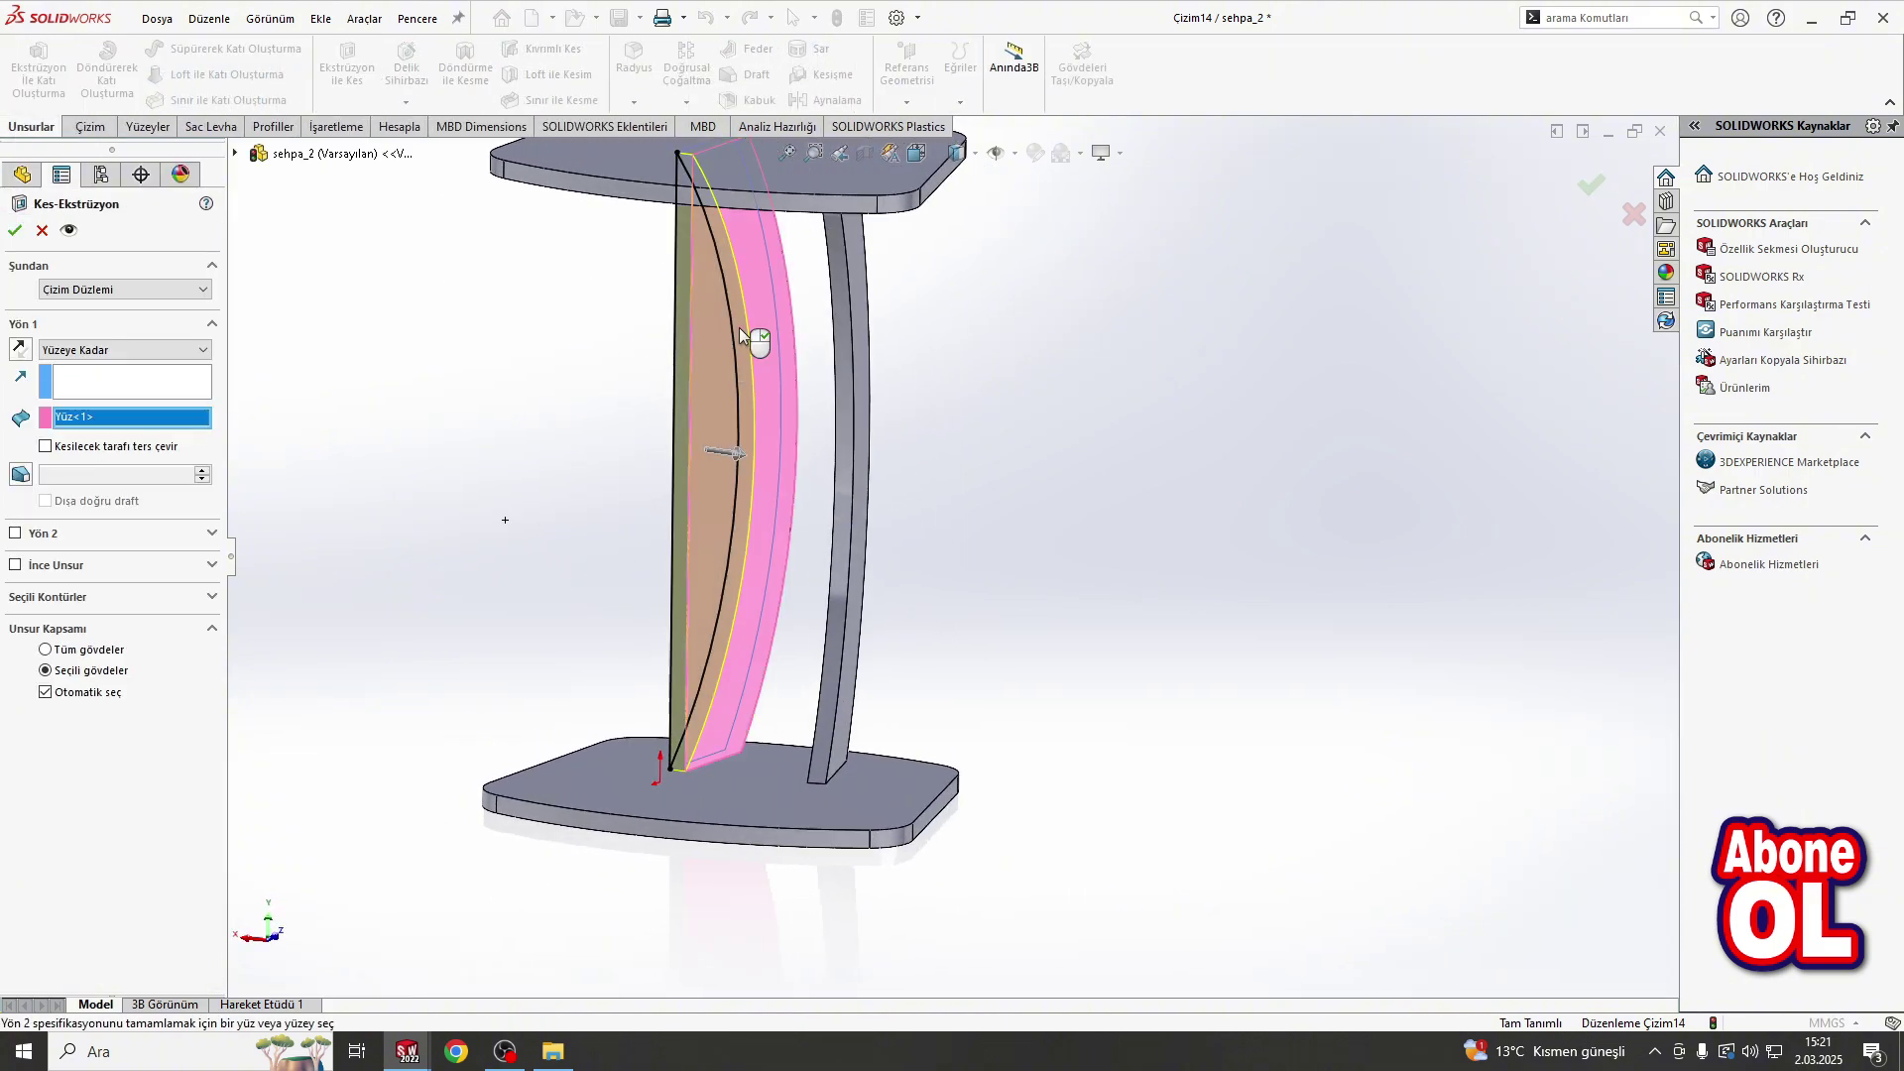
key("Return")
Step: Orbit to inspect the trimmed curved legs and select the base slab
mouse_move(711, 407)
middle_mouse_down()
mouse_move(978, 412)
mouse_move(820, 549)
mouse_move(765, 646)
mouse_move(746, 693)
mouse_move(841, 729)
middle_mouse_up()
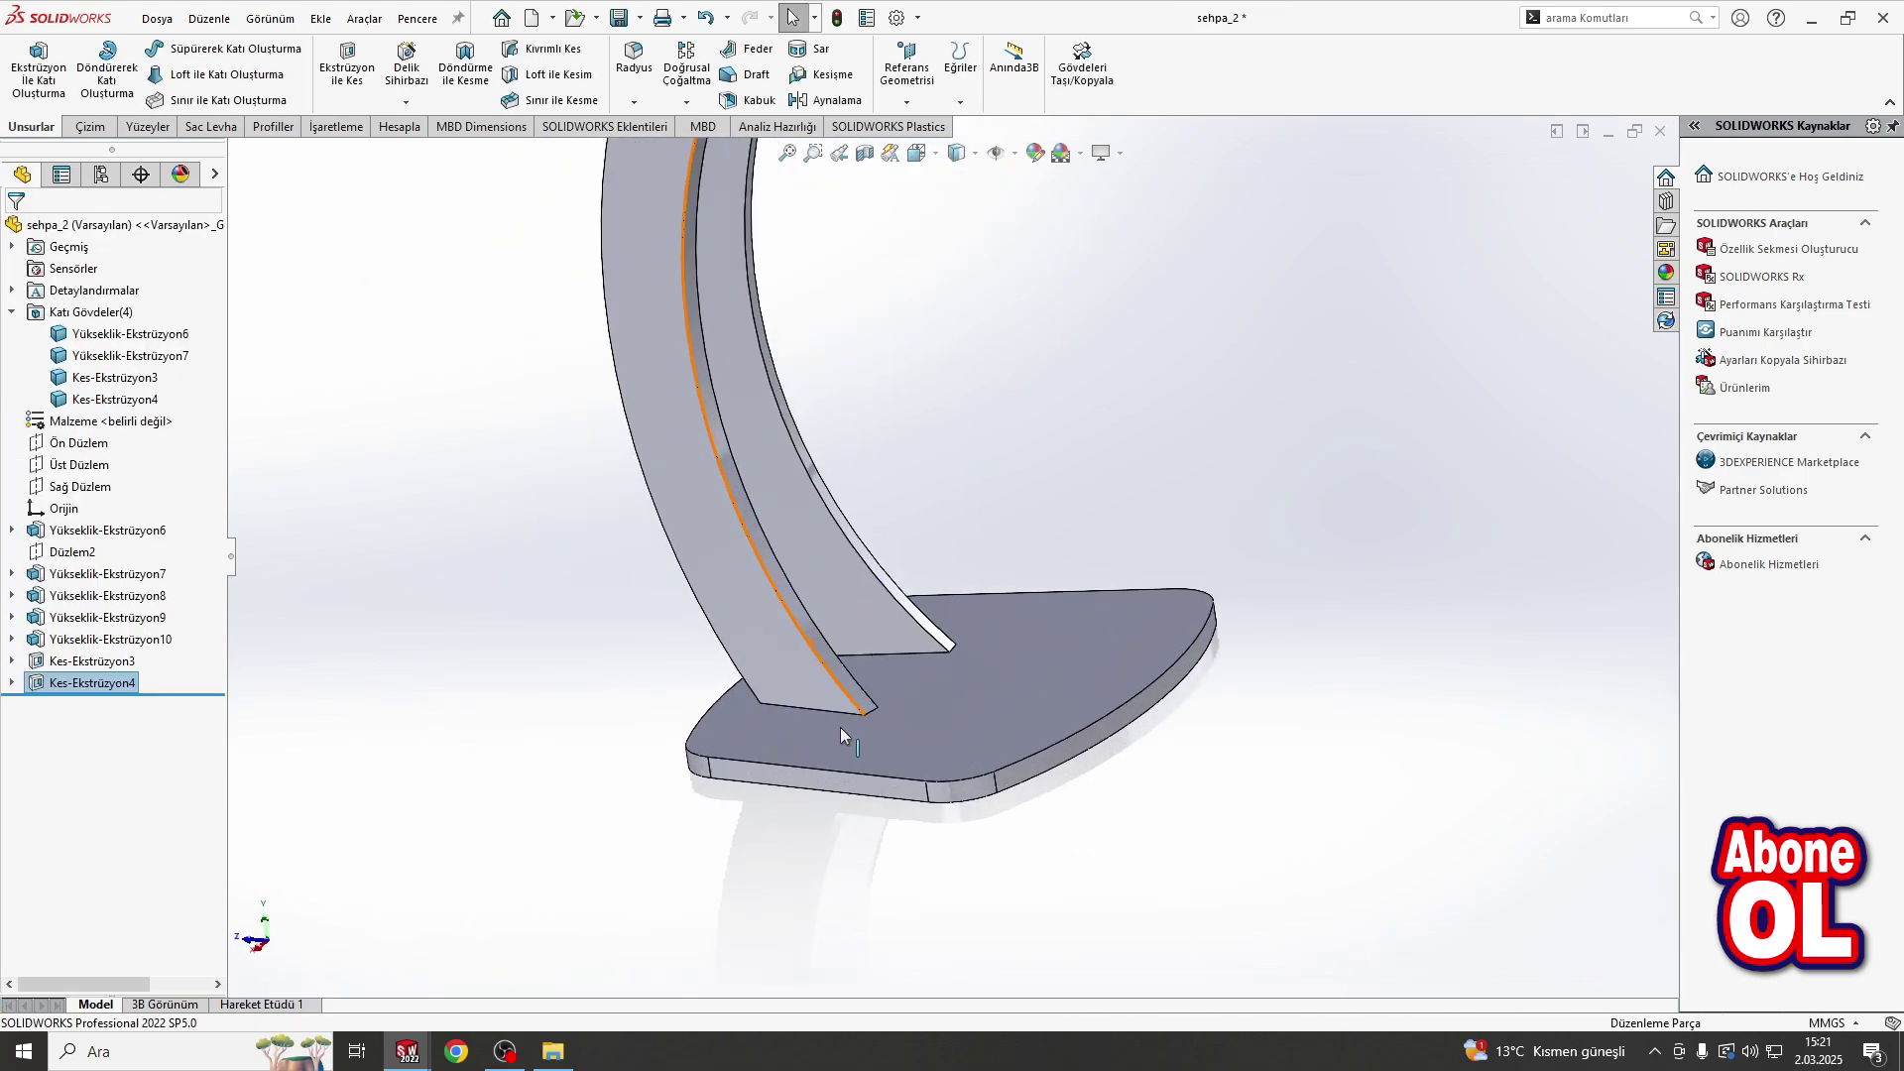
scroll(843, 774, "down", 2)
scroll(950, 629, "up", 5)
left_click(950, 628)
Step: Hide both slabs so only the curved legs remain visible
left_click(914, 259, "ctrl")
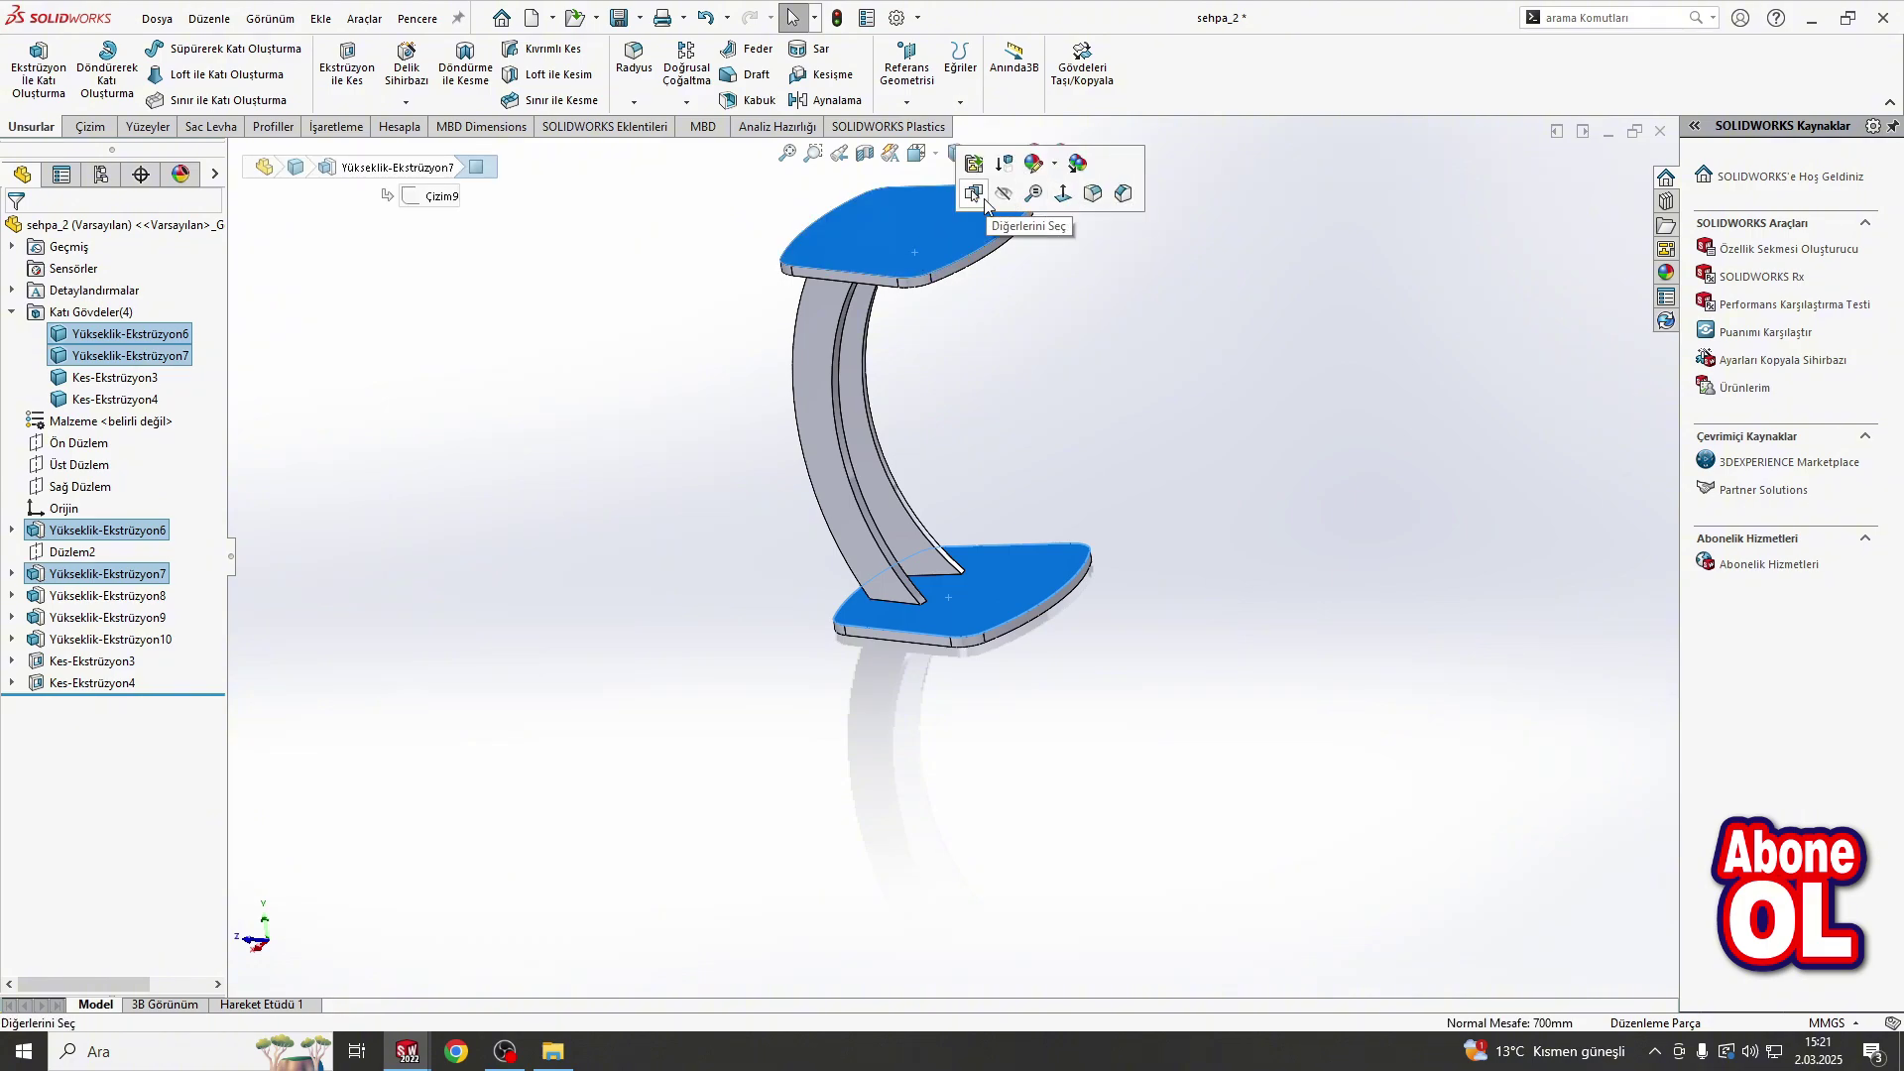
key("Tab")
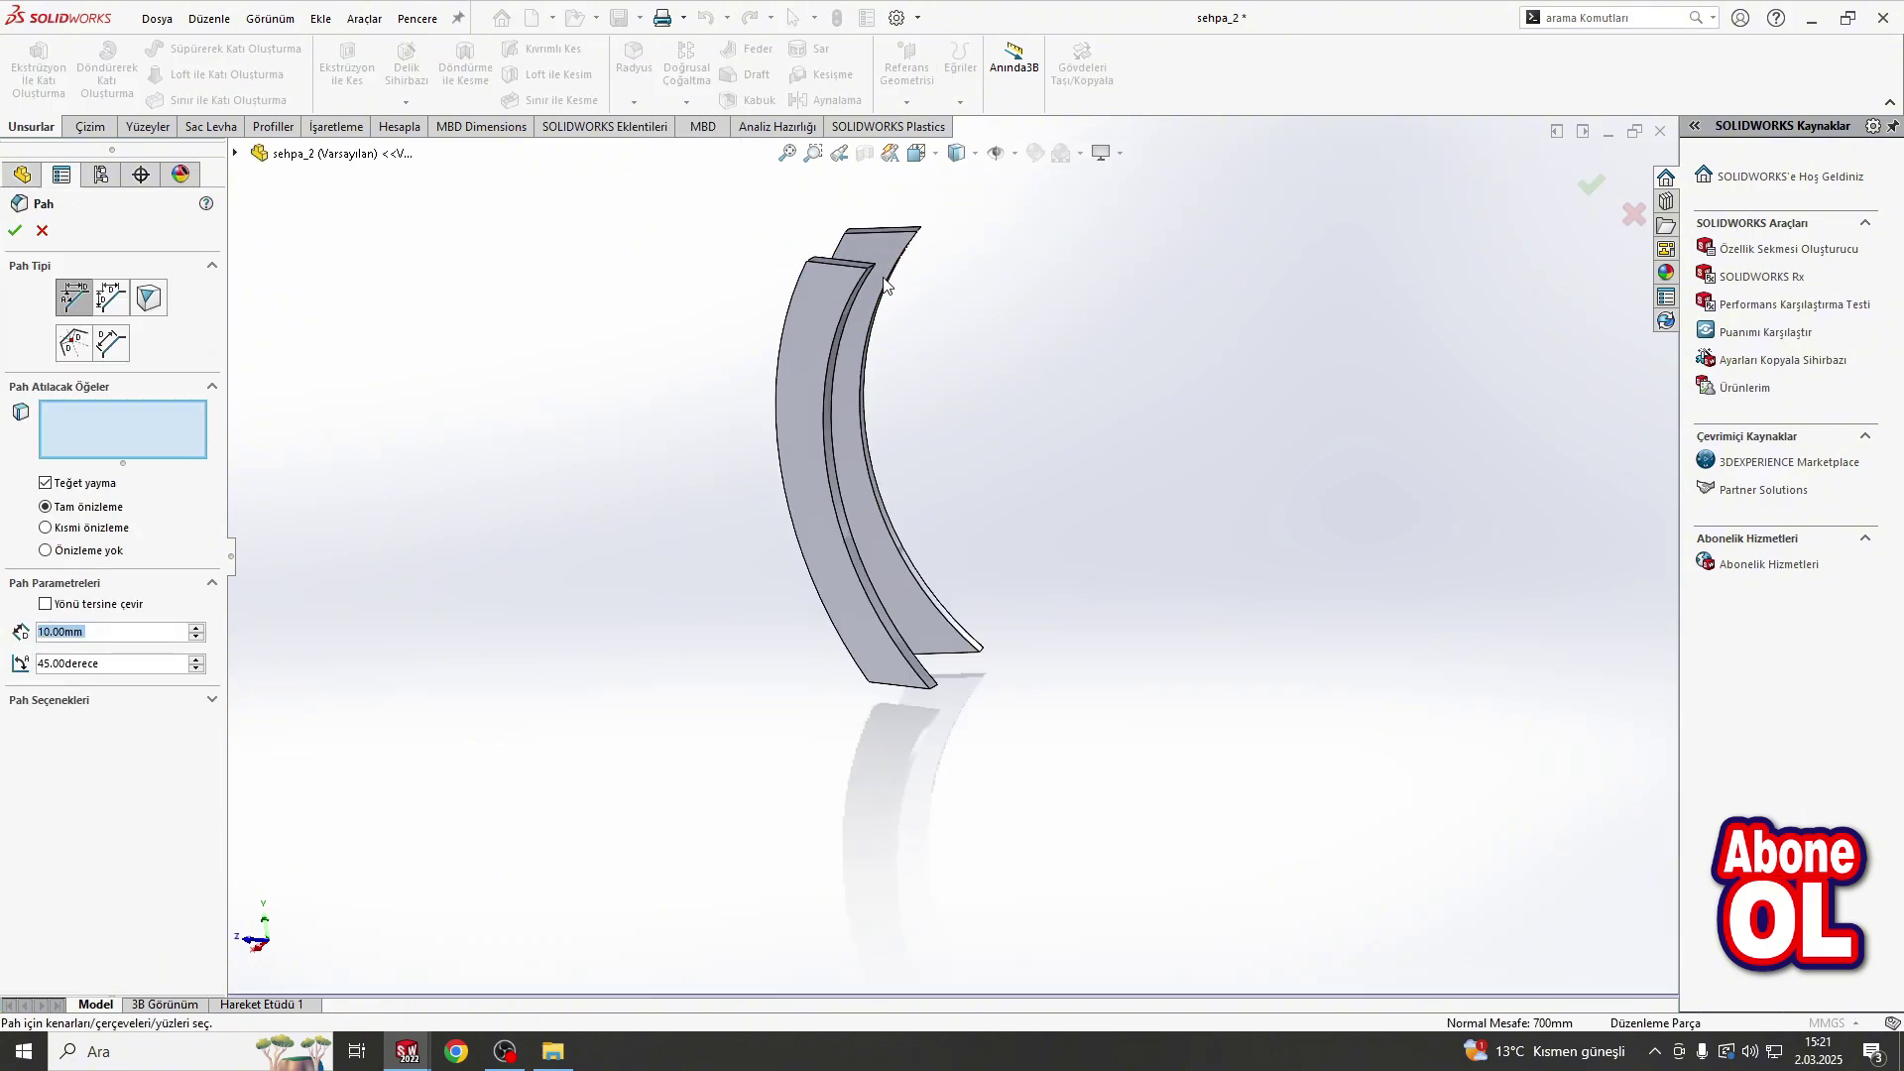
scroll(878, 238, "up", 3)
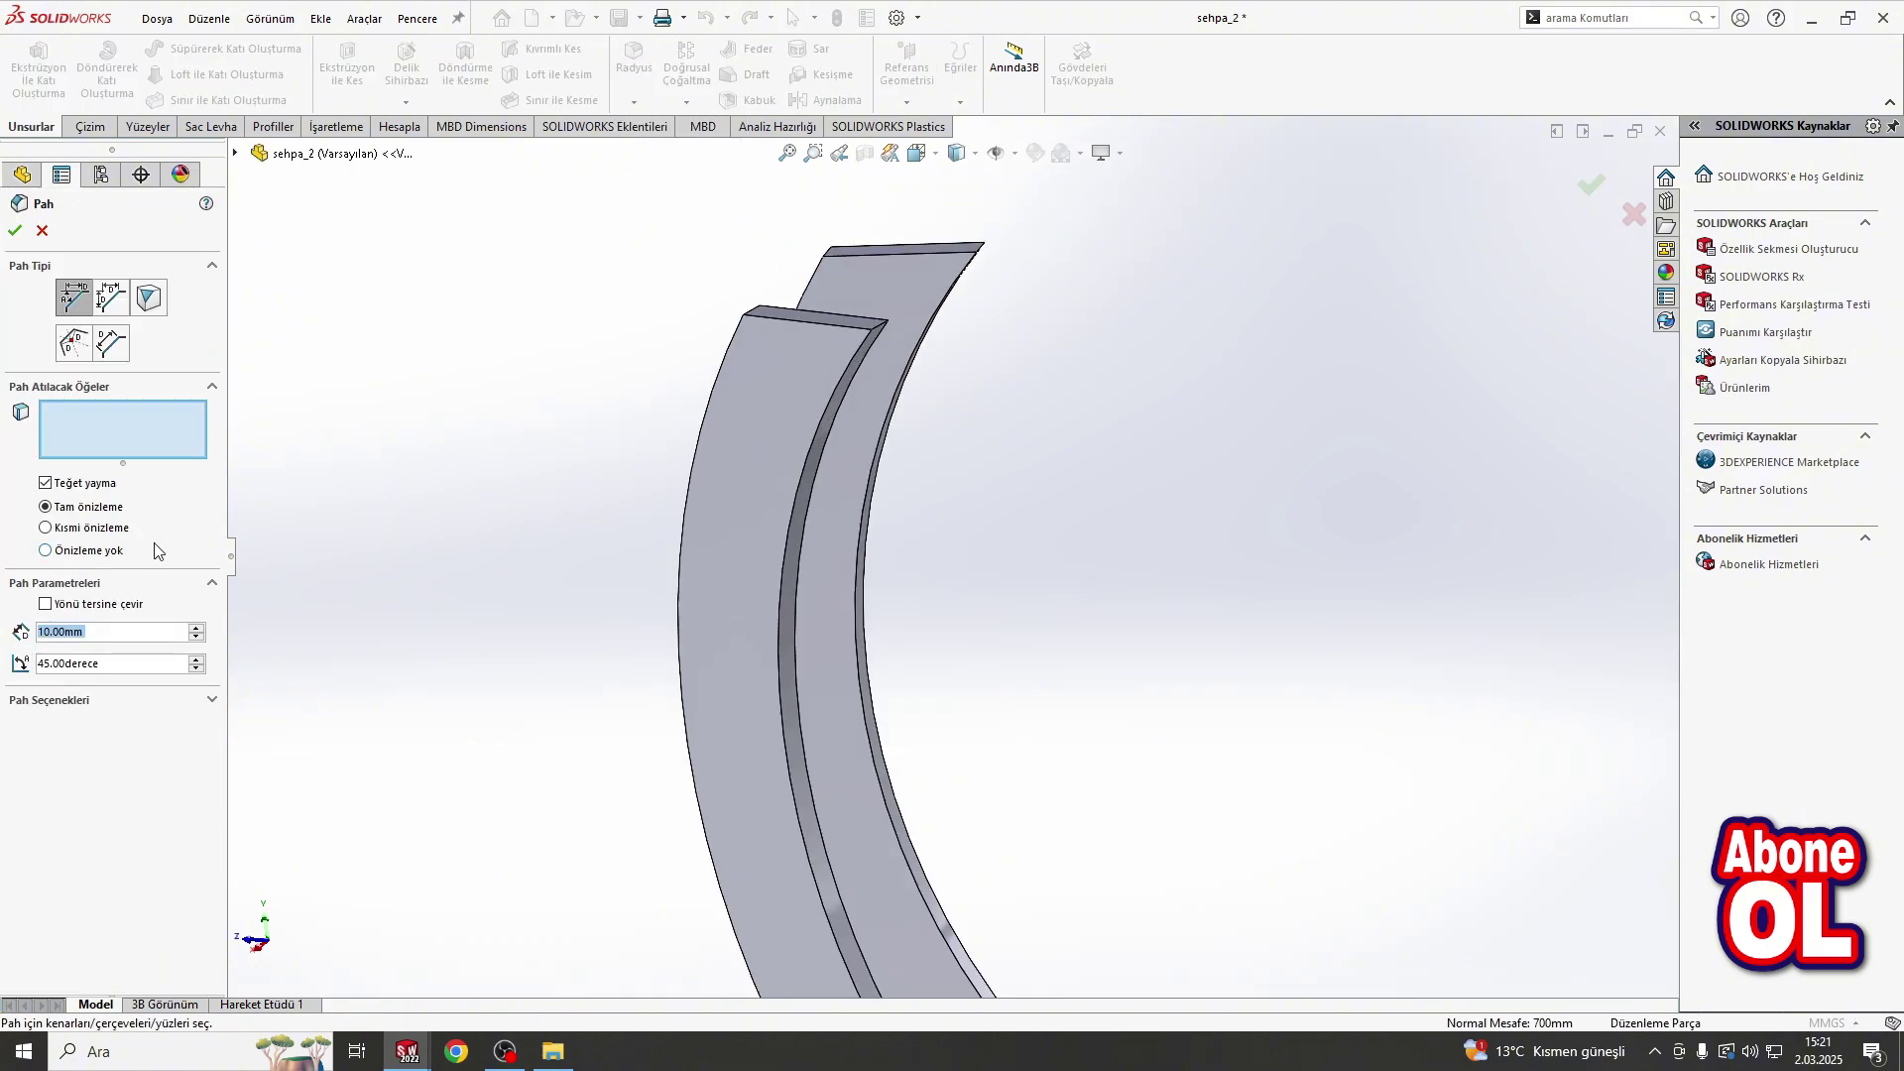
Step: Pick two leg-end edges for a chamfer, then clear the edge list
left_click(889, 316)
middle_click_drag(889, 316, 990, 395)
left_click(720, 298)
middle_click_drag(720, 297, 734, 628)
scroll(734, 628, "up", 4)
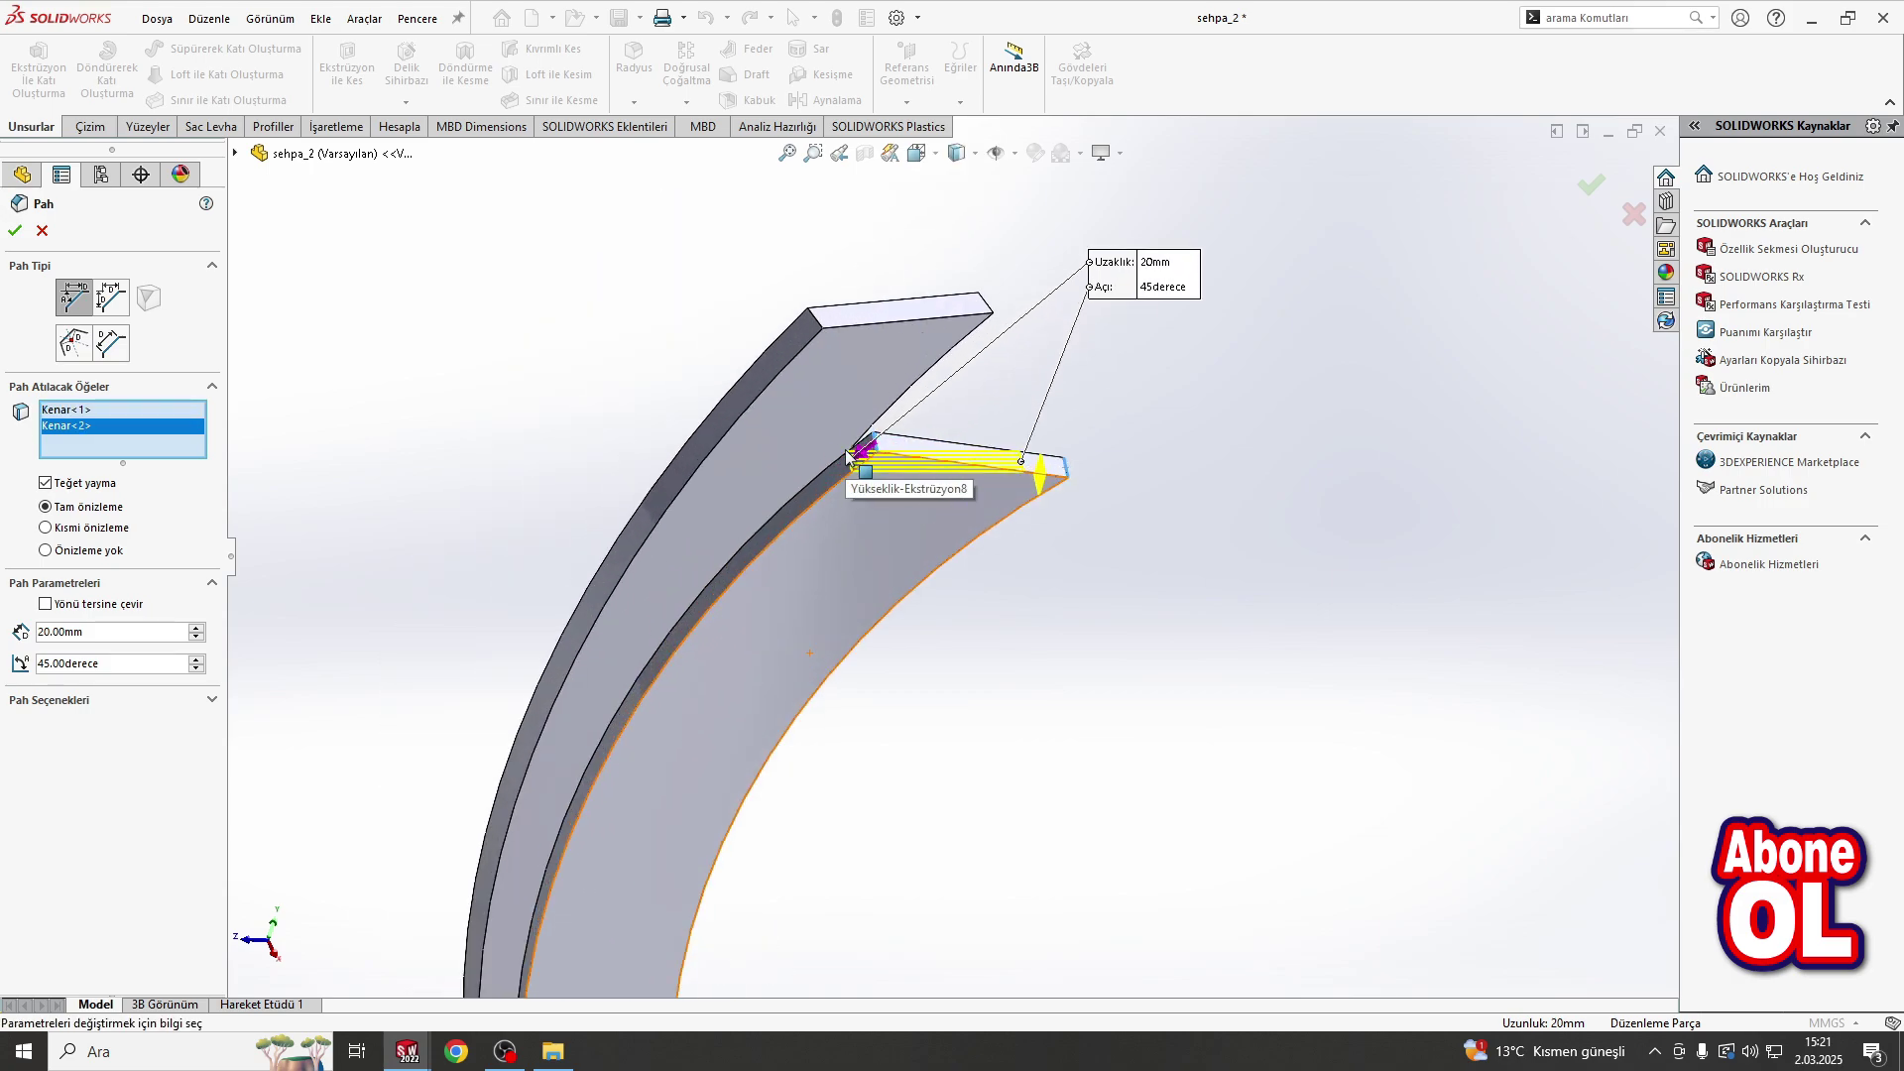
right_click(170, 423)
left_click(223, 434)
Step: Chamfer four leg-end edges with a symmetric equal-distance 10 mm chamfer
left_click(123, 305)
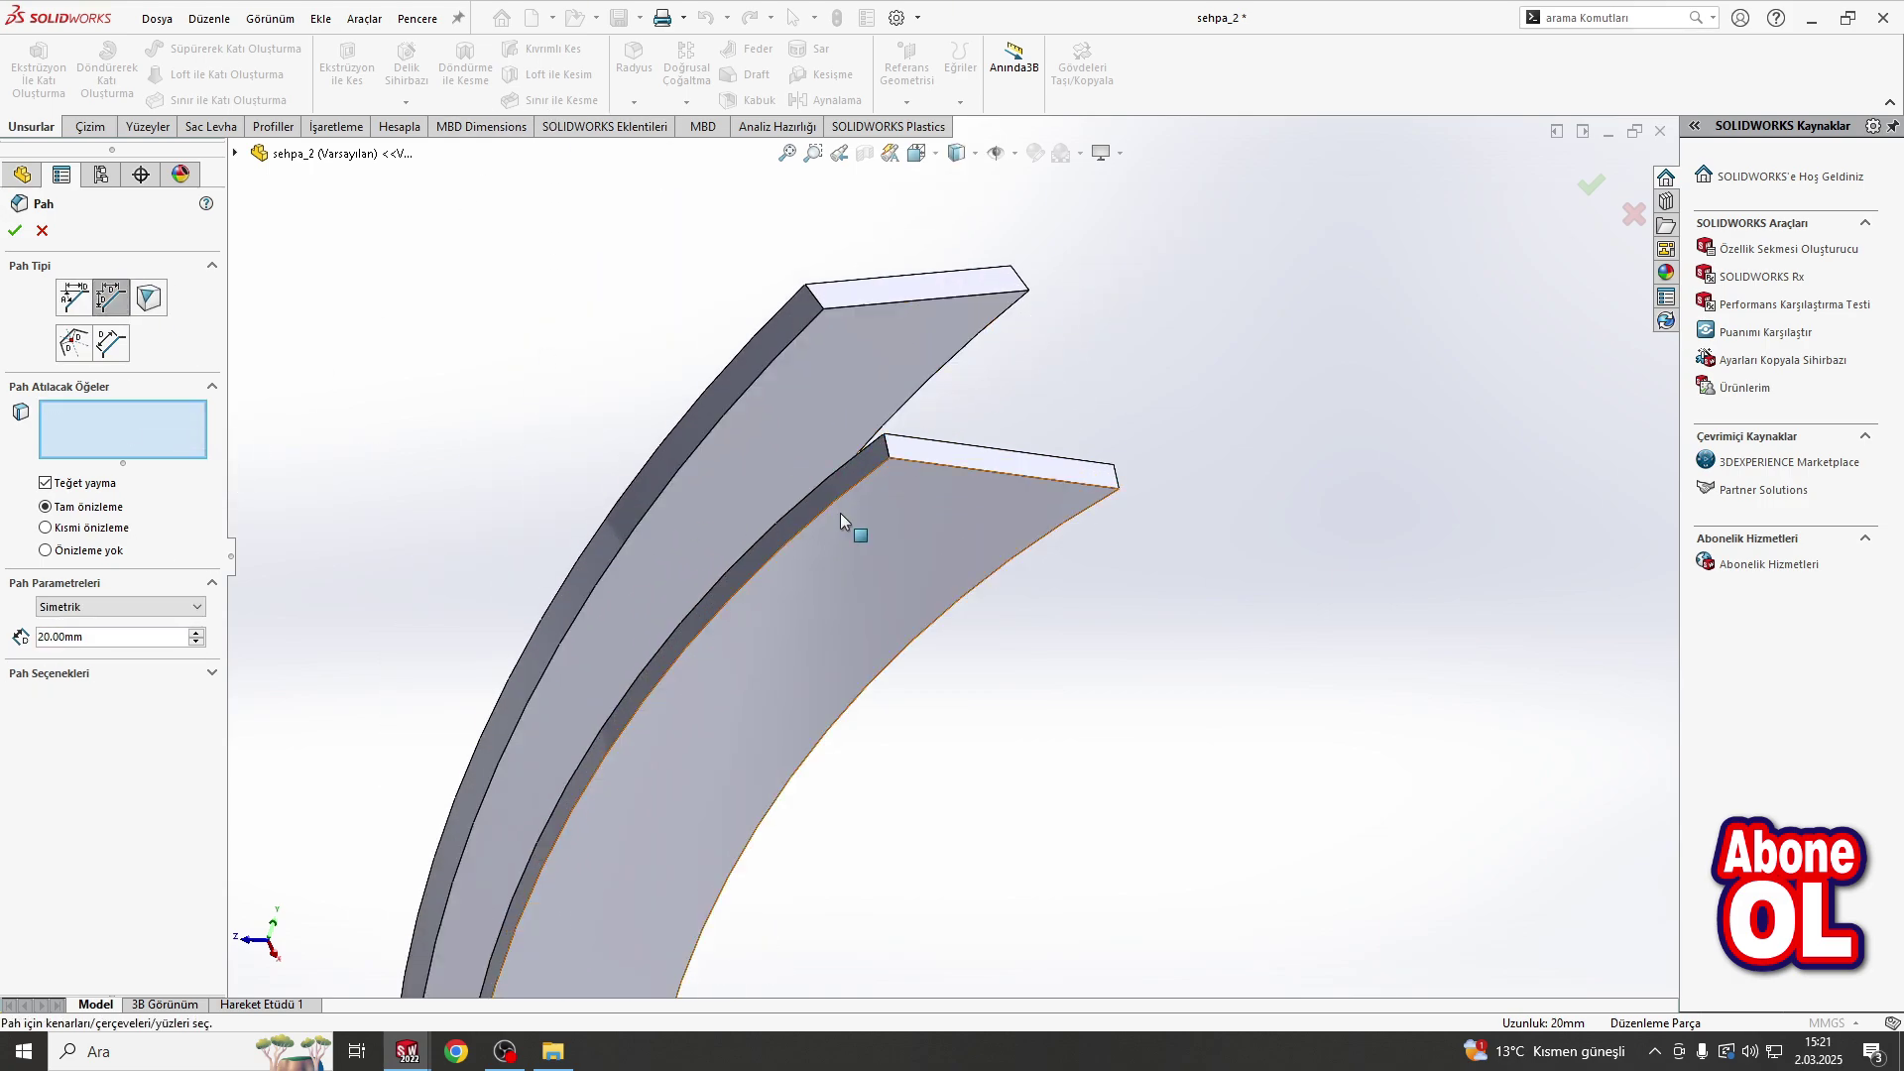
left_click(886, 445)
left_click(1119, 482)
scroll(992, 585, "down", 3)
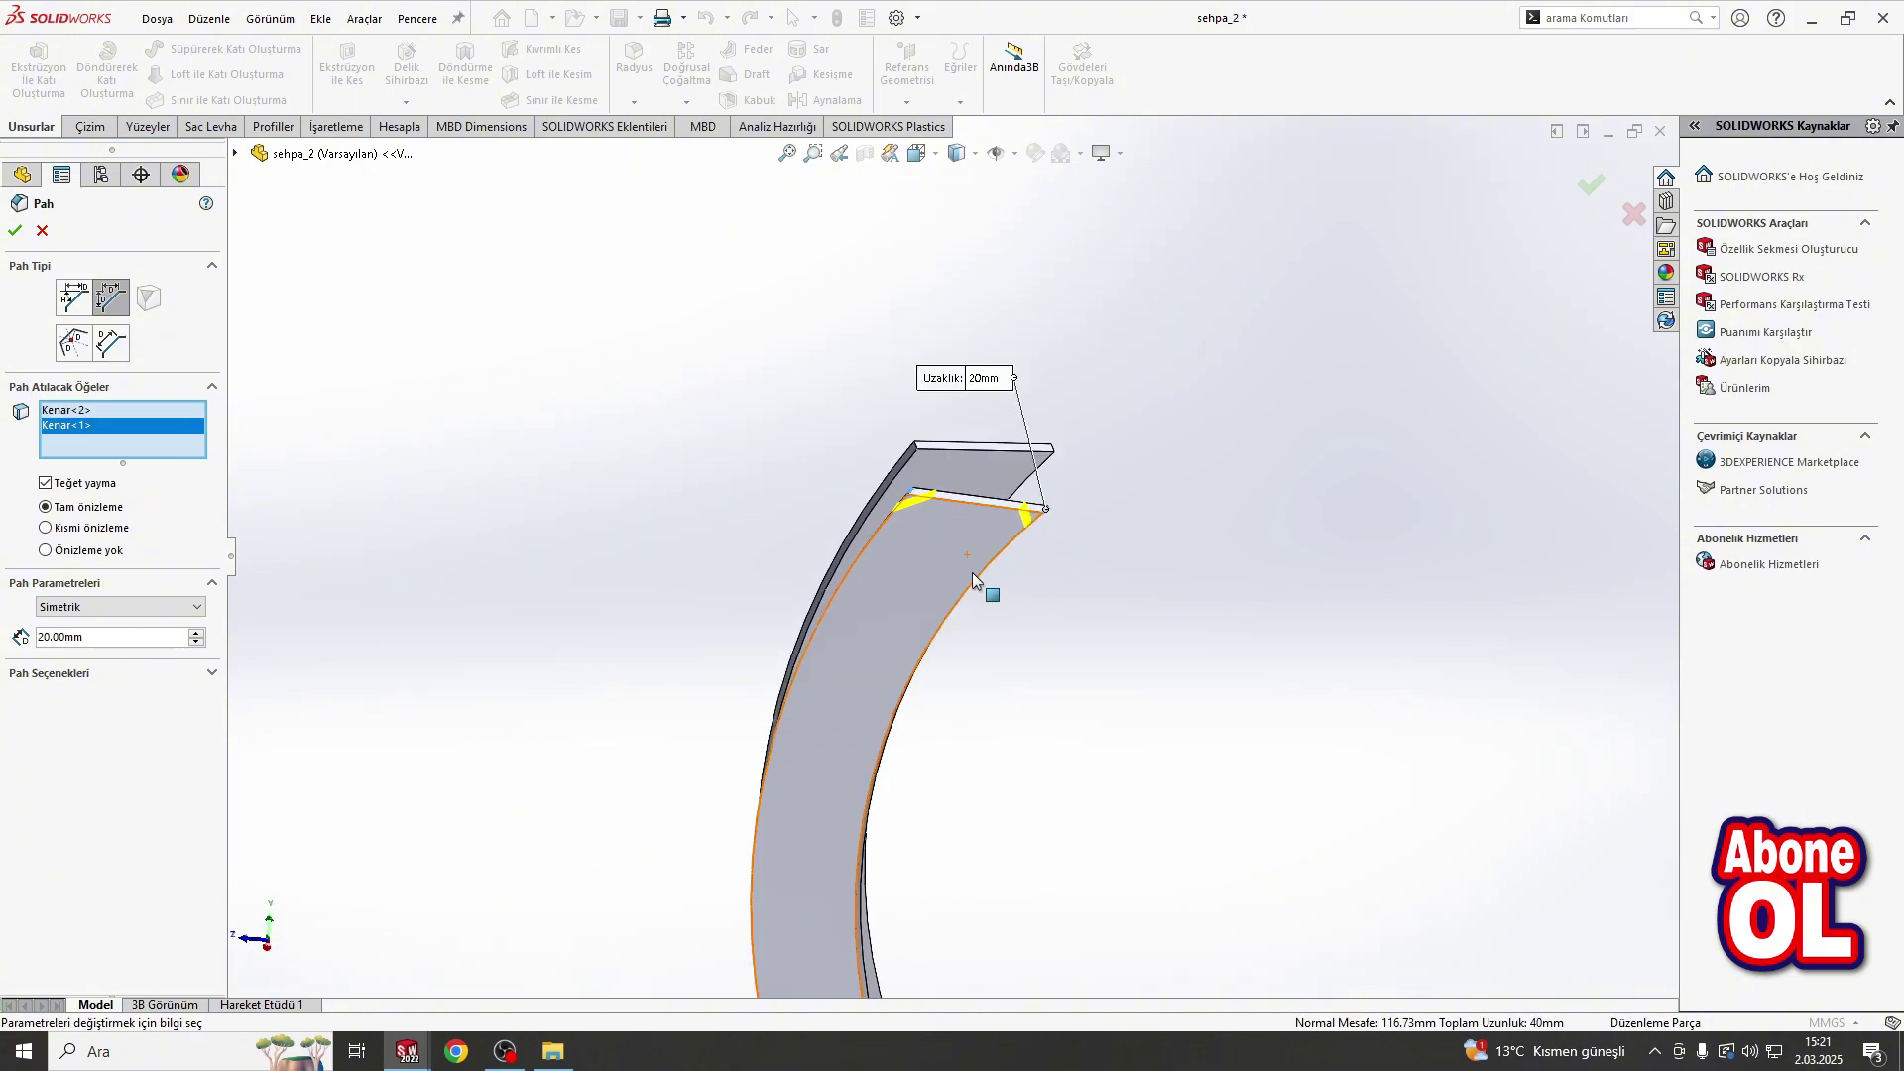
middle_click_drag(987, 595, 956, 557)
scroll(956, 557, "up", 5)
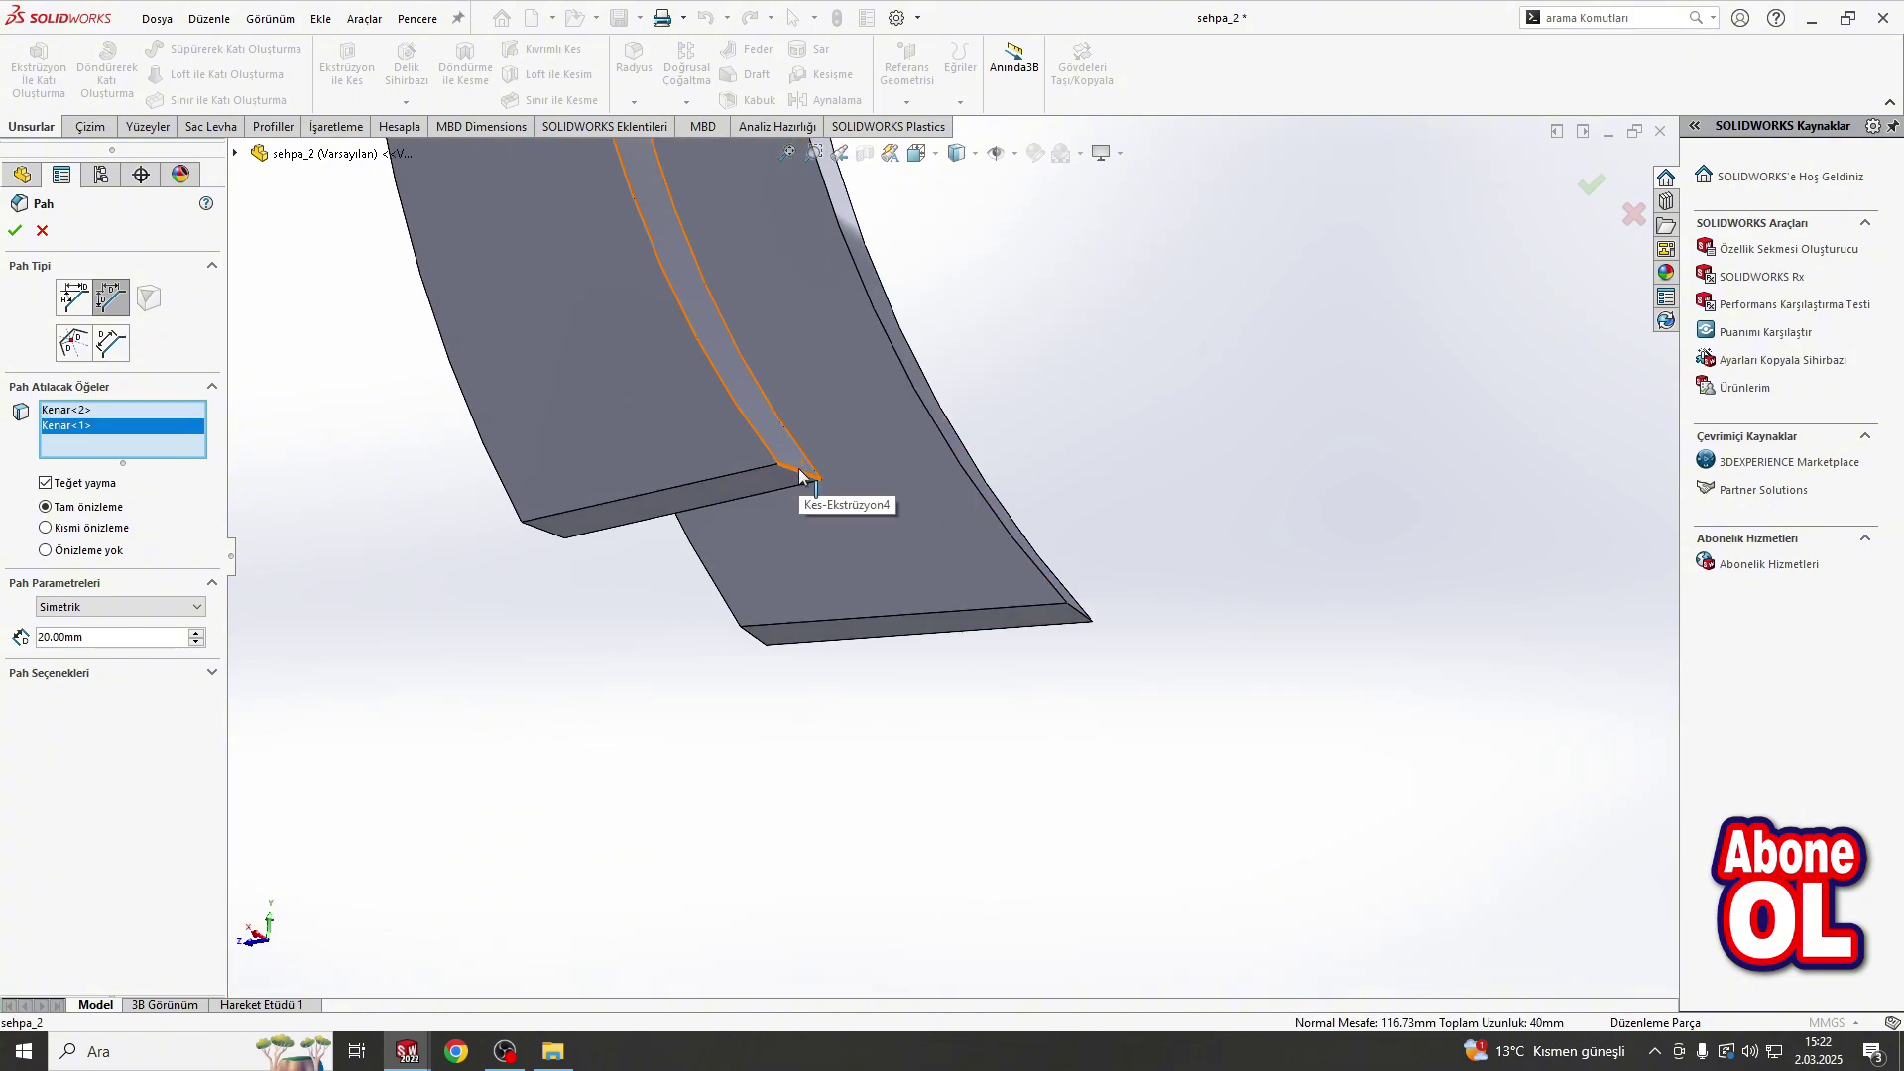
left_click(801, 477)
middle_click_drag(802, 477, 865, 399)
left_click(488, 544)
middle_click_drag(492, 561, 4, 530)
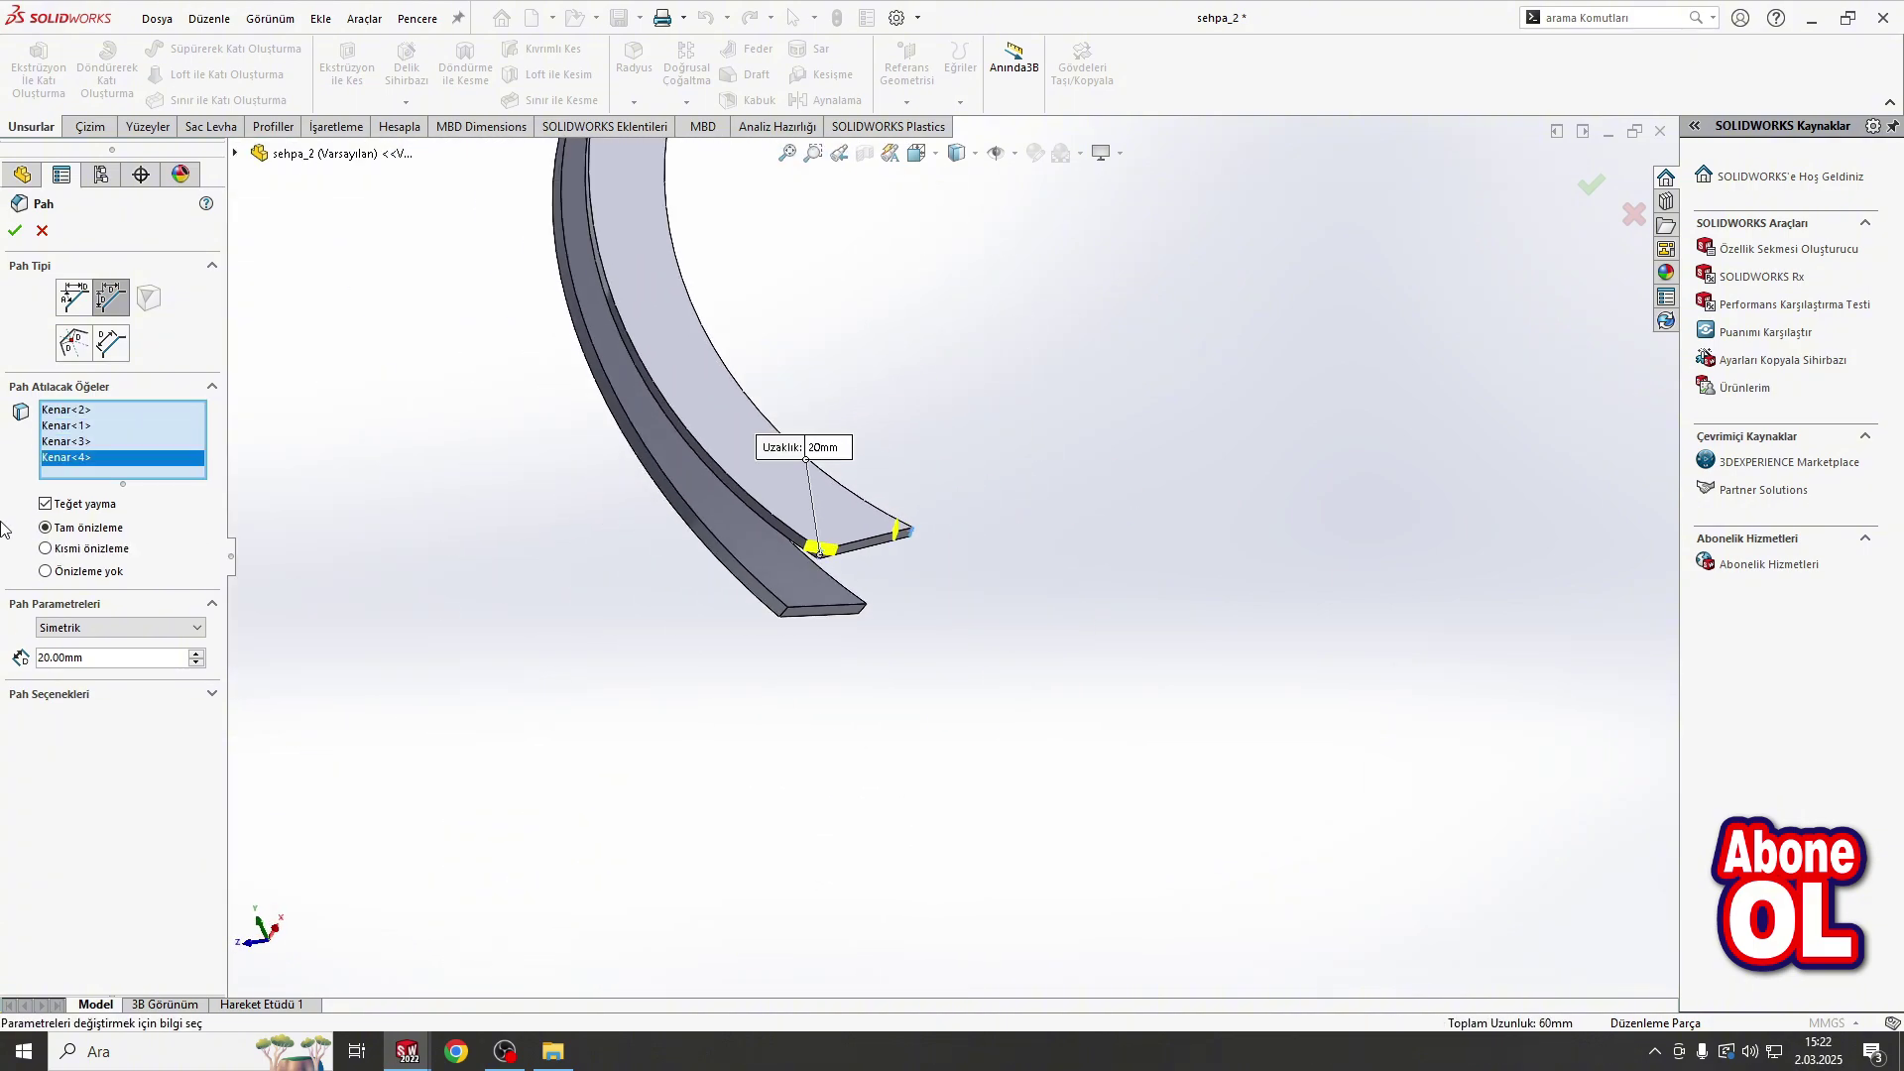
key("BackSpace")
key("BackSpace")
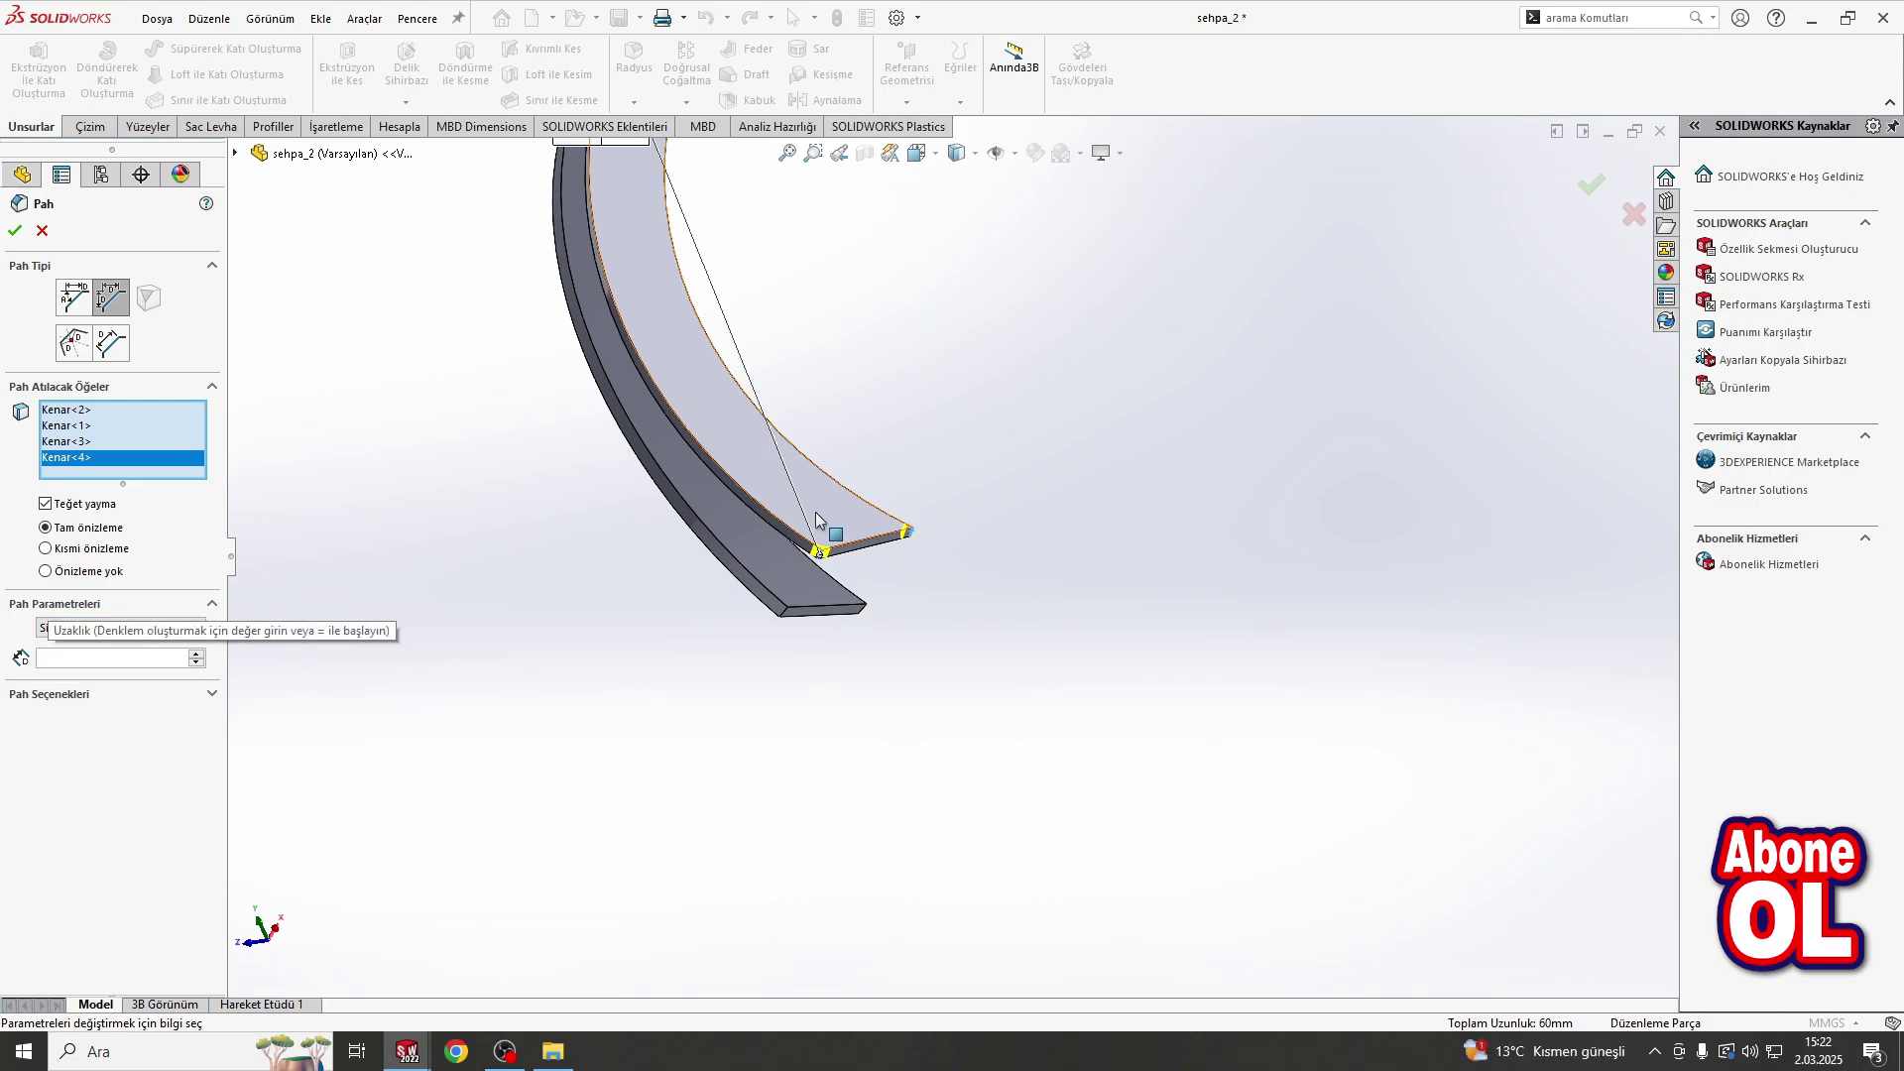
middle_click_drag(867, 589, 794, 556)
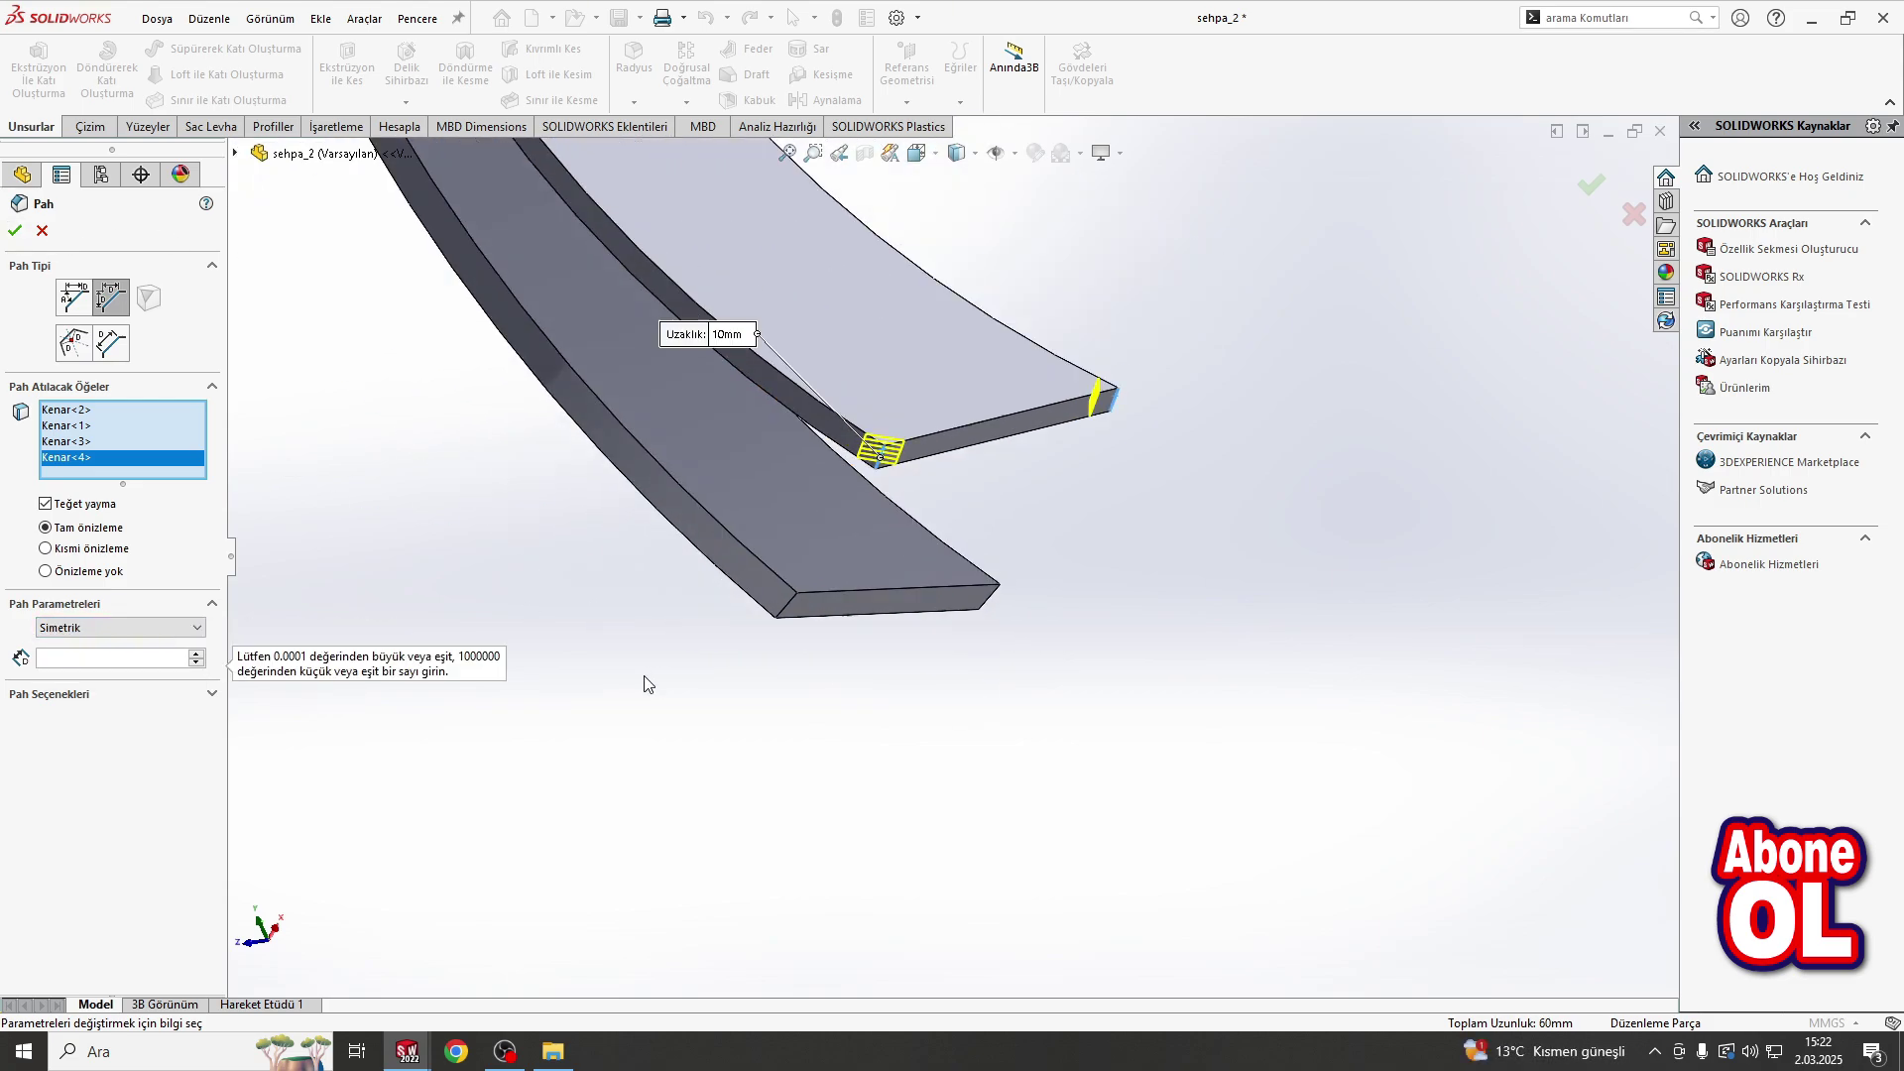
key("Return")
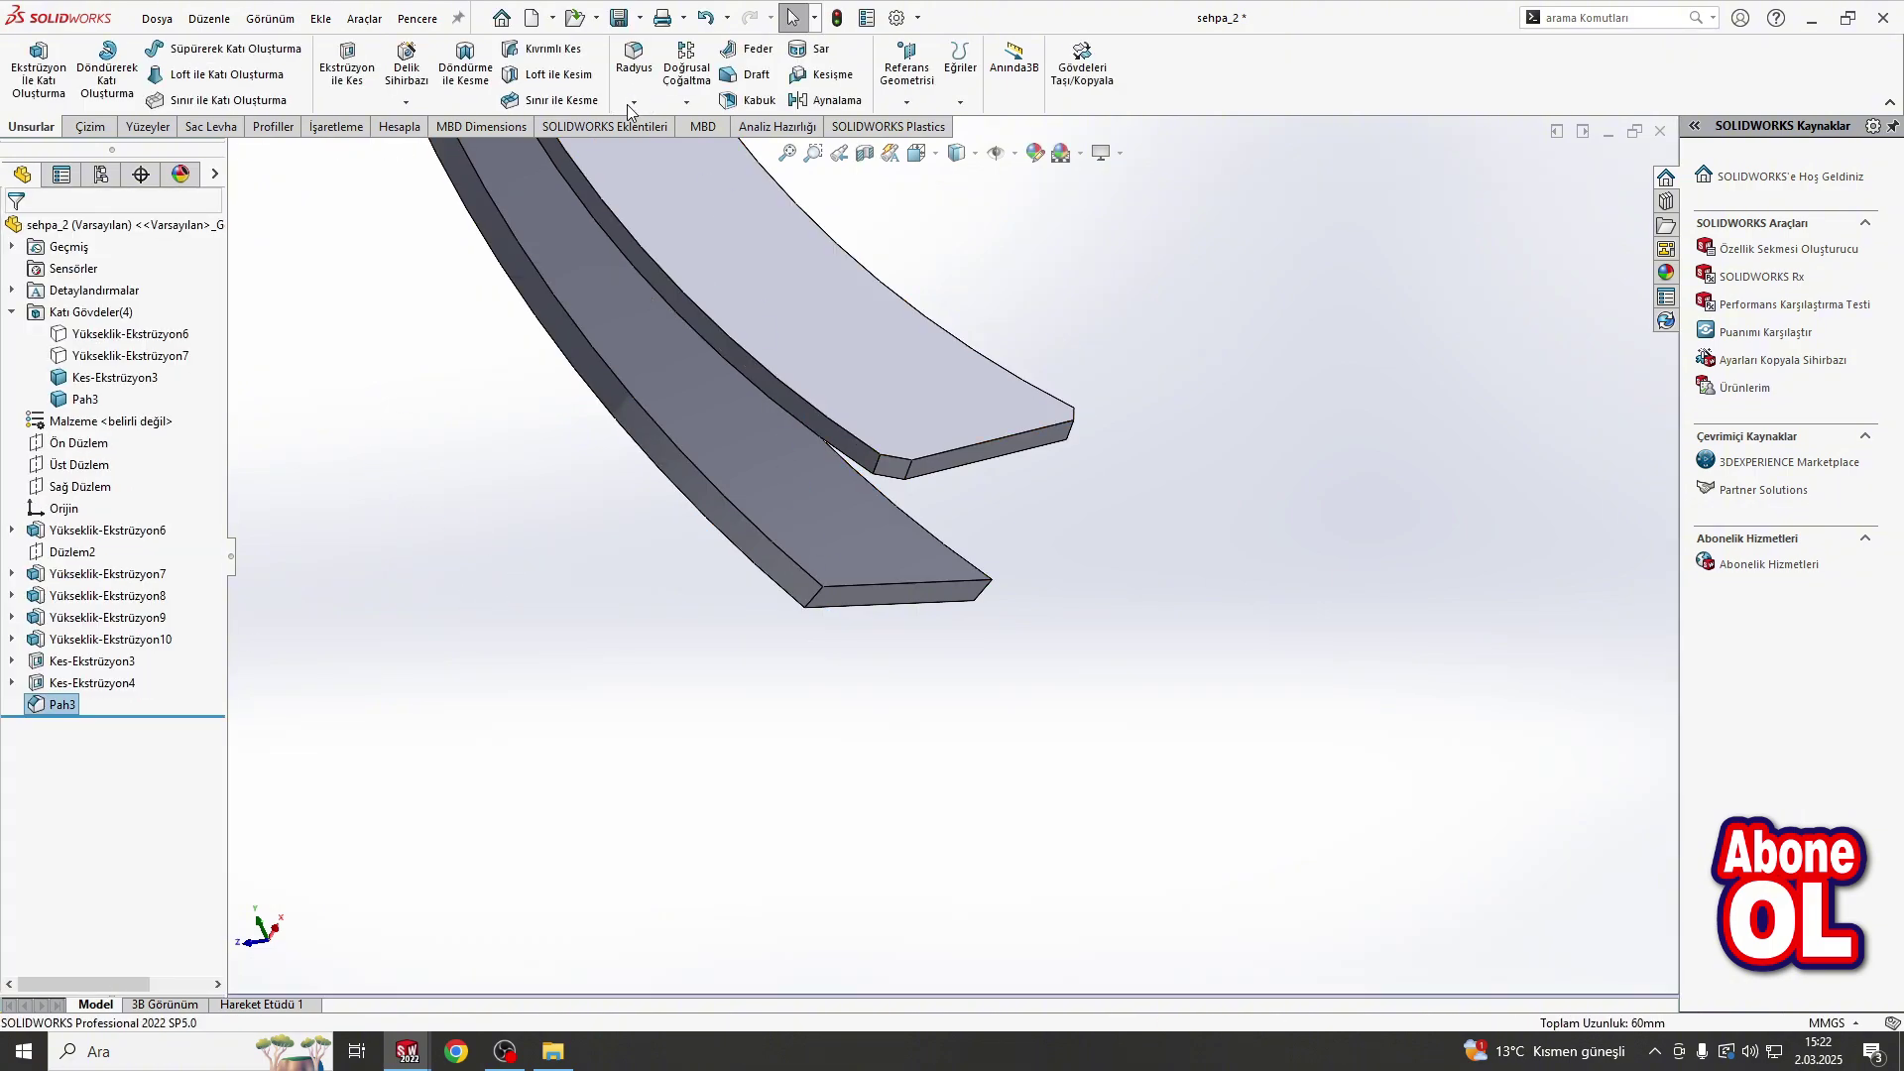
Step: Chamfer the four remaining leg-band end edges with an equal-distance 10 mm chamfer
key("Return")
left_click(816, 599)
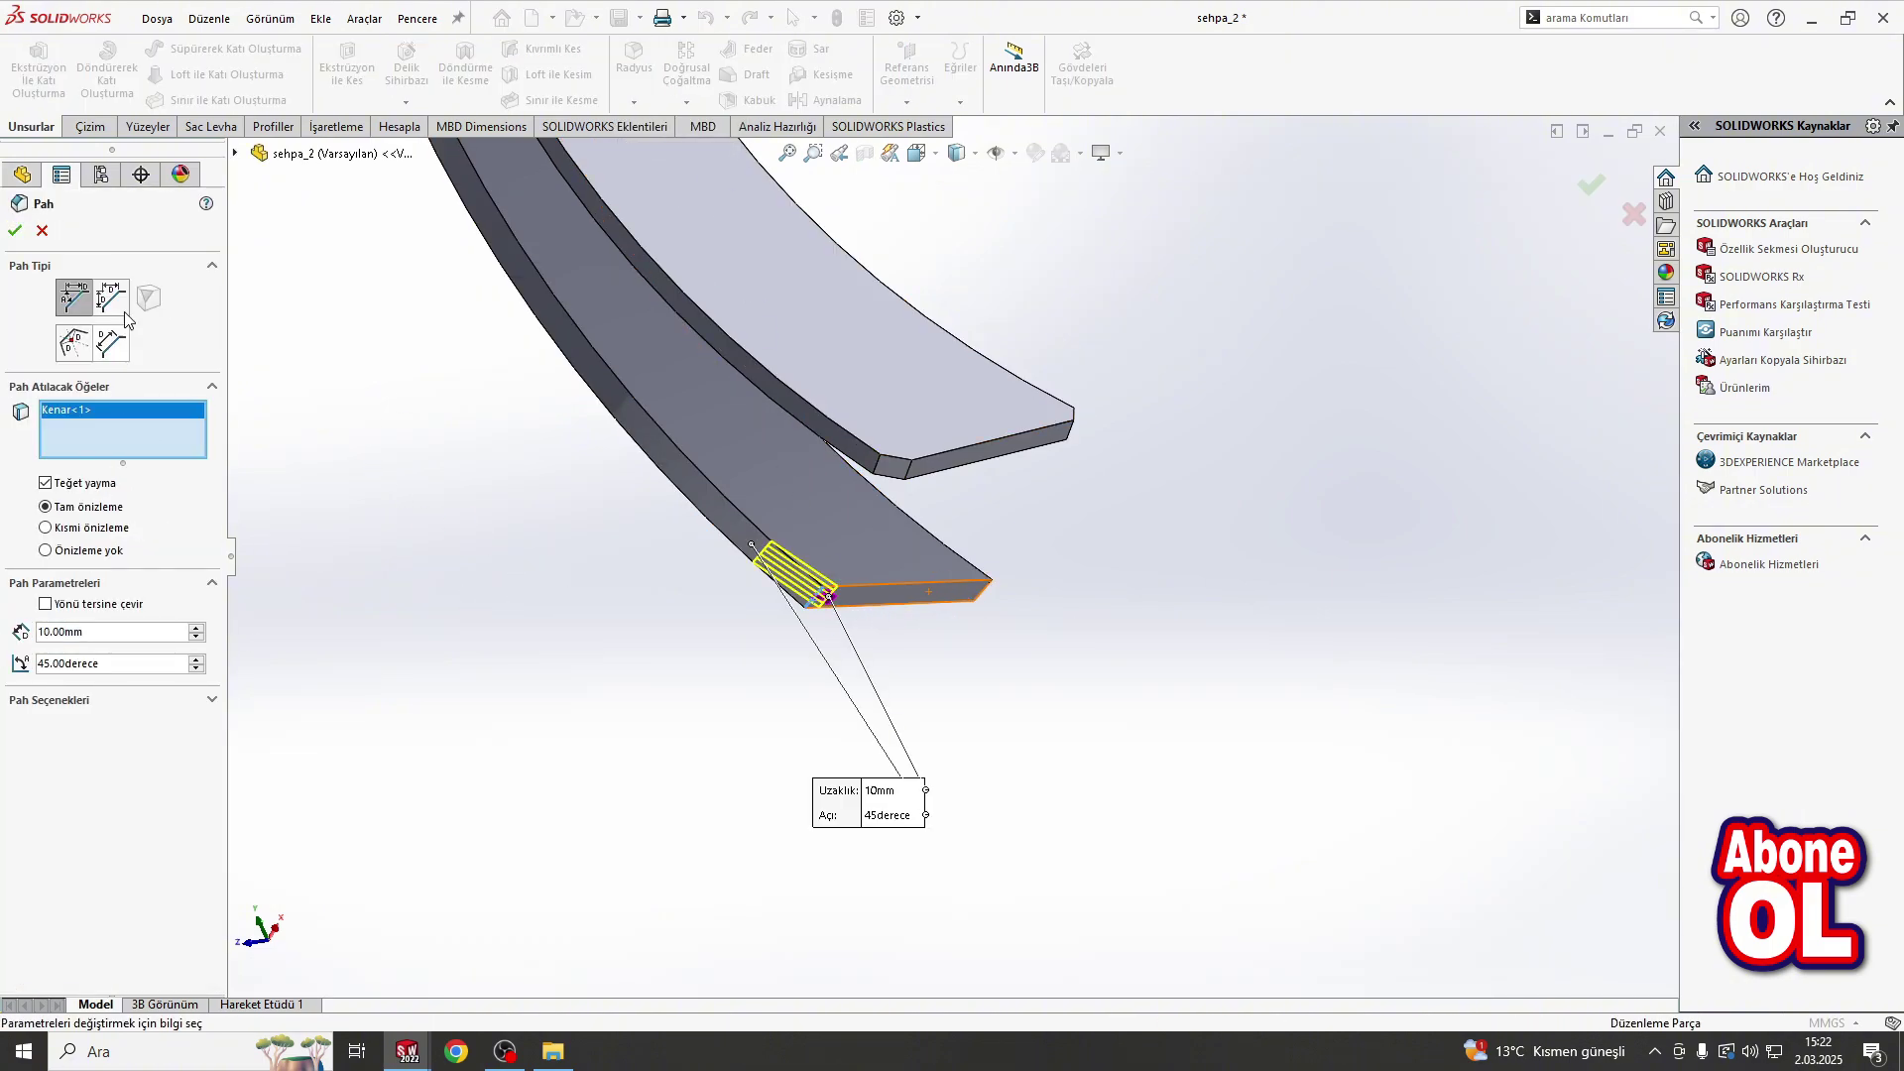
left_click(123, 309)
left_click(989, 596)
middle_click_drag(989, 596, 898, 327)
scroll(814, 414, "down", 5)
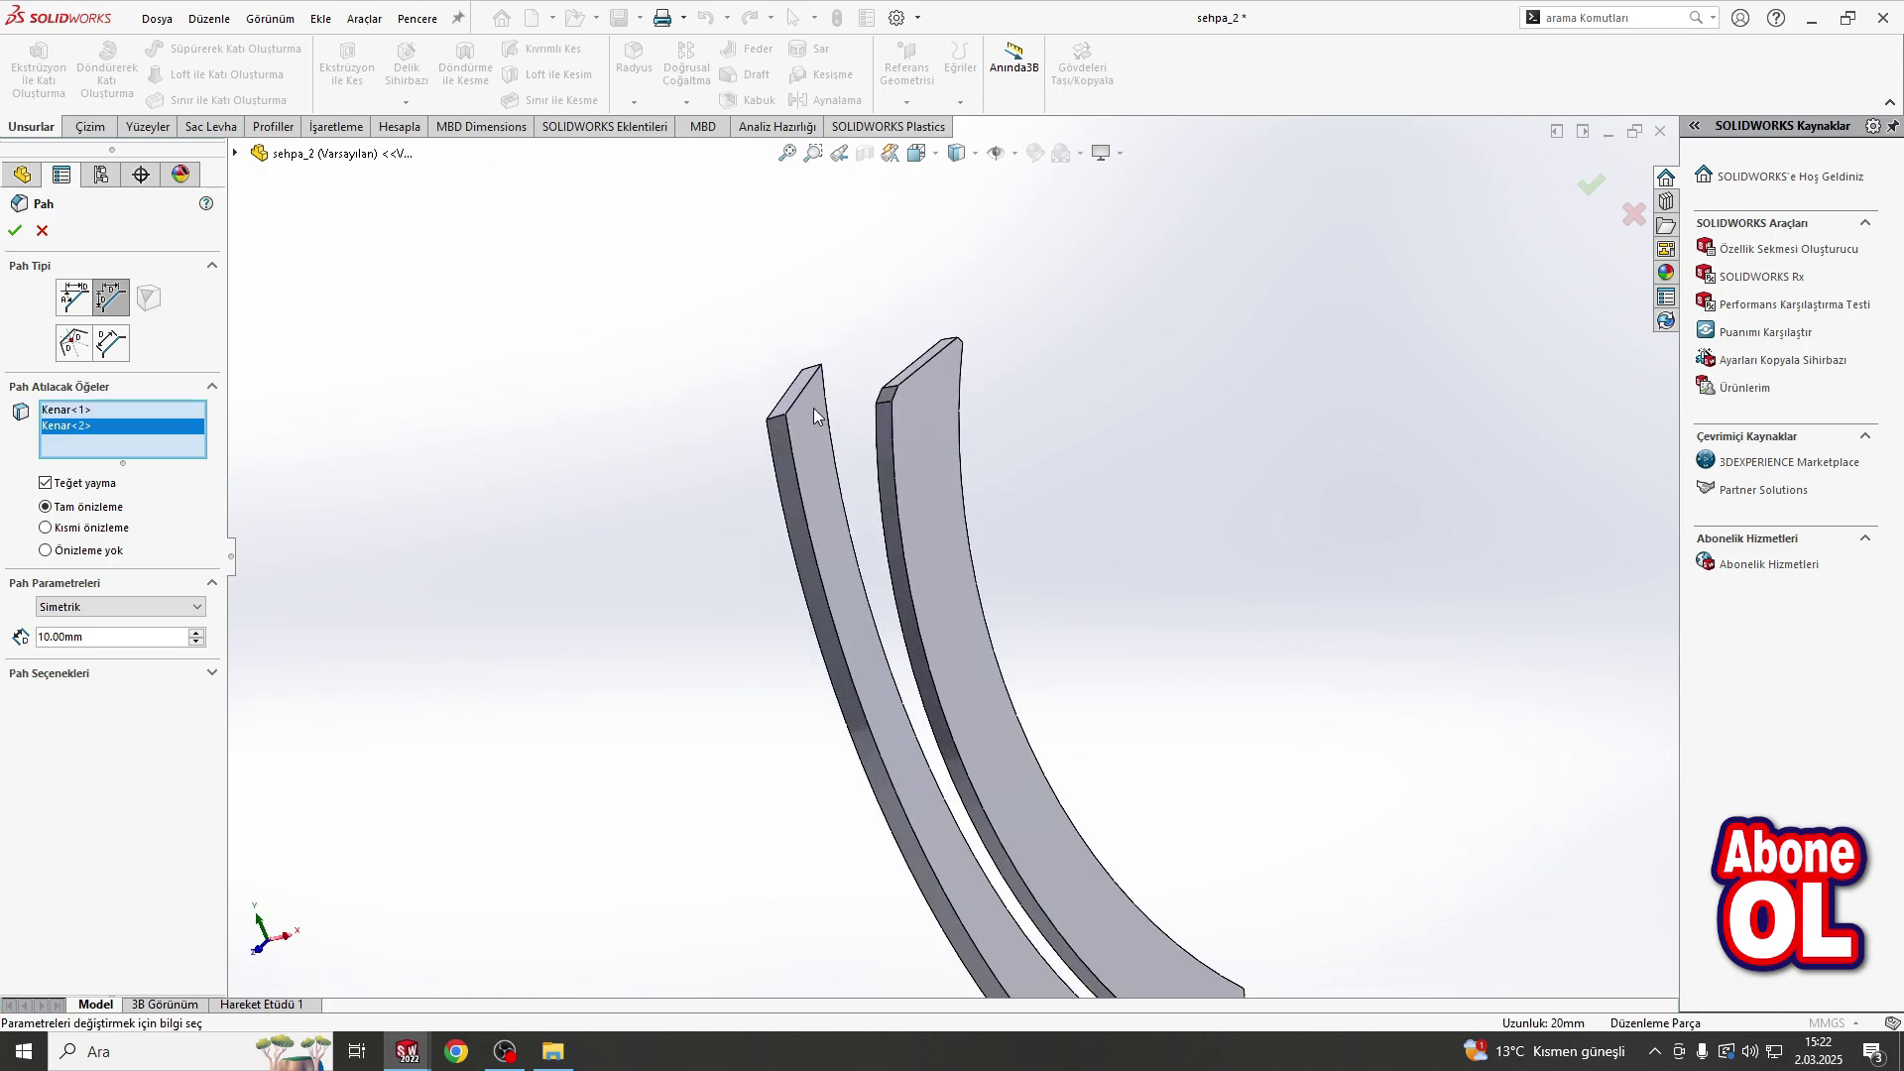
scroll(773, 437, "down", 3)
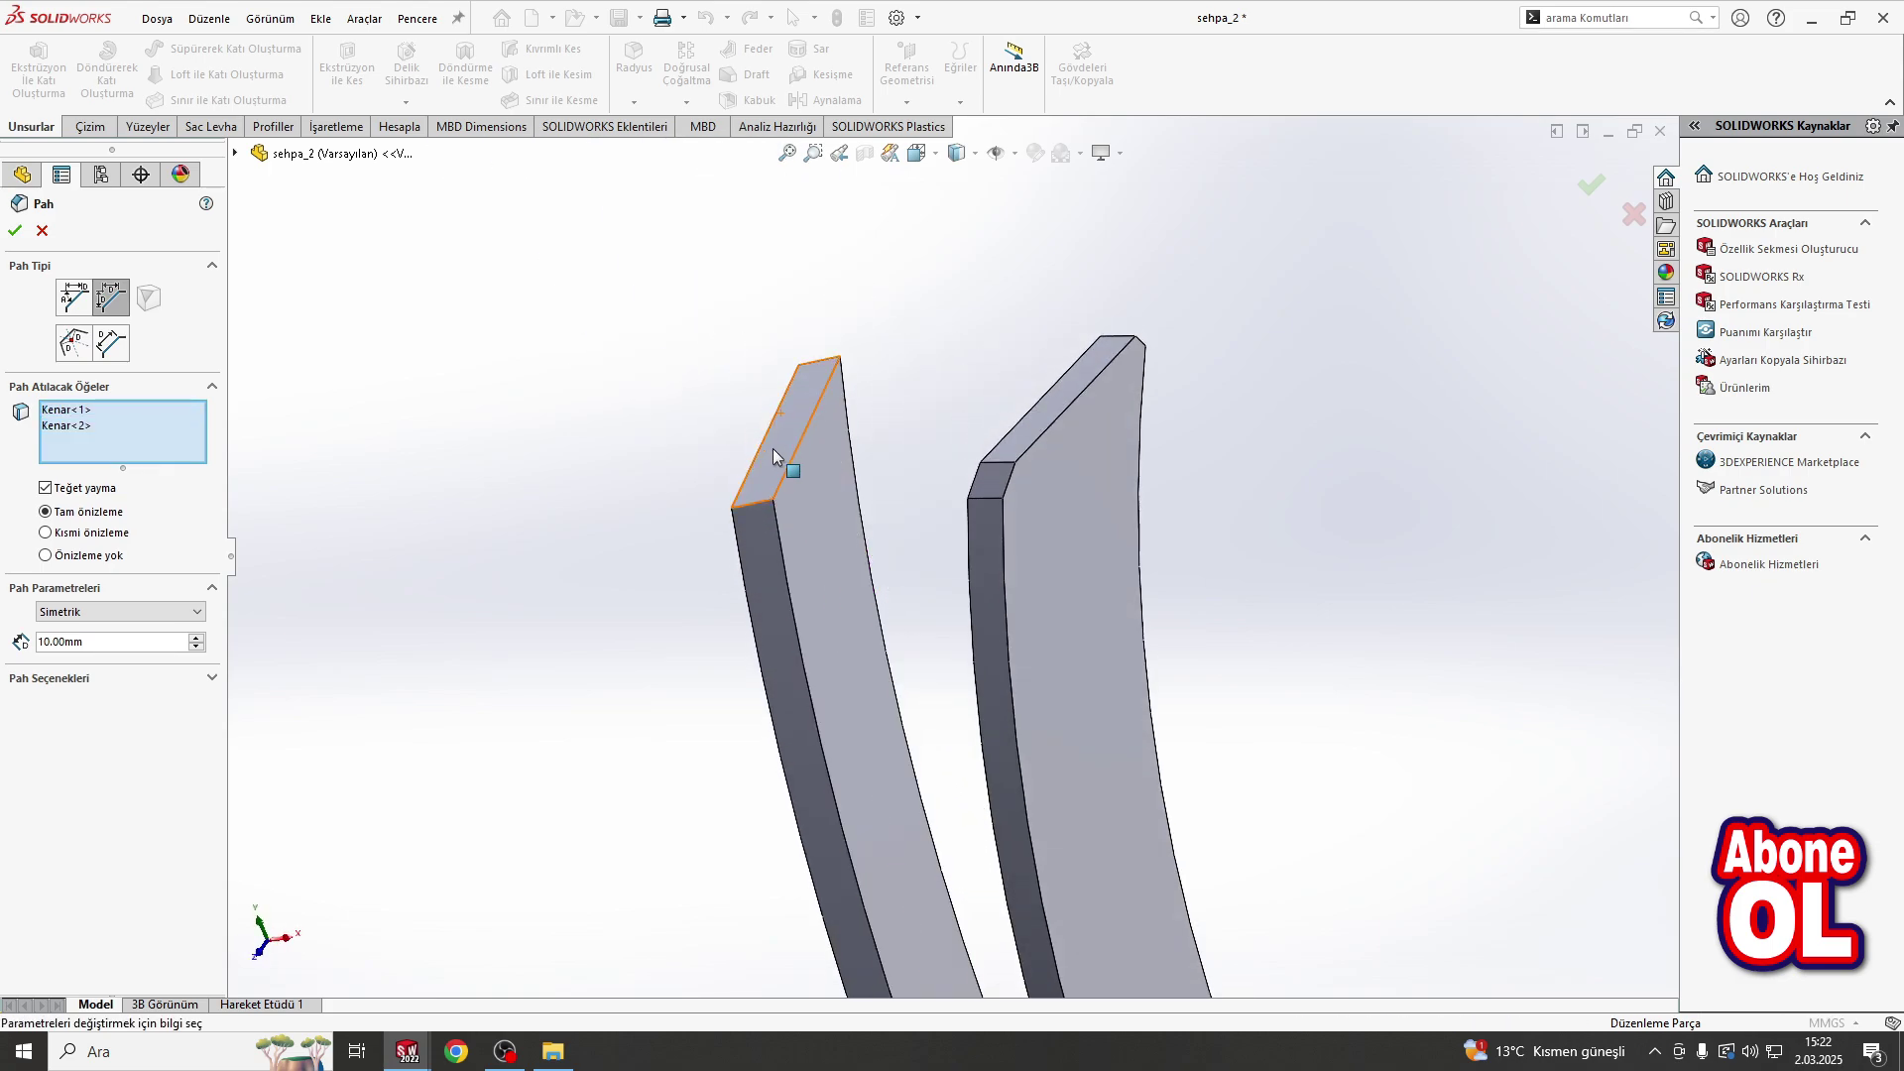
left_click(759, 512)
left_click(829, 367)
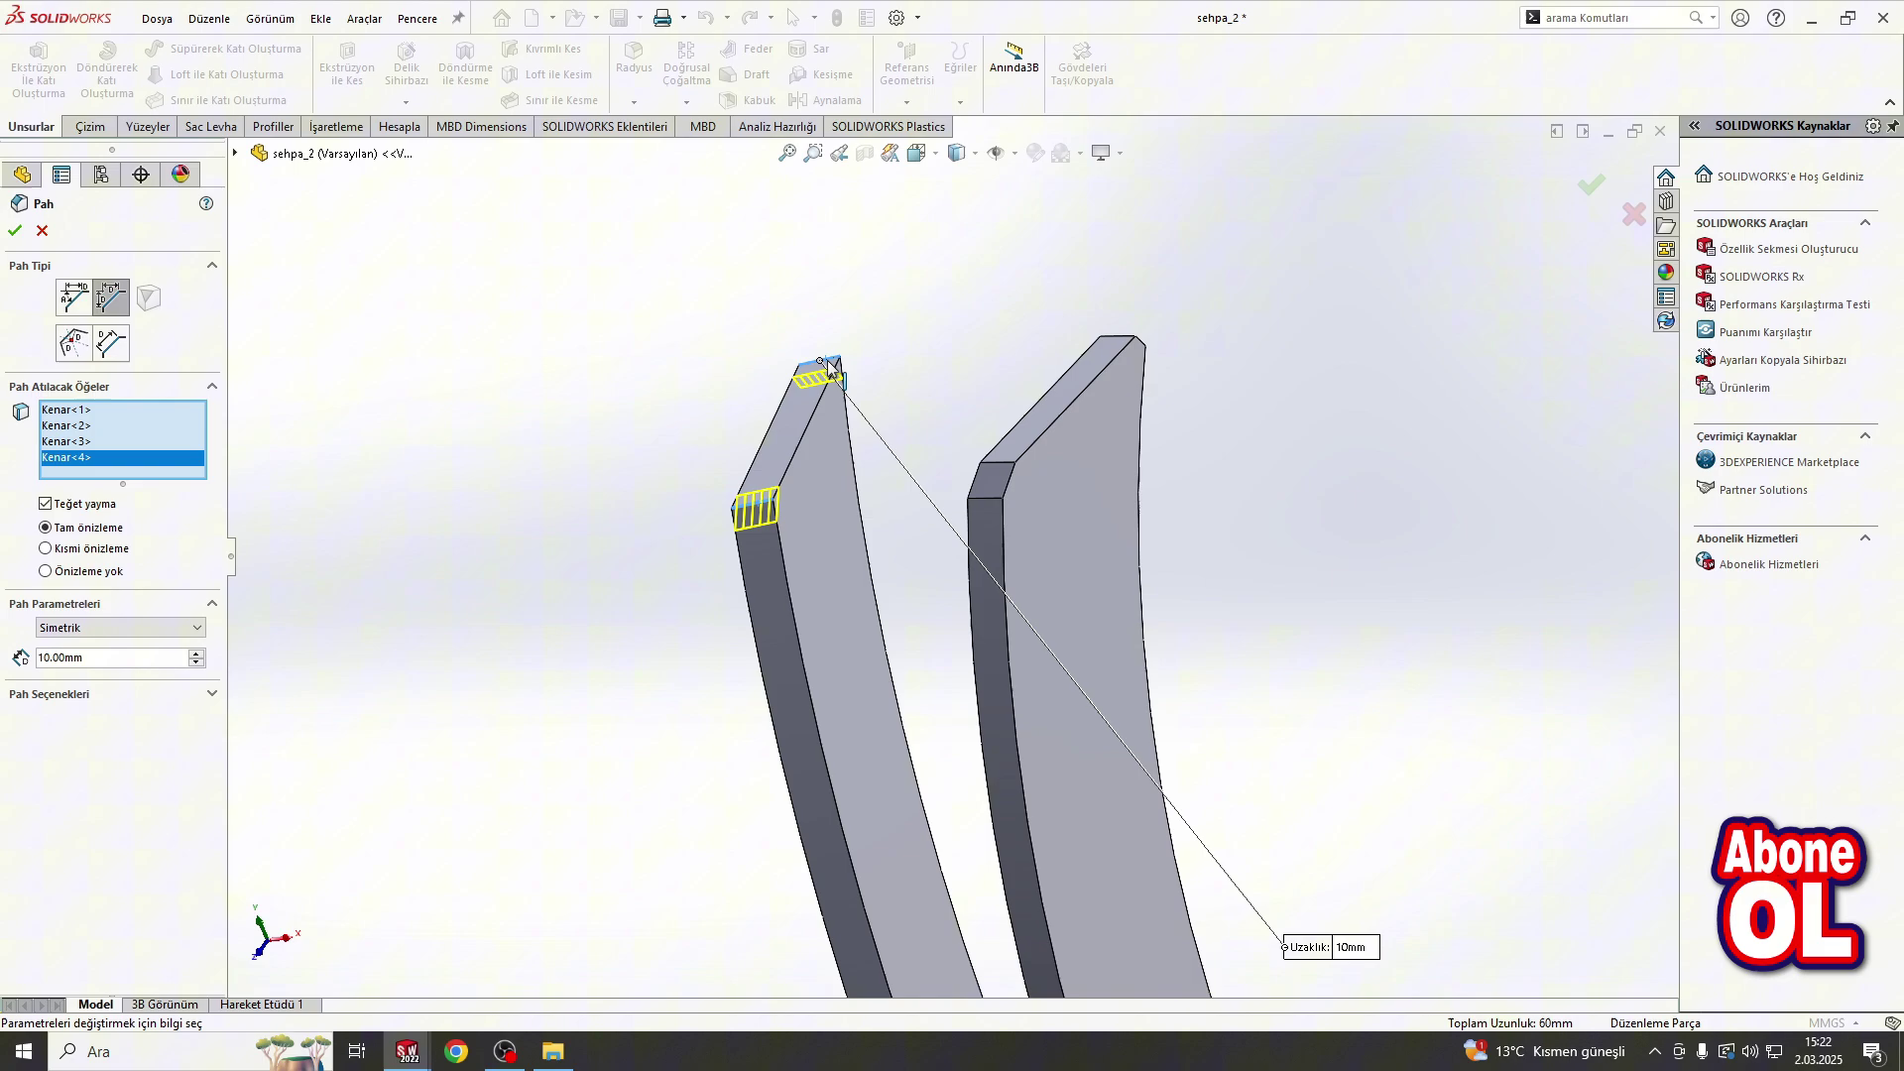
left_click(14, 231)
Step: Select then clear the leg panel bodies and orbit to view the whole table
scroll(1057, 604, "up", 5)
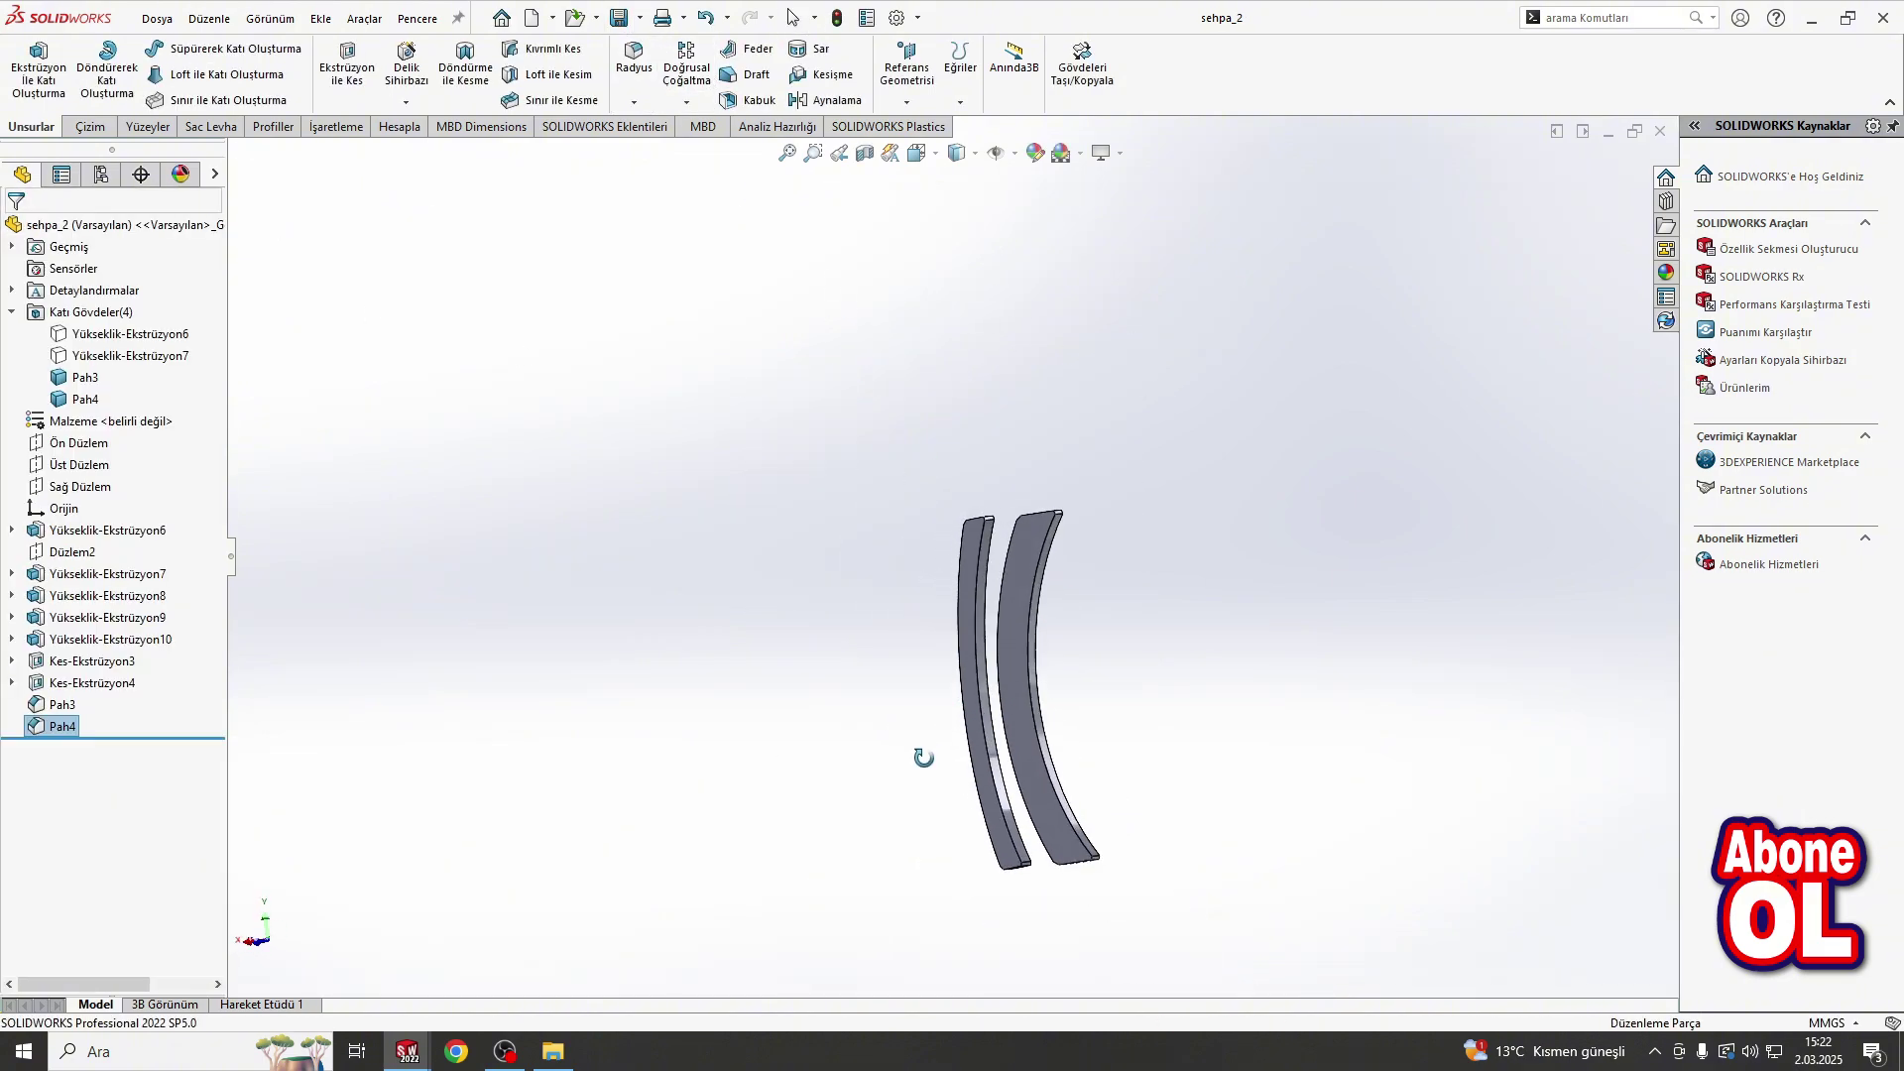
left_click(130, 334)
left_click(651, 304)
middle_click_drag(652, 304, 1088, 581)
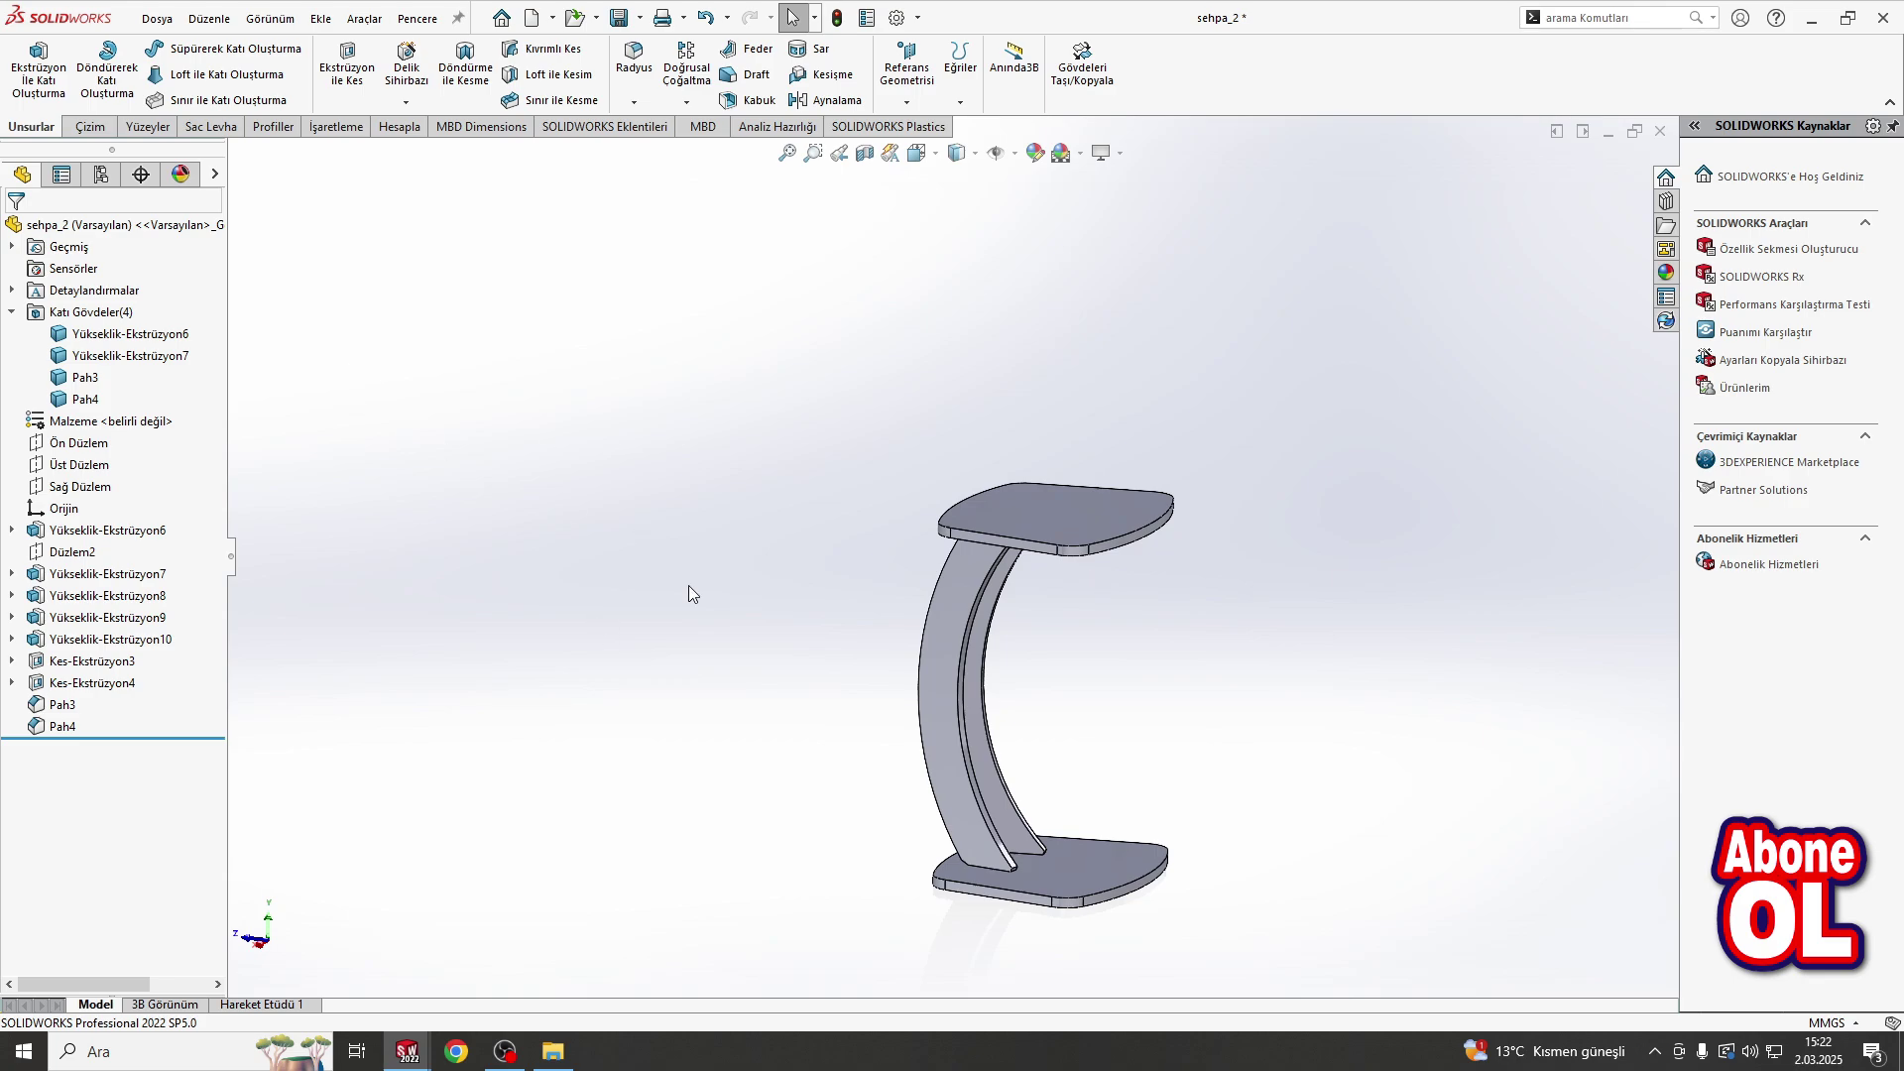
mouse_move(1152, 744)
middle_mouse_down()
mouse_move(1160, 819)
mouse_move(1046, 556)
mouse_move(1041, 582)
middle_mouse_up()
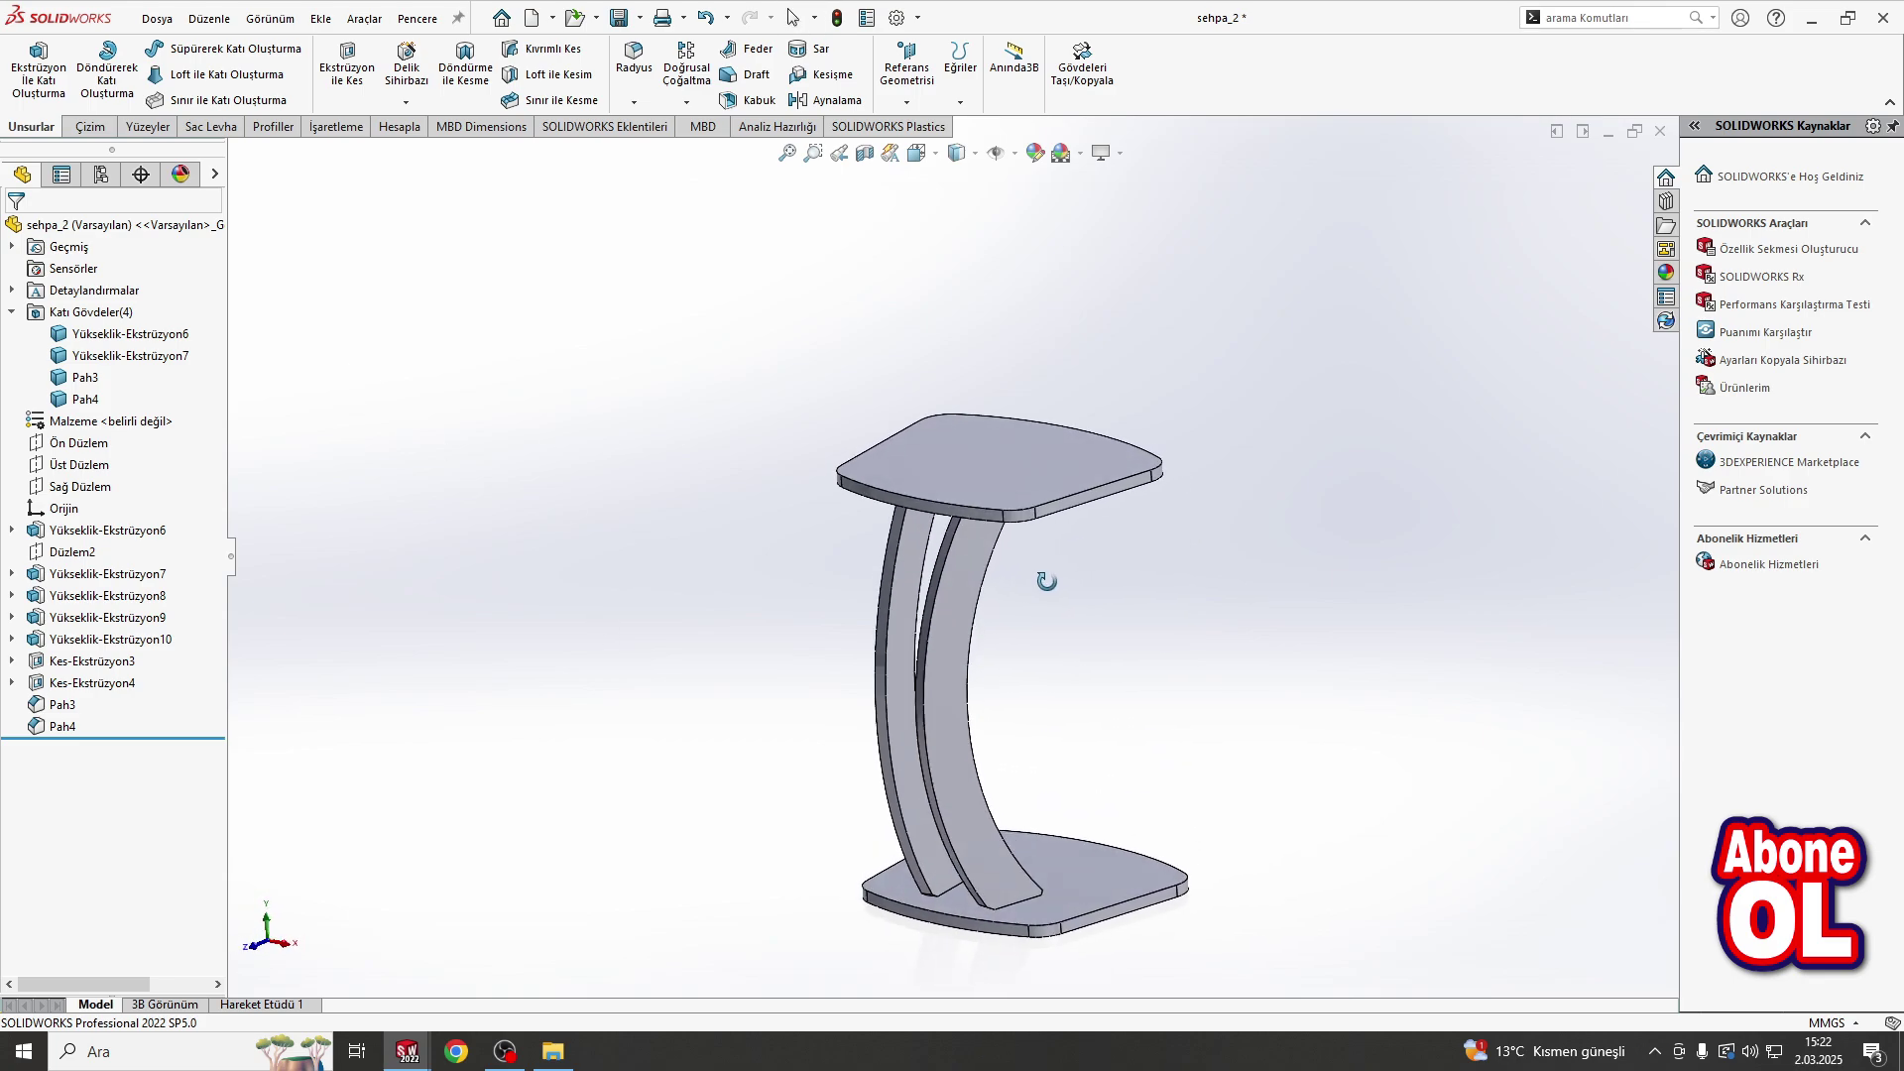
Step: Start a sketch on Sağ Düzlem and draw a centerline across the leg panel
left_click(70, 486)
right_click(100, 486)
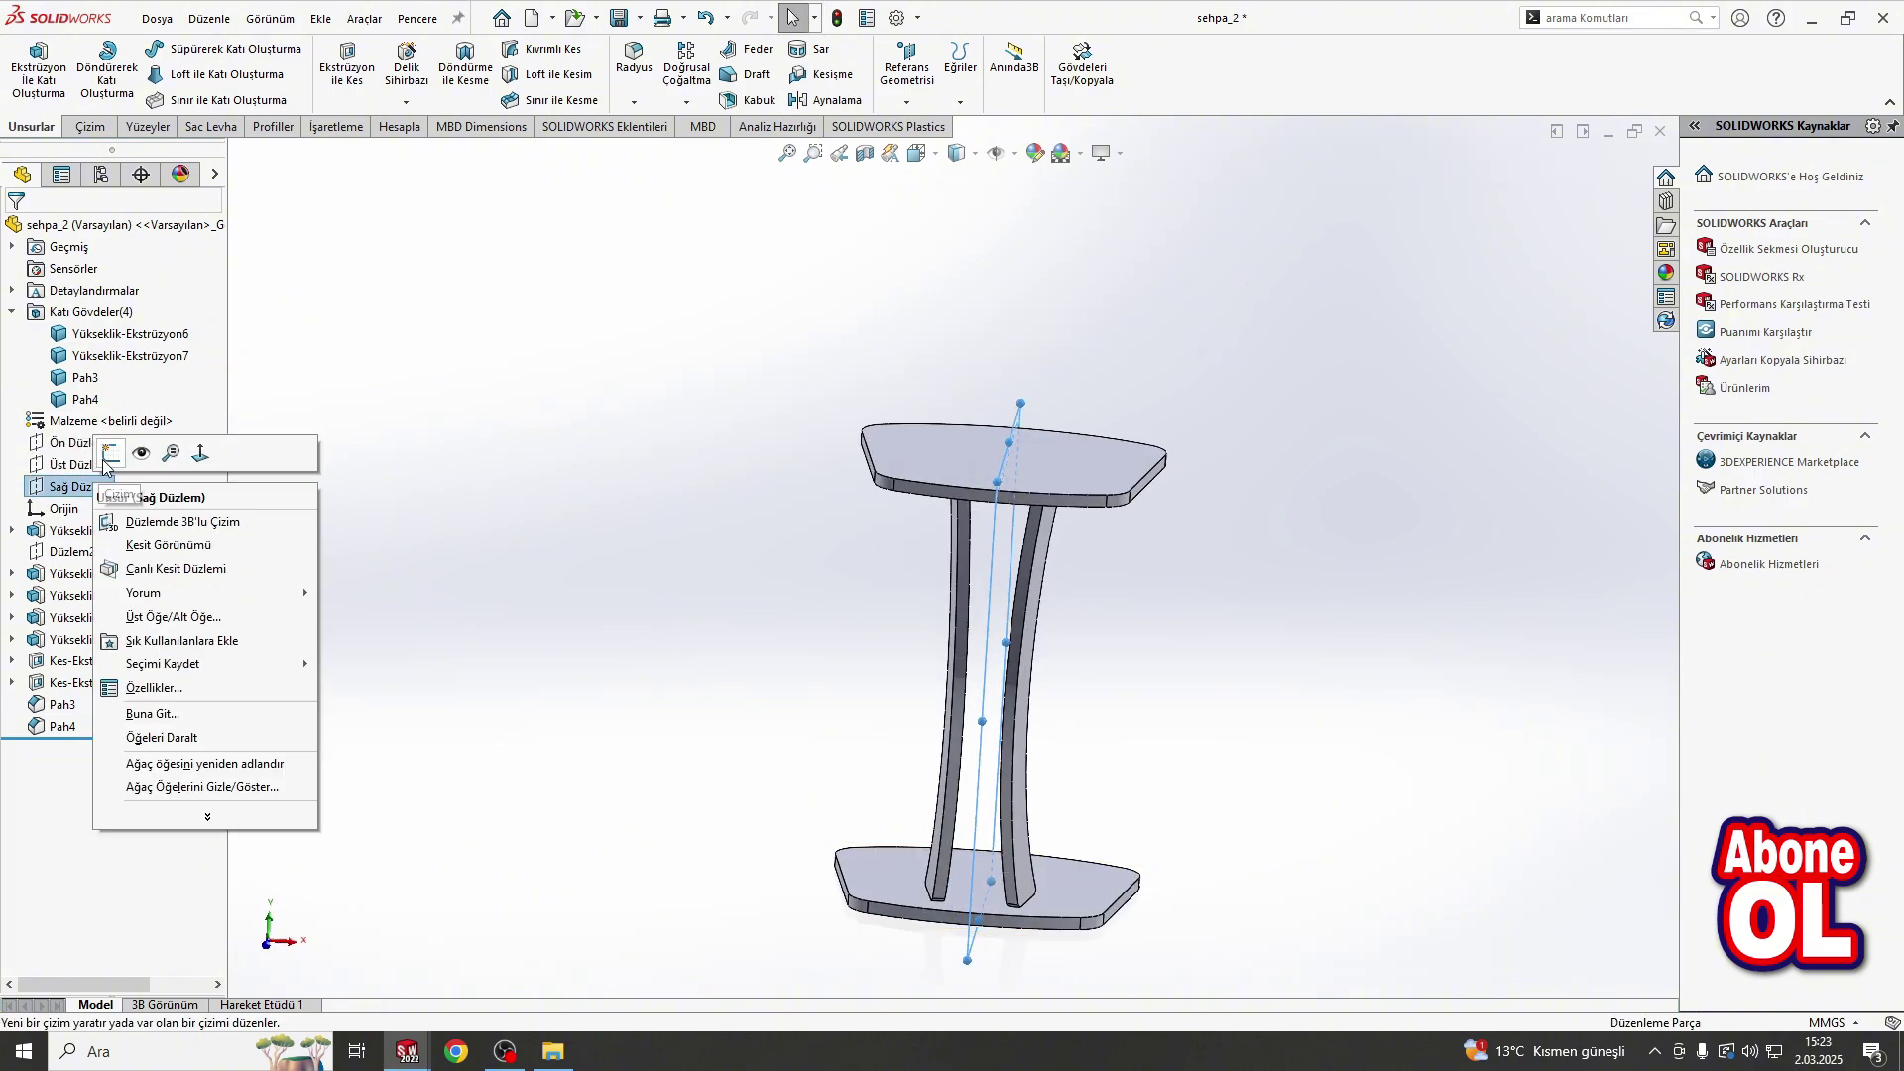
left_click(109, 455)
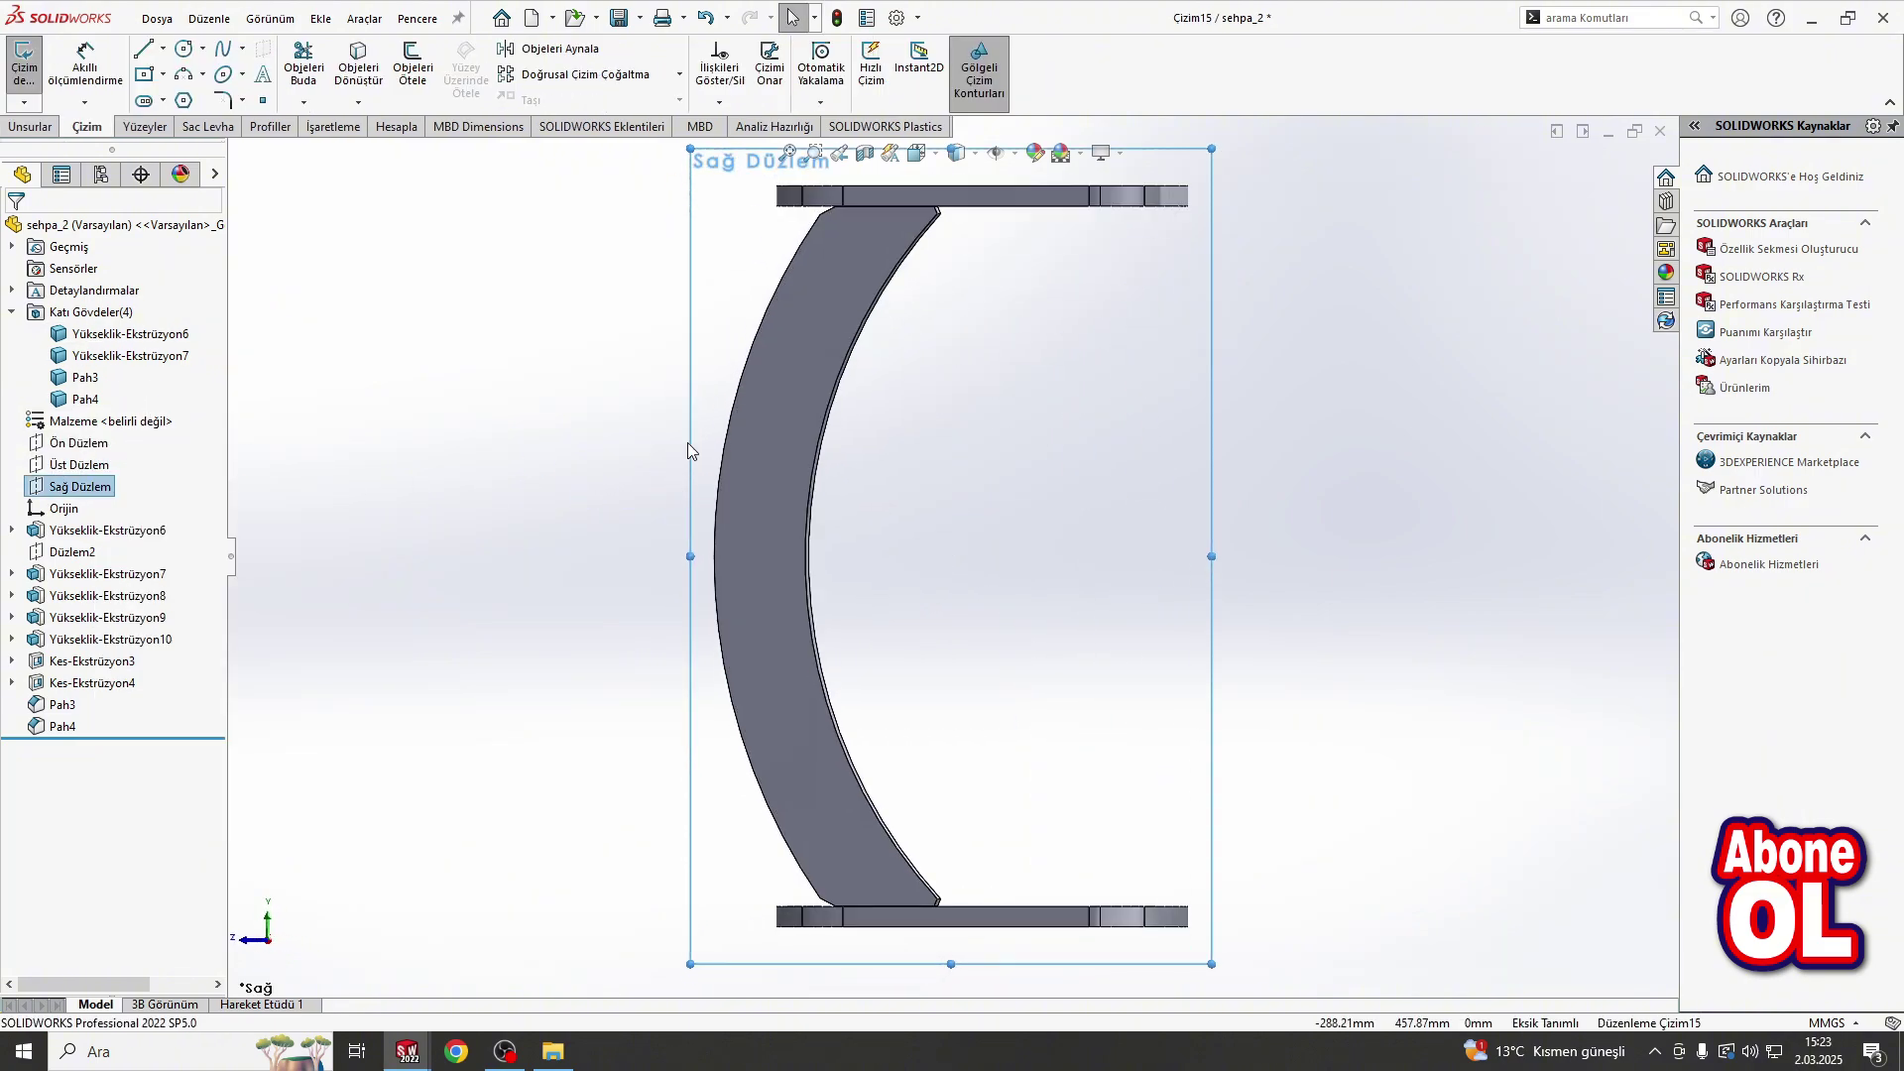
left_click(162, 48)
left_click(193, 85)
left_click(627, 633)
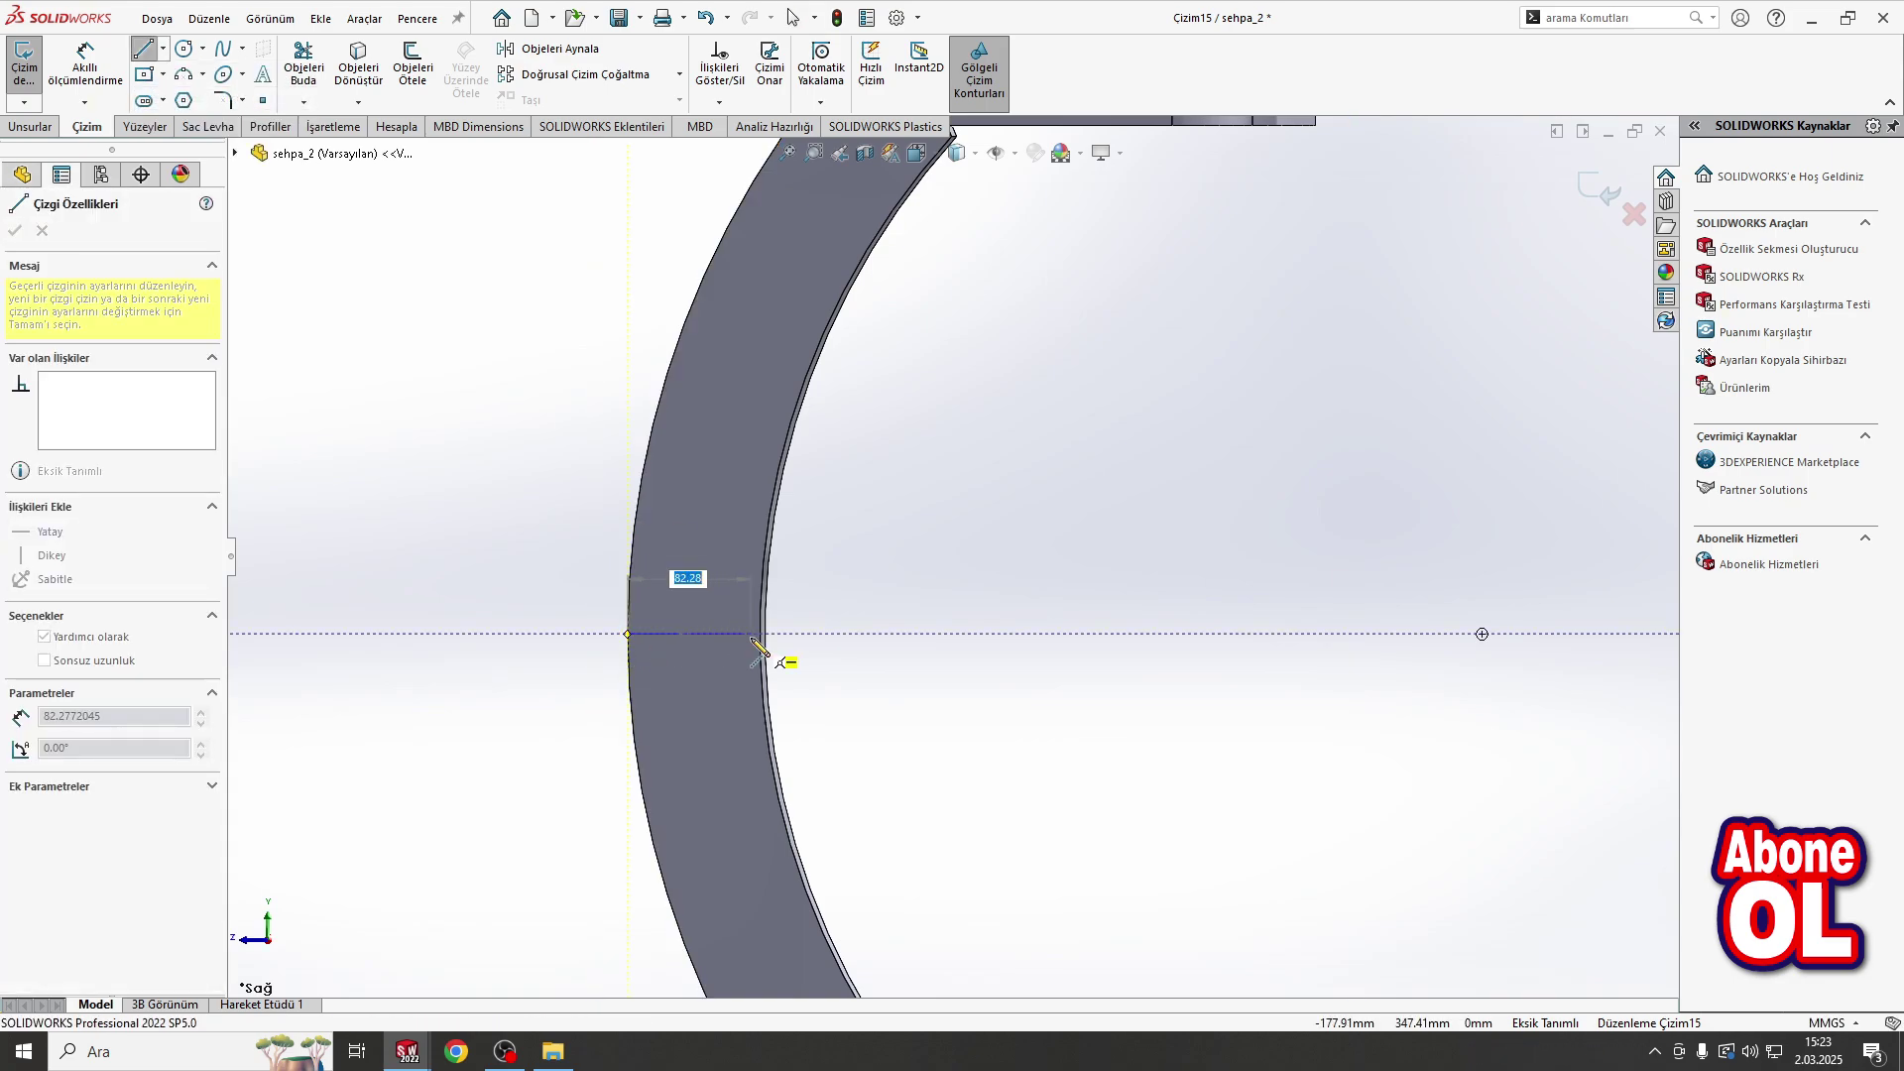
left_click(762, 633)
key("Escape")
Step: Draw a circle on the centerline's midpoint and dimension it to Ø50 mm
left_click(183, 47)
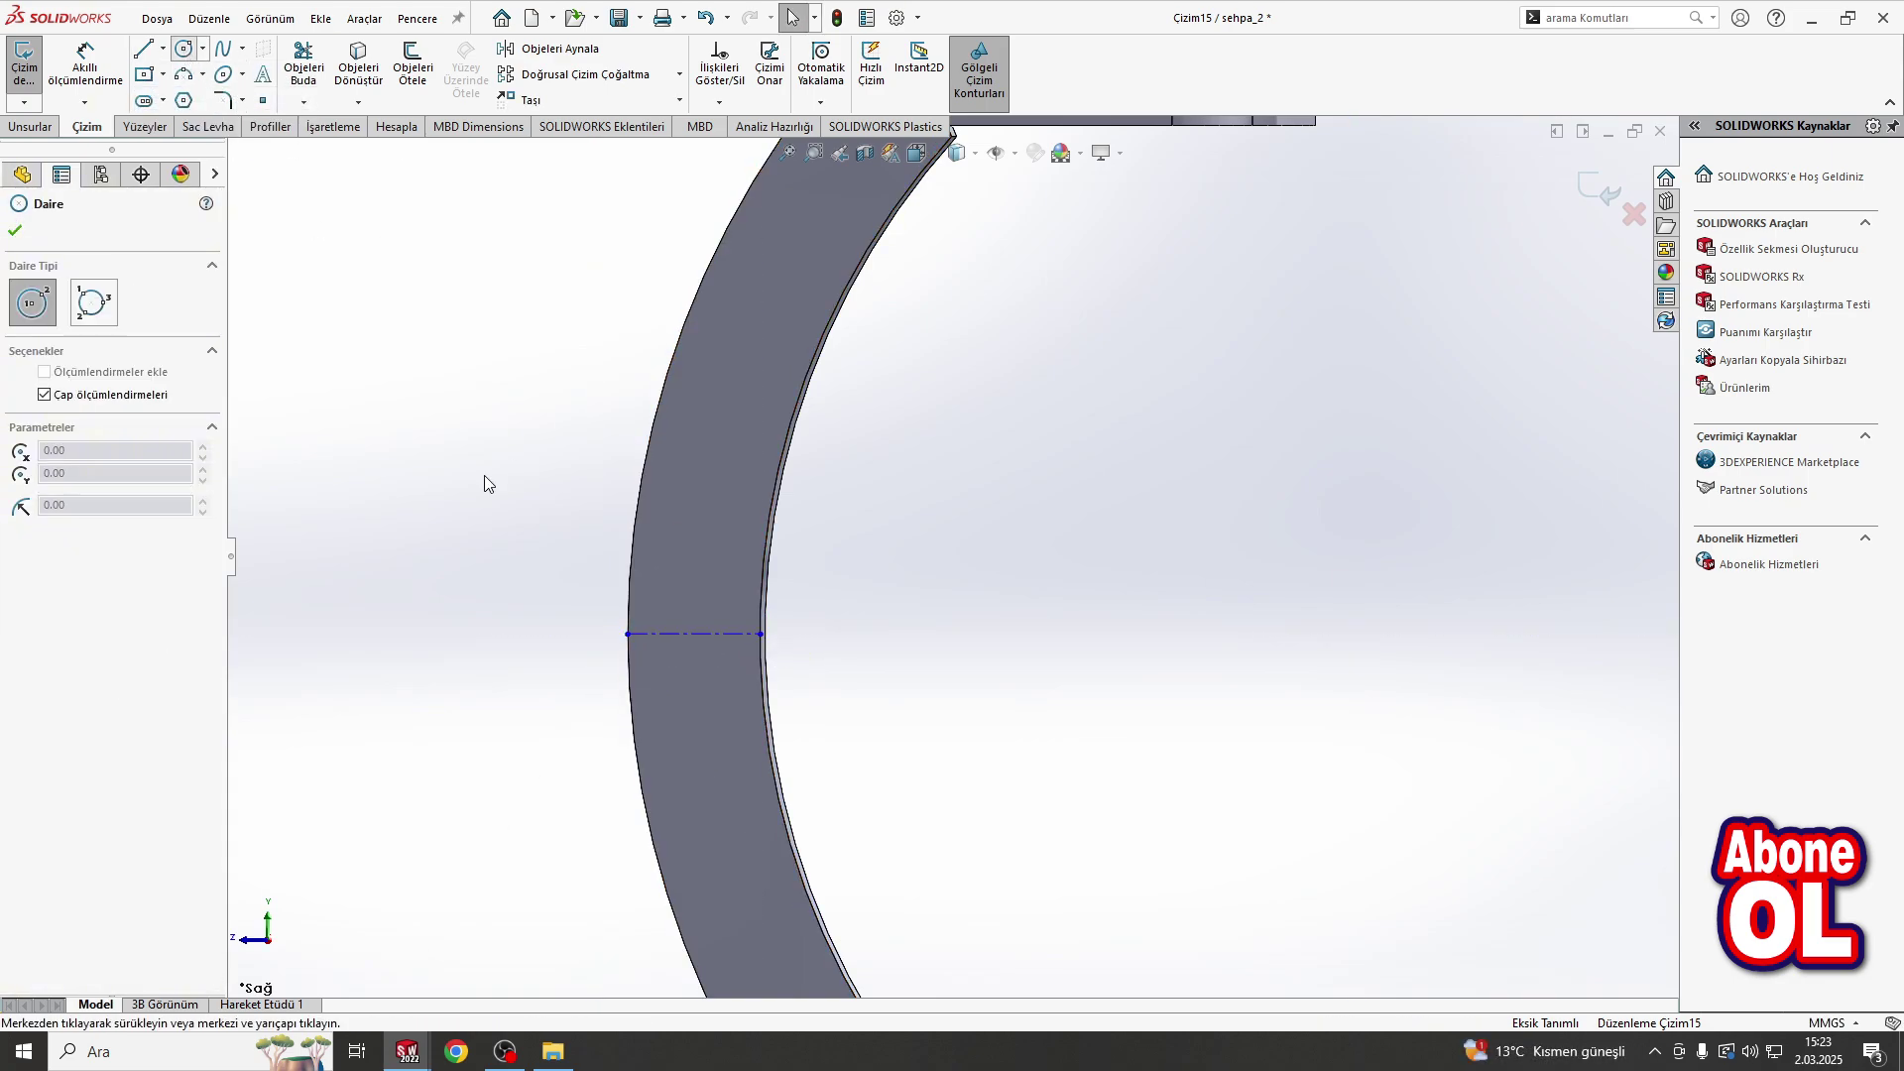
left_click(695, 633)
left_click(701, 665)
key("Escape")
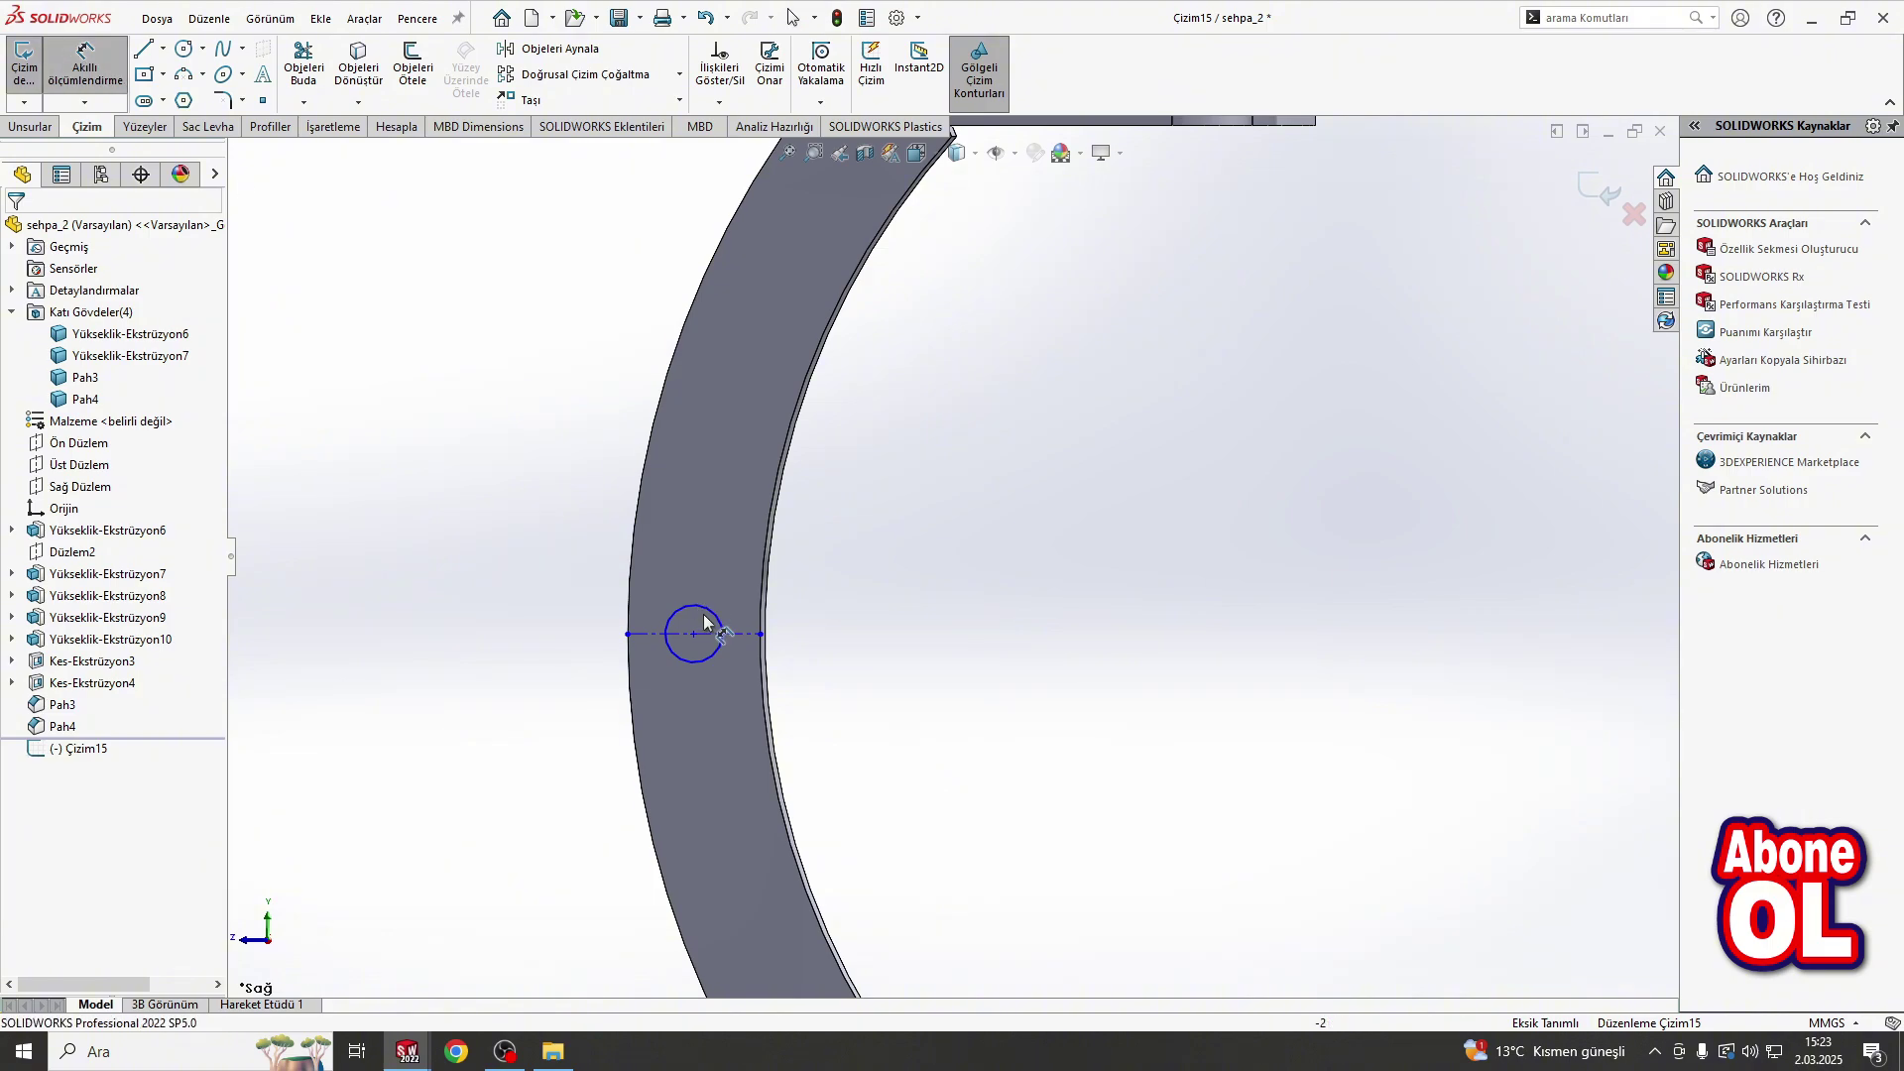
left_click(705, 615)
left_click(863, 598)
type("50")
key("Return")
key("Escape")
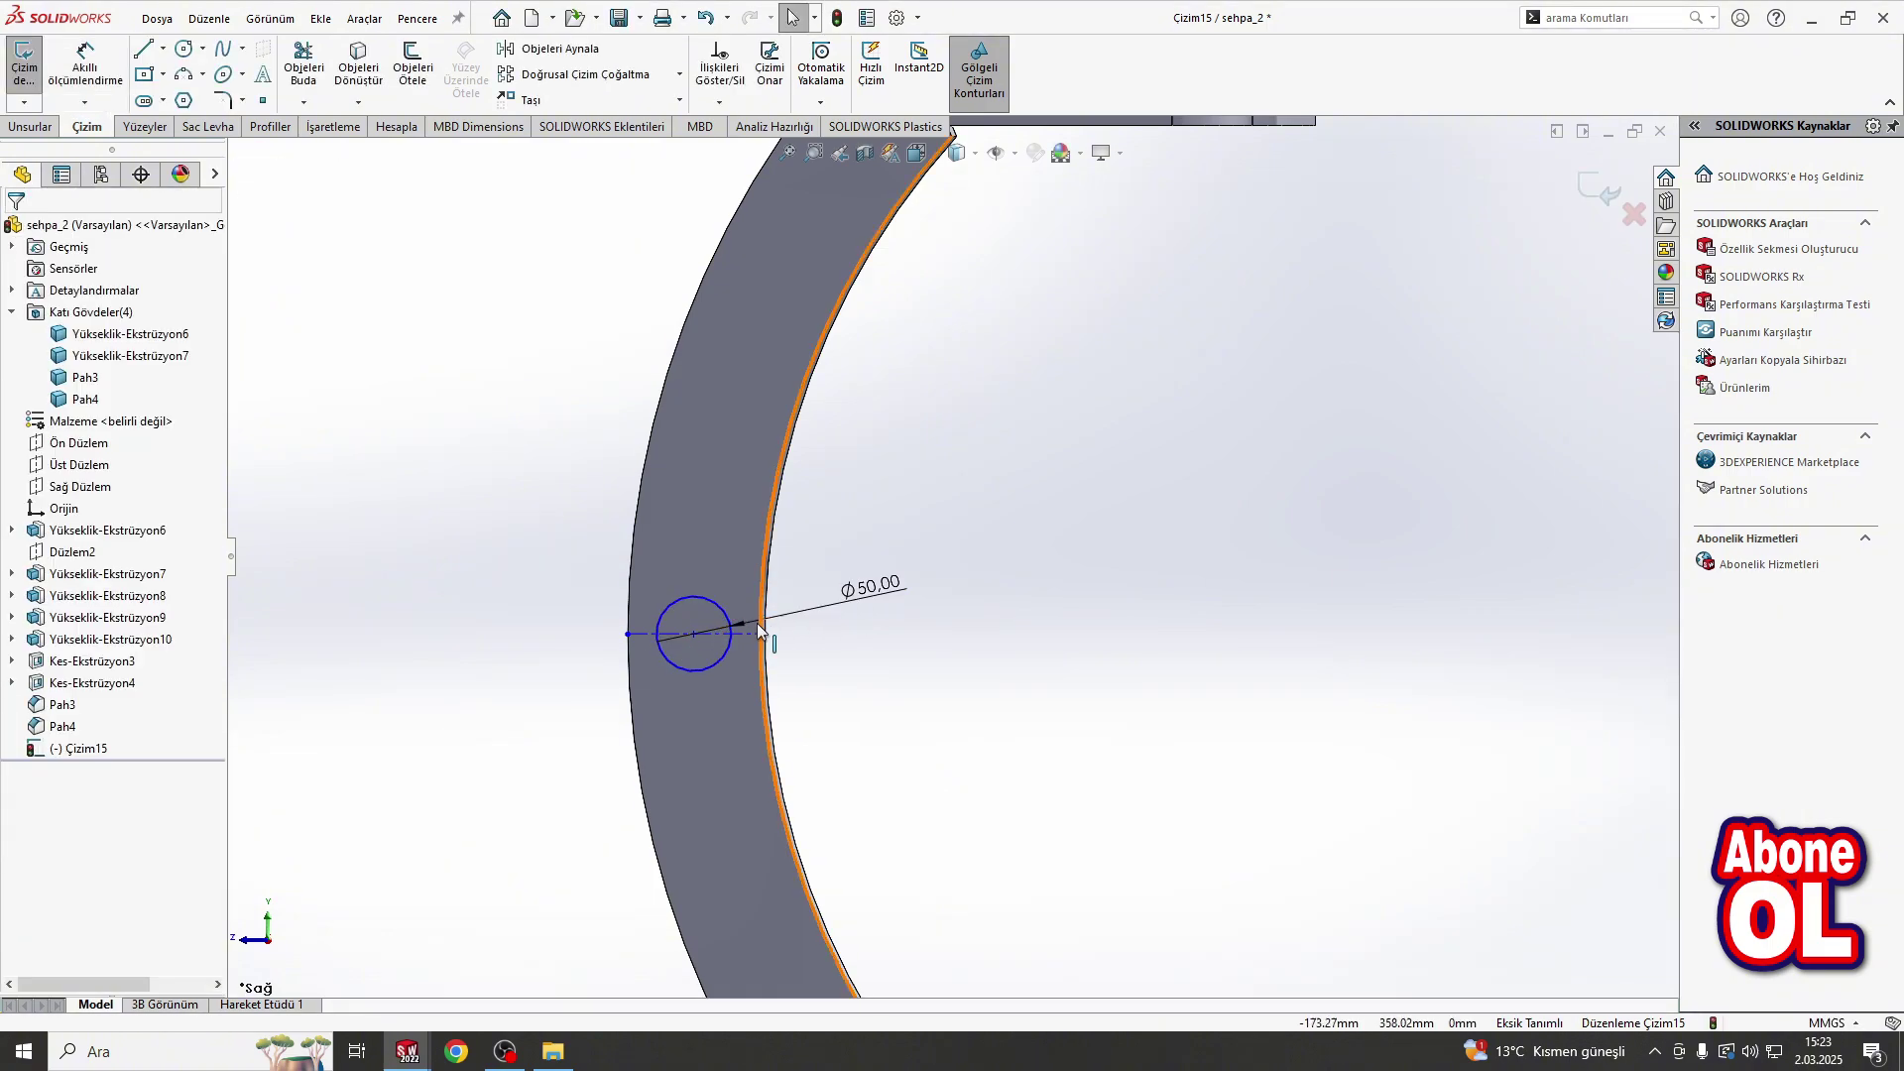
Step: Add a short centerline across the lower part of the leg panel
scroll(758, 622, "up", 2)
left_click(843, 616)
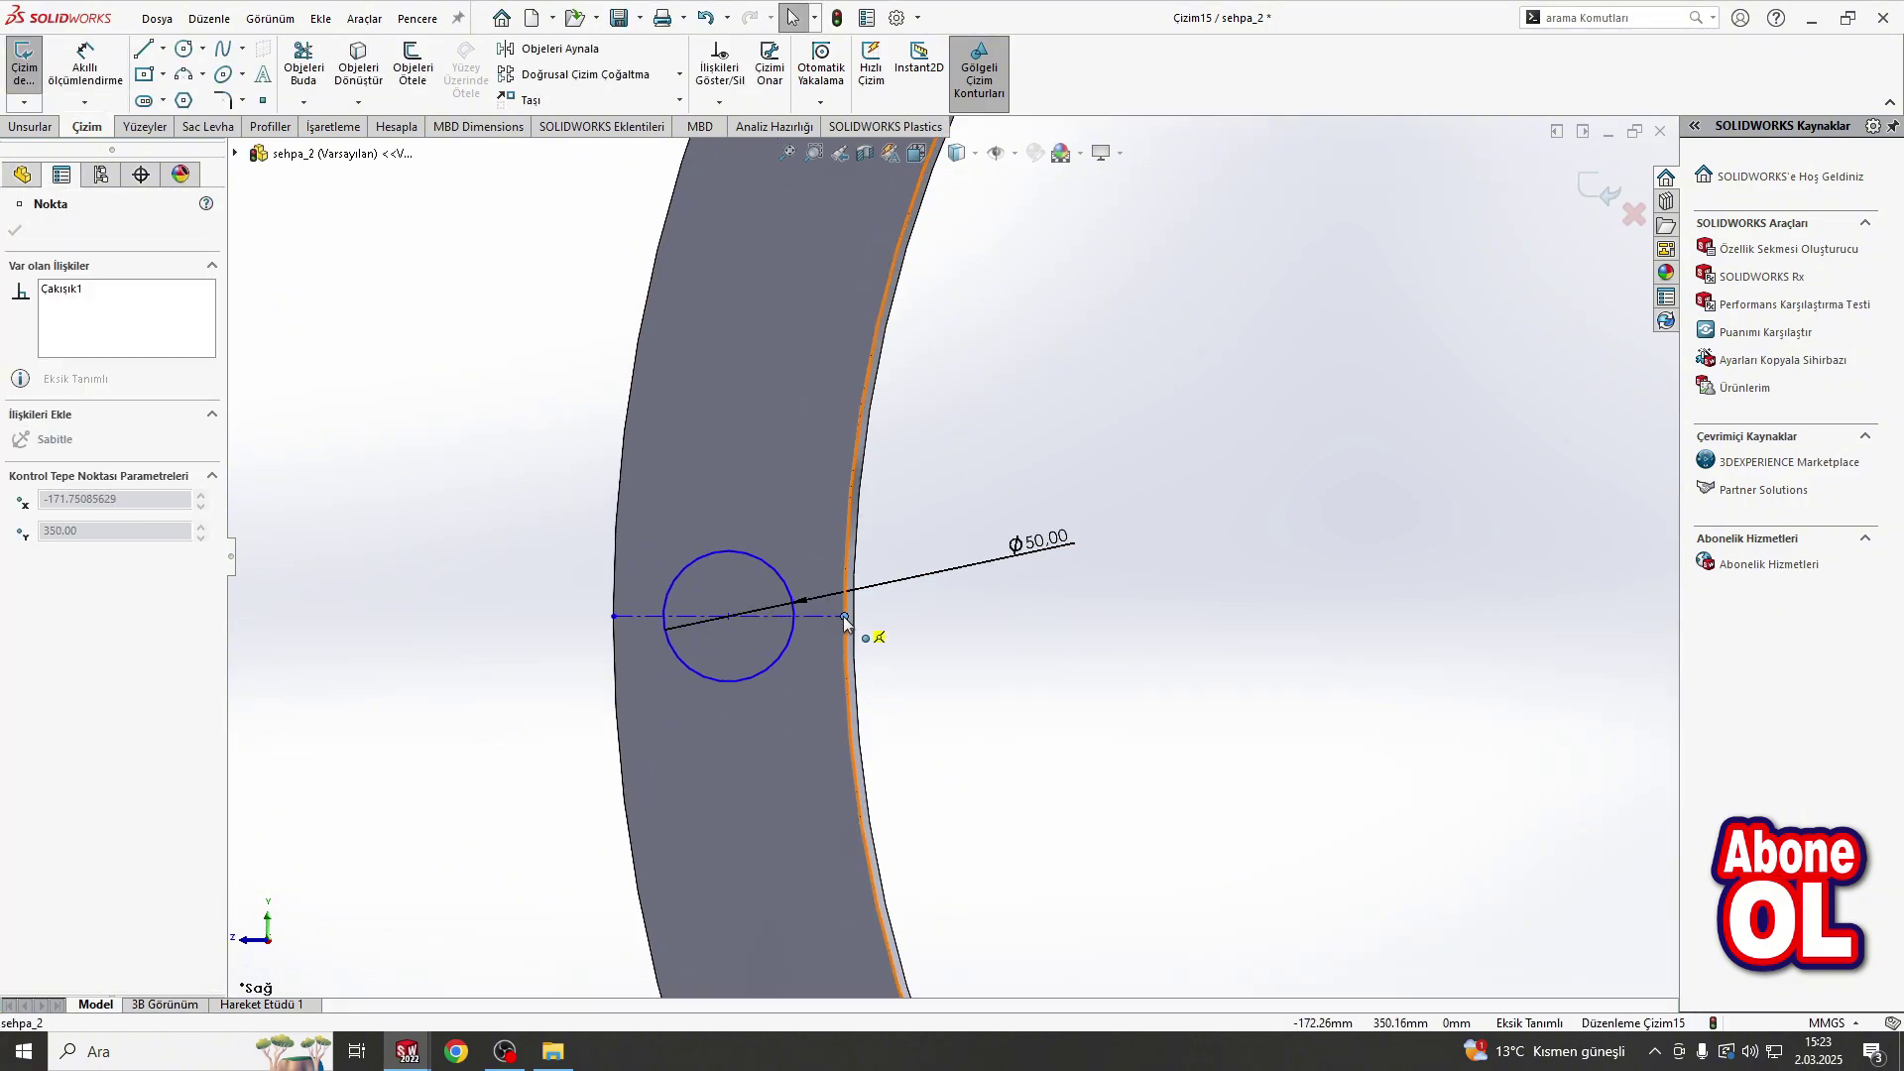
scroll(955, 555, "down", 4)
key("Escape")
scroll(892, 514, "up", 2)
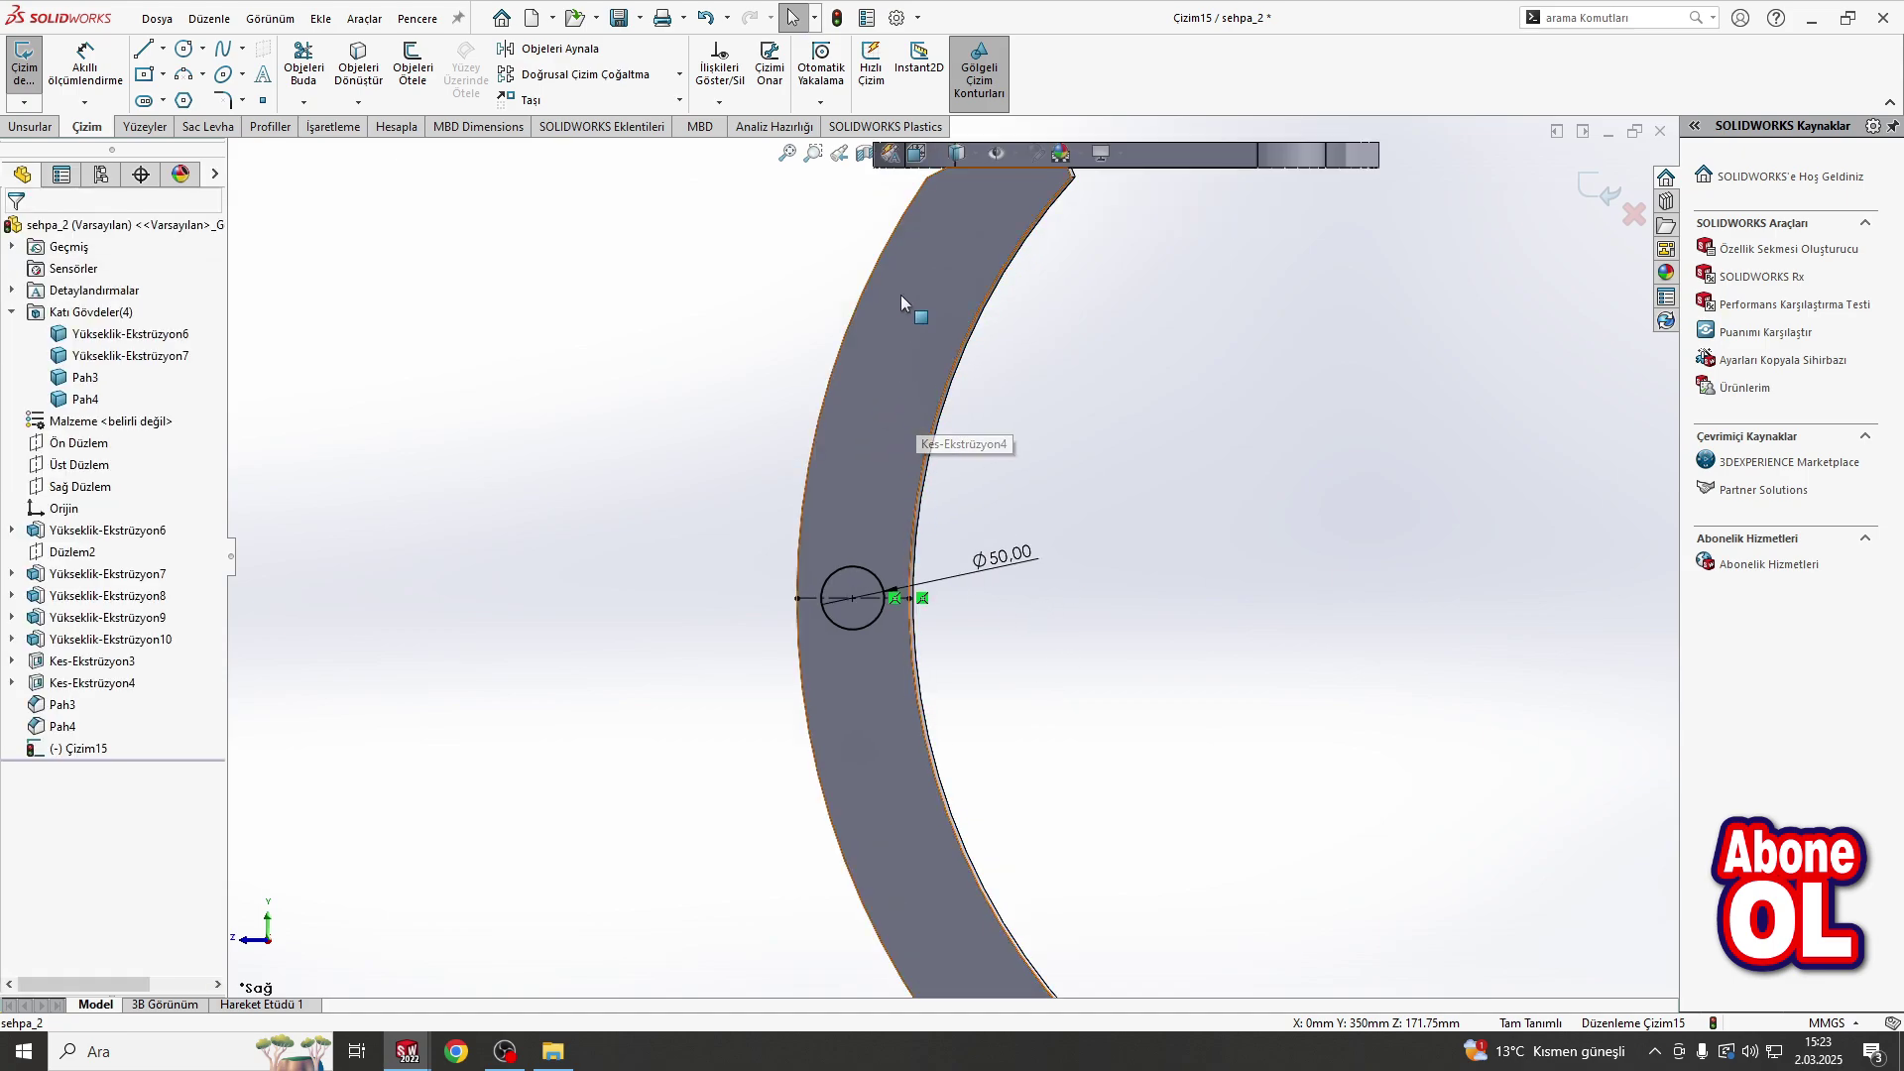
scroll(870, 635, "down", 3)
scroll(1020, 699, "up", 3)
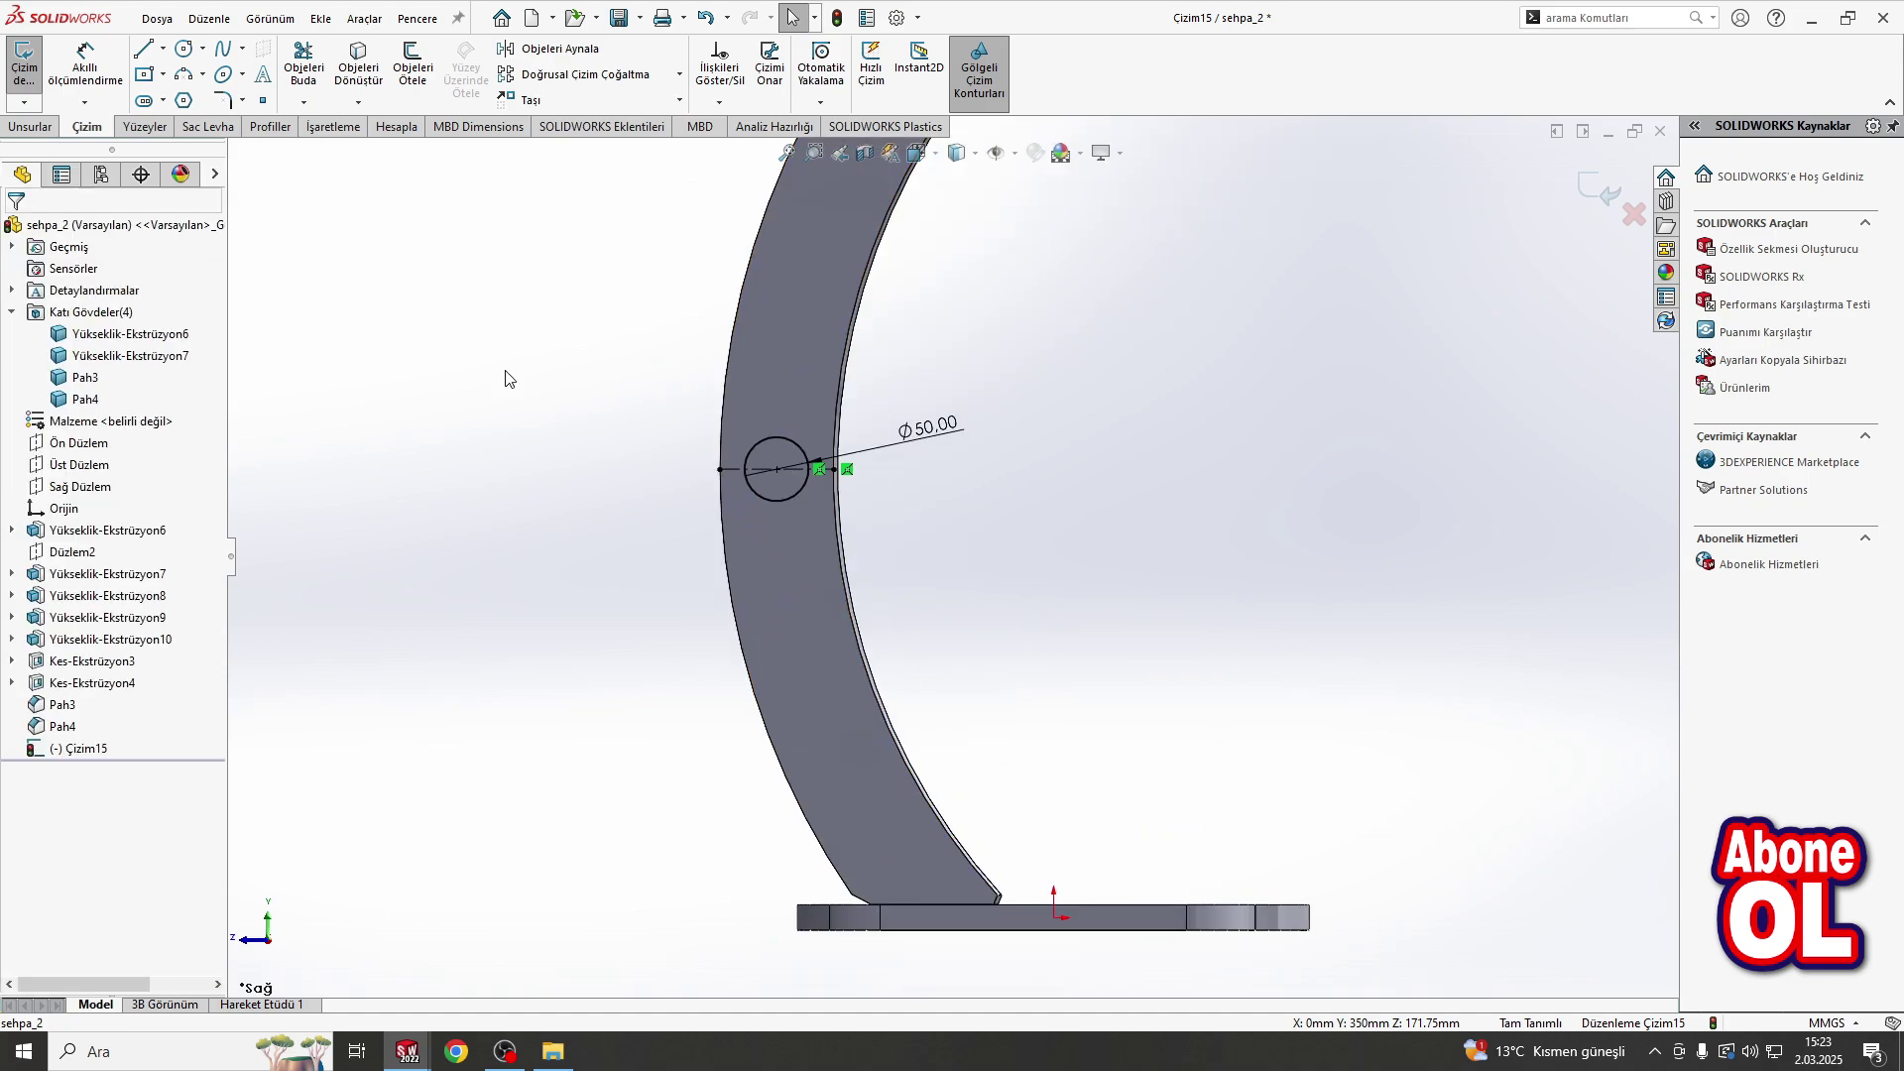
left_click(164, 52)
left_click(198, 98)
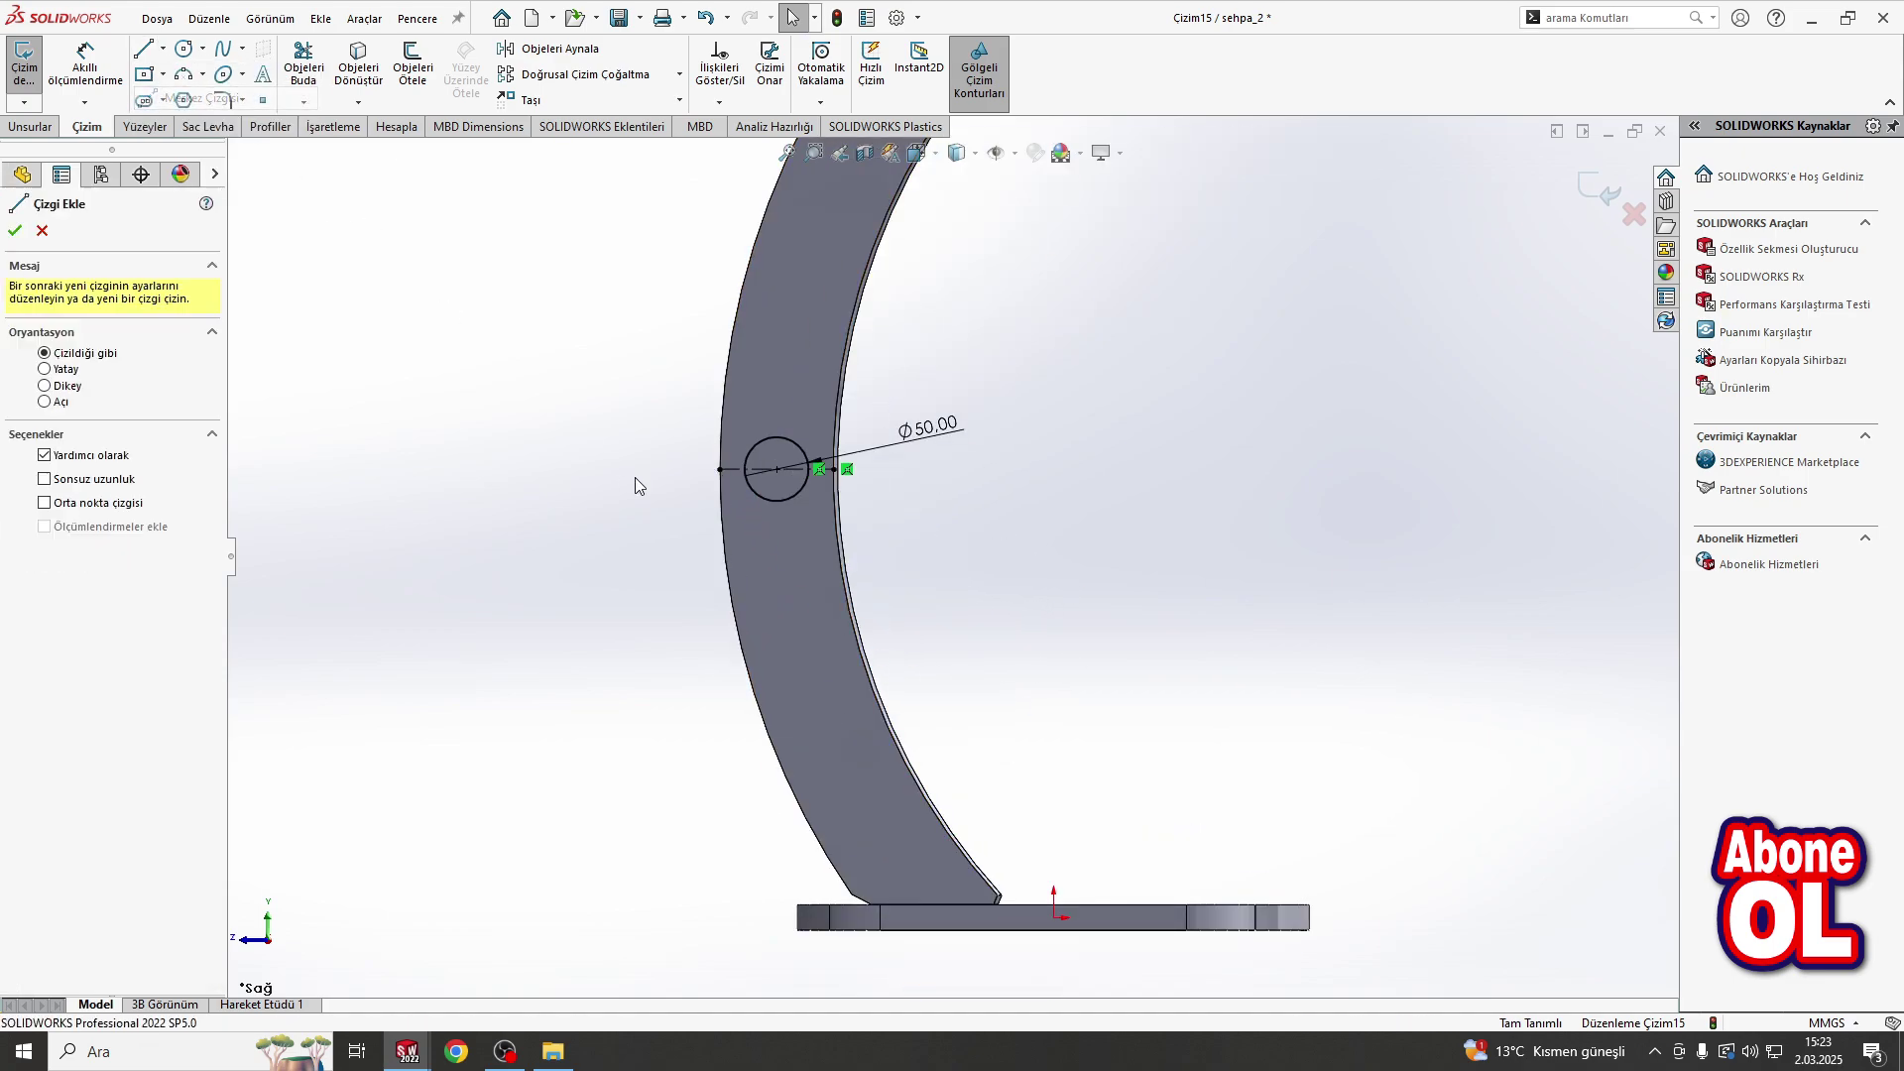
left_click(873, 684)
key("ctrl+z")
left_click(163, 51)
left_click(199, 98)
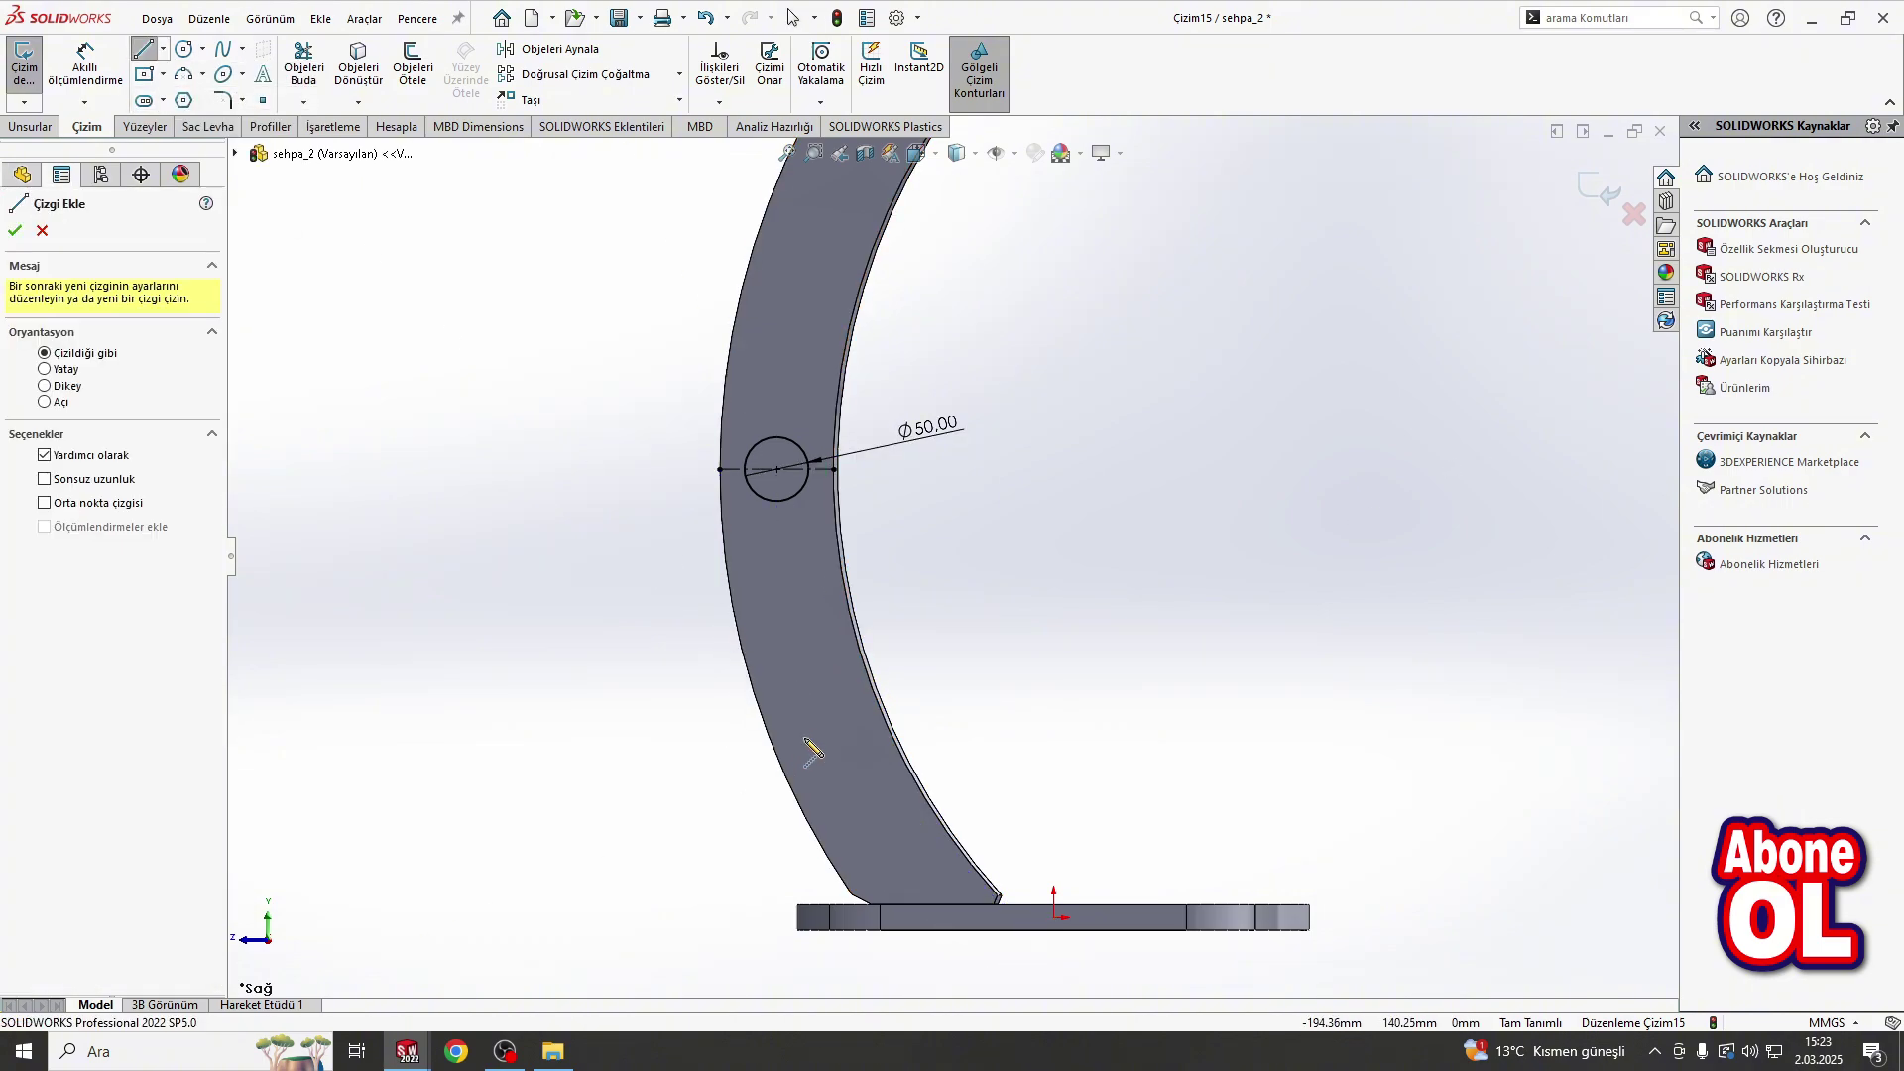
left_click_drag(796, 737, 856, 737)
key("Escape")
Step: Draw another short centerline lower down and snap both lines' ends onto the leg edges
left_click(163, 52)
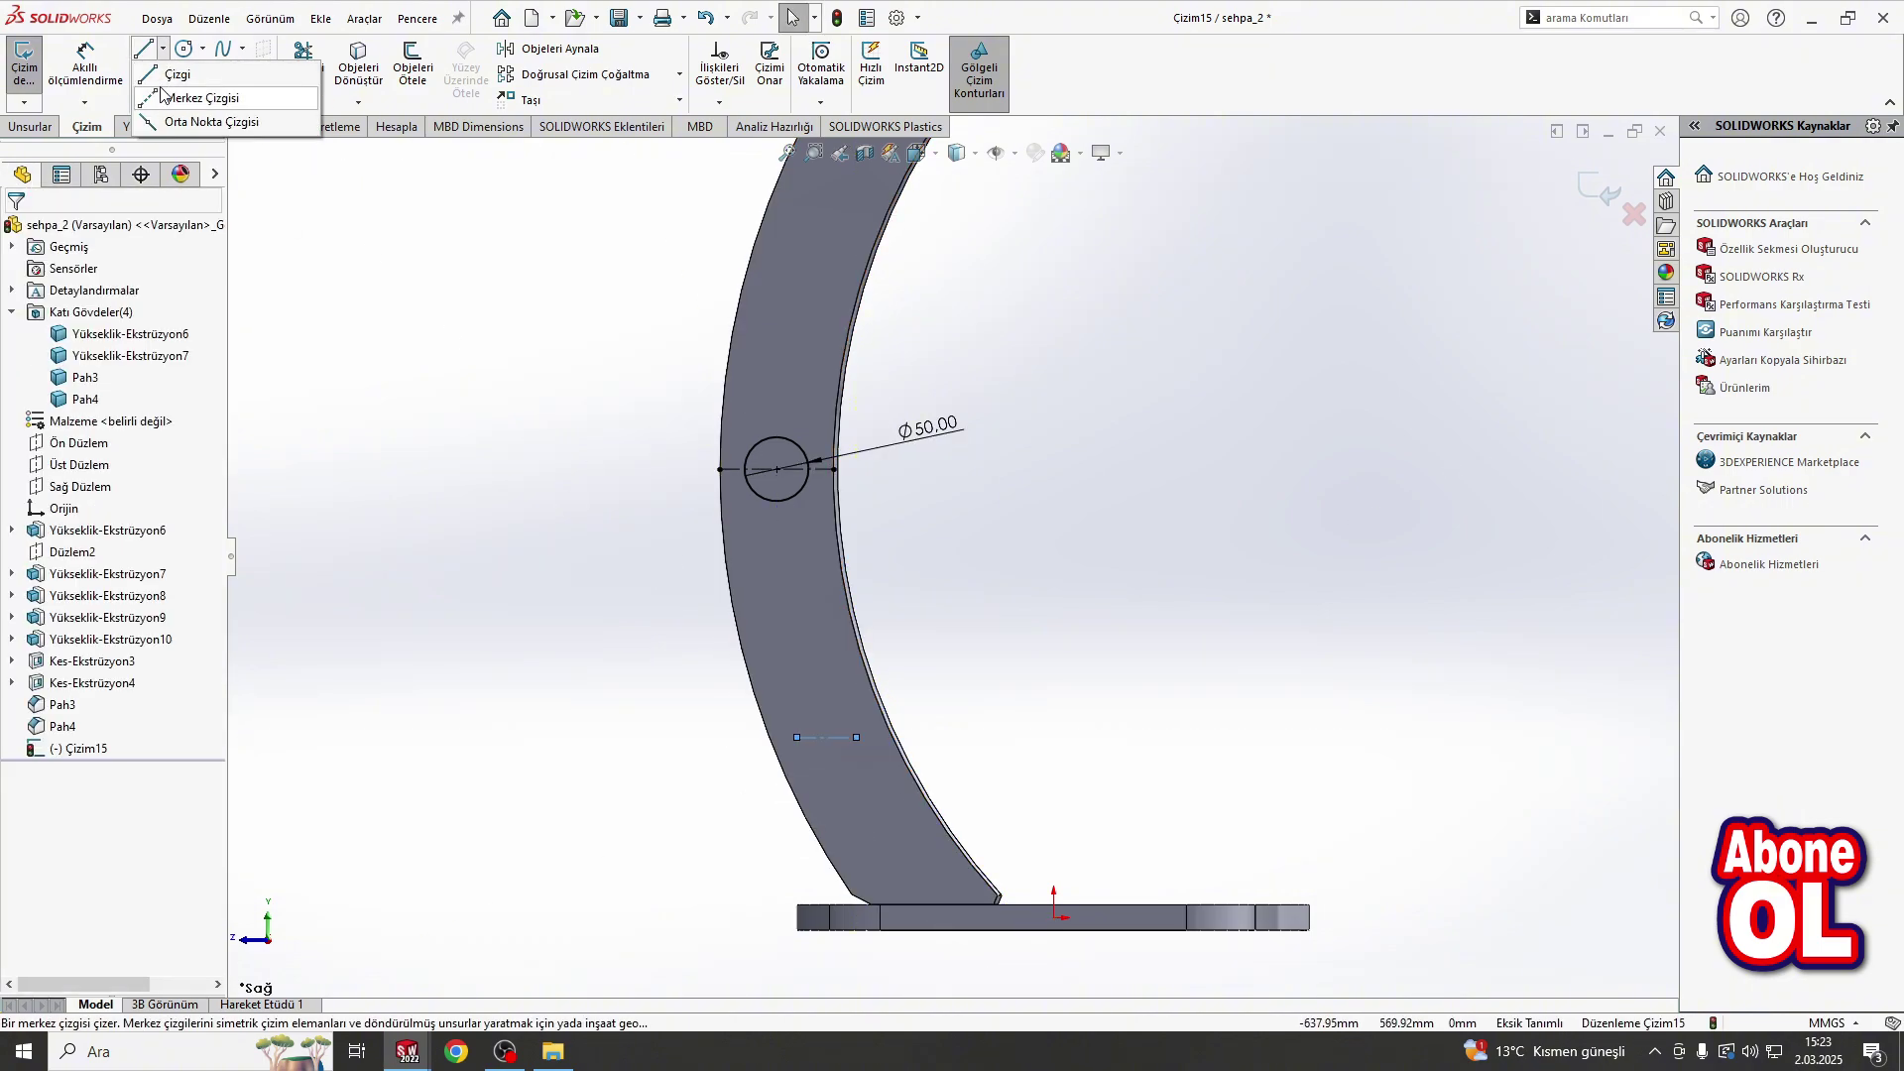
left_click(199, 98)
left_click_drag(843, 838, 911, 838)
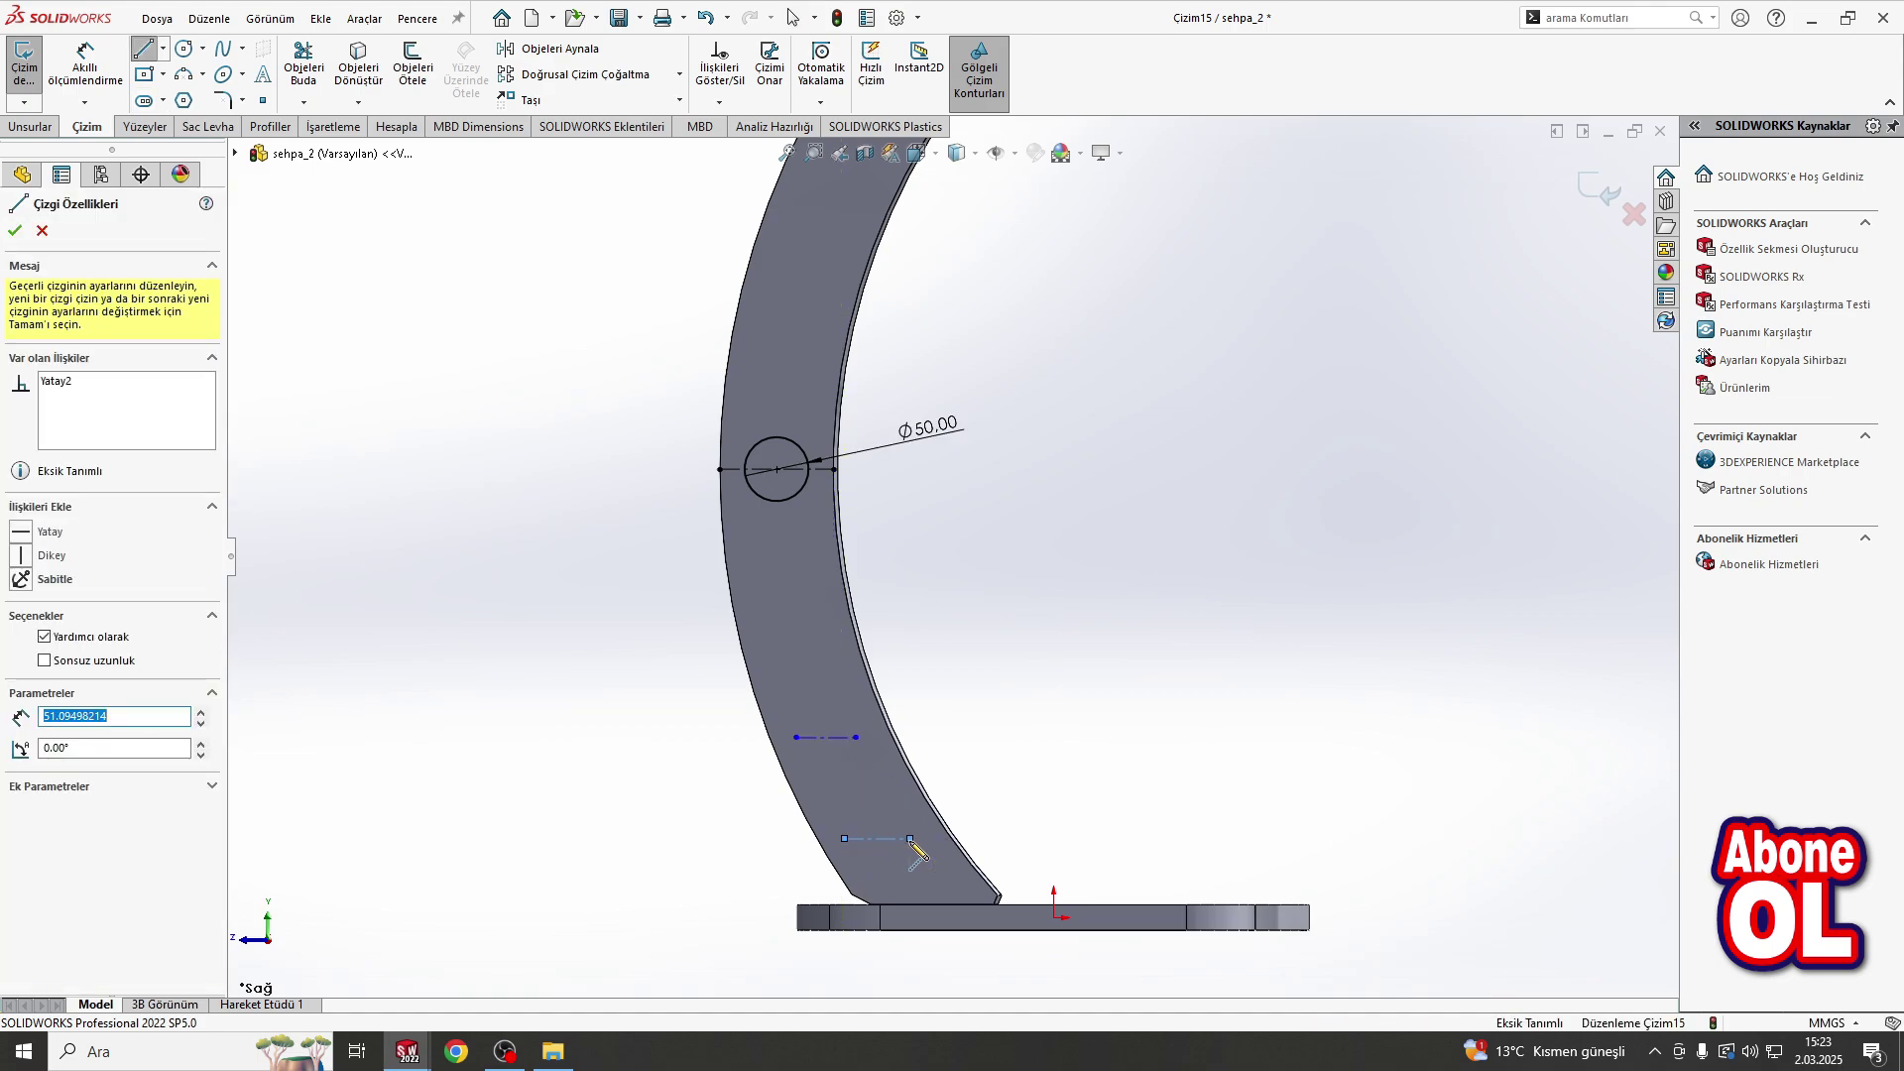
key("Escape")
left_click(797, 737)
left_click_drag(796, 737, 893, 737)
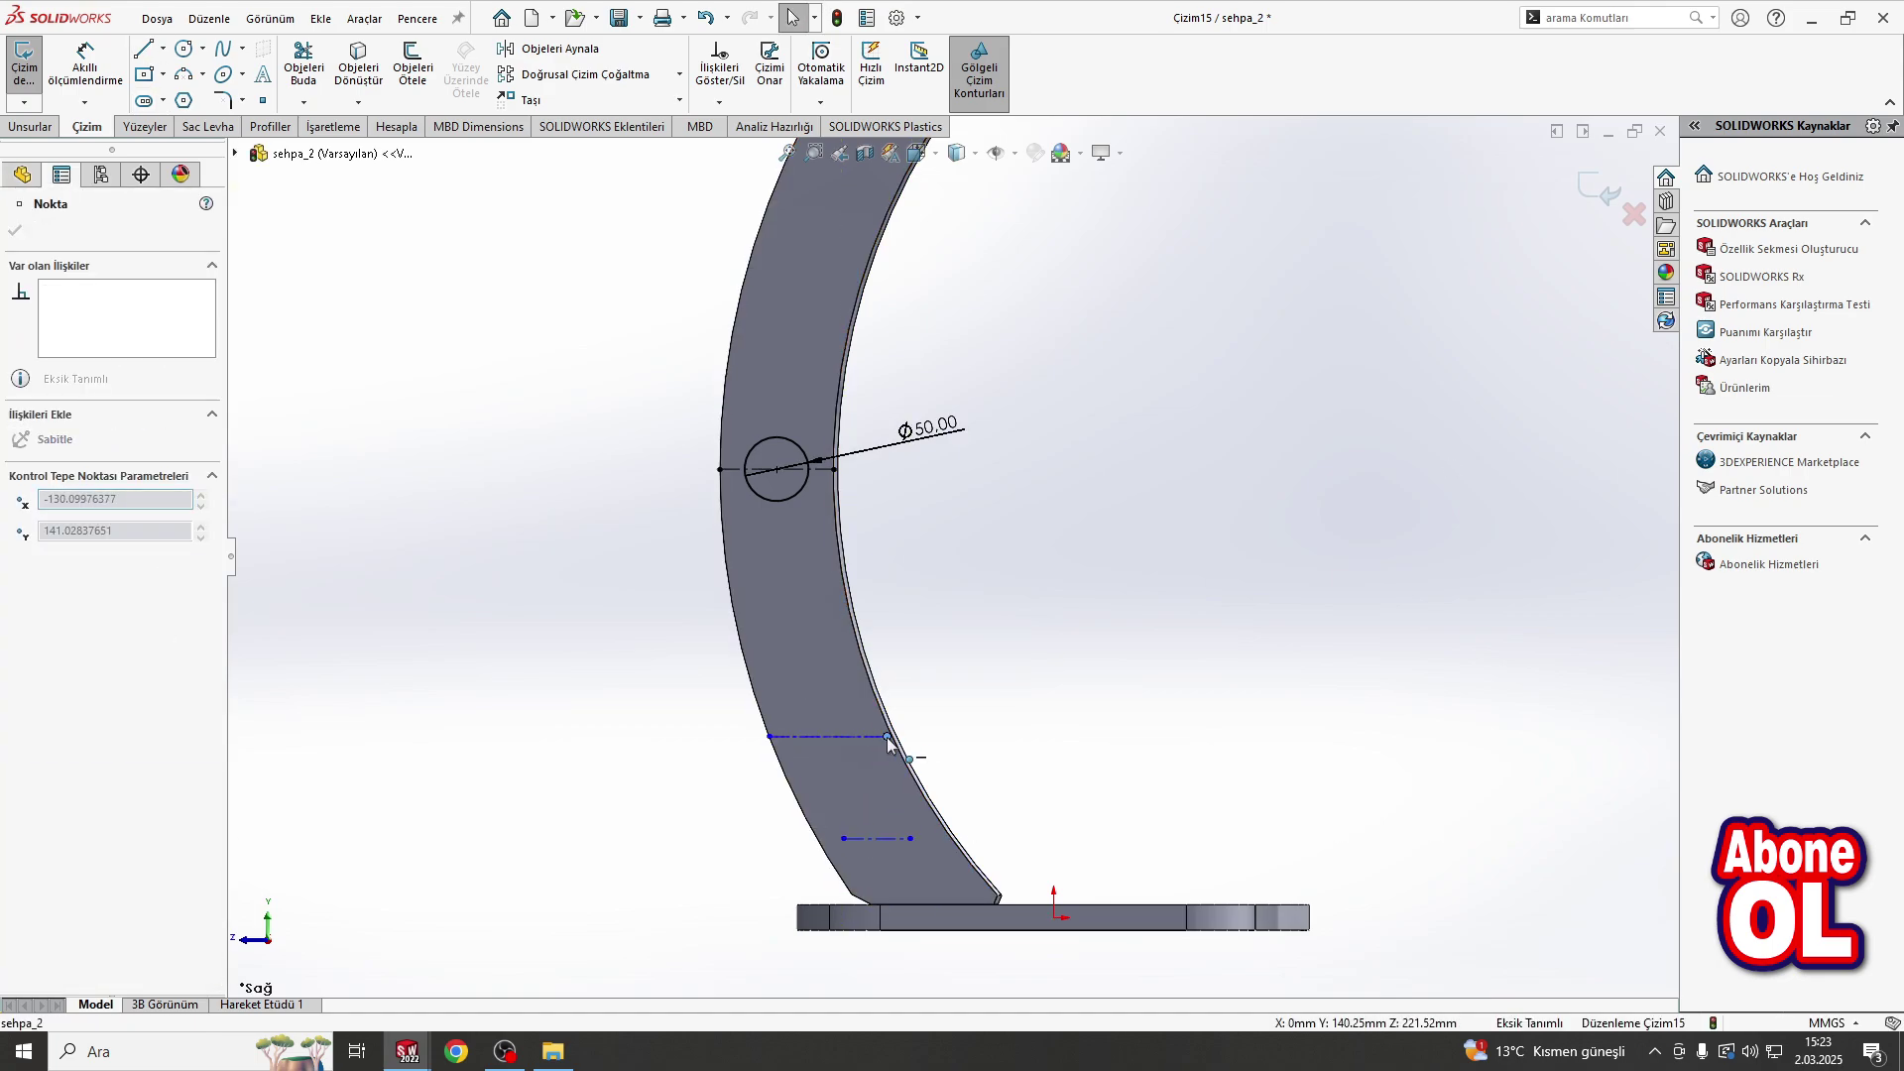
left_click_drag(823, 841, 960, 836)
key("Escape")
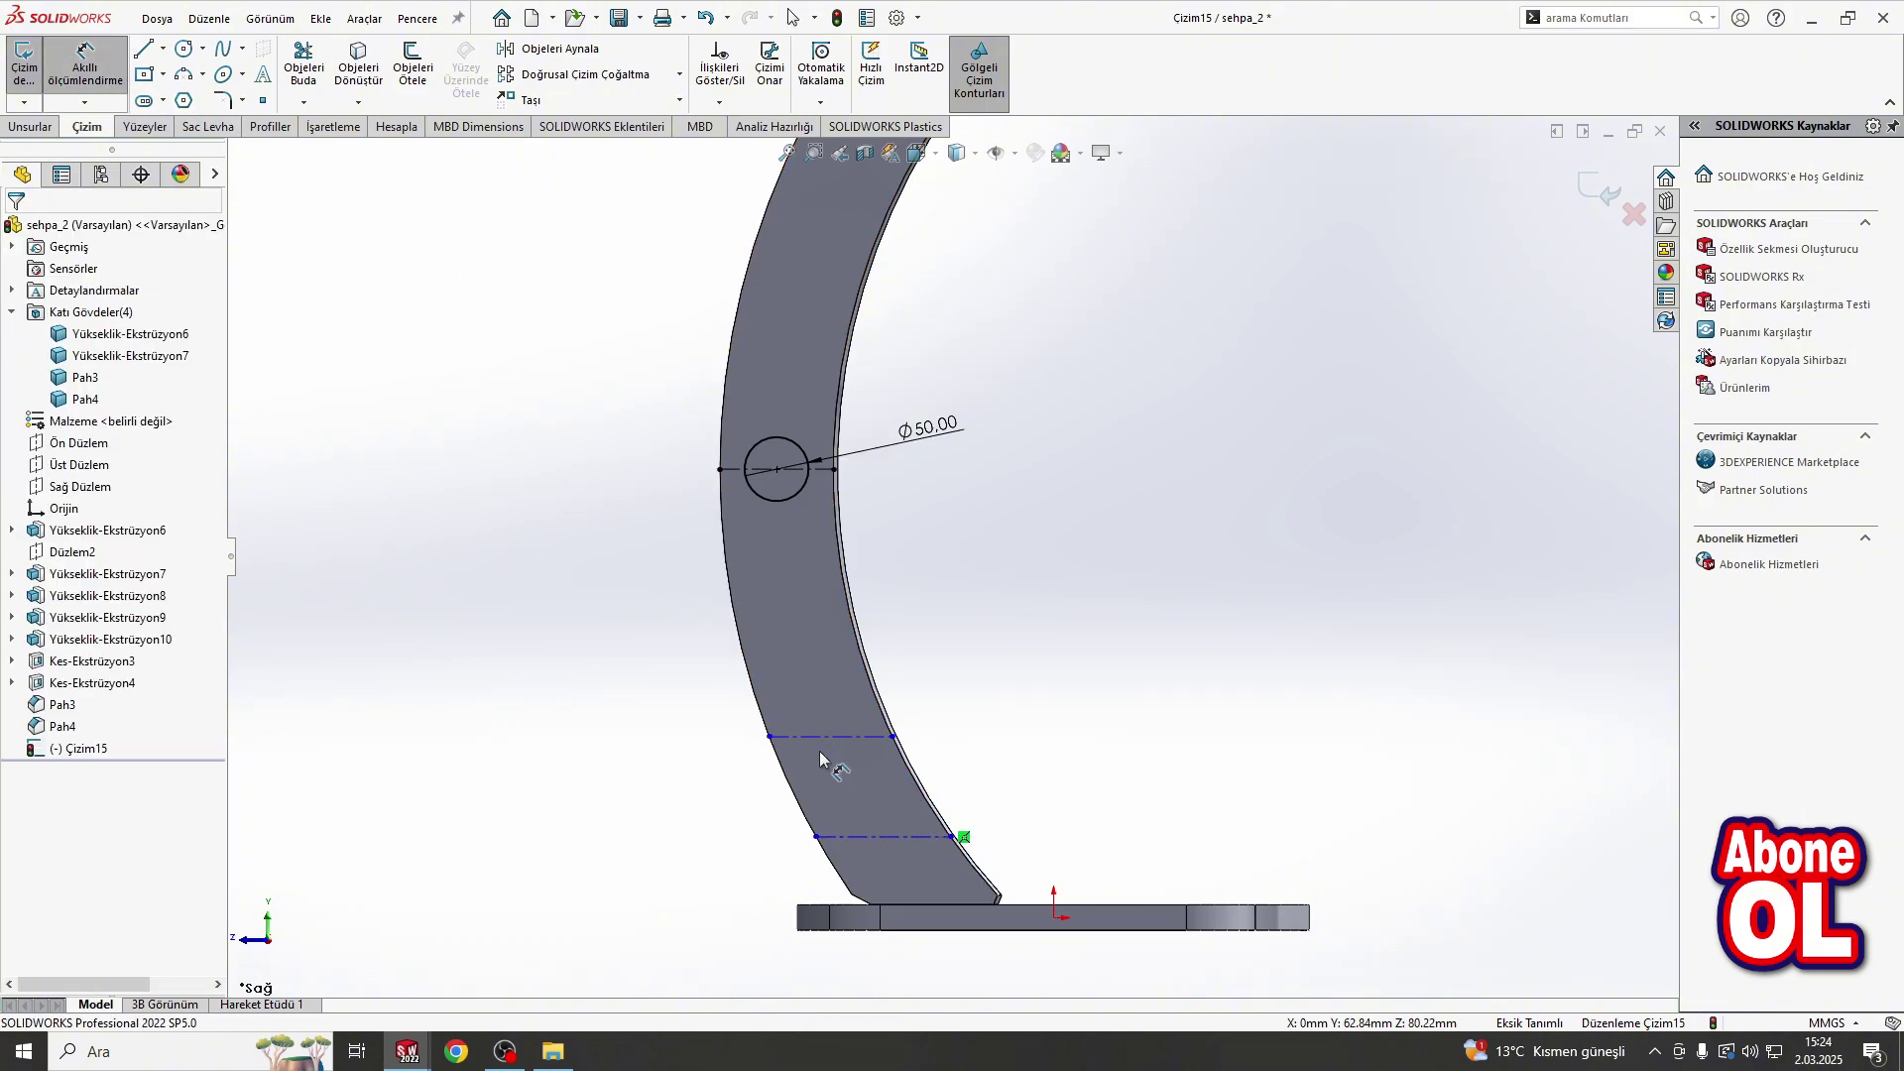
Step: Dimension the spacing of both new centerlines at 150 mm
left_click_drag(805, 736, 727, 470)
left_click(736, 472)
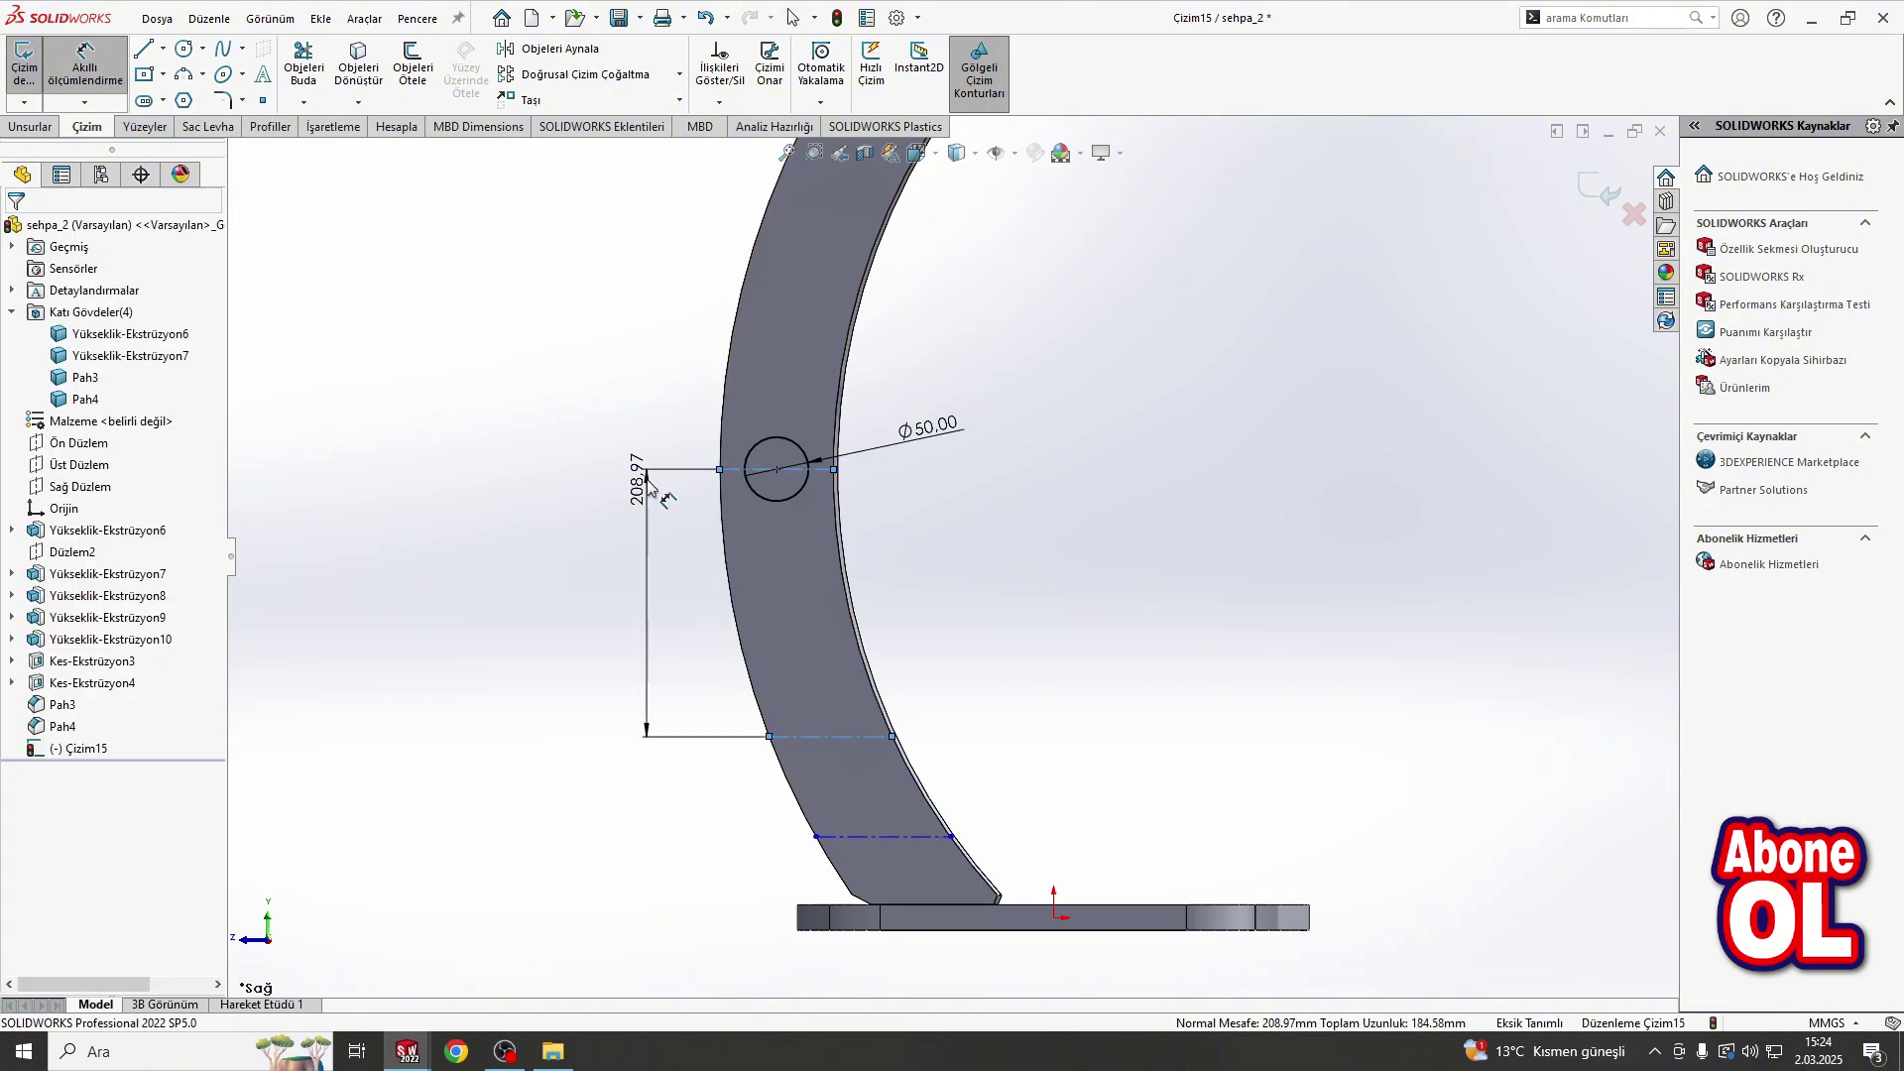
left_click(615, 515)
type("150")
key("Return")
left_click(873, 836)
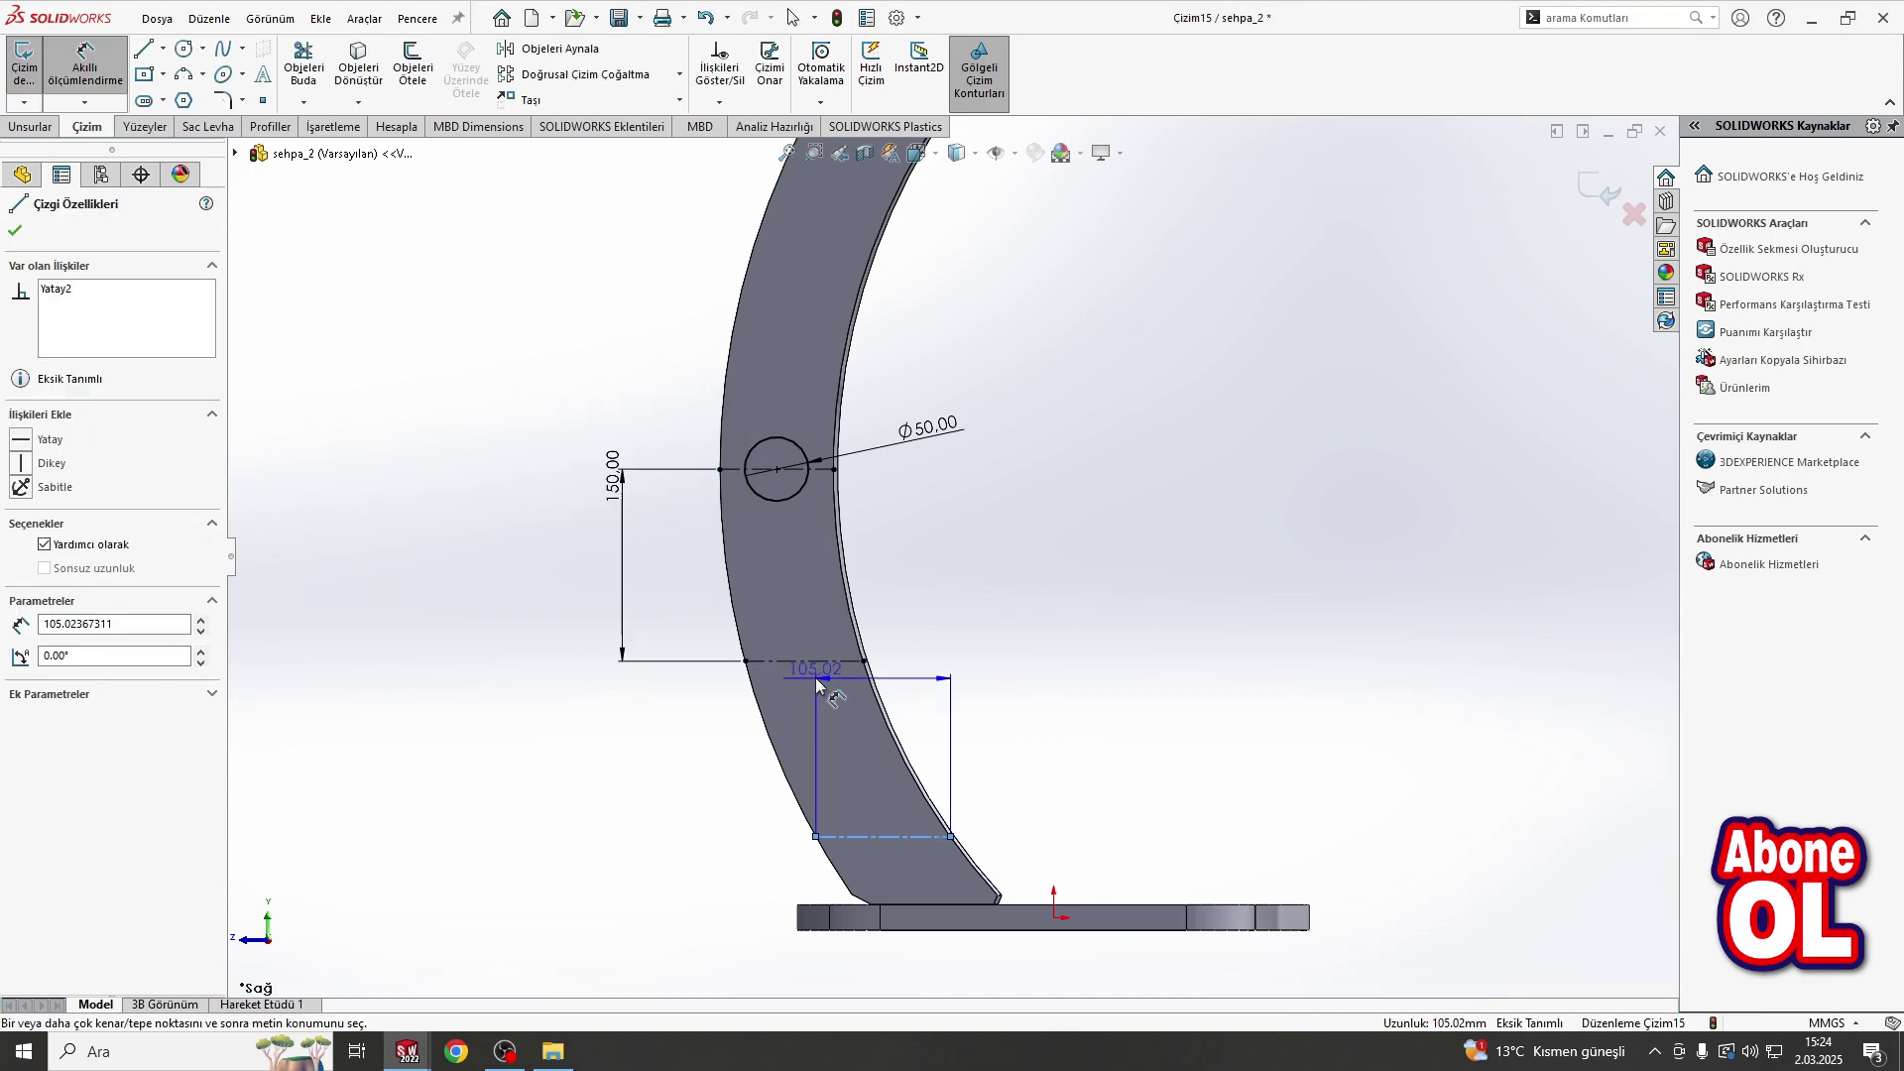
left_click(815, 661)
left_click(556, 714)
type("150")
key("Return")
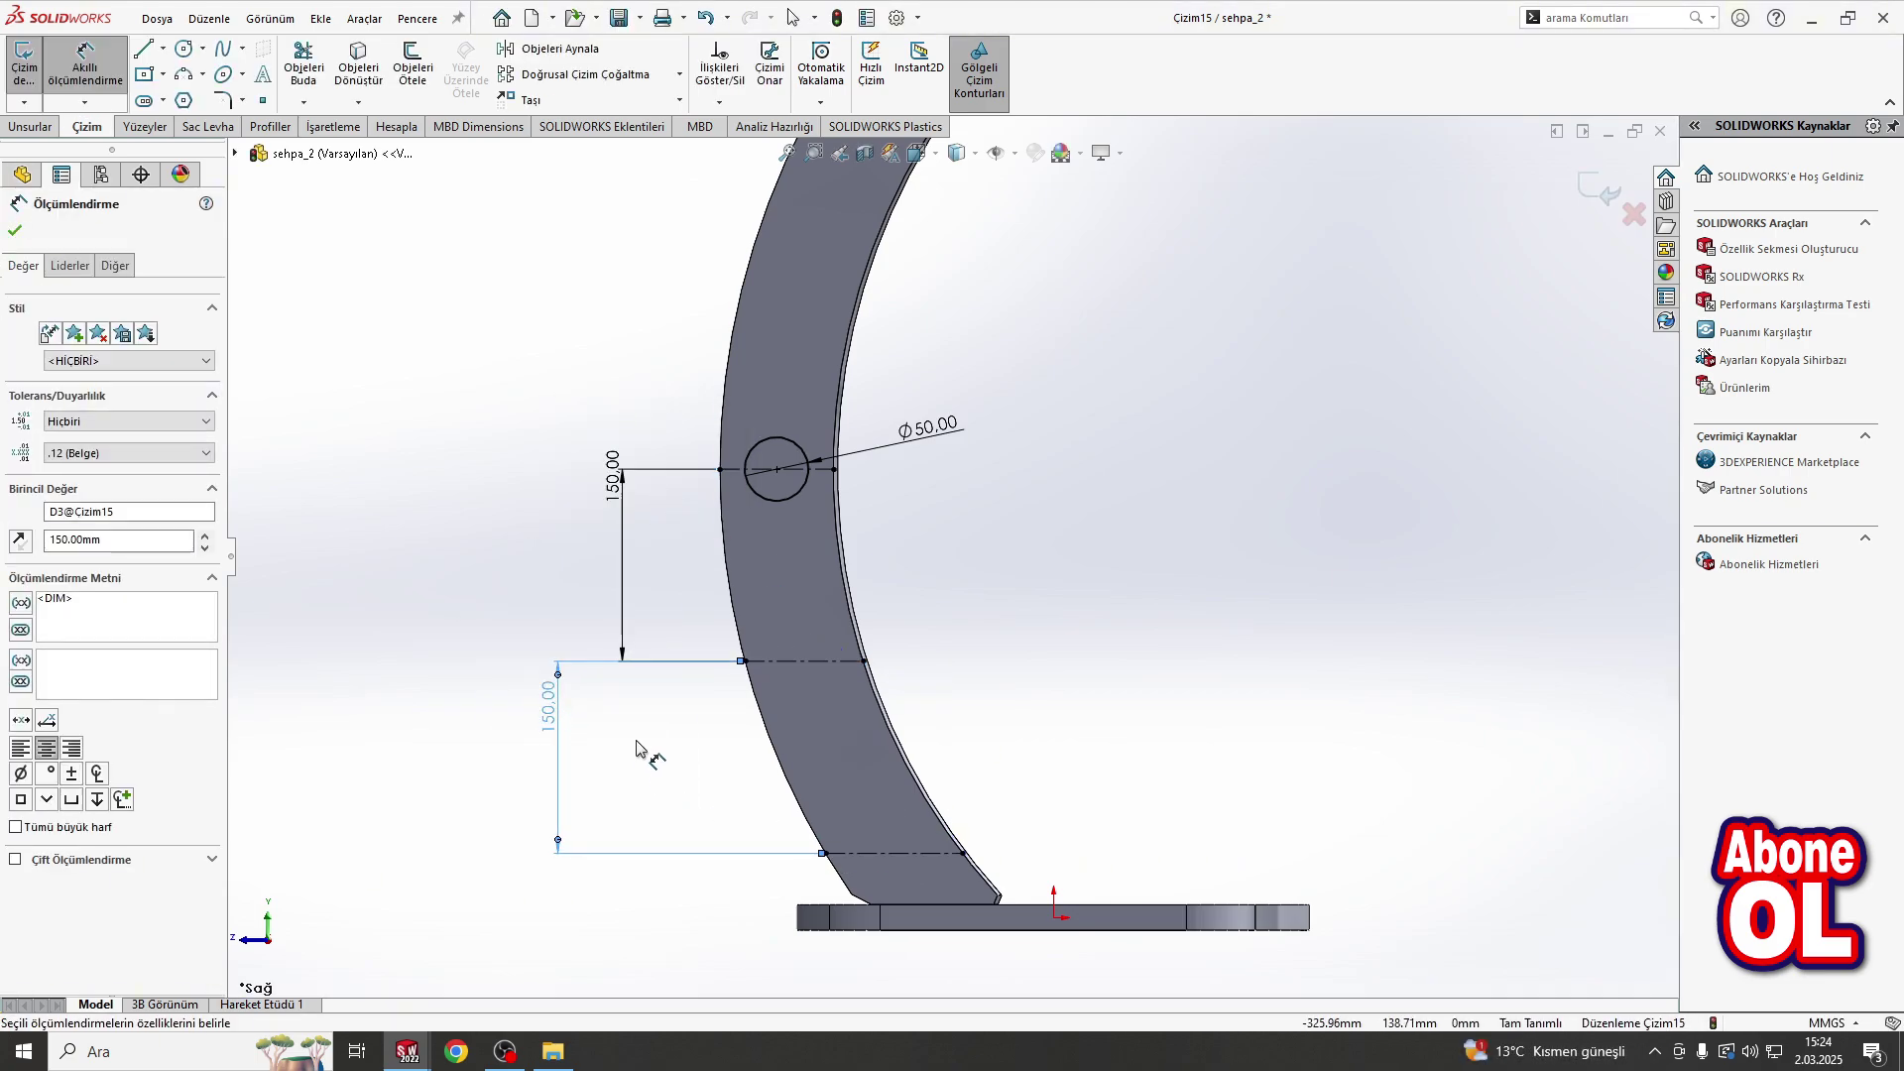
Step: Change both centerline spacing dimensions to 130 mm
double_click(613, 476)
type("130")
key("Return")
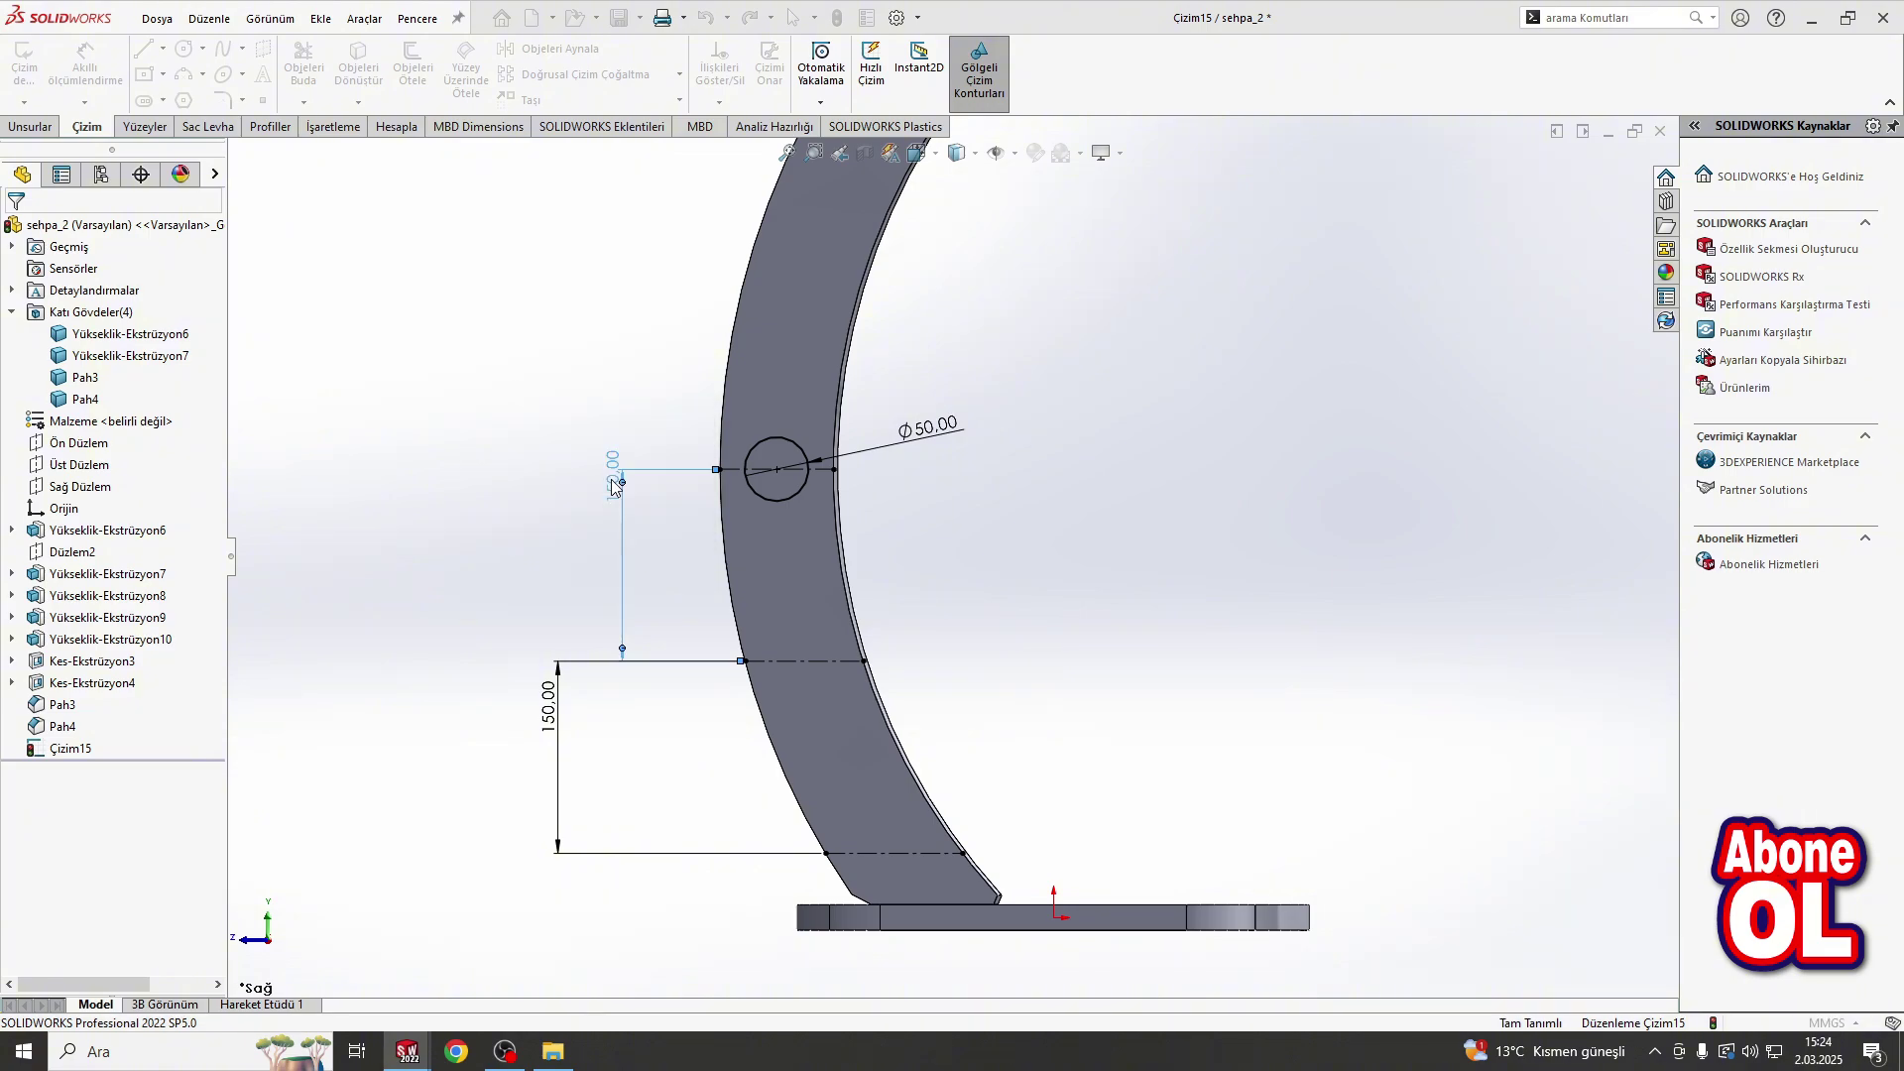
double_click(543, 695)
type("130")
key("Return")
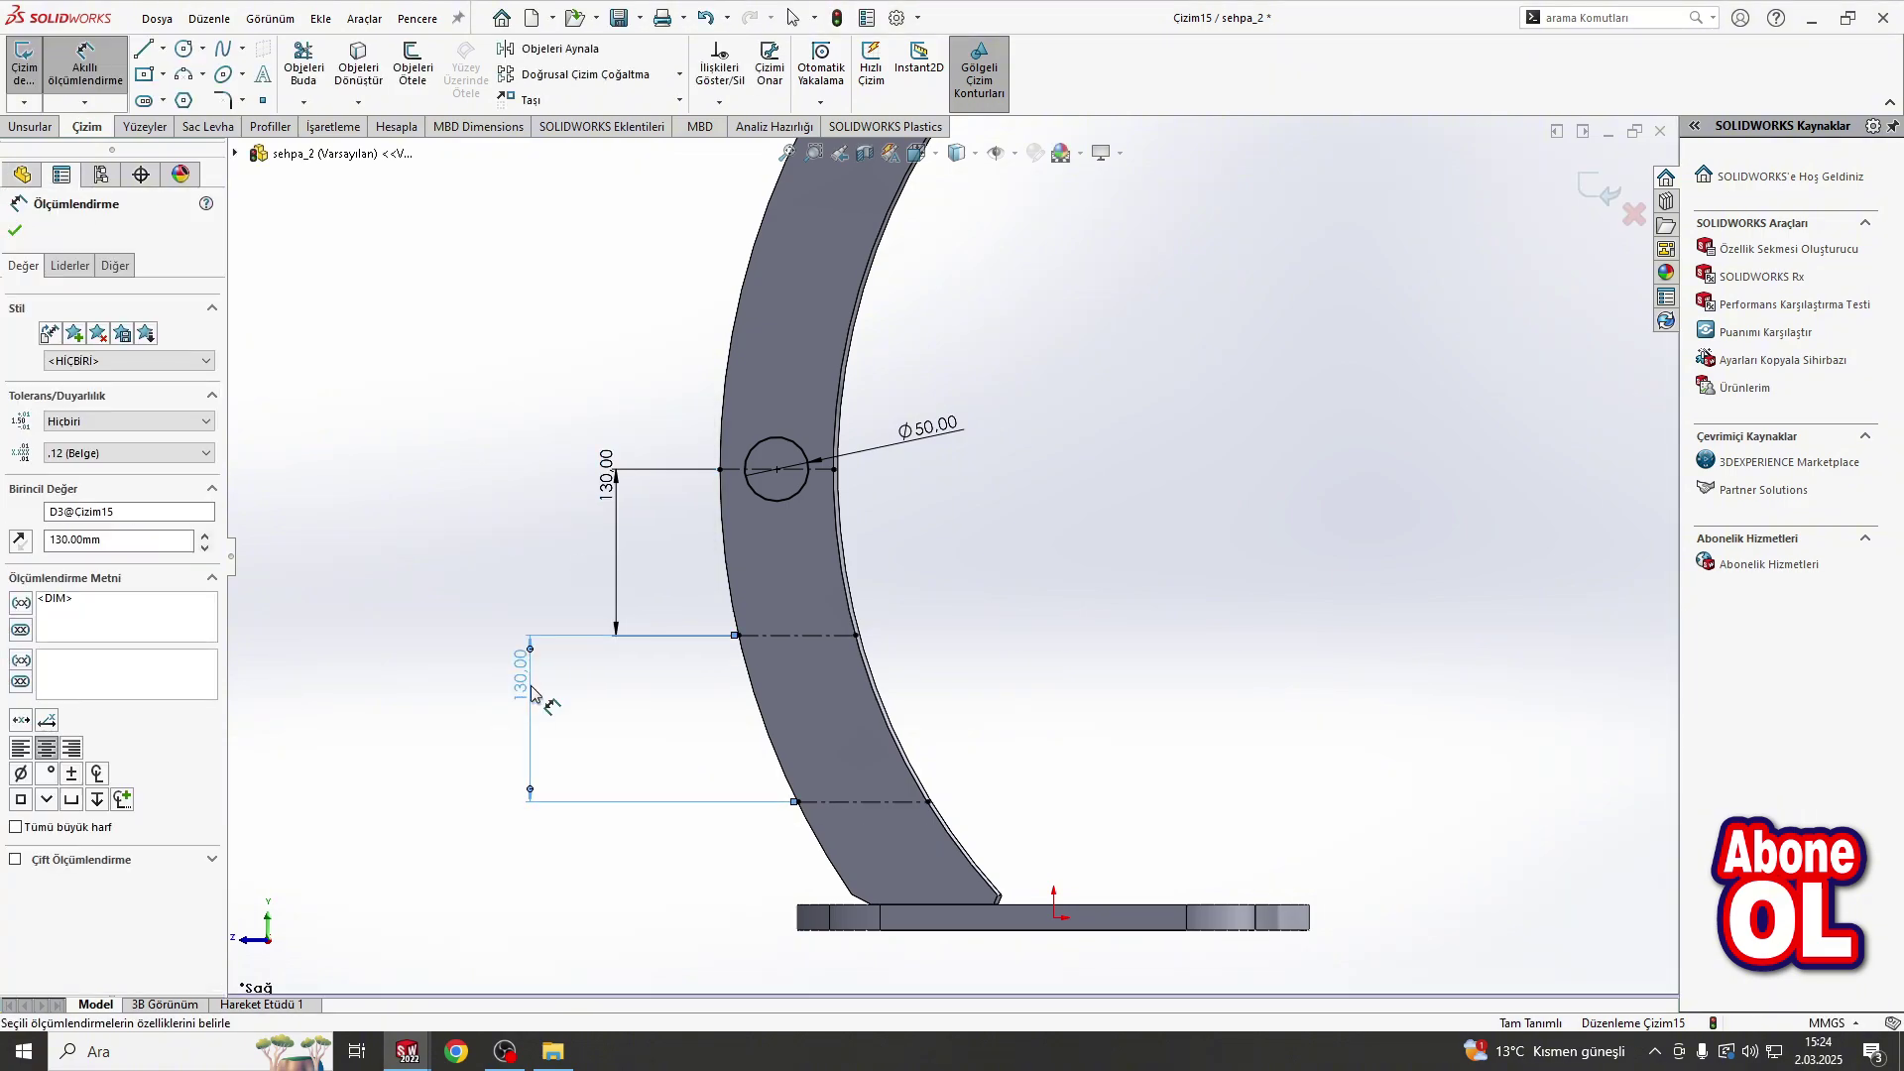
left_click(378, 304)
left_click(183, 48)
Step: Draw circles on the middle and lower centerlines
left_click(797, 634)
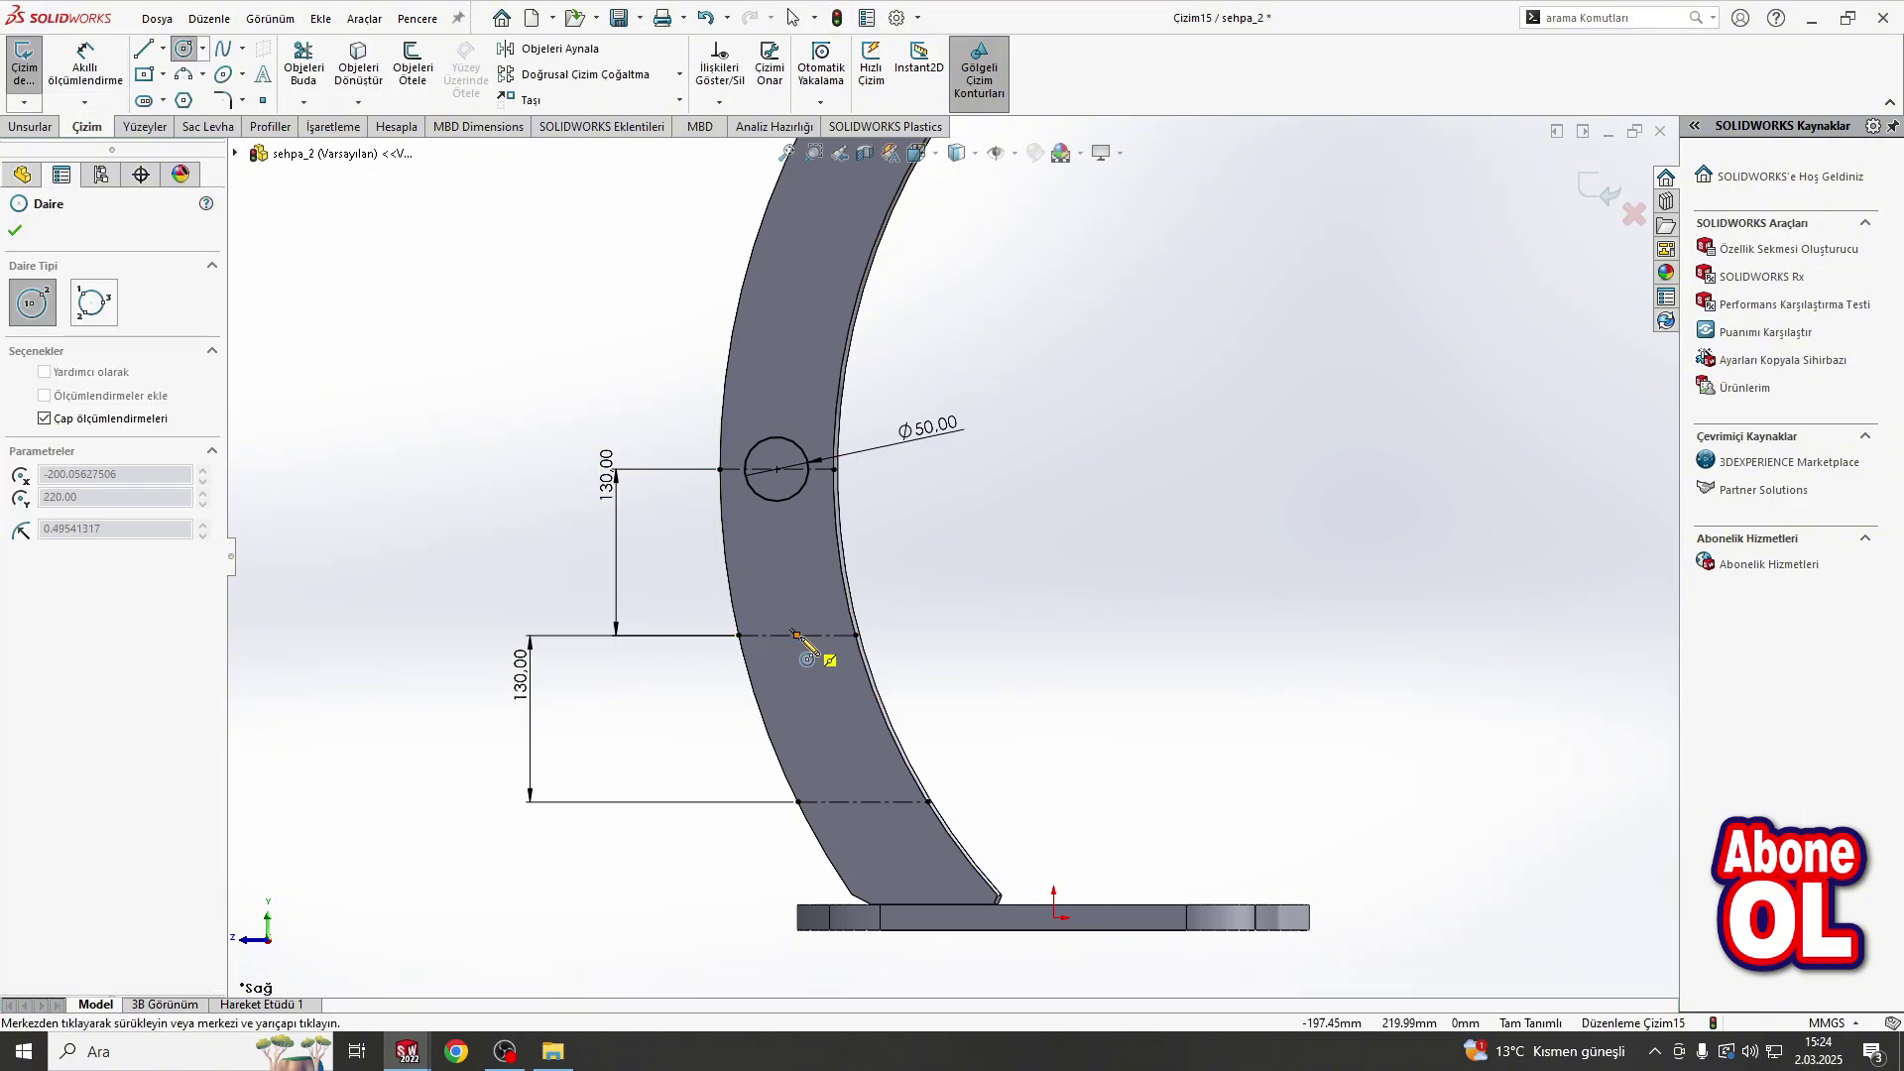
key("Escape")
left_click(184, 49)
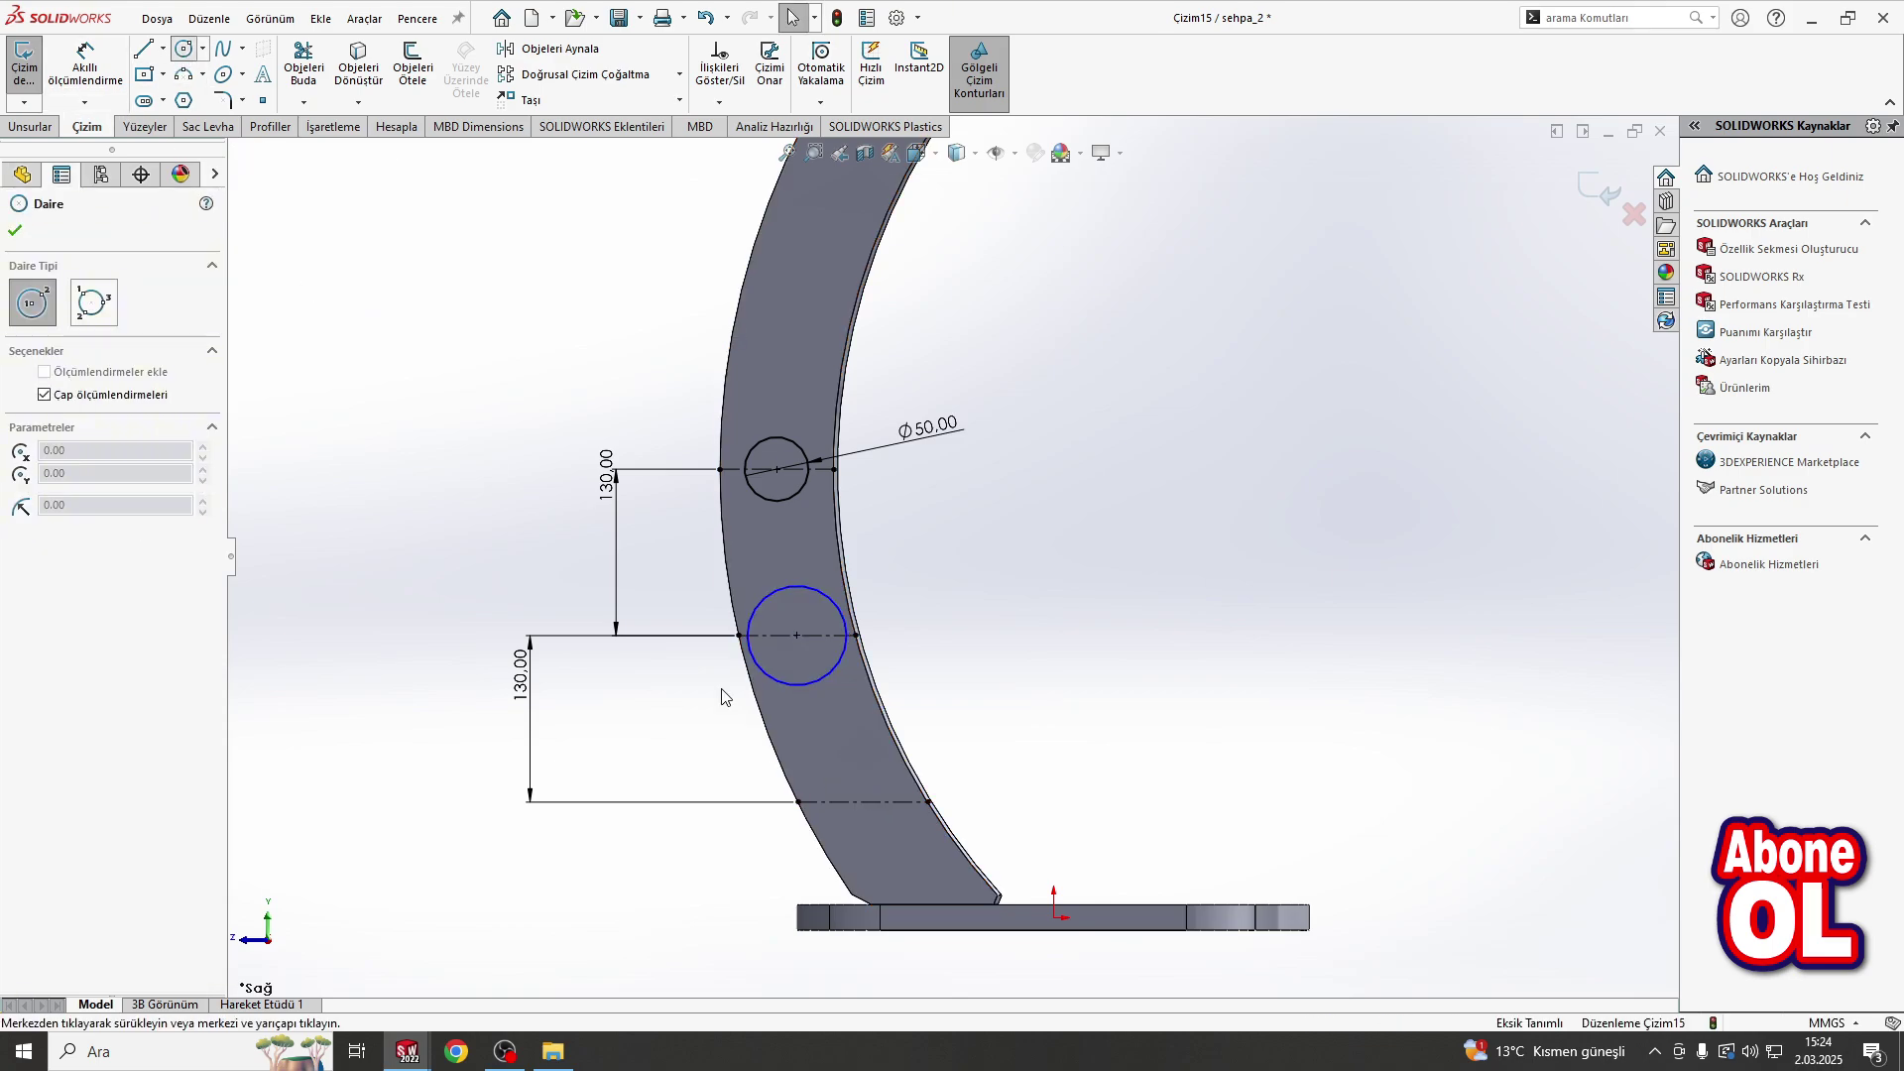
left_click(863, 802)
left_click(867, 835)
key("Escape")
Step: Mirror the three circles about the centerline to give five holes
left_click(868, 835)
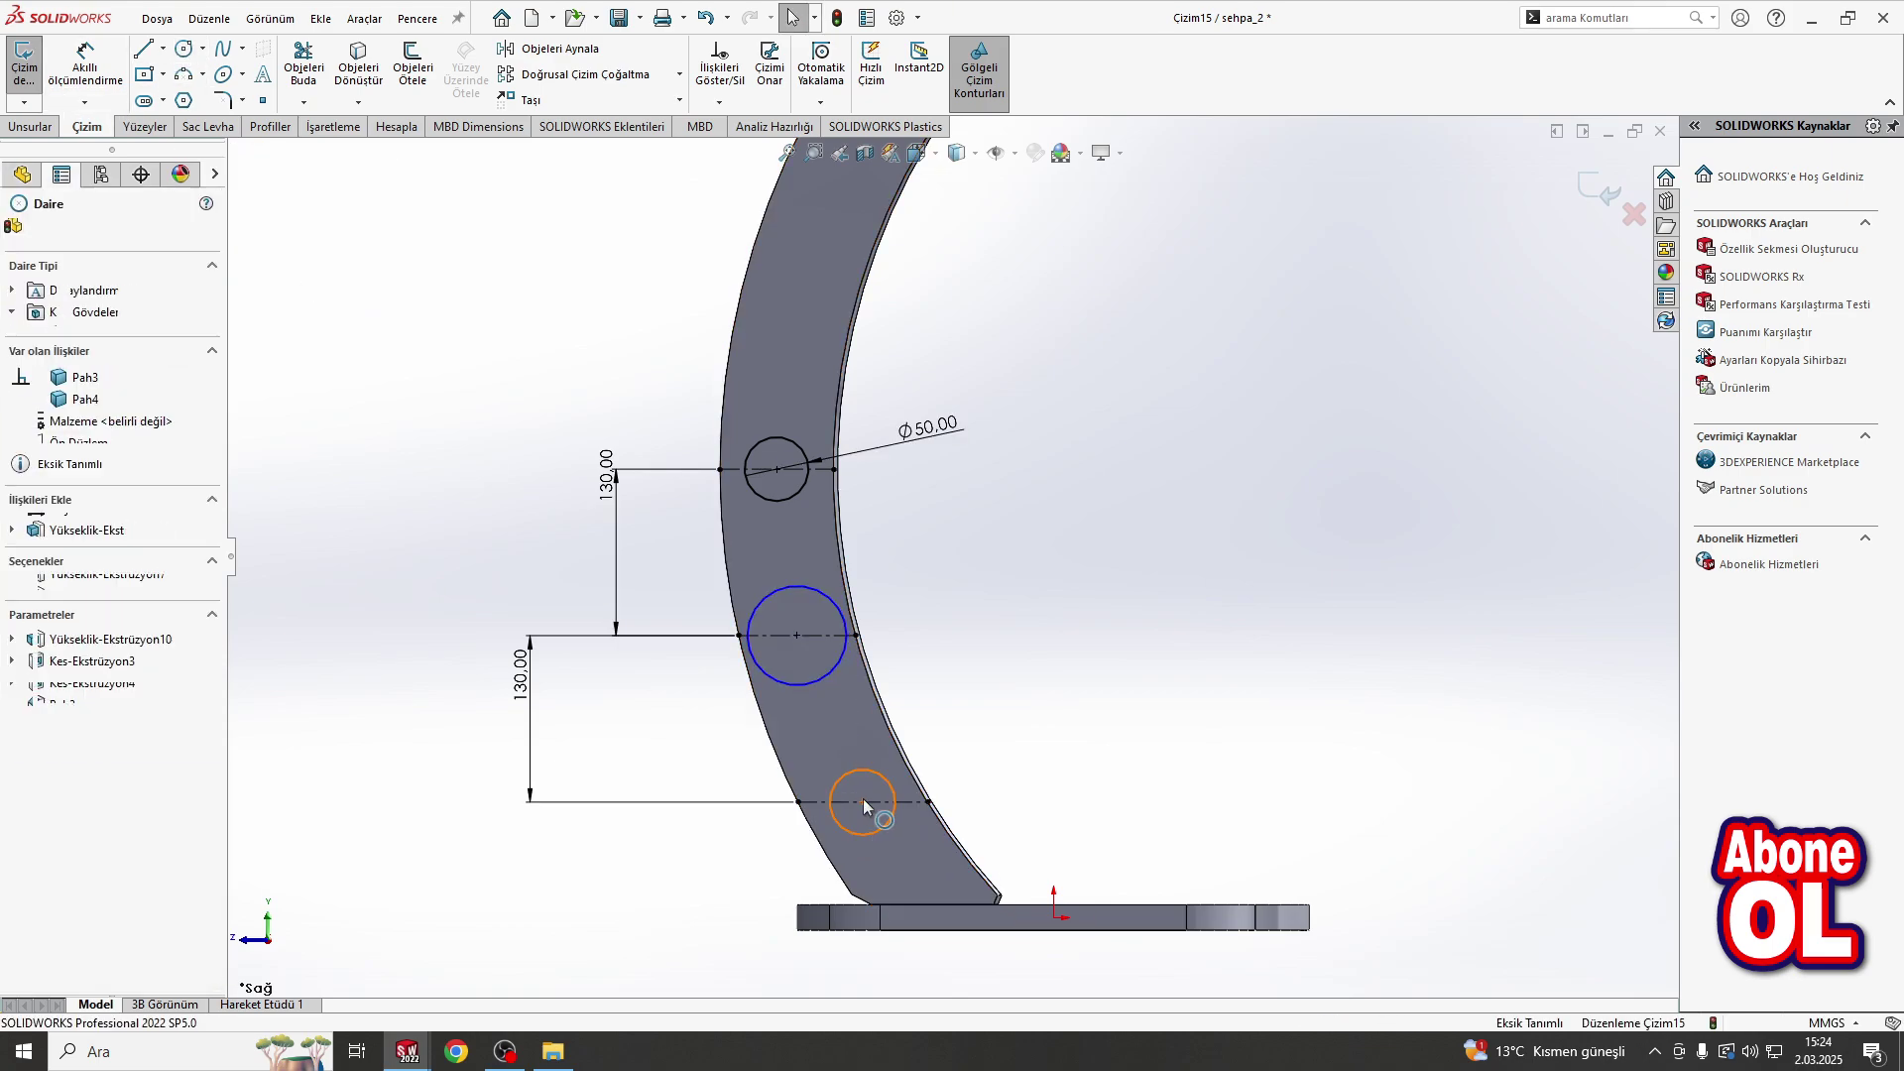
left_click(827, 682)
left_click(799, 492, "ctrl")
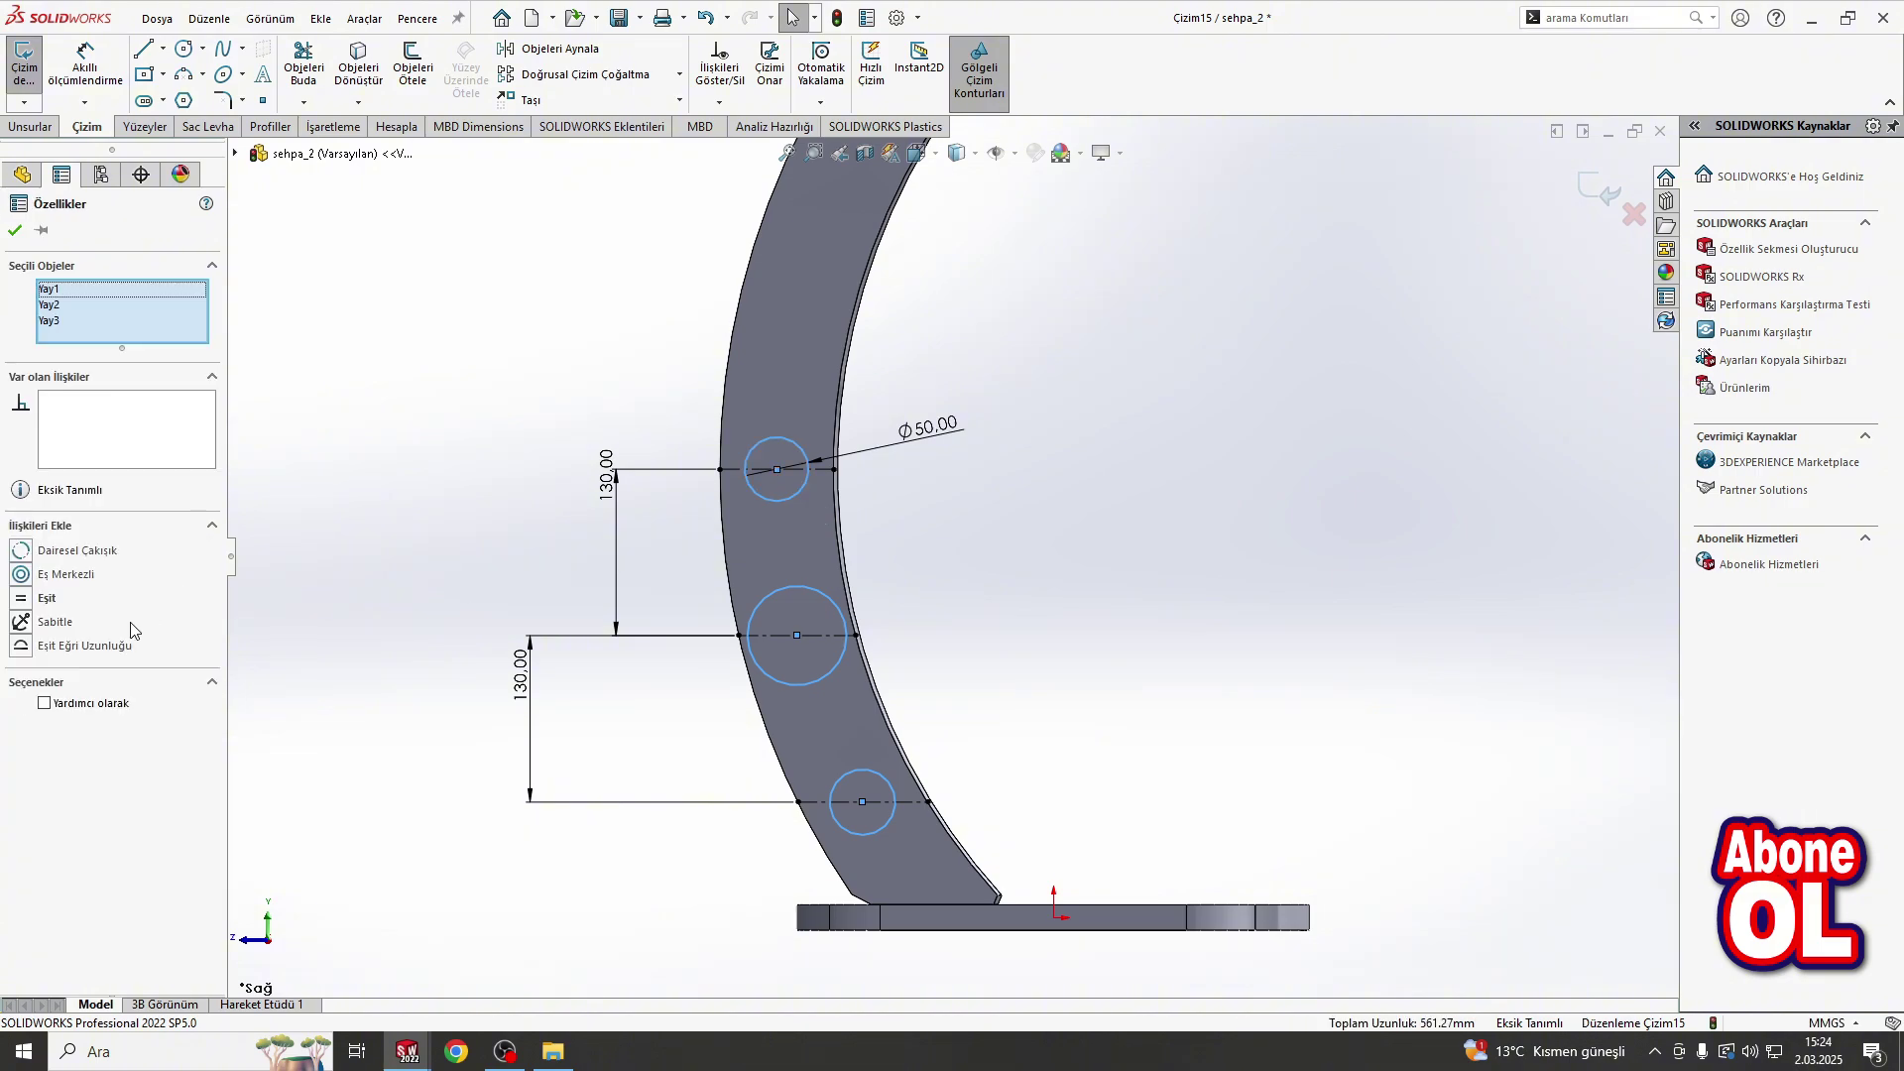
left_click(334, 560)
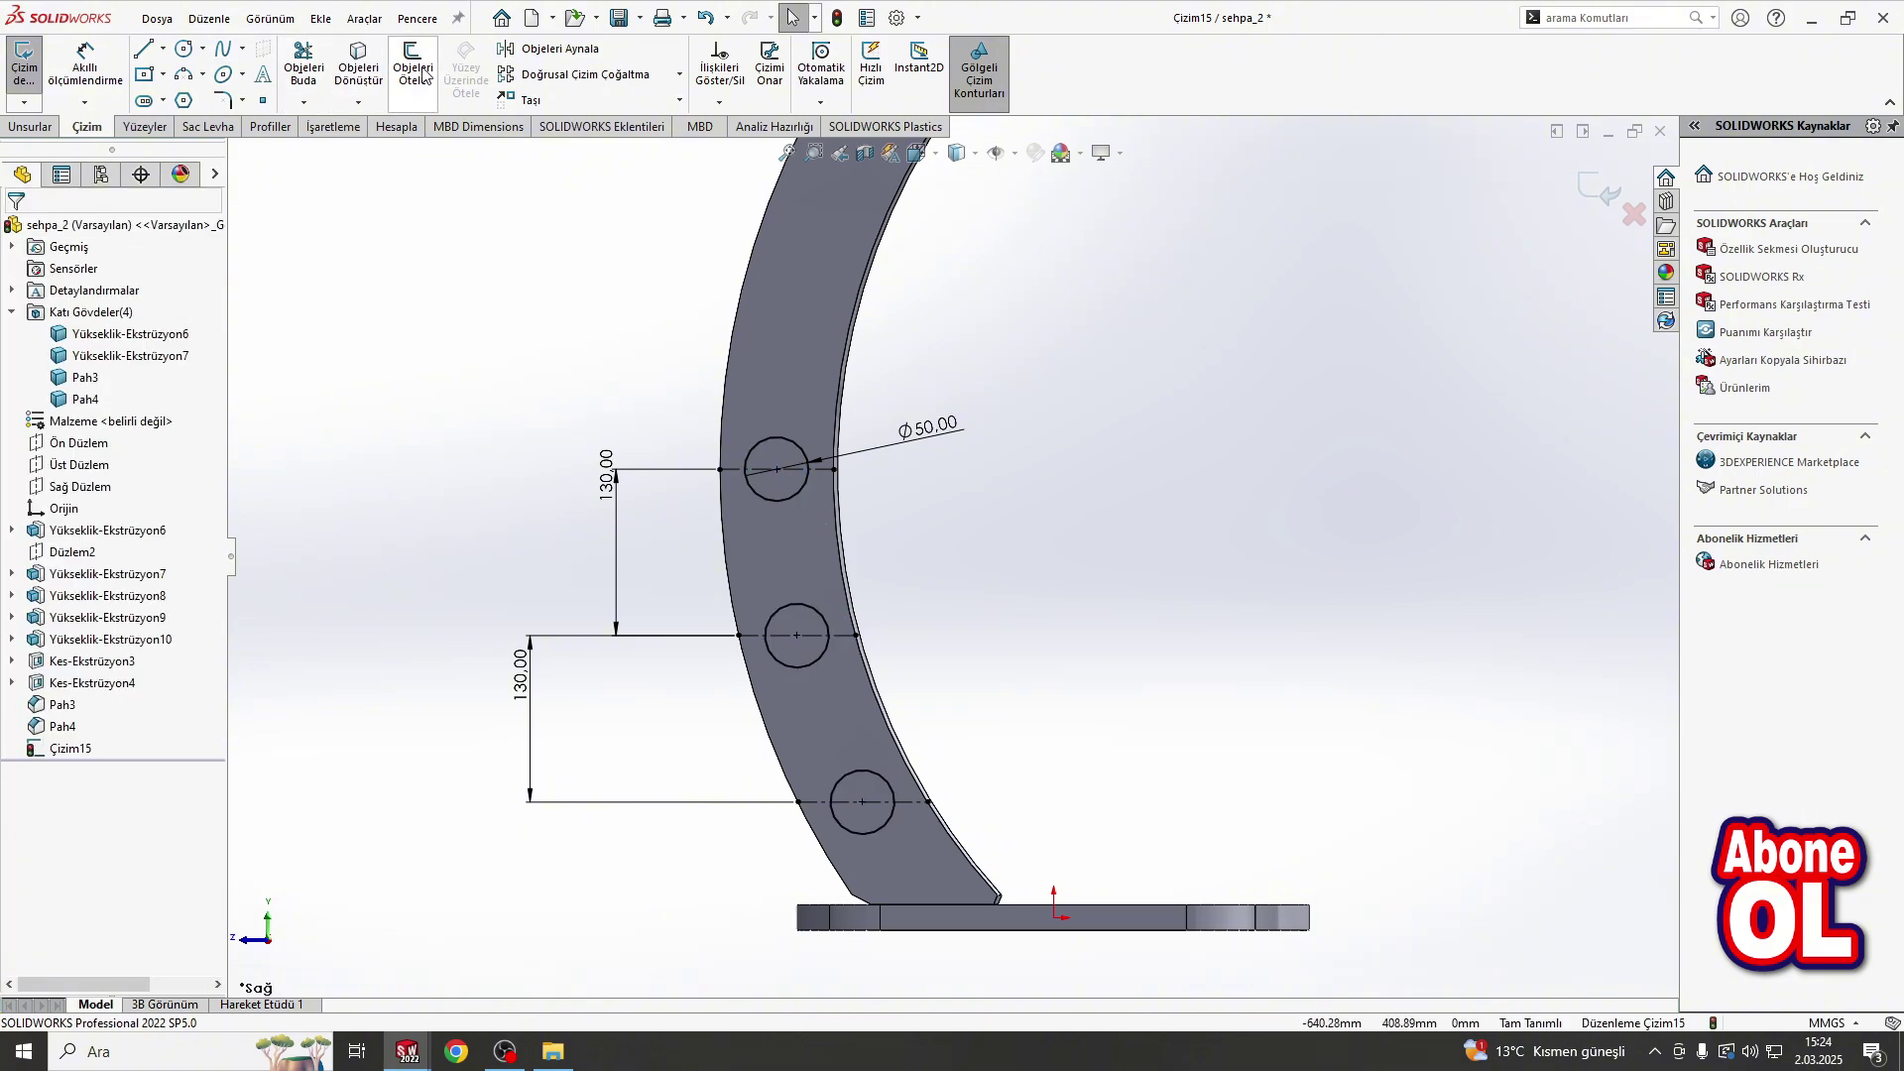
left_click(545, 47)
left_click(777, 438)
left_click(796, 604)
left_click(862, 770)
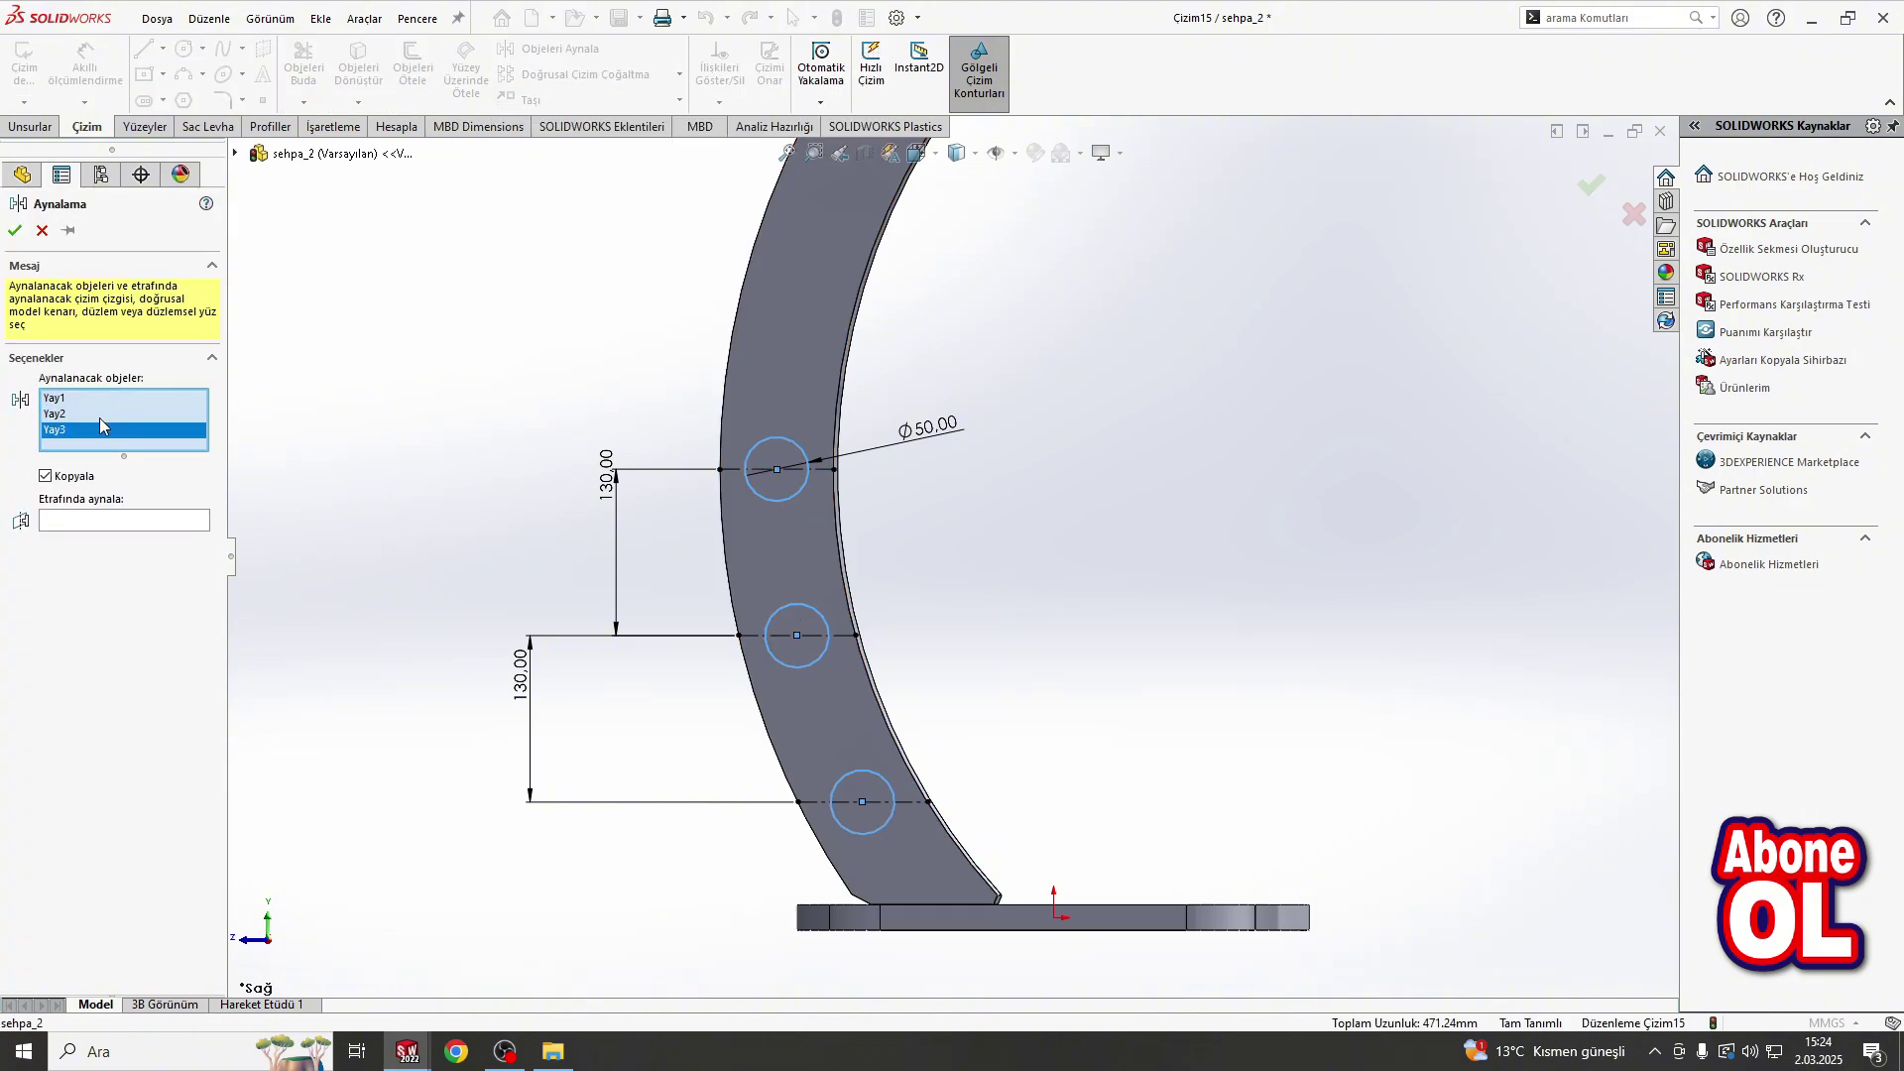
left_click(103, 520)
scroll(820, 471, "up", 4)
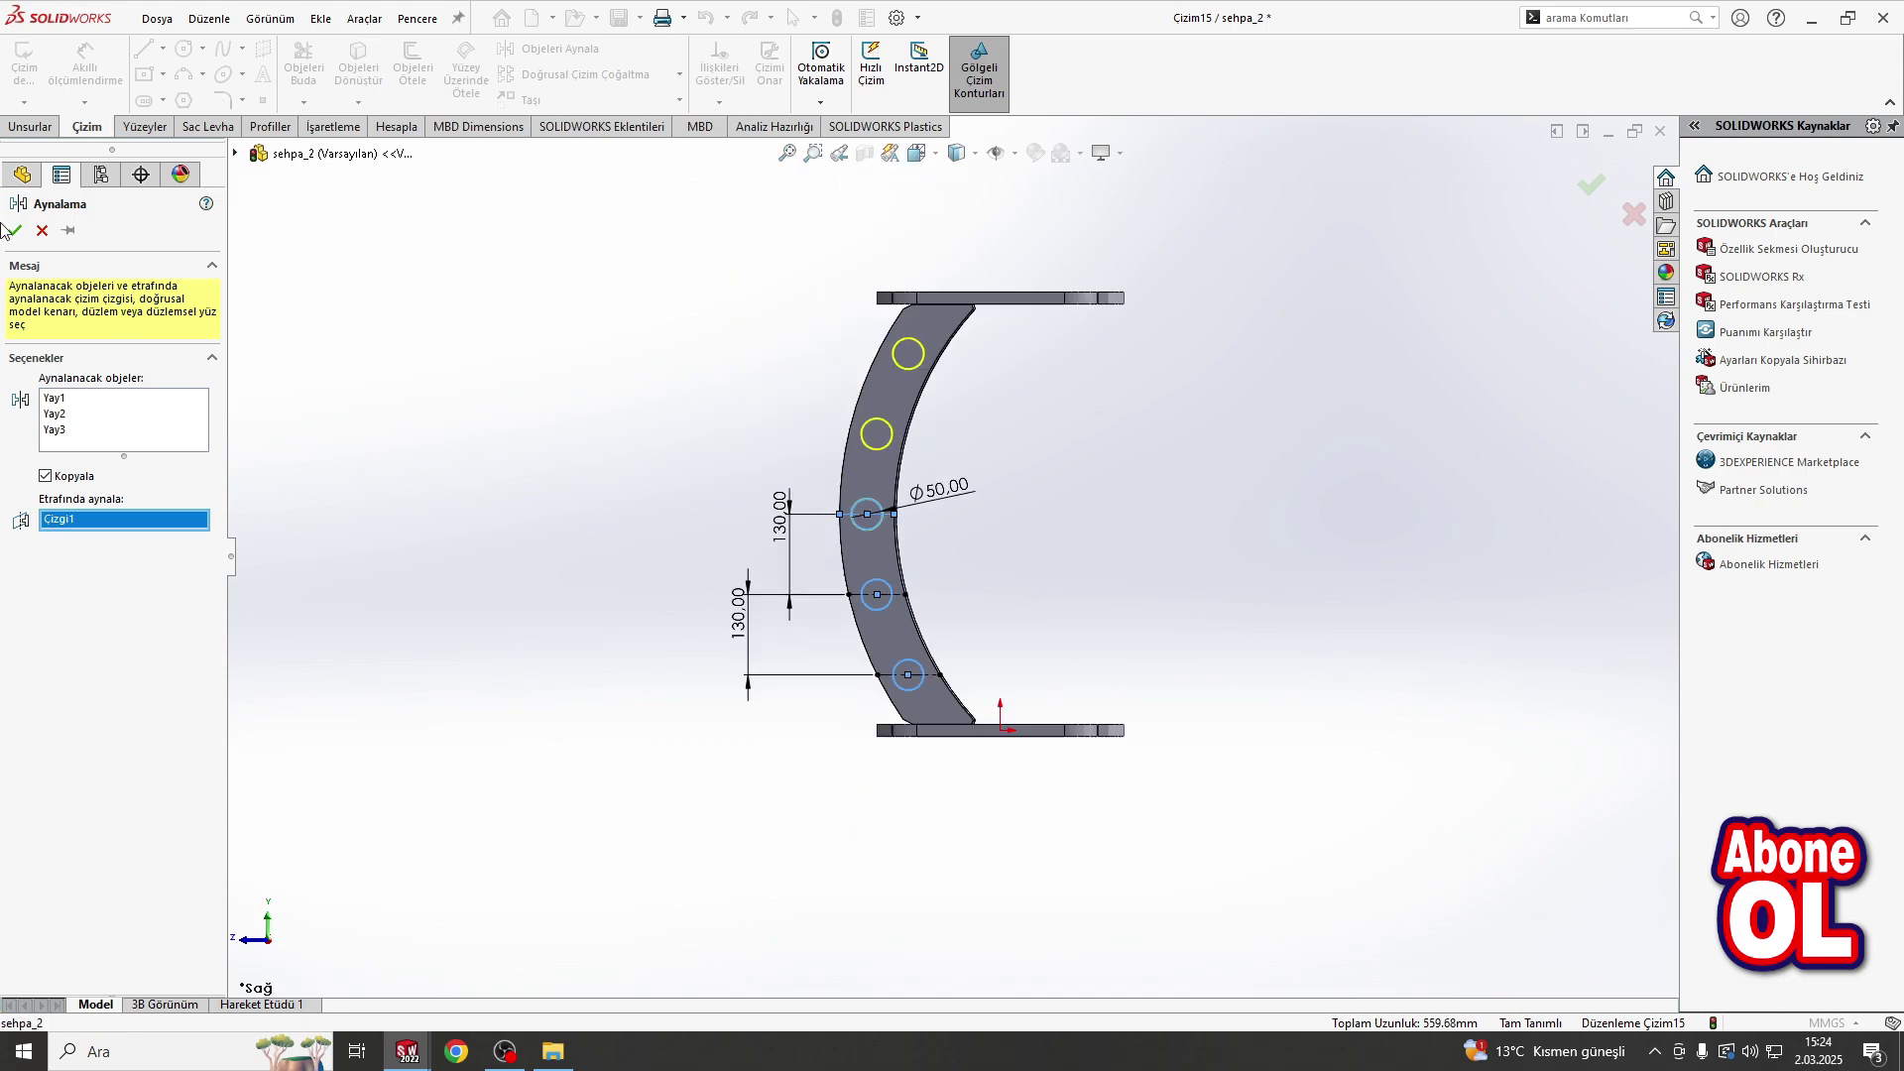
left_click(15, 230)
left_click(30, 126)
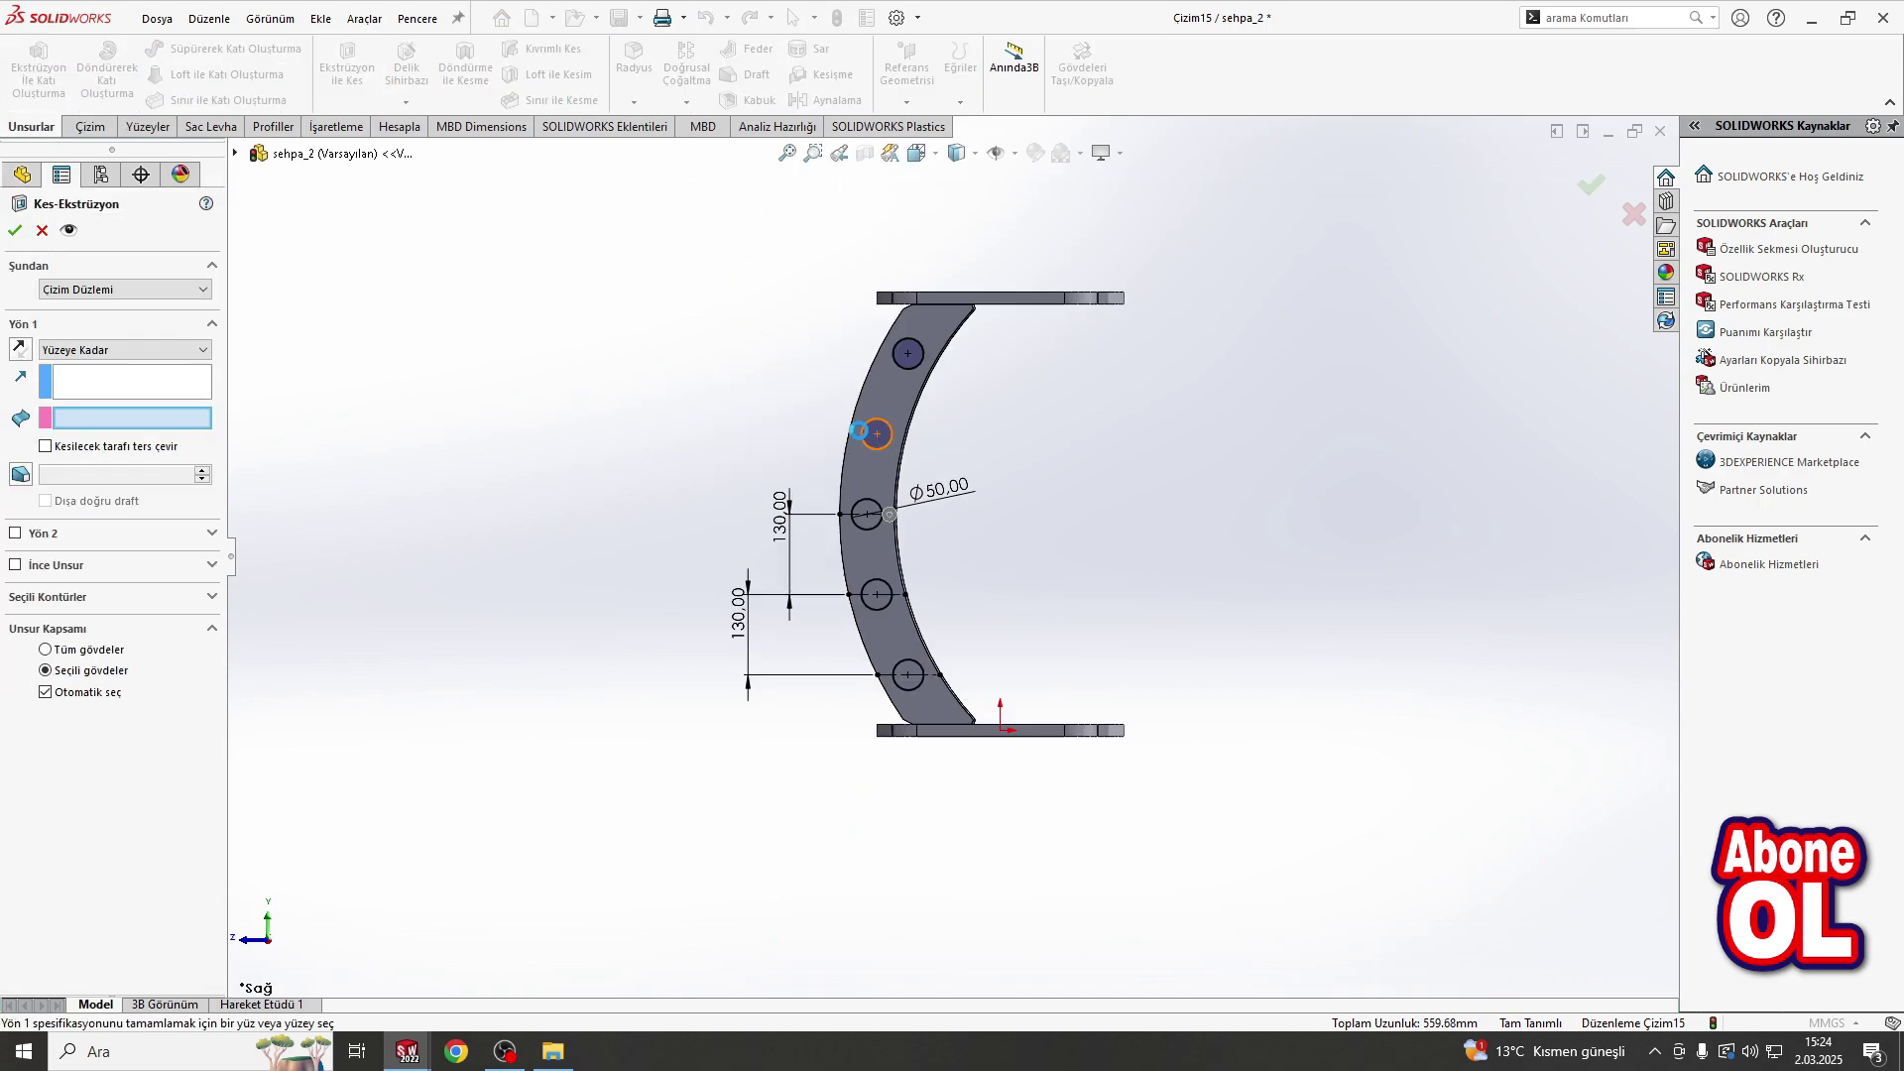
Step: Extrude-cut the holes Up To Surface both ways, ending at the near and far leg faces
left_click(839, 414)
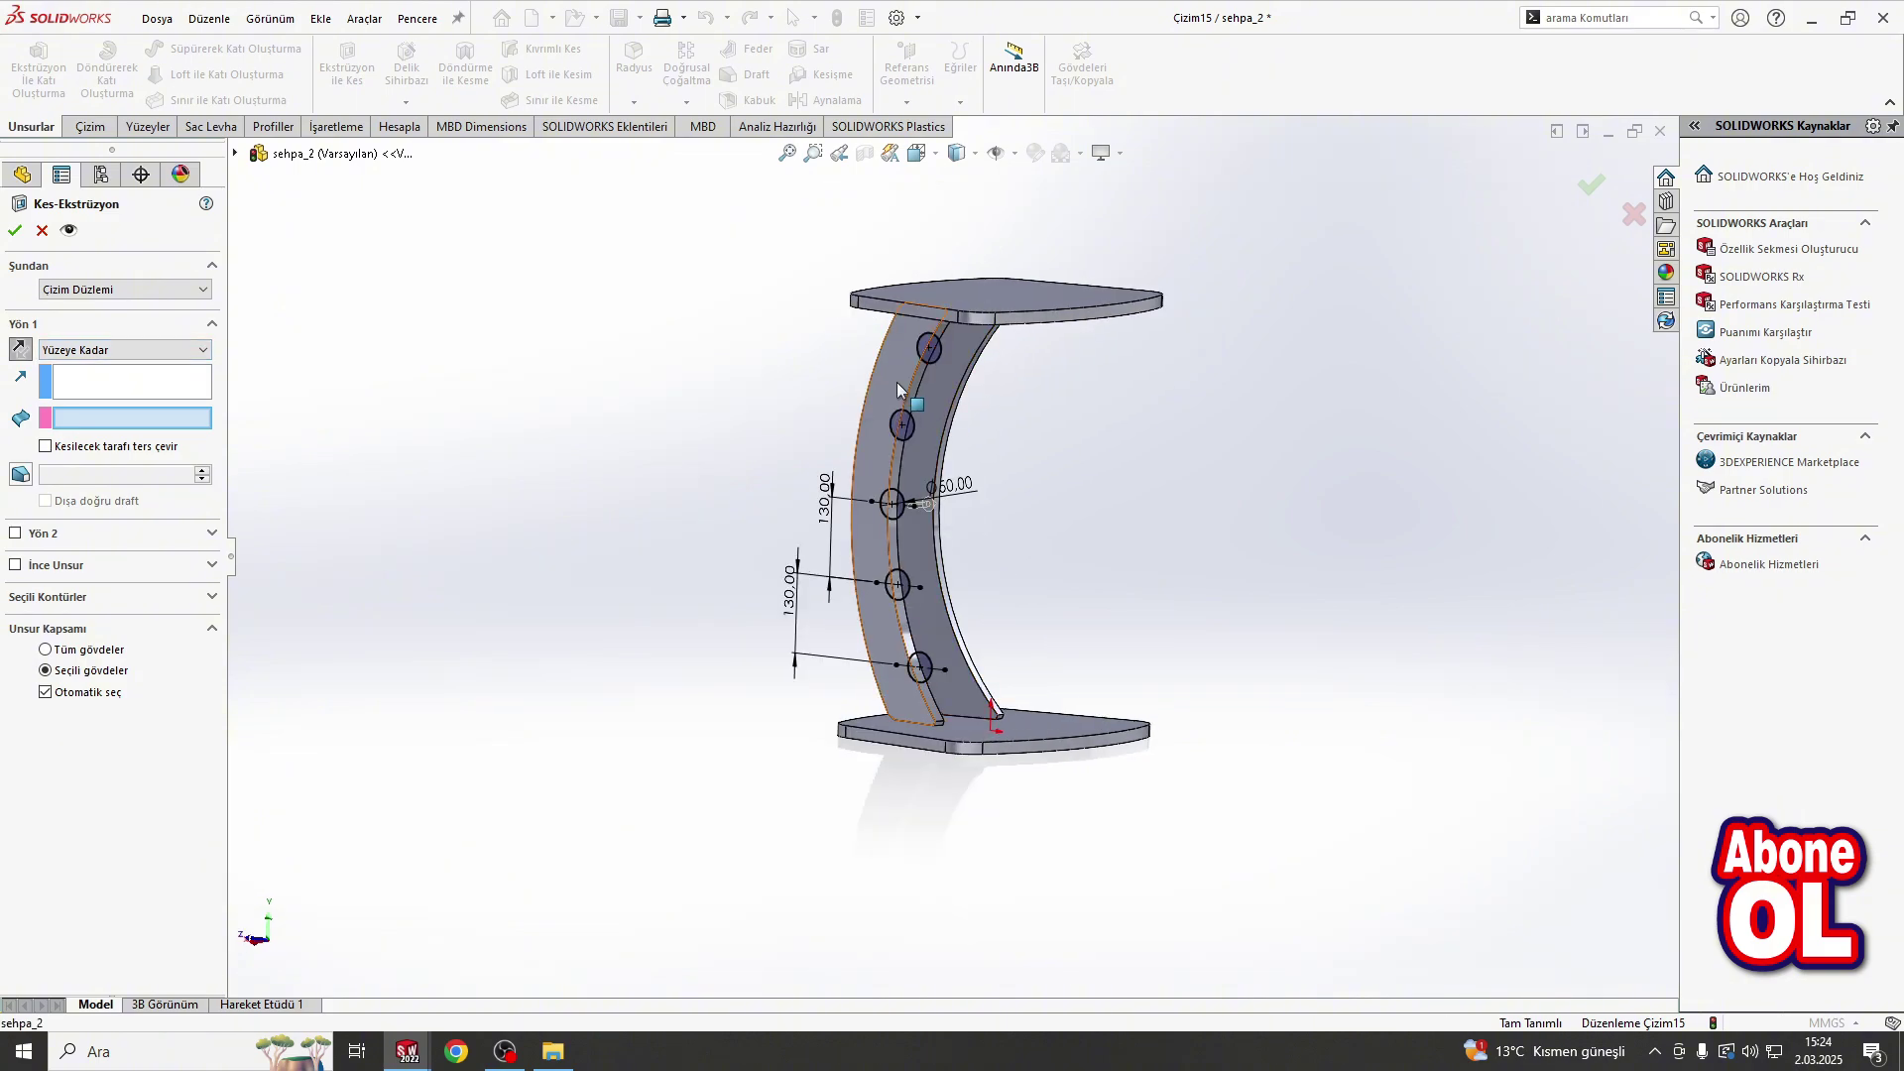
left_click(16, 533)
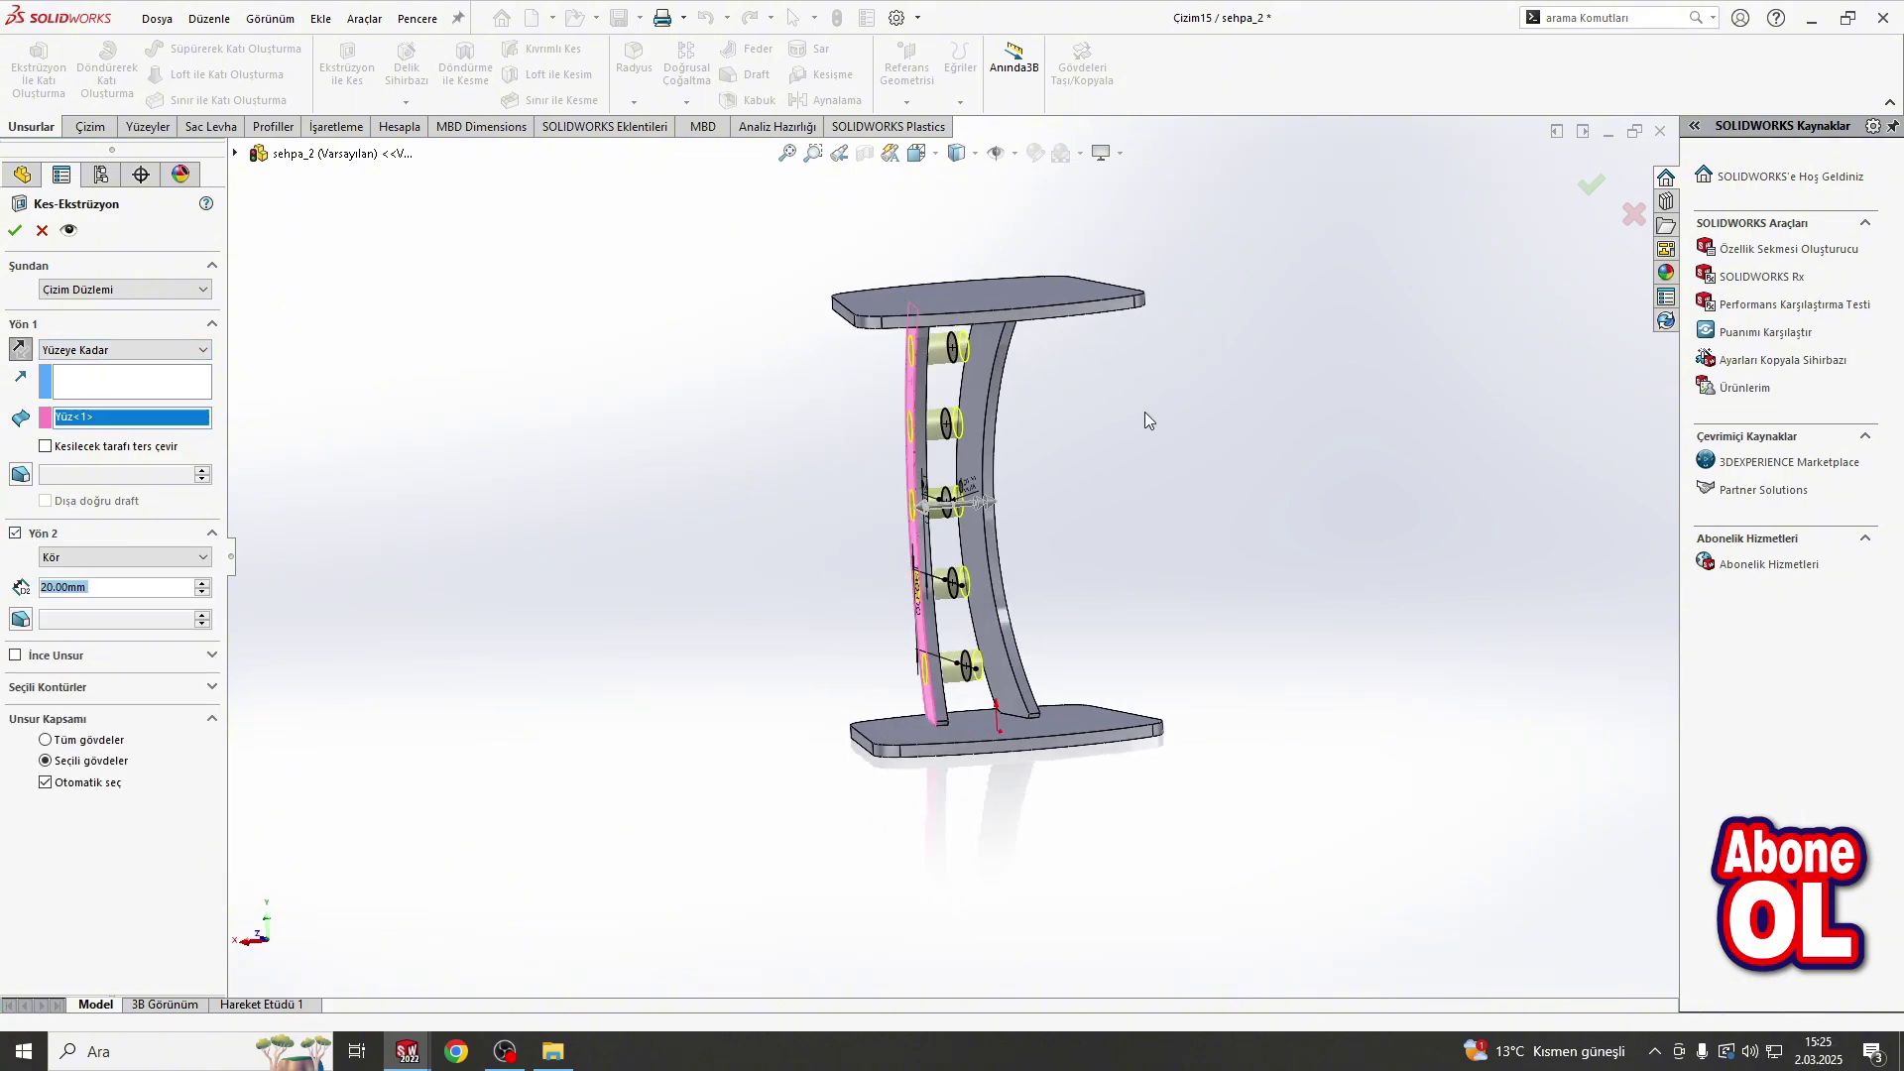
middle_click_drag(1145, 413, 1031, 405)
scroll(1053, 394, "down", 5)
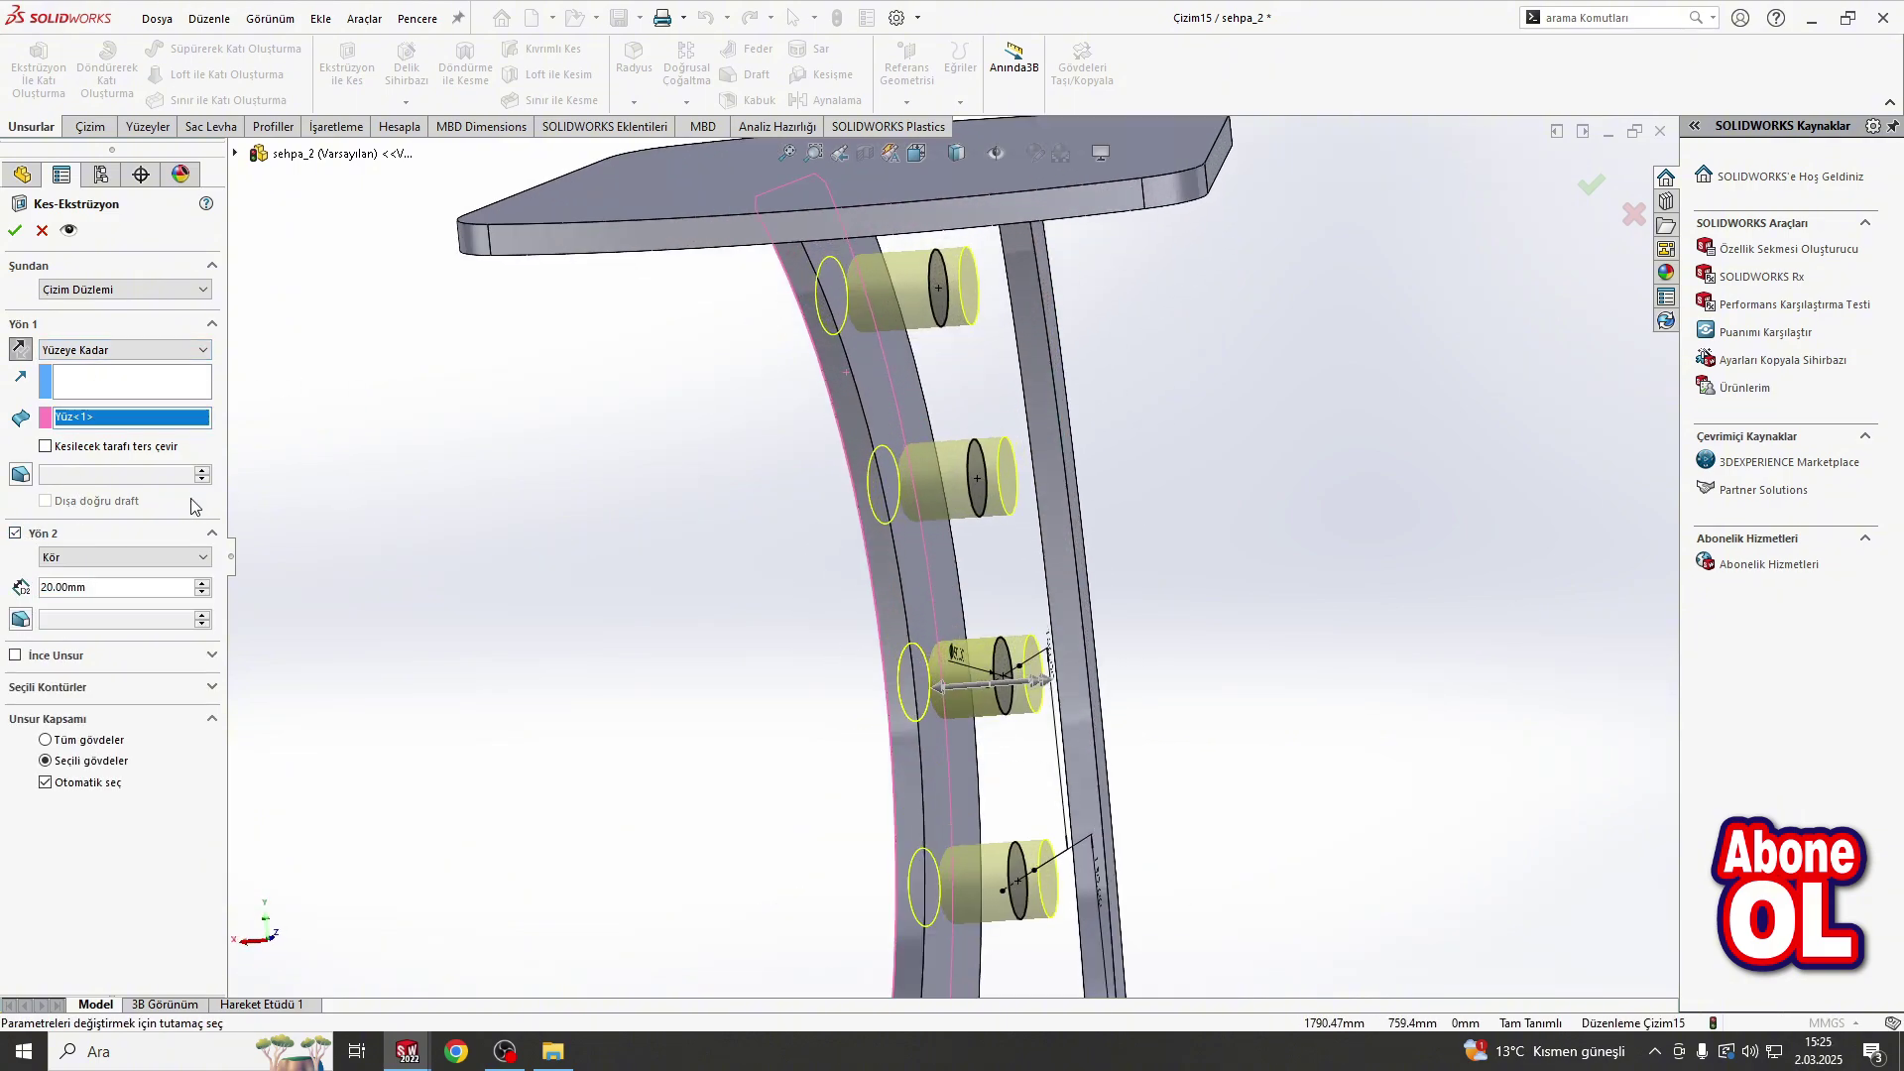
left_click(124, 556)
left_click(80, 628)
left_click(1063, 437)
middle_click_drag(1063, 437, 5, 288)
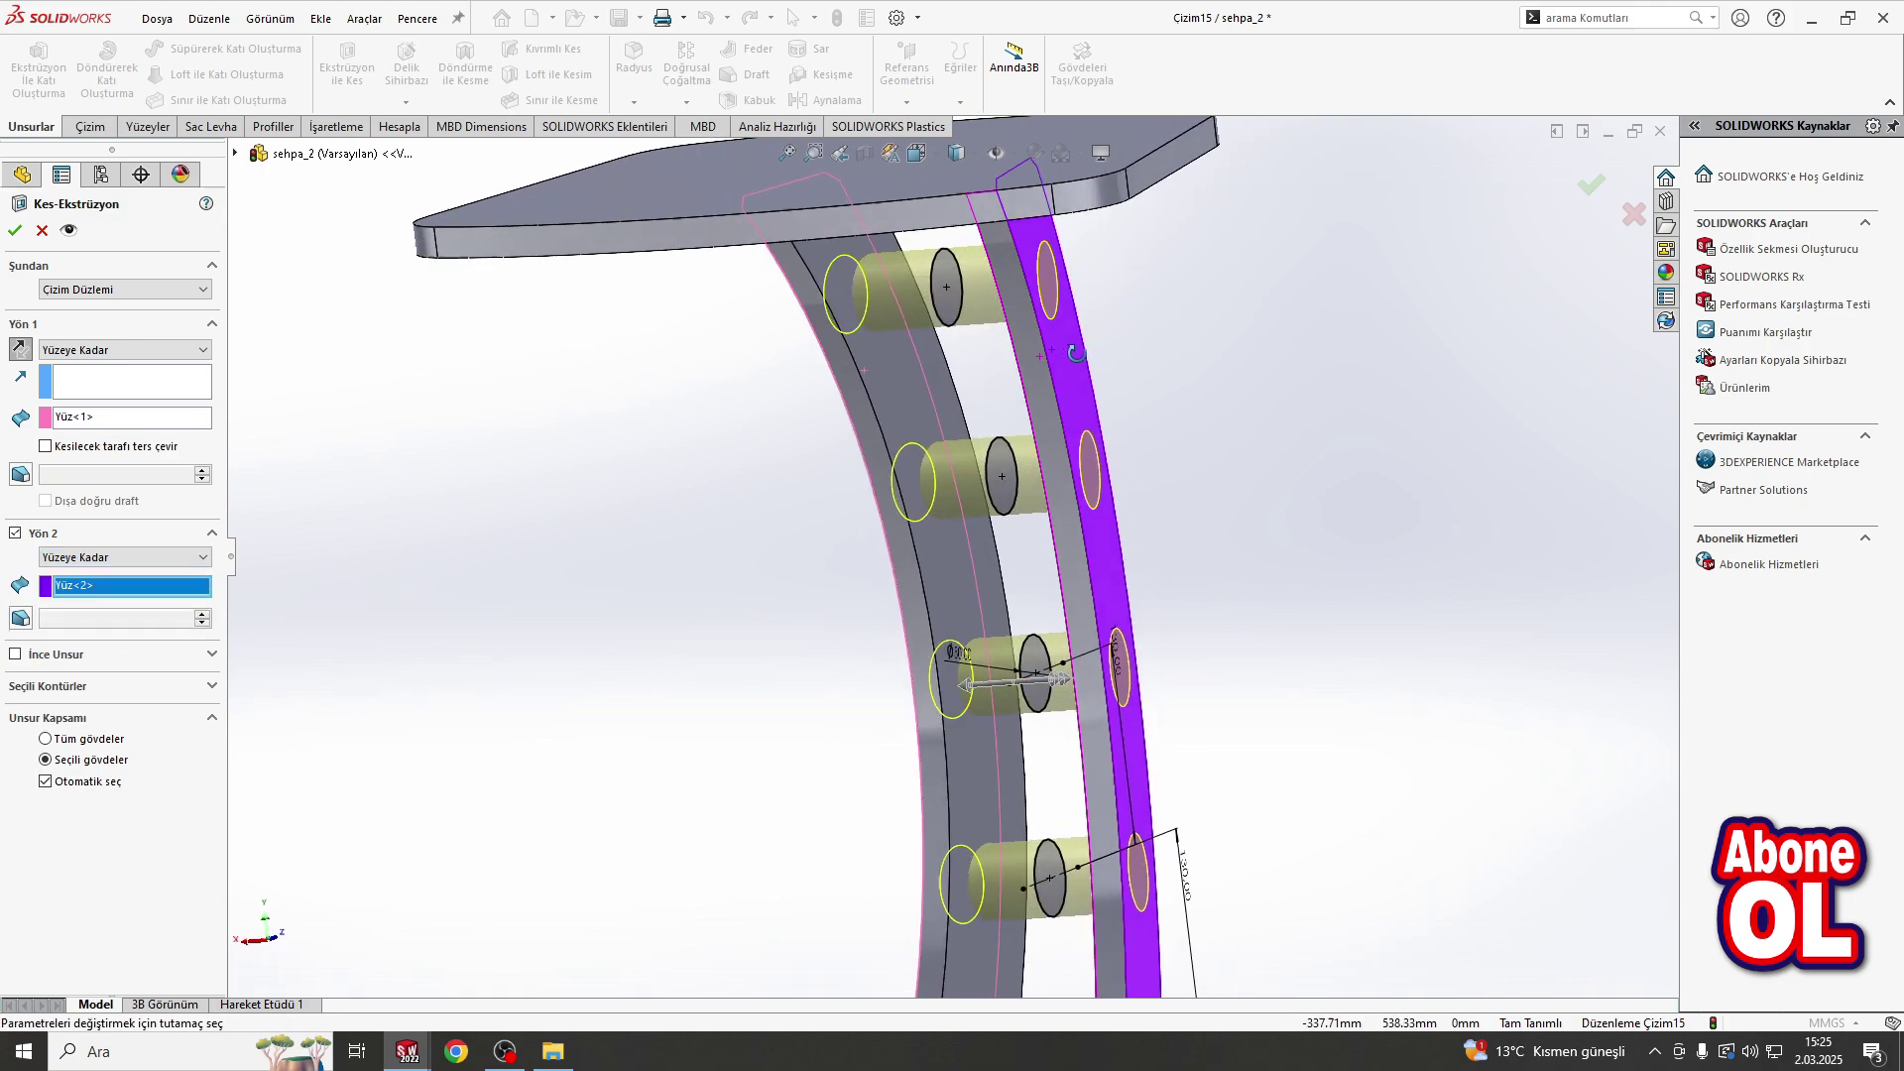
key("Return")
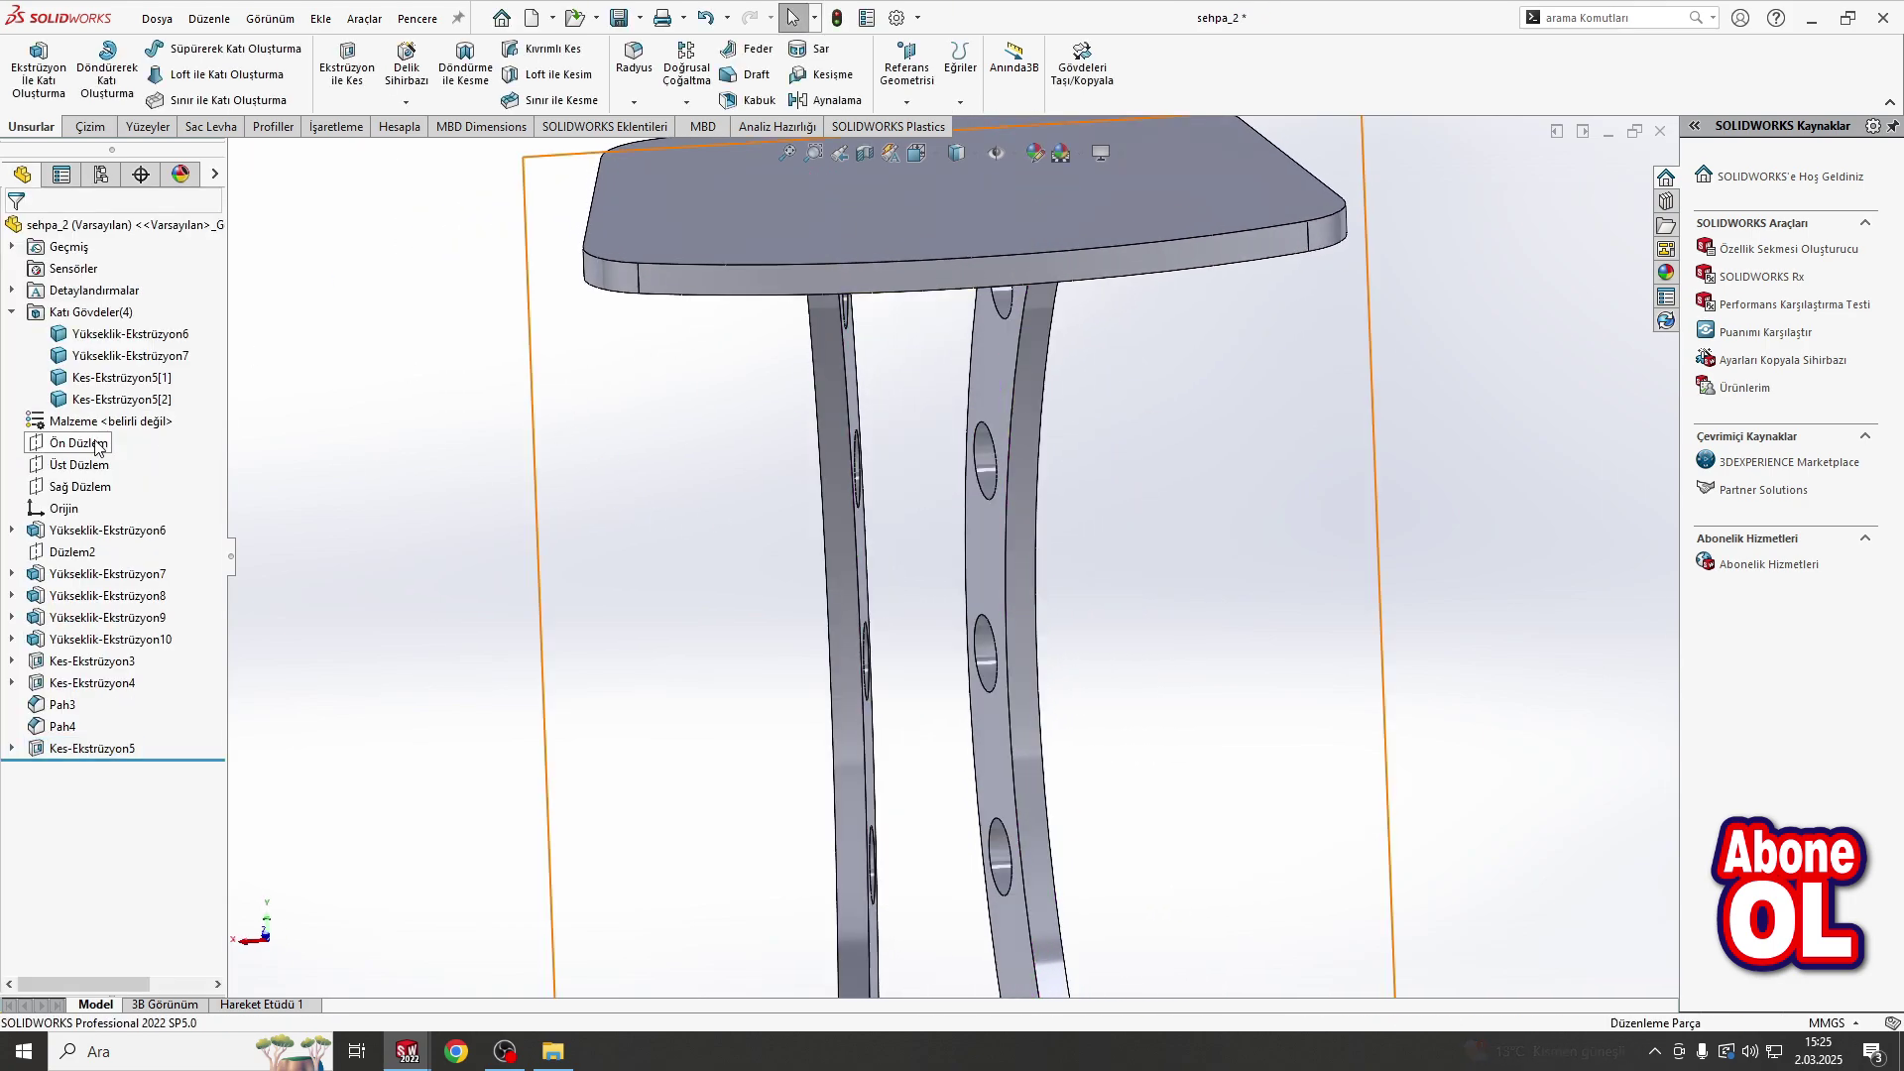
Step: On the side plane, sketch a circle on each of the five holes
left_click(80, 486)
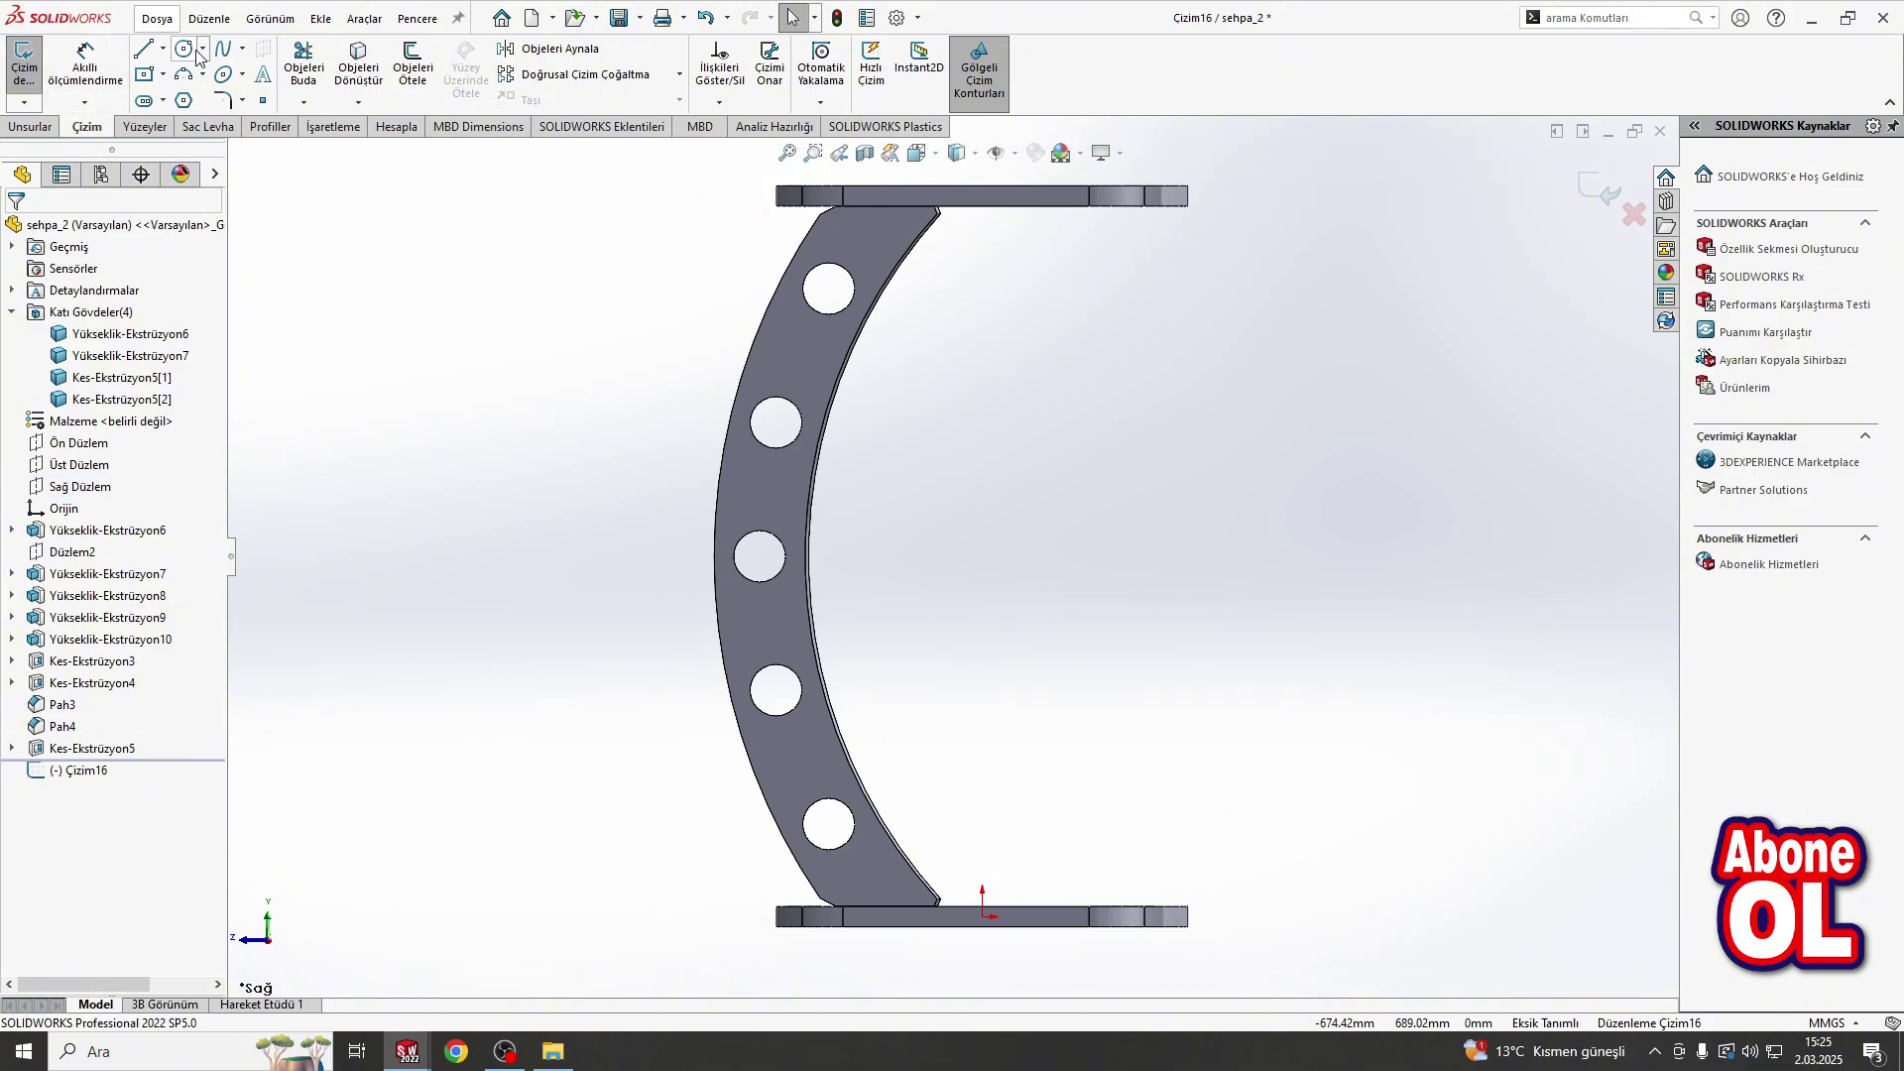
left_click(184, 50)
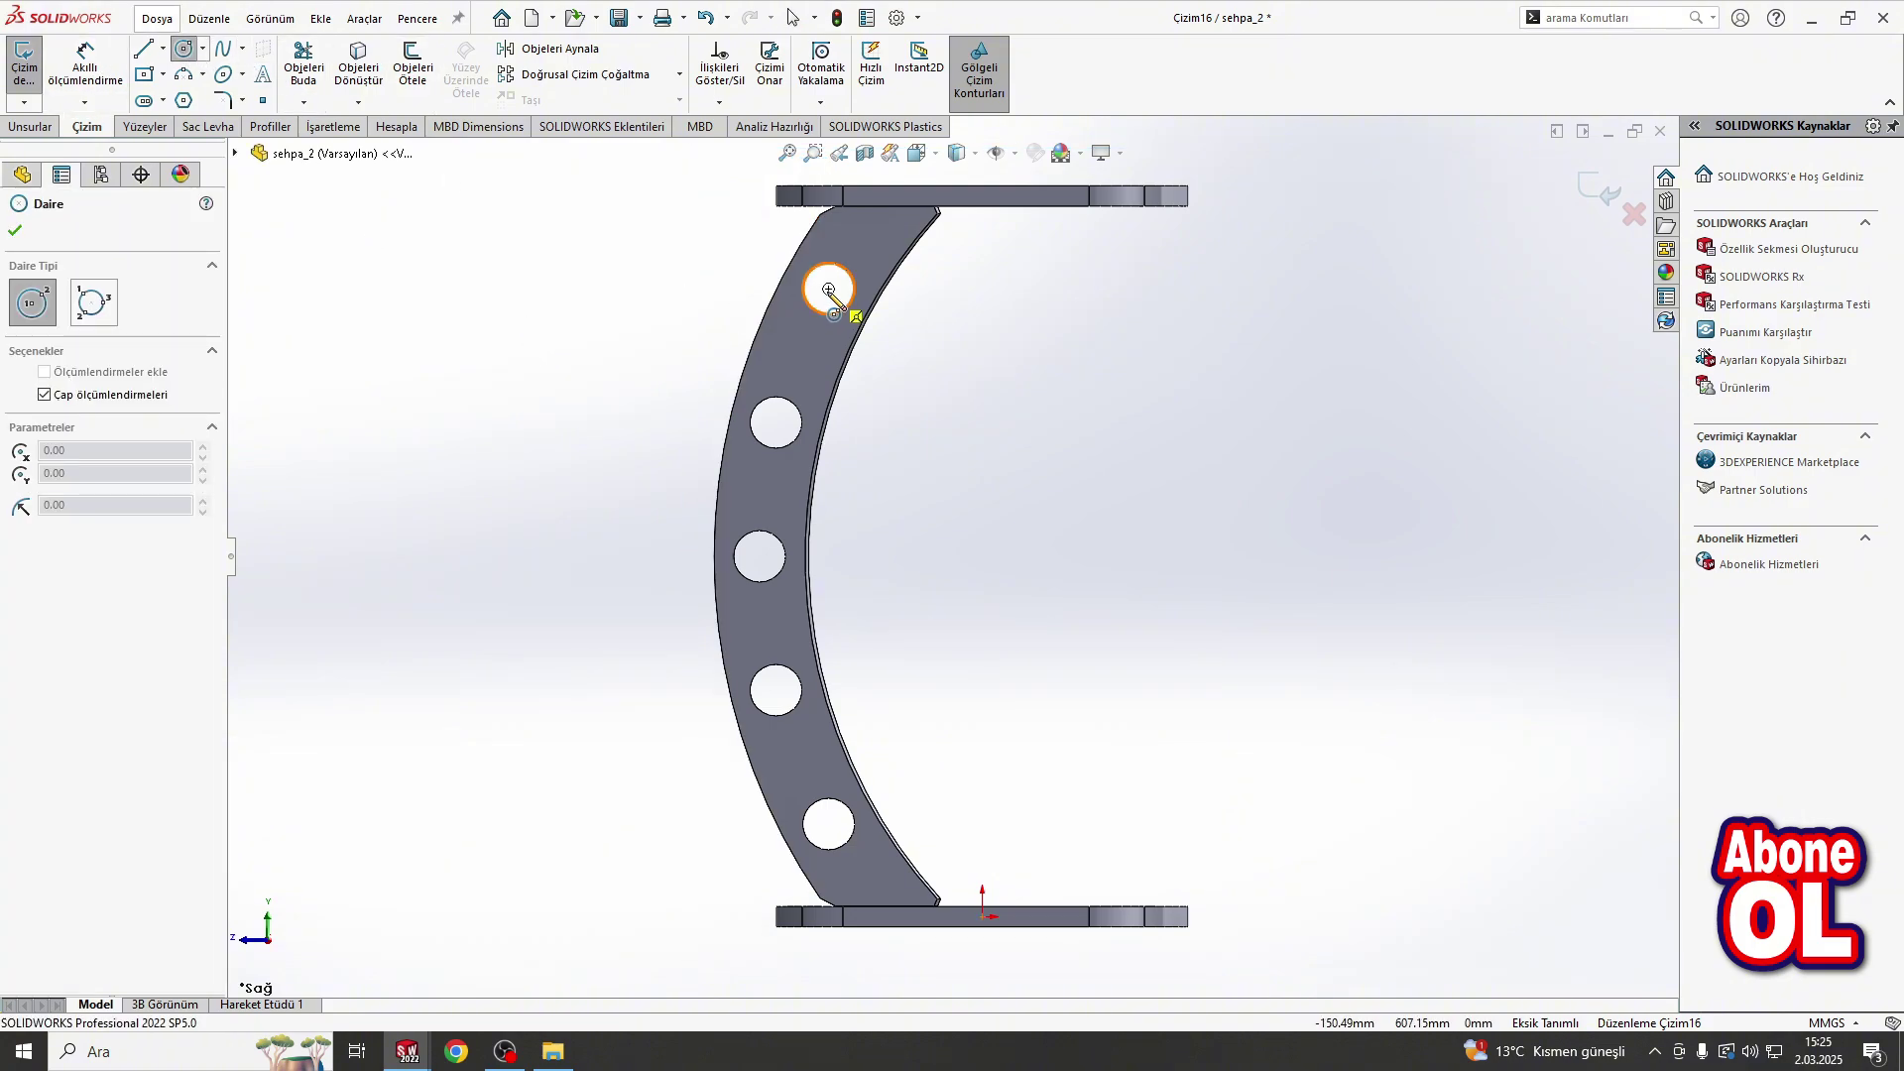
left_click(828, 289)
left_click(813, 331)
left_click(776, 422)
left_click(788, 456)
left_click(759, 555)
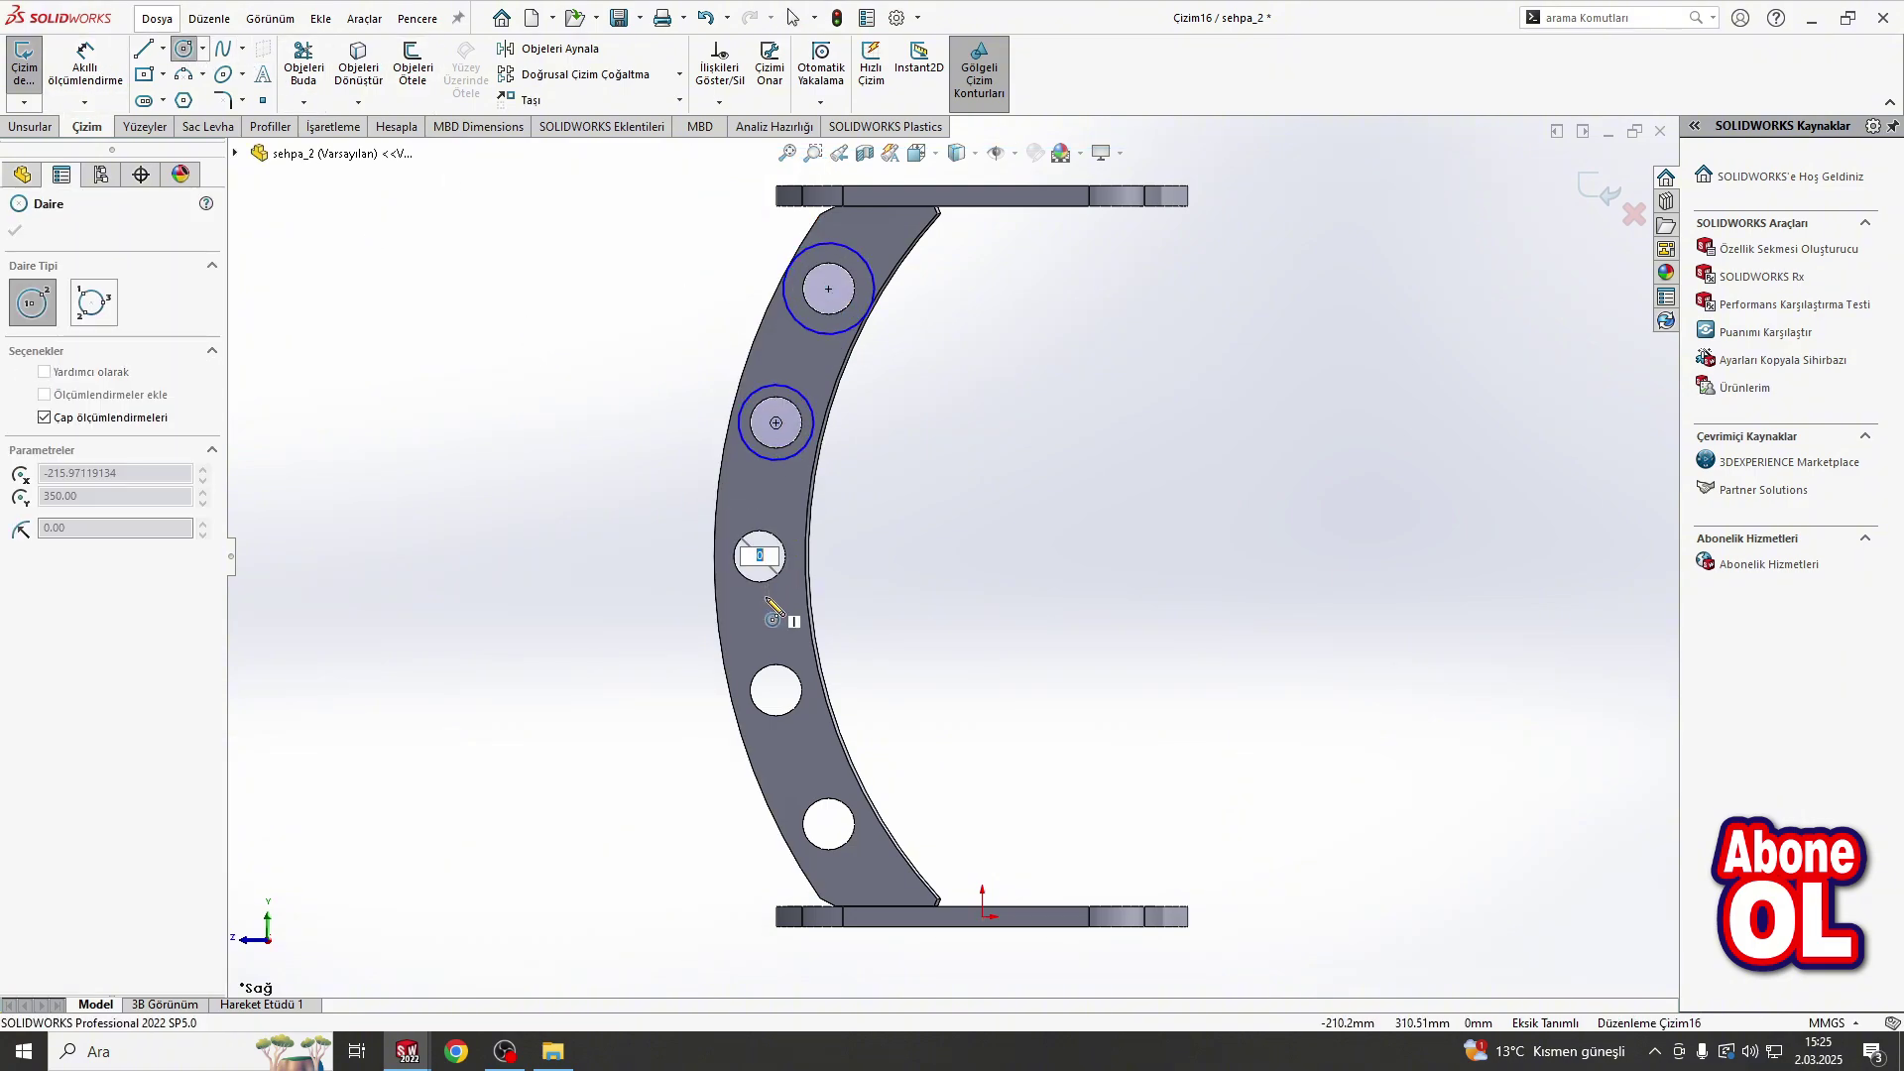
key("Escape")
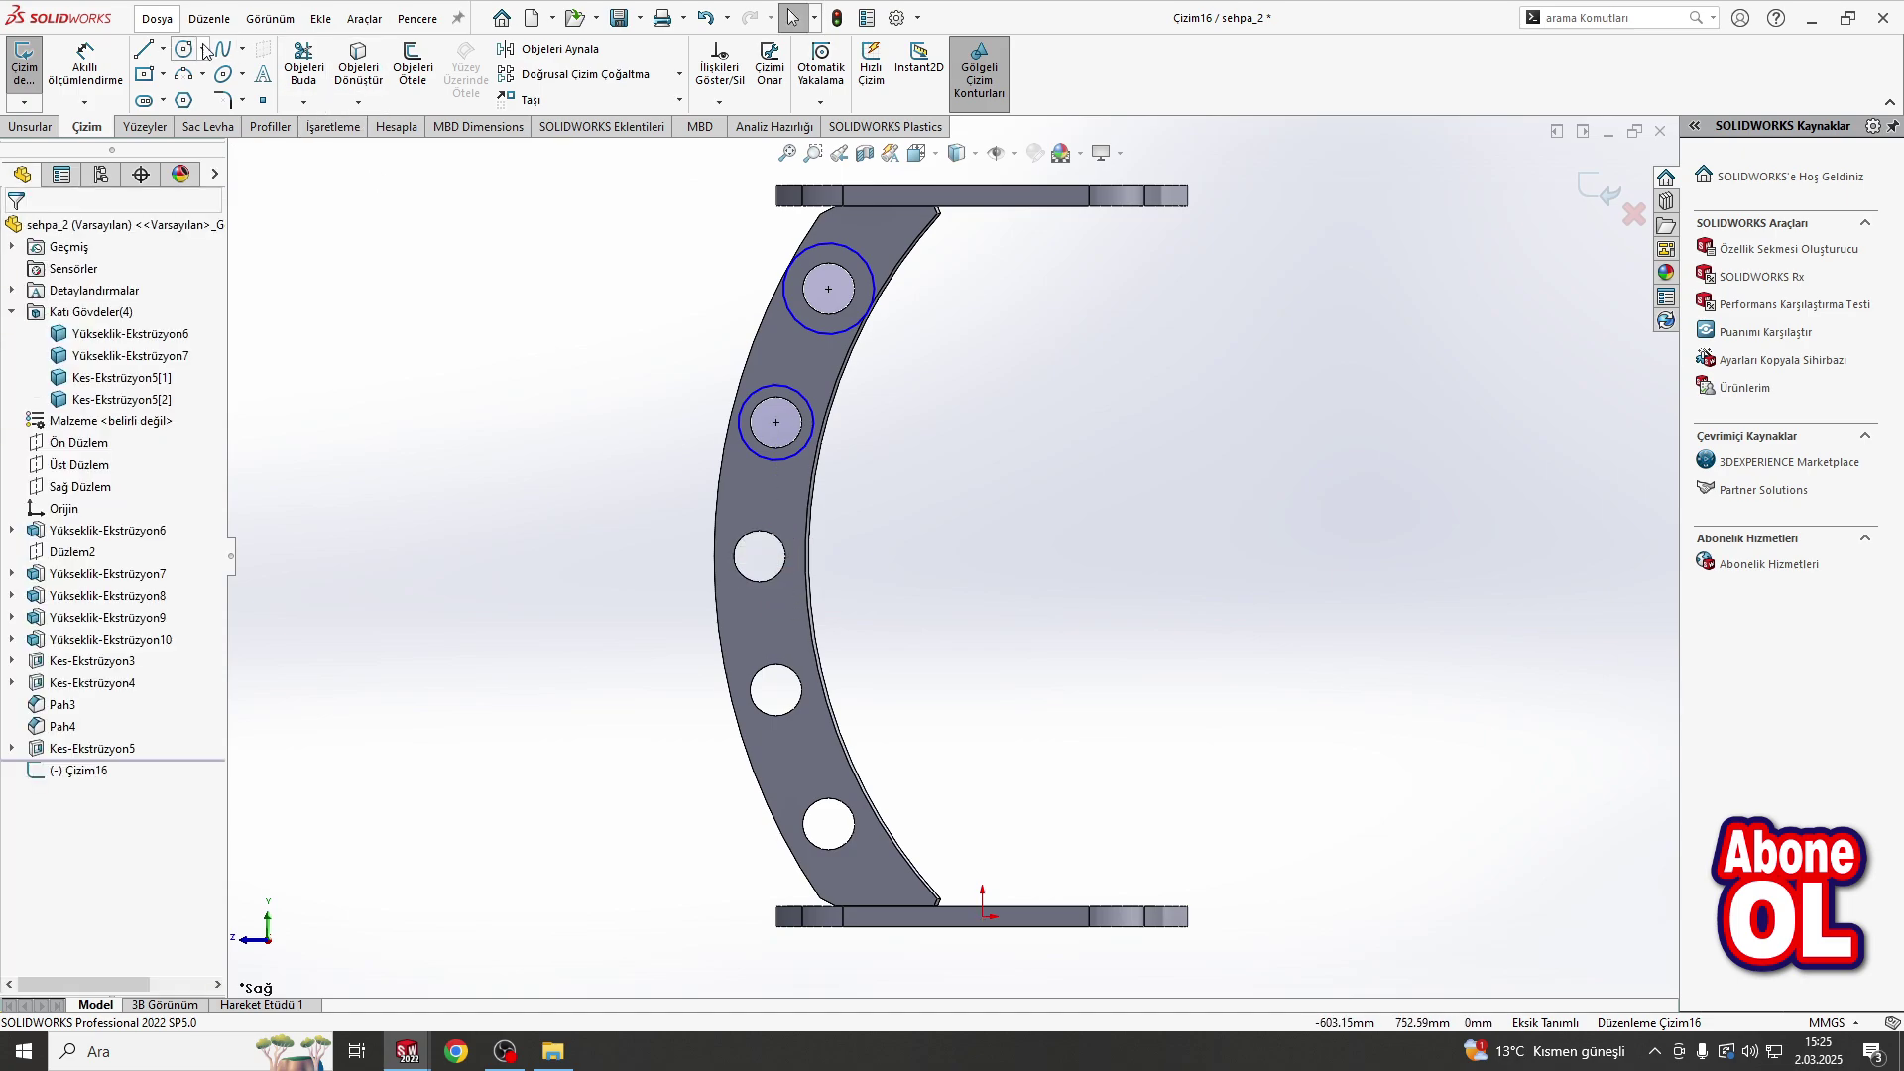
left_click(185, 50)
left_click(761, 556)
left_click(798, 593)
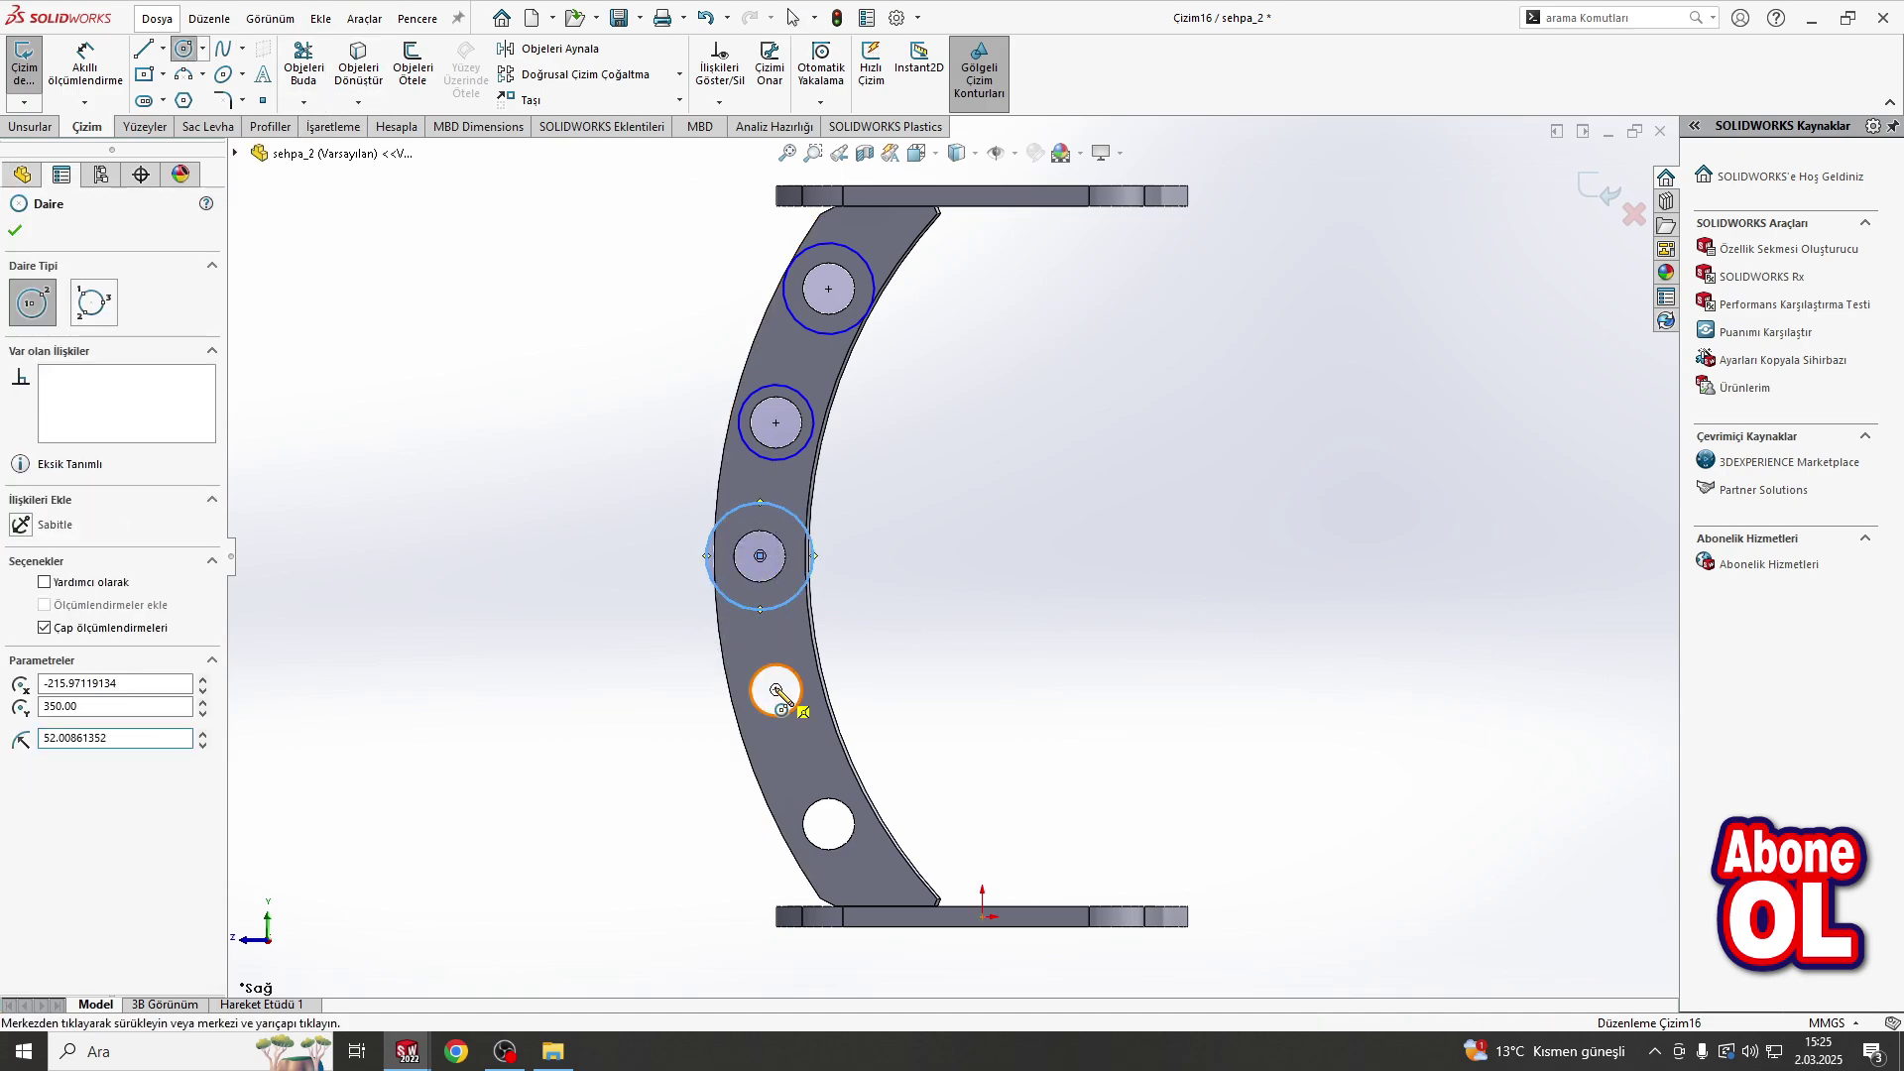
left_click(776, 690)
left_click(808, 722)
left_click(829, 824)
left_click(859, 857)
key("Escape")
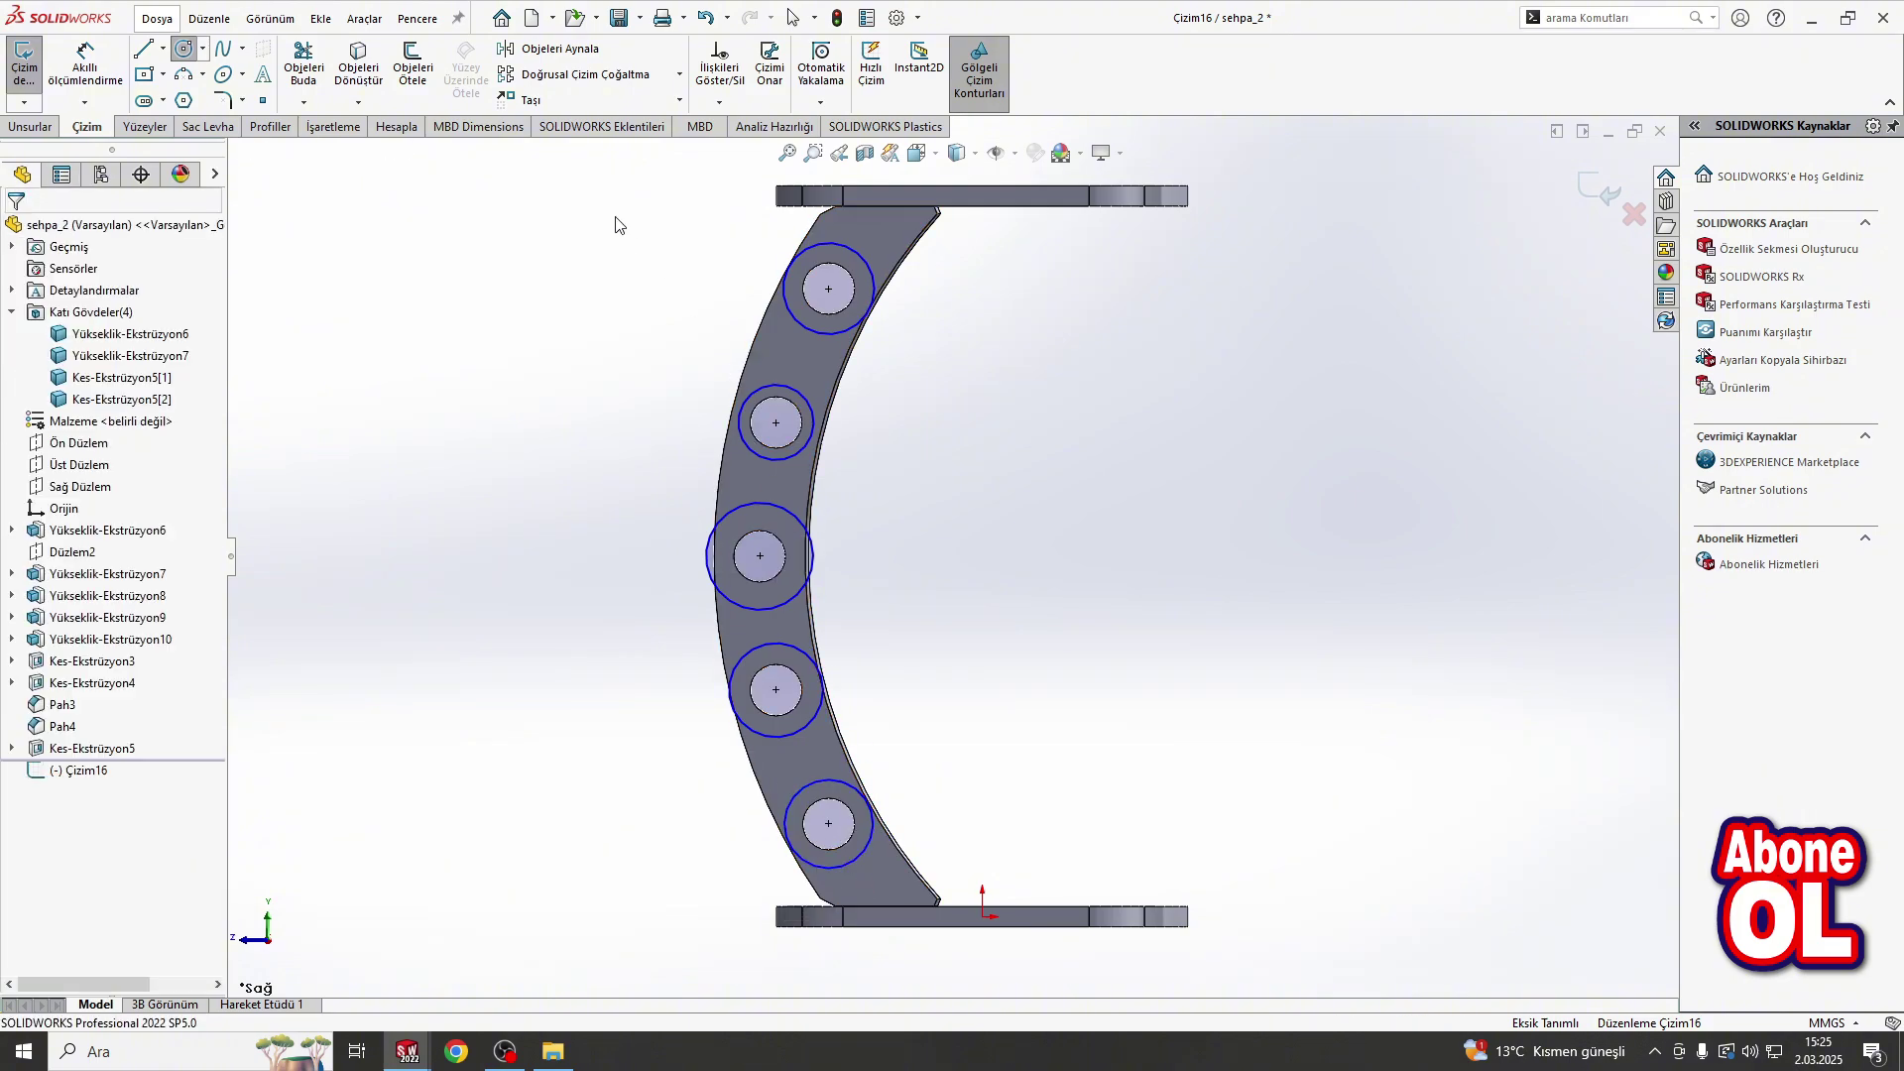
Step: Make the five circles Equal and dimension the top one Ø49.50
left_click_drag(607, 206, 1014, 952)
left_click(46, 620)
left_click(609, 213)
right_click_drag(609, 238, 609, 213)
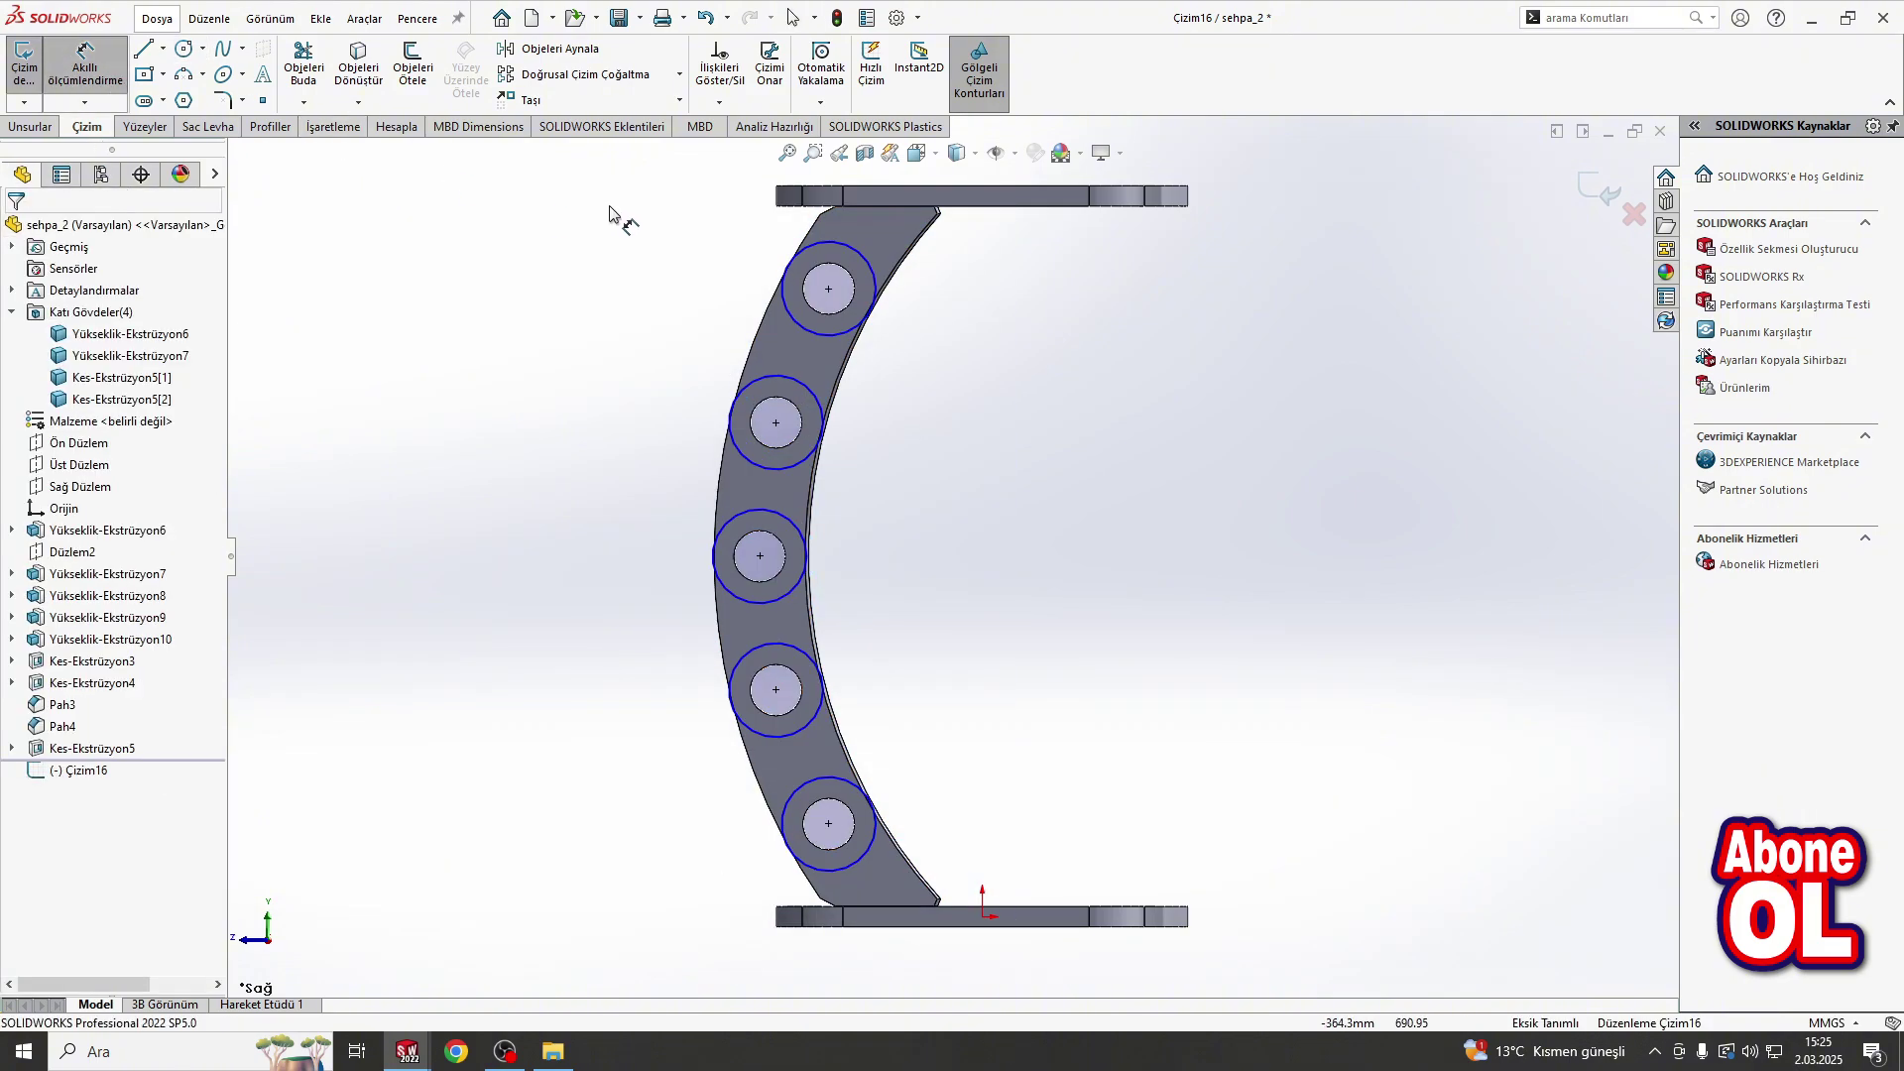
left_click(805, 256)
left_click(711, 260)
key("Return")
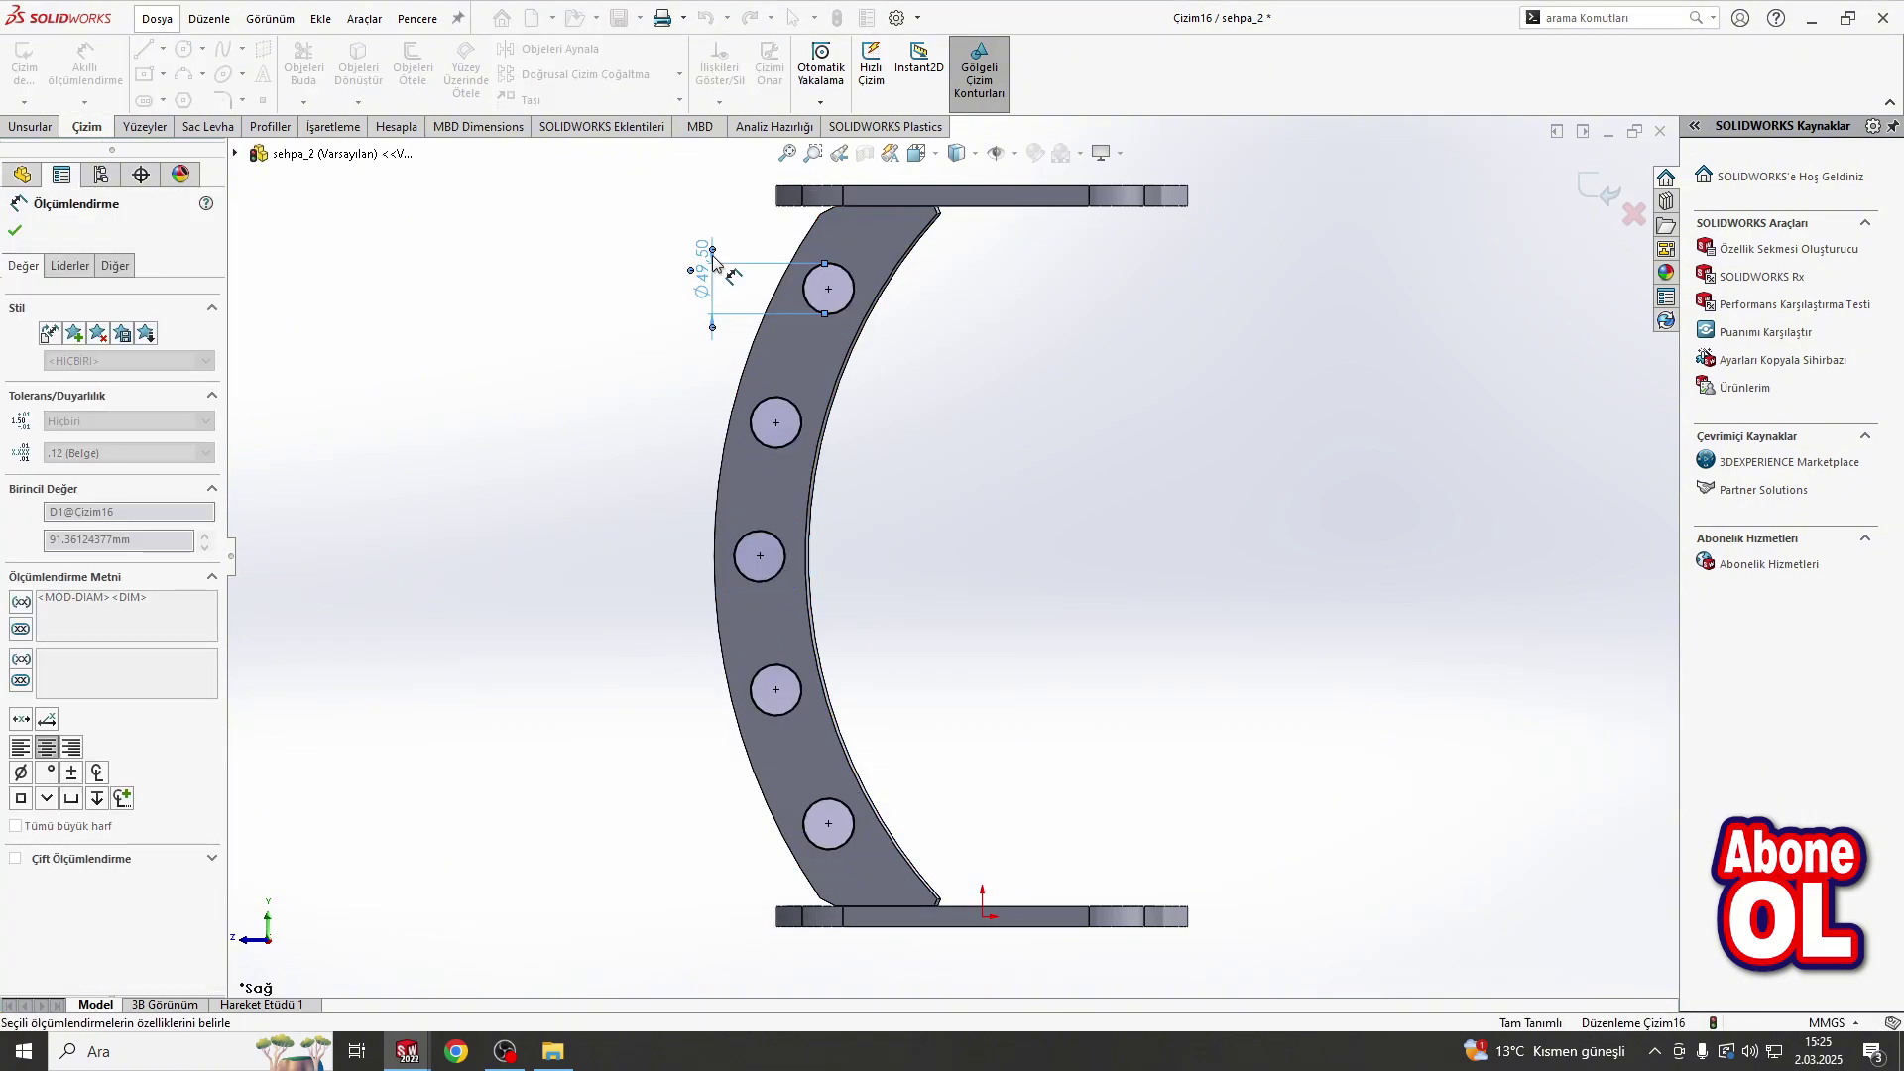
key("Escape")
left_click(5, 128)
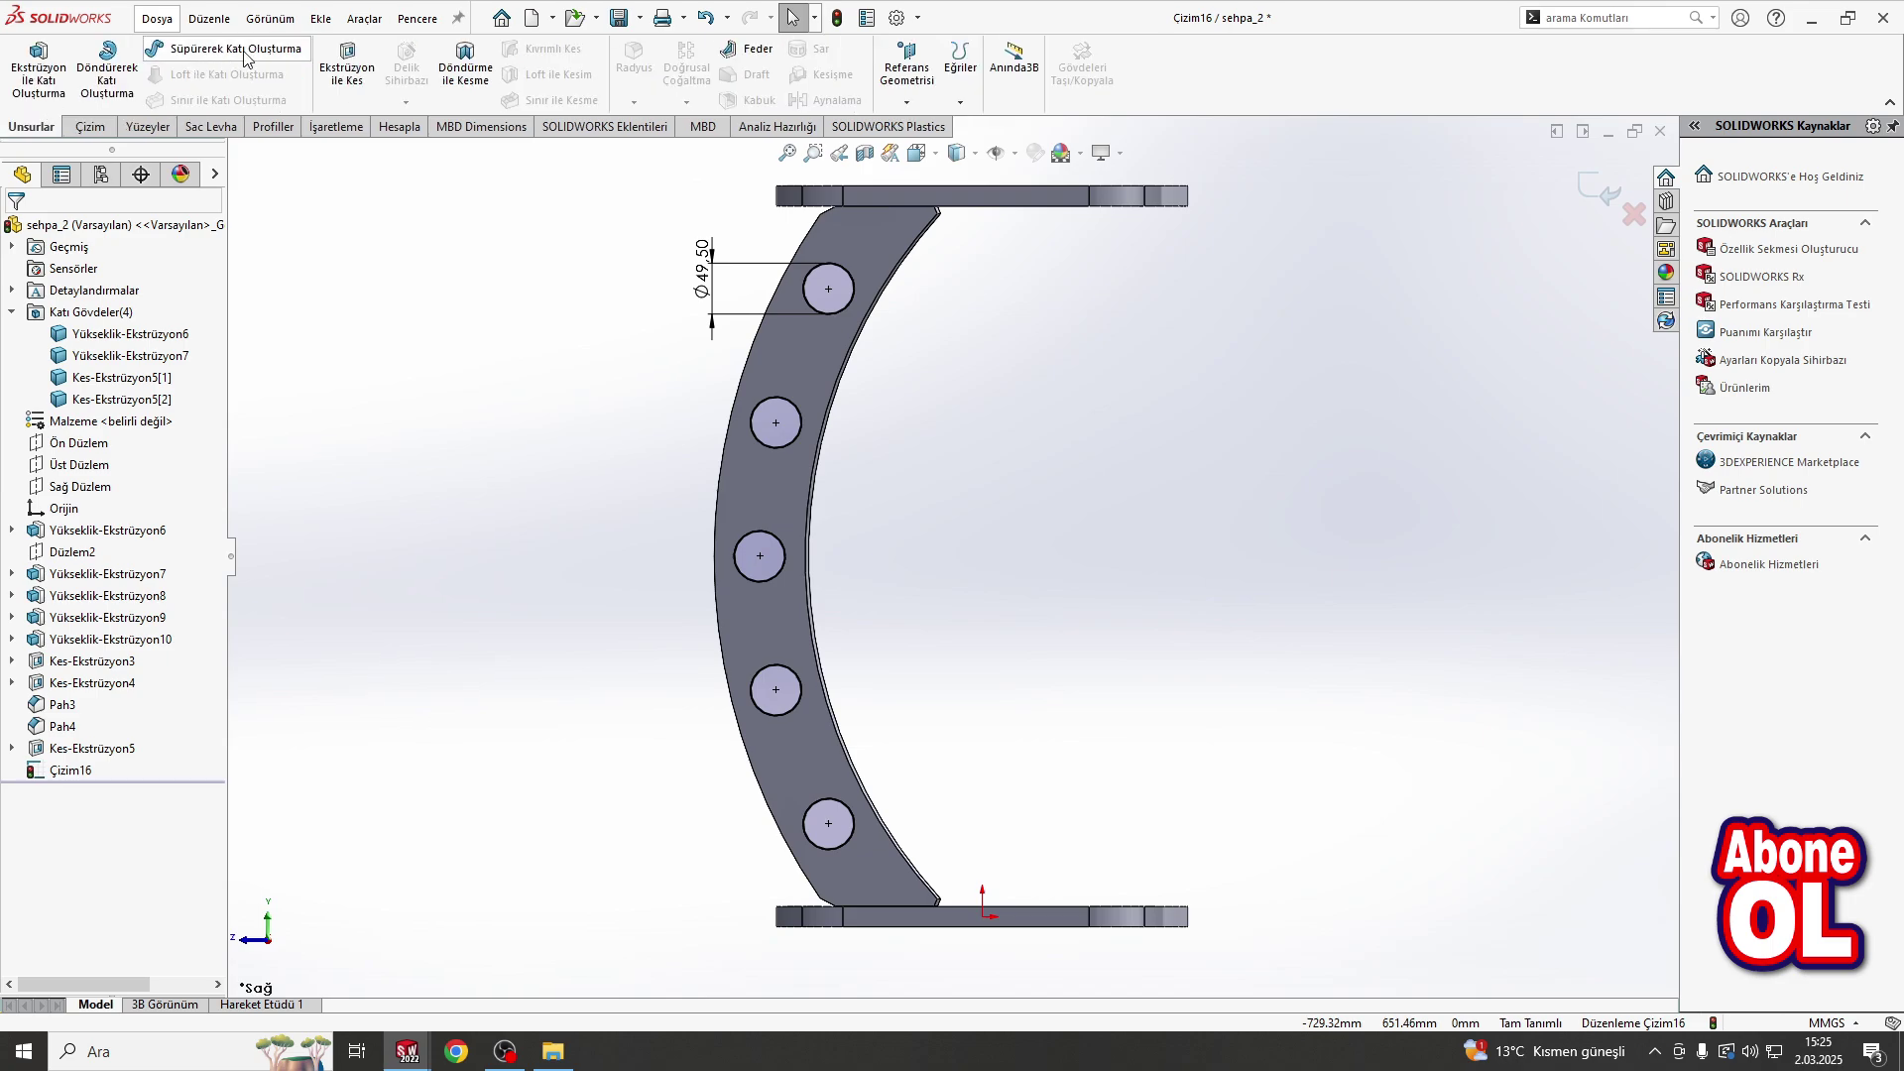
Step: Extrude the circles Up To Surface in both directions, from one leg panel face to the other
left_click(37, 65)
left_click(745, 377)
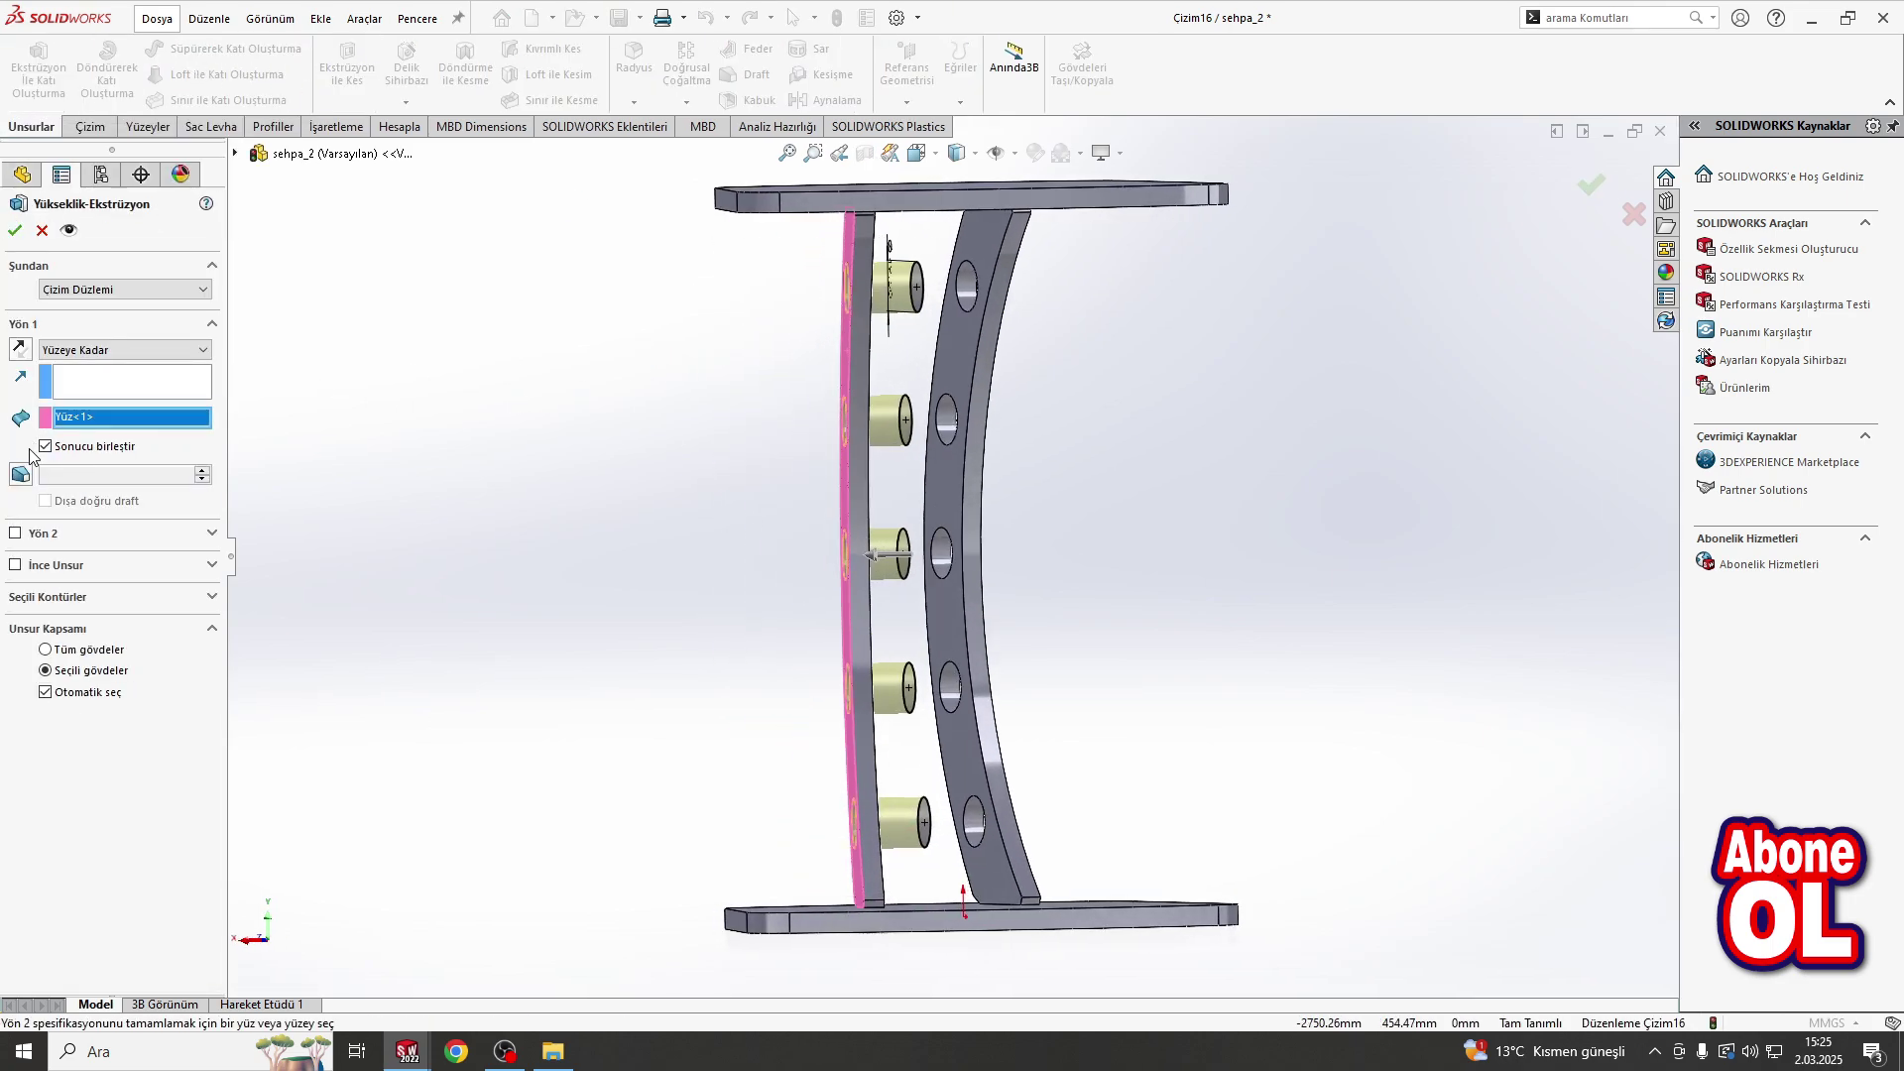
left_click(16, 535)
left_click(52, 561)
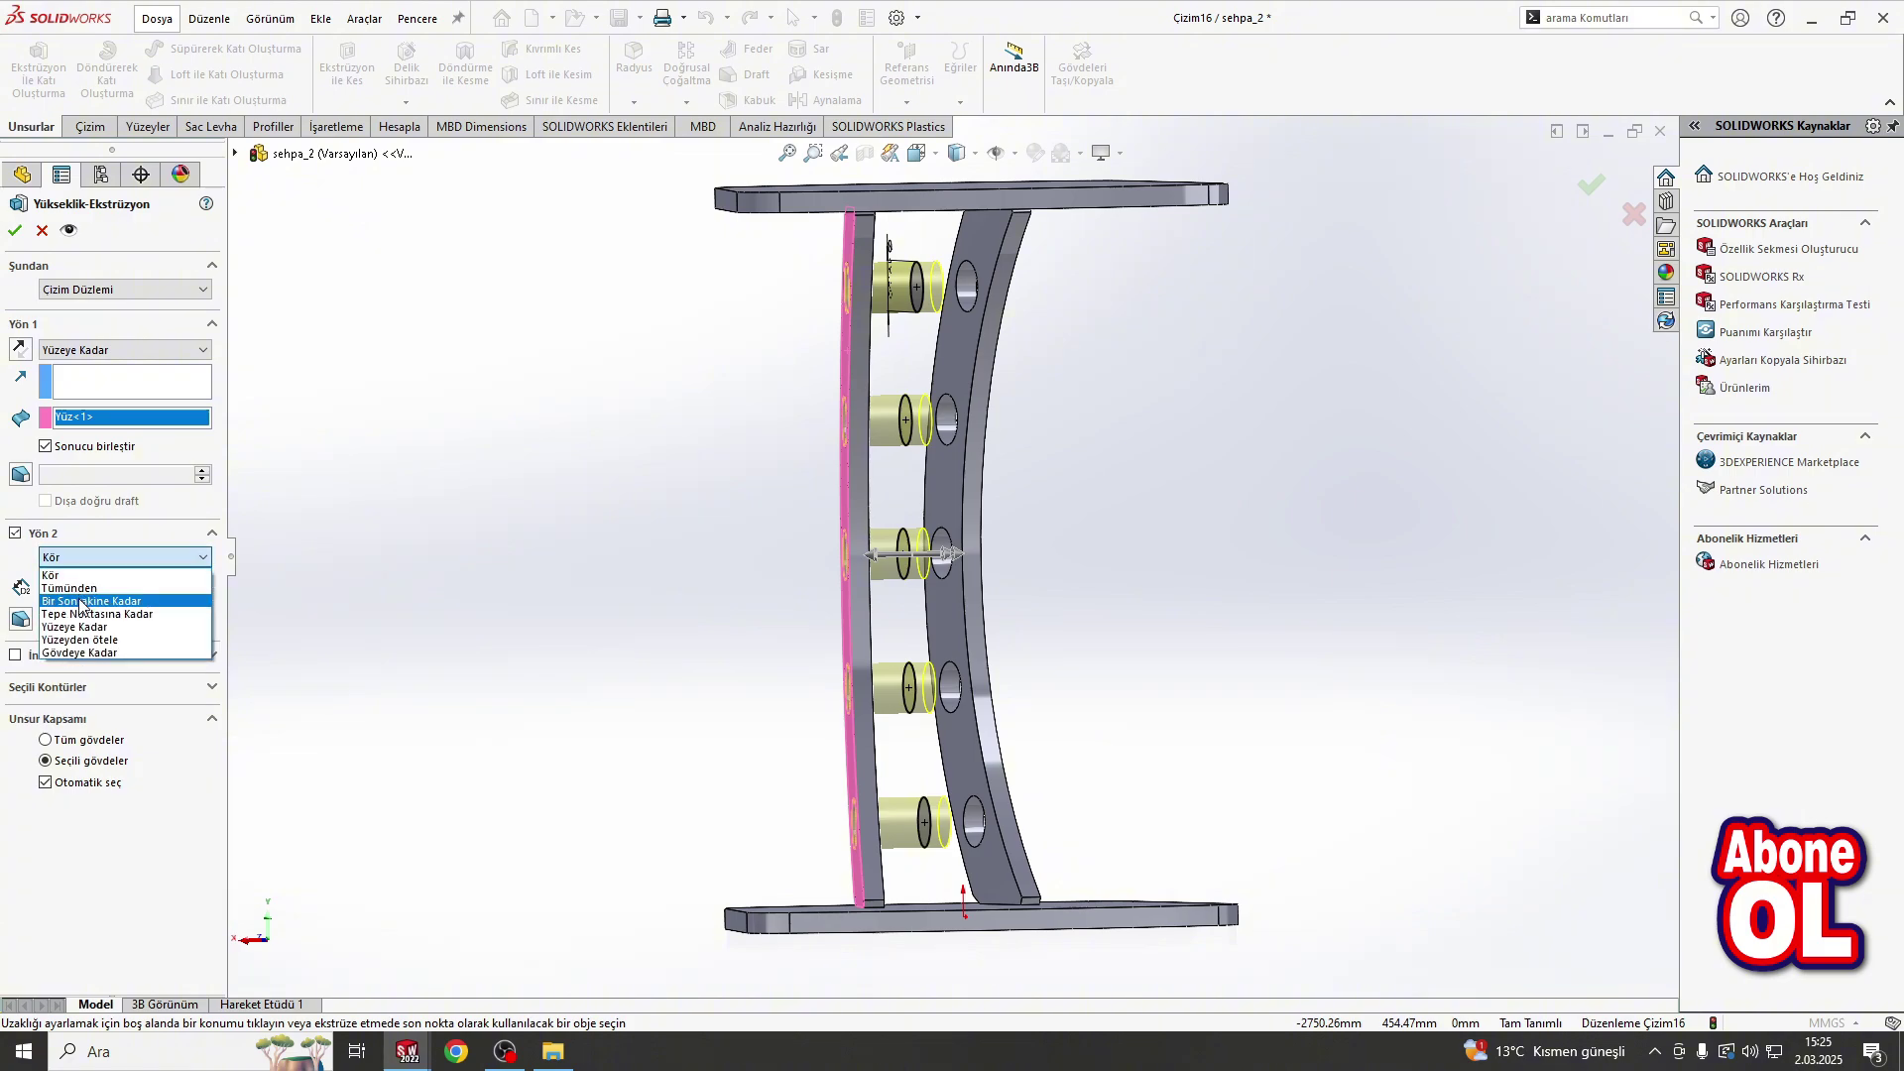
left_click(84, 628)
left_click(1141, 476)
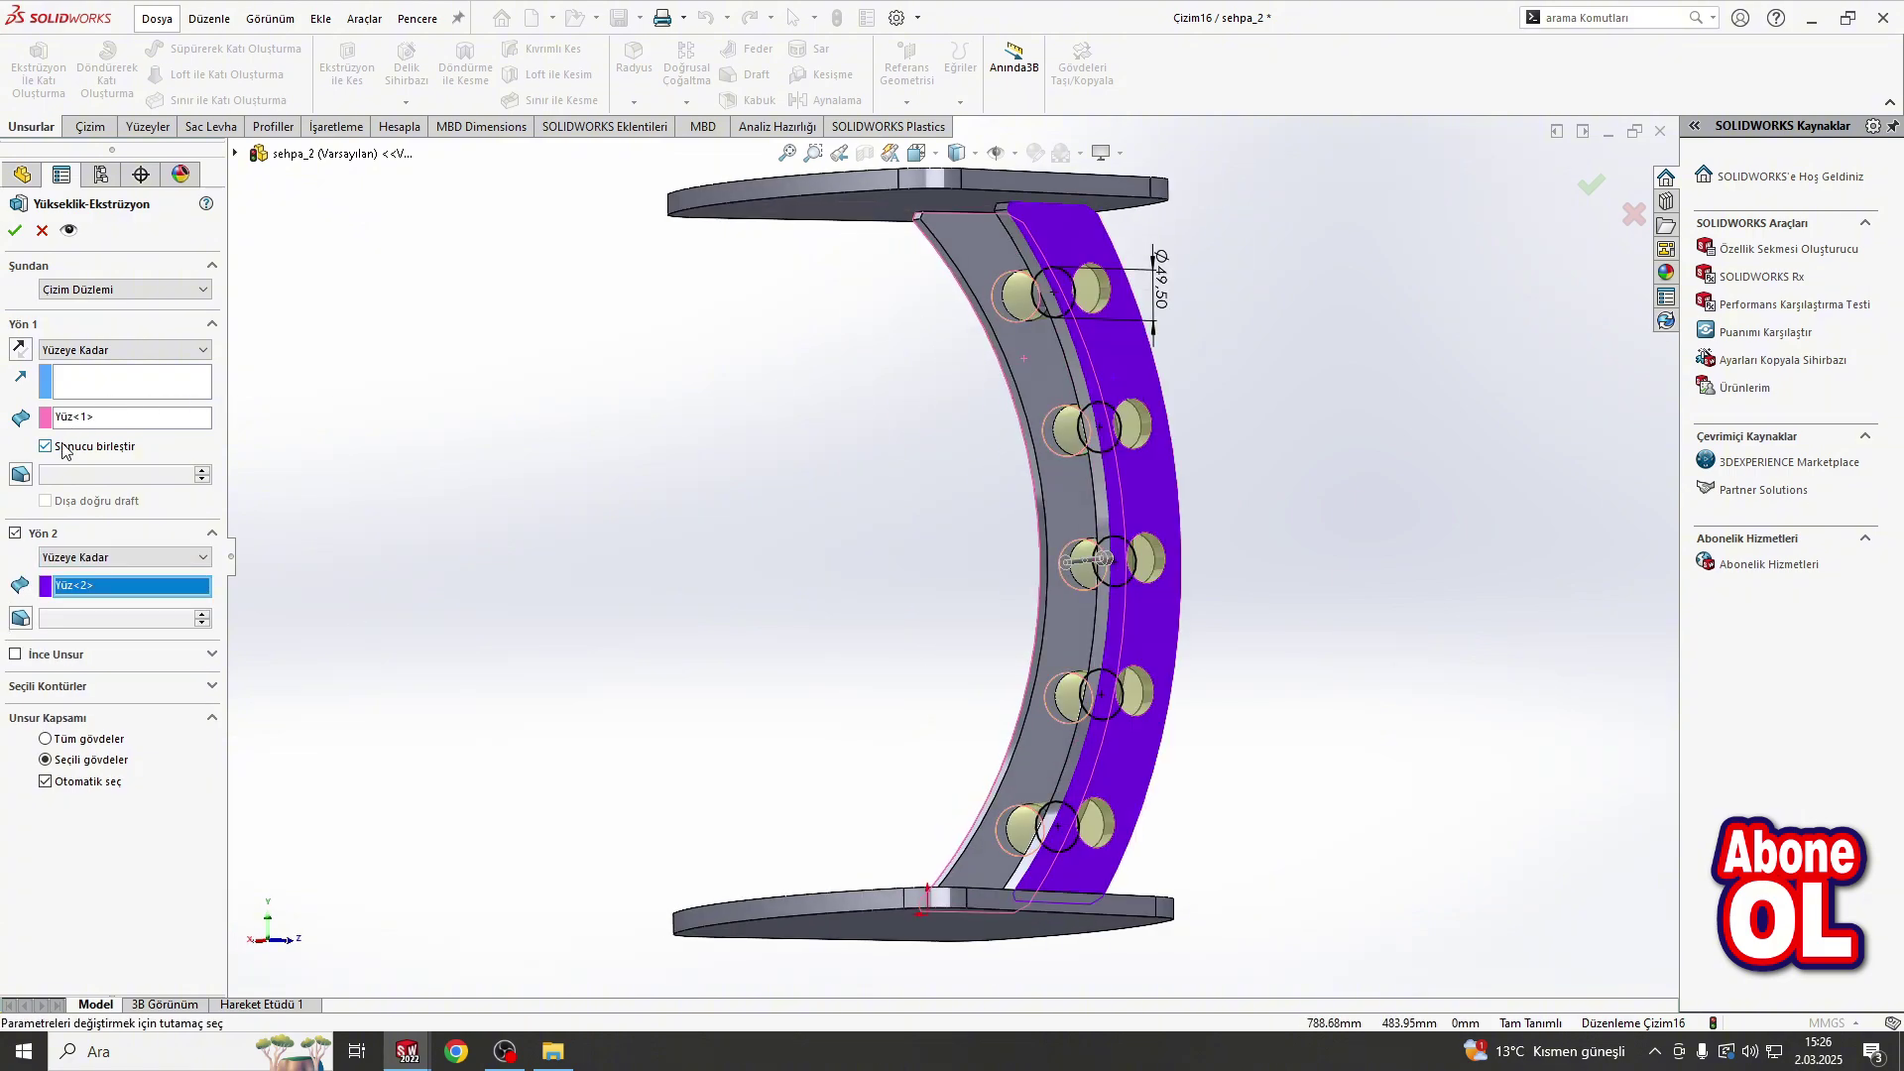
left_click(15, 230)
mouse_move(771, 504)
middle_mouse_down()
mouse_move(1080, 552)
mouse_move(1105, 509)
mouse_move(903, 540)
middle_mouse_up()
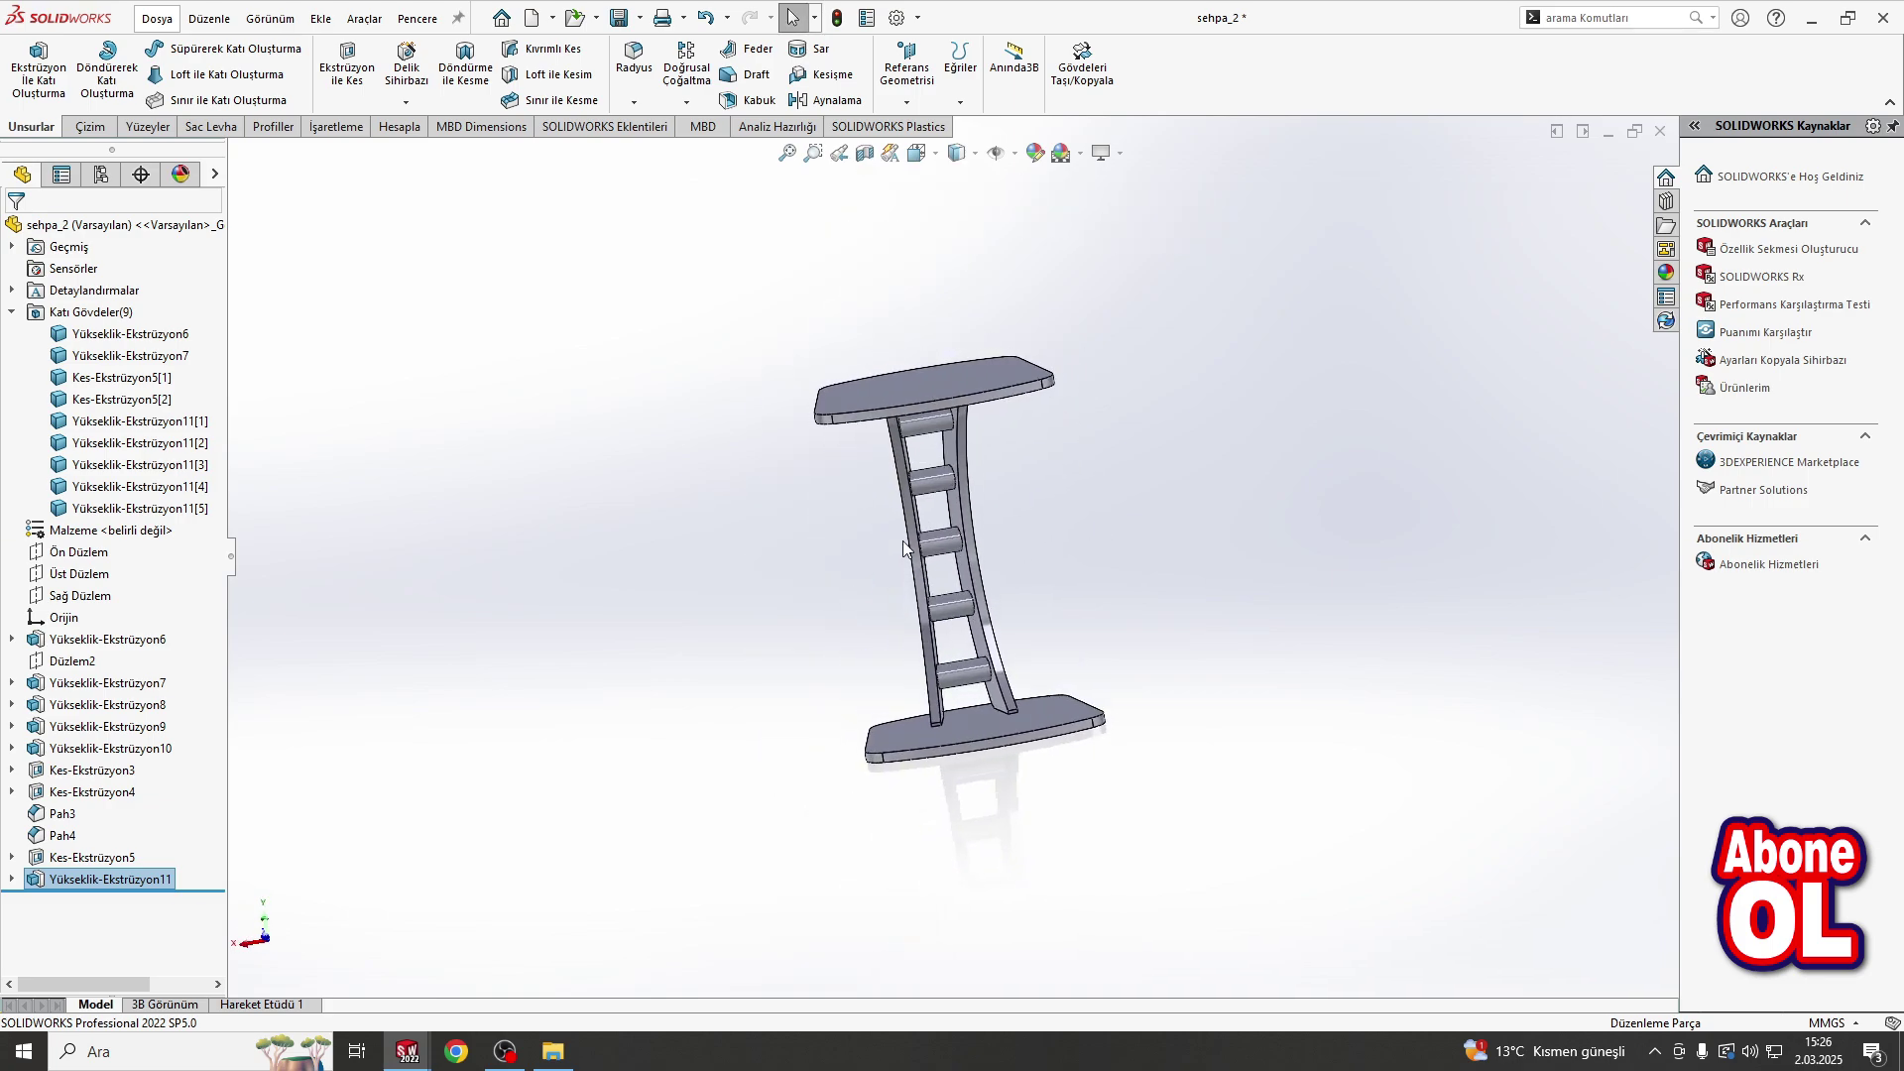
Step: Create reference plane Düzlem3 on the first leg's bottom edge
scroll(938, 689, "down", 5)
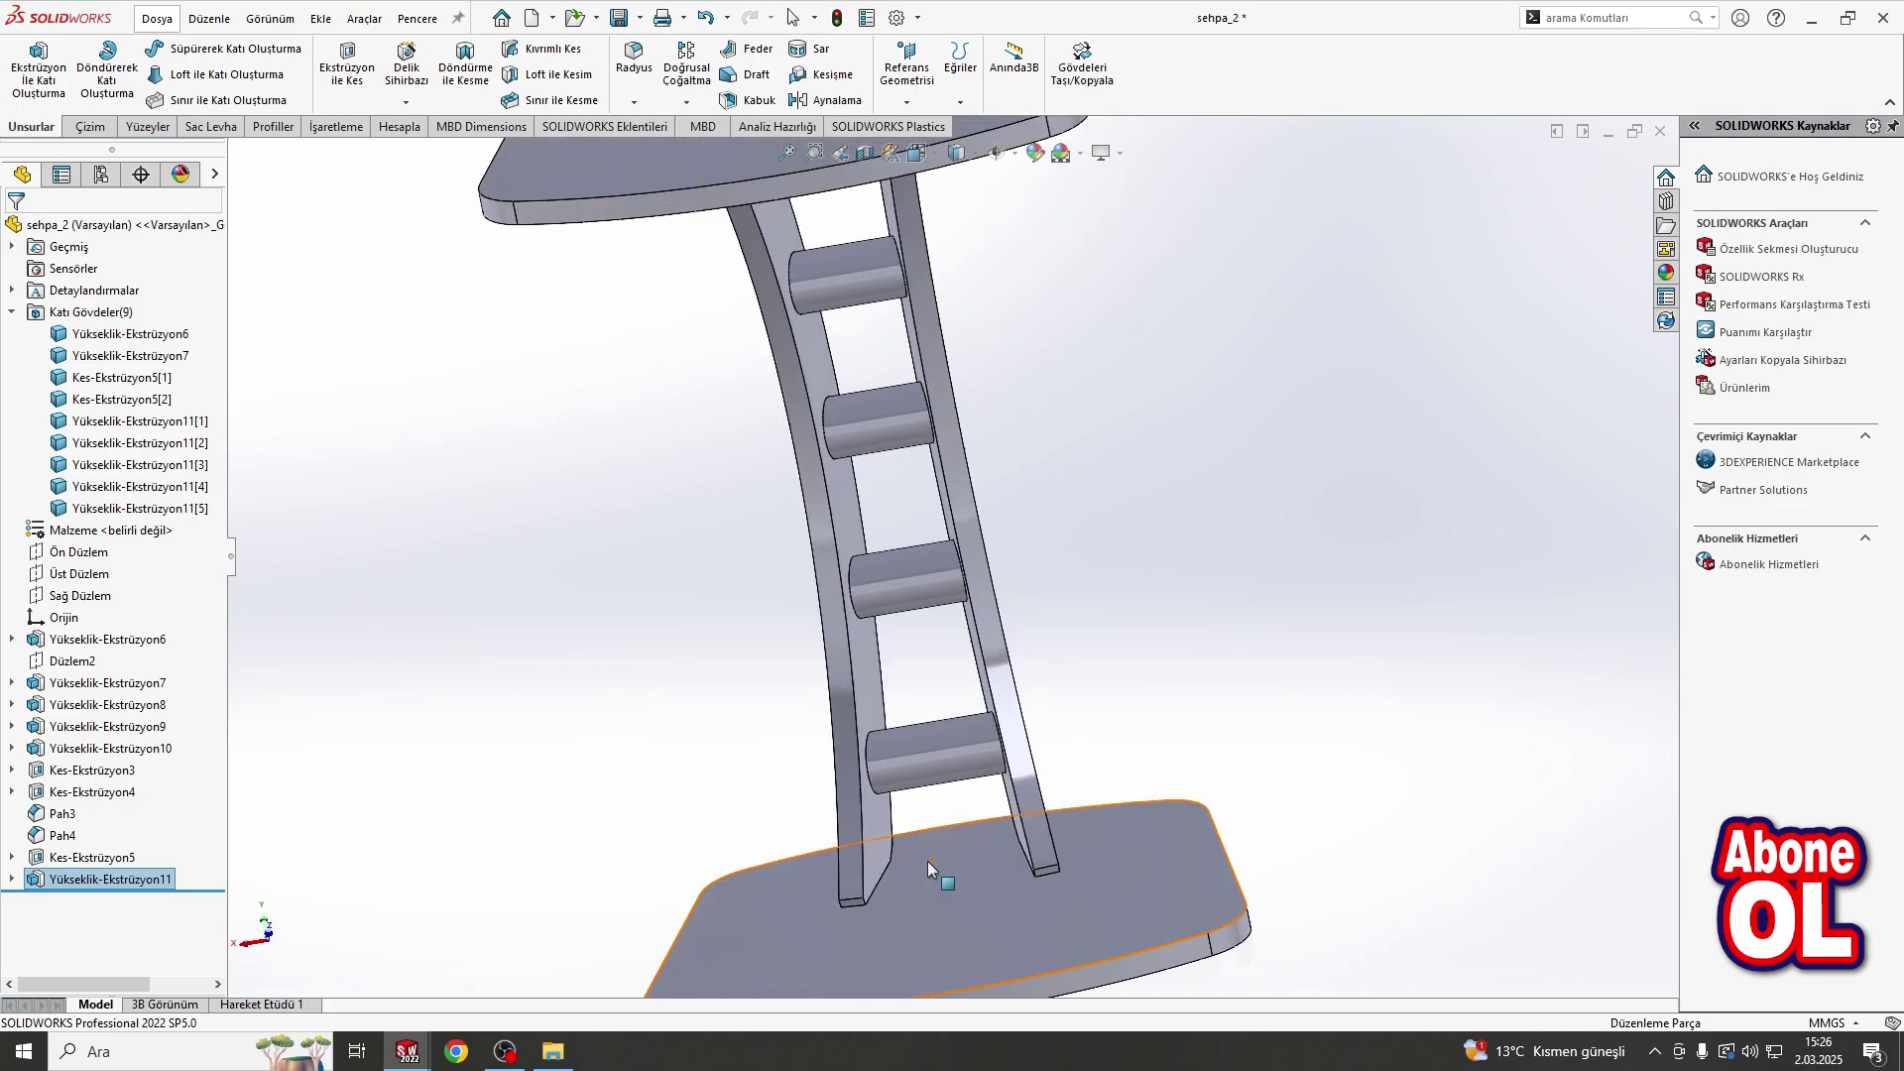
middle_click_drag(927, 861, 926, 764)
scroll(925, 764, "down", 3)
left_click(910, 69)
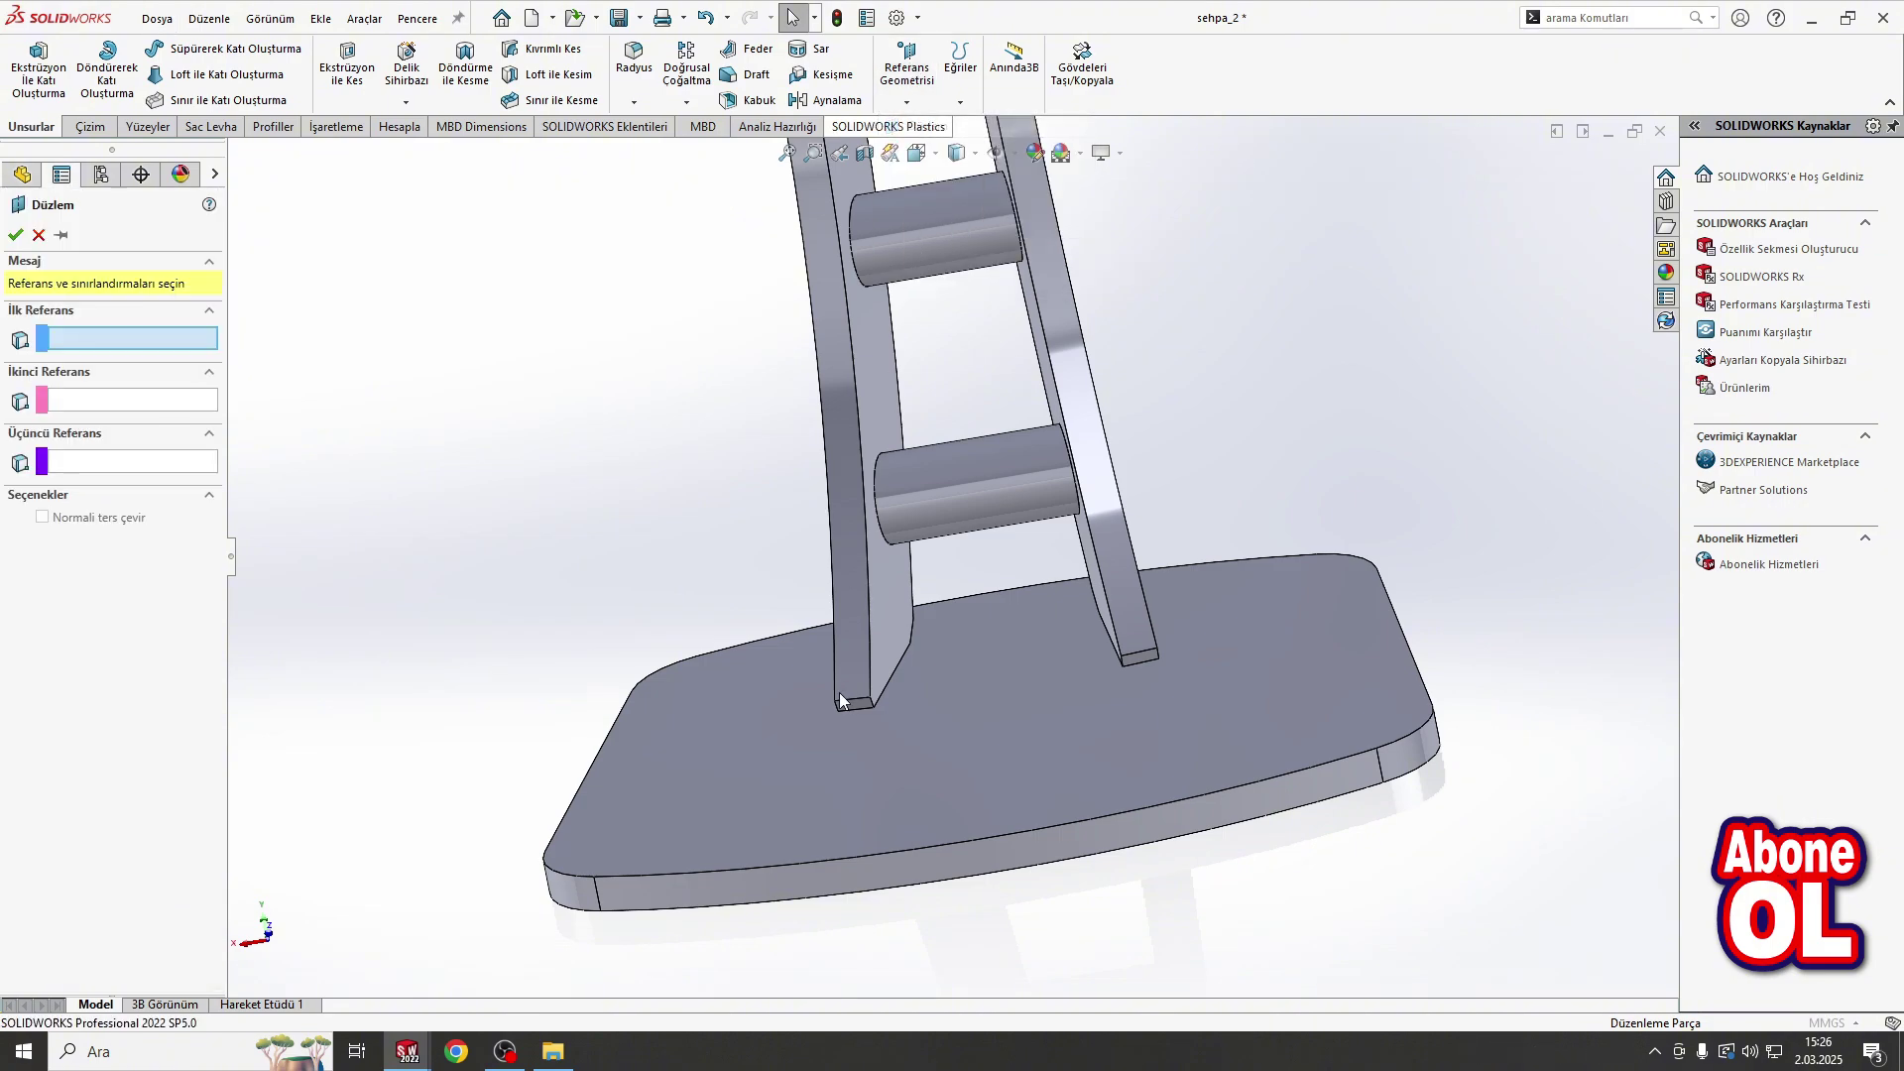
left_click(889, 681)
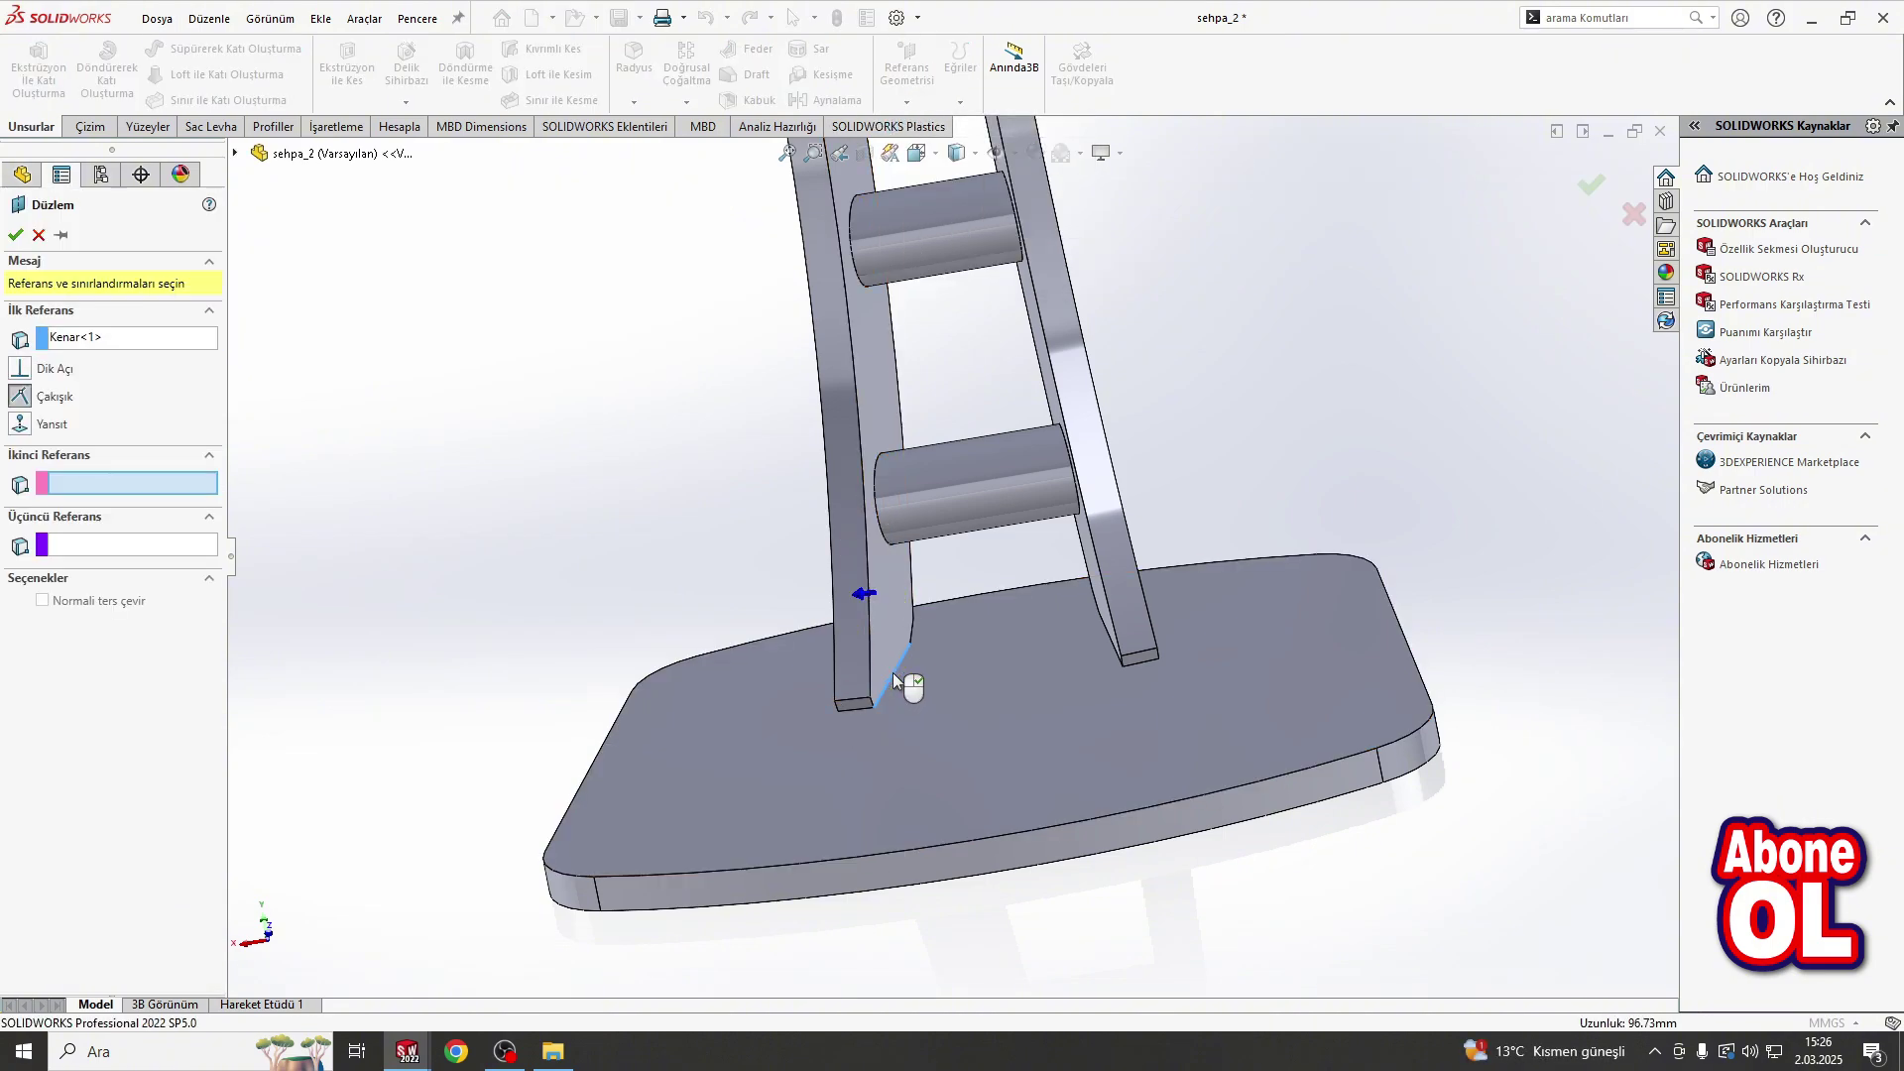
key("Return")
Step: Create reference plane Düzlem4 on the second leg's bottom edge
left_click(921, 84)
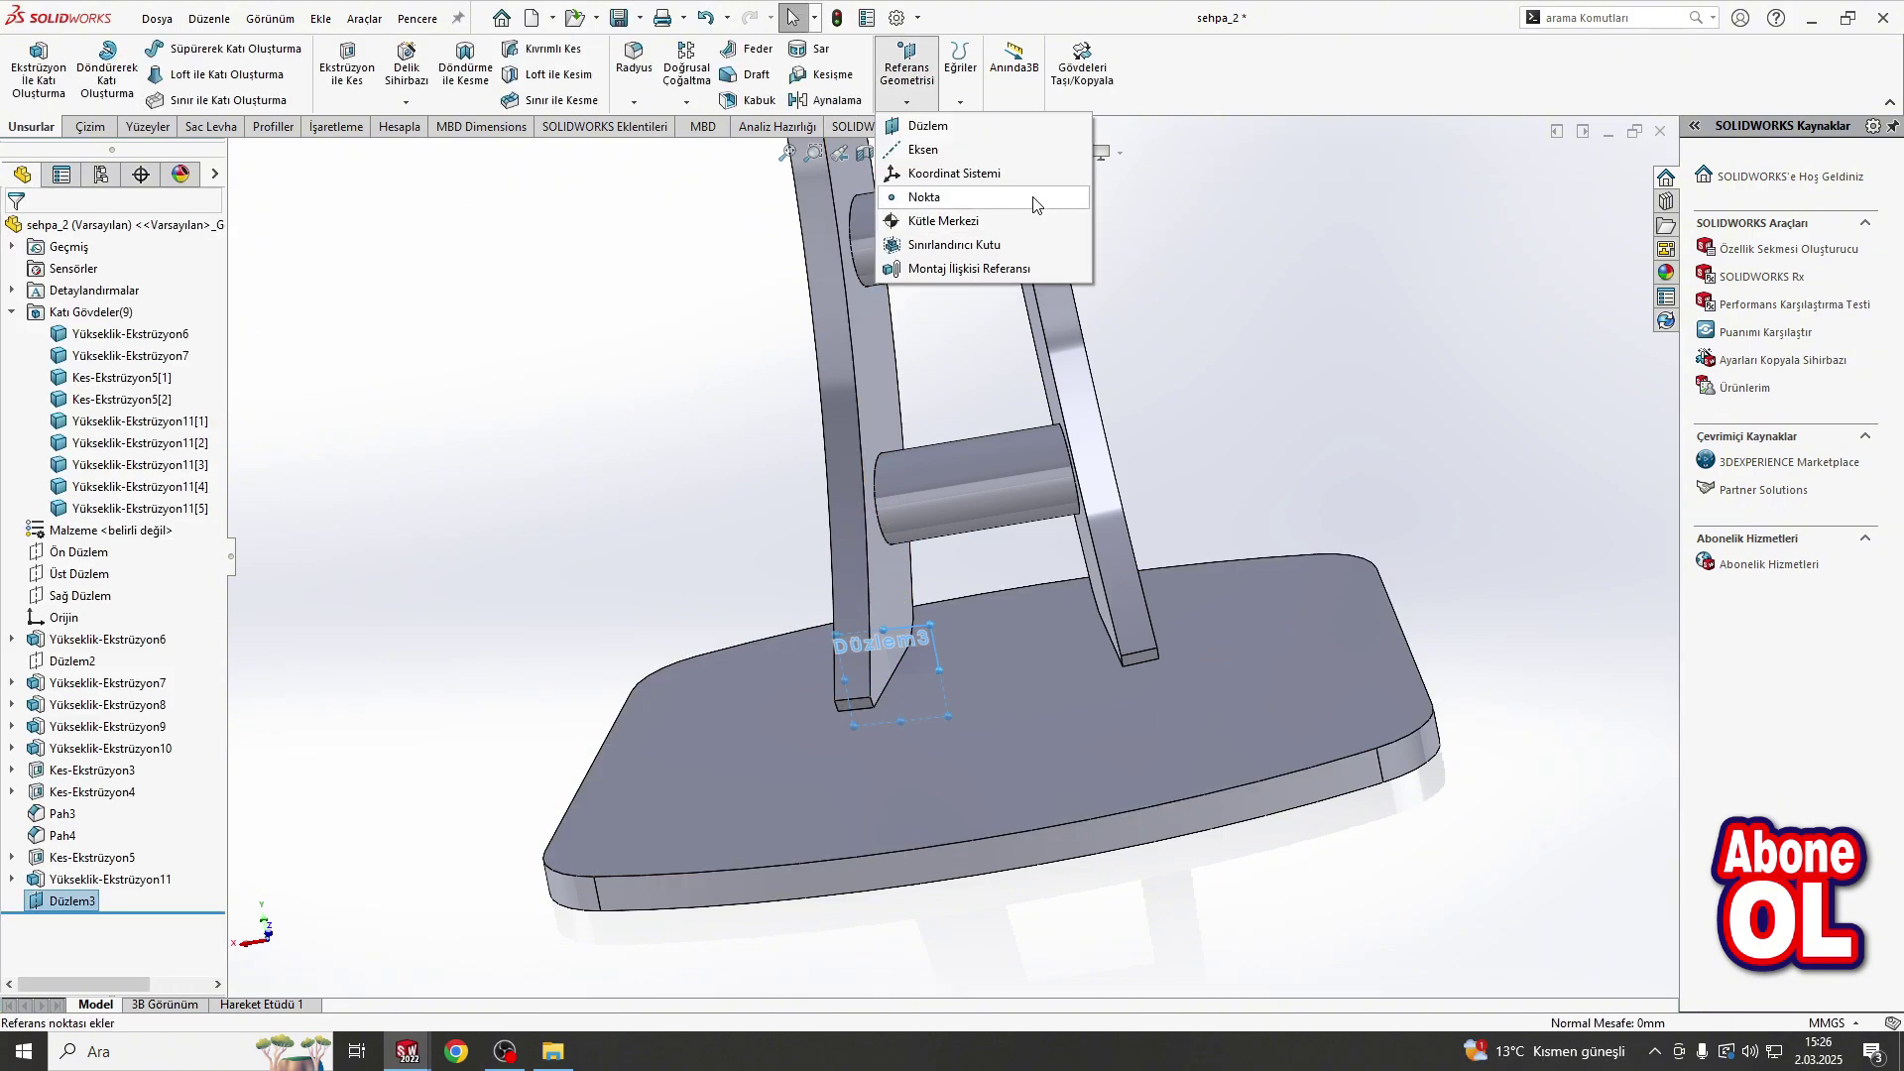
left_click(957, 128)
middle_click_drag(1071, 634, 1136, 654)
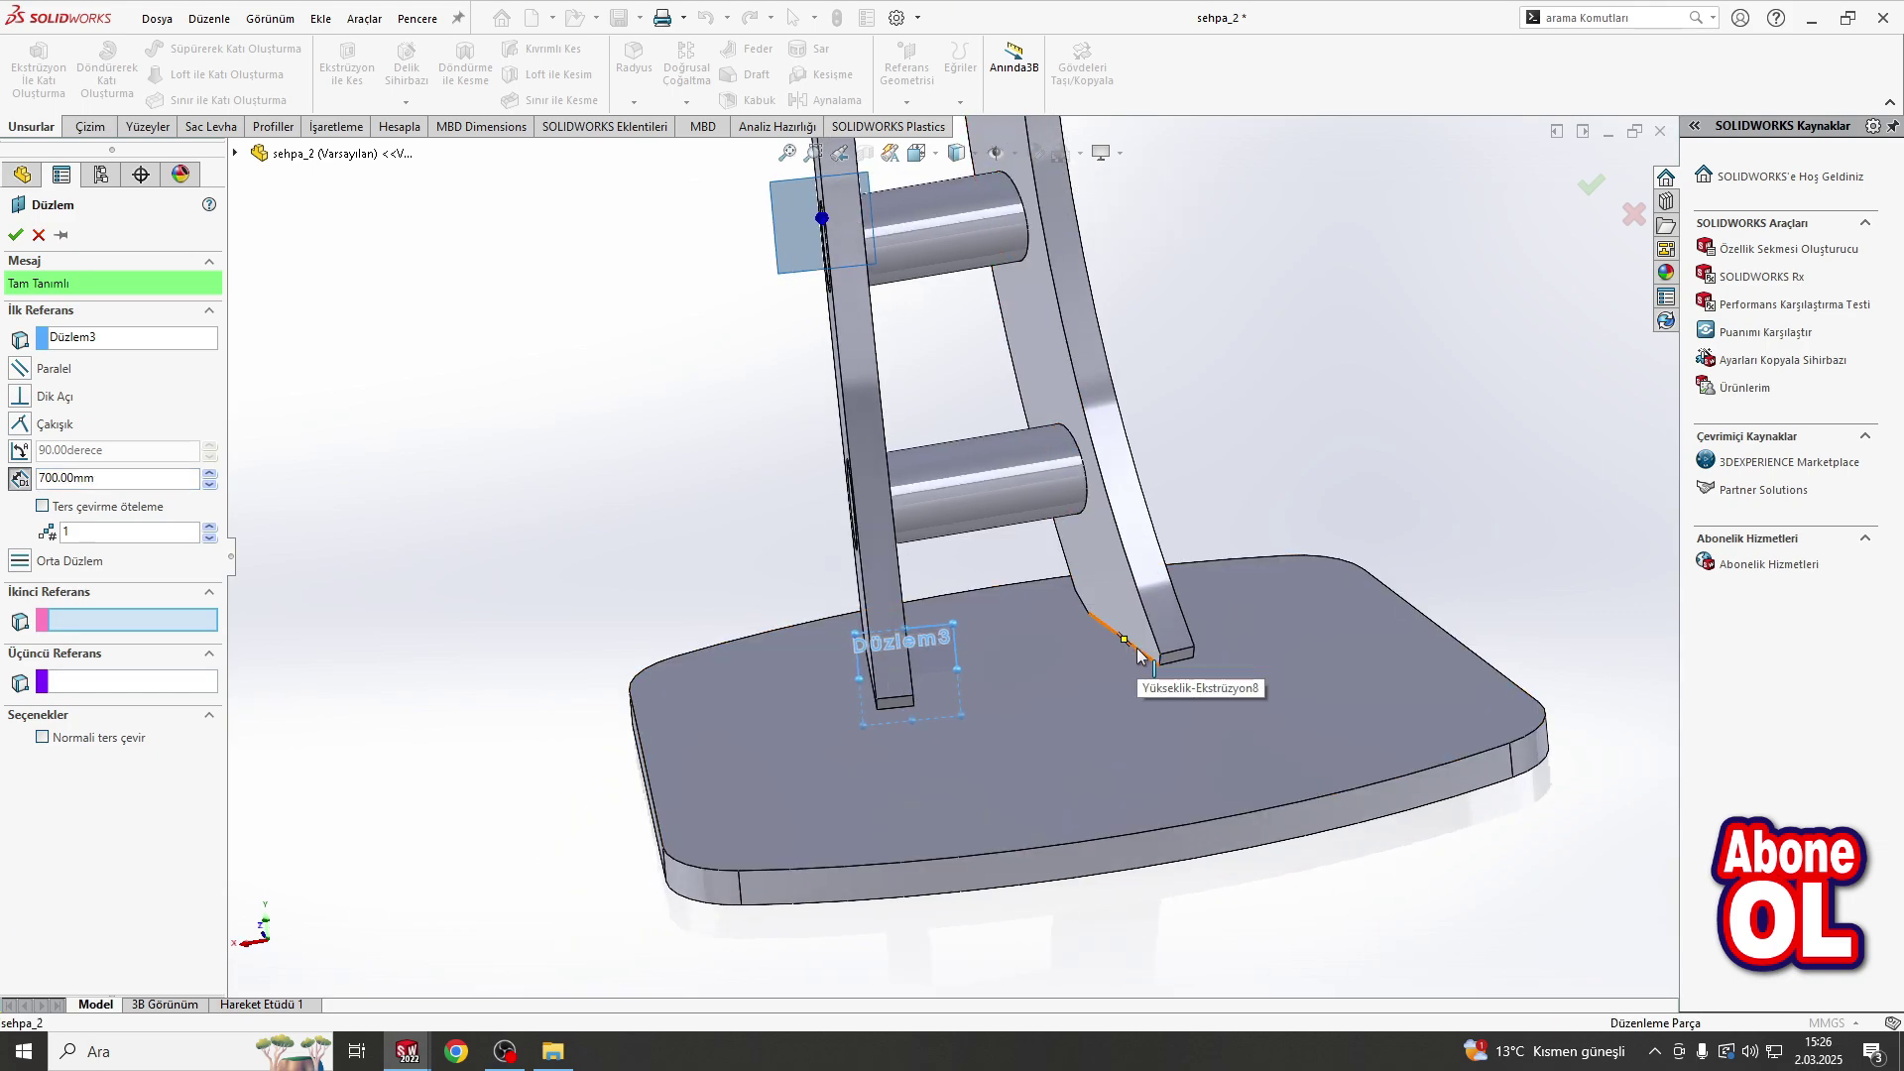
left_click(1139, 653)
key("Escape")
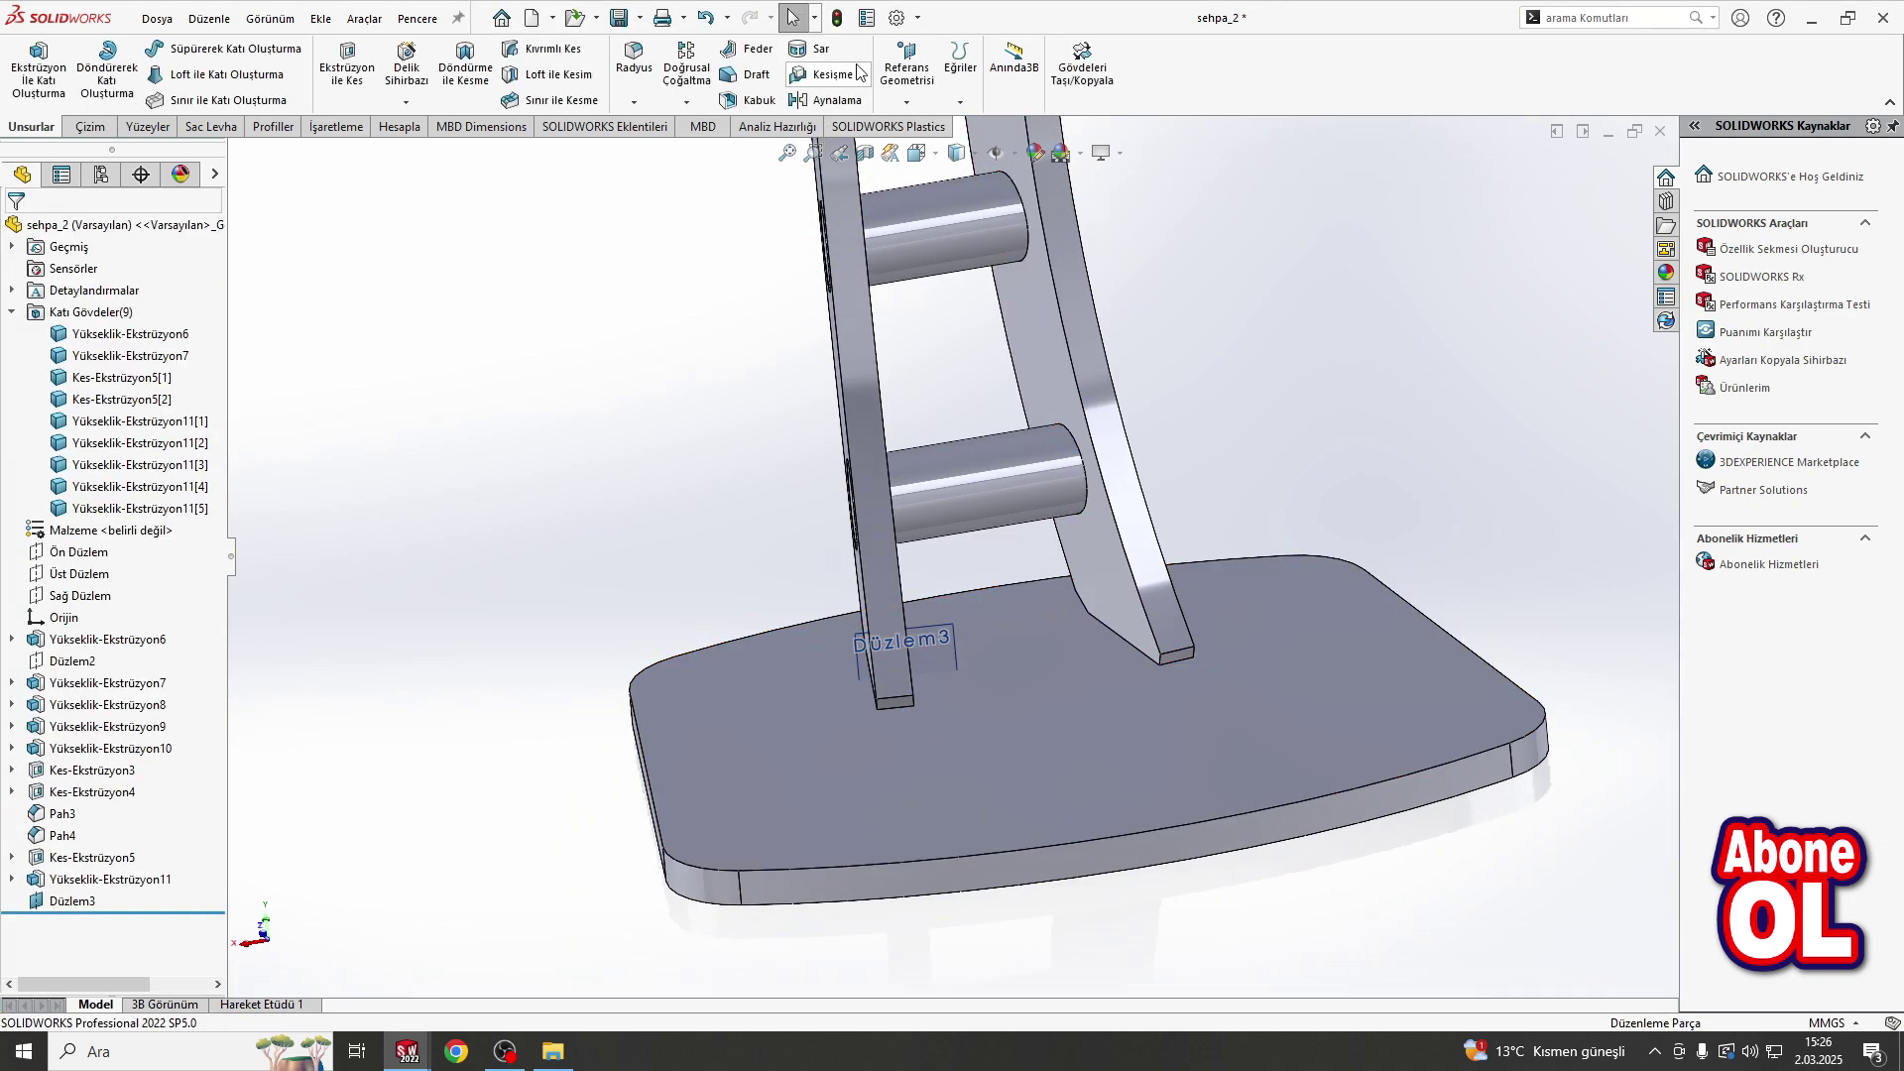
left_click(906, 62)
left_click(943, 150)
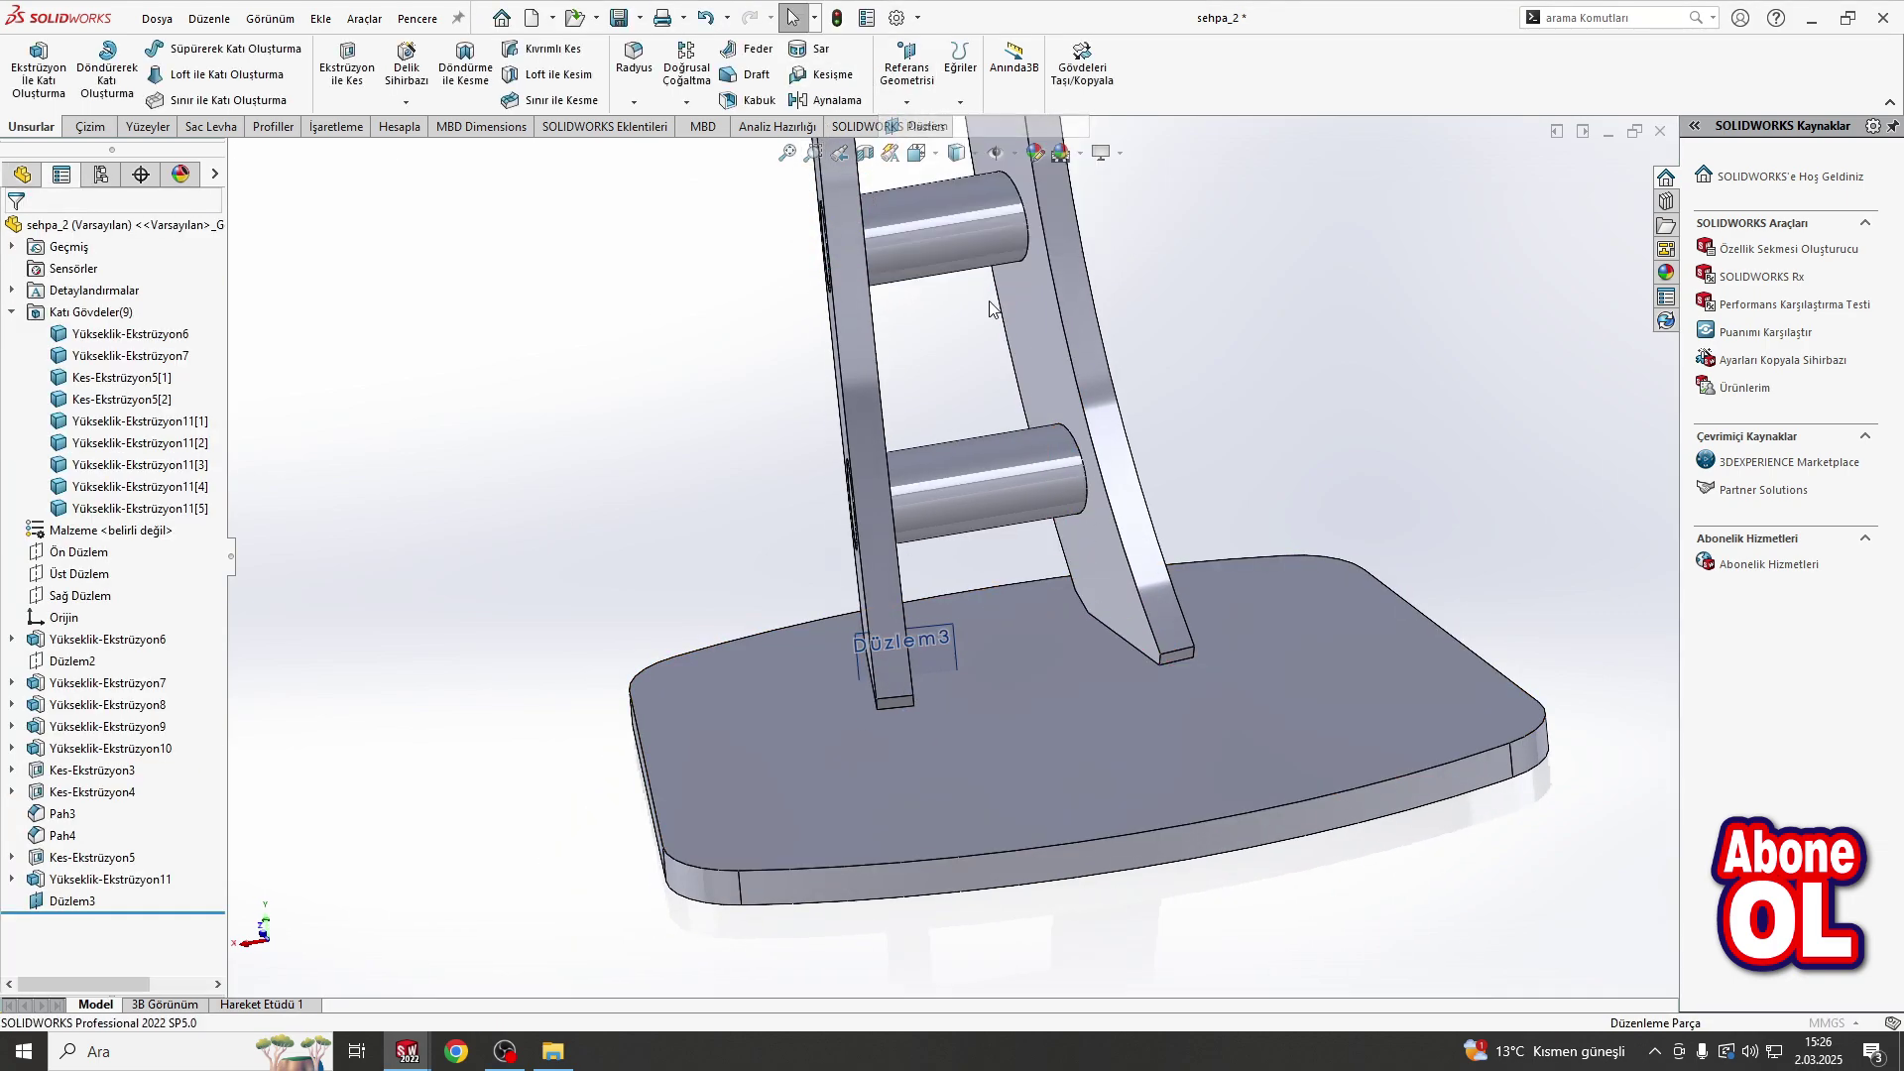
left_click(1139, 652)
key("Return")
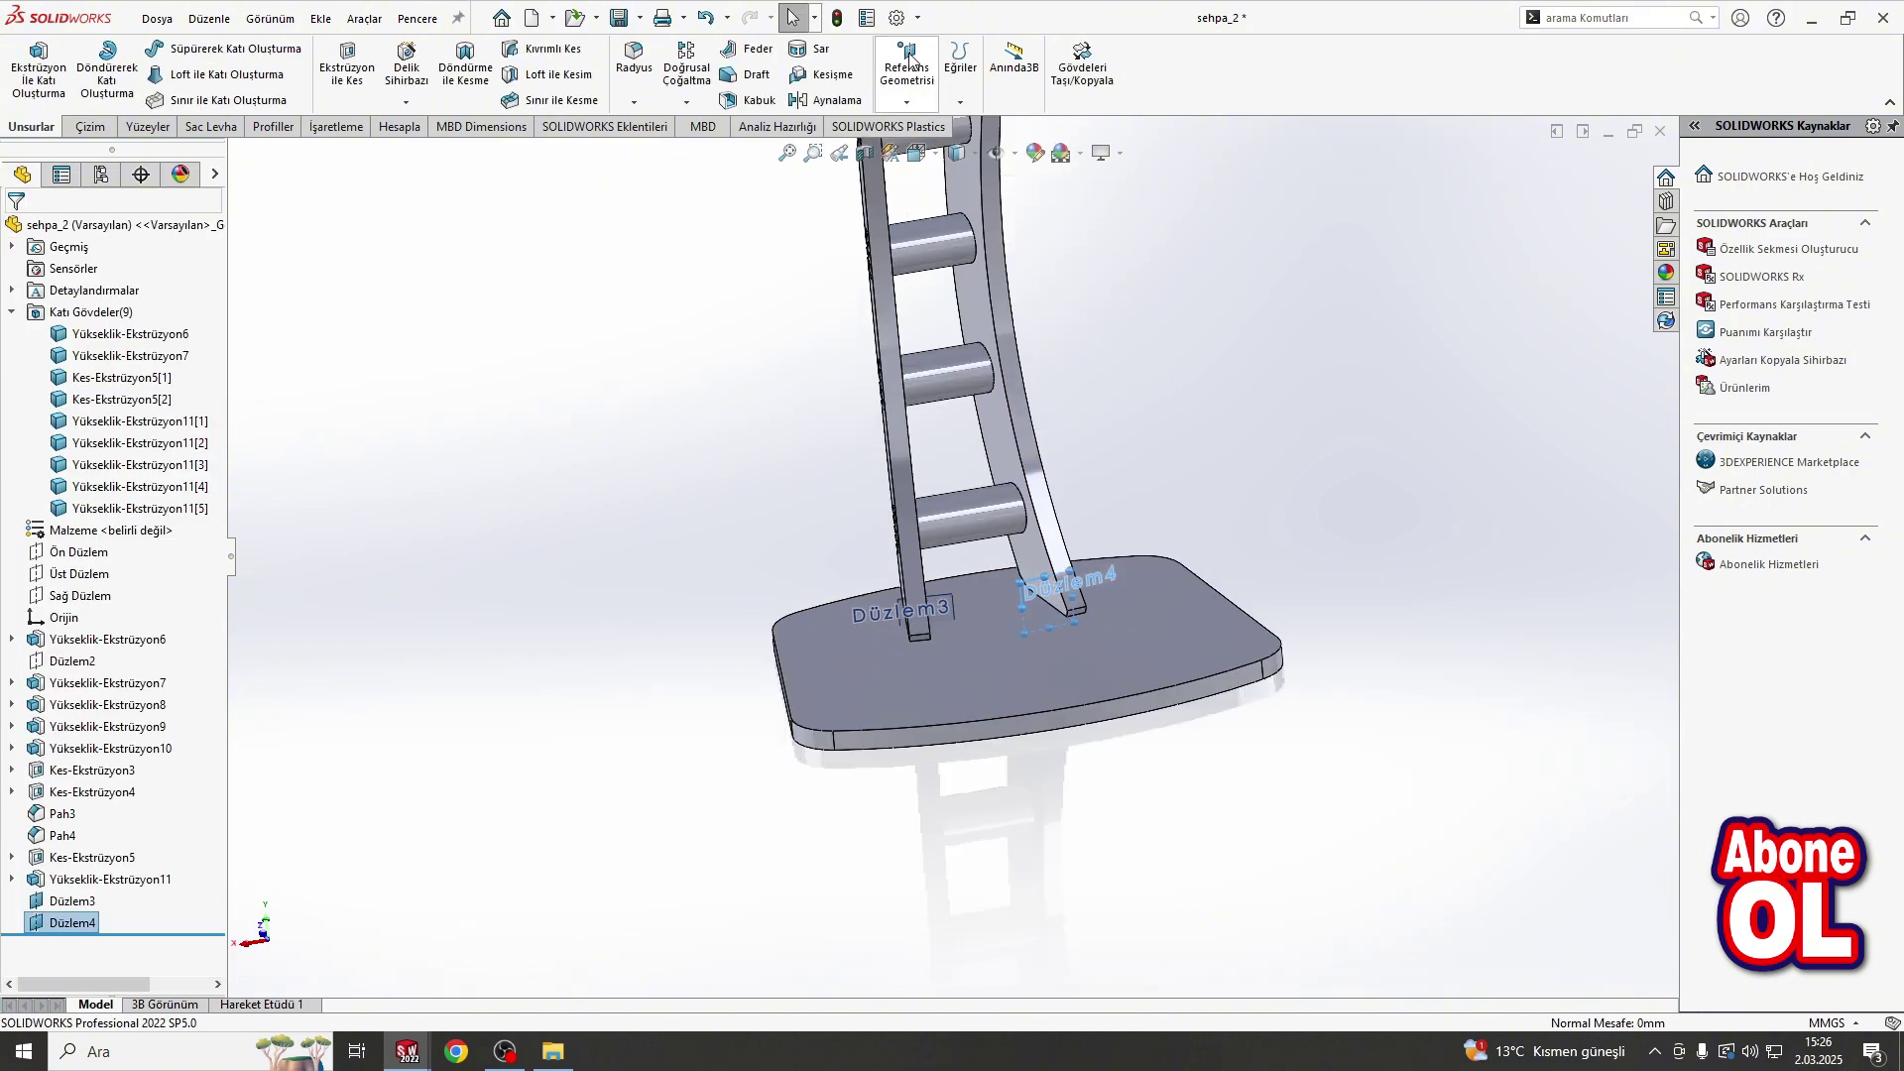
Step: Create reference plane Düzlem5 on the first leg's top edge
left_click(906, 62)
left_click(943, 150)
middle_click_drag(942, 298, 902, 448)
scroll(903, 449, "down", 3)
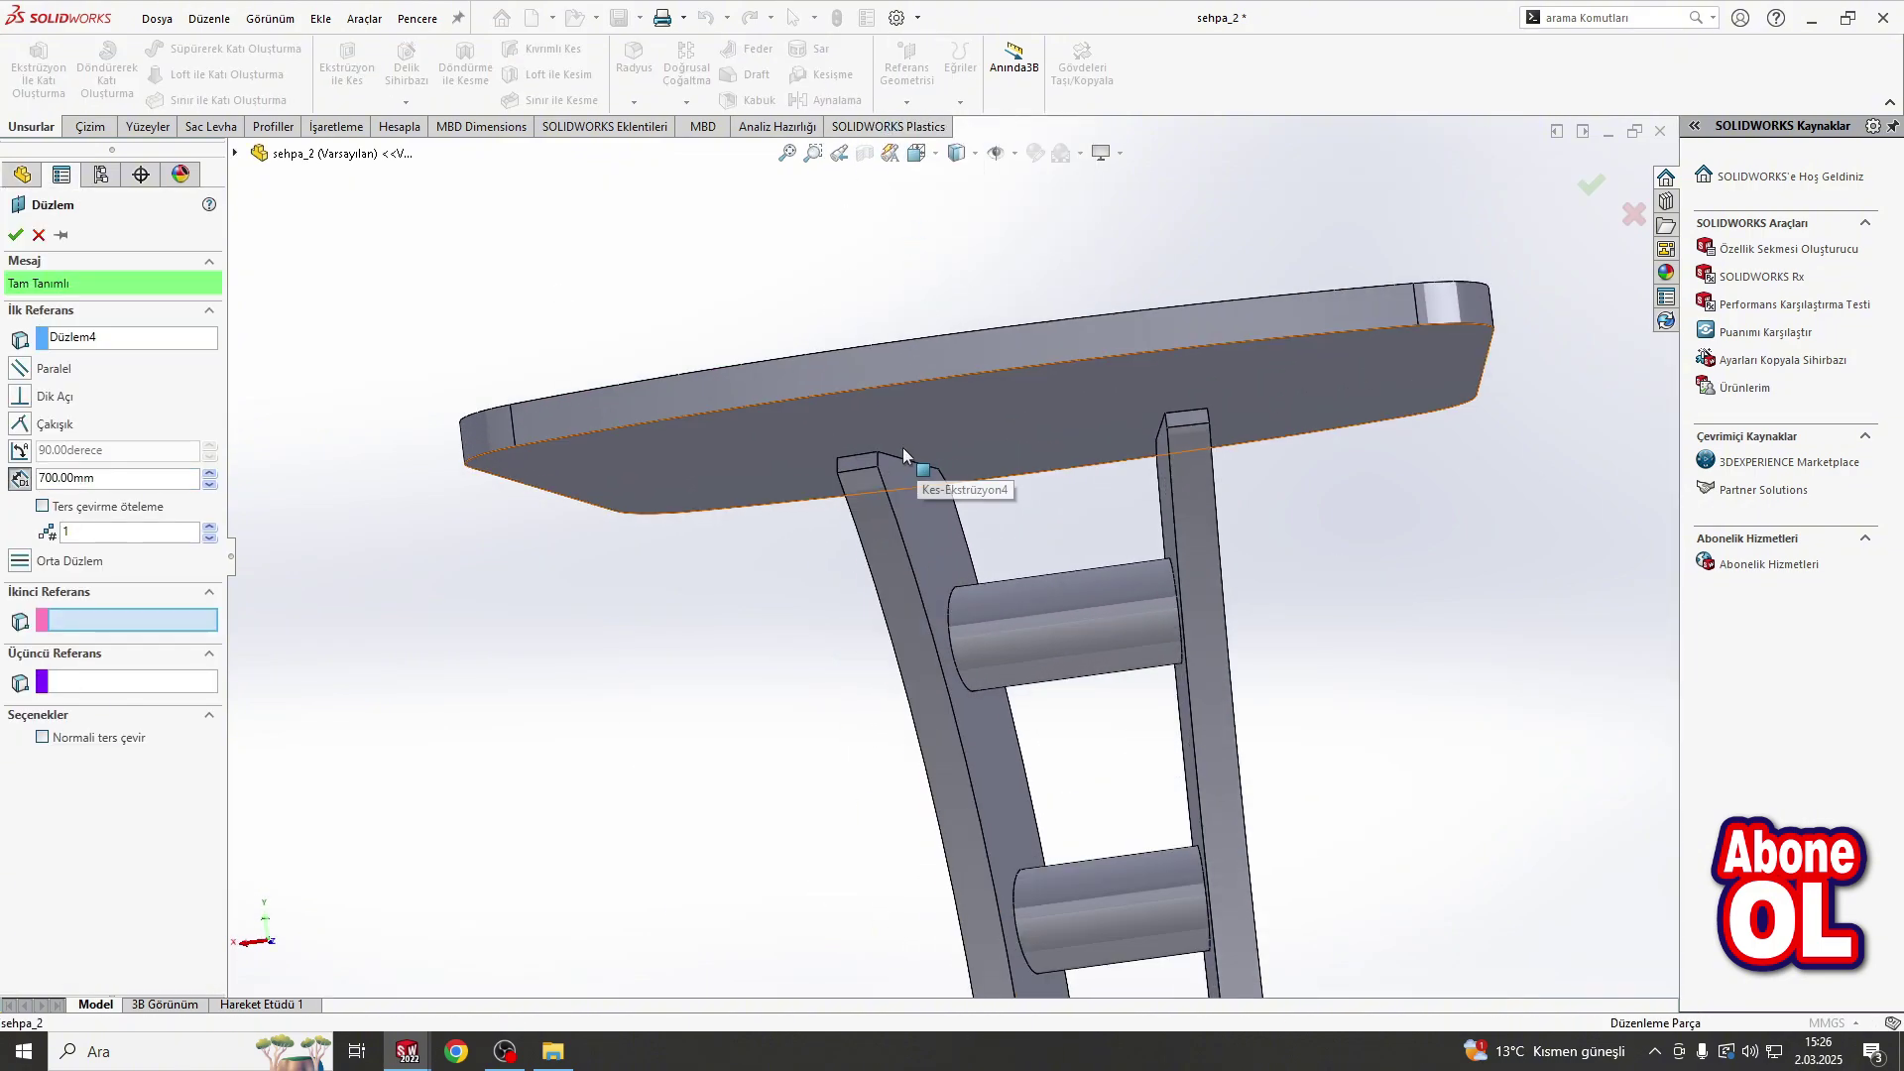
left_click(901, 457)
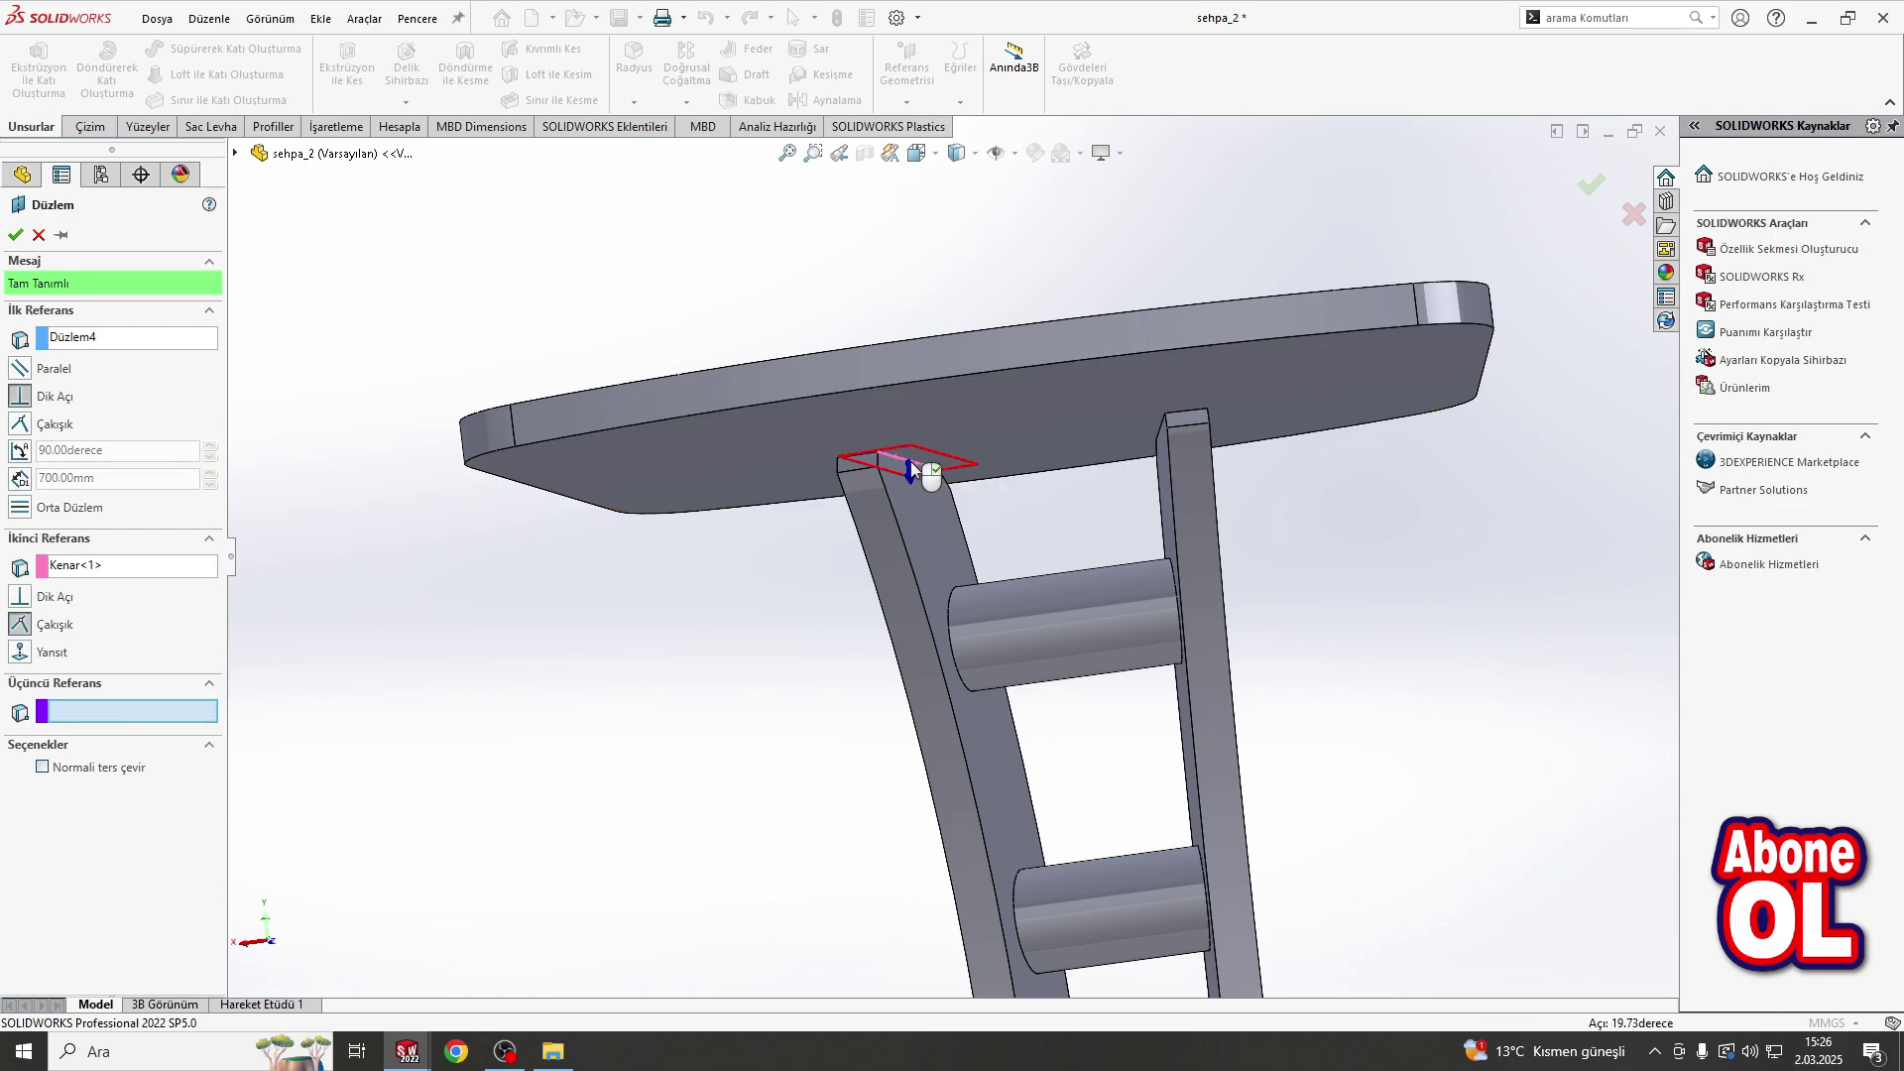
scroll(911, 461, "down", 5)
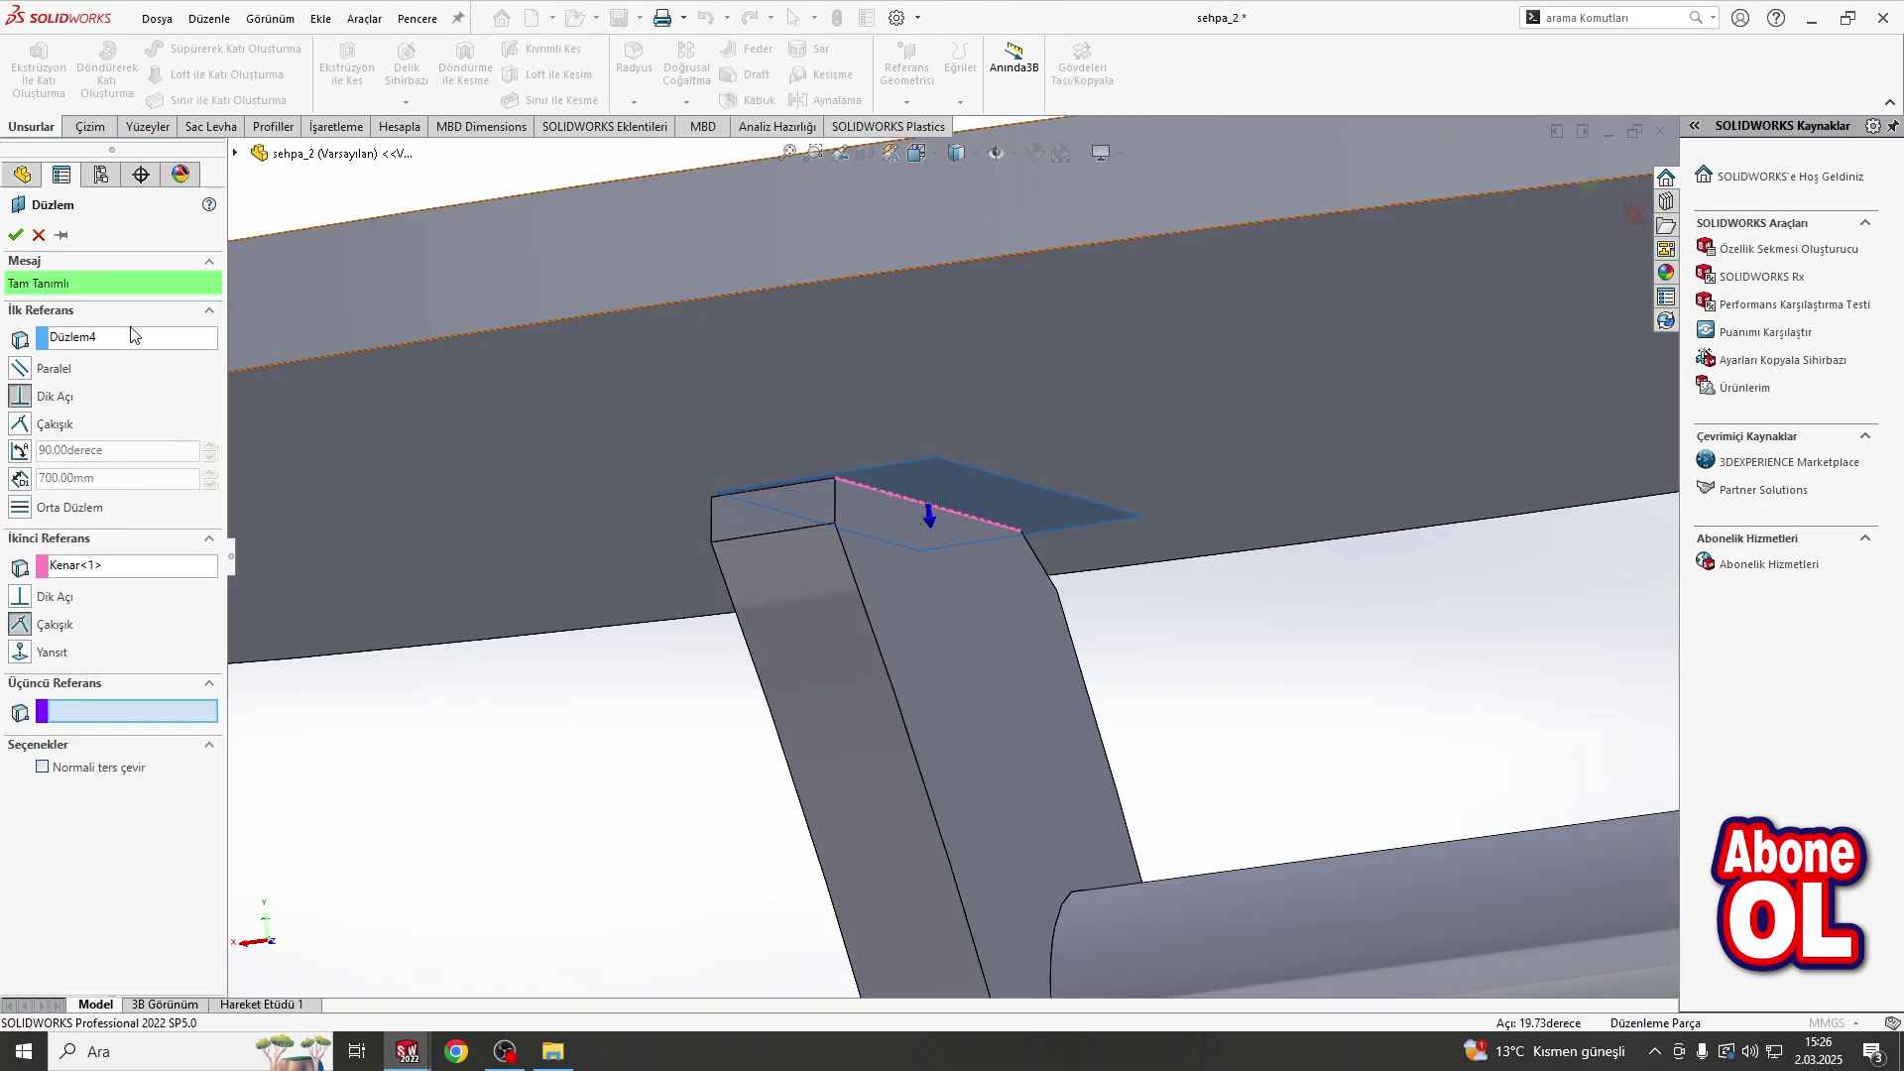
key("Escape")
left_click(906, 62)
left_click(943, 127)
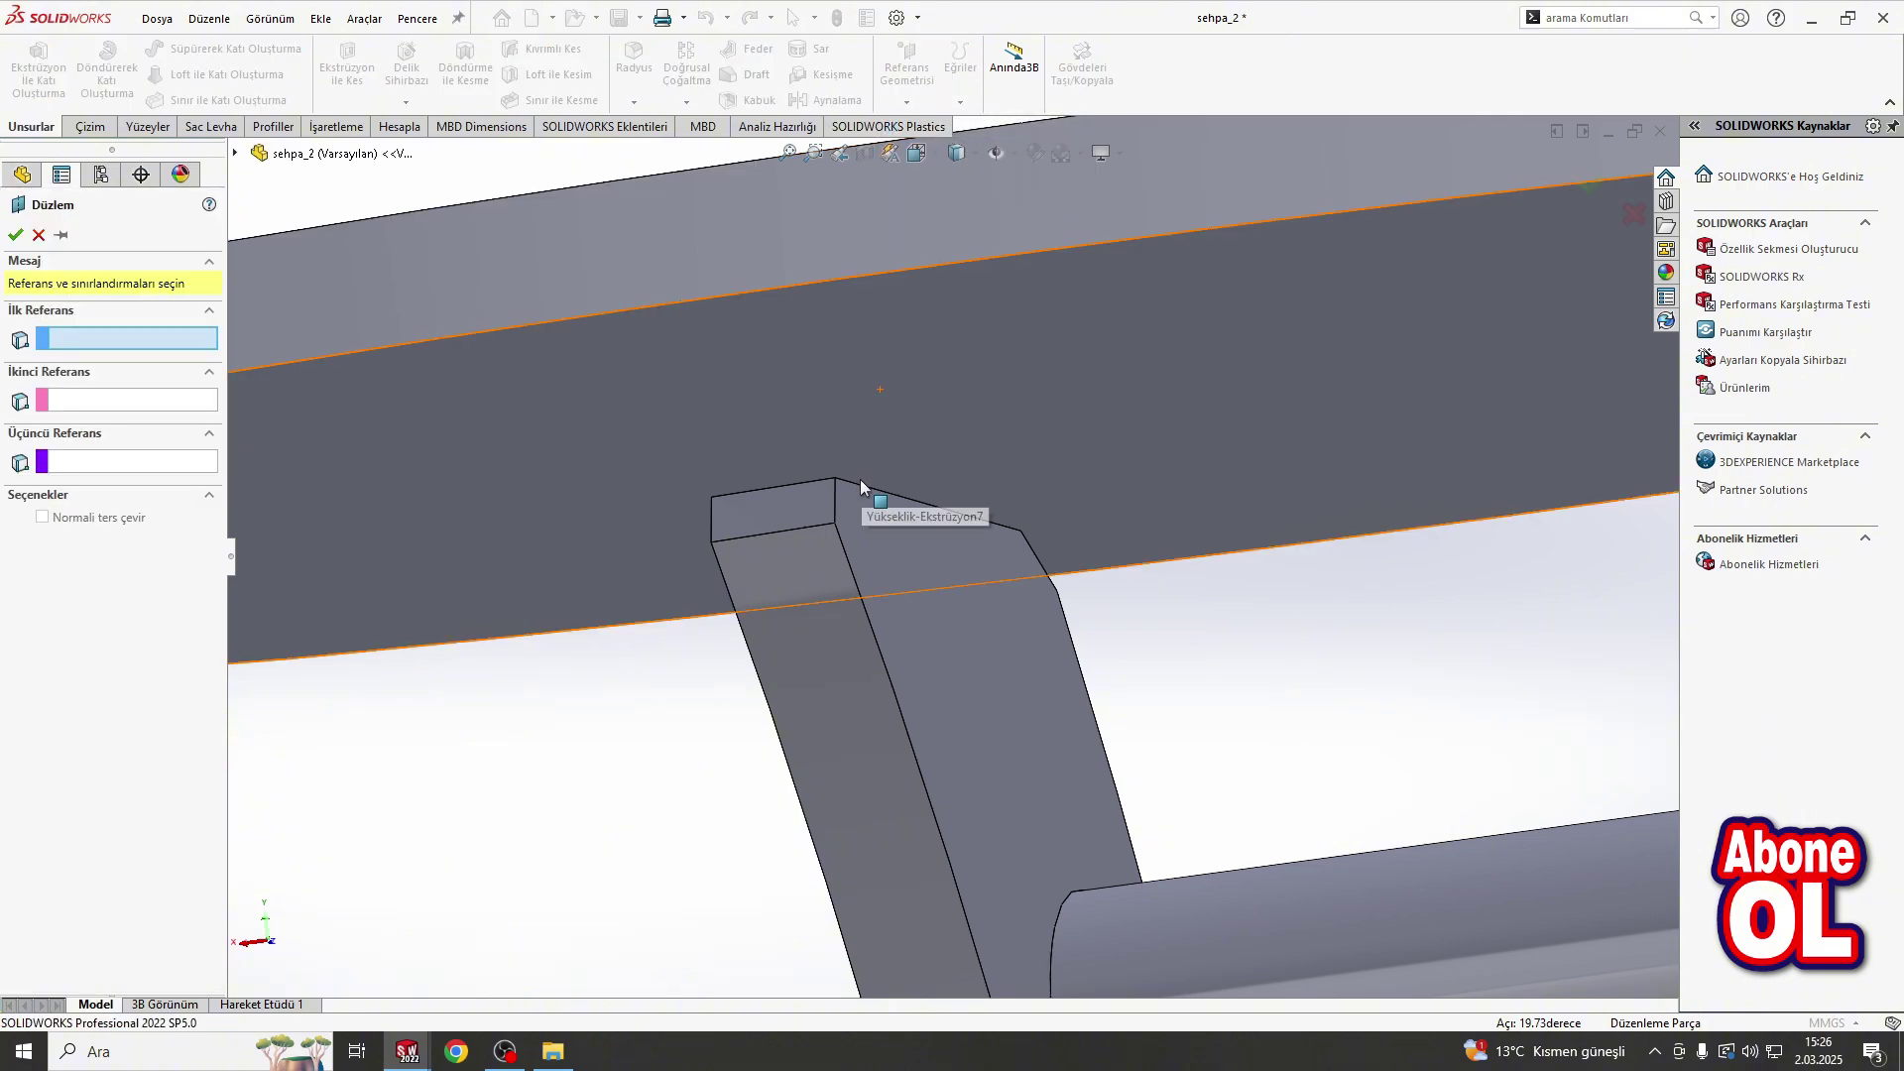
left_click(929, 508)
scroll(929, 509, "up", 5)
left_click(935, 502)
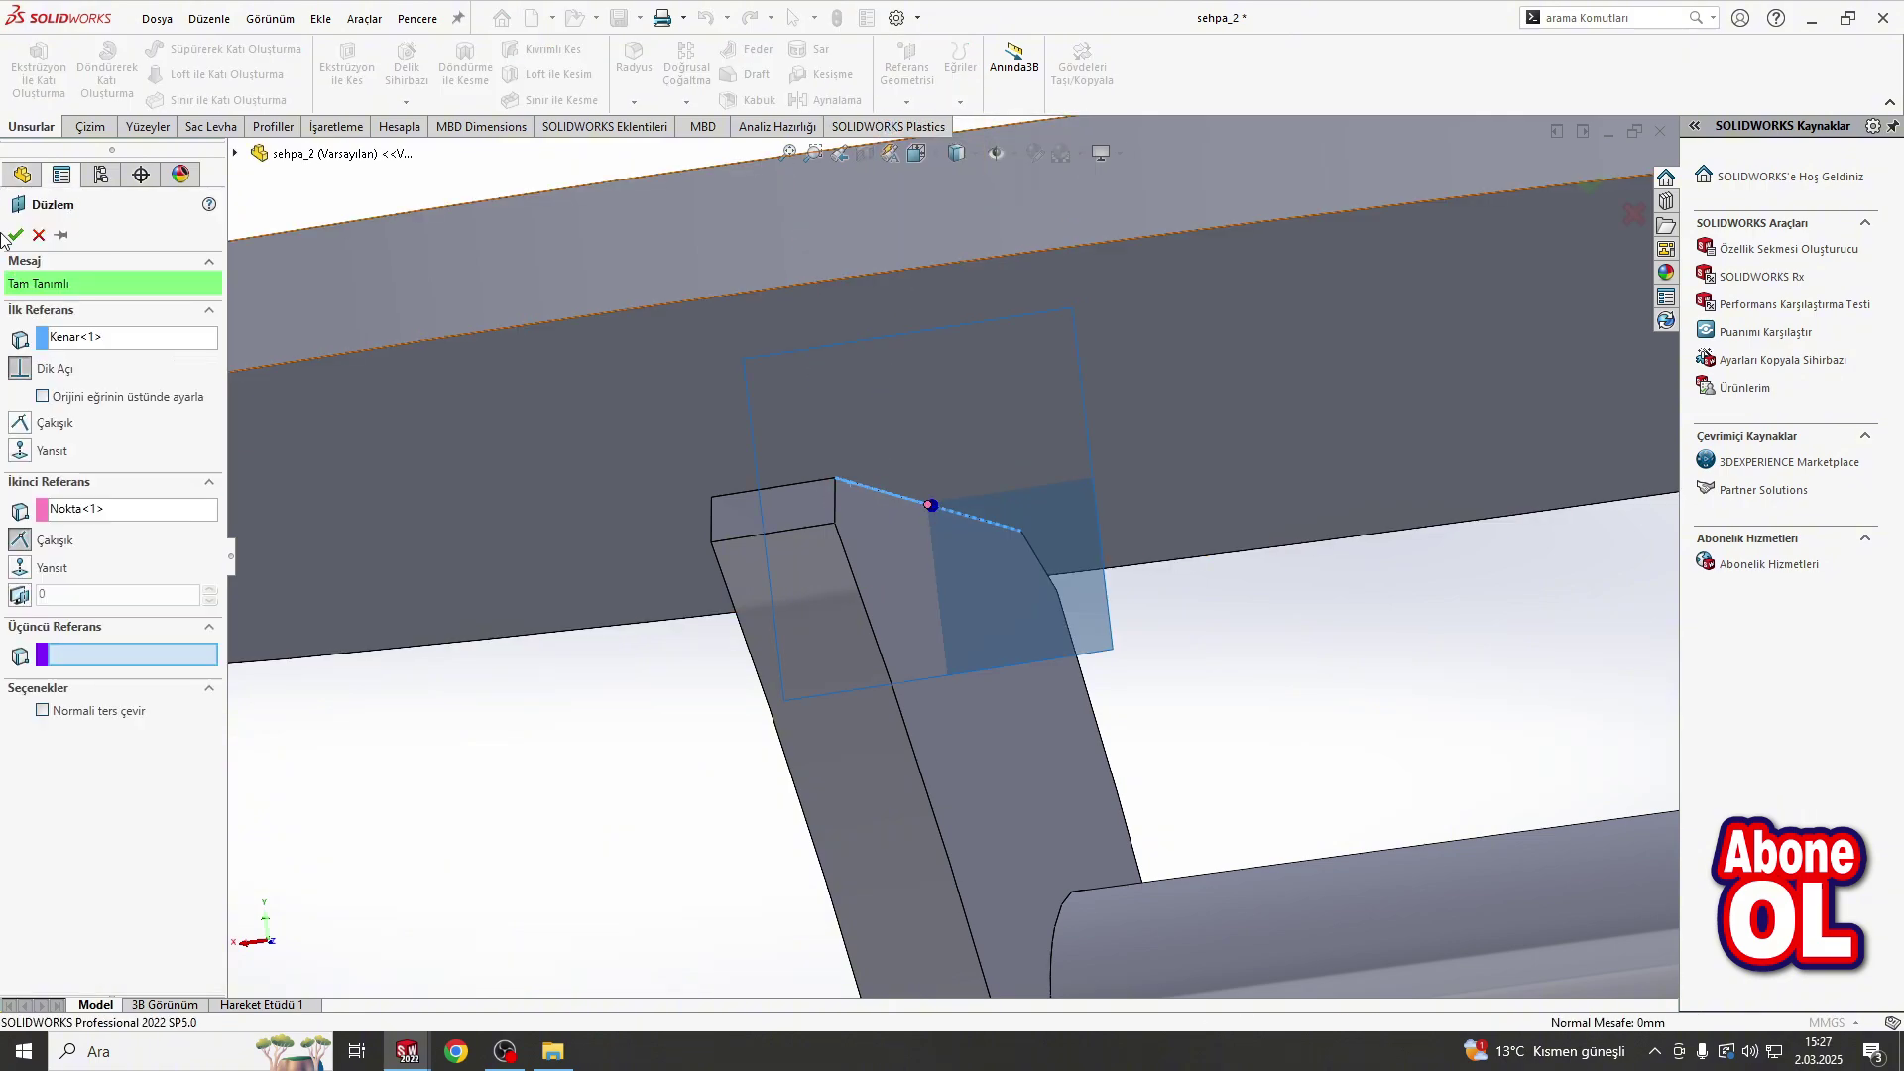
key("Return")
Step: Create Düzlem6 at the second leg's top using its sloped edge and midpoint
left_click(906, 62)
left_click(943, 127)
scroll(1100, 556, "up", 5)
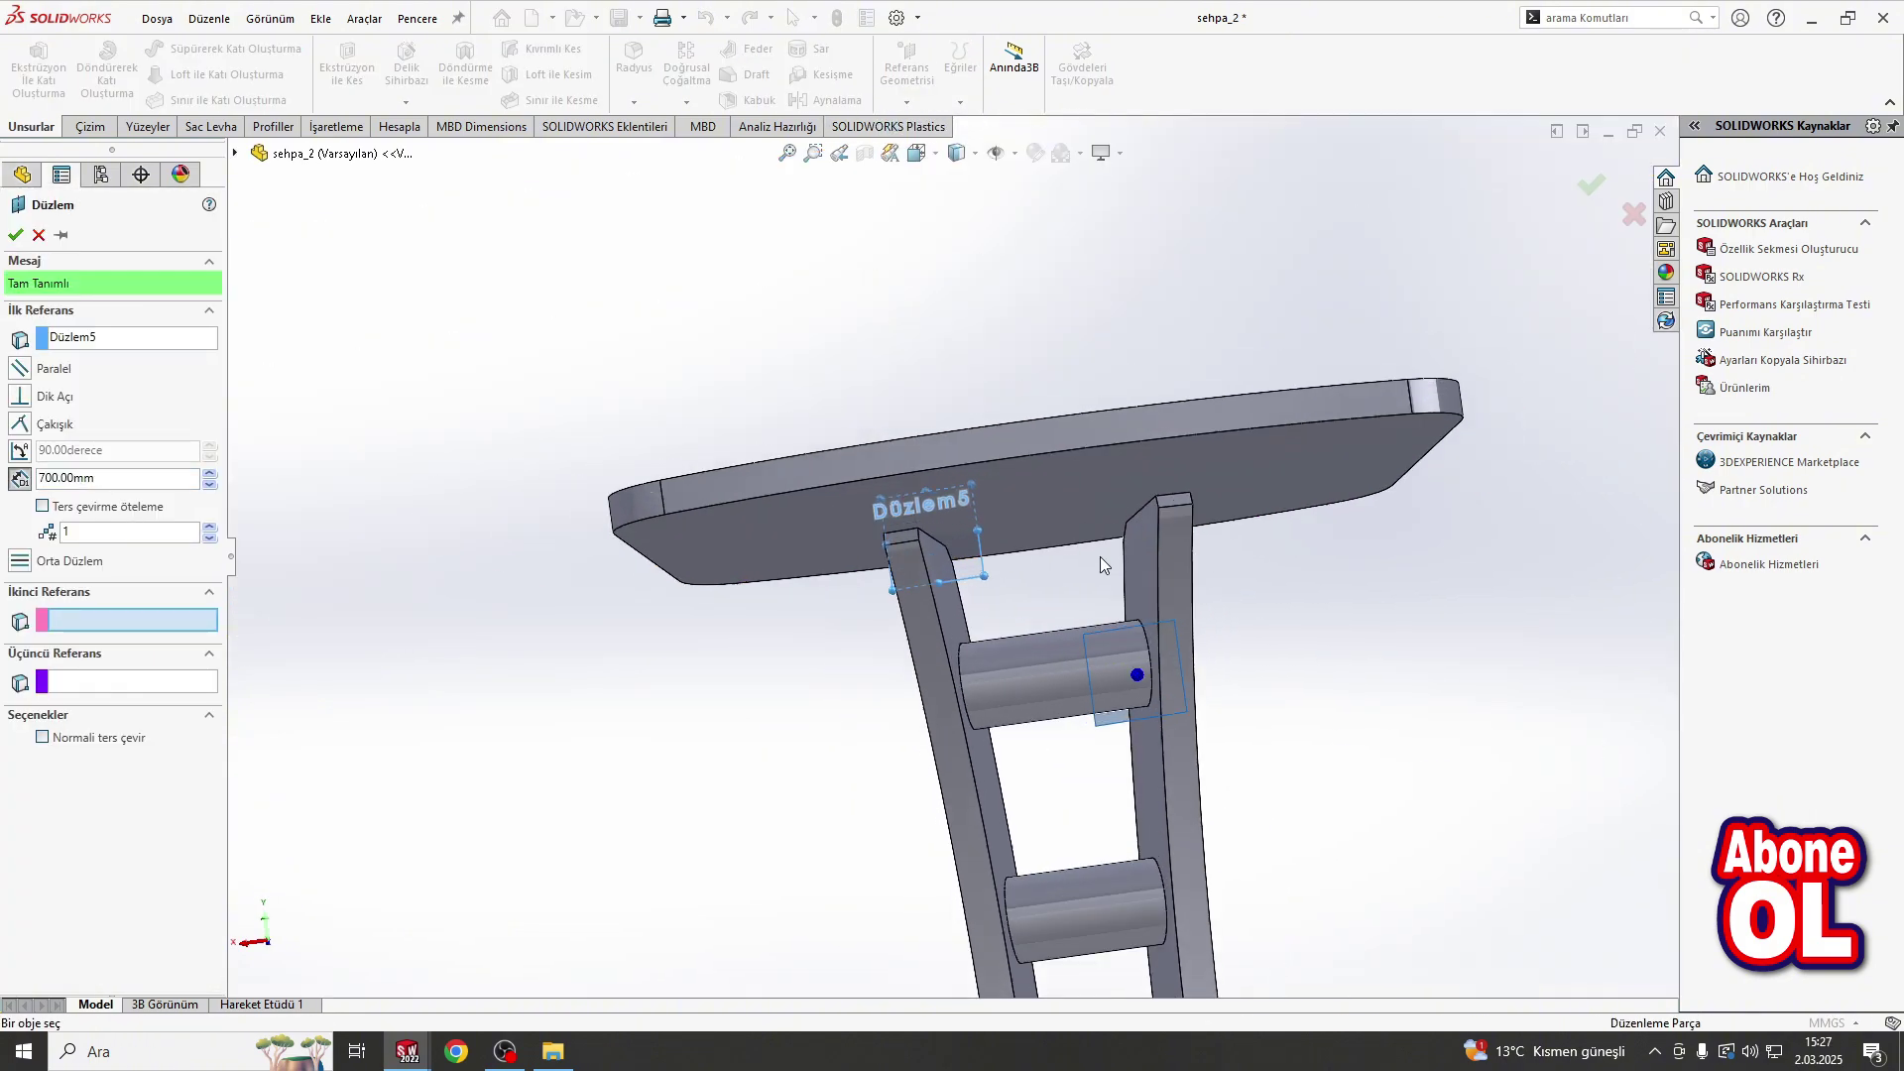
scroll(1210, 635, "down", 4)
scroll(1290, 794, "down", 3)
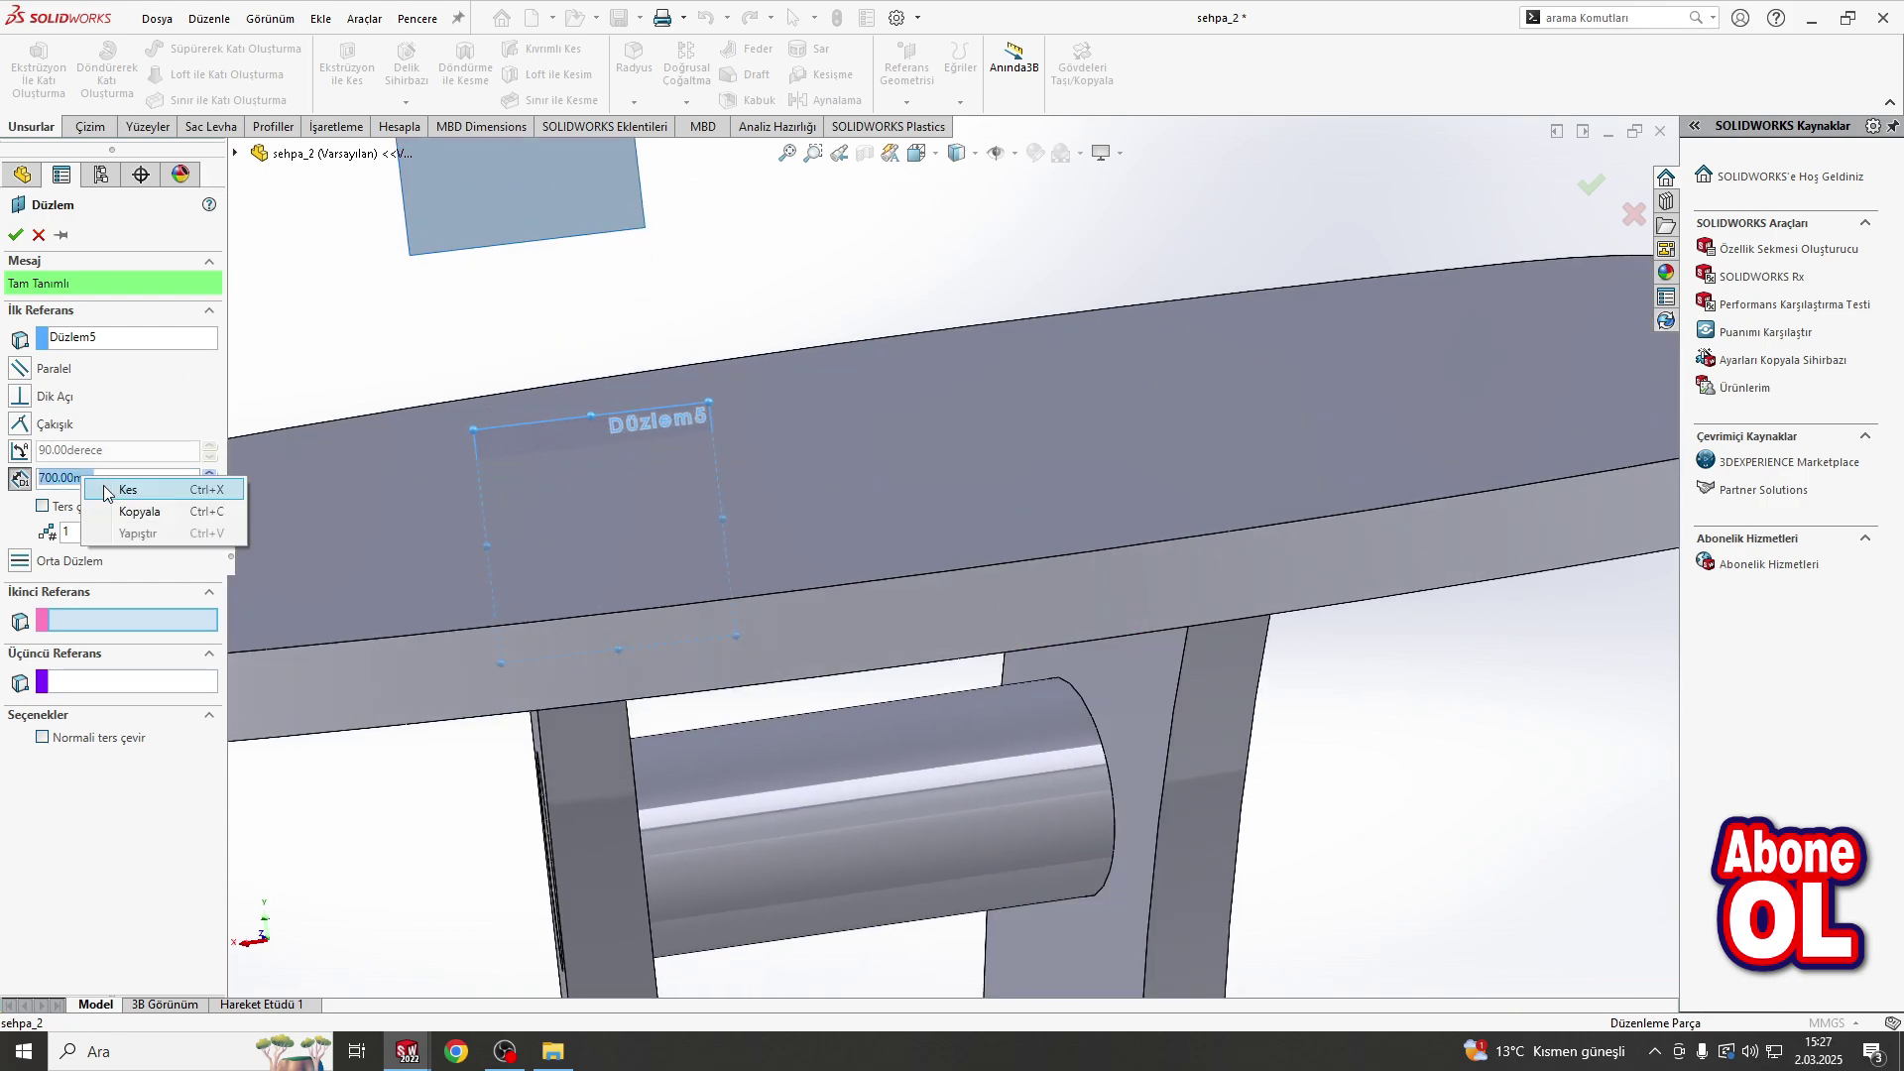
key("Escape")
left_click(907, 103)
left_click(927, 133)
scroll(1139, 746, "down", 3)
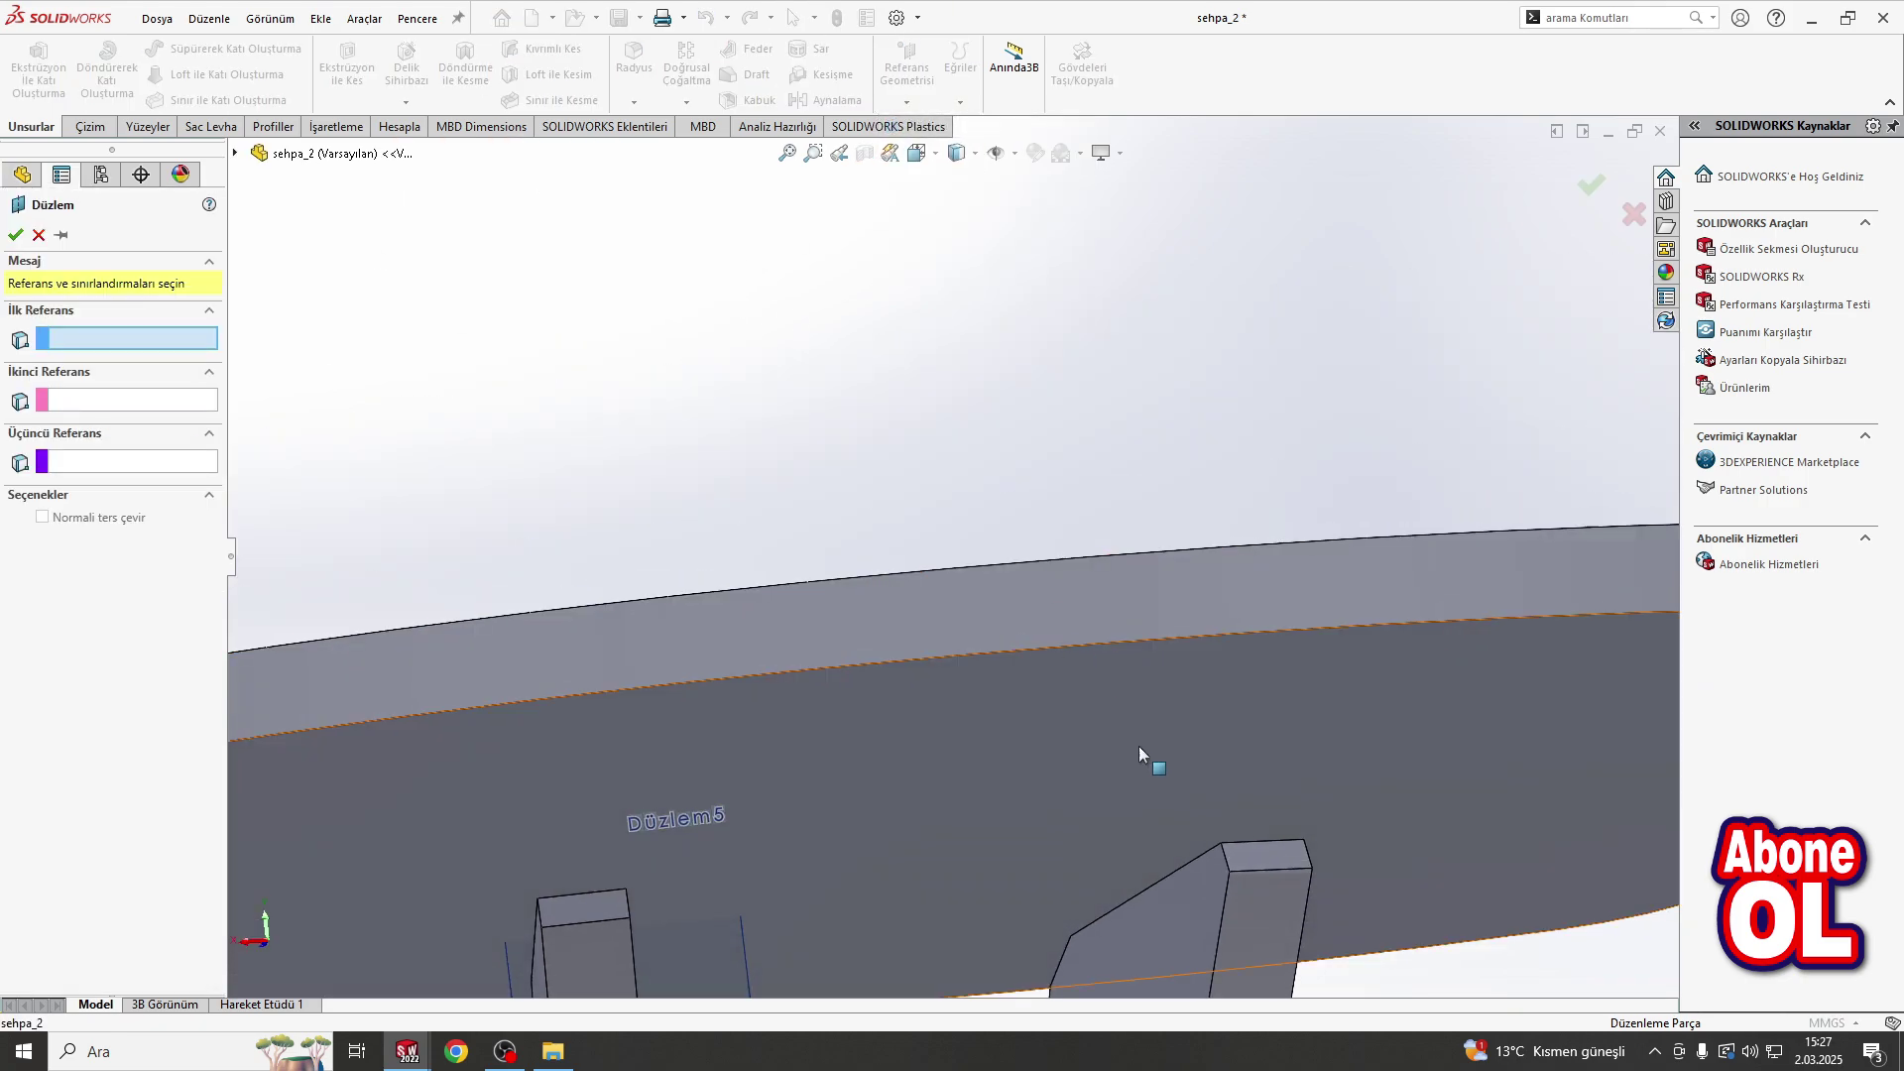
left_click(1183, 869)
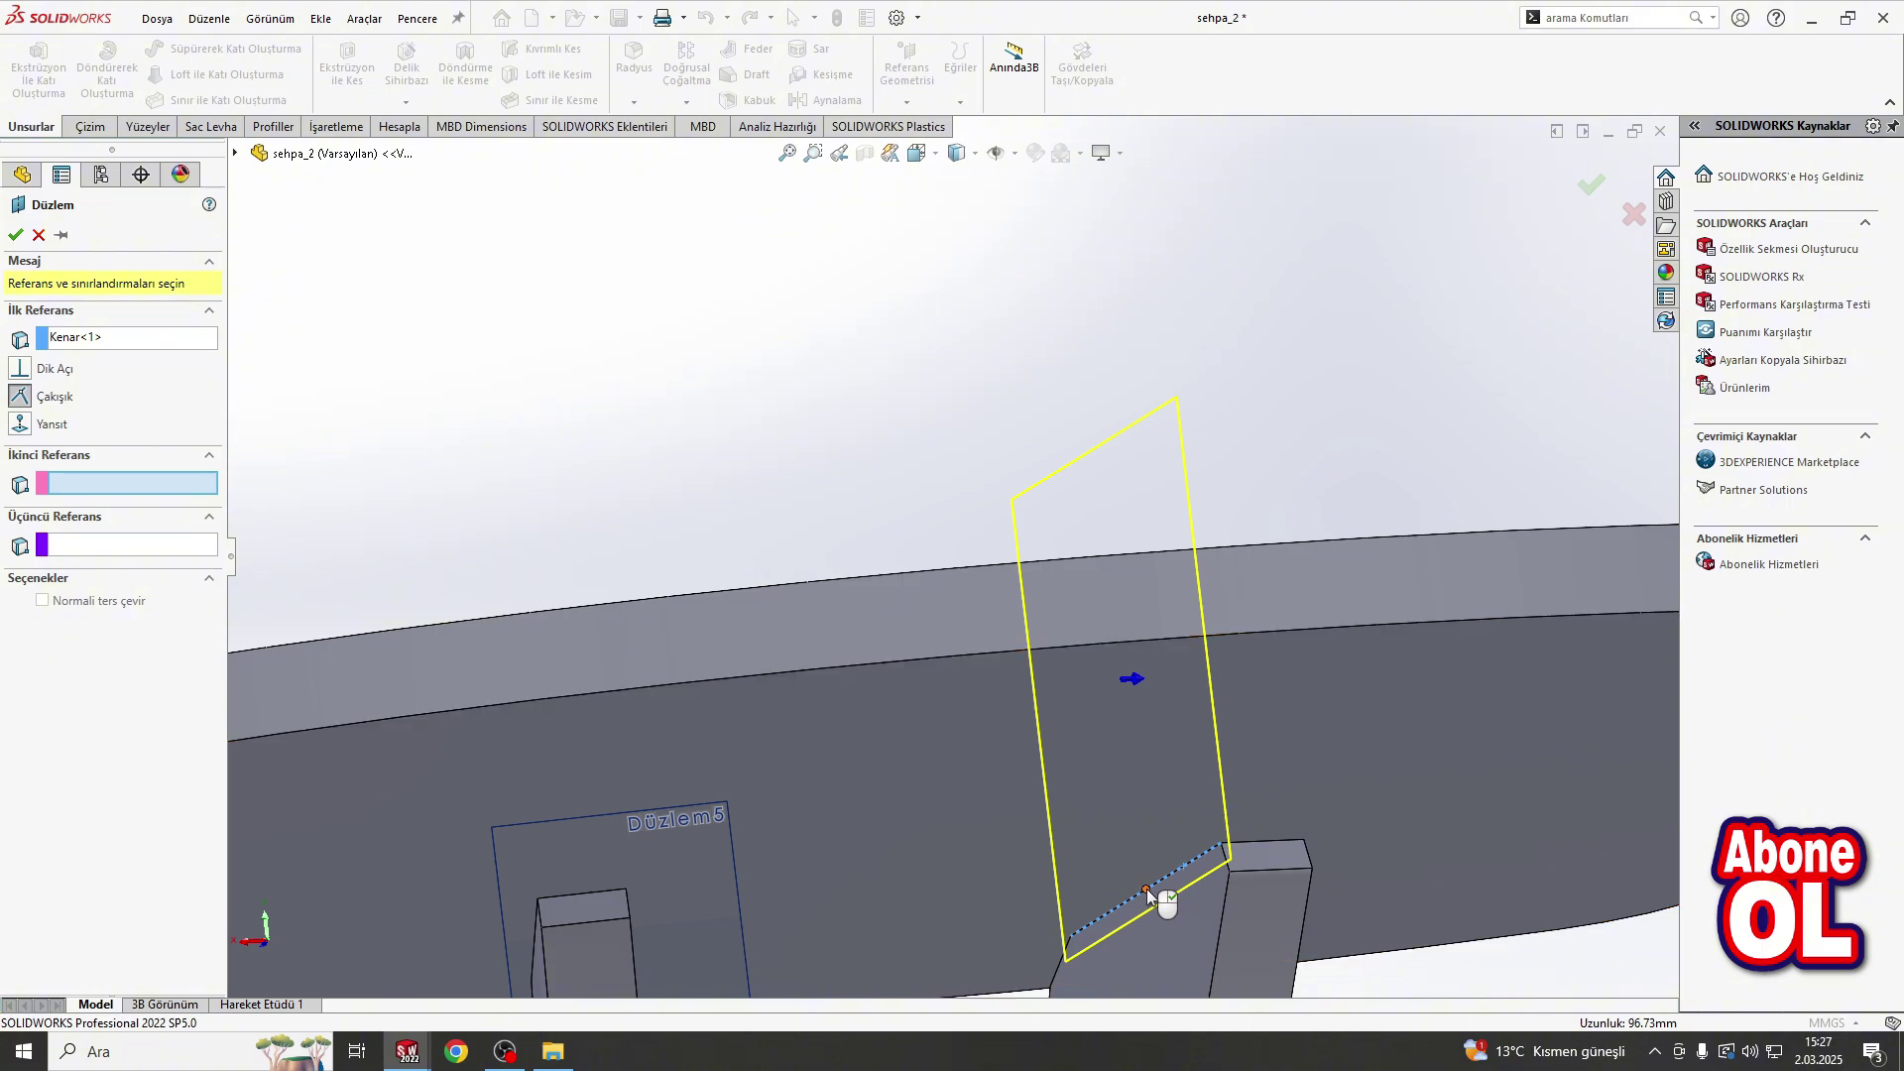
left_click(1147, 887)
key("Return")
scroll(831, 643, "up", 5)
middle_click_drag(831, 643, 968, 758)
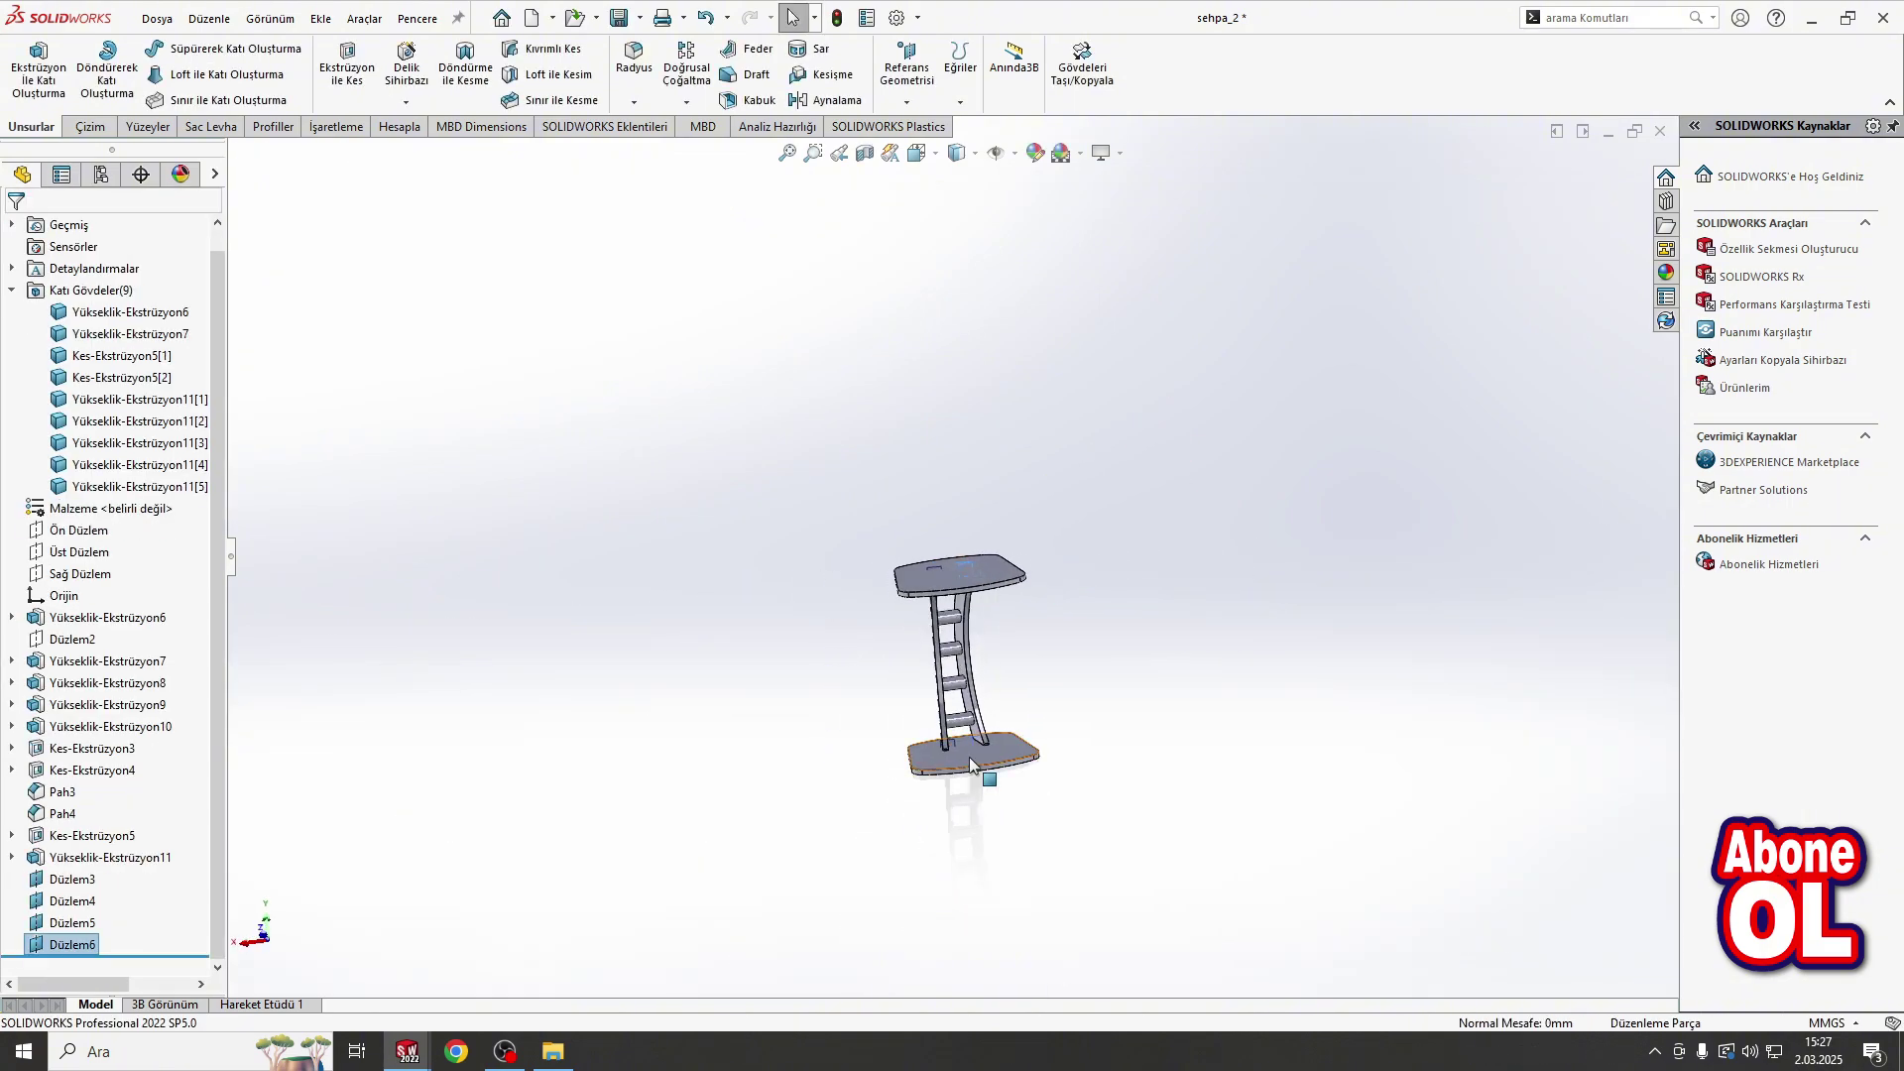
scroll(886, 632, "down", 4)
Step: Sketch an L on Düzlem3: a line down the leg and one along the slab
left_click(955, 560)
left_click(988, 512)
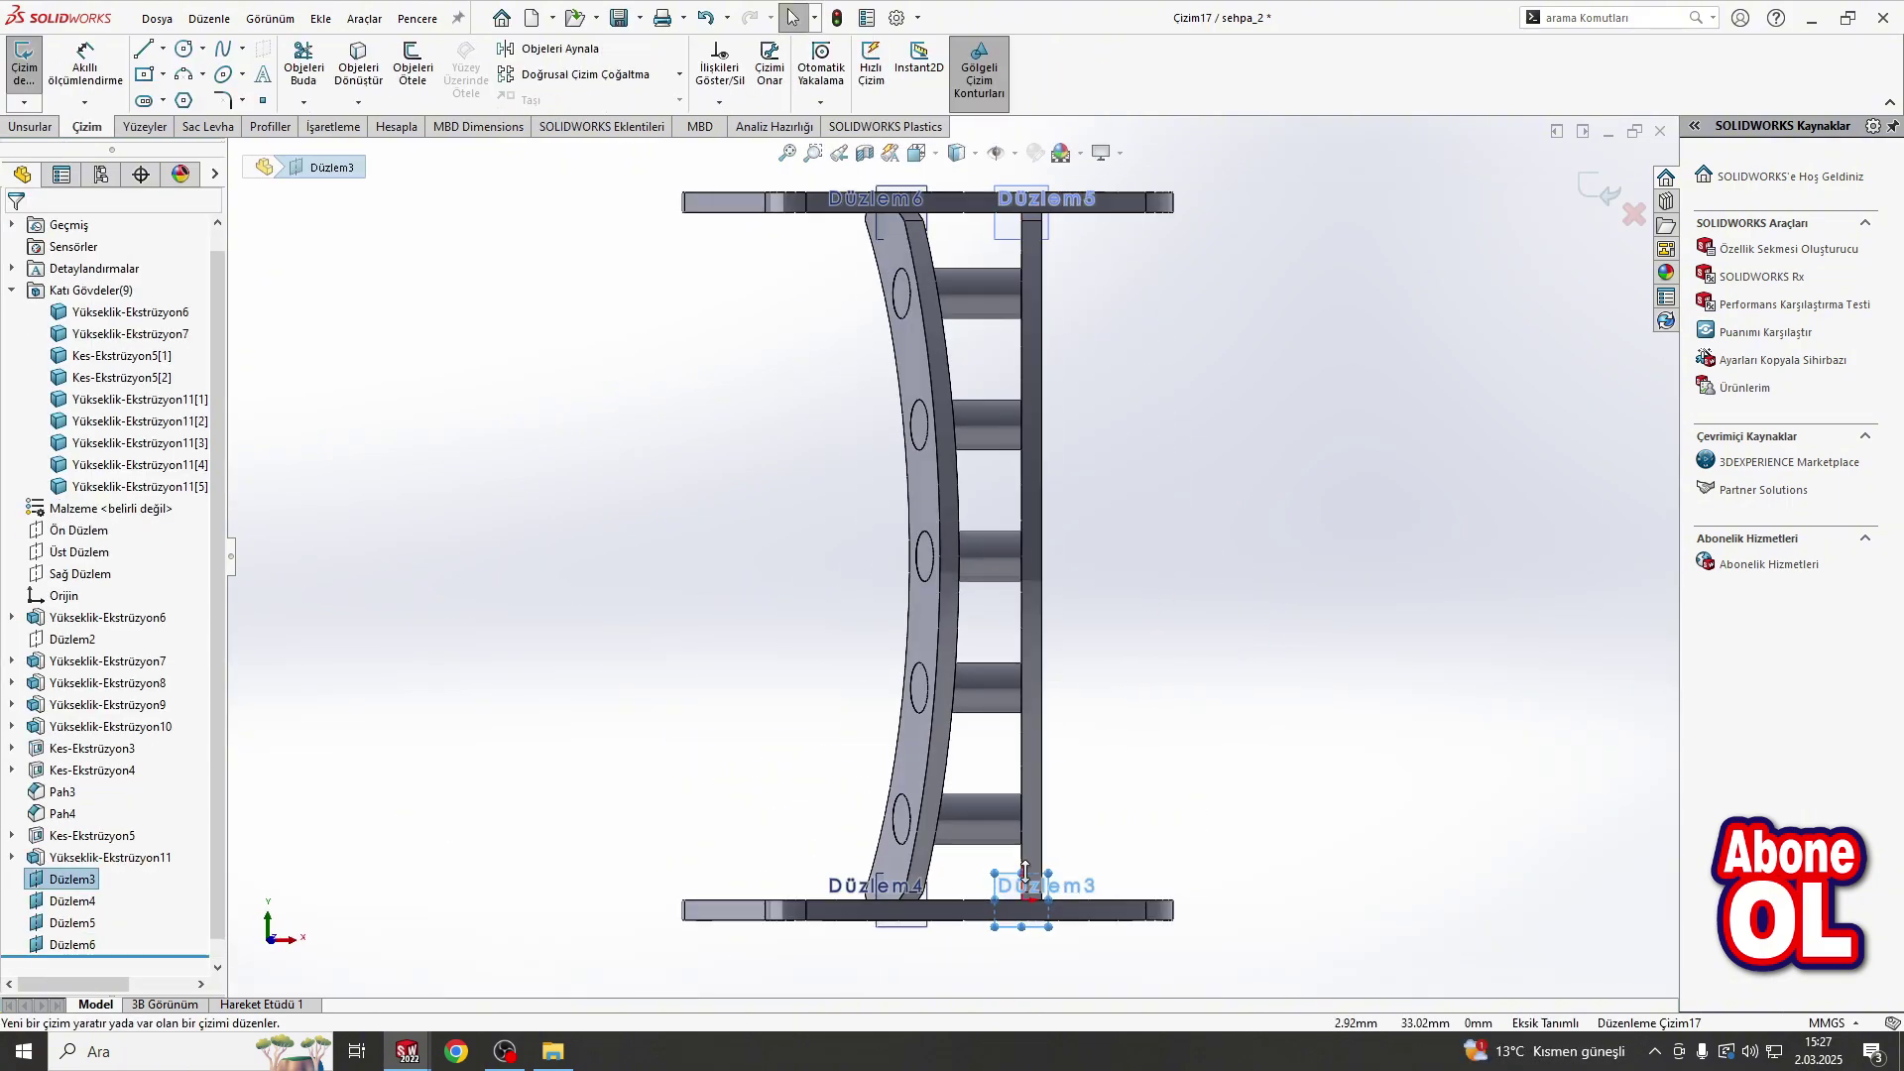
scroll(972, 721, "down", 2)
left_click(146, 51)
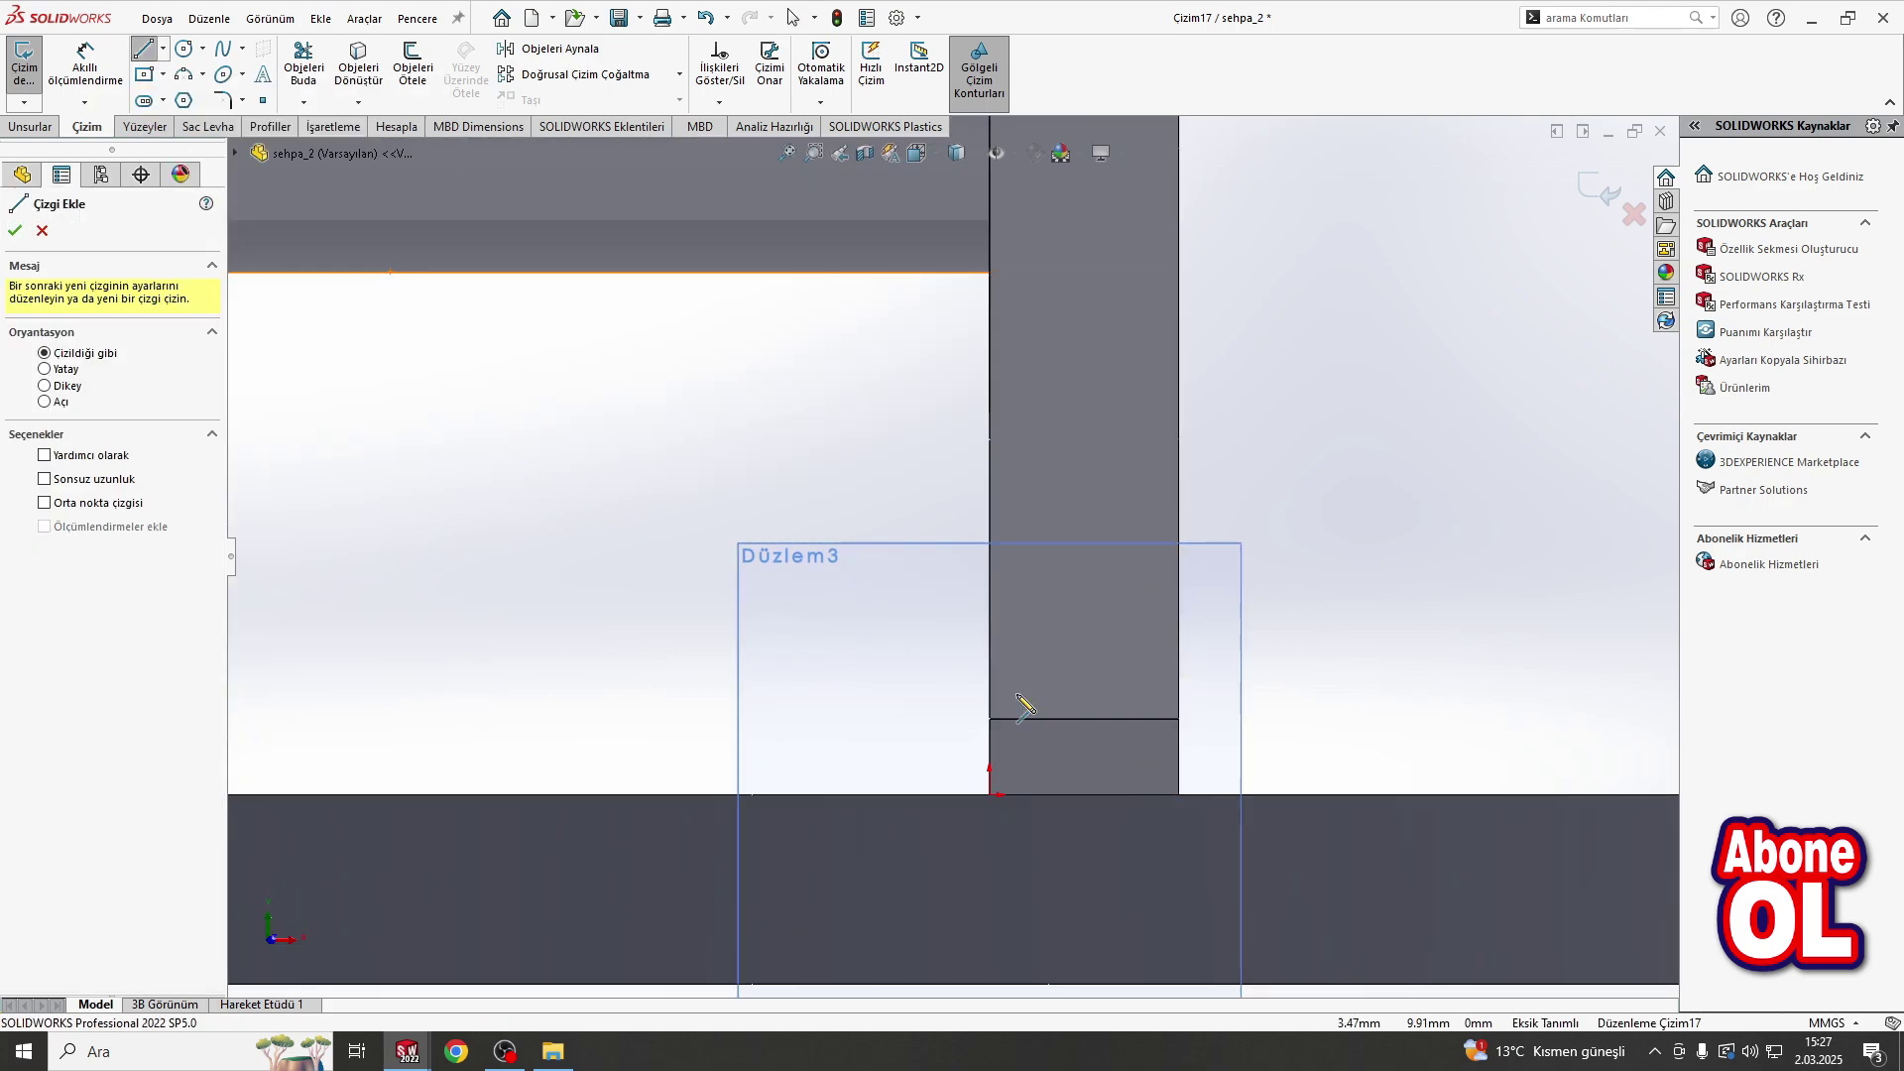
left_click(990, 564)
left_click(990, 794)
double_click(793, 793)
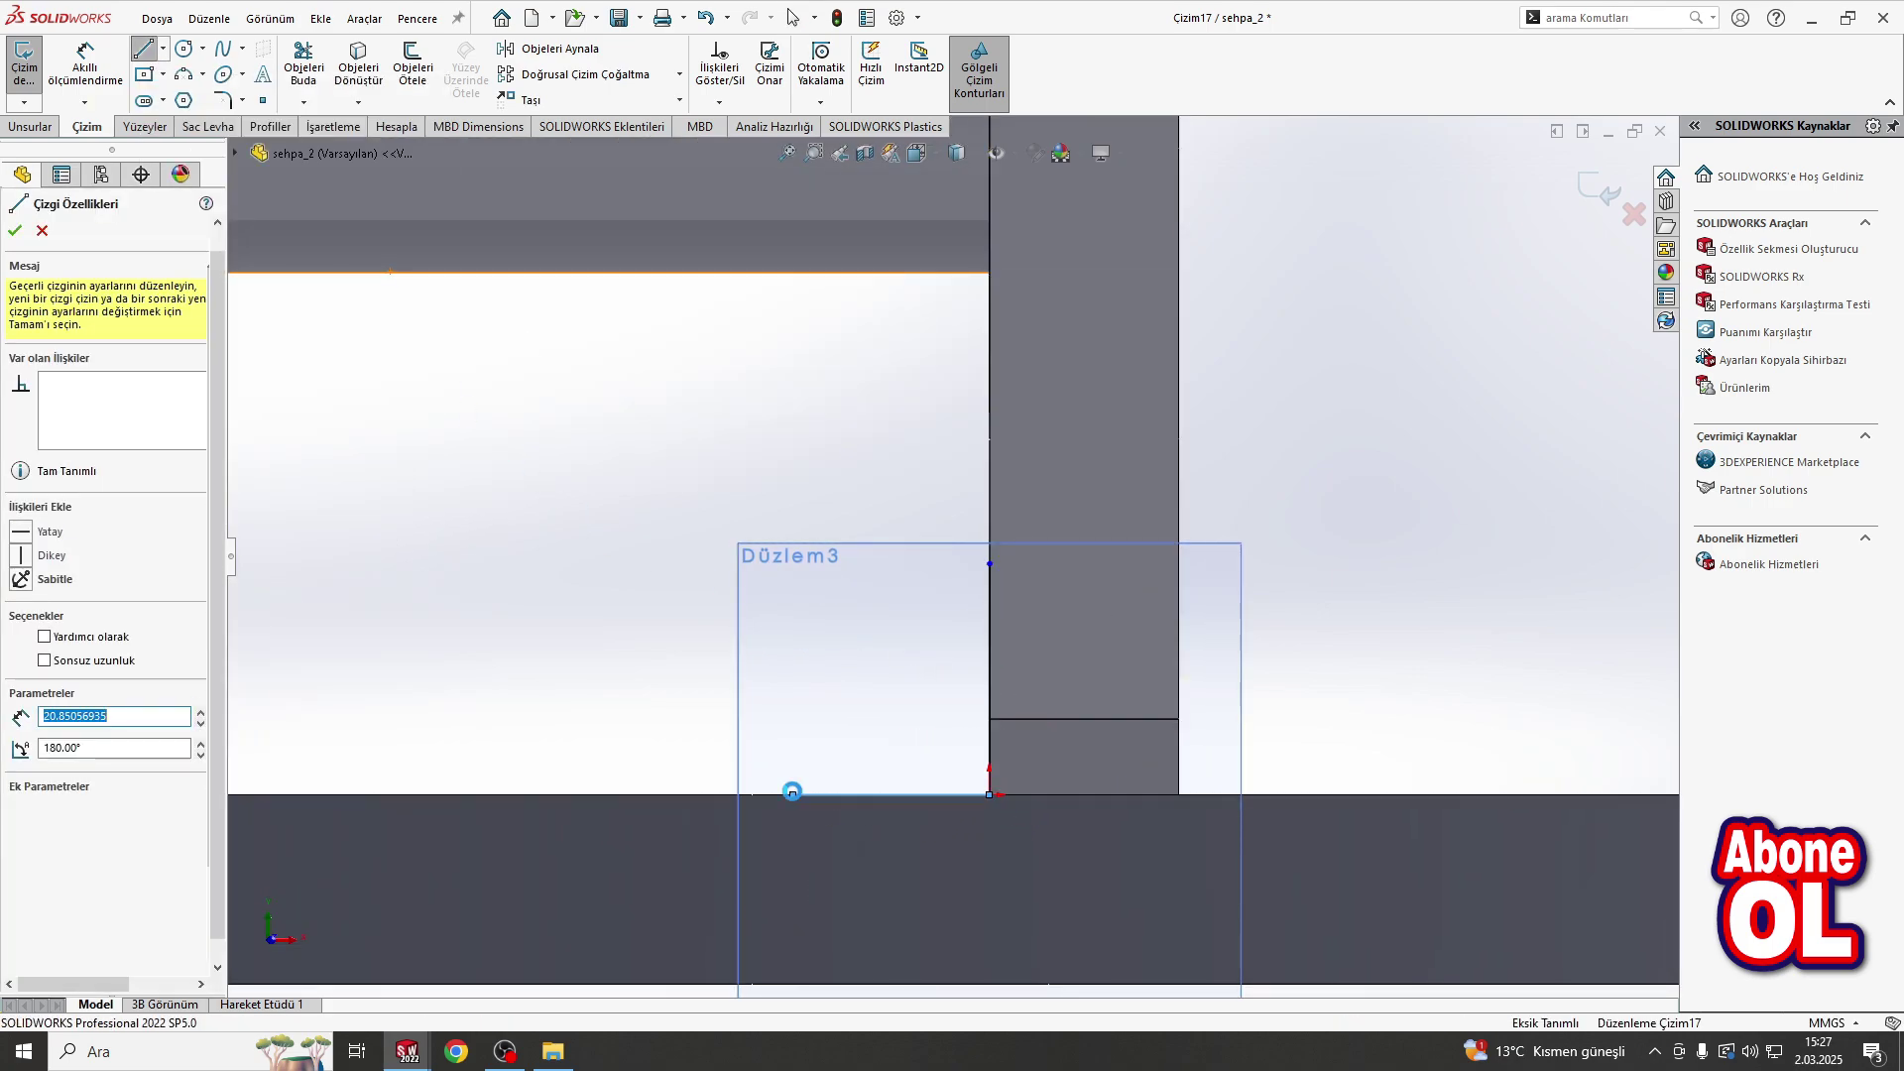
key("Escape")
Step: Dimension the vertical line of the L to 35 mm
left_click(85, 65)
left_click(990, 601)
left_click(1394, 633)
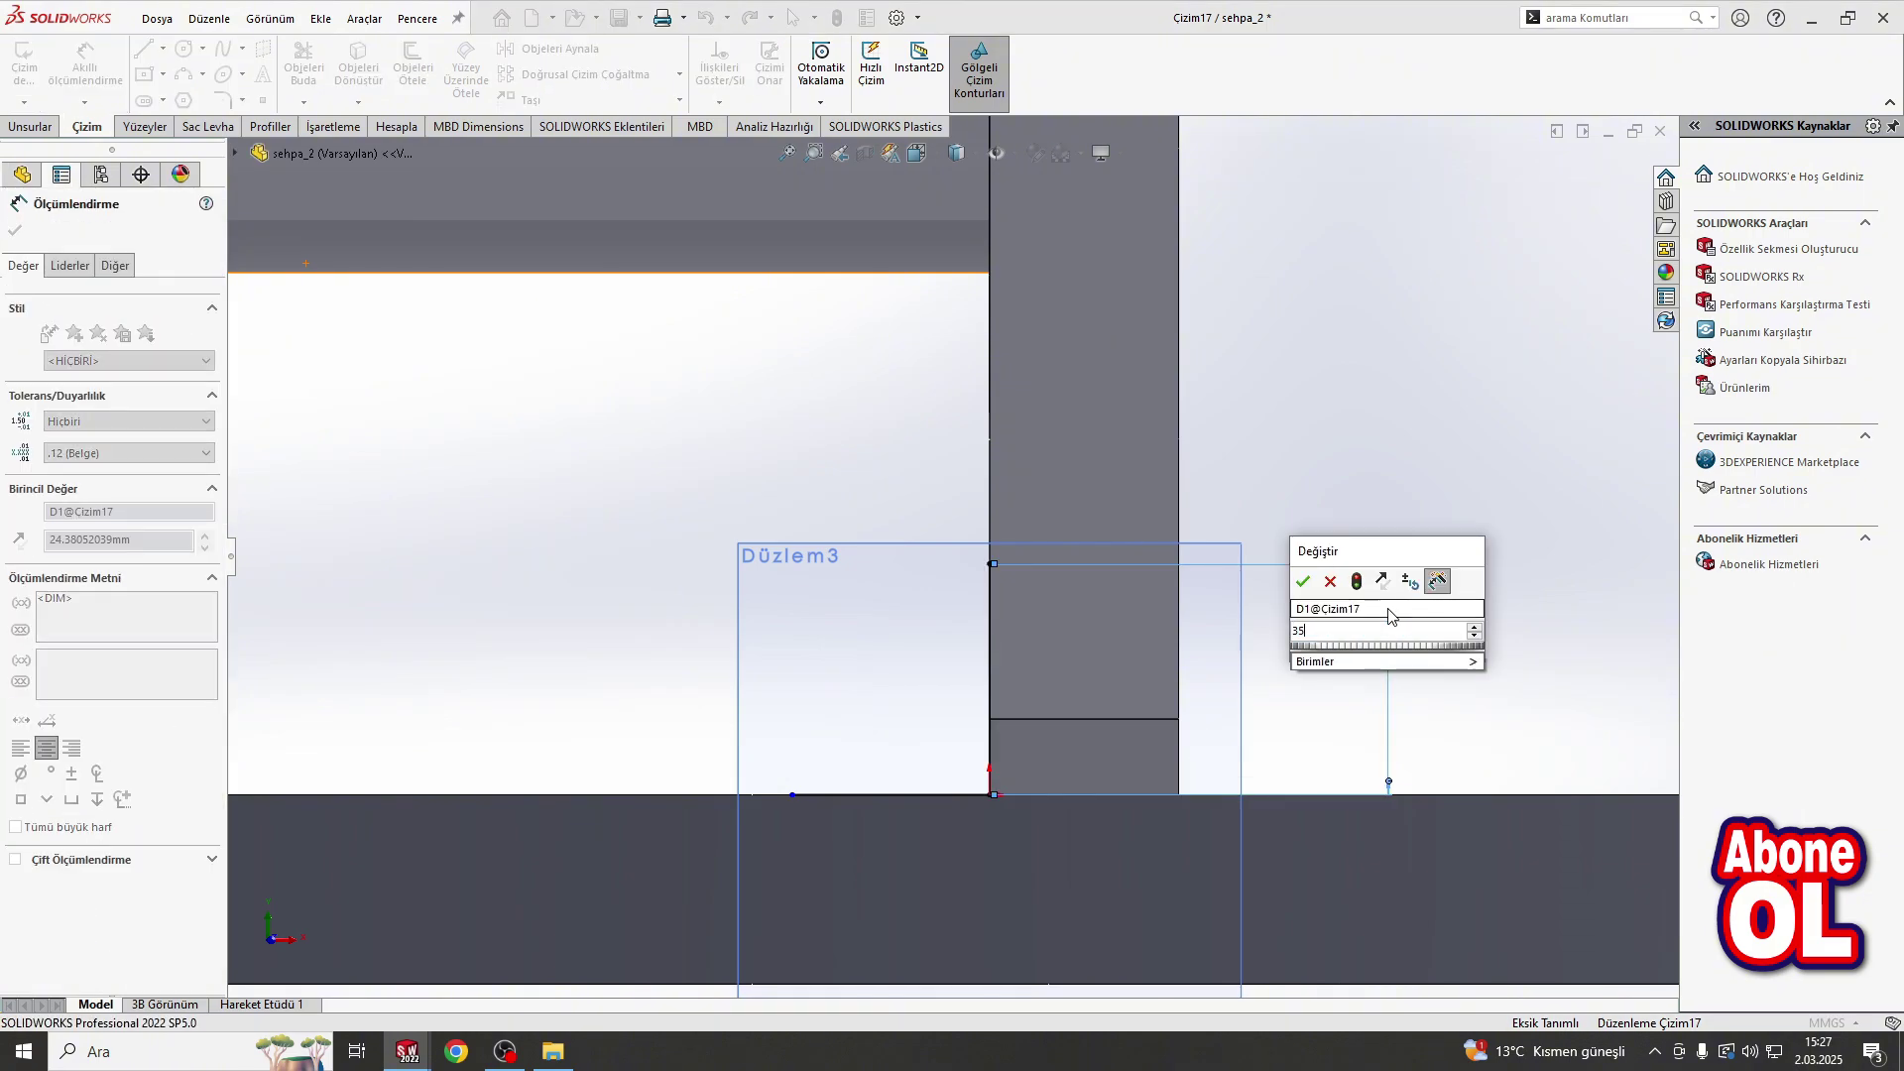
type("35")
key("Return")
Step: Dimension the horizontal line to 35 mm, correcting a mistyped 354, and start a Base Flange
left_click(994, 794)
left_click(961, 841)
type("354")
key("Return")
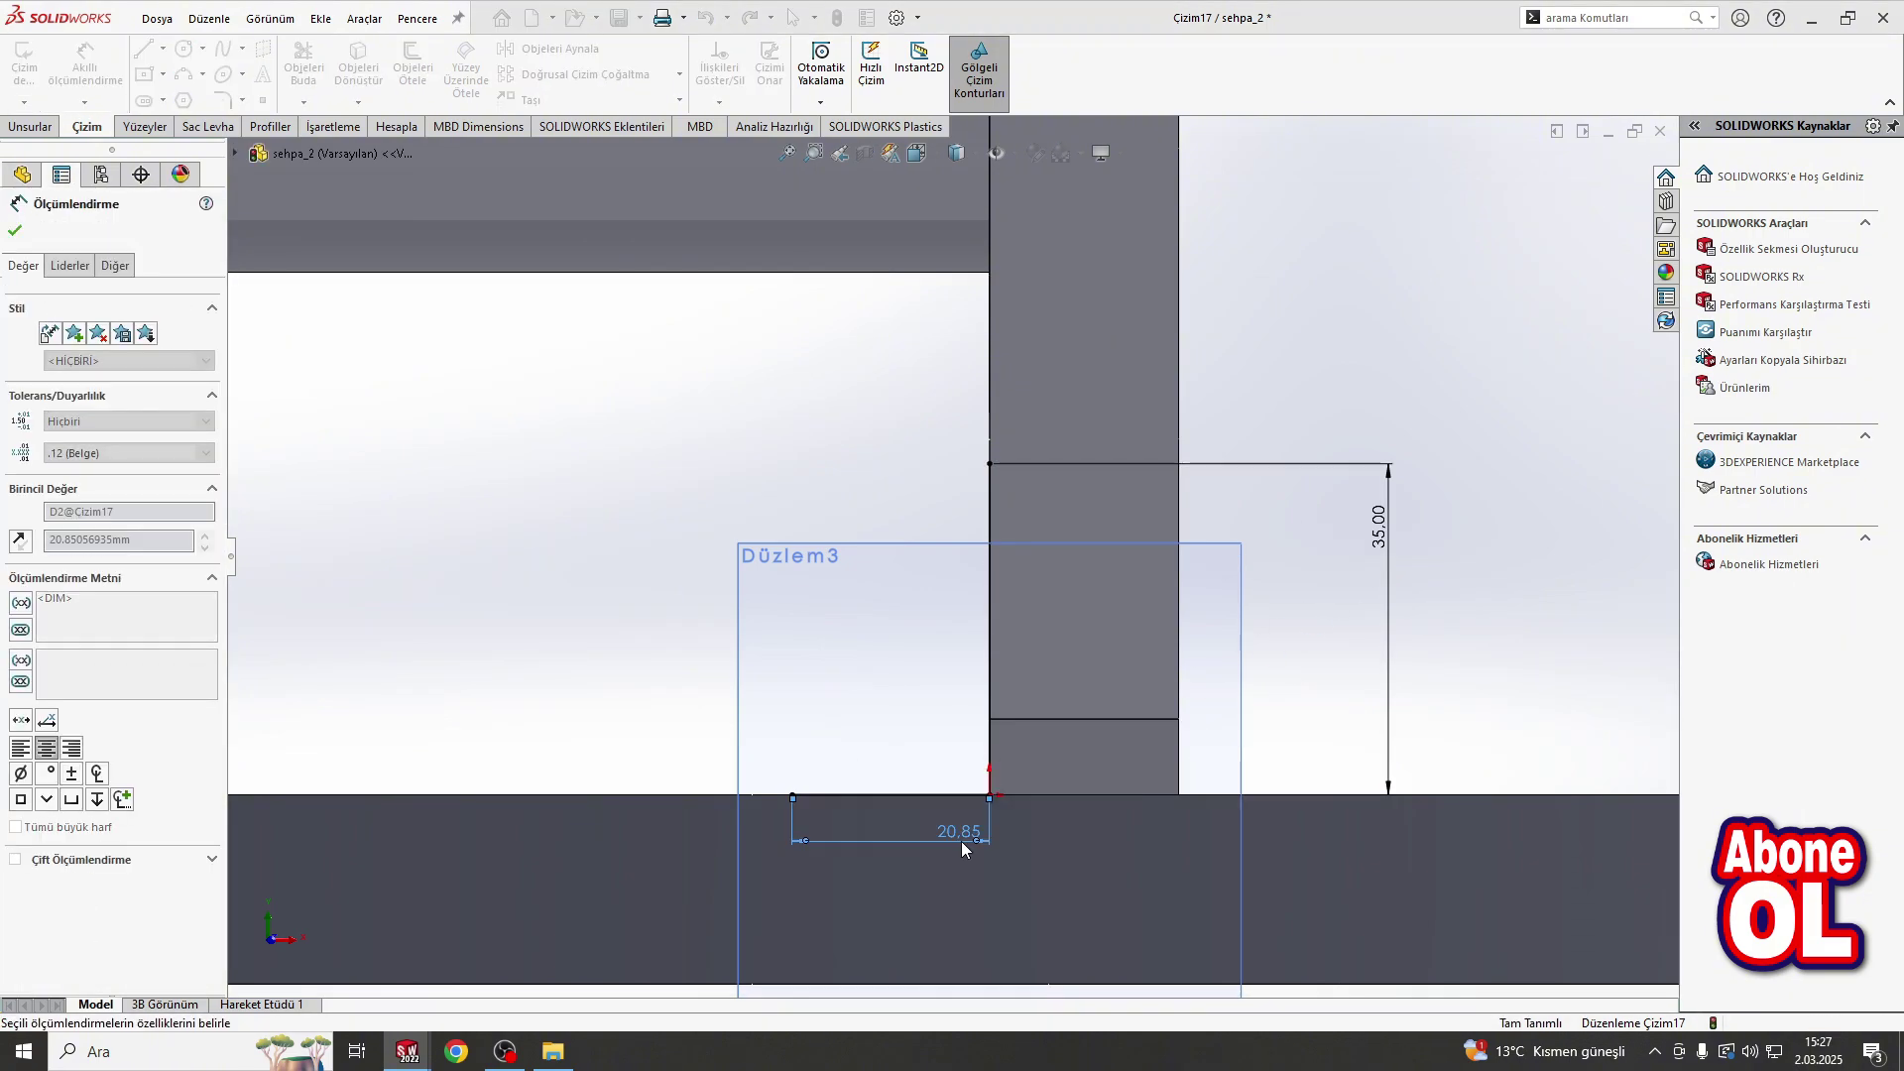
key("Escape")
scroll(815, 575, "up", 5)
scroll(766, 663, "down", 2)
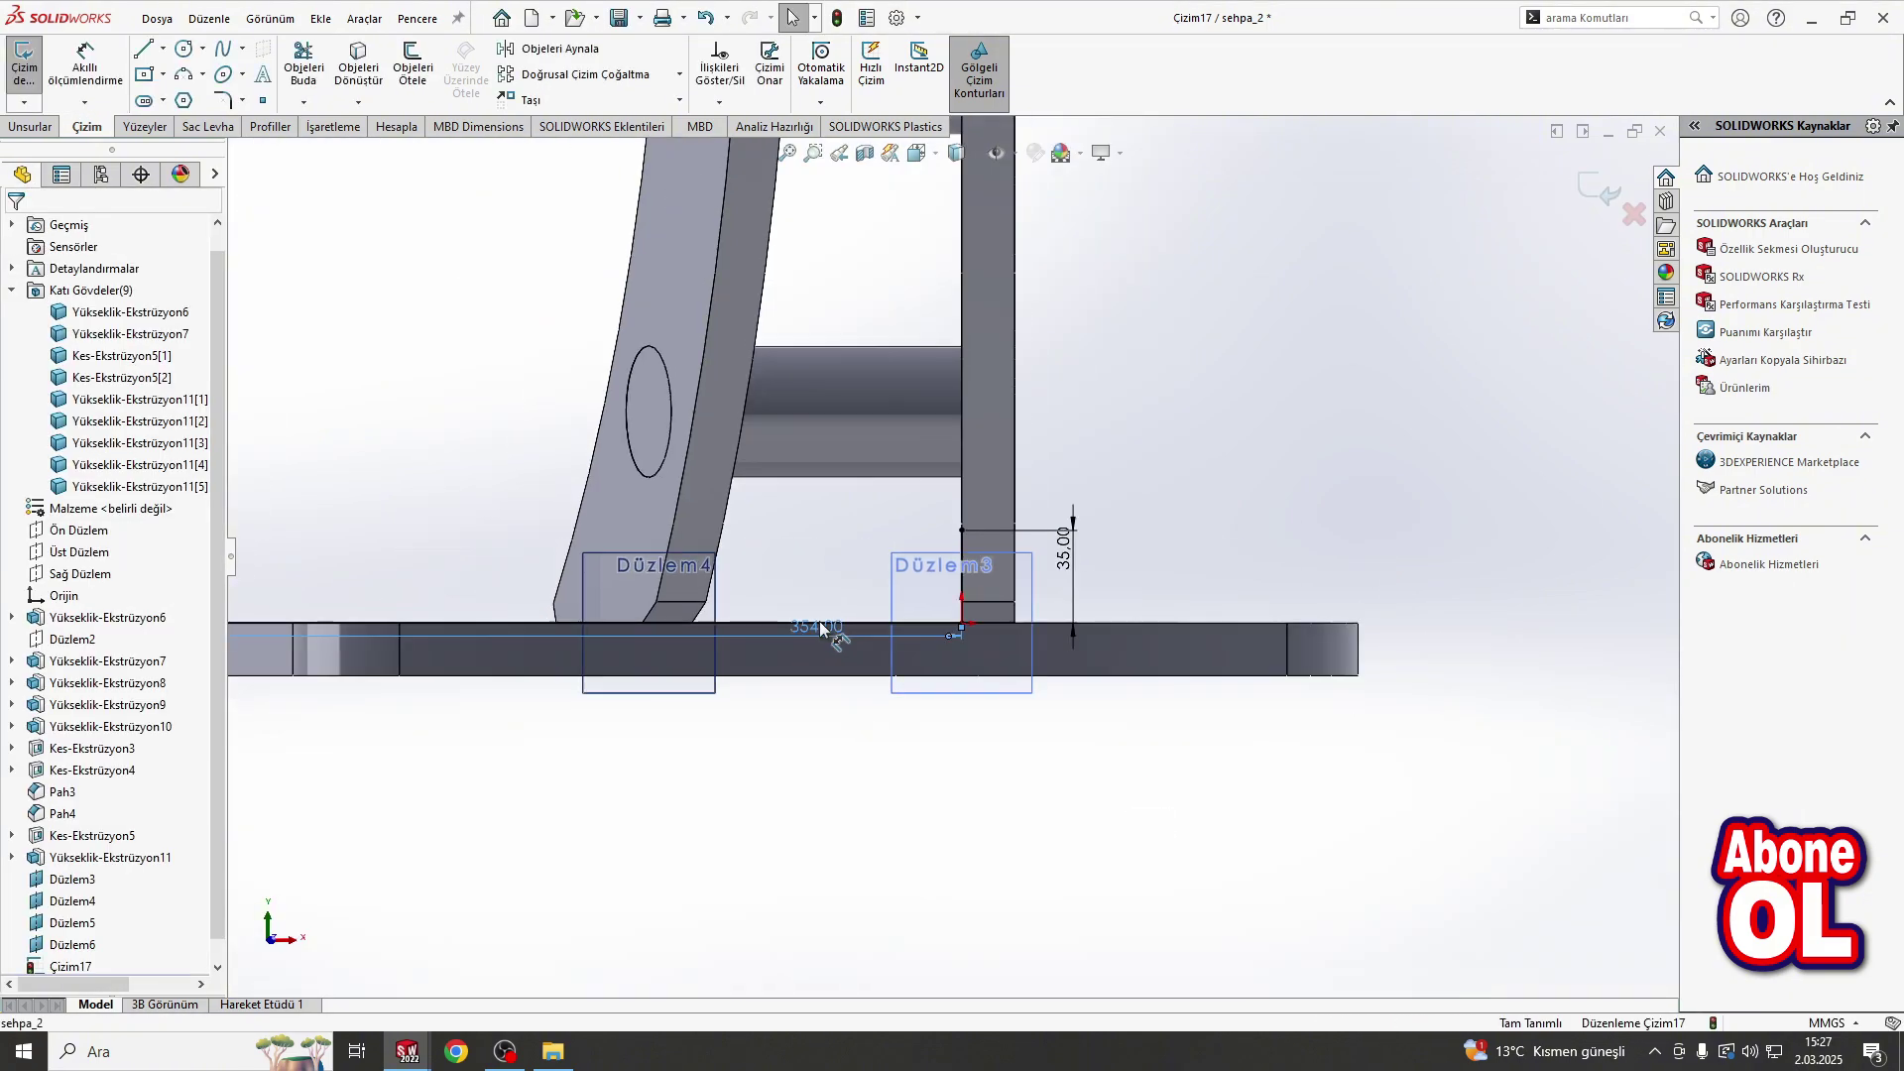
double_click(818, 634)
type("354.00mm")
key("Return")
scroll(933, 634, "down", 5)
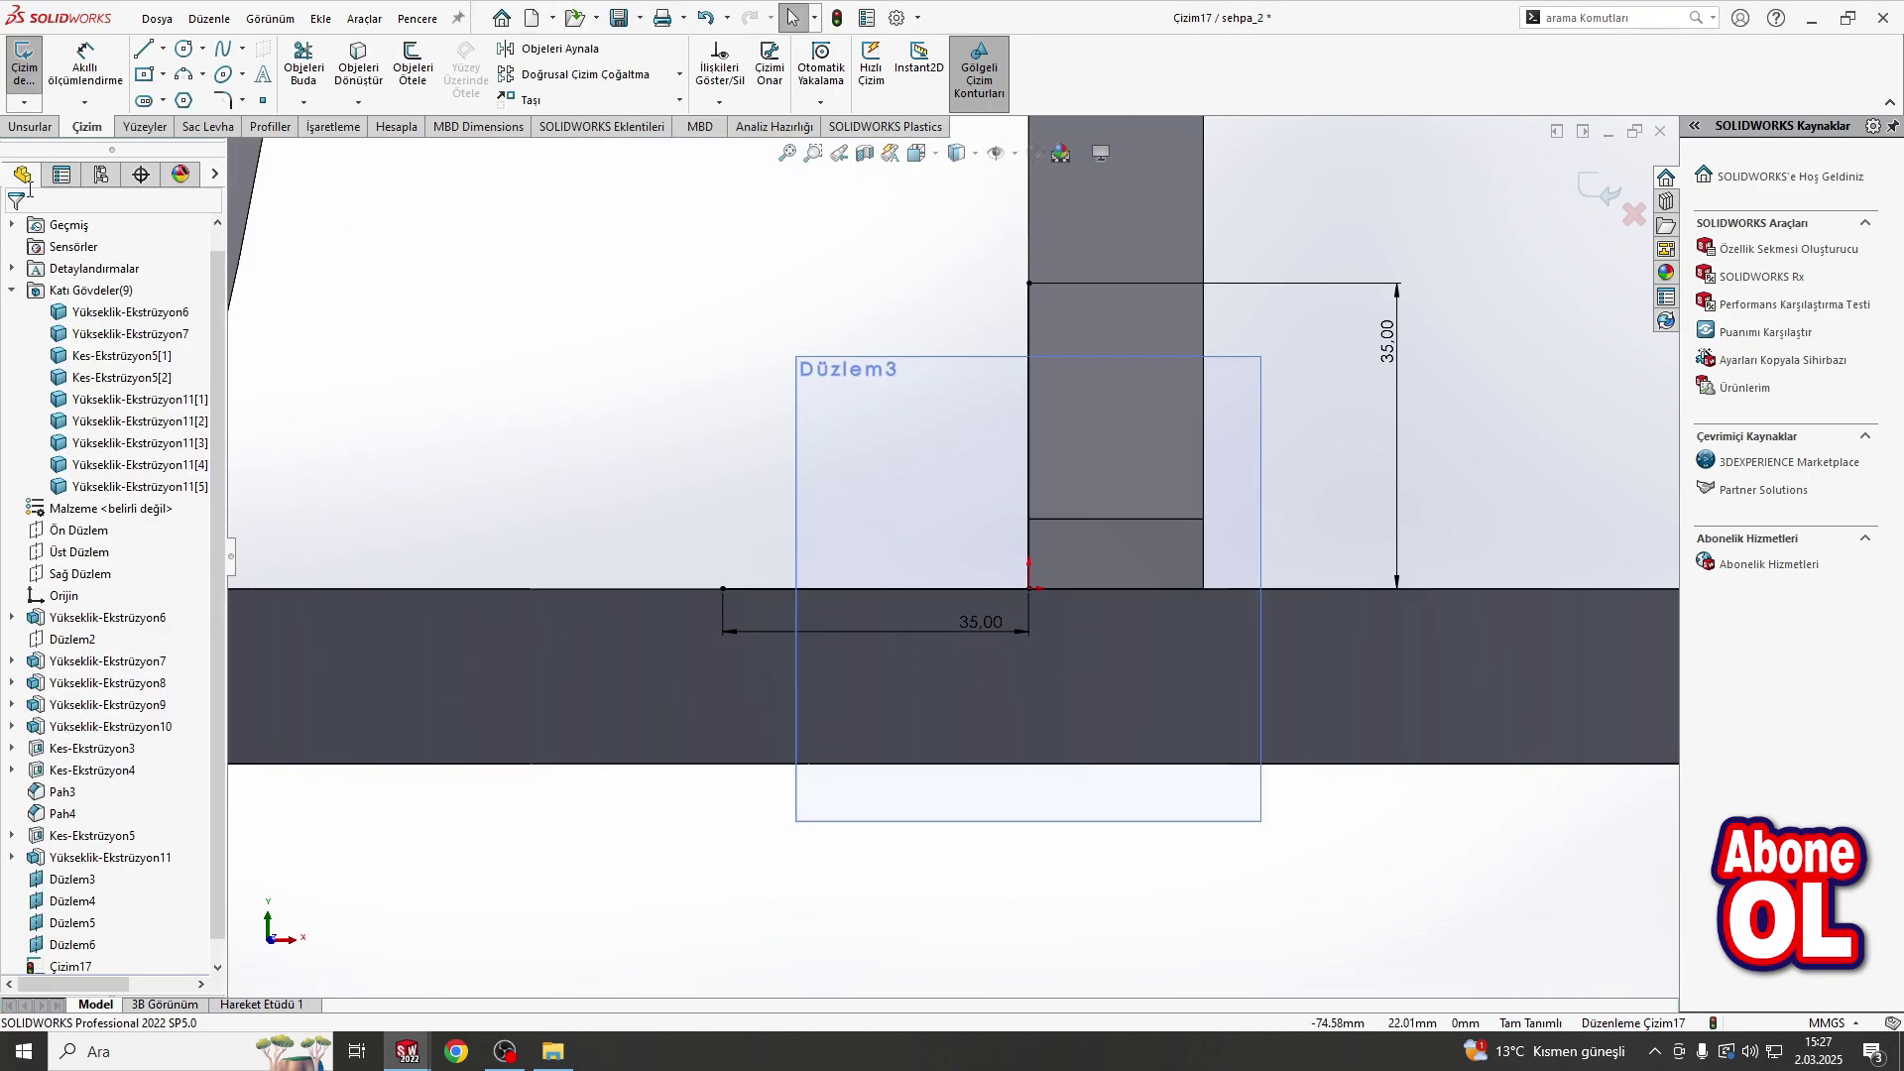
left_click(198, 127)
left_click(42, 65)
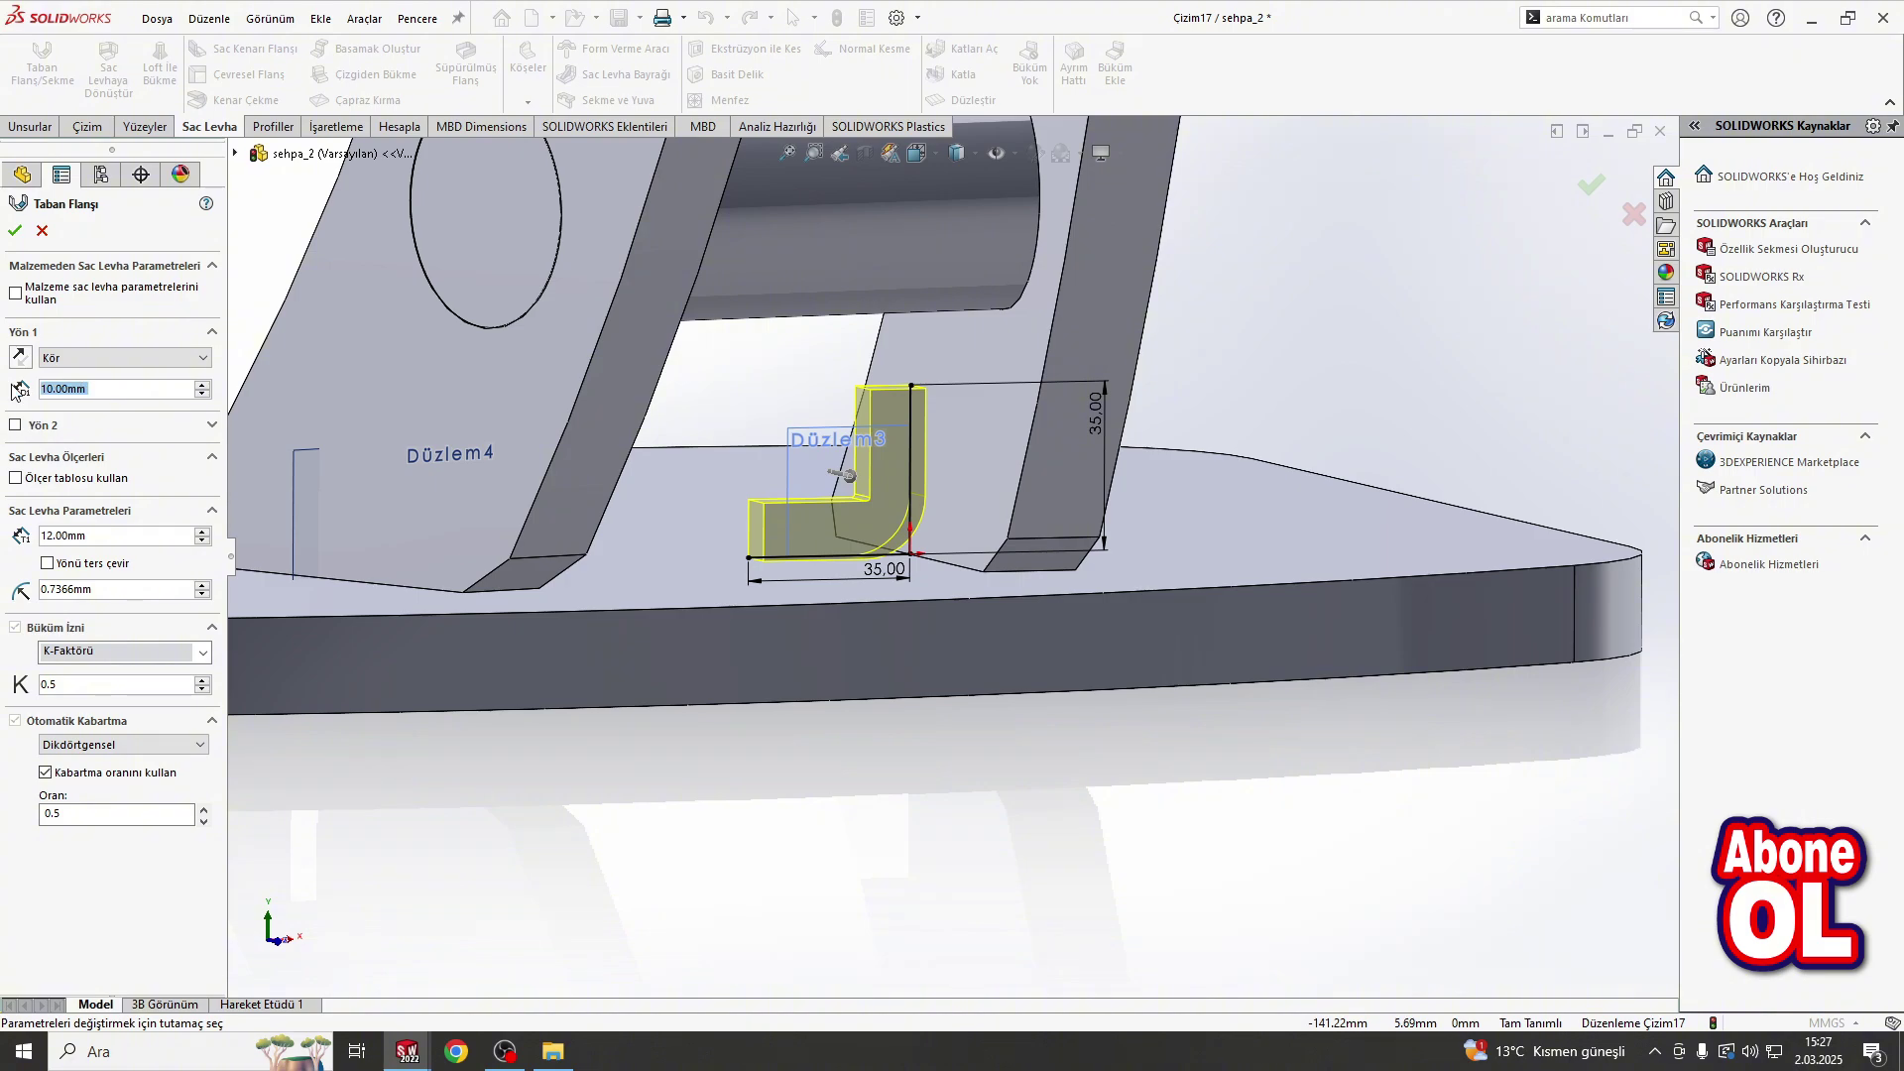
type("2")
Step: Set the base flange thickness to 2 mm and enable Direction 2
key("Return")
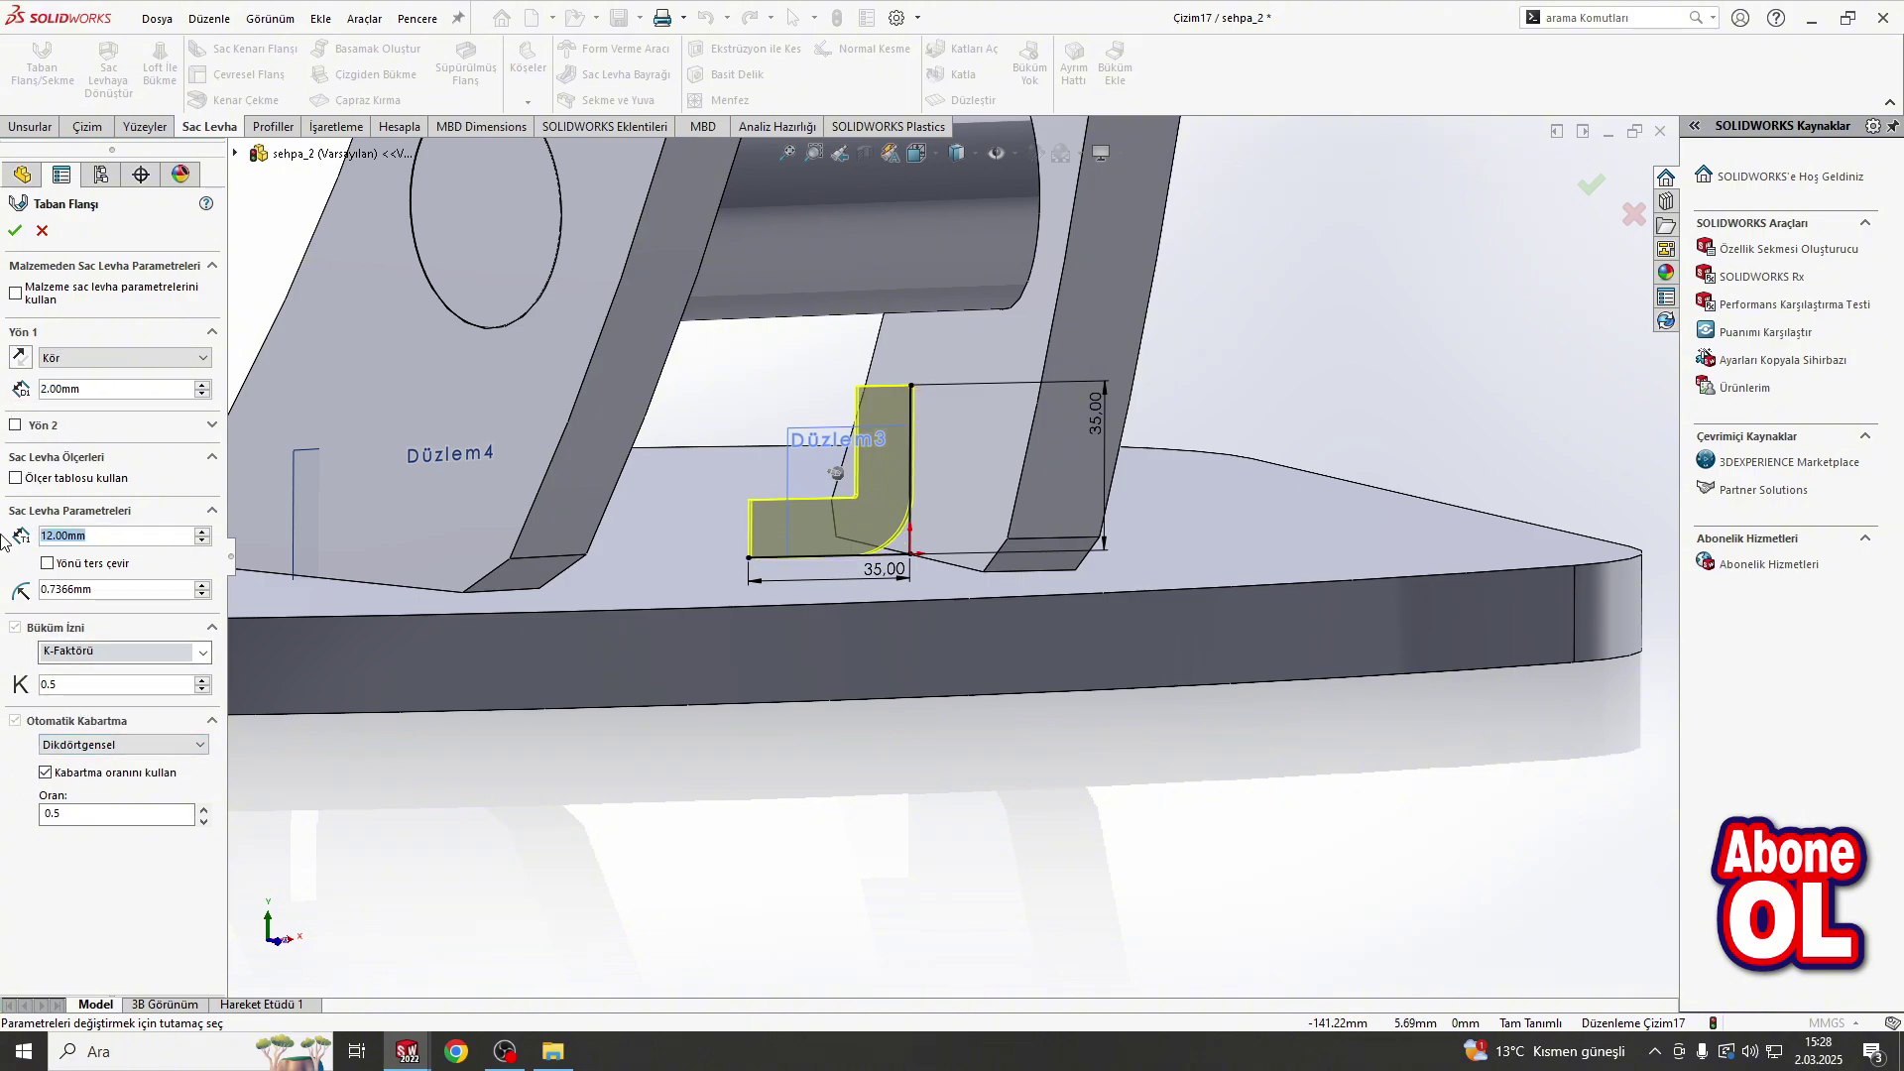
key("Return")
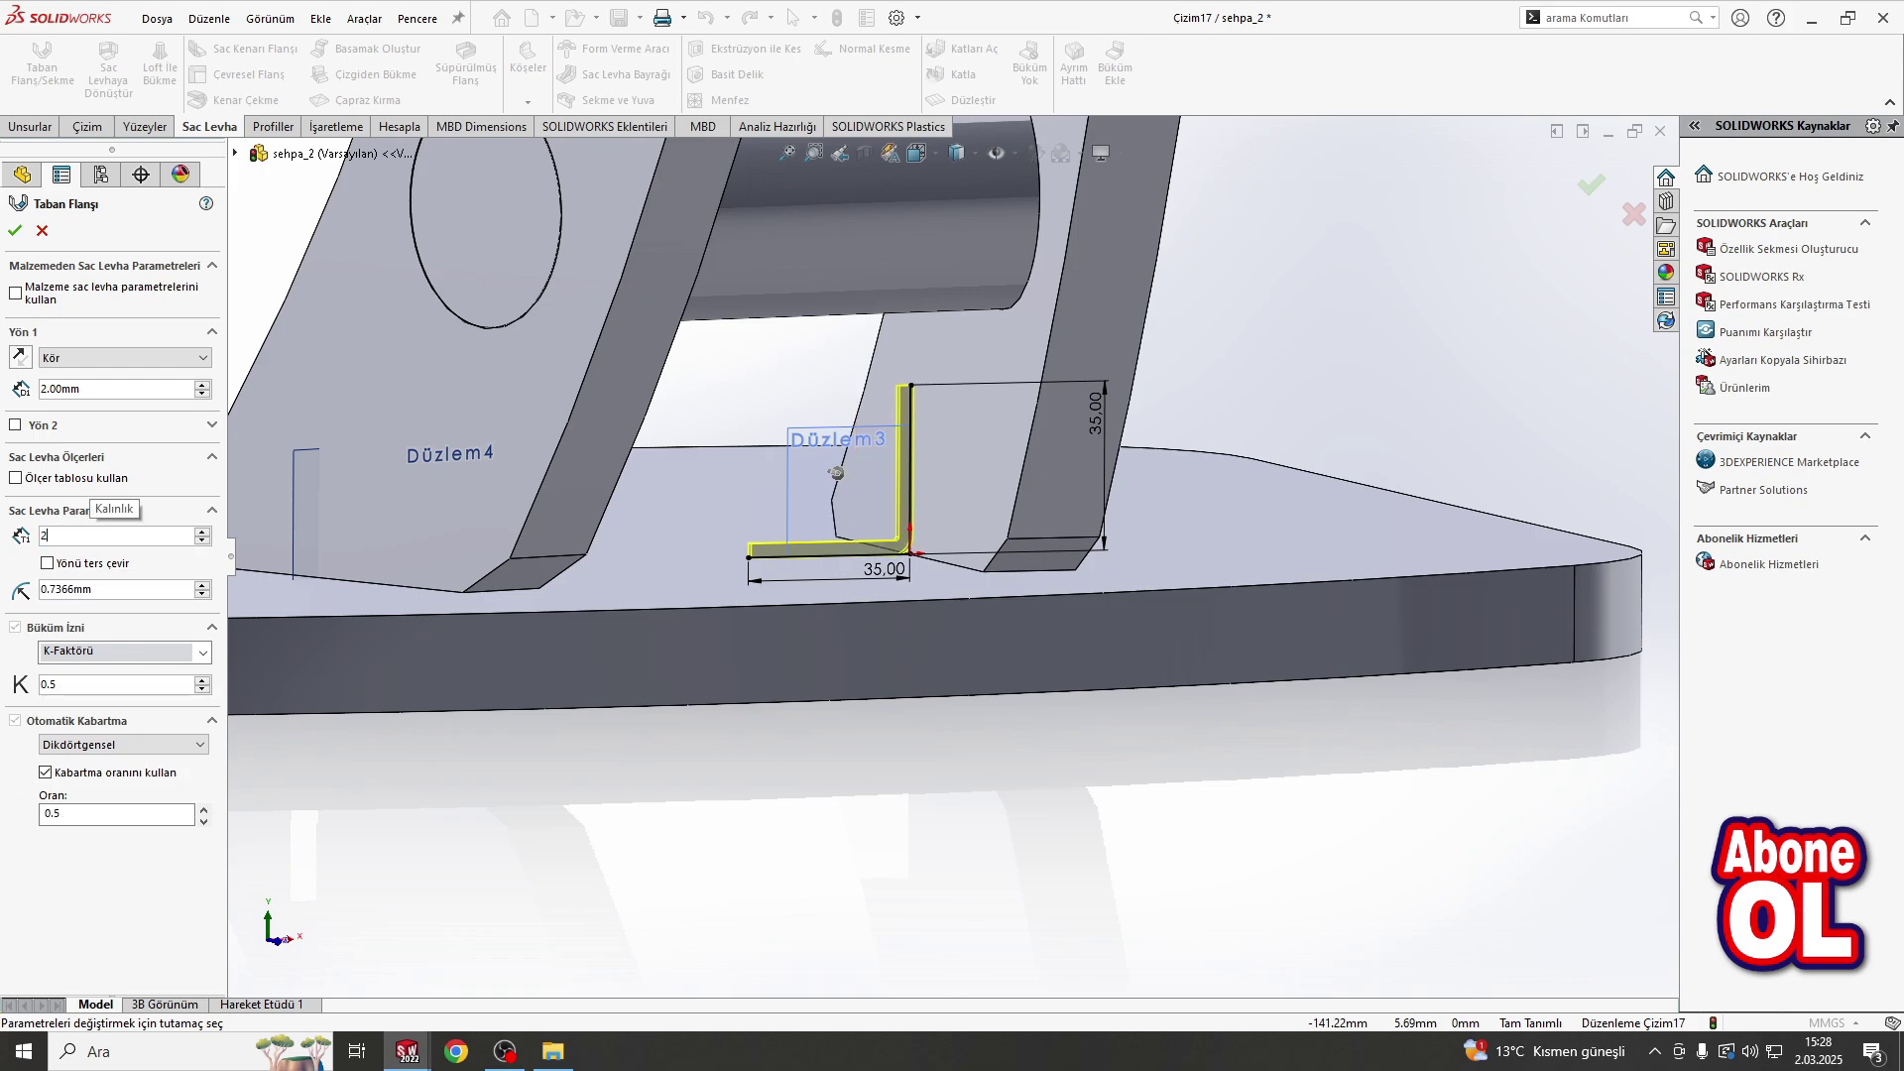
type("35")
key("Return")
type("2")
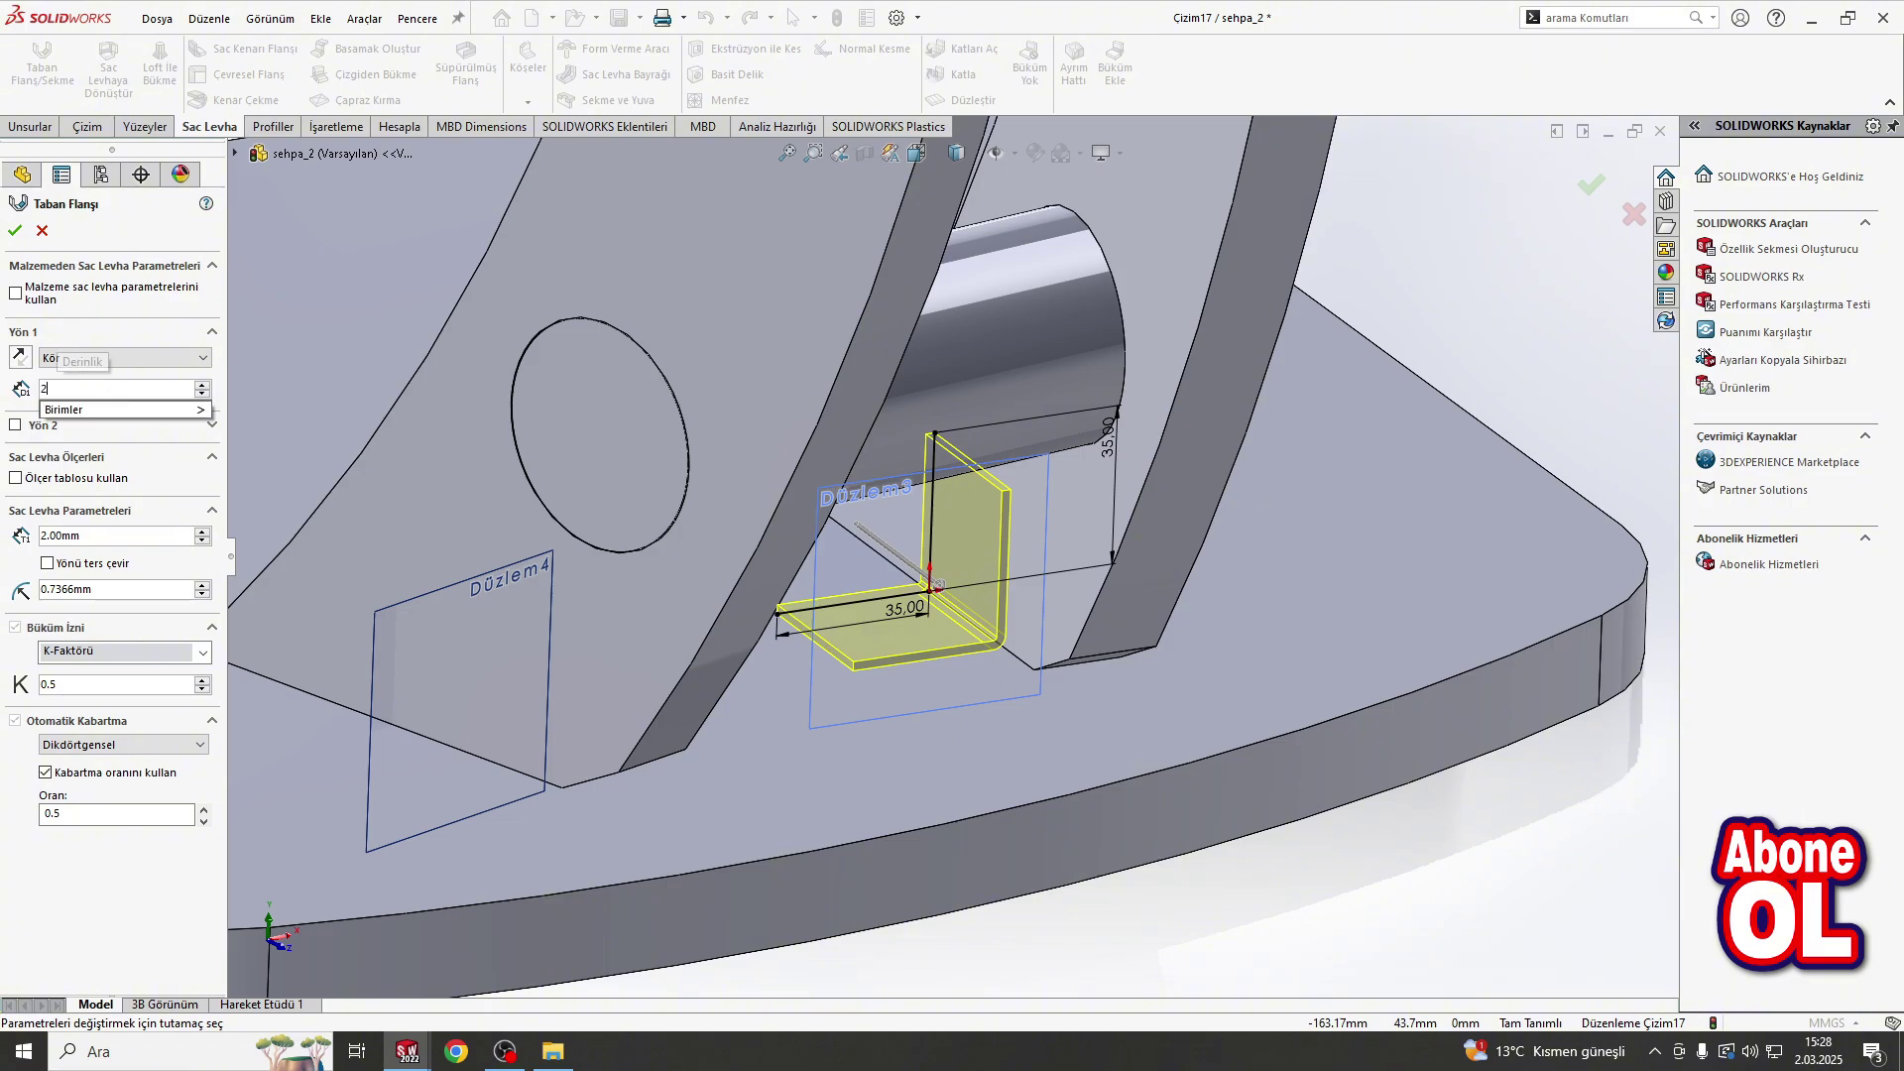
type("5")
key("Return")
left_click(14, 427)
type("25")
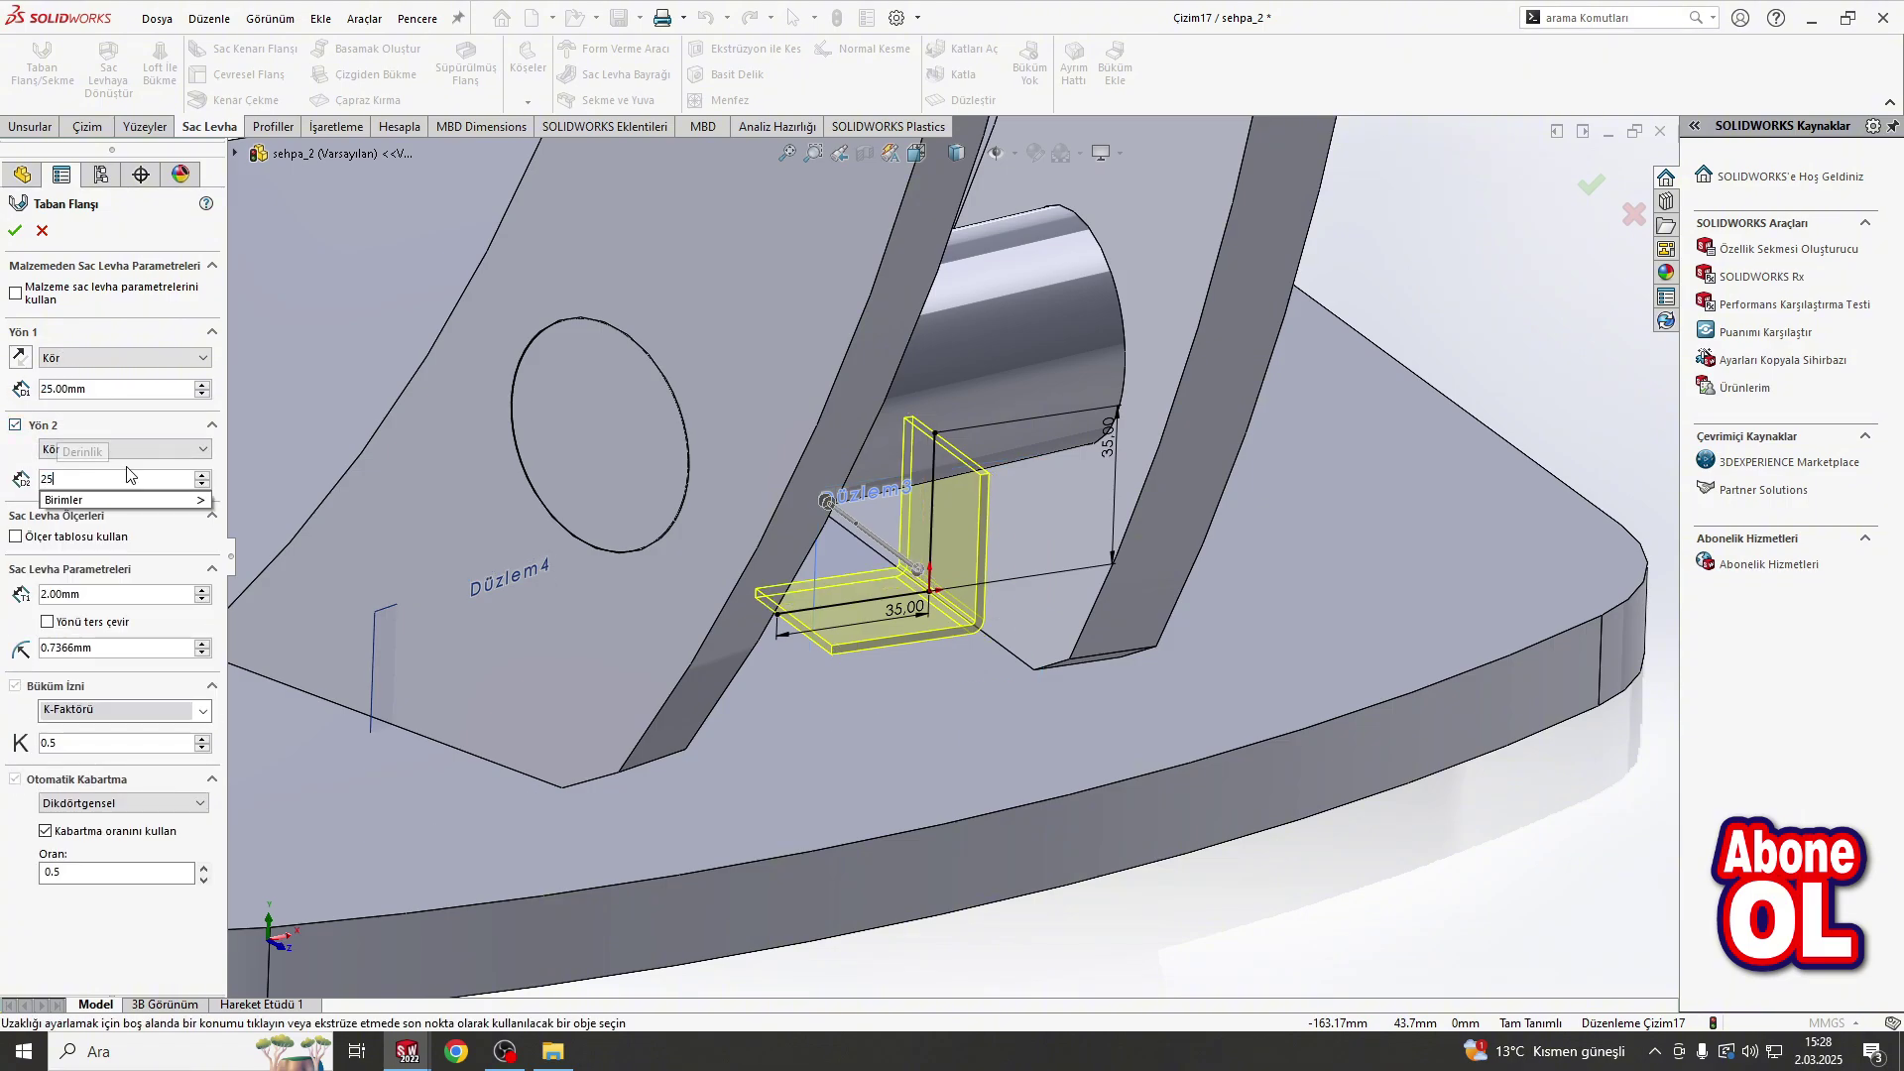
key("Return")
mouse_move(1044, 758)
middle_mouse_down()
mouse_move(1171, 793)
mouse_move(1151, 784)
middle_mouse_up()
Step: Set both flange directions to 15 mm deep and accept the L-bracket
double_click(153, 386)
type("15")
key("Return")
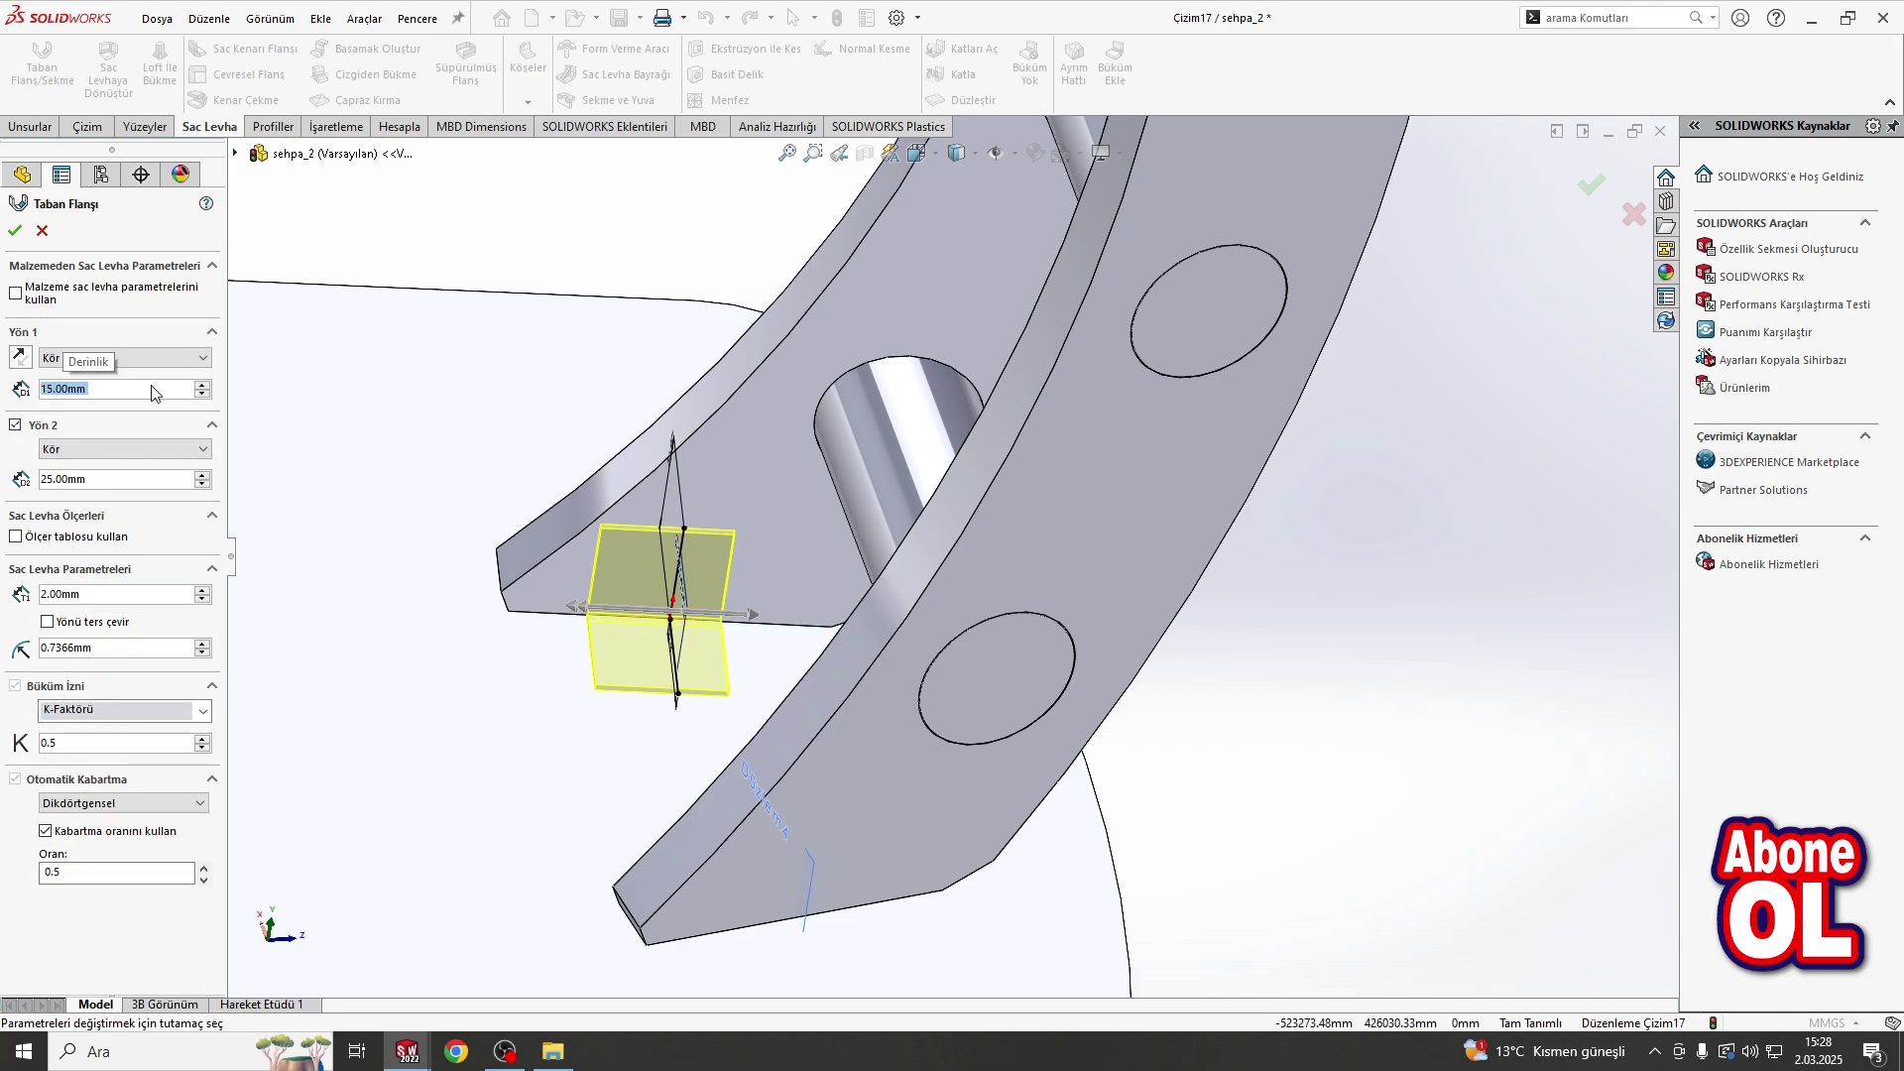
type("15")
key("Return")
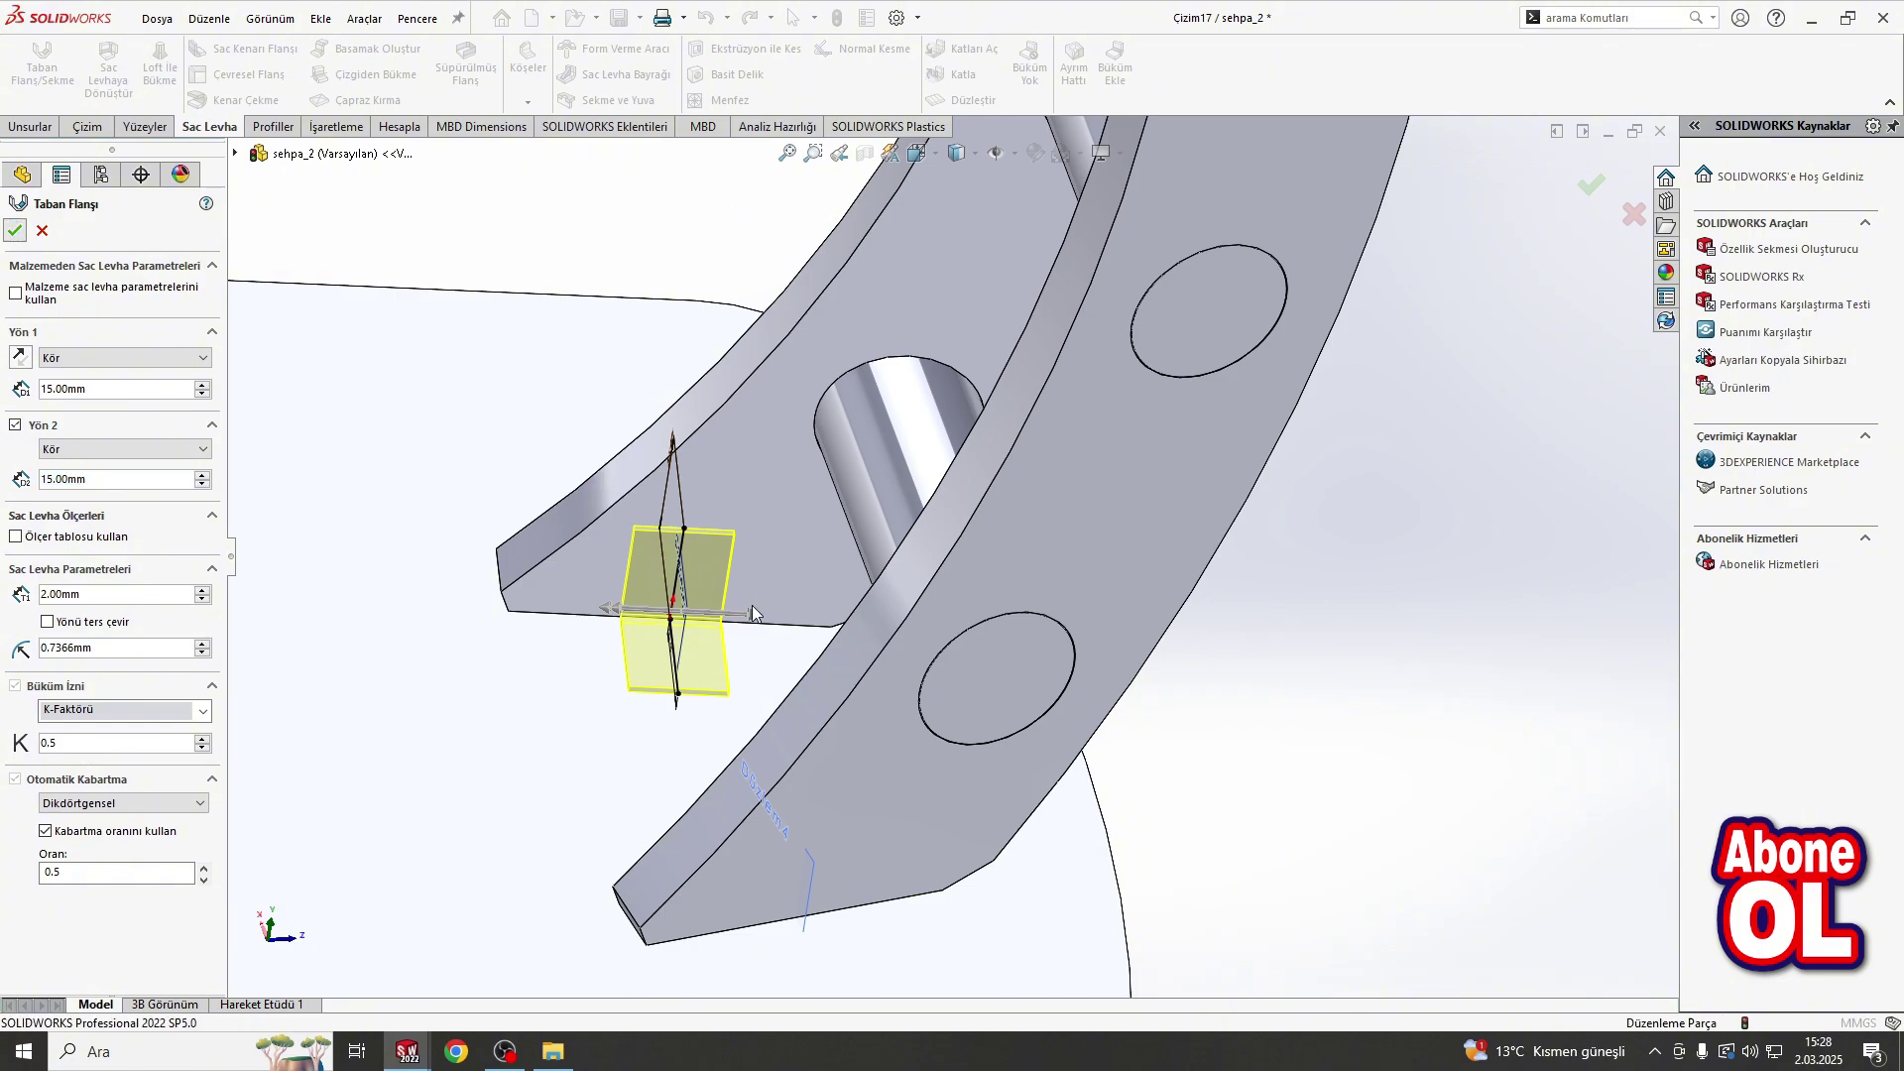
key("Return")
mouse_move(793, 545)
middle_mouse_down()
mouse_move(893, 496)
mouse_move(1141, 637)
middle_mouse_up()
scroll(893, 496, "down", 3)
left_click(896, 506)
Step: Sketch an L-shaped two-line profile on Düzlem4 at the other leg's base
left_click(1180, 645)
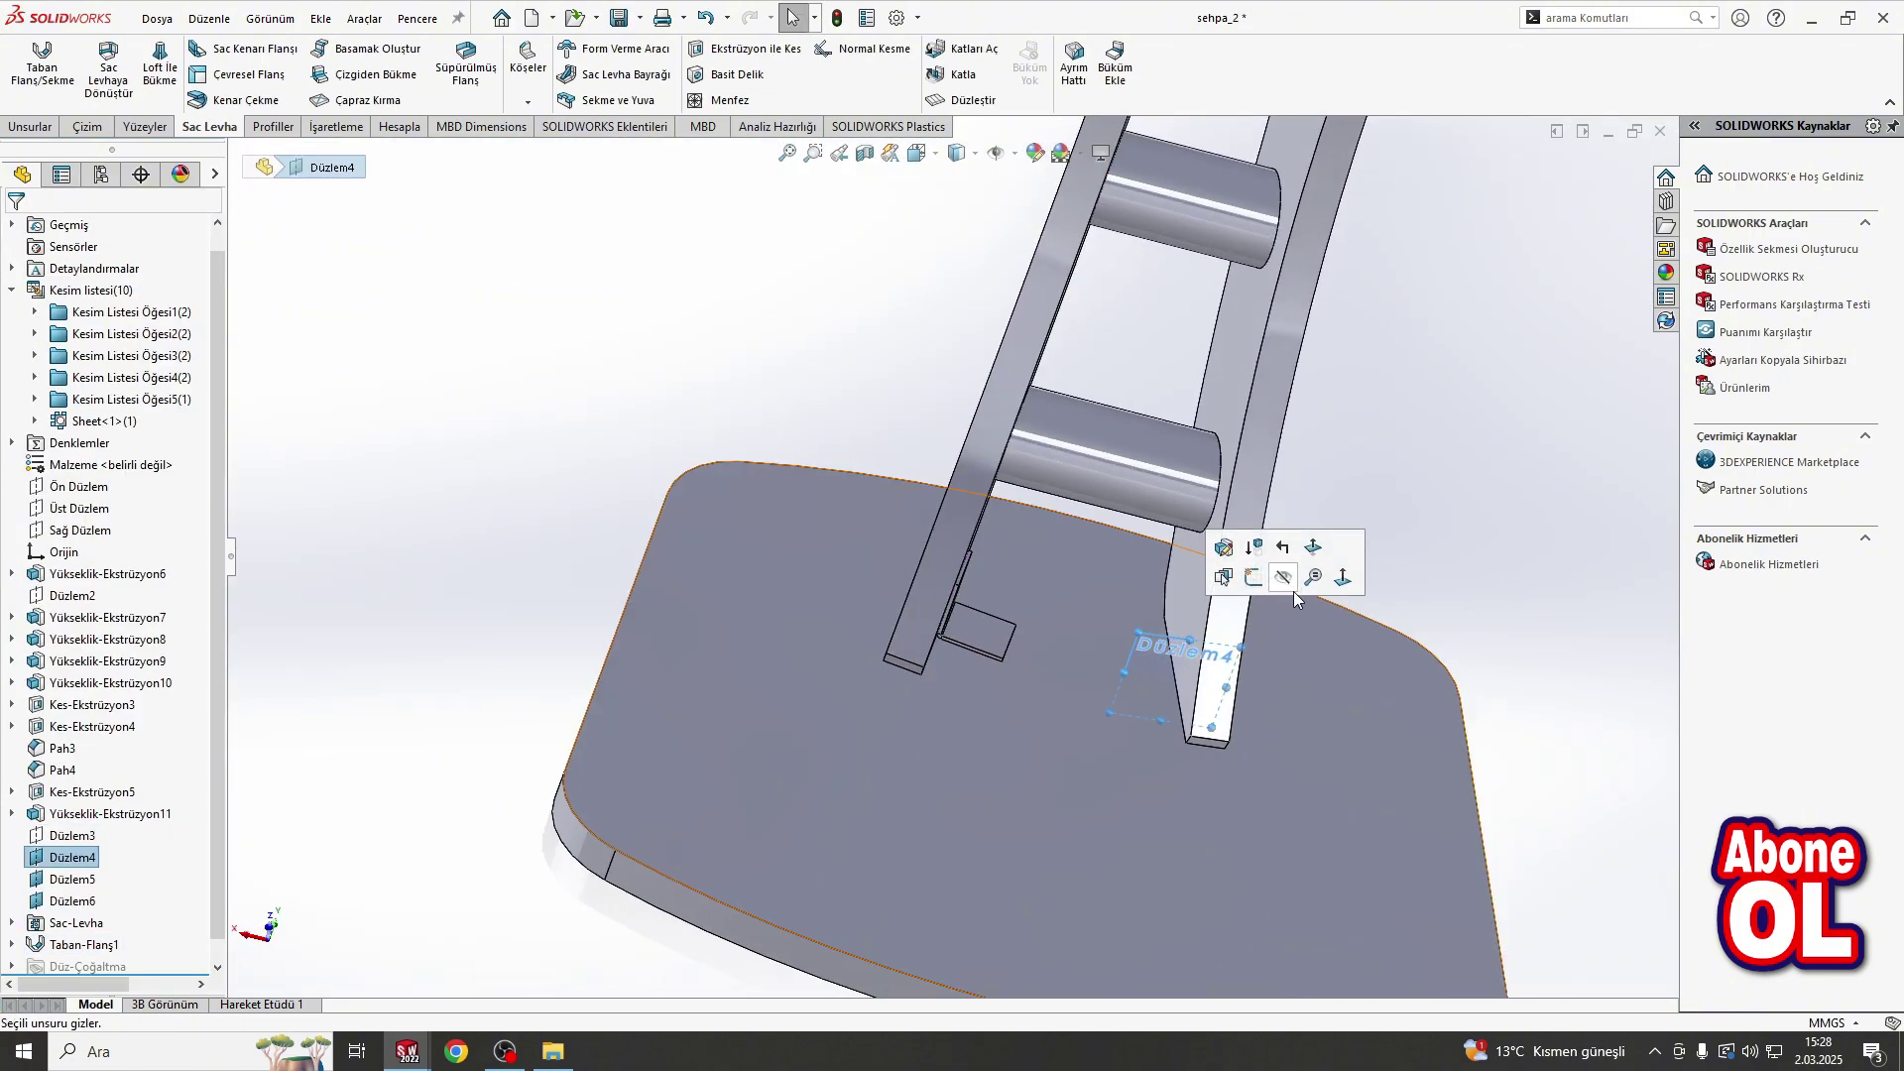
left_click(1254, 576)
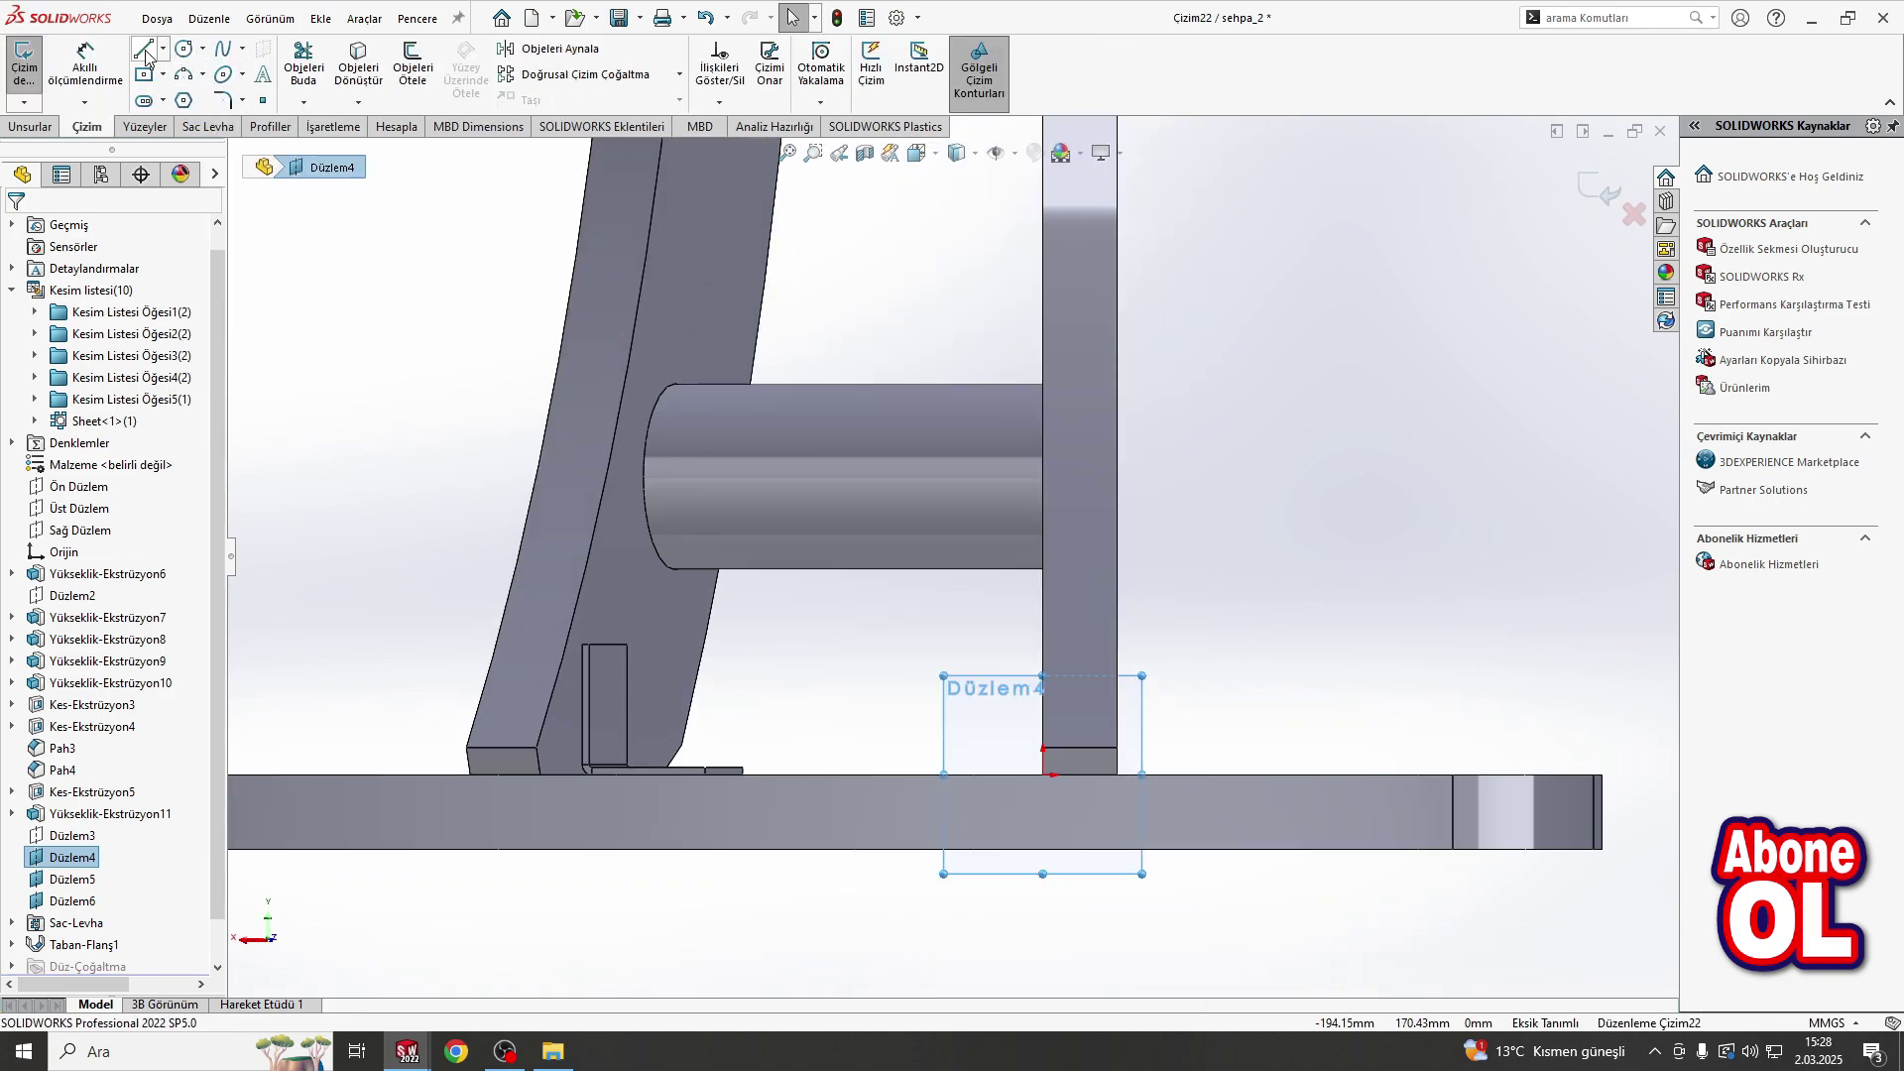
left_click(146, 56)
left_click(1042, 655)
left_click(1042, 774)
double_click(923, 775)
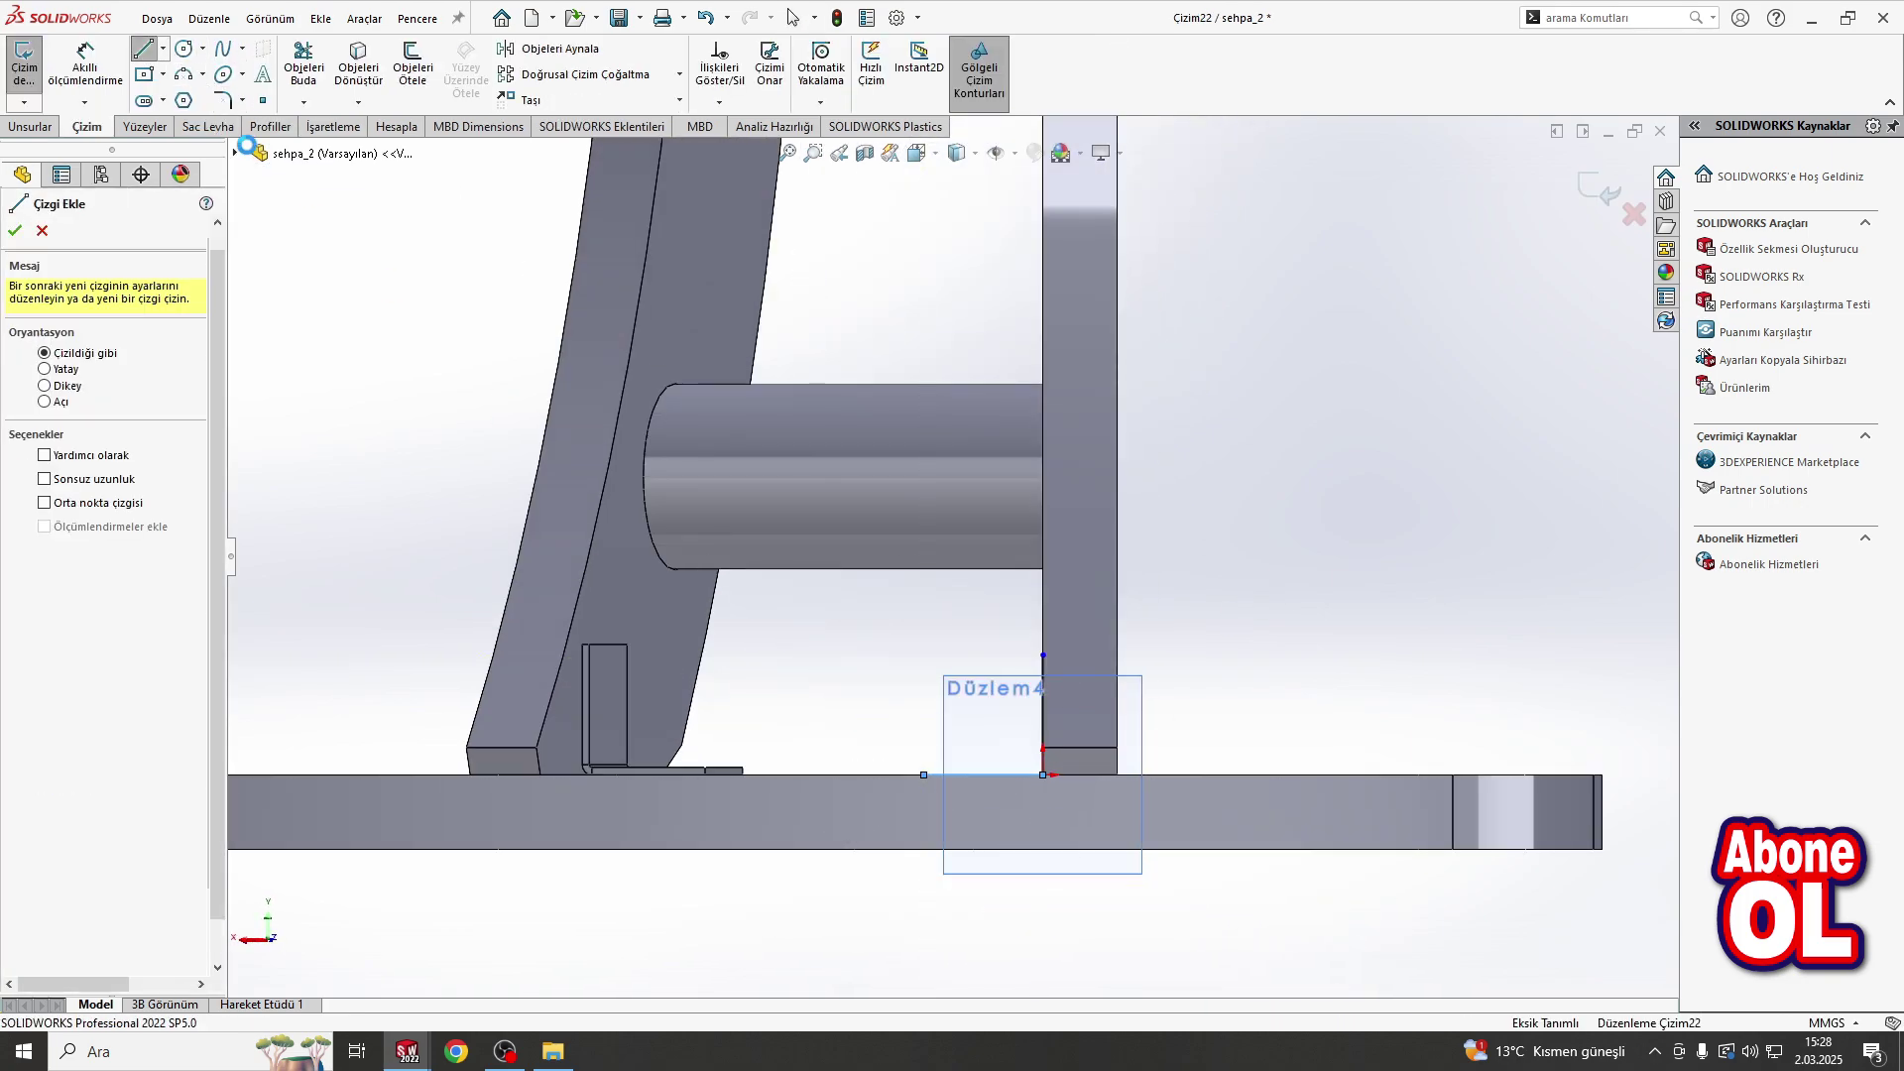
Step: Dimension both L lines to 35 mm
left_click(84, 65)
left_click(1003, 775)
type("35")
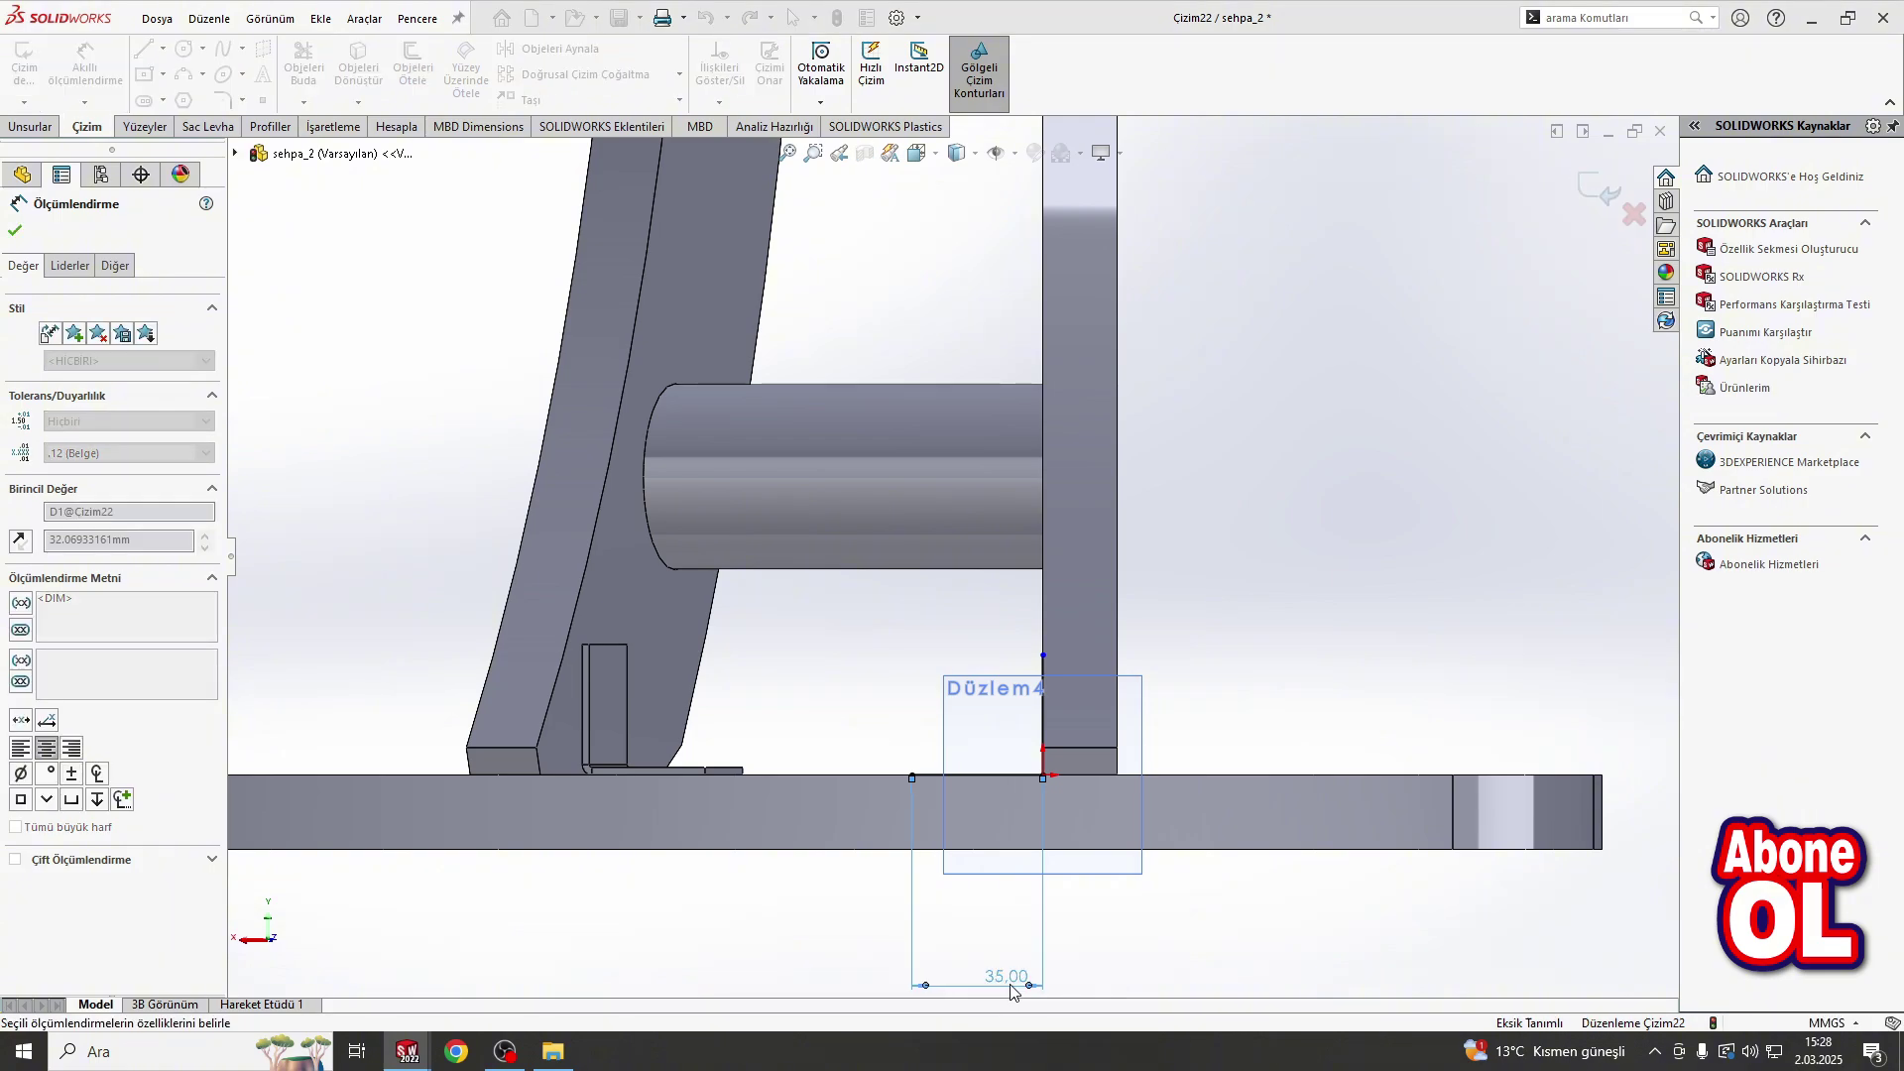
key("Return")
left_click(1044, 654)
left_click(982, 775)
left_click(1250, 664)
type("35")
key("Return")
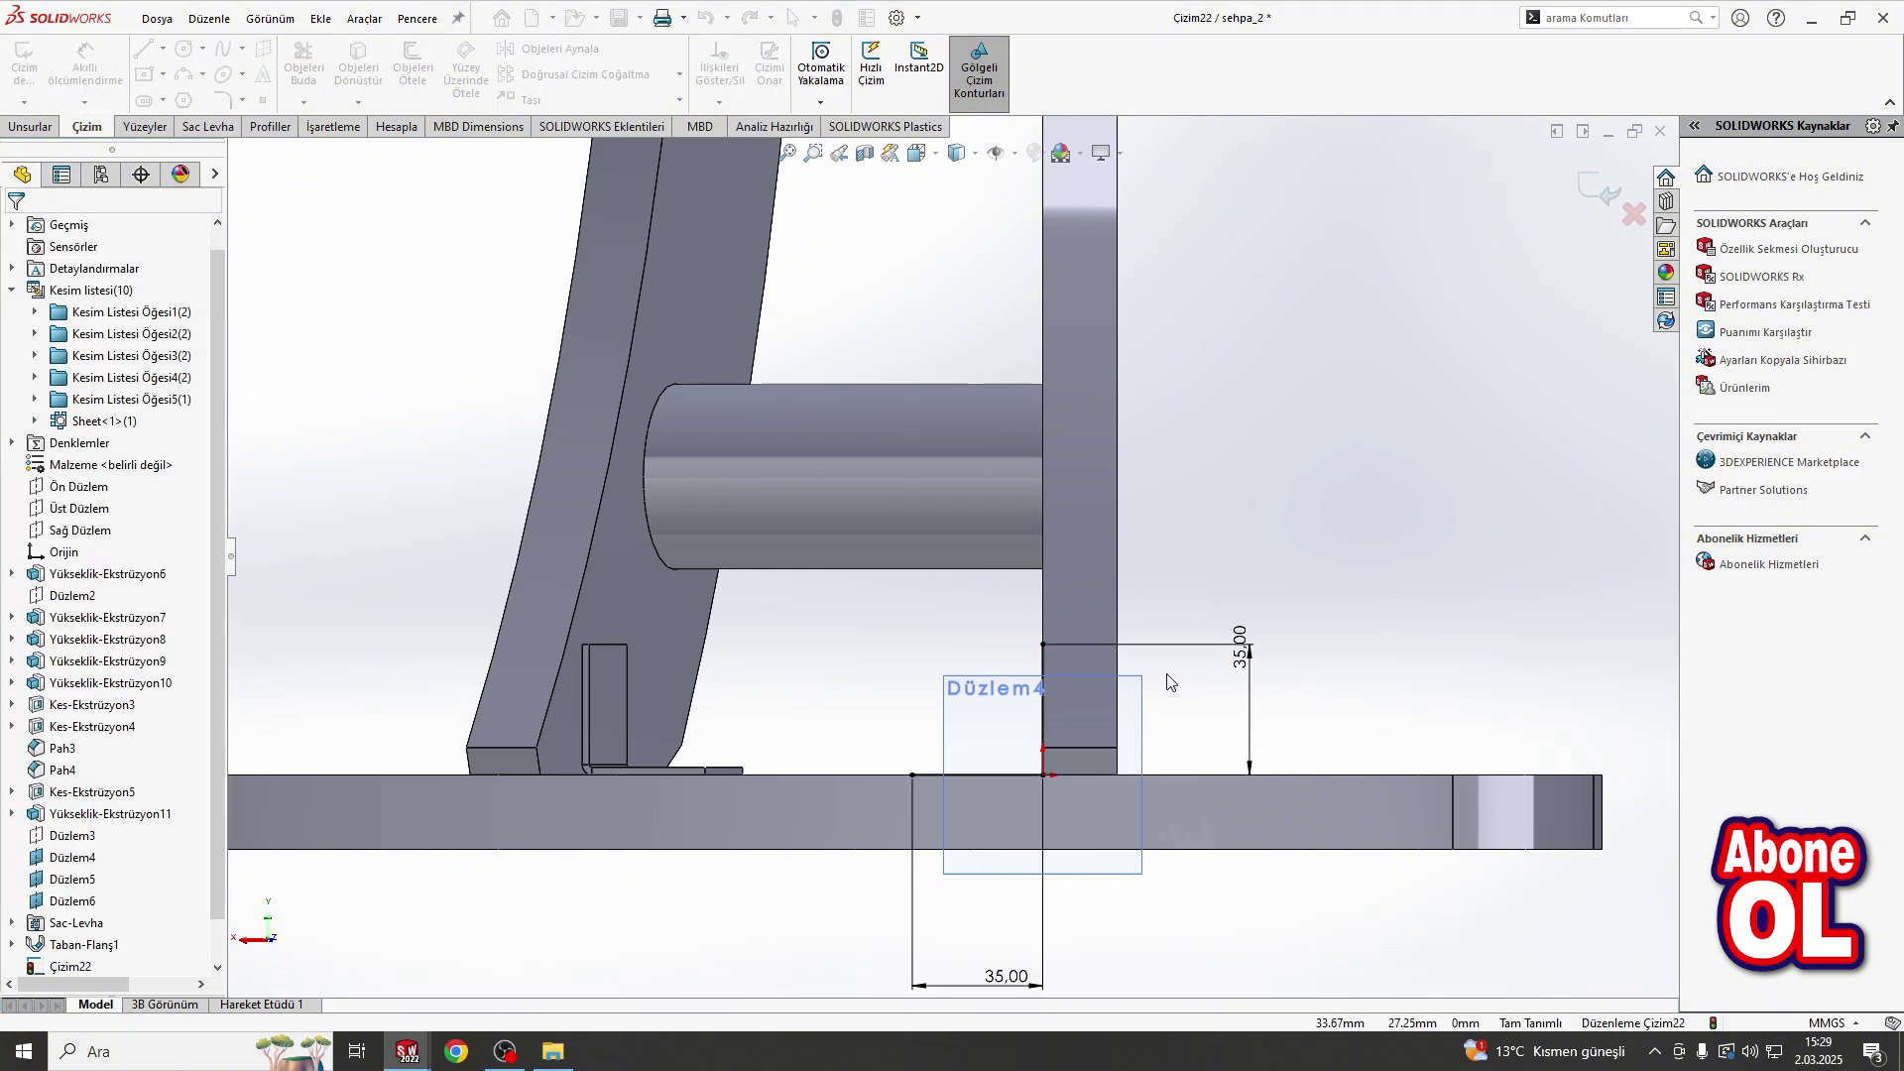
left_click(208, 126)
Step: Make a base flange from the L, 15 mm in both directions
left_click(42, 64)
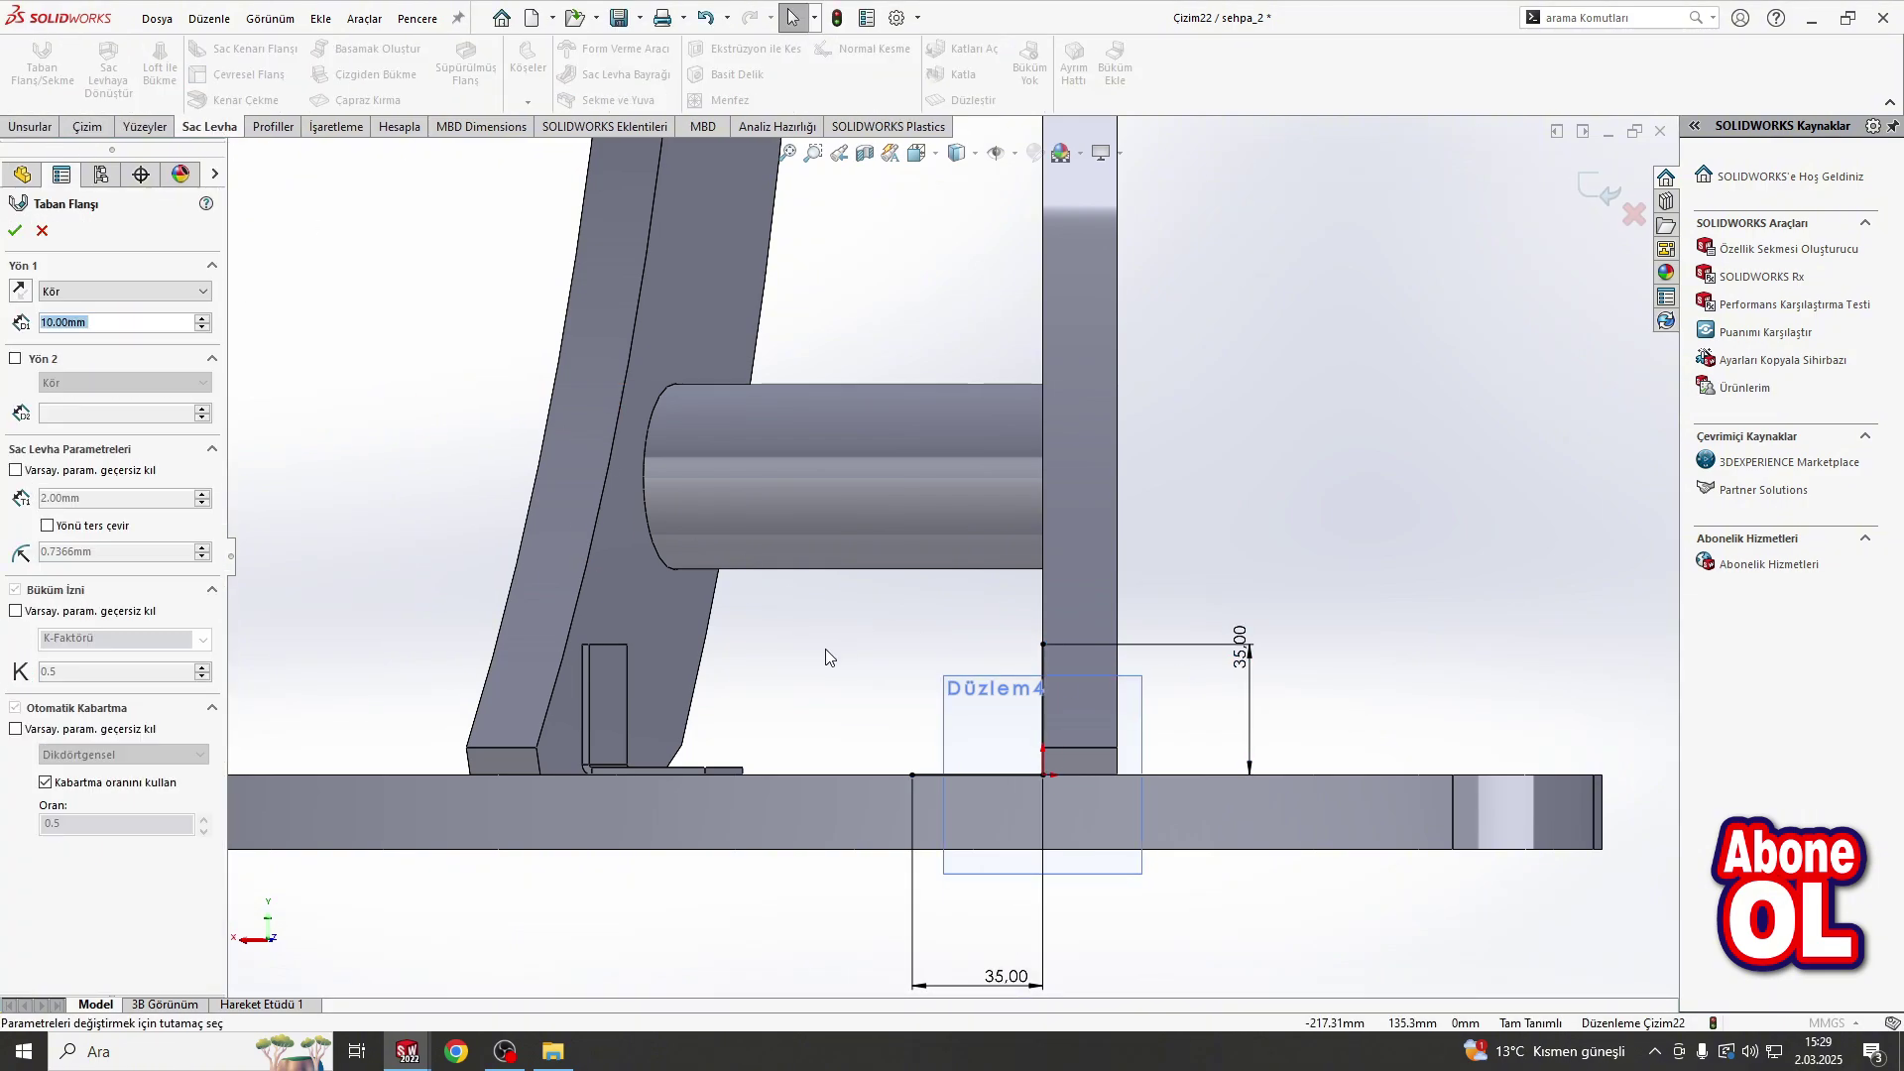
left_click(15, 358)
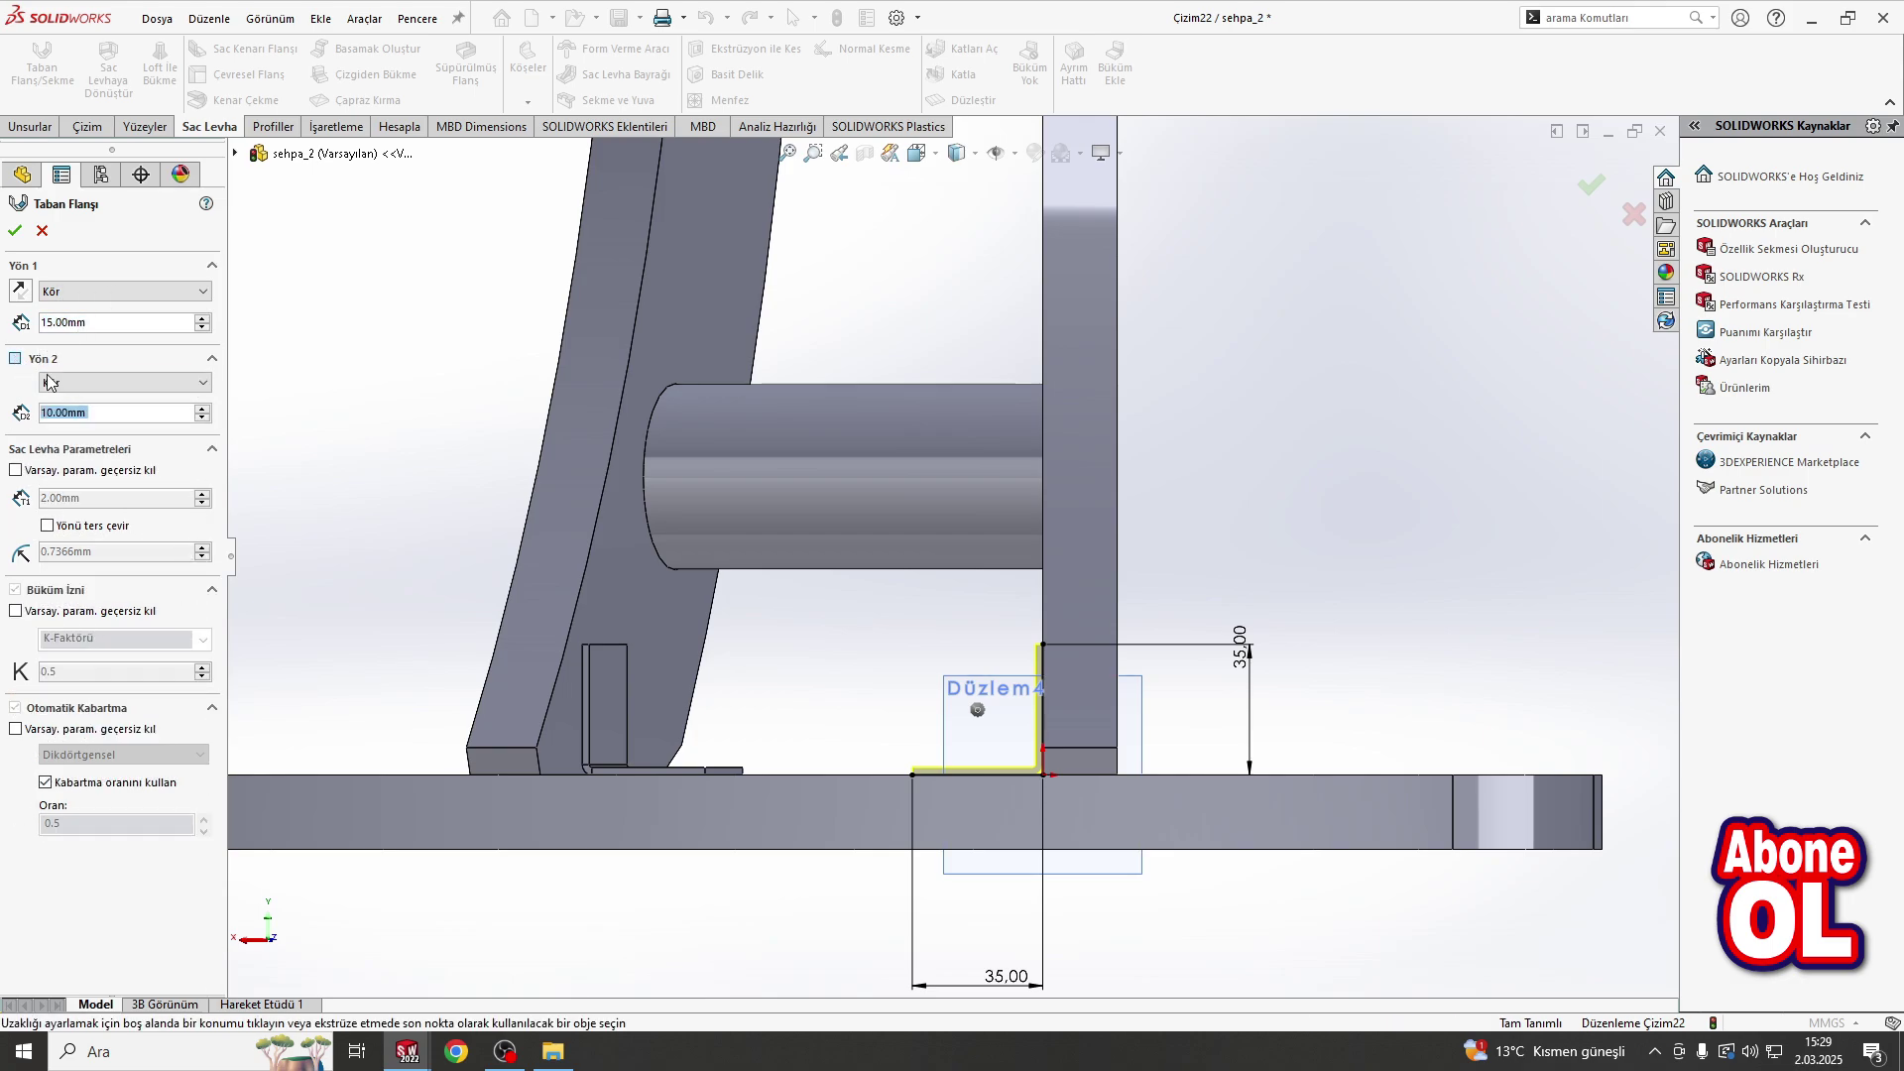
type("15")
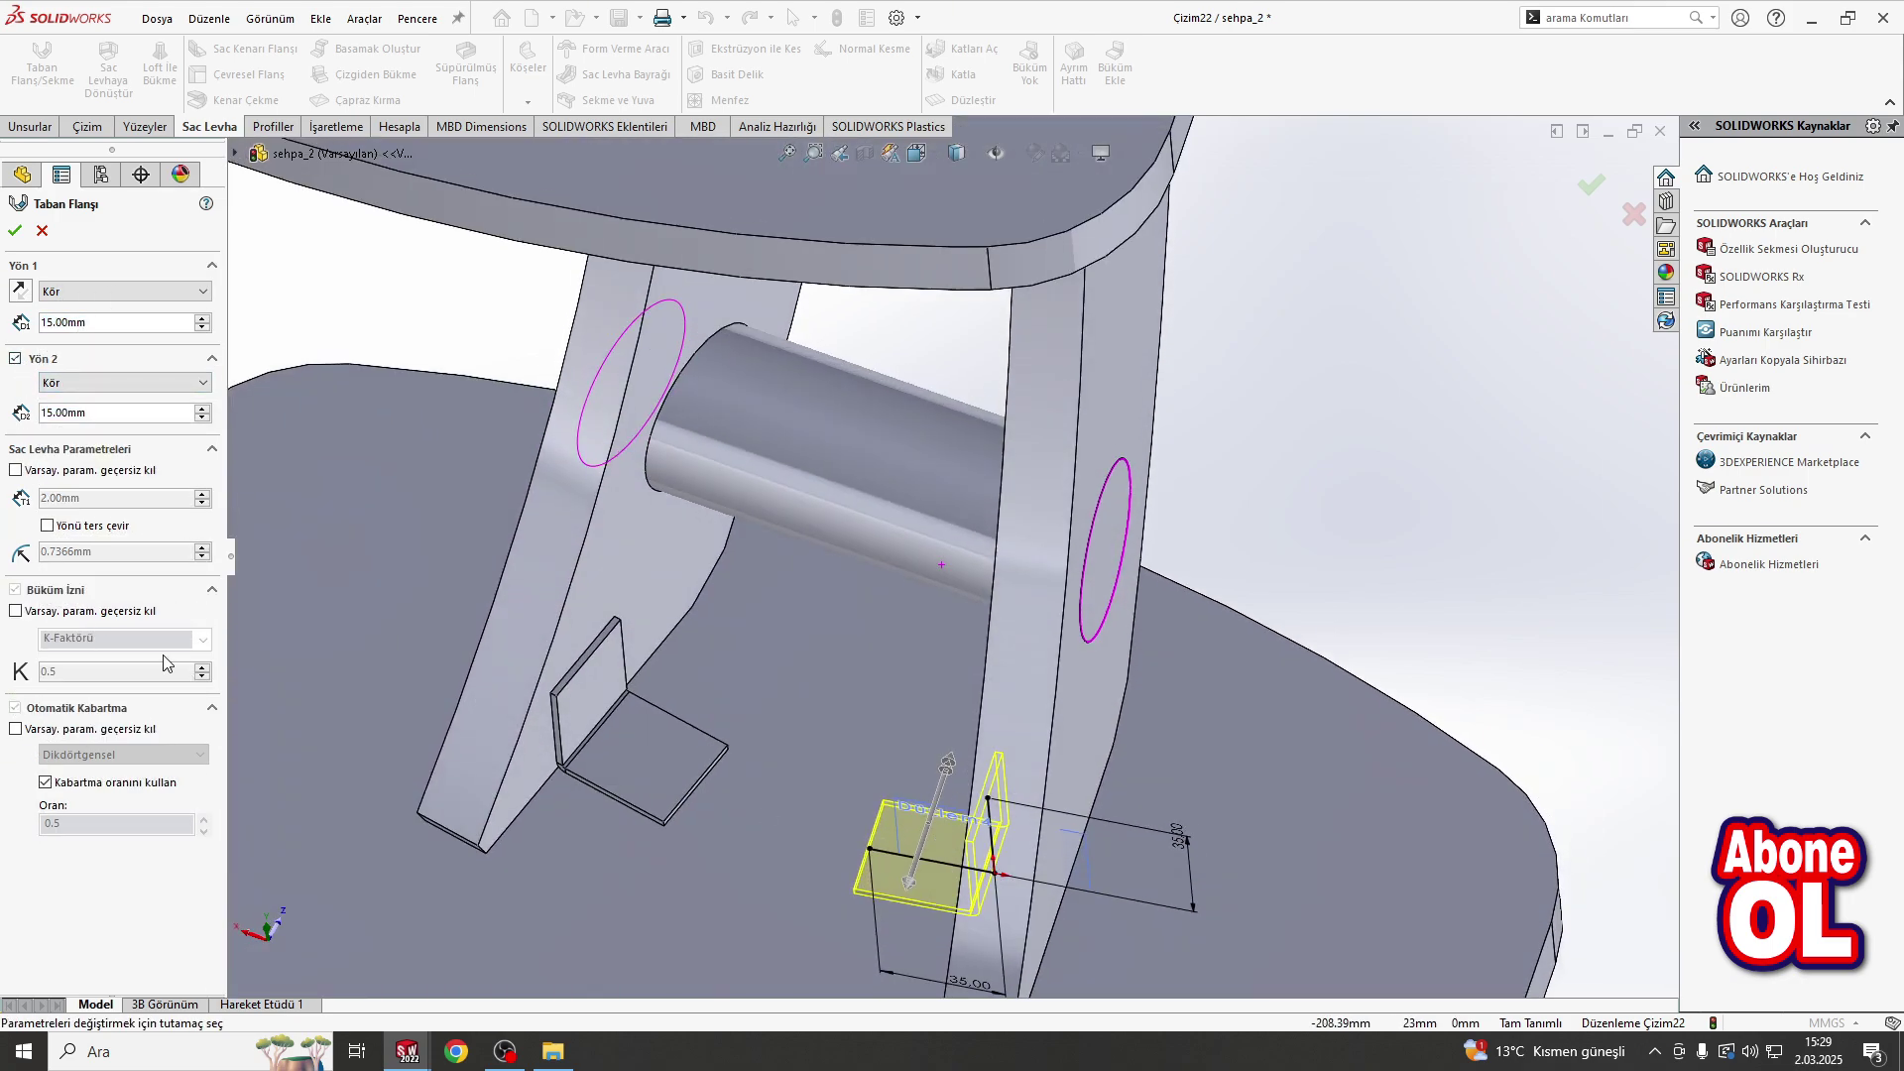
left_click(17, 233)
Step: Sketch an L on Düzlem5 along the tabletop underside and down the leg
scroll(920, 478, "down", 3)
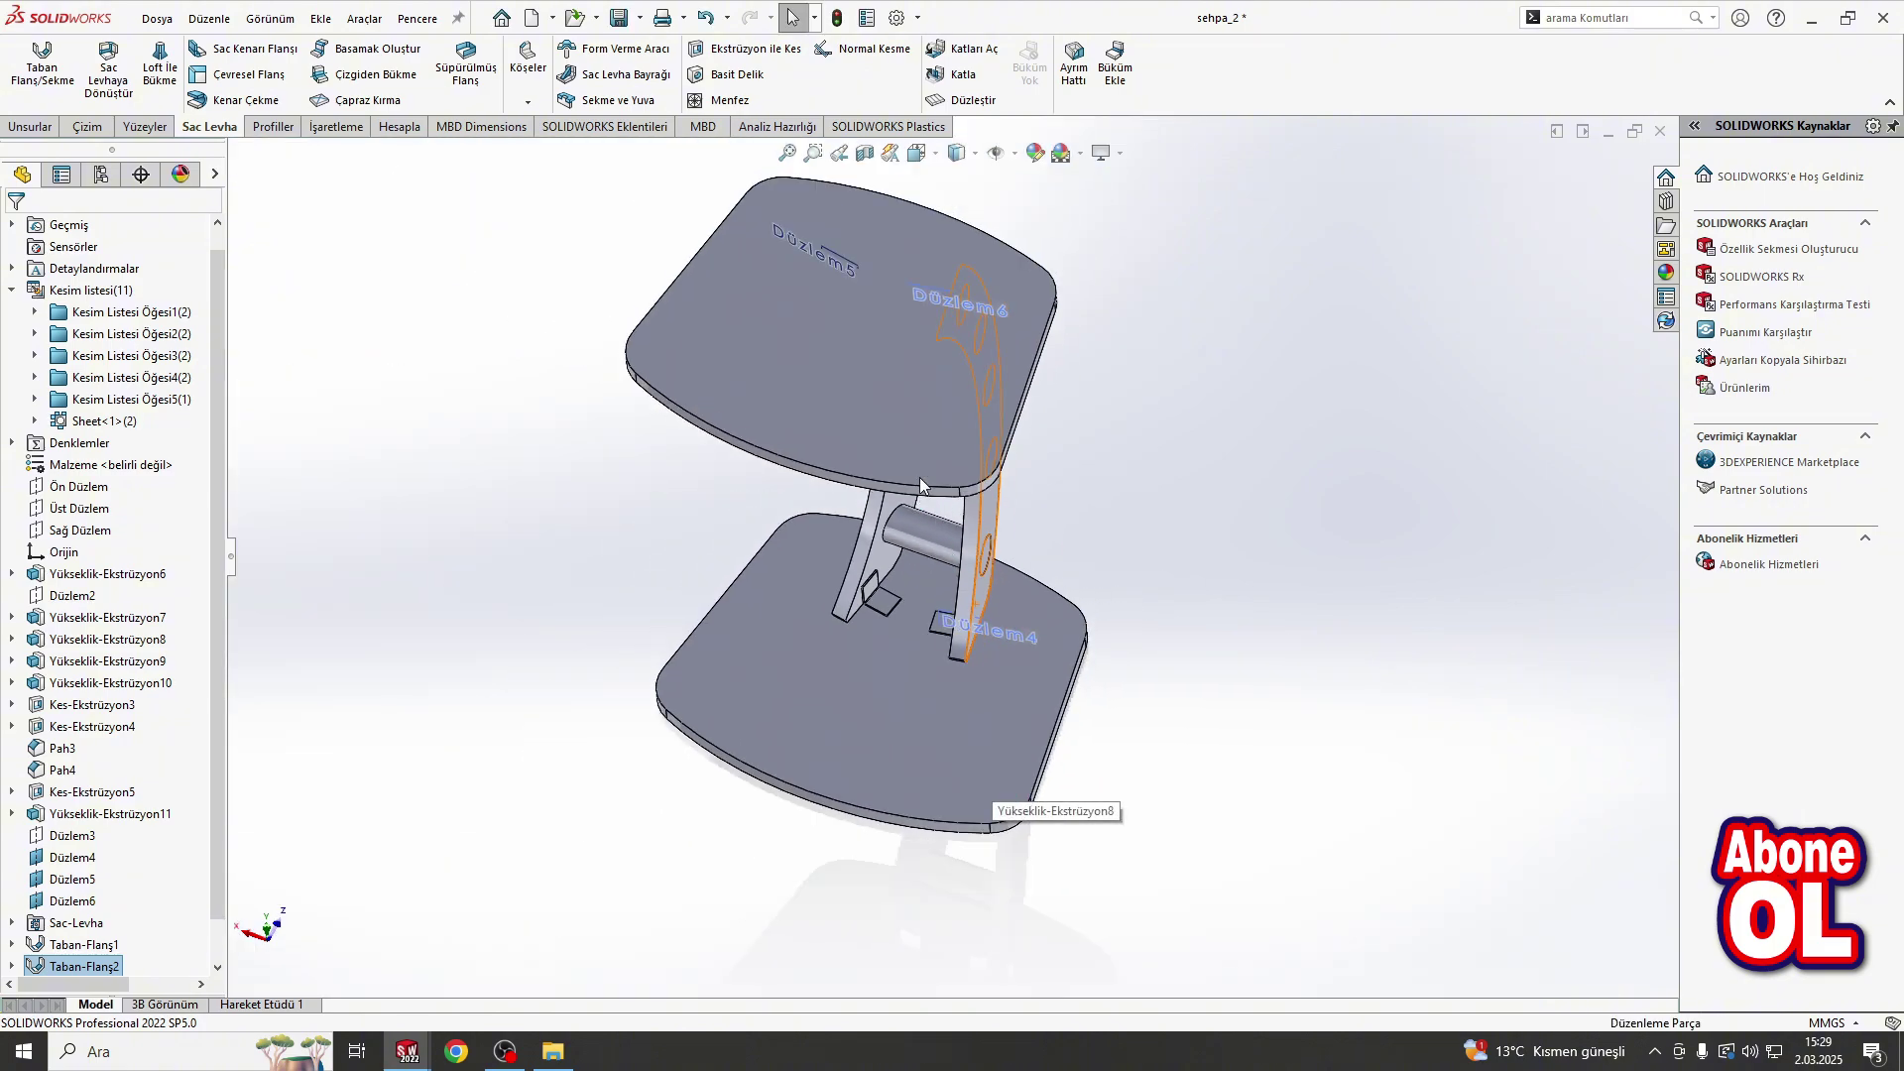
middle_click_drag(919, 478, 907, 228)
scroll(884, 361, "up", 3)
left_click(884, 361)
left_click(992, 298)
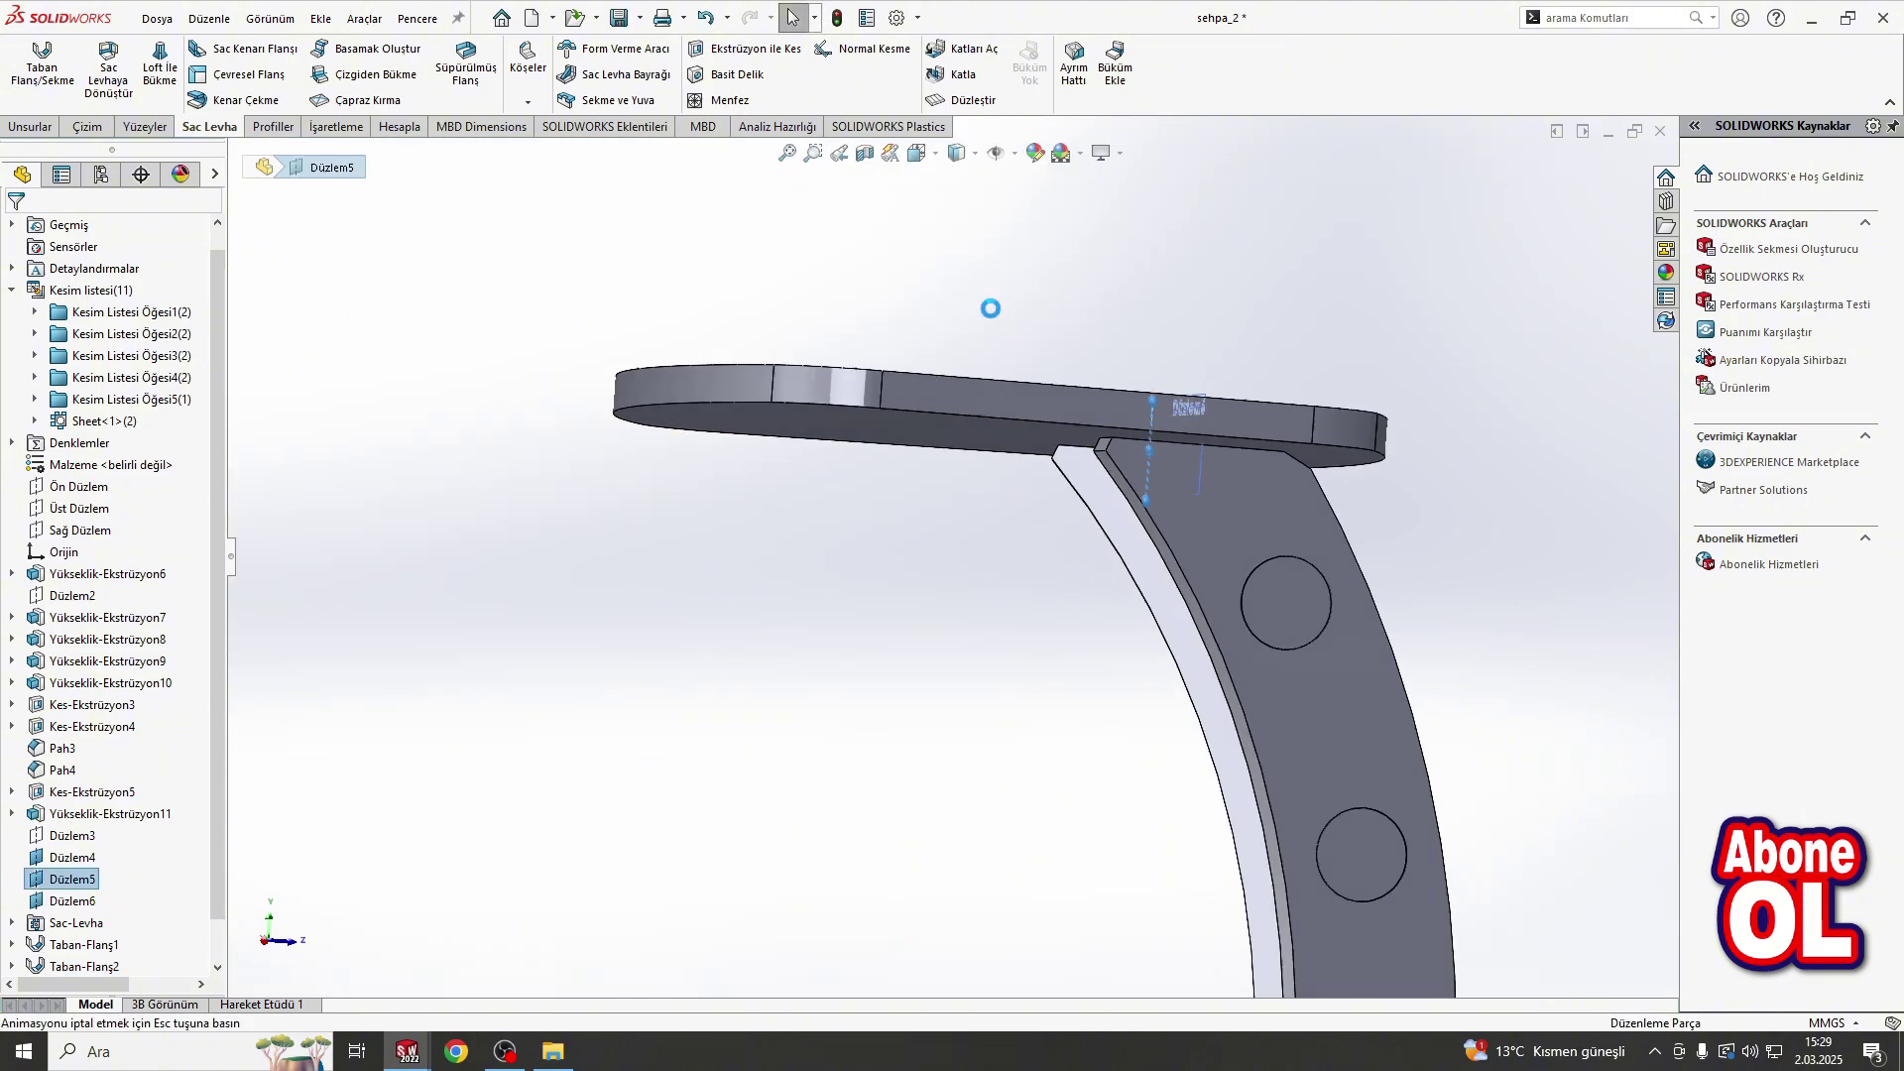
left_click(155, 52)
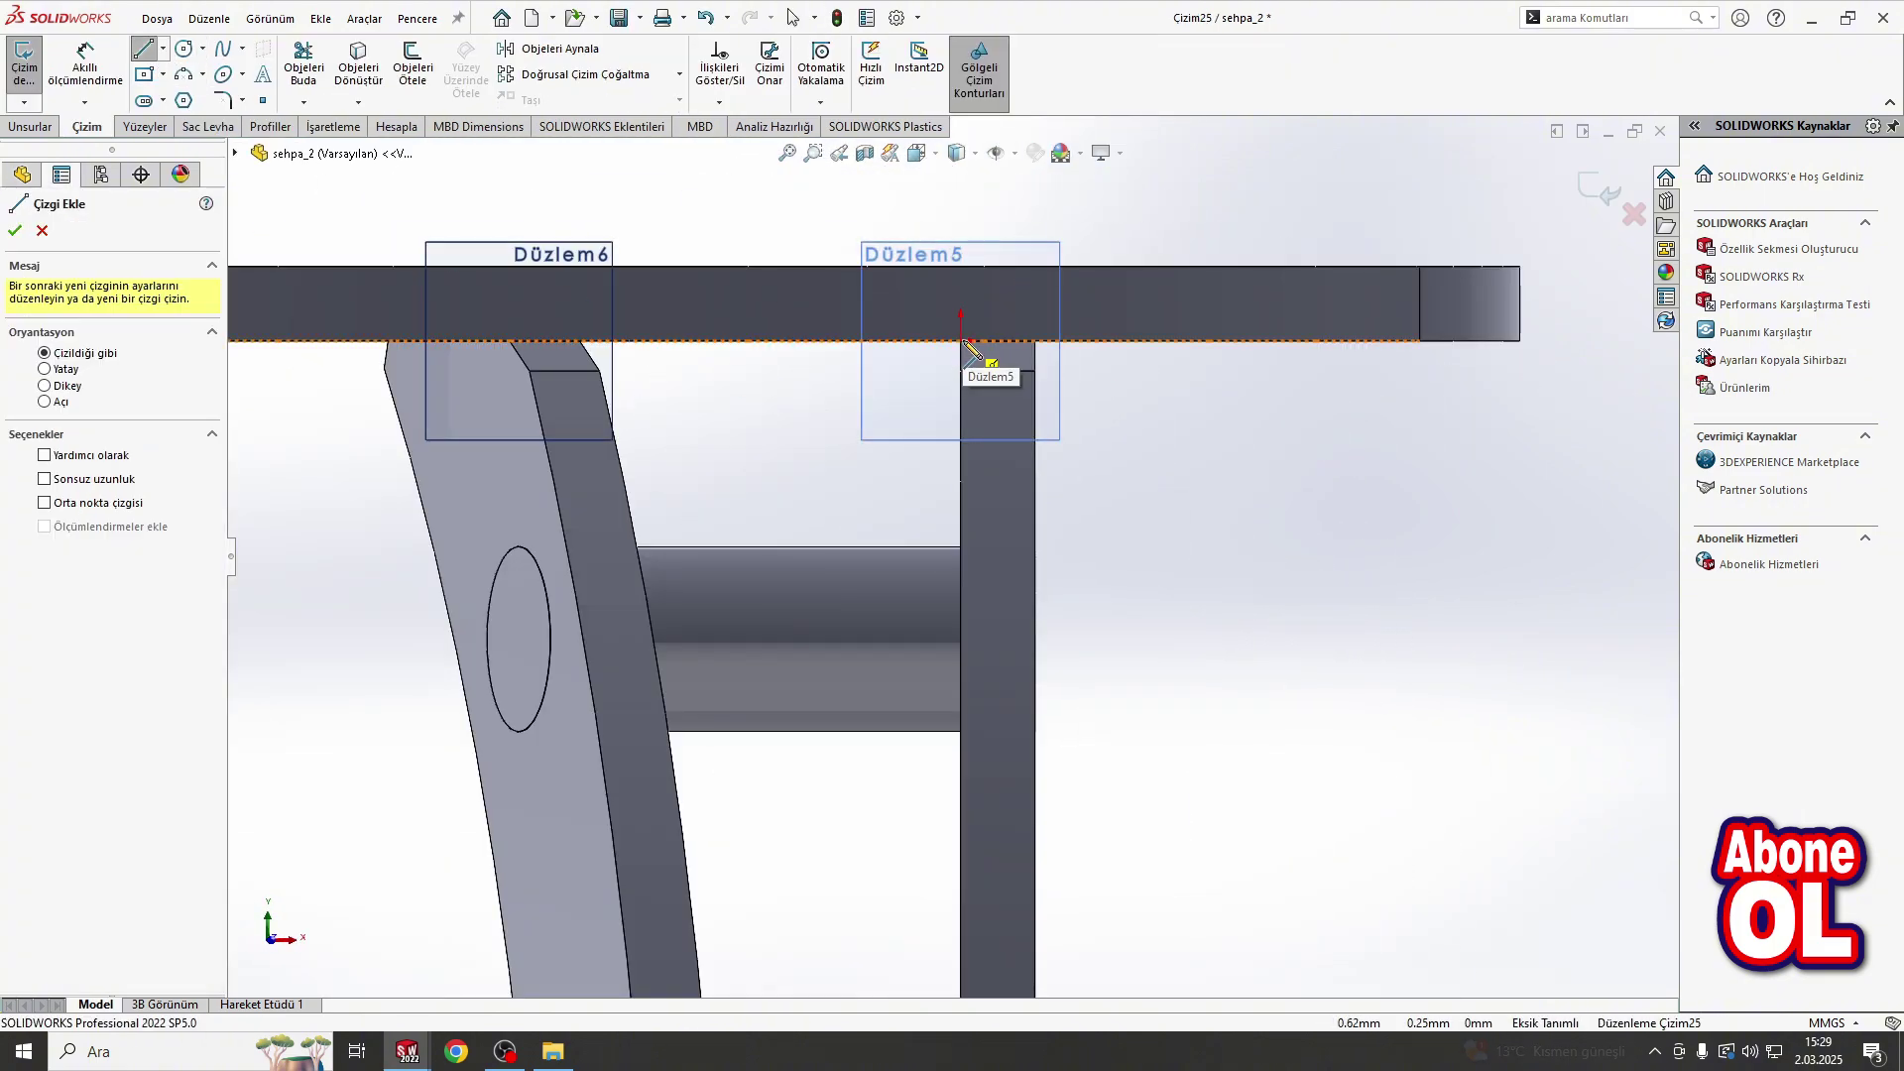
left_click(865, 341)
left_click(960, 342)
left_click(960, 452)
key("Escape")
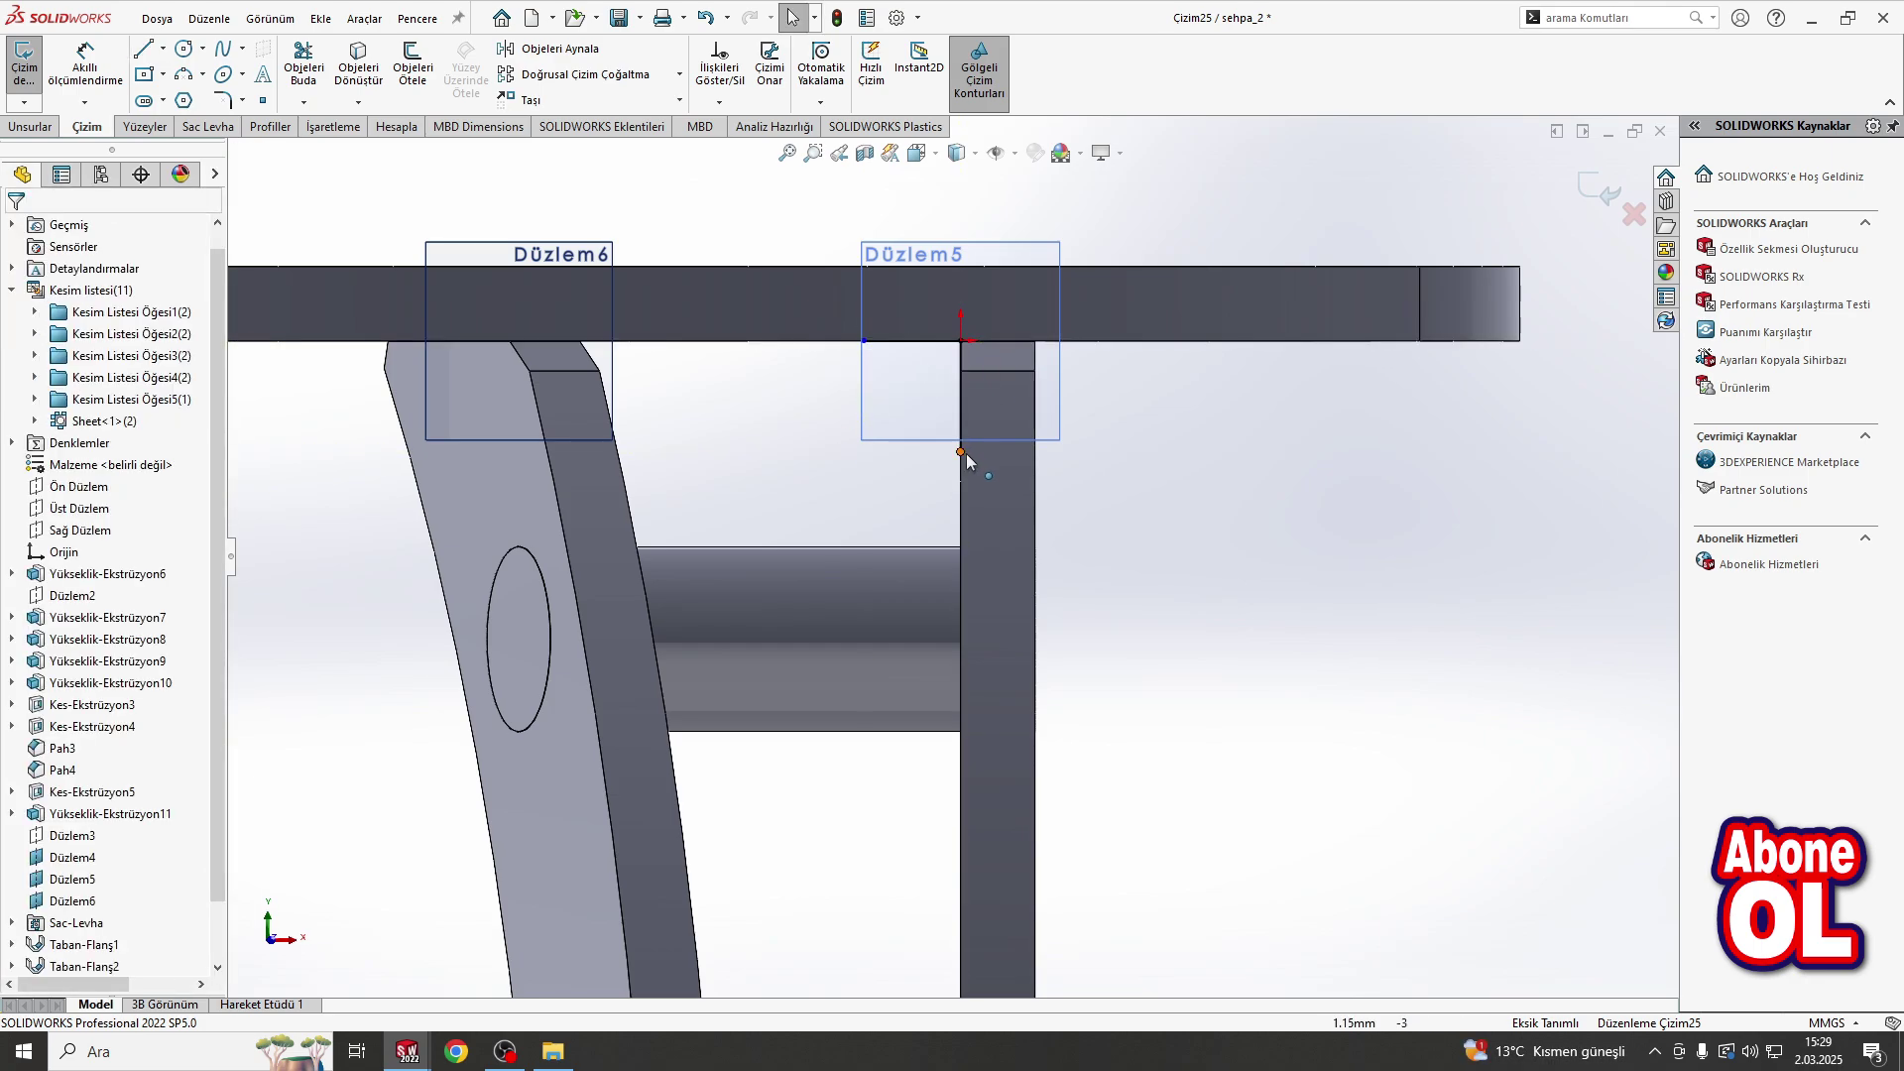
Step: Dimension both L lines to 35 mm, correcting a mistyped 350
left_click(87, 65)
left_click(912, 341)
left_click(897, 201)
type("350")
key("Return")
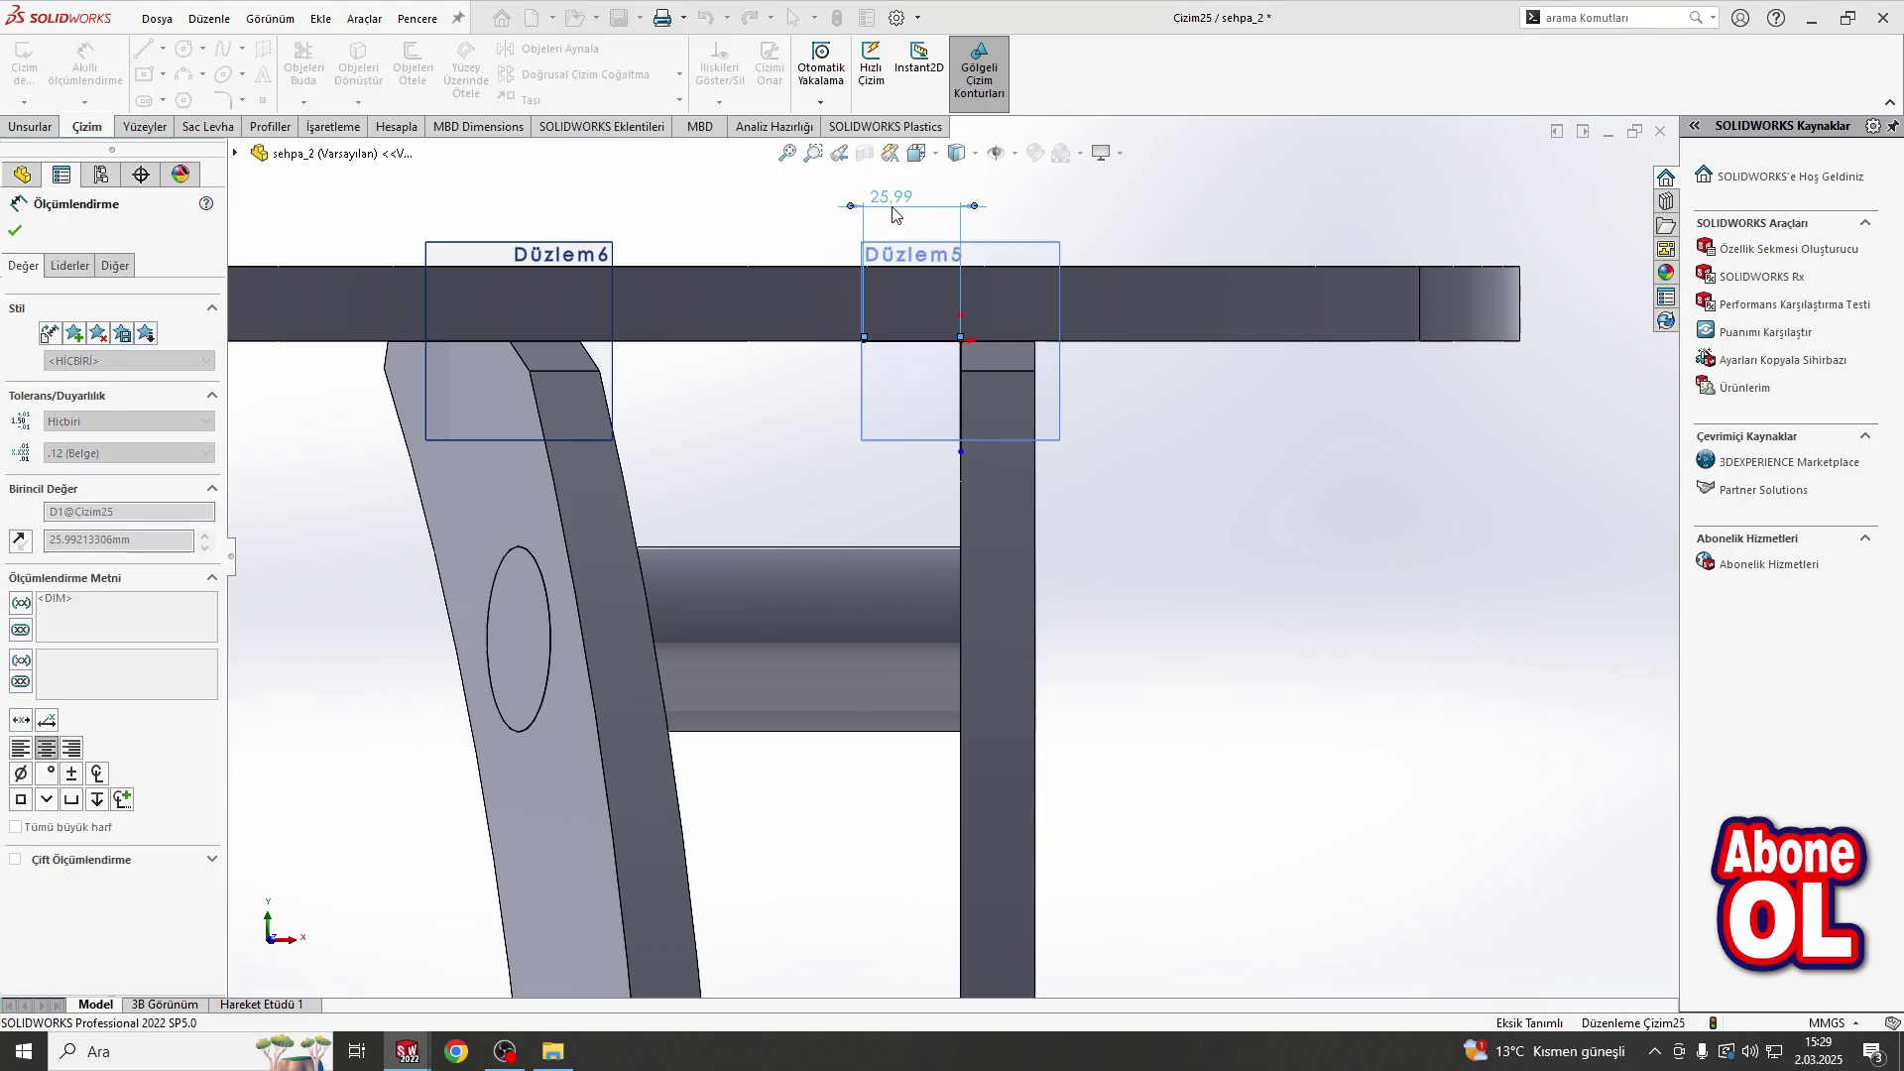
scroll(936, 303, "down", 3)
double_click(509, 377)
type("350.00mm")
key("Return")
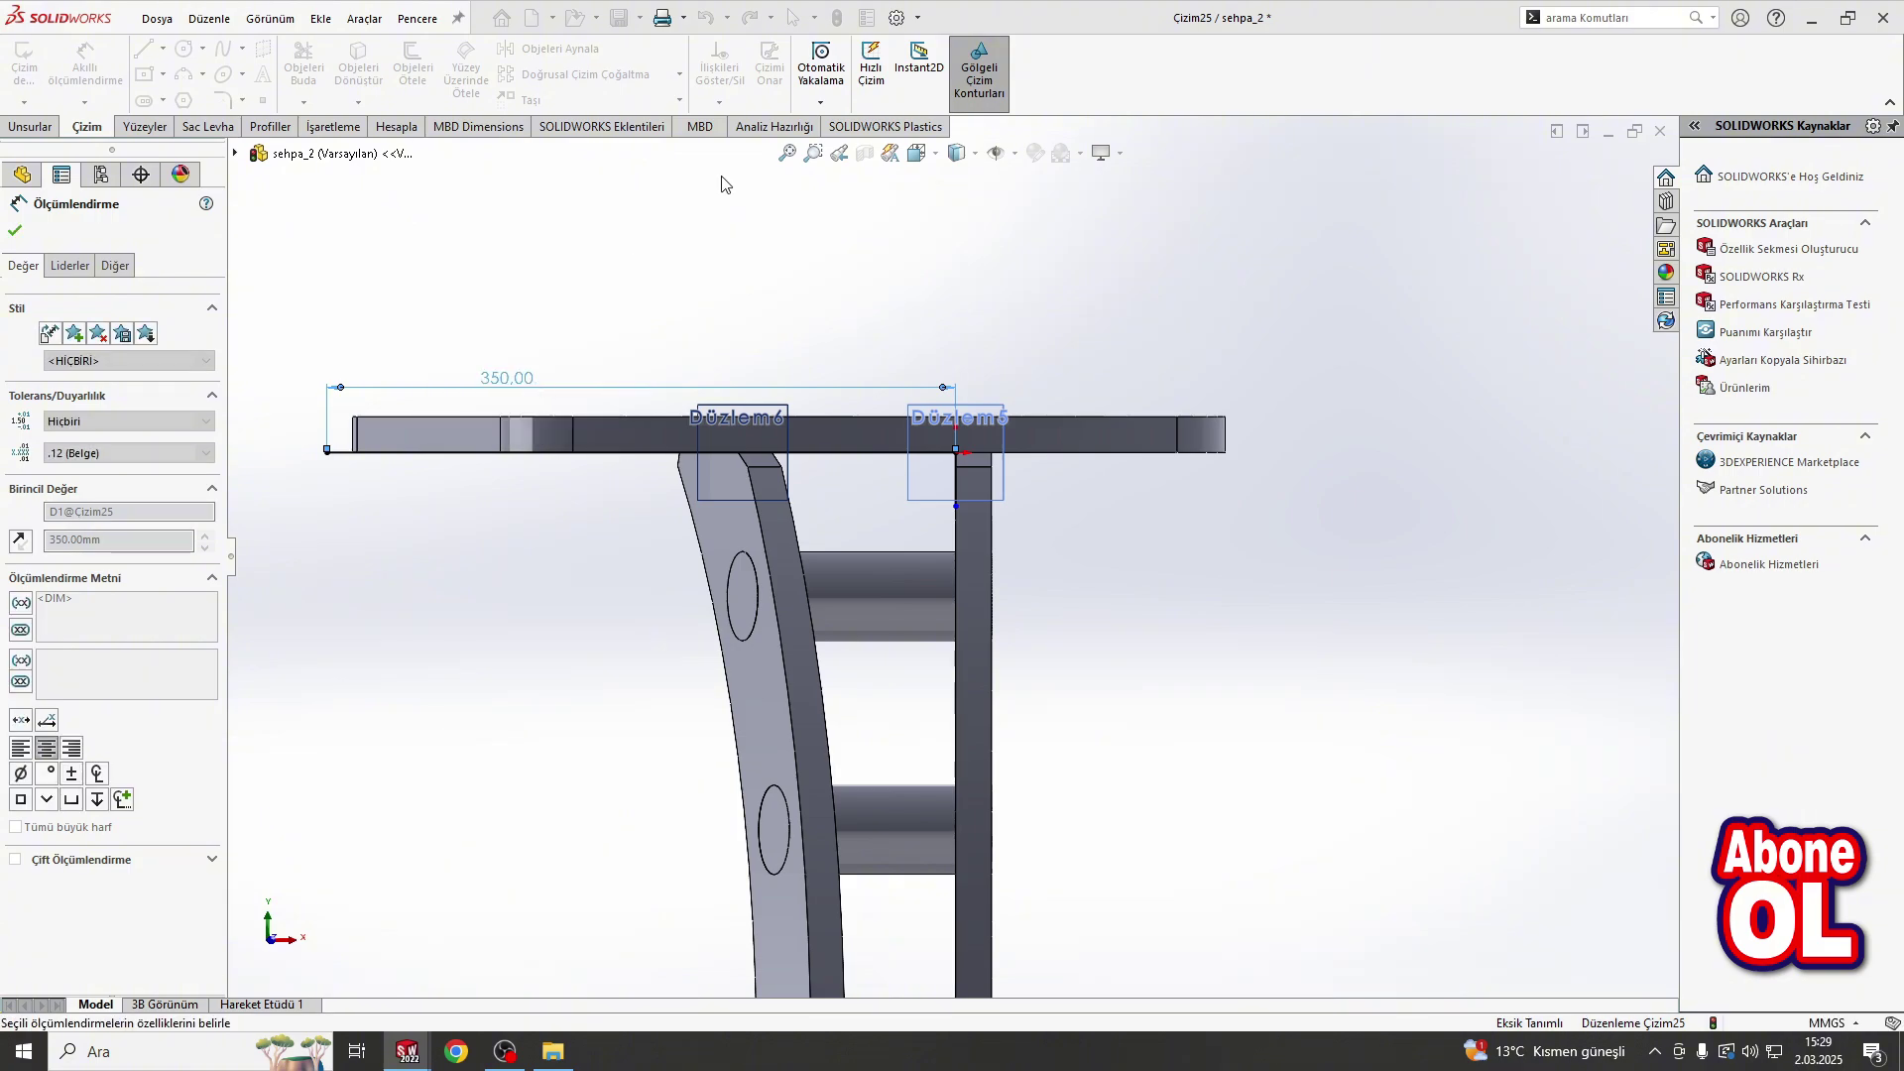
scroll(969, 488, "up", 3)
left_click(914, 499)
left_click(1091, 511)
type("35")
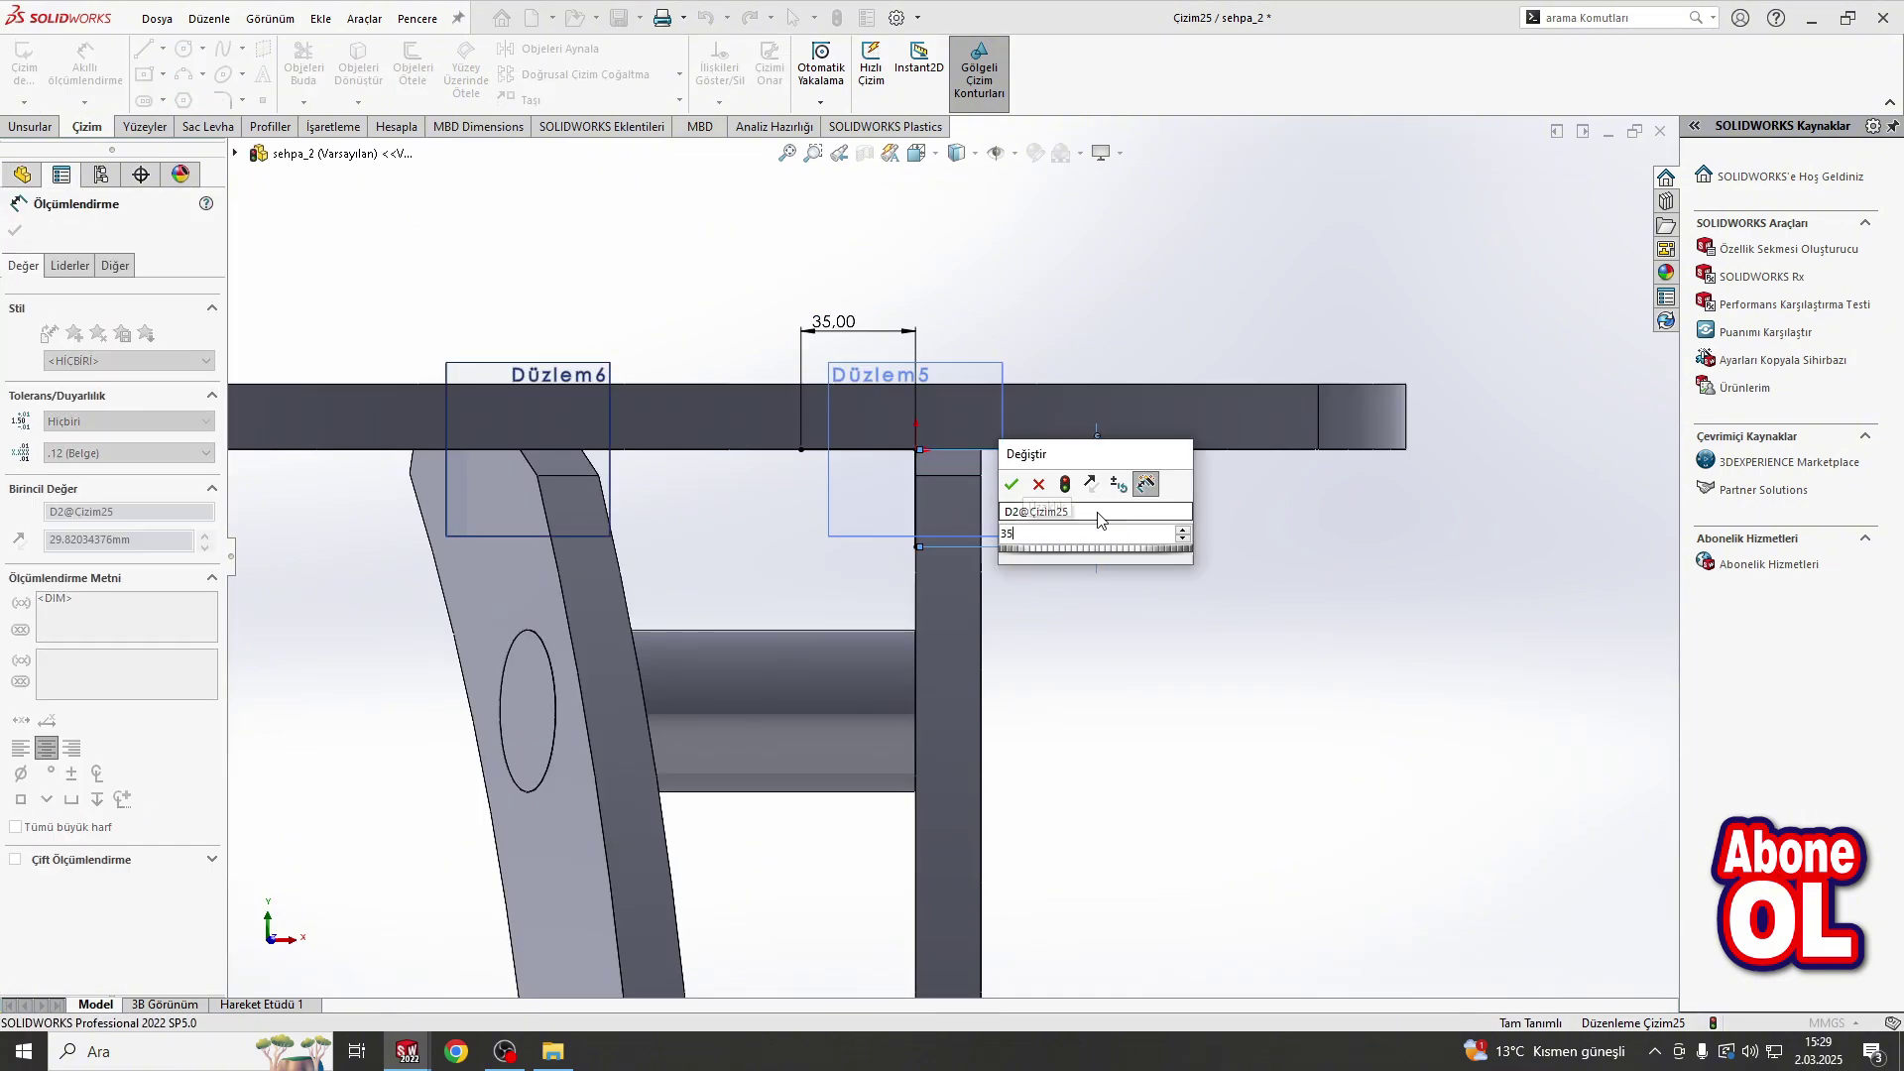
key("Return")
key("Escape")
Step: Turn the L into a base flange 15 mm deep in both directions
left_click(209, 126)
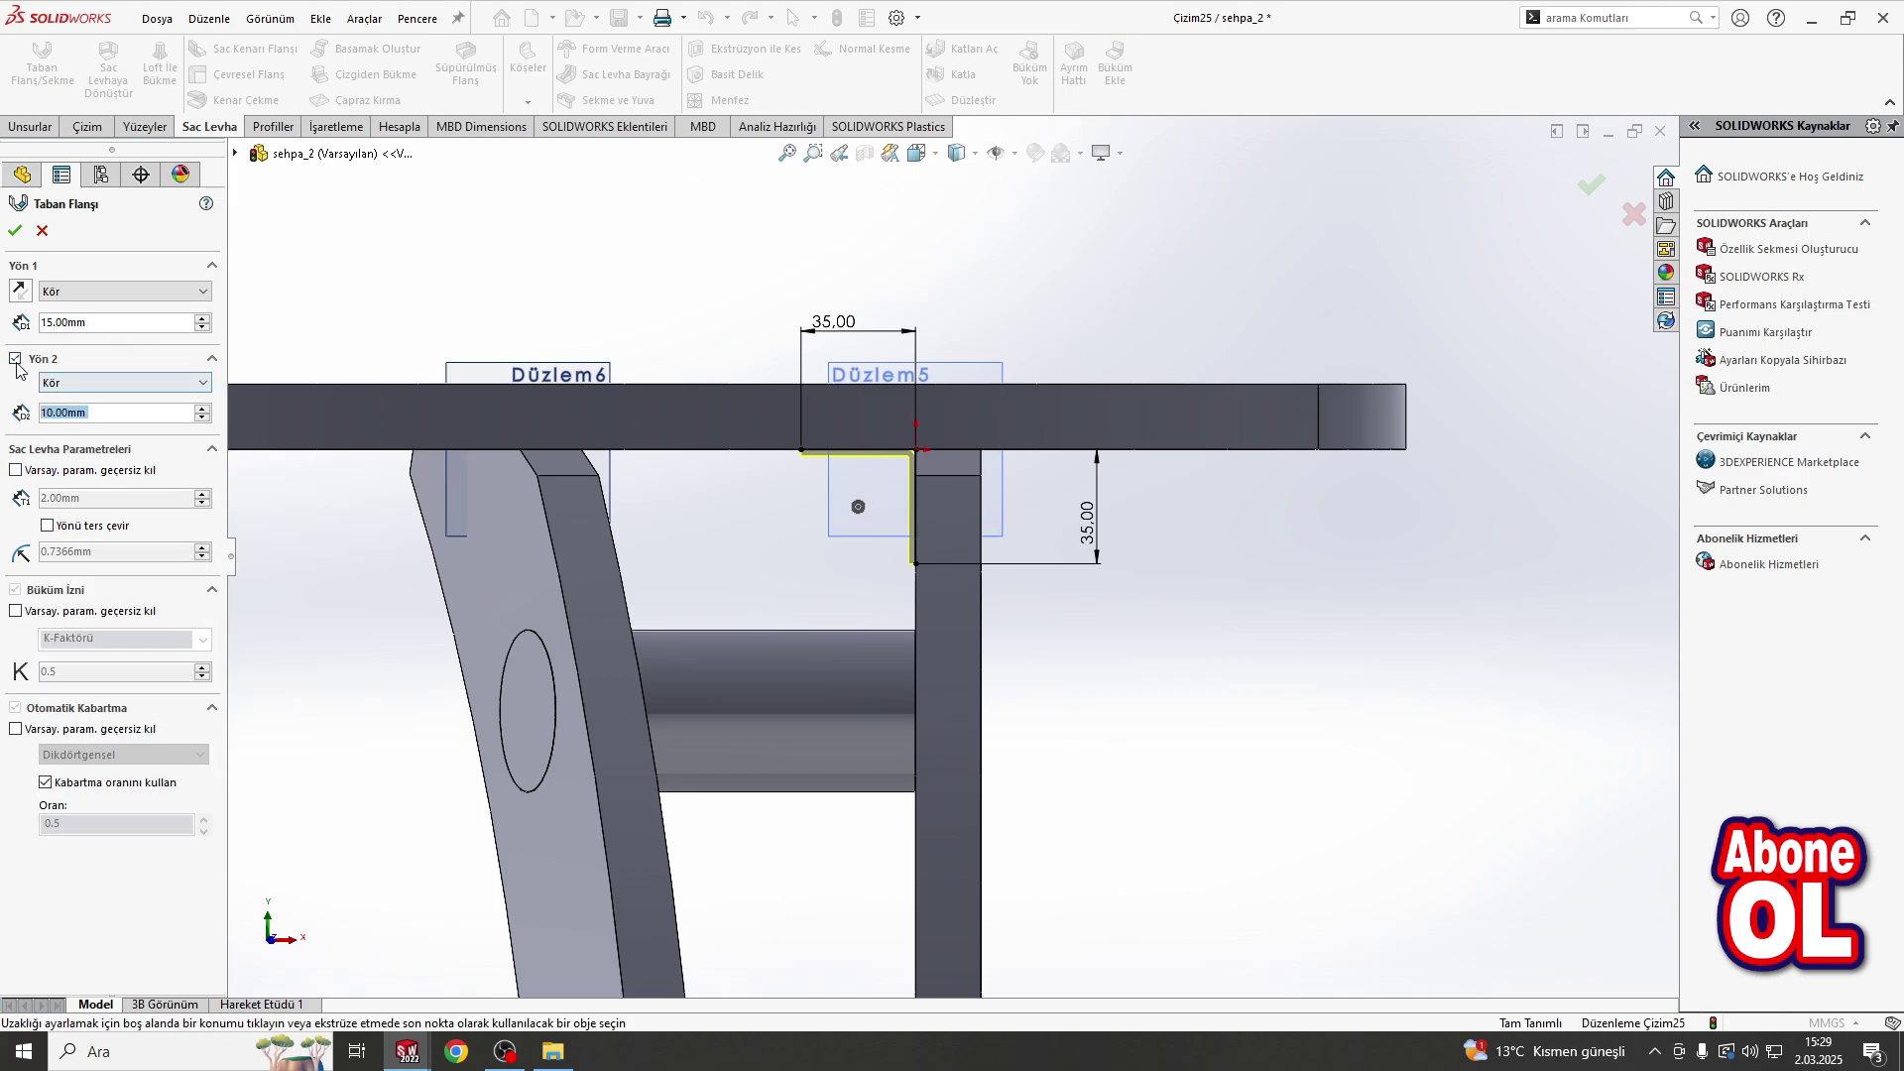
type("1")
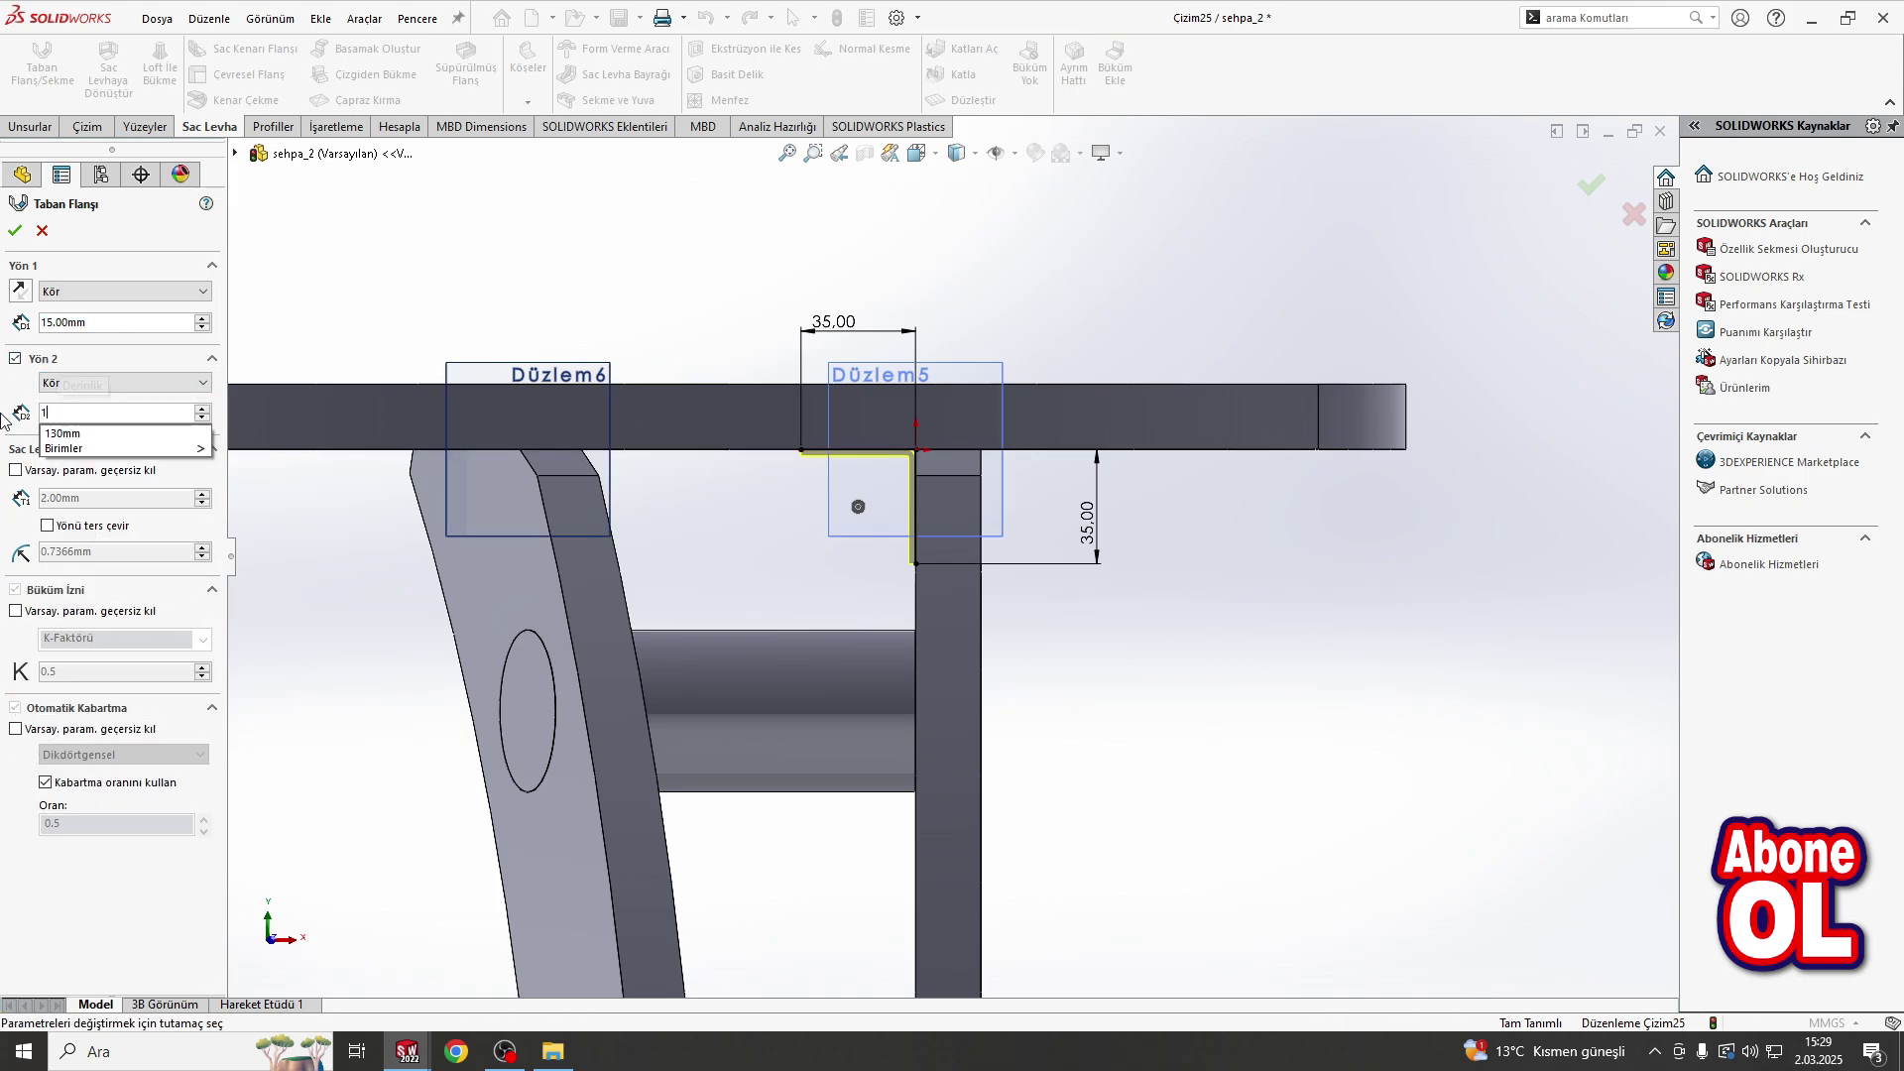
type("5.00mm")
mouse_move(799, 790)
middle_mouse_down()
mouse_move(865, 480)
mouse_move(100, 166)
middle_mouse_up()
left_click(15, 233)
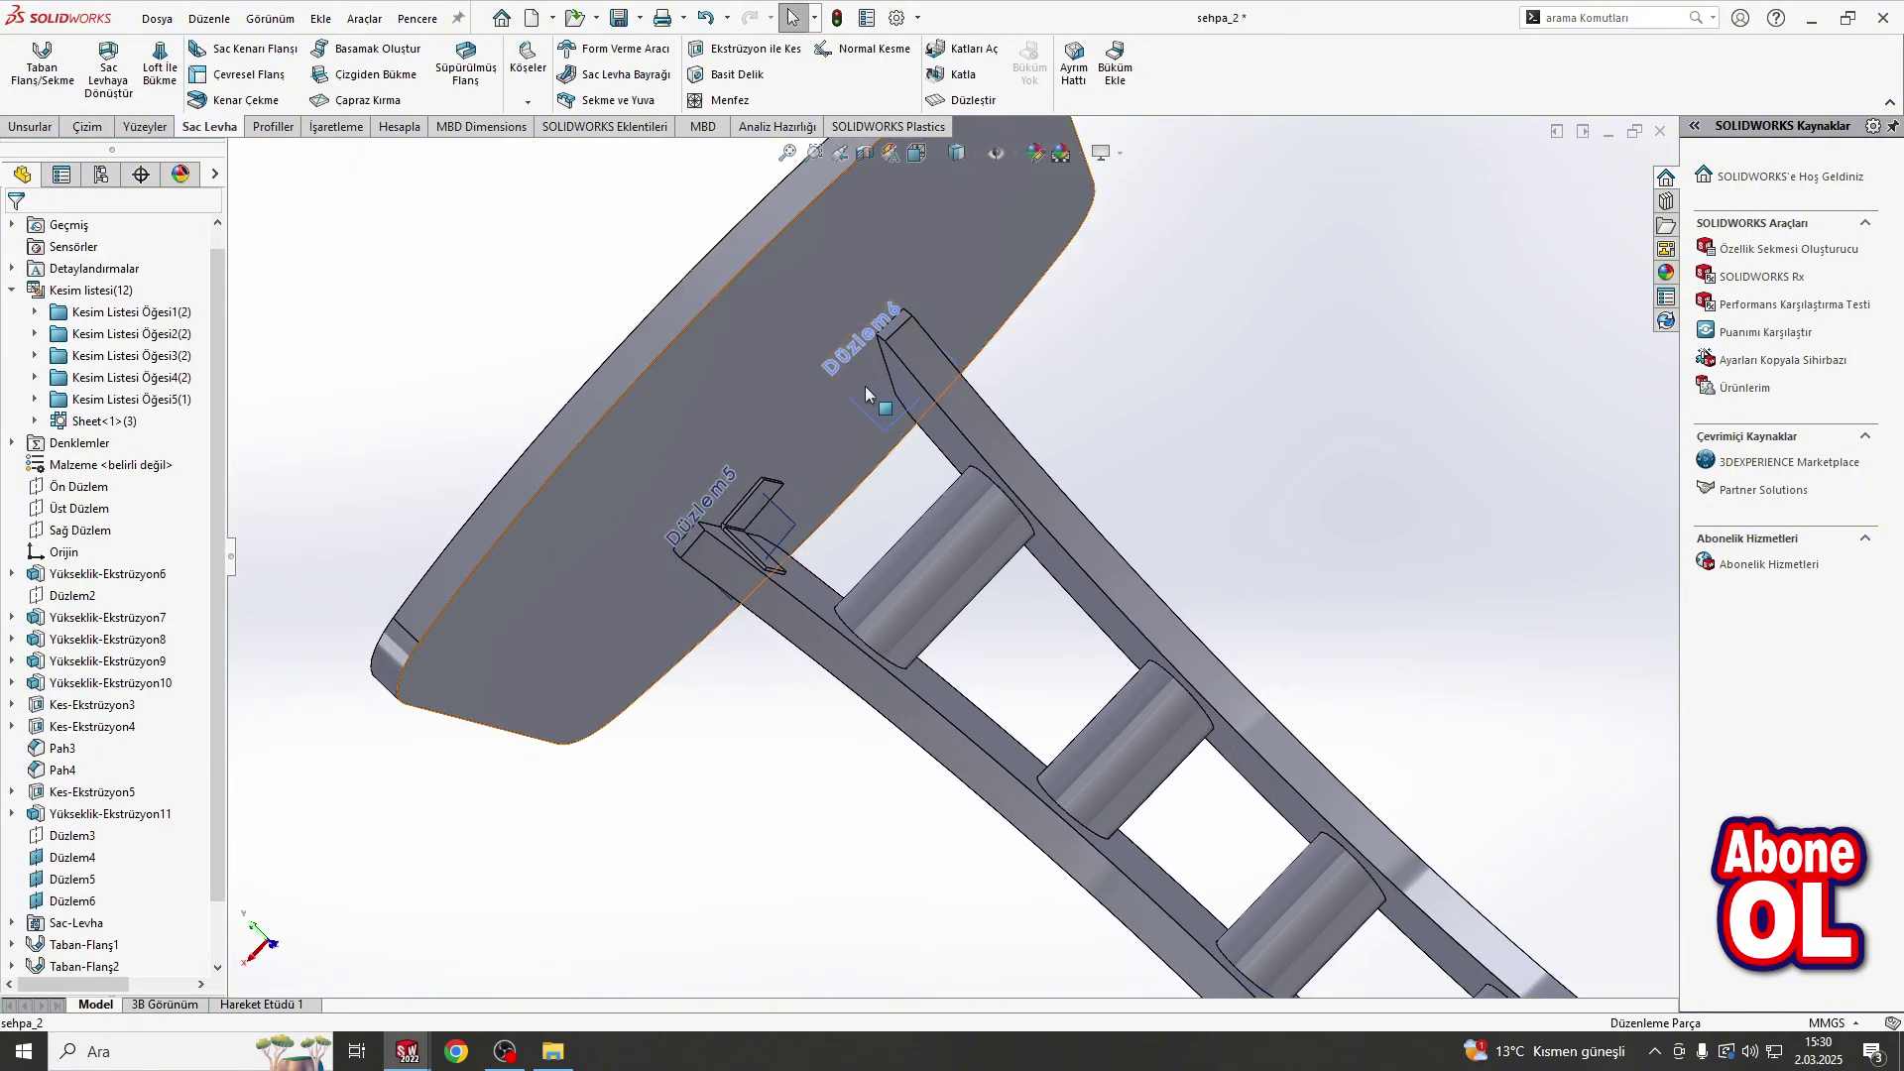
Step: Sketch an L of a horizontal and a vertical line on plane Düzlem6 at the leg top
left_click(801, 530)
left_click(905, 422)
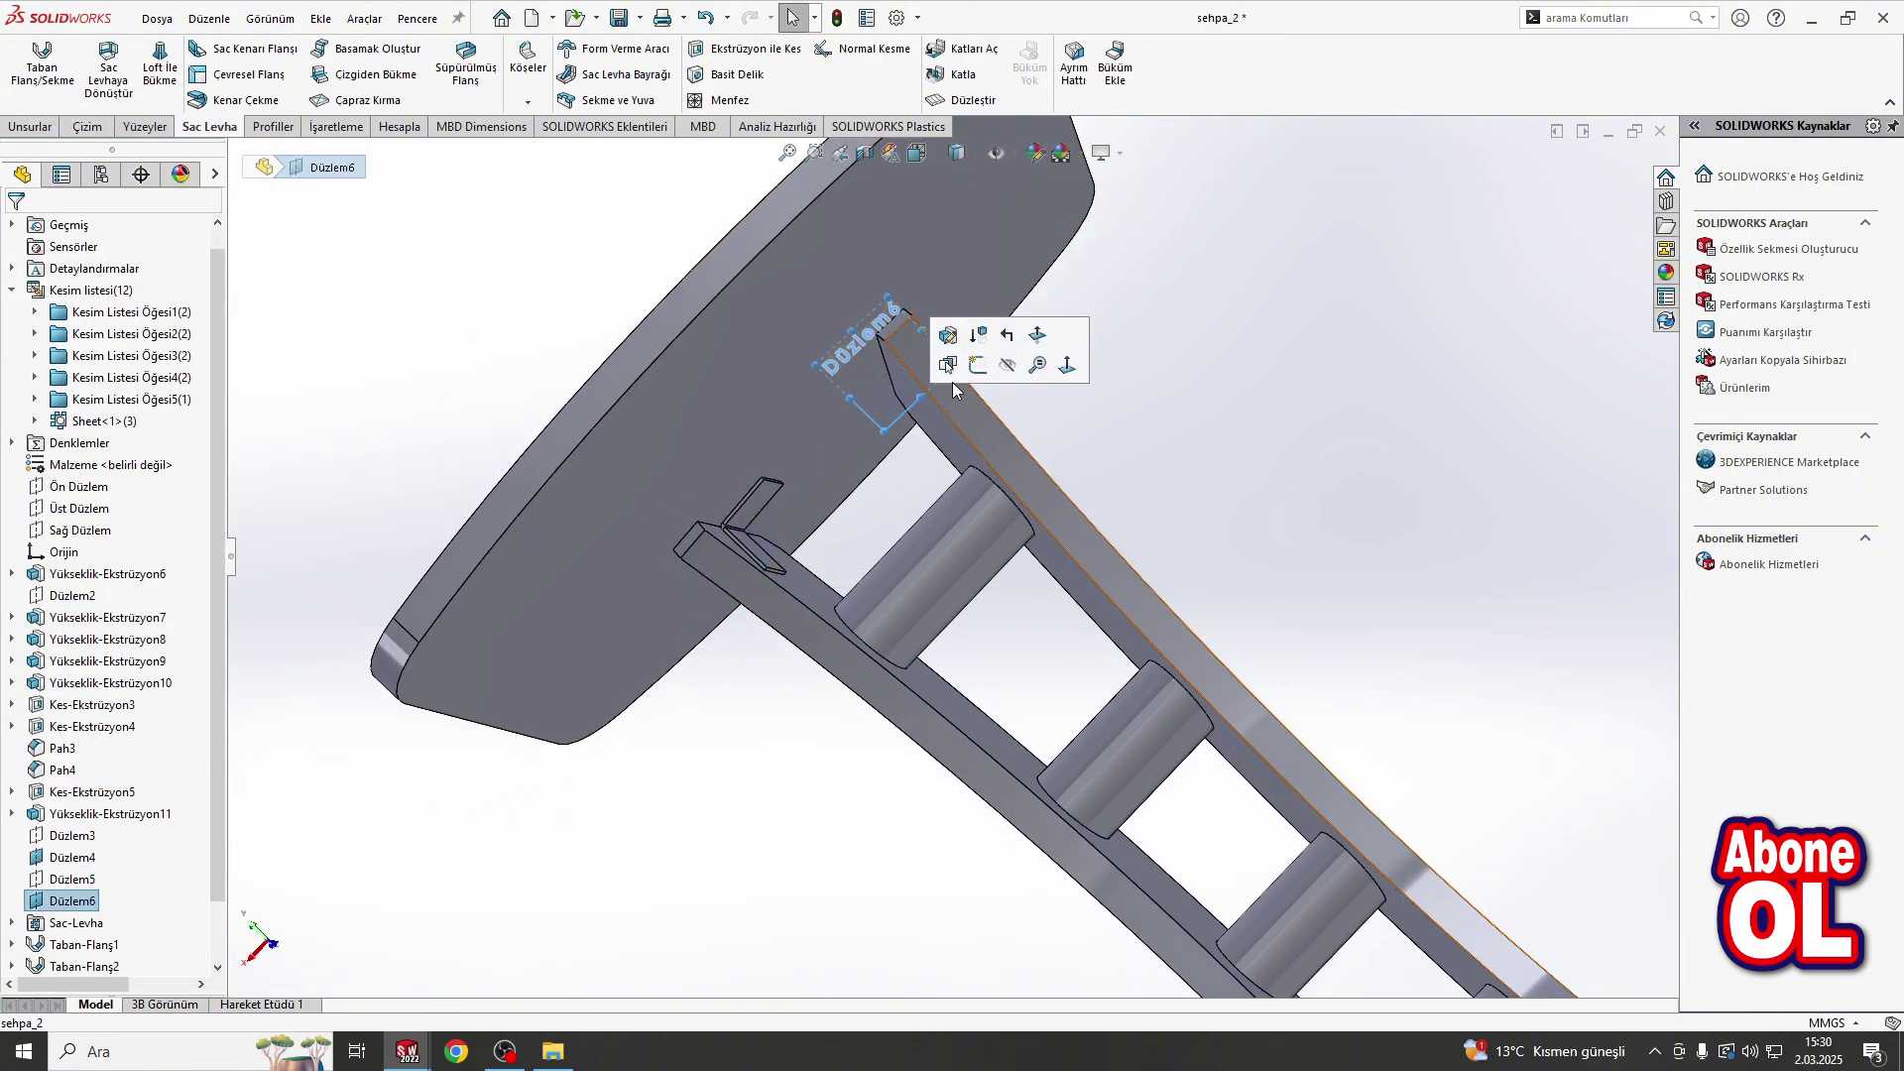
left_click(1000, 299)
left_click(144, 49)
scroll(992, 302, "up", 3)
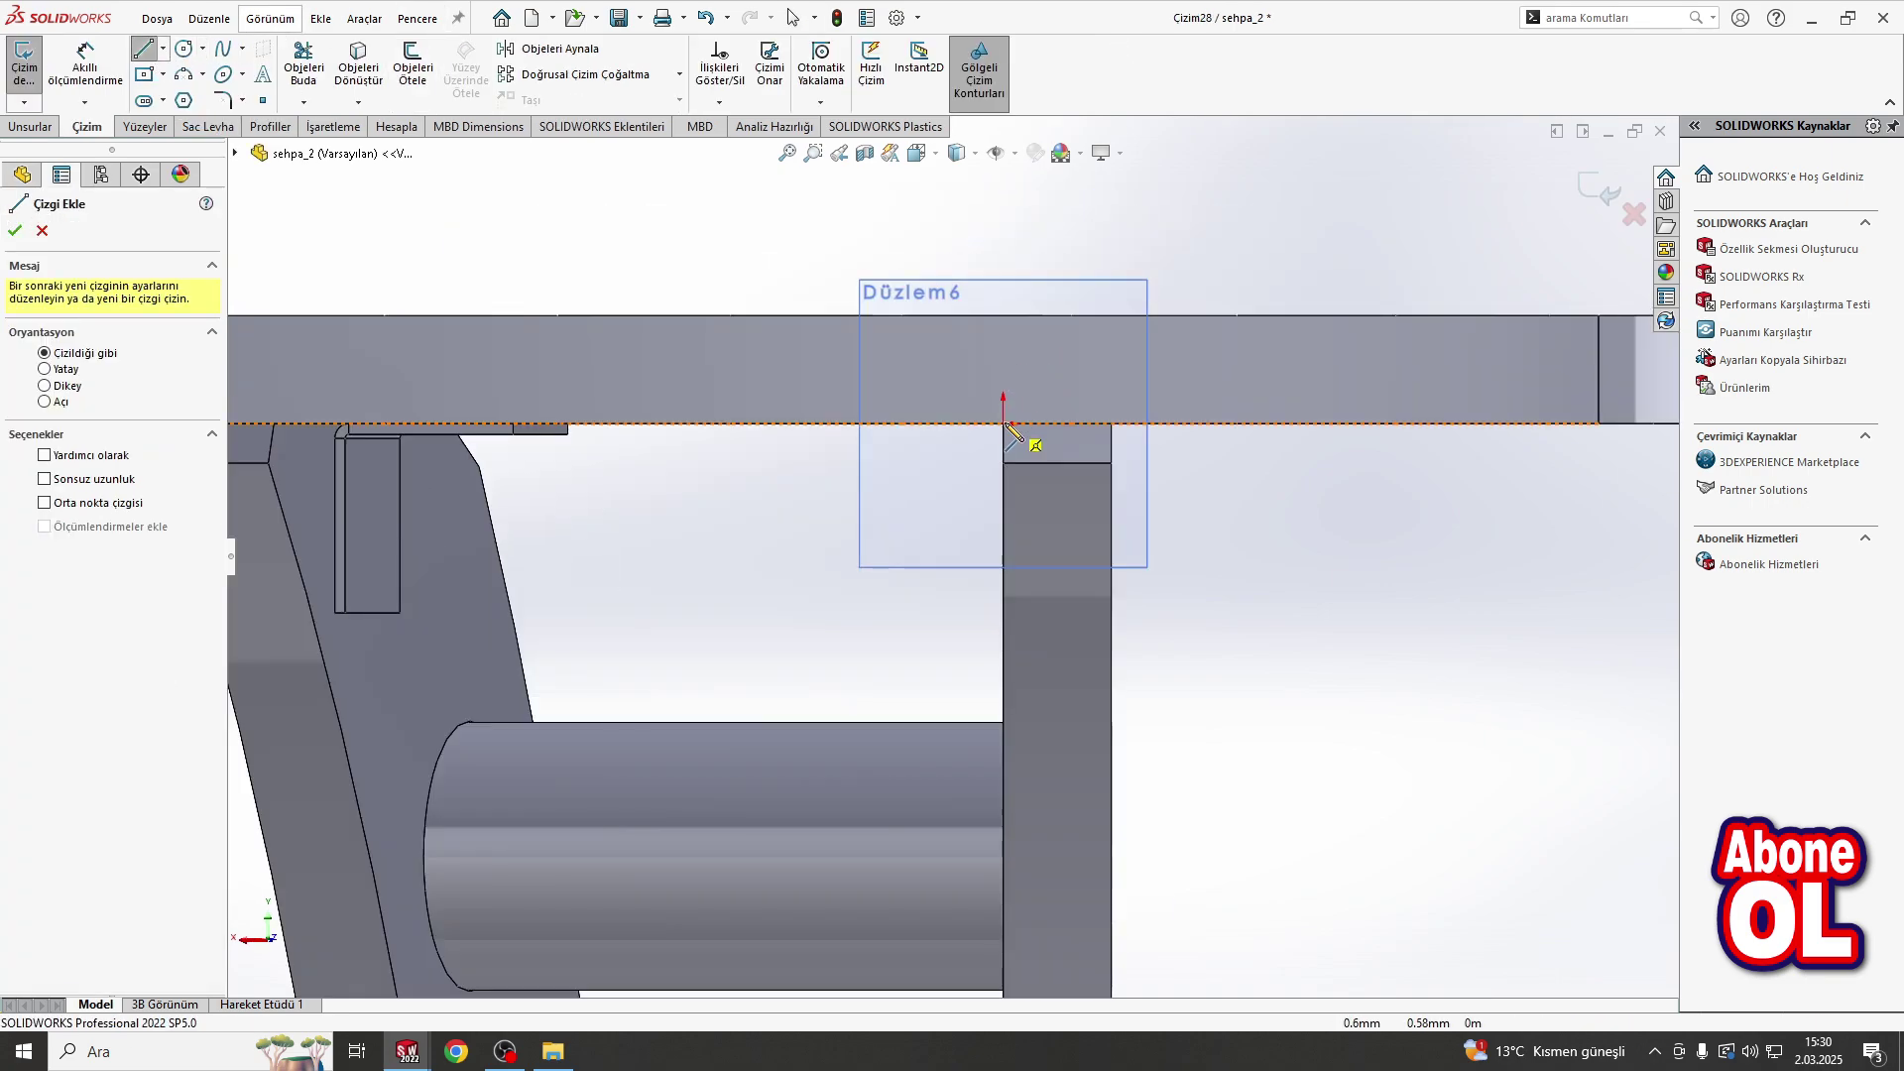
left_click(1003, 423)
double_click(841, 424)
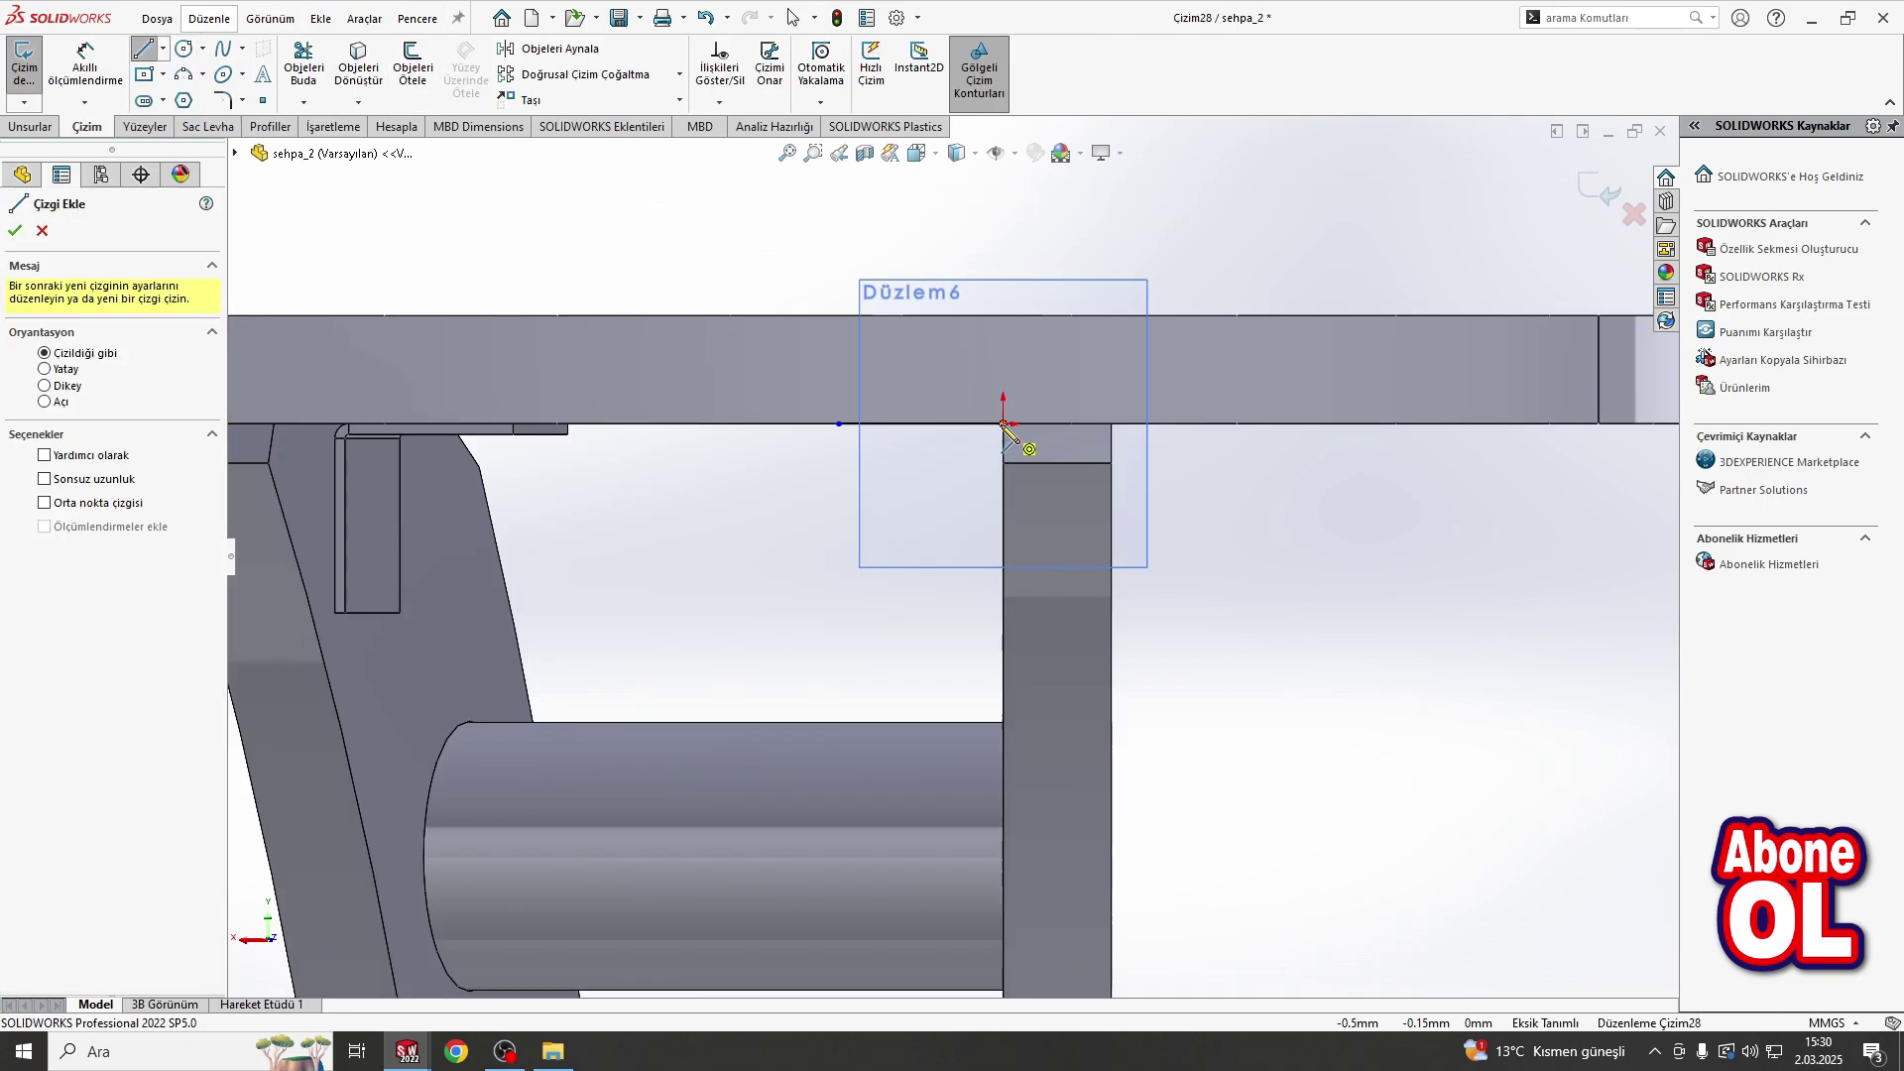
left_click(1004, 423)
left_click(1004, 579)
key("Escape")
Step: Dimension the horizontal and vertical L lines to 35 mm each
left_click(932, 424)
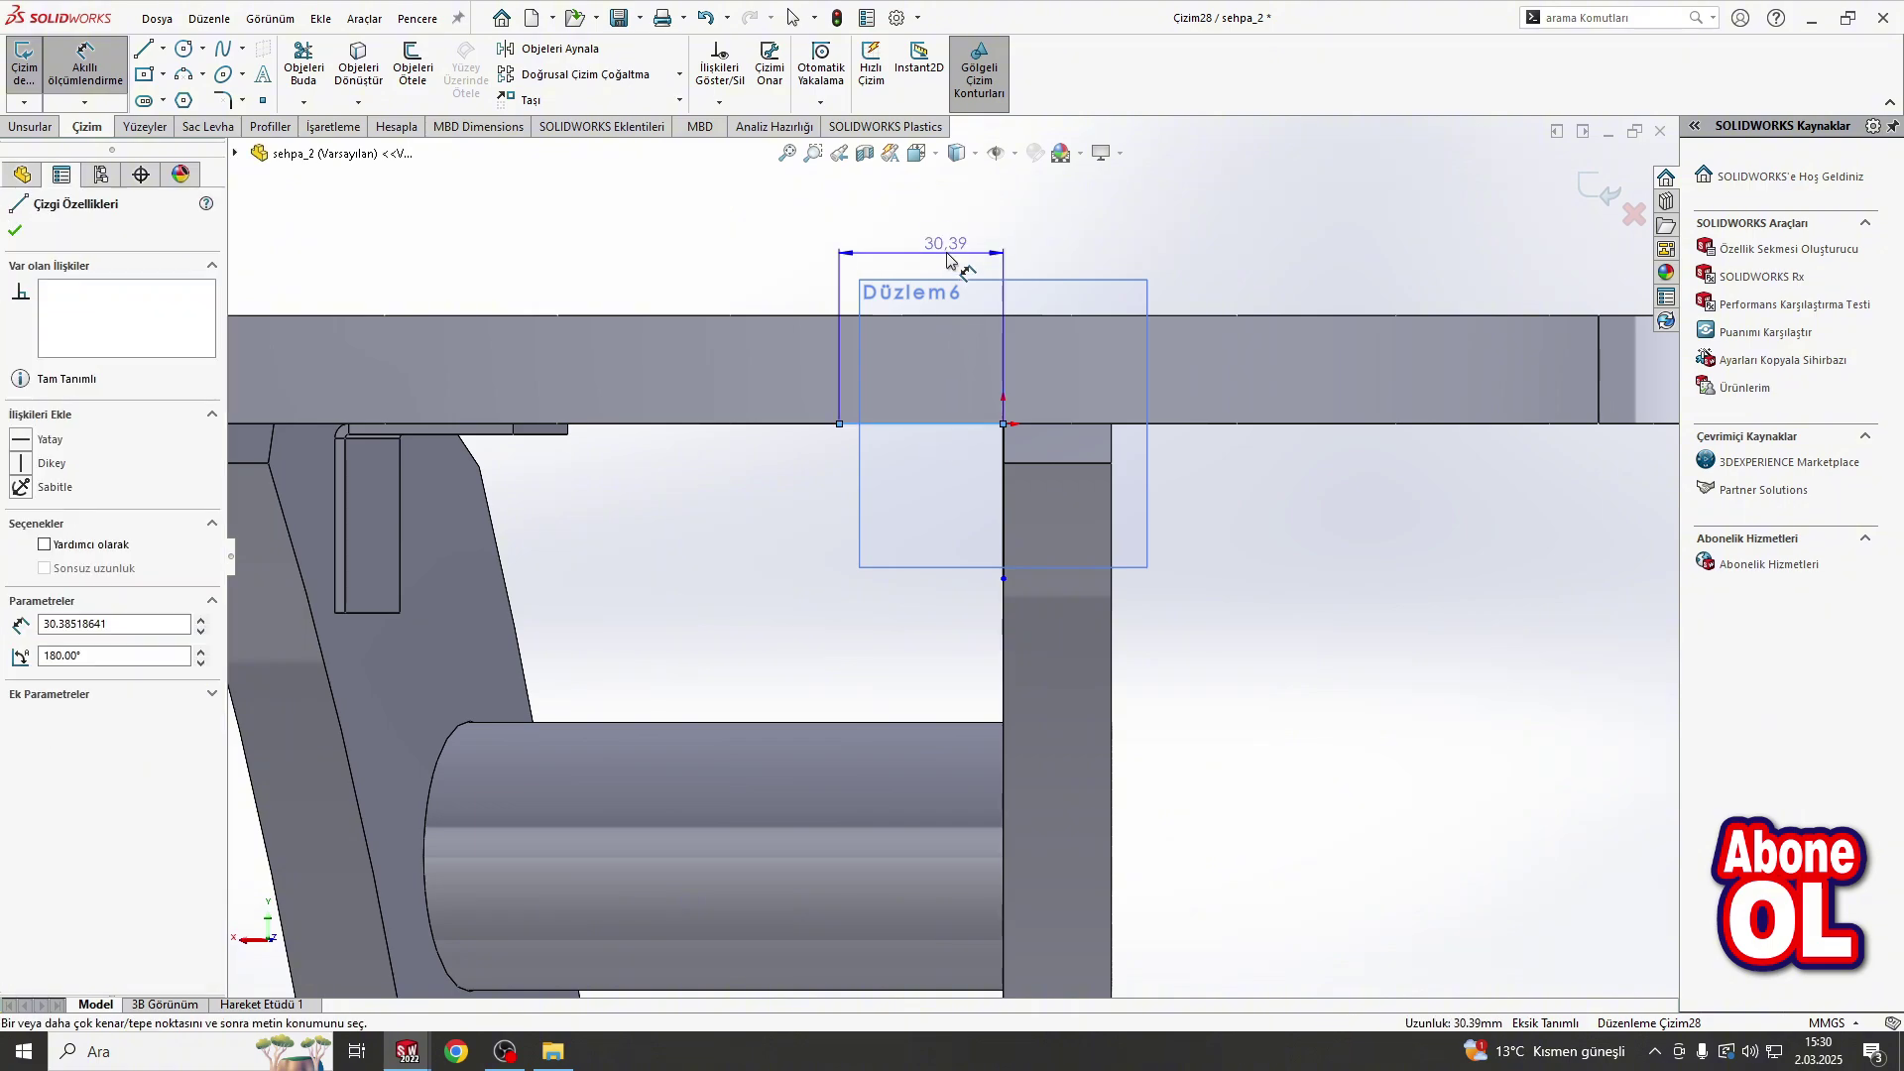
left_click(938, 223)
type("35")
key("Return")
left_click(1004, 501)
left_click(1250, 516)
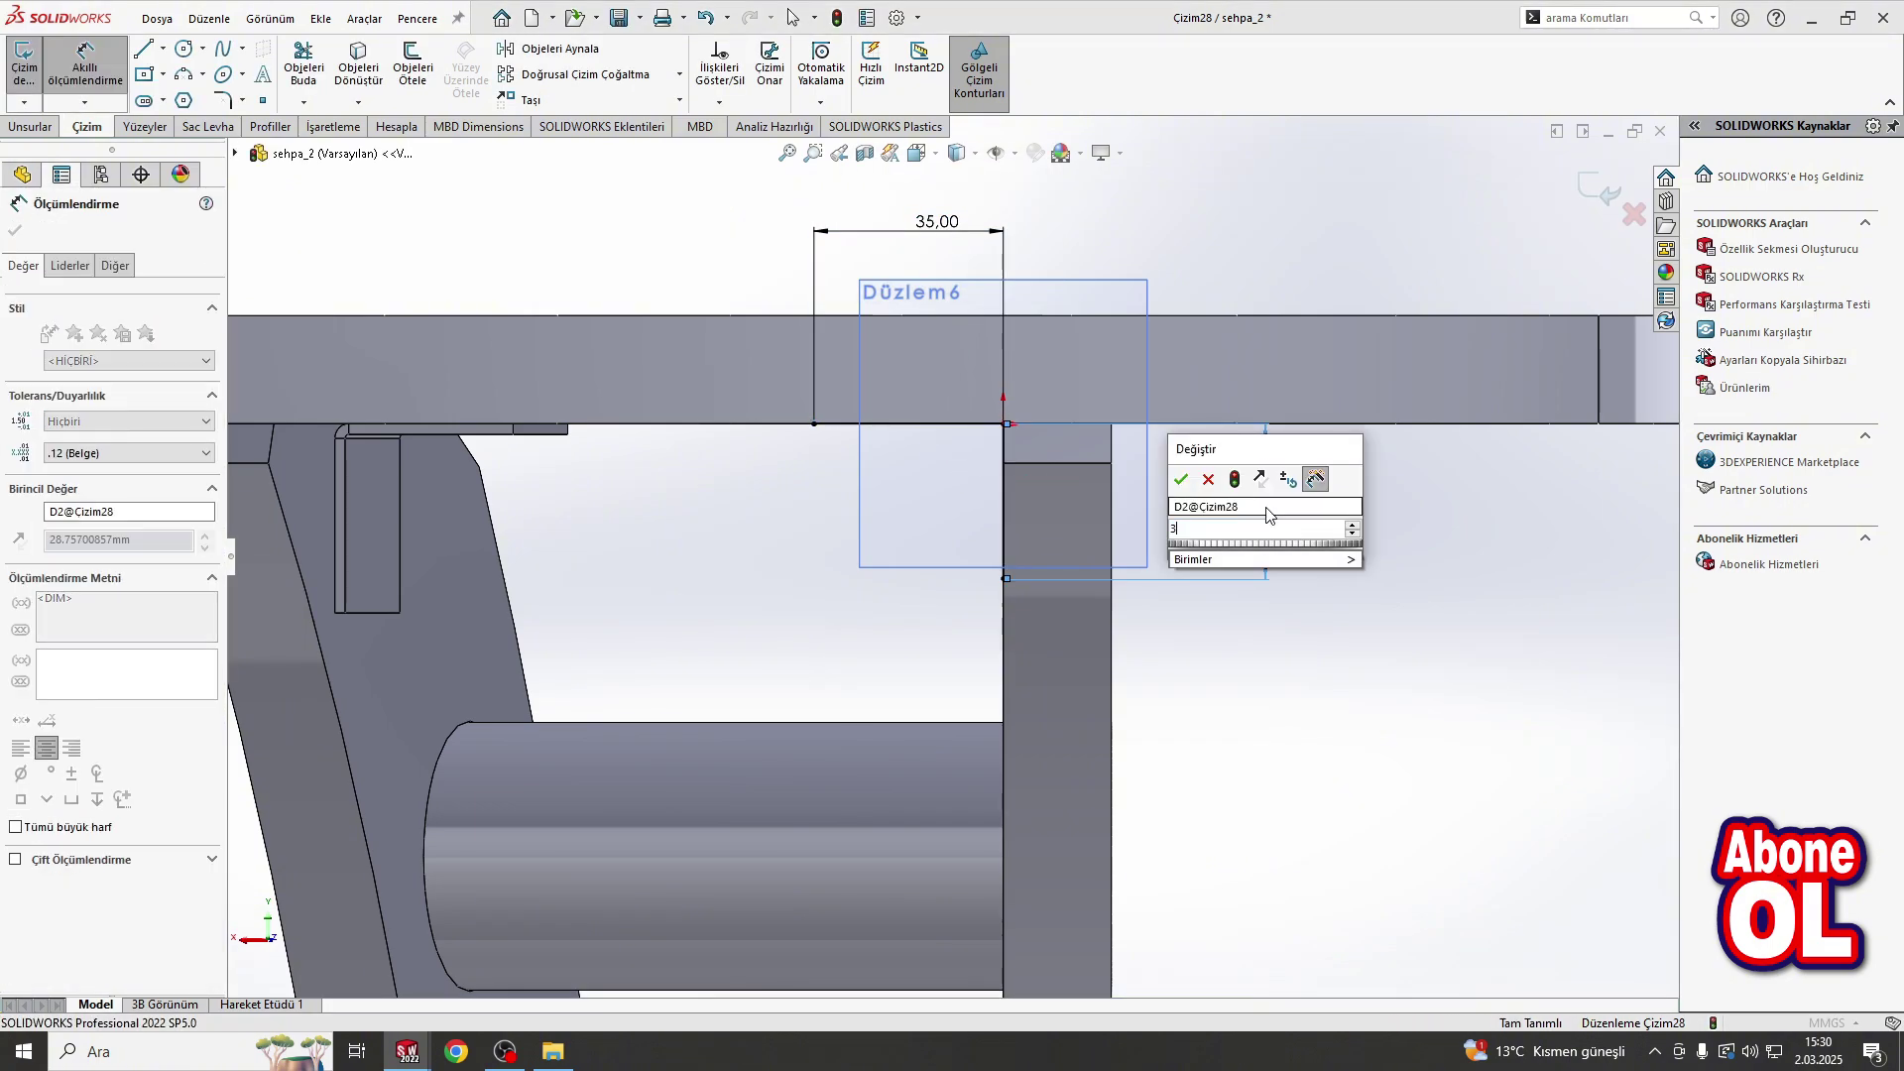
type("35")
key("Return")
Step: Turn the L sketch into a sheet-metal base flange 15 mm deep in both directions
left_click(208, 132)
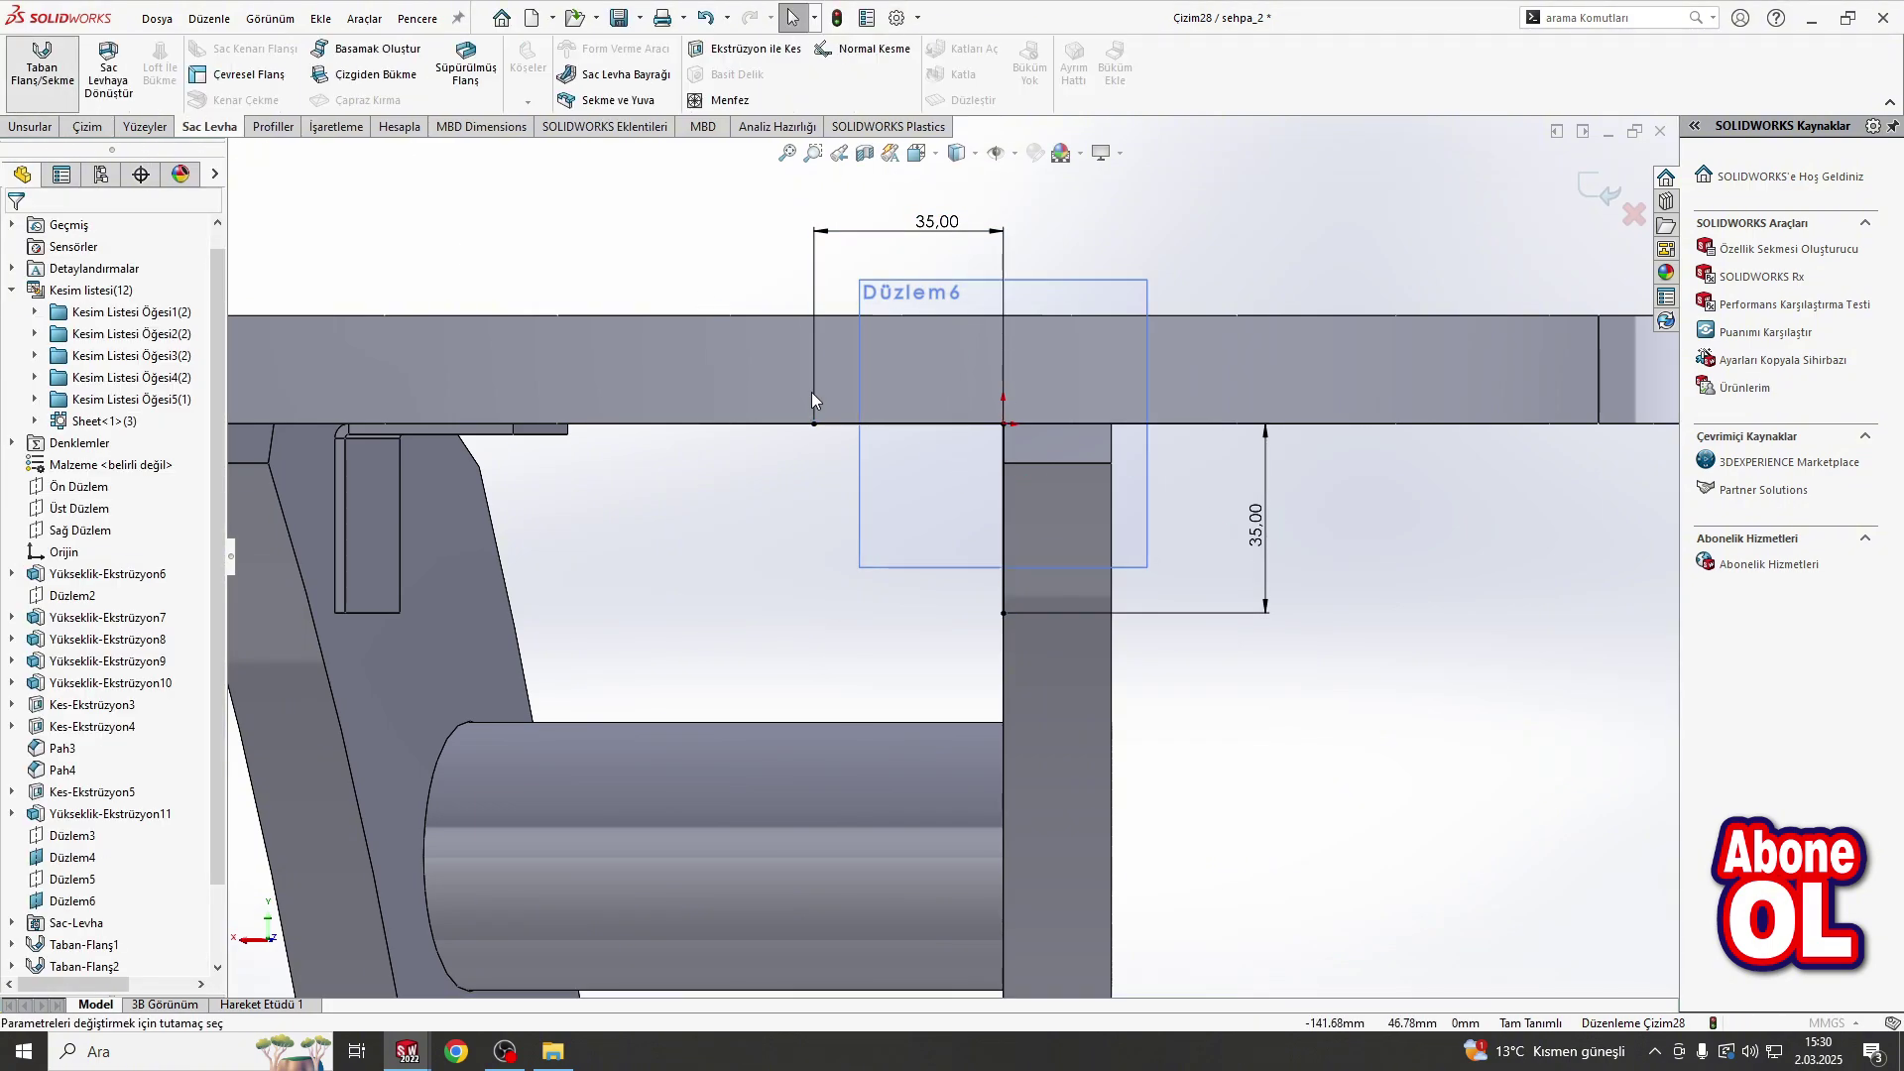
left_click(42, 62)
type("15")
key("Return")
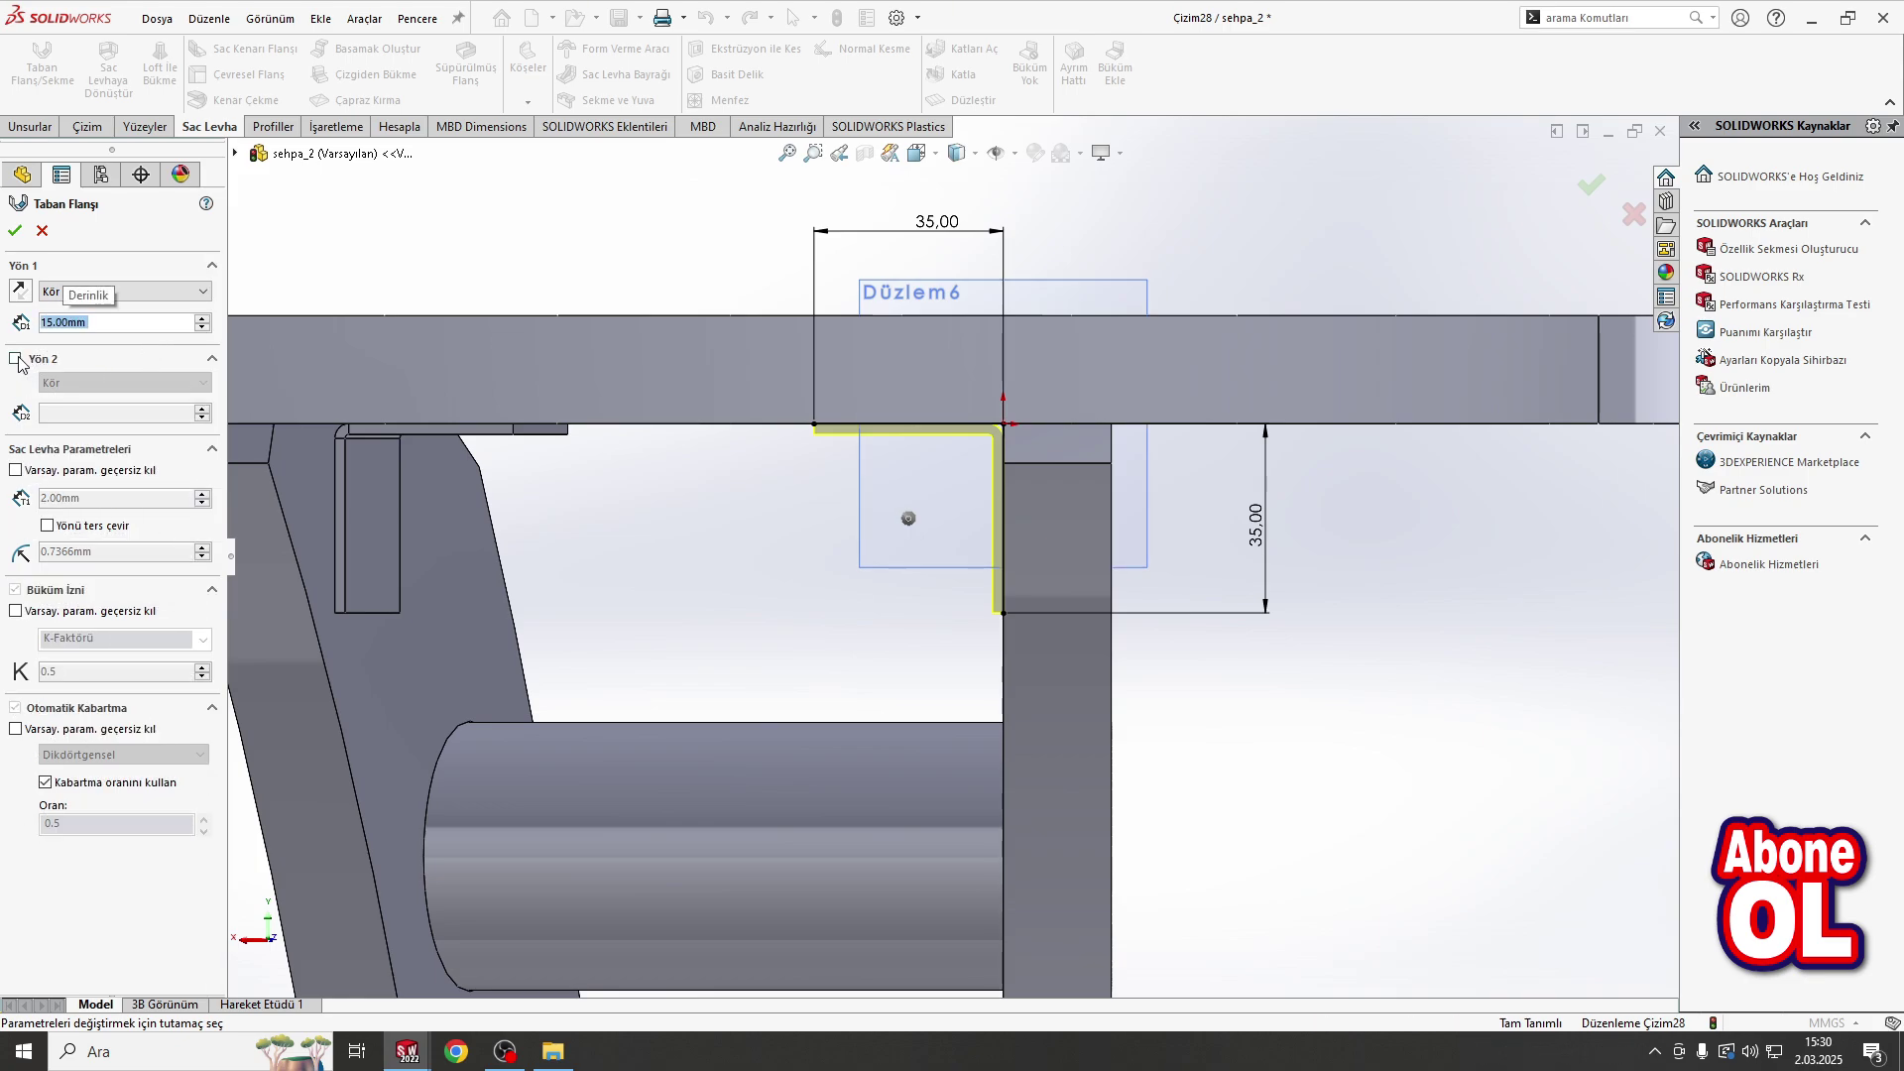
type("15.00mm")
middle_click_drag(813, 508, 833, 521)
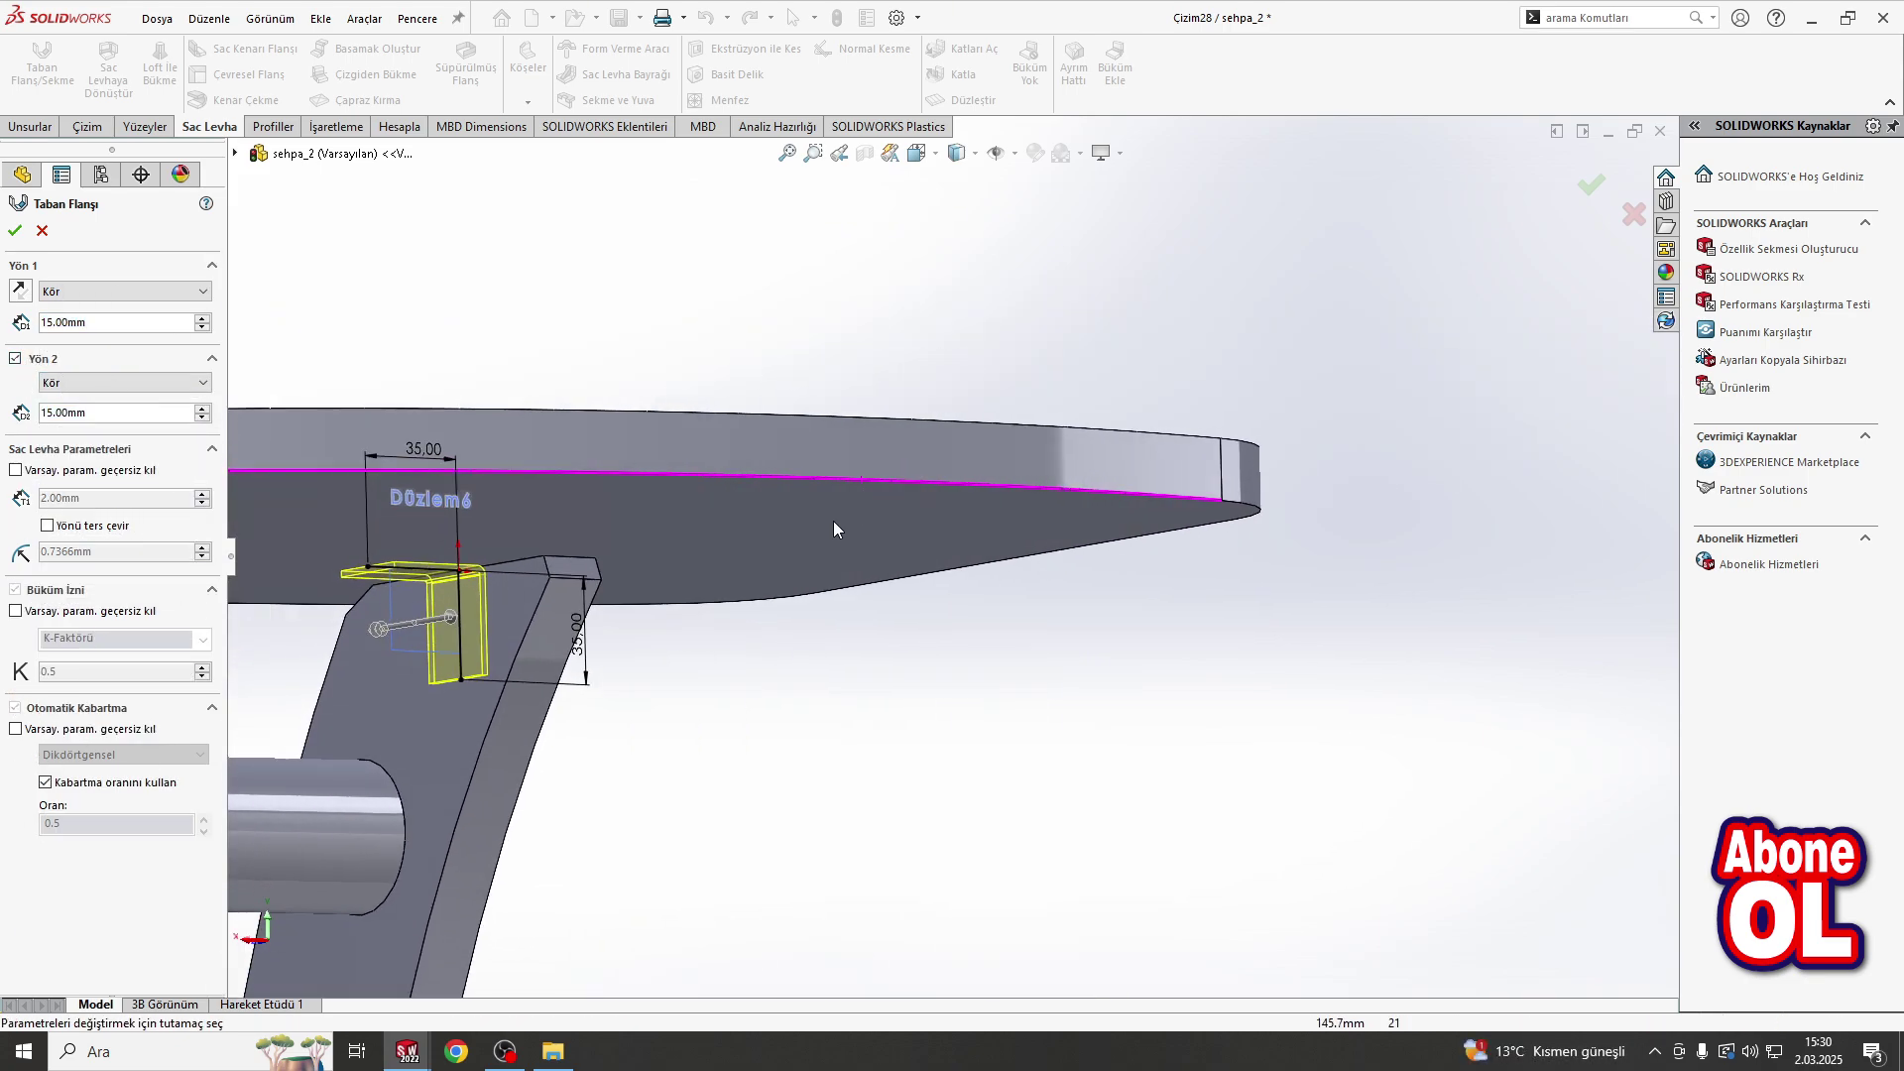
key("Return")
scroll(608, 623, "up", 5)
middle_click_drag(824, 589, 853, 555)
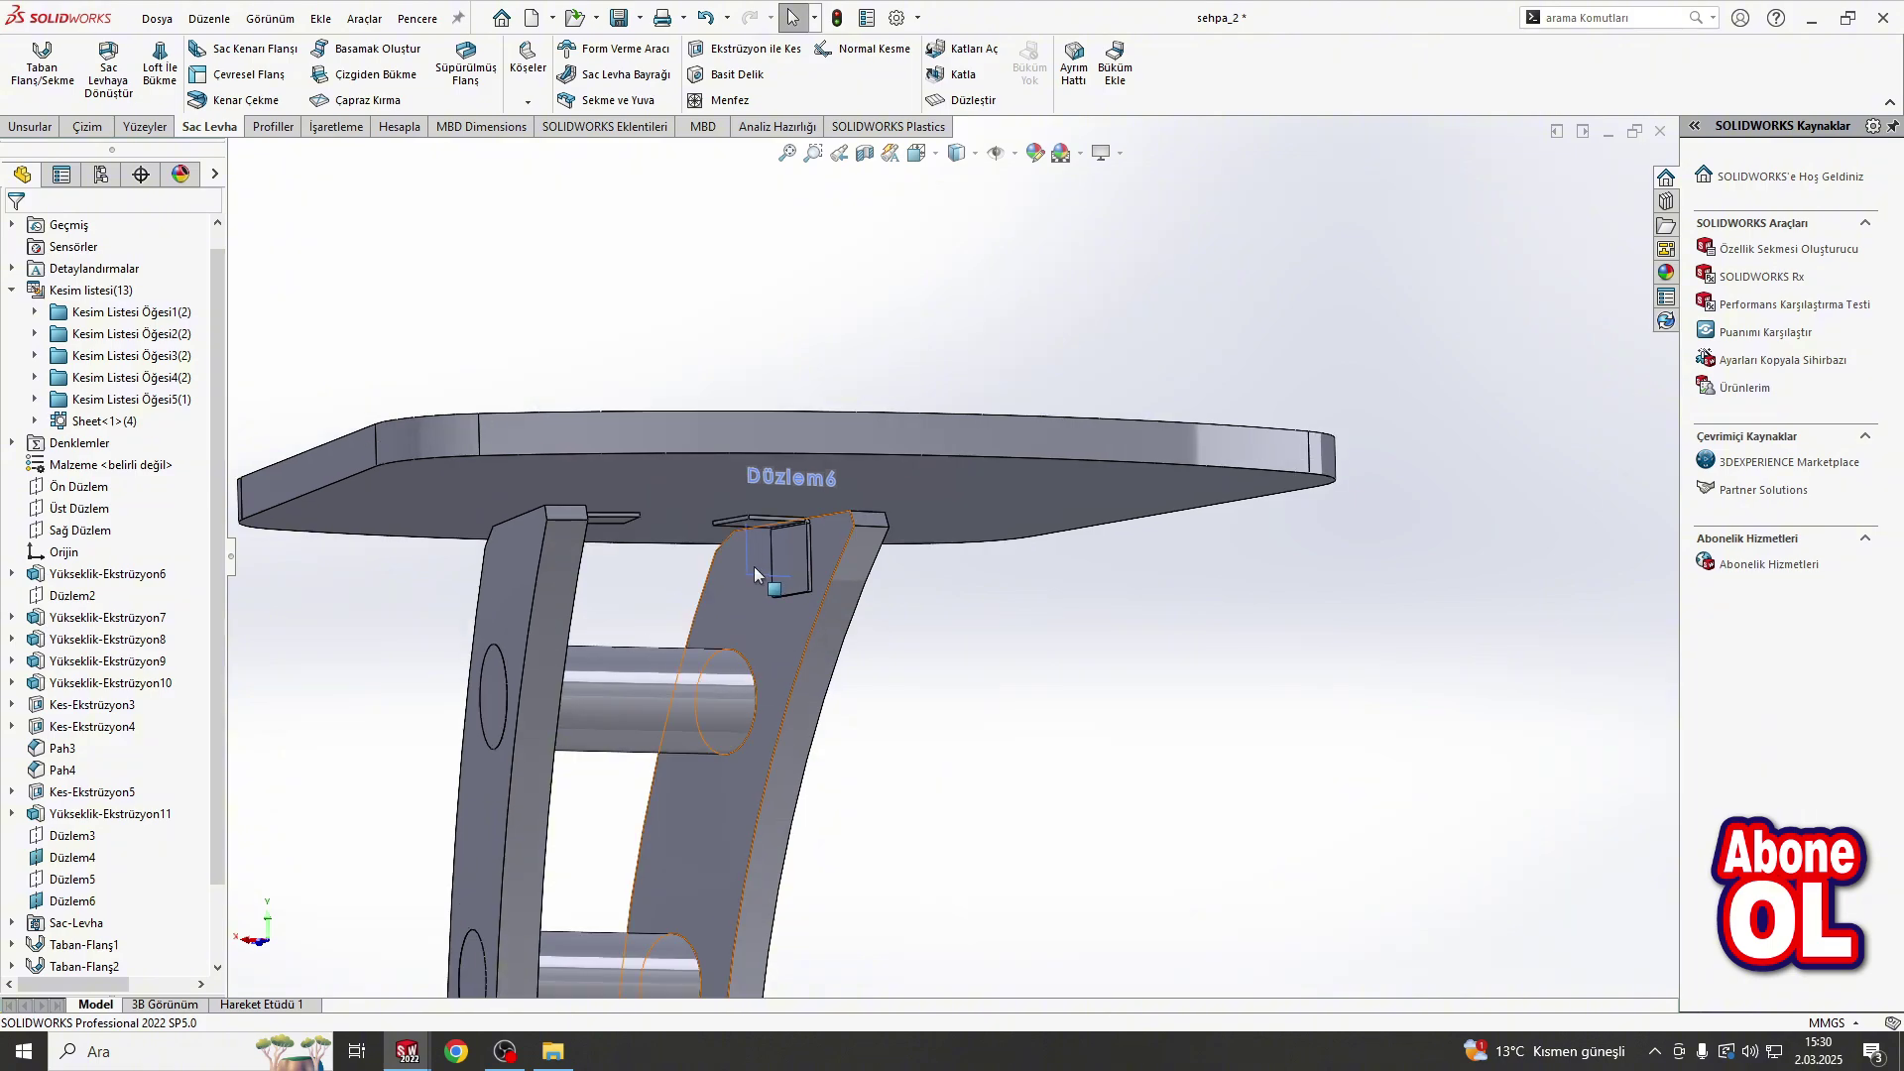
left_click(860, 550)
Step: Hide the Düzlem4 plane
left_click(1046, 783)
scroll(907, 645, "up", 3)
scroll(930, 943, "up", 3)
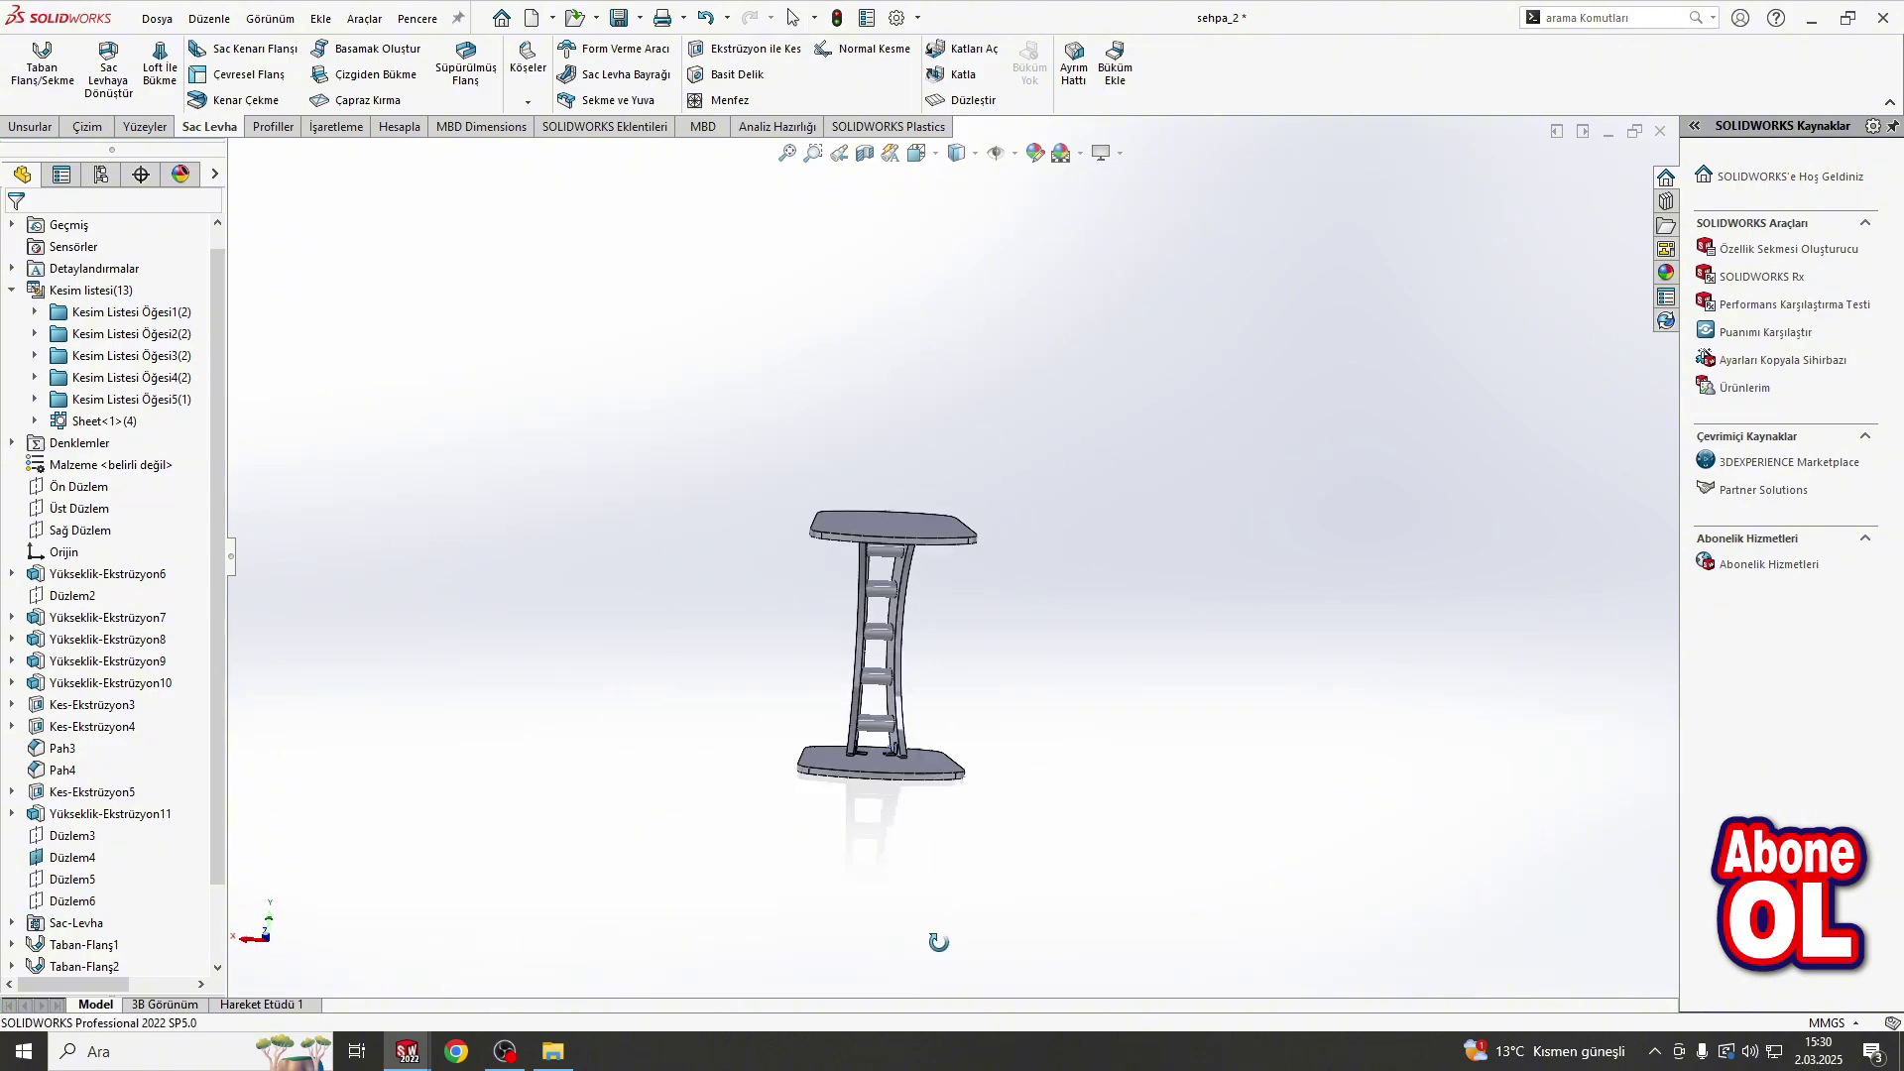
scroll(1061, 640, "down", 3)
scroll(1061, 640, "down", 3)
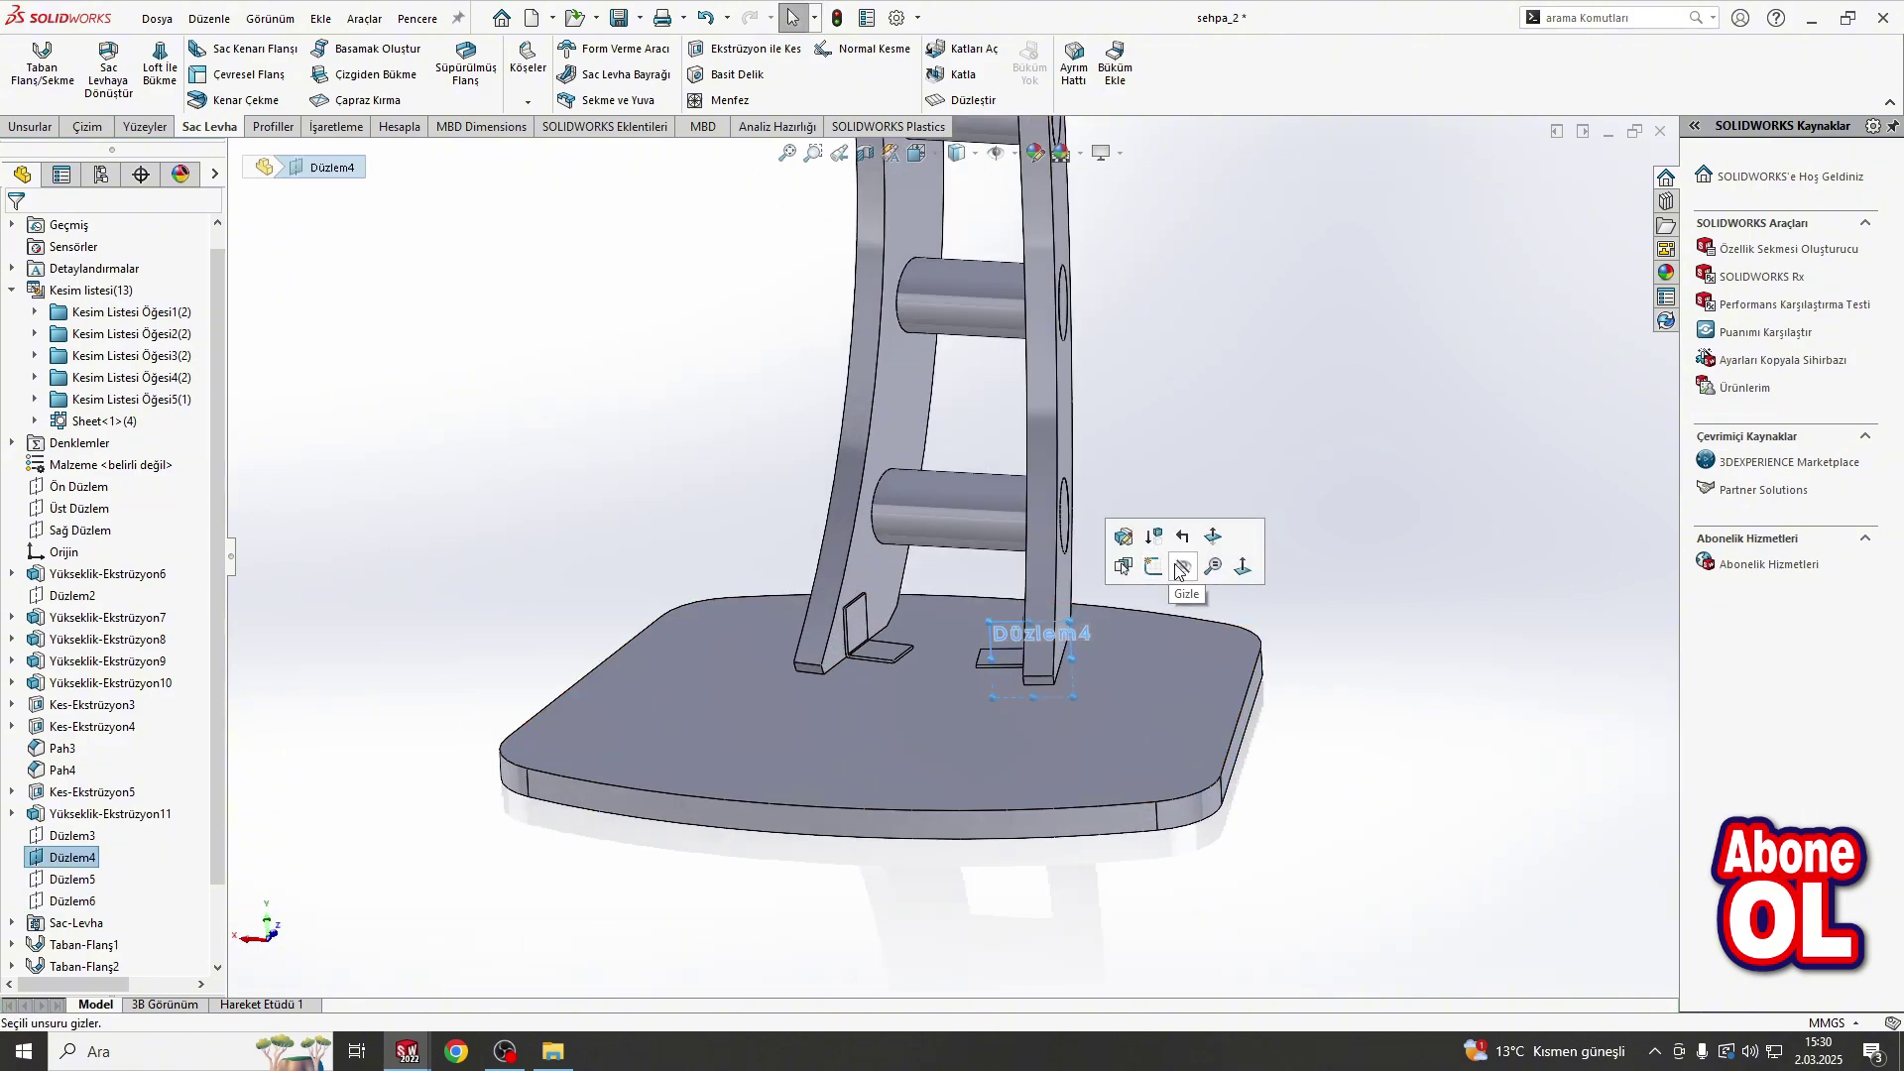
left_click(1180, 569)
Step: Hide the top tabletop slab to expose the upper brackets
middle_click_drag(1099, 496, 991, 556)
scroll(956, 585, "up", 5)
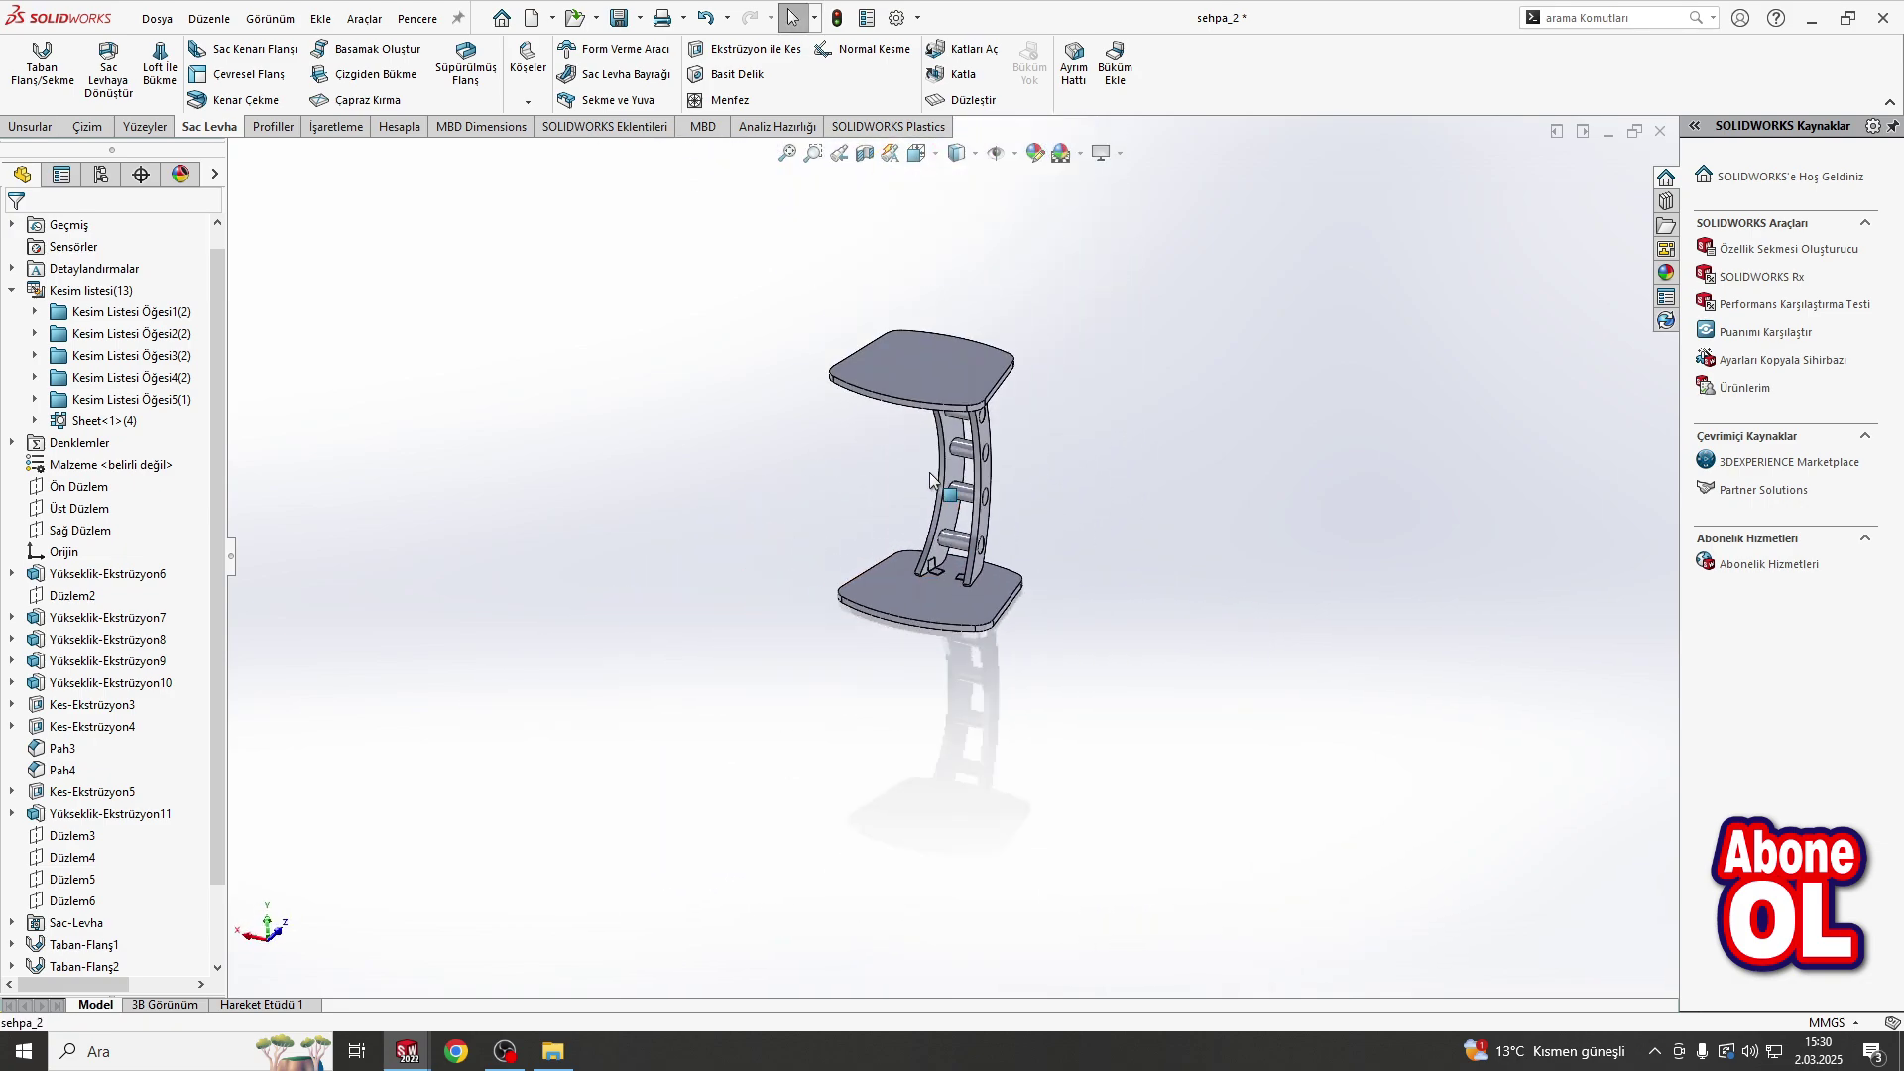
mouse_move(931, 472)
middle_mouse_down()
mouse_move(960, 567)
mouse_move(848, 484)
middle_mouse_up()
scroll(960, 567, "down", 2)
scroll(848, 484, "down", 3)
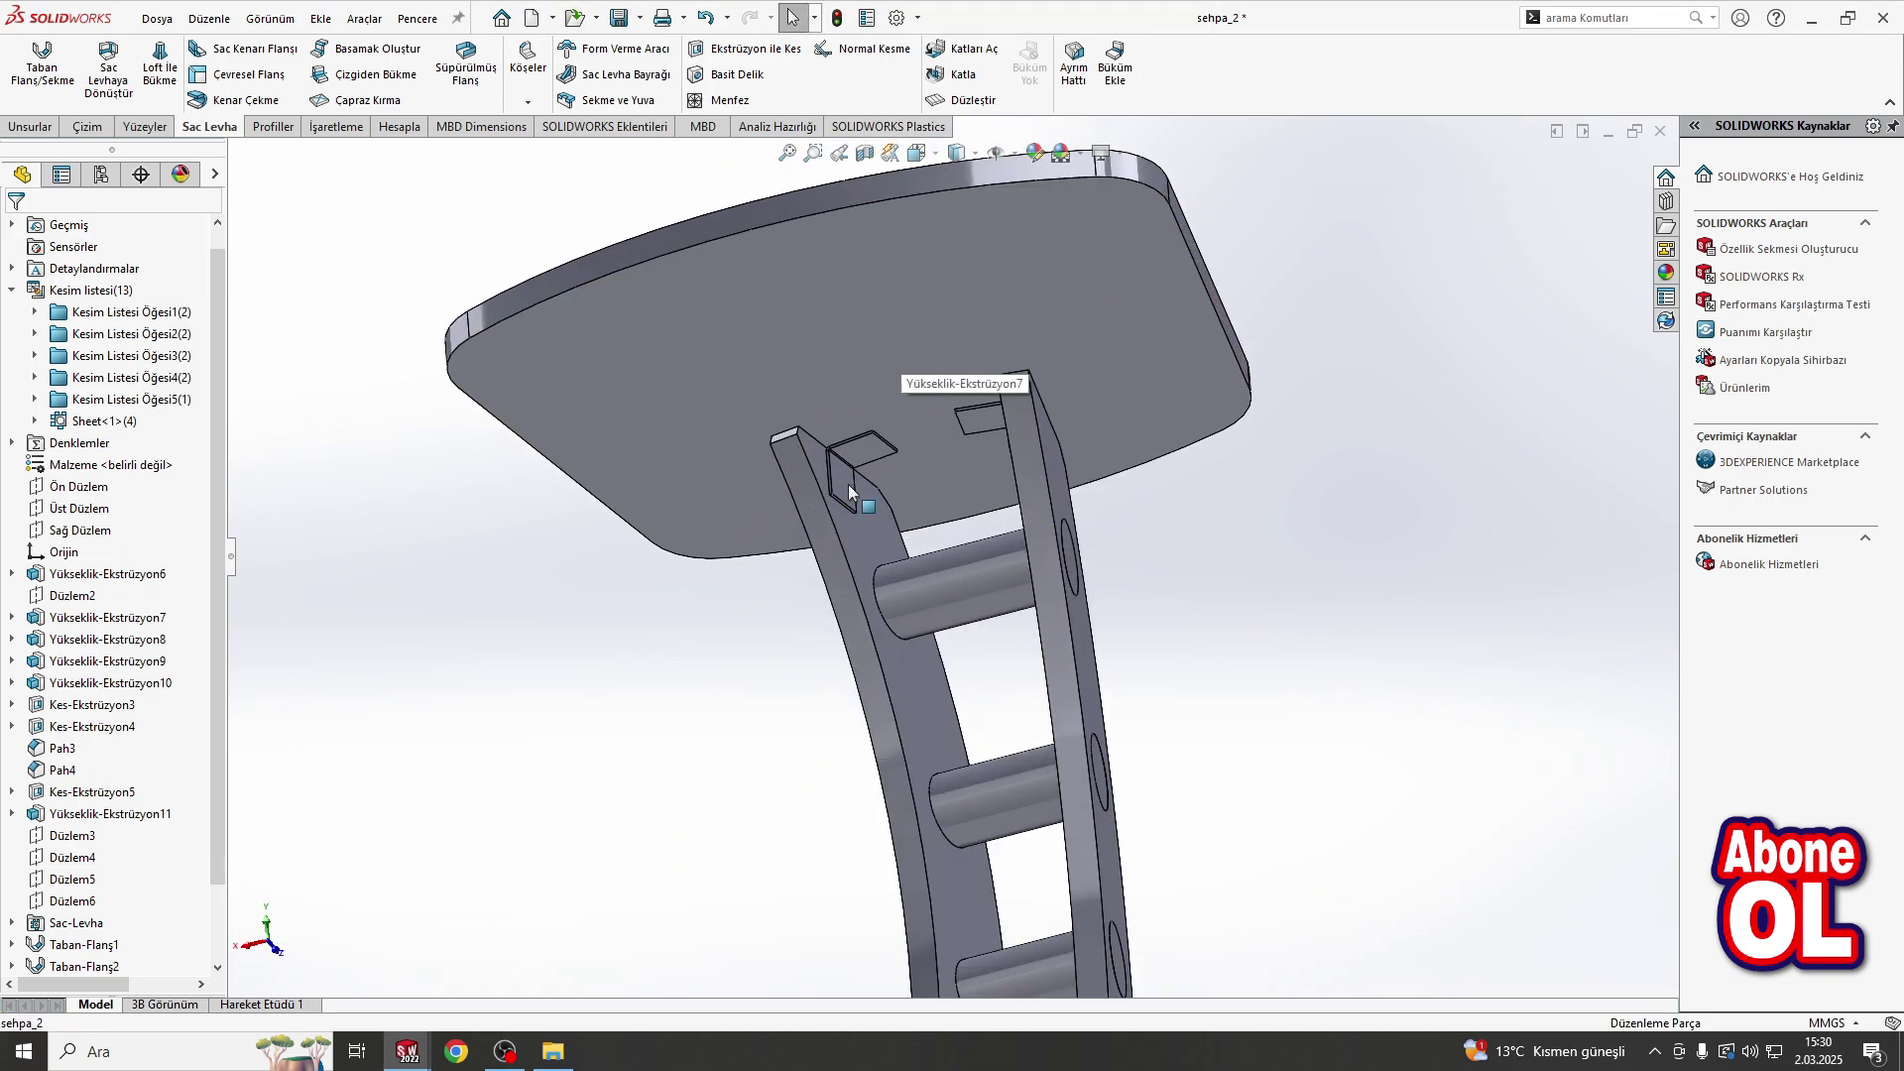
left_click(891, 372)
left_click(1009, 315)
scroll(893, 464, "down", 3)
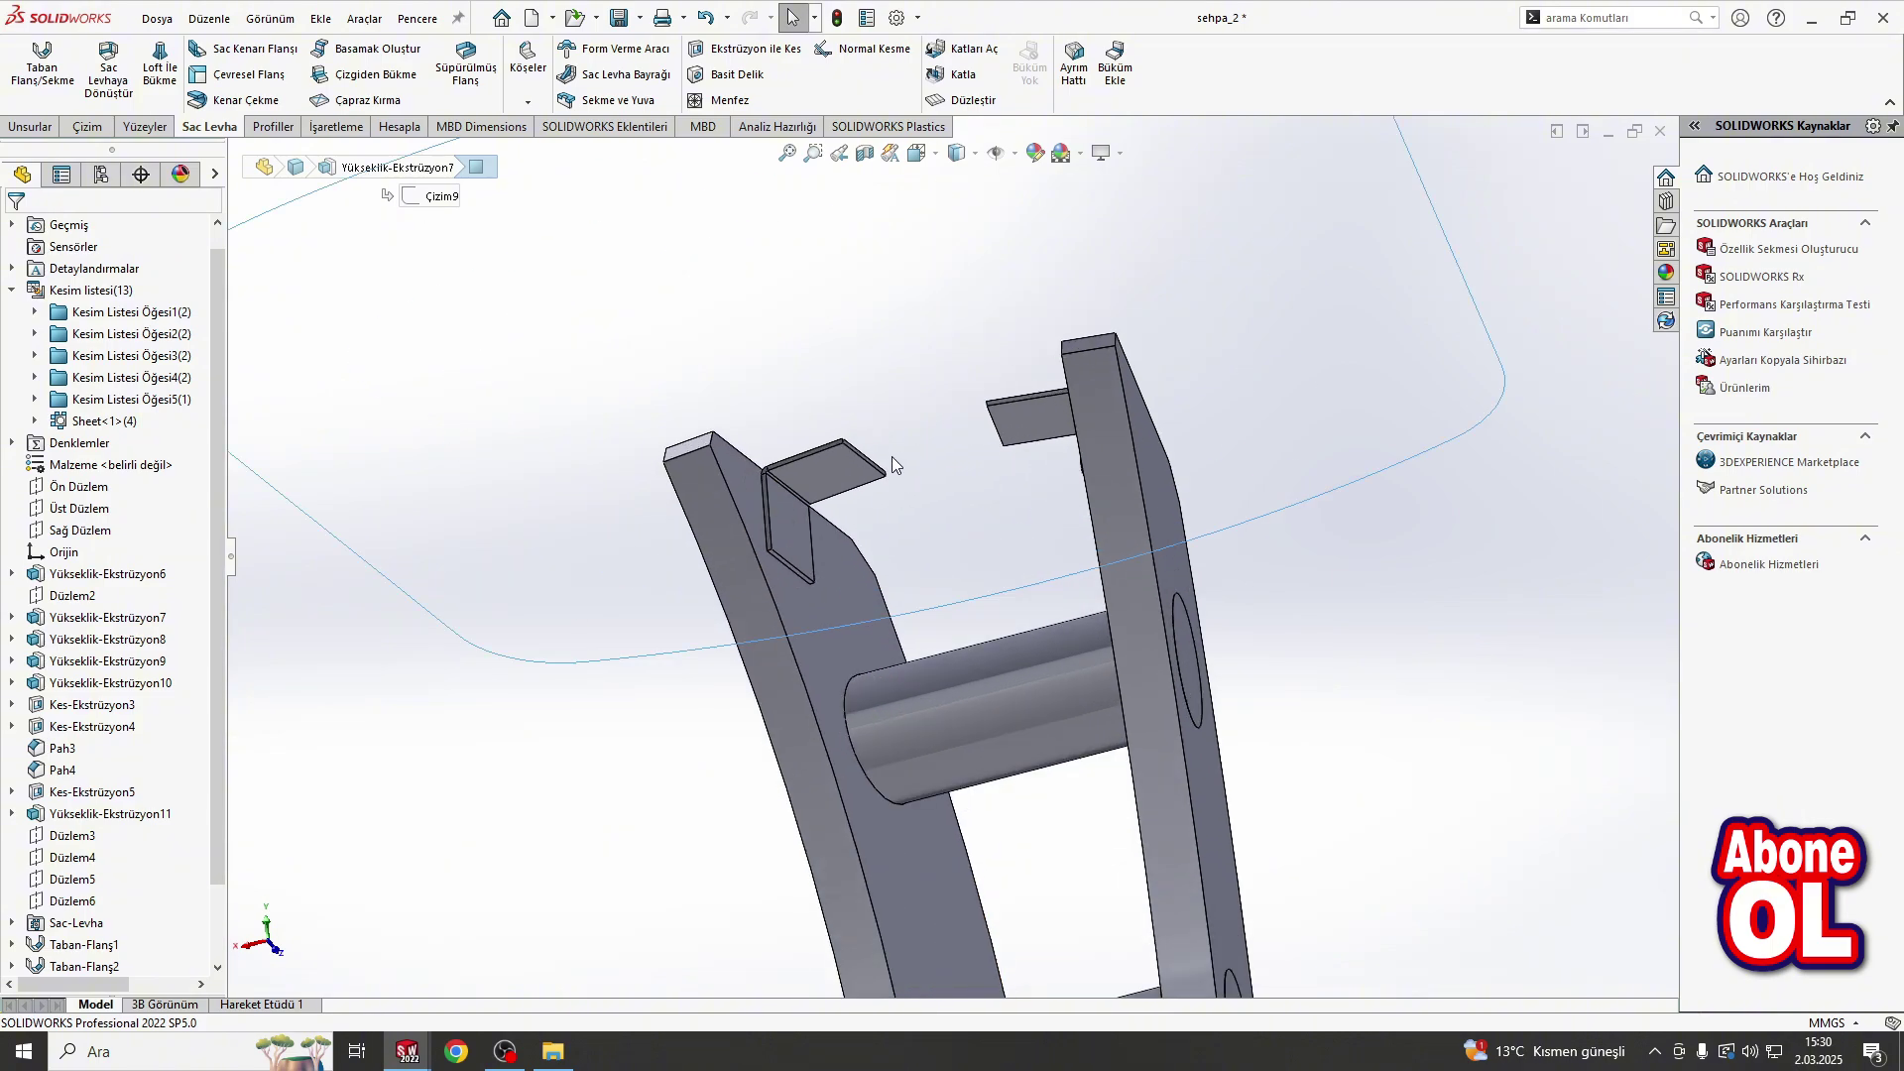
Step: View from below, hide the remaining slab, and select an upper bracket face
left_click(873, 462)
key("ctrl+6")
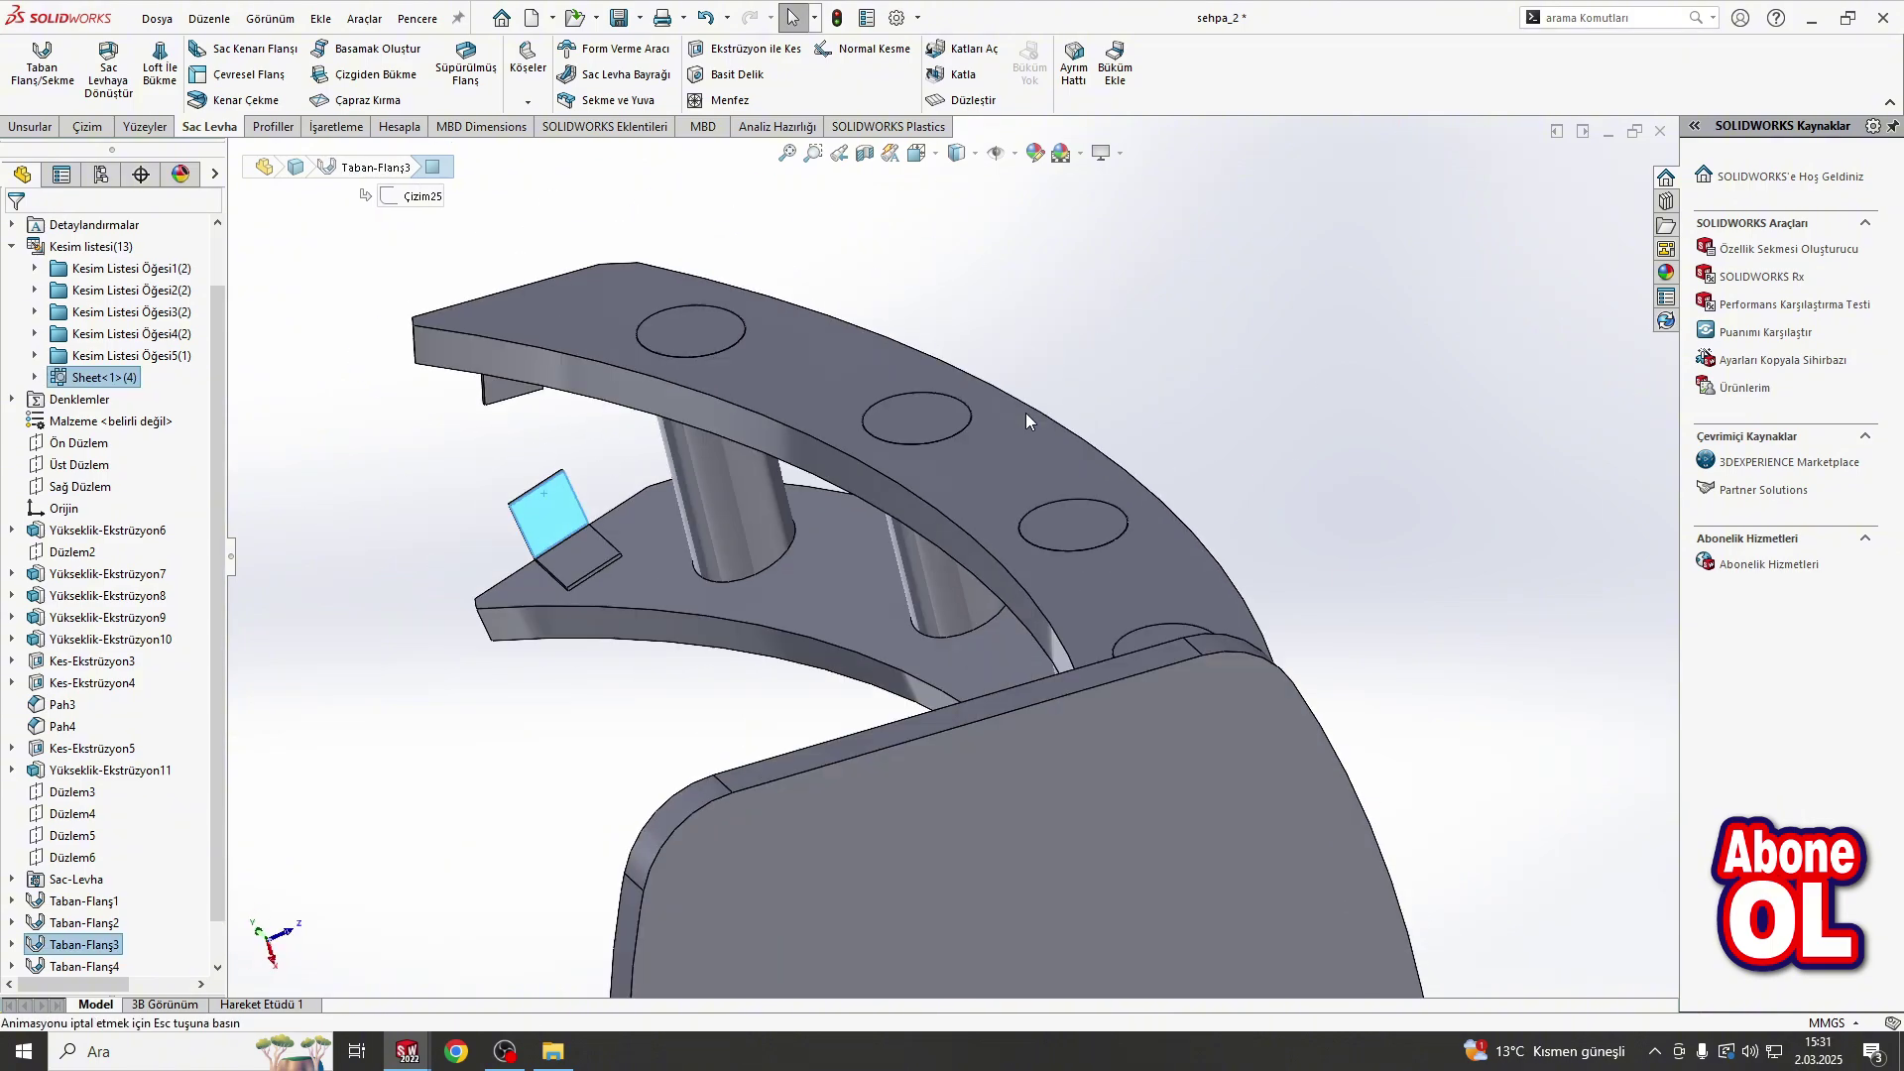
left_click(950, 490)
key("Tab")
scroll(928, 474, "down", 4)
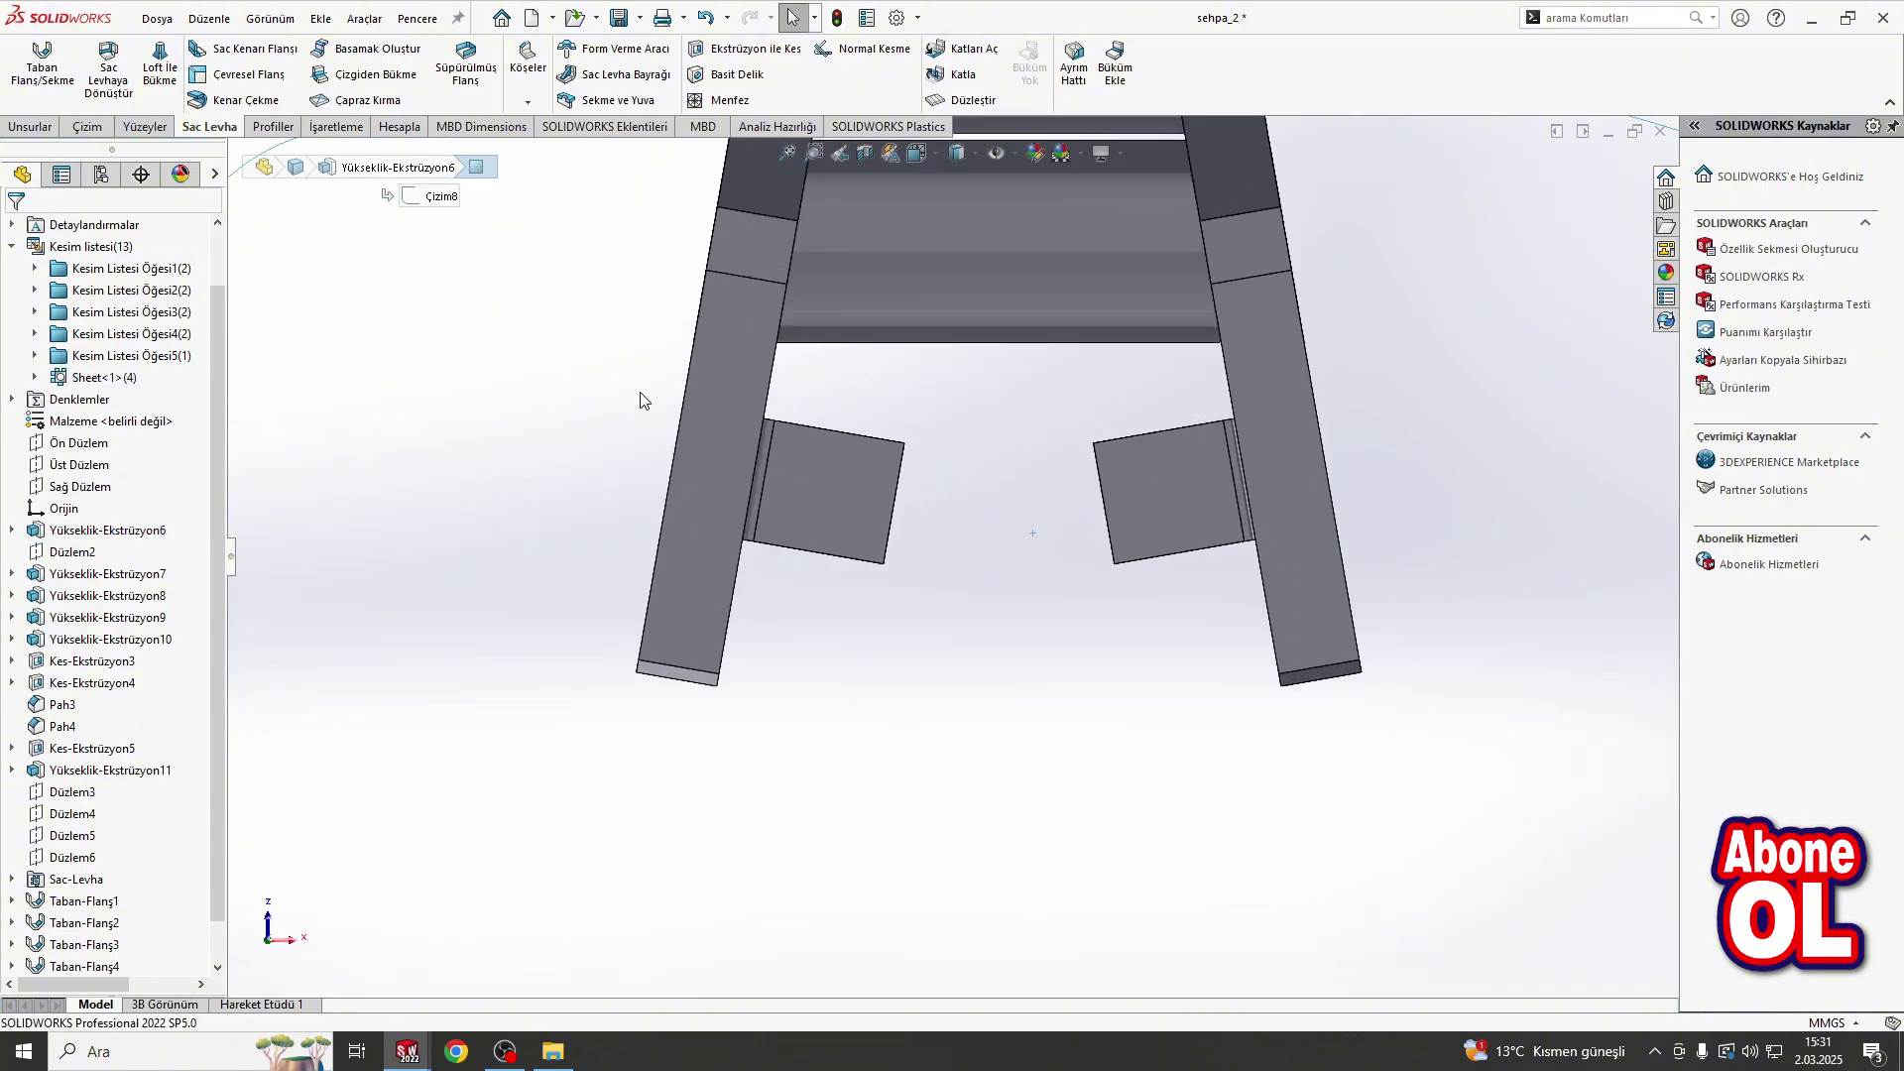
left_click(65, 132)
left_click(883, 449)
mouse_move(884, 449)
middle_mouse_down()
mouse_move(932, 566)
mouse_move(1050, 404)
mouse_move(927, 275)
mouse_move(906, 520)
middle_mouse_up()
left_click(900, 562)
Step: Start a sketch normal to the bracket face with an equal-segment vertical centerline across the left square
left_click(1080, 512)
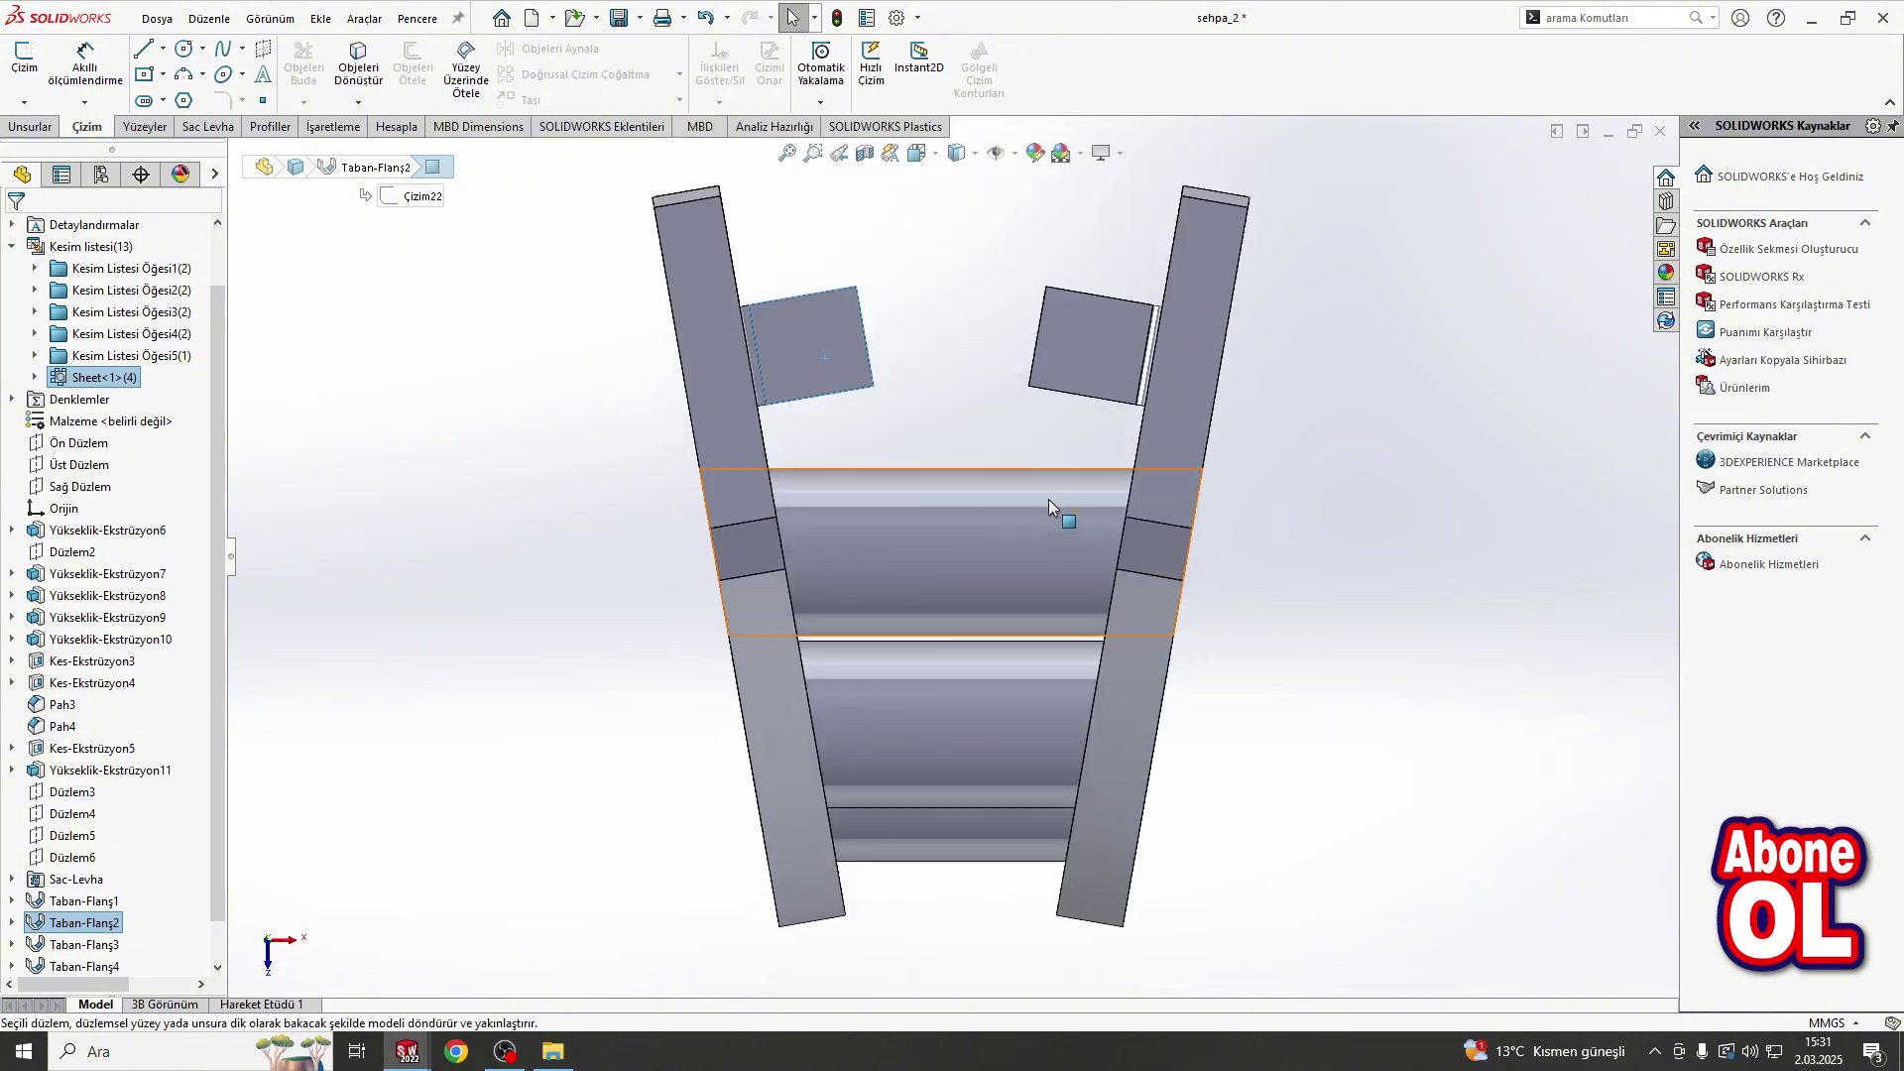
left_click(823, 357)
left_click(24, 60)
left_click(162, 48)
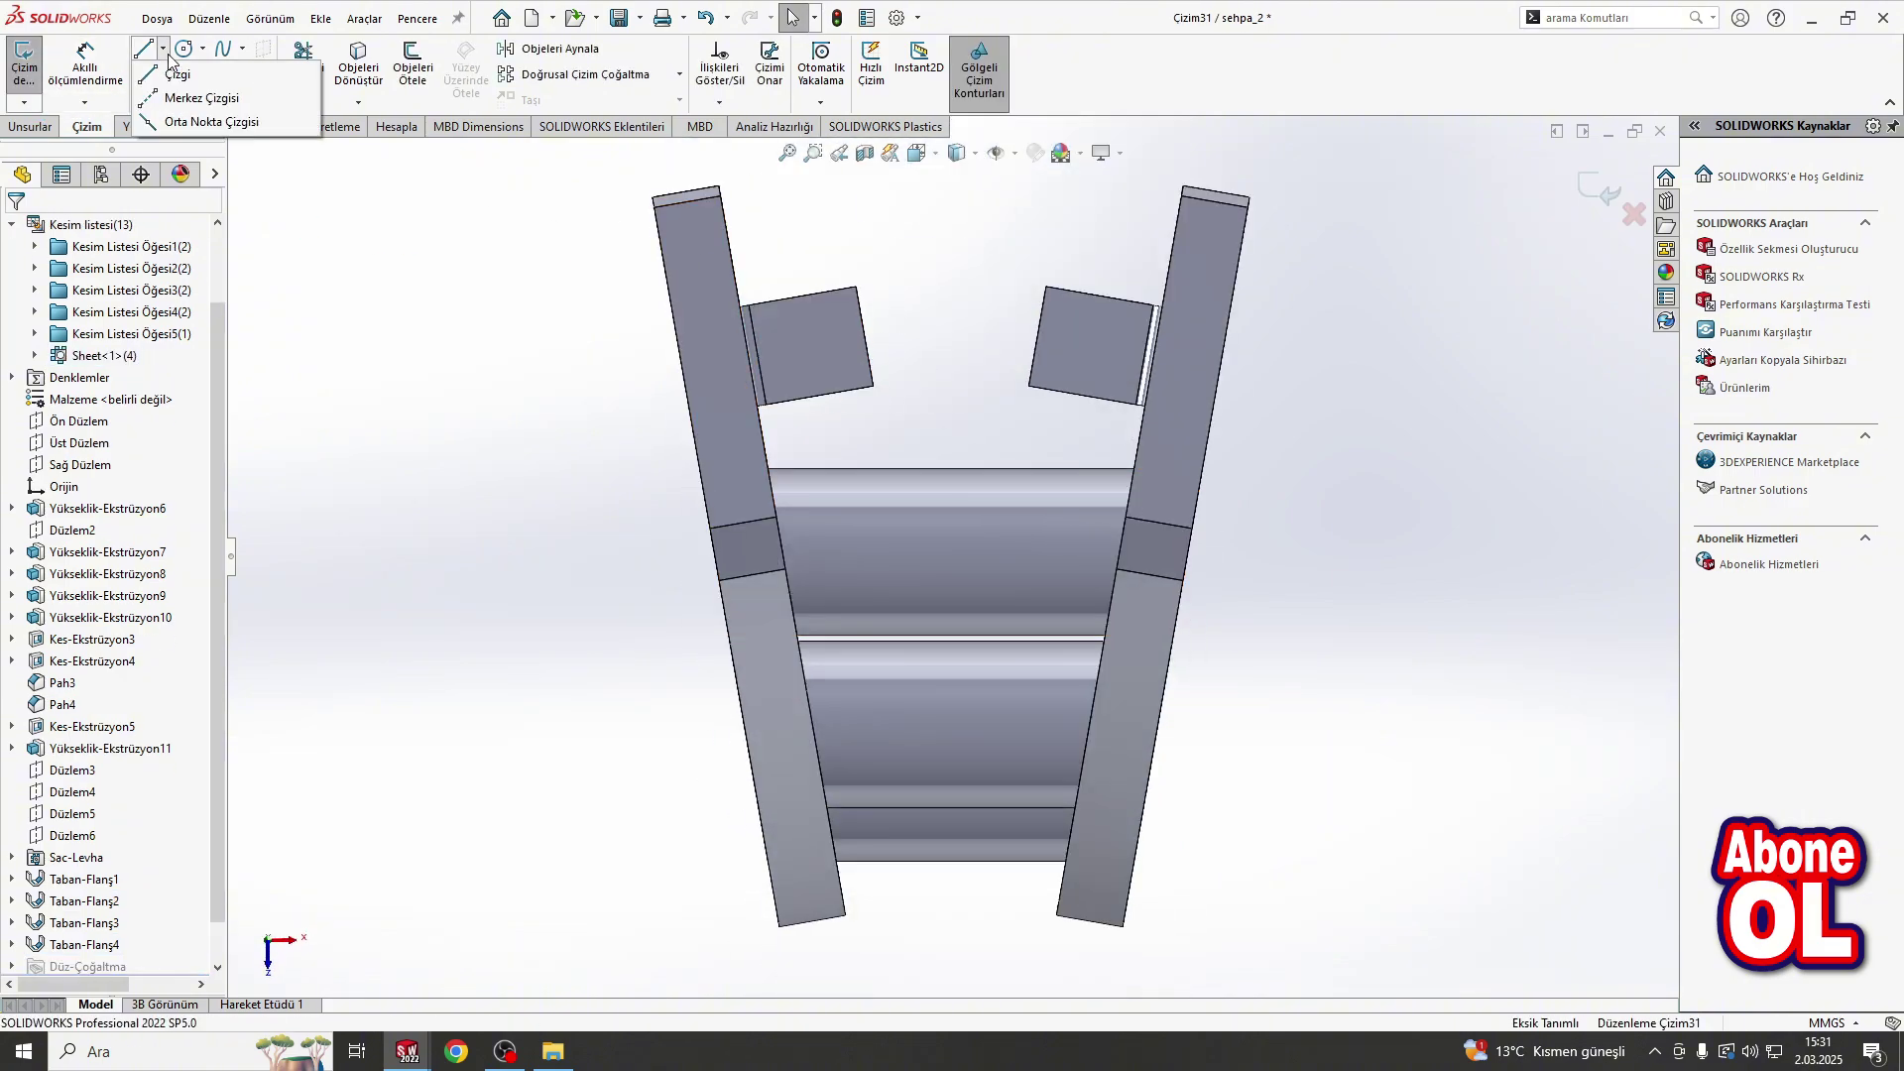
left_click(198, 91)
left_click(802, 295)
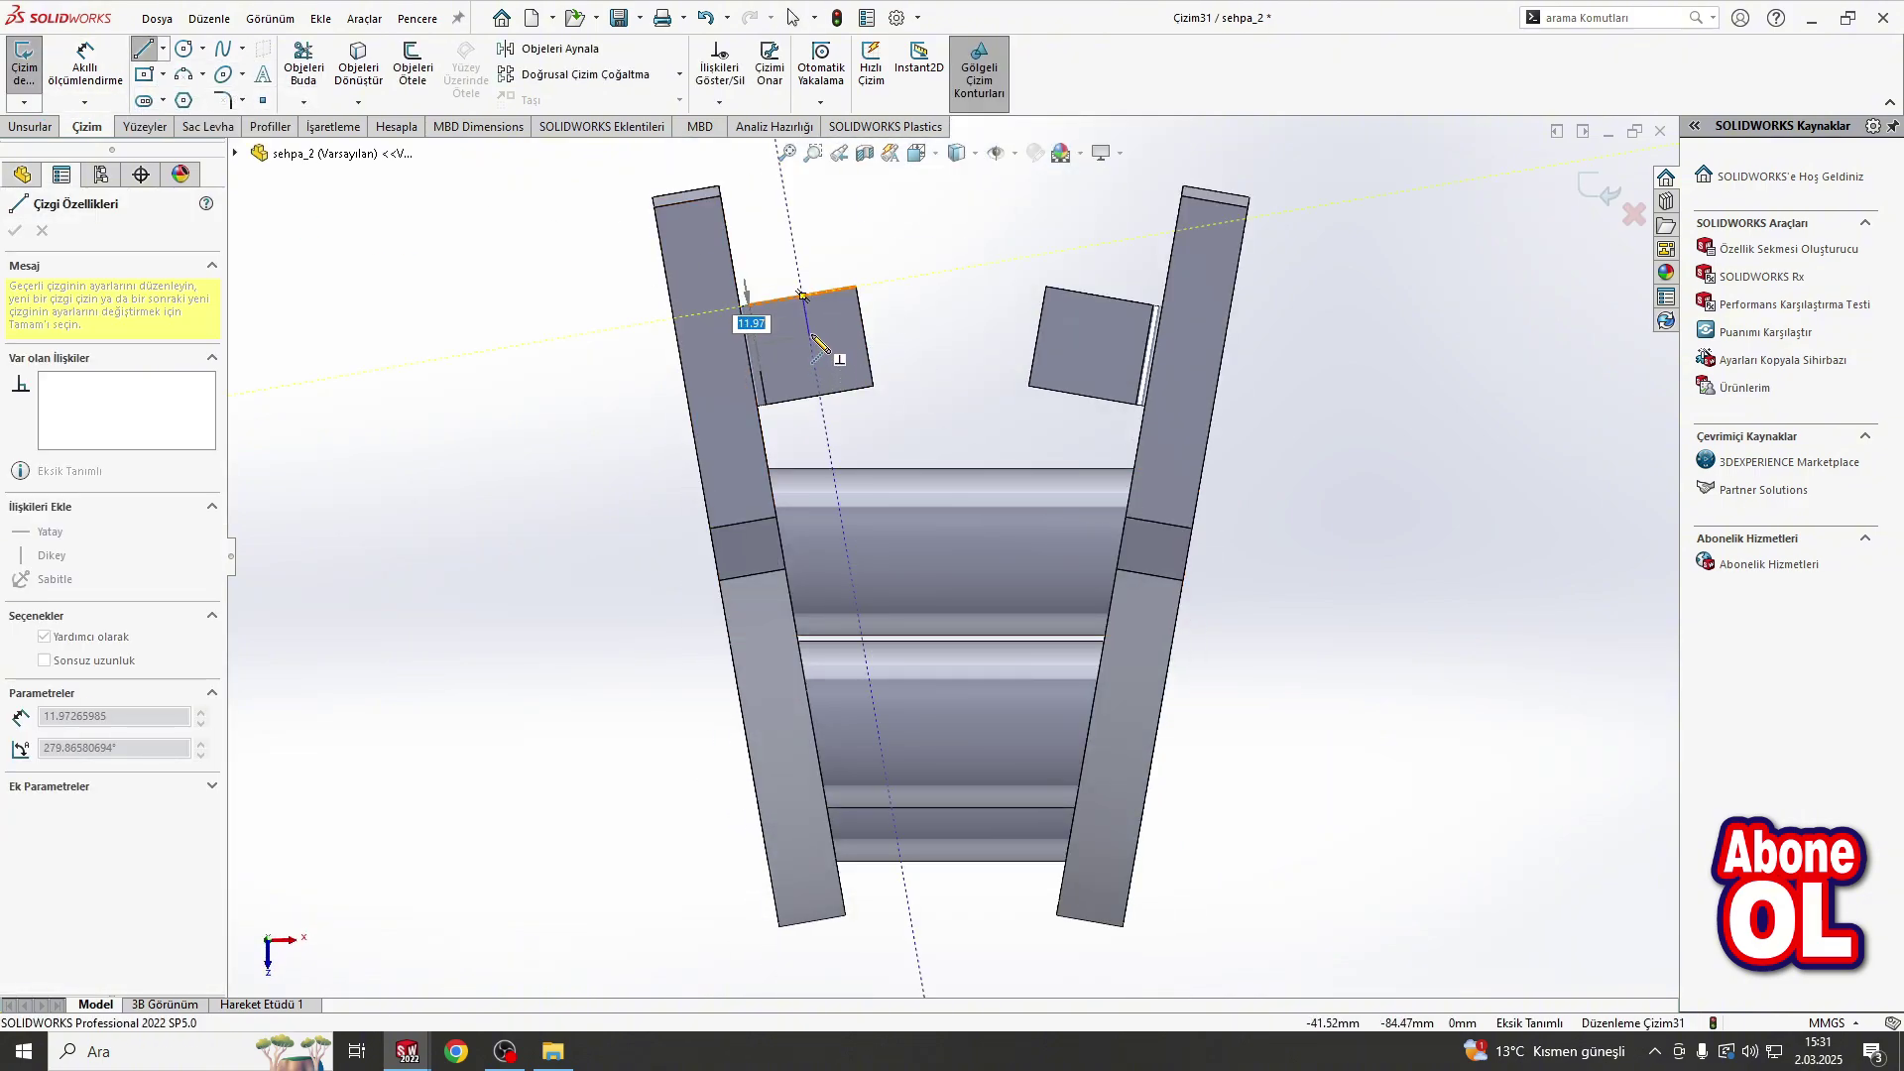
left_click(821, 395)
key("Escape")
left_click_drag(767, 218, 876, 428)
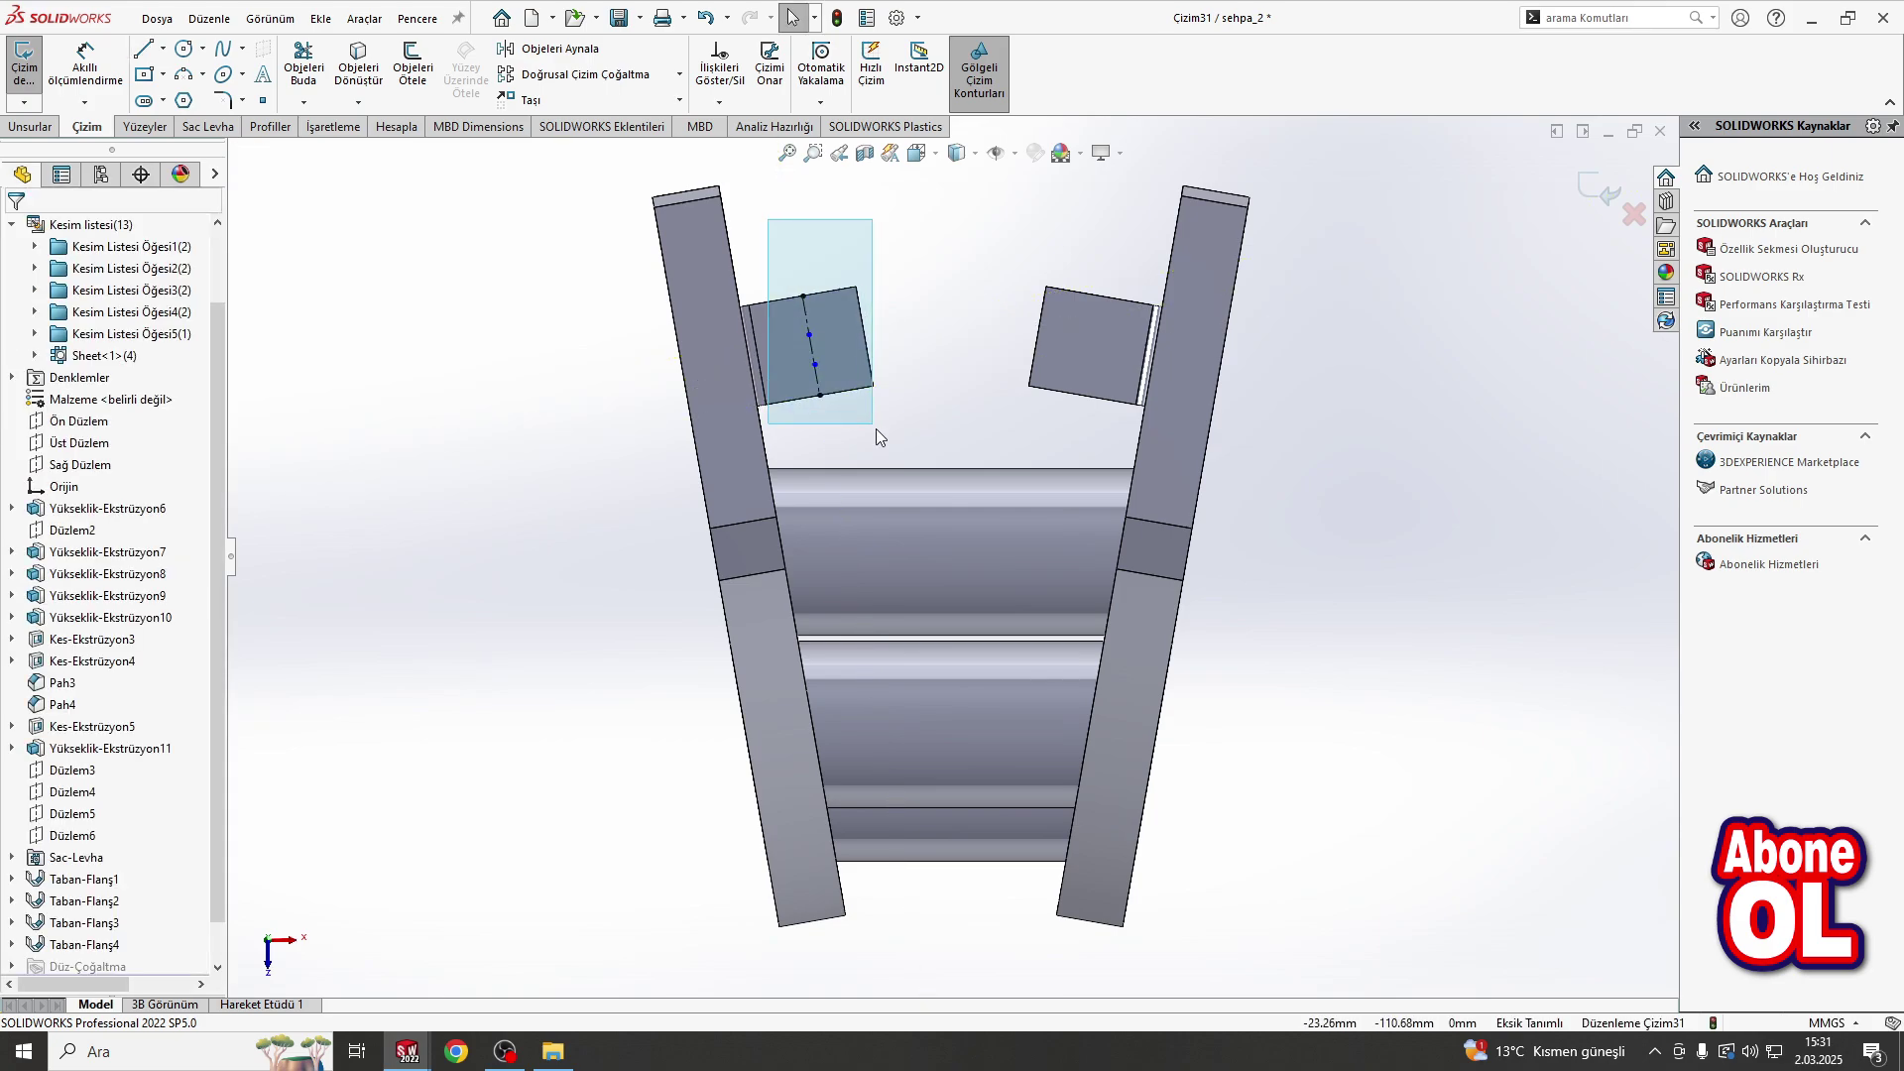
left_click(57, 649)
left_click(404, 265)
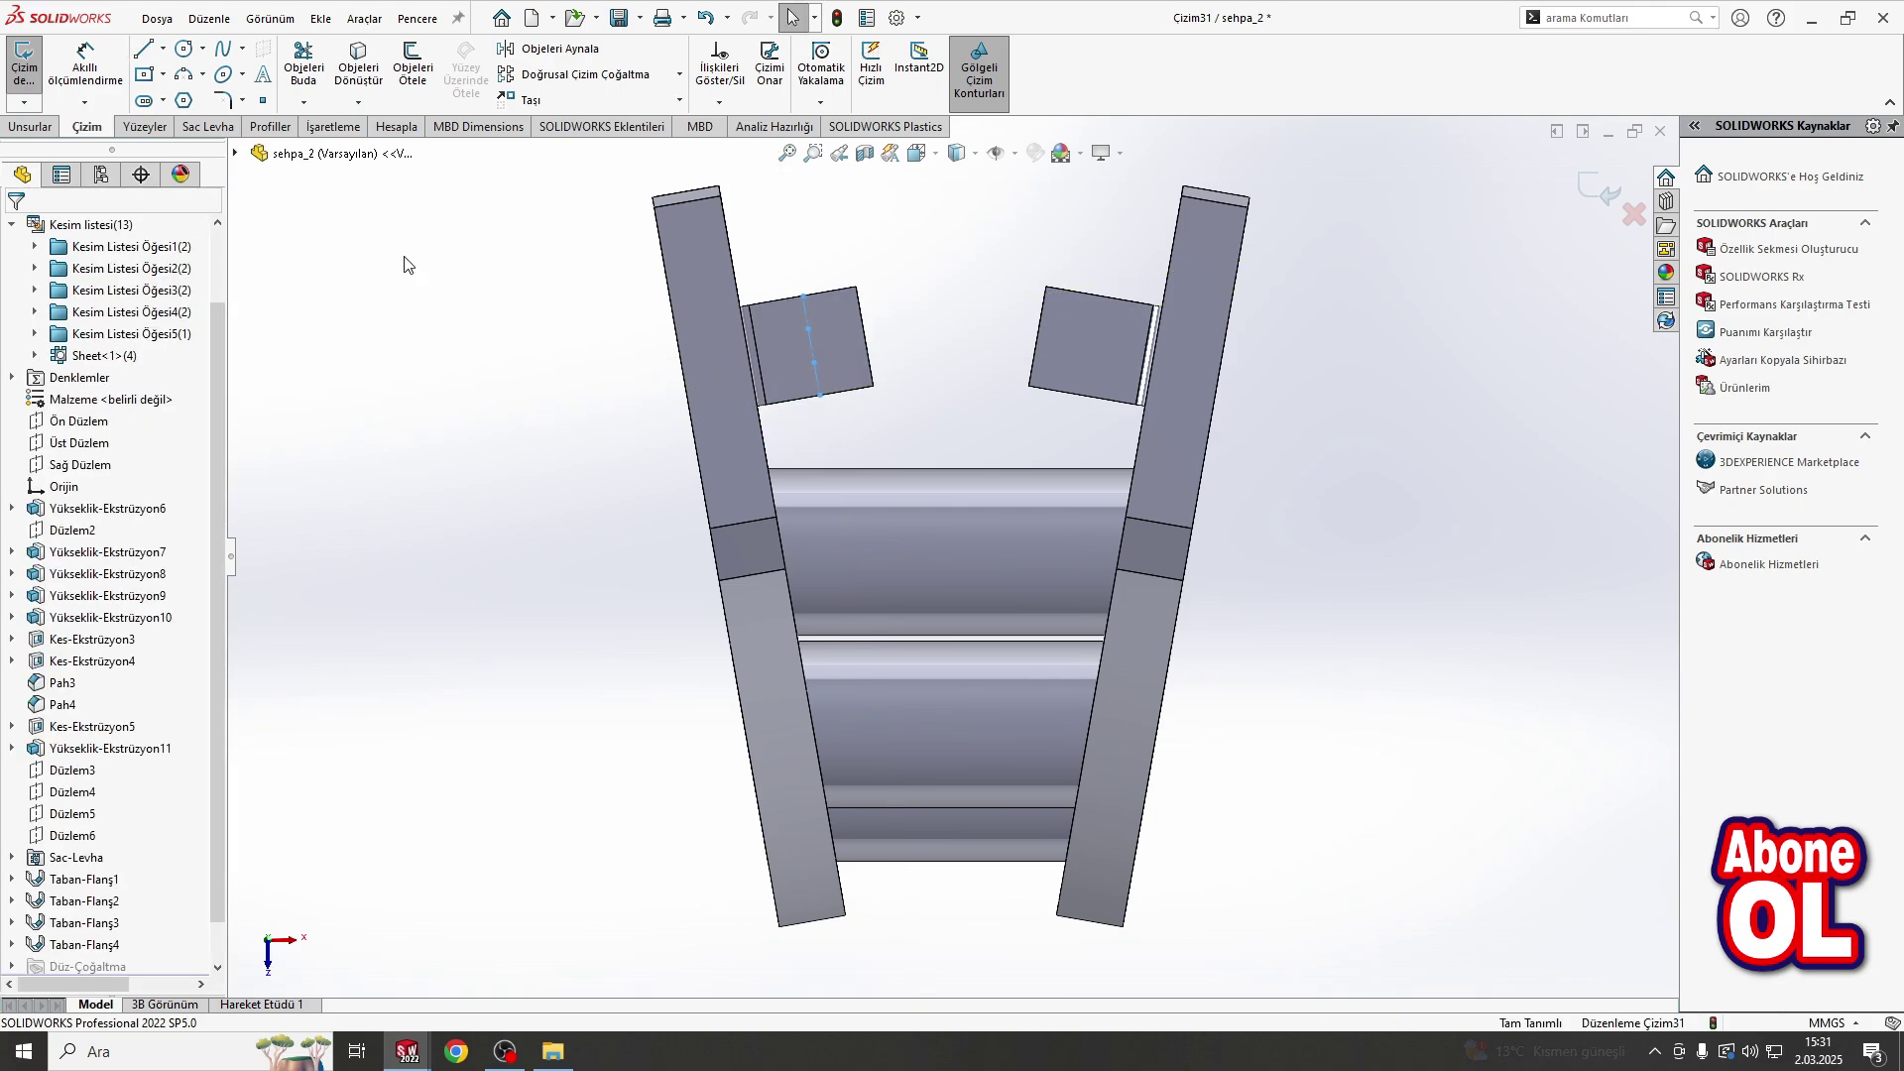
Step: Draw a centerline across the right square, then delete it
left_click(162, 48)
left_click(194, 91)
left_click(1097, 295)
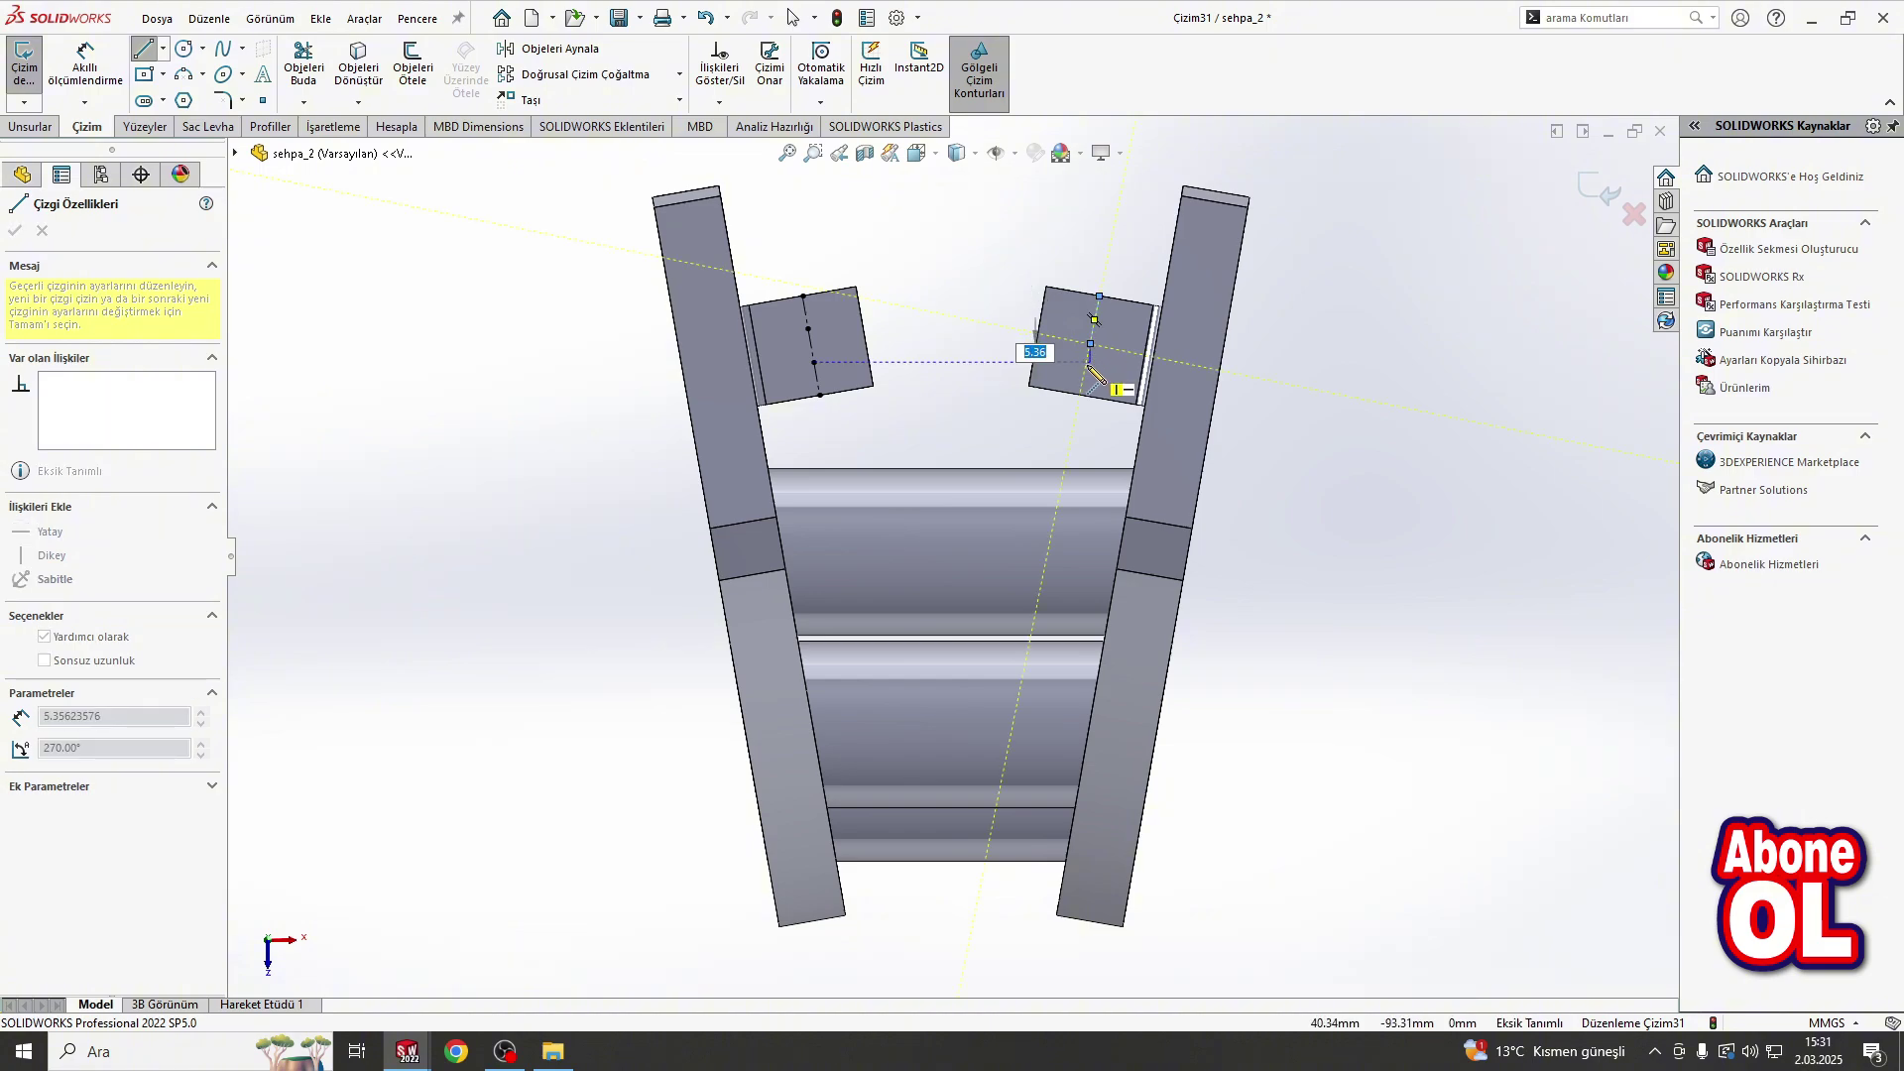
scroll(1085, 401, "down", 3)
scroll(1055, 408, "down", 2)
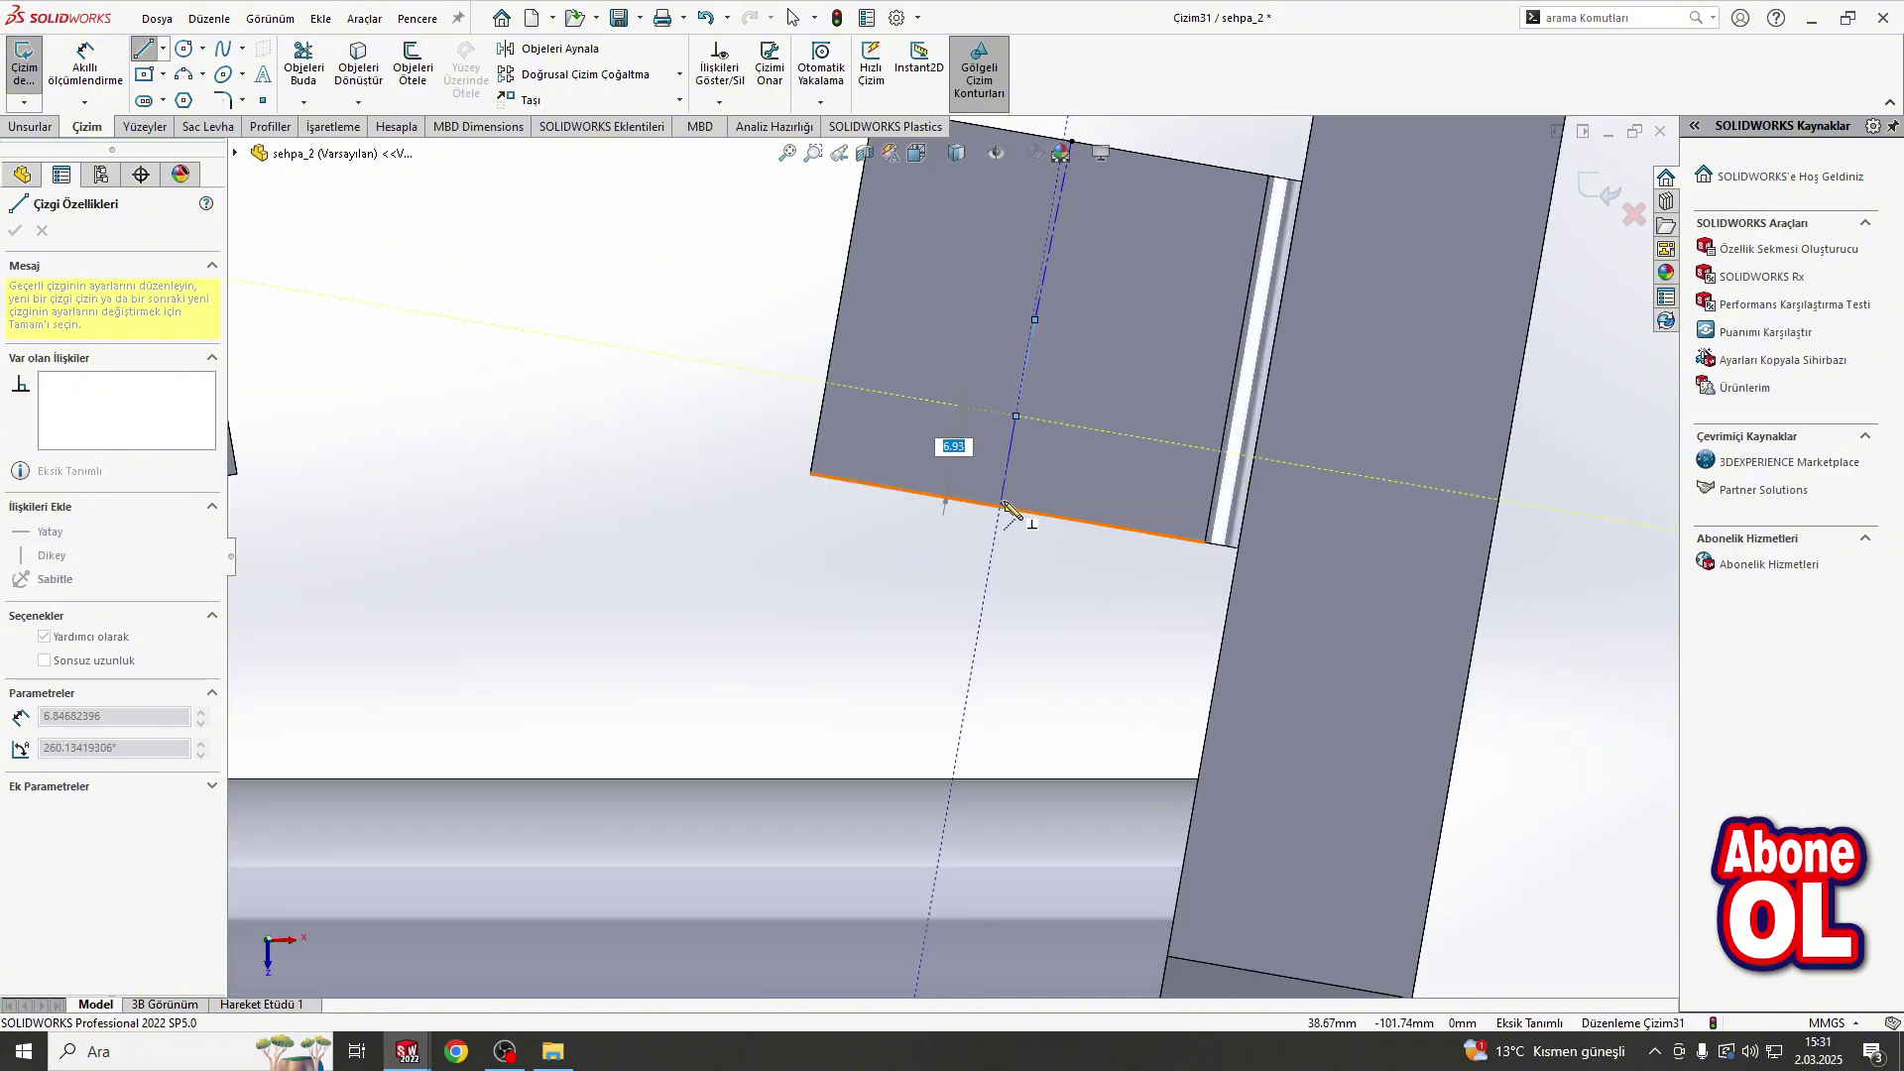
left_click(1000, 507)
key("Escape")
scroll(982, 525, "up", 3)
left_click_drag(871, 281, 1014, 647)
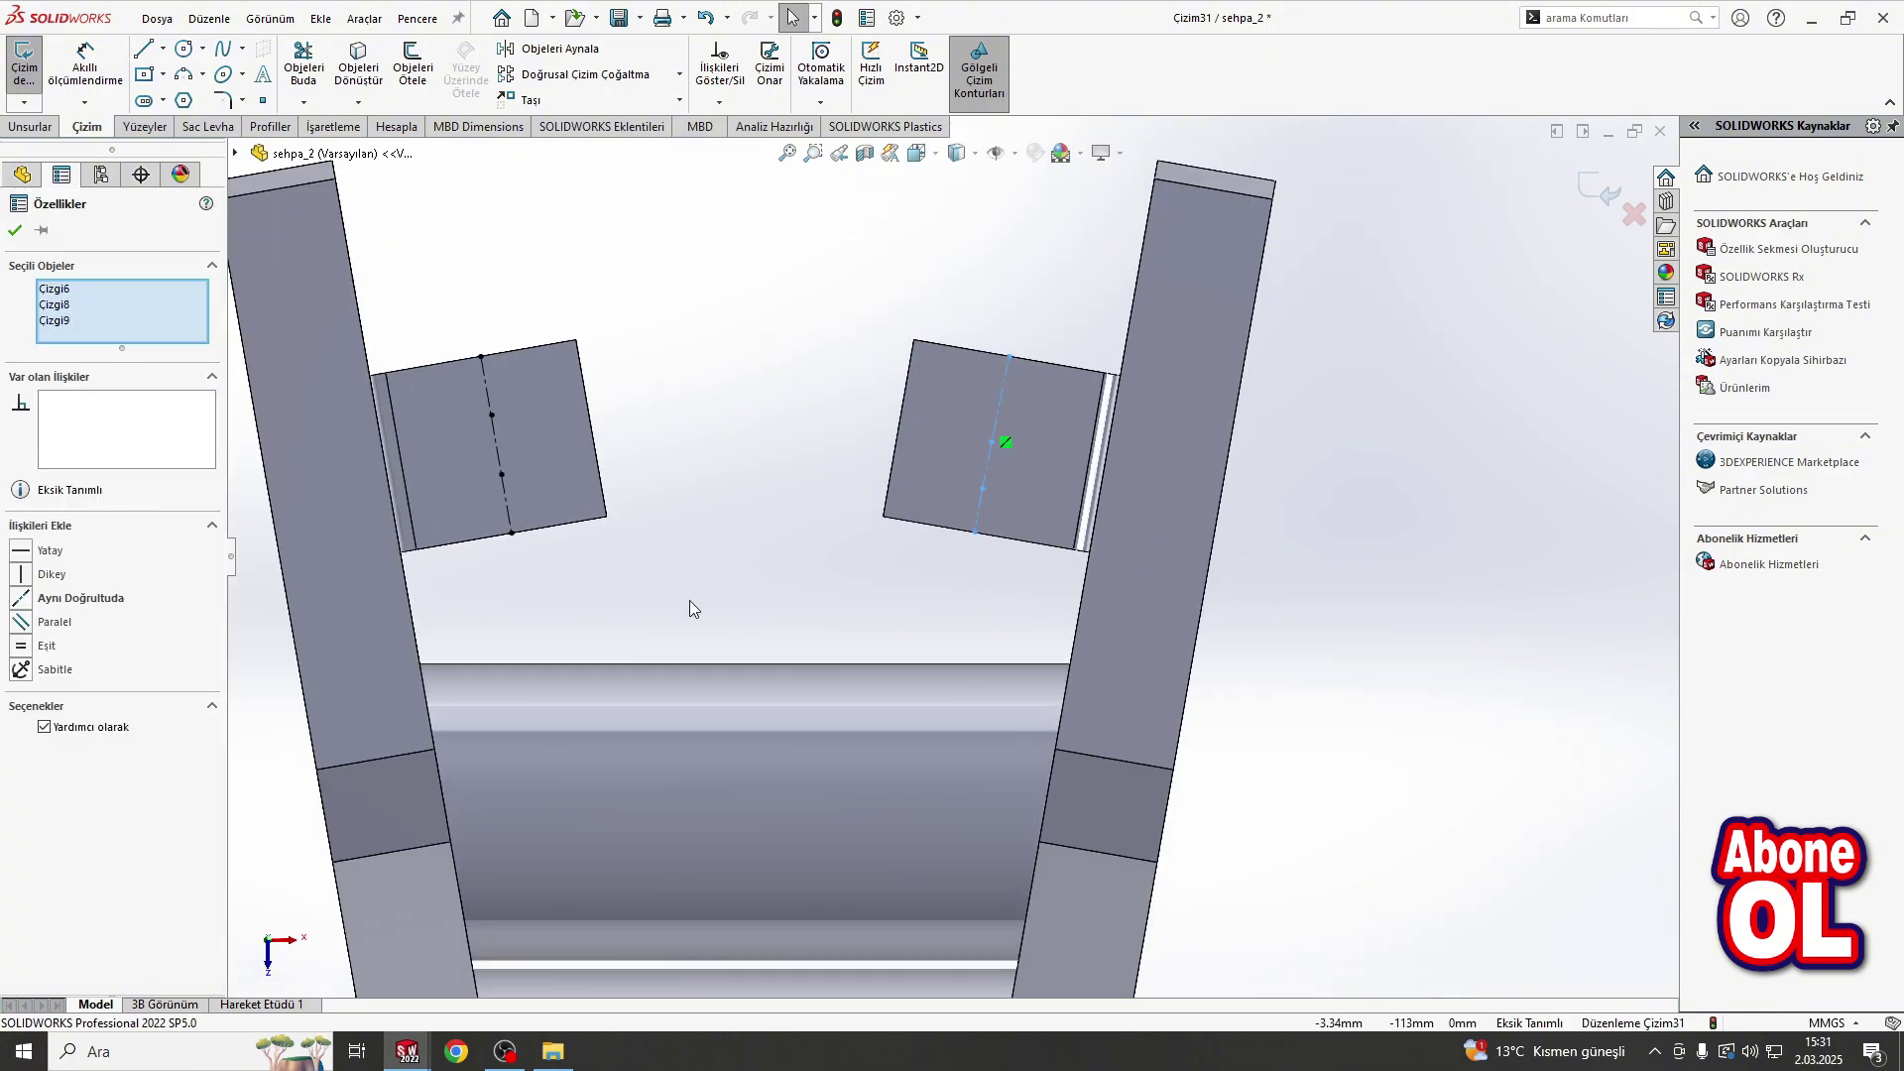
key("Delete")
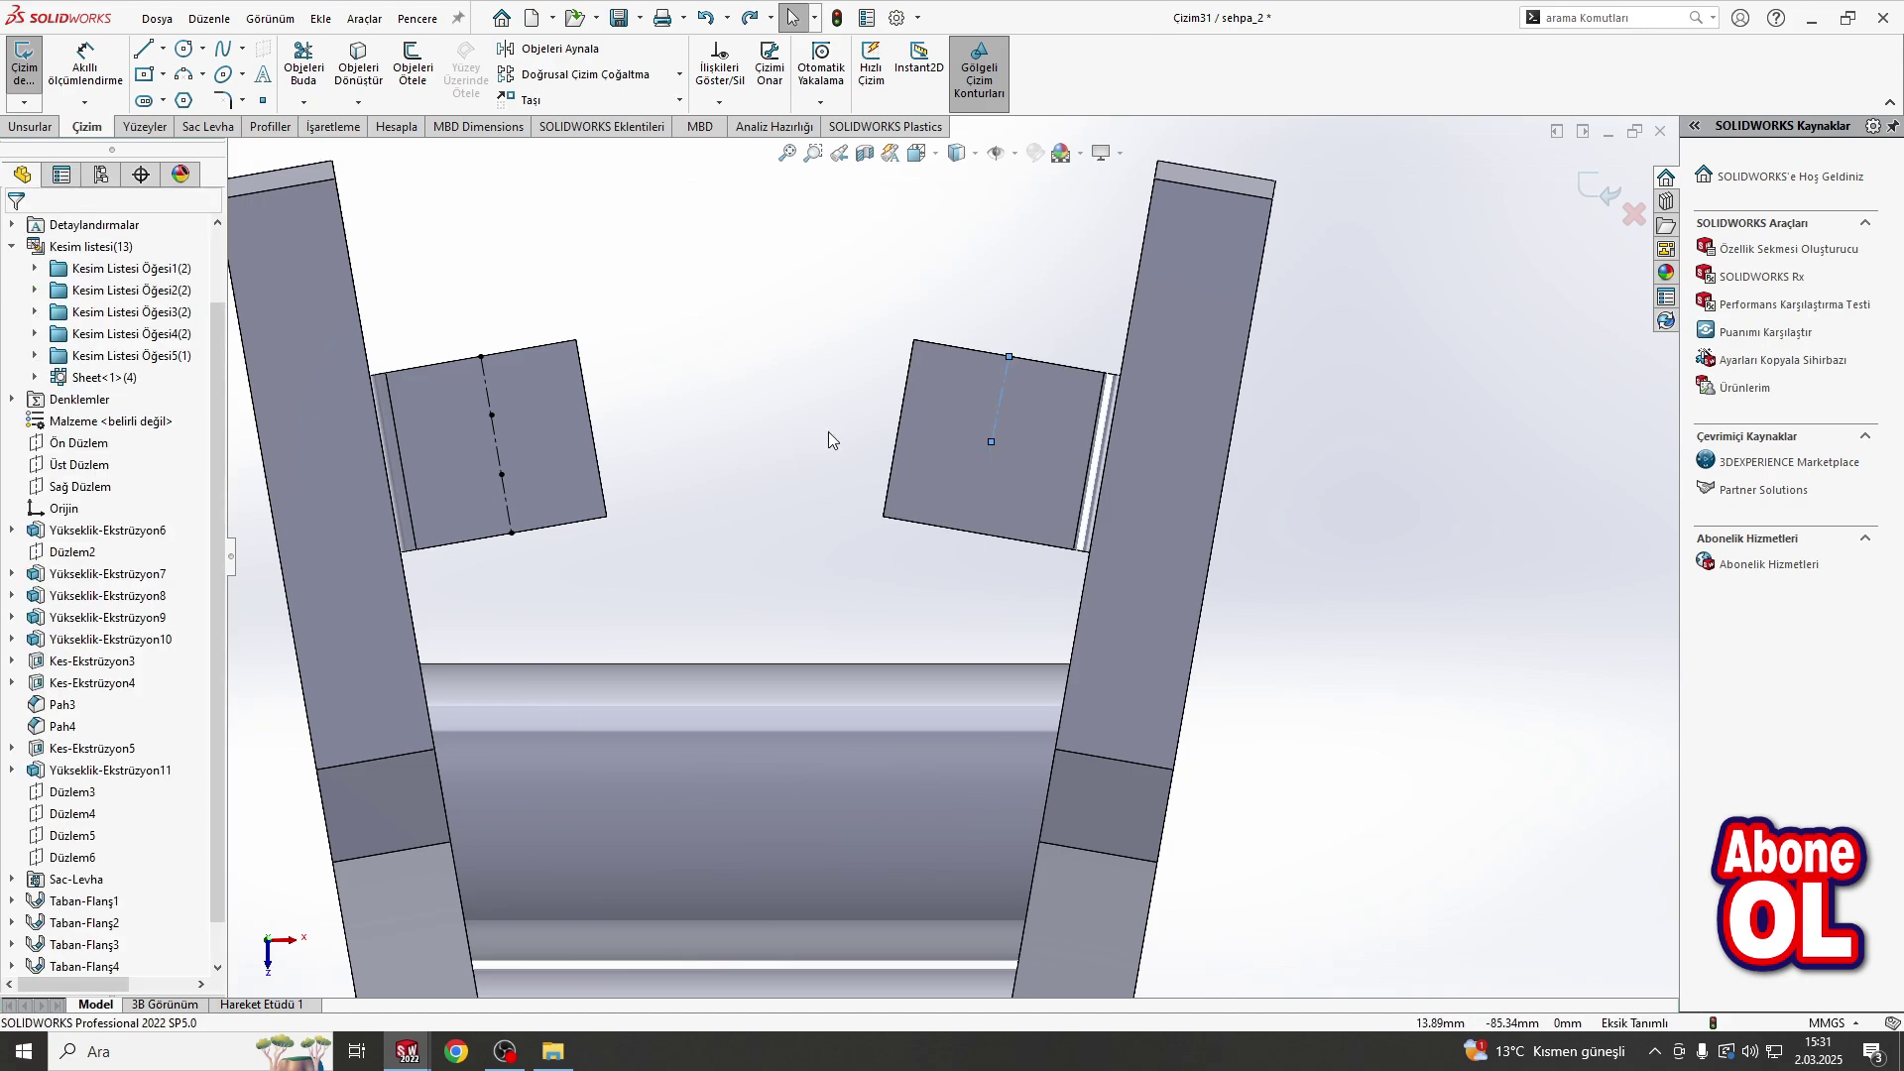
Step: Redraw the right square's vertical centerline bottom to top and close sketch Çizim31
left_click(166, 56)
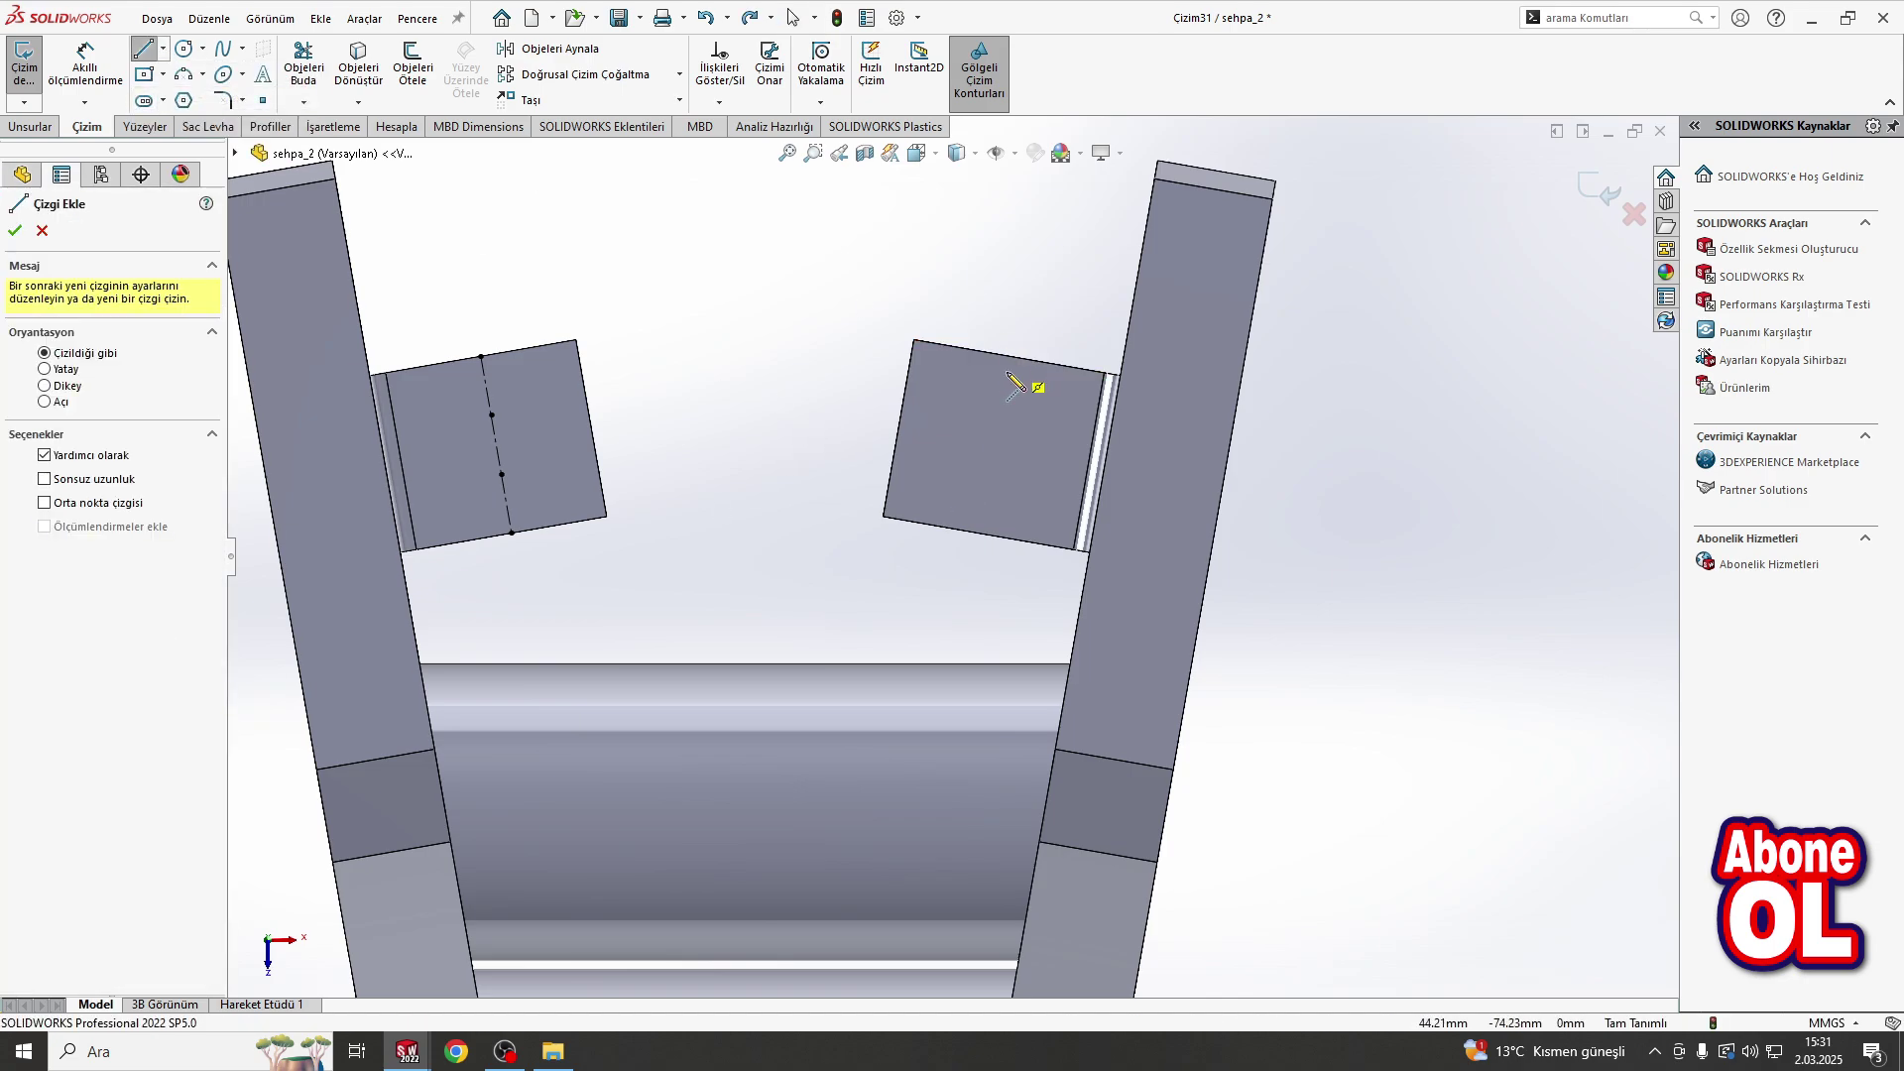
left_click(1010, 359)
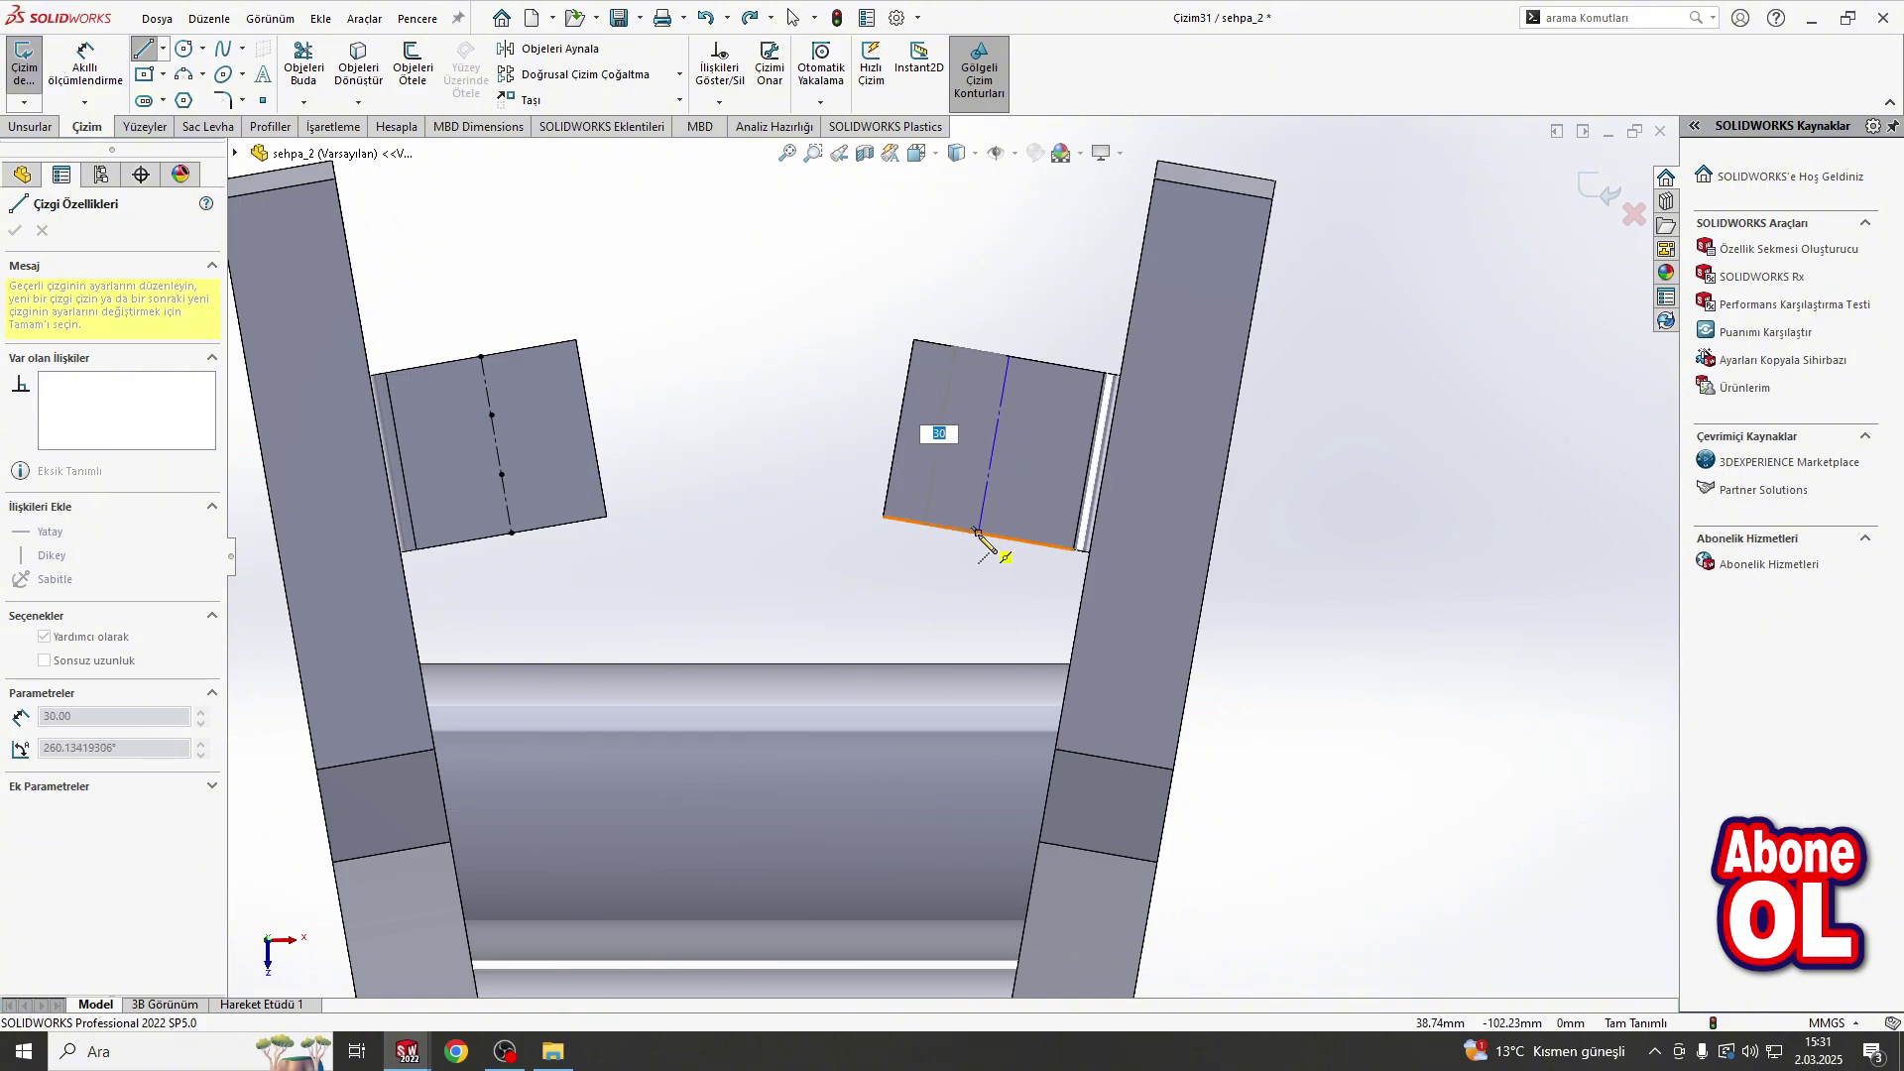
key("Escape")
left_click(163, 48)
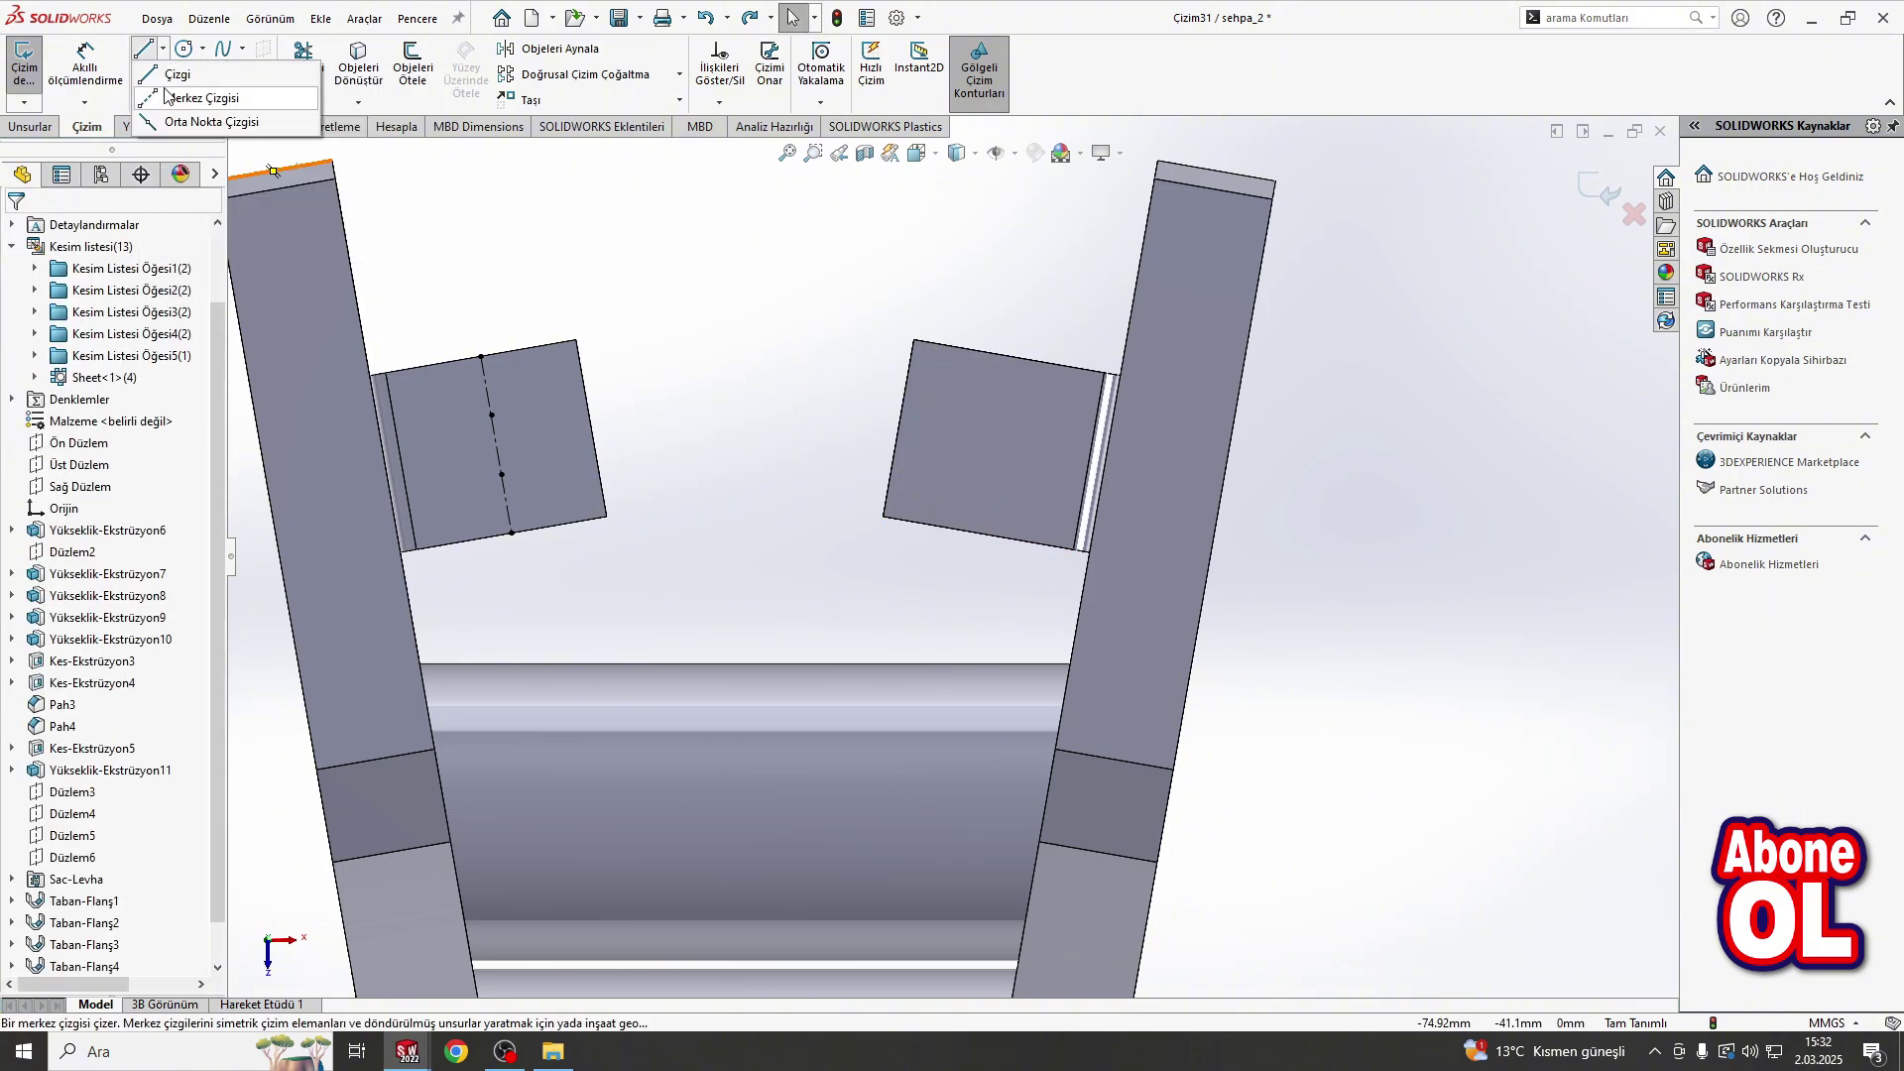
left_click(194, 89)
left_click(979, 532)
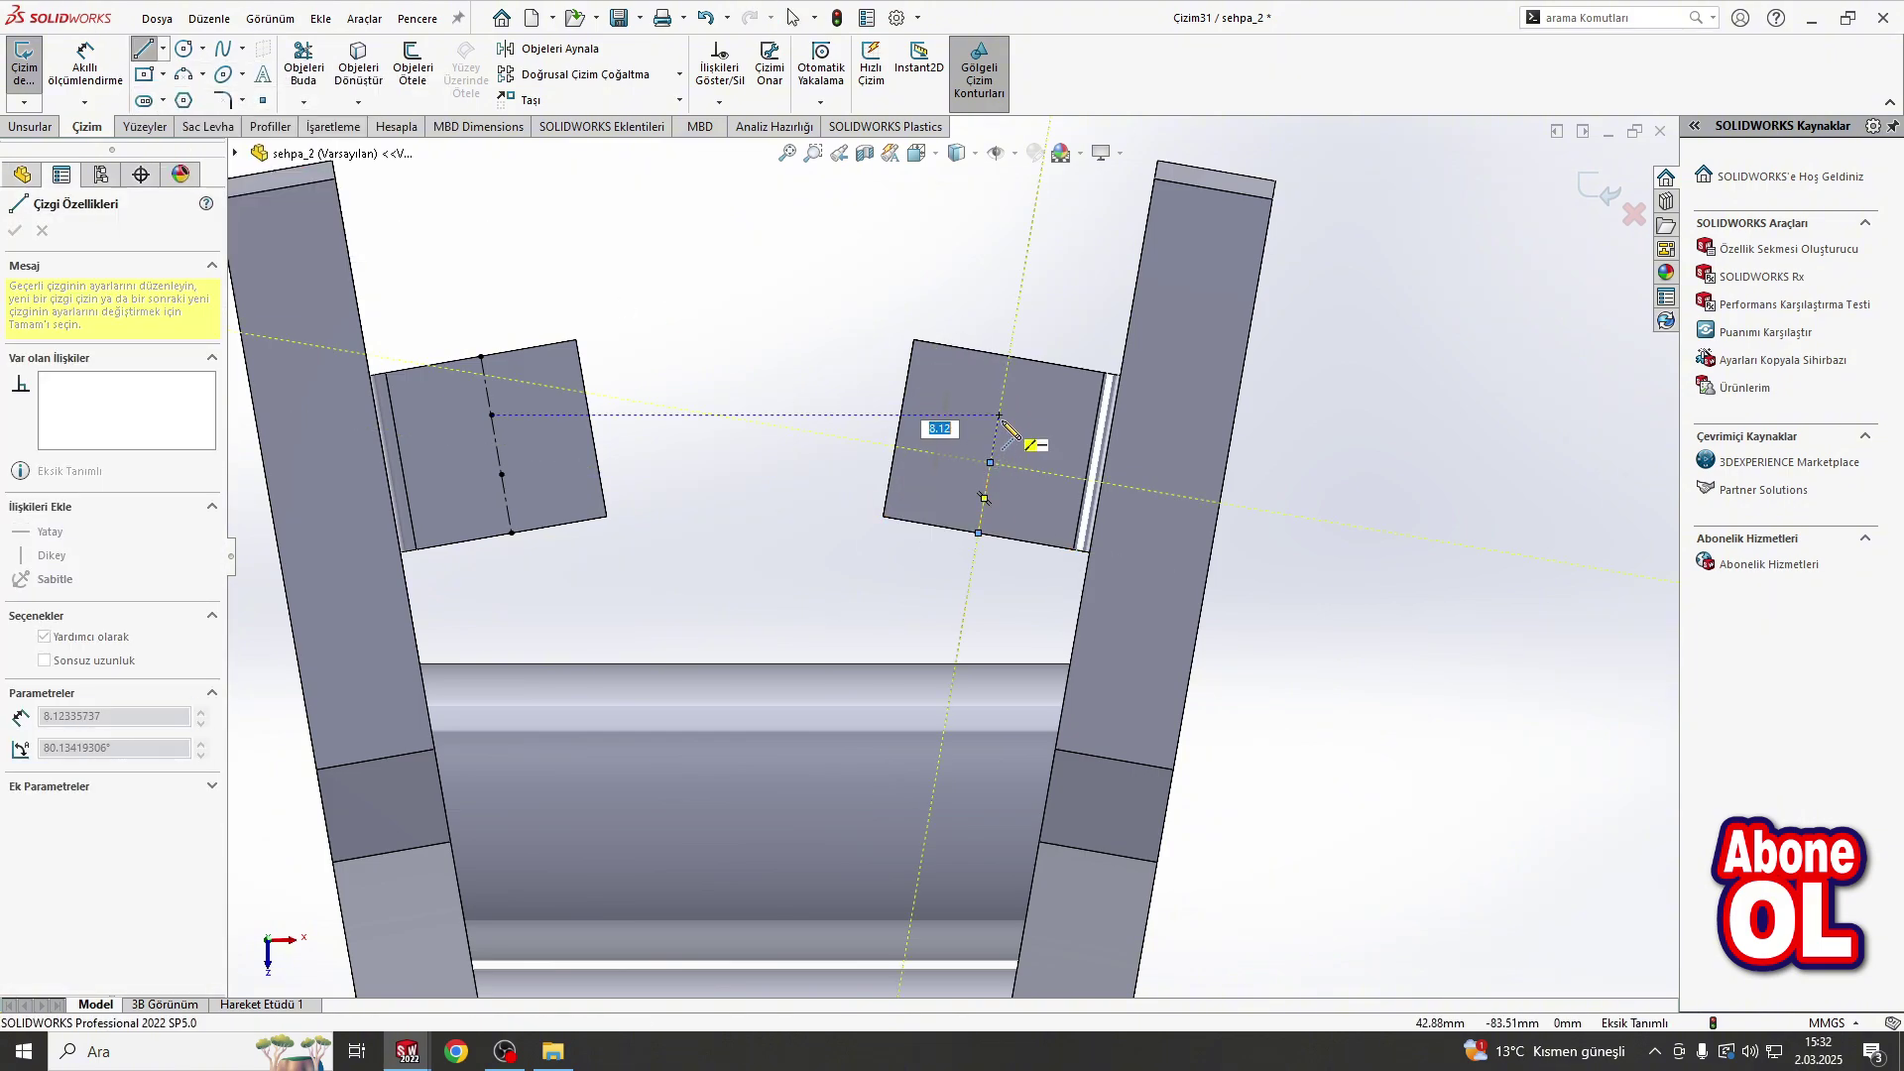
double_click(1009, 357)
left_click_drag(873, 288, 978, 502)
key("Escape")
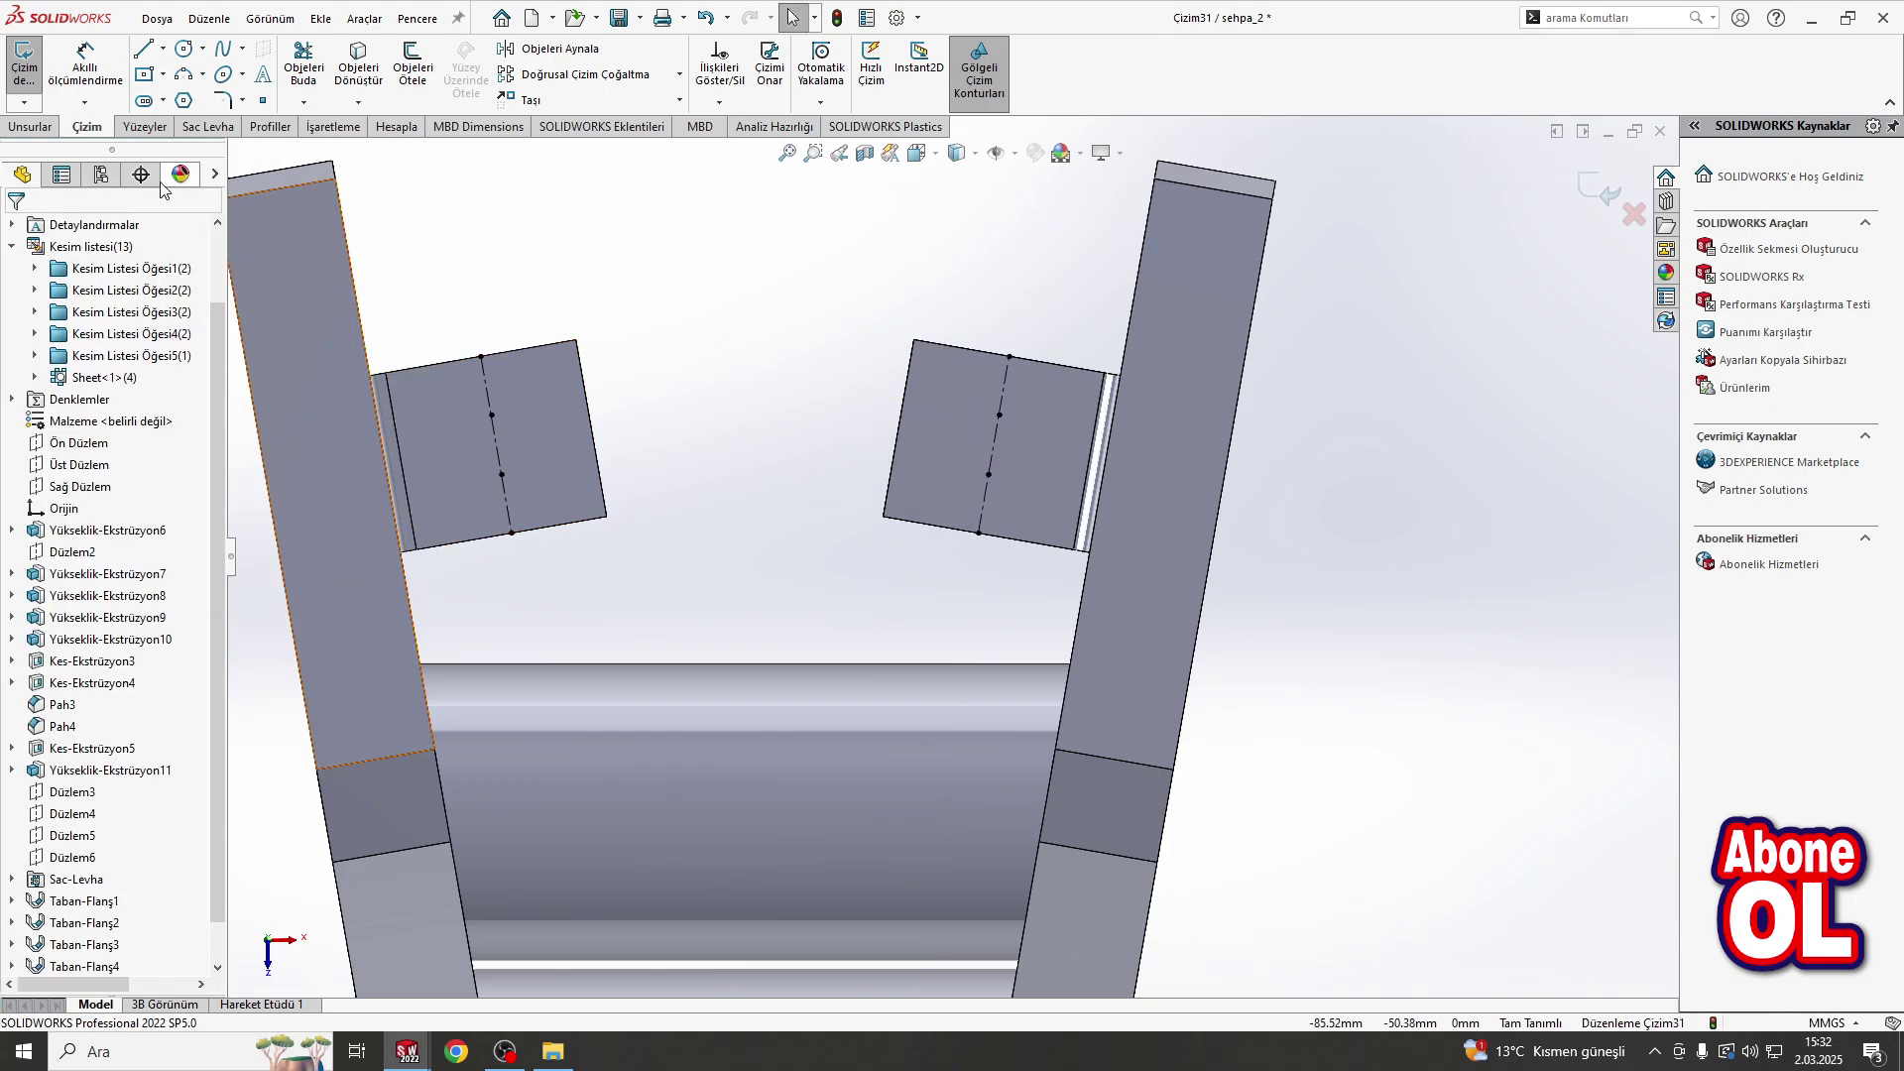
left_click(1597, 187)
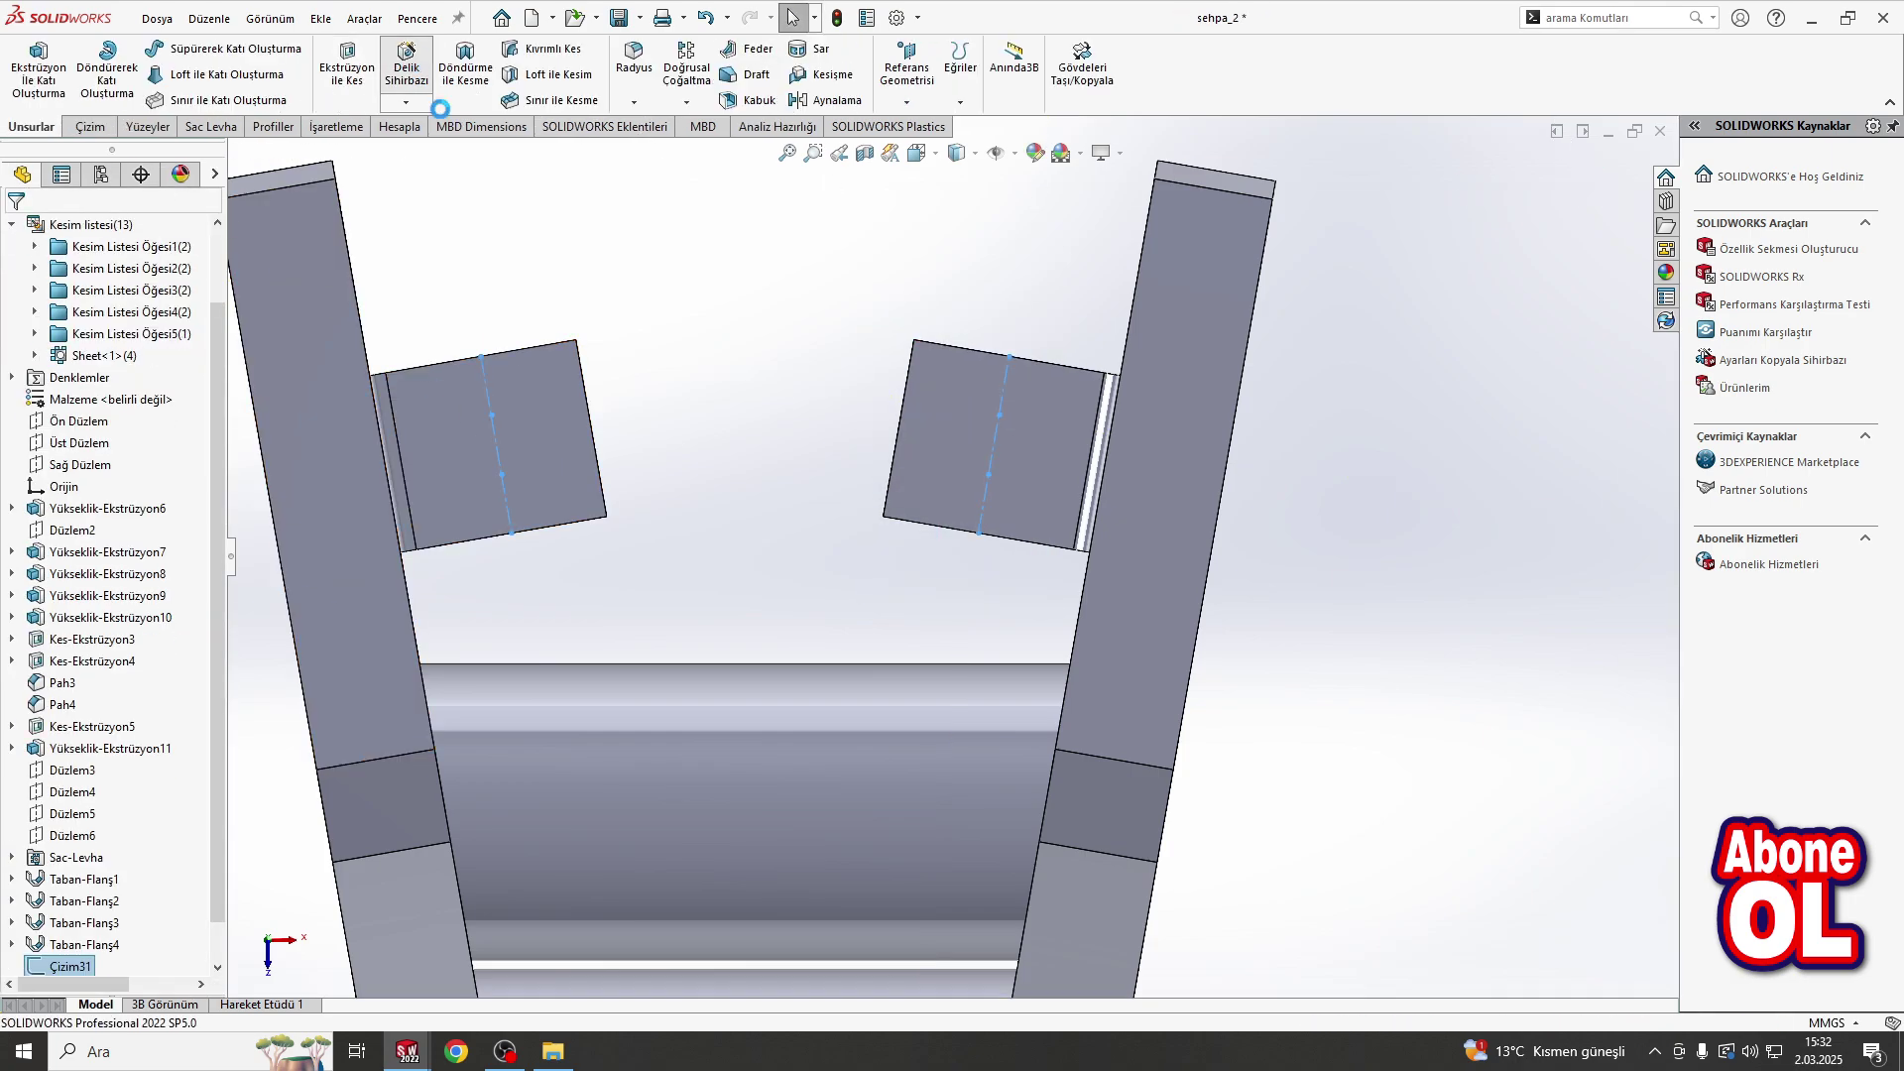
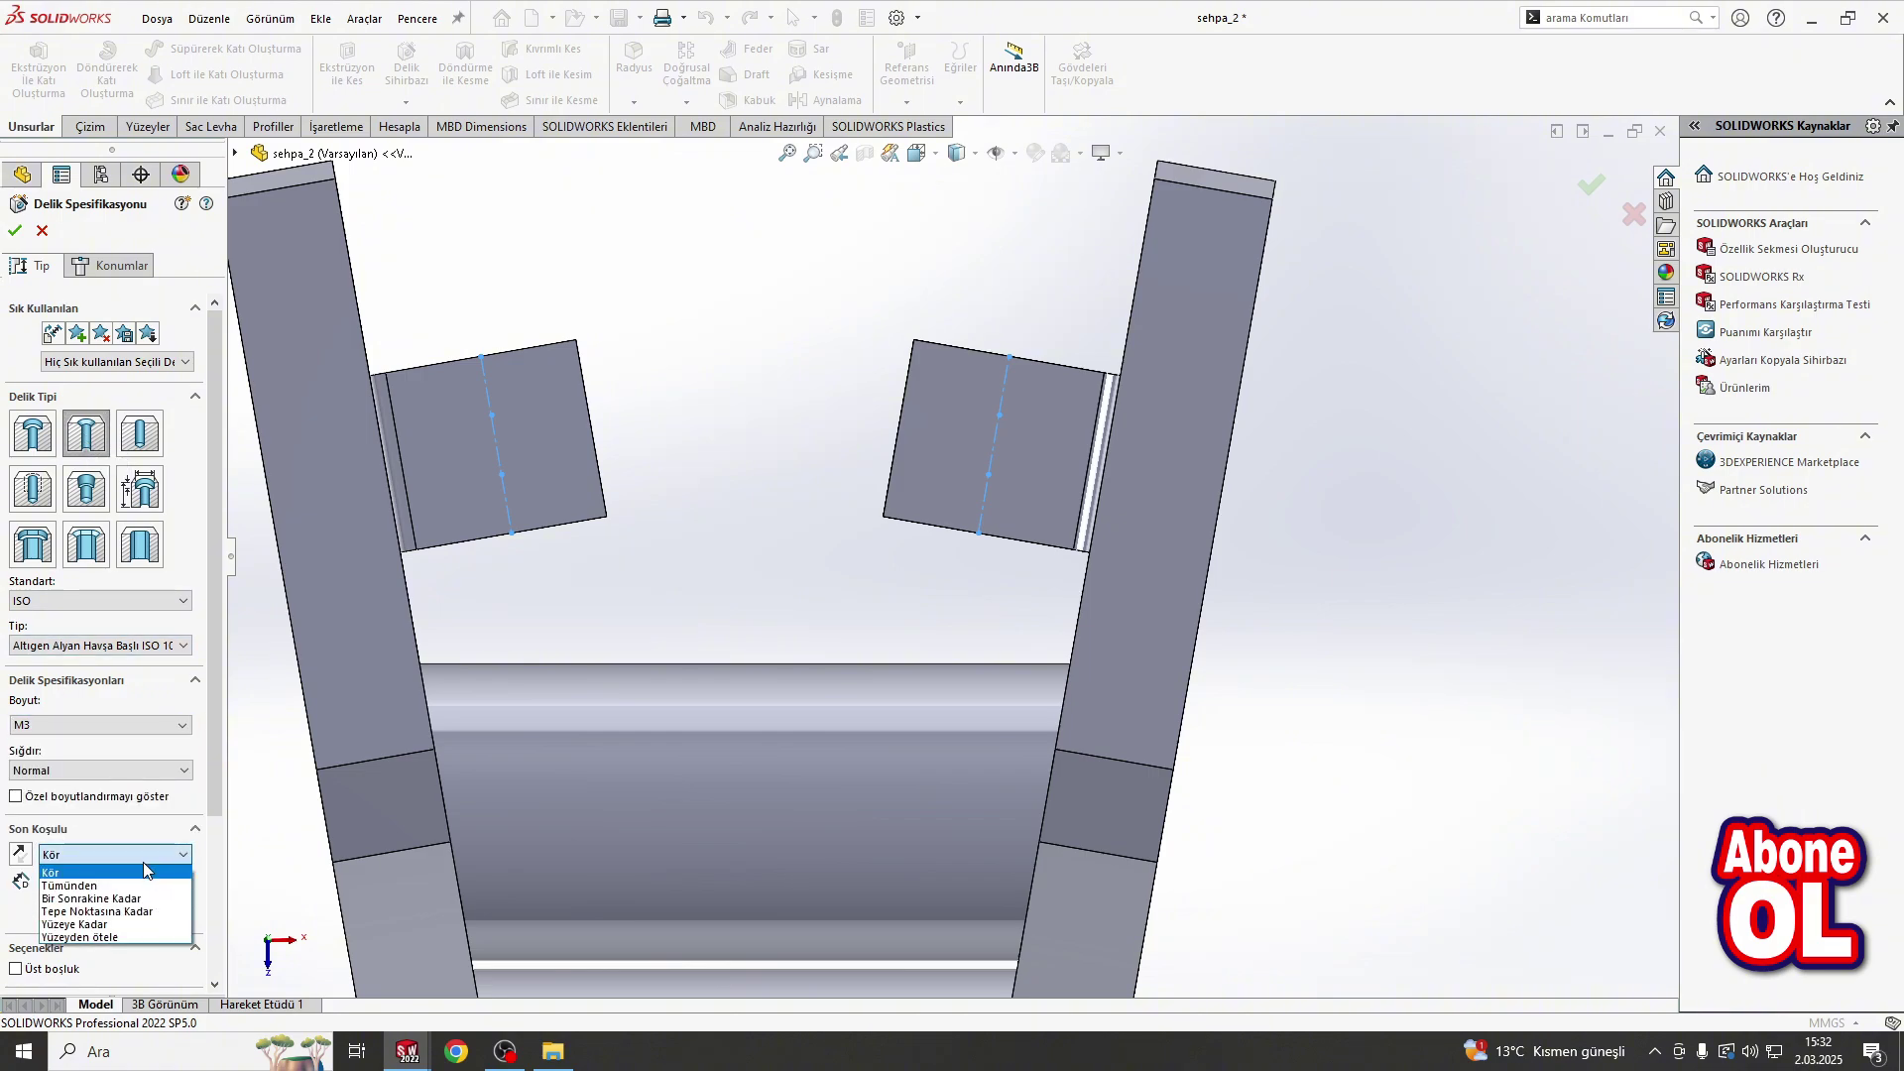
Step: Set the M3 hole end condition to Through All
left_click(144, 870)
left_click(69, 886)
scroll(193, 817, "down", 2)
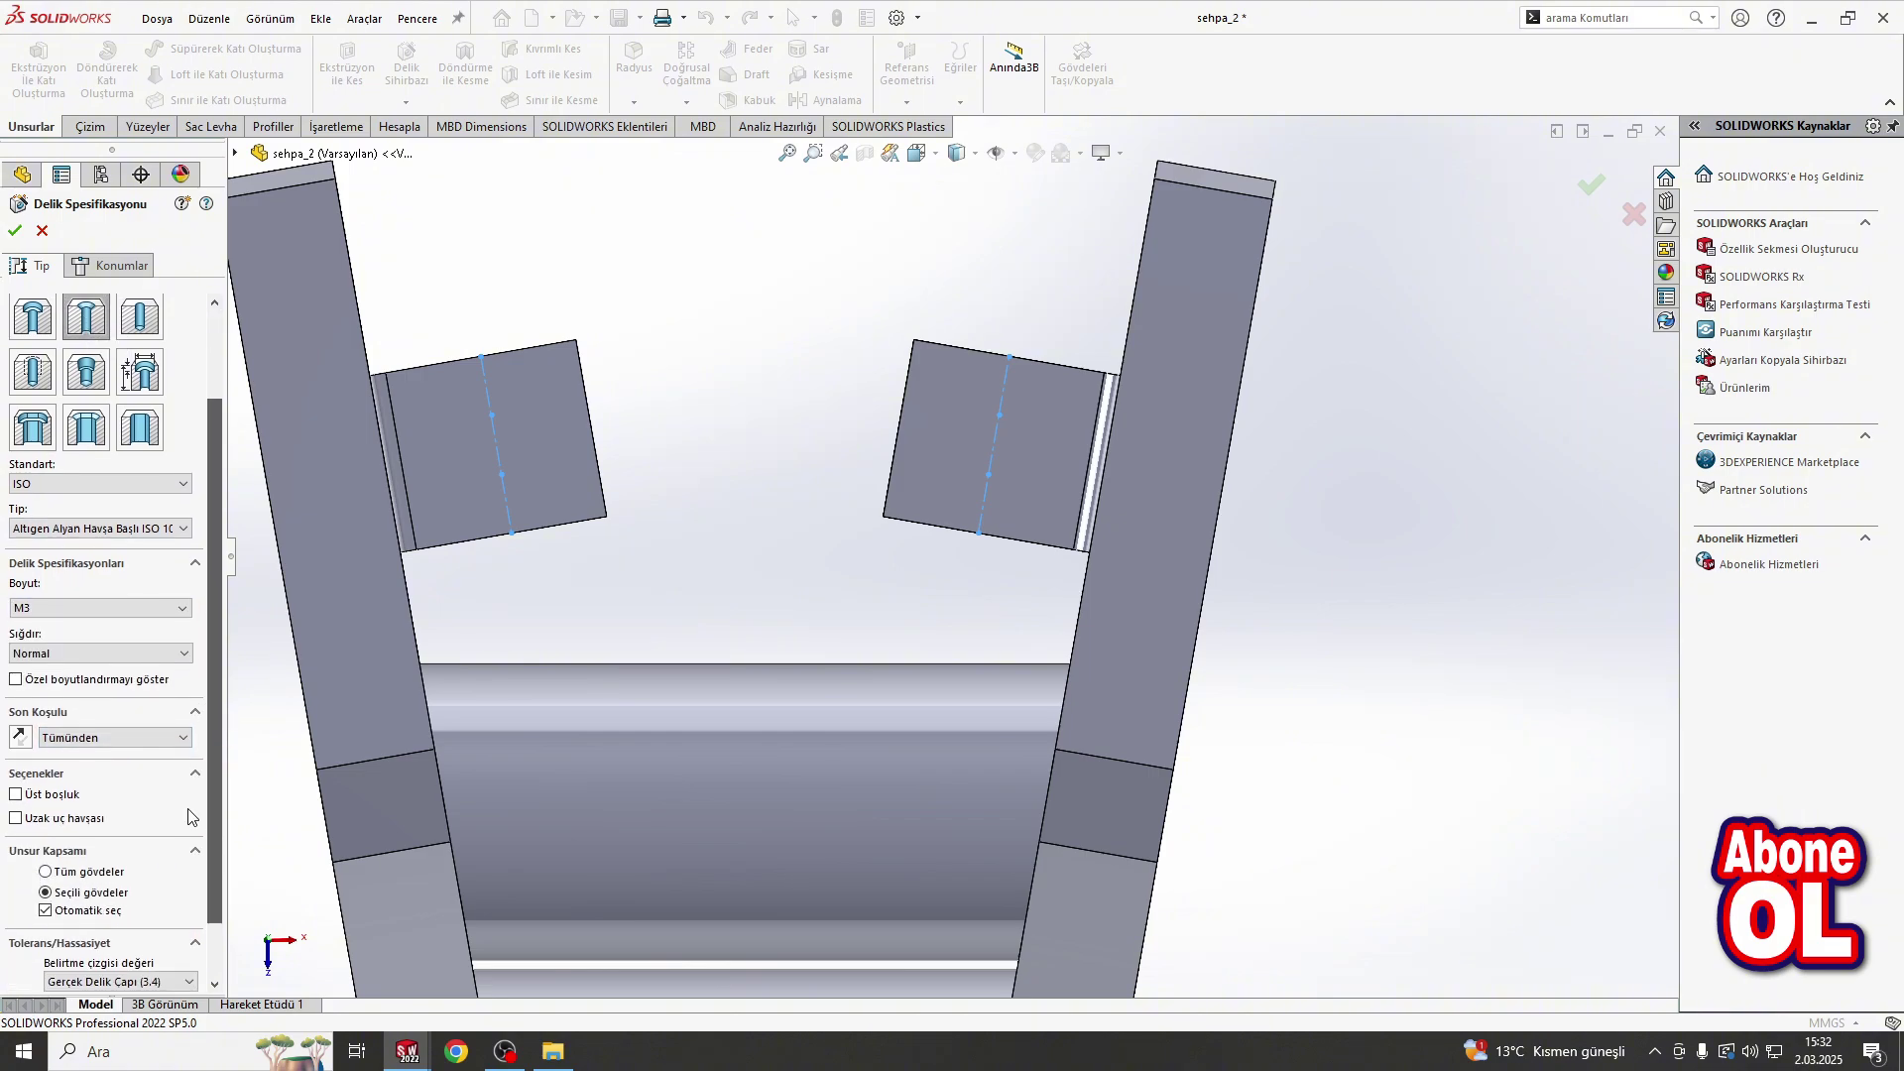
scroll(193, 817, "down", 1)
Step: Limit the holes to the Taban-Flanş3 and Taban-Flanş4 bodies and place hole points on the bracket face
left_click(45, 893)
left_click(934, 426)
left_click(580, 417)
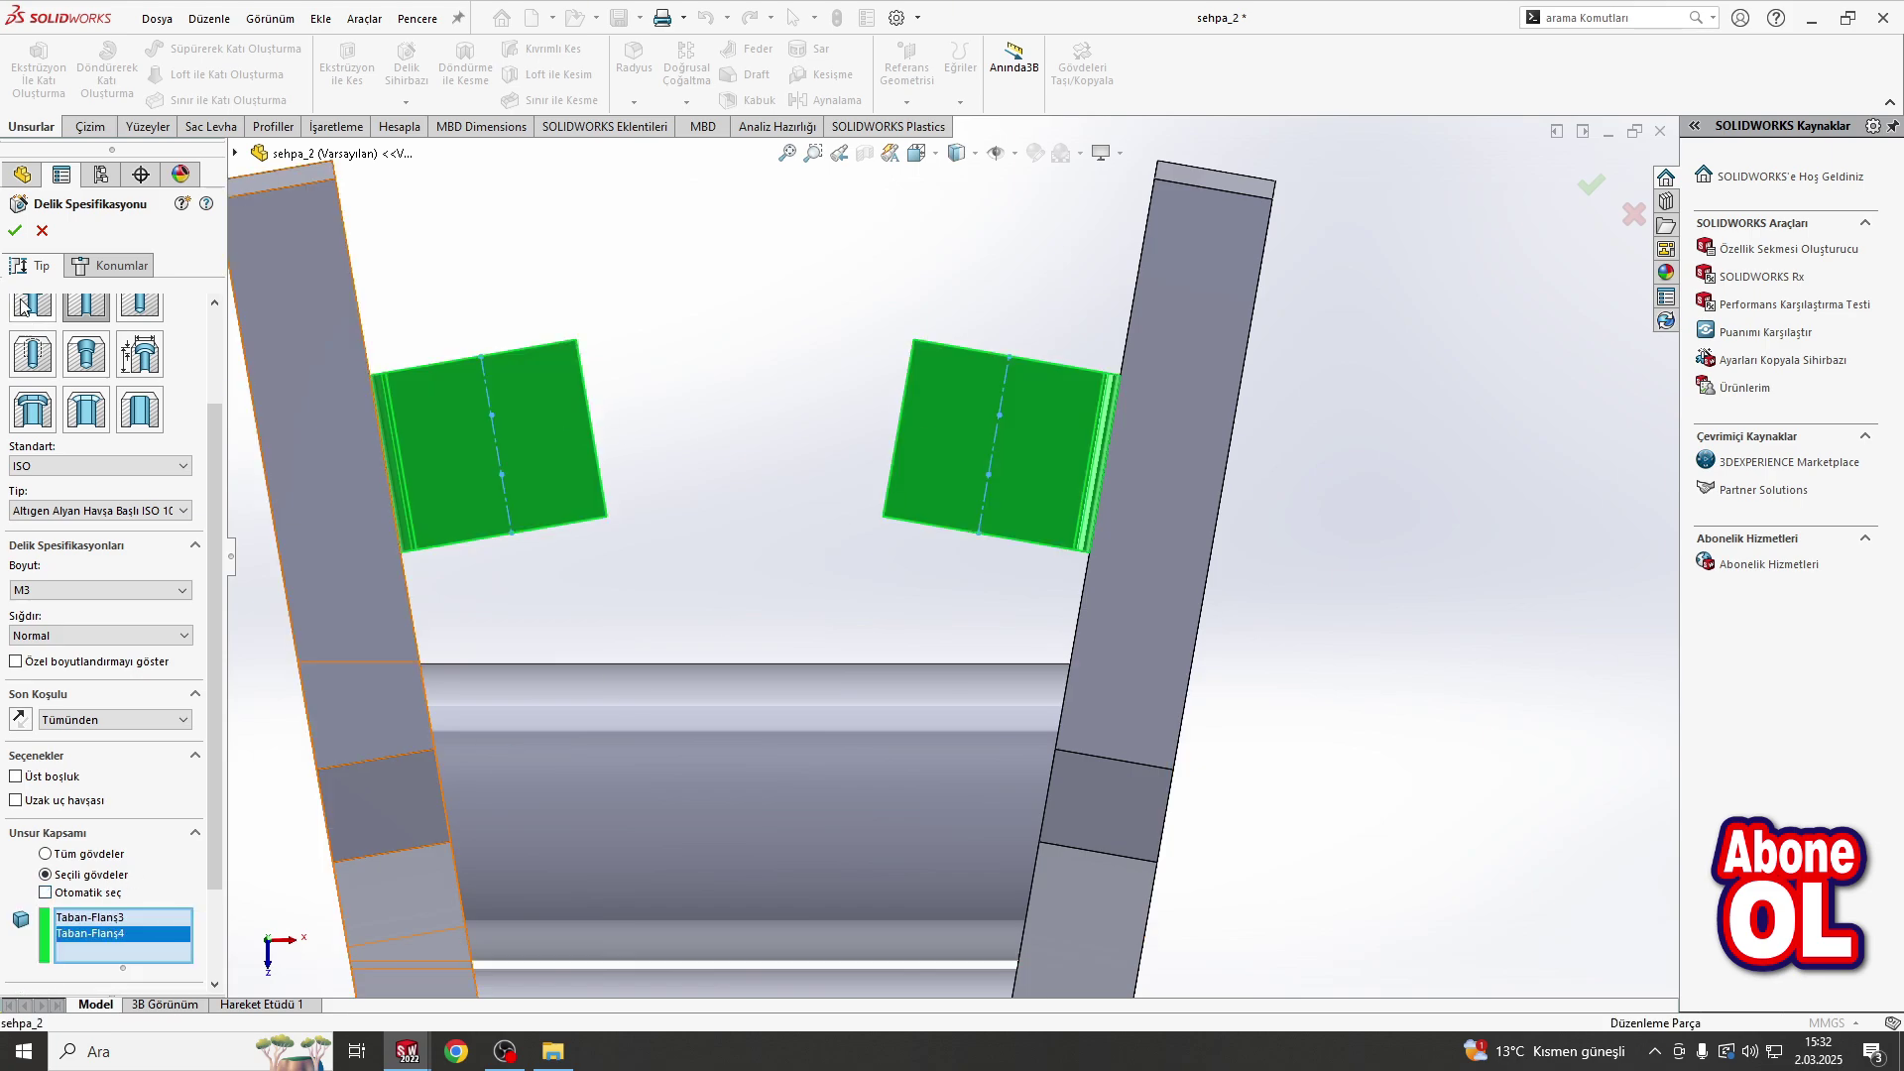
left_click(110, 266)
left_click(496, 371)
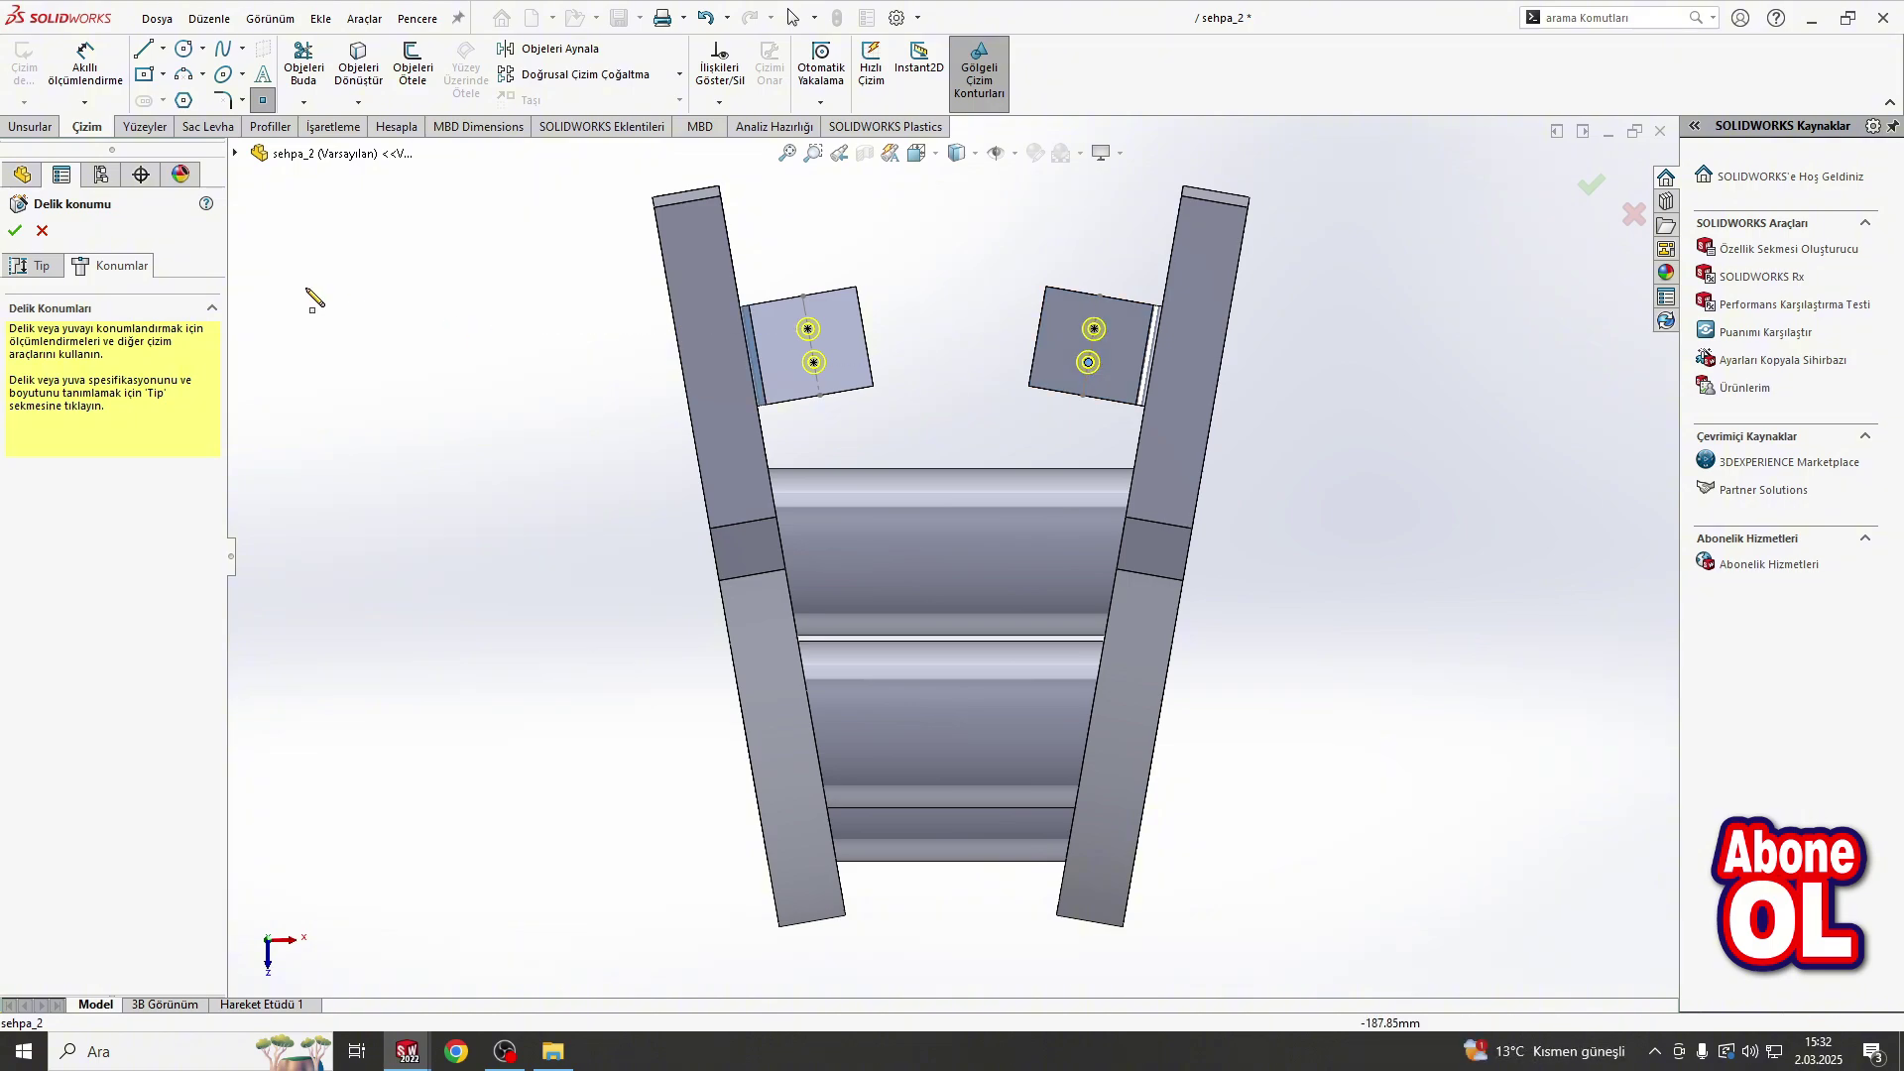
Step: Accept the hole feature so the M3 holes cut through both upper brackets
left_click(15, 232)
scroll(570, 349, "down", 3)
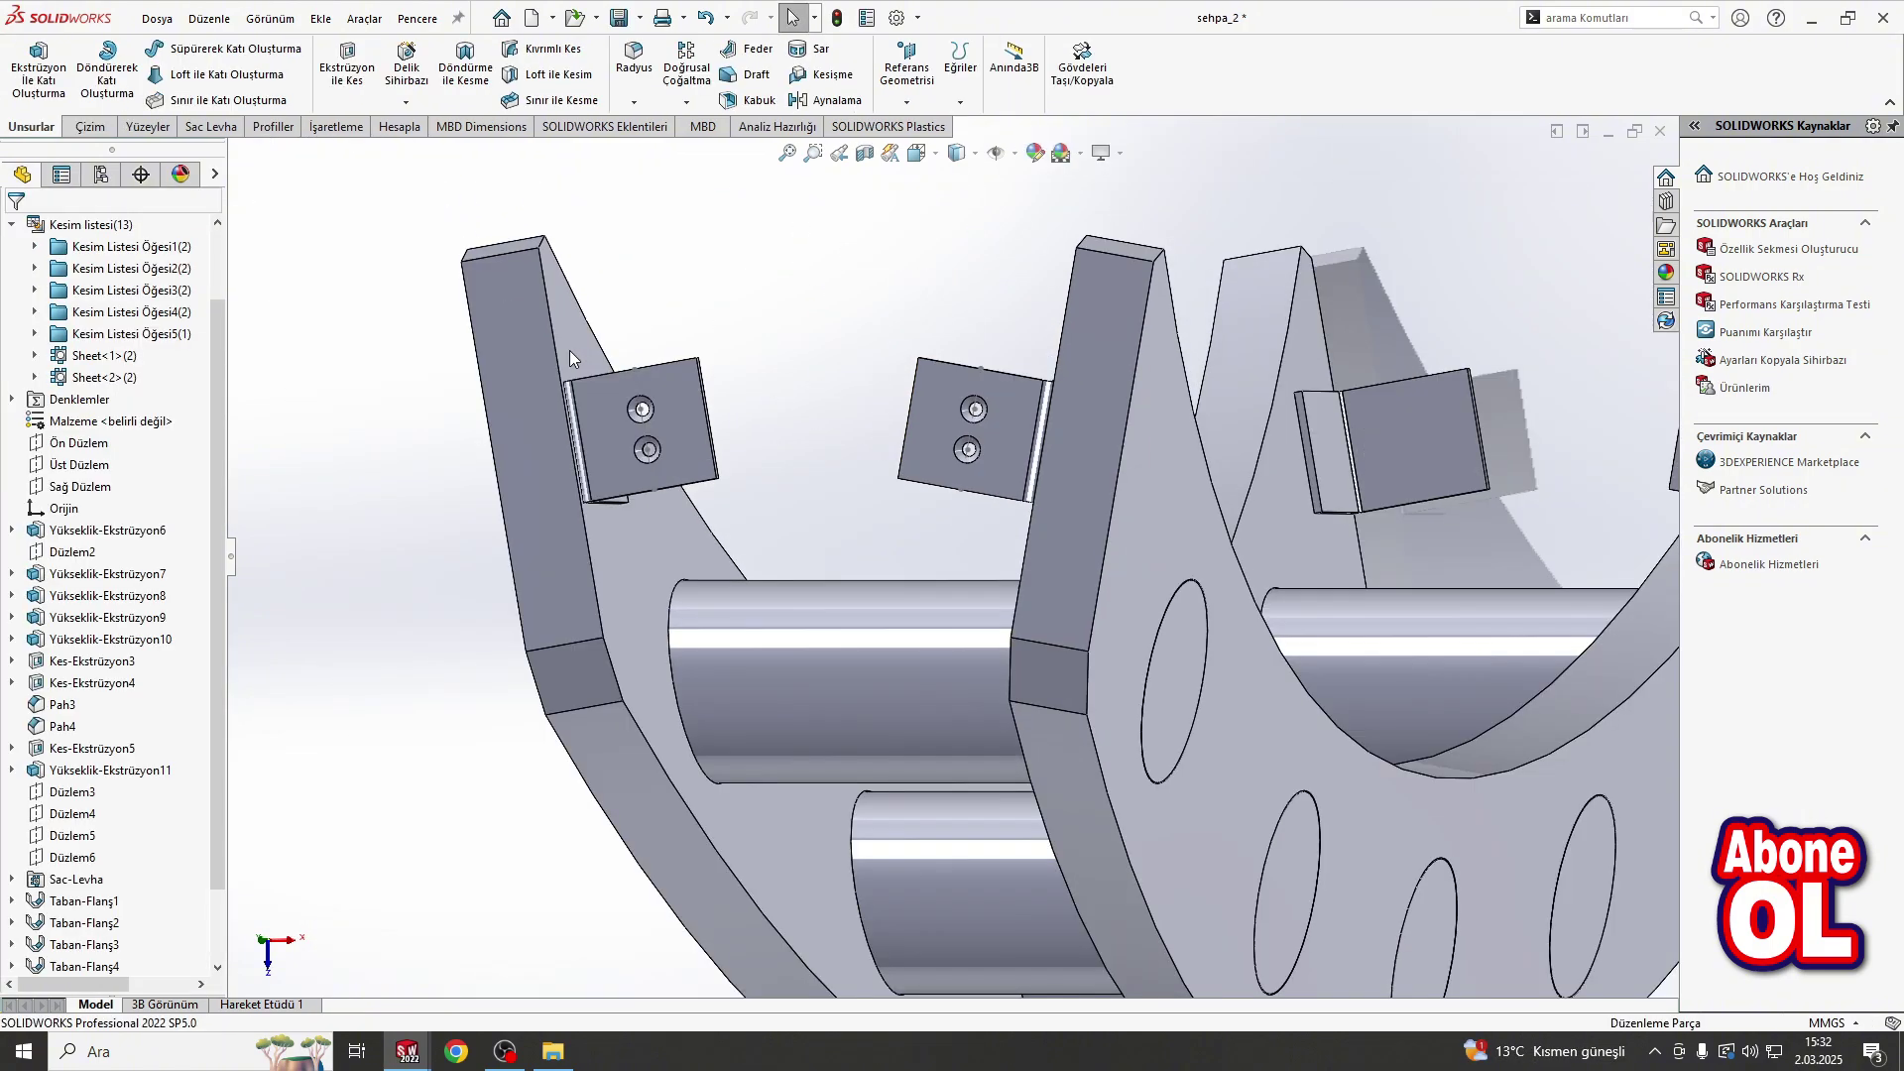
scroll(495, 396, "down", 3)
scroll(454, 434, "up", 3)
scroll(722, 569, "down", 5)
Step: Delete the stray sketch lines on the flange face and exit that sketch
middle_click_drag(722, 570, 847, 551)
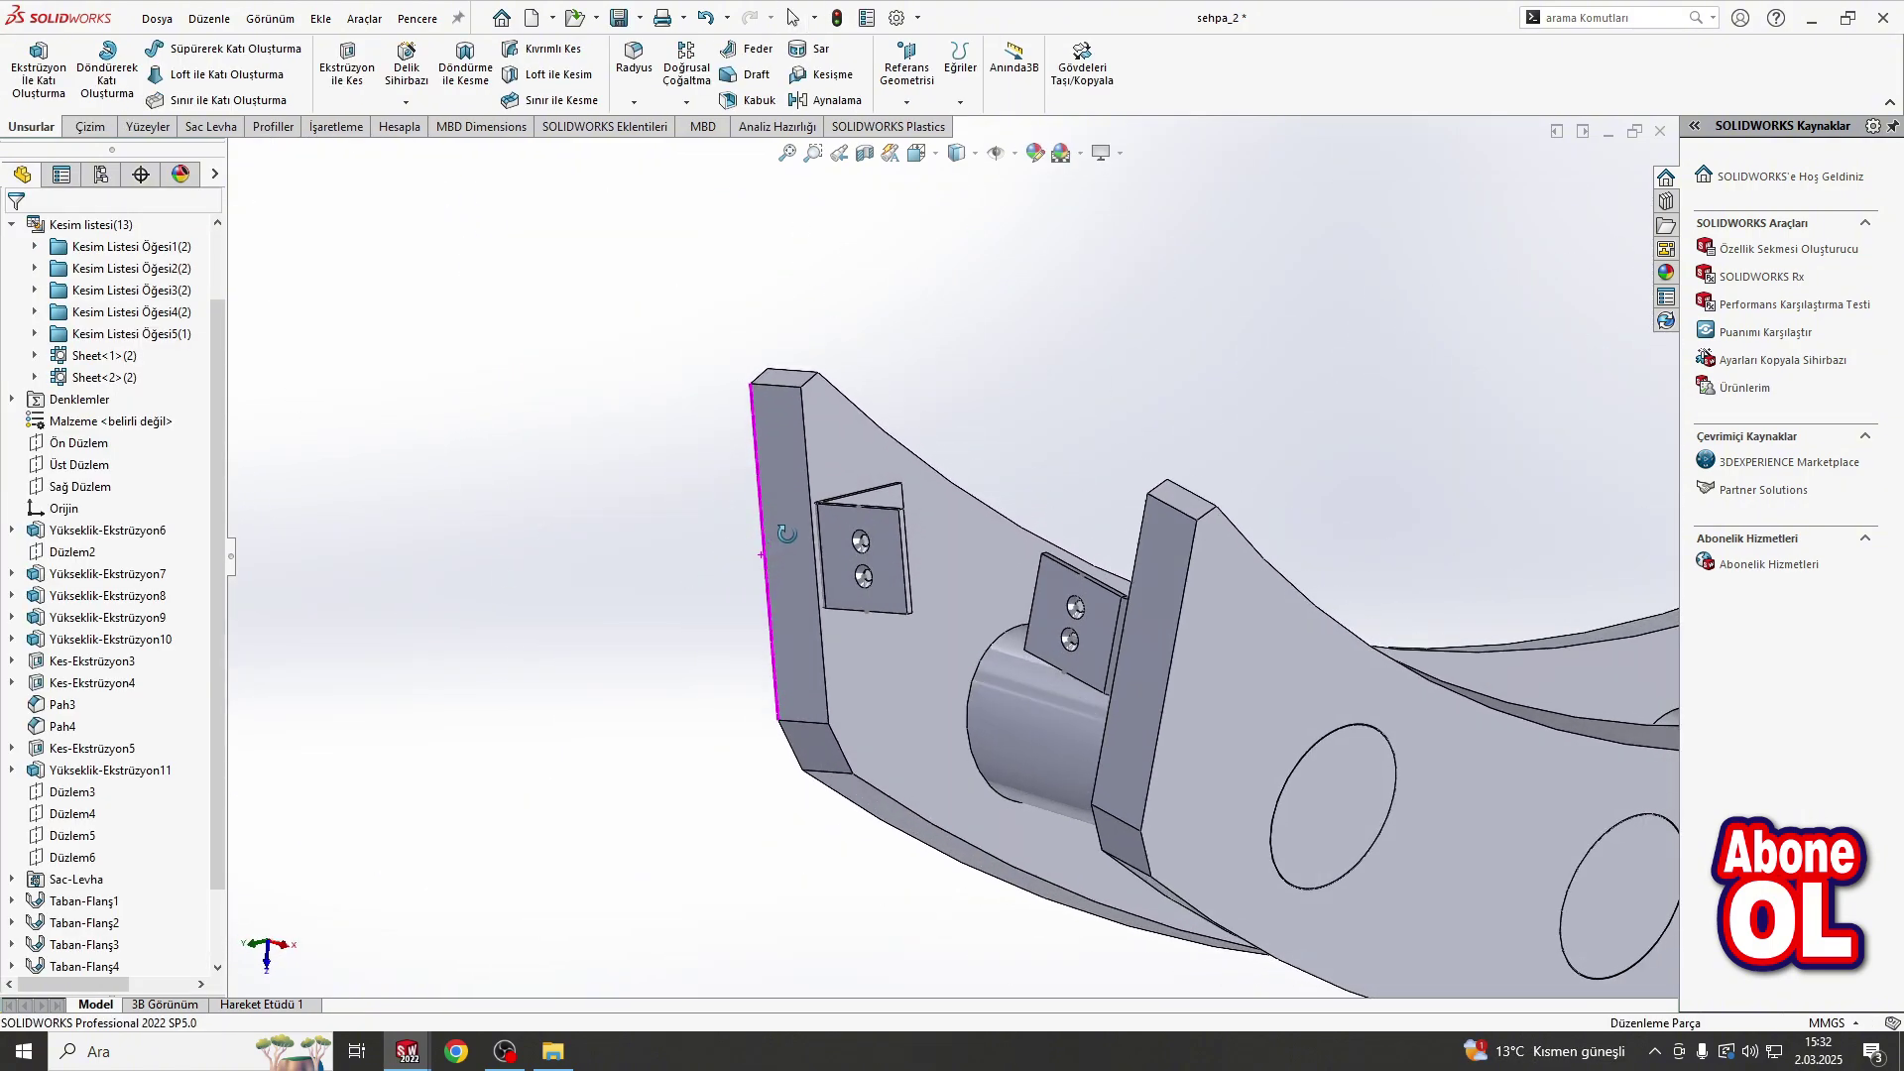
left_click(847, 550)
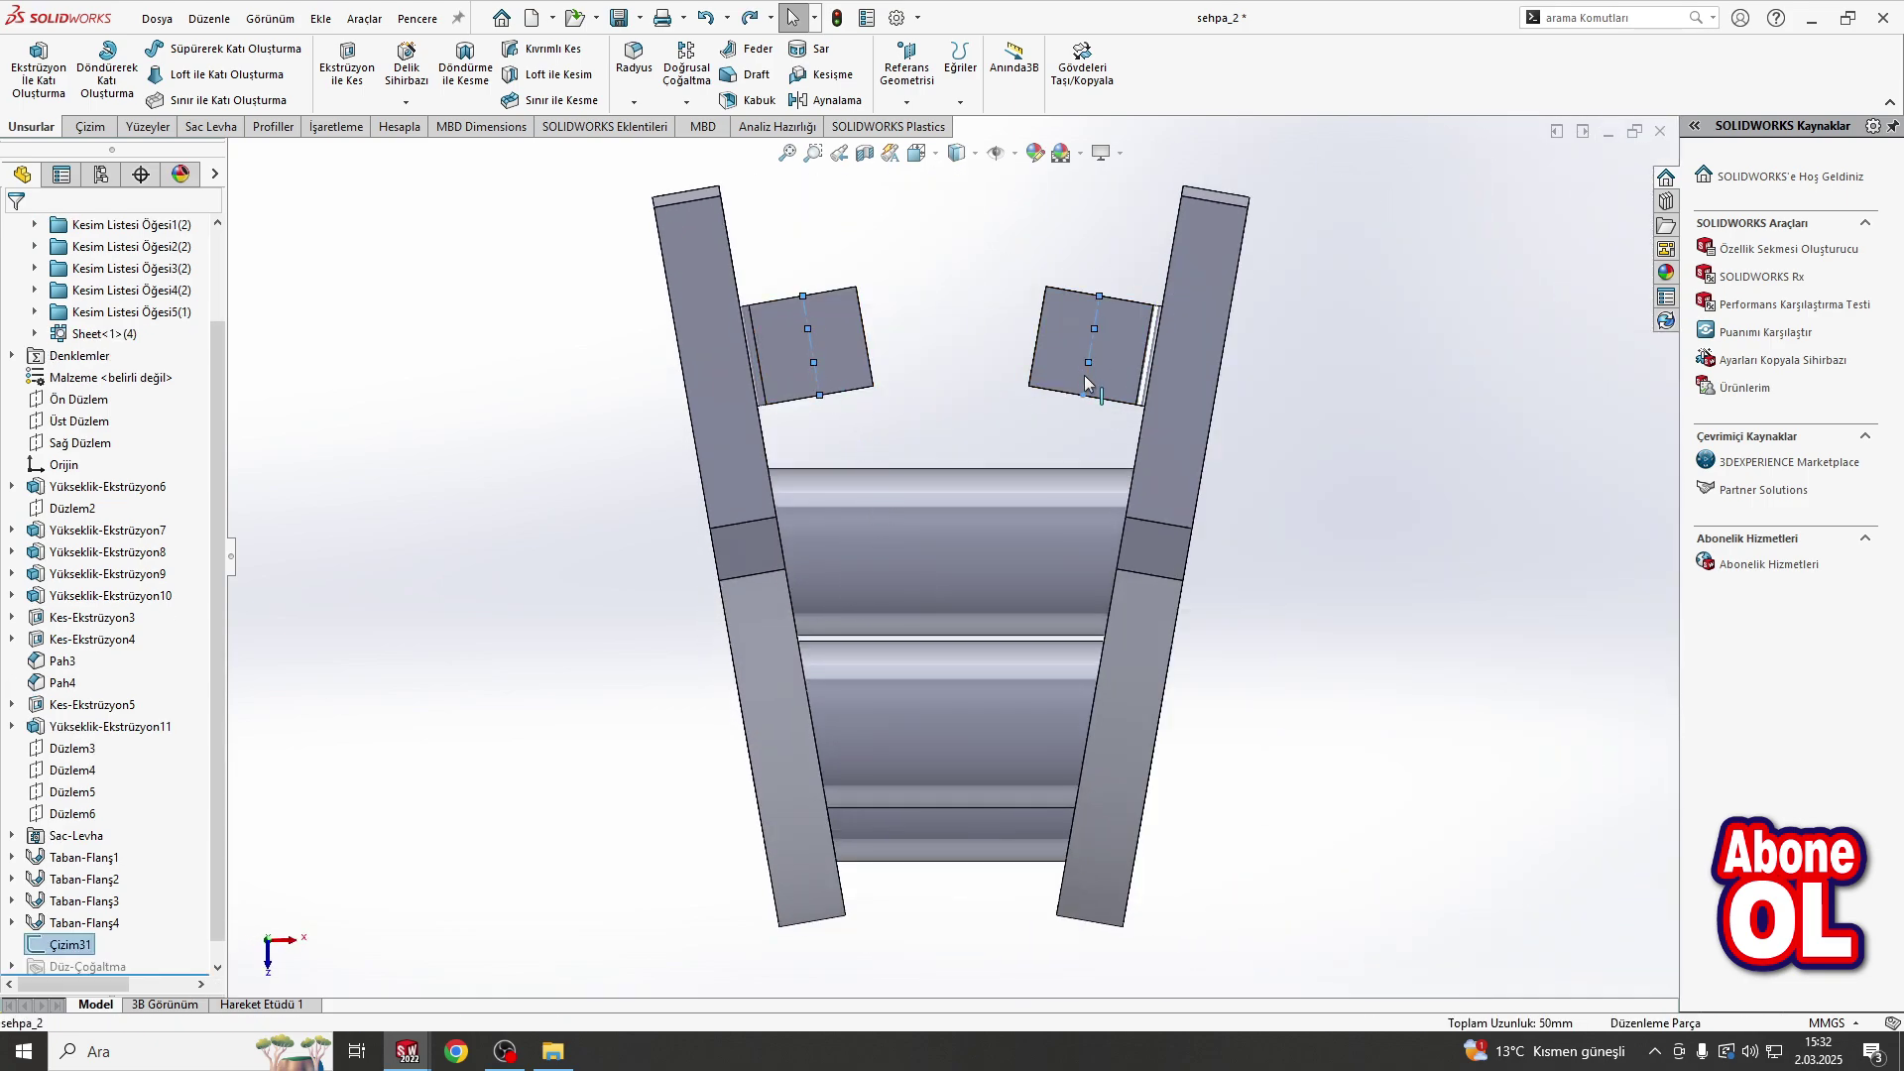
right_click(1120, 343)
left_click(1160, 466)
left_click(1072, 526)
left_click(1076, 426)
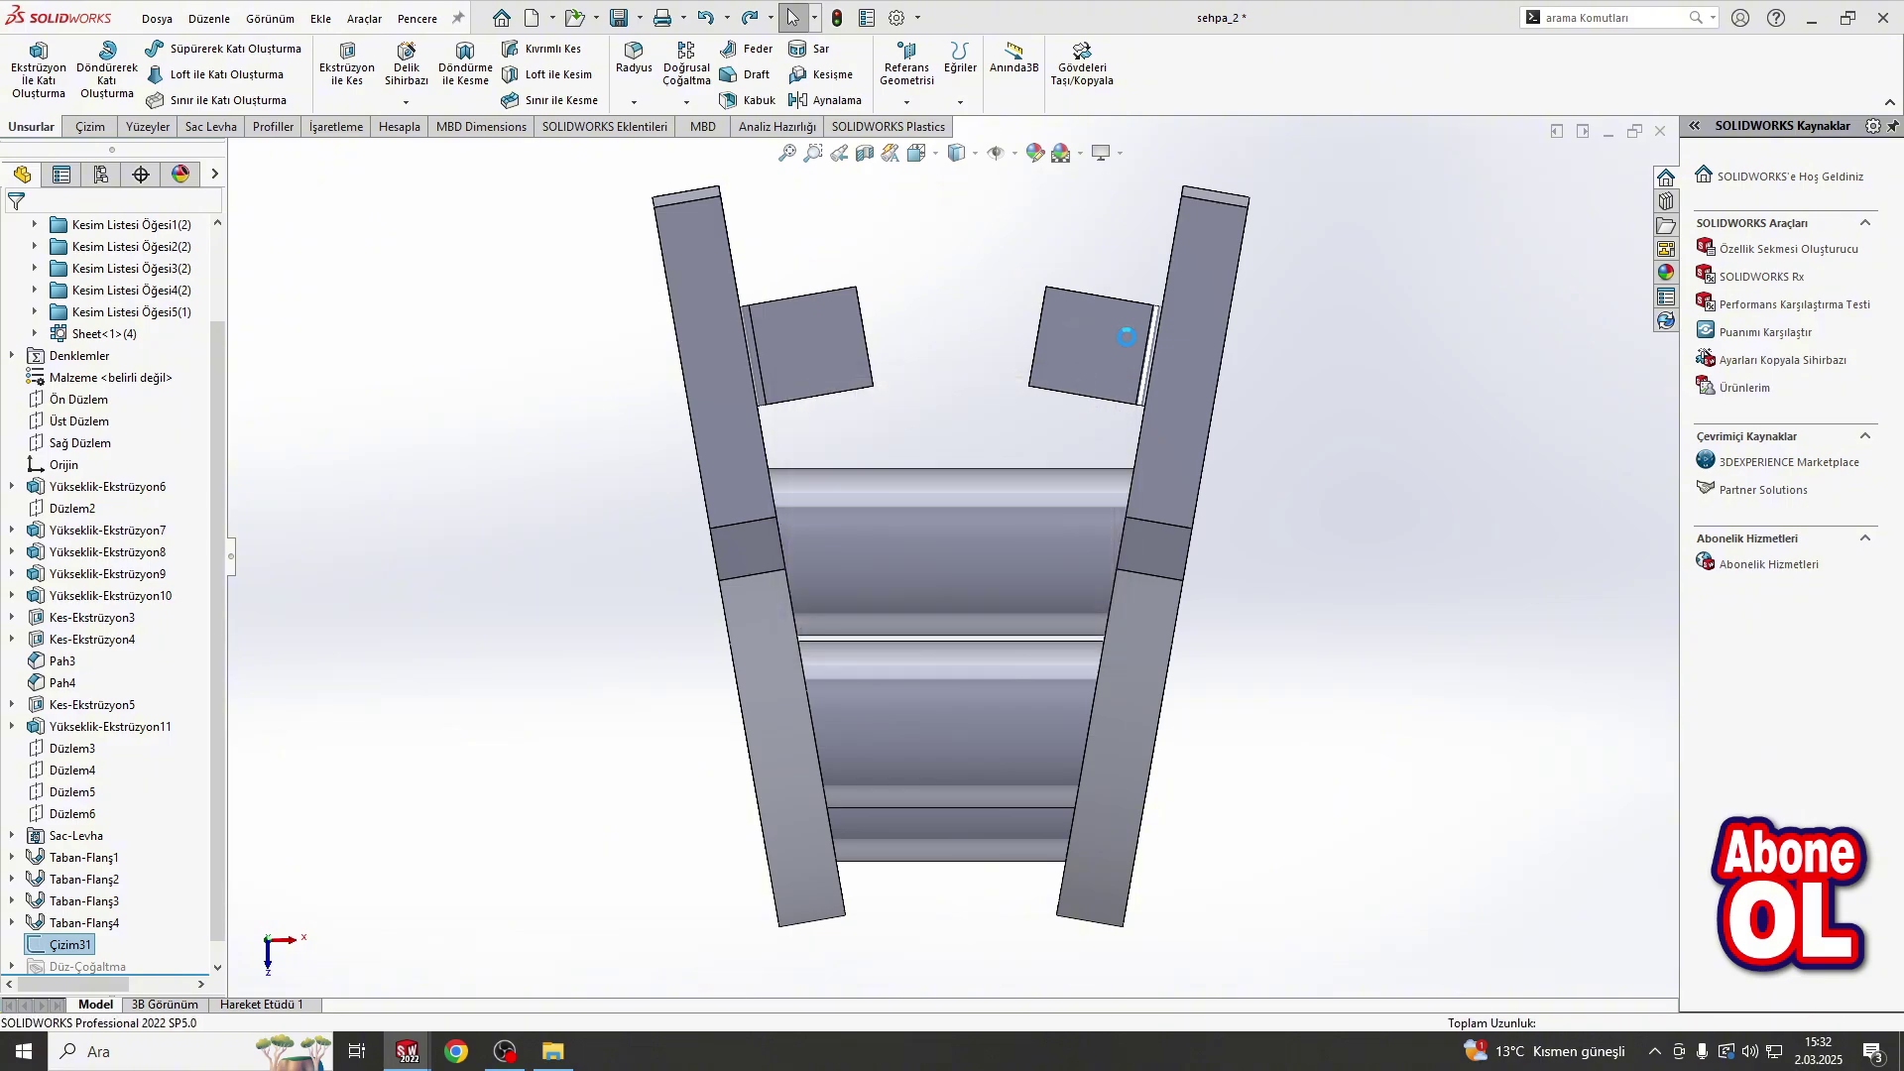
Step: Start a new sketch on the lower bracket face
scroll(1000, 355, "up", 5)
scroll(663, 506, "down", 6)
left_click(663, 506)
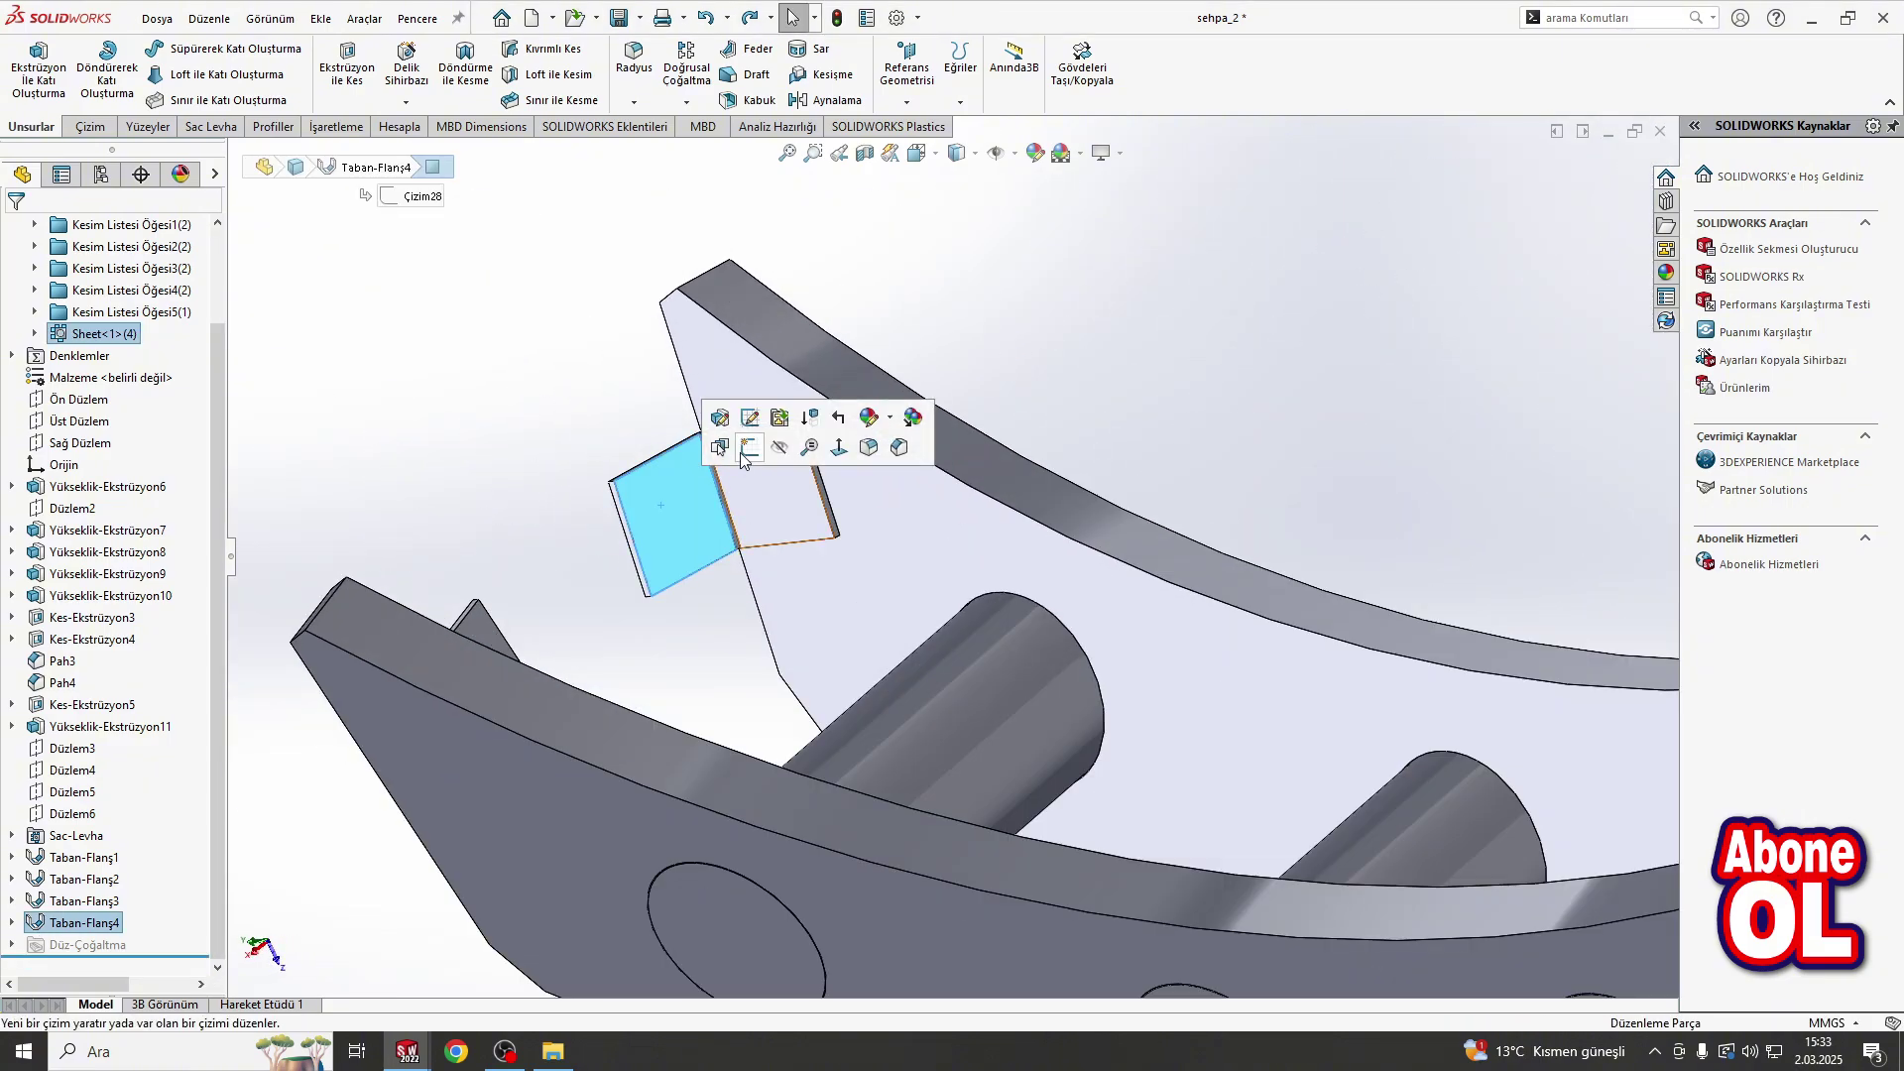
left_click(750, 447)
Step: Draw a vertical centerline down from the left lower bracket's top edge
left_click(163, 47)
left_click(199, 93)
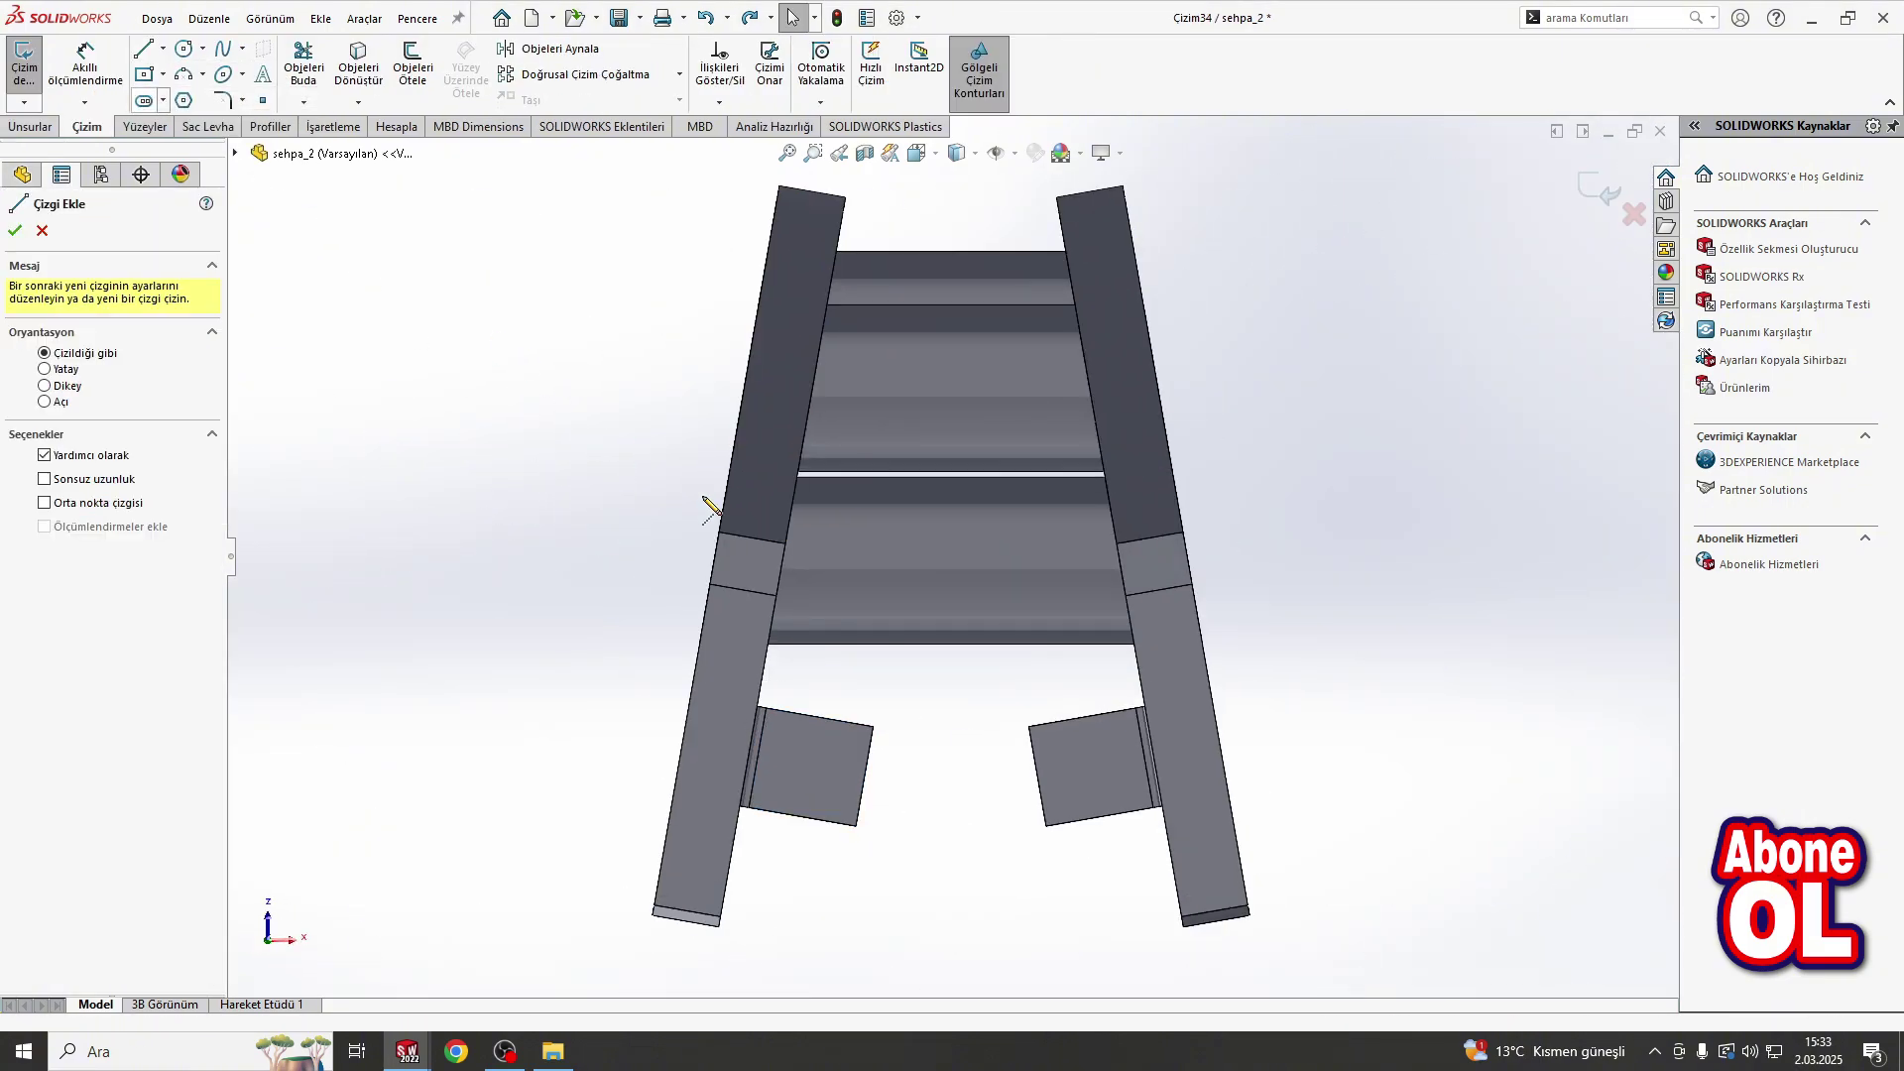
left_click(831, 729)
key("Escape")
left_click(163, 47)
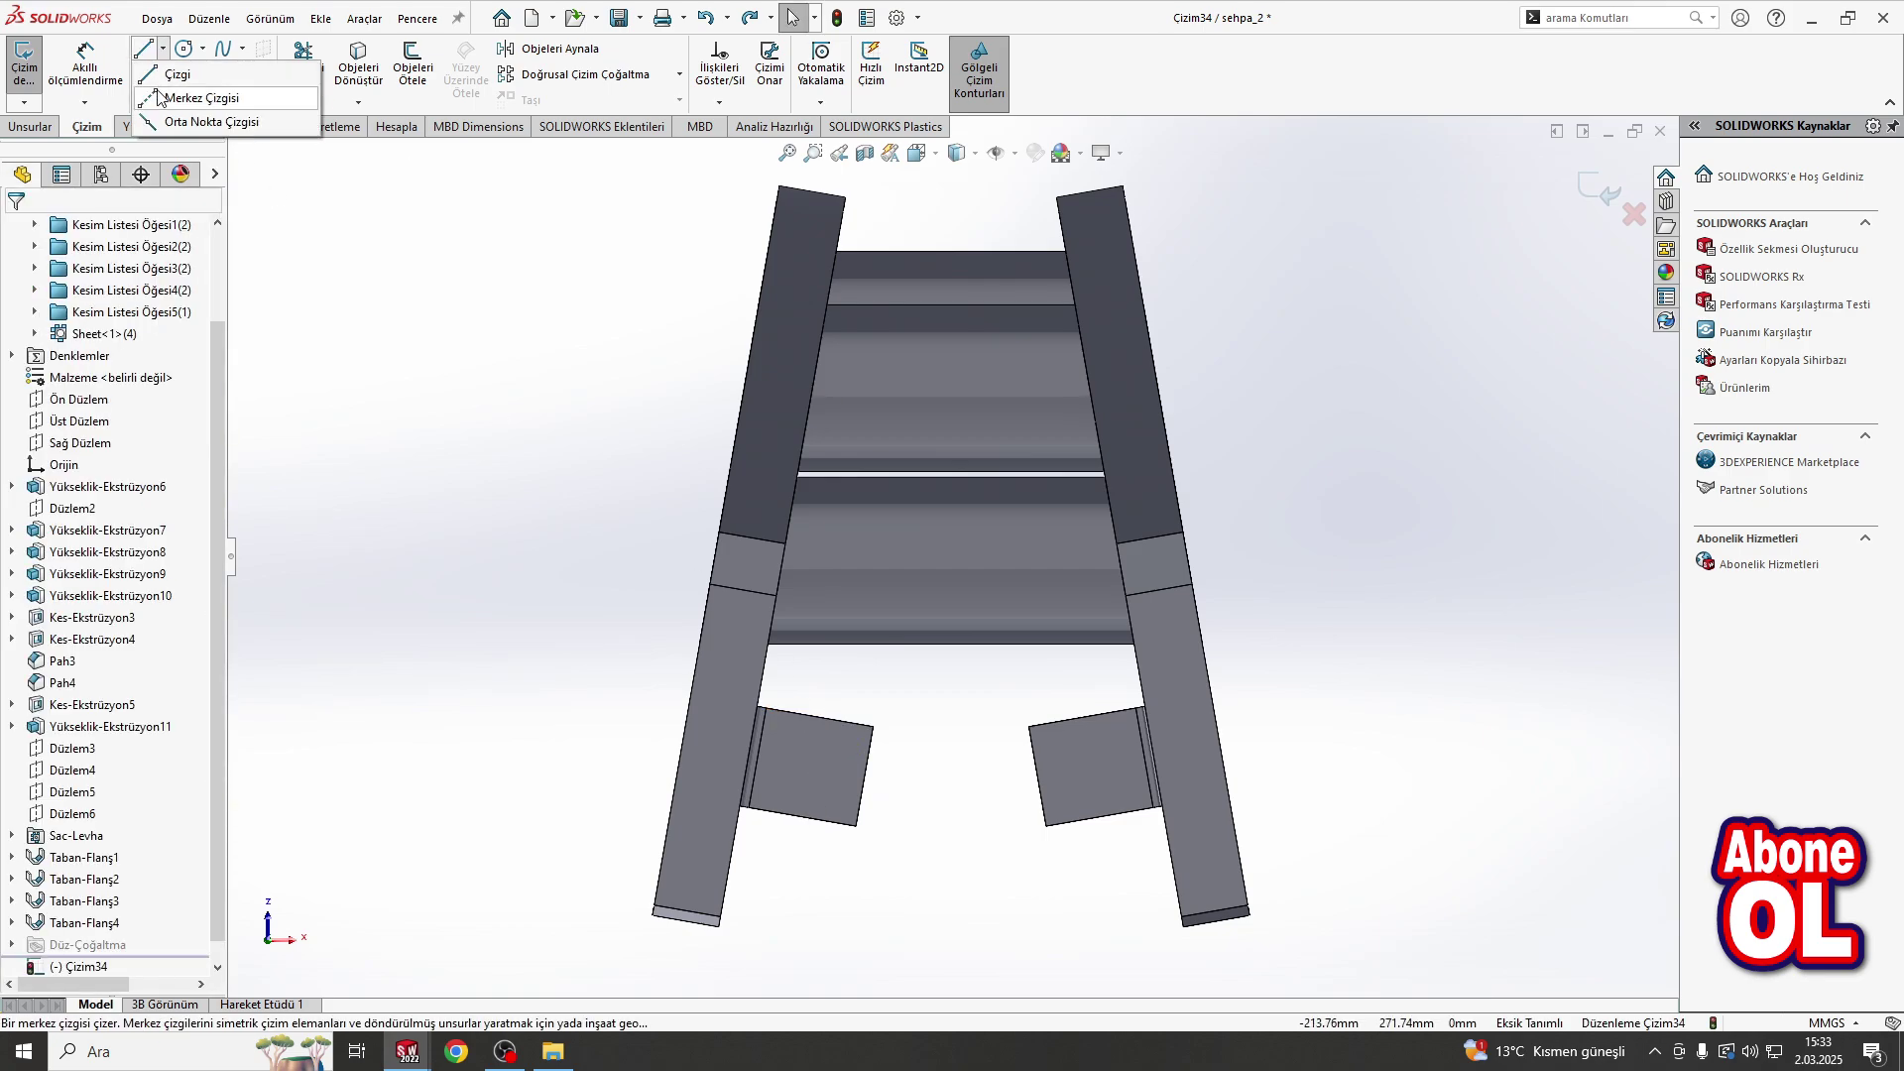
left_click(198, 93)
left_click_drag(820, 717, 808, 791)
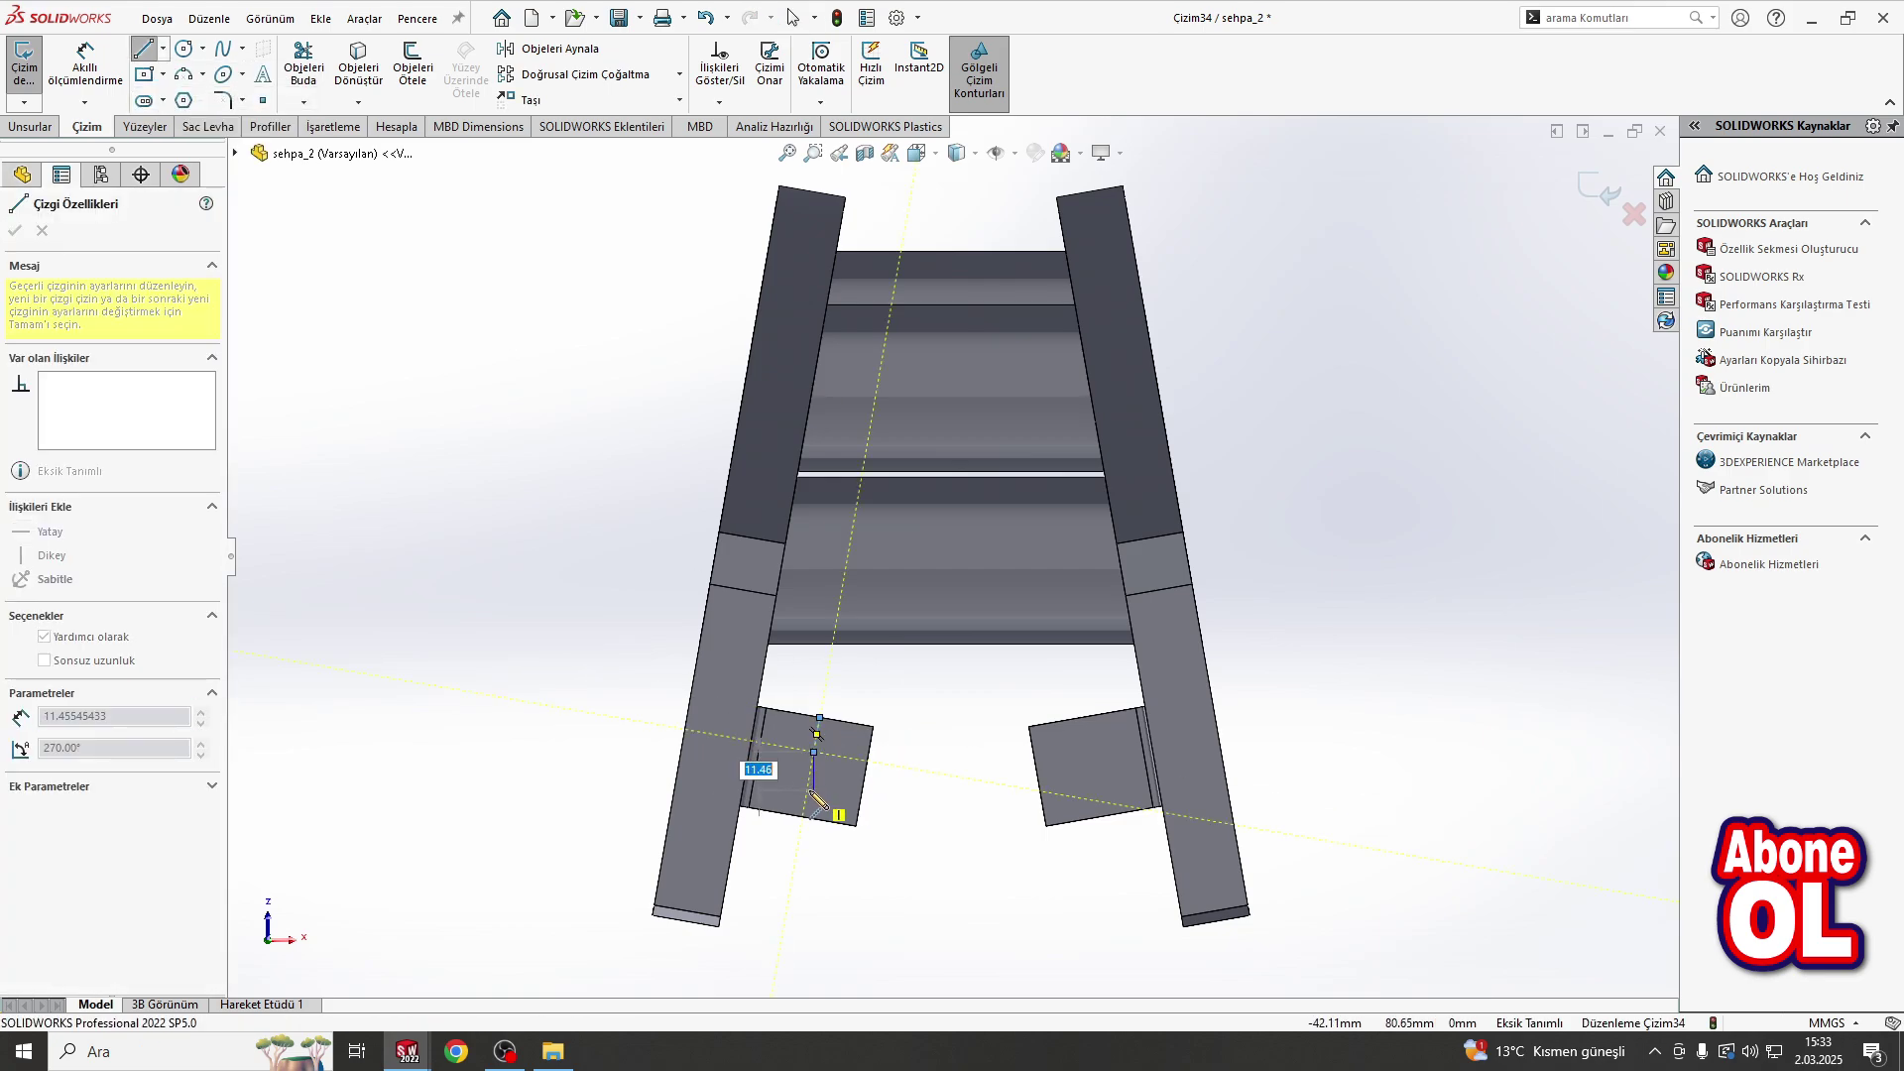
key("Escape")
Step: Add another centerline on the left bracket reaching its bottom edge
scroll(784, 823, "down", 2)
scroll(783, 824, "down", 3)
left_click(162, 47)
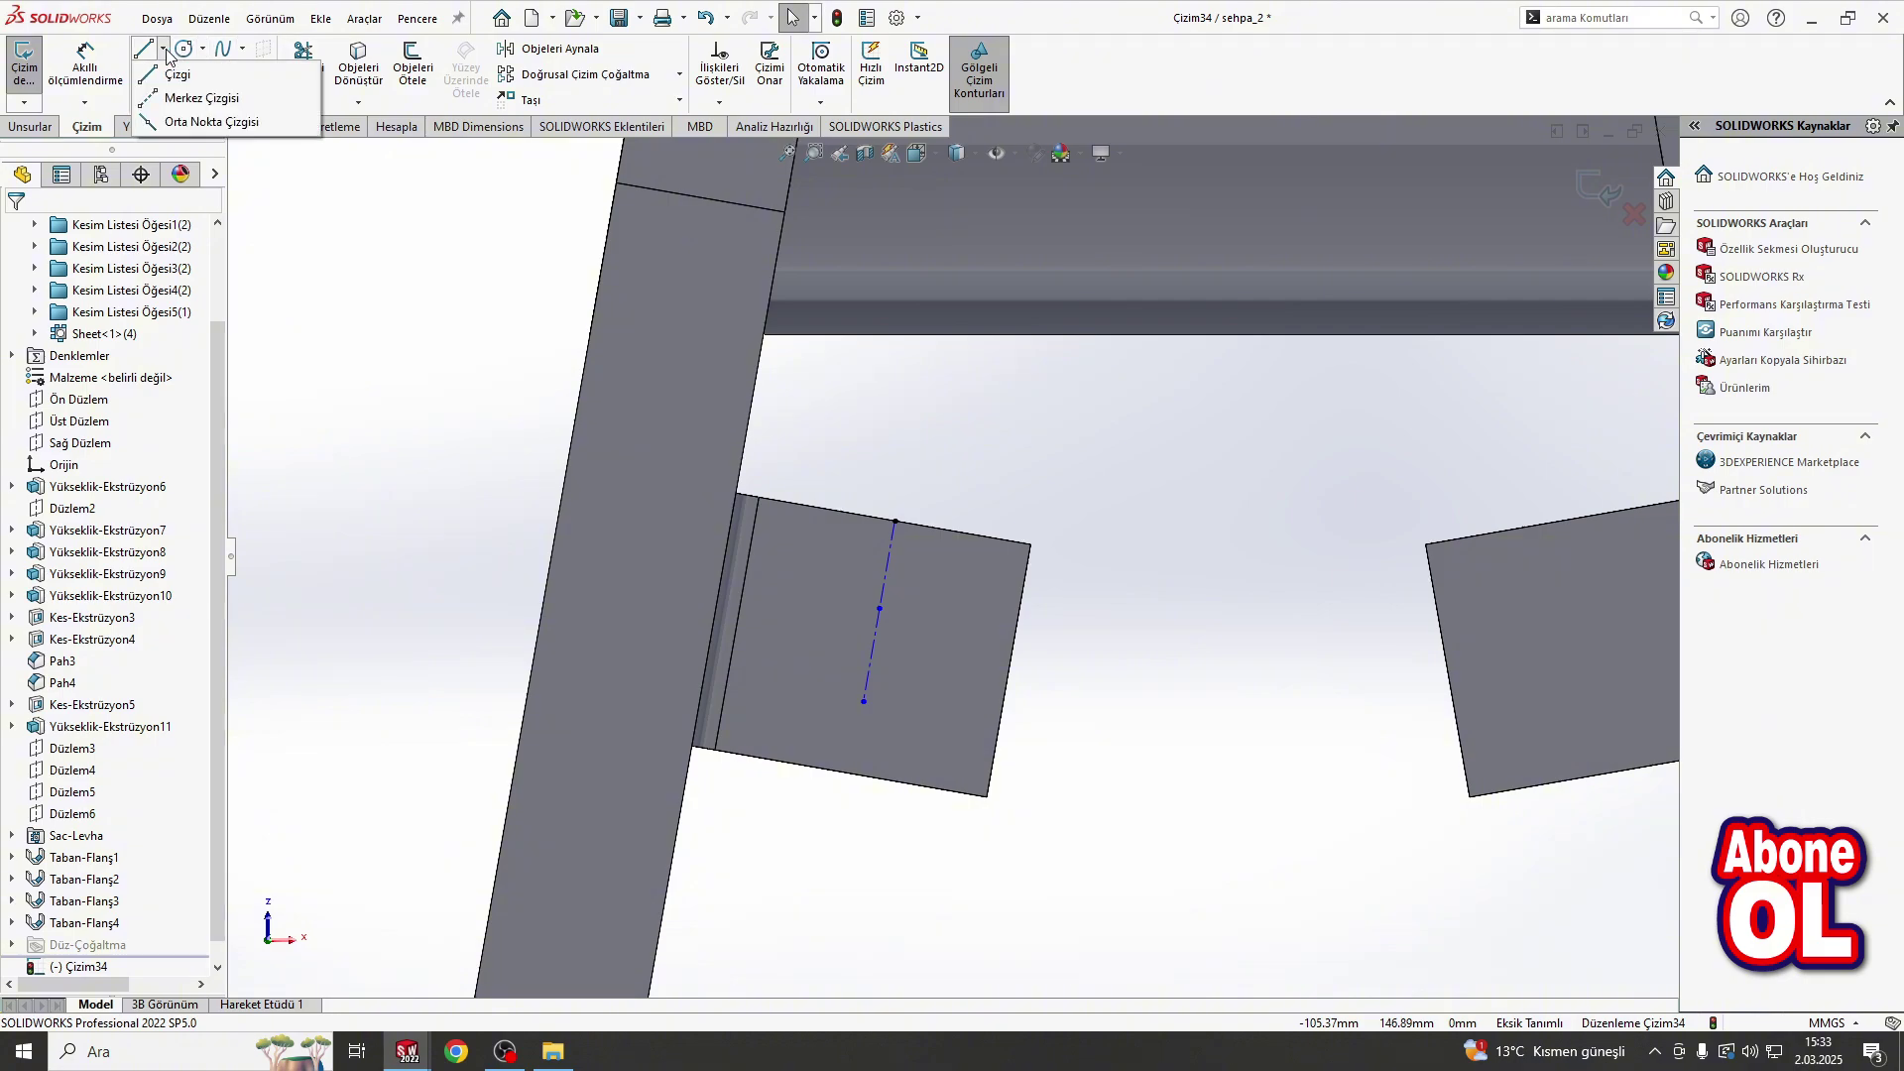
left_click(198, 93)
left_click_drag(864, 703, 873, 779)
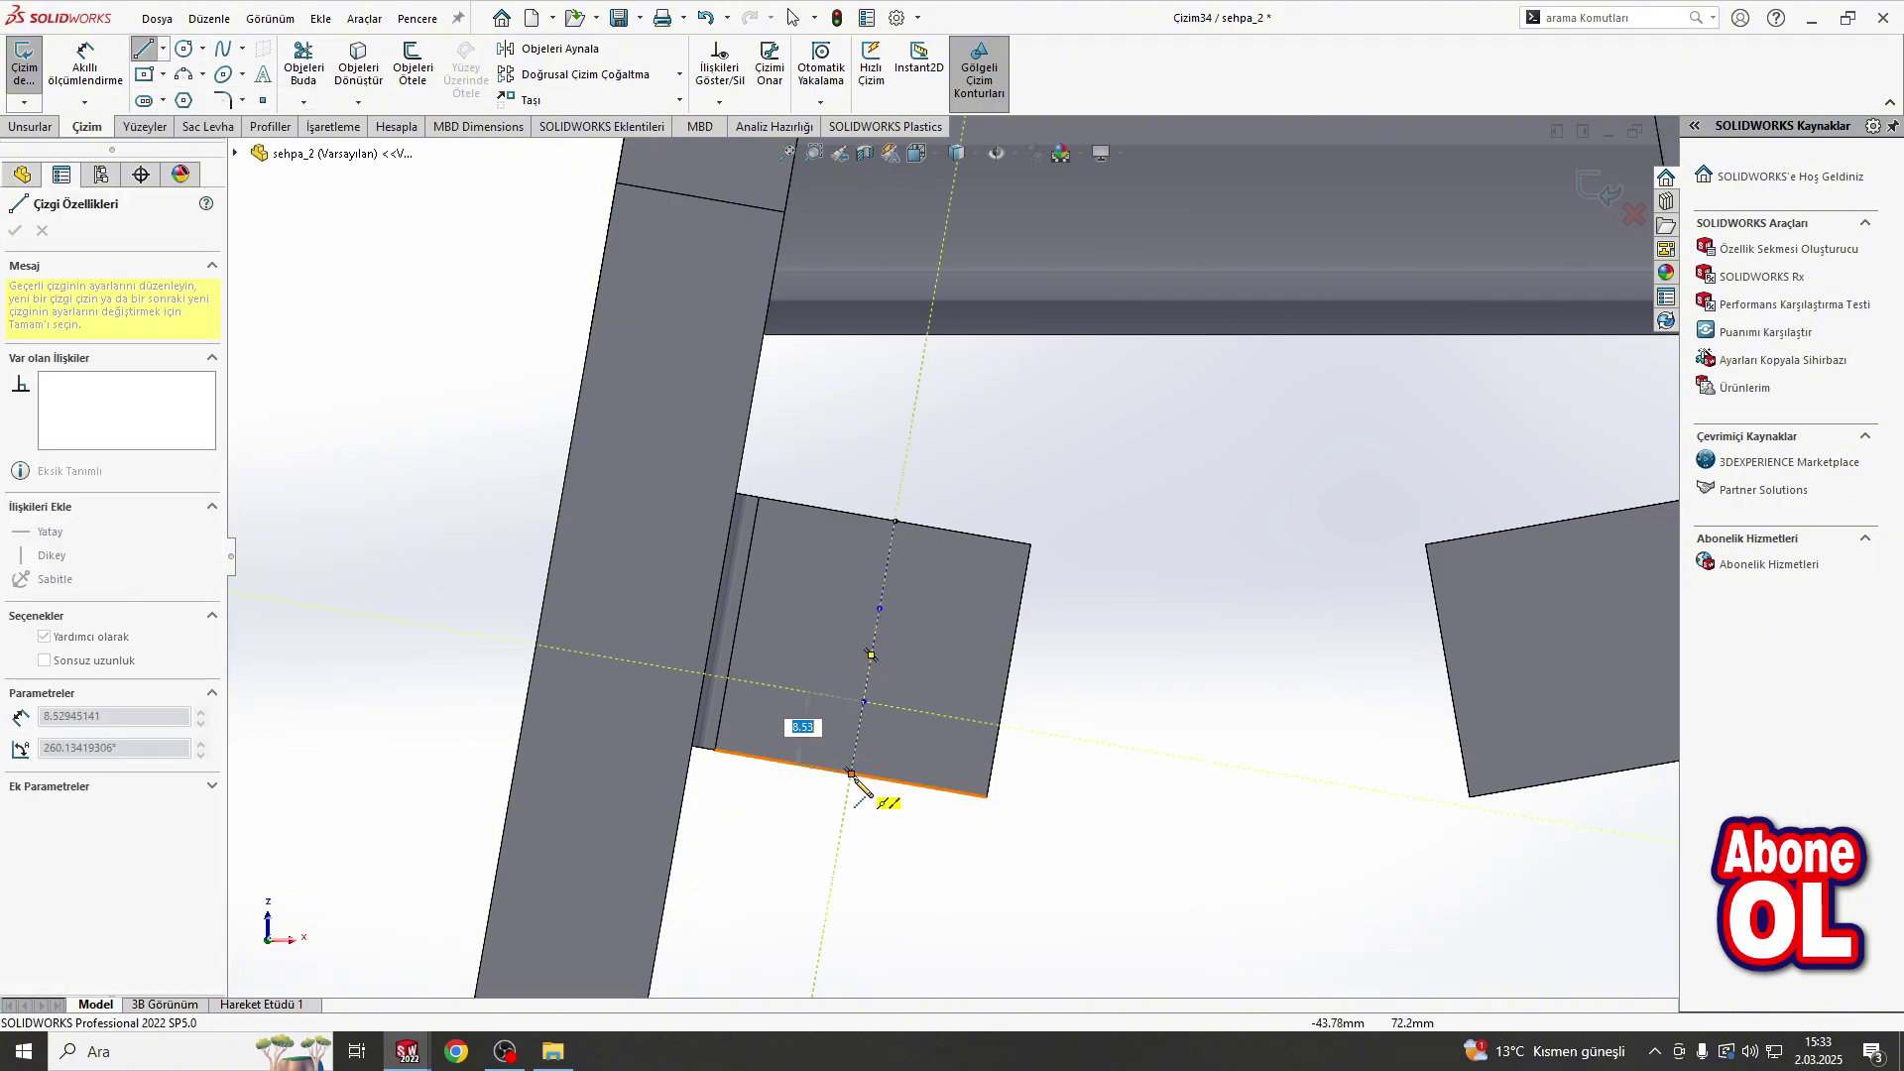
key("Escape")
Step: Draw a vertical centerline across the right lower bracket from top to bottom edge
left_click(163, 48)
left_click(199, 93)
scroll(1171, 486, "up", 5)
scroll(1185, 526, "down", 2)
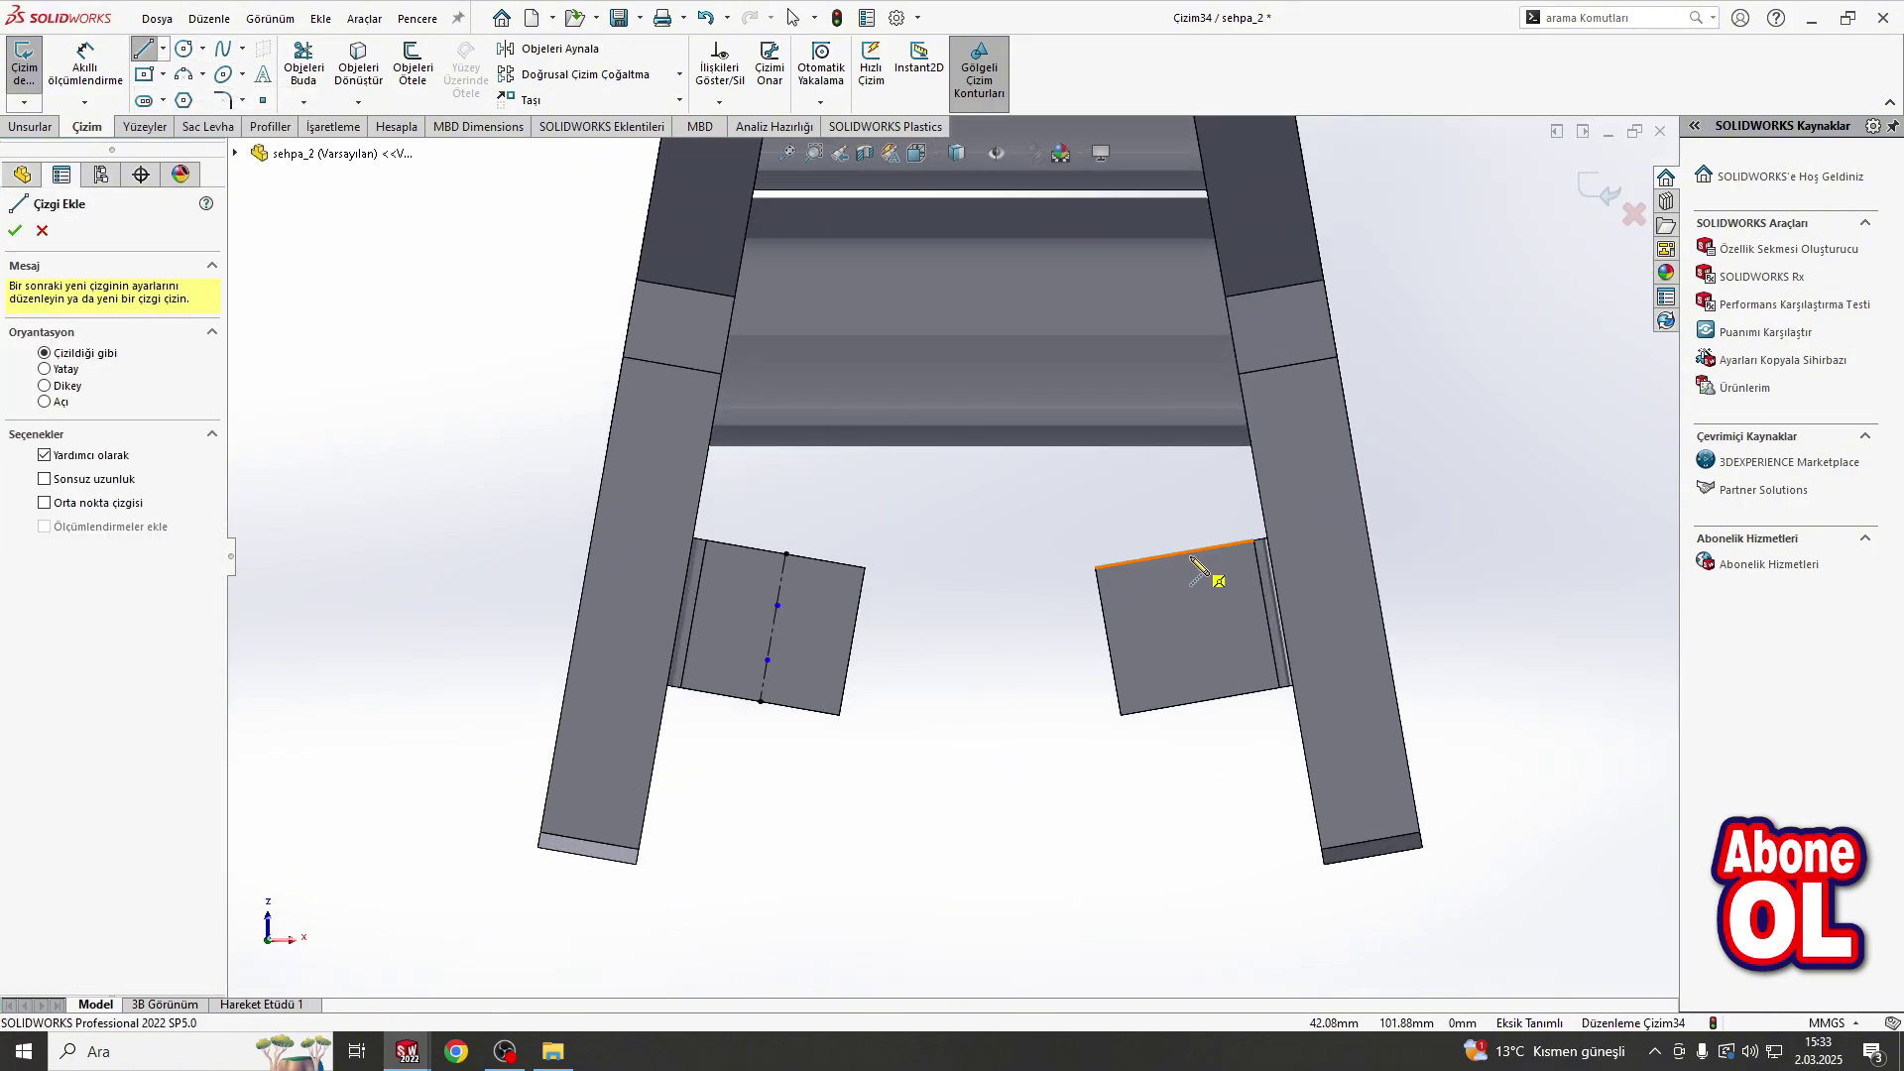
left_click(1174, 554)
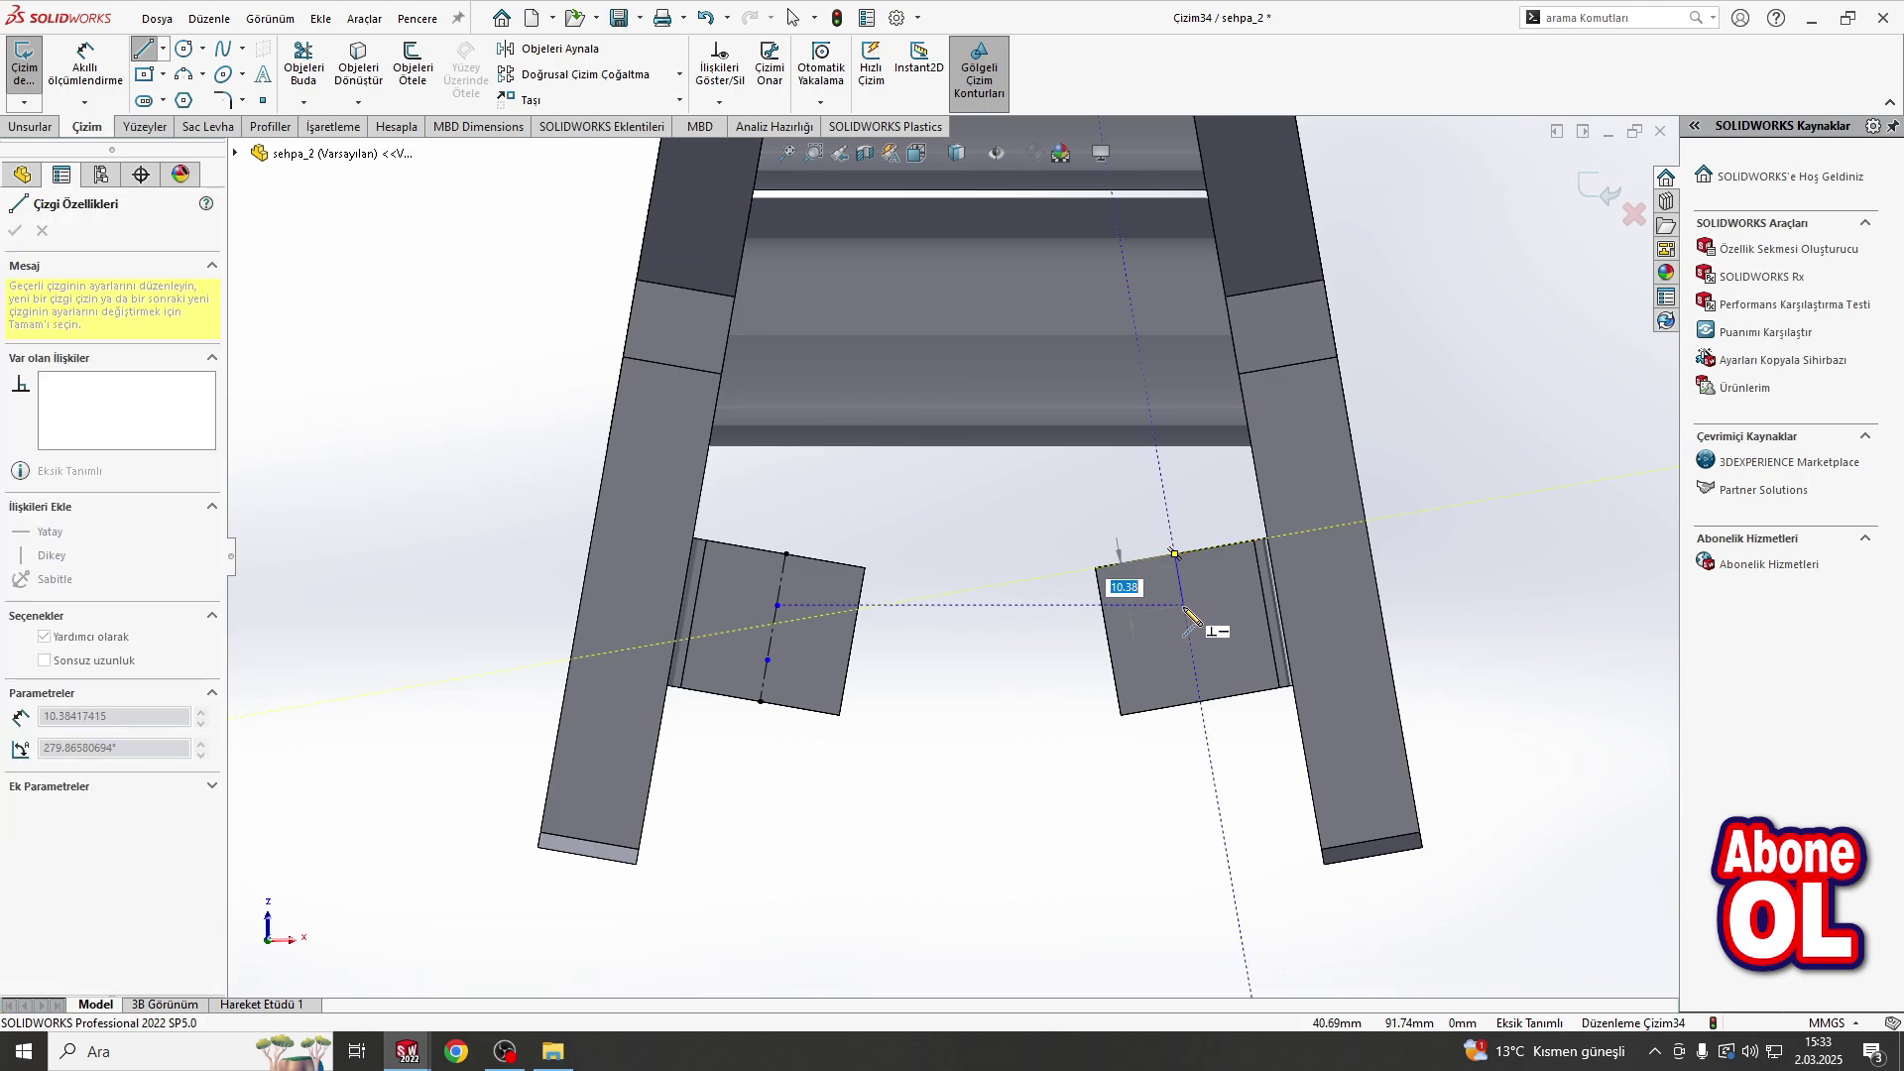
left_click(1202, 699)
key("Escape")
Step: Select both brackets' centerlines and close sketch Çizim34
left_click_drag(935, 501, 735, 793)
key("Escape")
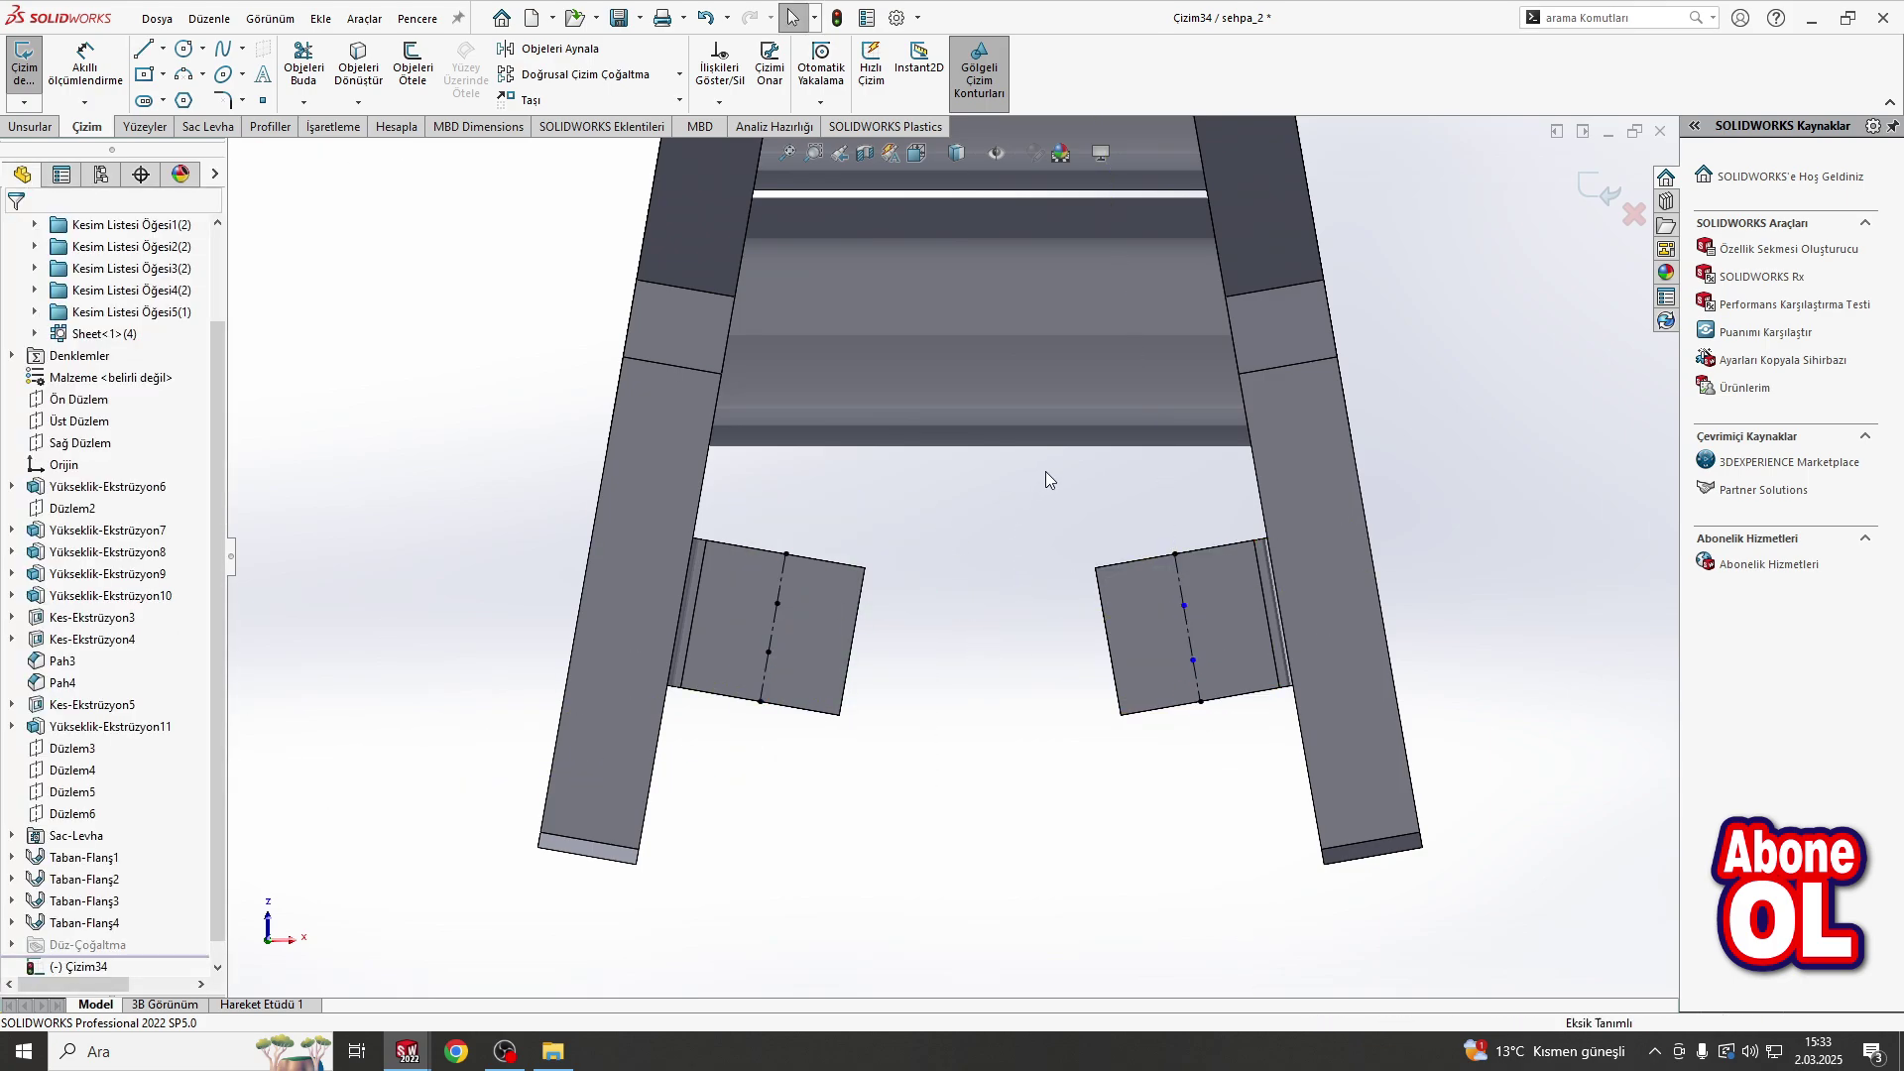
left_click_drag(1046, 480, 1271, 899)
key("ctrl+b")
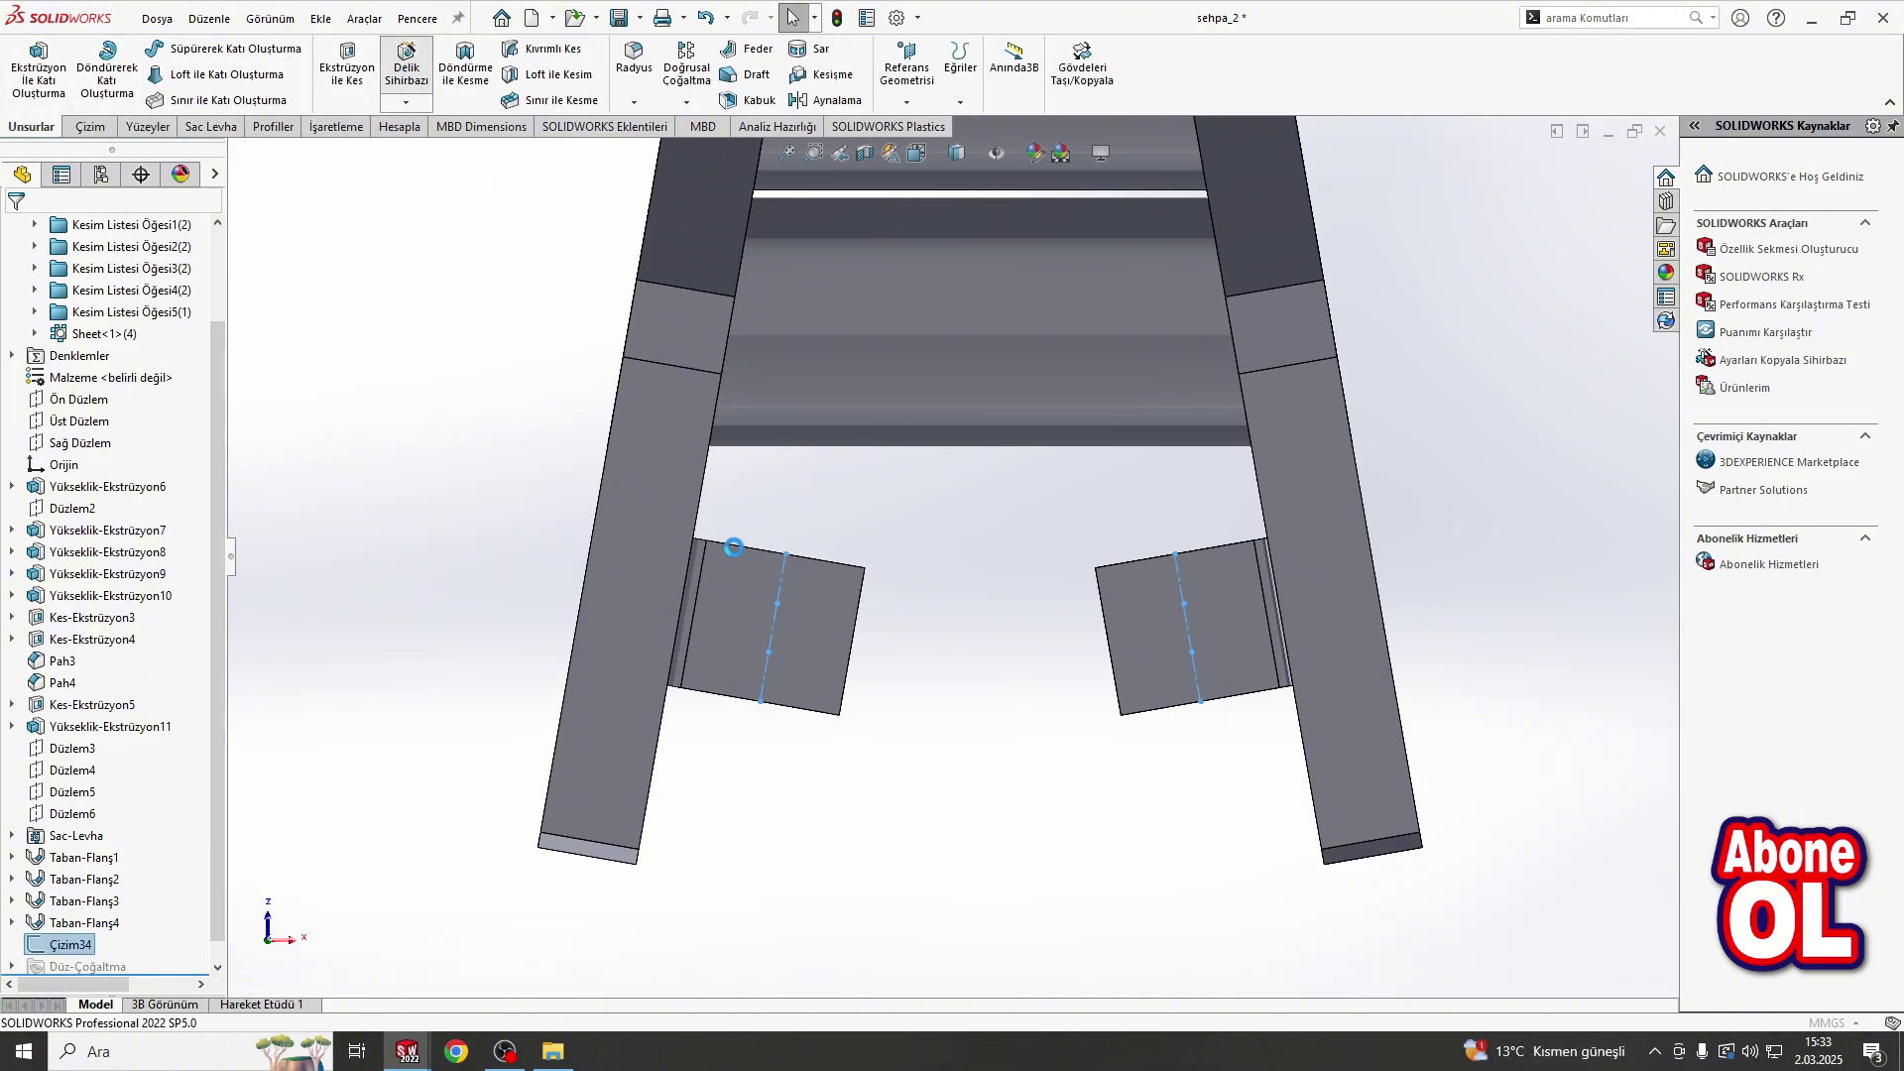
Step: Cut M3 through-all holes on the lower pad faces, scoped to Taban-Flanş1 and Taban-Flanş2
mouse_move(991, 565)
middle_mouse_down()
mouse_move(807, 658)
mouse_move(787, 177)
mouse_move(764, 218)
middle_mouse_up()
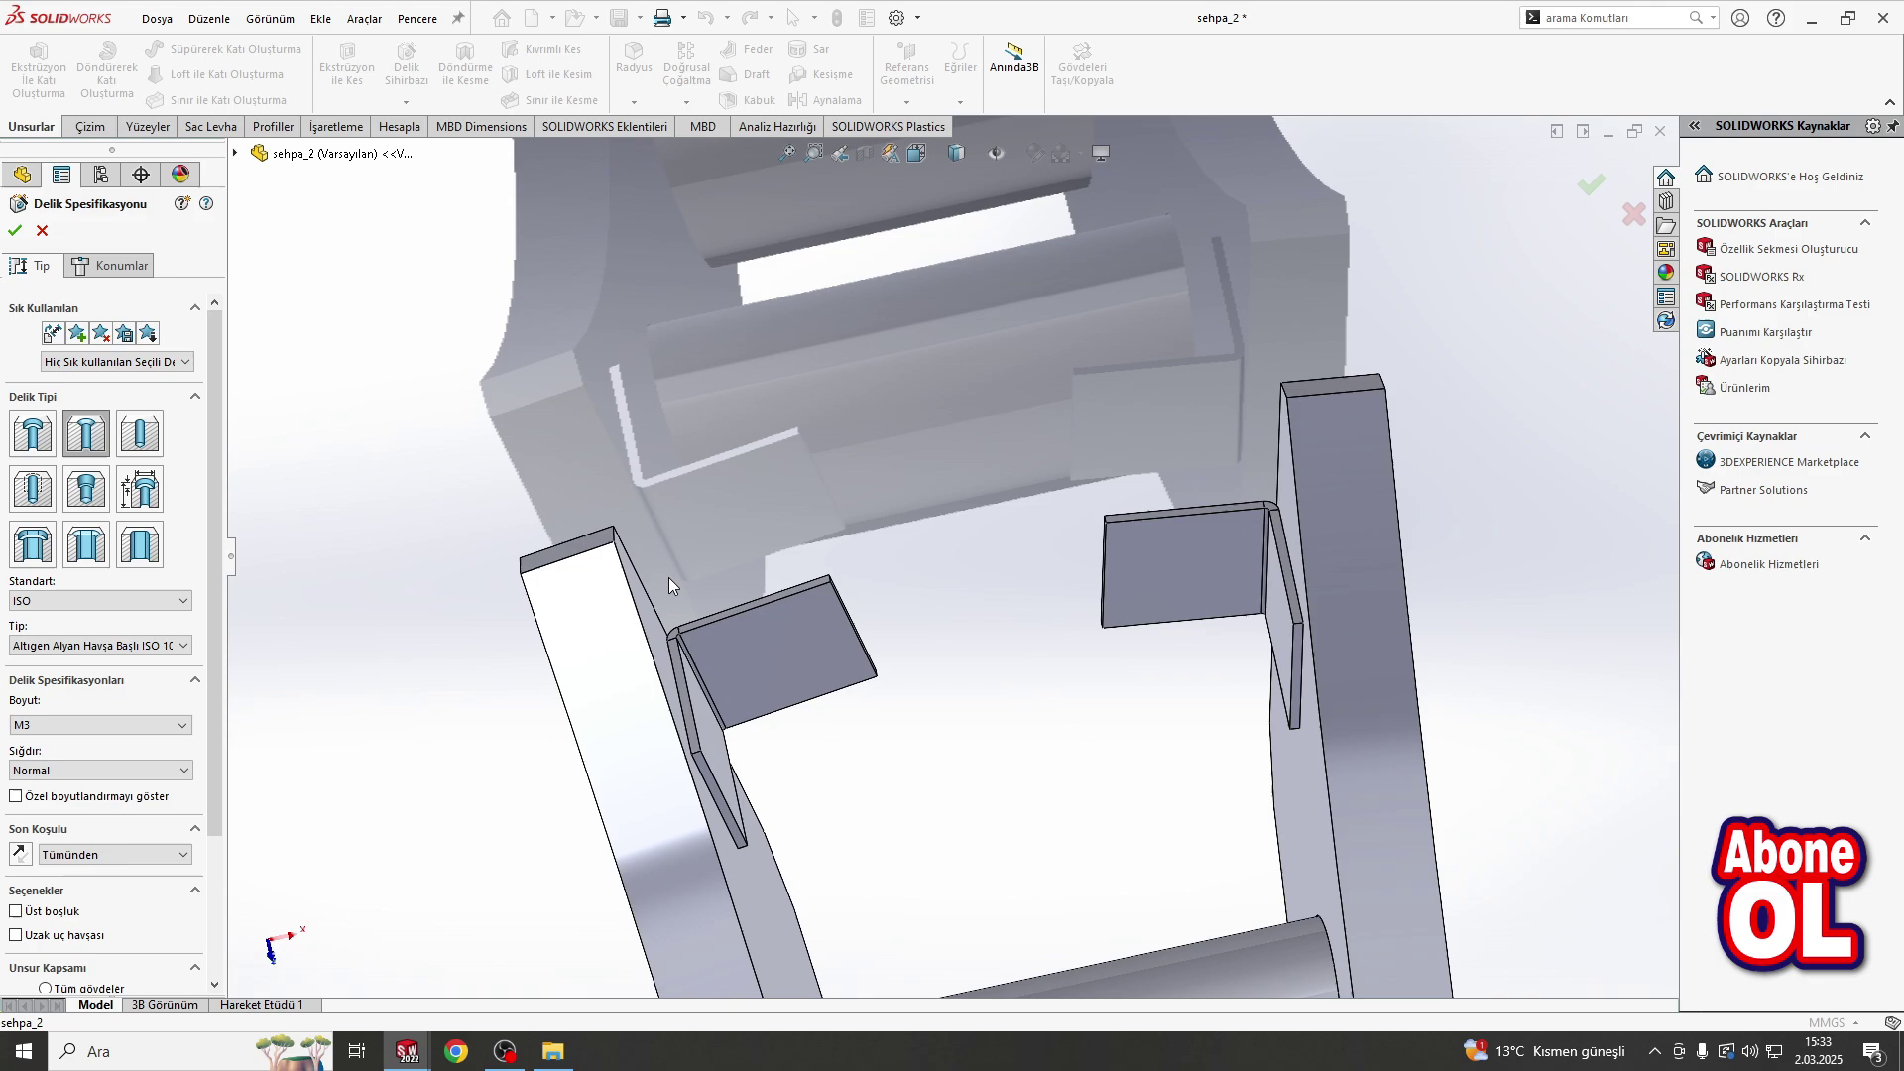
left_click(112, 266)
left_click(33, 266)
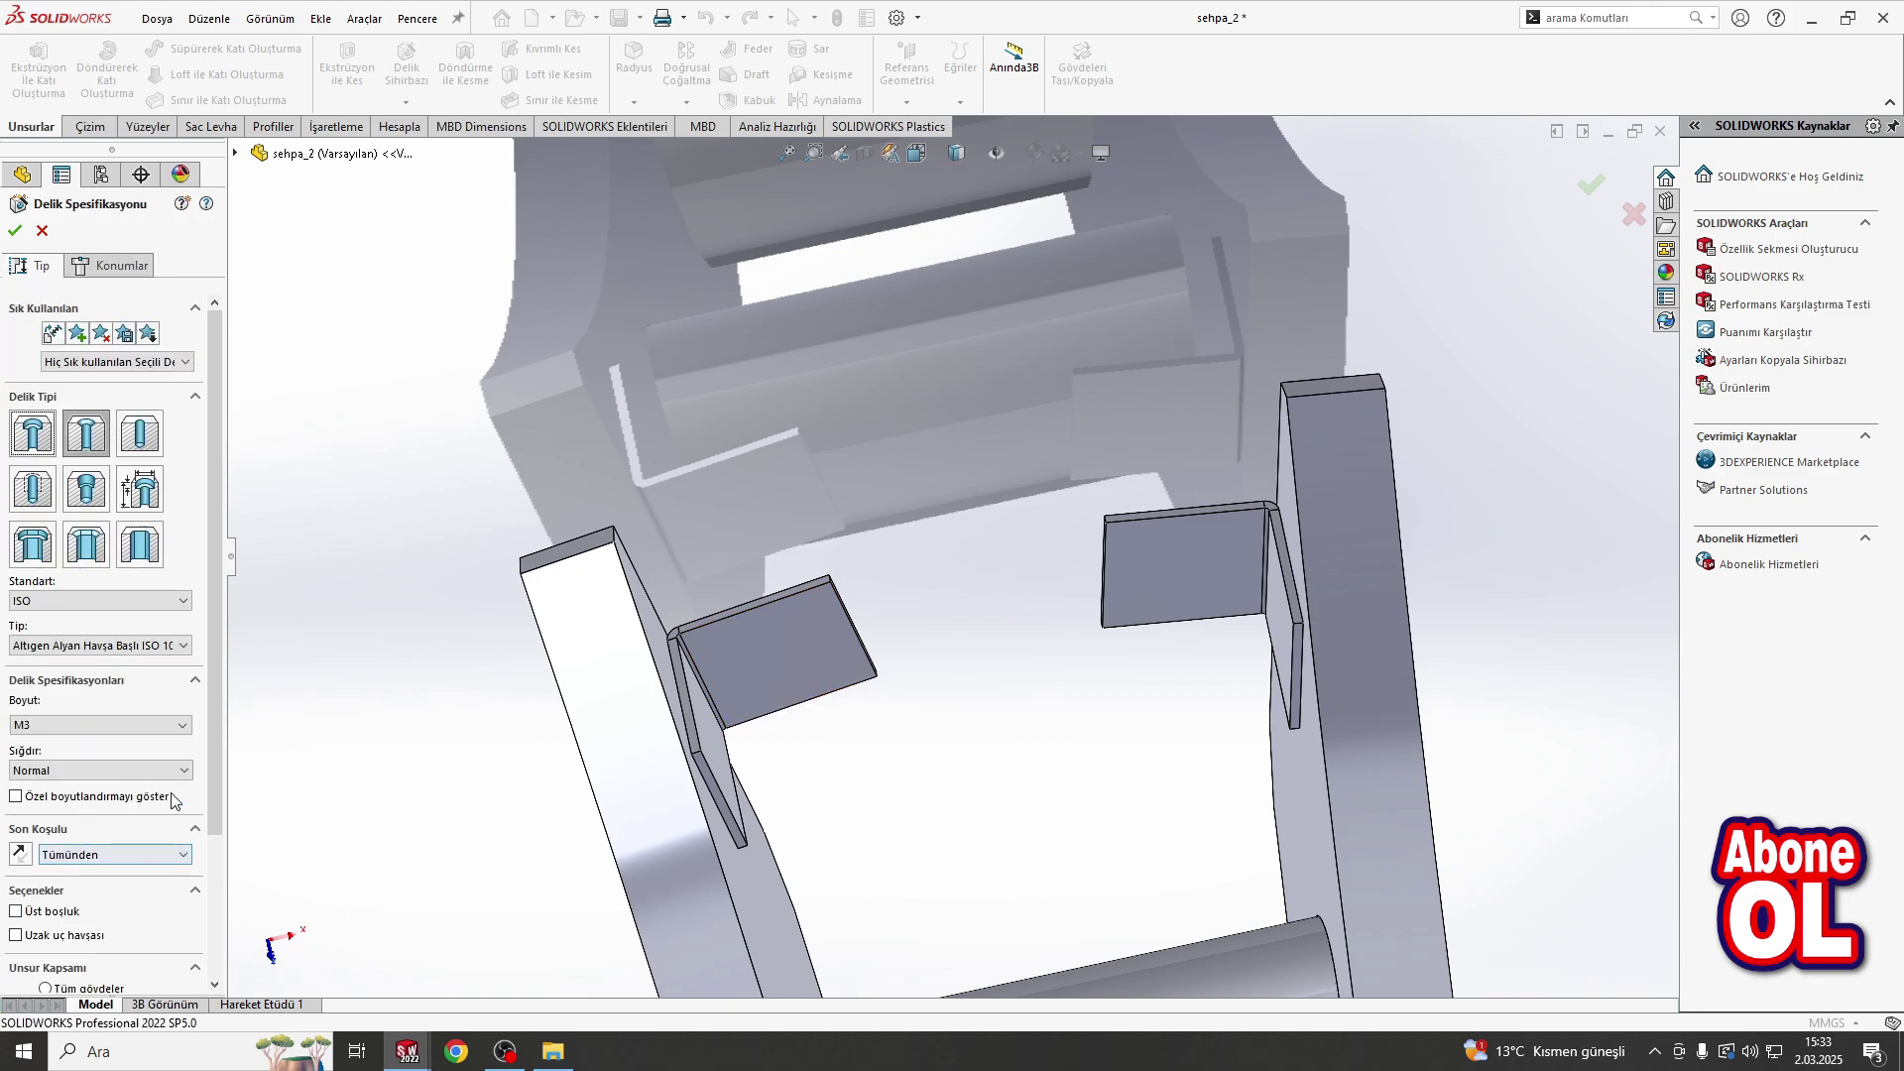
scroll(173, 800, "down", 3)
left_click(44, 836)
left_click(774, 645)
left_click(1233, 557)
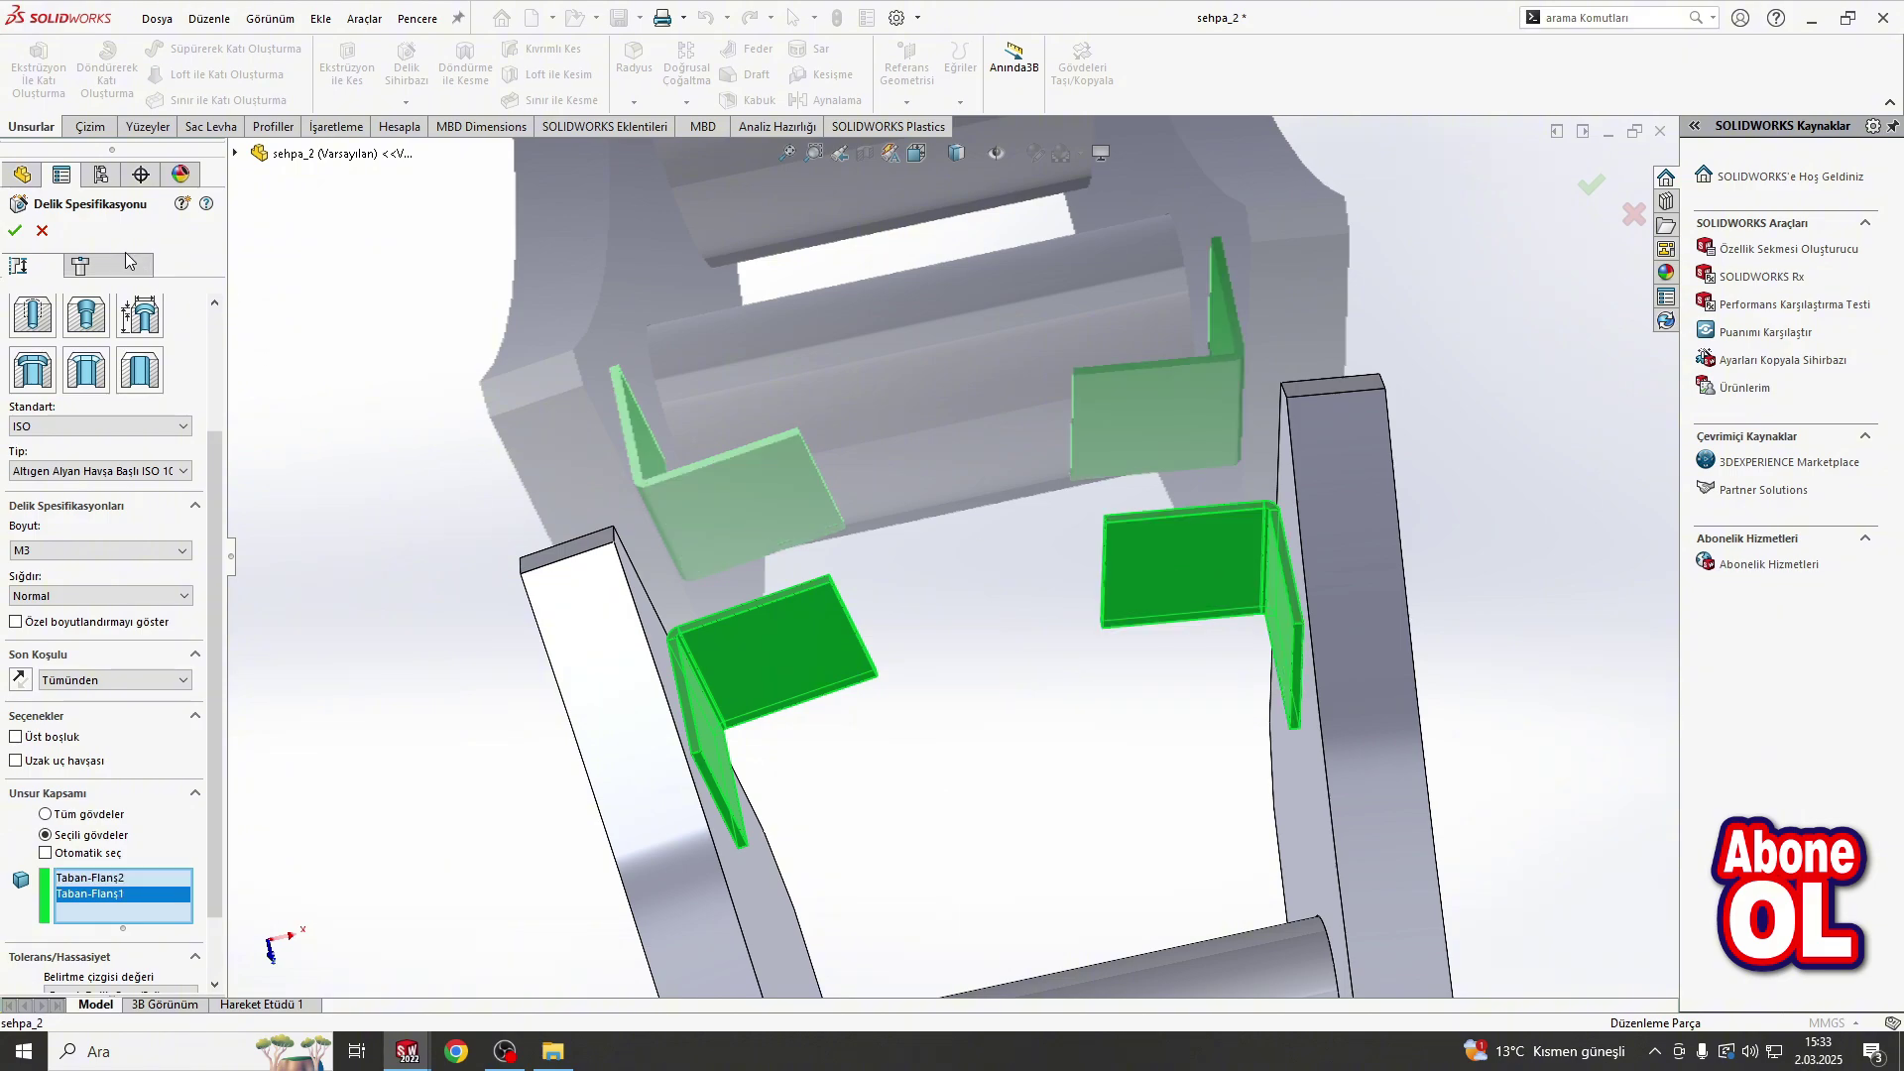
left_click(127, 264)
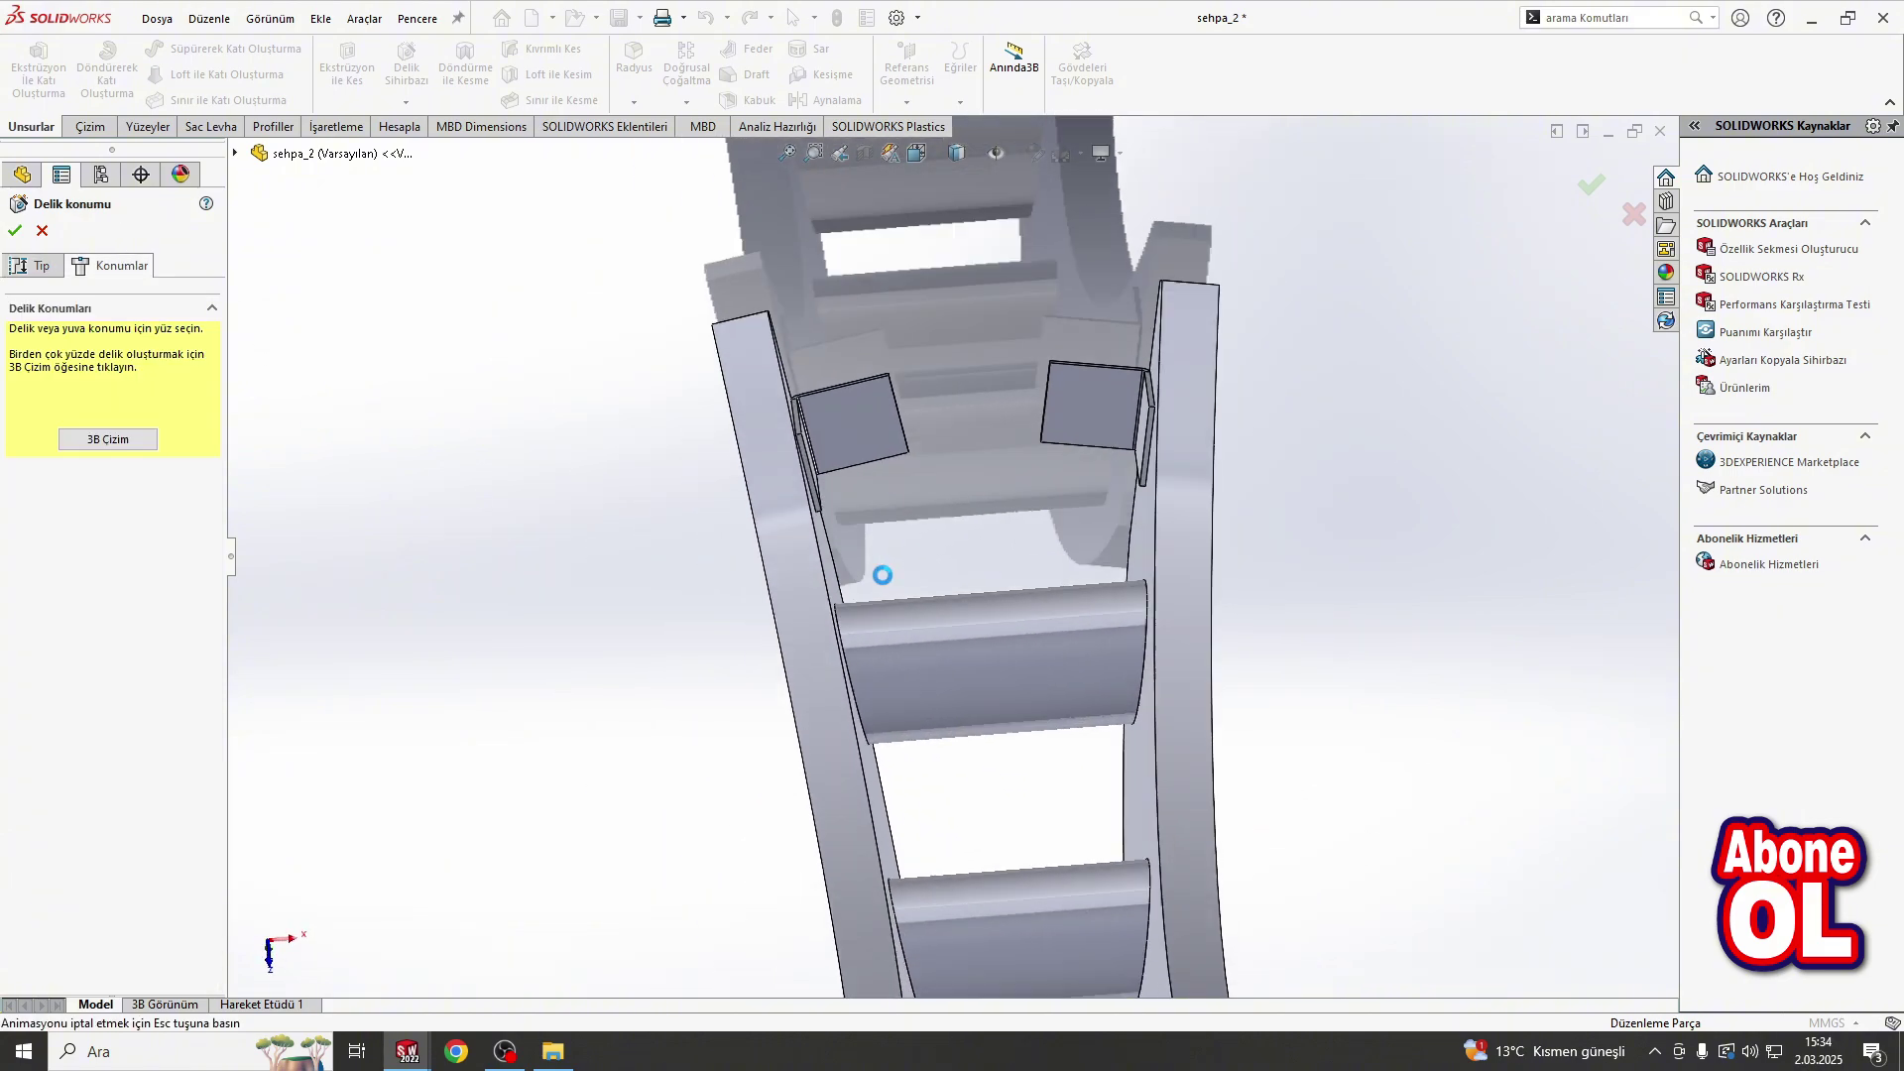
left_click(810, 343)
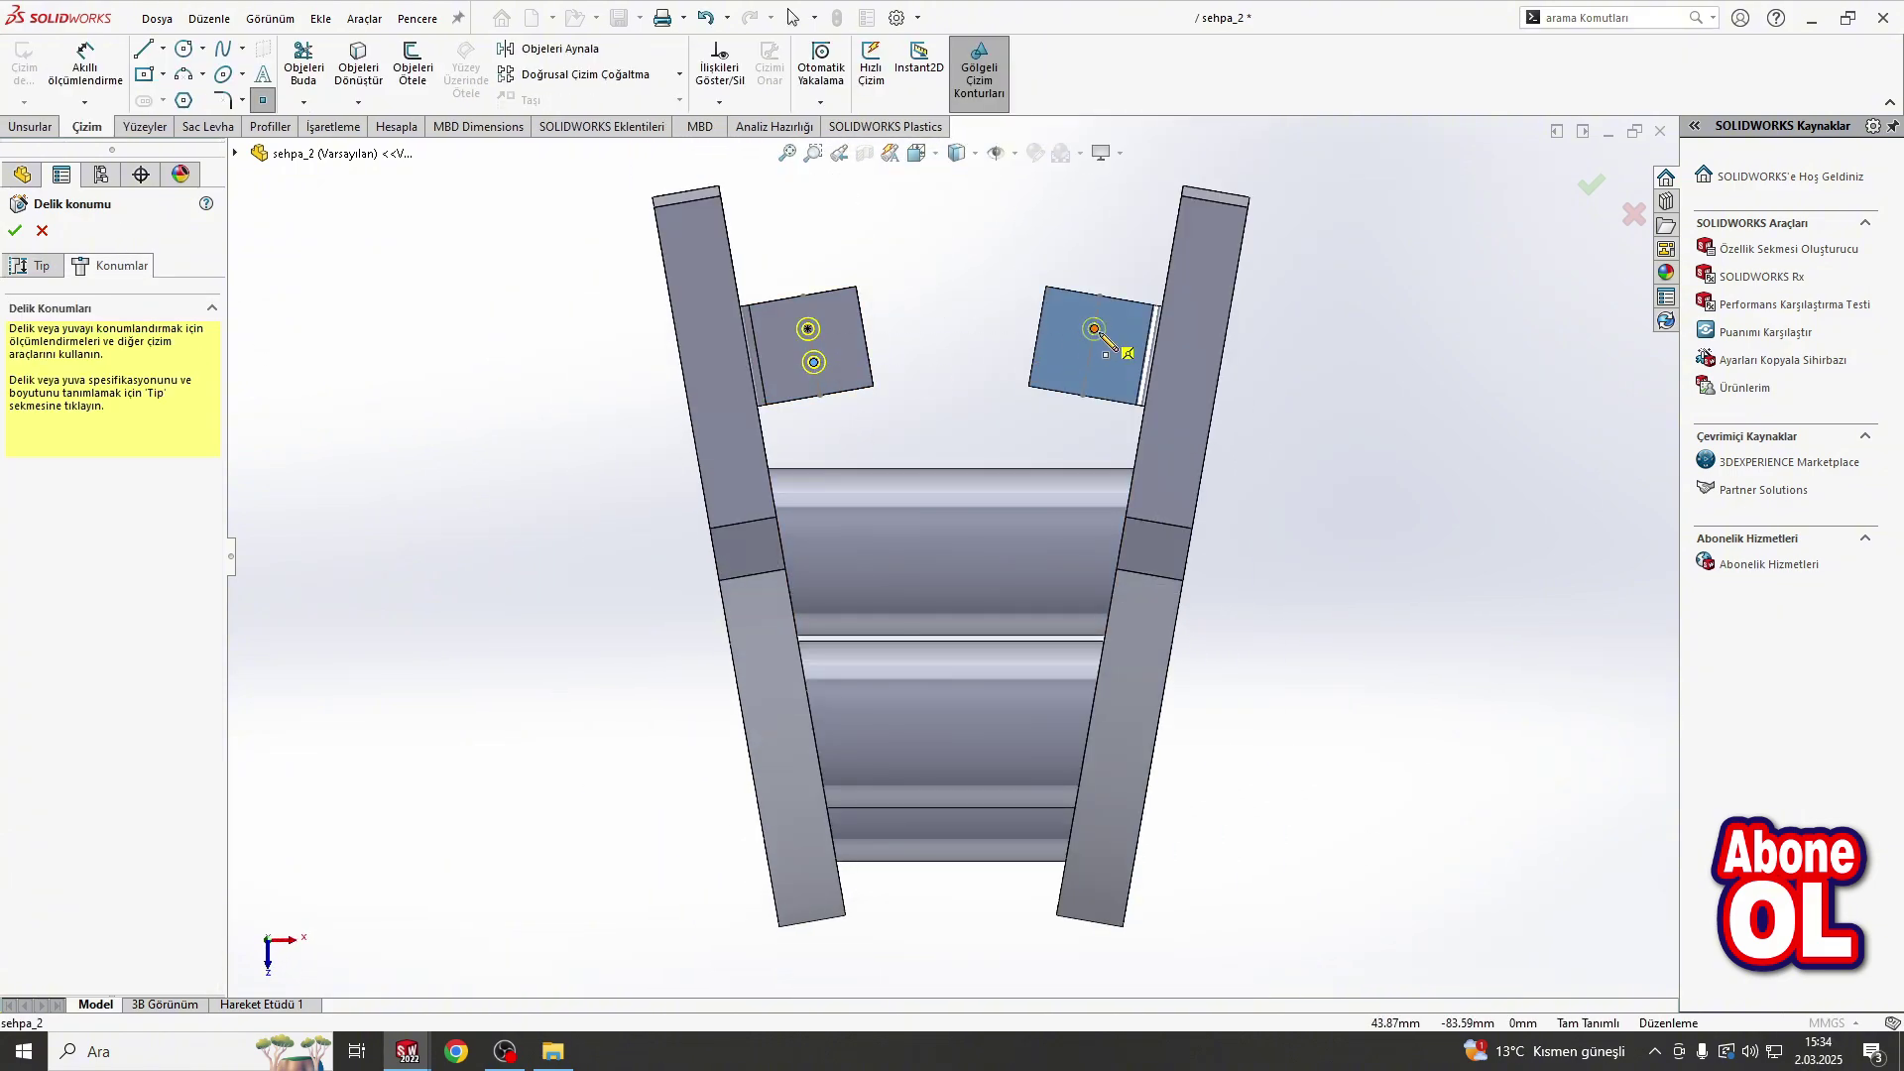
left_click(15, 231)
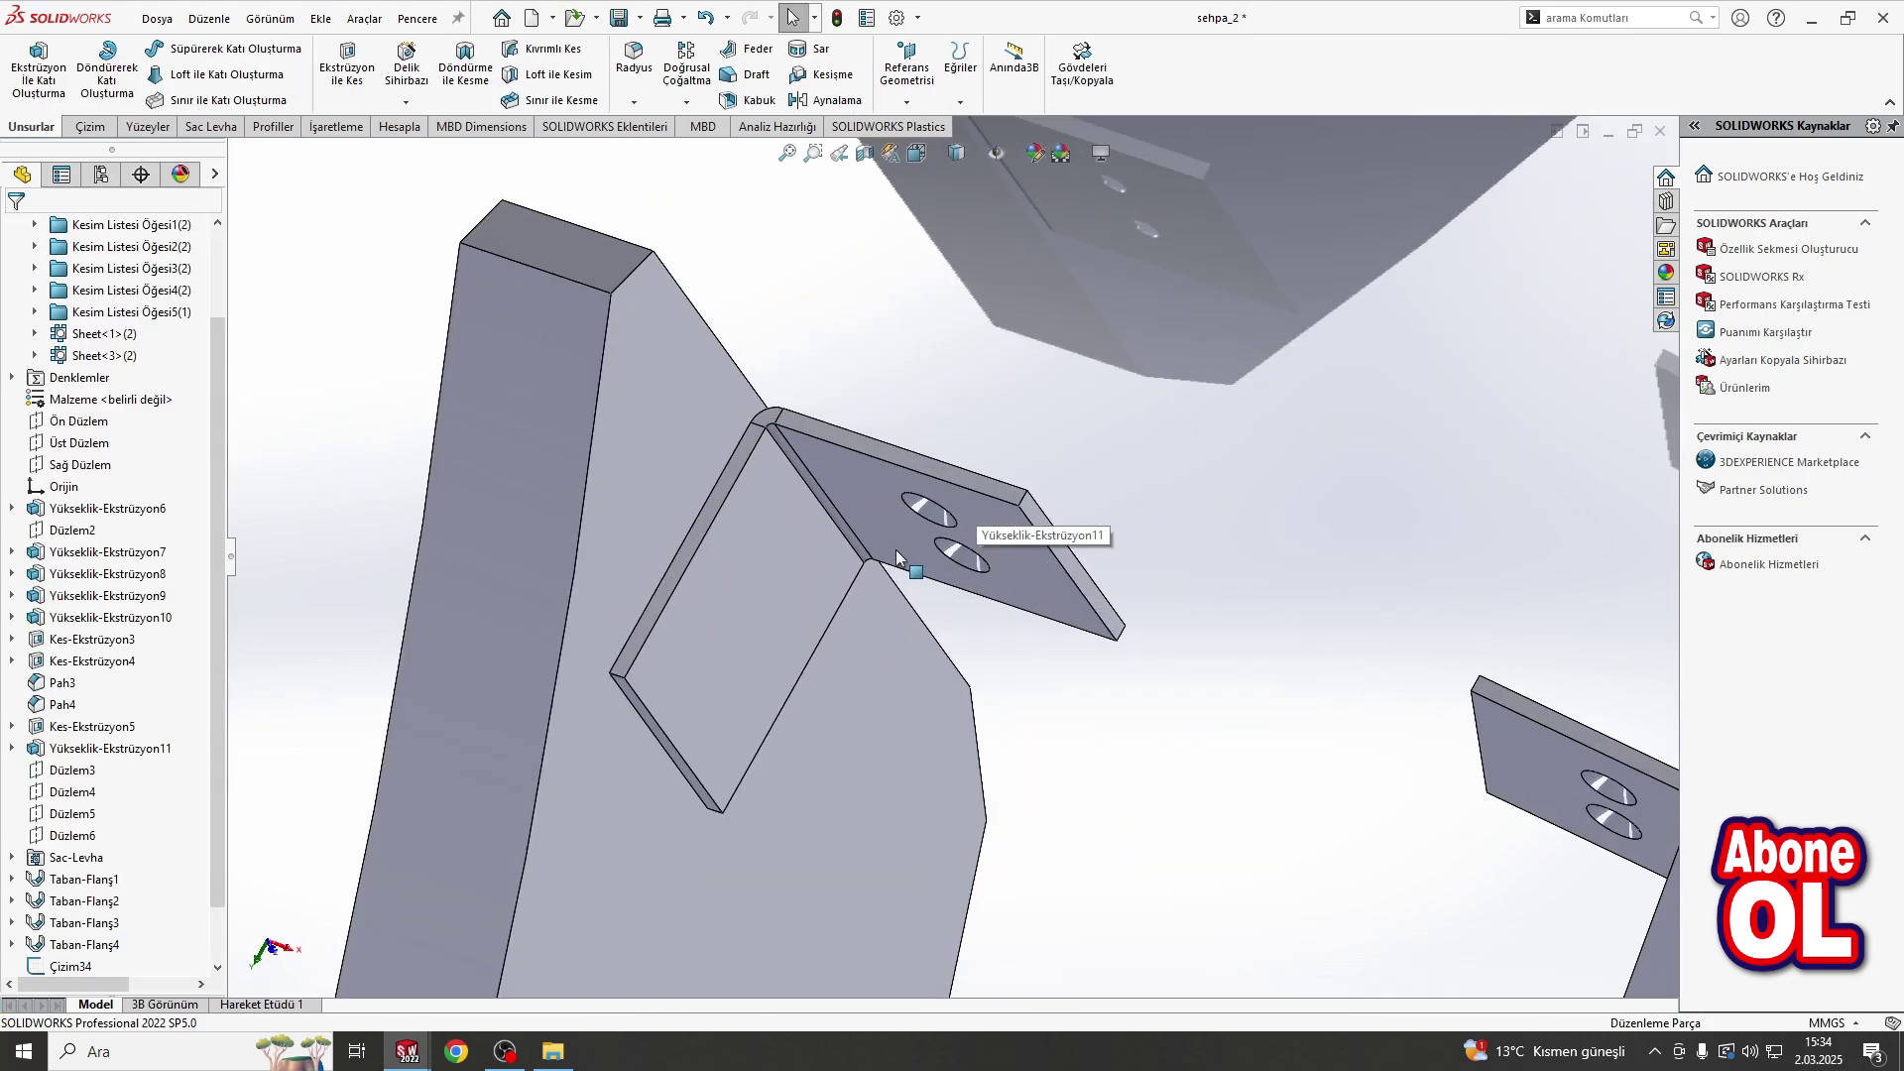
Step: Start a new sketch viewed normal to the small bracket's upright face
left_click(853, 515)
left_click(922, 501)
scroll(1031, 867, "down", 3)
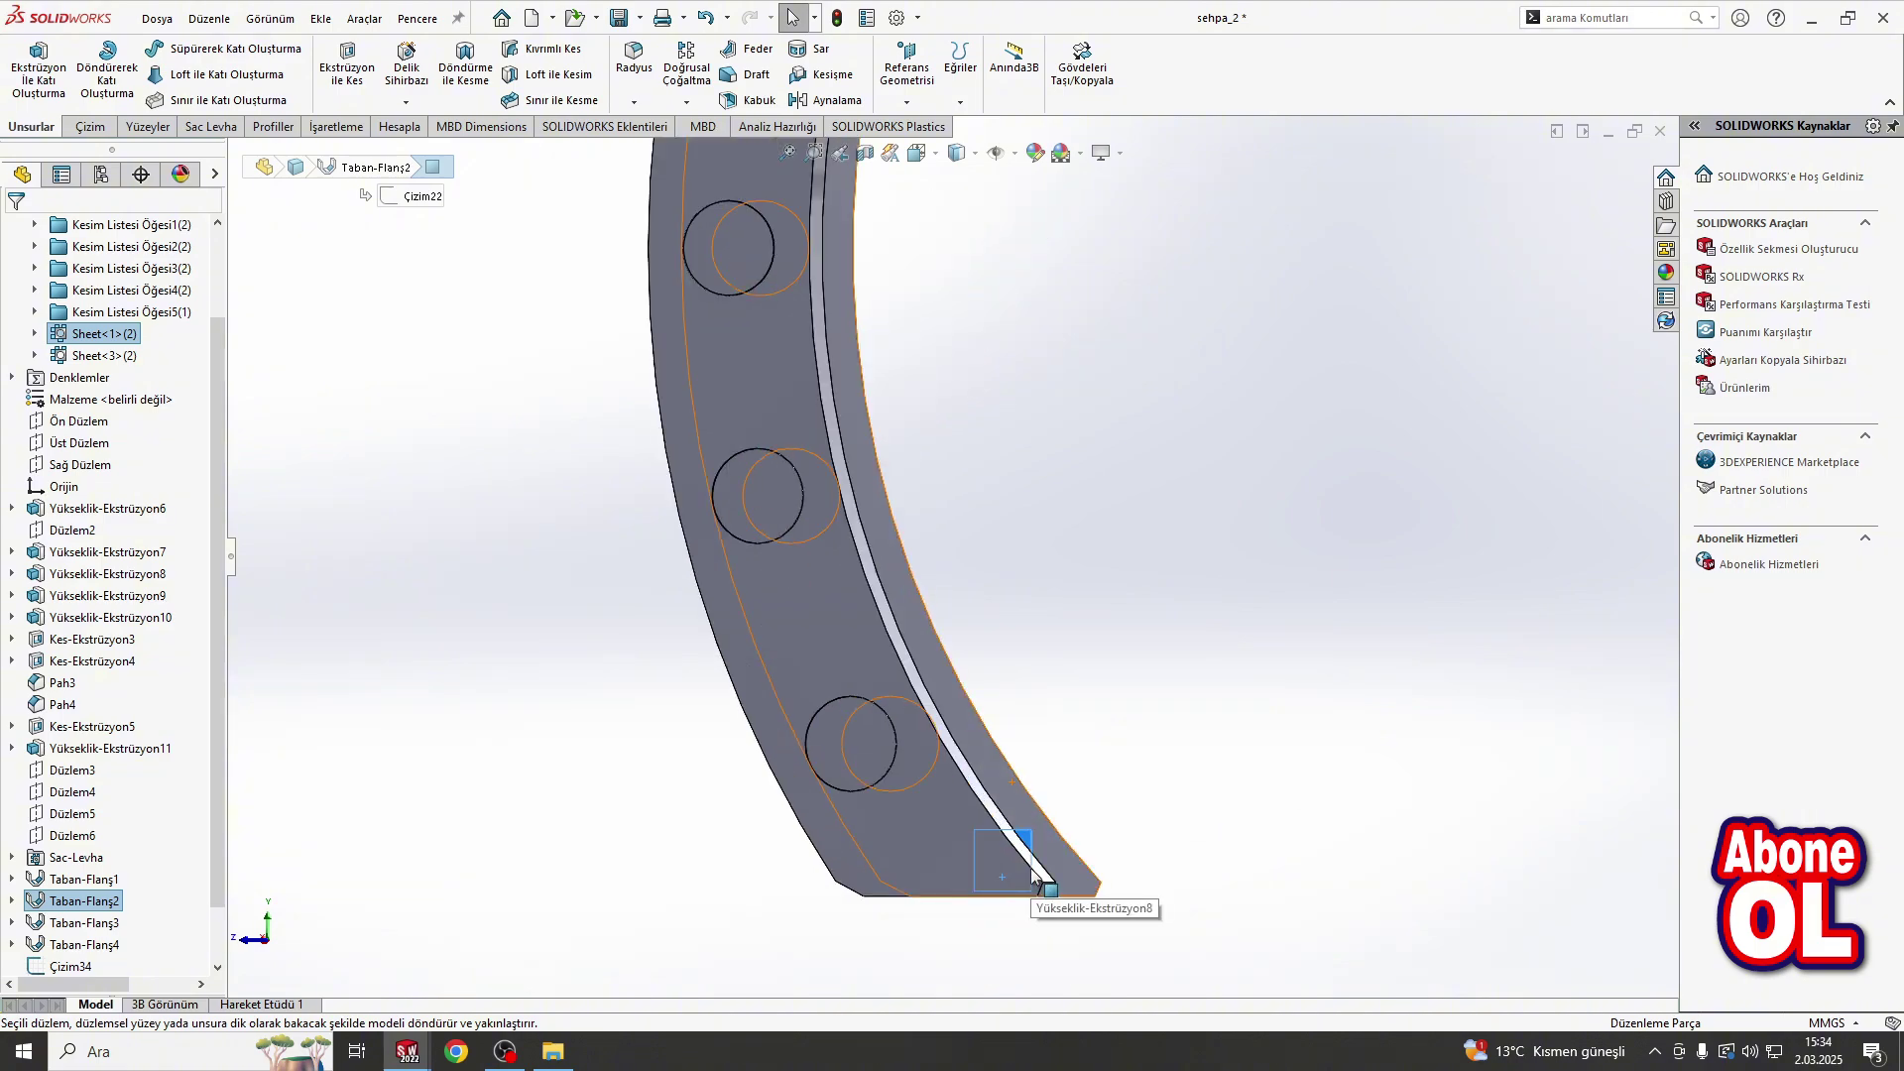
scroll(1032, 867, "down", 3)
left_click(87, 132)
left_click(23, 64)
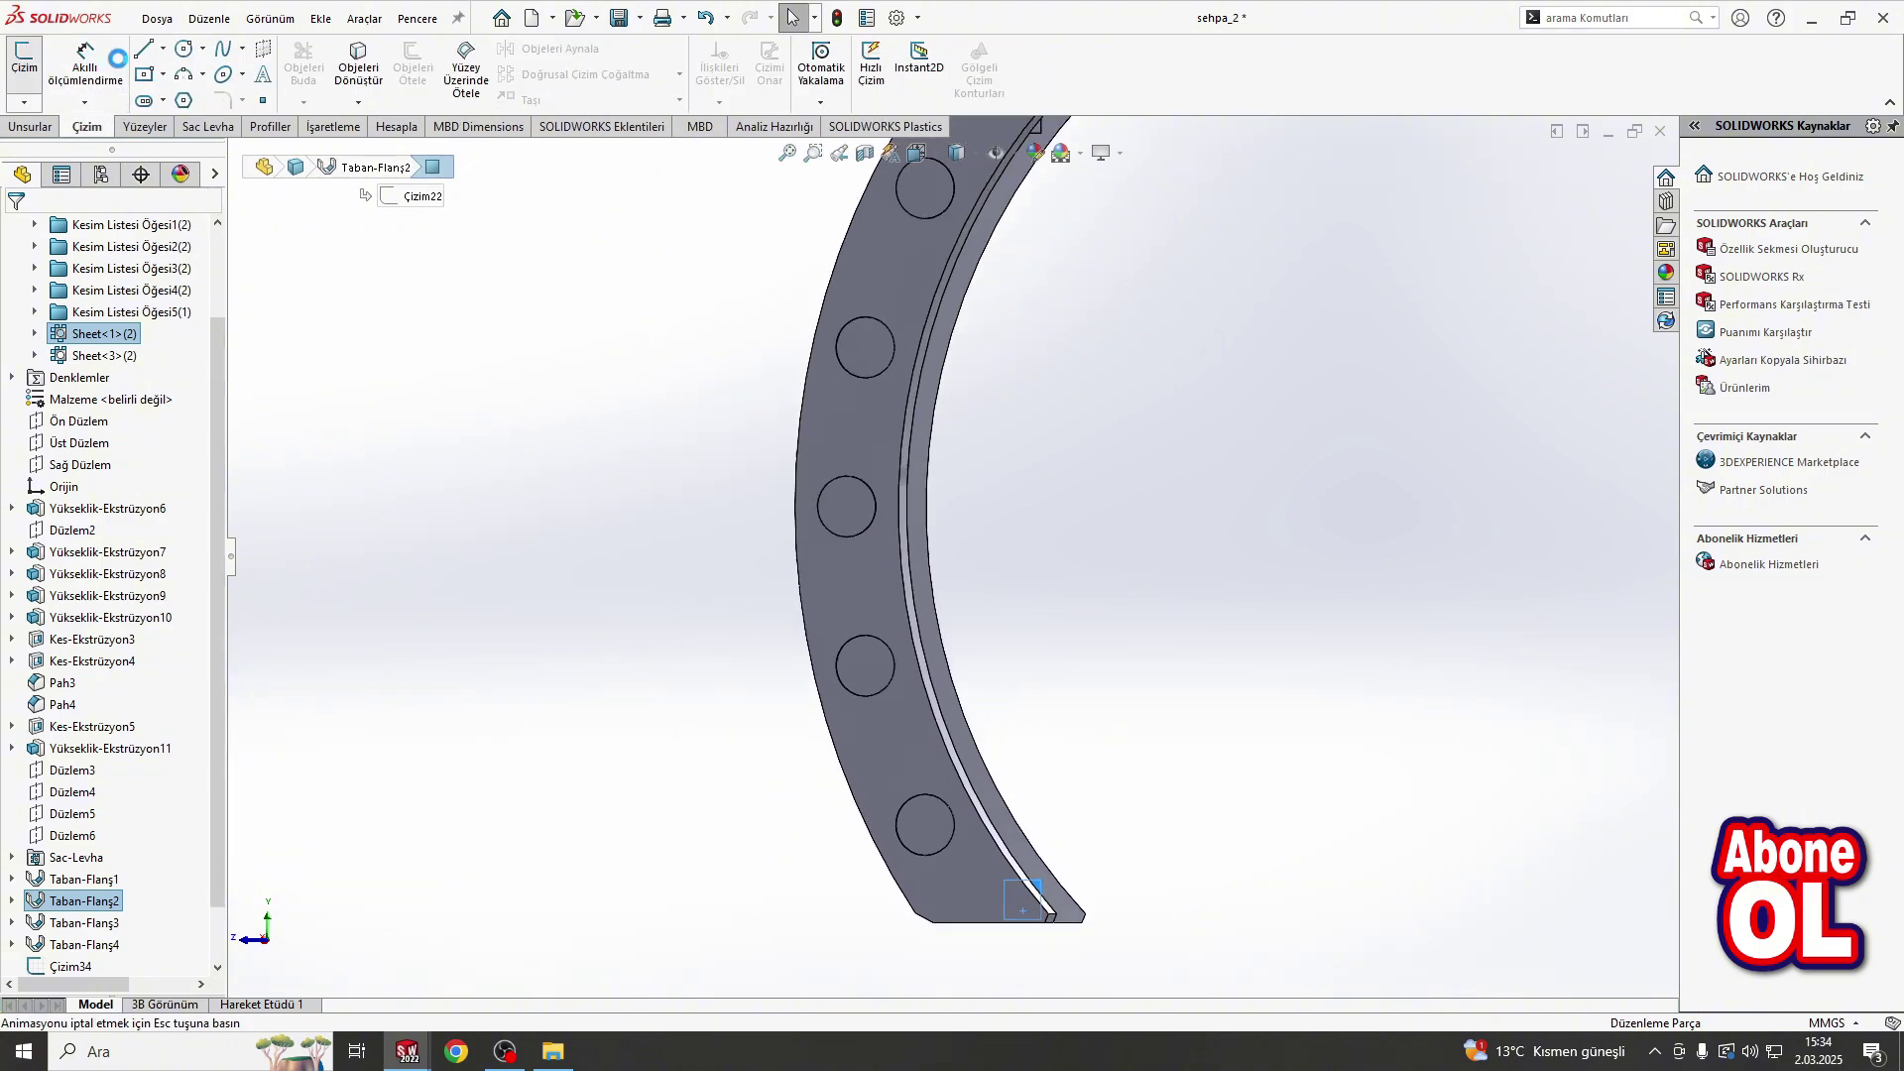
left_click(163, 48)
scroll(1023, 905, "down", 5)
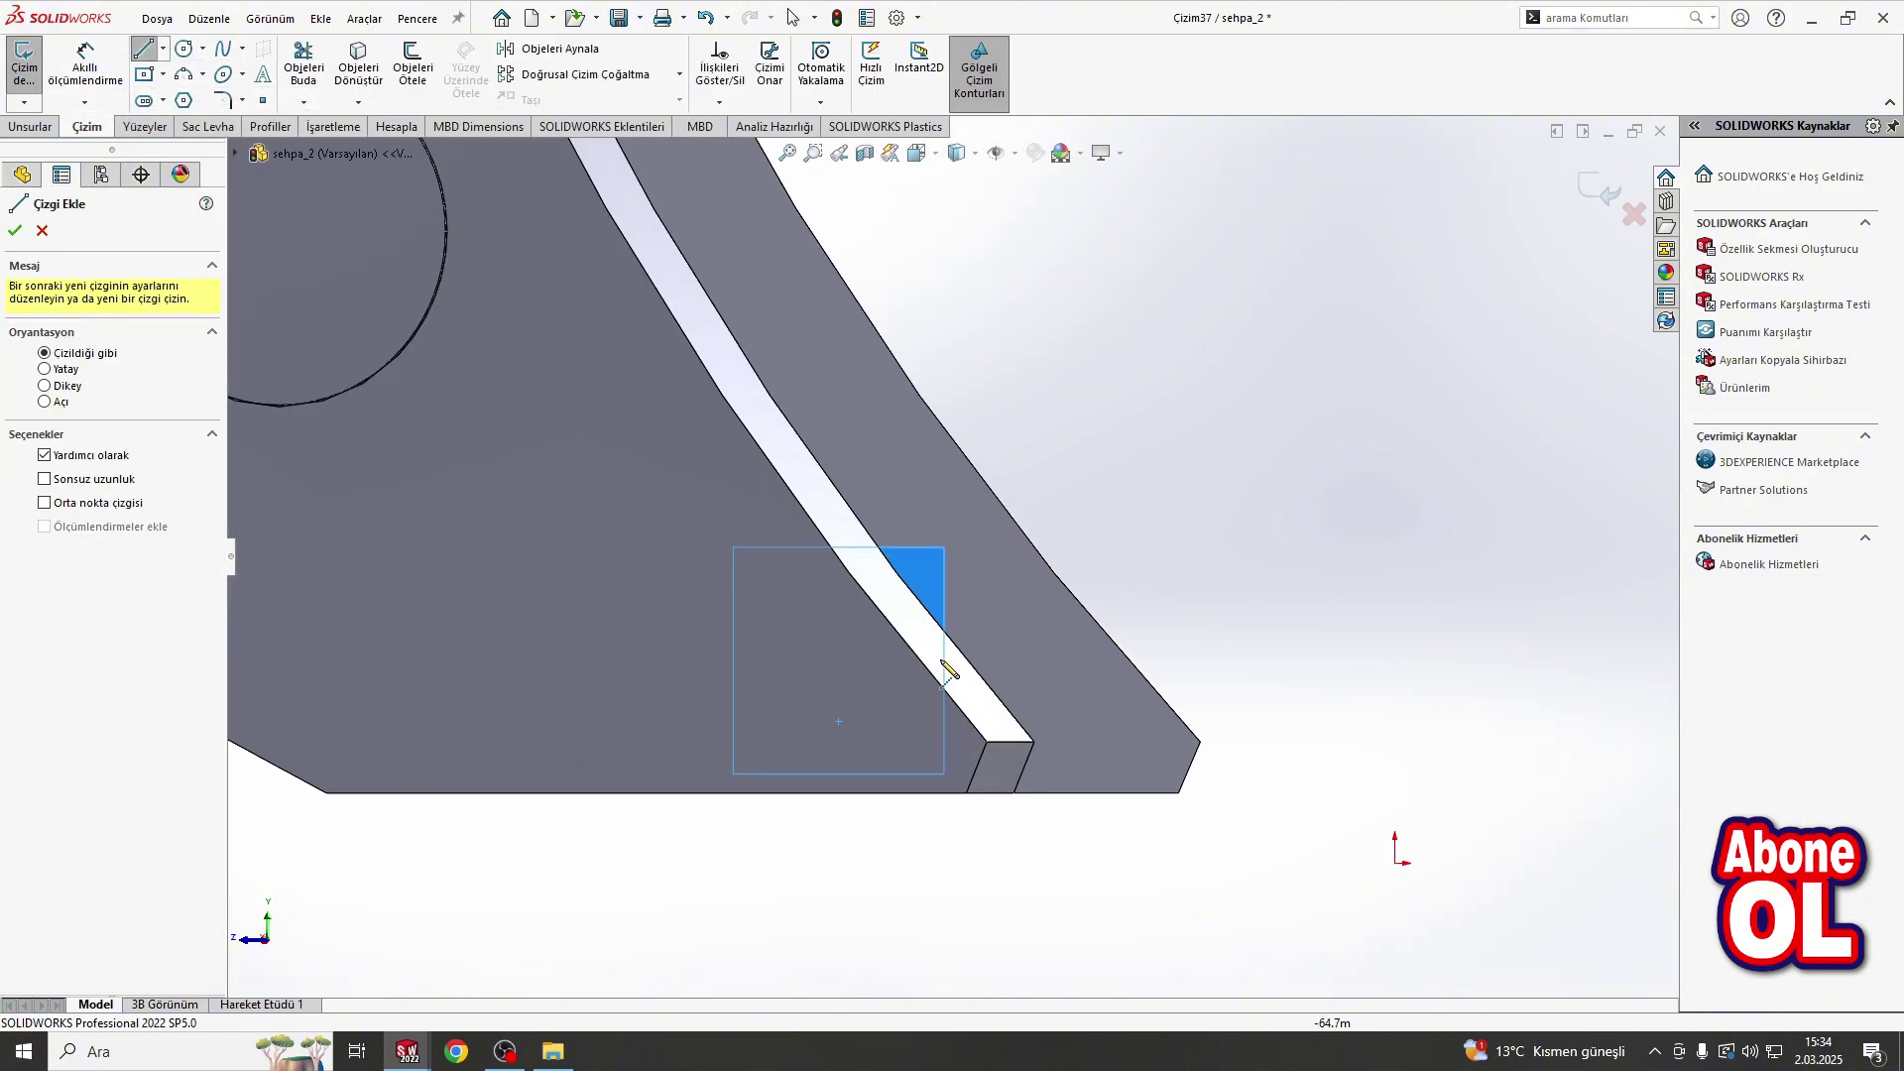
key("Escape")
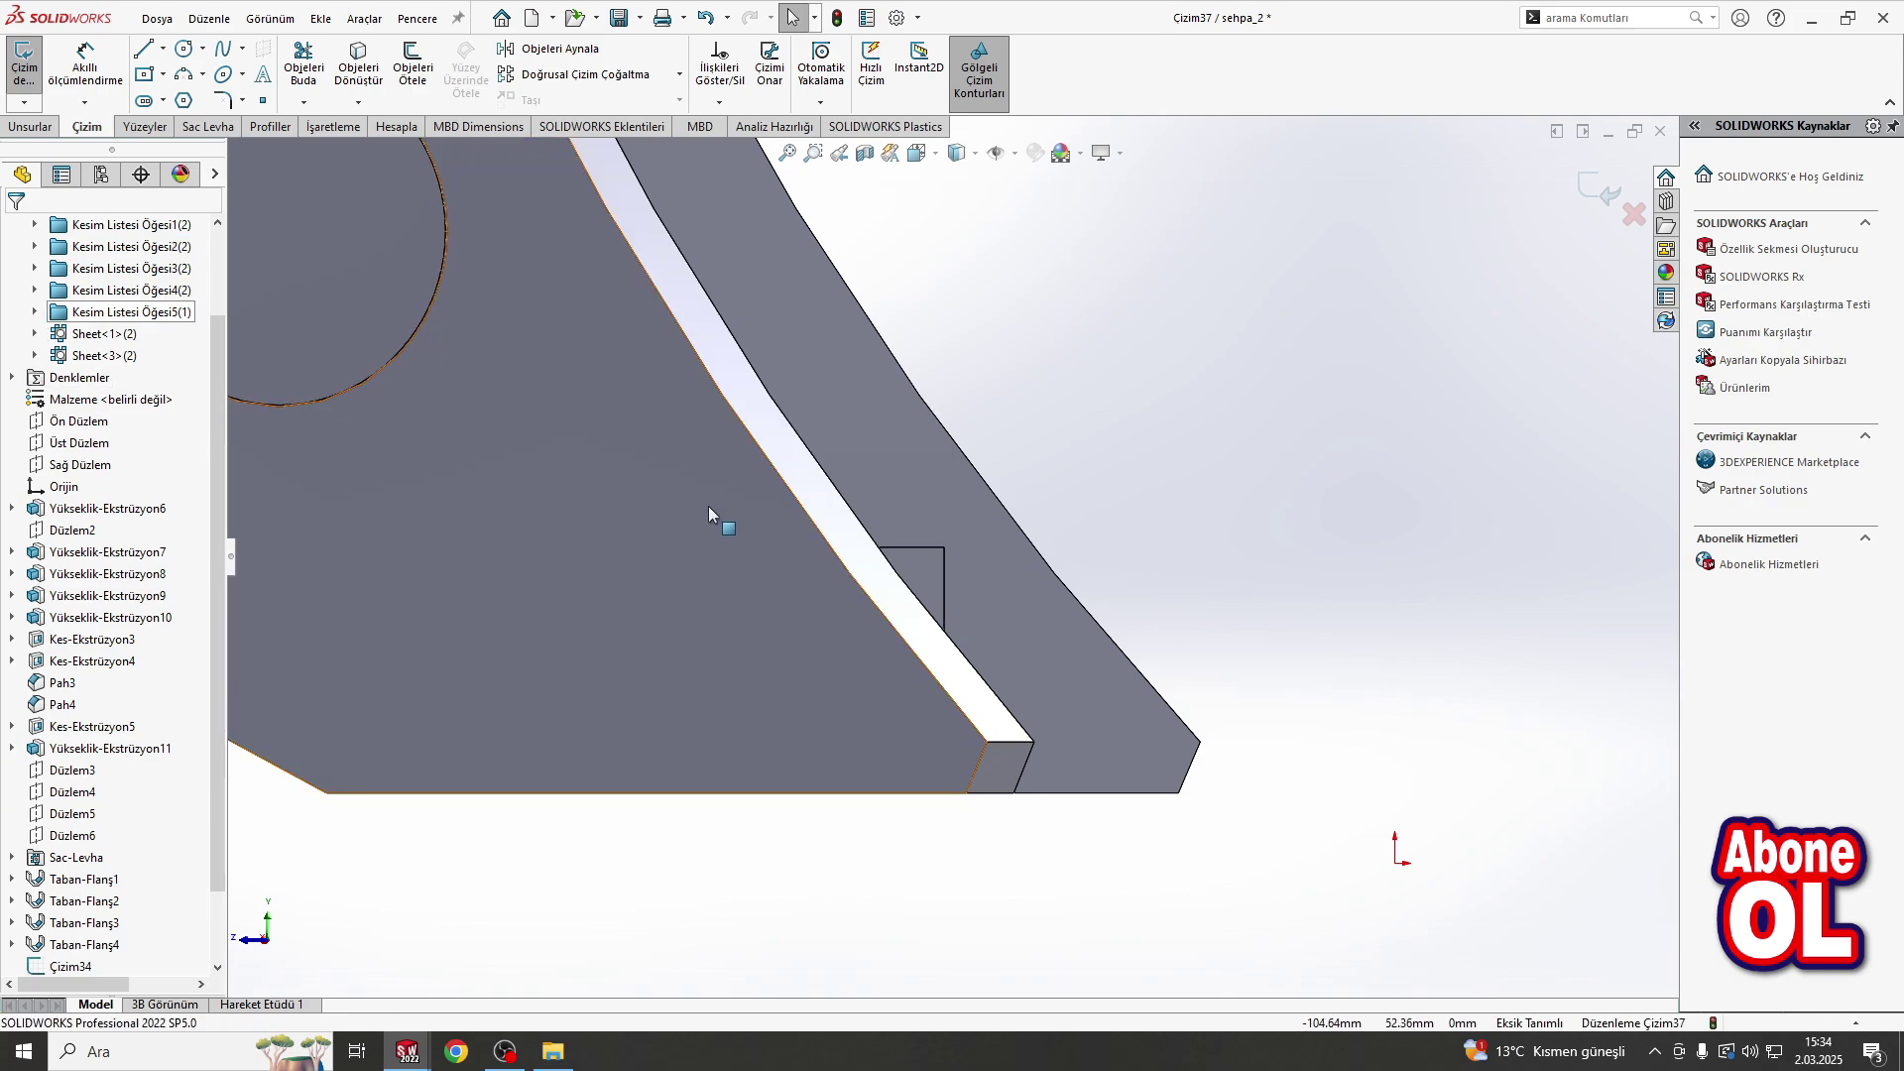
Step: Draw a horizontal centerline edge to edge across the face and close Line Properties
scroll(709, 513, "up", 3)
scroll(709, 513, "up", 2)
left_click(163, 49)
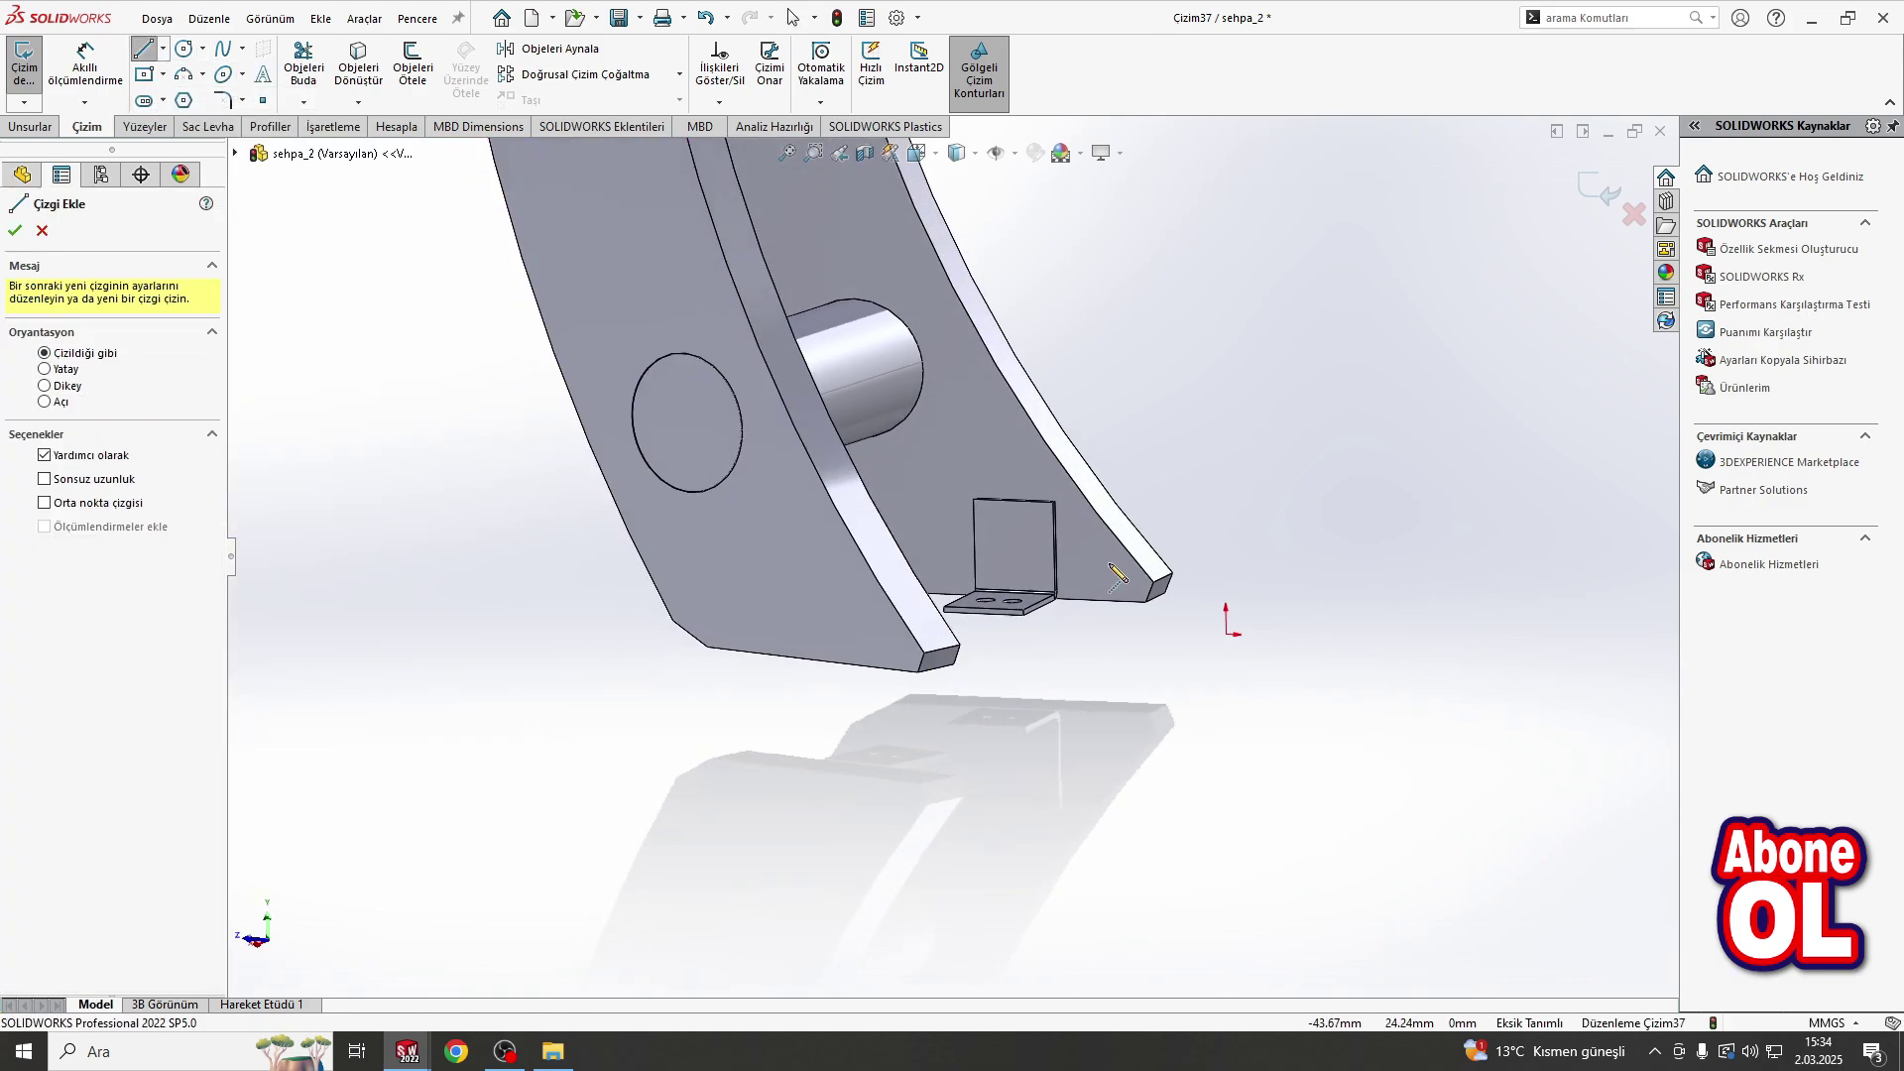
left_click(1054, 545)
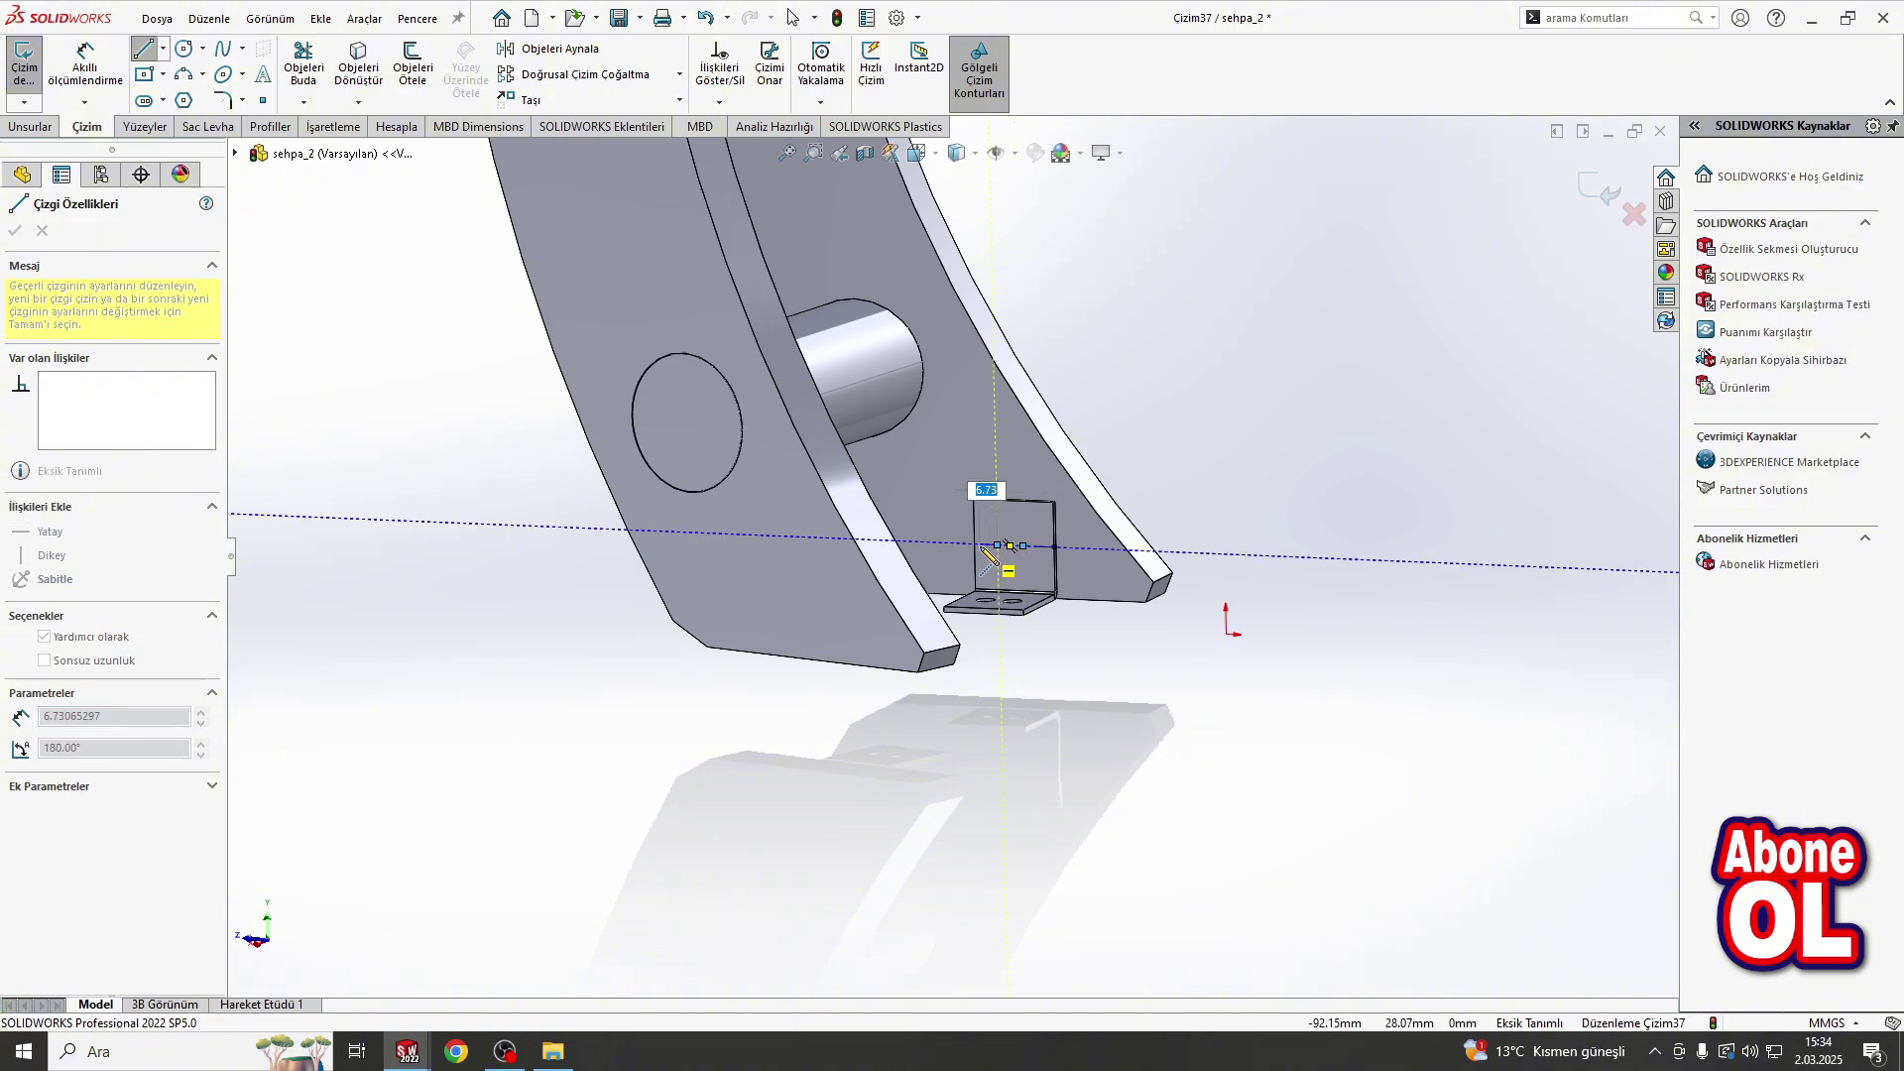
left_click(1023, 547)
key("Escape")
left_click_drag(873, 454, 1181, 670)
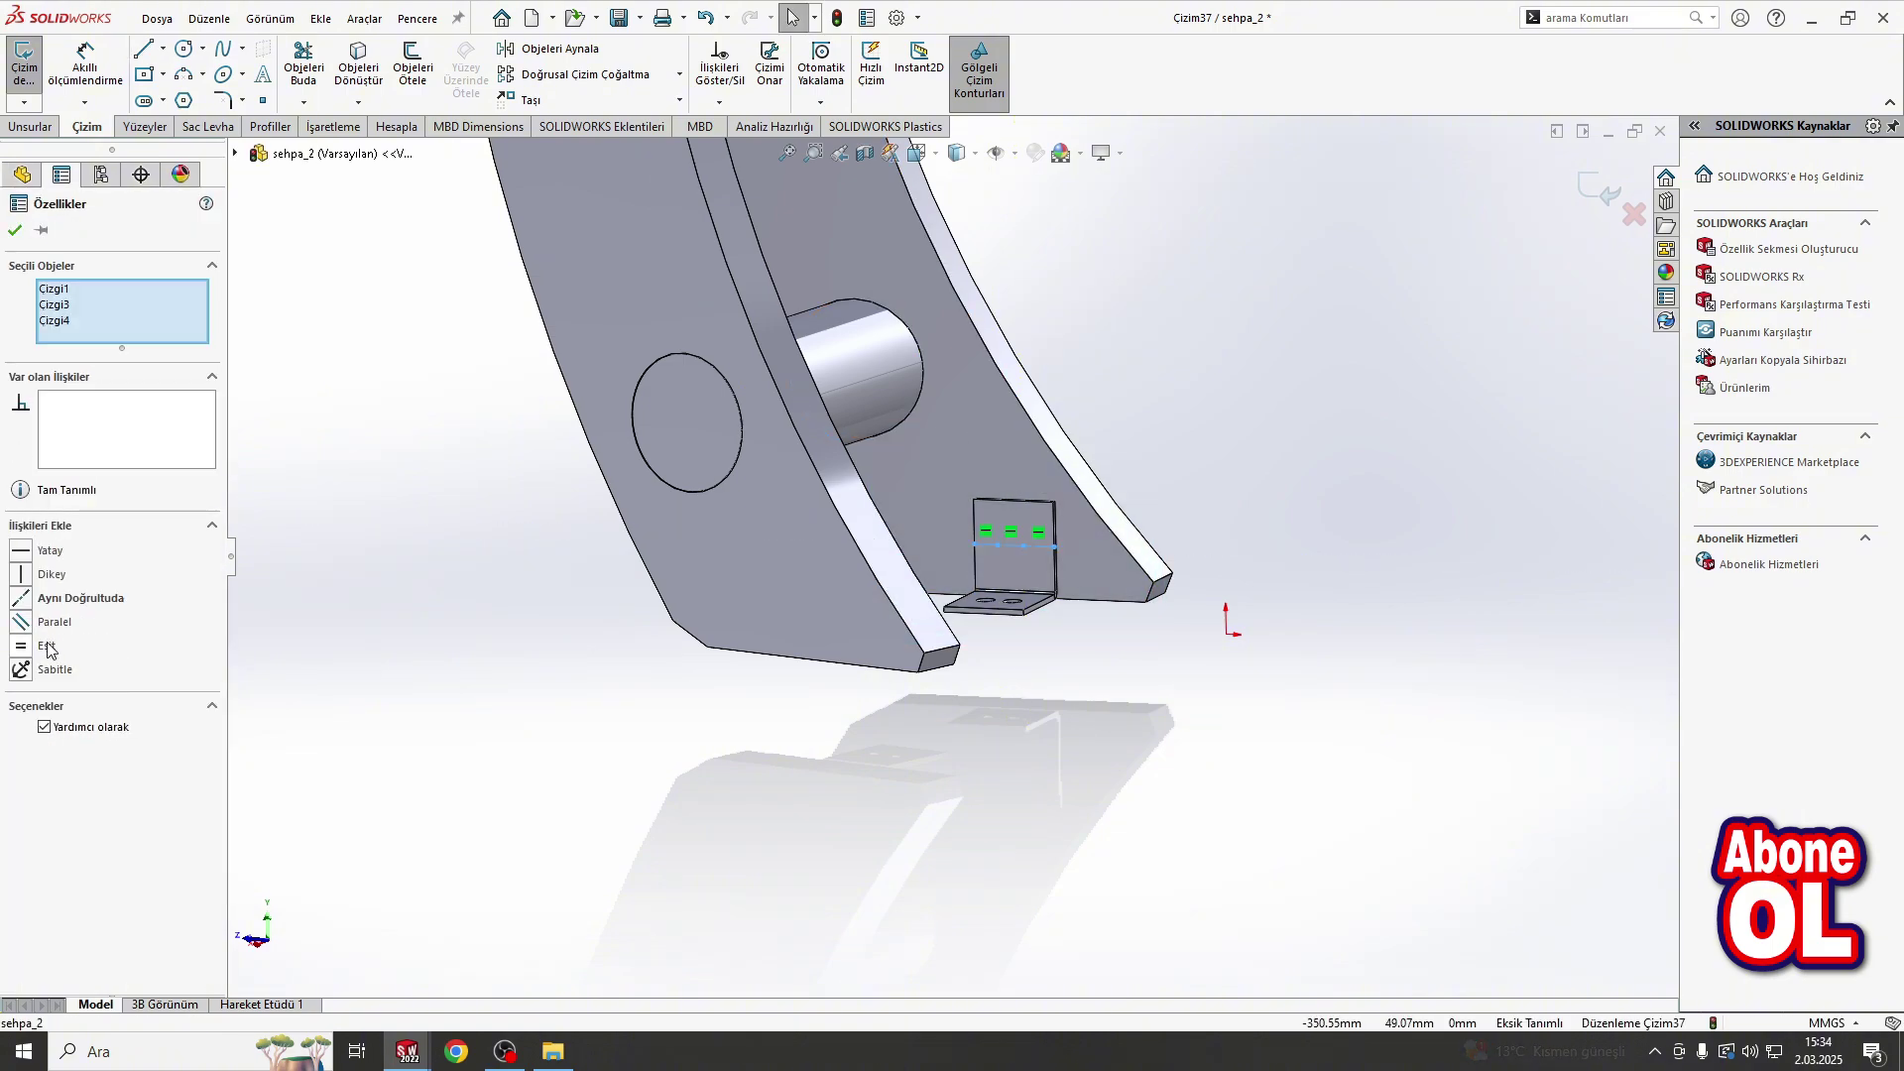
left_click(529, 608)
left_click(30, 126)
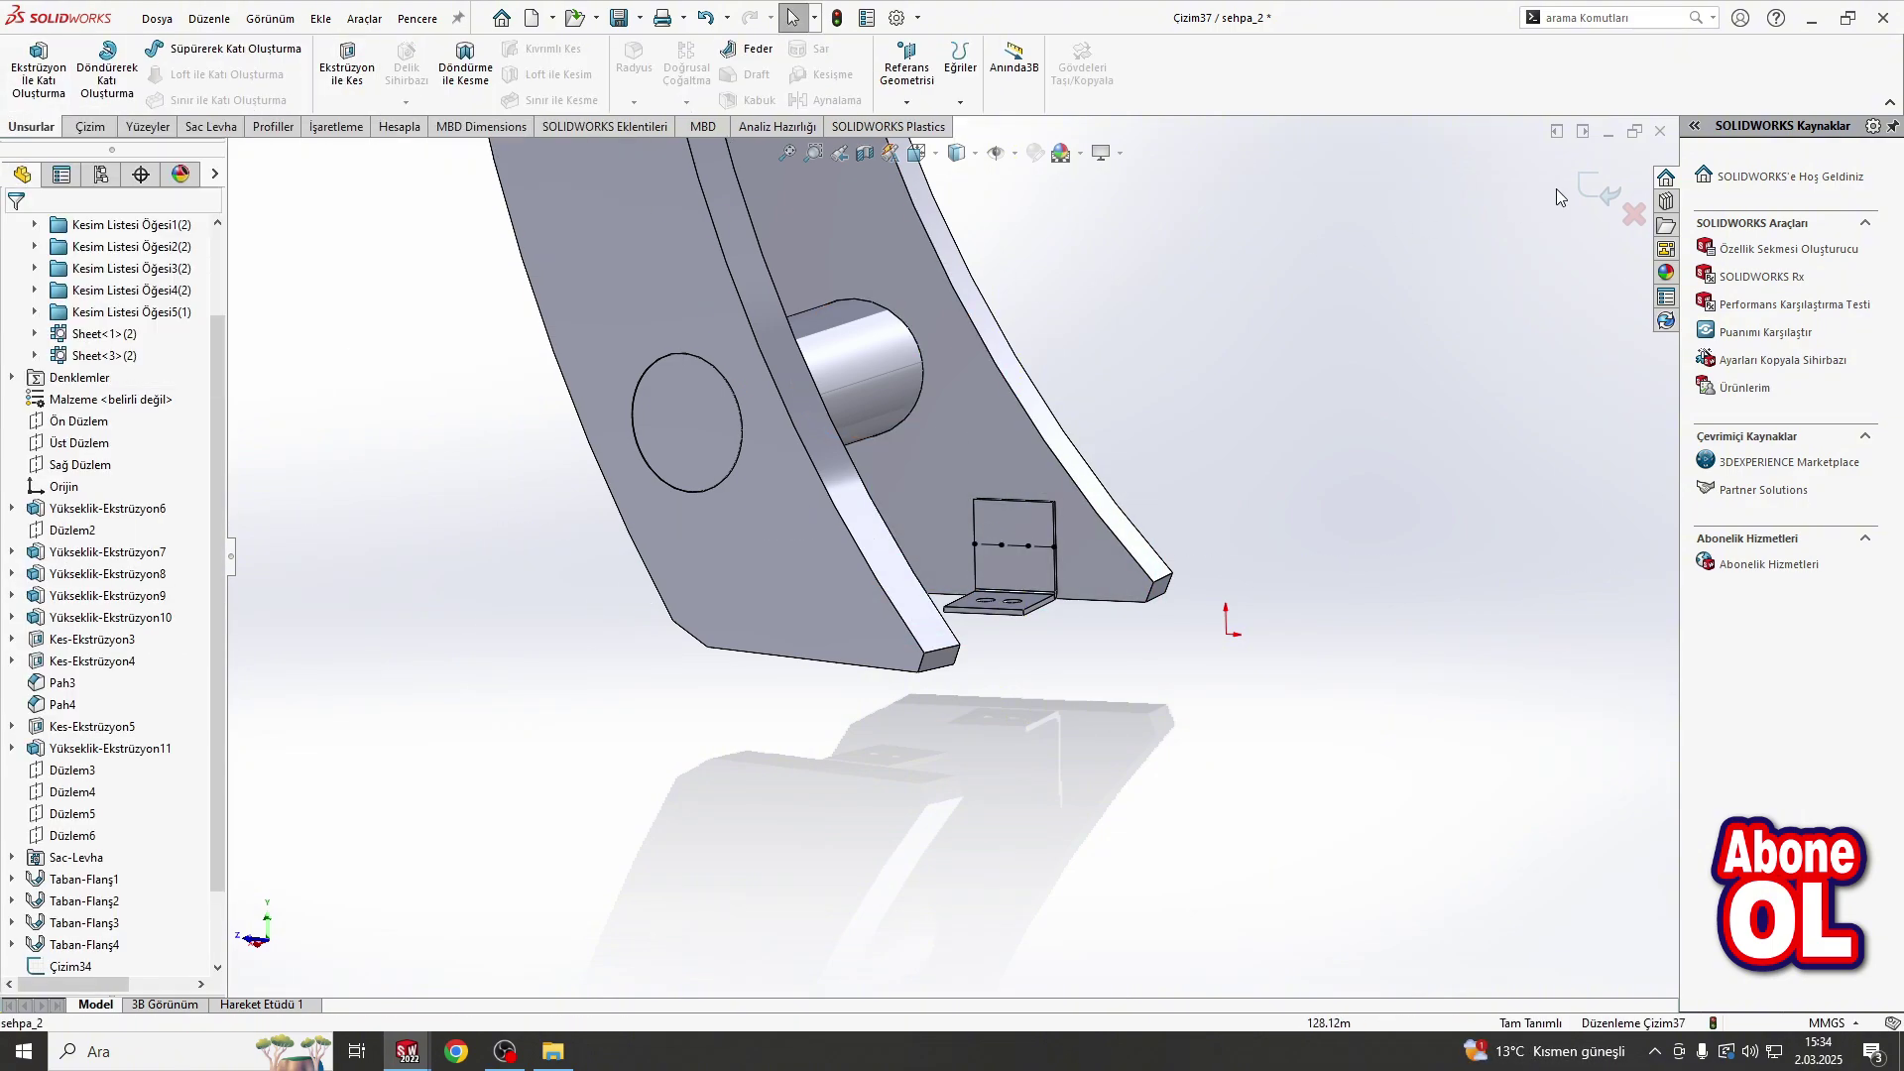
Step: Exit the sketch and place the first M3 countersunk hole on the bracket's centerline
key("ctrl+b")
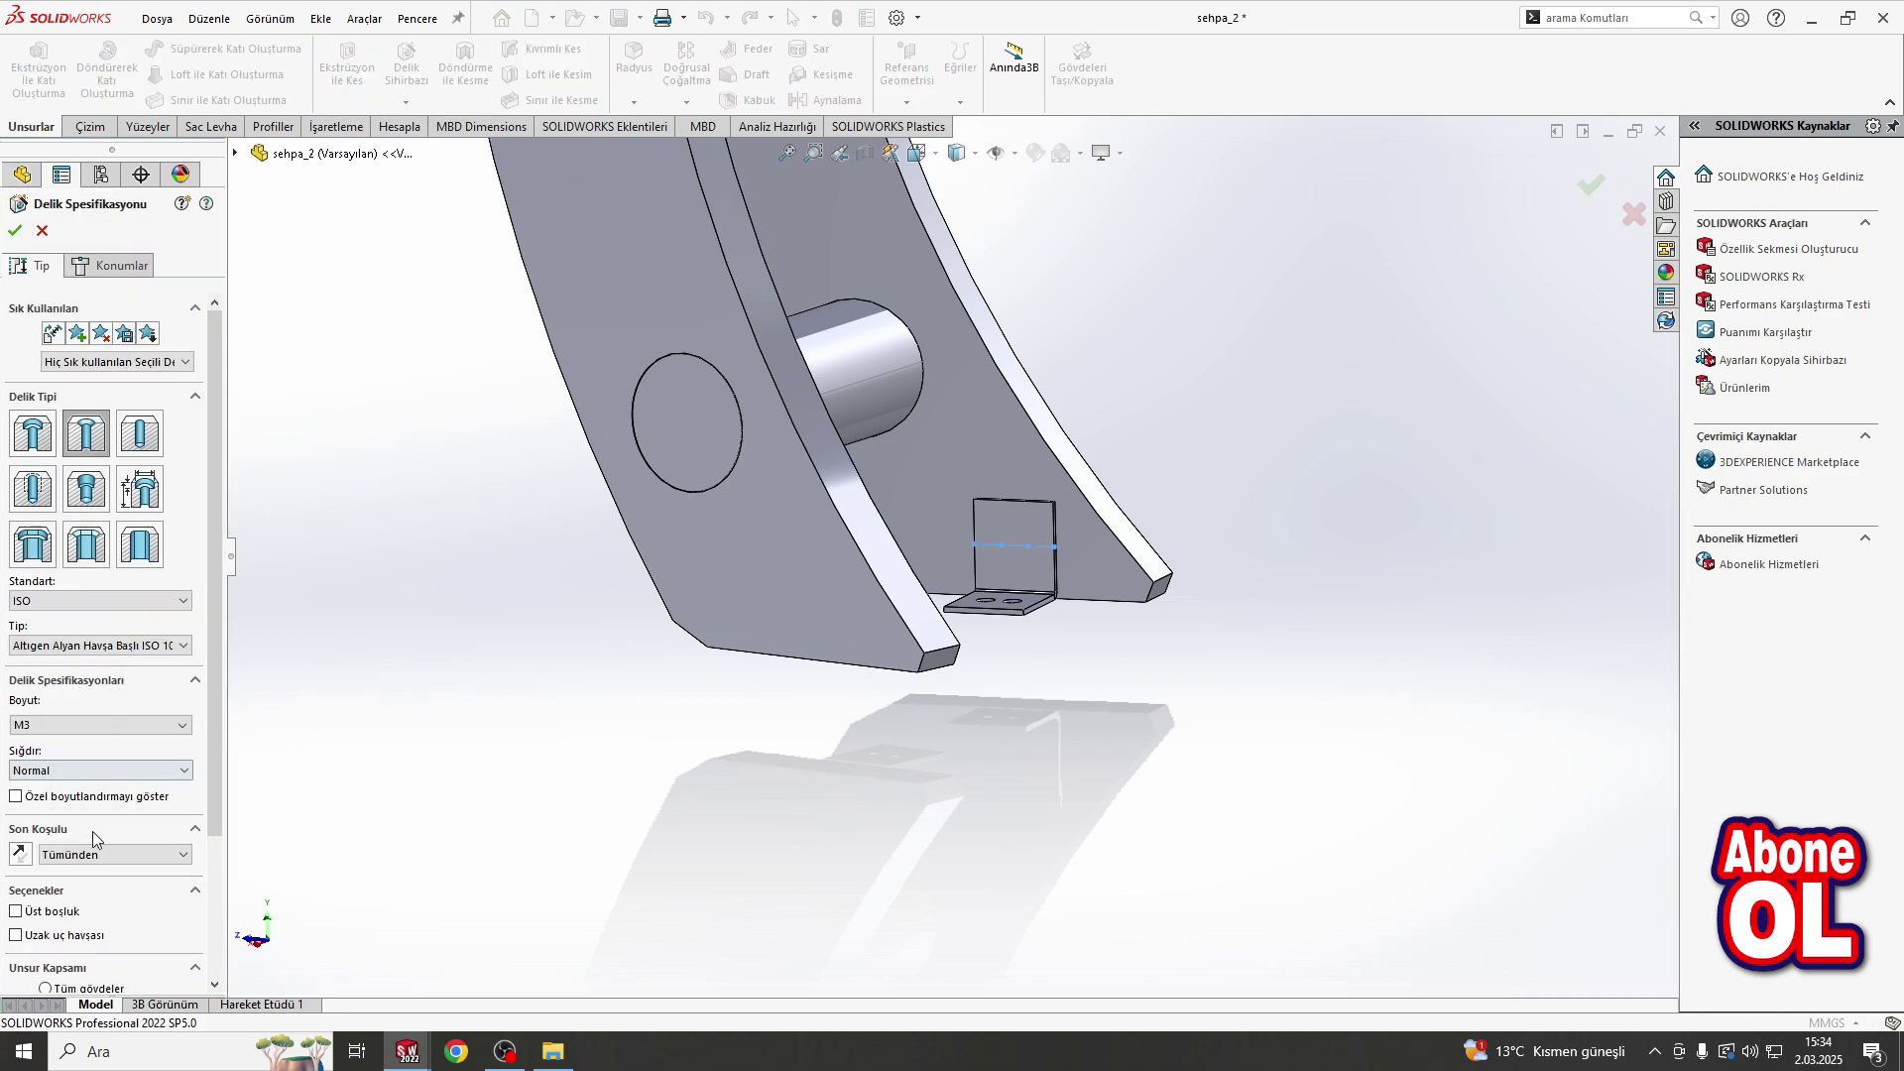
scroll(205, 686, "down", 3)
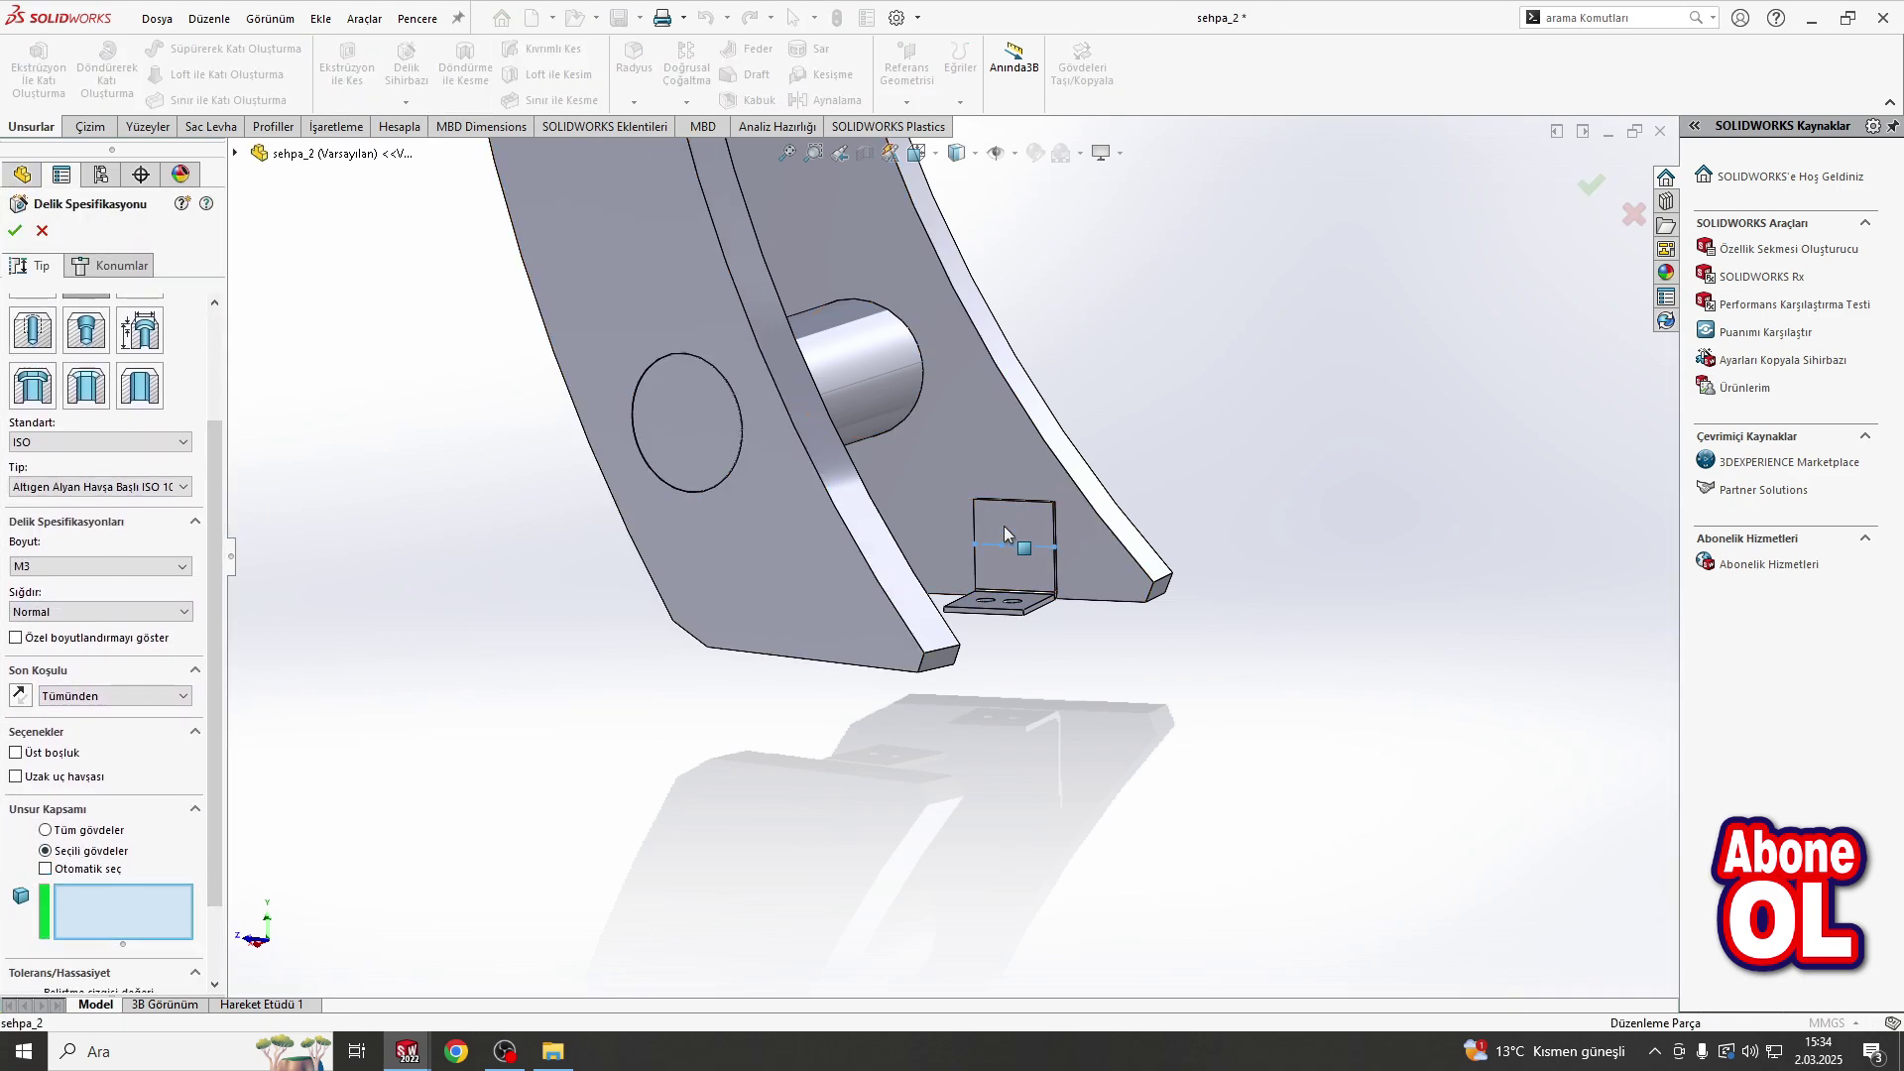
left_click(977, 573)
left_click(109, 265)
left_click(1026, 508)
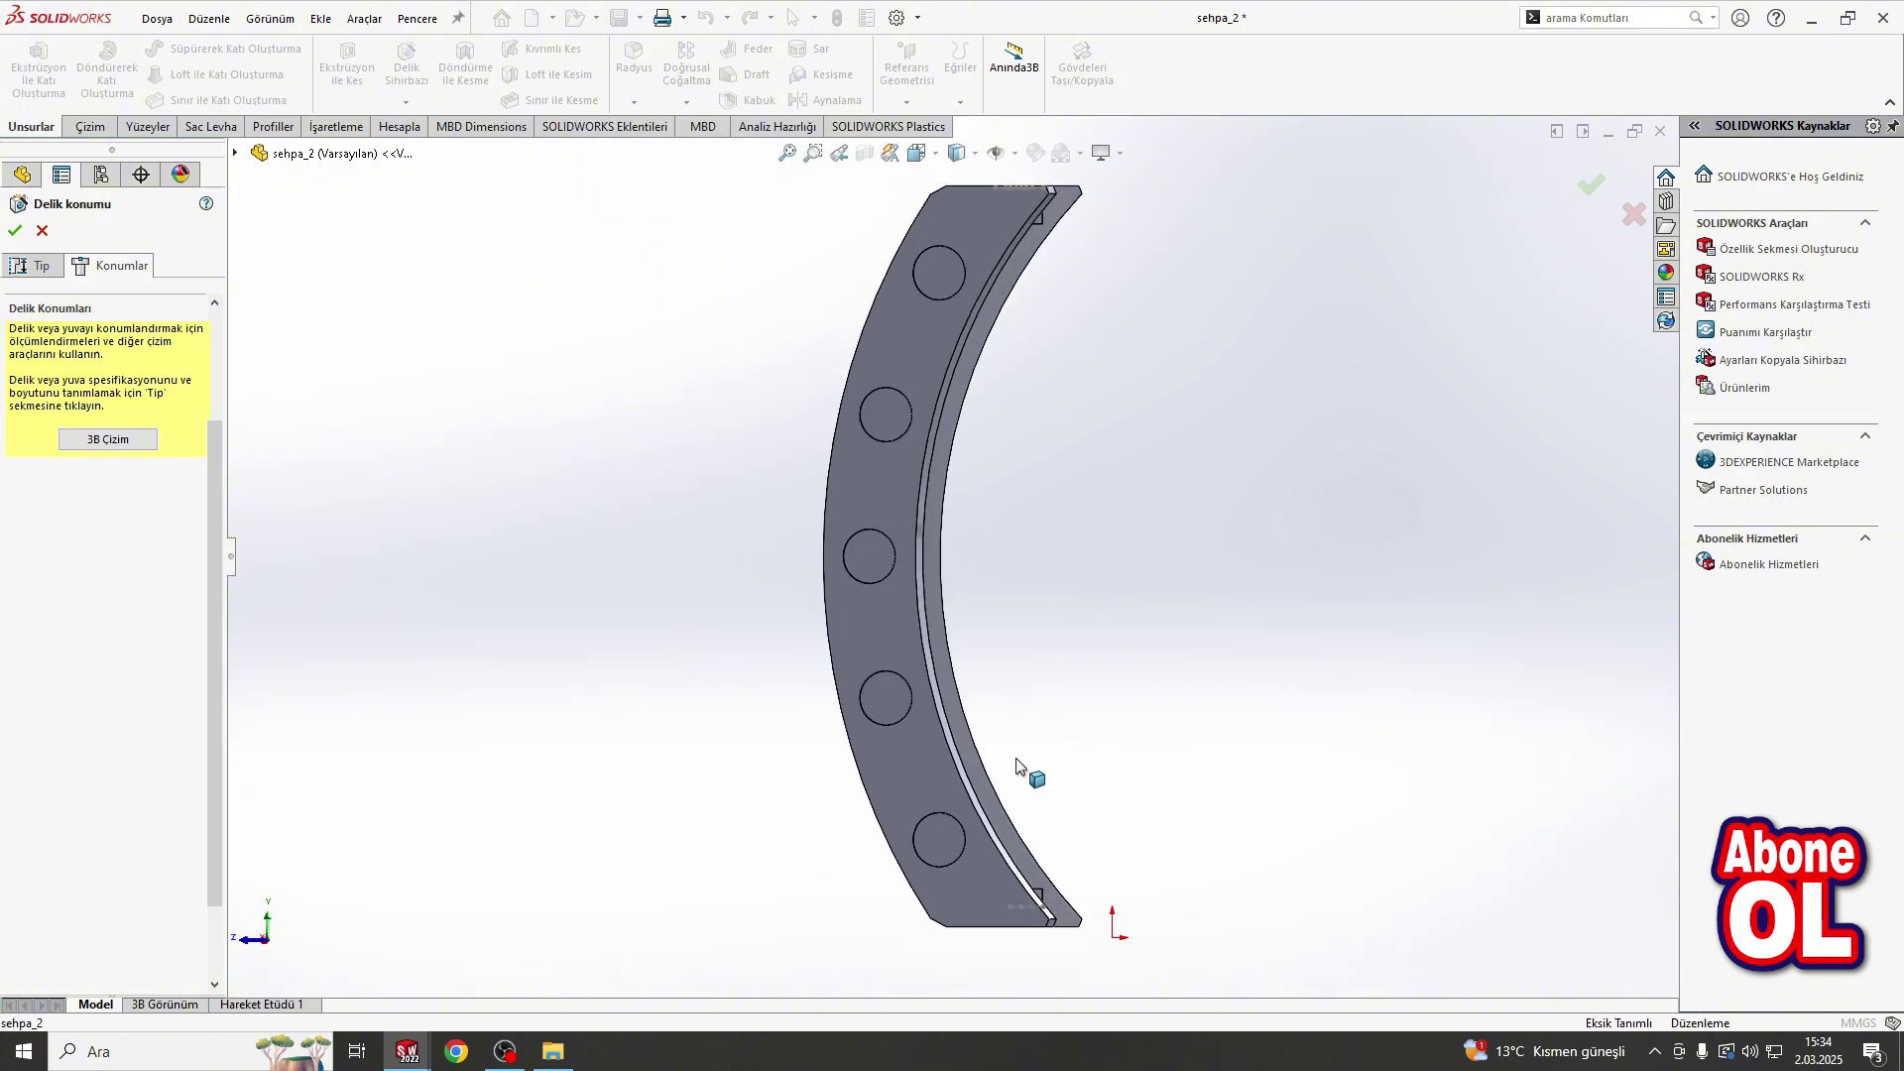
Step: Place the second hole on the centerline and finish the hole feature
scroll(1026, 793, "up", 5)
middle_click_drag(1035, 850, 997, 886)
left_click(930, 872)
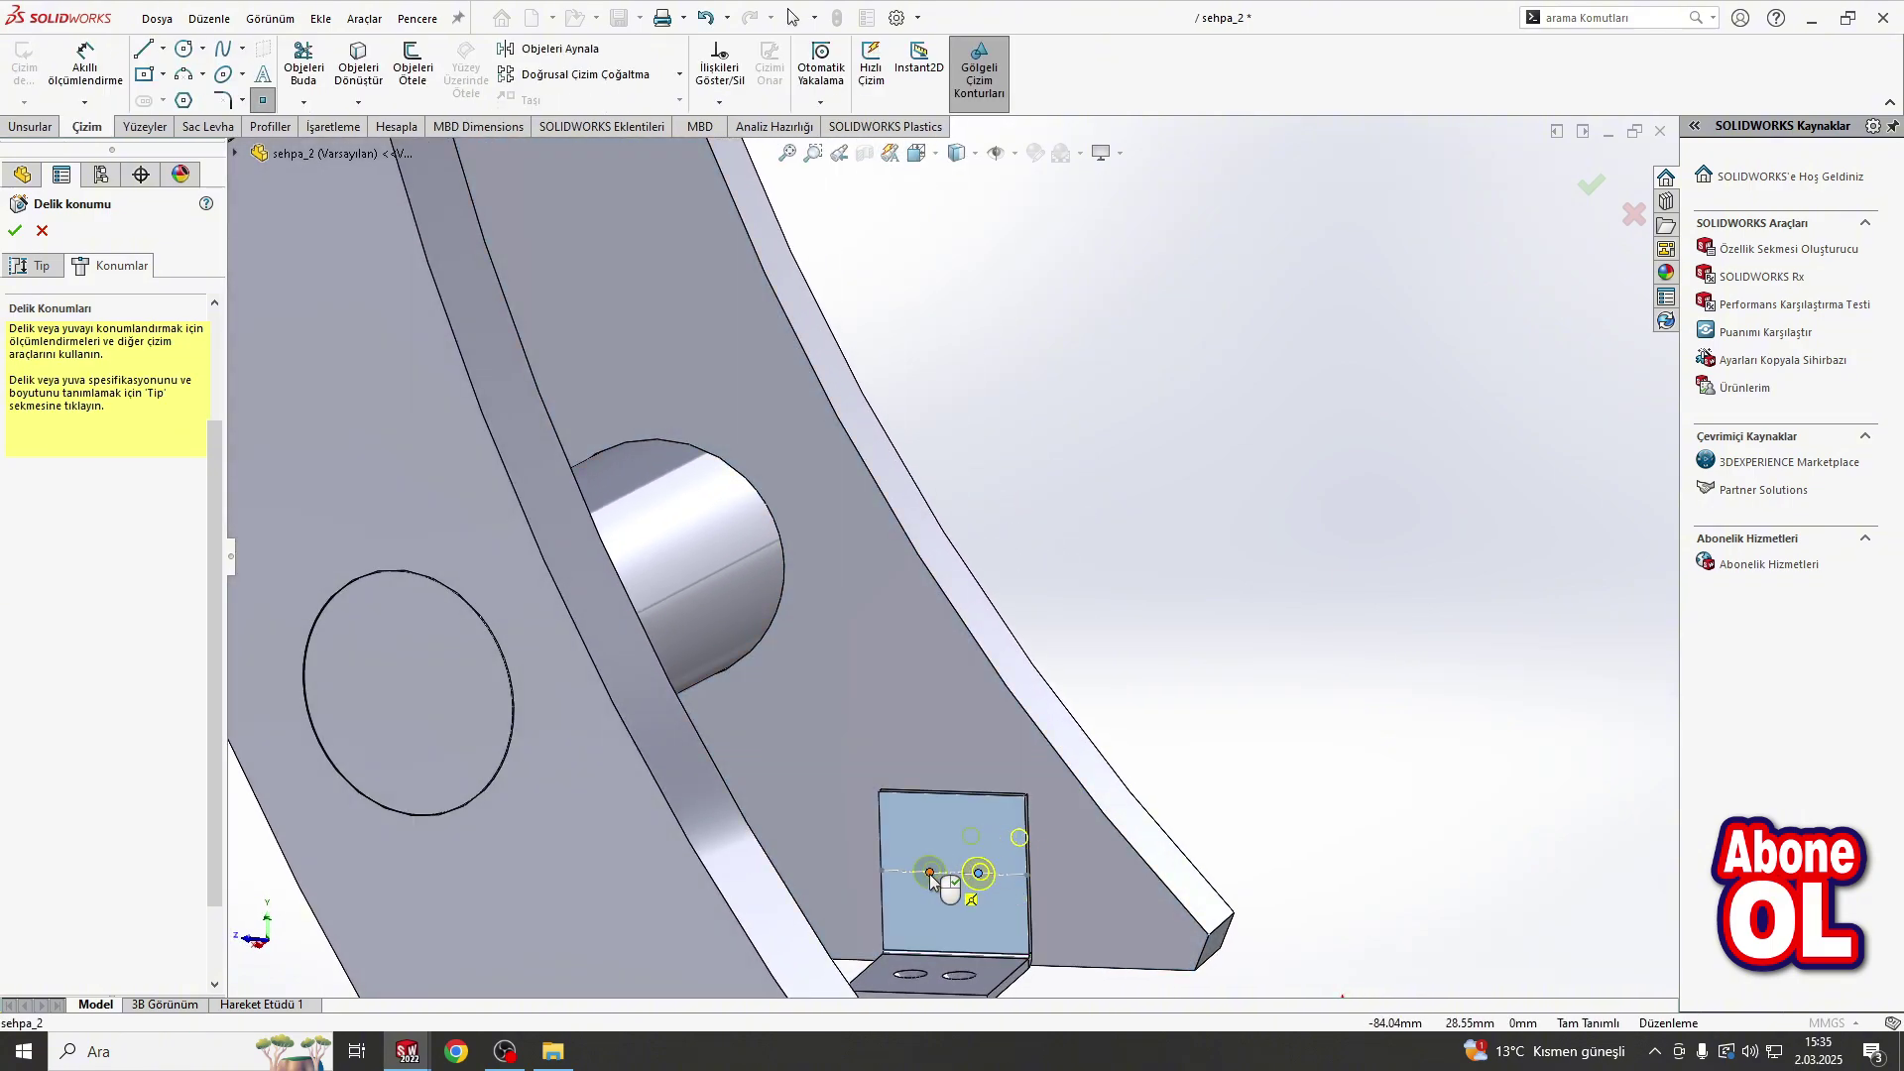
left_click(13, 229)
scroll(1027, 871, "down", 3)
Step: Start a centerline sketch normal to the next bracket's face on Taban-Flanş1
middle_click_drag(1026, 871, 689, 748)
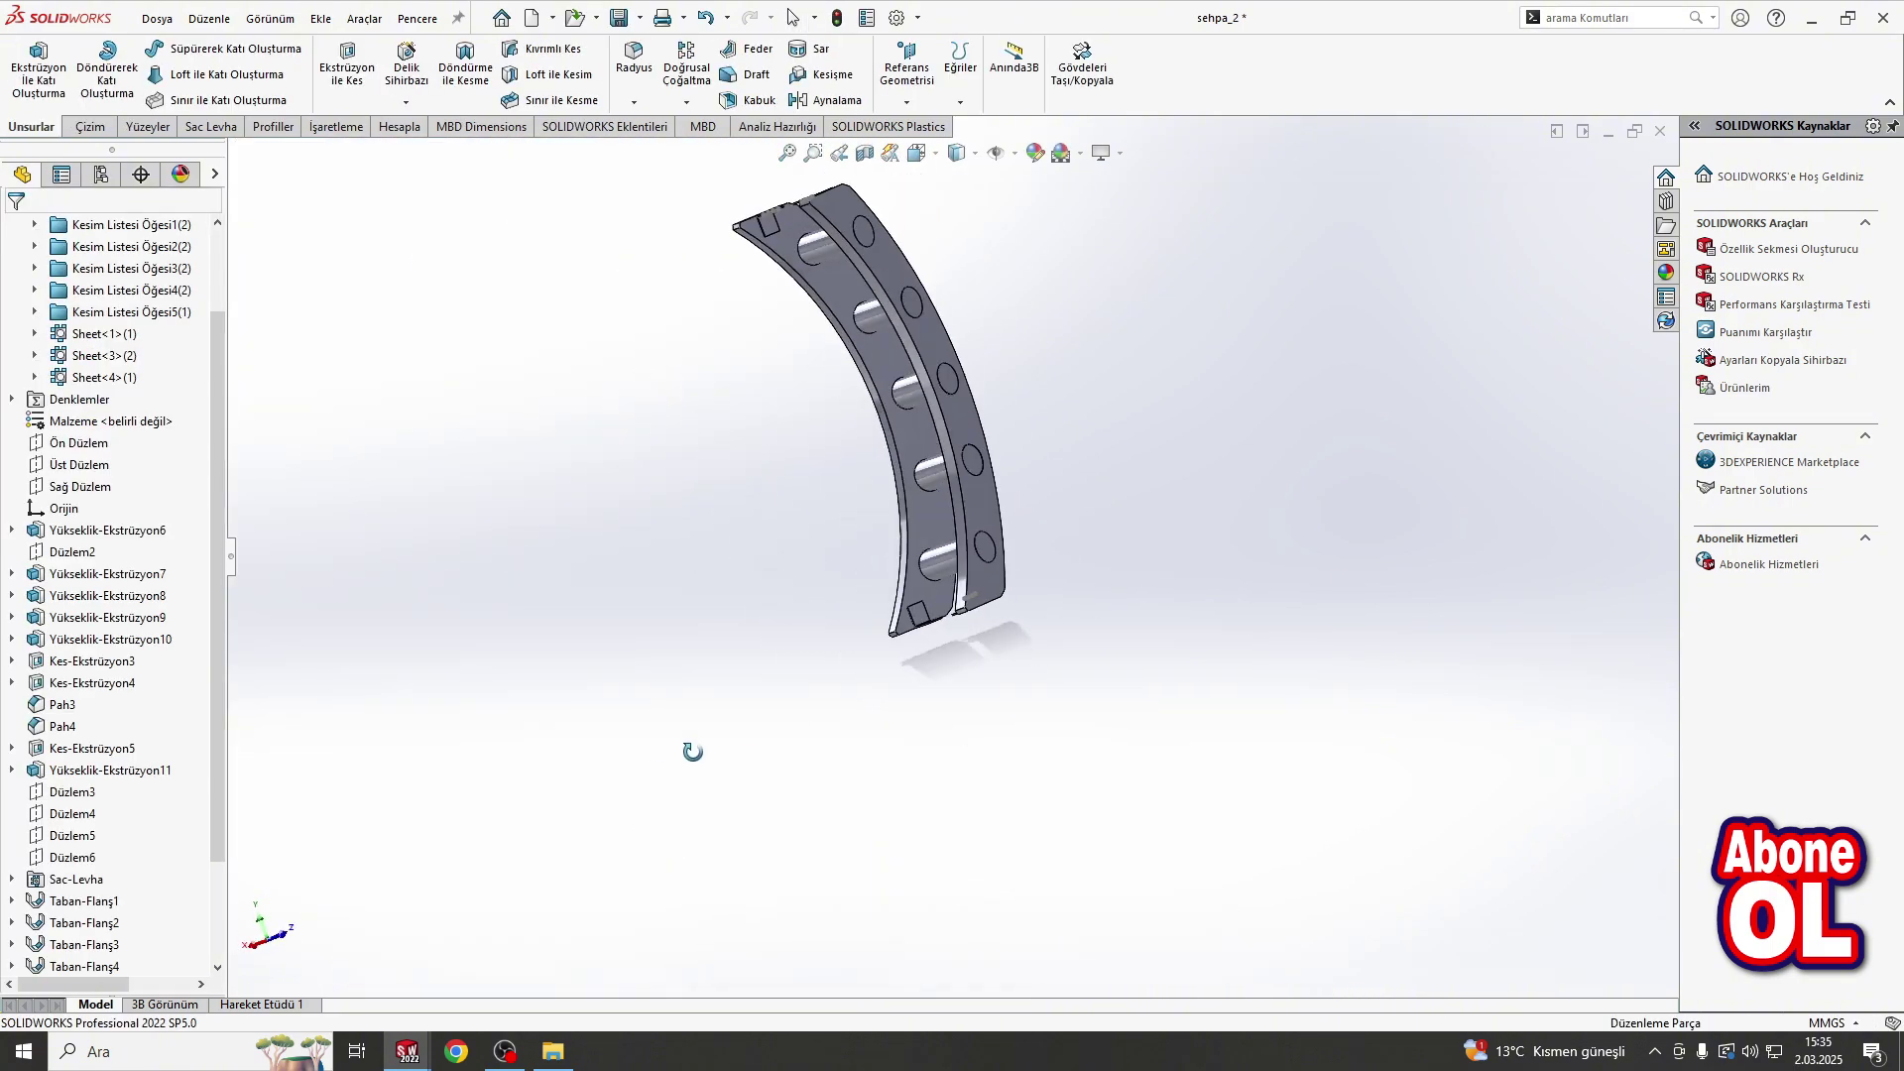
scroll(879, 540, "up", 3)
left_click(882, 545)
left_click(1055, 482)
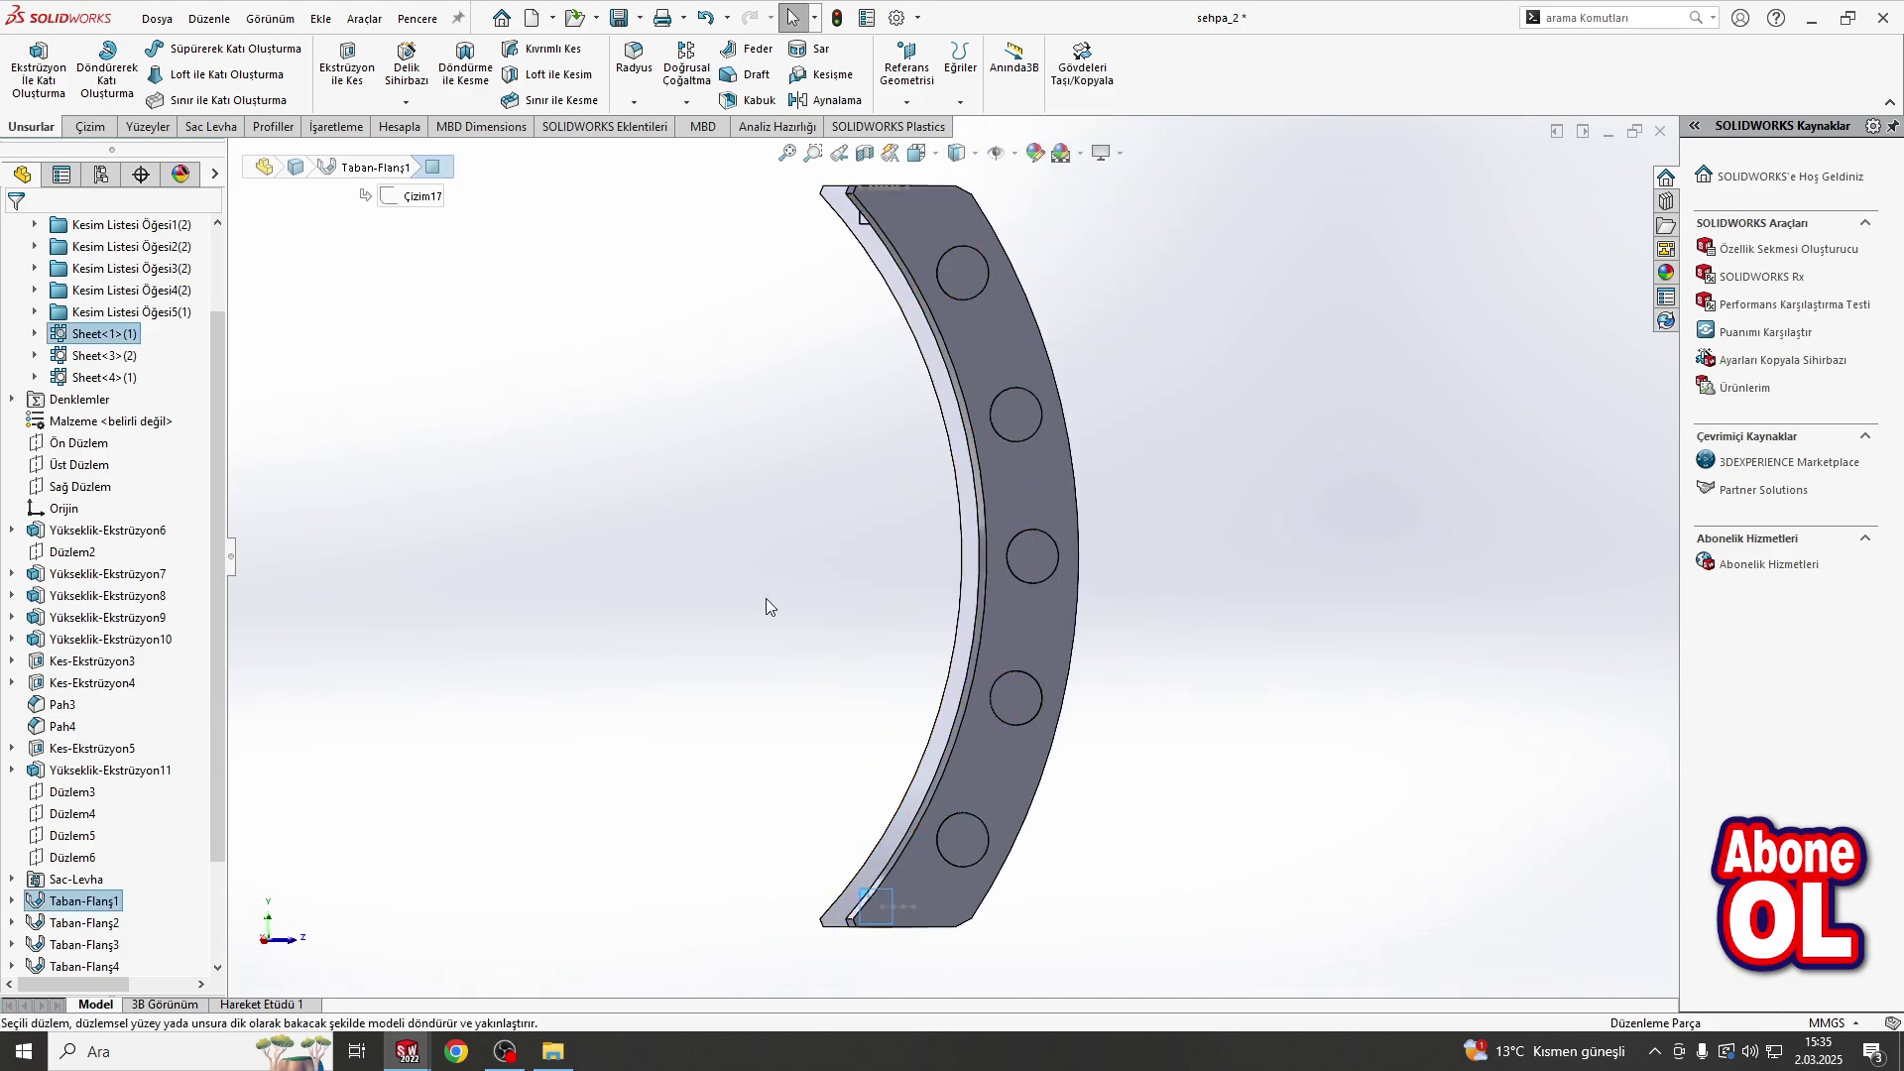
left_click(89, 126)
left_click(23, 69)
left_click(162, 49)
left_click(183, 88)
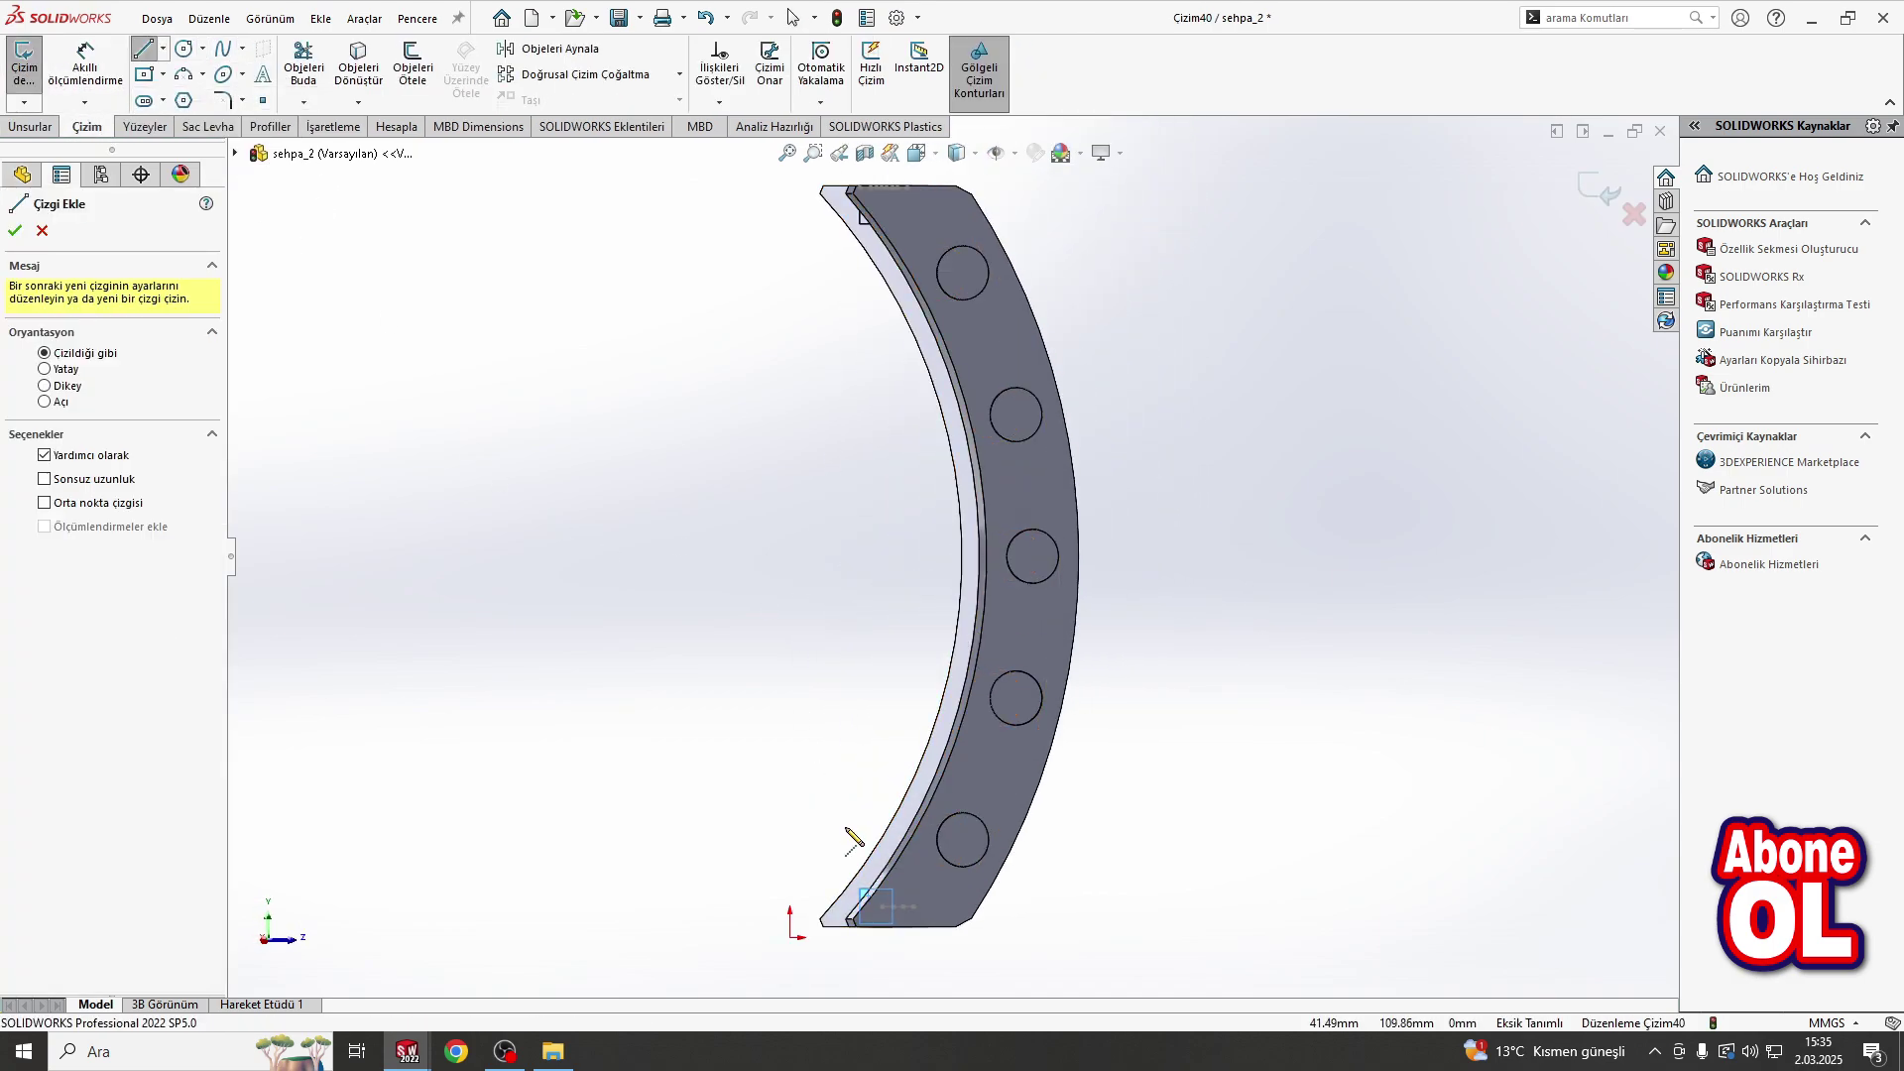
scroll(854, 842, "down", 5)
Step: Draw a centerline across the bracket from left to right edge and exit the sketch
middle_click_drag(854, 841, 716, 685)
left_click(705, 666)
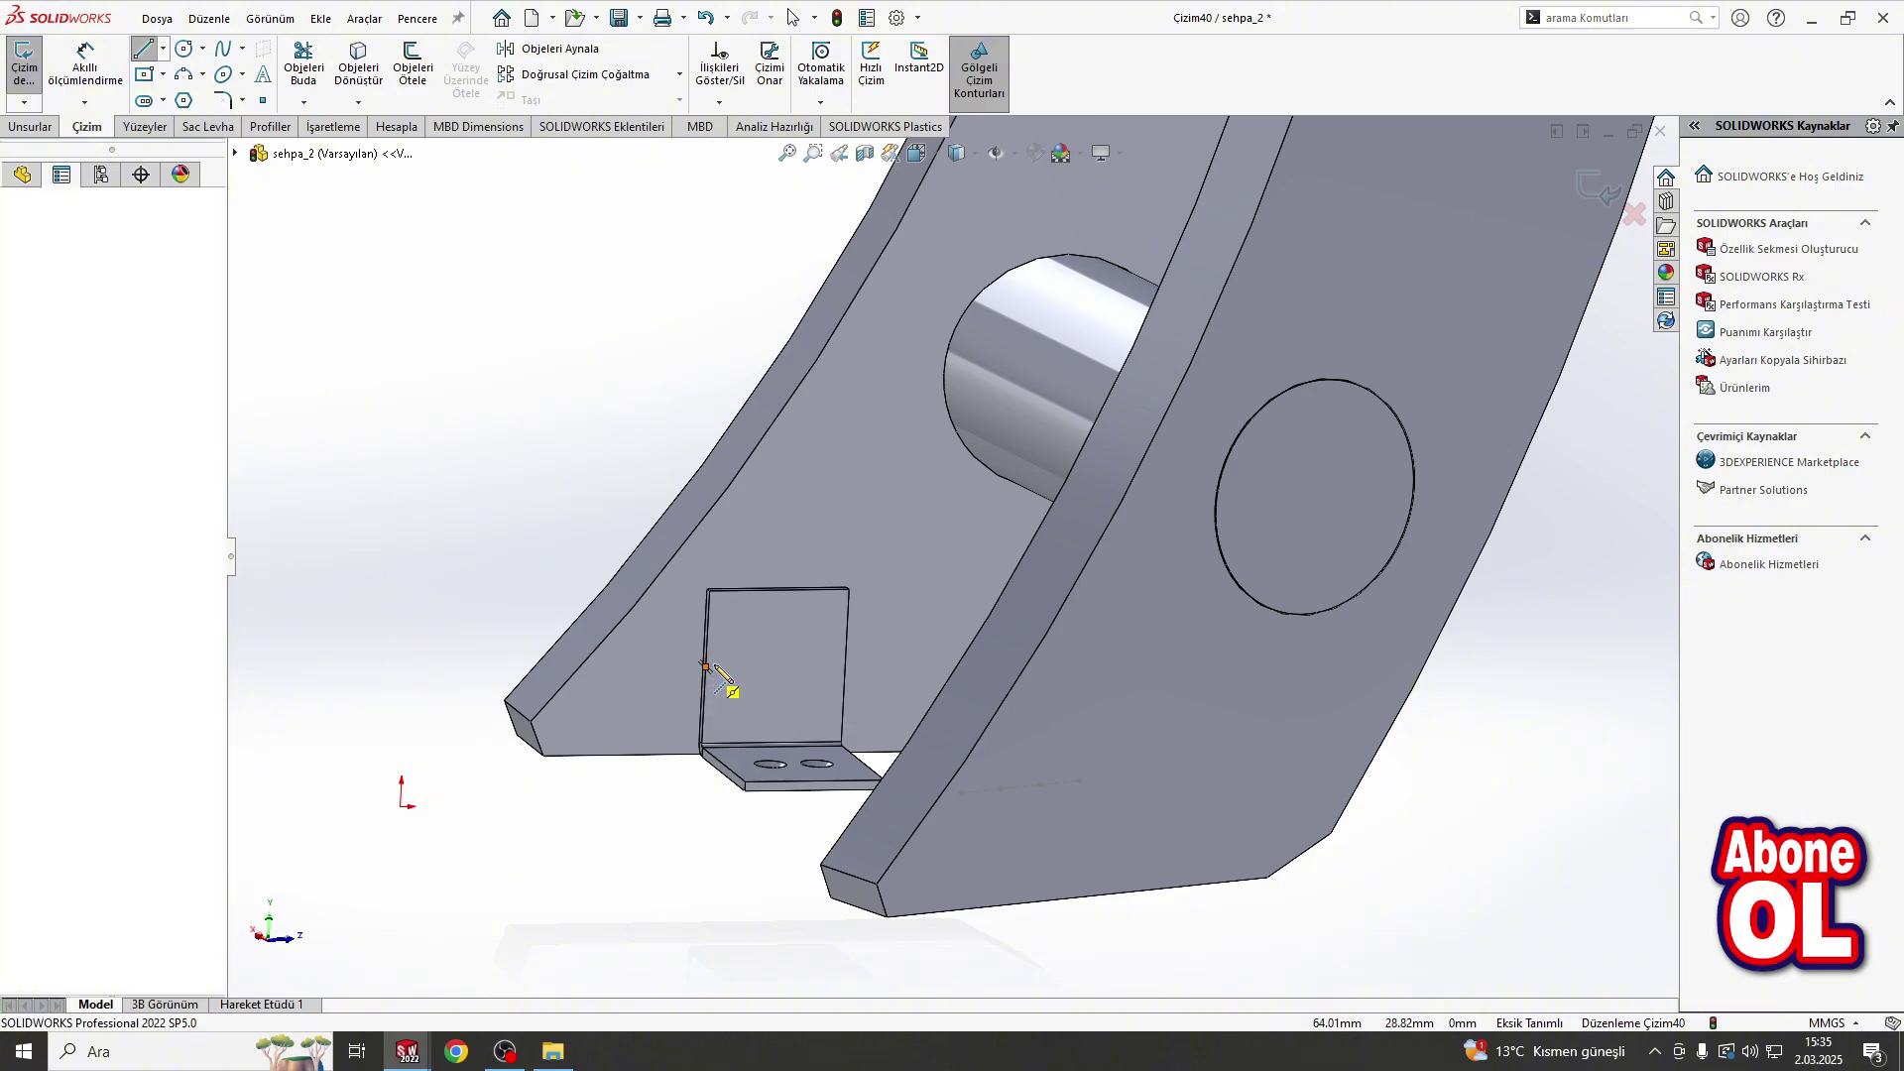
left_click(846, 667)
key("Escape")
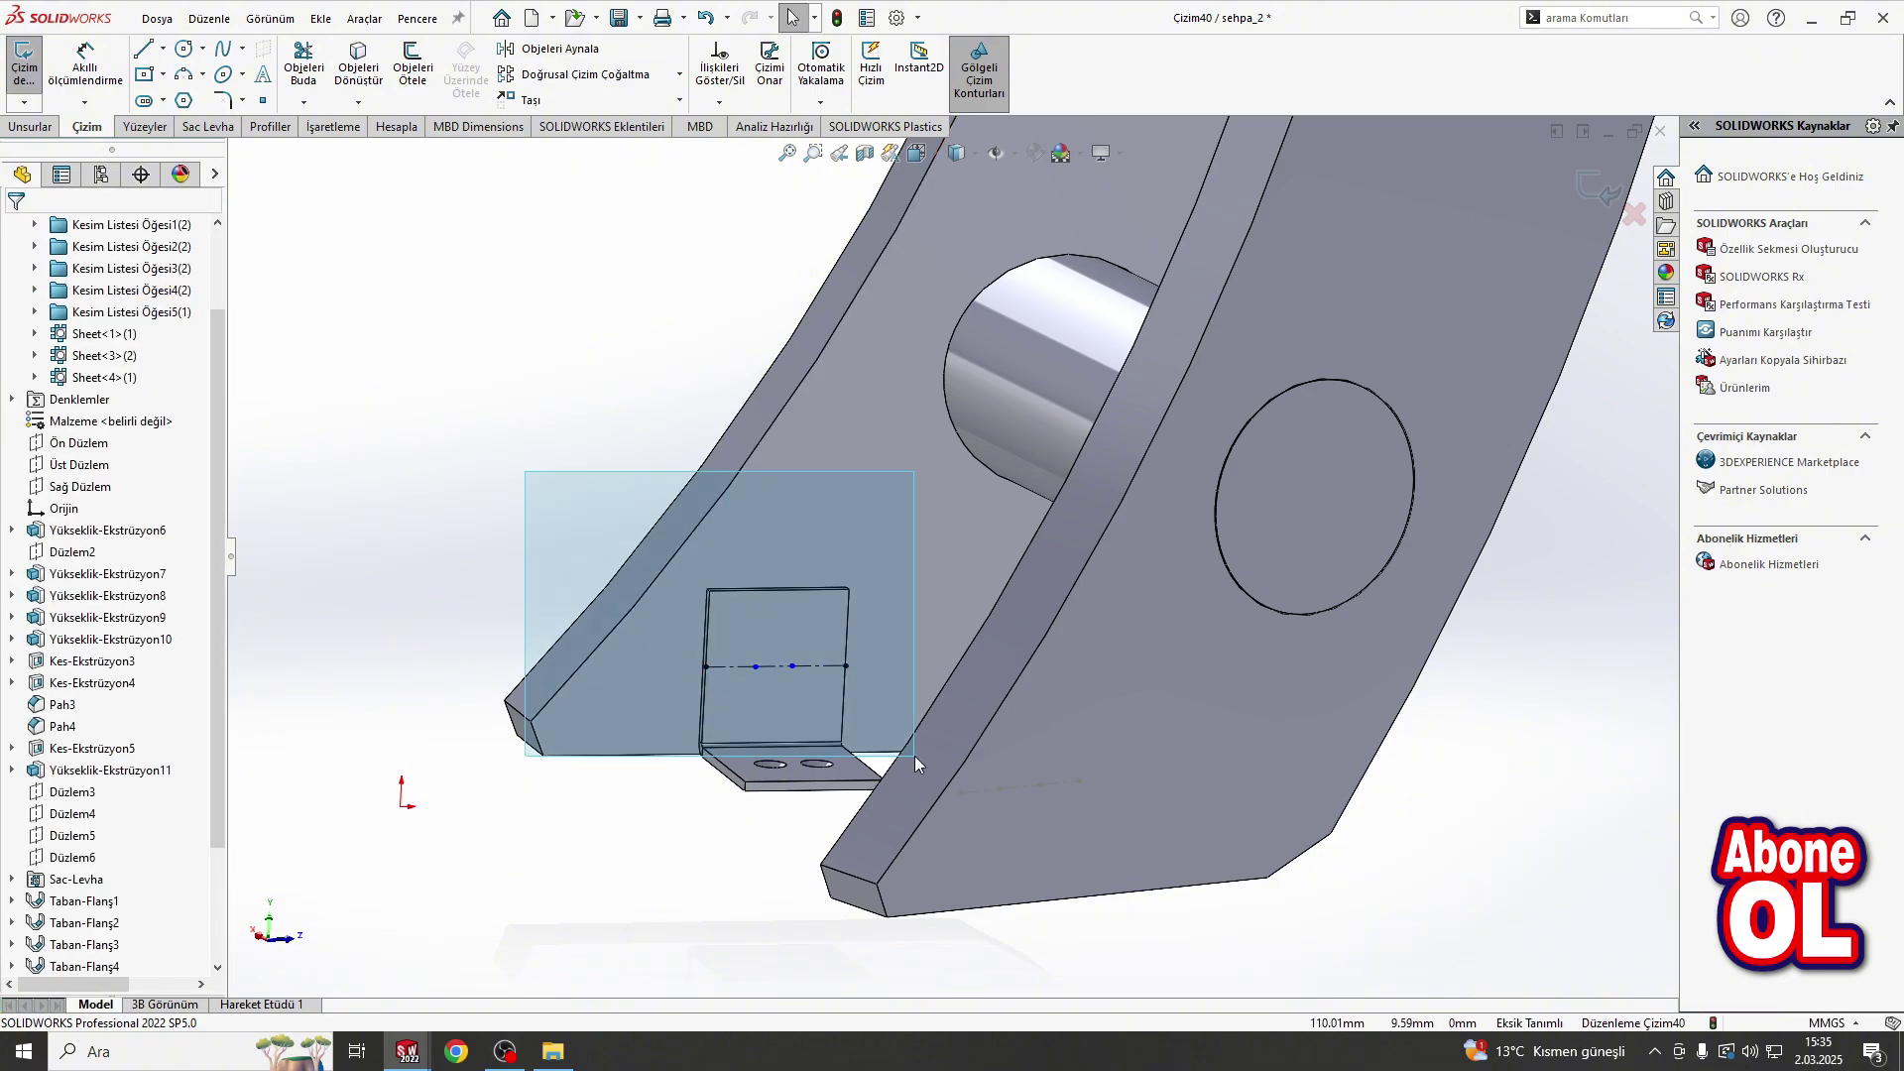
left_click_drag(524, 470, 914, 756)
key("Escape")
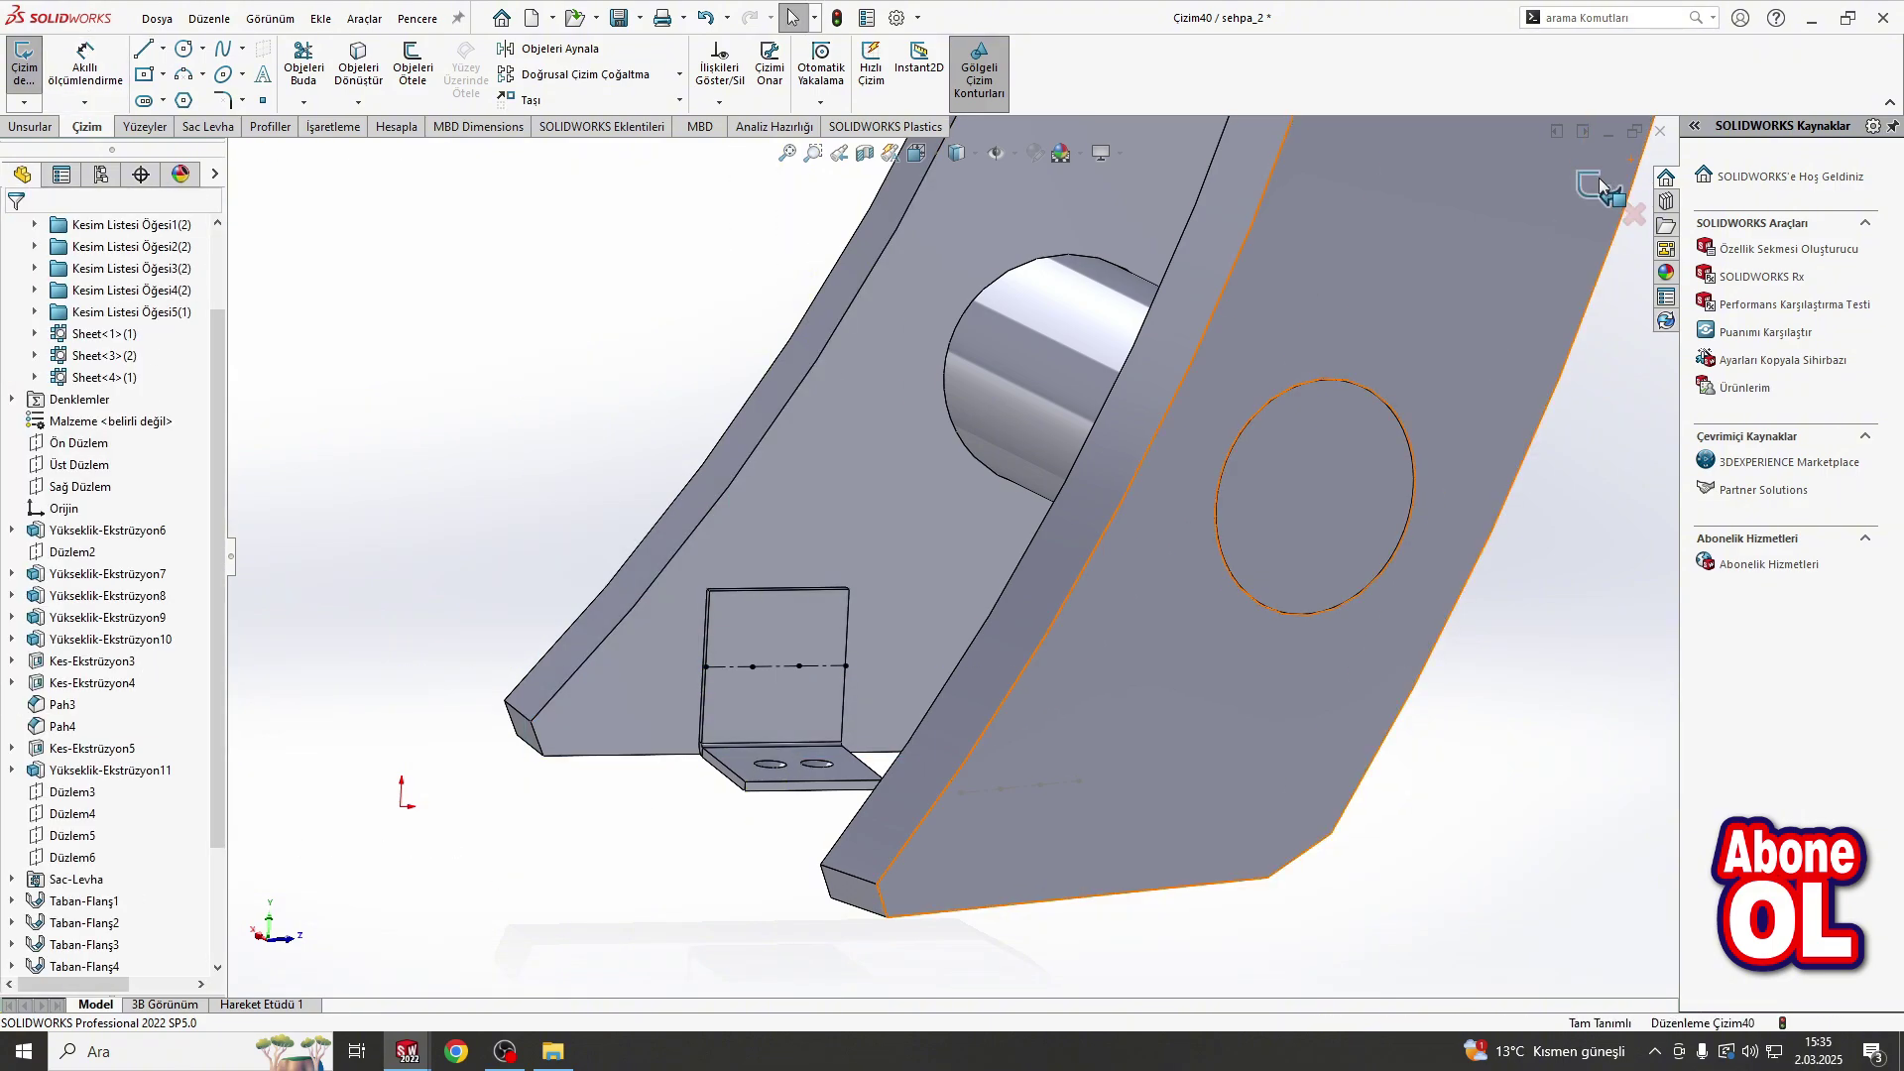
left_click(1604, 188)
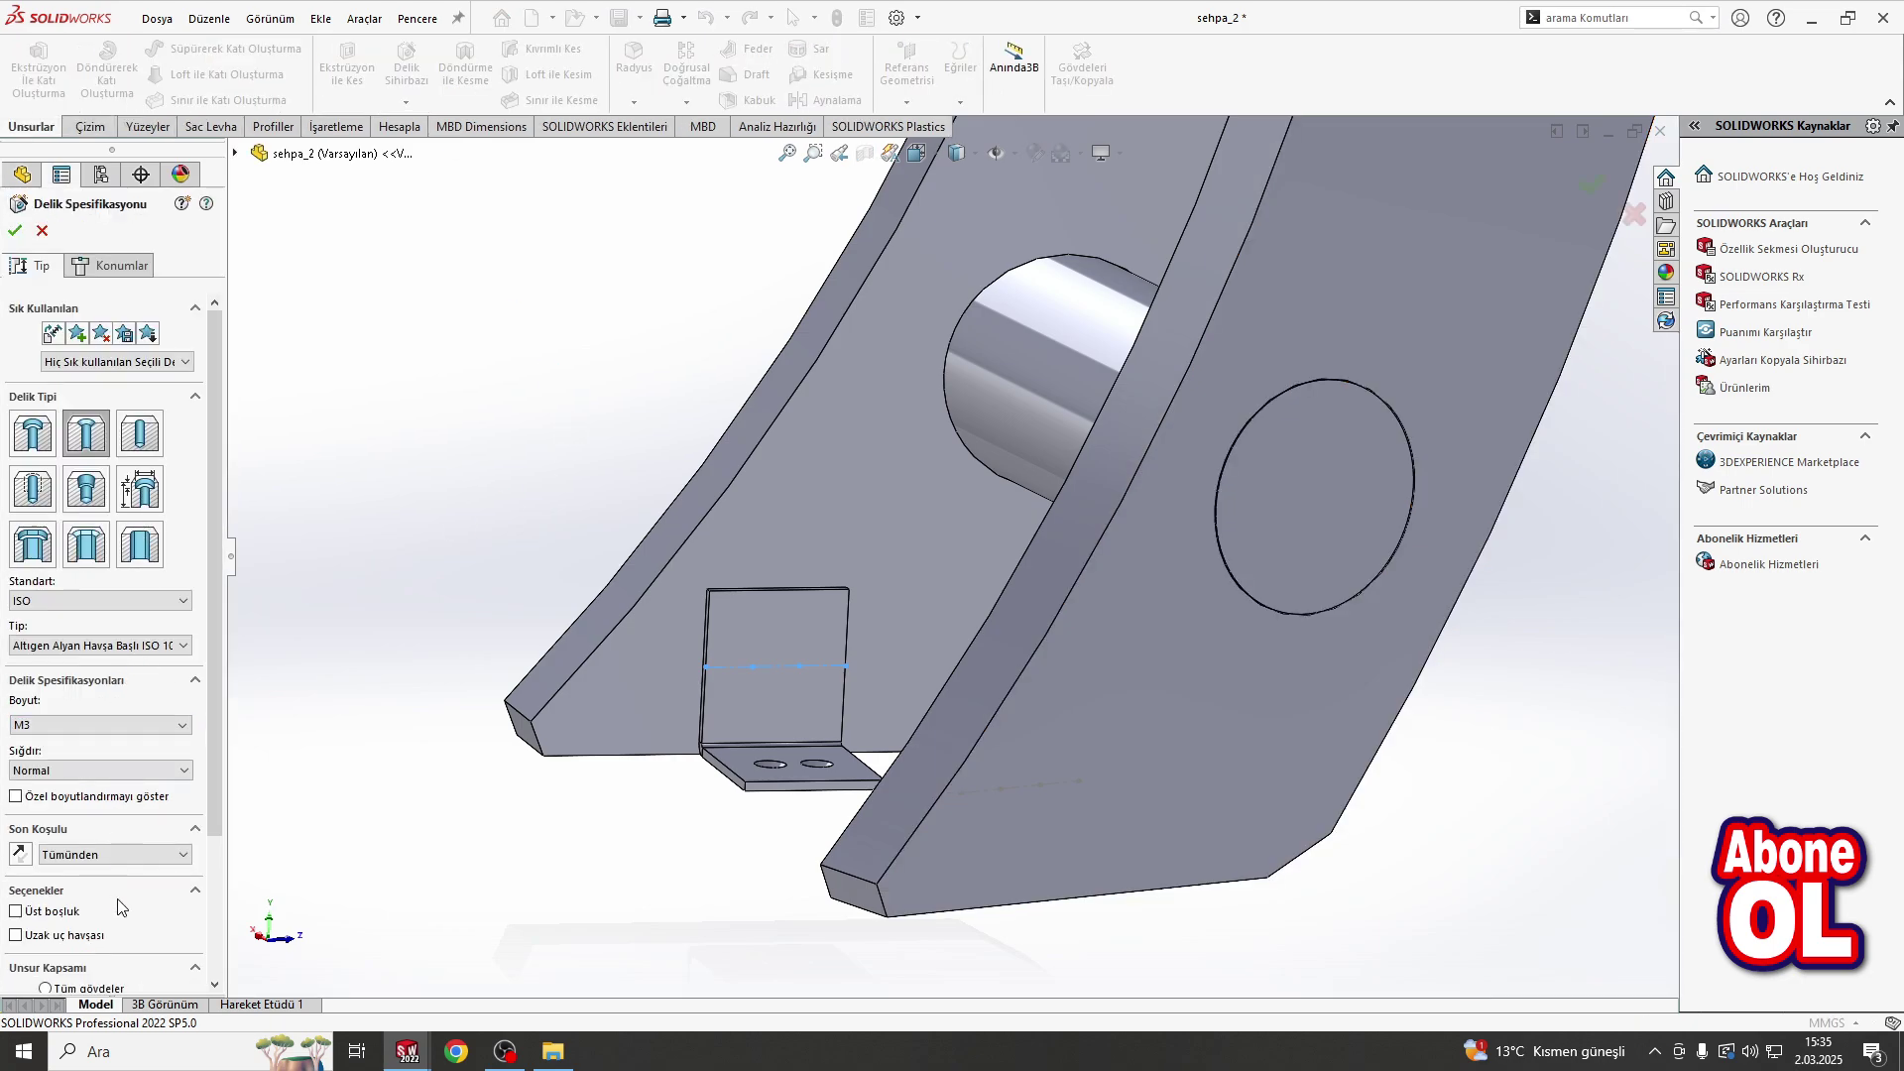
Step: Set up the M3 countersunk hole and move to placing its positions
scroll(202, 712, "down", 3)
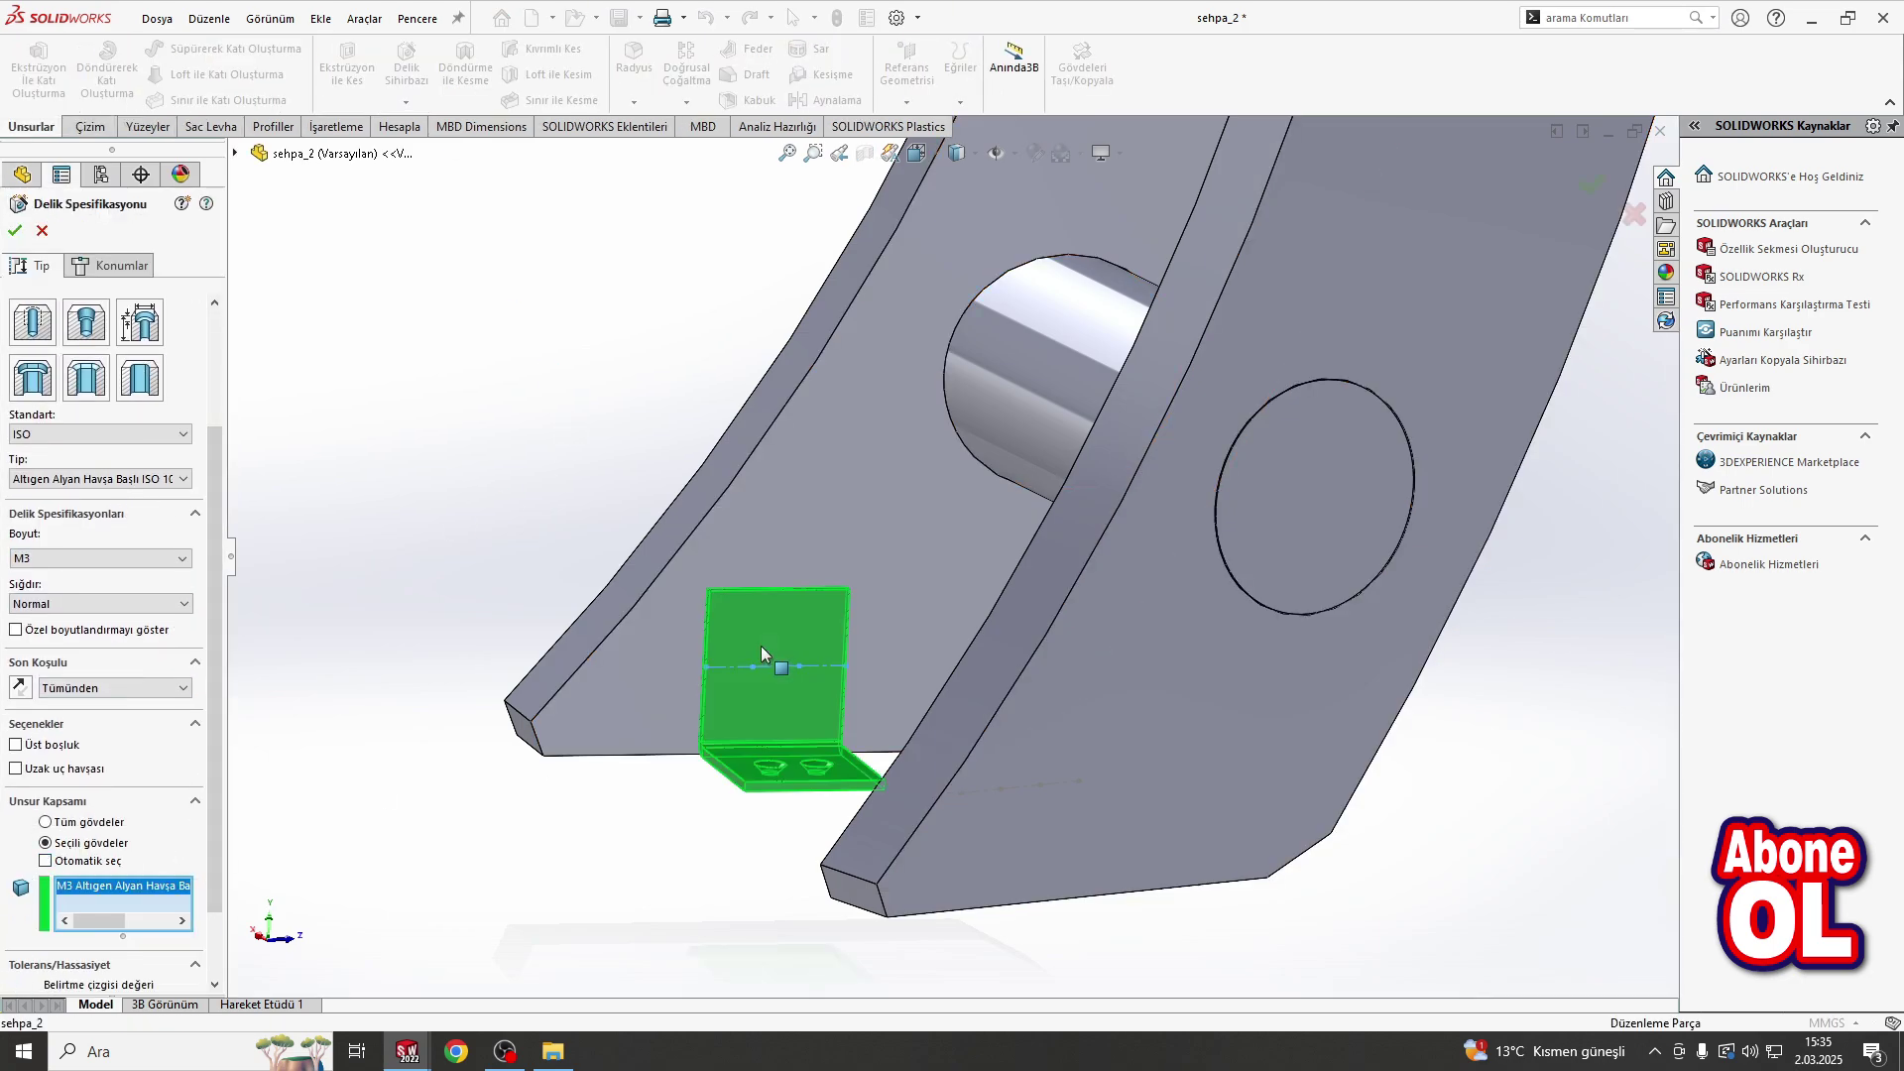
left_click(117, 265)
scroll(918, 840, "down", 5)
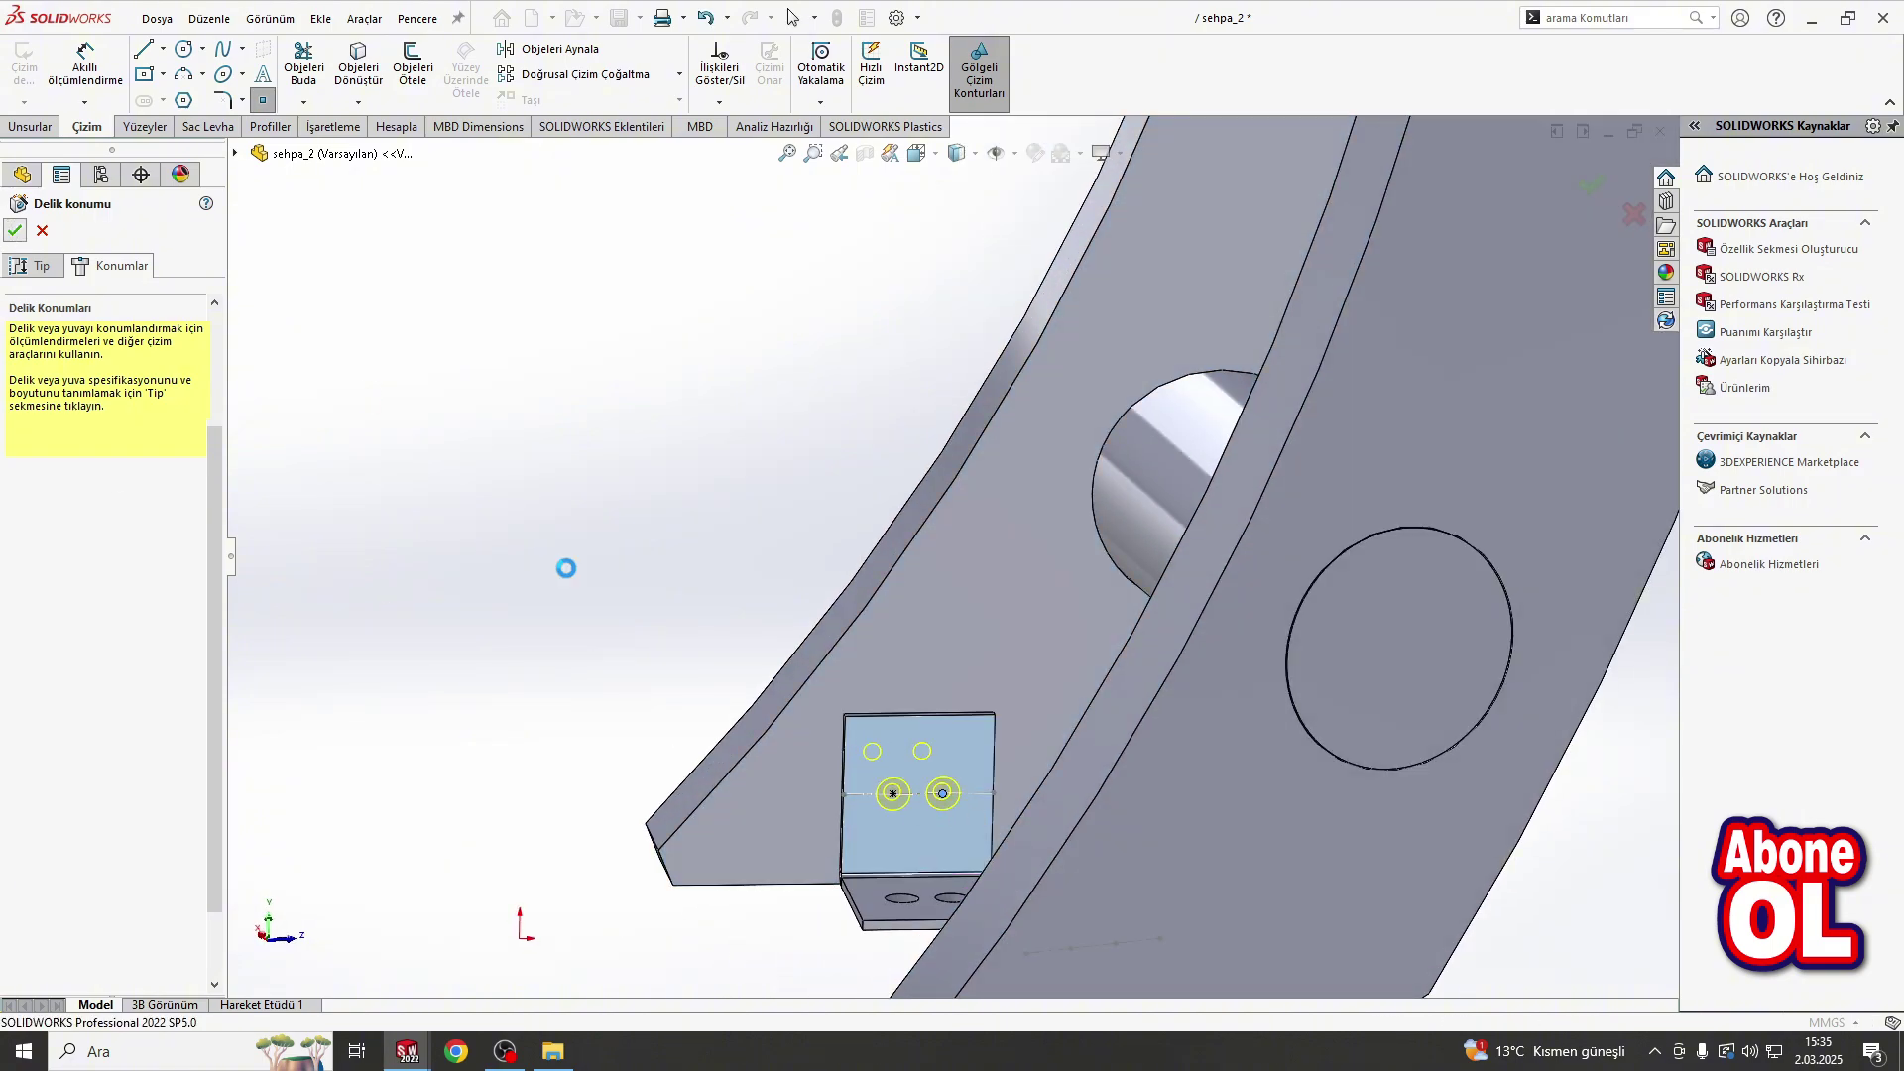
Step: Start a centerline sketch on the Taban-Flanş3 bracket face
scroll(923, 326, "up", 5)
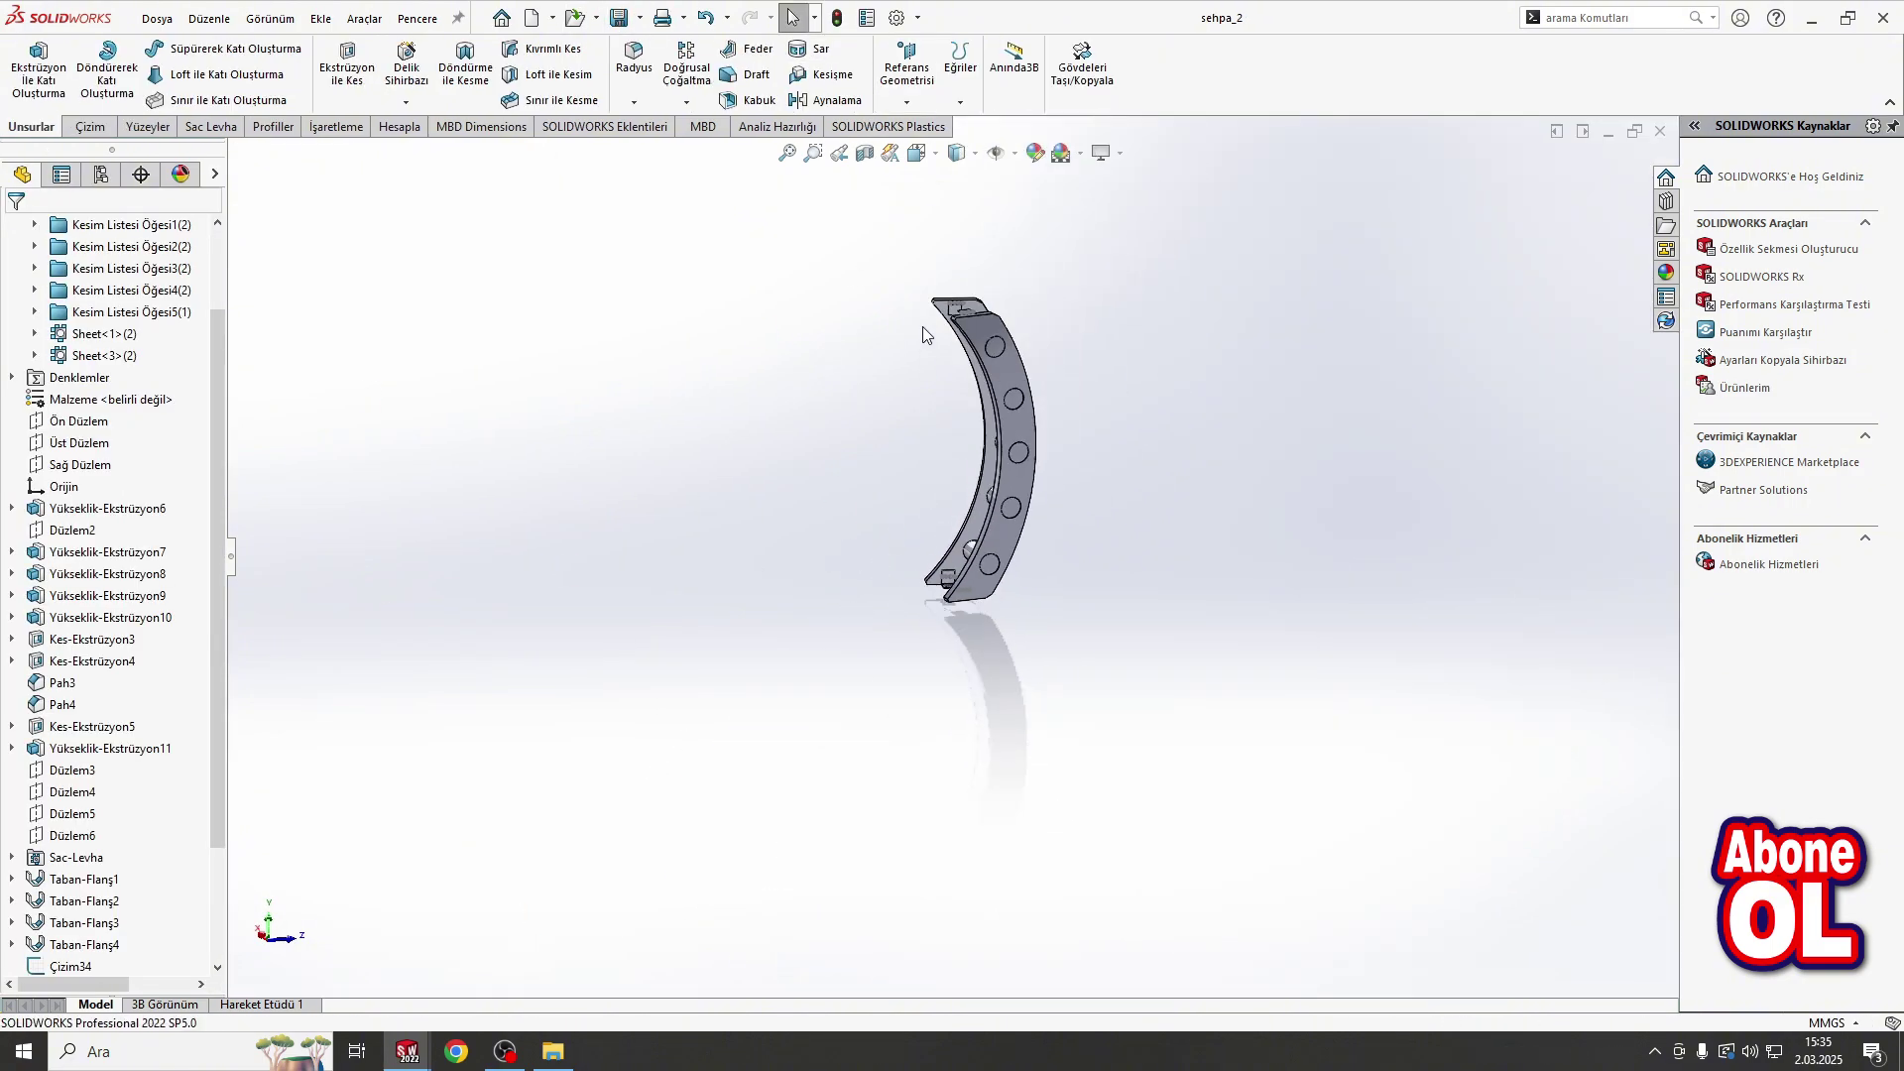
scroll(922, 325, "down", 3)
scroll(960, 418, "down", 3)
left_click(988, 333)
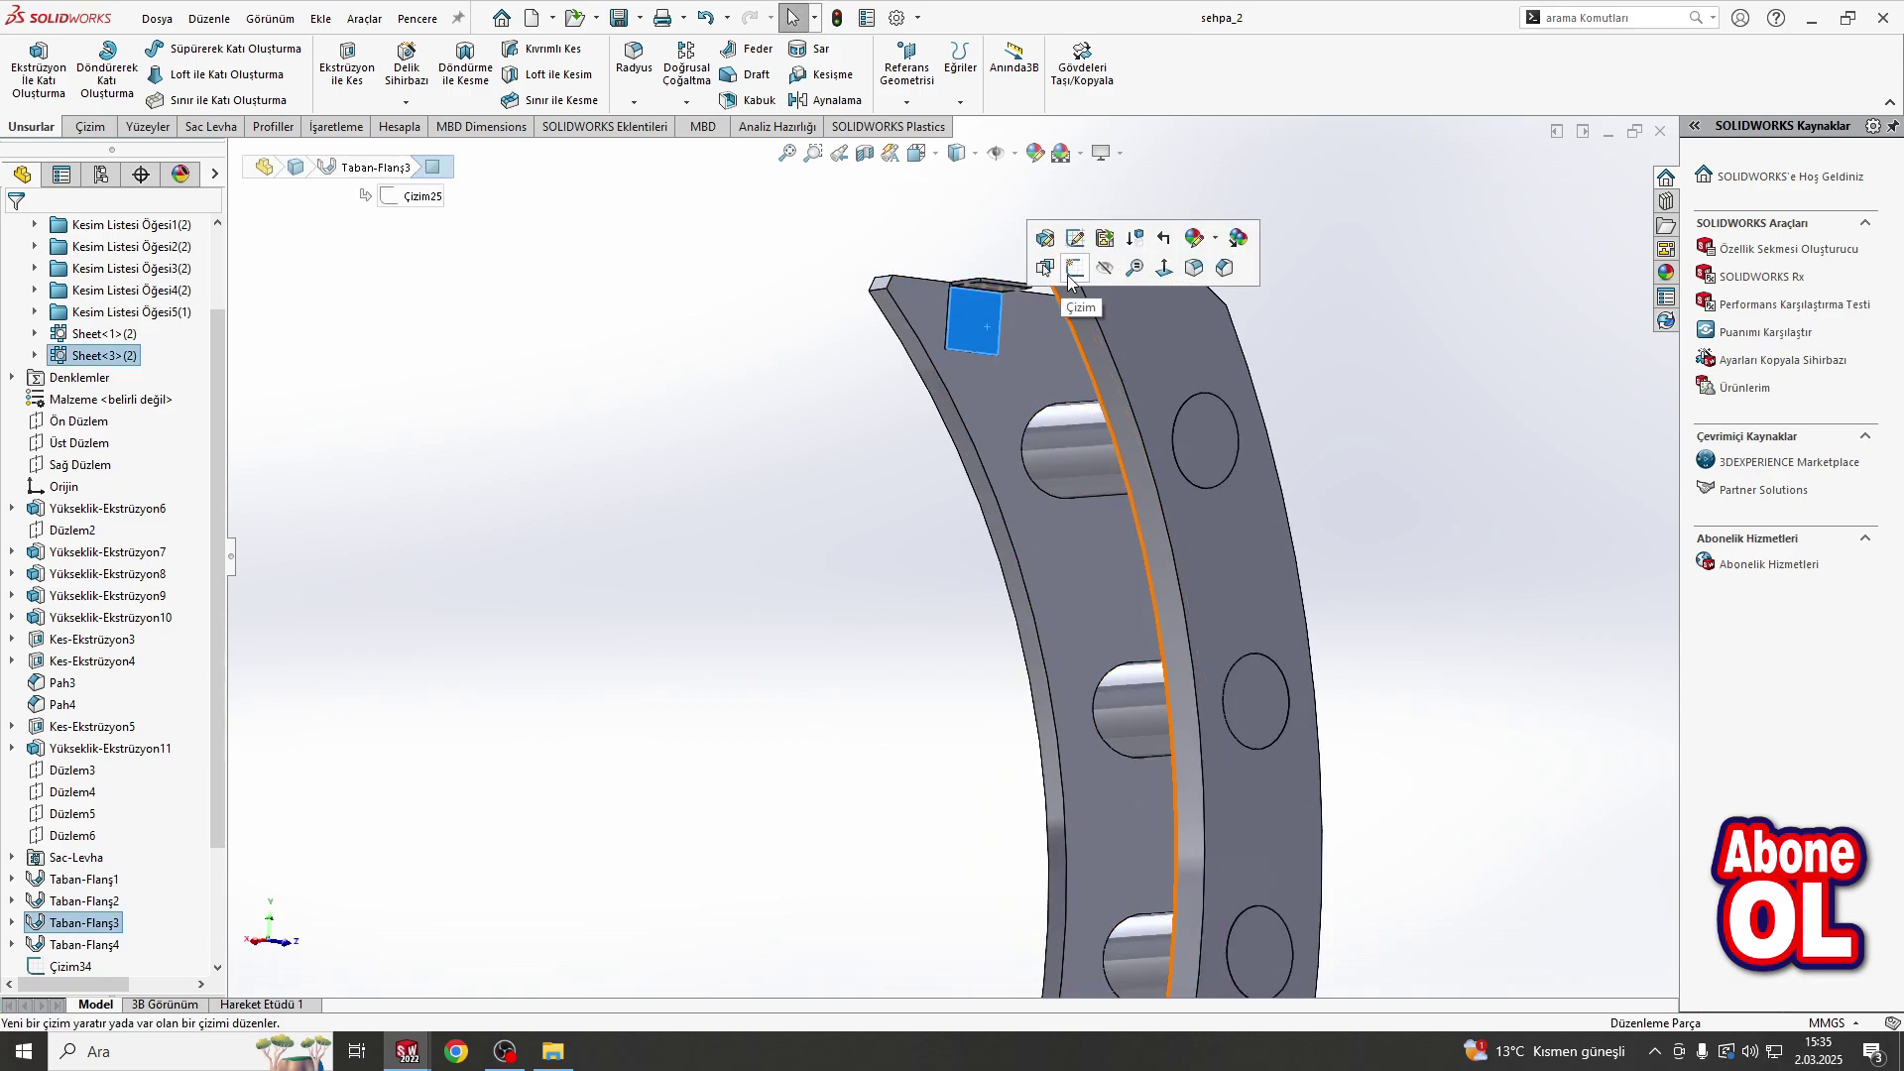
left_click(1081, 272)
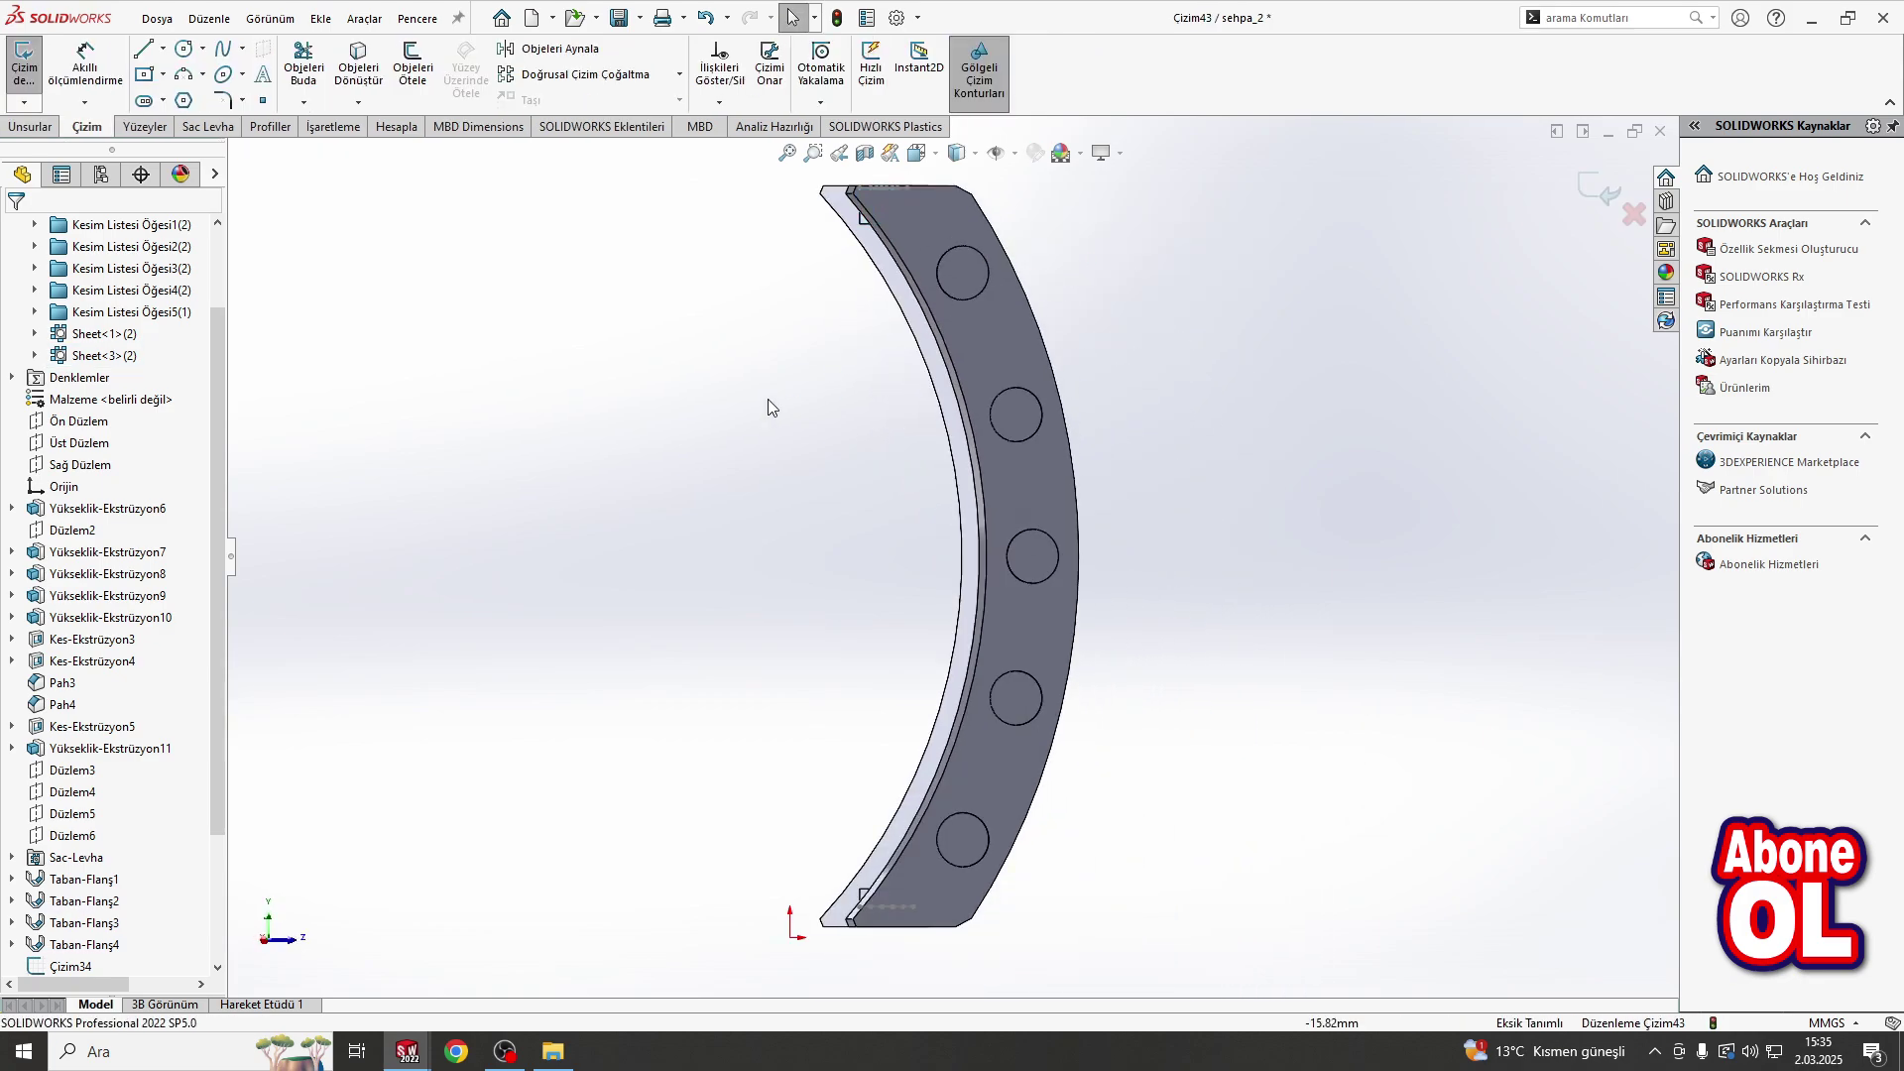
left_click(163, 48)
left_click(184, 86)
scroll(912, 318, "down", 2)
scroll(904, 359, "down", 3)
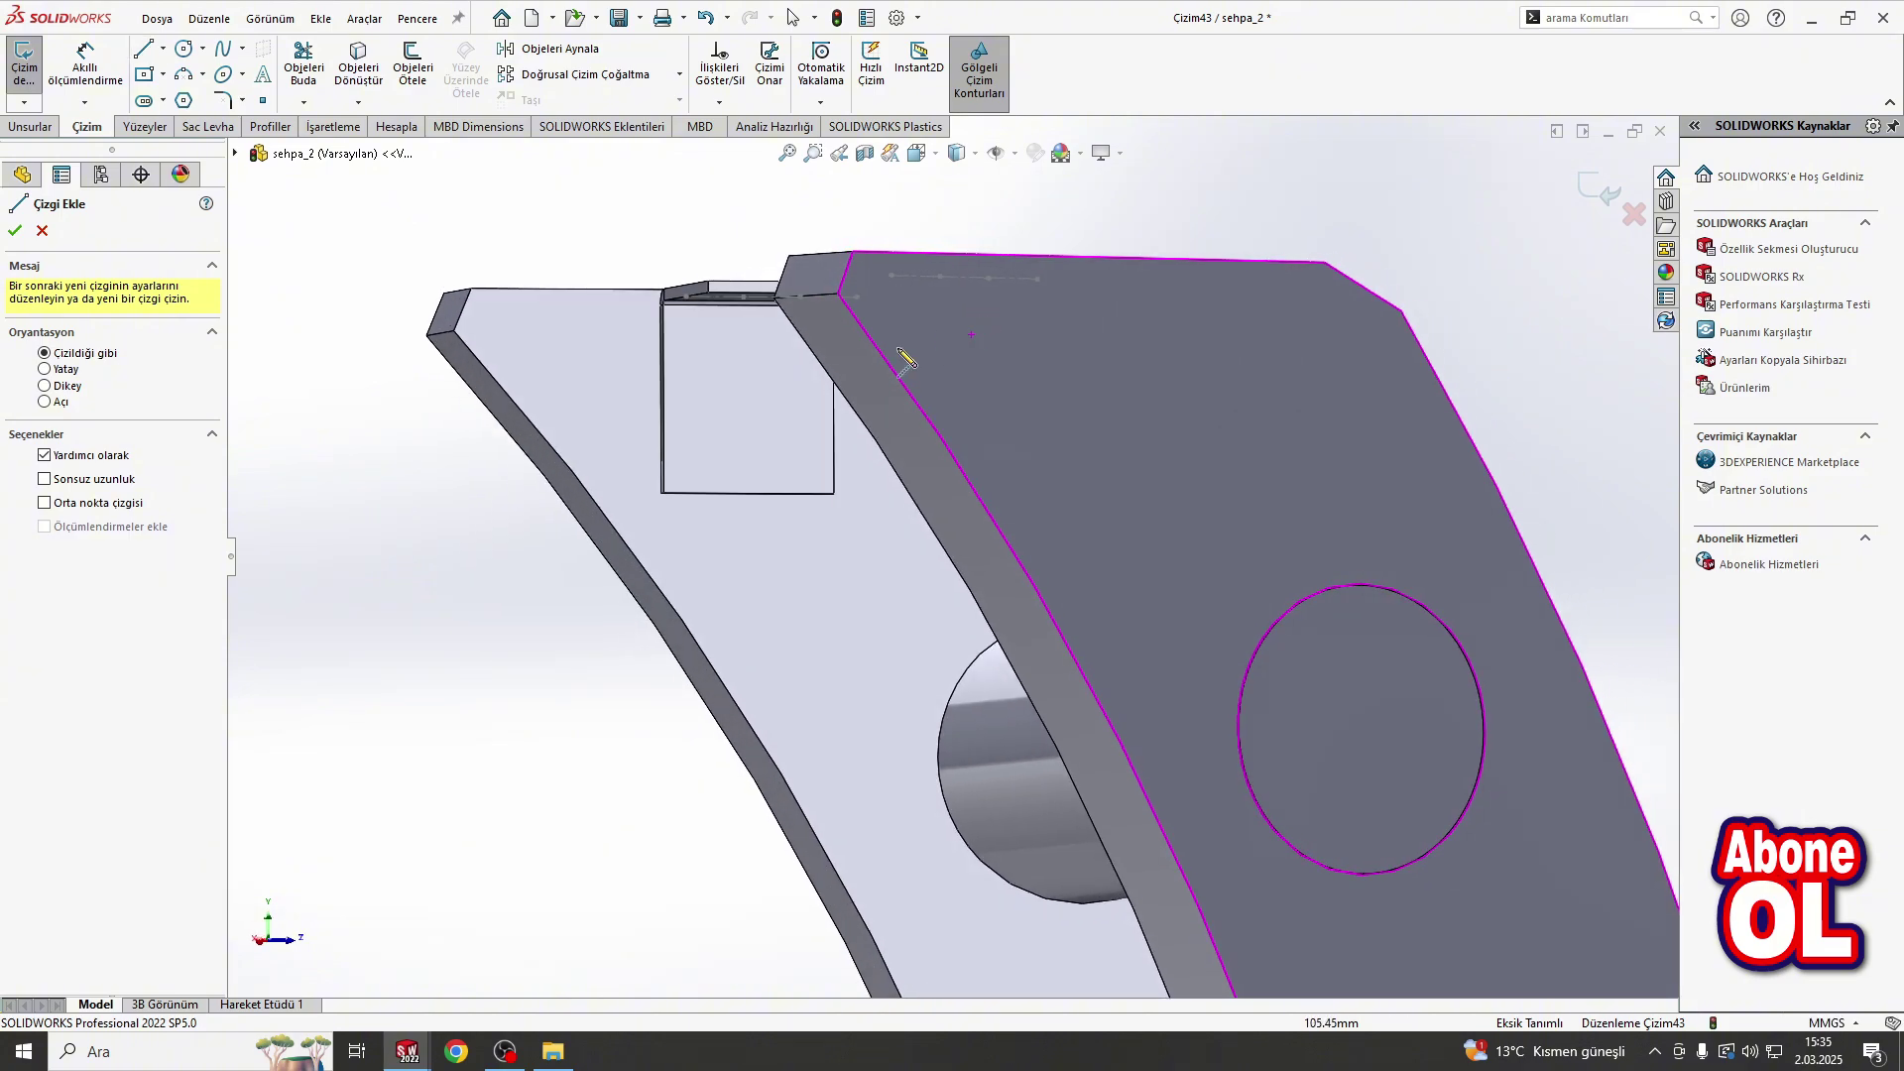
Step: Draw a centerline across the face edge to edge and exit the sketch
left_click(663, 398)
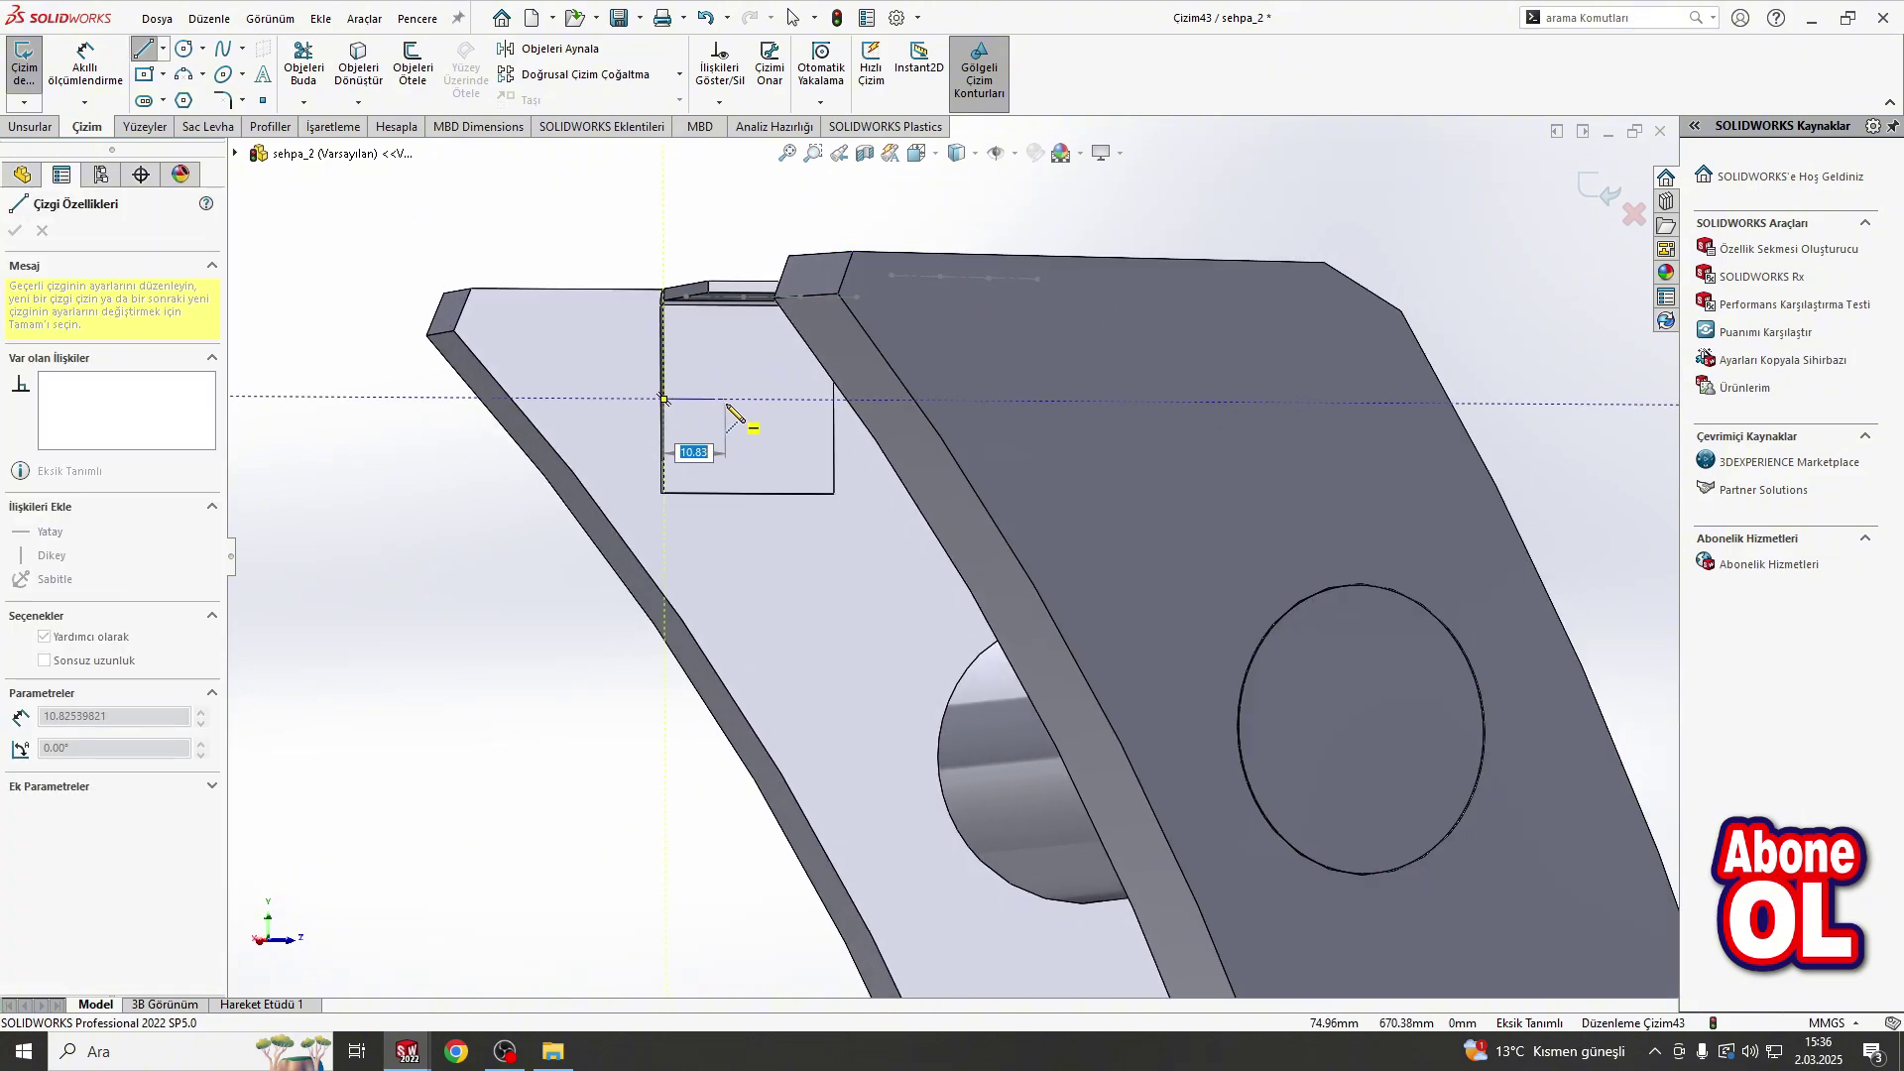
left_click(833, 399)
key("Escape")
left_click_drag(470, 187, 877, 502)
left_click(1486, 238)
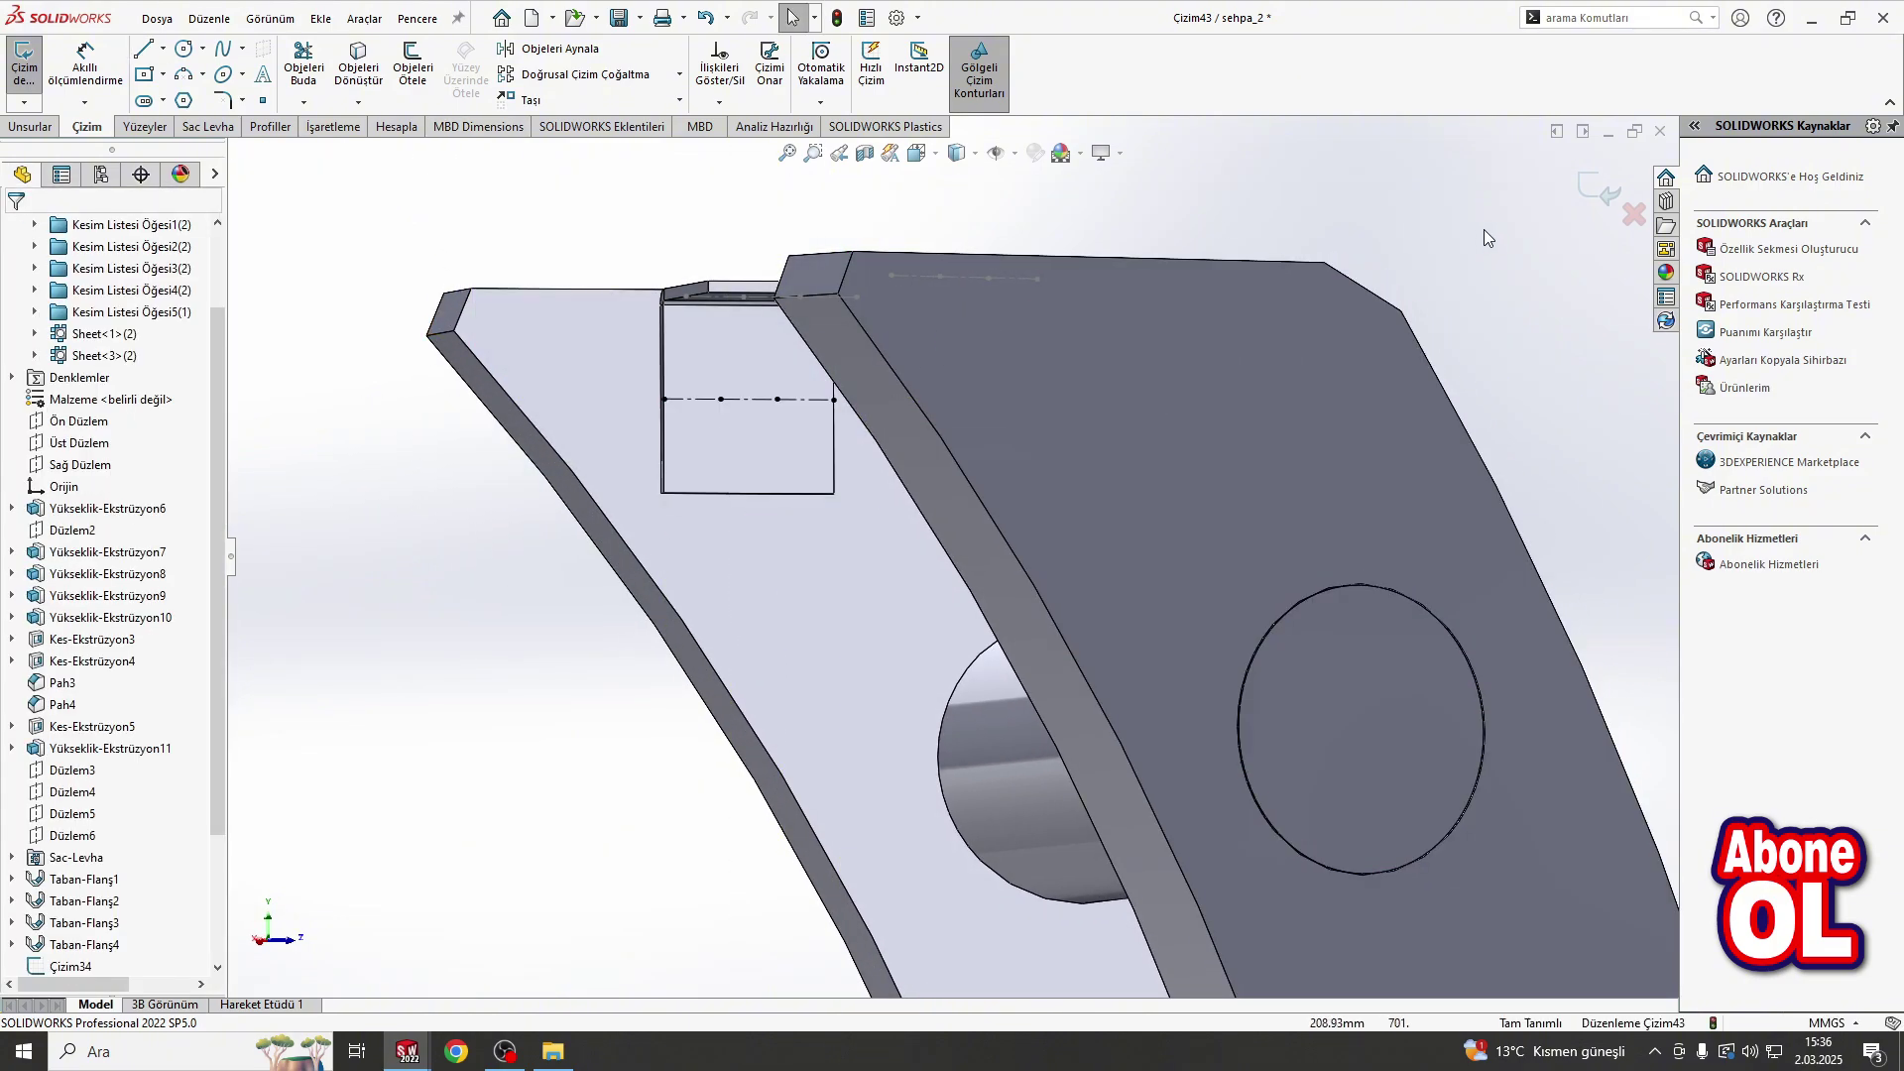
left_click(23, 60)
Step: Place two M3 countersunk through-all hole points along the Taban-Flanş3 centerline
left_click(407, 56)
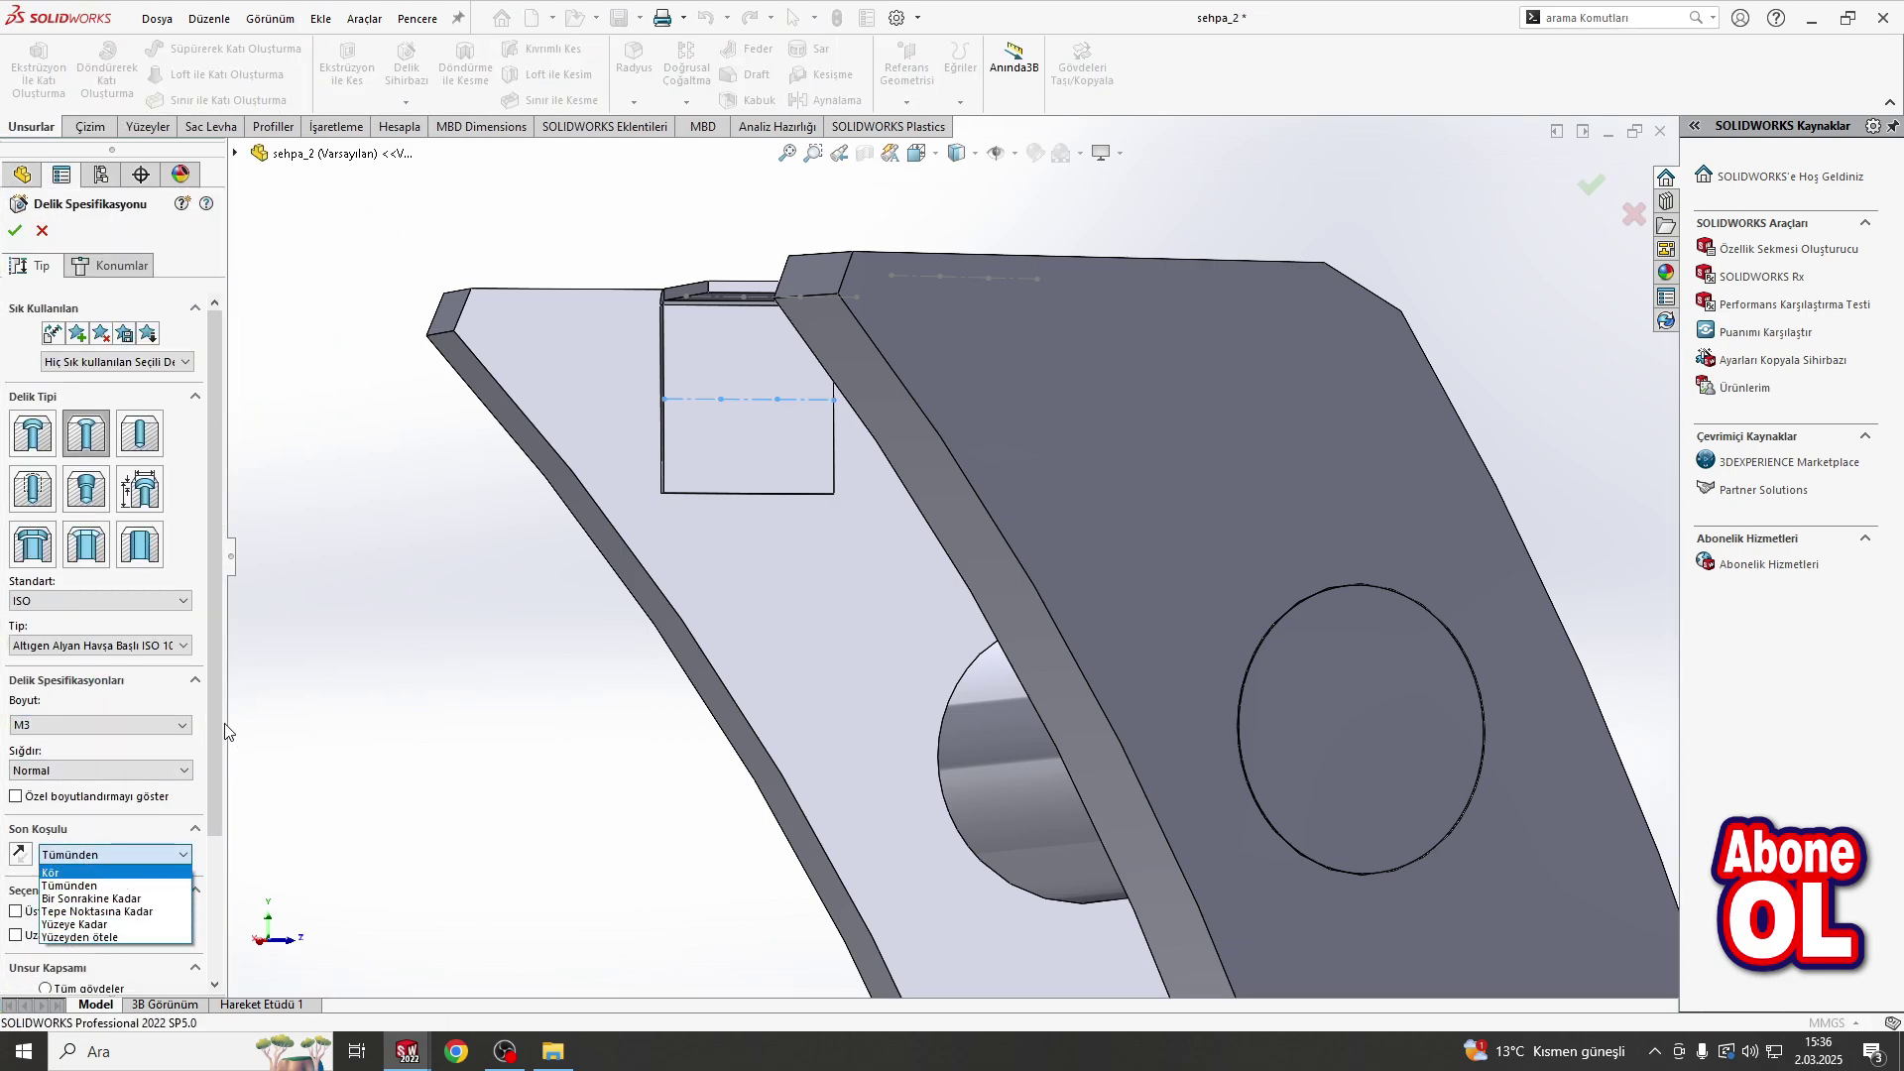
scroll(204, 776, "down", 2)
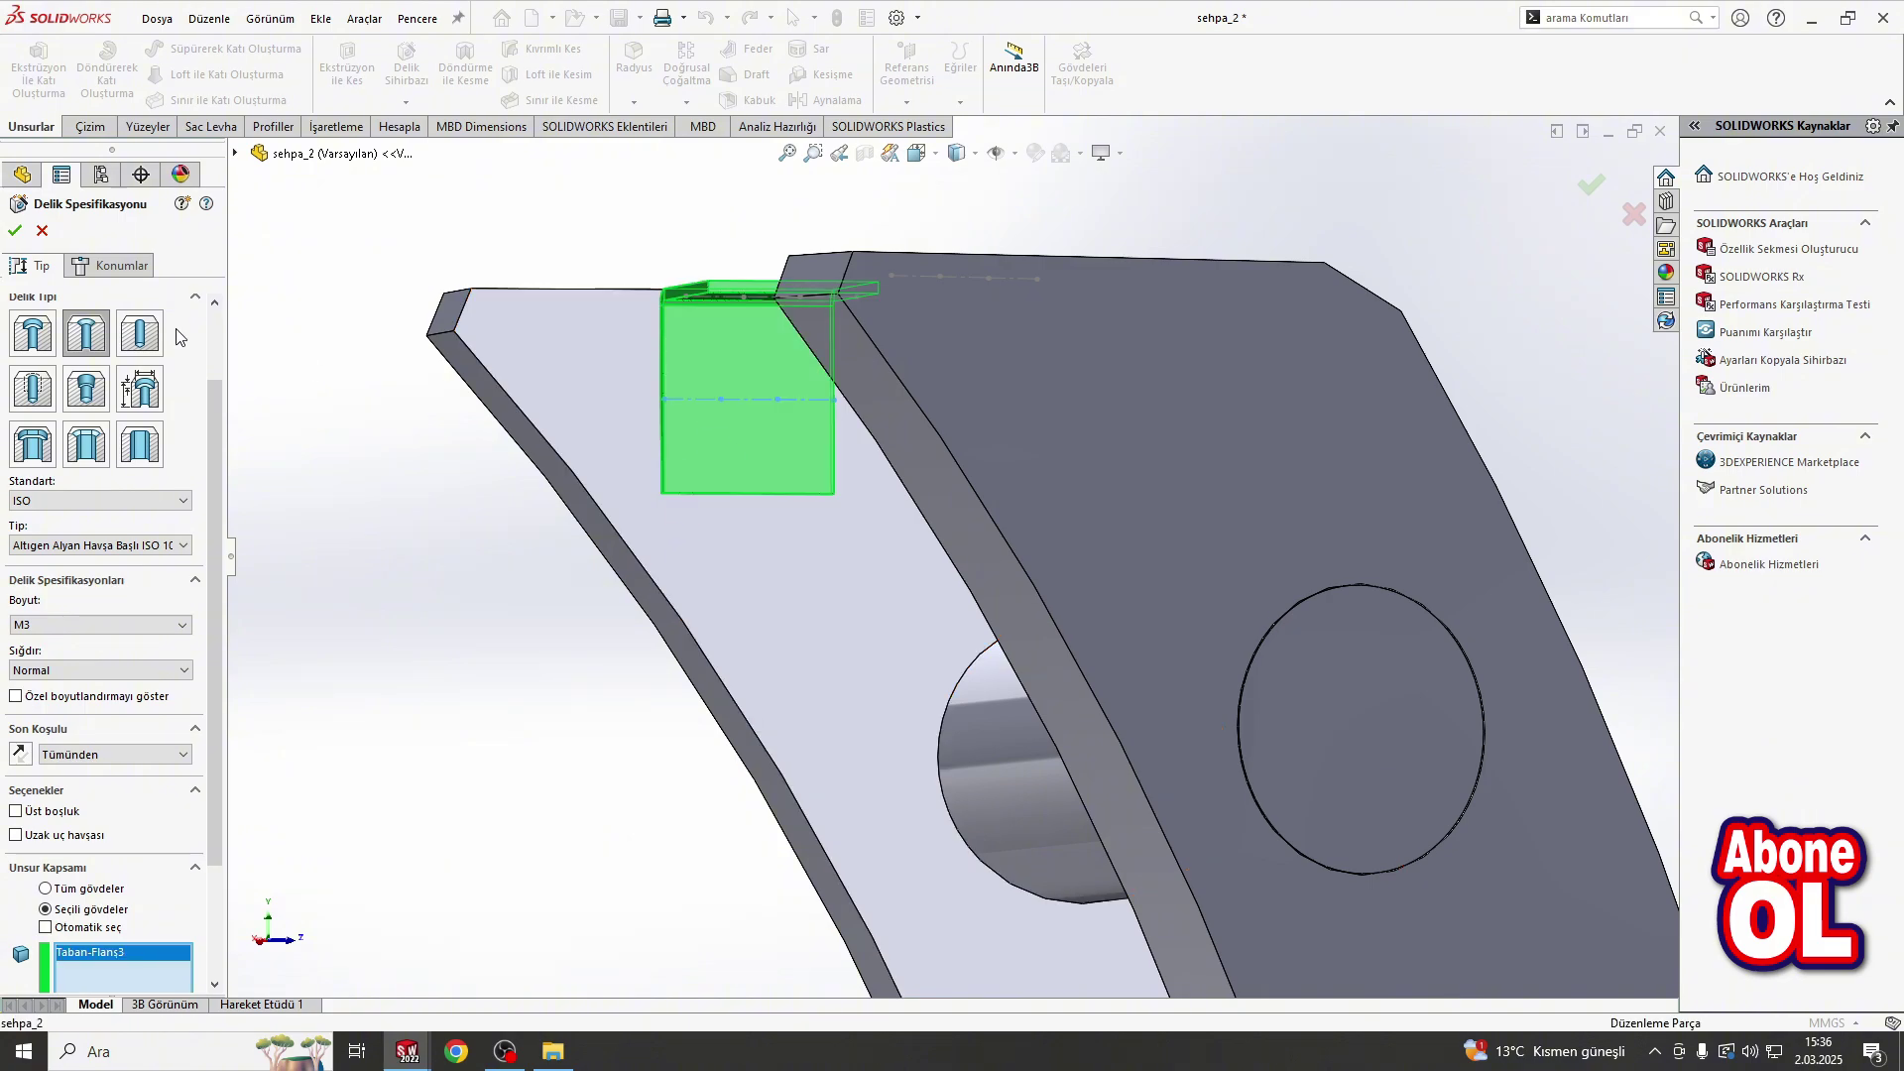
left_click(109, 265)
left_click(755, 415)
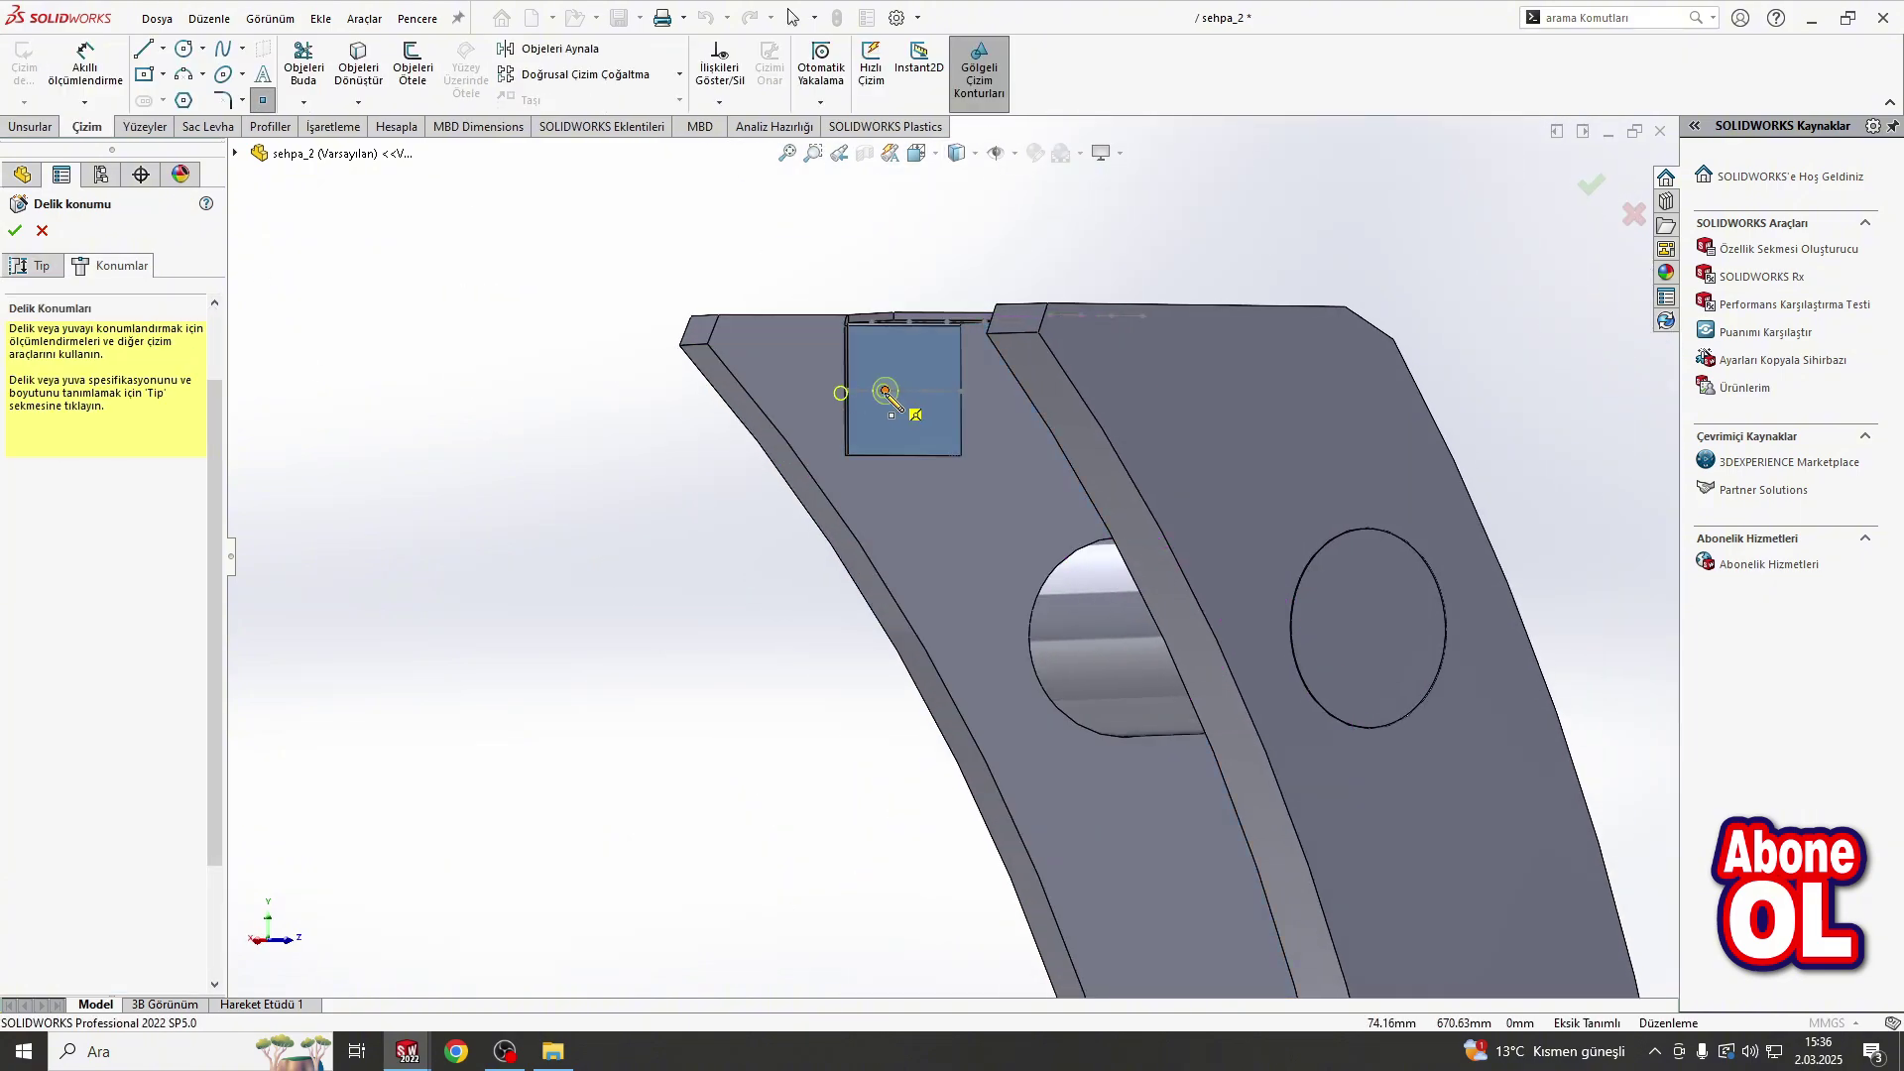
left_click(886, 391)
left_click(927, 393)
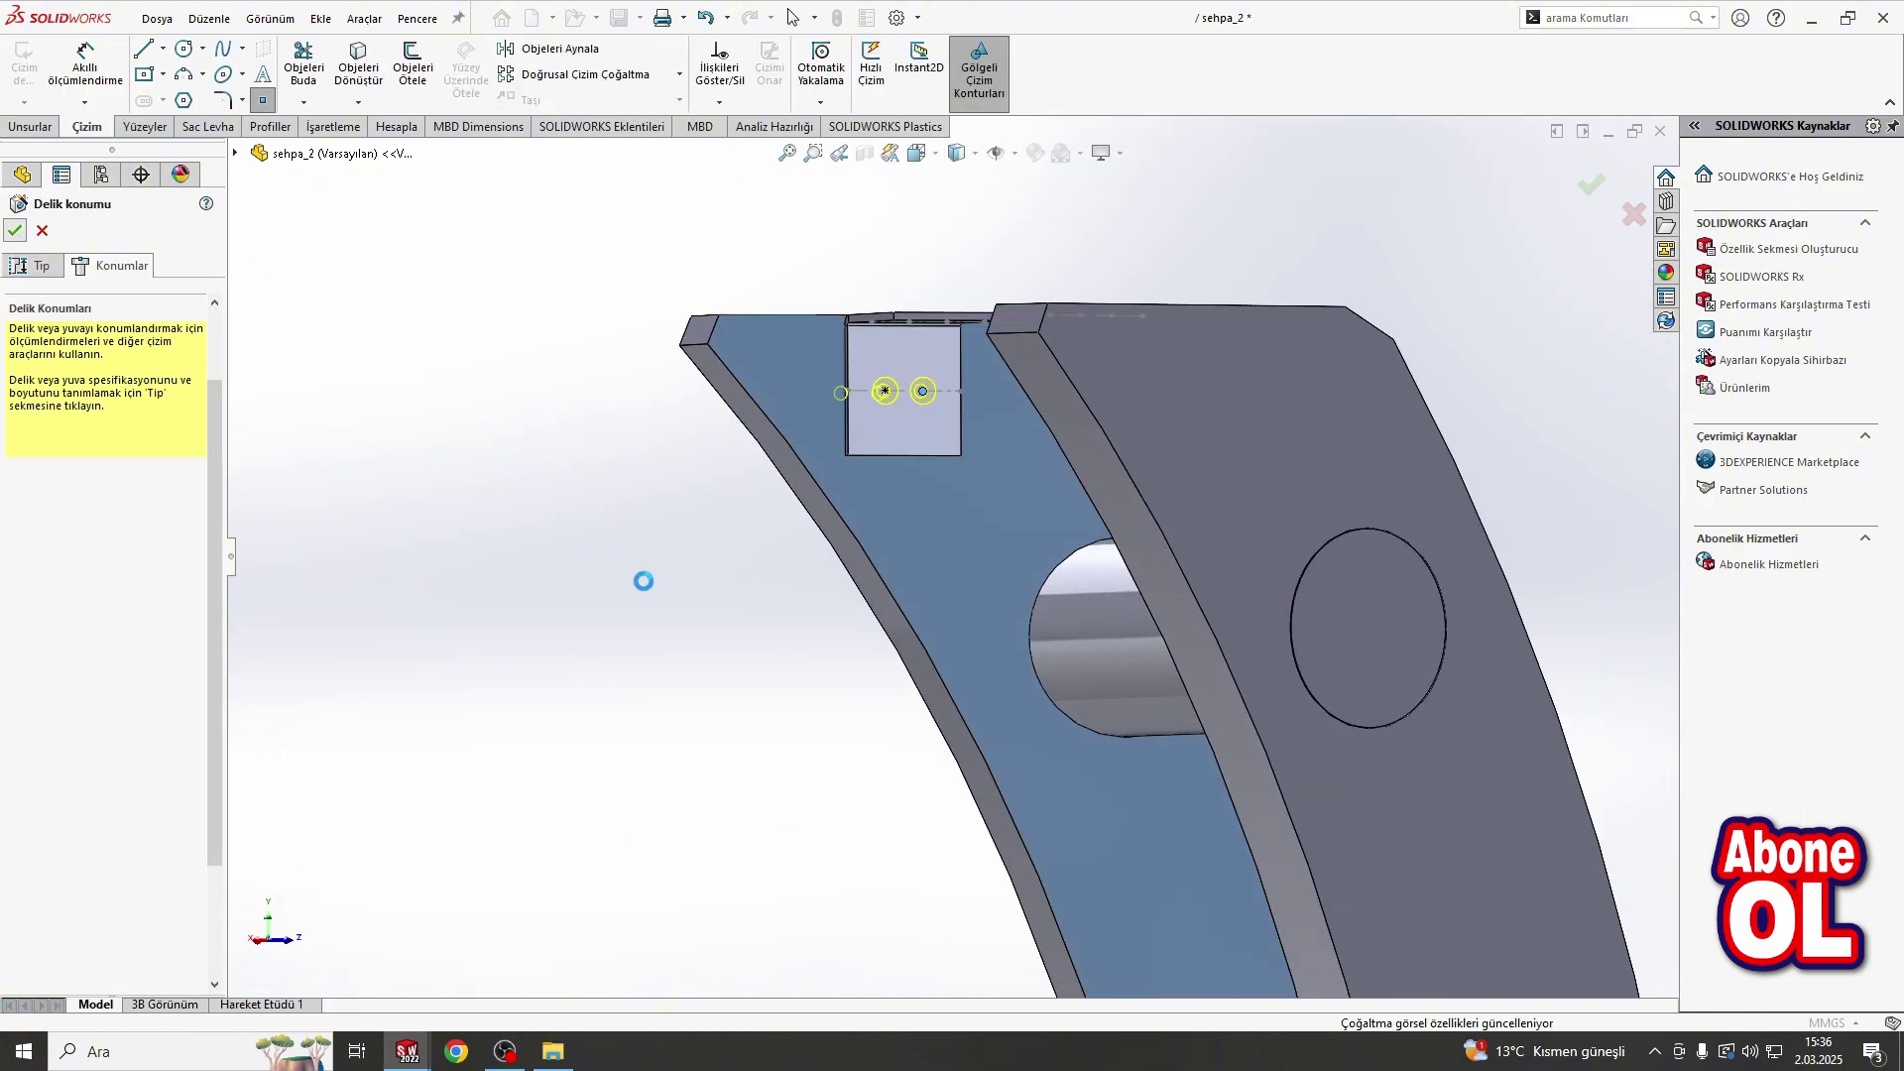
middle_click_drag(822, 550, 1079, 396)
left_click(1079, 393)
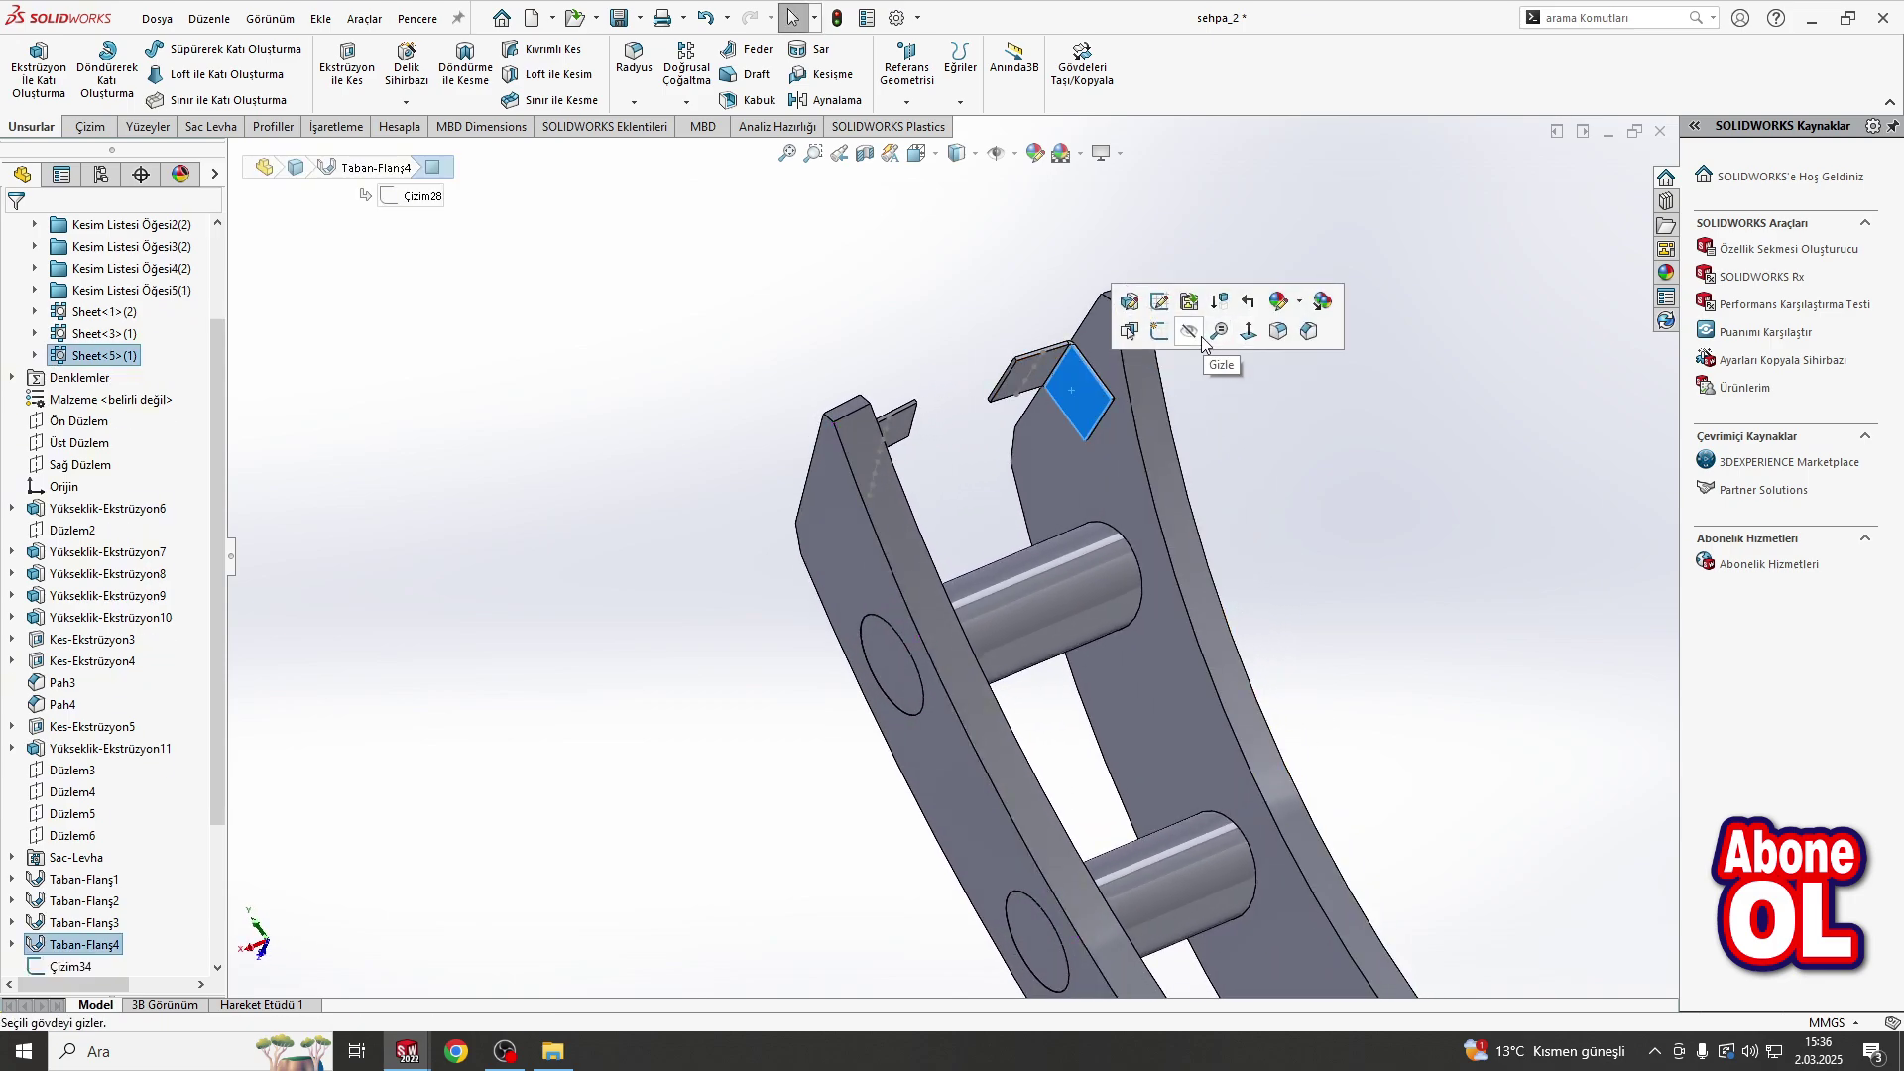
Step: Sketch a centerline across the top angle bracket face
middle_click_drag(966, 367, 1139, 740)
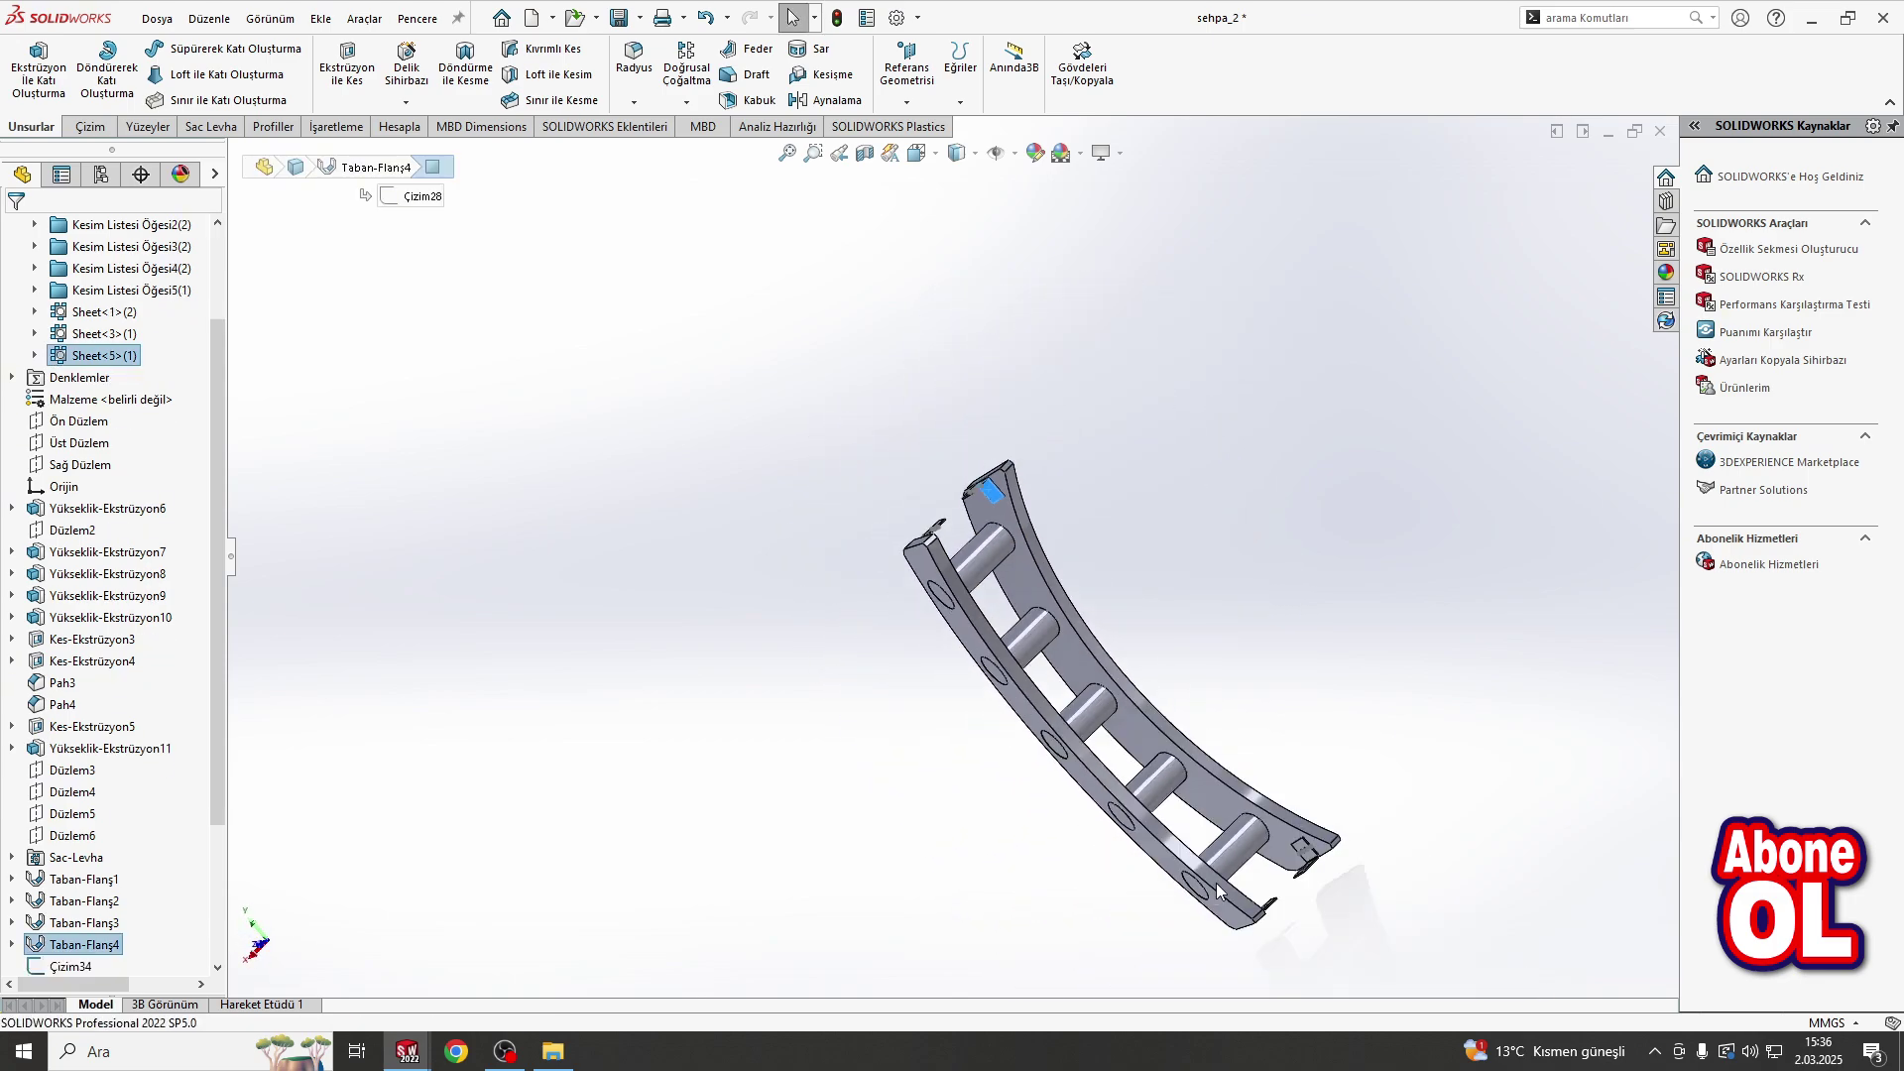
scroll(1139, 739, "down", 3)
scroll(1054, 731, "up", 5)
scroll(892, 496, "down", 8)
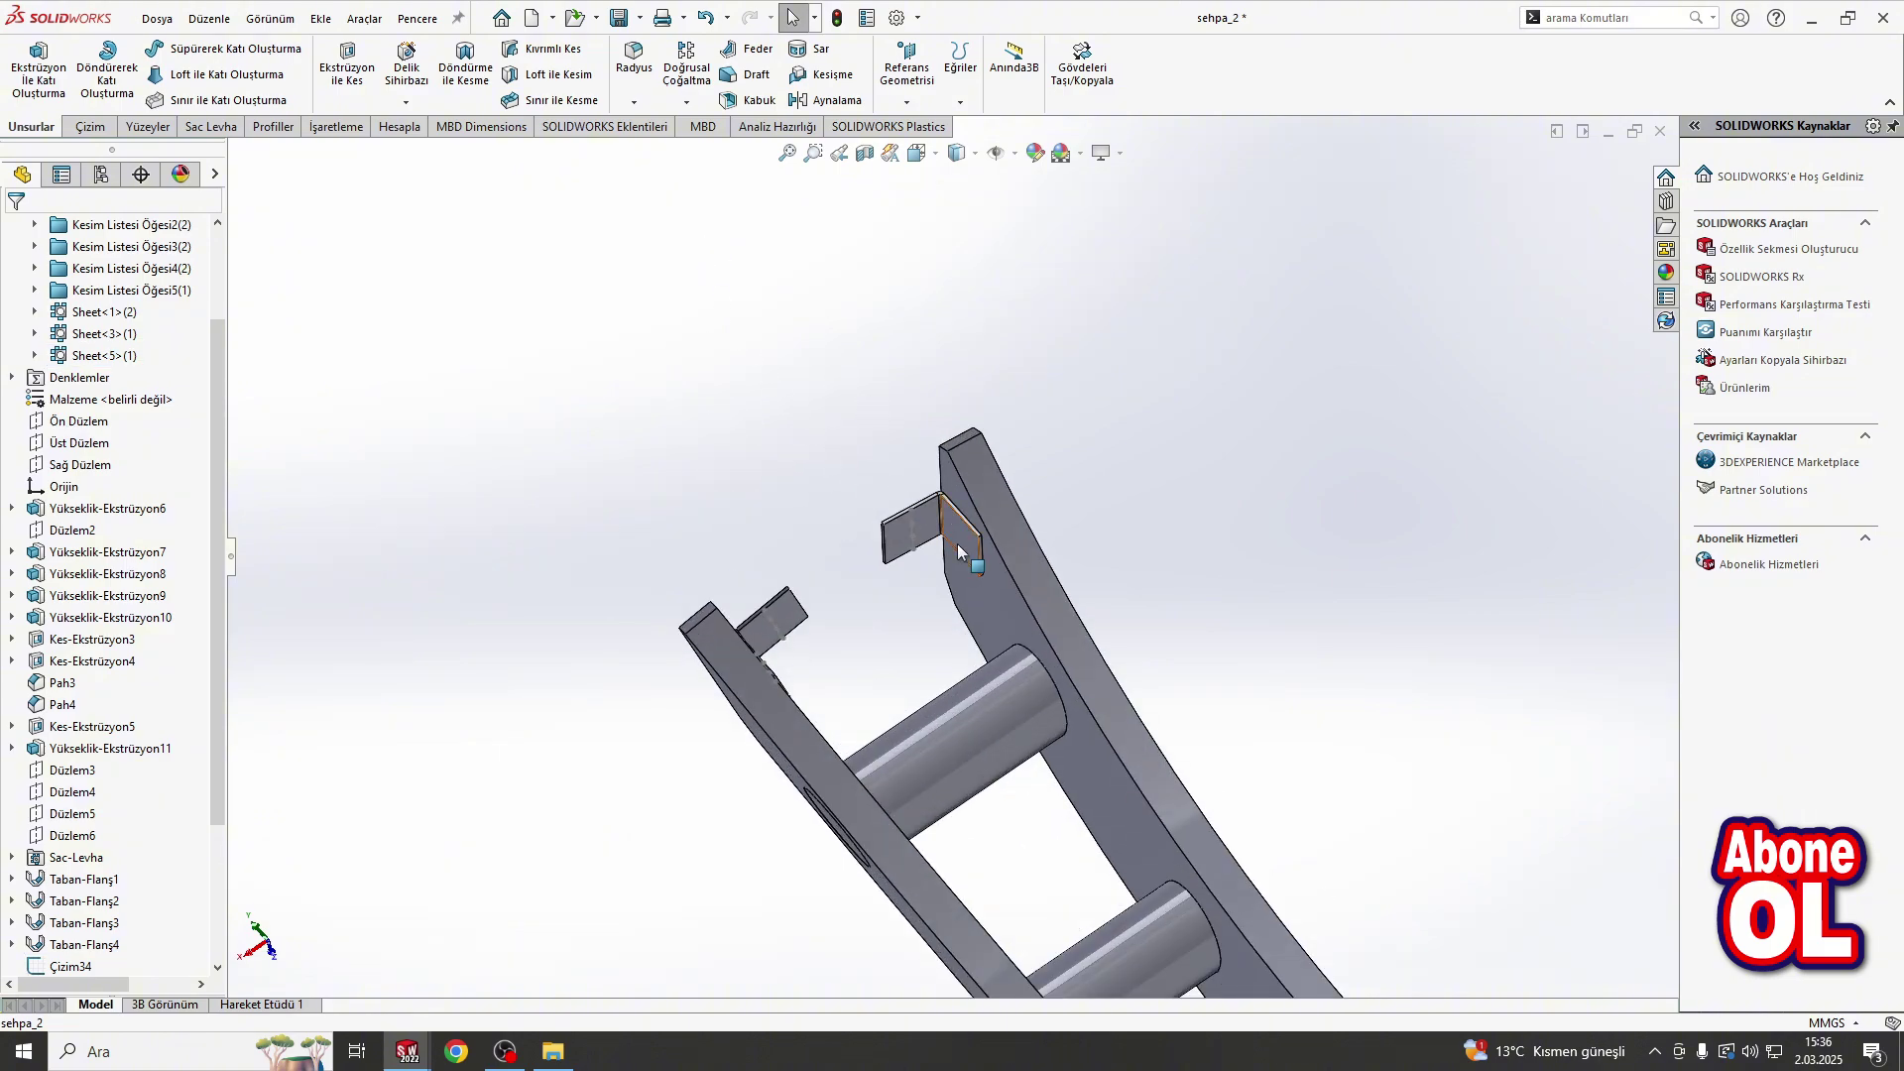
left_click(973, 531)
left_click(1061, 469)
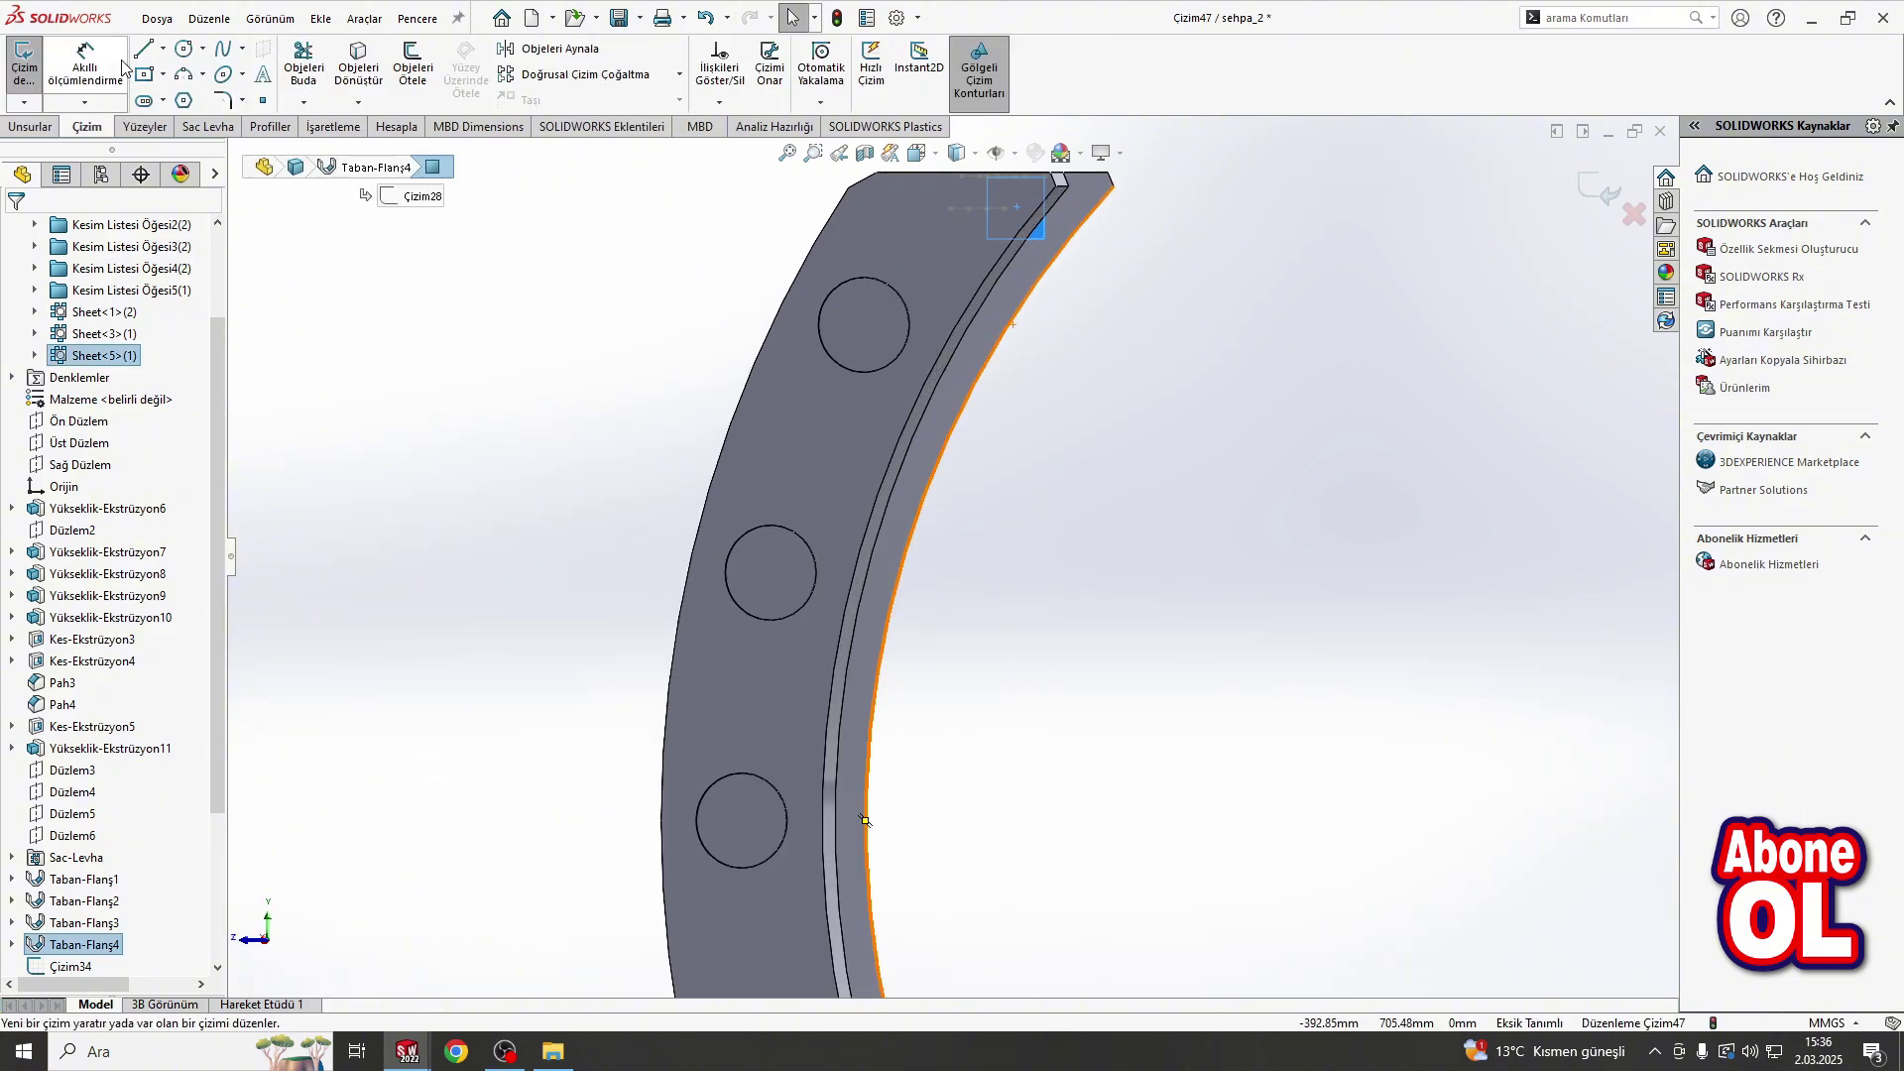
left_click(167, 49)
scroll(1004, 253, "down", 4)
scroll(1021, 338, "down", 4)
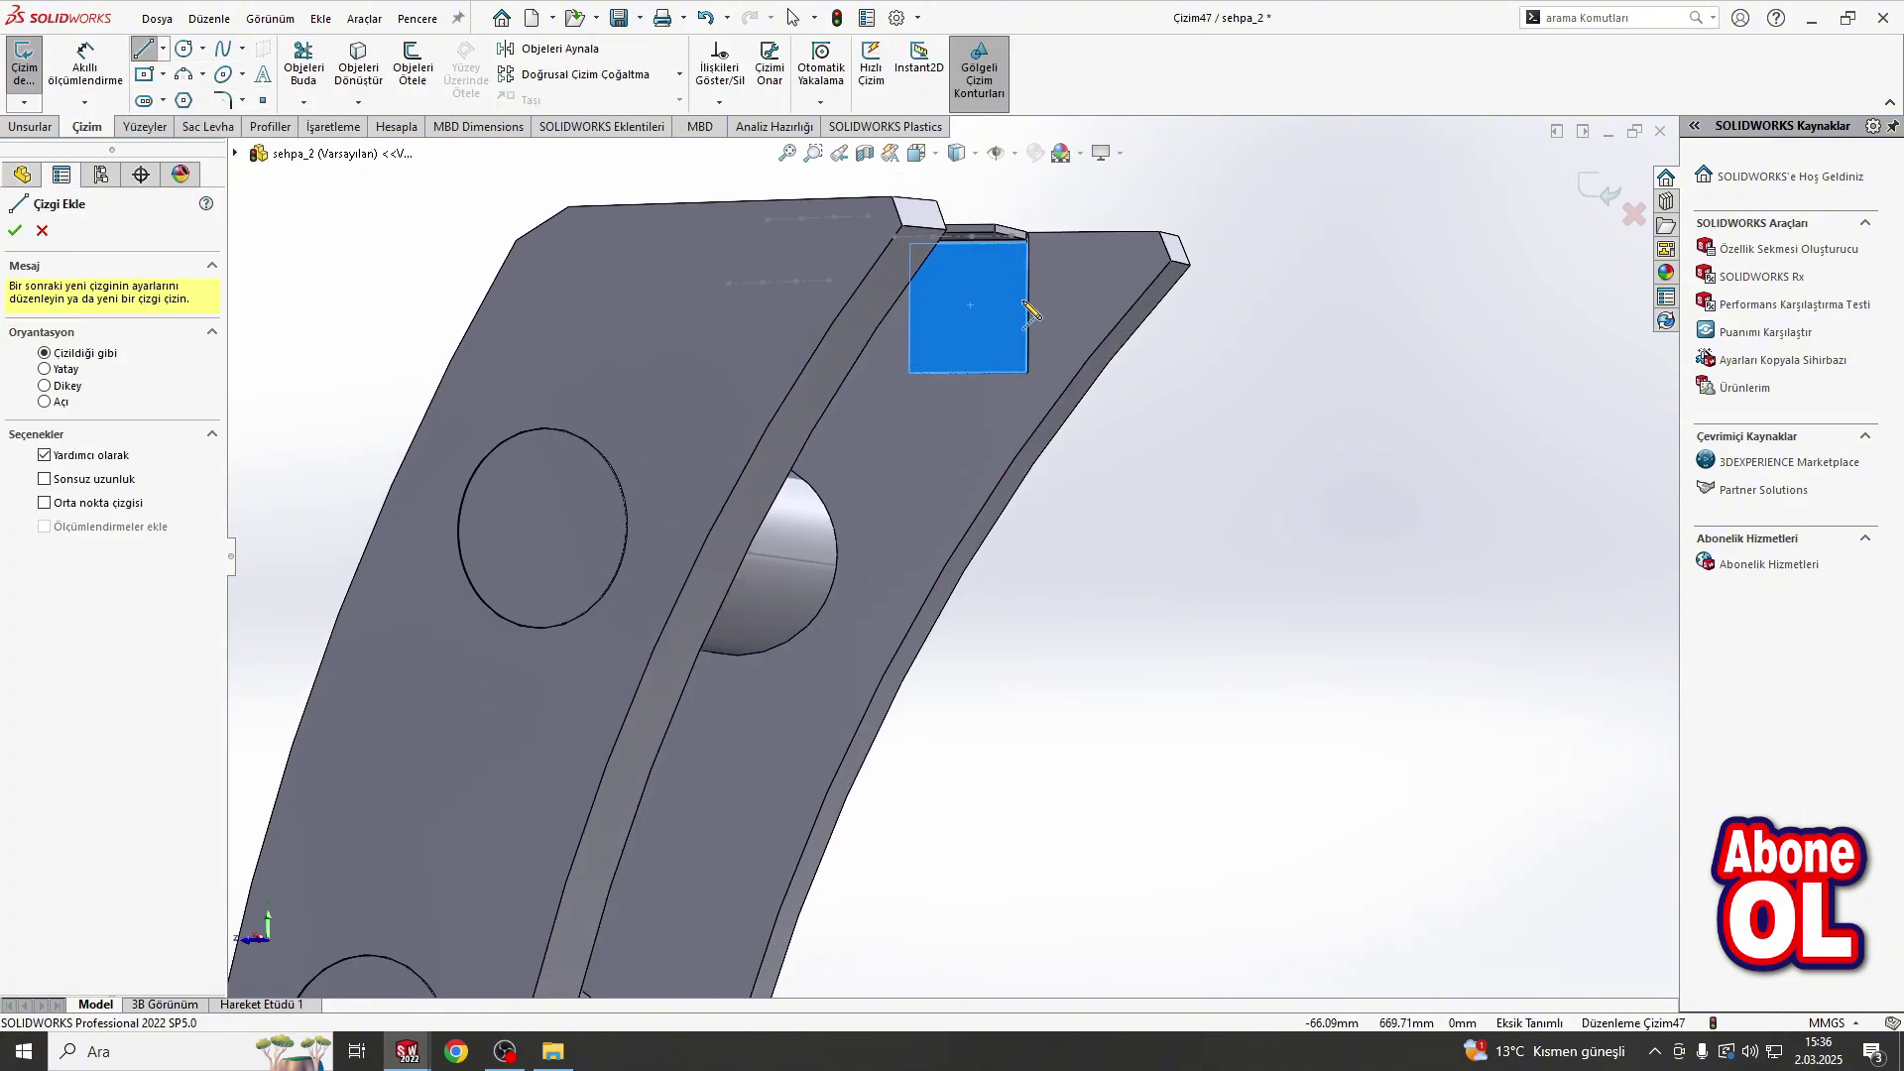
left_click(1022, 339)
left_click(850, 339)
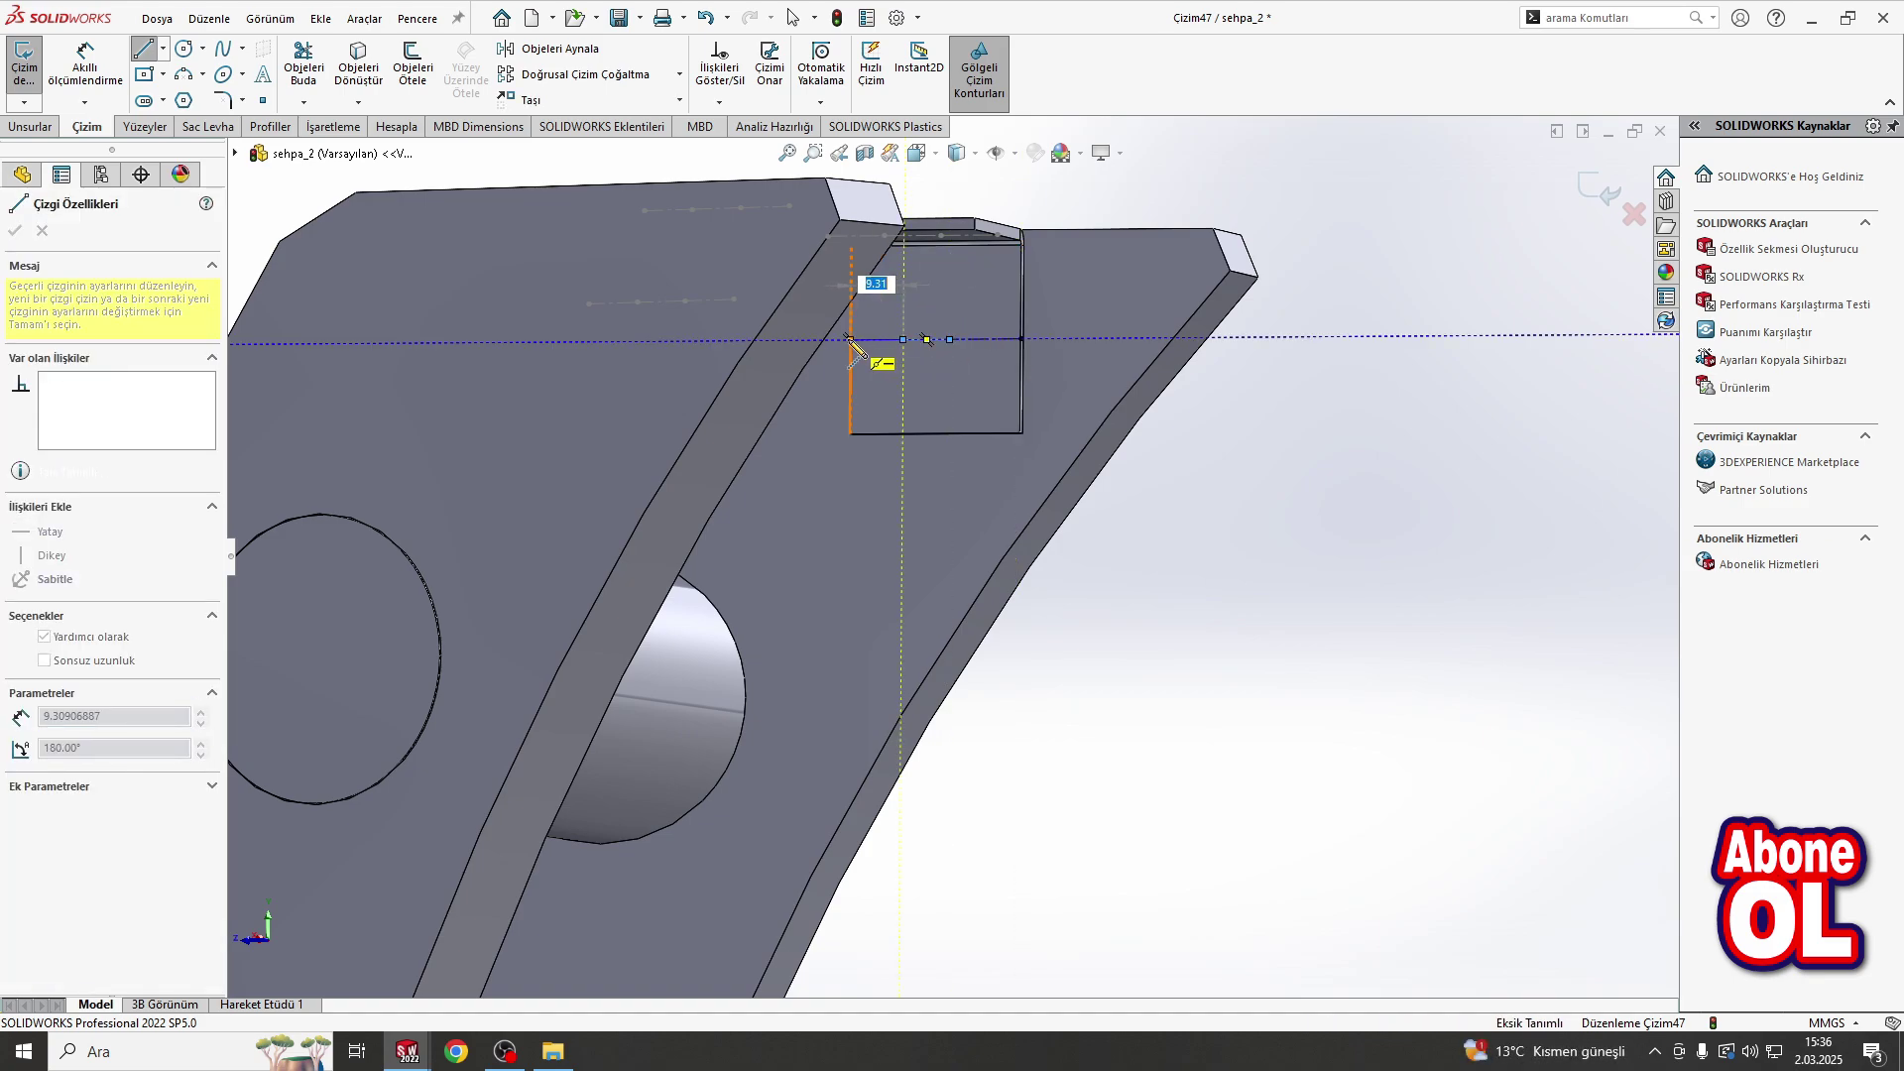
key("Escape")
left_click_drag(1175, 178, 838, 434)
Step: Scope the M3 countersunk holes to the bracket body and place two hole points
left_click(91, 80)
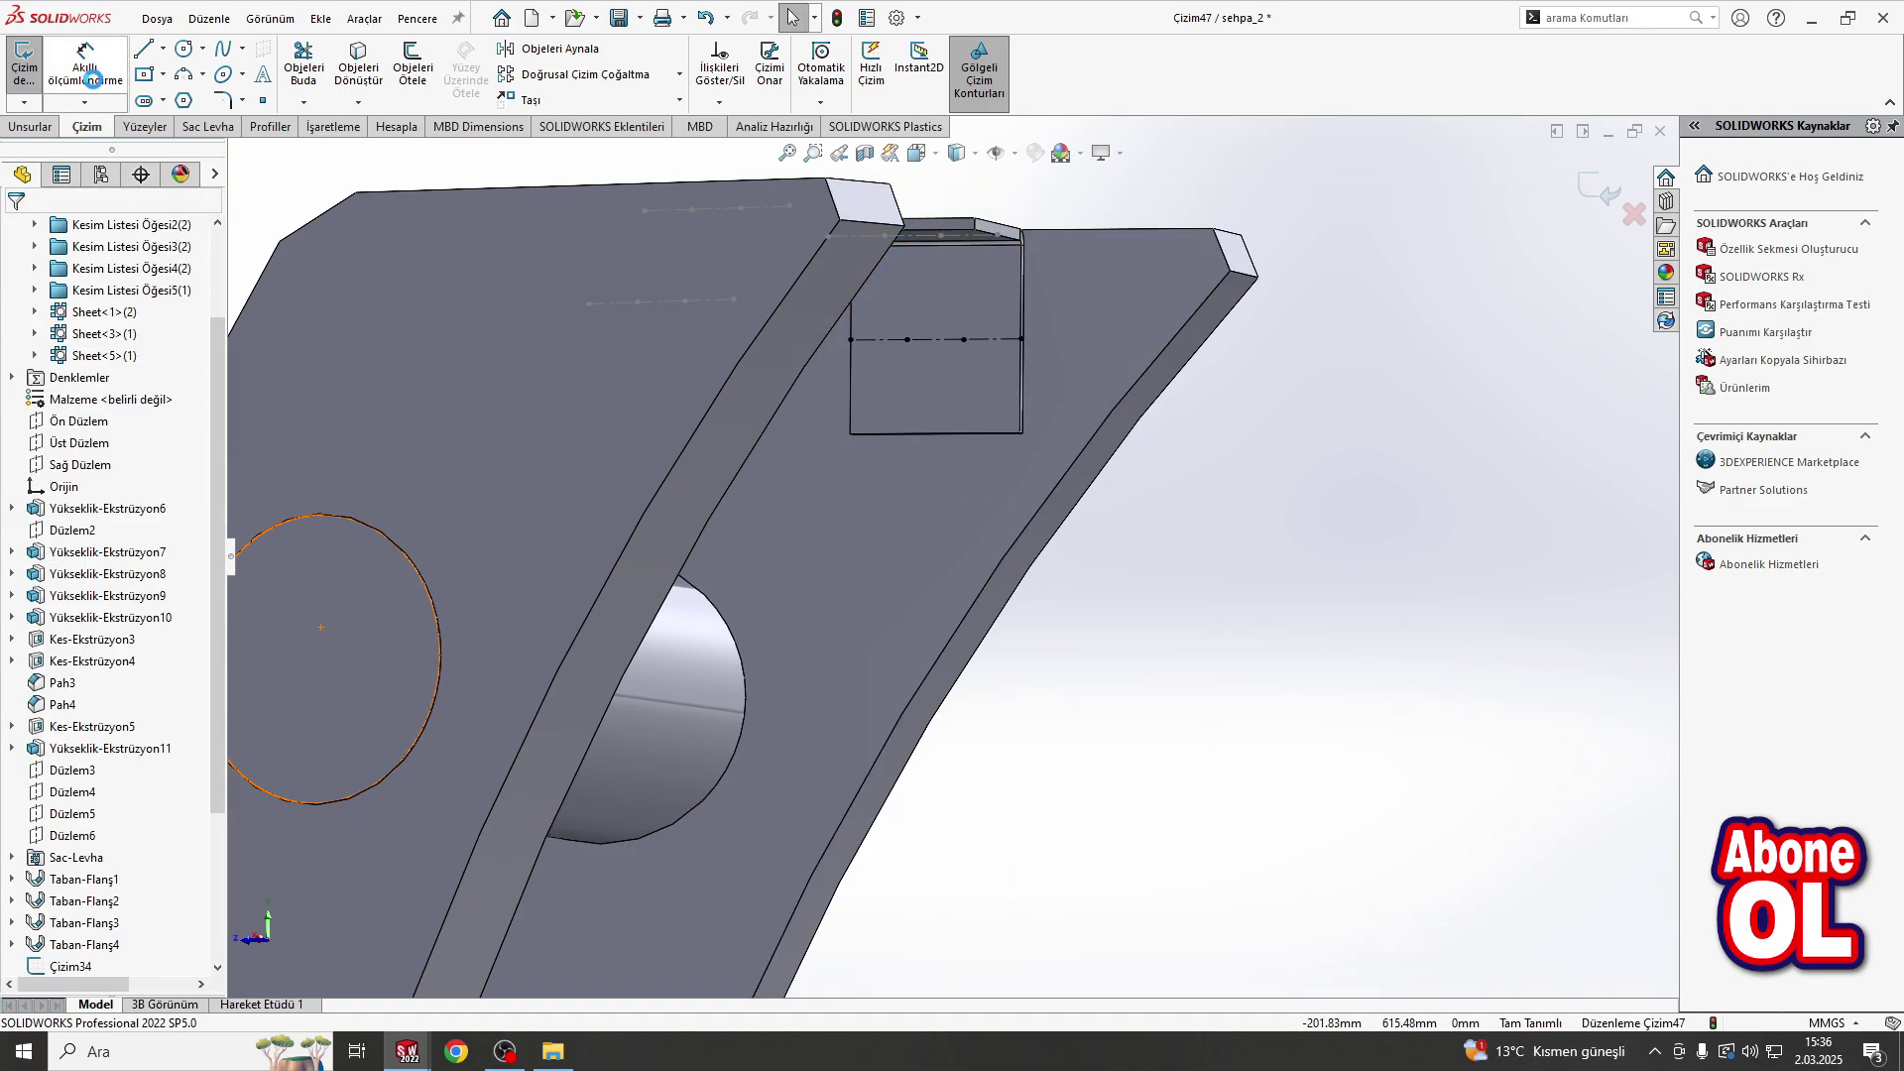
left_click(1597, 187)
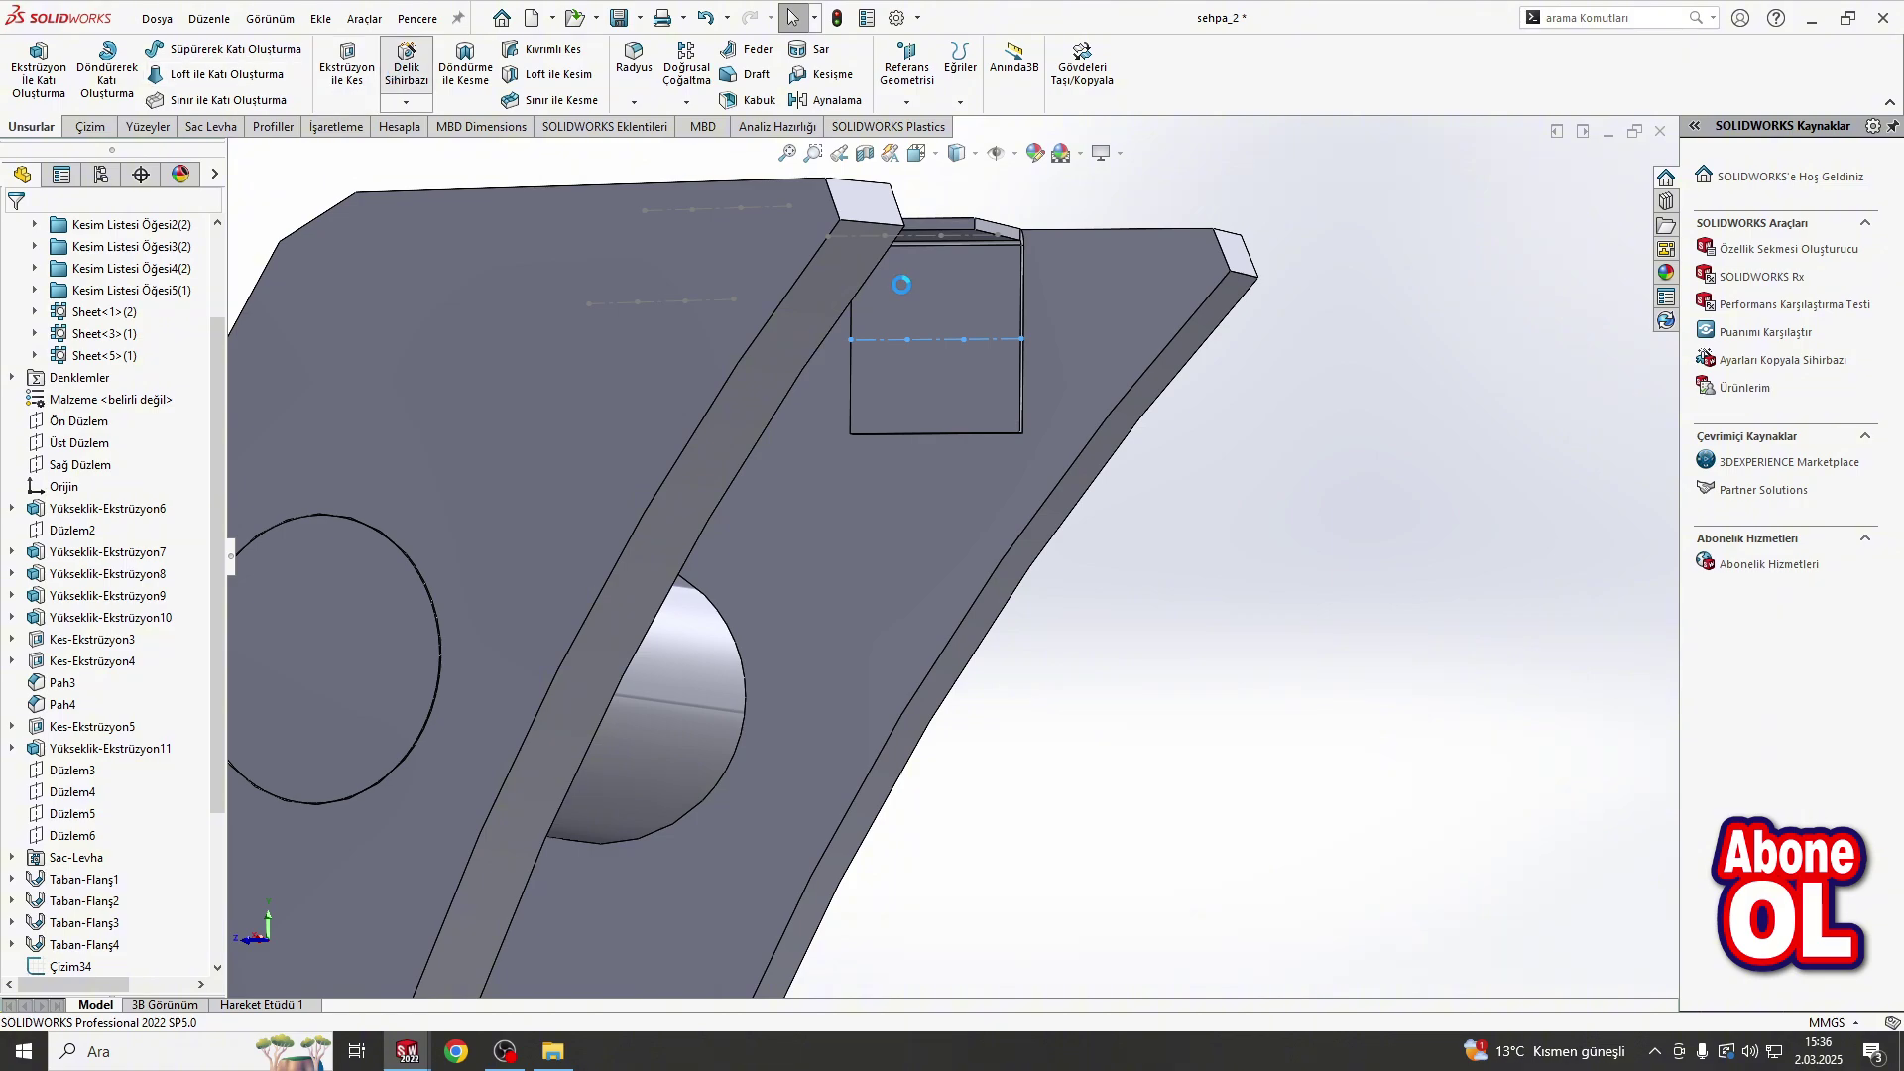
scroll(66, 866, "down", 3)
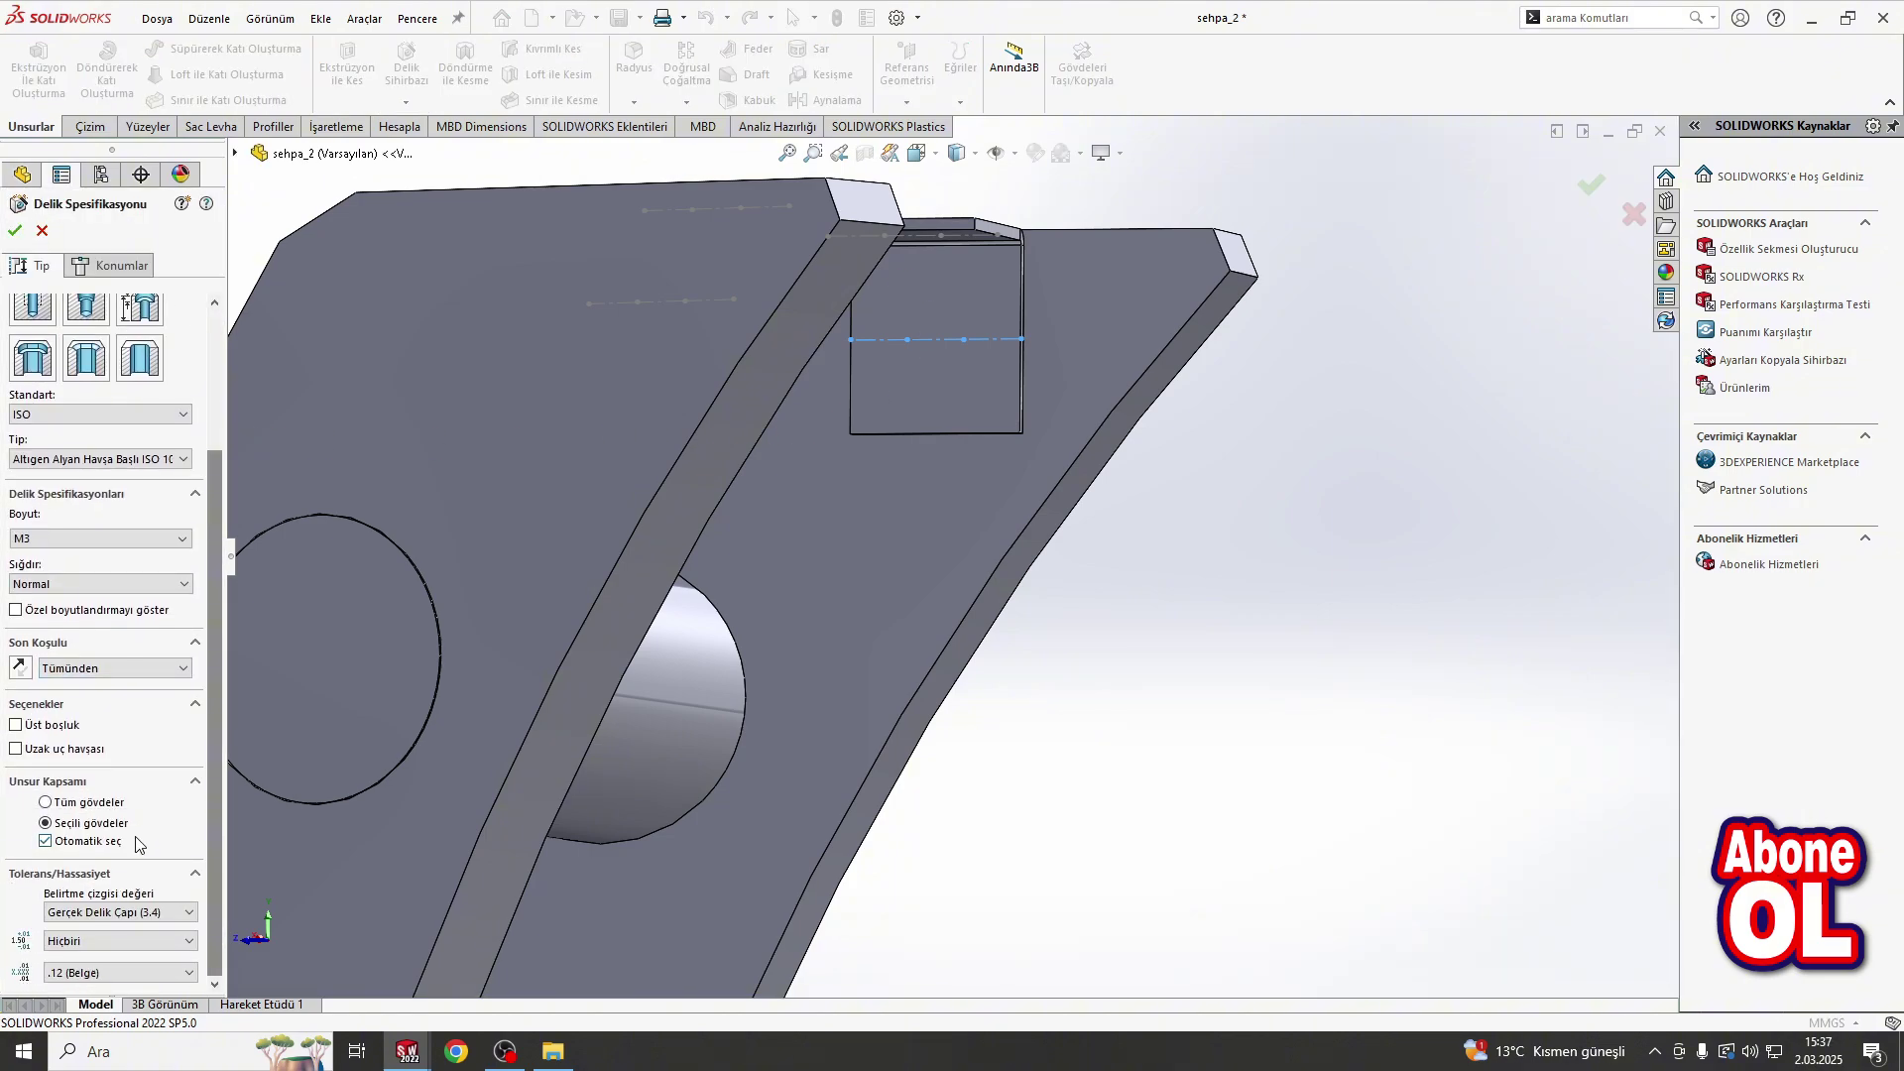
left_click(1049, 397)
left_click(988, 384)
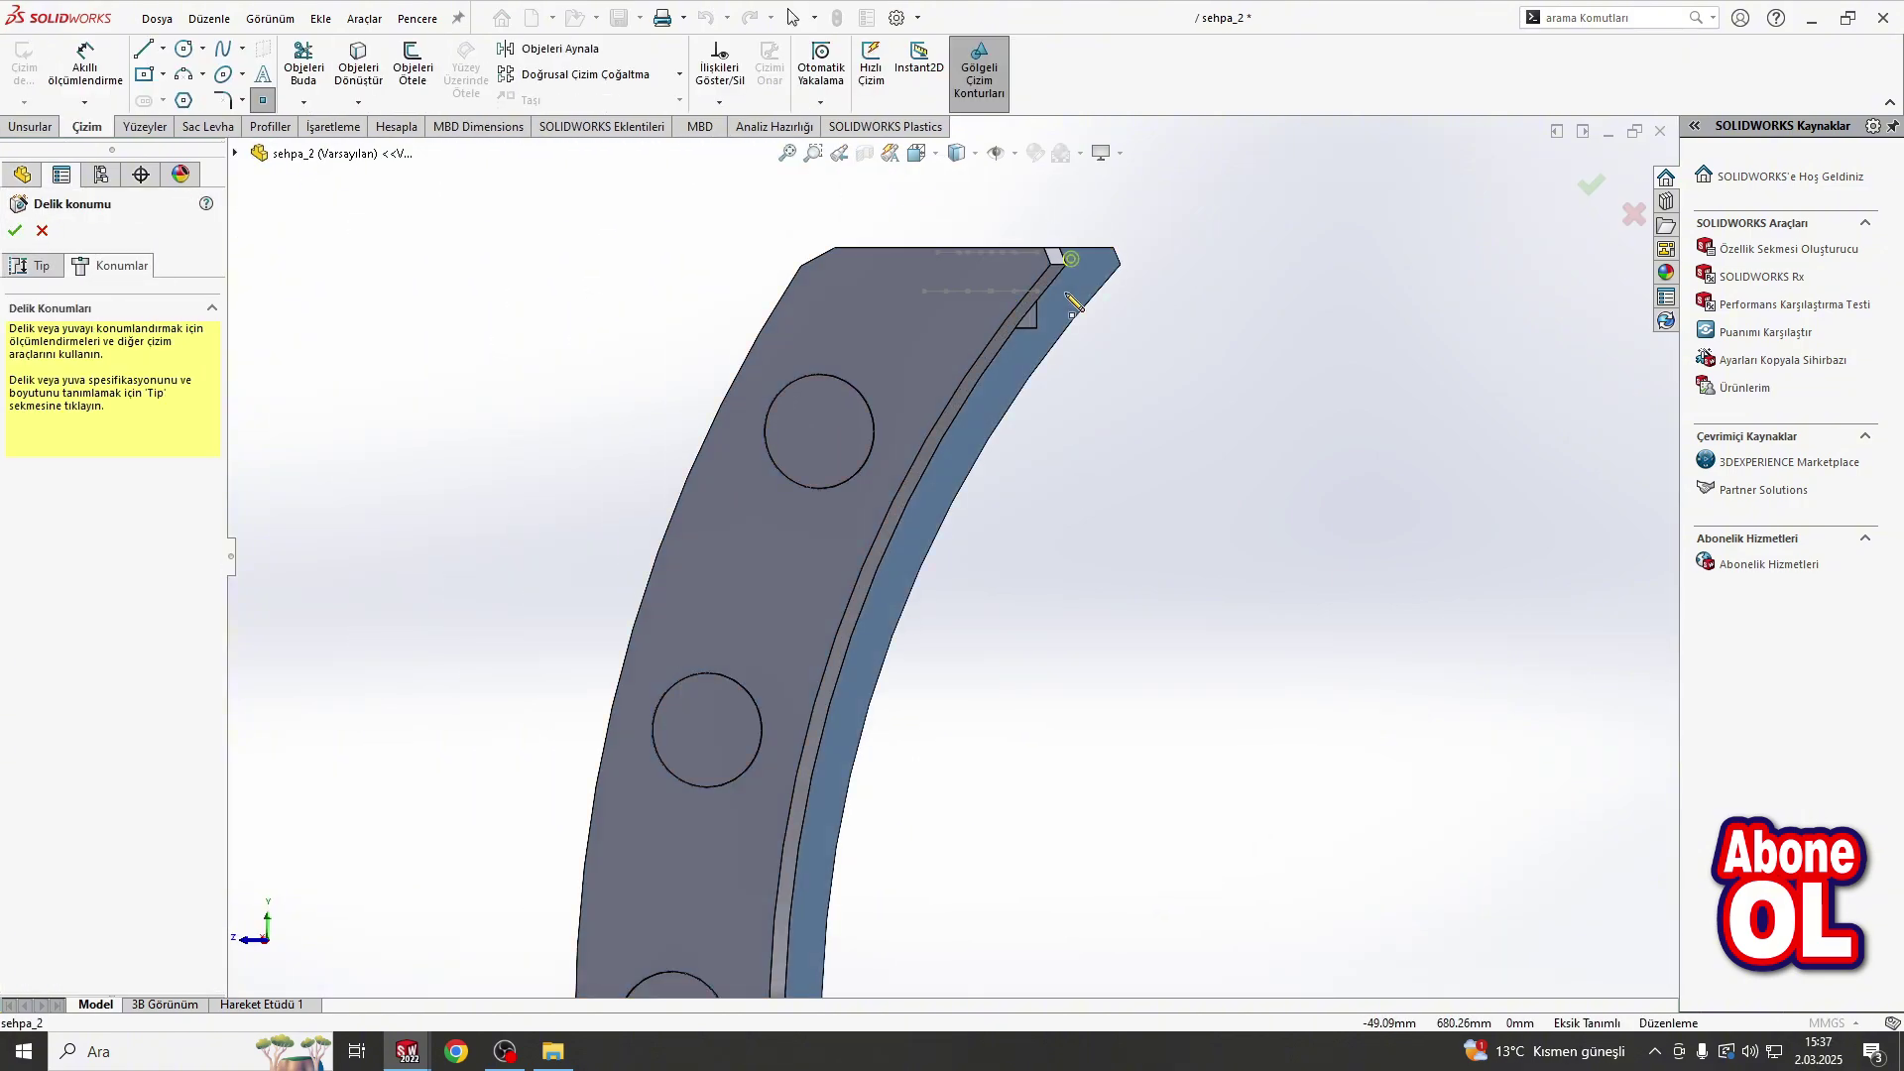
left_click(848, 340)
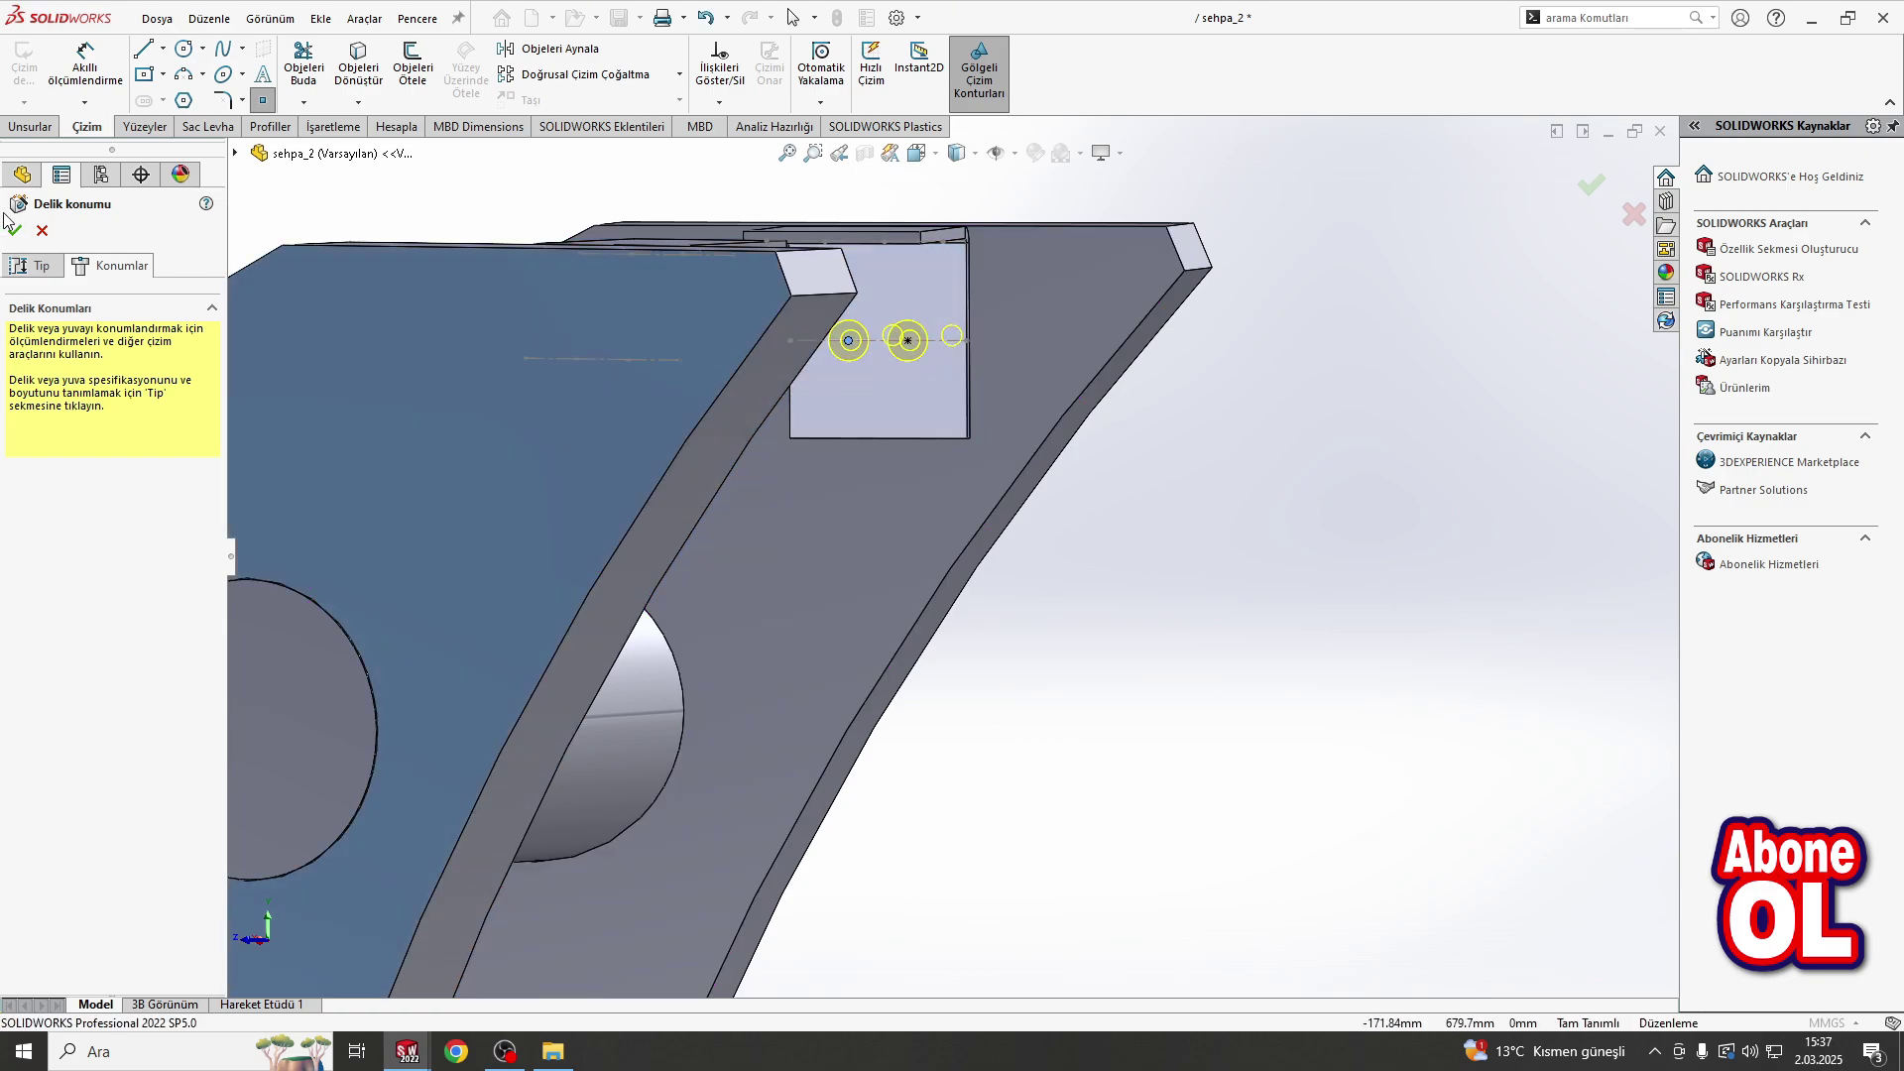
mouse_move(893, 362)
middle_mouse_down()
mouse_move(771, 425)
mouse_move(878, 448)
middle_mouse_up()
left_click(878, 448)
Step: Orient the view toward the lower-end brackets and move on to hole positions
left_click(996, 389)
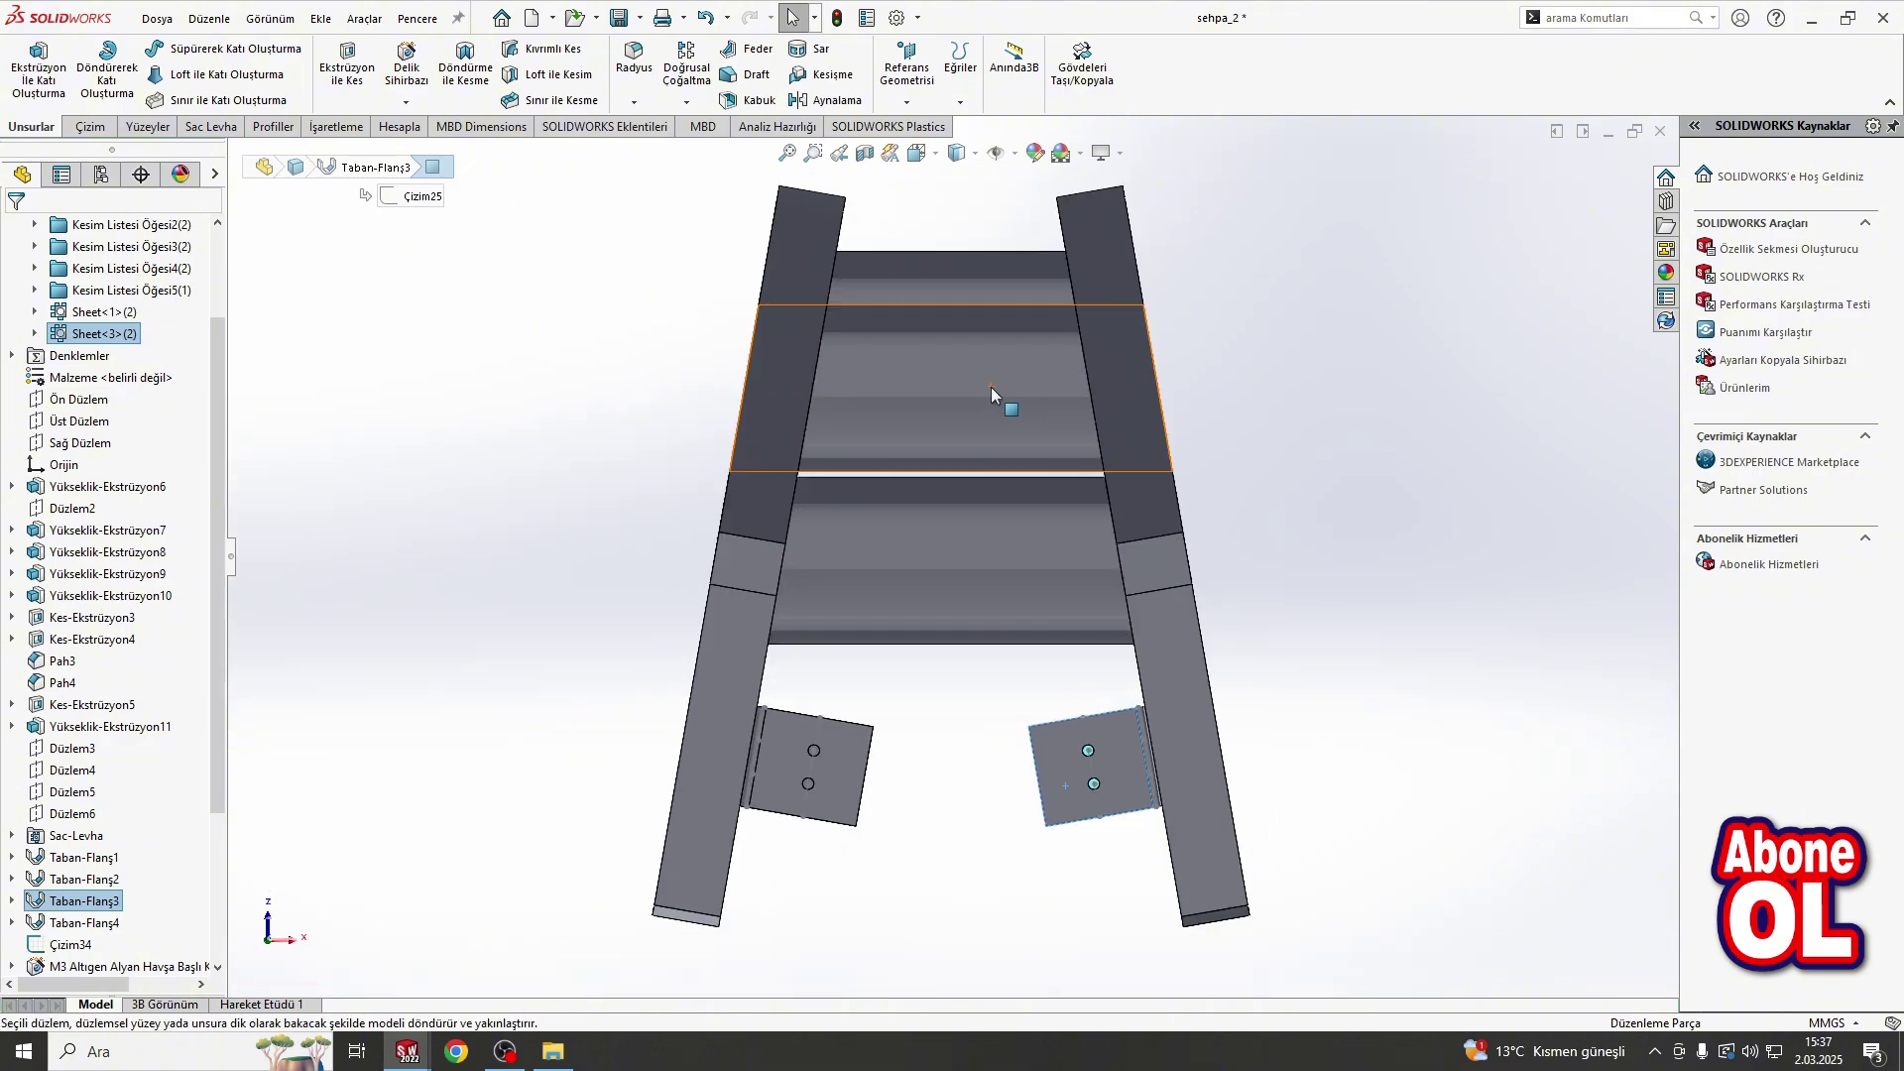
middle_click_drag(961, 573, 961, 420)
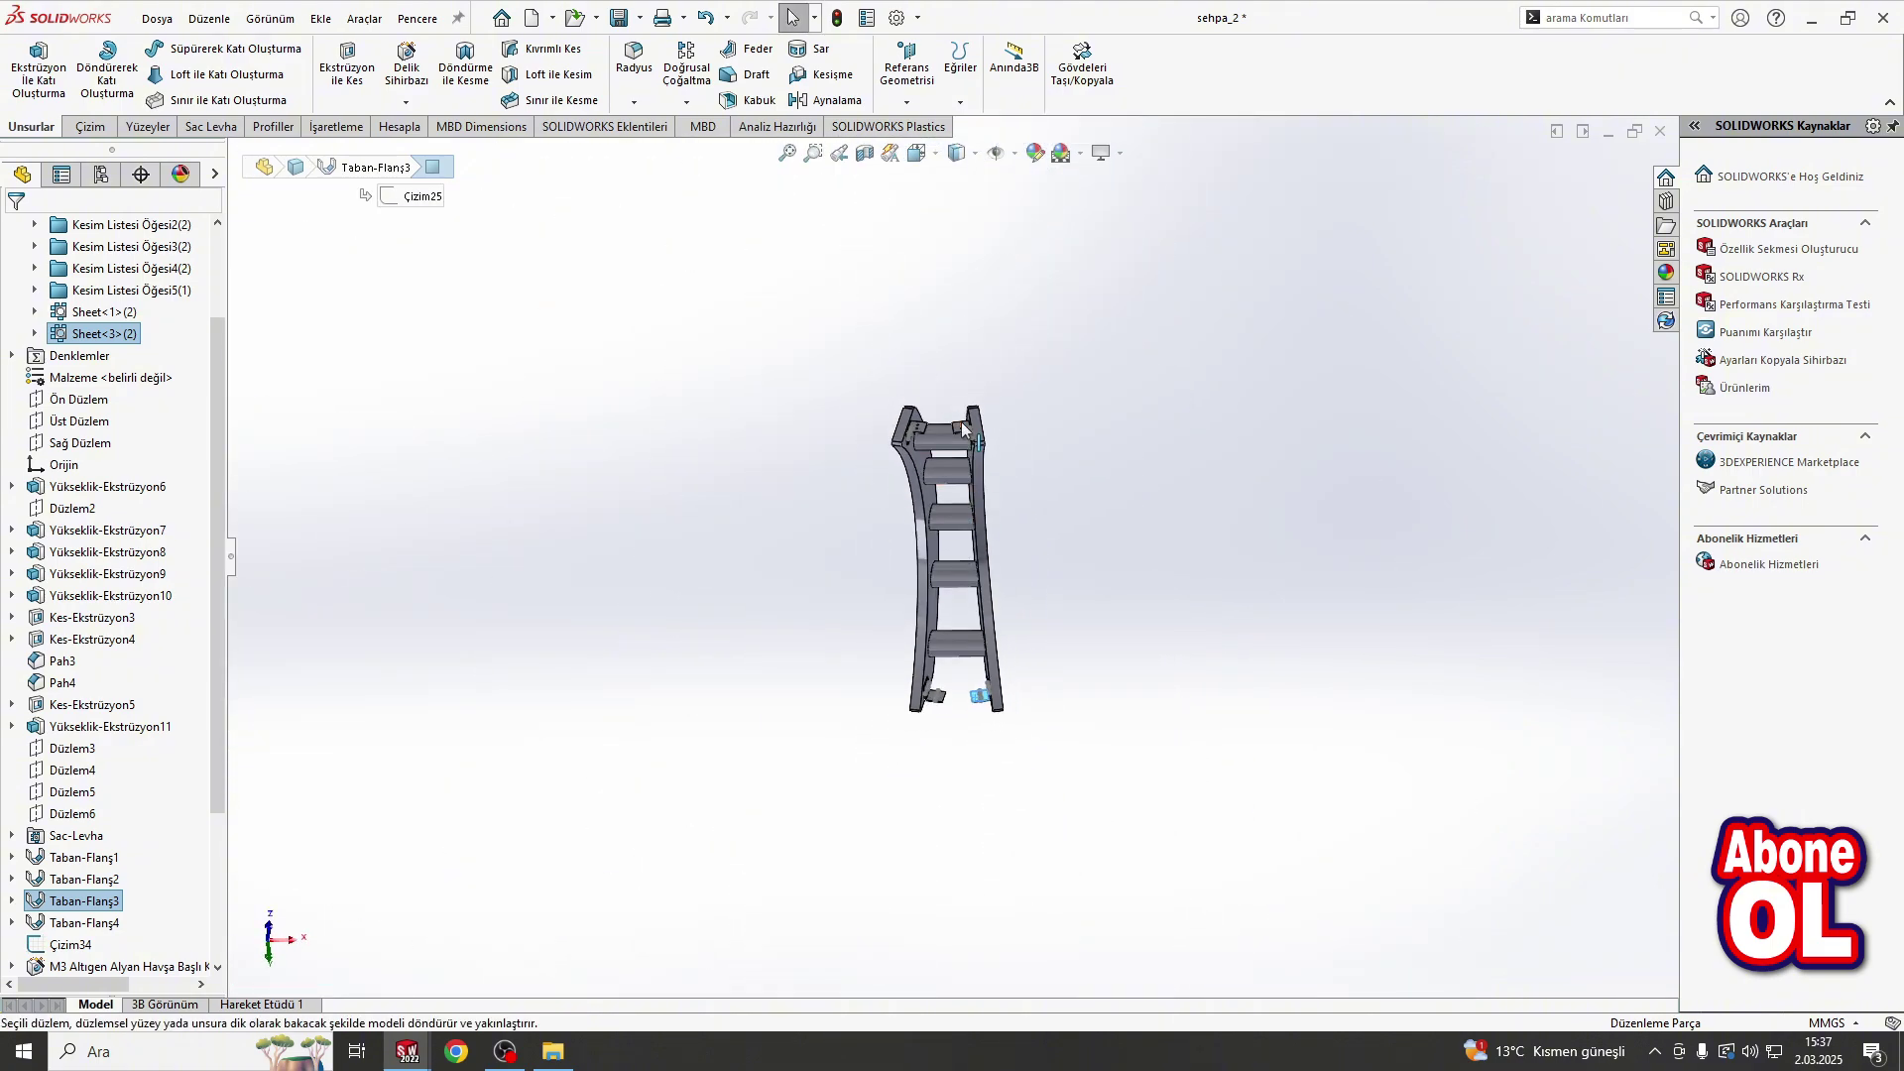
scroll(956, 647, "down", 3)
scroll(958, 922, "down", 5)
left_click(960, 921)
scroll(960, 921, "down", 3)
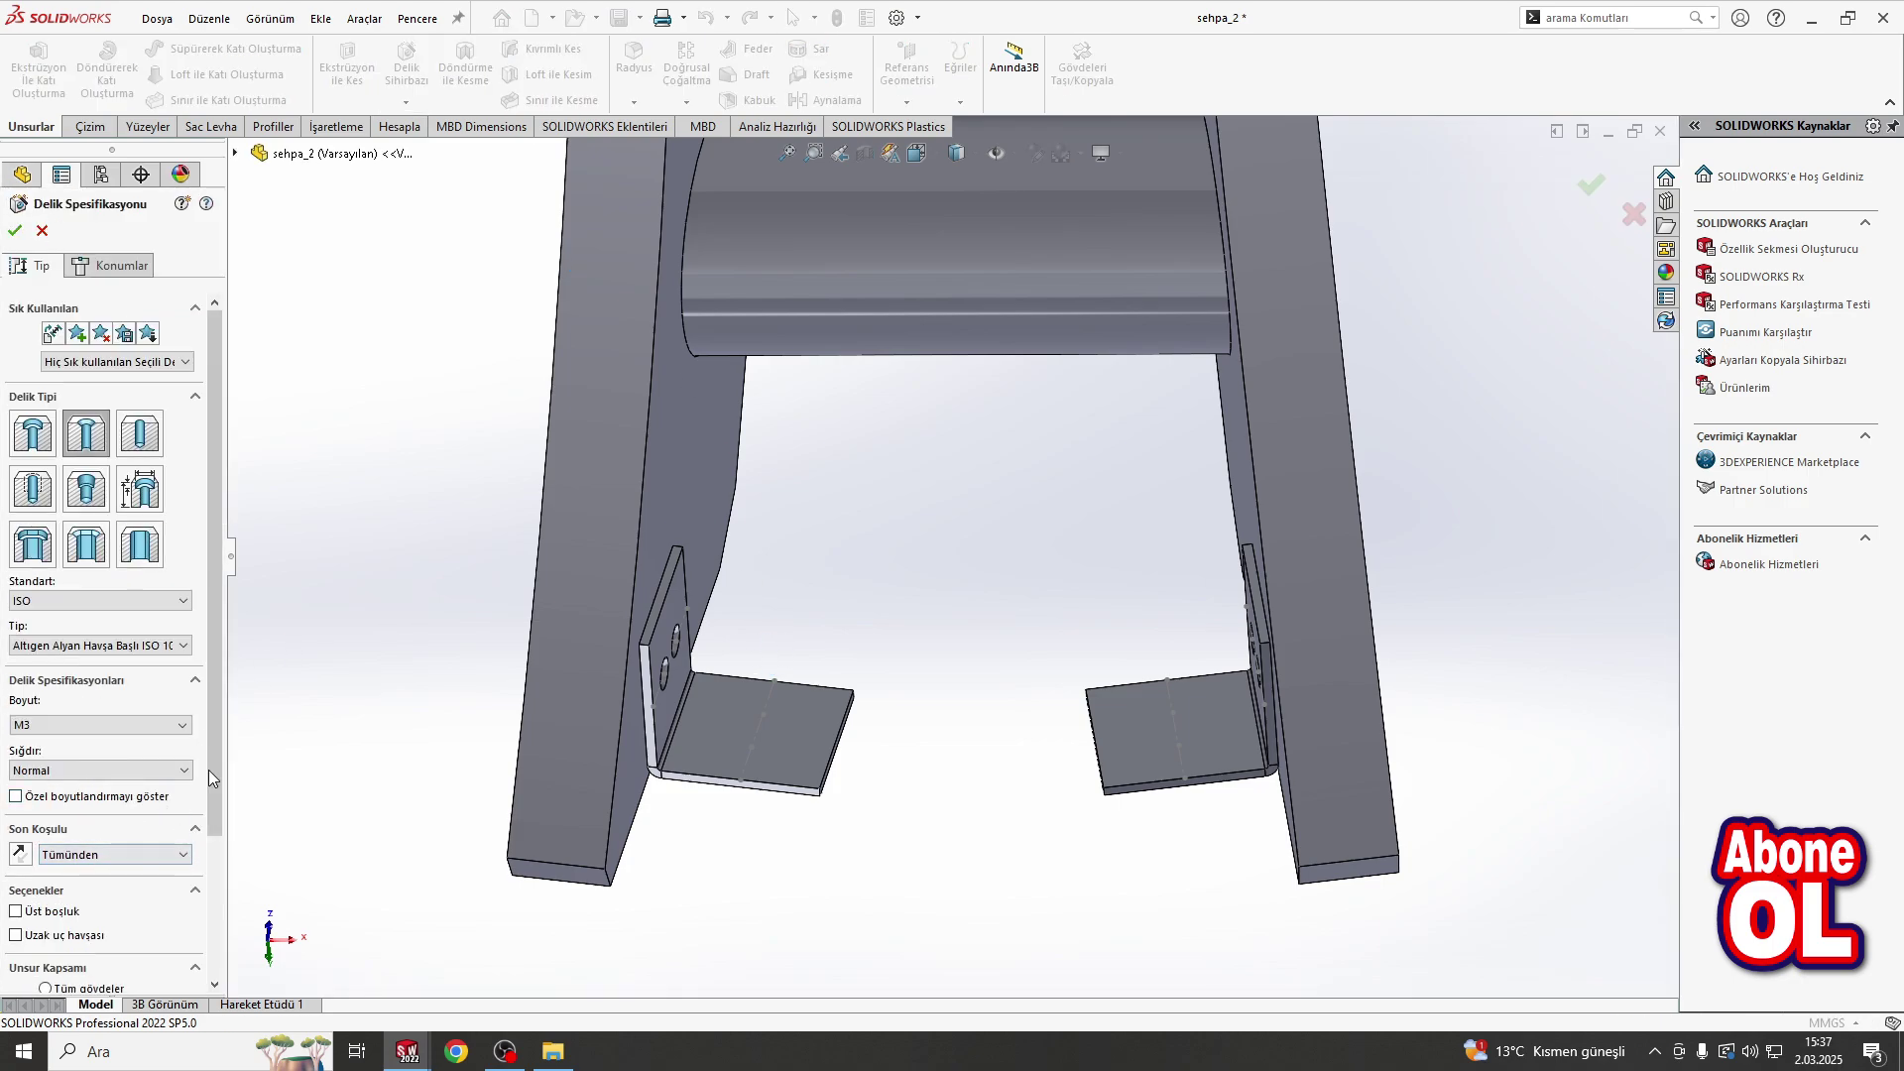
scroll(208, 770, "down", 3)
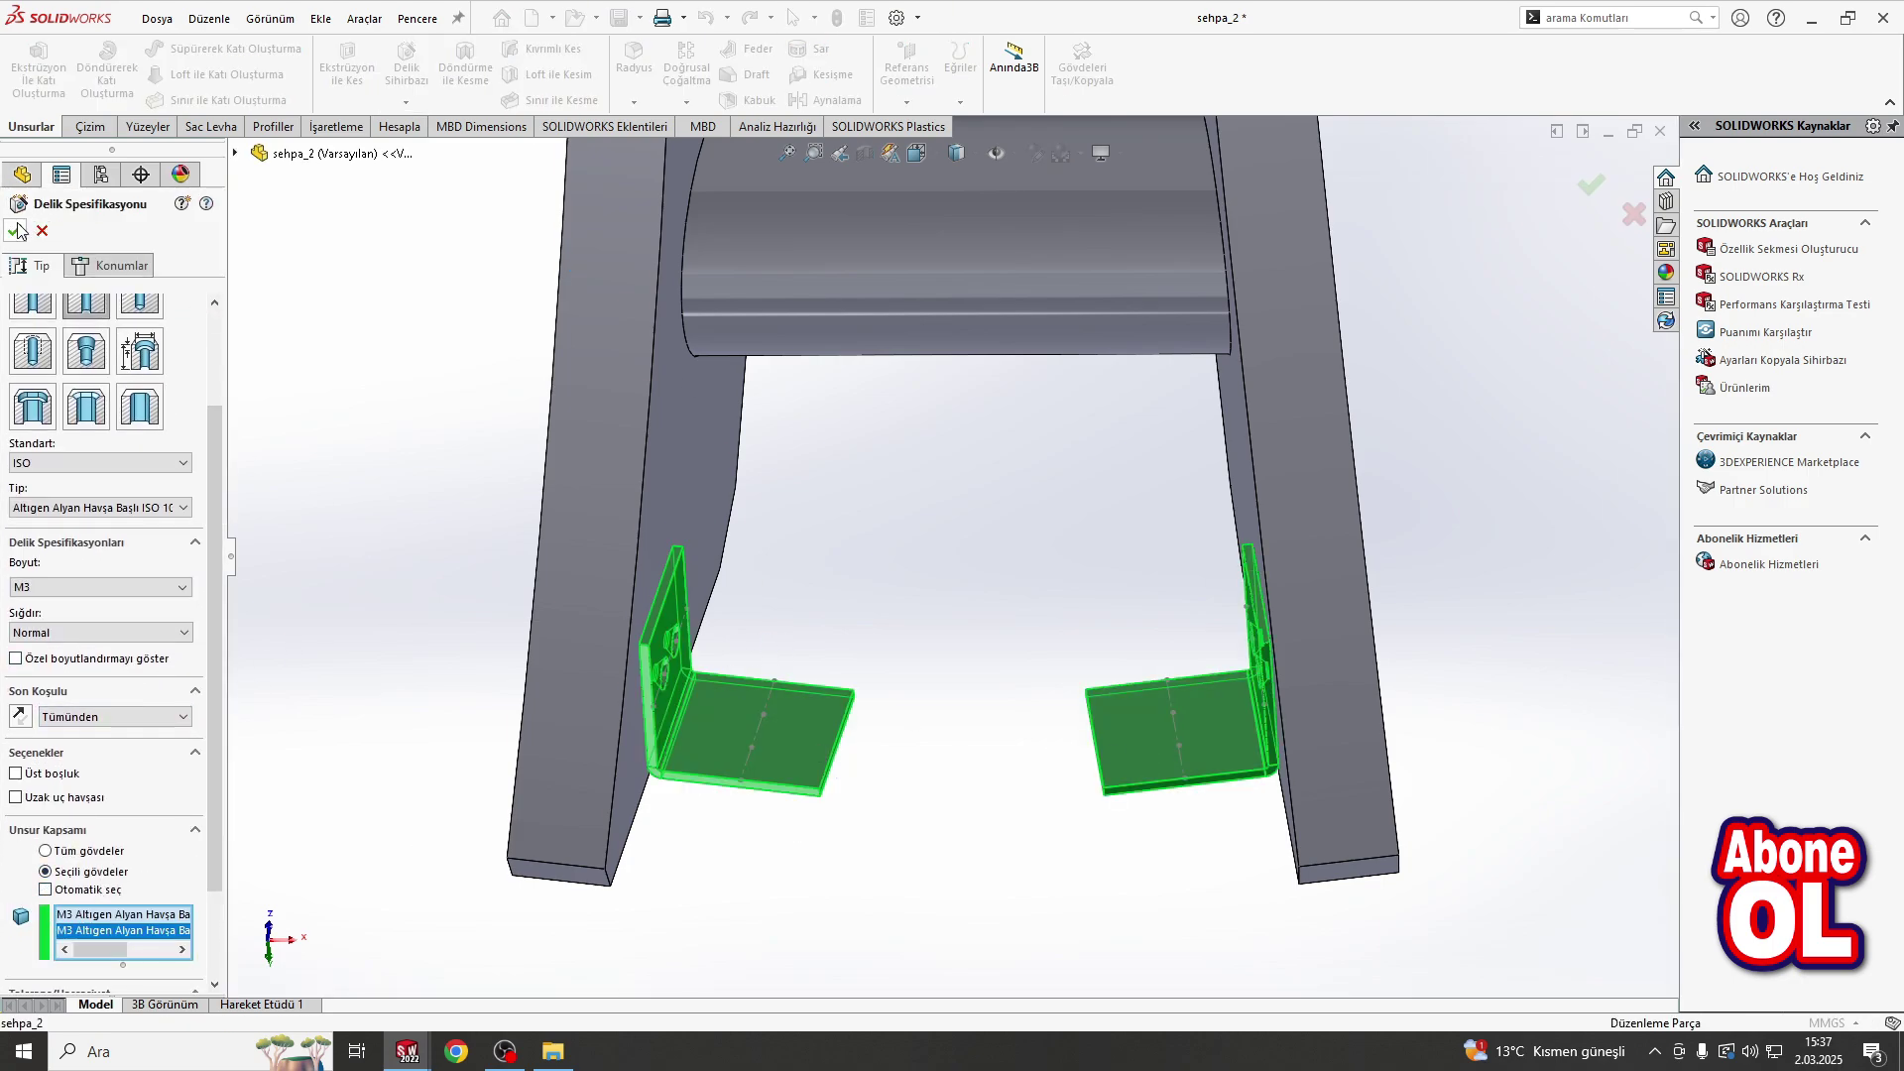
left_click(112, 269)
Step: Place two M3 countersunk hole points per lower bracket and confirm the feature
left_click(664, 655)
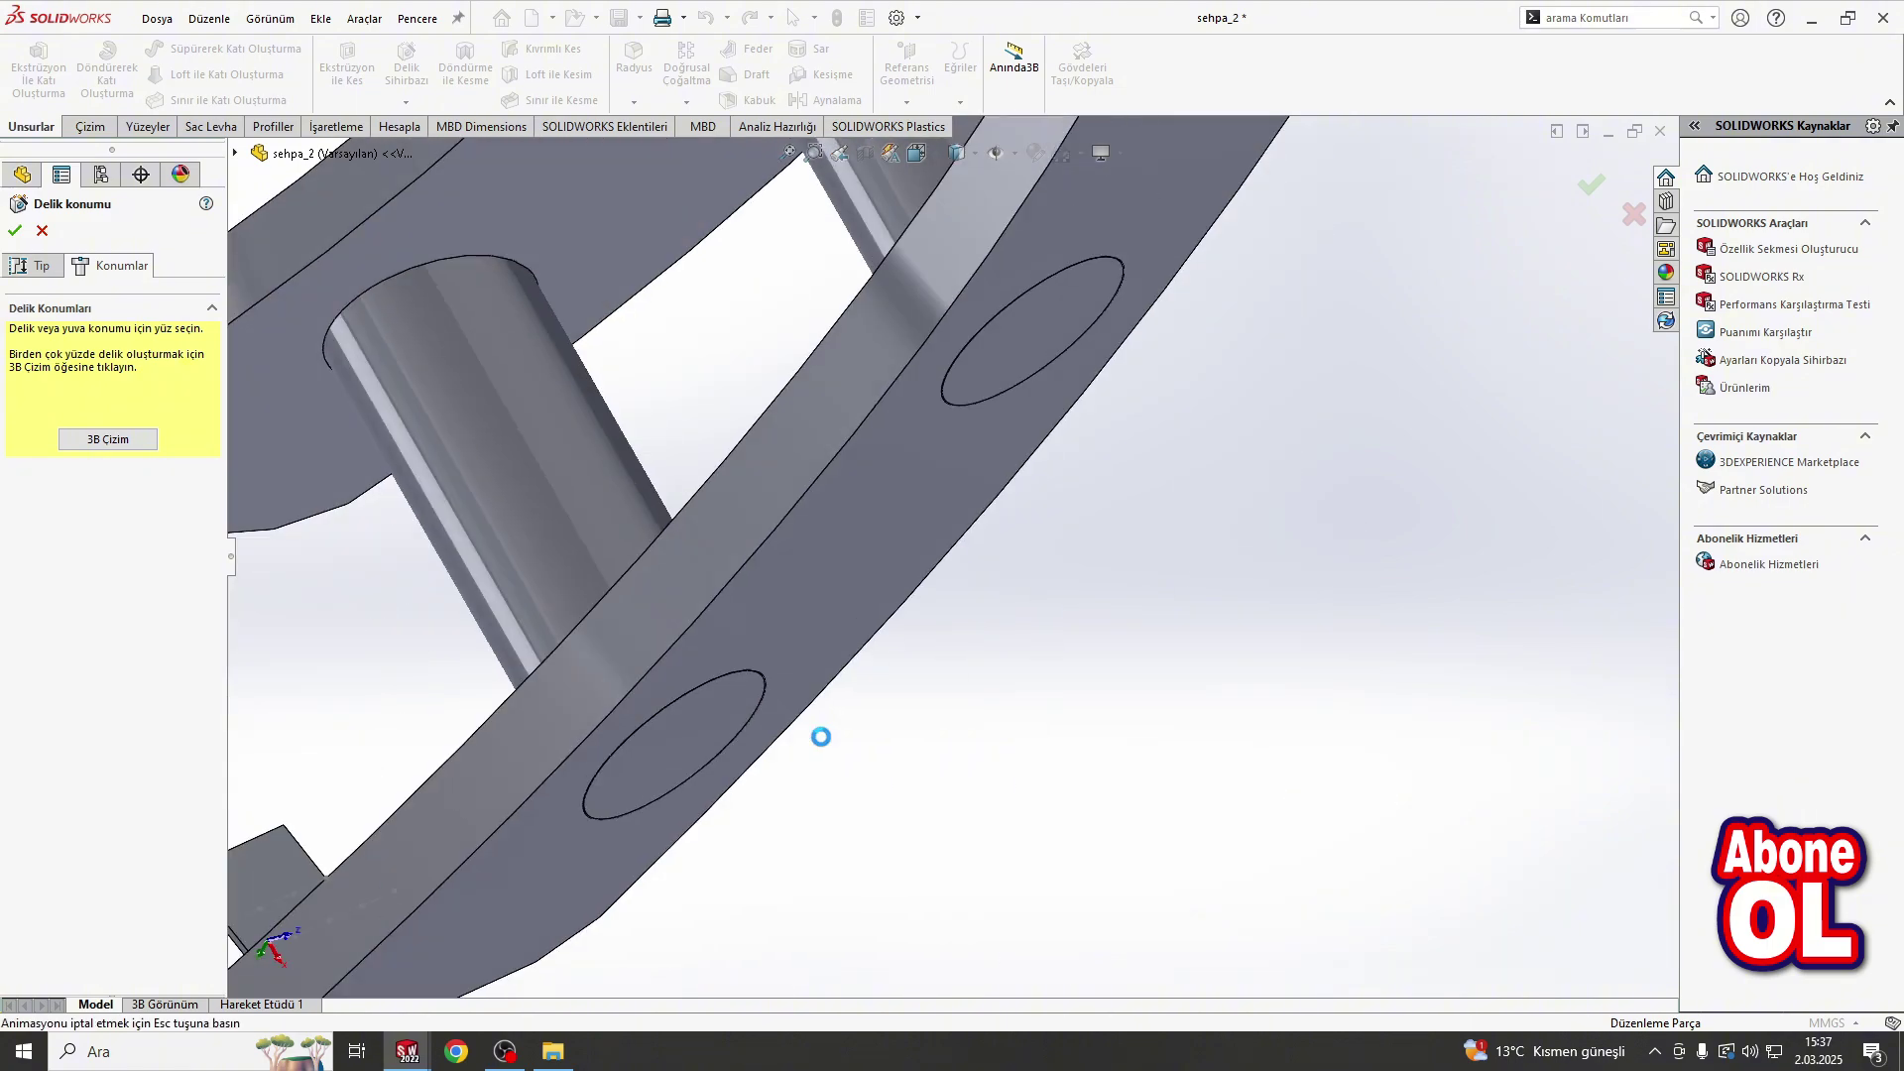
scroll(863, 392, "down", 3)
key("ctrl+z")
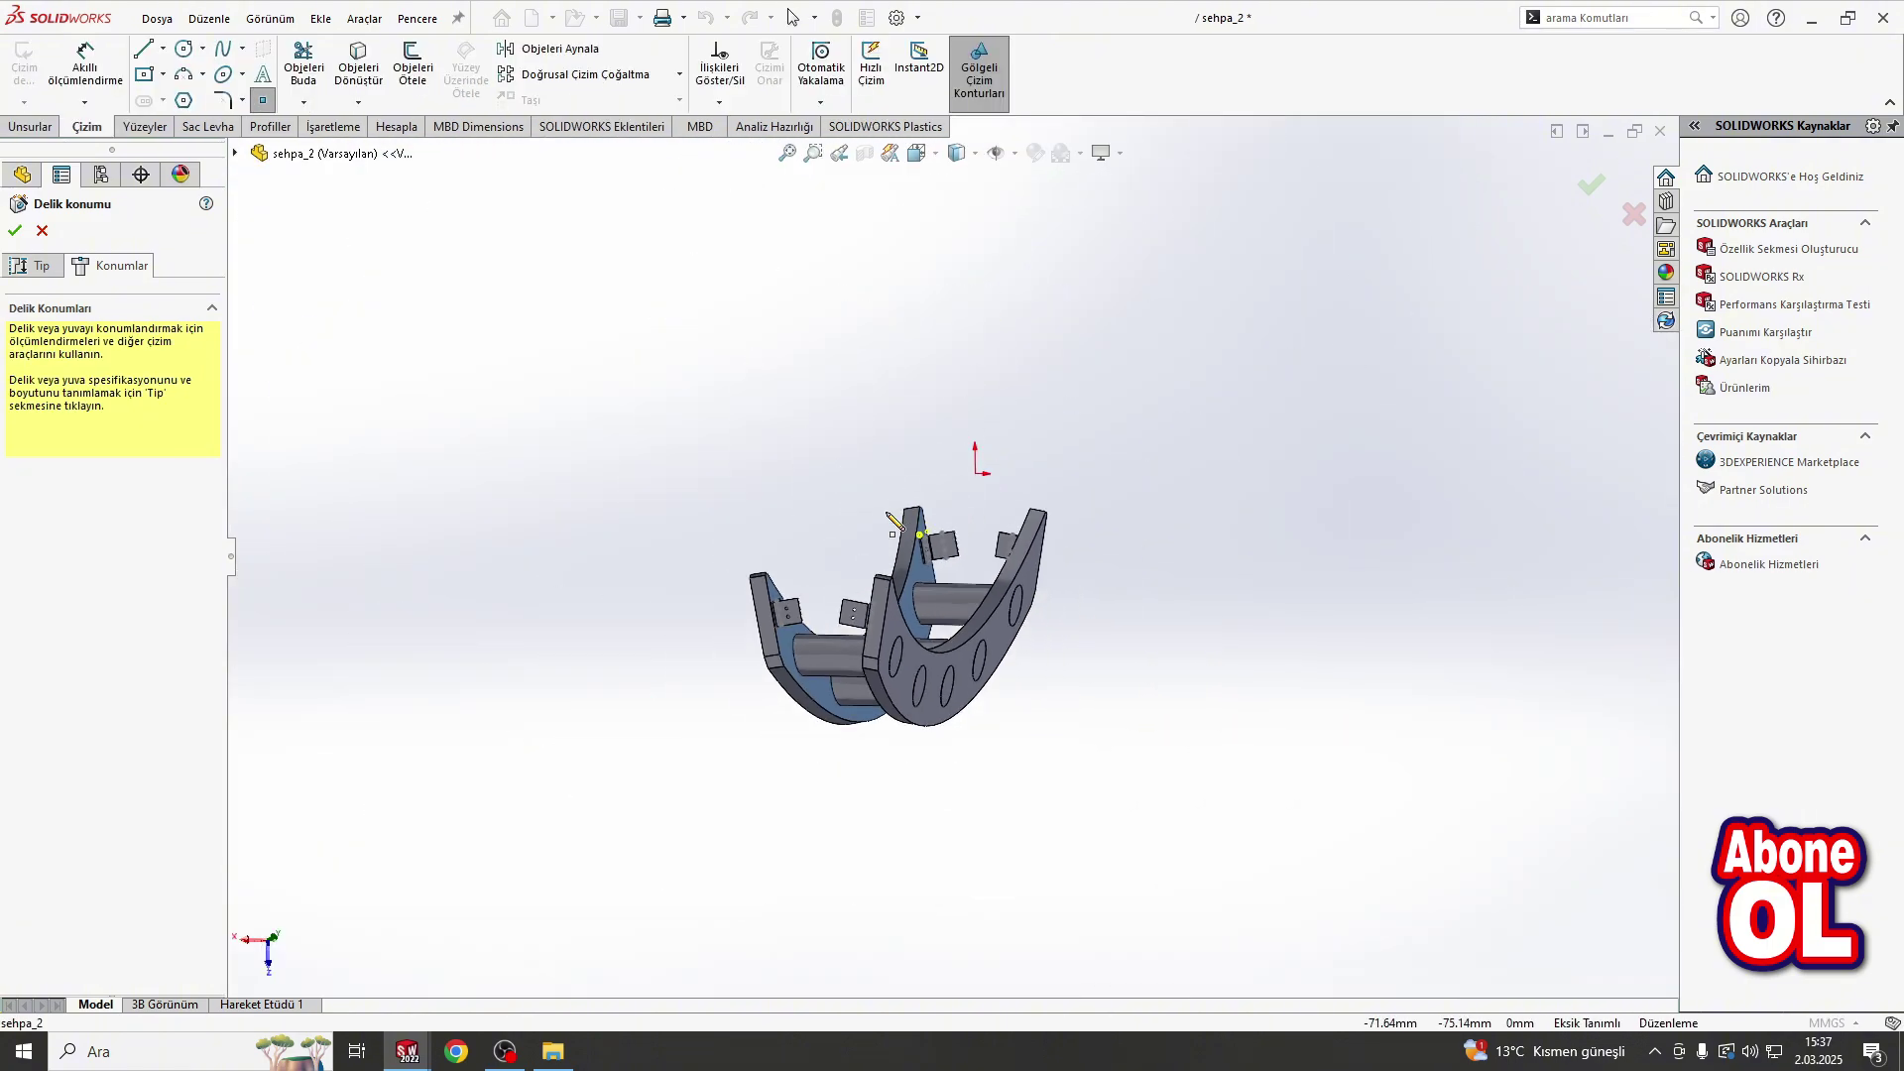
key("ctrl+z")
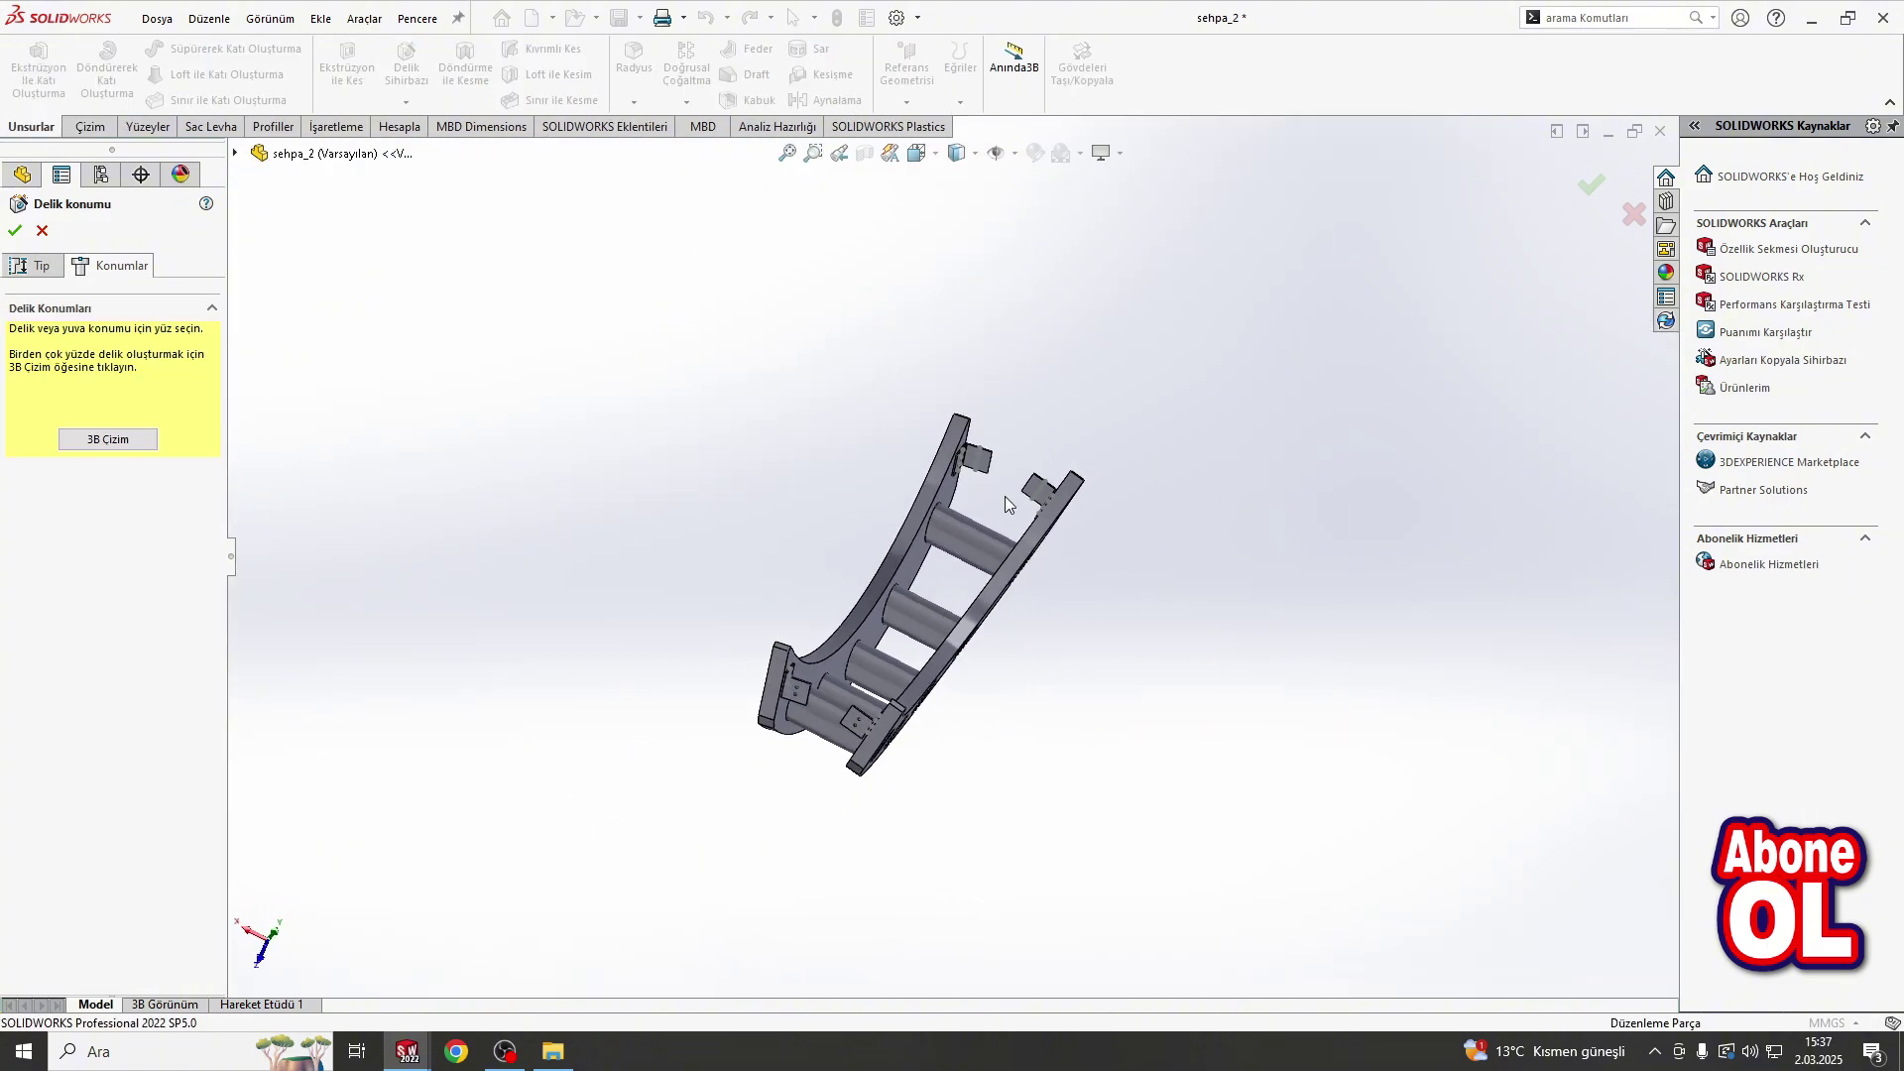
left_click(850, 373)
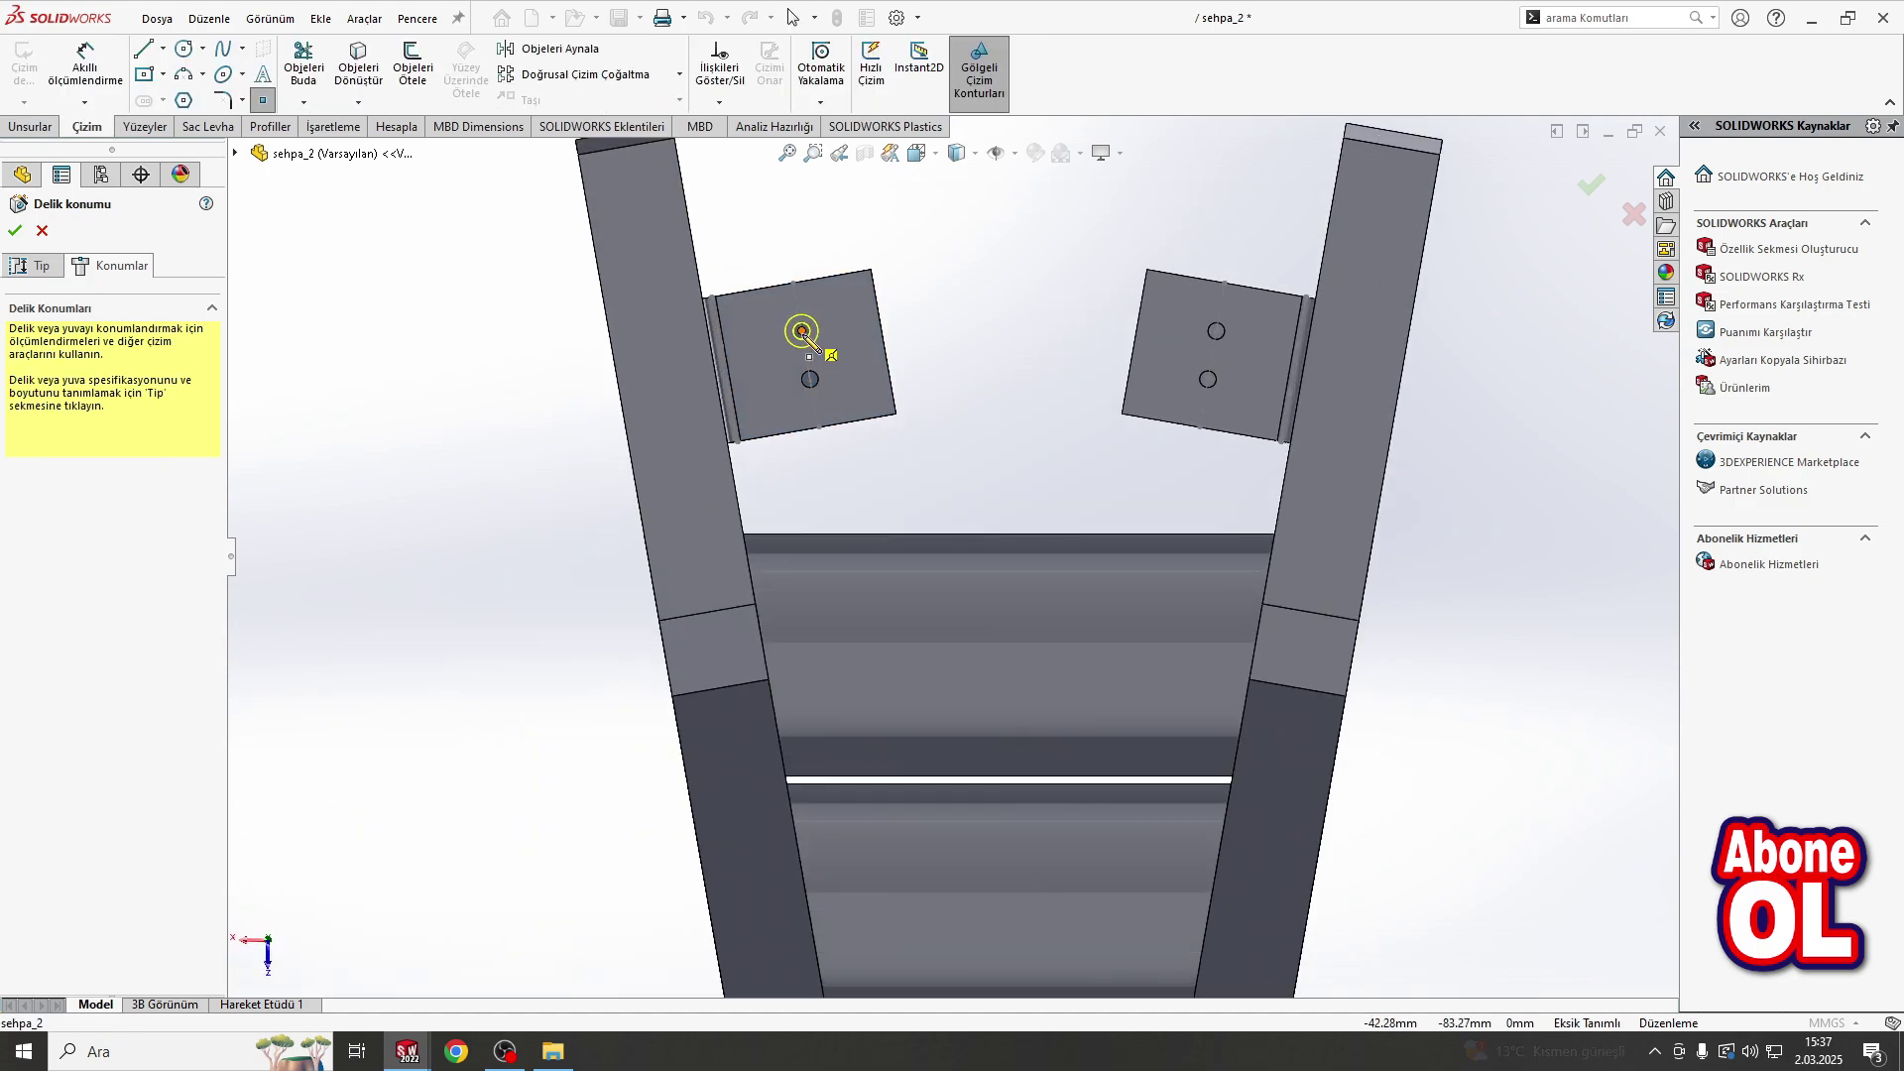
scroll(807, 340, "down", 3)
left_click(859, 498)
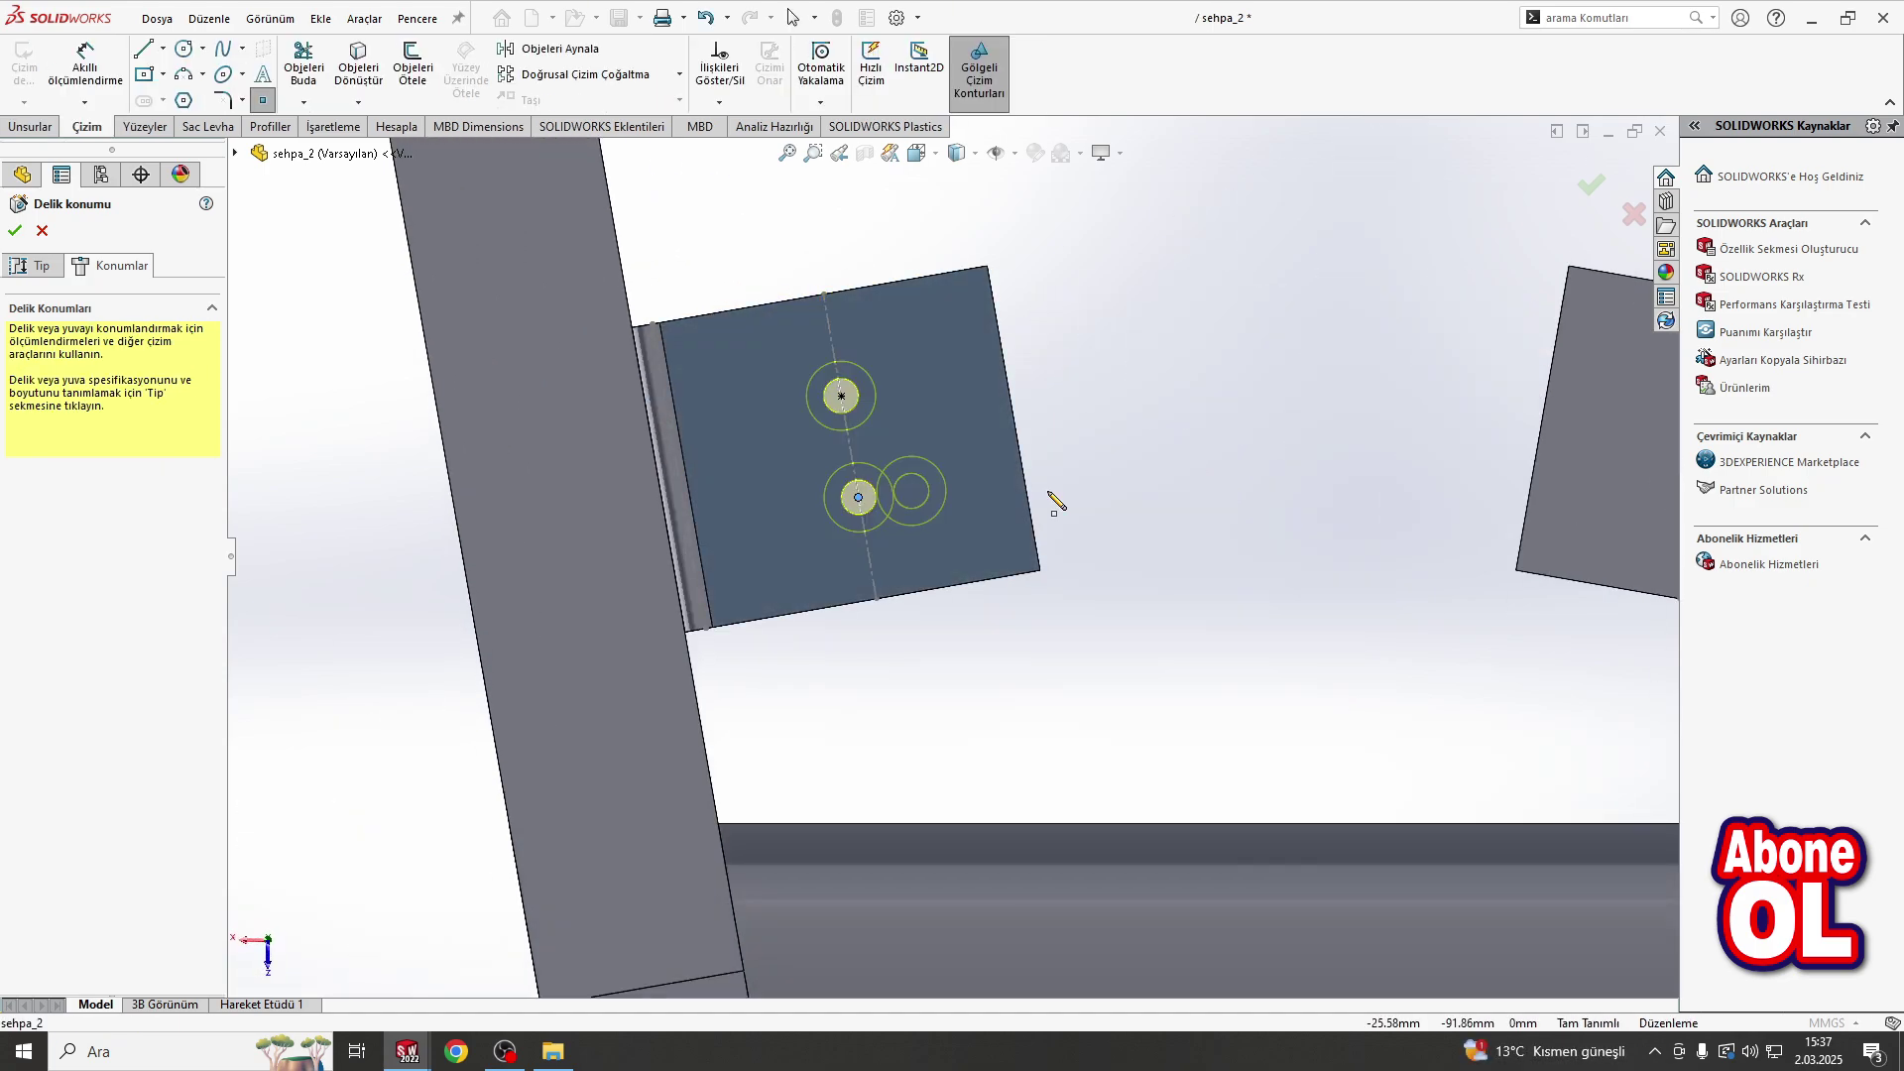
scroll(873, 496, "up", 3)
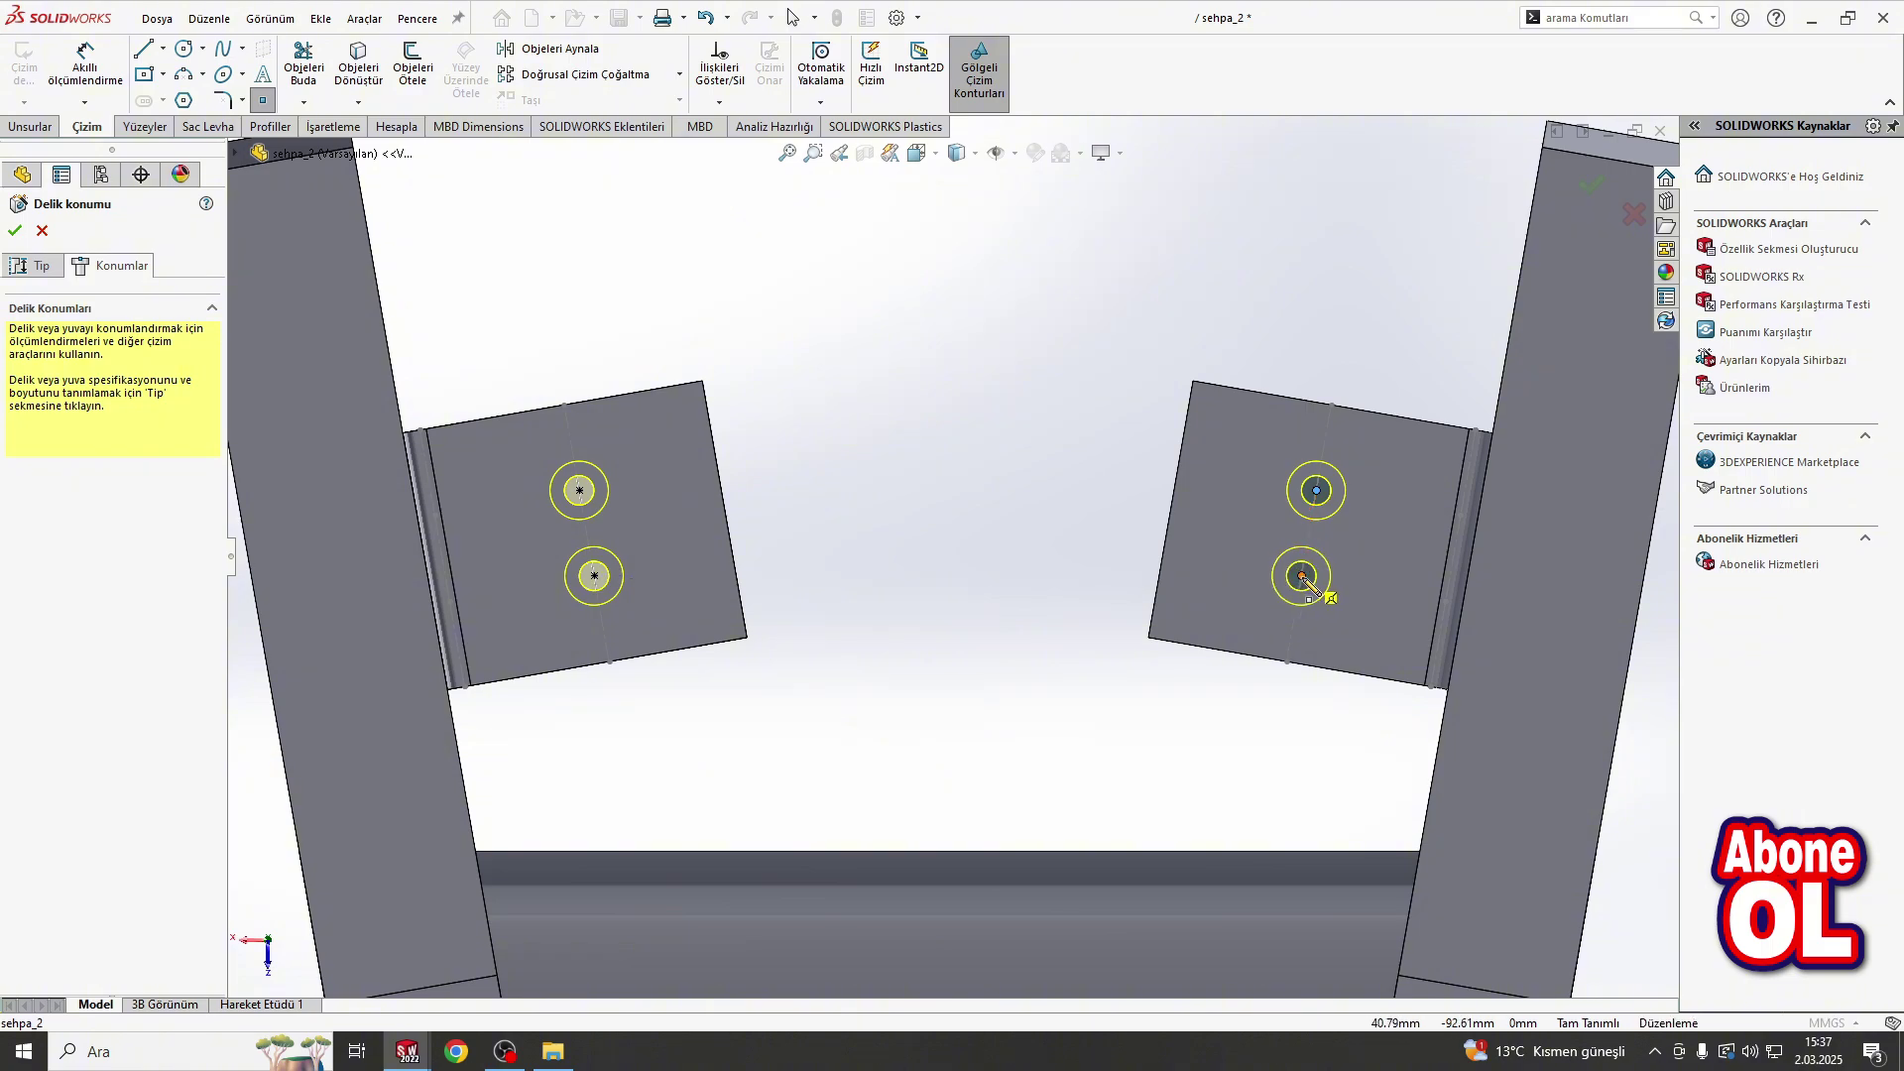
left_click(14, 232)
Step: Hide the leftover hole placement sketches, including Çizim40
middle_click_drag(843, 421, 831, 461)
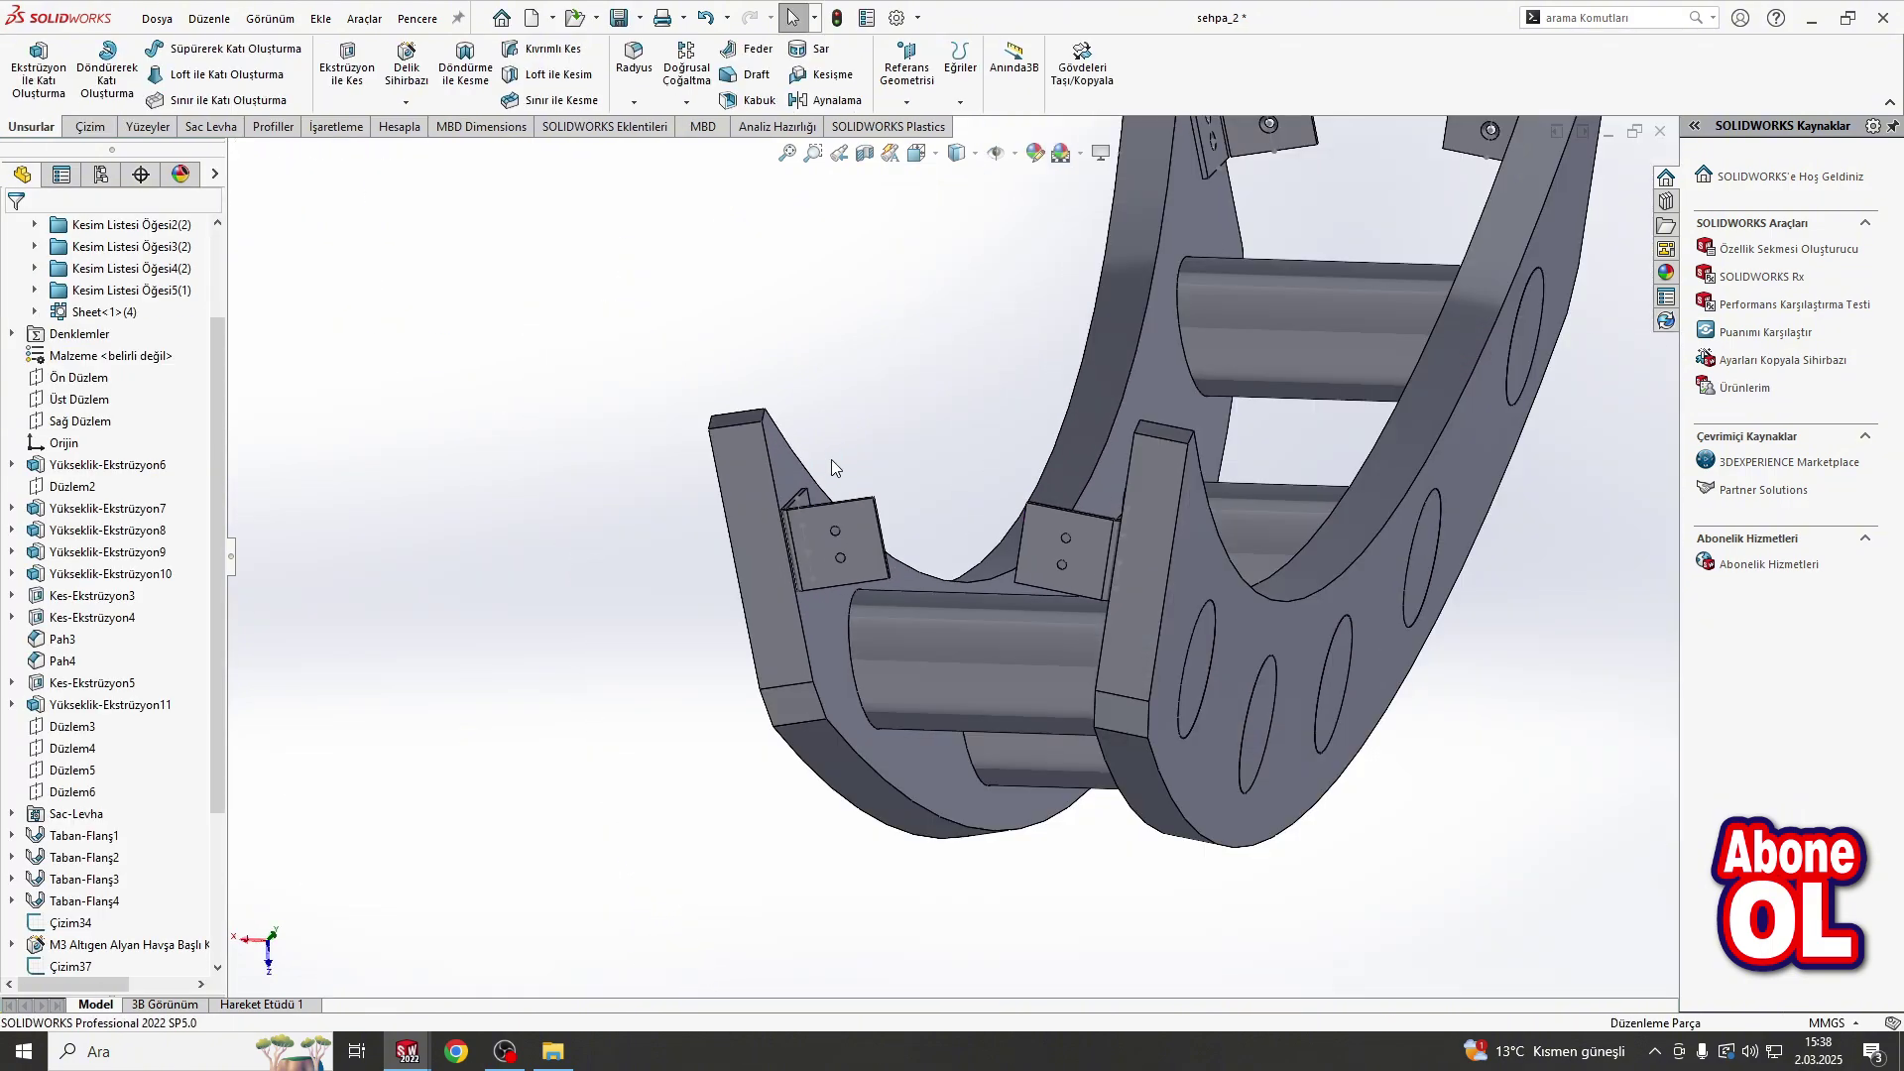
scroll(885, 473, "down", 5)
scroll(885, 473, "up", 5)
scroll(728, 572, "down", 5)
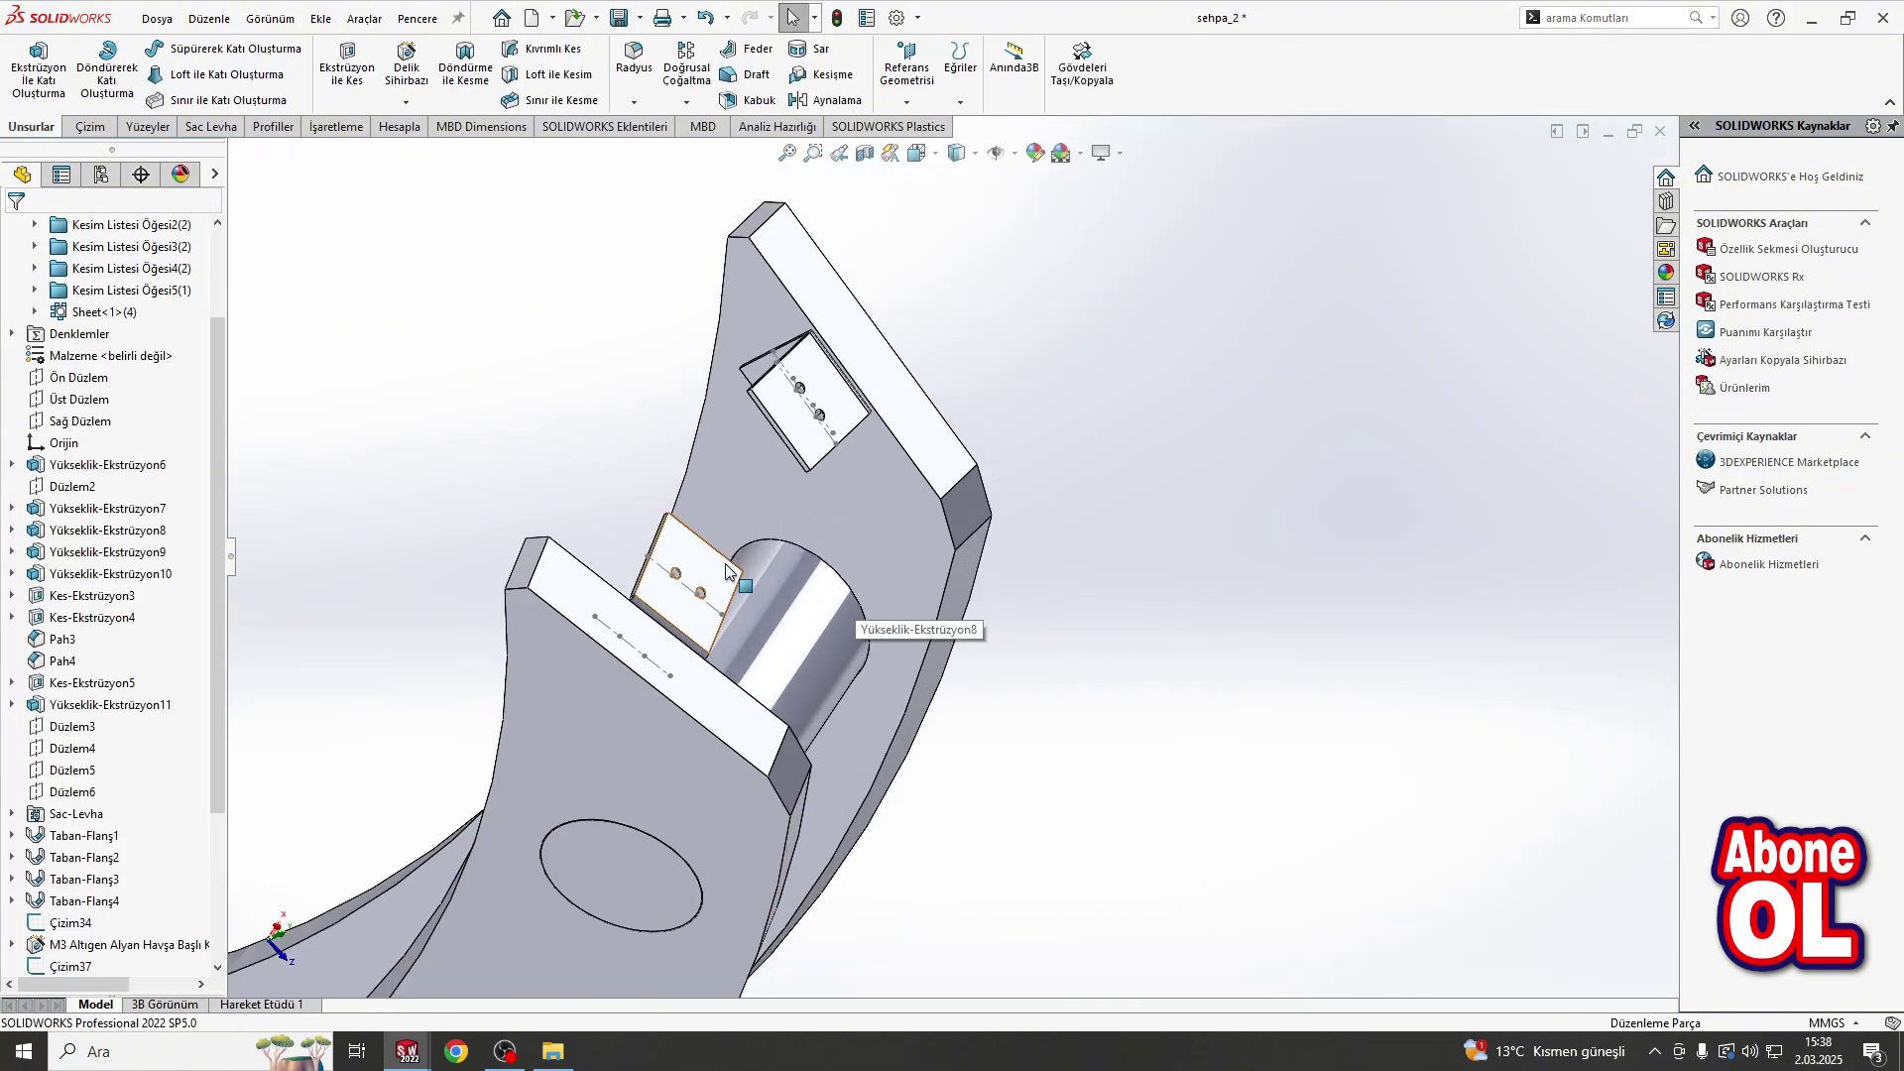
right_click(712, 612)
key("Escape")
right_click(694, 595)
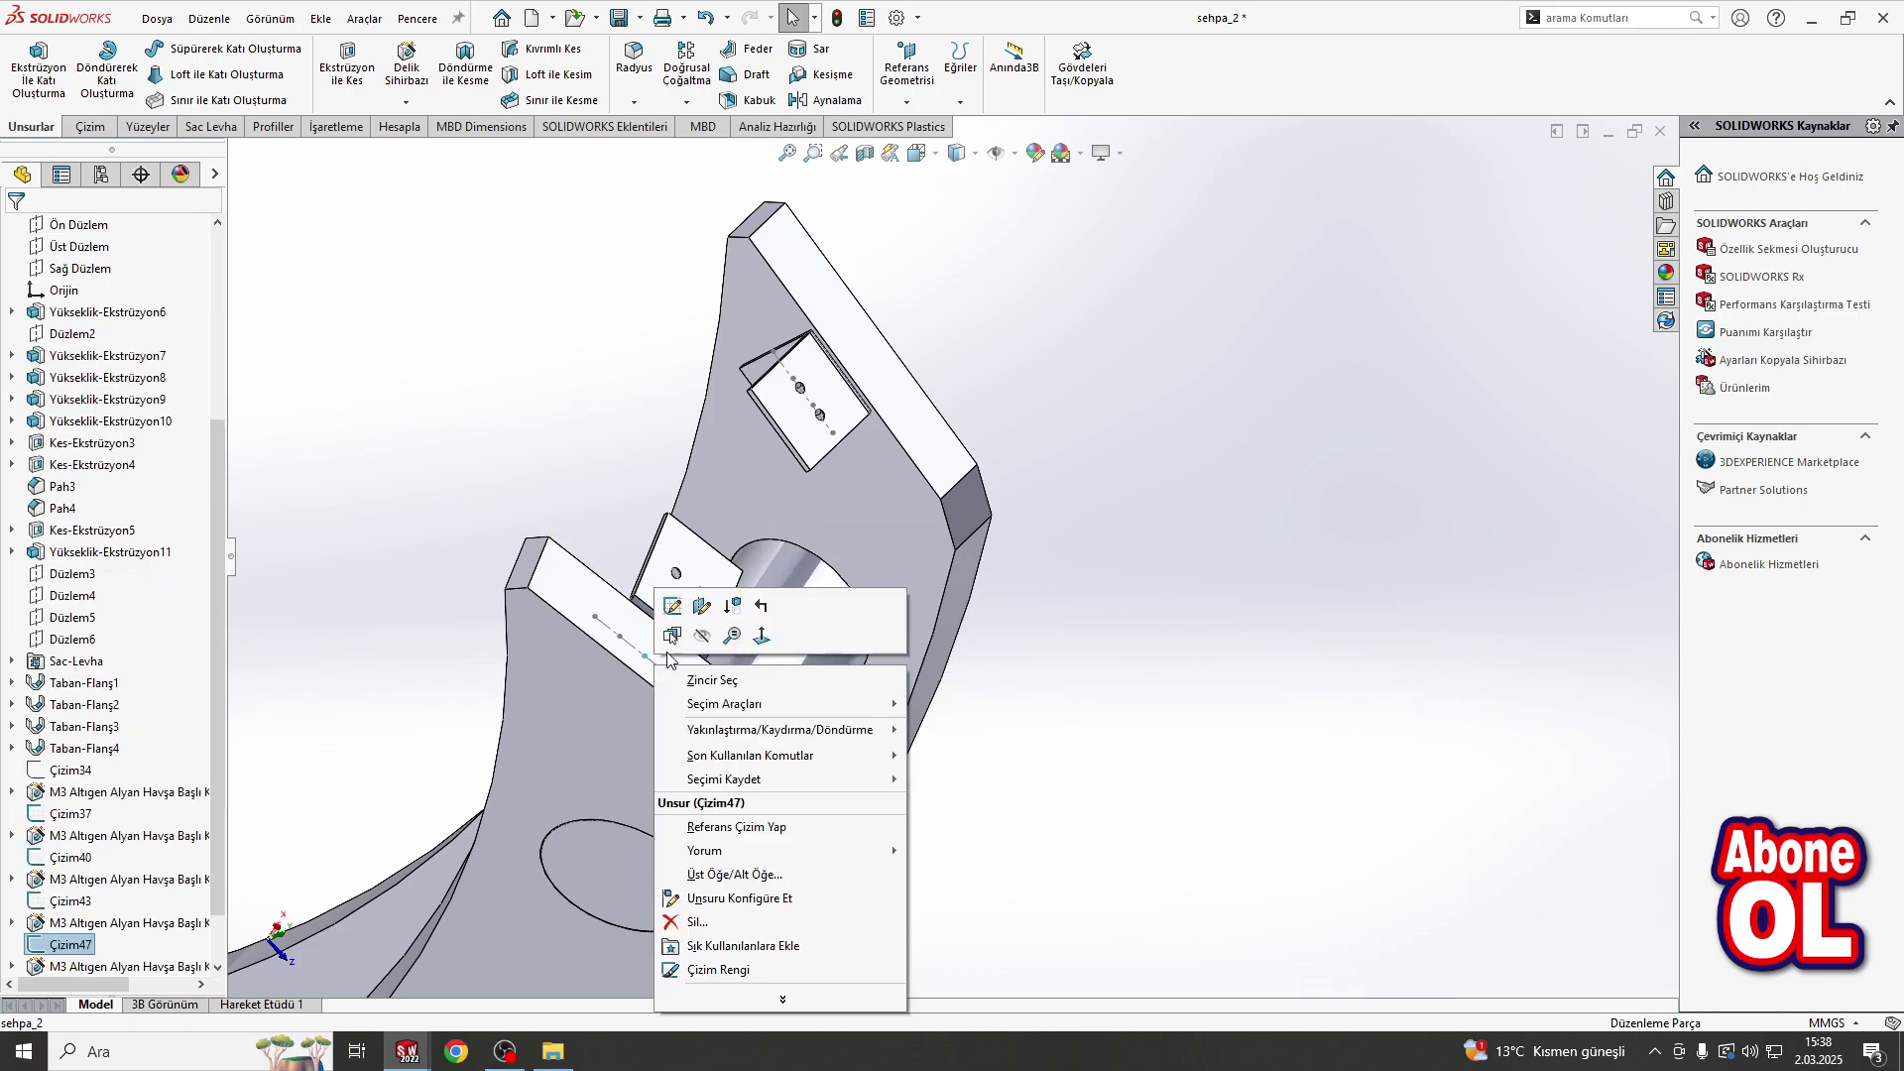
left_click(744, 608)
scroll(613, 681, "up", 5)
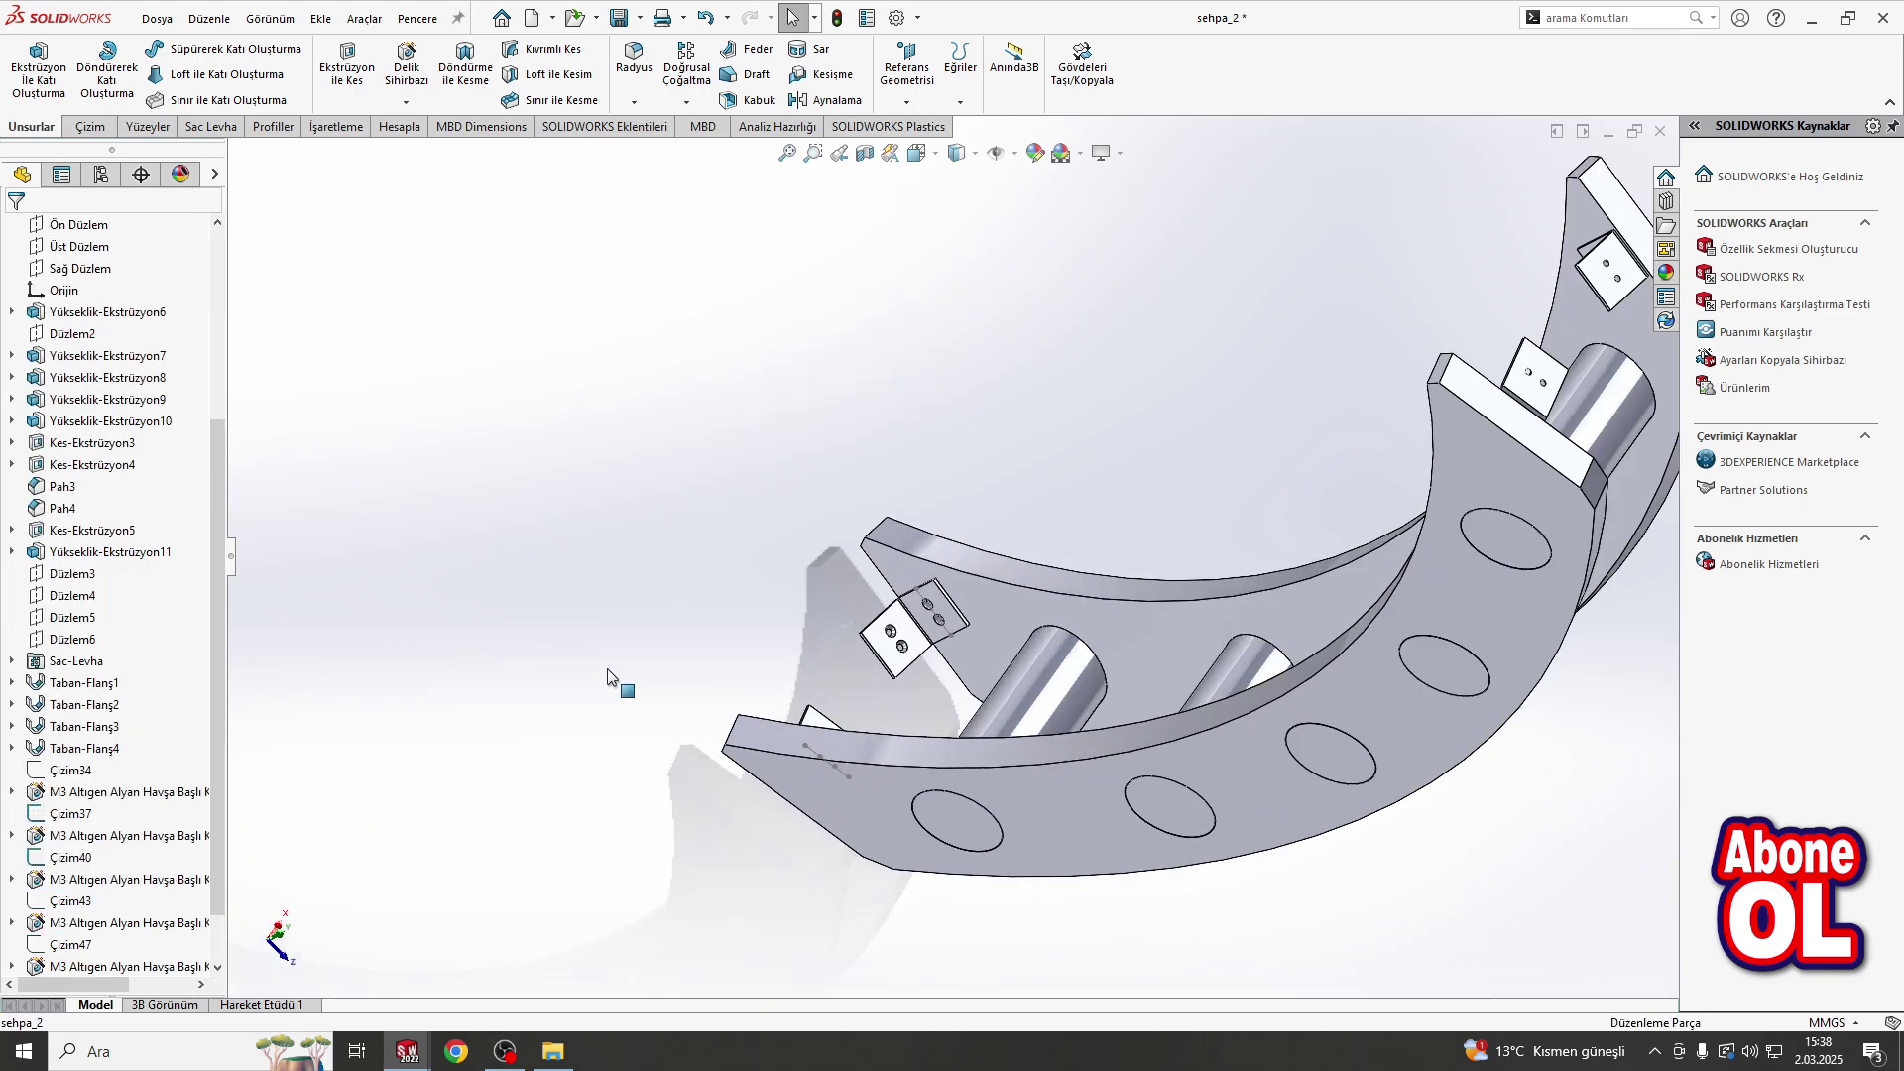
scroll(1038, 592, "down", 5)
right_click(1032, 590)
left_click(1071, 584)
Step: Hide the remaining sketch line and the curved side plate bodies
scroll(992, 595, "up", 5)
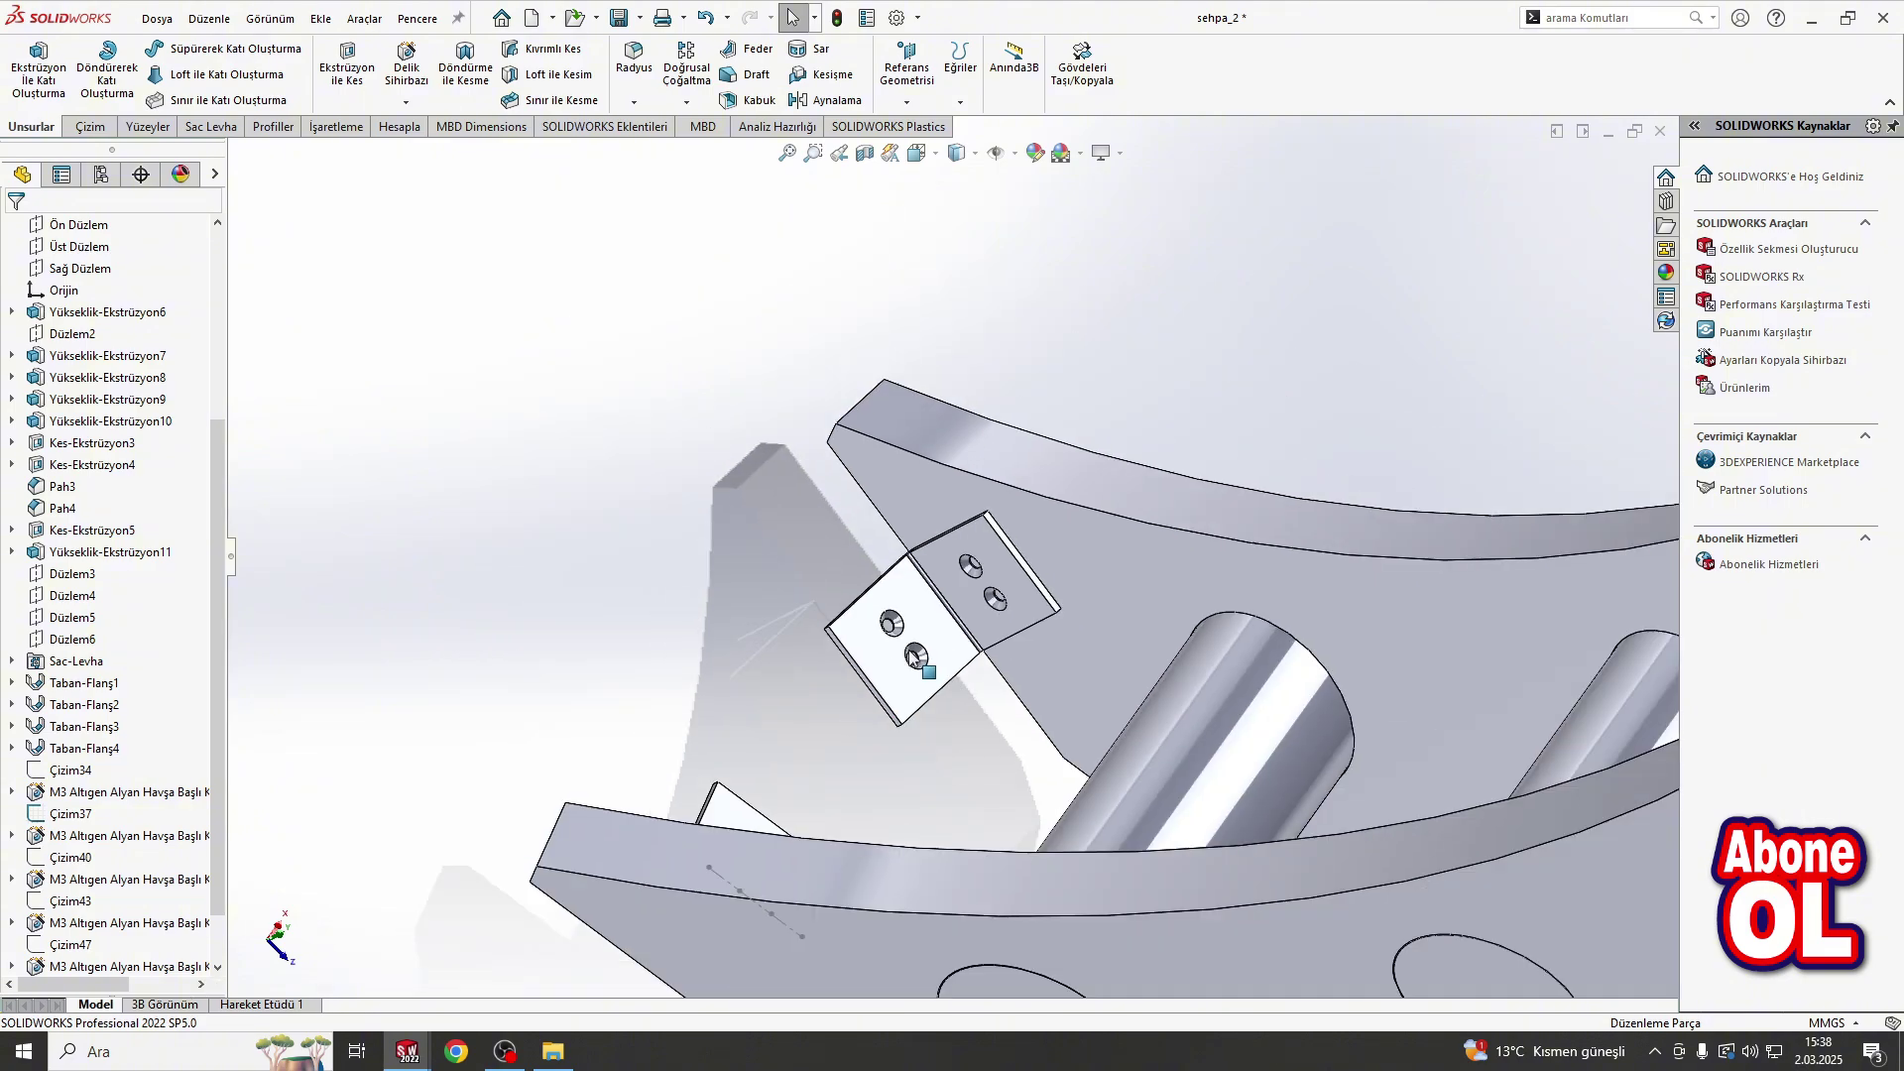
scroll(892, 654, "down", 3)
right_click(908, 641)
left_click(920, 704)
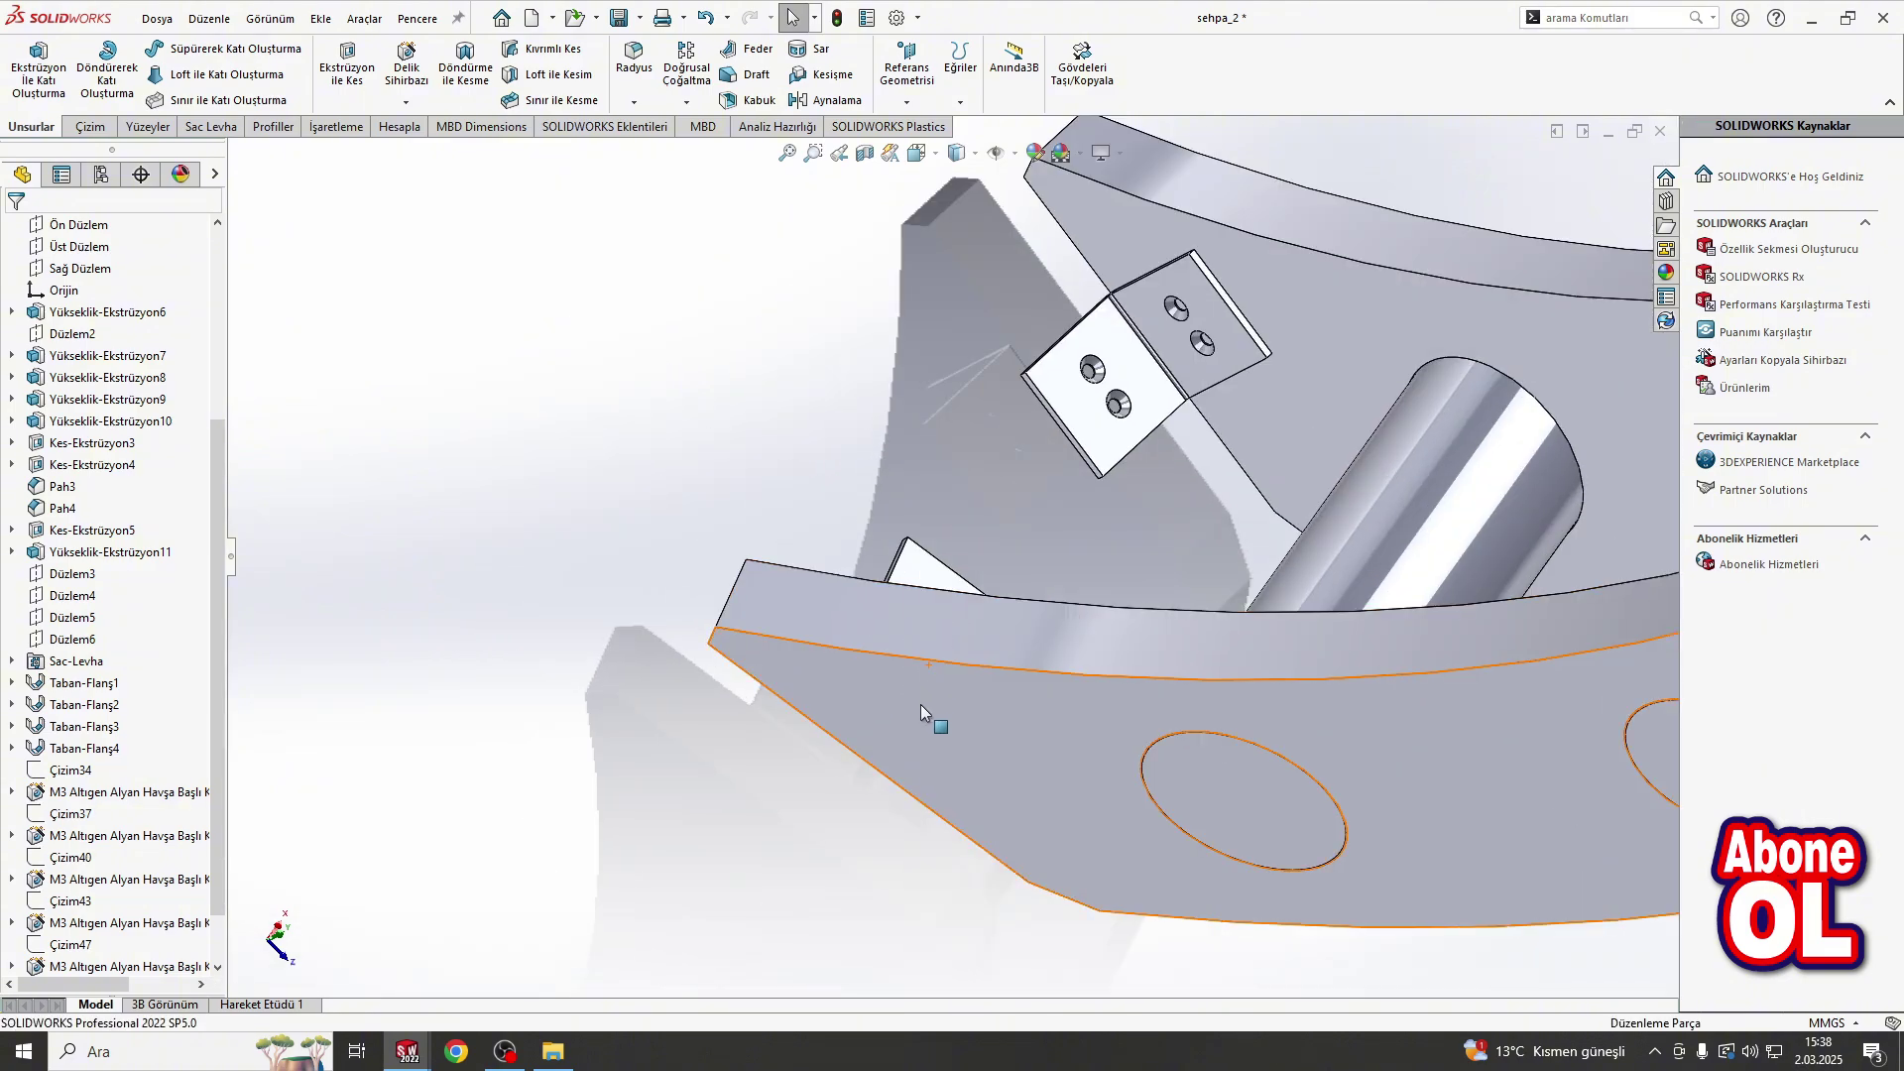
left_click(1307, 406, "ctrl")
left_click(1399, 347)
scroll(1253, 403, "up", 4)
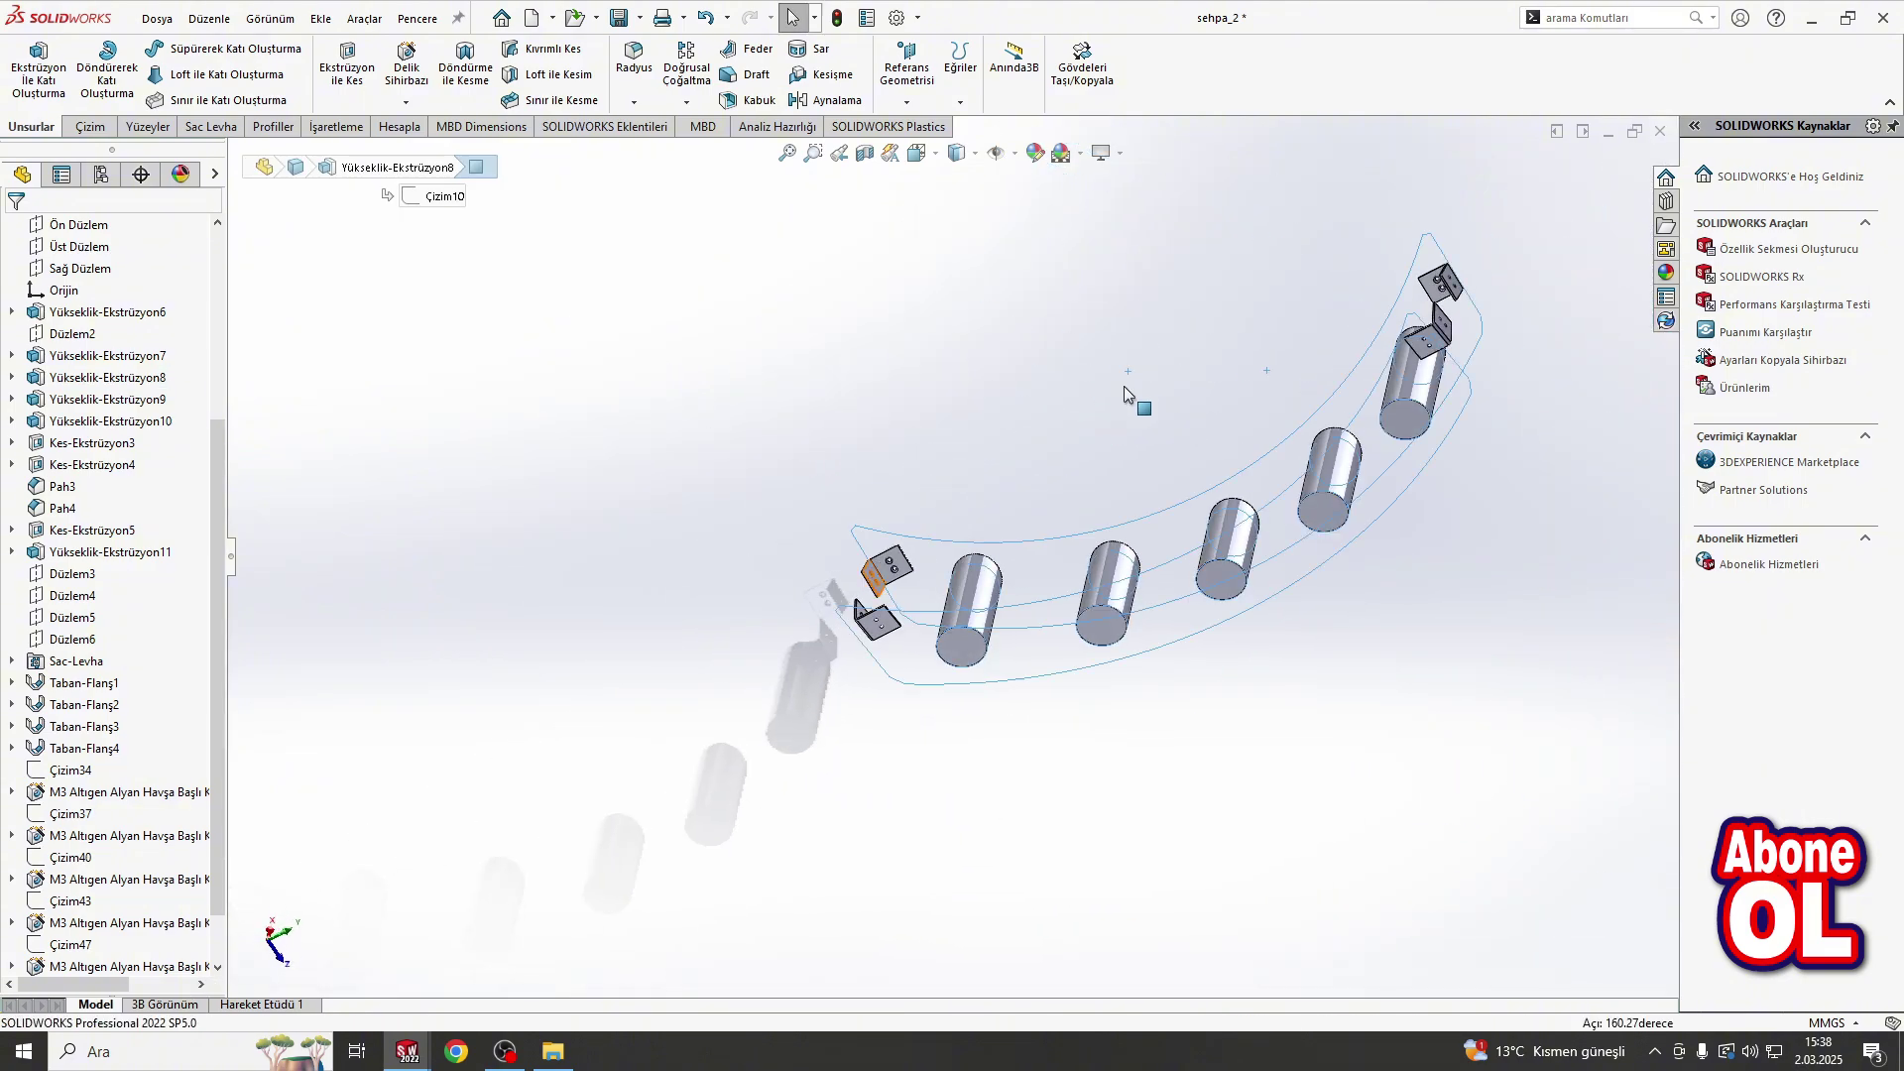
scroll(1253, 404, "down", 3)
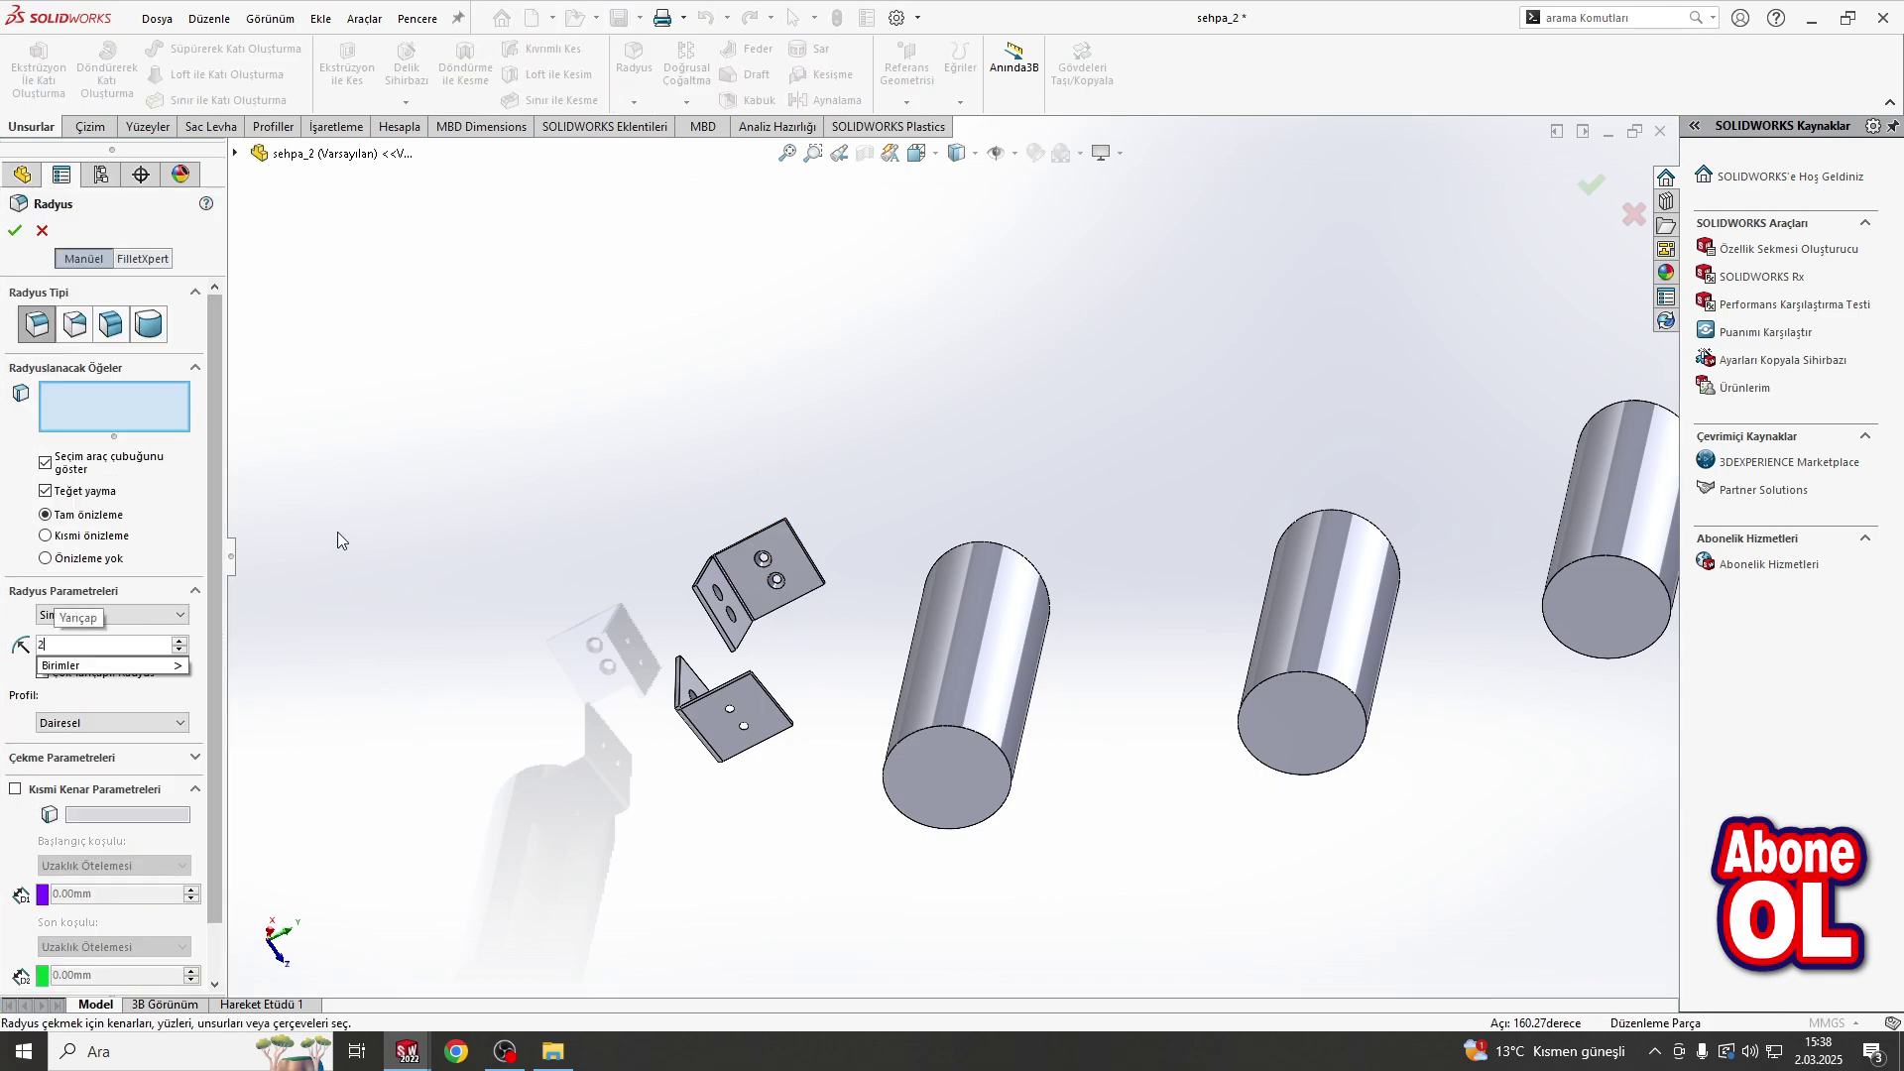
Step: Set the fillet radius to 2 mm and select the first bracket's corner edges
type("2")
scroll(780, 563, "down", 5)
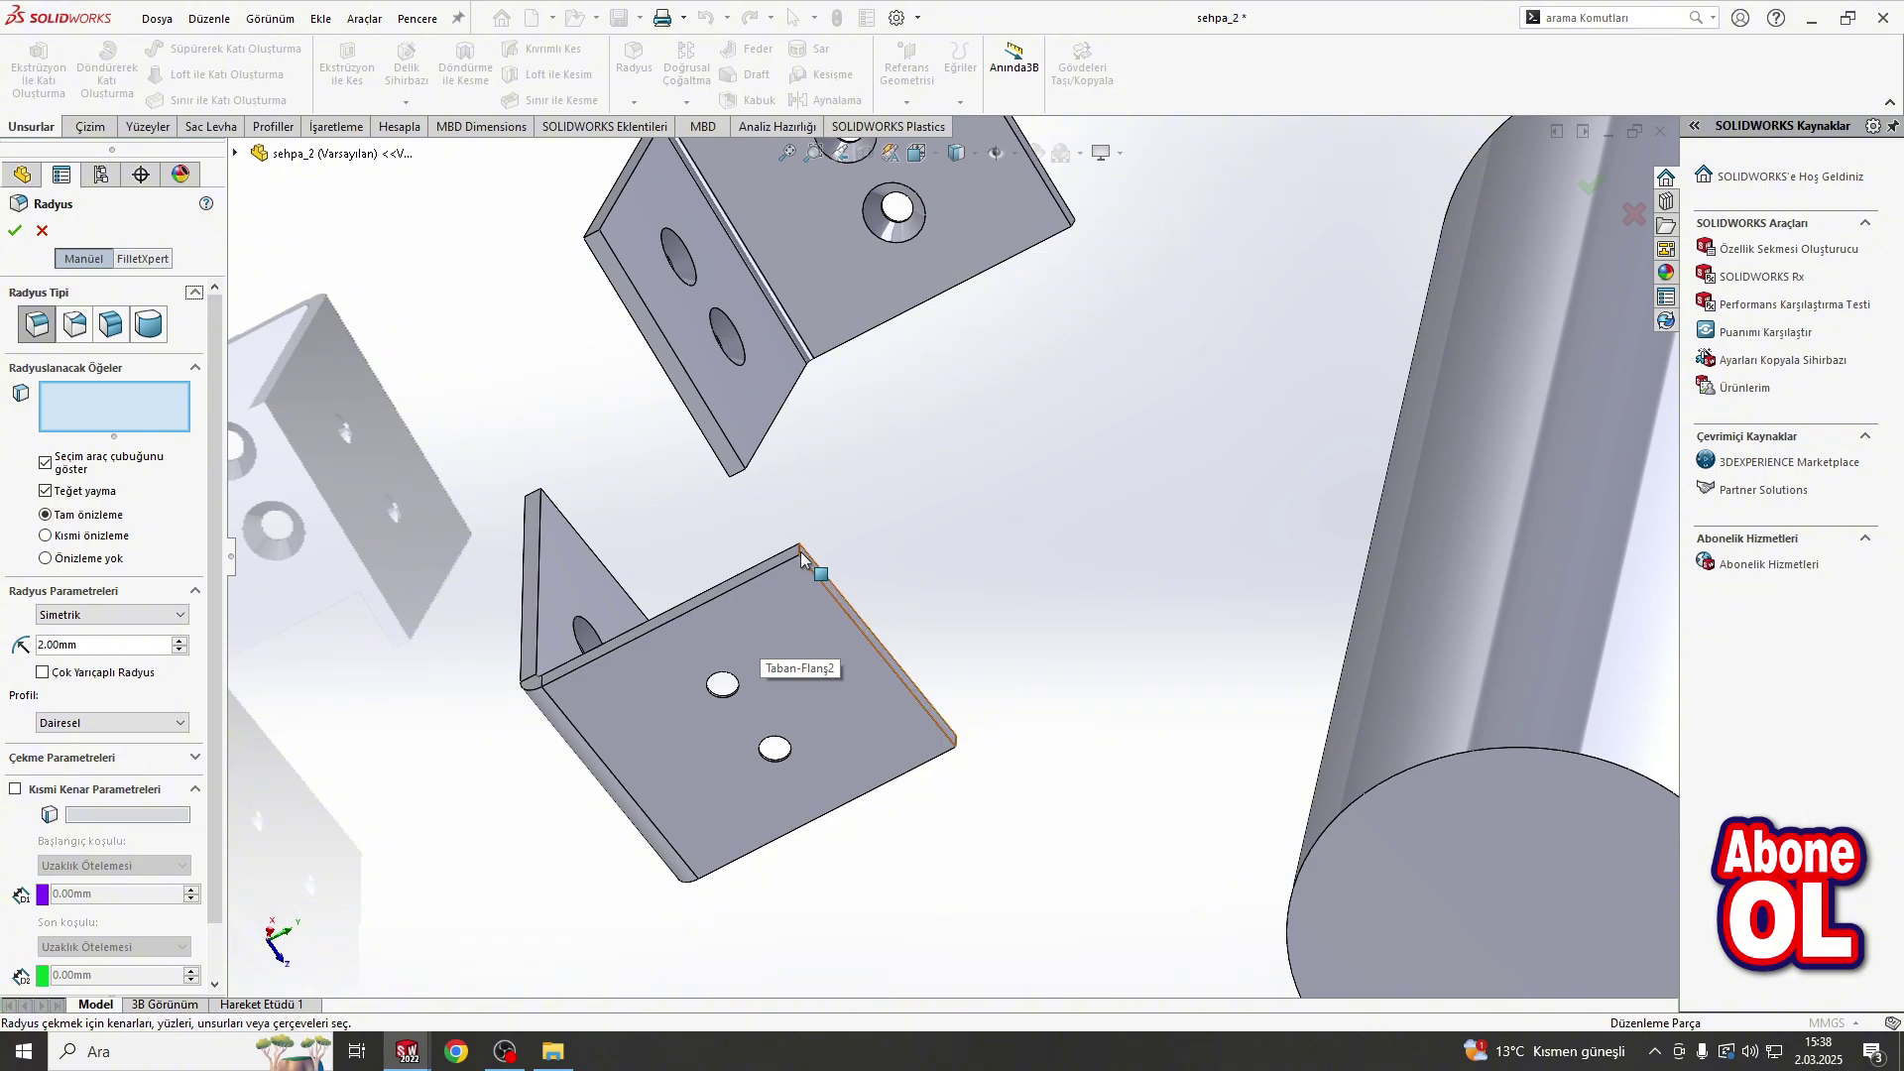
scroll(800, 551, "down", 3)
scroll(800, 552, "down", 1)
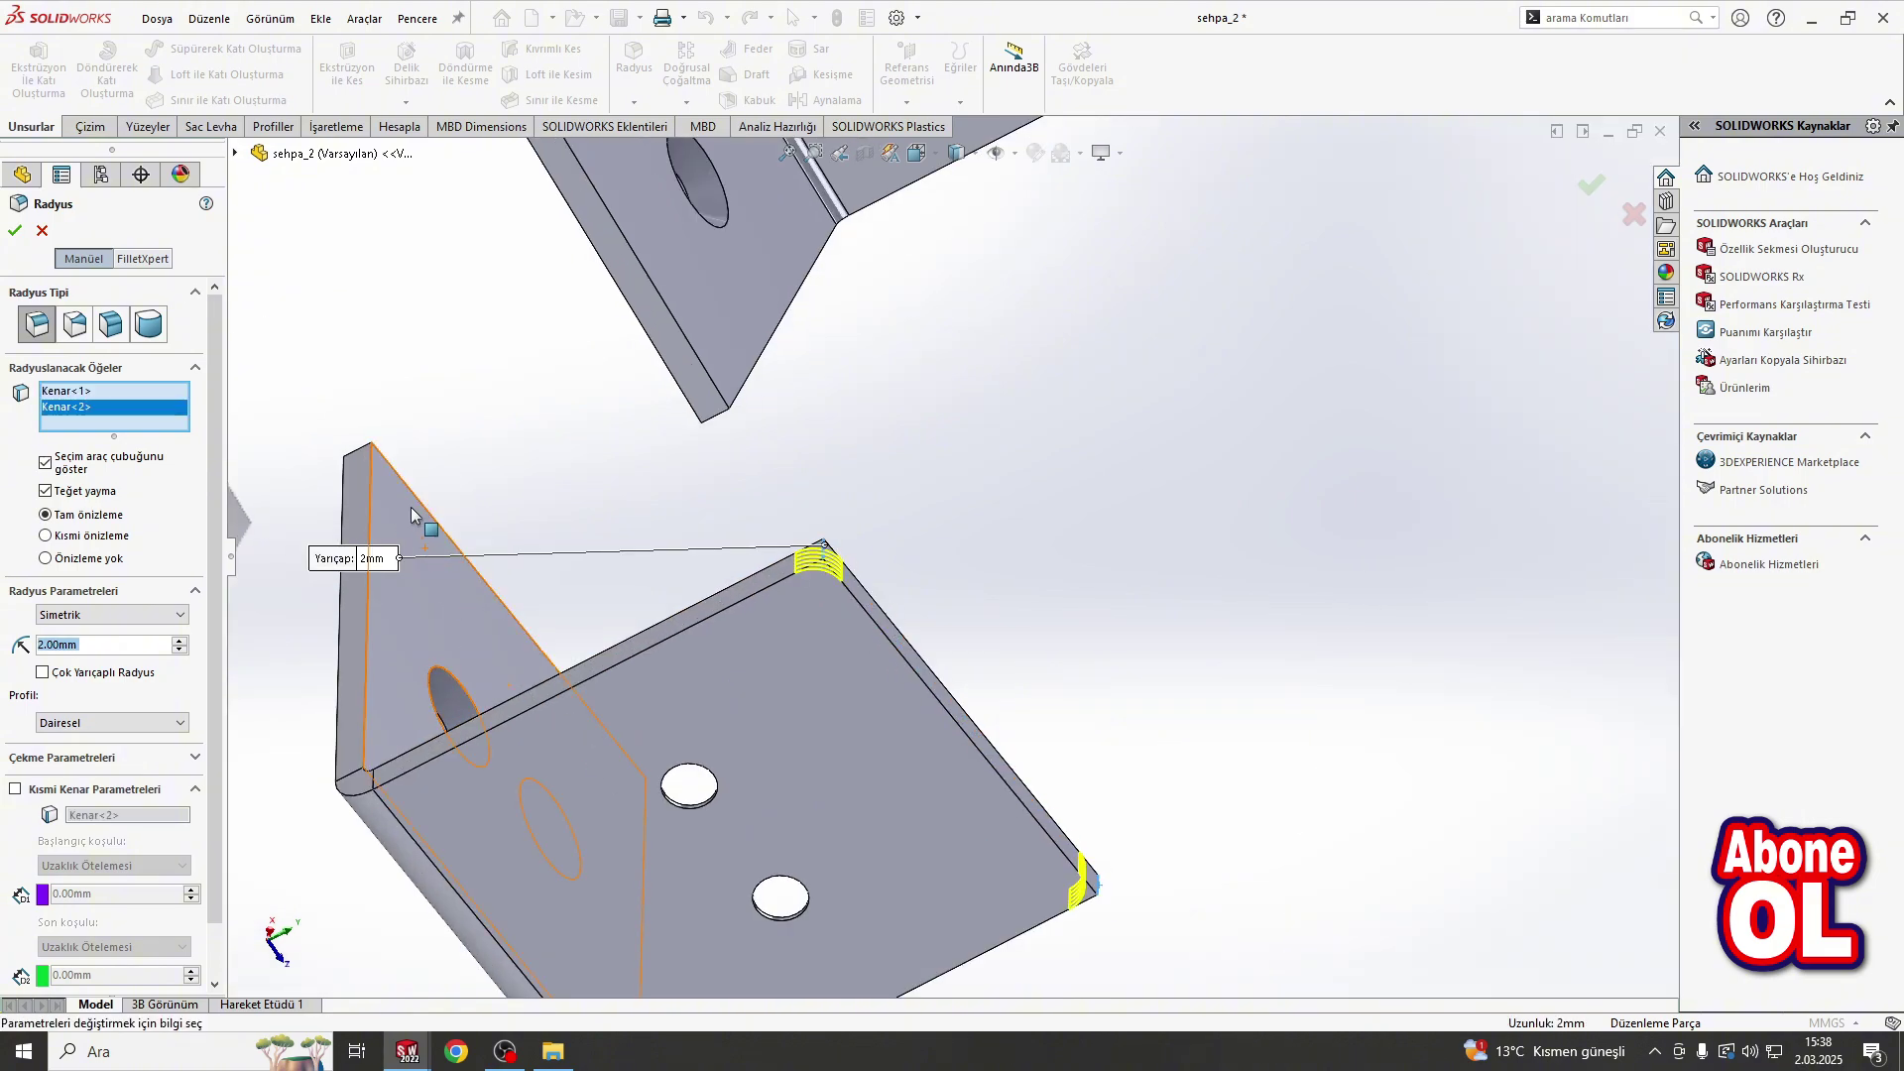
scroll(364, 457, "up", 5)
mouse_move(545, 756)
middle_mouse_down()
mouse_move(1022, 863)
mouse_move(937, 933)
middle_mouse_up()
left_click(1031, 873)
scroll(967, 586, "up", 6)
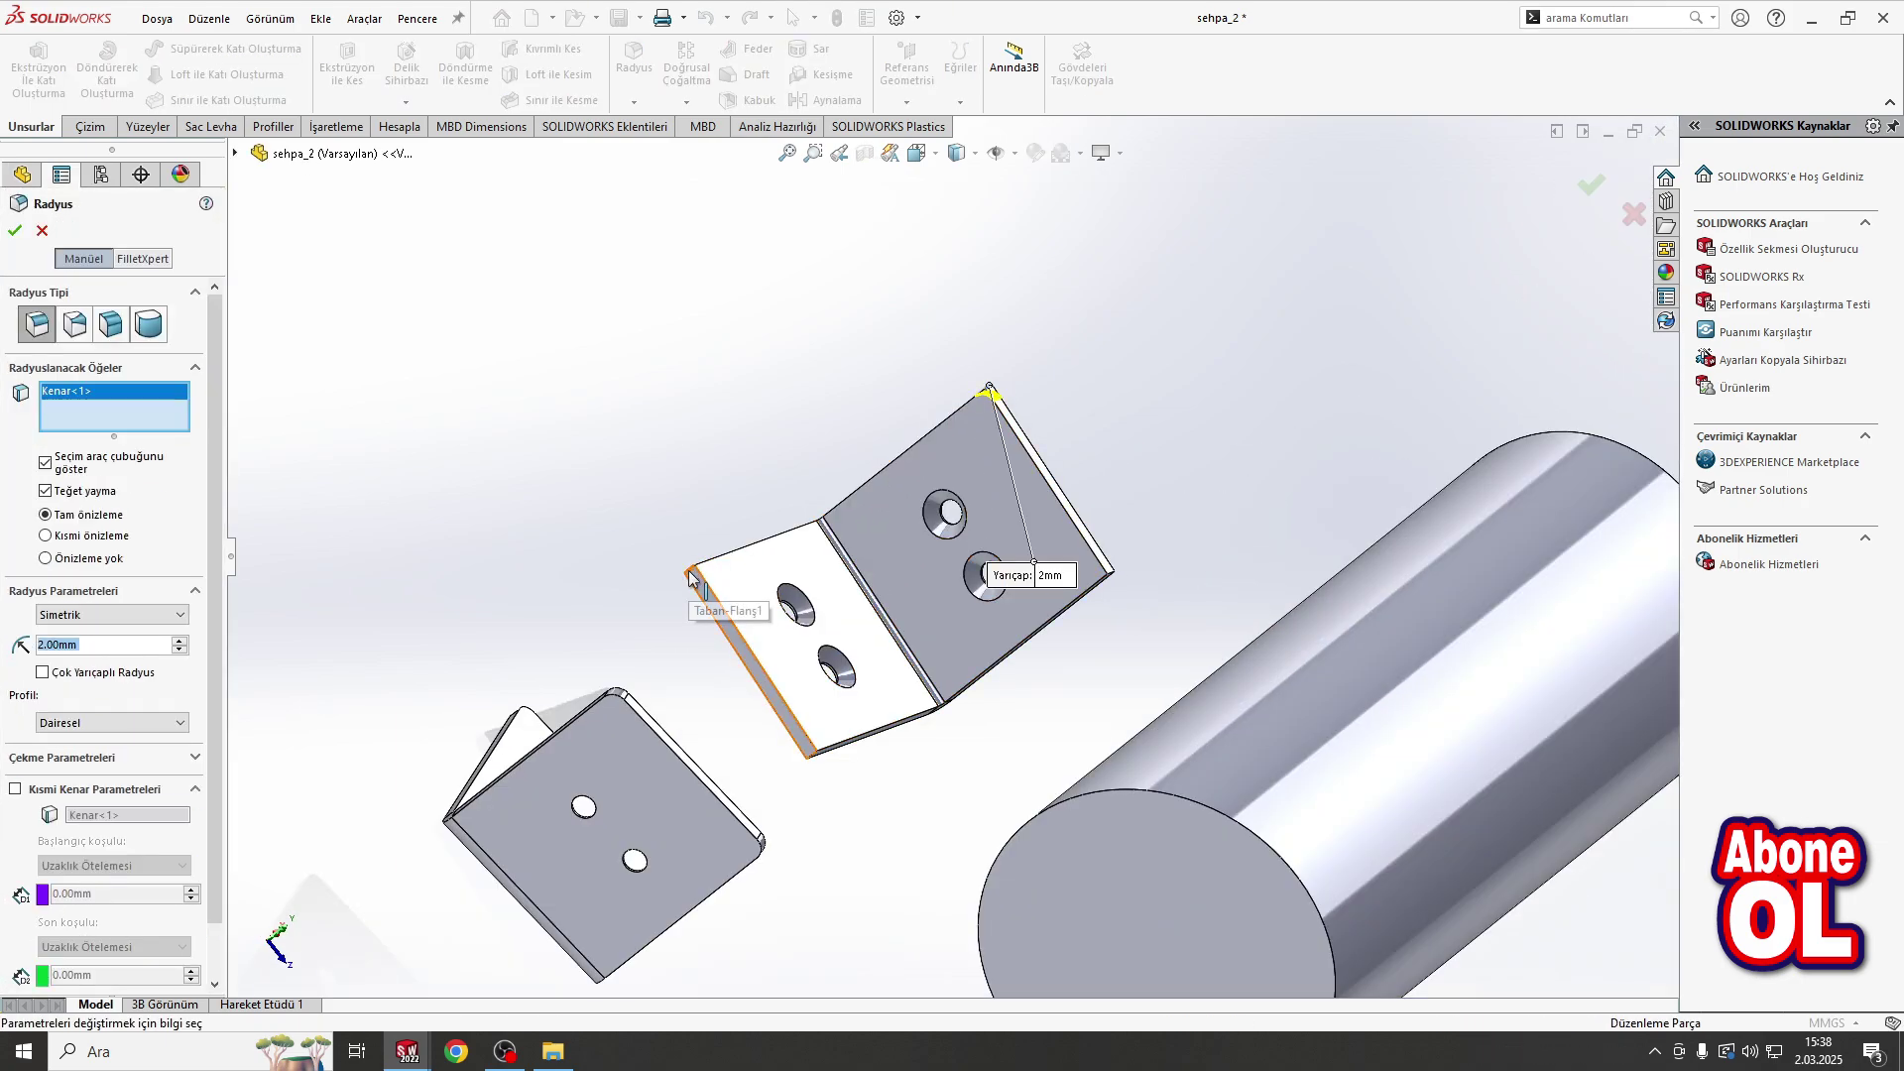
left_click(814, 762)
scroll(833, 754, "down", 3)
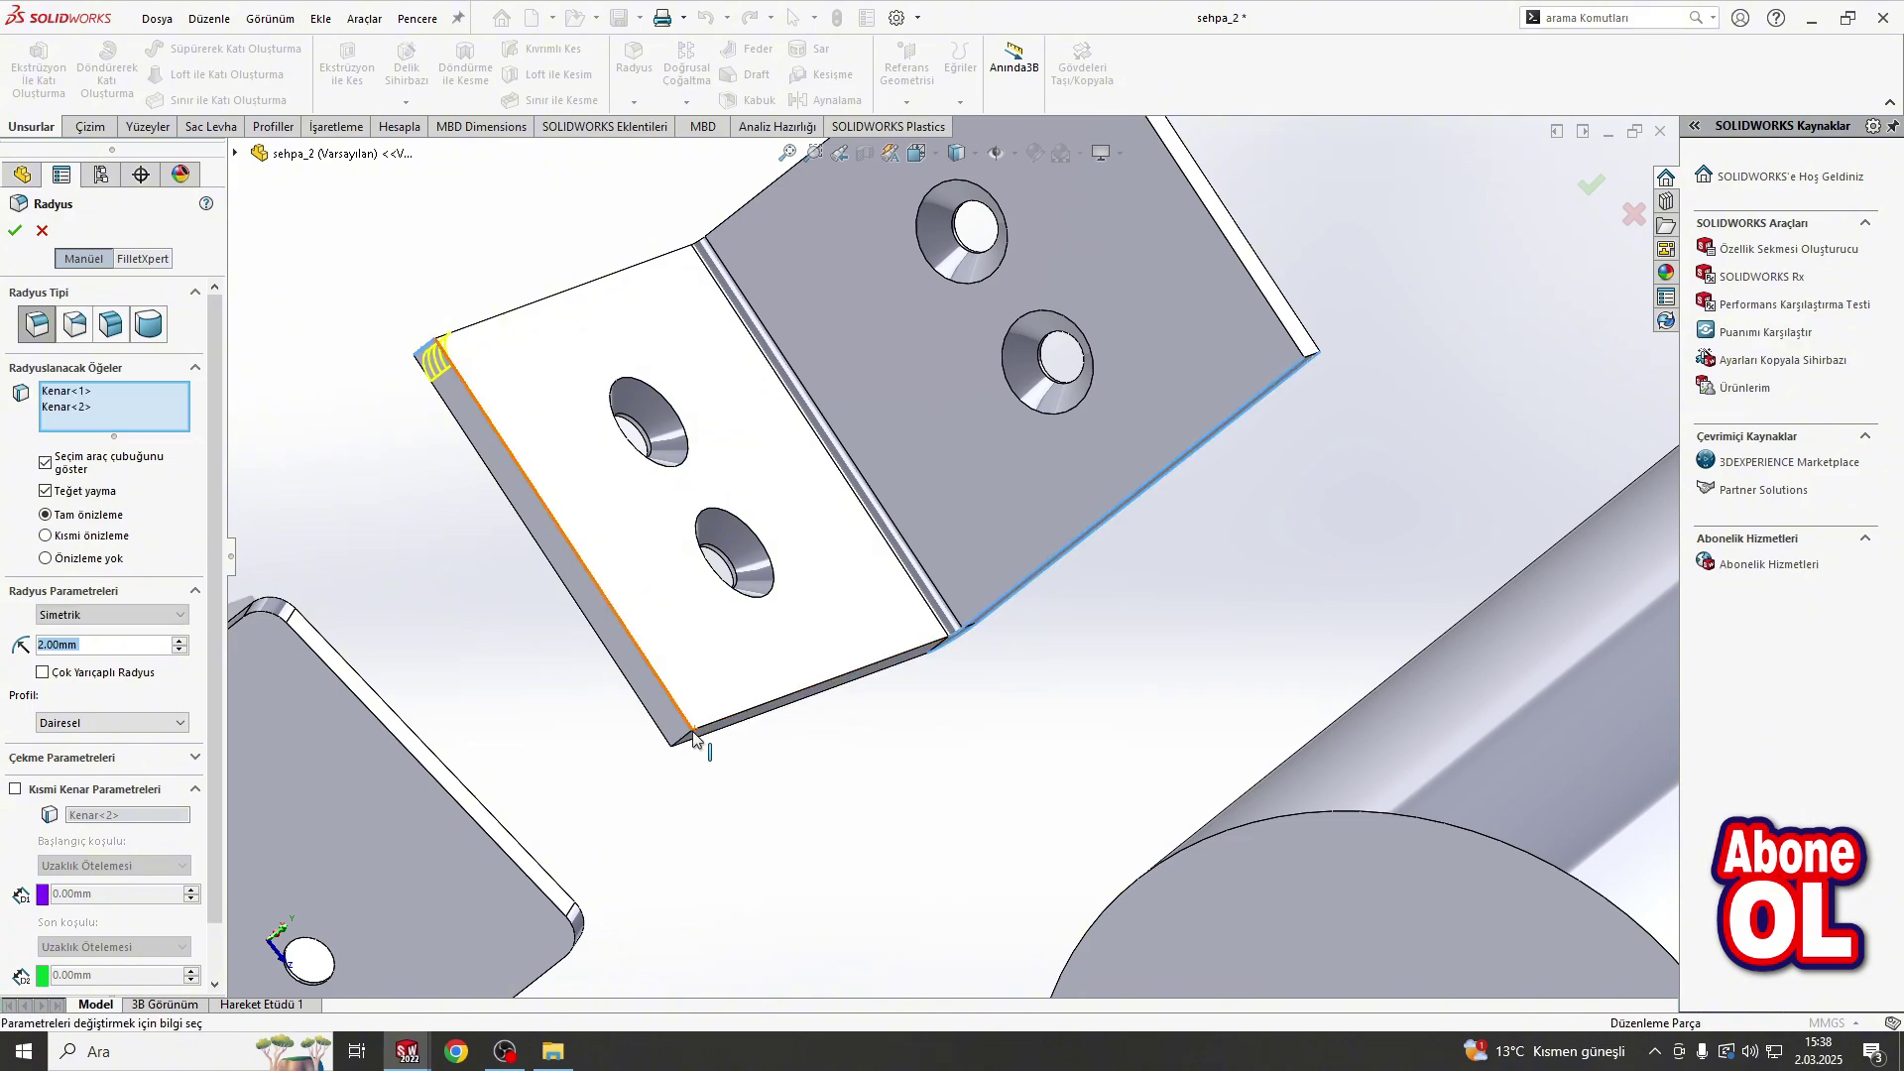
scroll(846, 695, "up", 3)
scroll(1064, 486, "down", 4)
left_click(1062, 492)
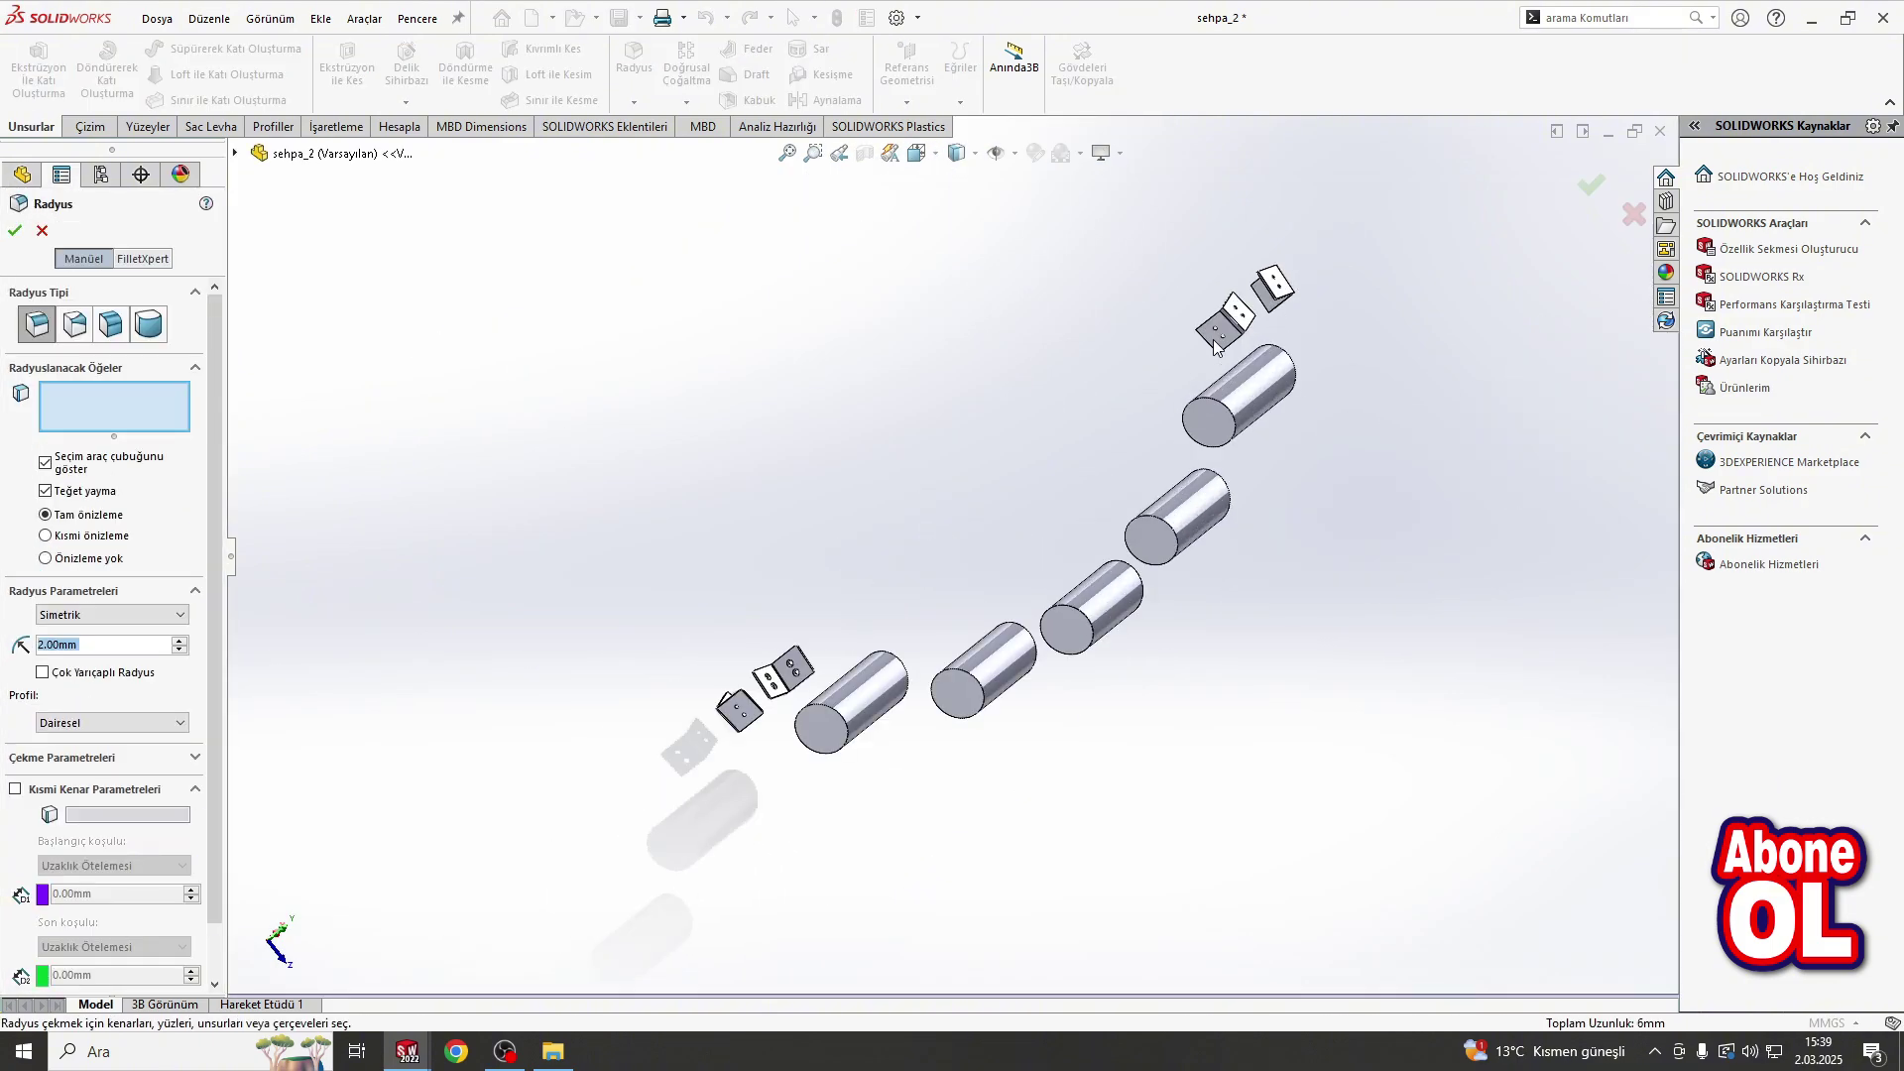
Step: Add the remaining bracket edges and accept the first 2 mm fillet
scroll(1212, 339, "down", 3)
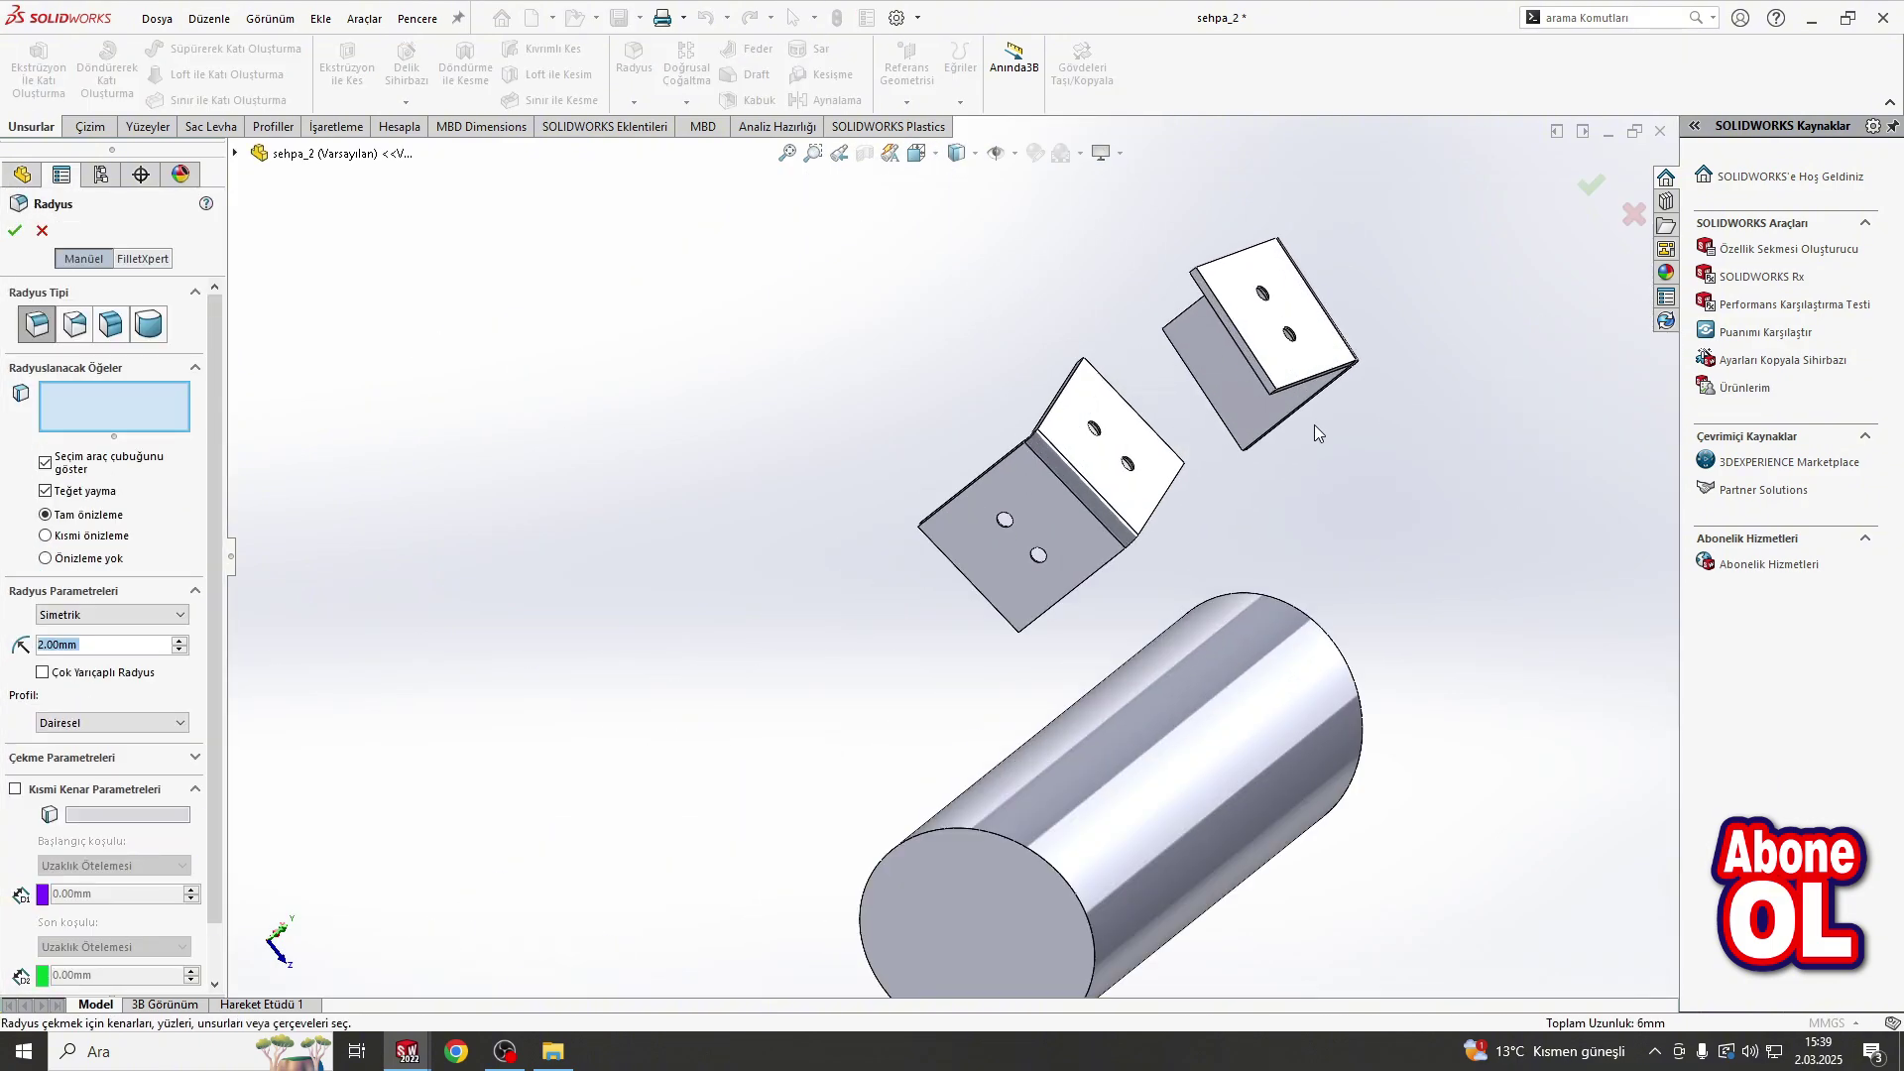
scroll(1313, 425, "down", 3)
left_click(1125, 551)
scroll(1091, 496, "up", 3)
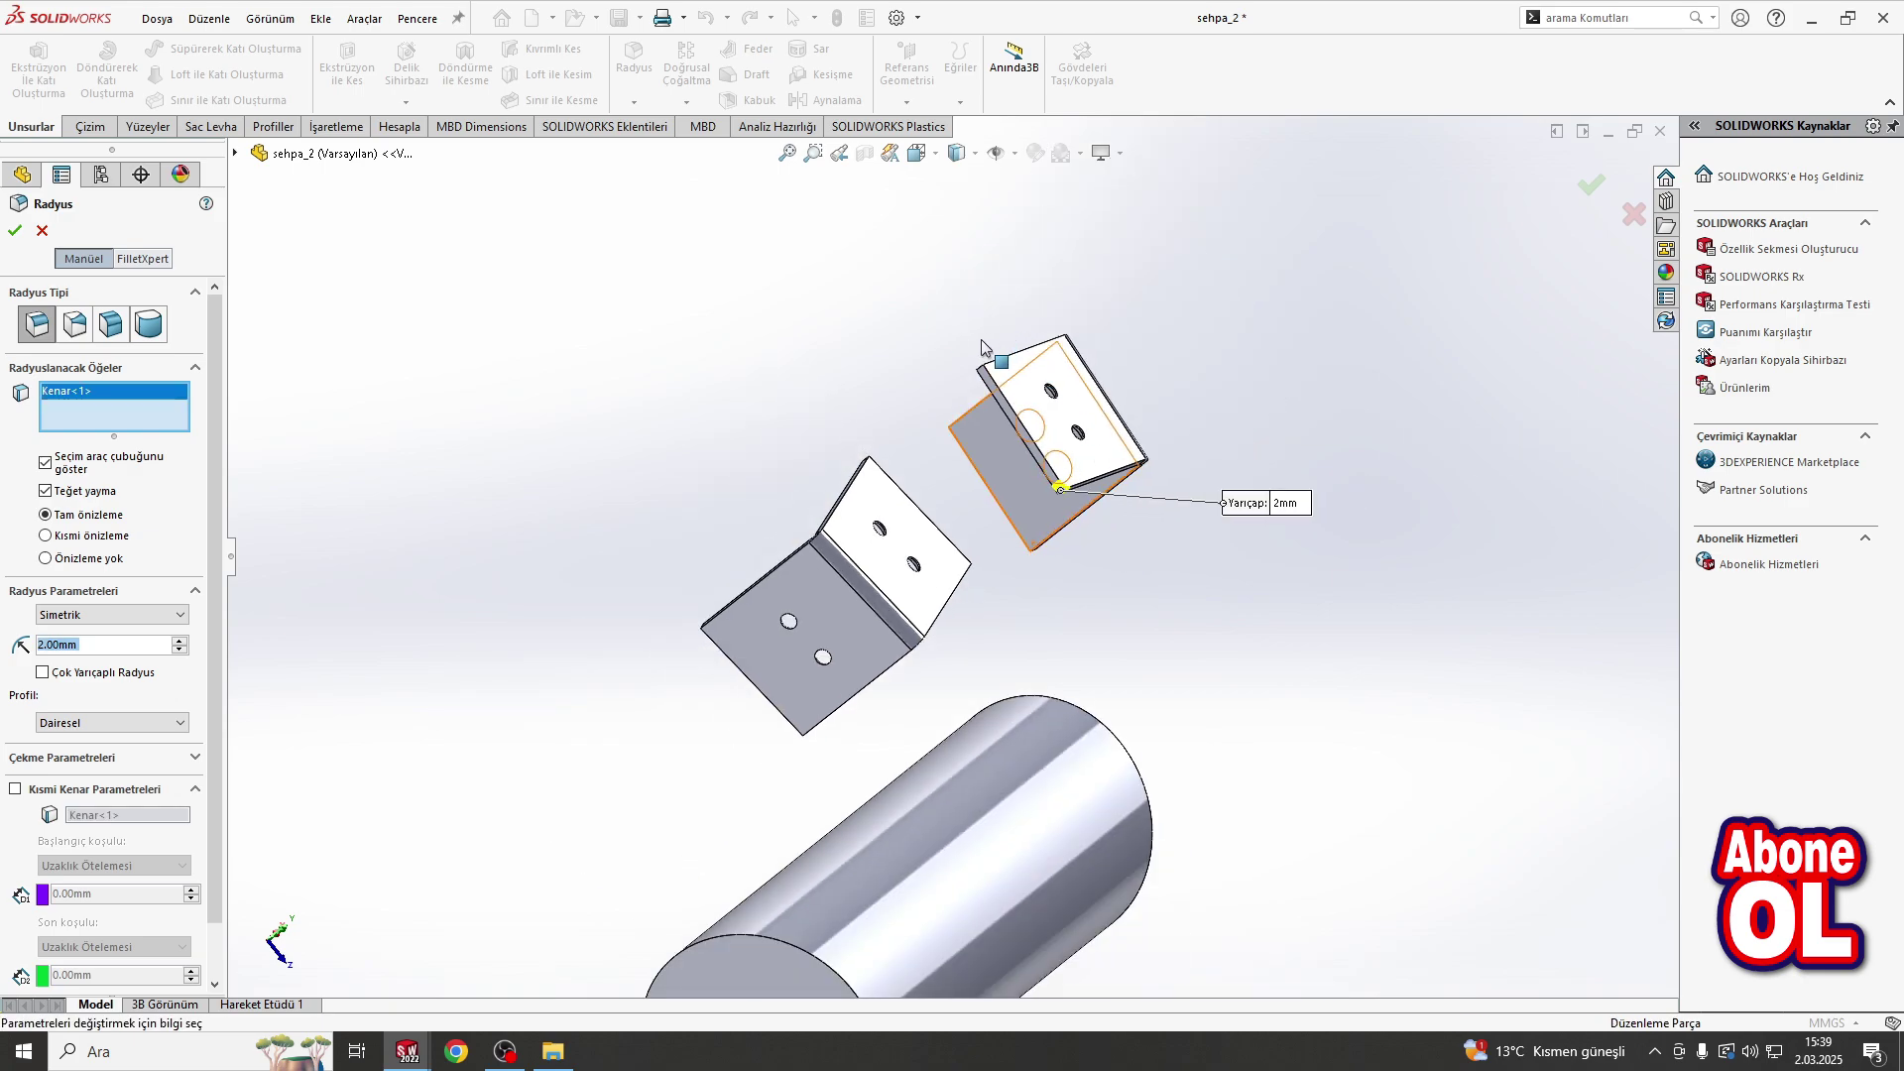
scroll(980, 375, "down", 3)
scroll(936, 412, "down", 2)
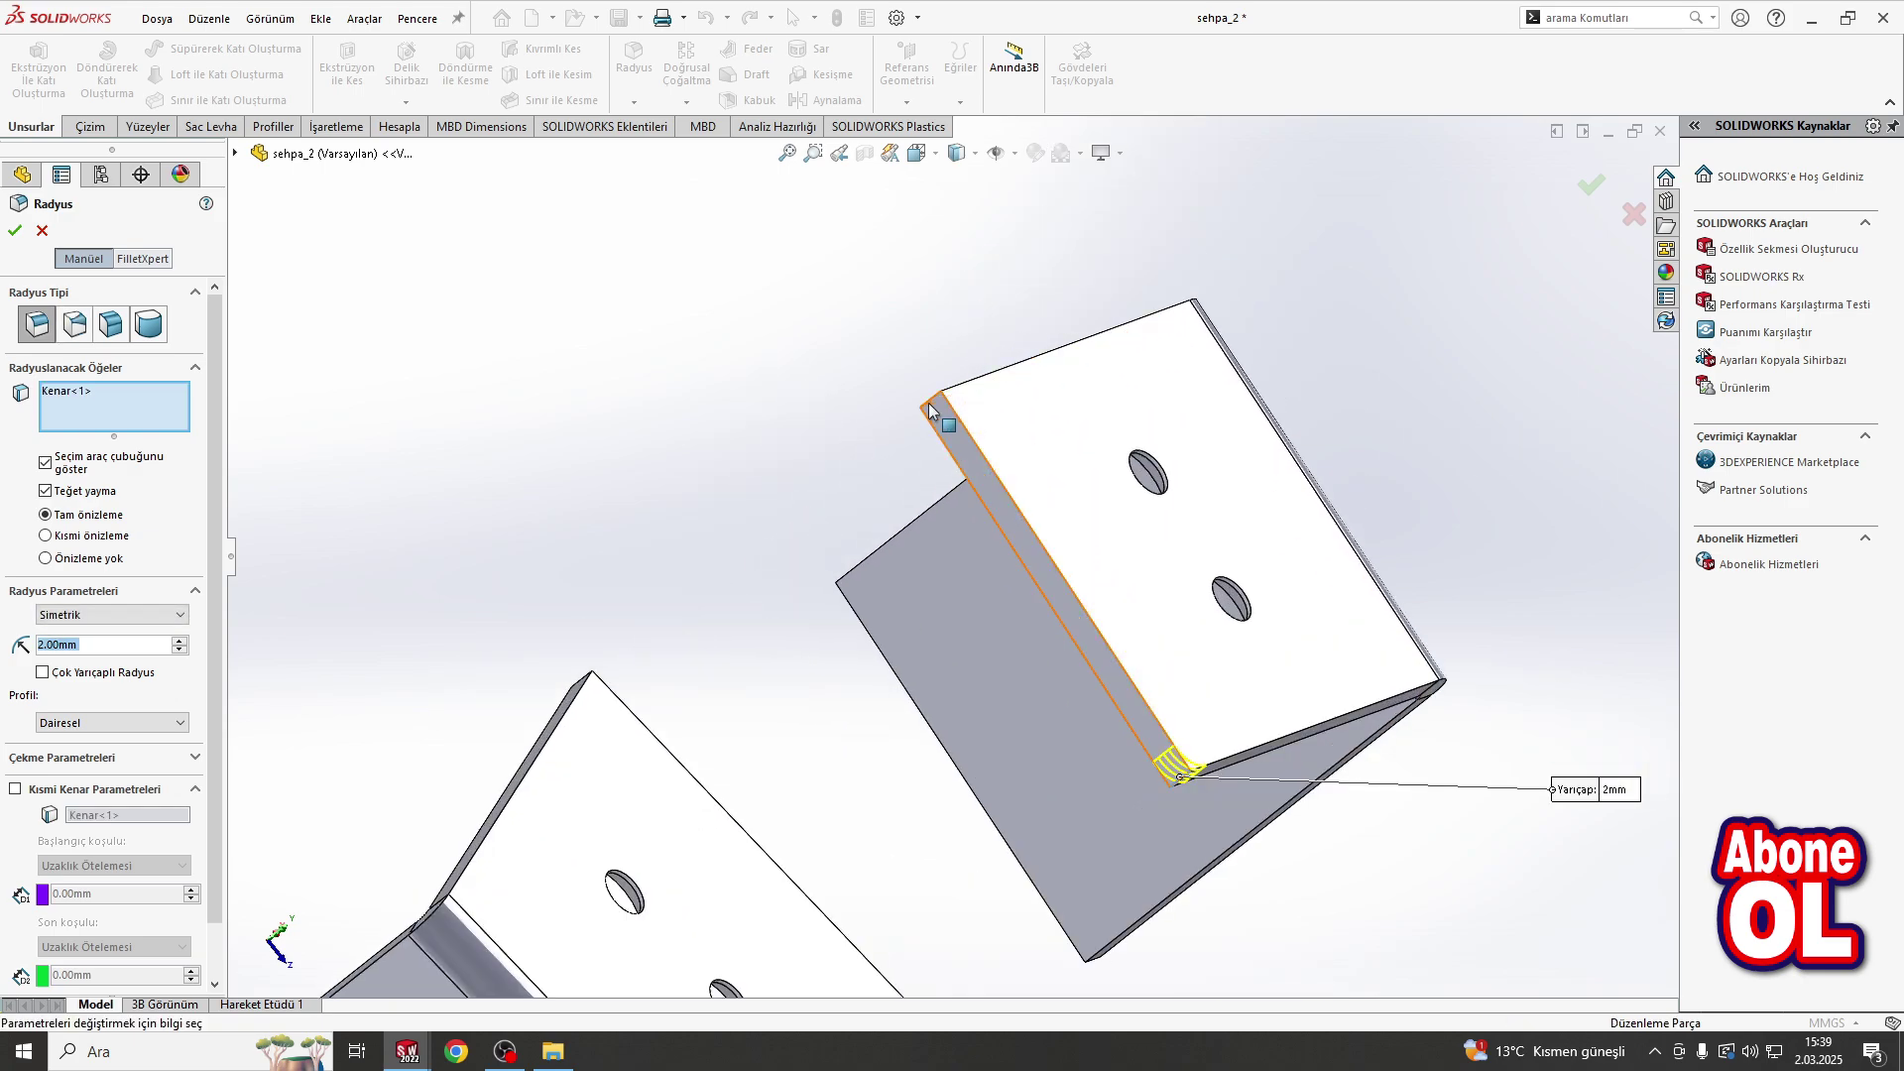
left_click(930, 411)
scroll(930, 411, "up", 2)
scroll(954, 509, "down", 2)
left_click(960, 527)
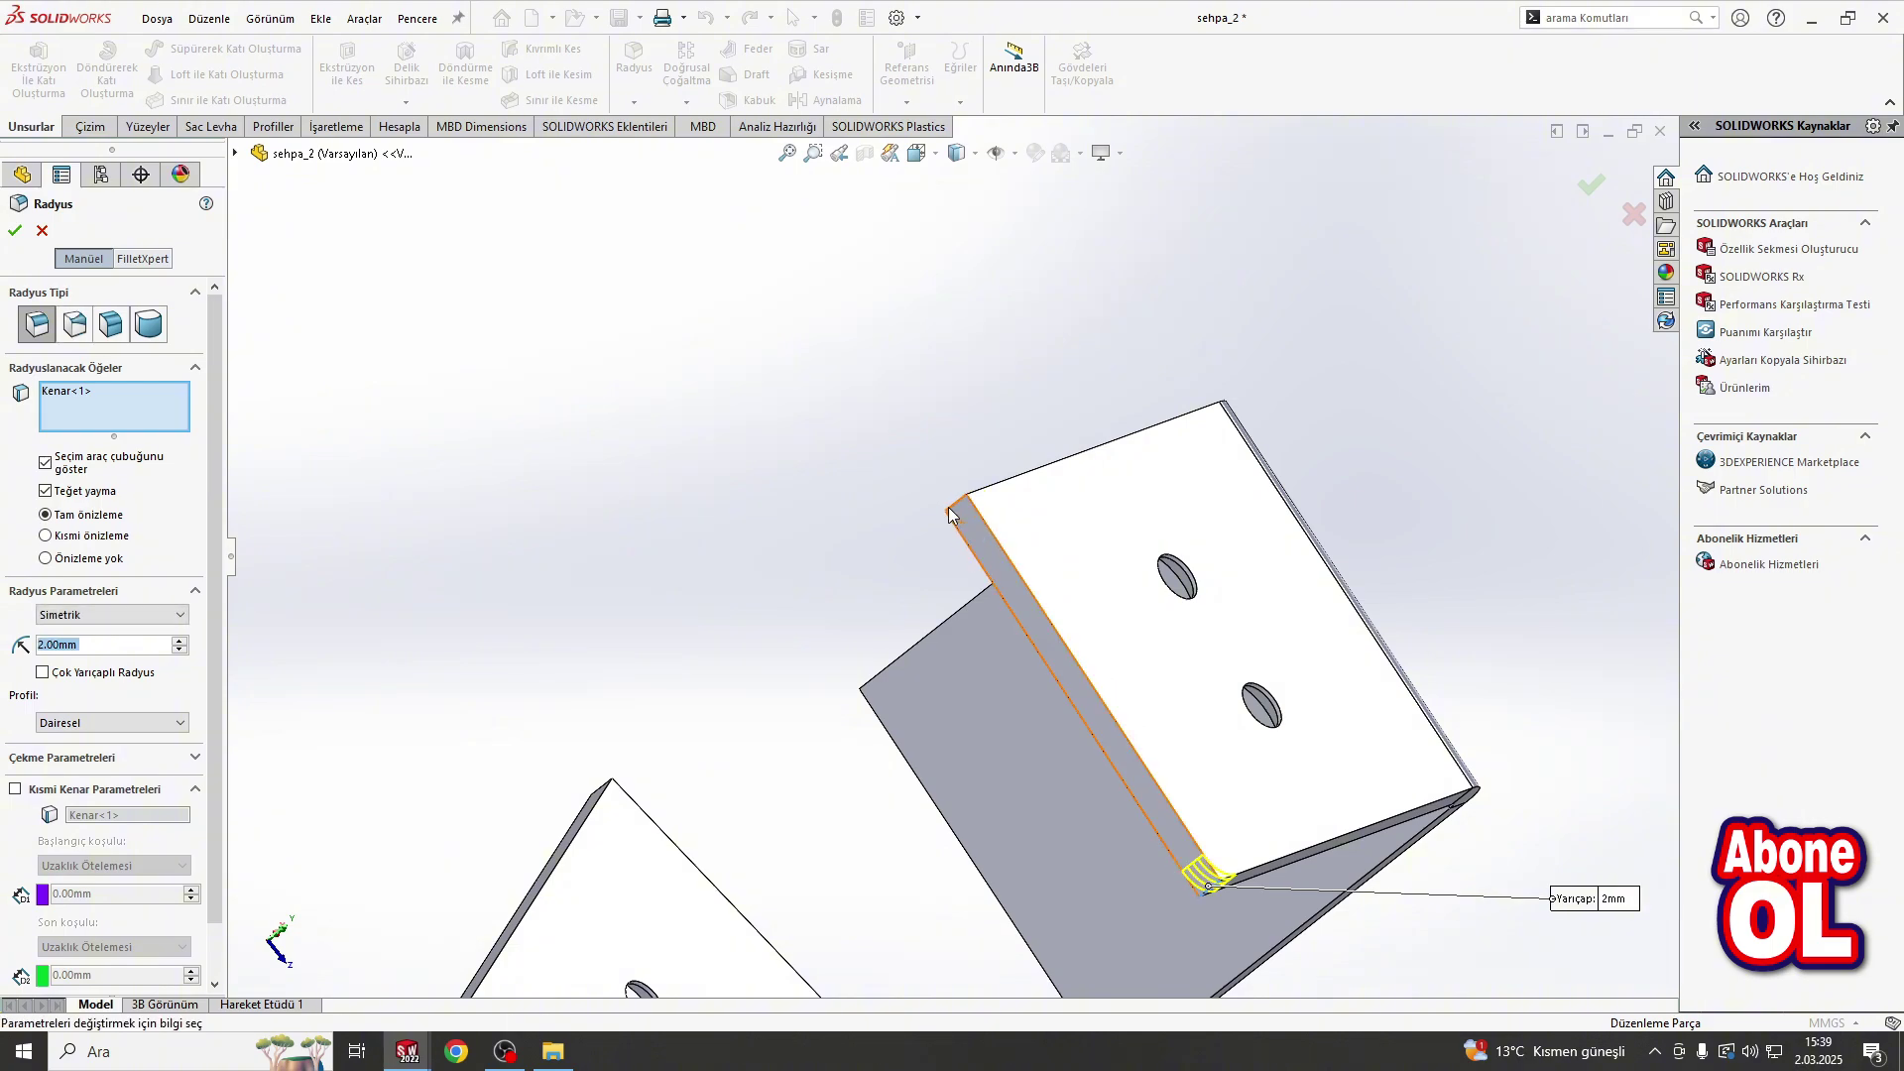
left_click(950, 508)
scroll(950, 508, "up", 3)
middle_click_drag(950, 508, 1062, 748)
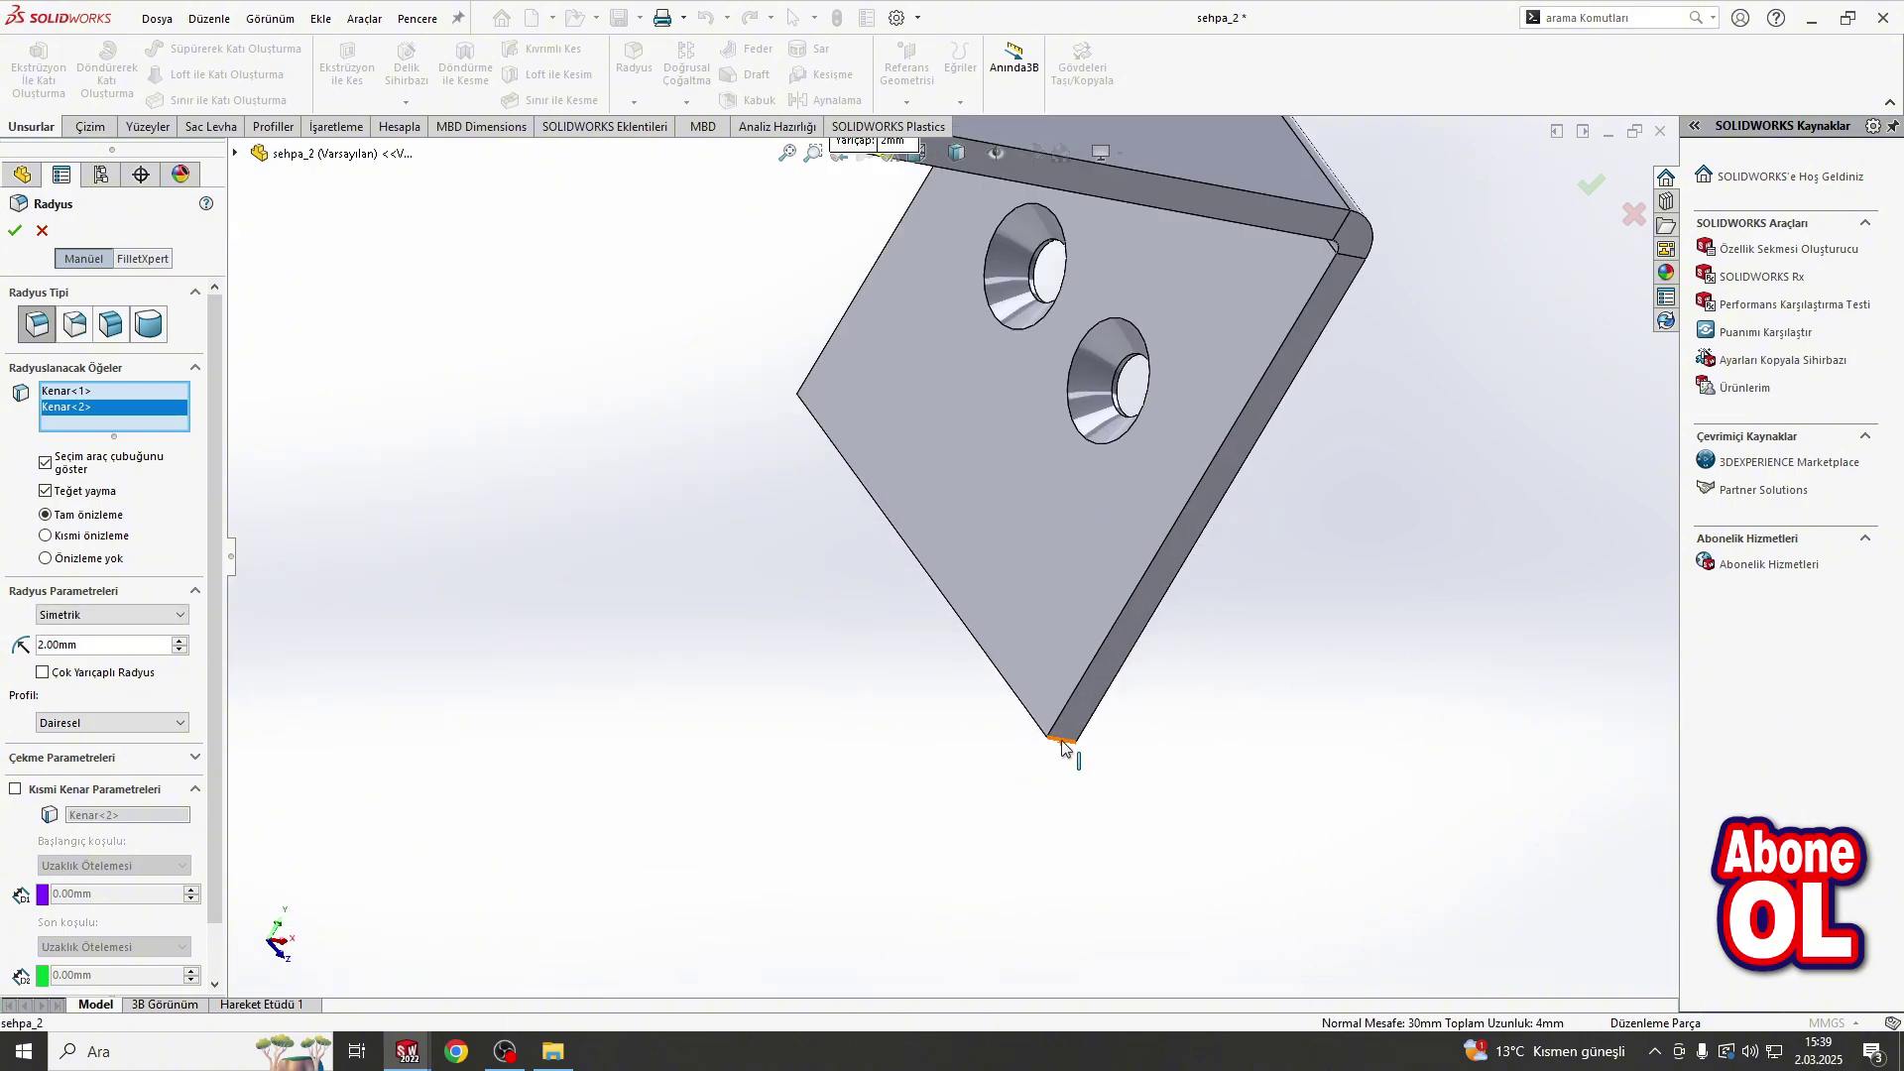
left_click(1062, 749)
scroll(984, 450, "down", 3)
scroll(655, 523, "up", 3)
scroll(687, 607, "up", 2)
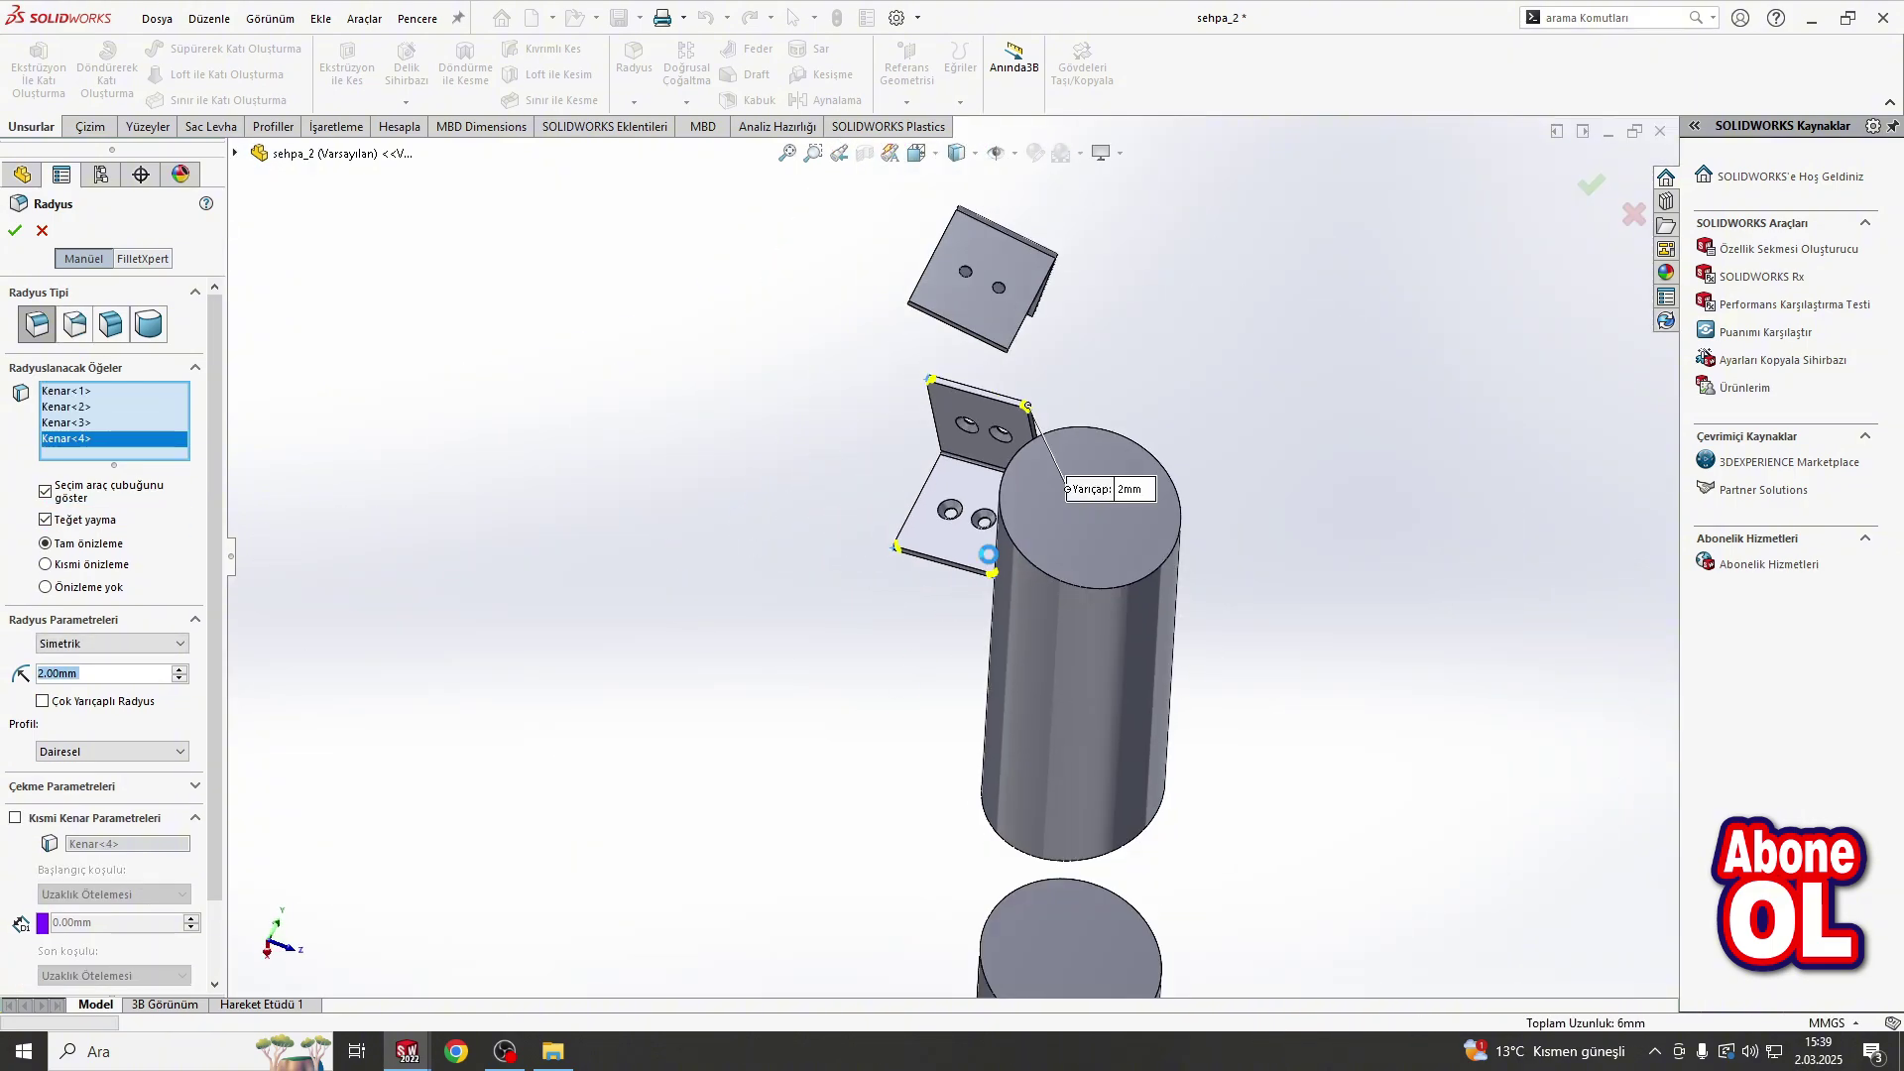
key("Return")
Step: Apply a second 2 mm fillet to the edges of the next bracket
scroll(938, 408, "down", 2)
middle_click_drag(859, 362, 948, 433)
scroll(928, 461, "down", 3)
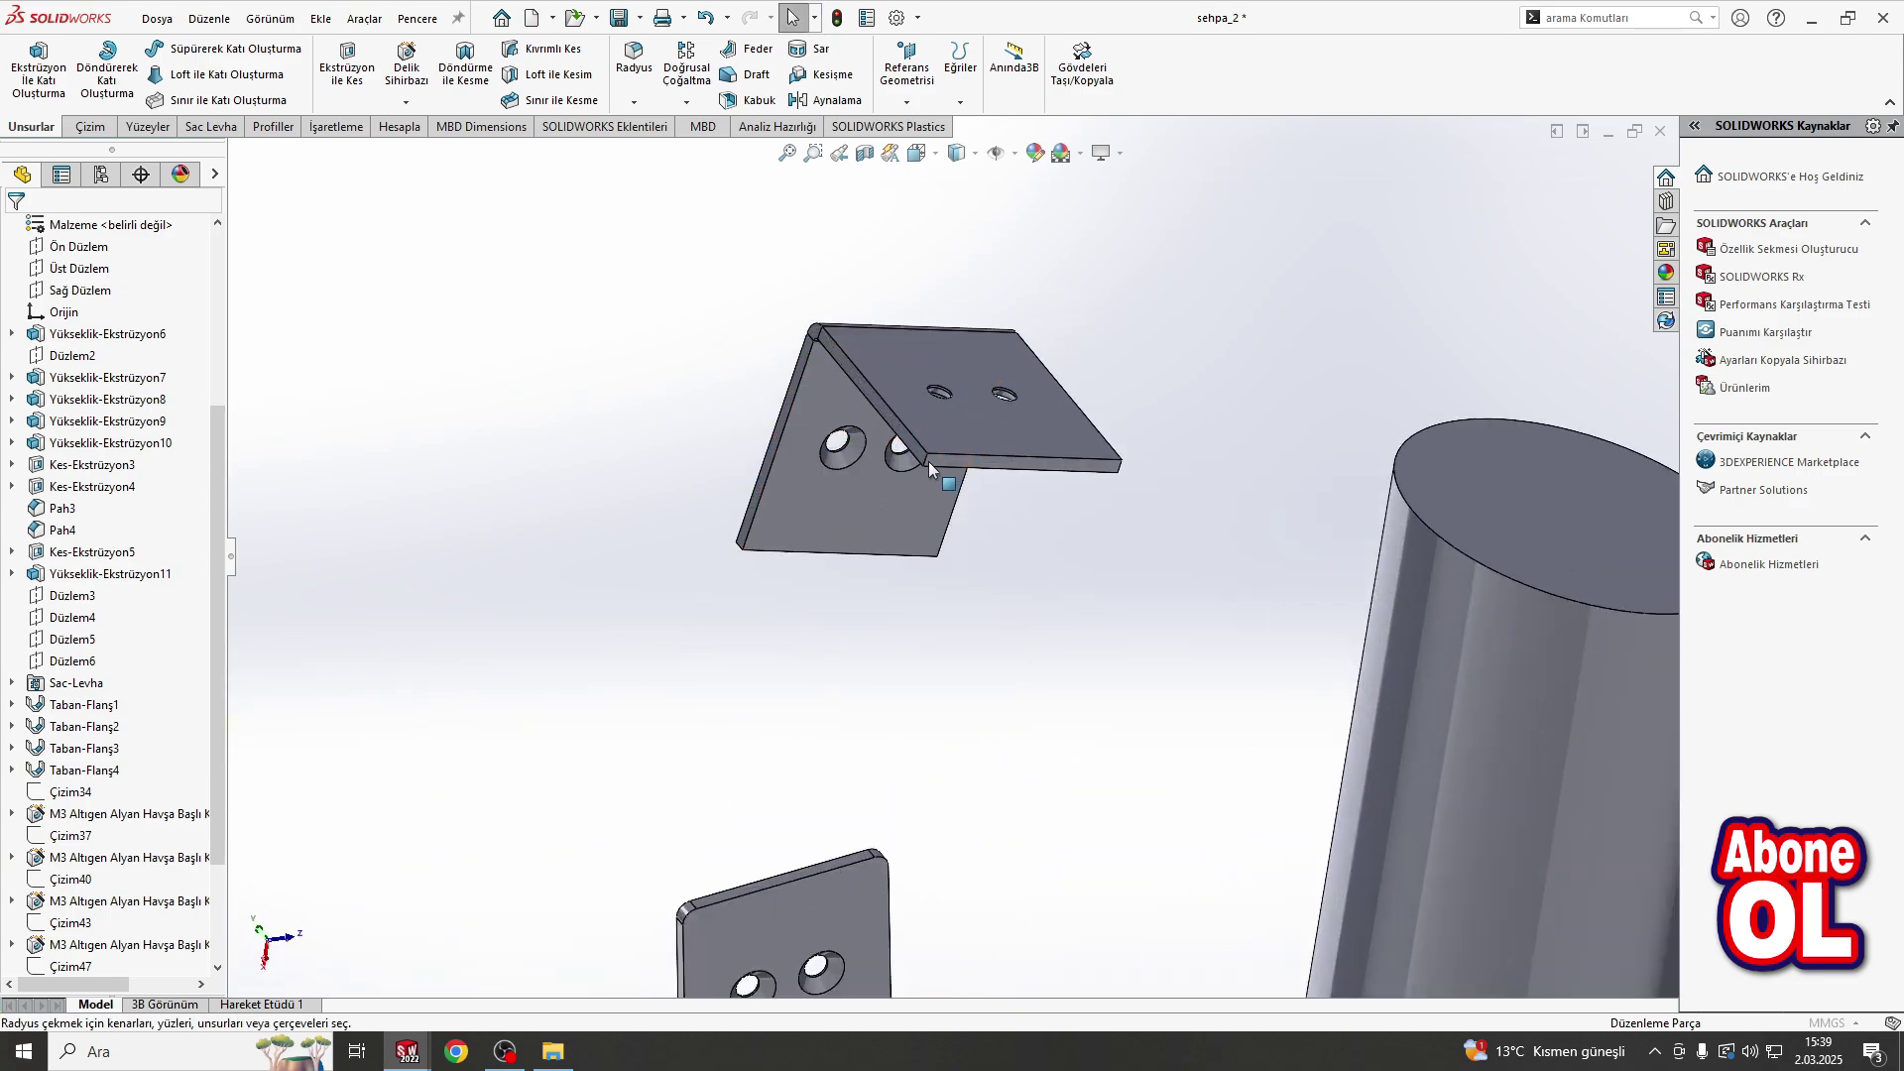
key("Return")
left_click(929, 459)
left_click(1121, 468)
scroll(801, 528, "down", 3)
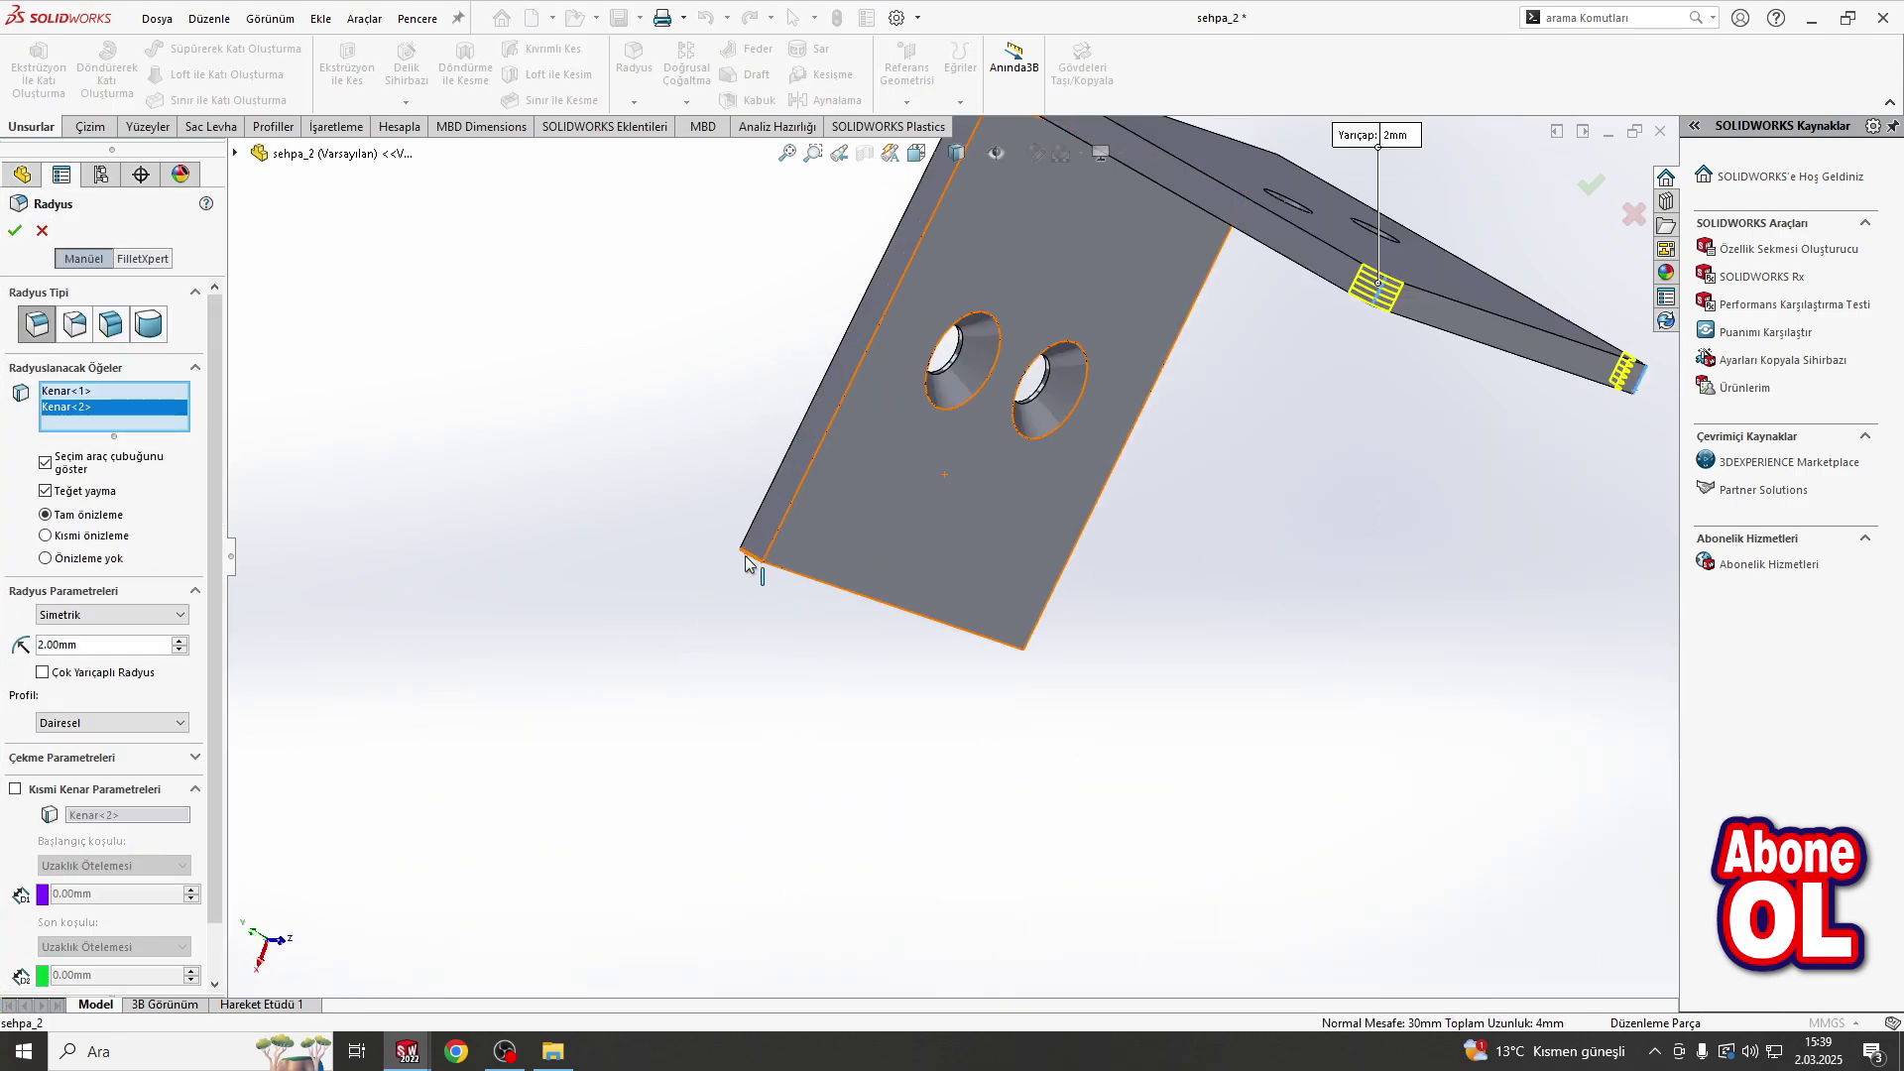
left_click(893, 560)
middle_click_drag(893, 560, 1000, 751)
scroll(1000, 751, "up", 3)
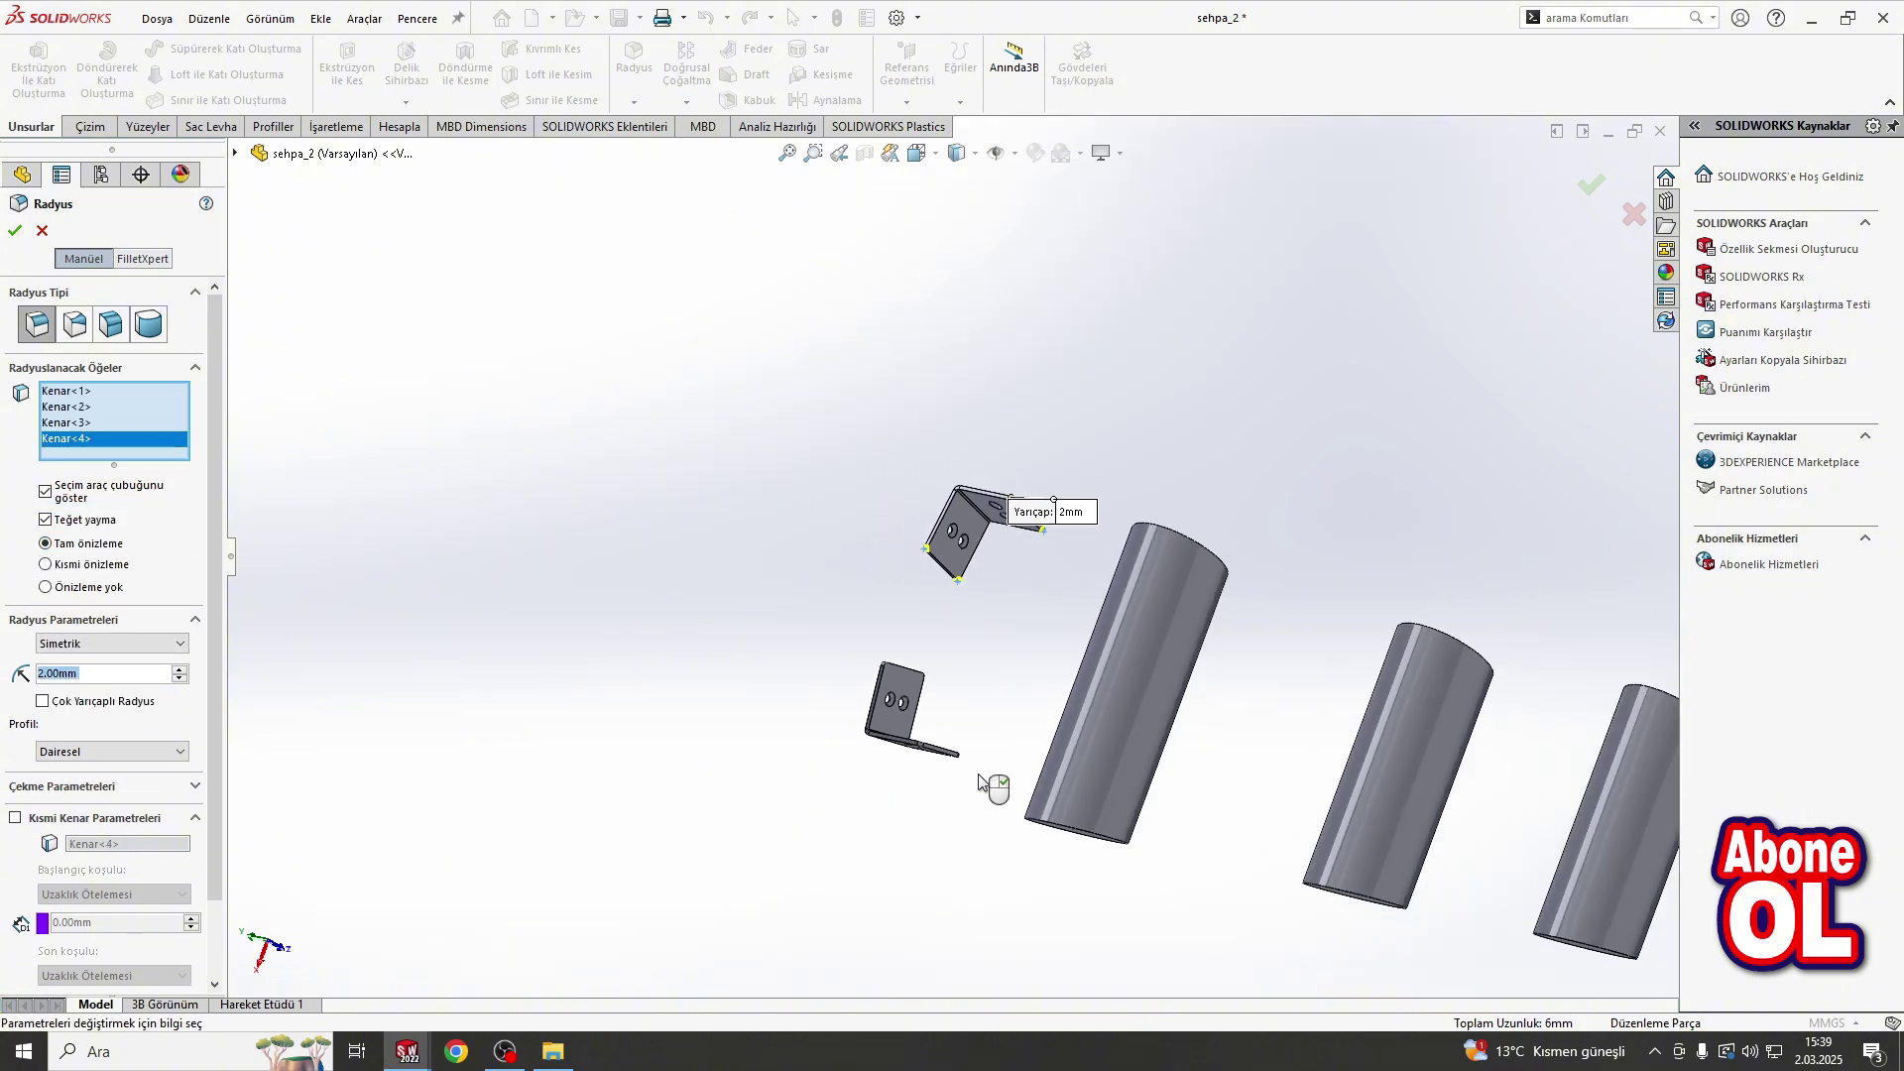
key("Return")
scroll(1029, 681, "up", 2)
mouse_move(1029, 681)
middle_mouse_down()
mouse_move(822, 603)
mouse_move(1038, 923)
mouse_move(1240, 805)
mouse_move(830, 386)
middle_mouse_up()
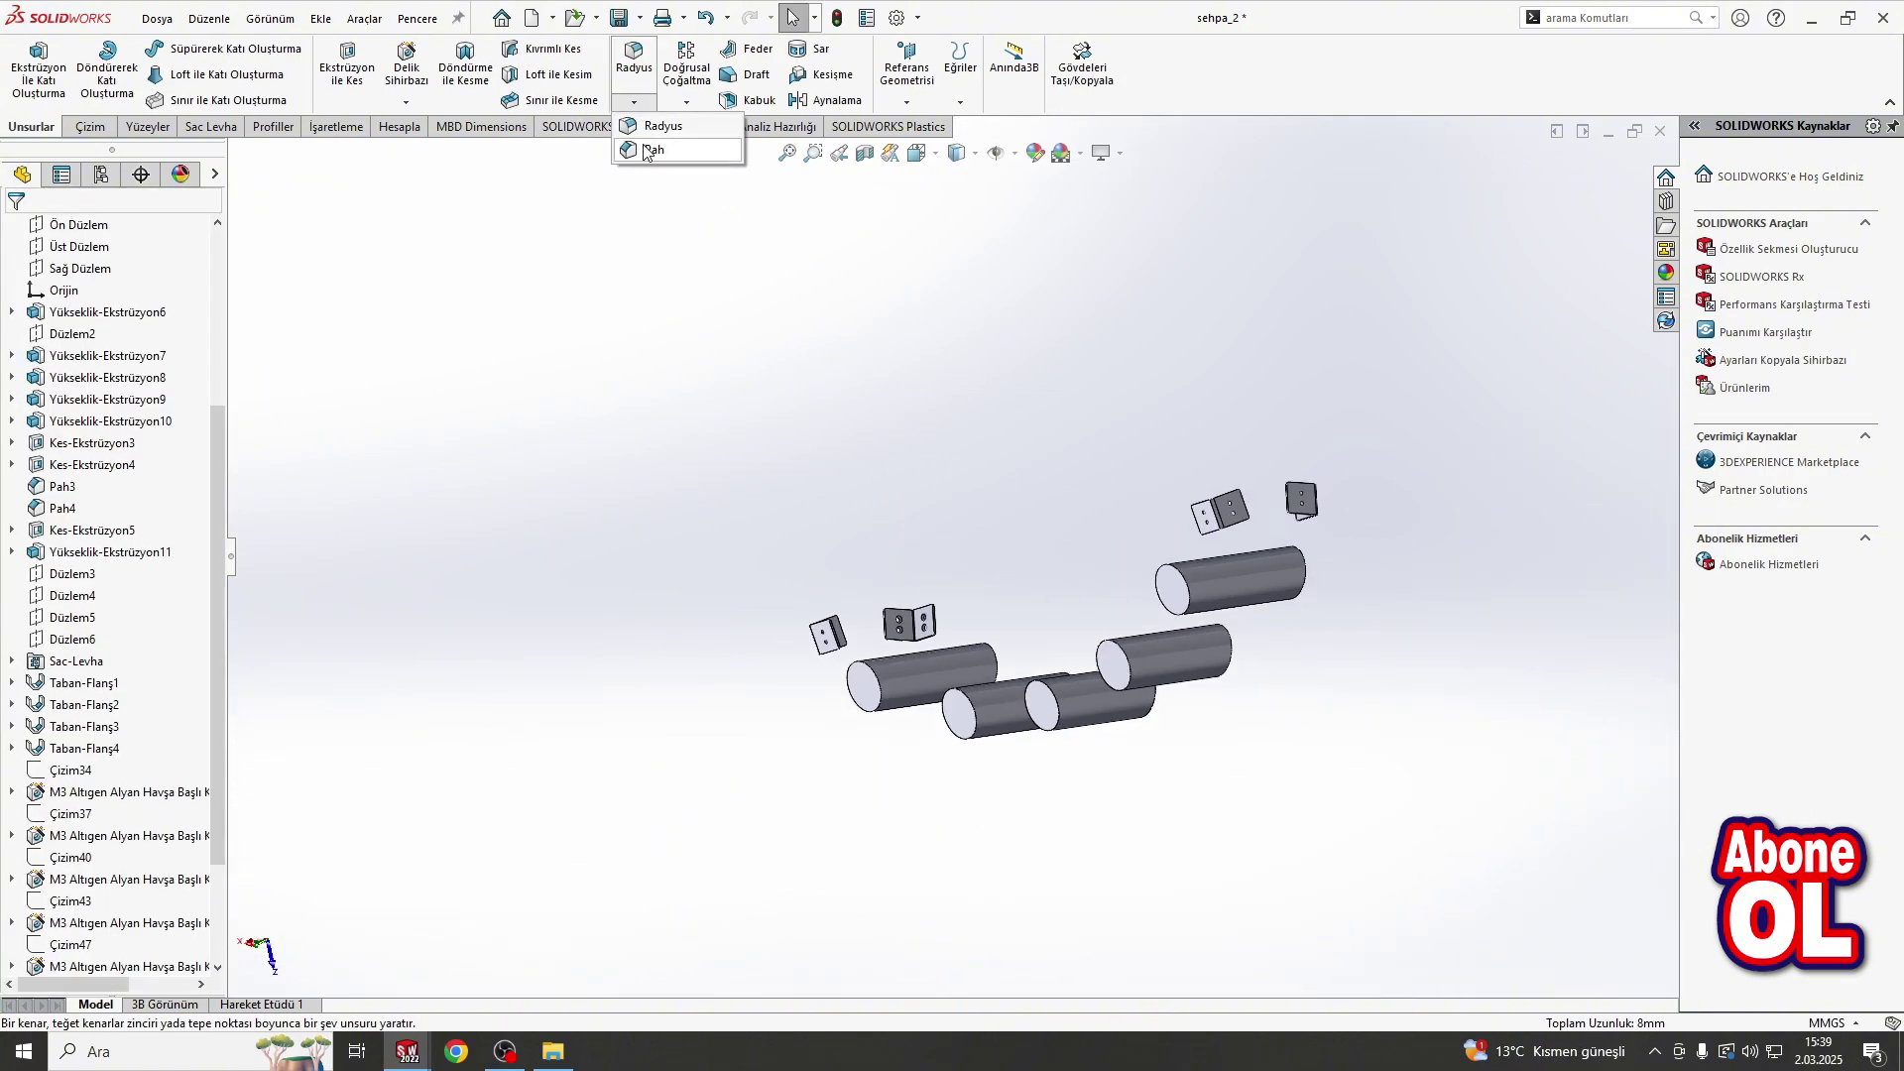
Step: Chamfer both end edges of each rod at 1.00 mm and 45°, one rod at a time
left_click(648, 151)
left_click(859, 685)
scroll(859, 684, "down", 2)
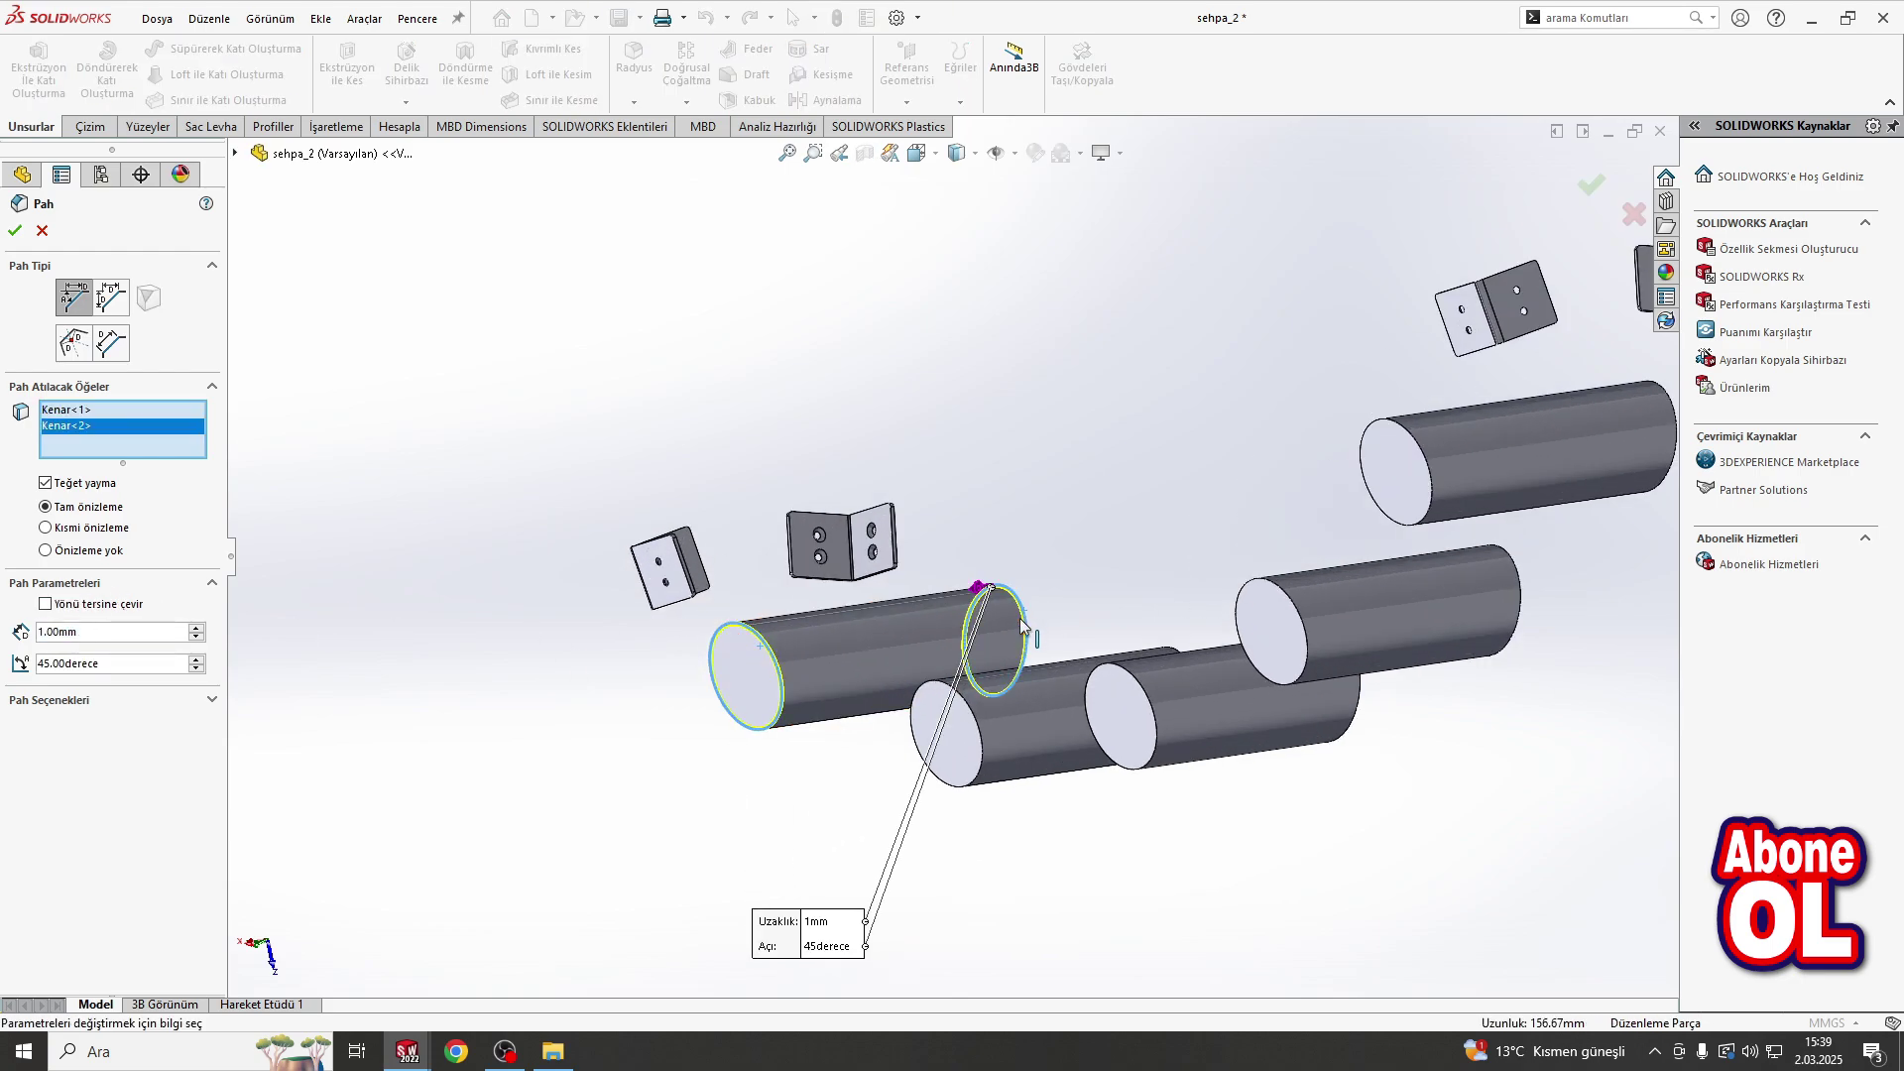
key("Return")
key("Return")
left_click(971, 694)
middle_click_drag(962, 699, 1150, 711)
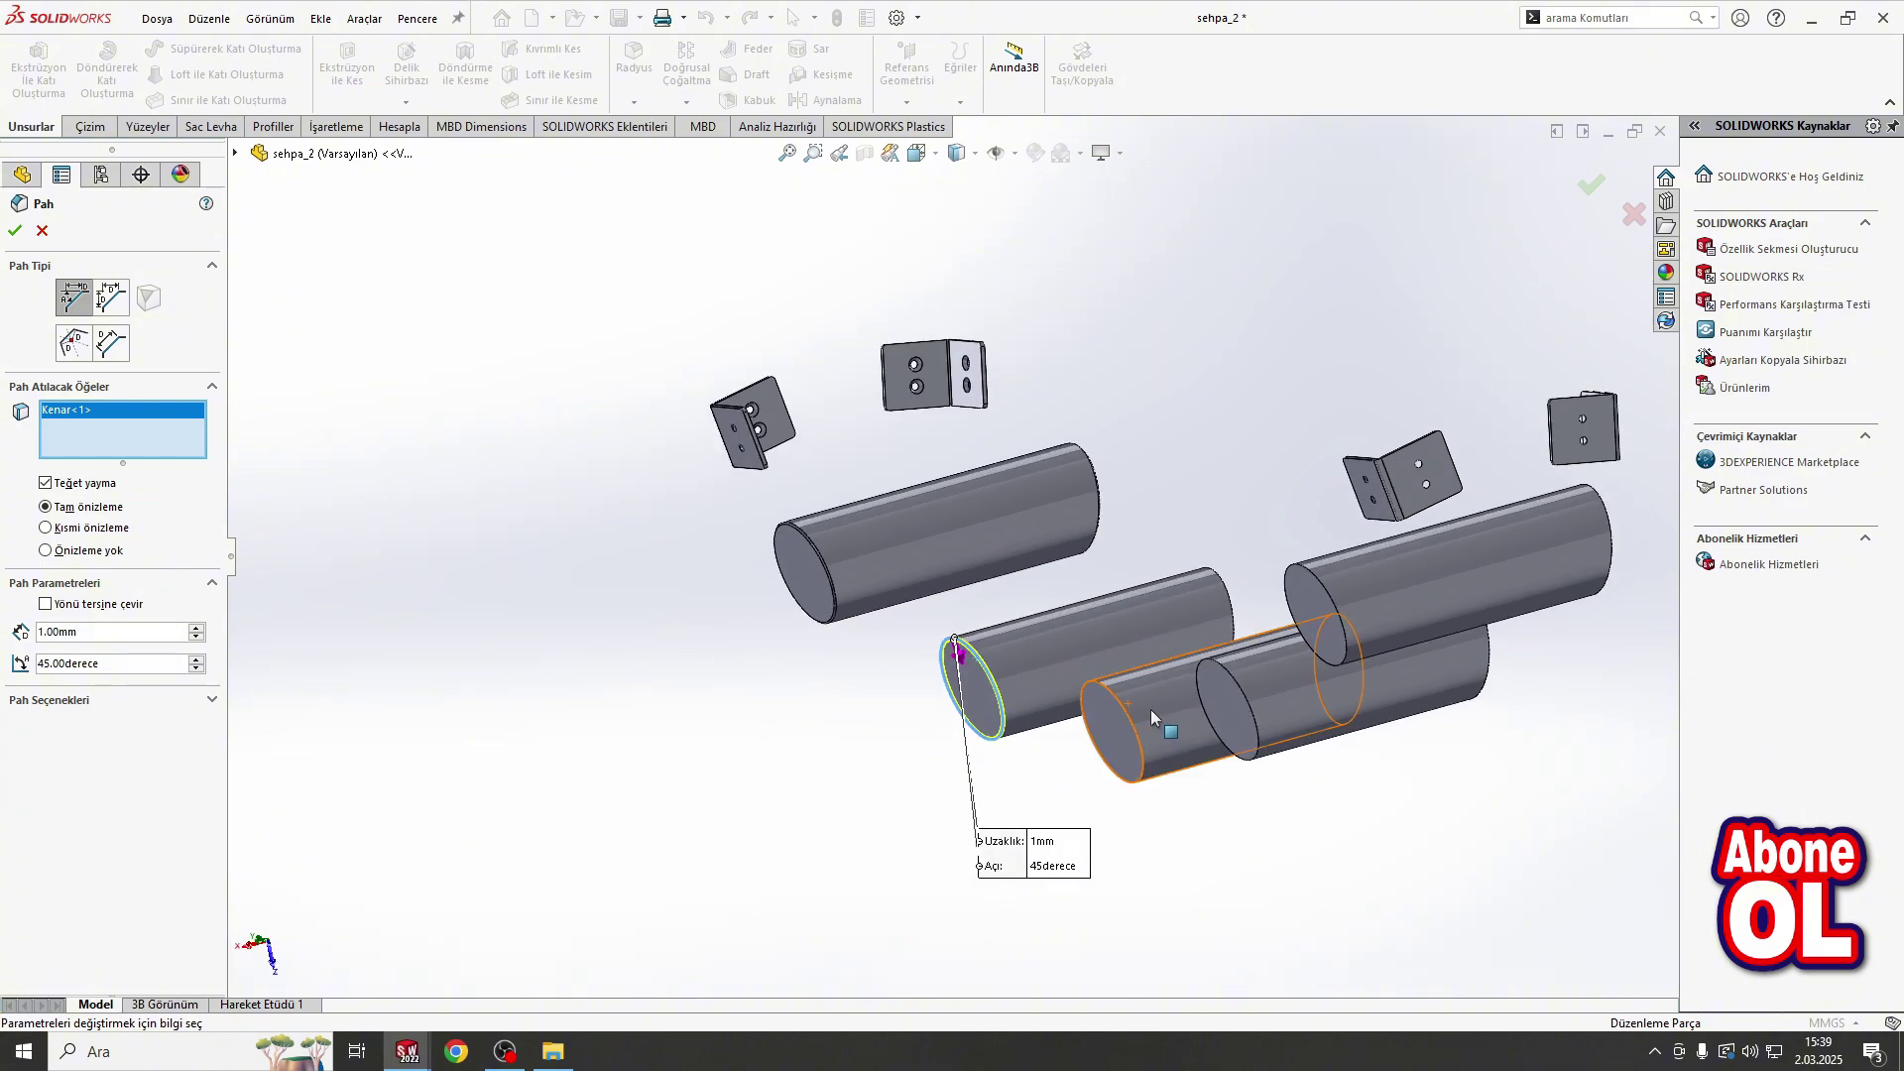
left_click(1228, 609)
key("Return")
key("Return")
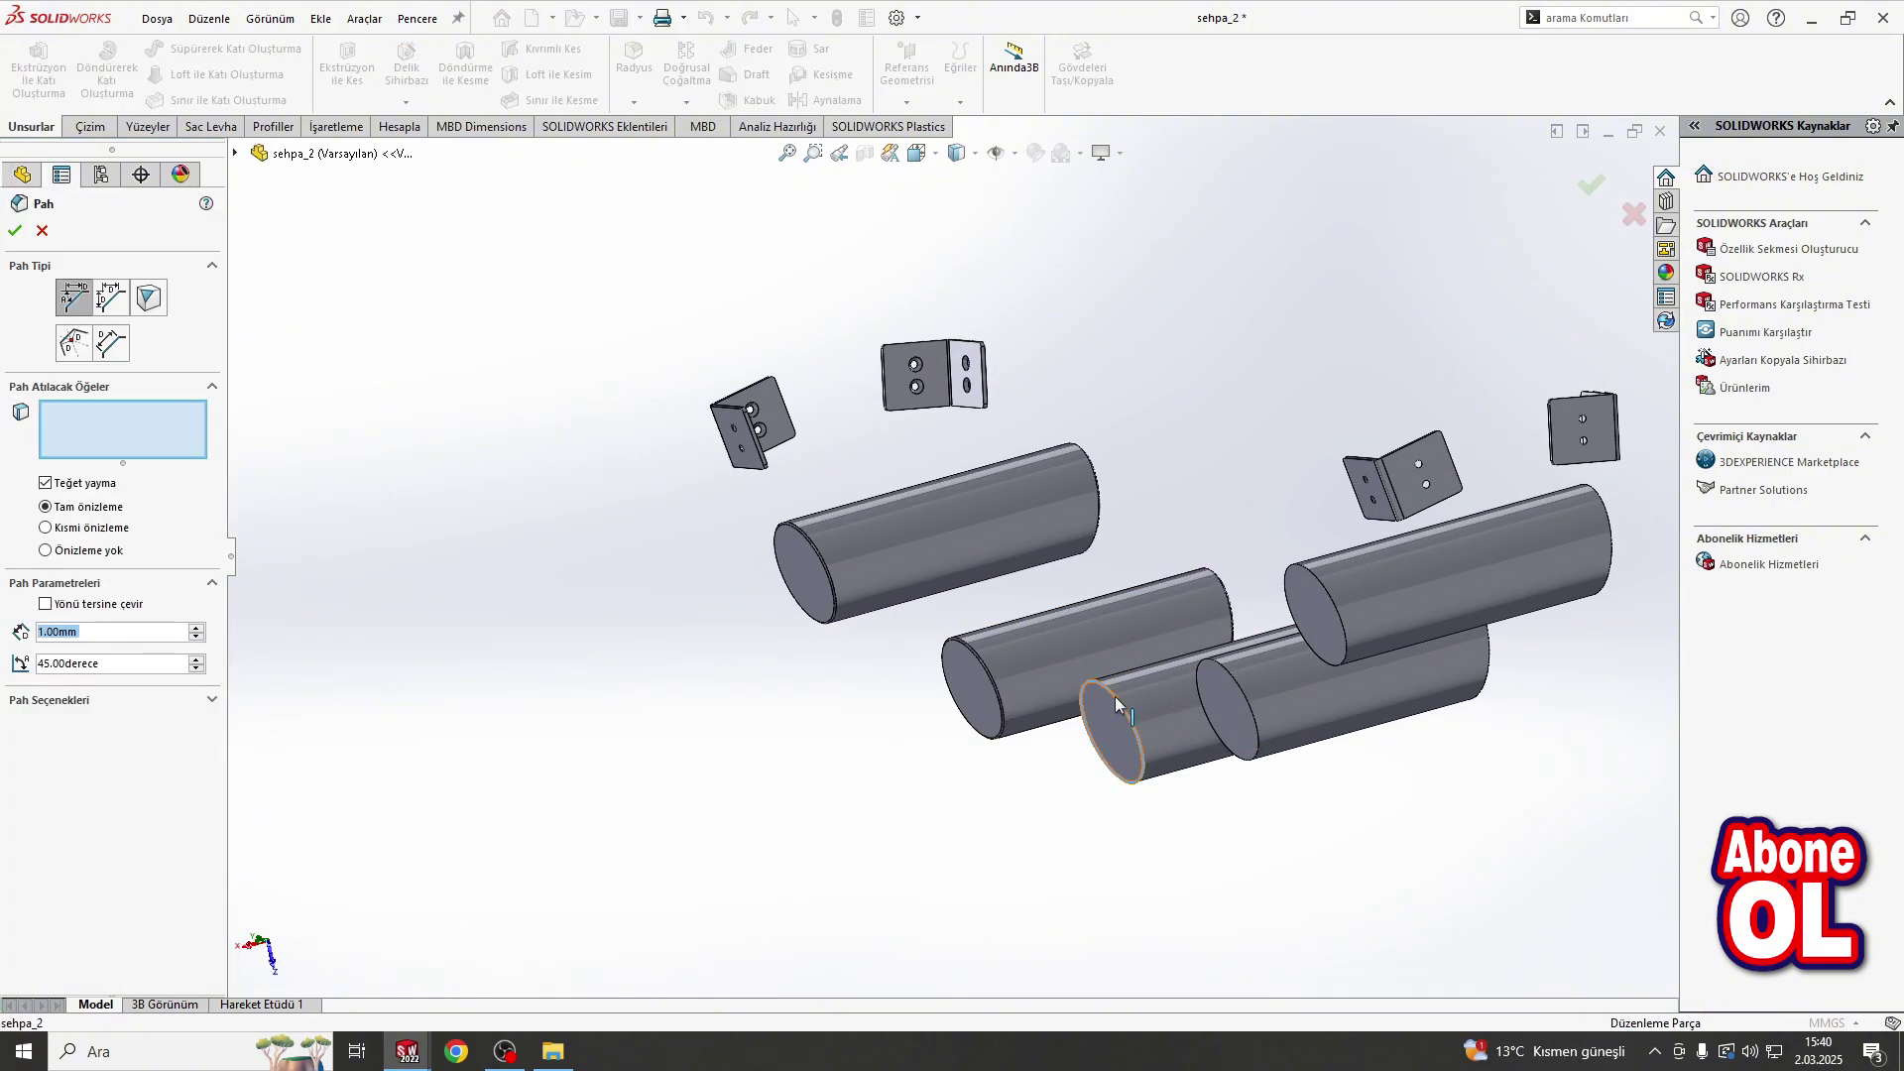
left_click(1115, 696)
scroll(1115, 696, "down", 2)
left_click(1327, 634)
Step: Chamfer the last rods' end edges at 1.00 mm and 45°
key("Return")
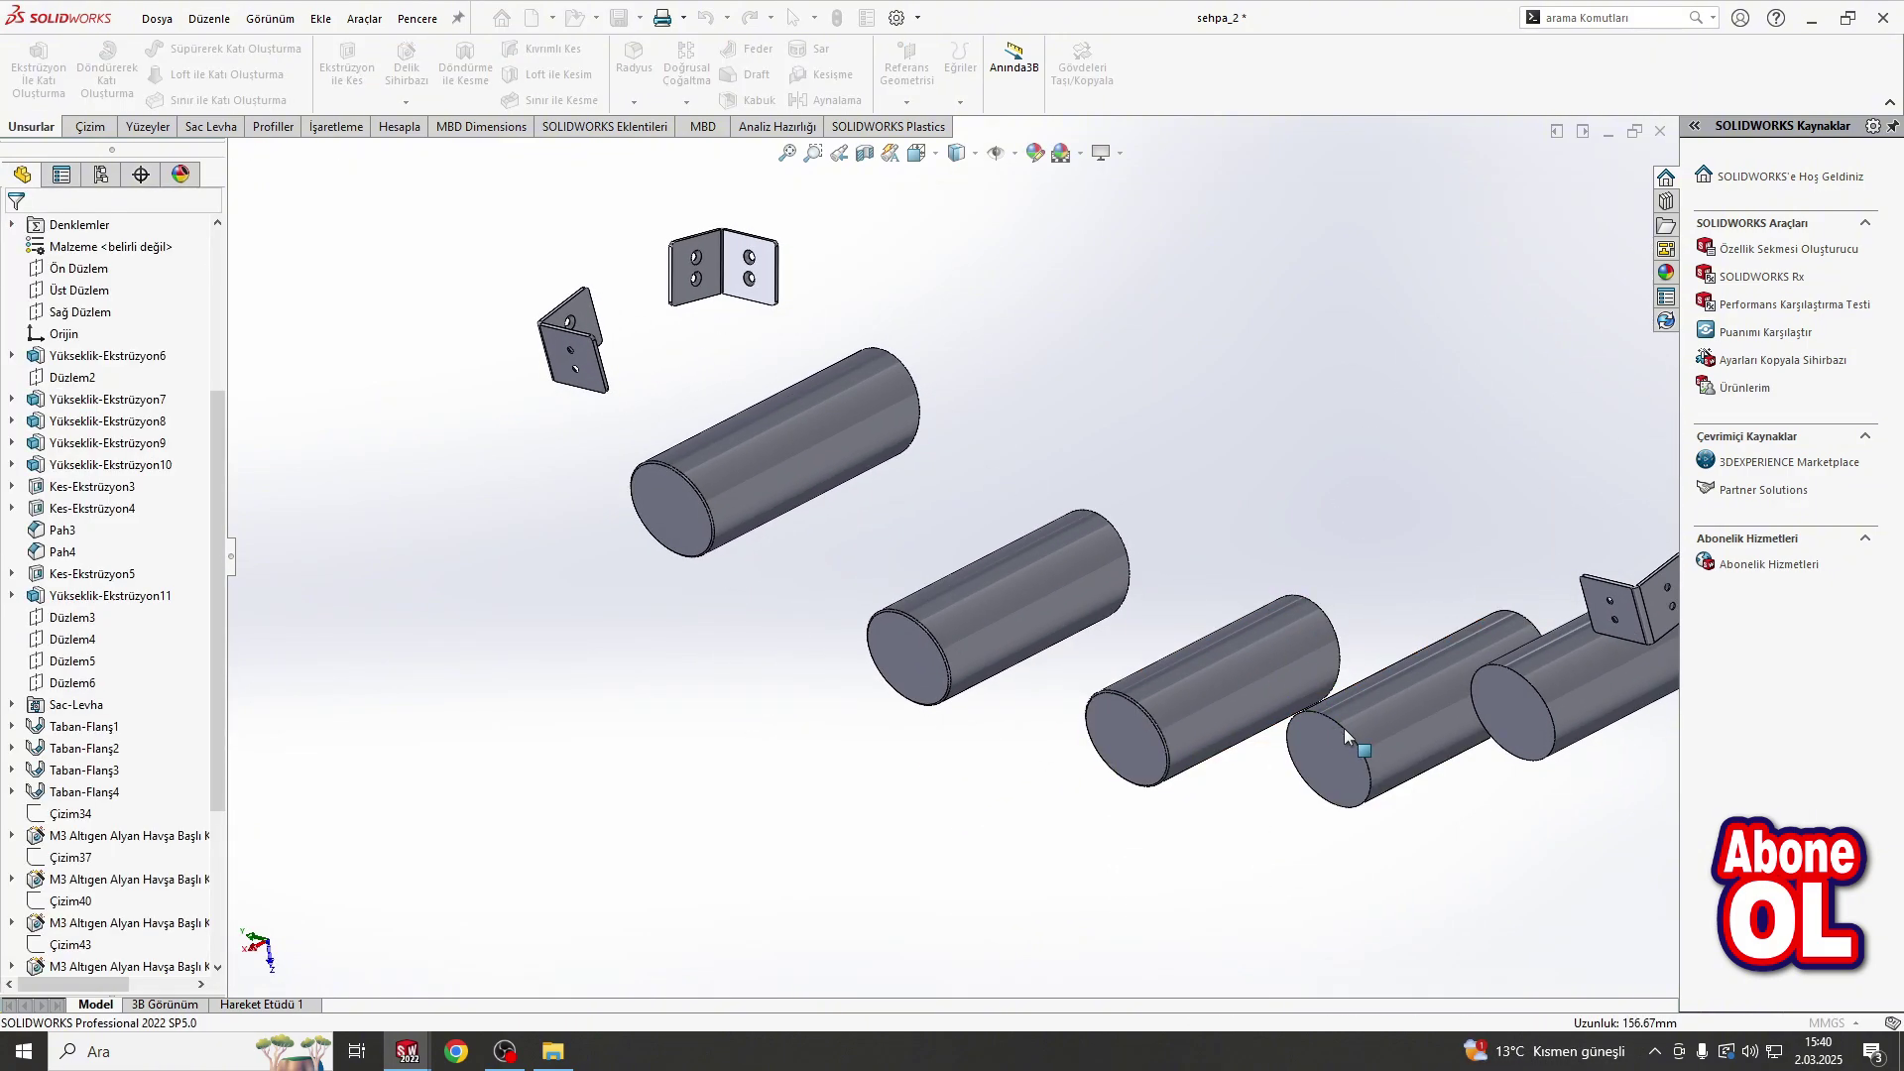
key("Return")
left_click(1317, 716)
key("Return")
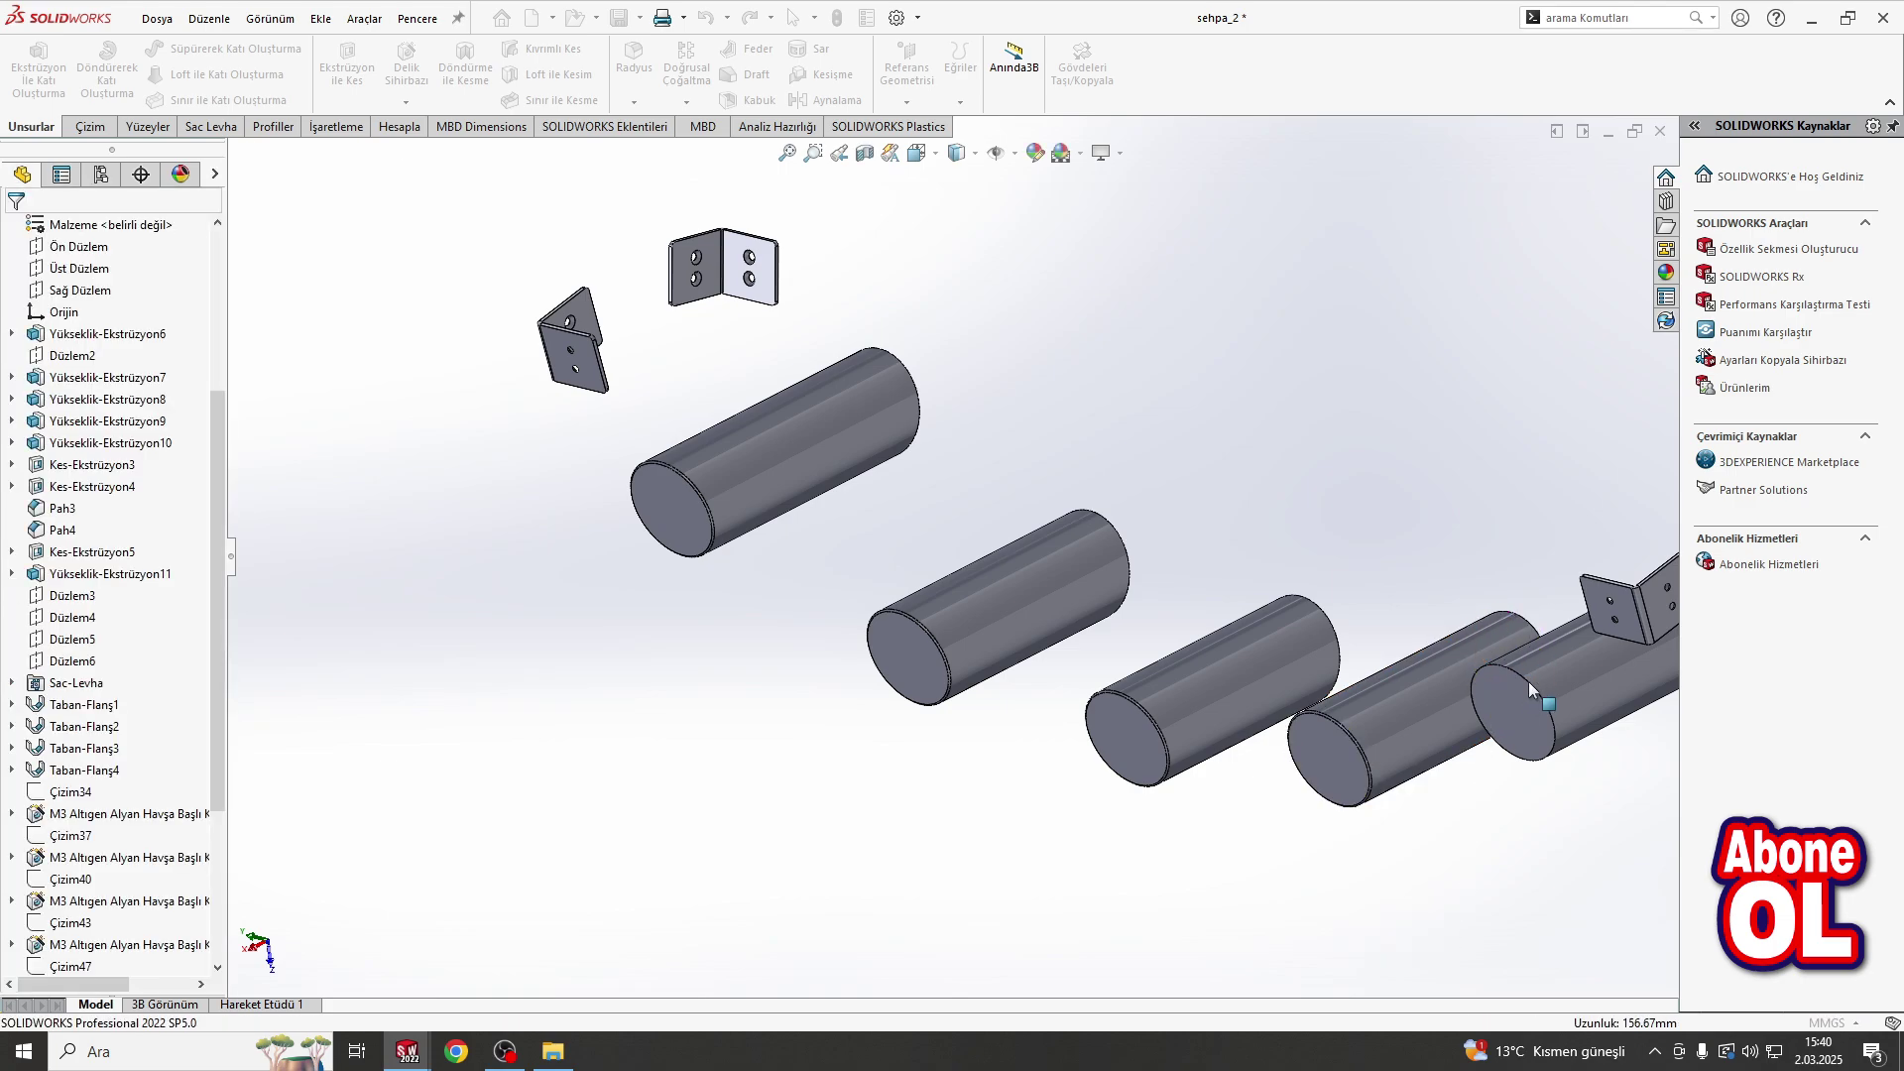
key("Return")
scroll(1091, 645, "down", 3)
left_click(907, 684)
key("Return")
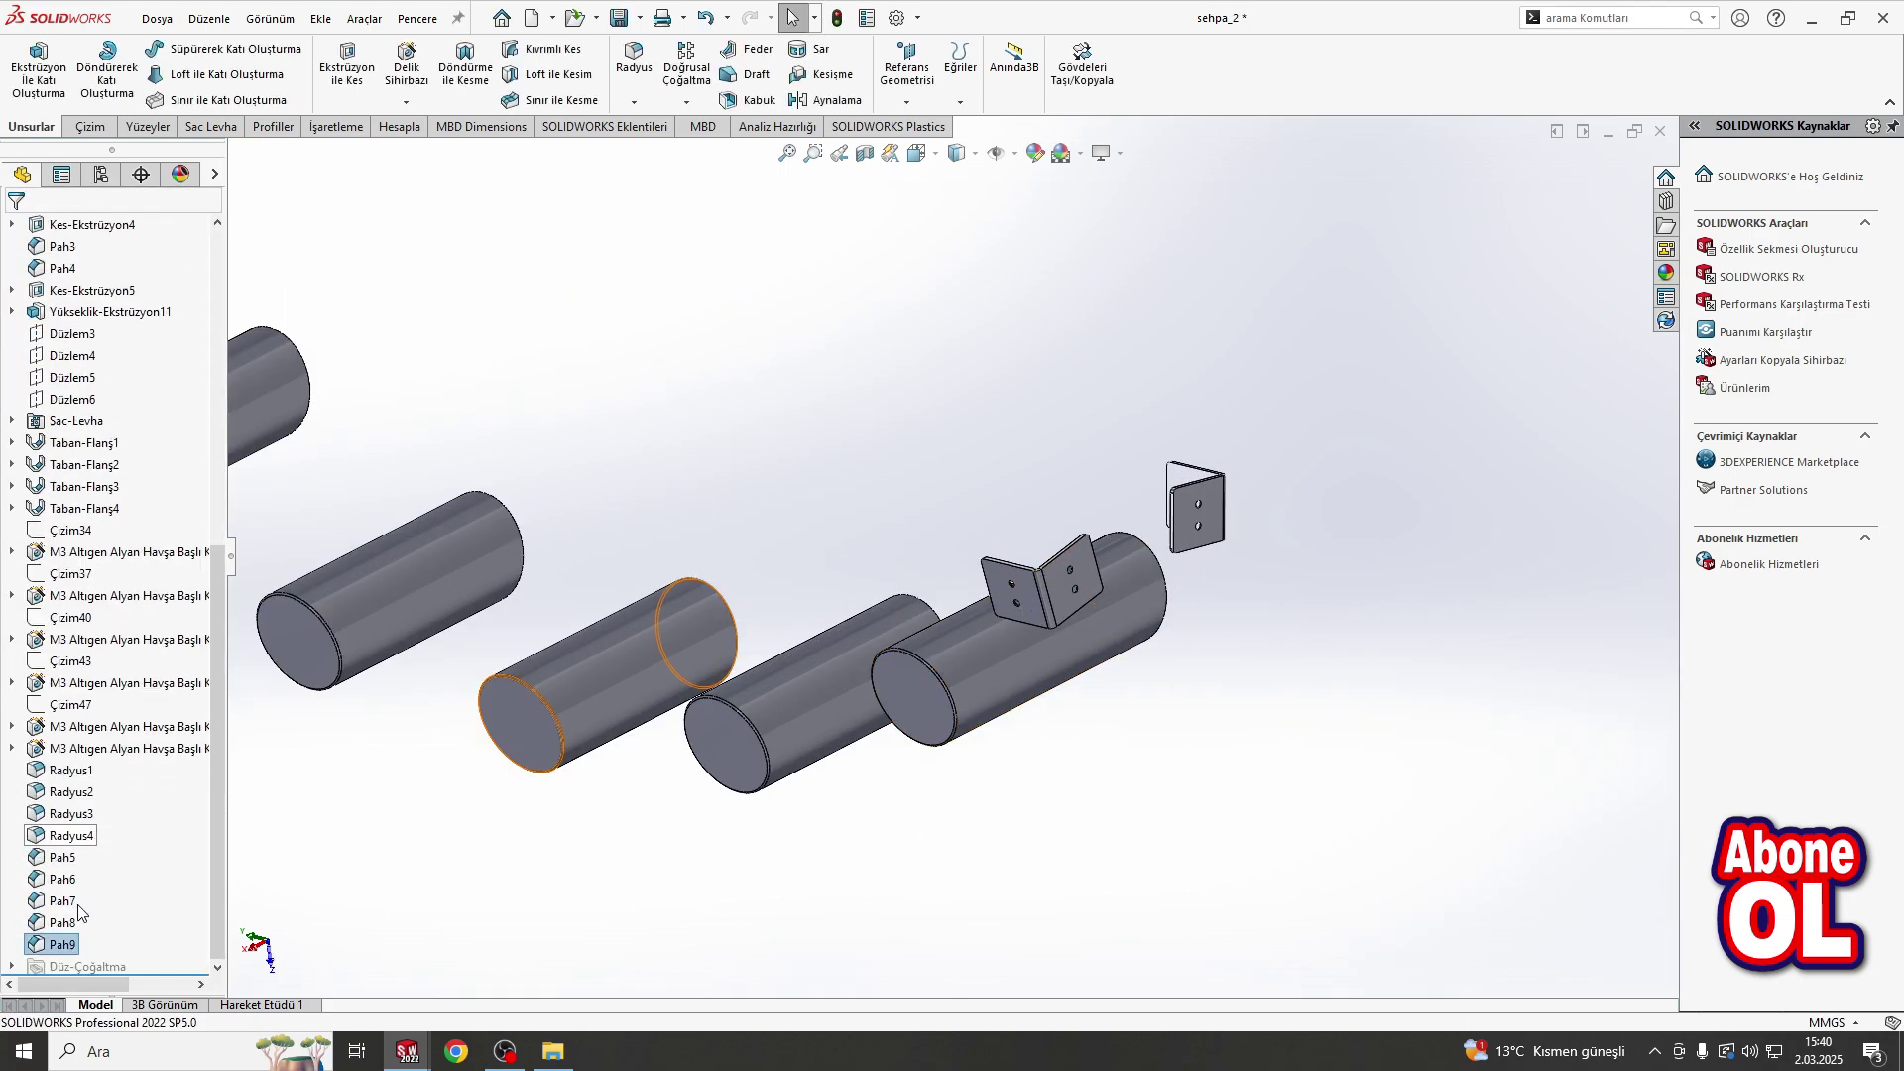
left_click(1157, 568)
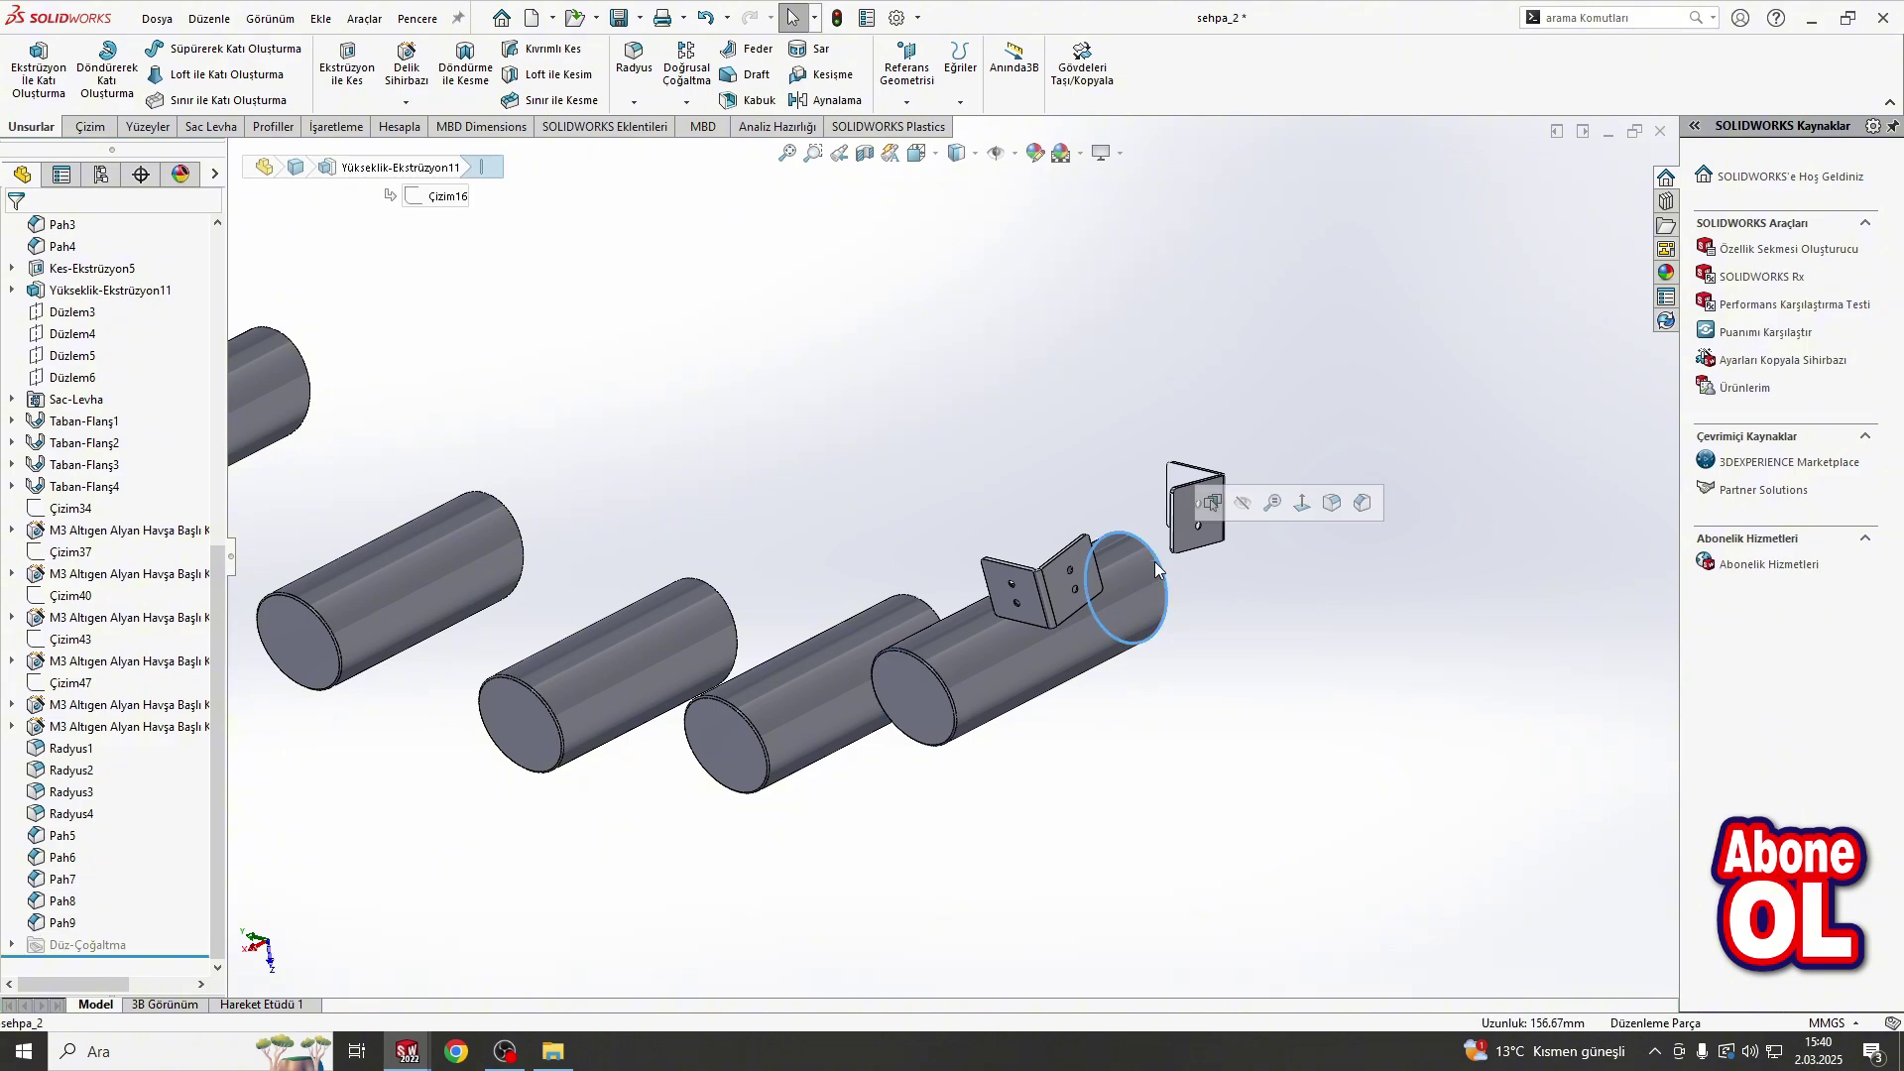
key("Return")
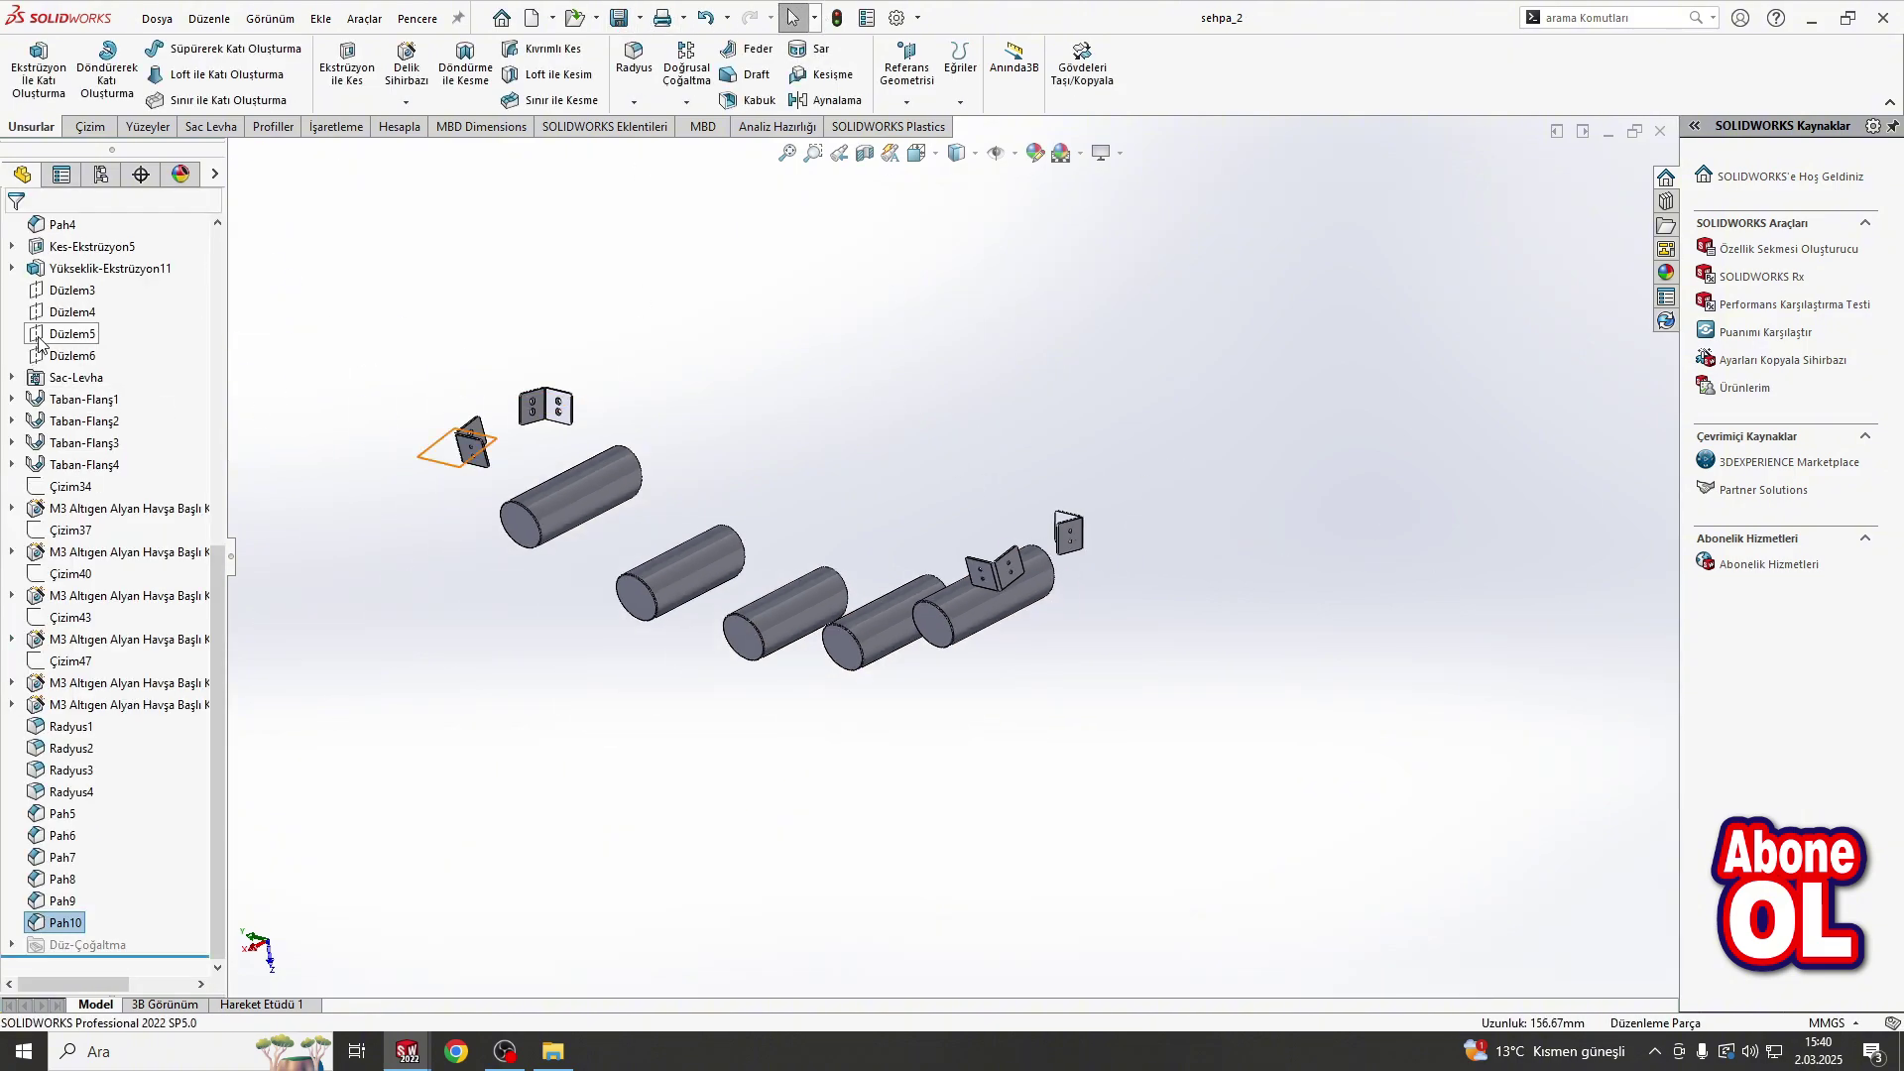
Step: Show the top and base plates and both curved leg bodies from the Kesim listesi cut list
scroll(40, 343, "up", 9)
left_click(35, 333)
left_click(149, 355)
left_click(149, 377, "shift")
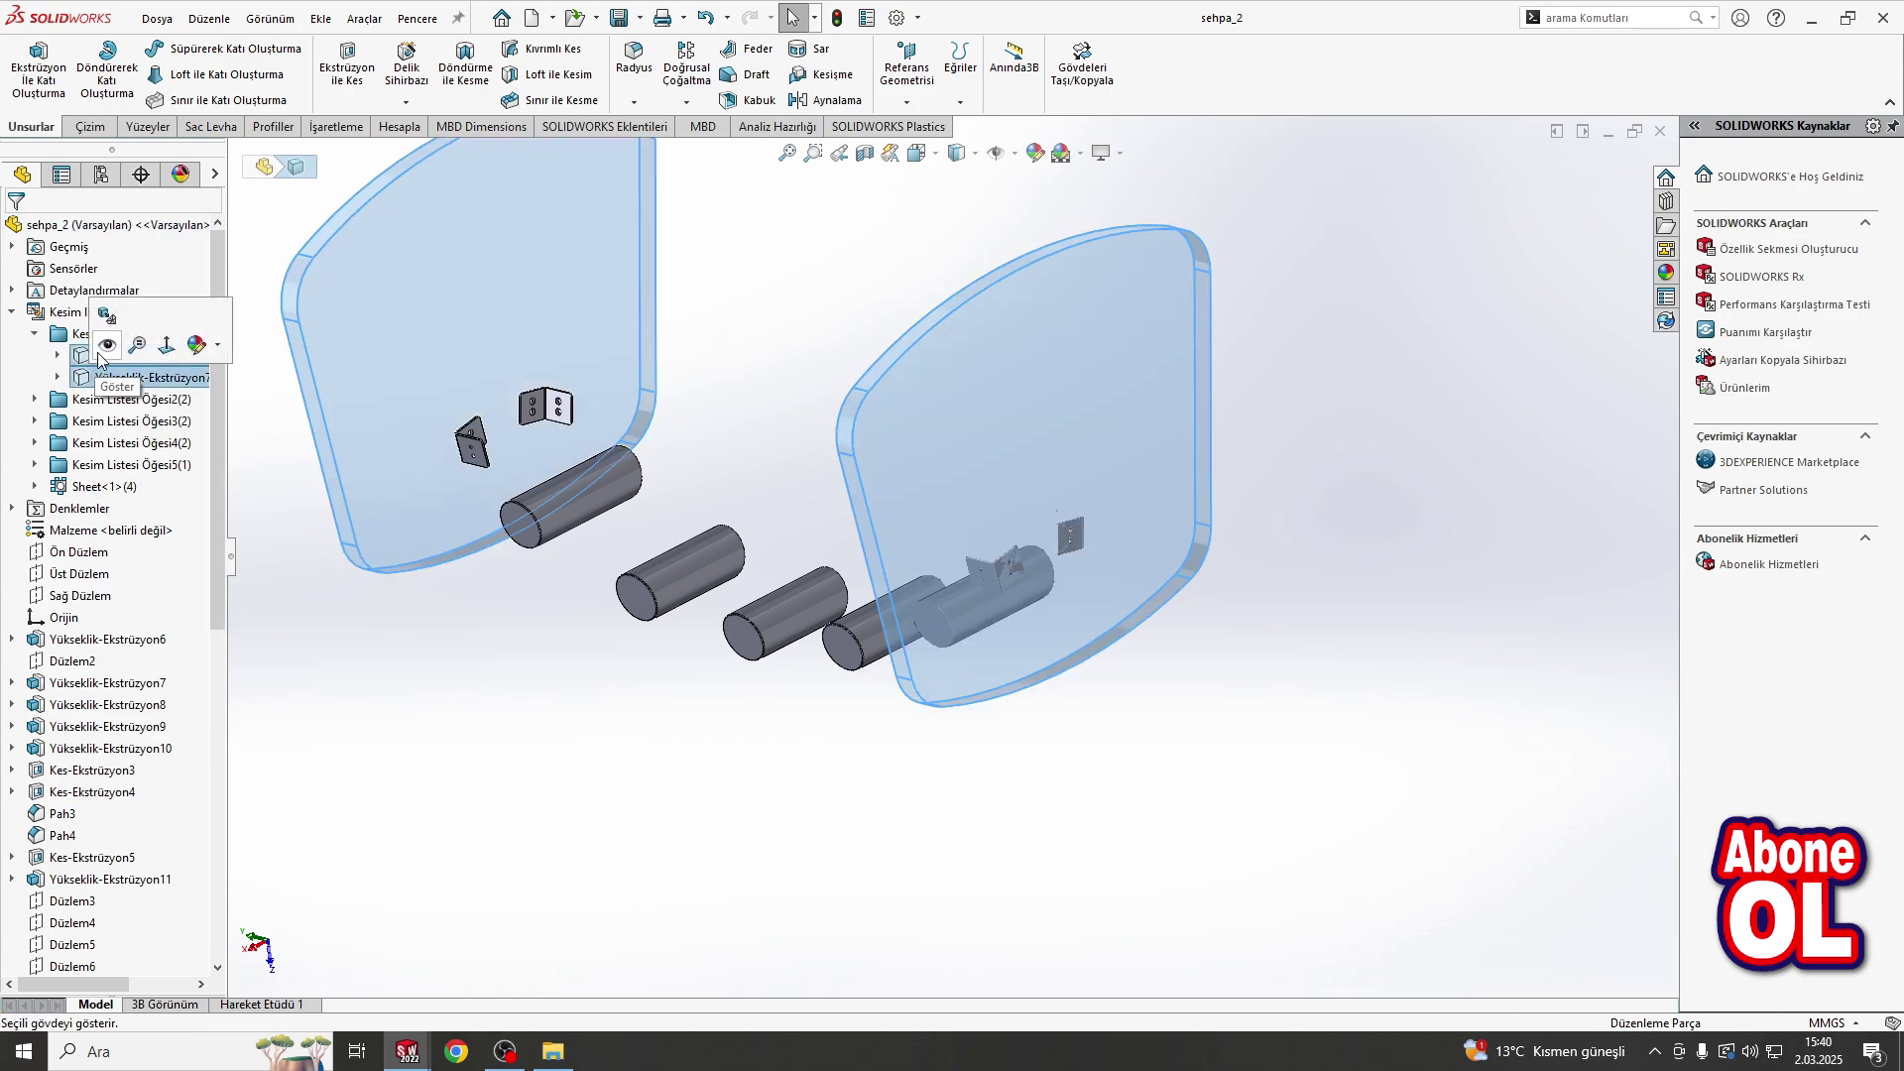
left_click(149, 341)
left_click(35, 398)
left_click(95, 421)
left_click(119, 442, "shift")
left_click(35, 464)
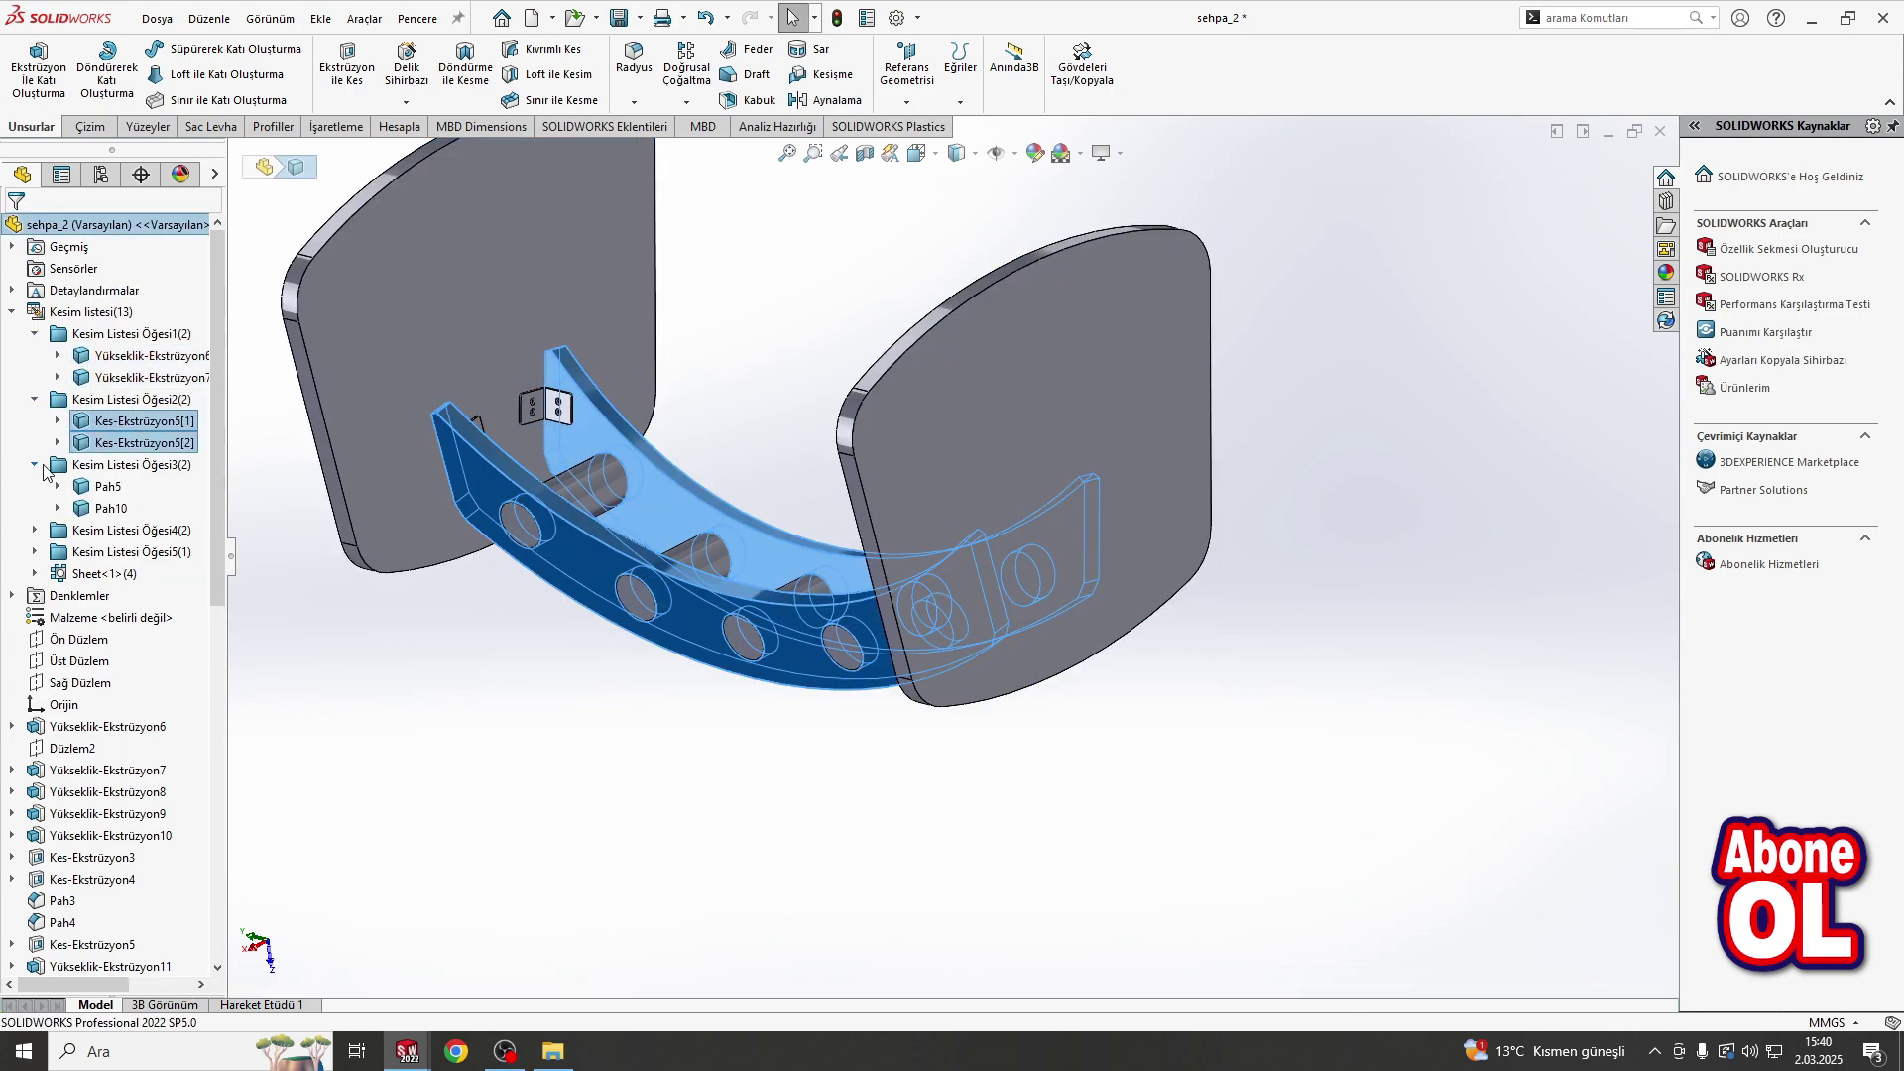
left_click(35, 530)
key("Escape")
scroll(621, 417, "up", 5)
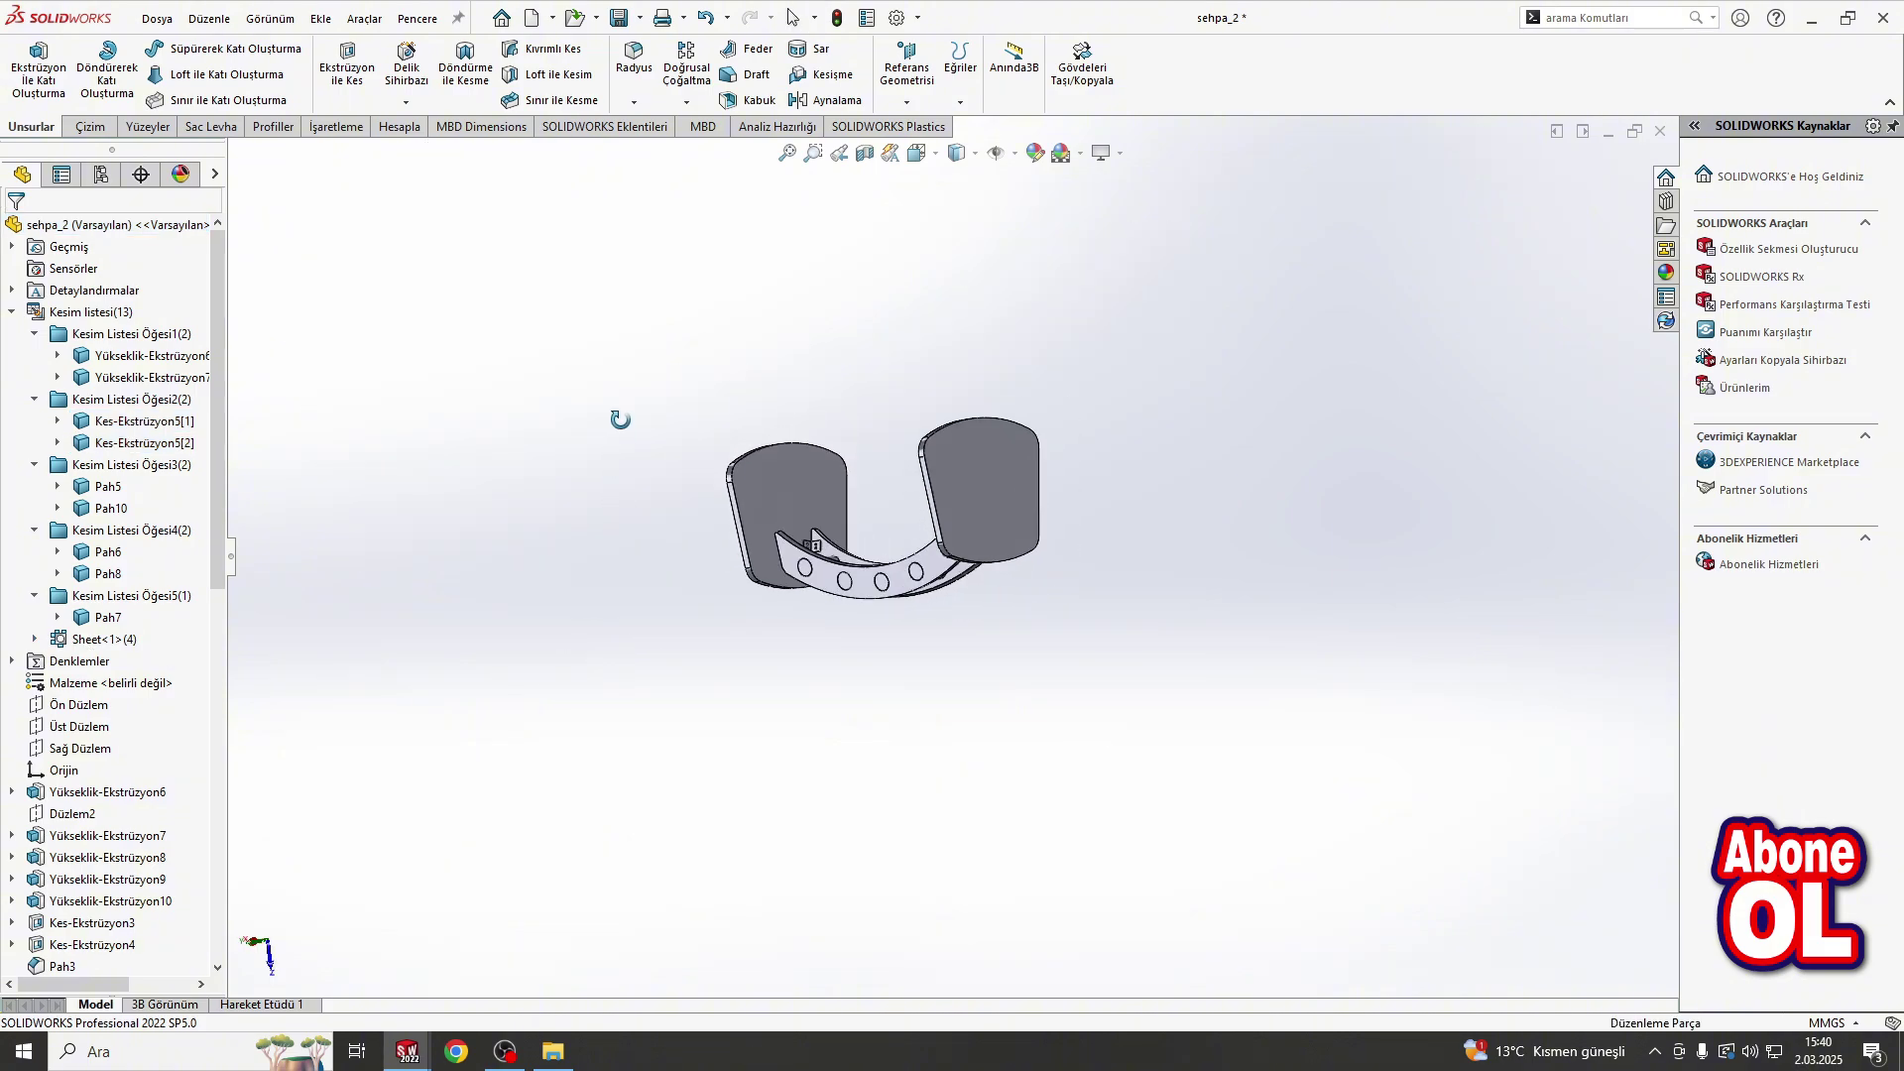
middle_click_drag(620, 417, 694, 496)
scroll(695, 496, "down", 8)
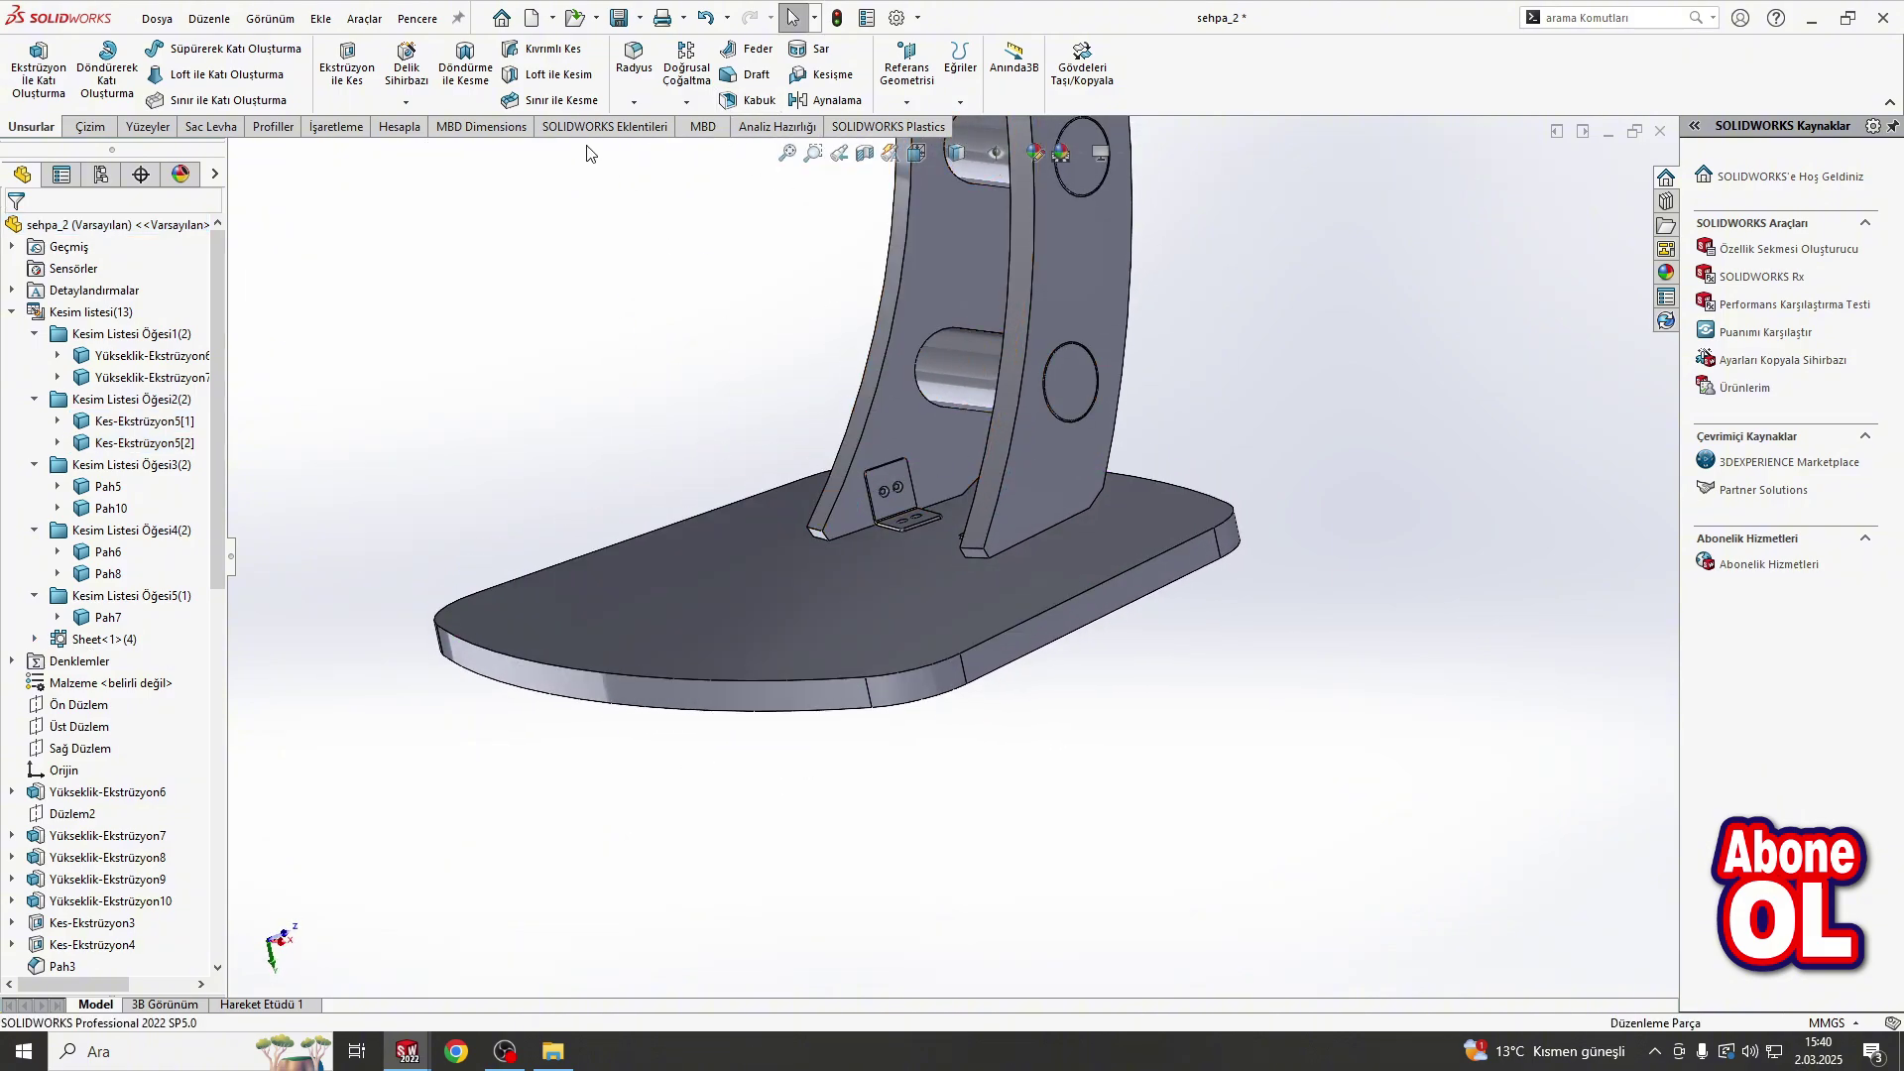
Step: Start a 2 mm fillet and pick the first leg's foot edges at the base plate
left_click(634, 60)
left_click(821, 535)
scroll(853, 556, "down", 5)
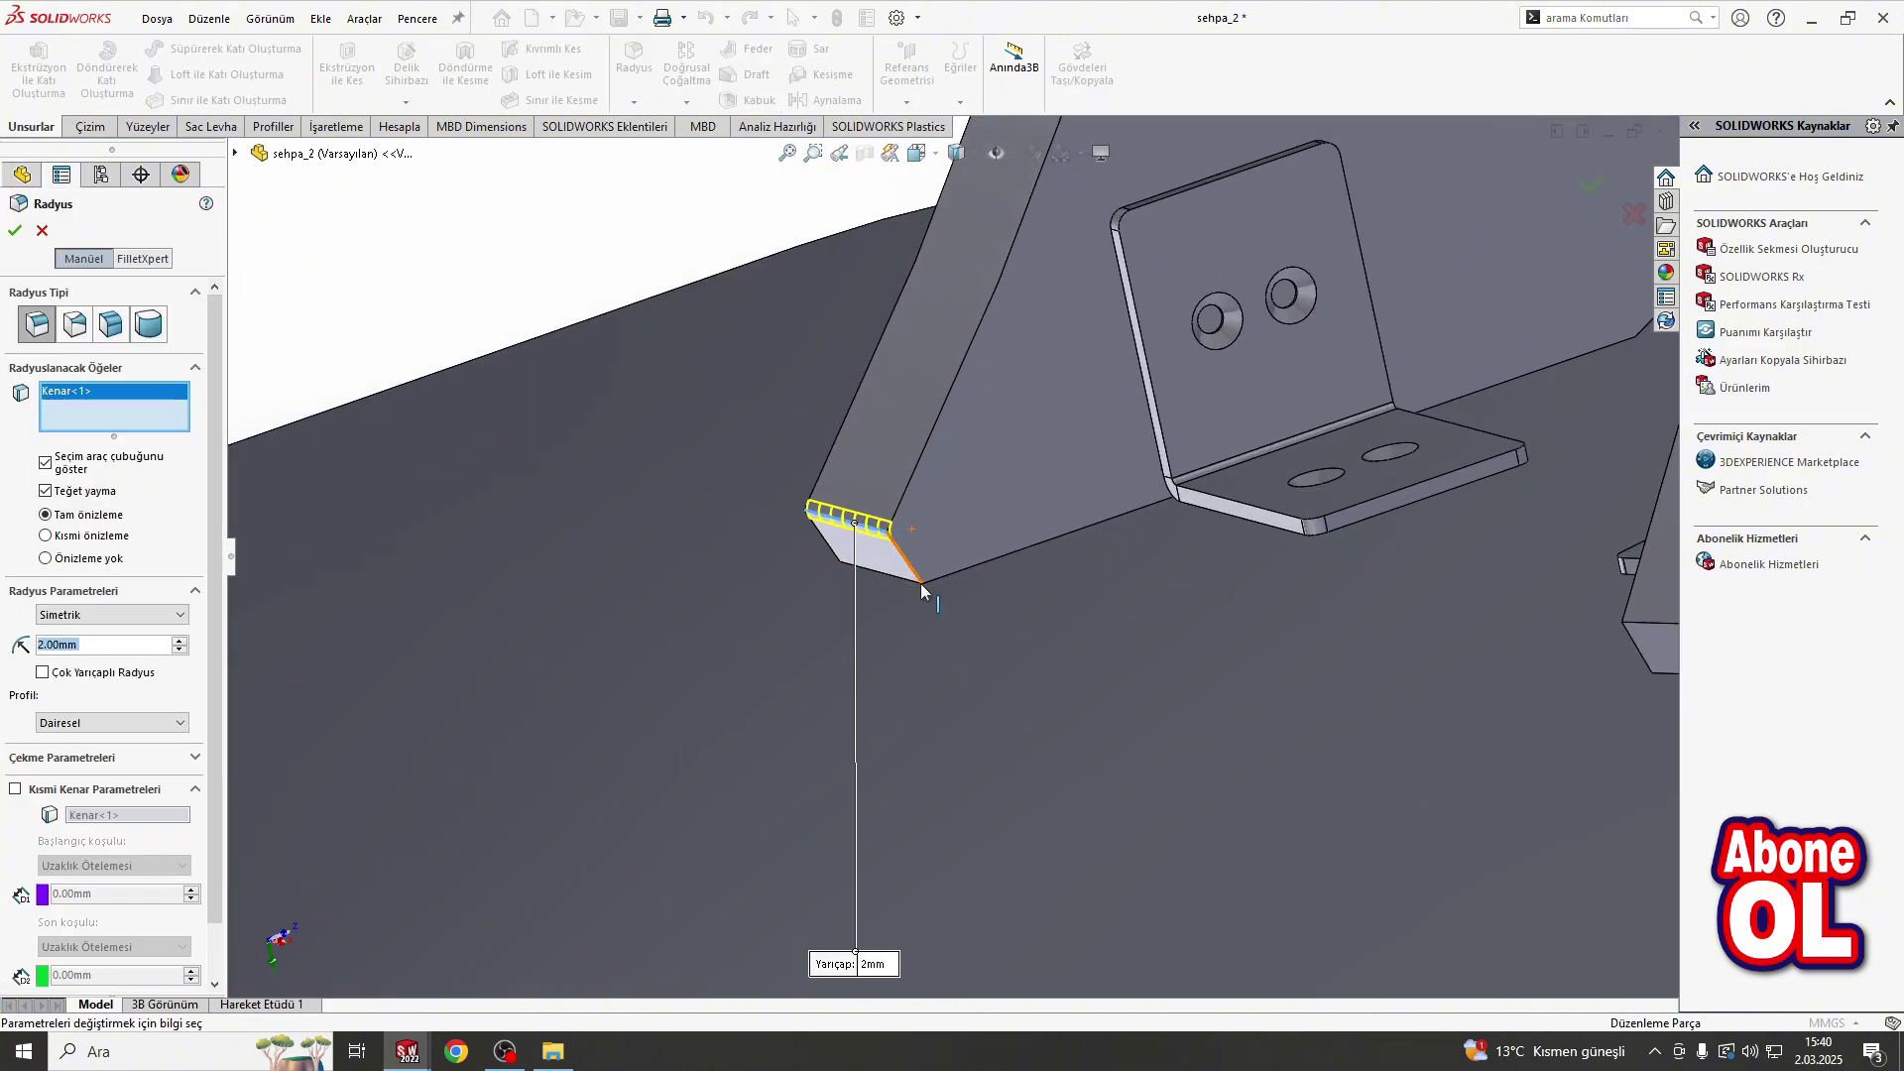
left_click(930, 562)
middle_click_drag(926, 593, 1288, 621)
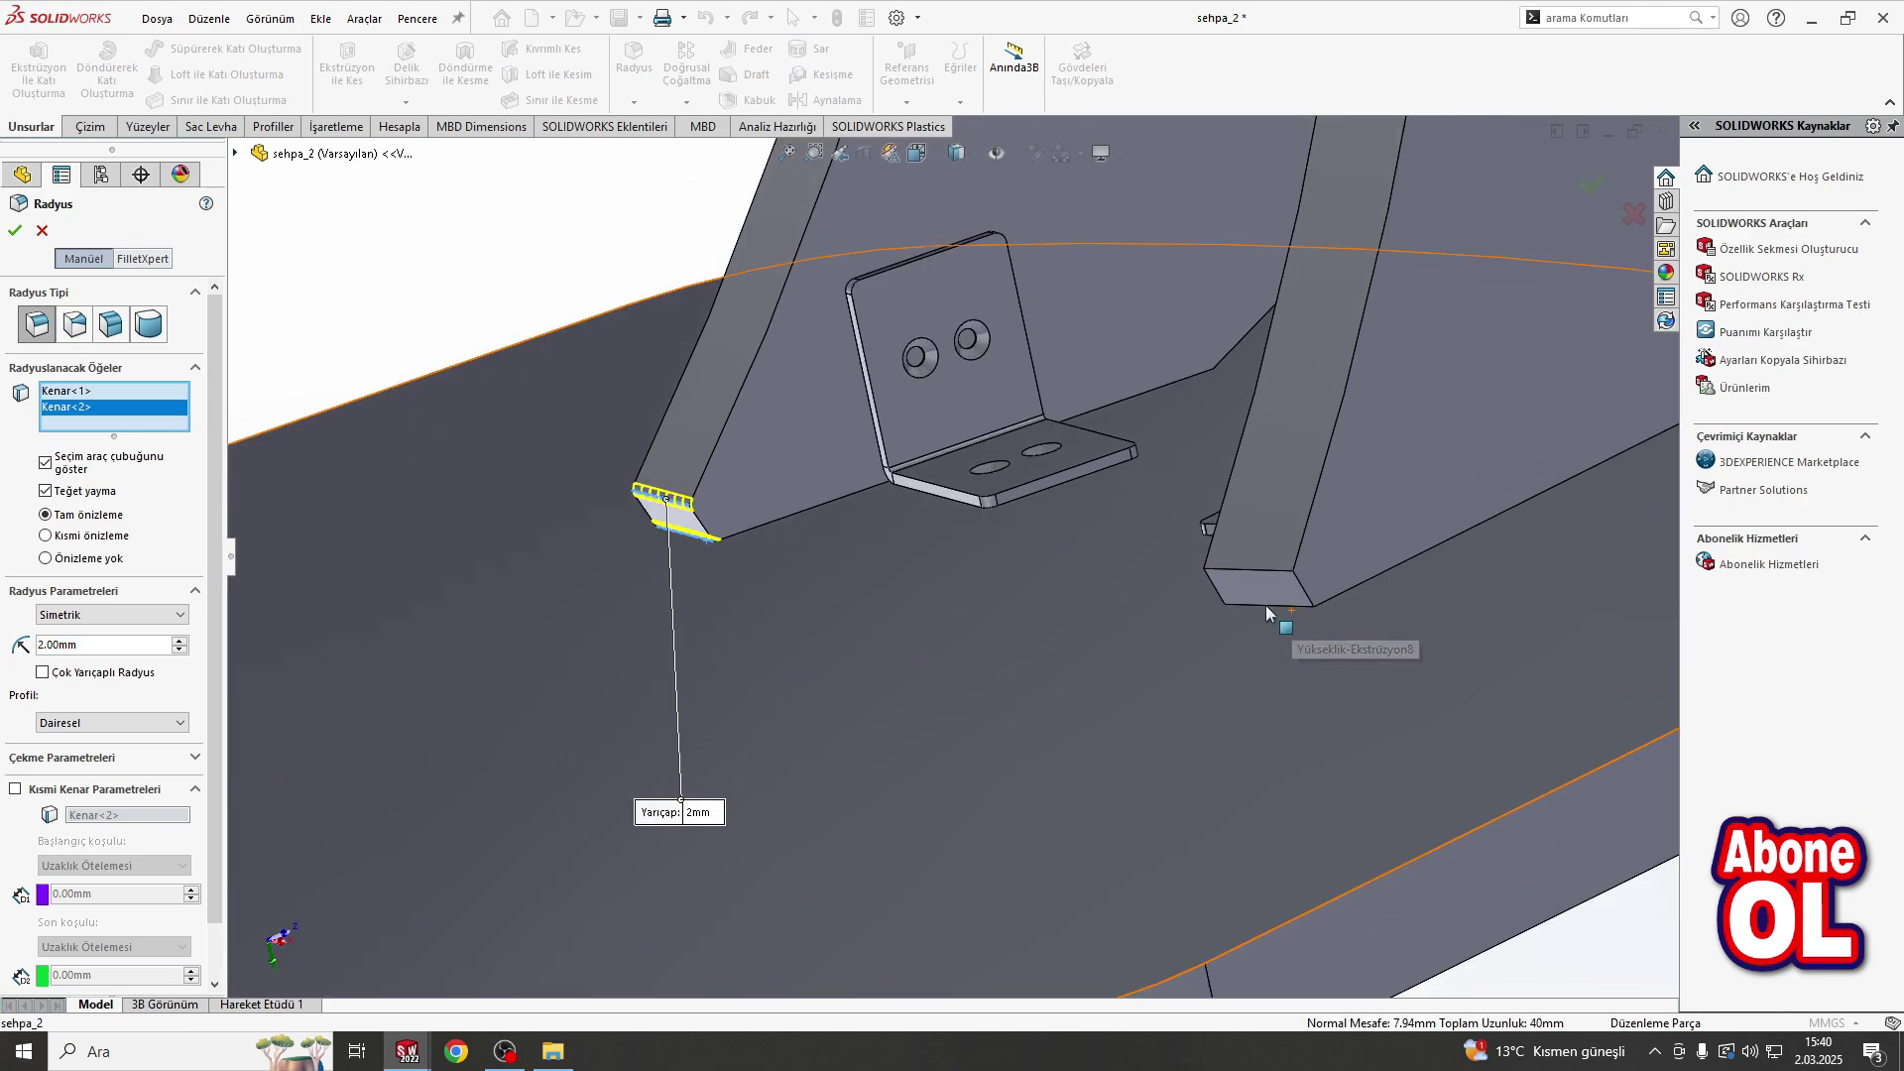
scroll(917, 339, "up", 5)
middle_click_drag(917, 339, 873, 425)
scroll(598, 609, "down", 8)
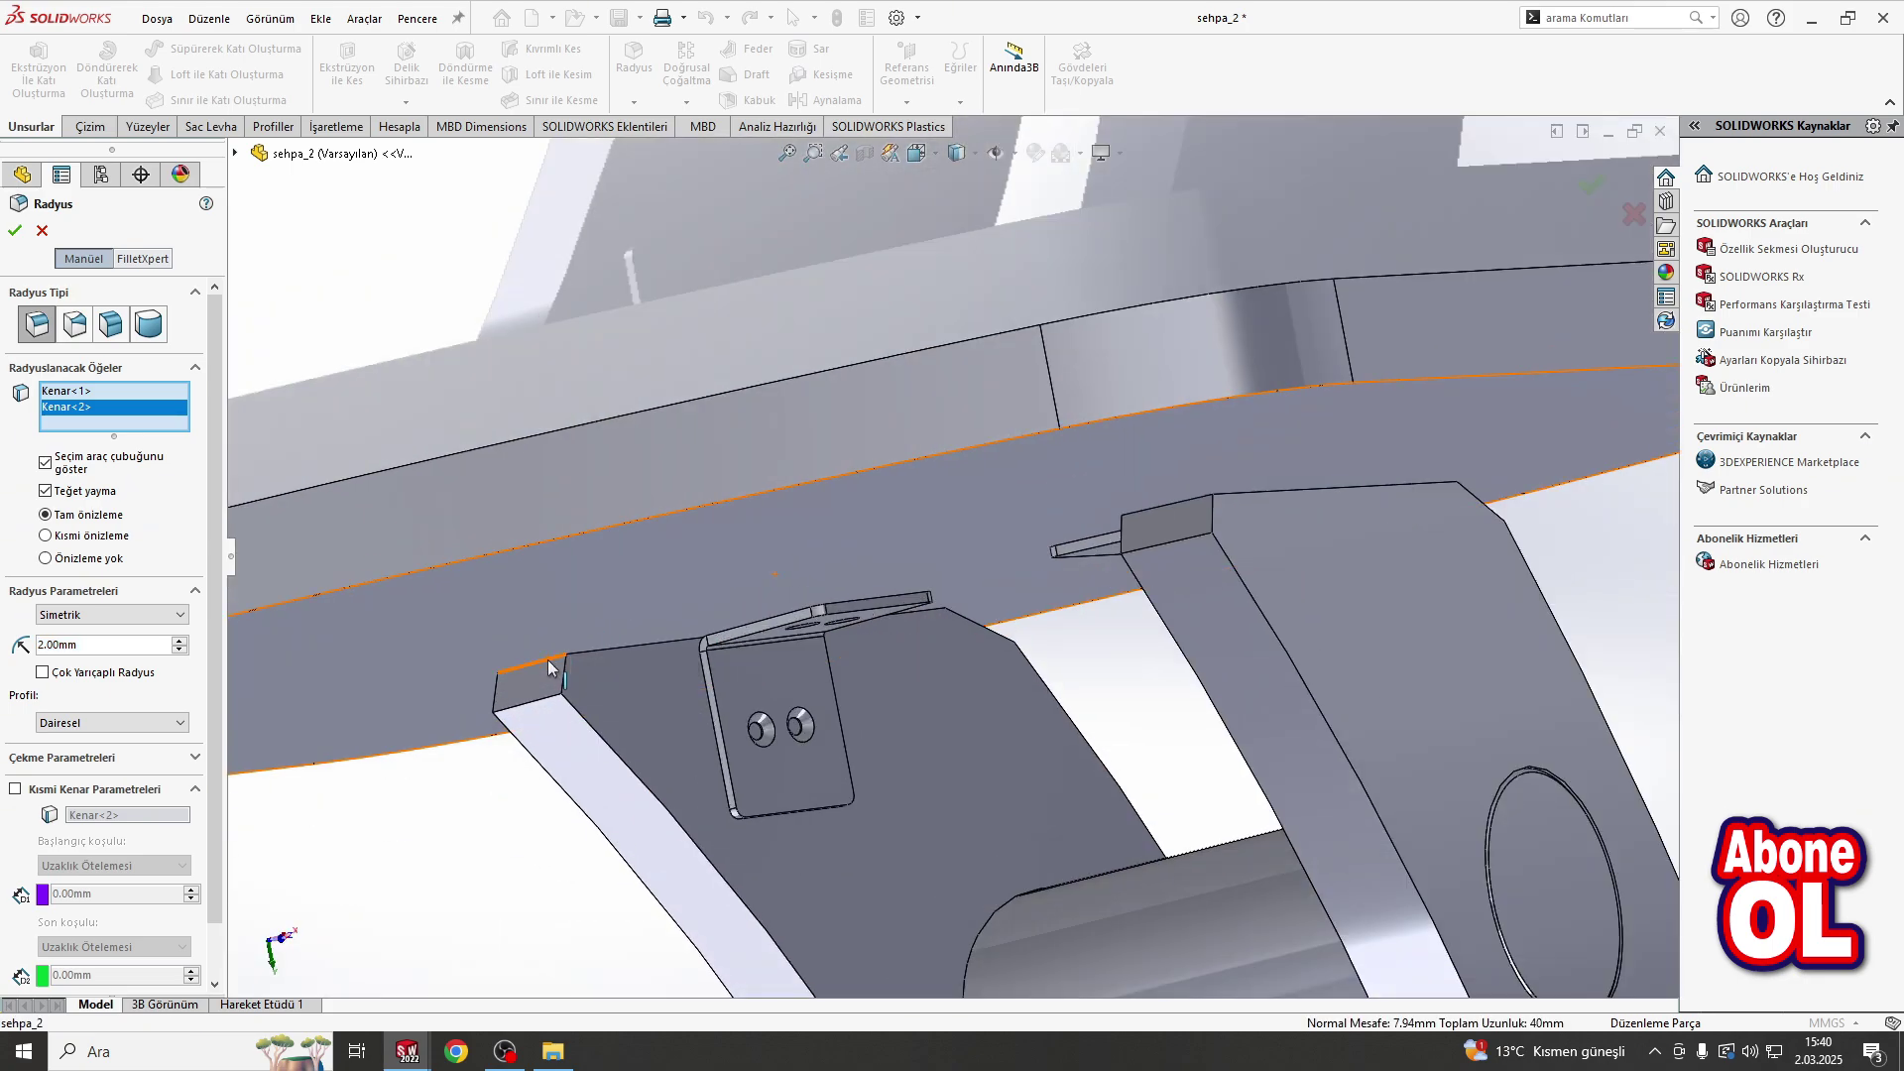
Step: Add that leg's top-plate edges and remaining base edges, then accept the 2 mm fillet
left_click(546, 702)
middle_click_drag(546, 702, 1113, 535)
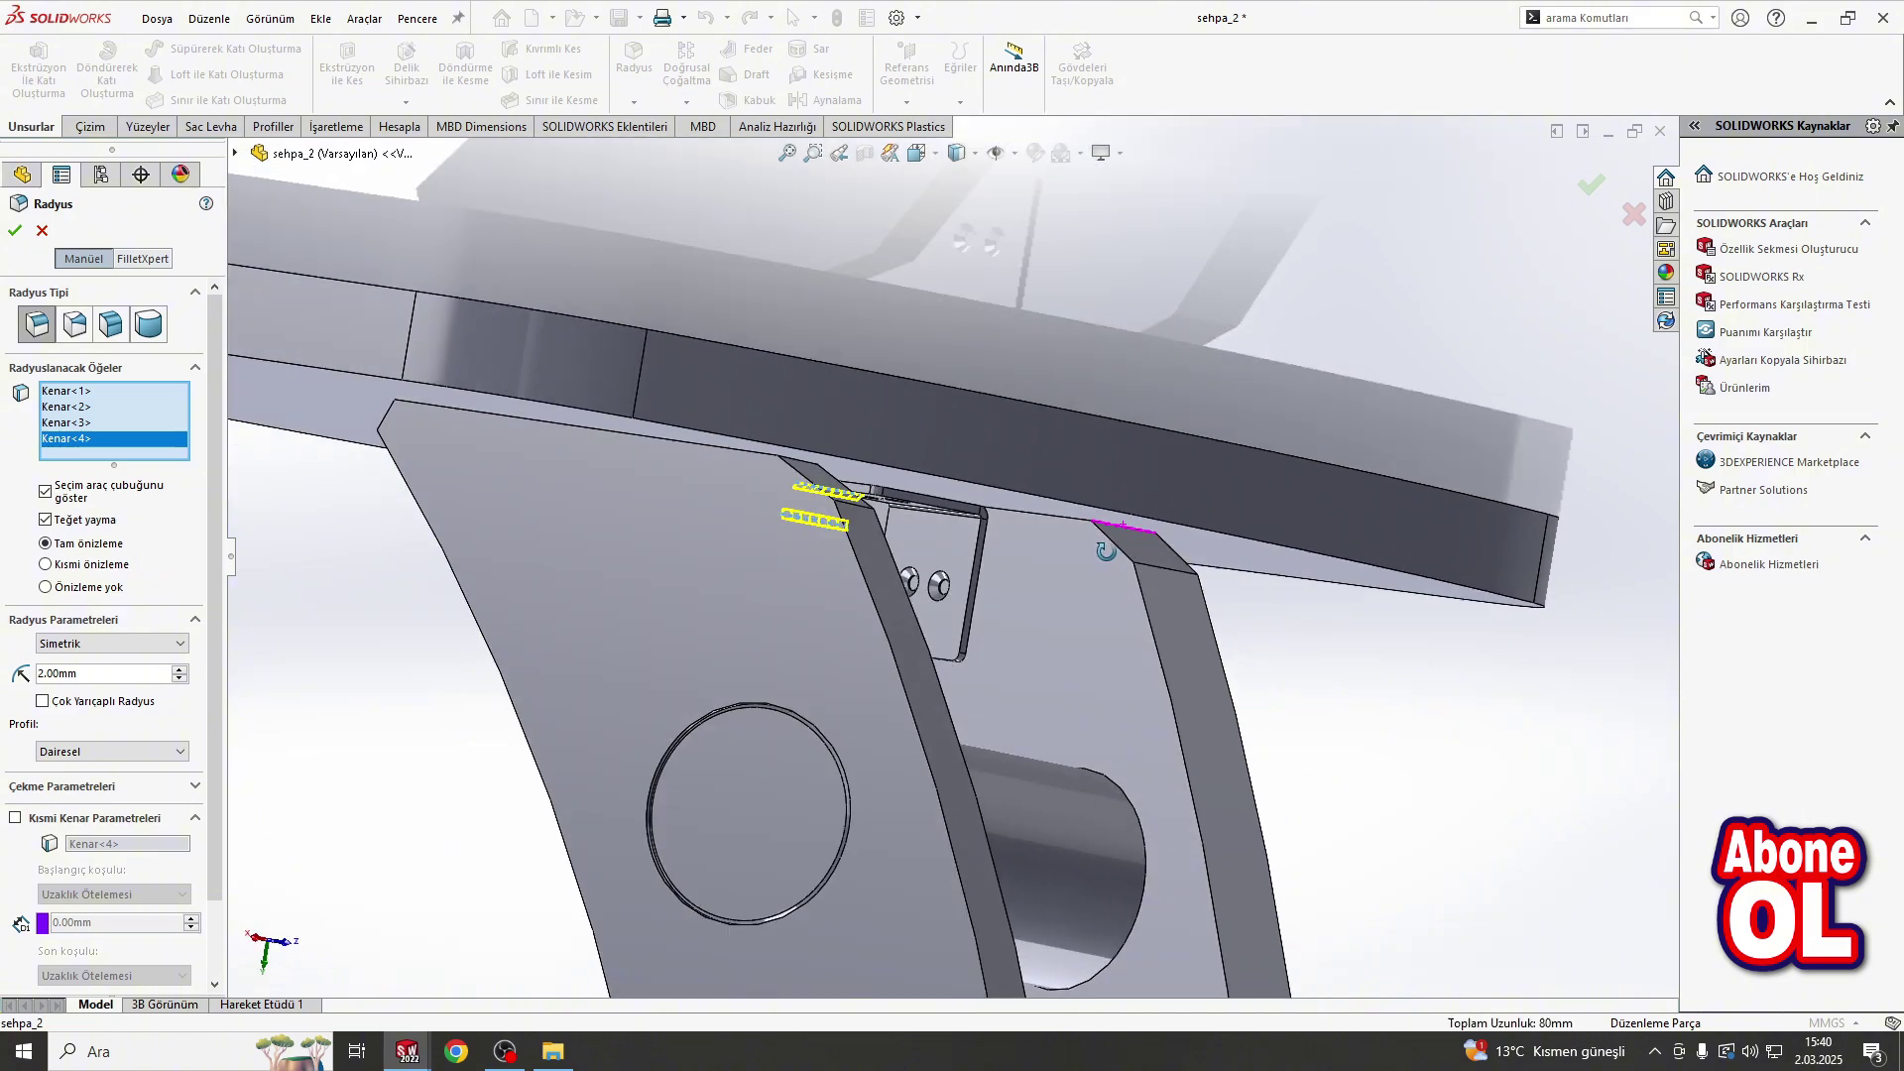
left_click(1113, 536)
left_click(1146, 573)
scroll(1146, 573, "down", 3)
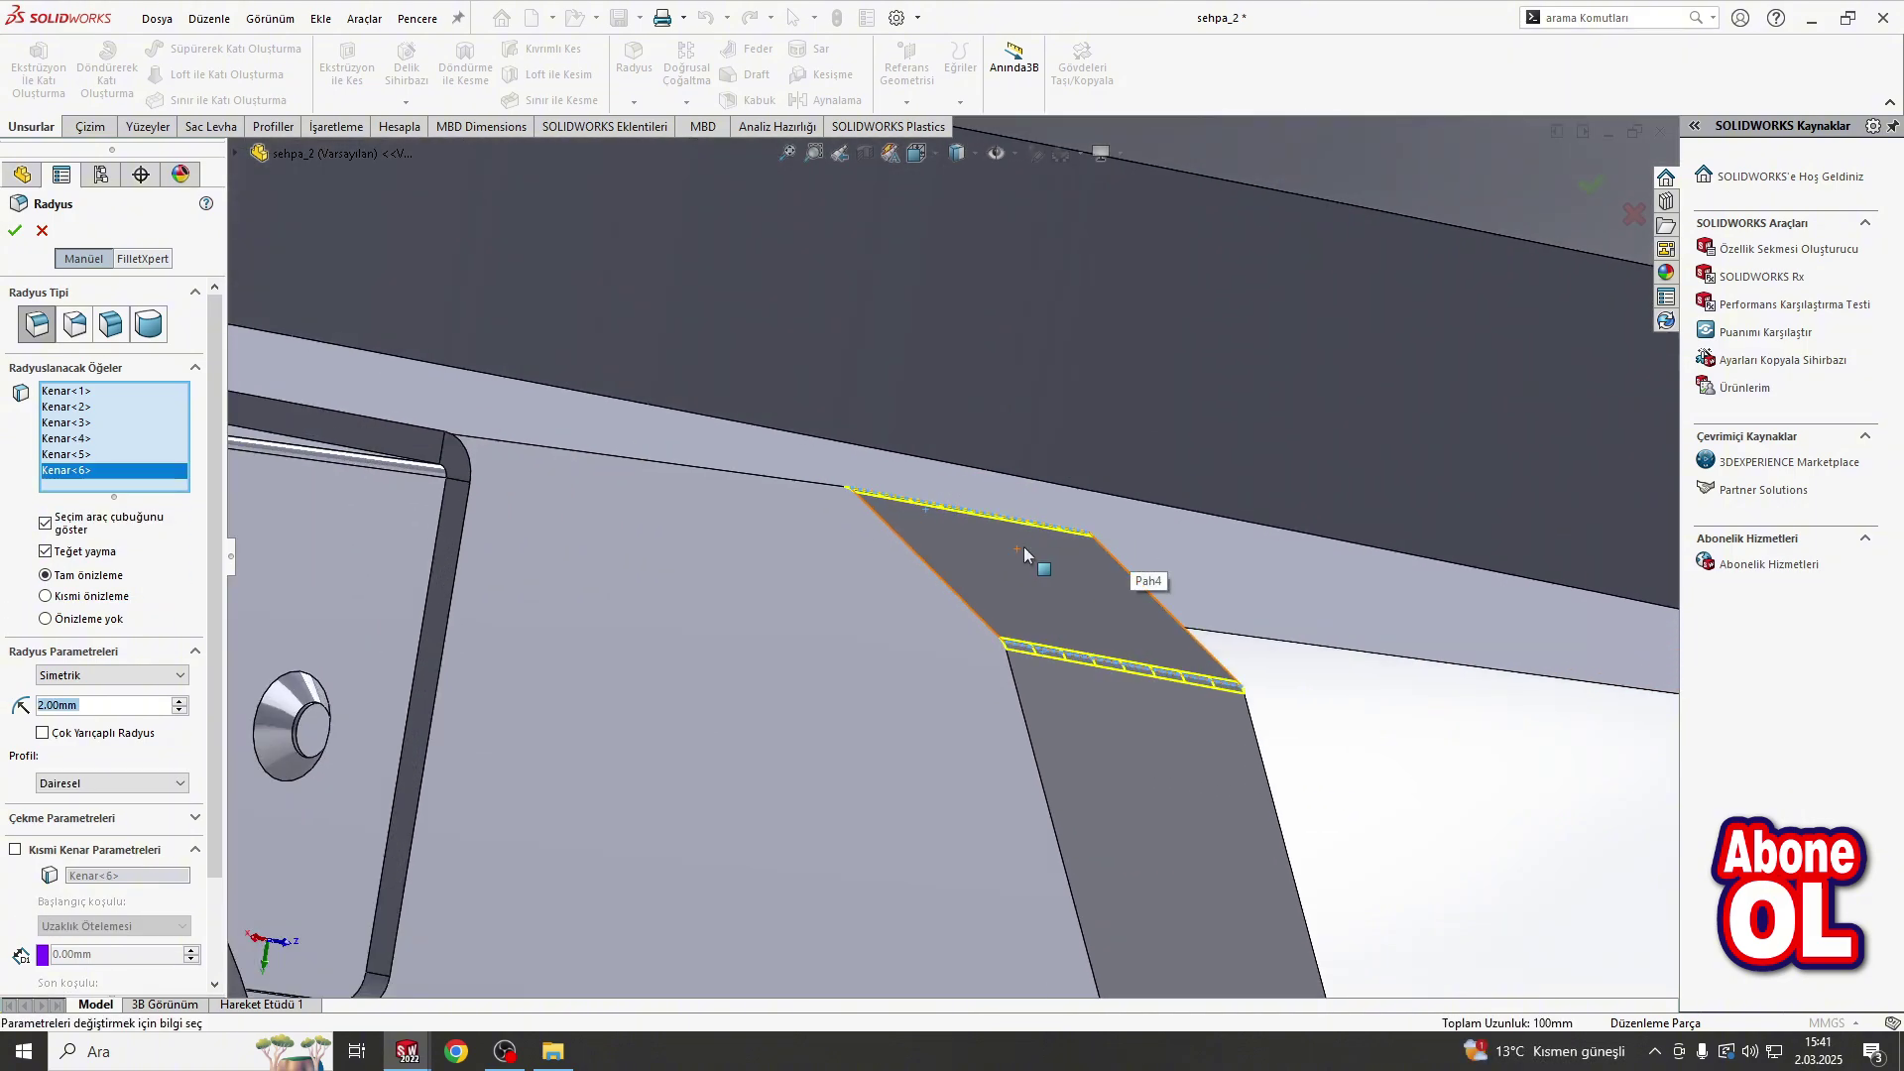
middle_click_drag(1024, 546, 914, 677)
scroll(914, 677, "up", 3)
scroll(907, 669, "down", 3)
scroll(908, 669, "down", 5)
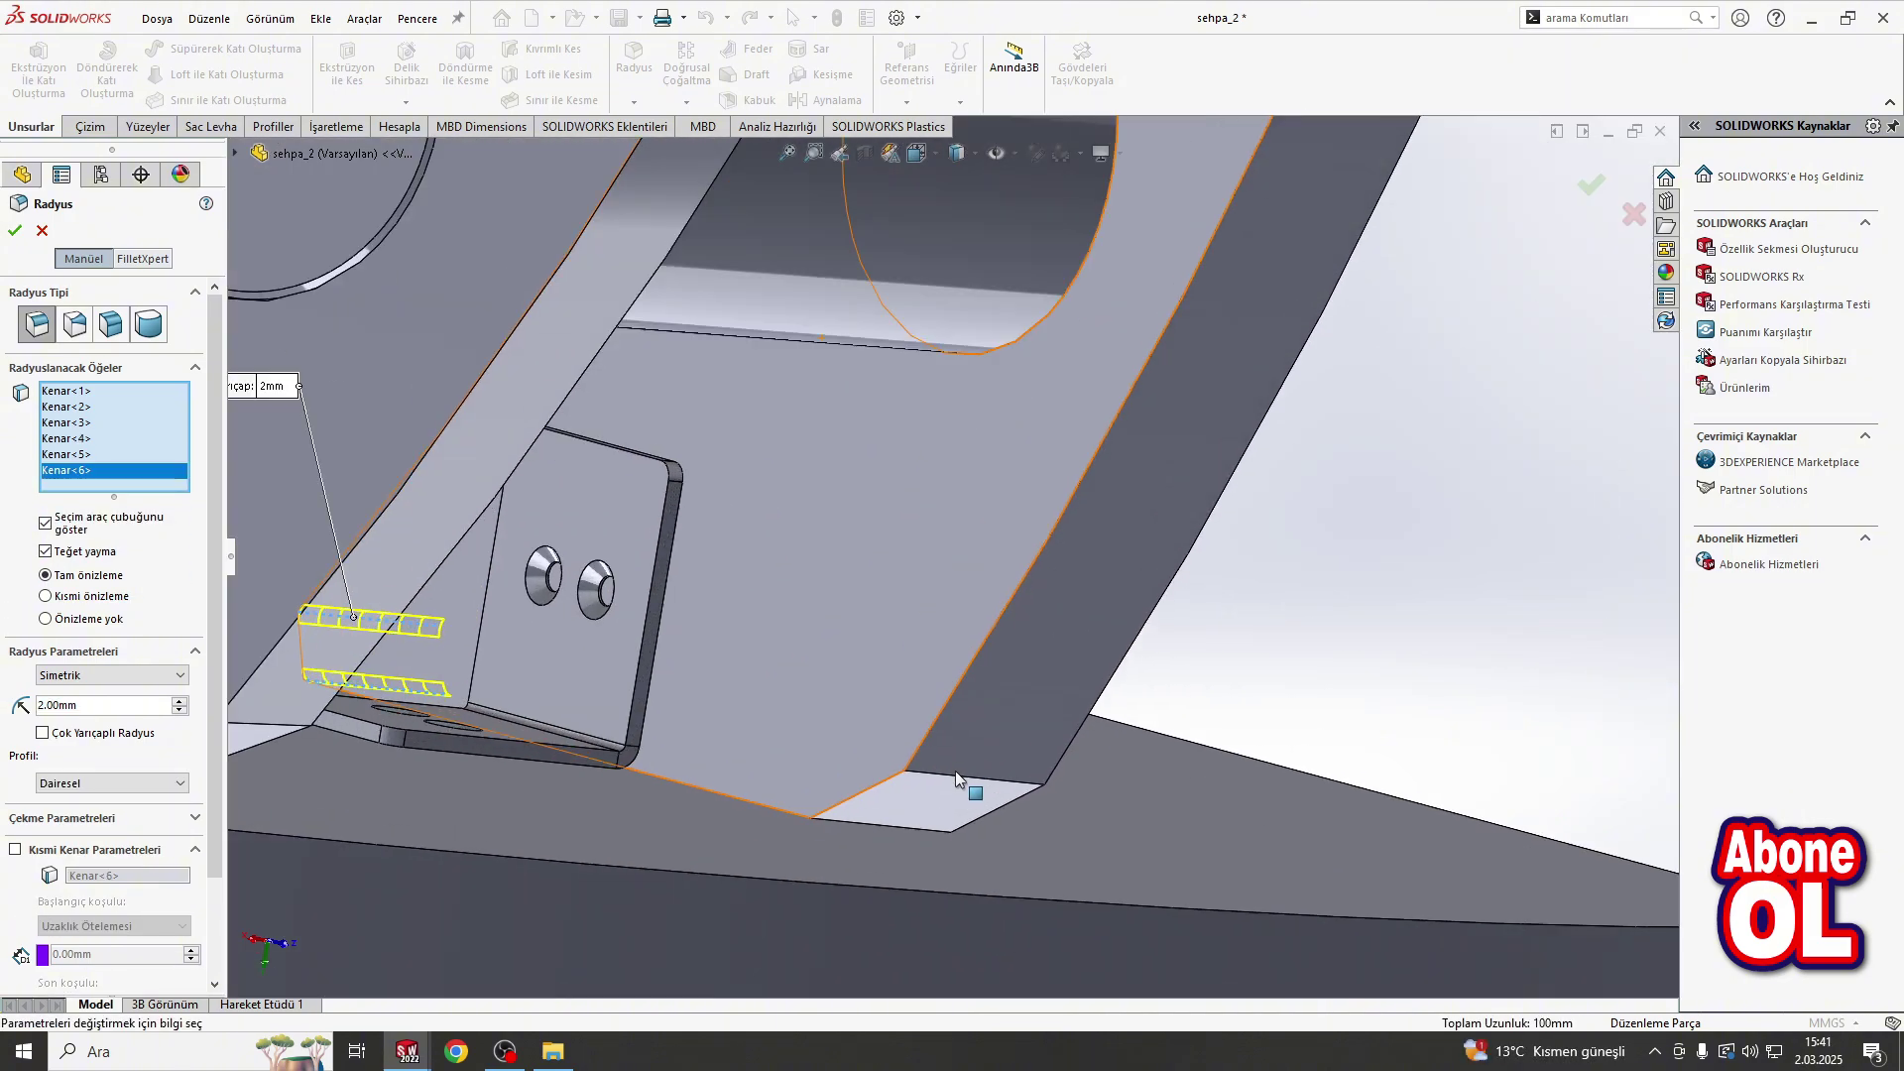
left_click(955, 773)
left_click(911, 833)
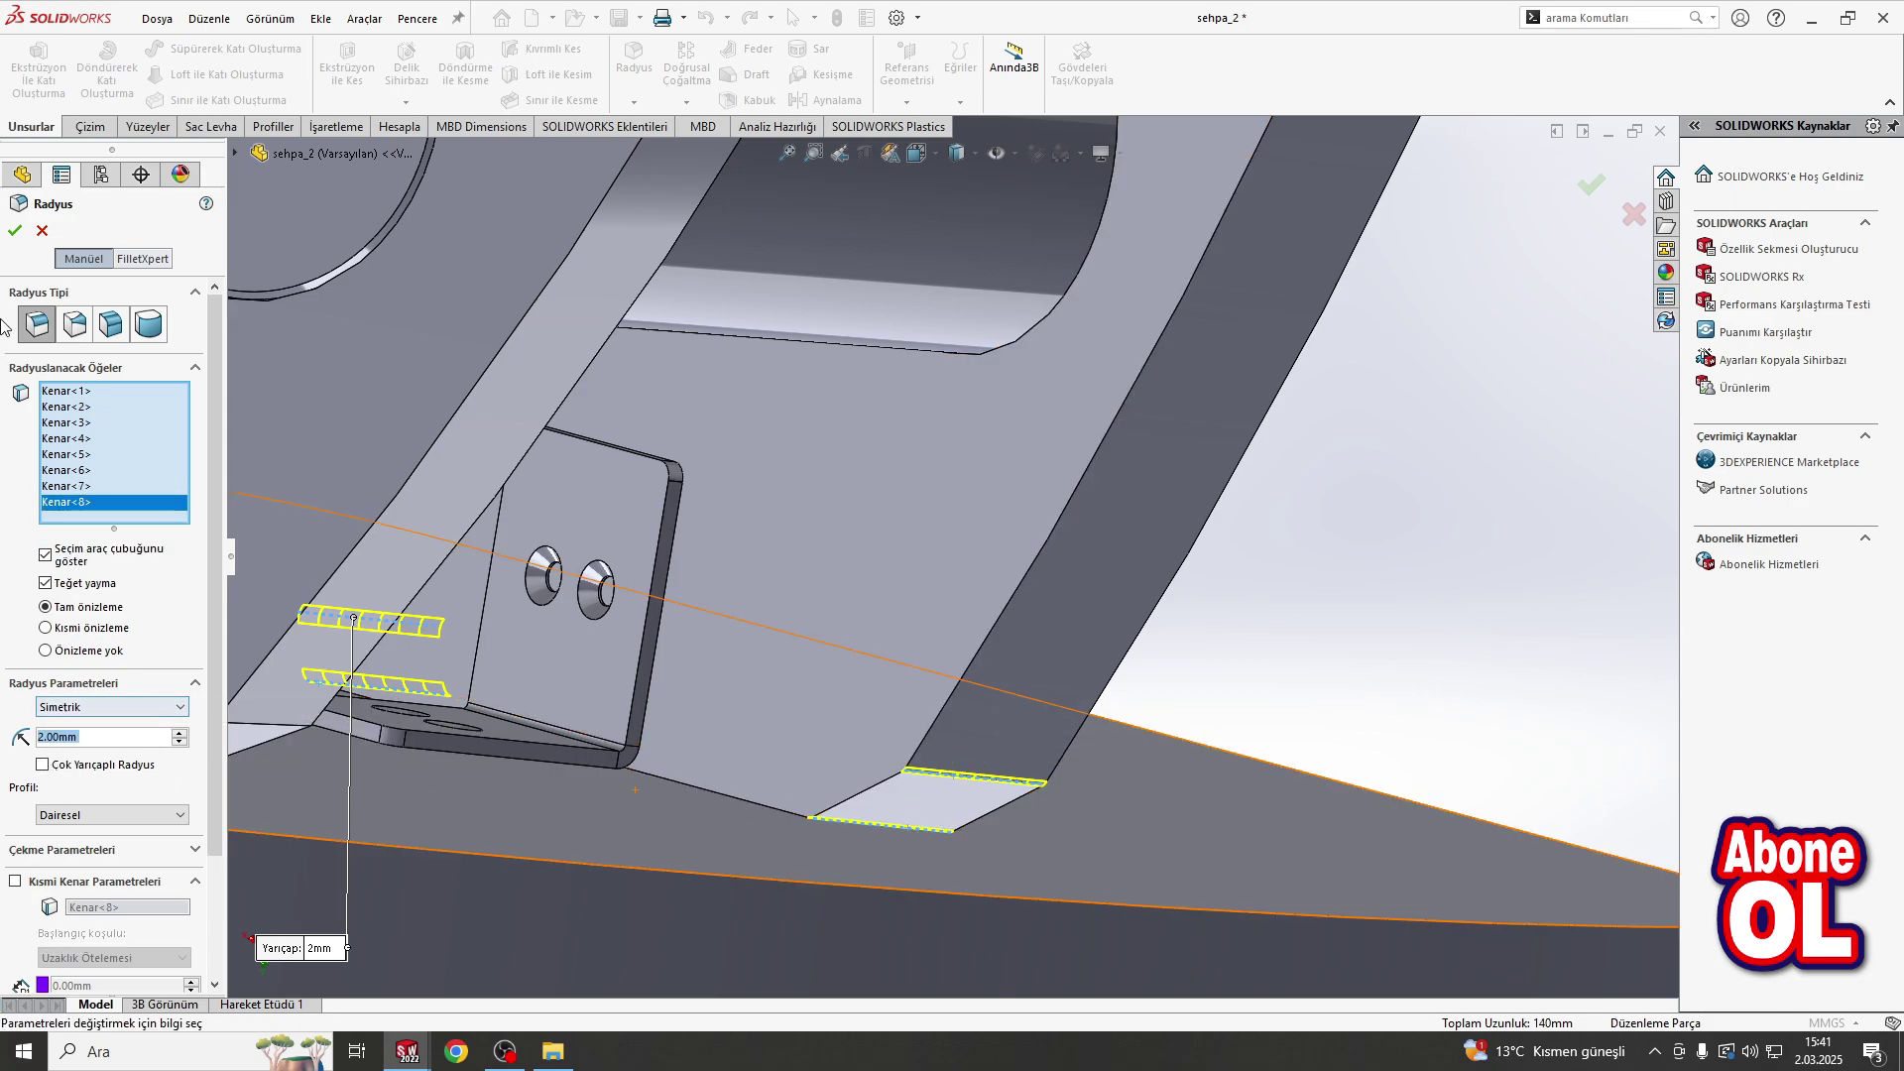
key("Return")
Step: Select the other leg's foot and strip-end edges for another 2 mm fillet
scroll(969, 829, "up", 5)
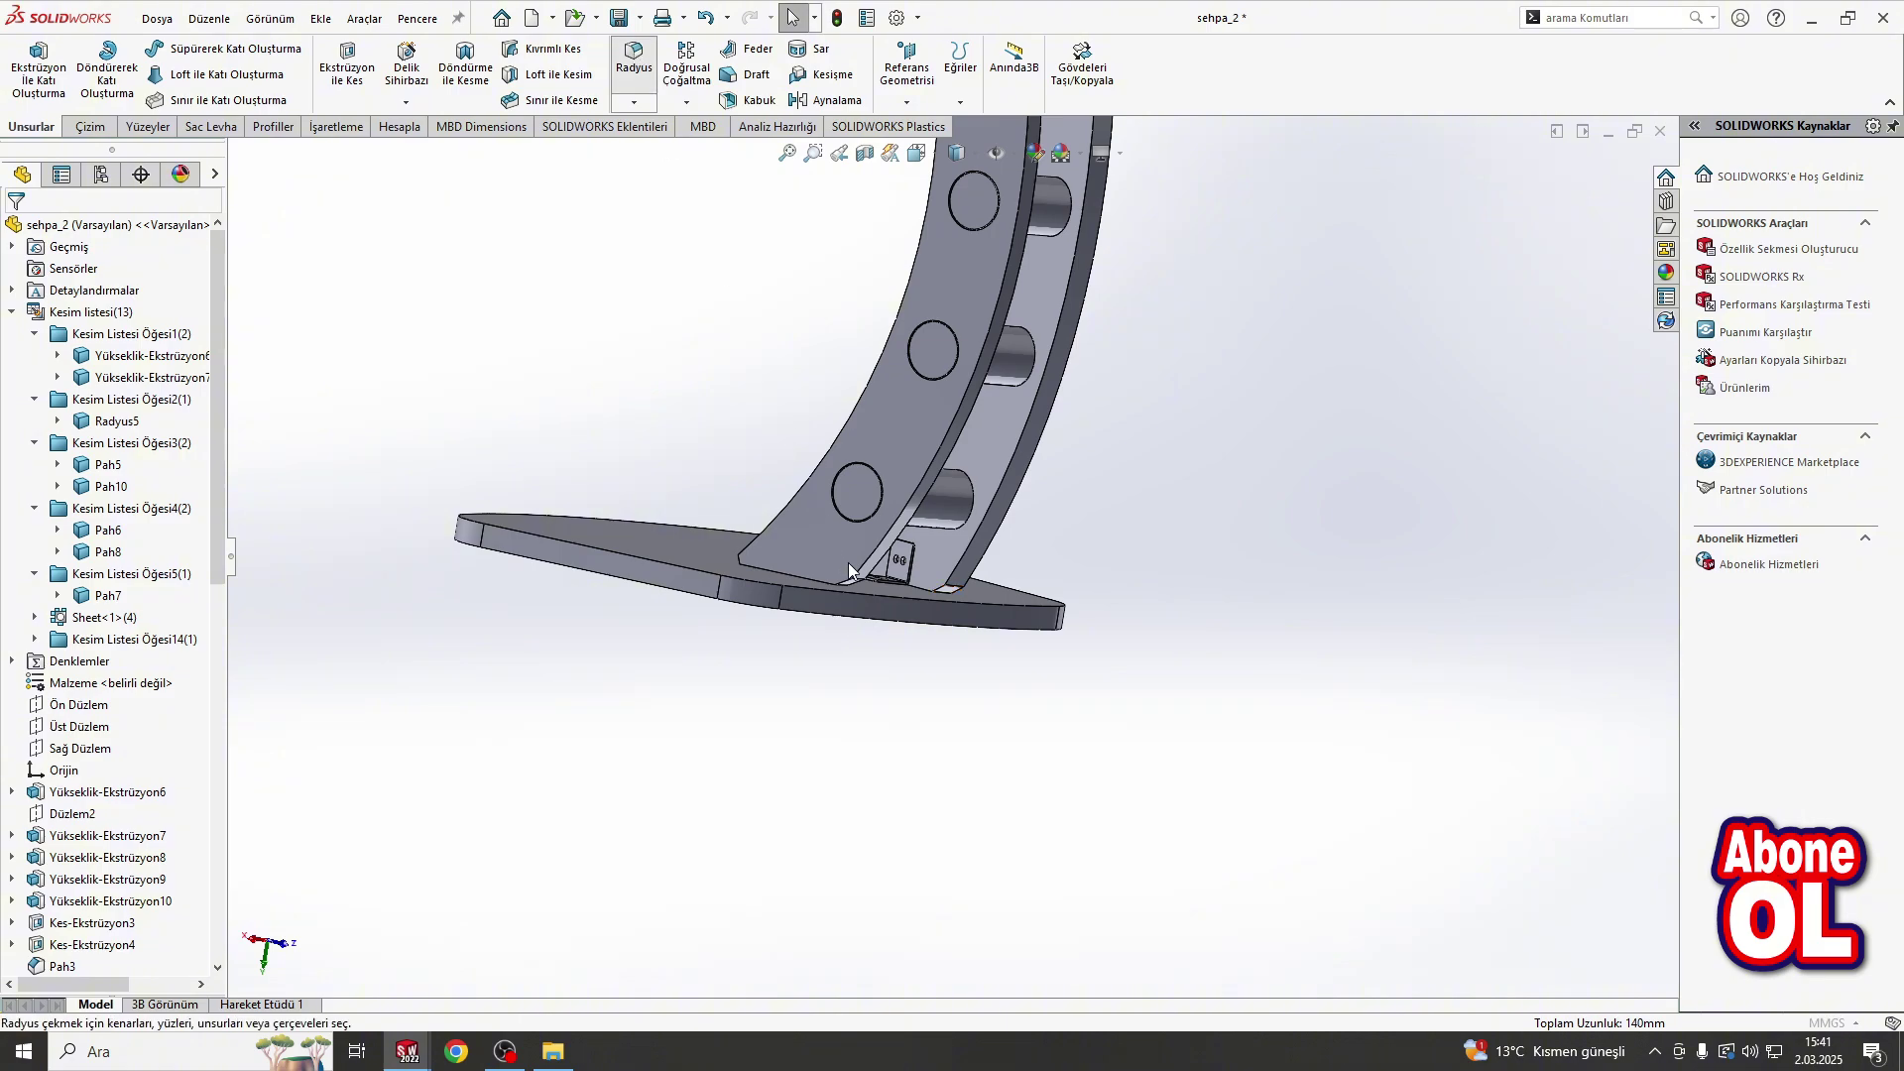
scroll(848, 570, "down", 5)
left_click(861, 579)
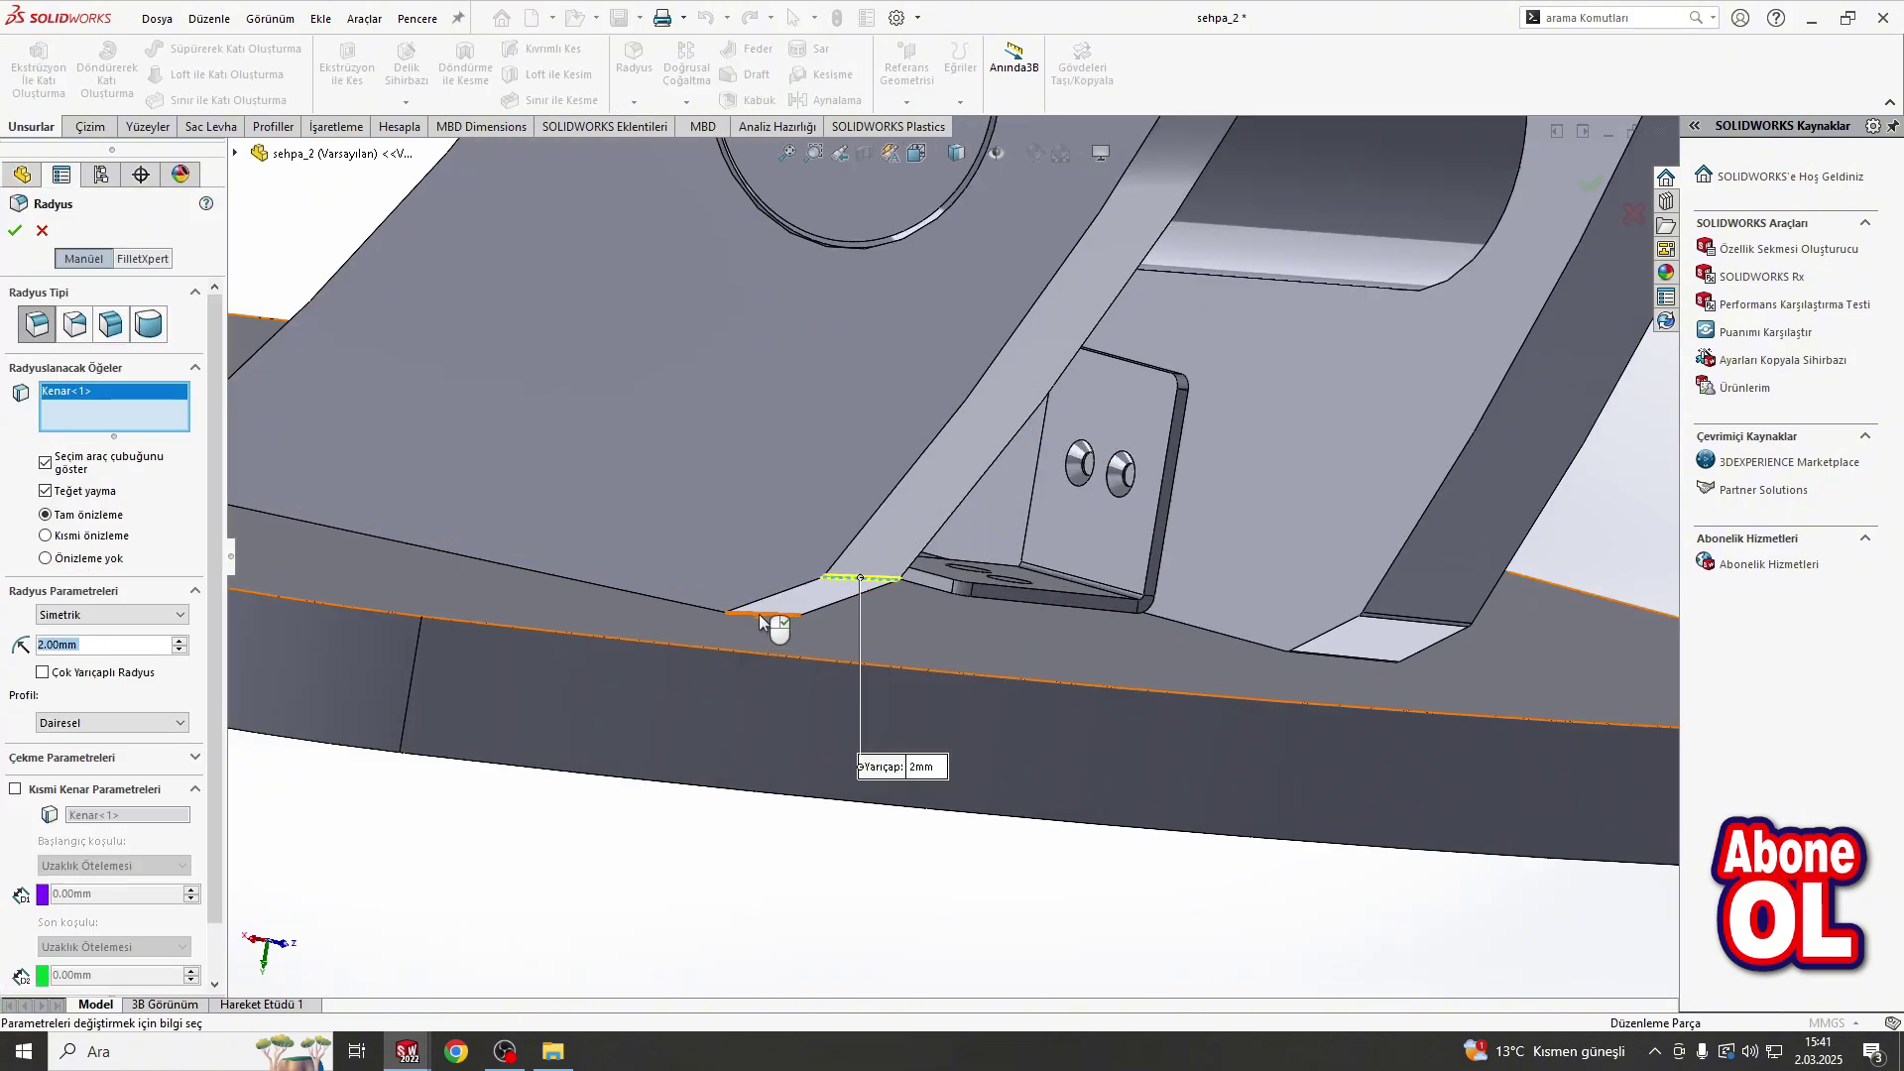
left_click(762, 614)
middle_click_drag(761, 614, 855, 504)
left_click(855, 504)
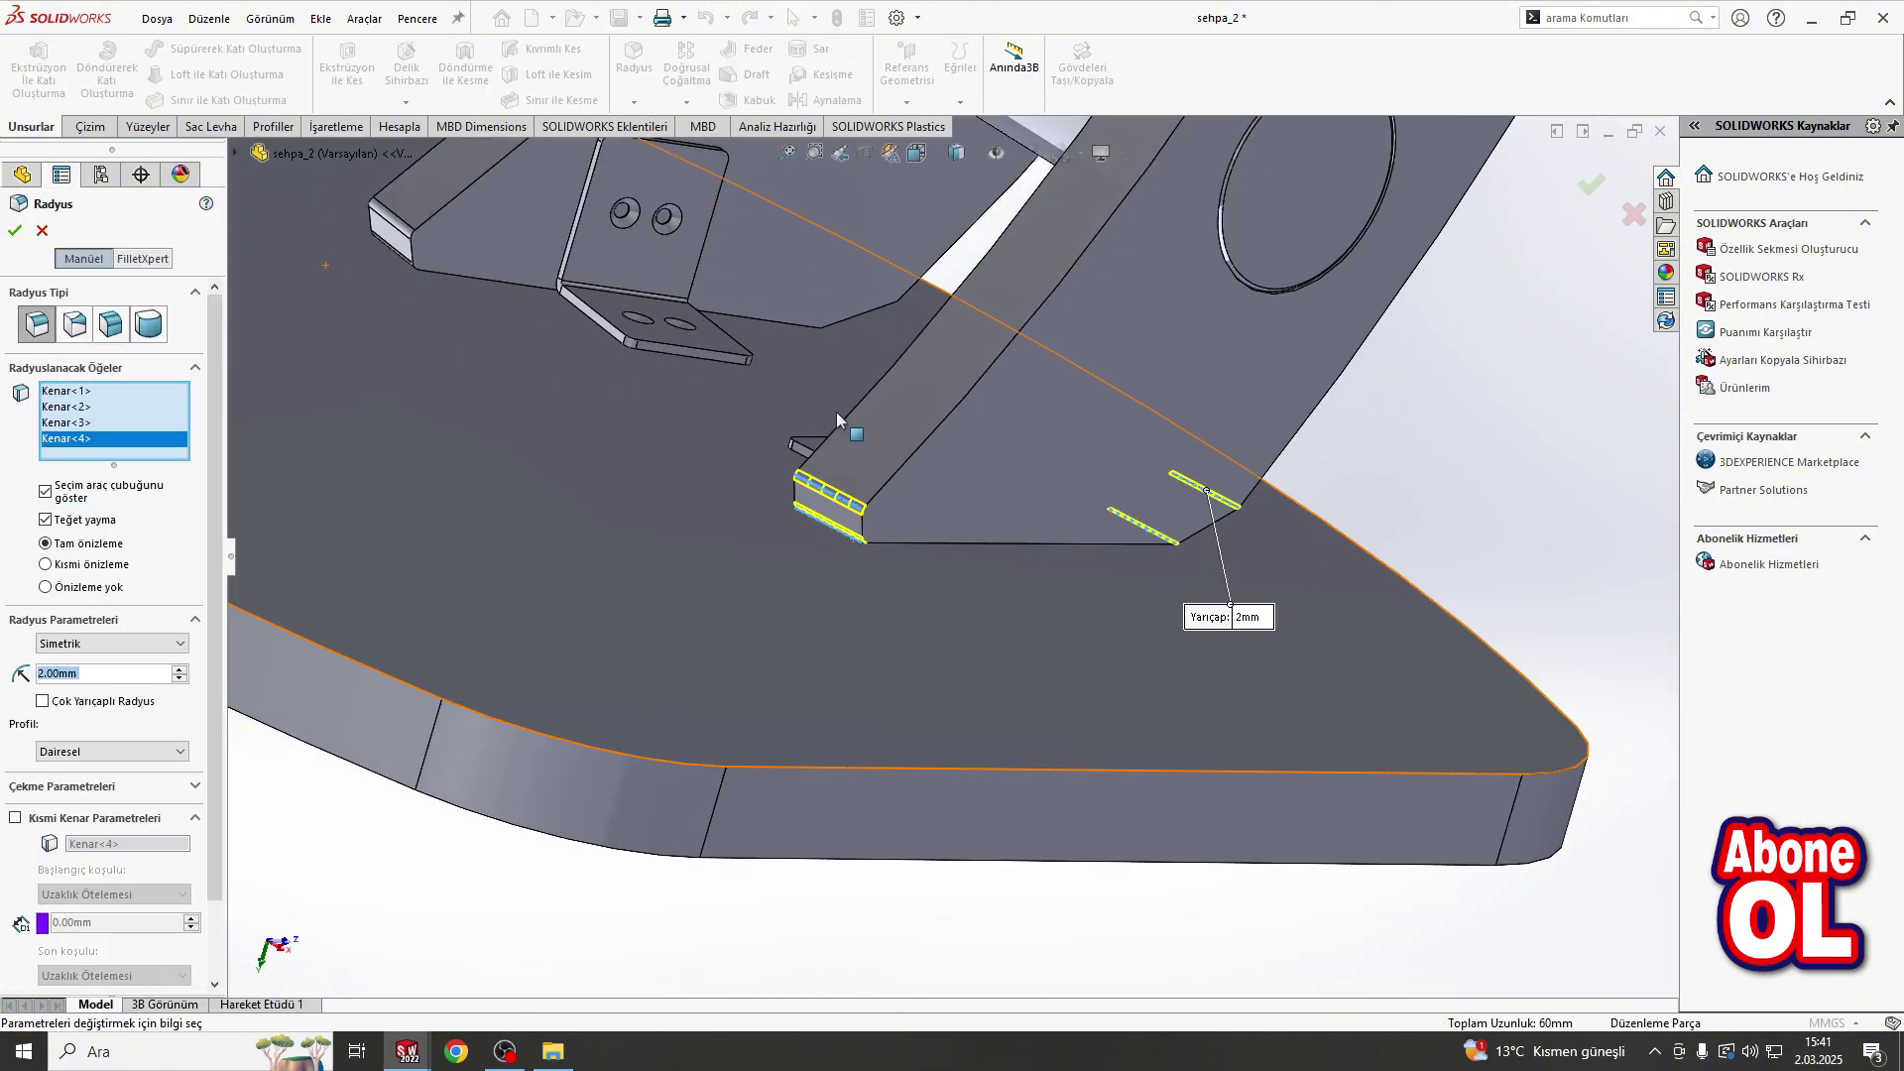
mouse_move(836, 413)
middle_mouse_down()
mouse_move(1043, 174)
mouse_move(809, 603)
mouse_move(974, 664)
mouse_move(848, 573)
middle_mouse_up()
left_click(808, 603)
Step: Add the top-plate junction edges and accept the second leg's 2 mm fillet
scroll(848, 573, "down", 3)
left_click(848, 574)
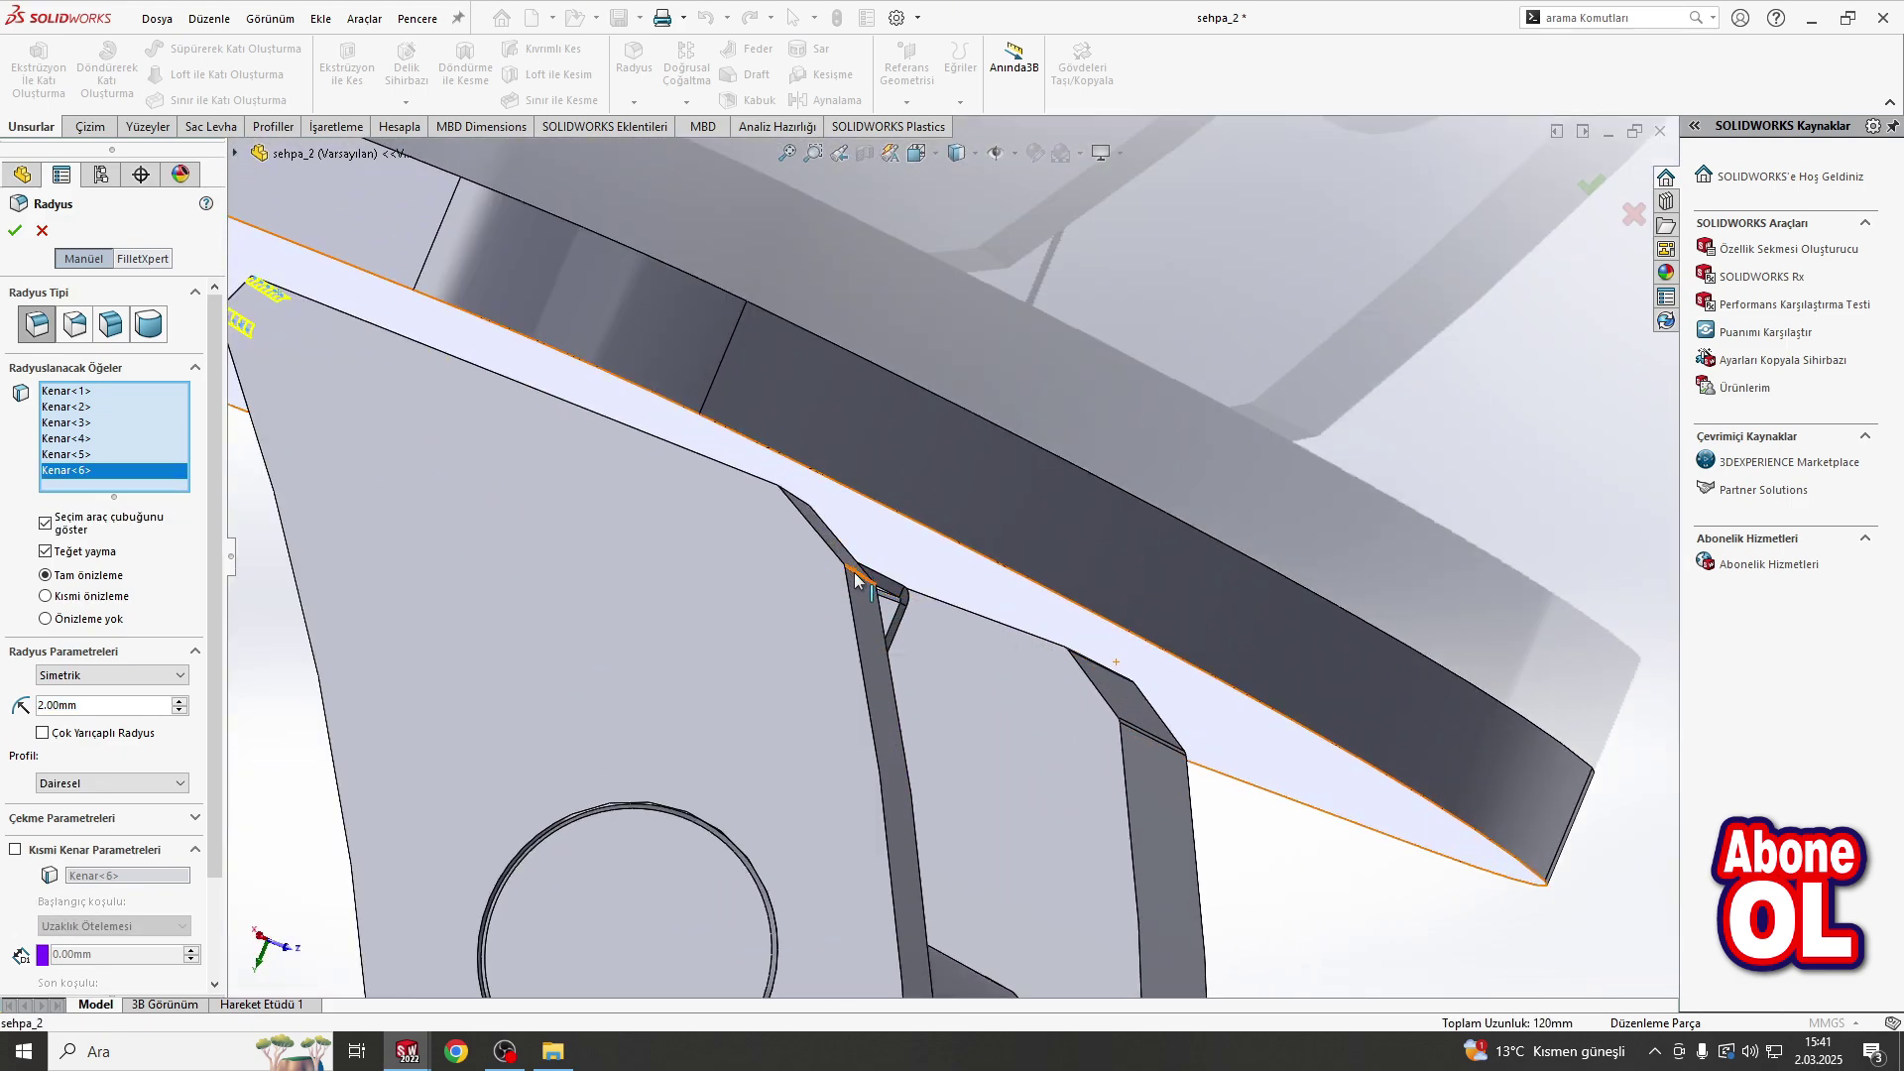
left_click(855, 578)
left_click(801, 504)
middle_click_drag(801, 504, 695, 541)
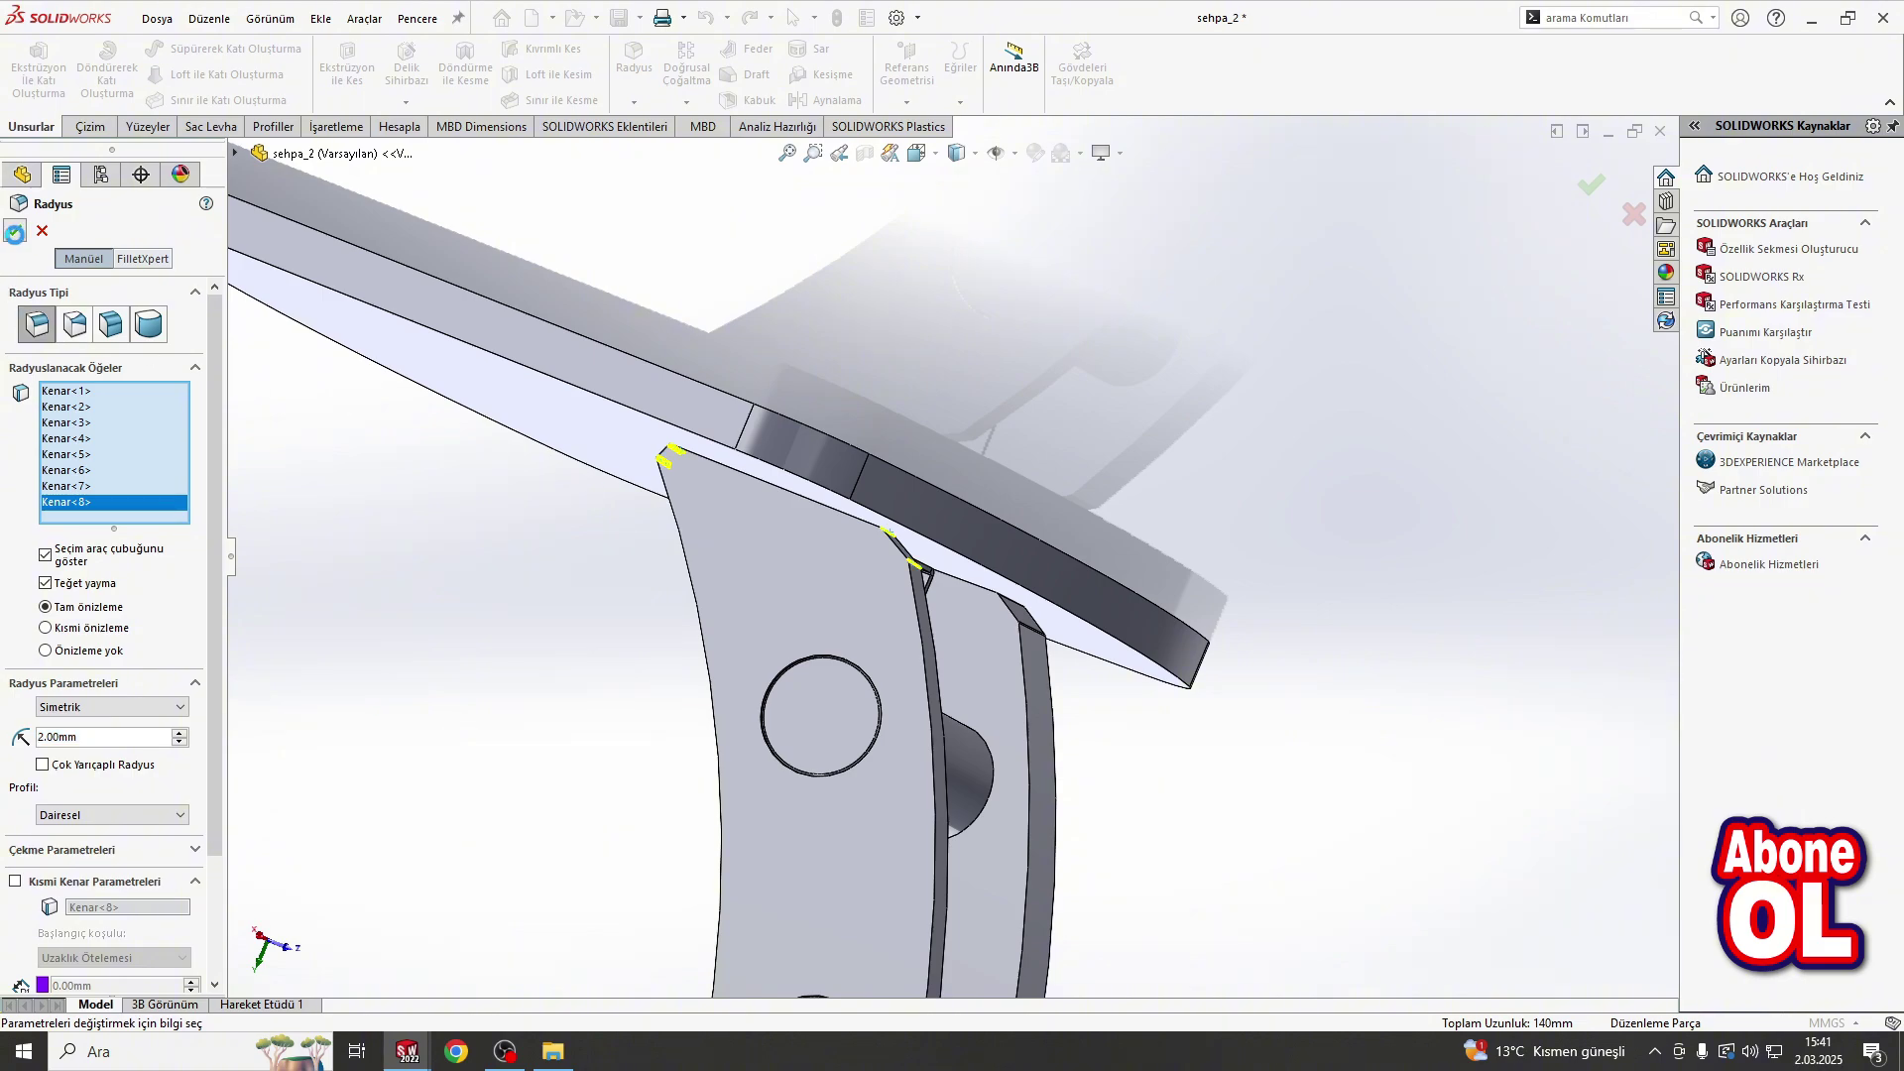
key("Return")
scroll(784, 662, "up", 5)
scroll(893, 629, "down", 3)
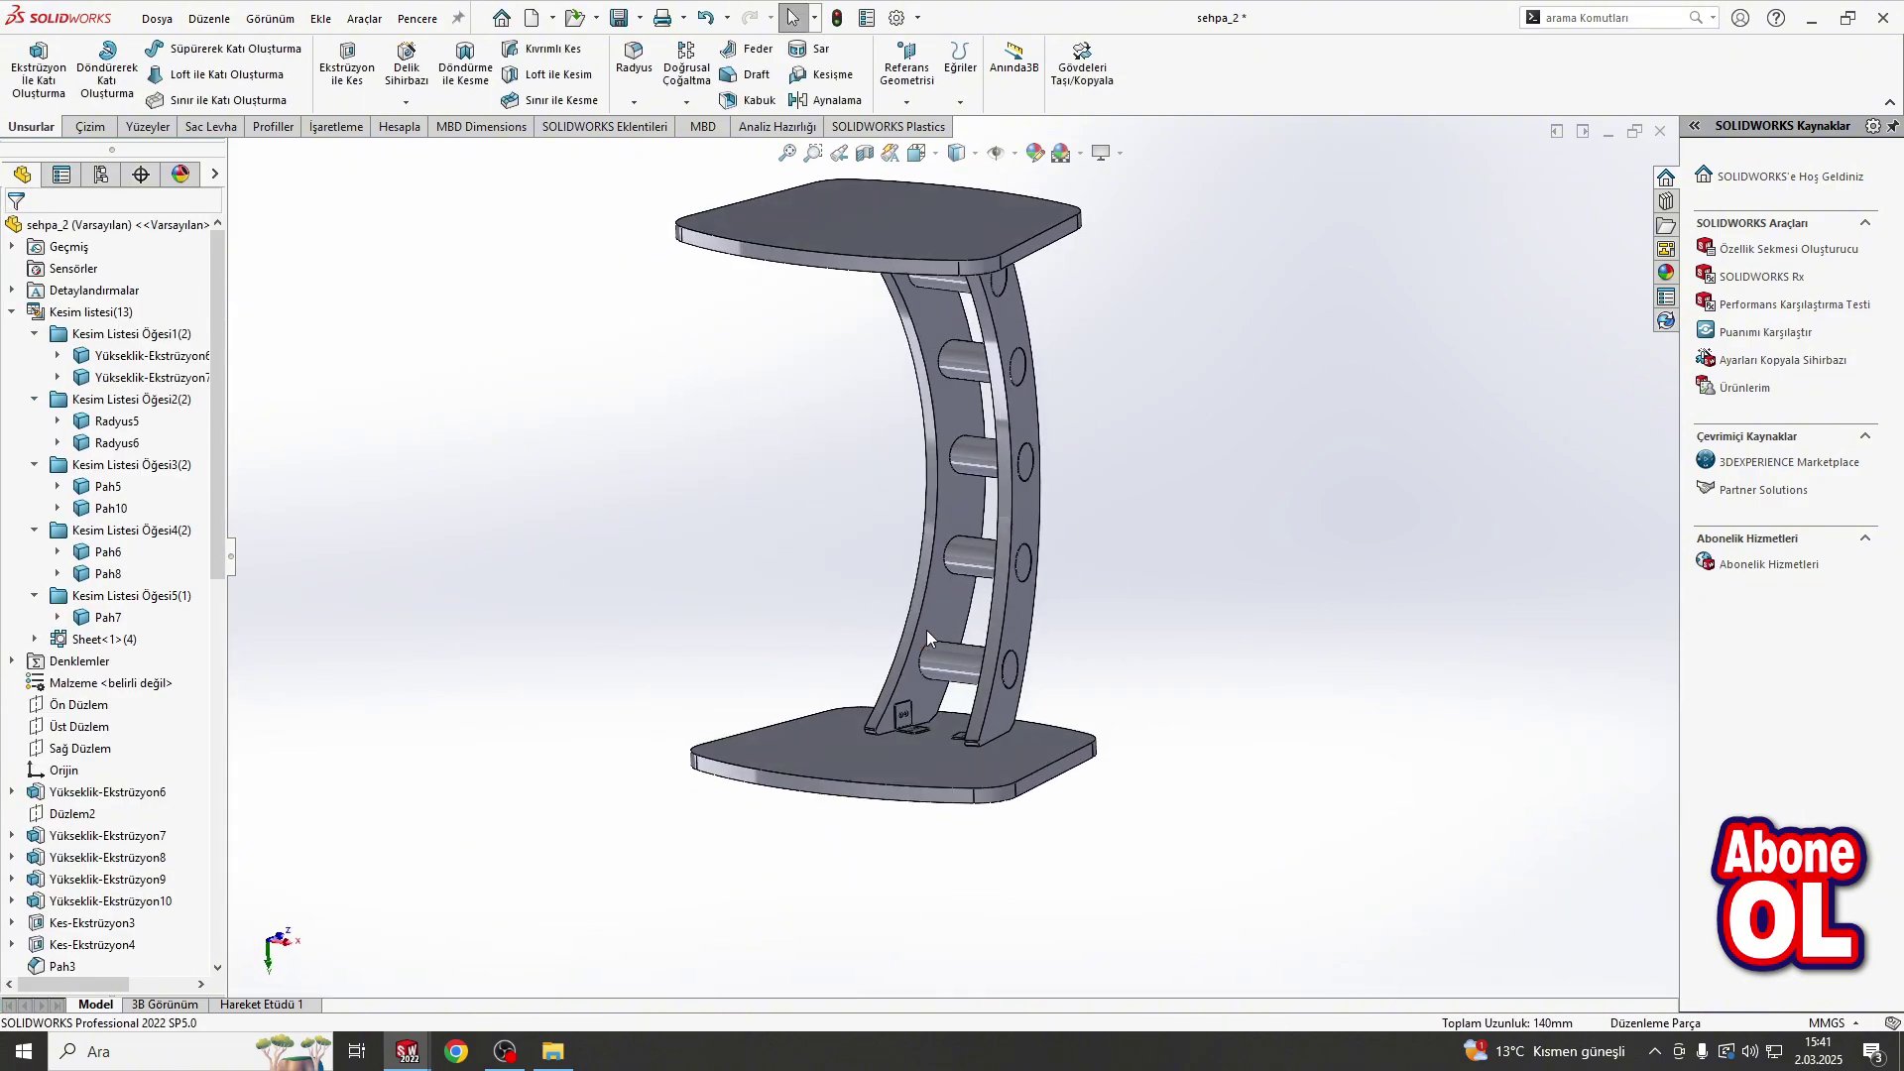
Step: Save the part and browse the Metal > Bronze appearances in the Task Pane
left_click(612, 15)
scroll(992, 640, "down", 3)
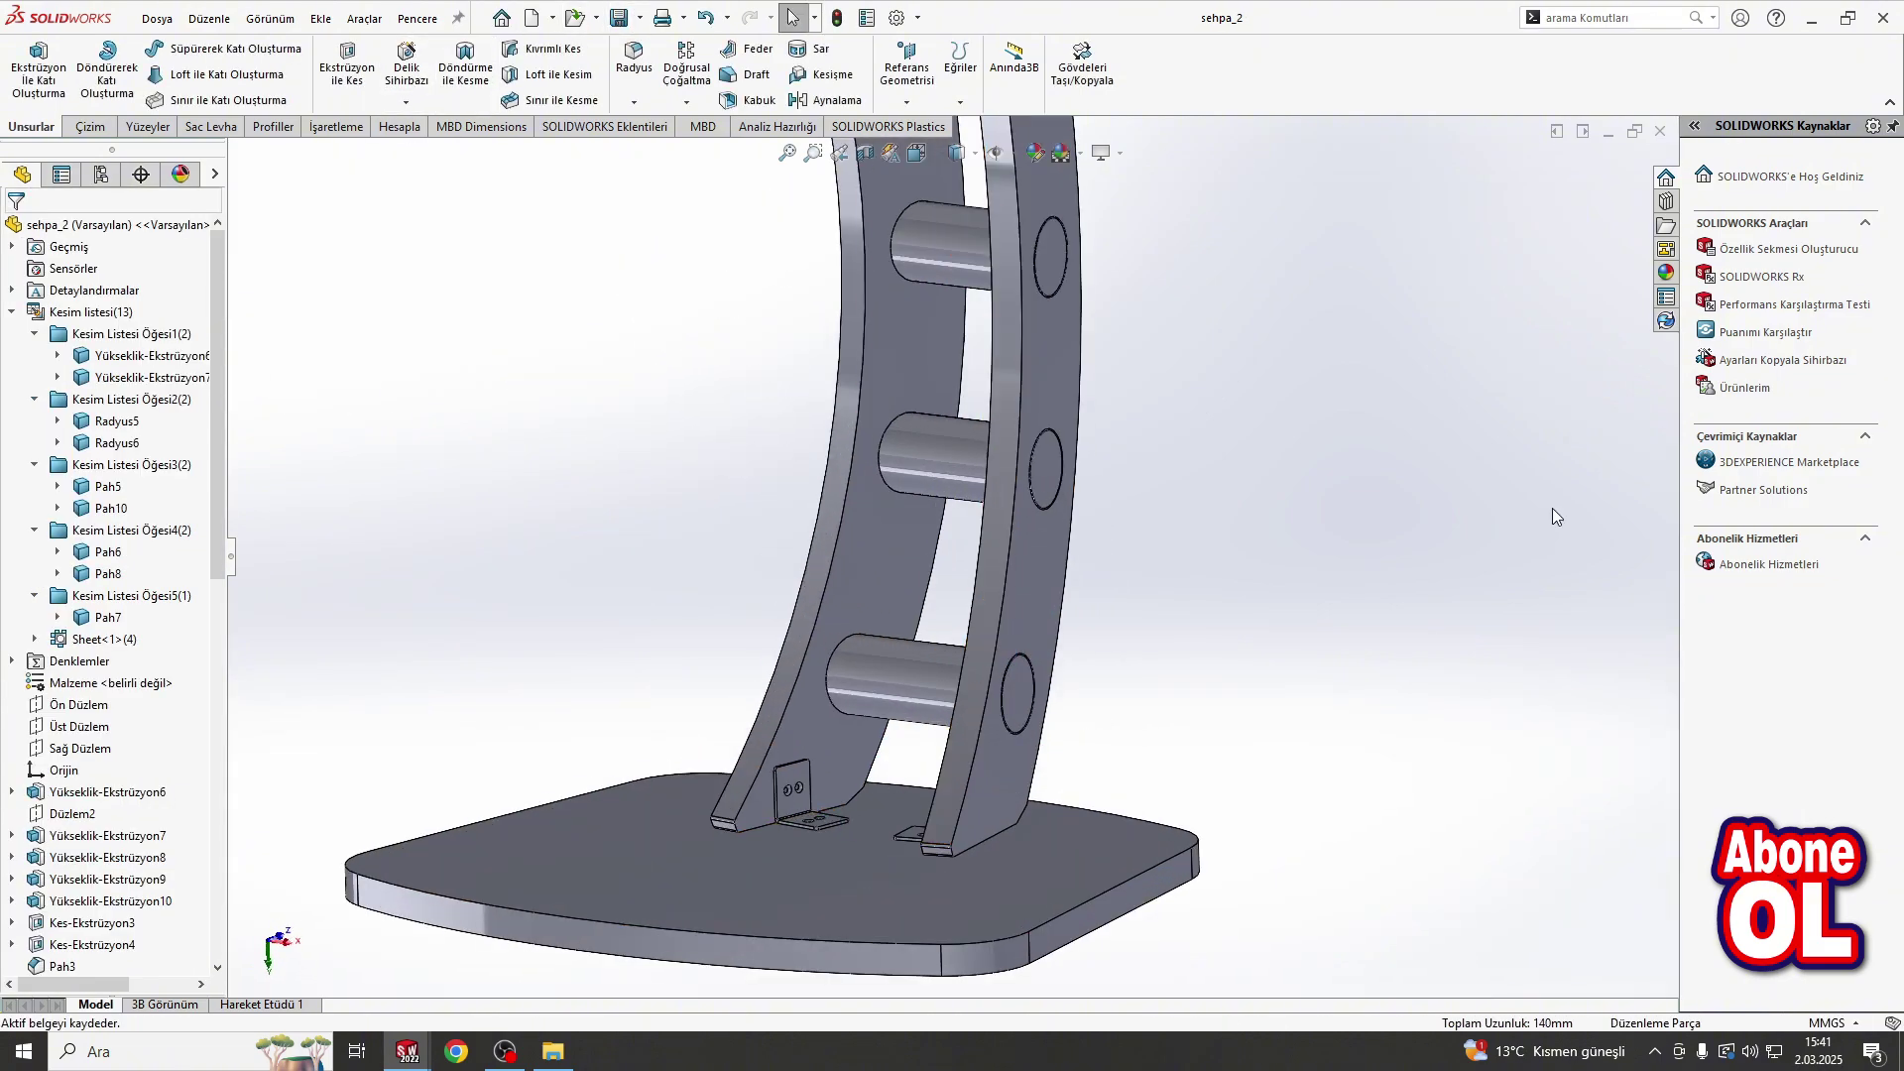
left_click(1666, 202)
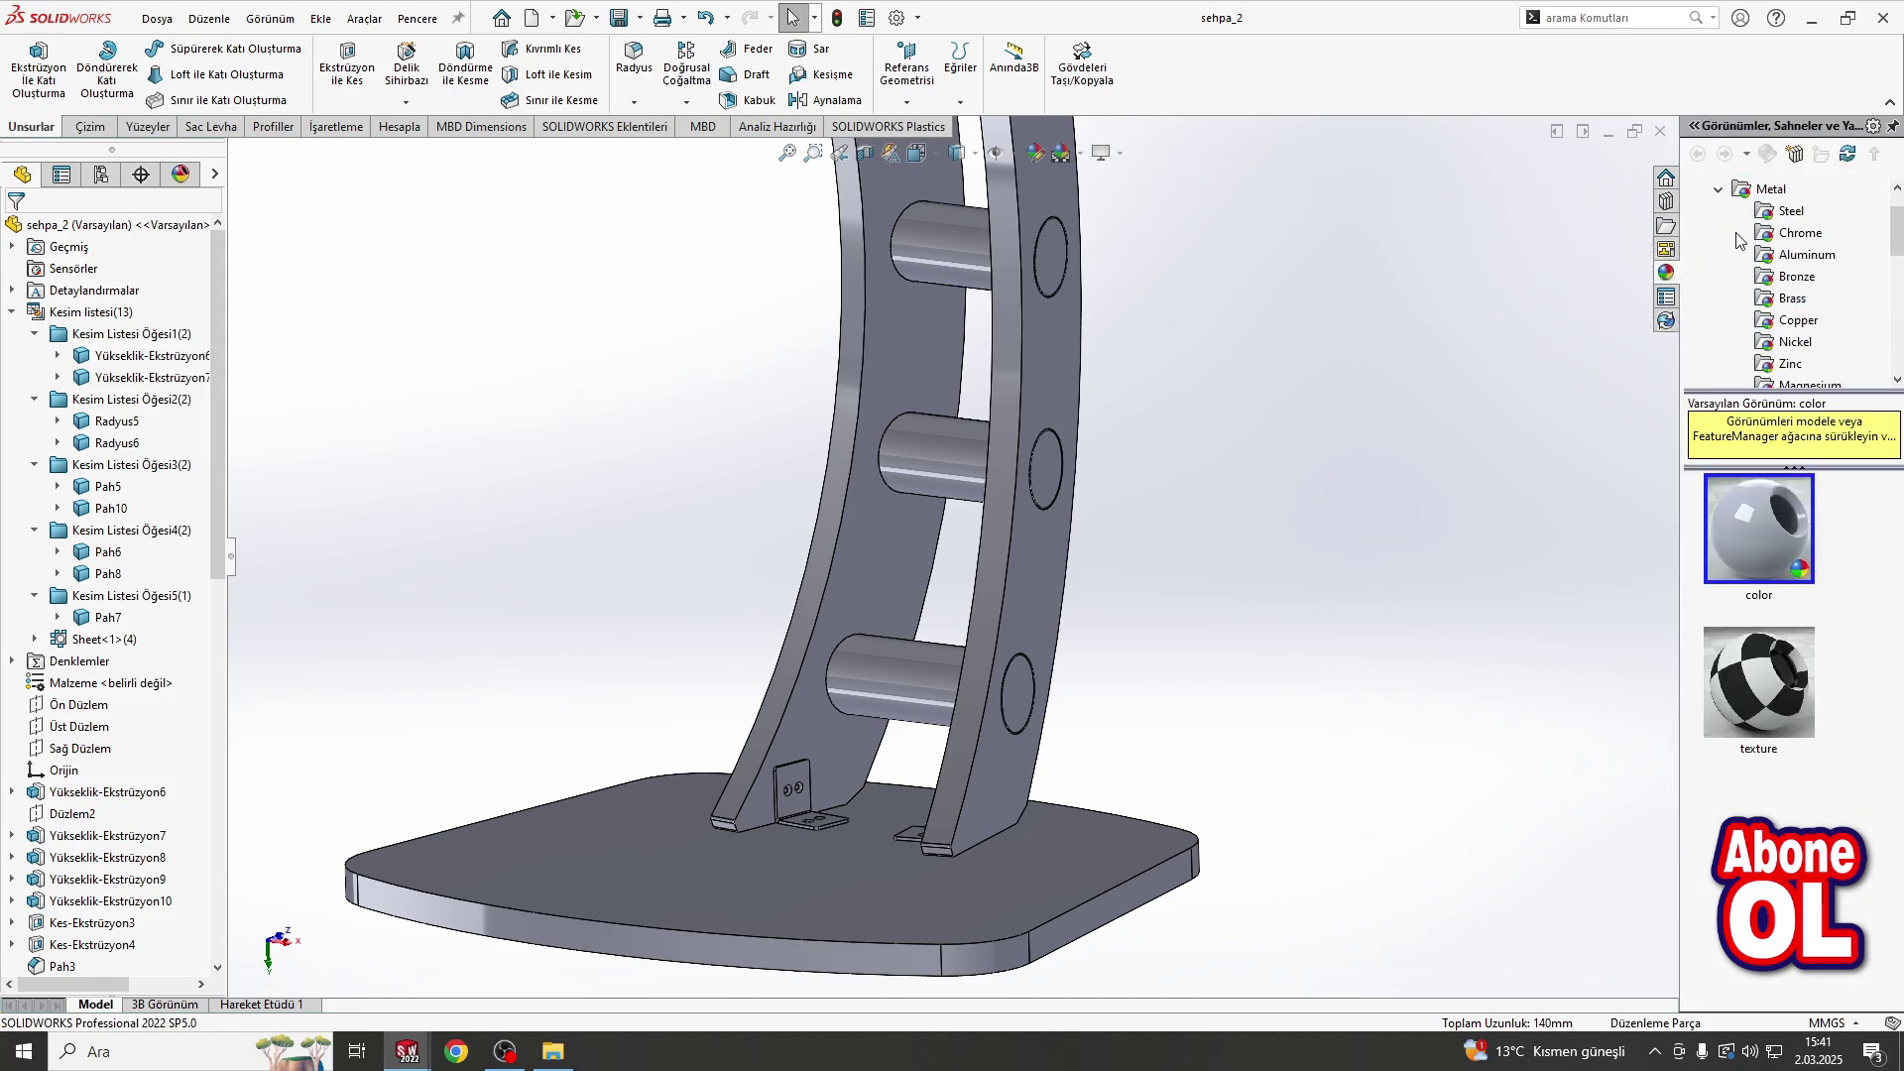
left_click(1795, 276)
mouse_move(1759, 528)
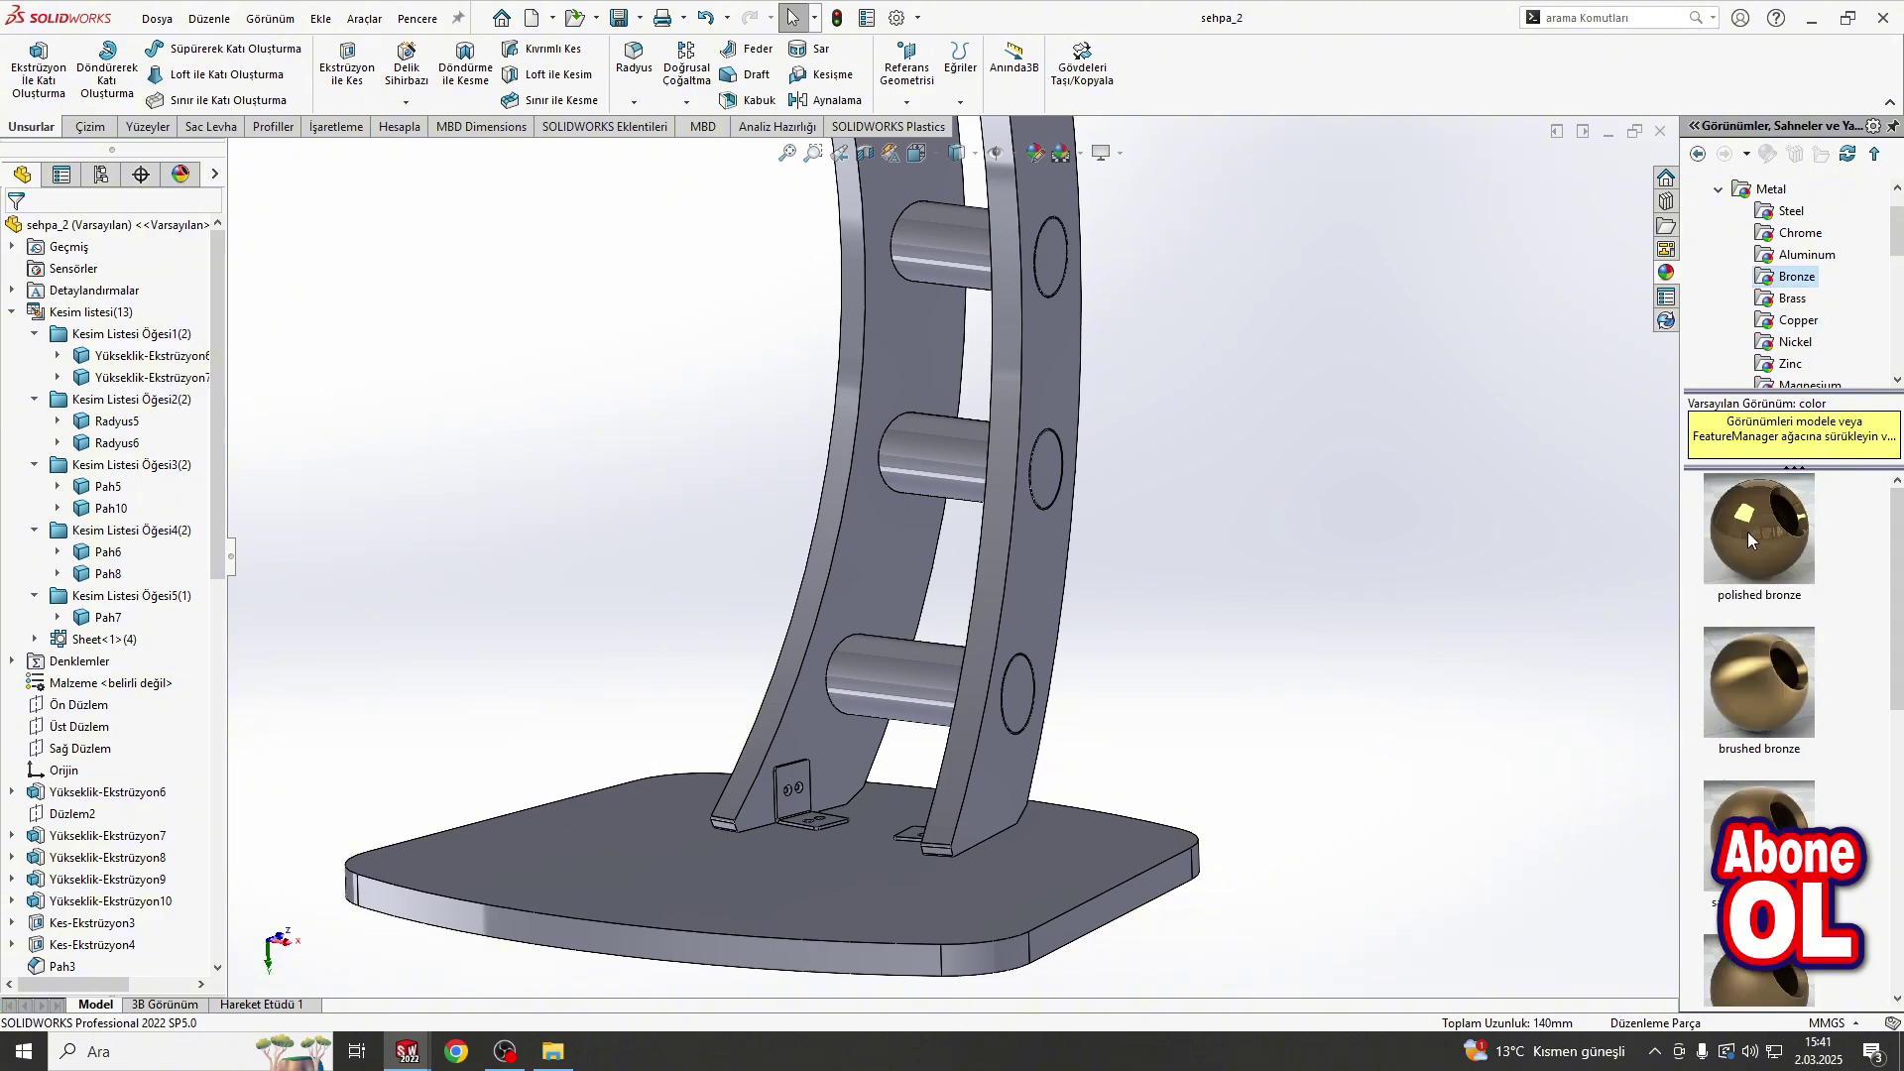
left_click(1795, 341)
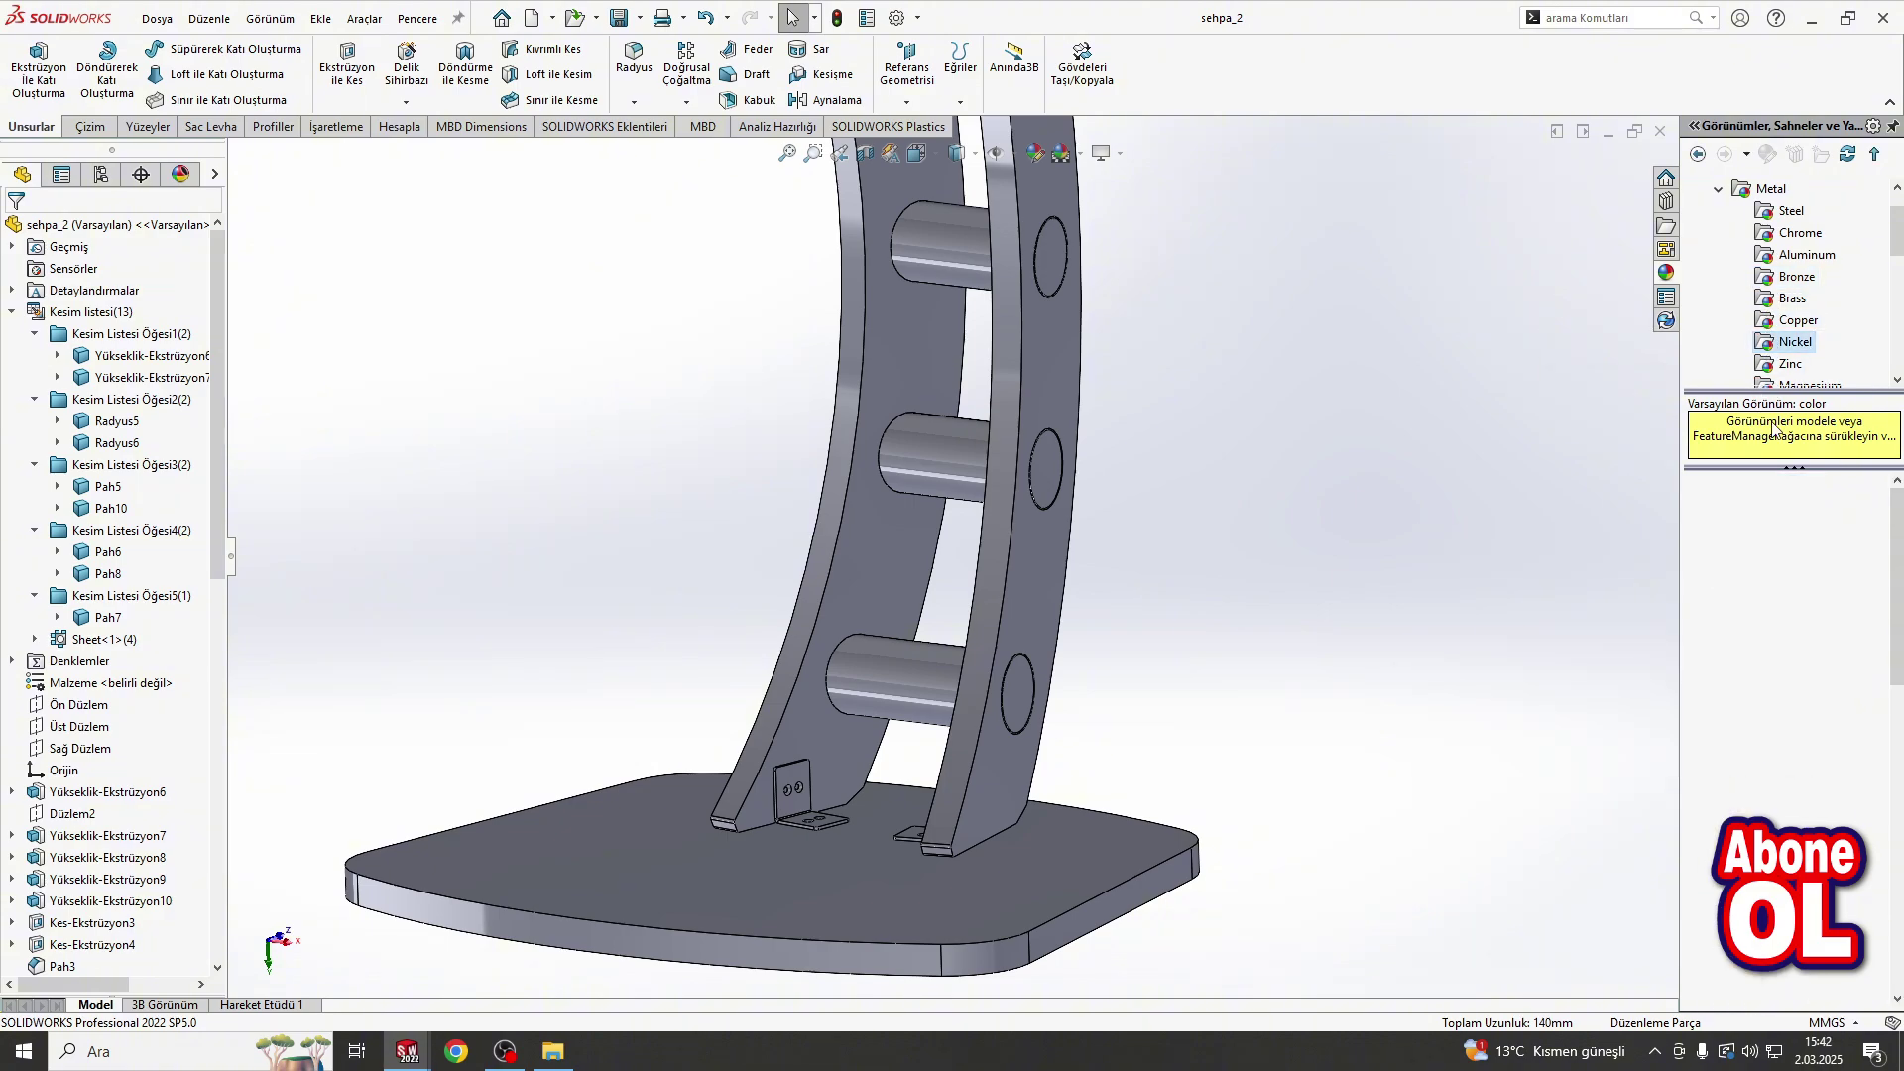
left_click(1796, 276)
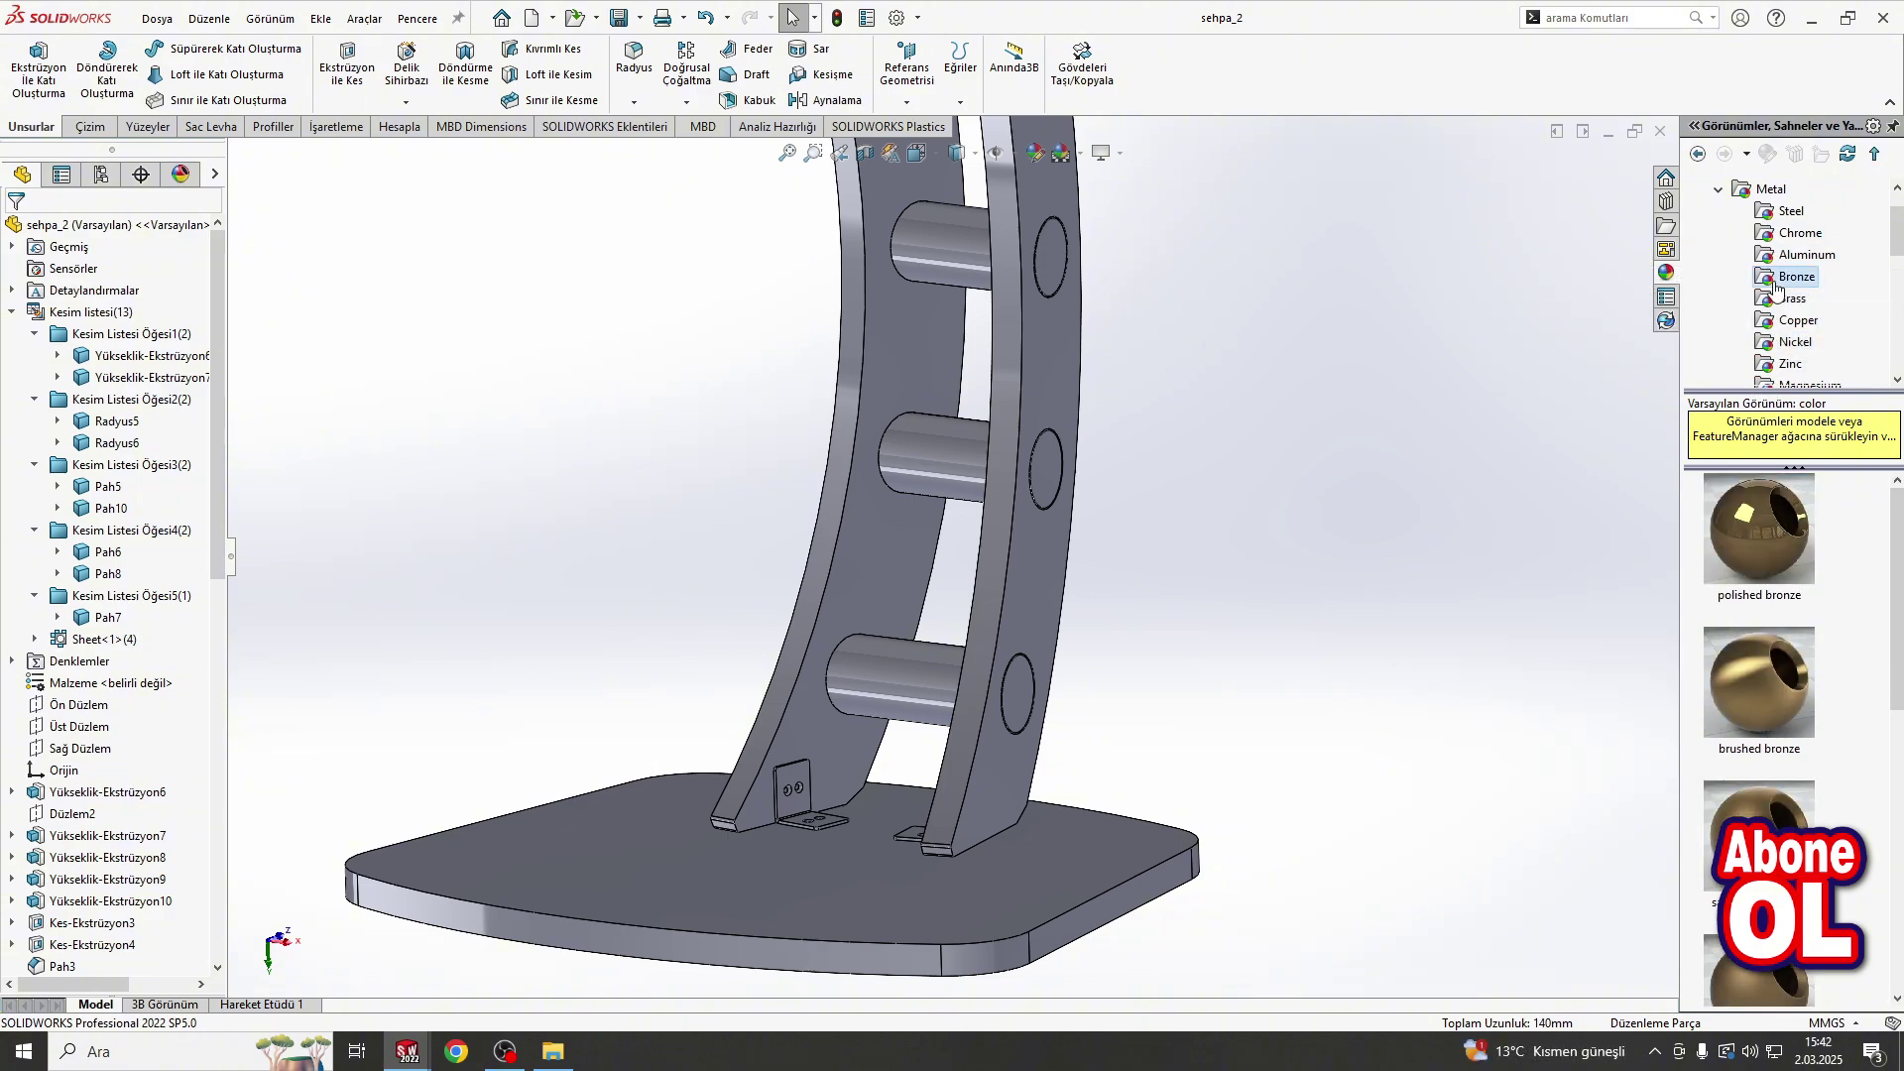
Step: Apply polished bronze only to the small mounting bracket at the leg's foot
mouse_move(1759, 529)
left_mouse_down()
mouse_move(1044, 784)
mouse_move(787, 799)
left_mouse_up()
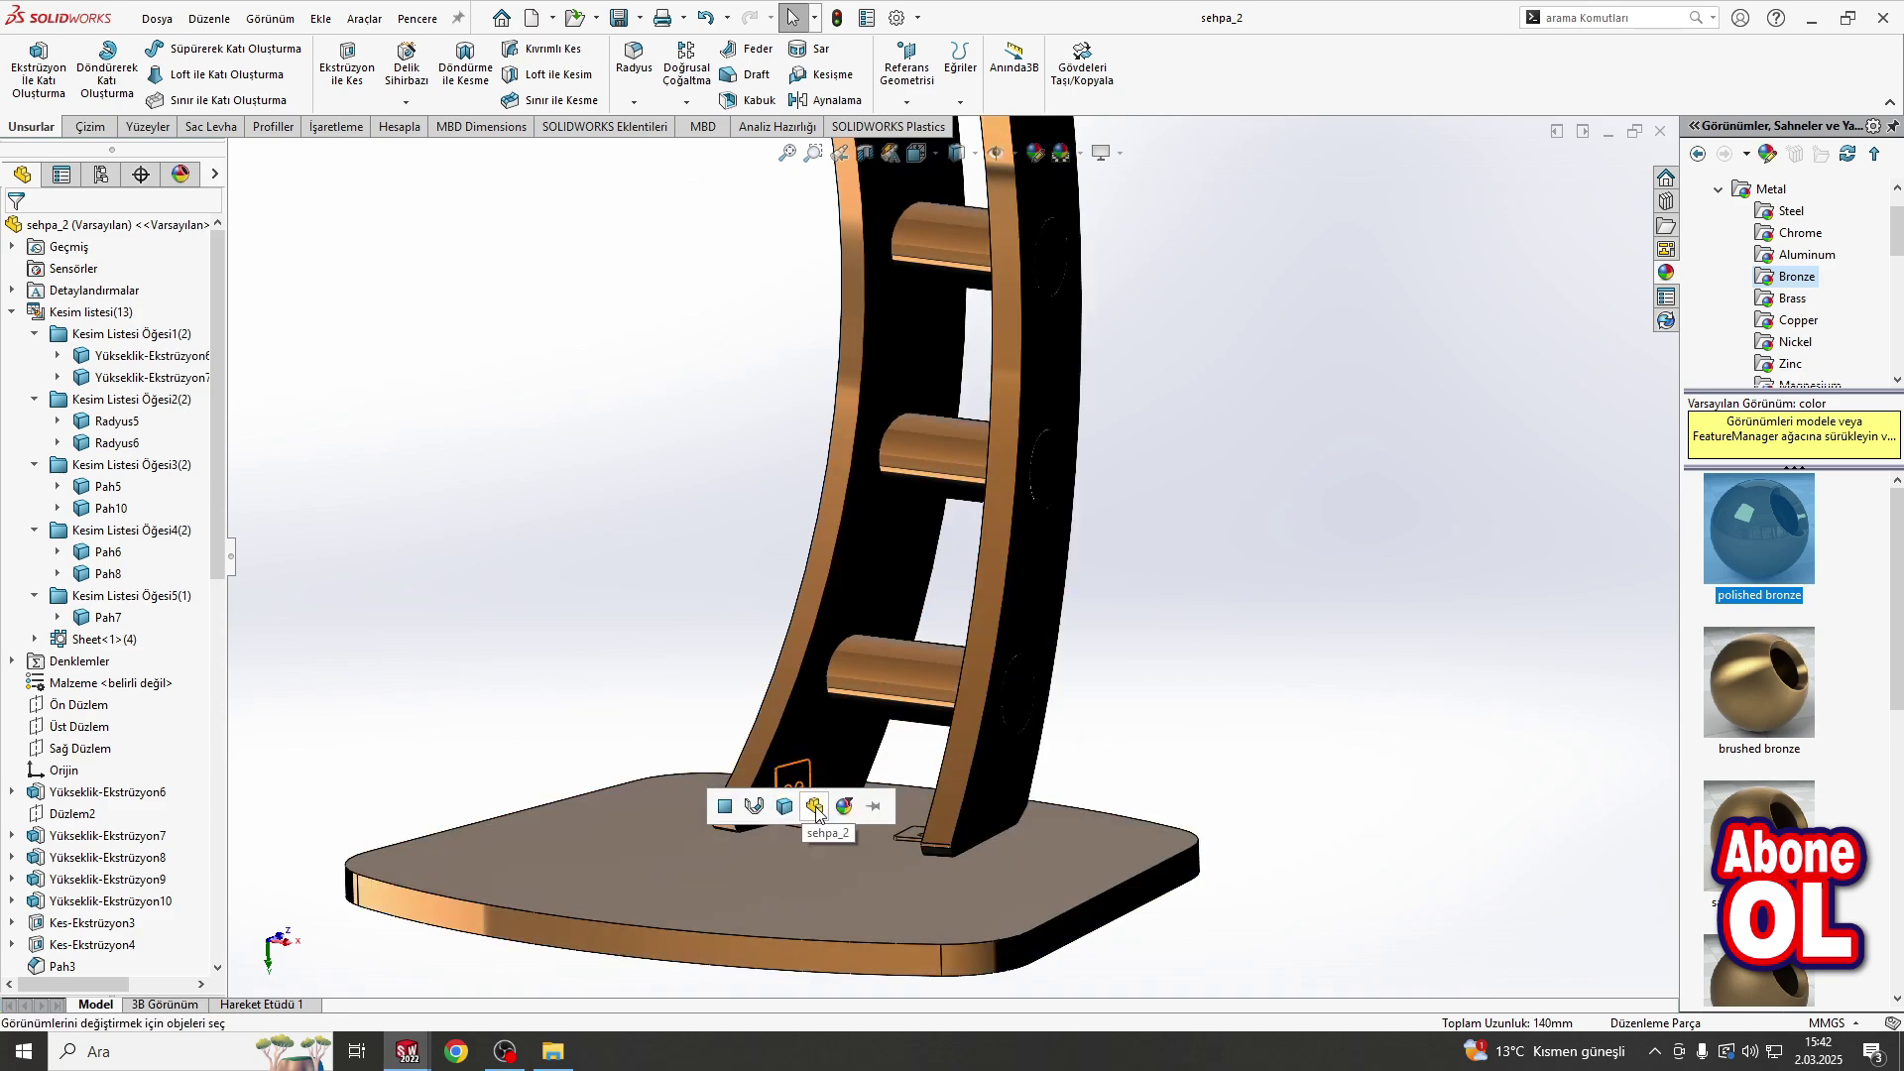
left_click(787, 805)
left_click_drag(1758, 529, 908, 835)
middle_click_drag(1074, 721, 1691, 751)
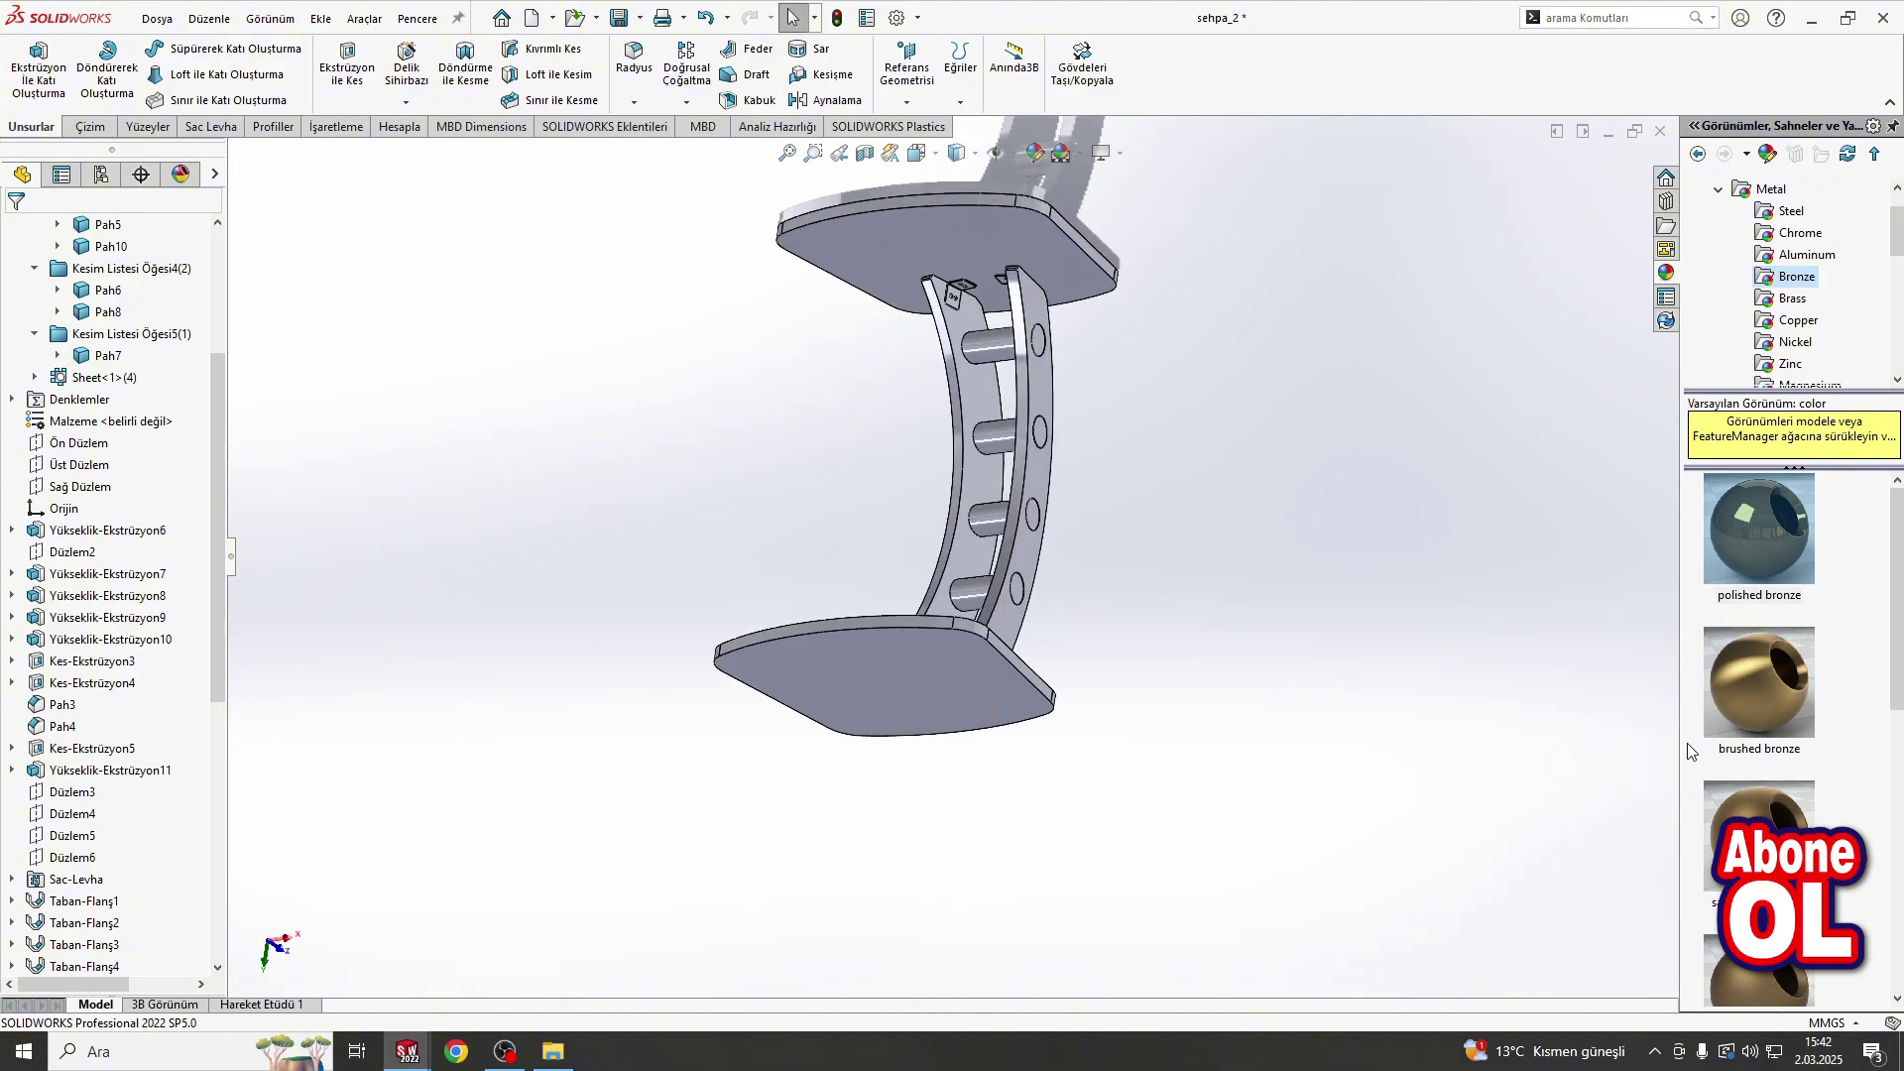
scroll(978, 273, "down", 3)
left_click_drag(1758, 528, 927, 412)
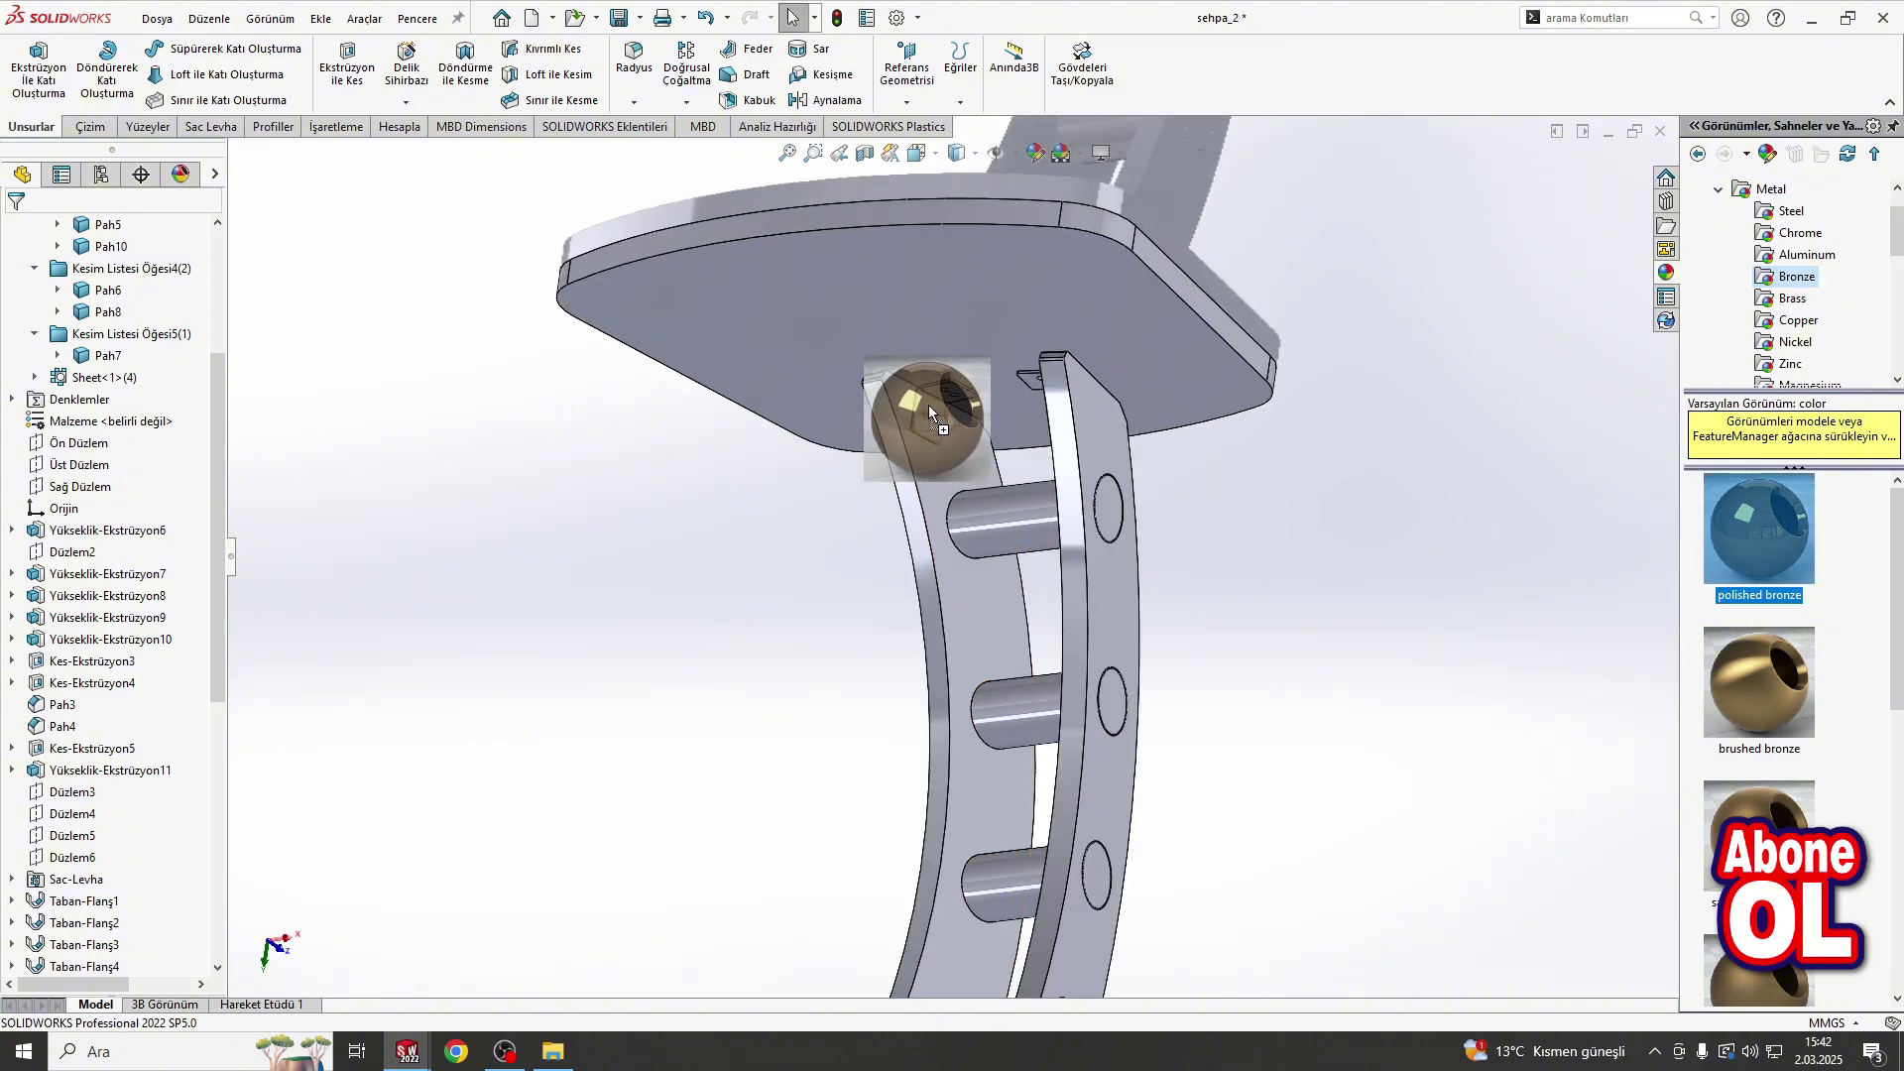
left_click_drag(1210, 426, 1091, 402)
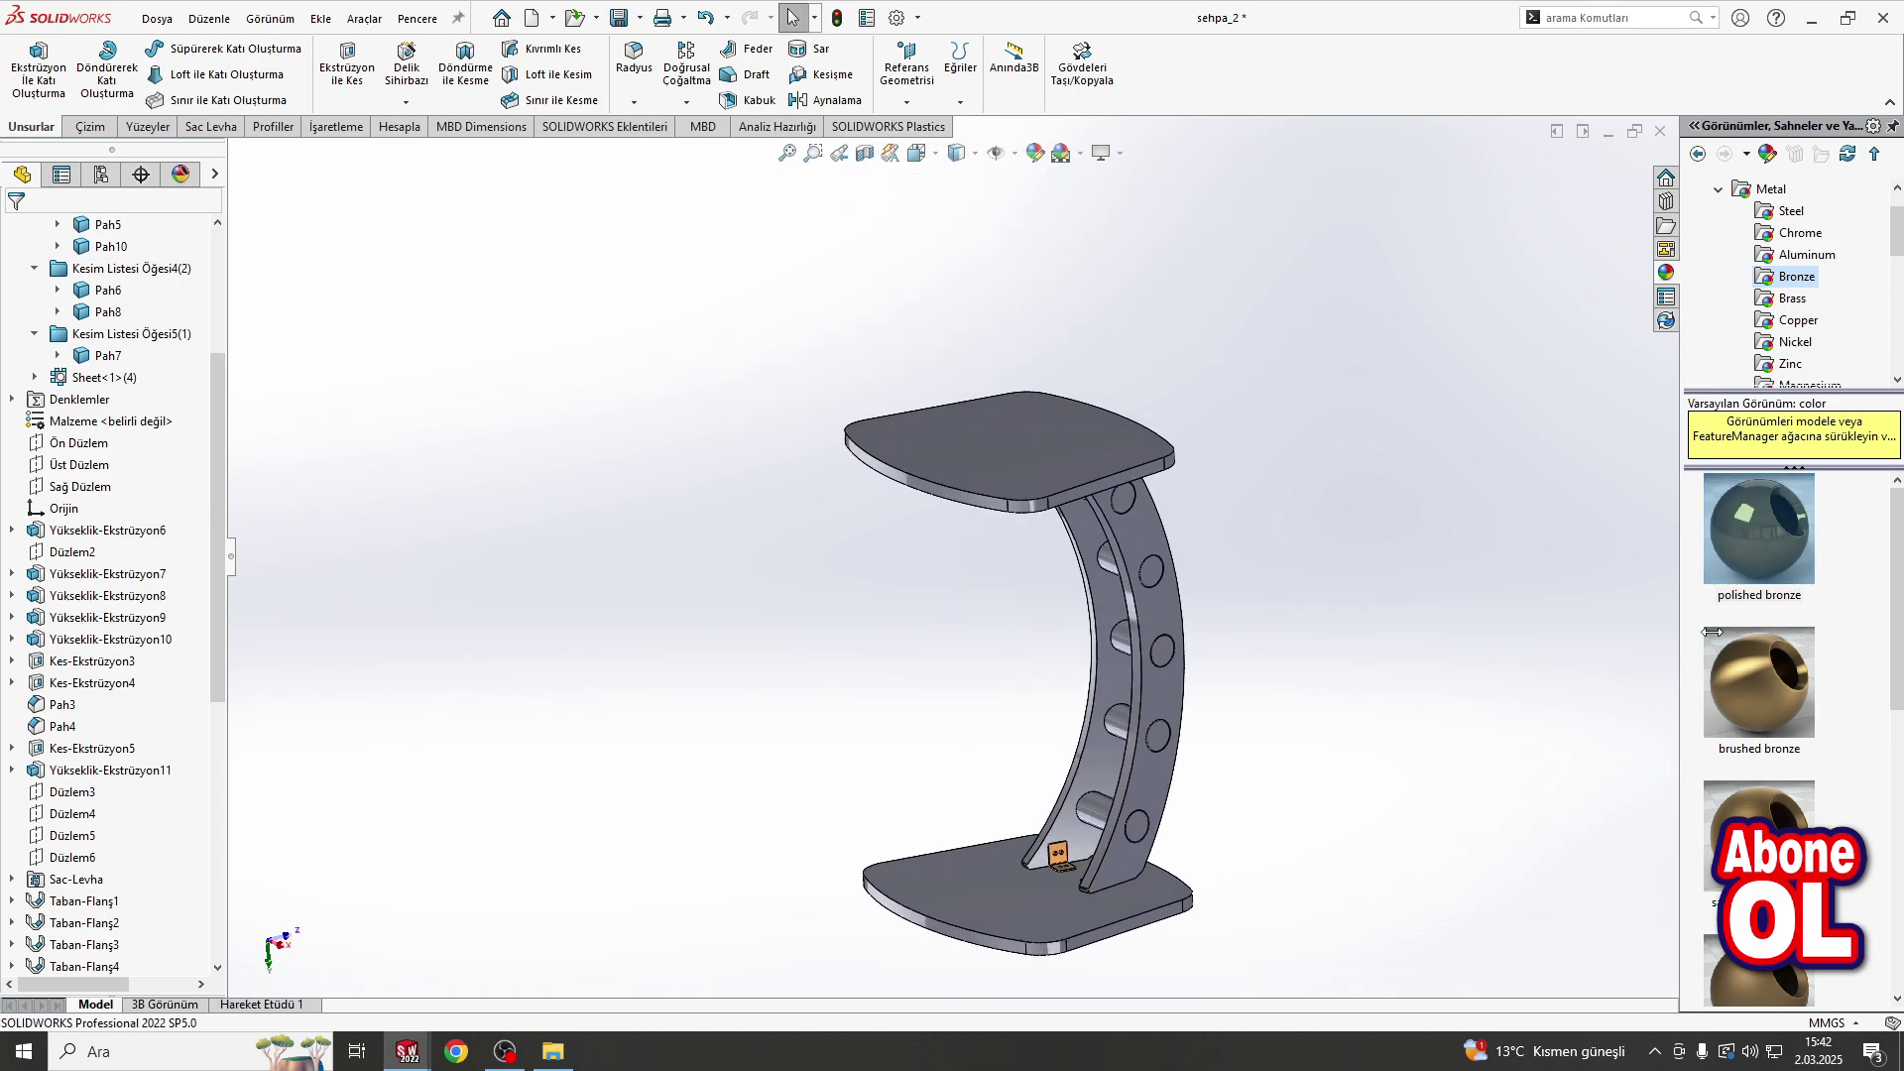
Step: Open Organic > Wood and apply polished pine to the whole table part
double_click(1743, 191)
left_click(1732, 343)
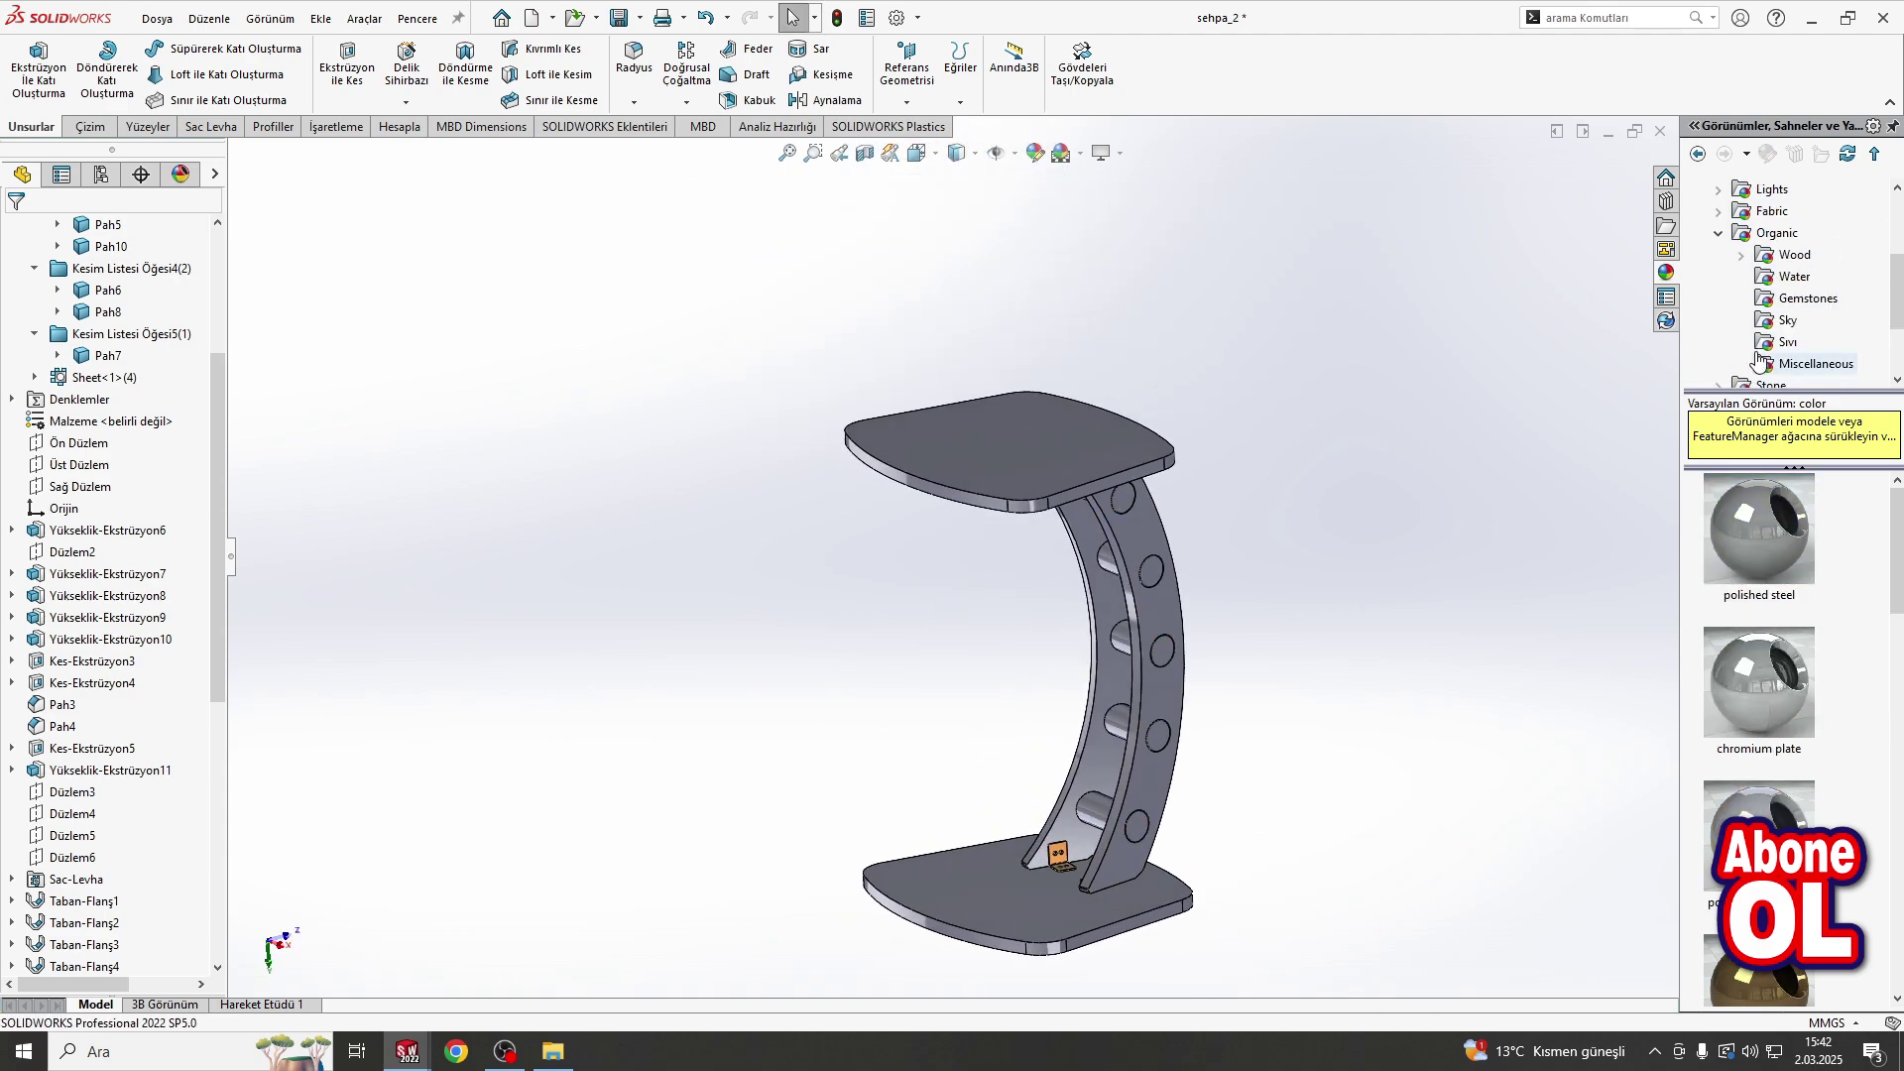
left_click(1793, 255)
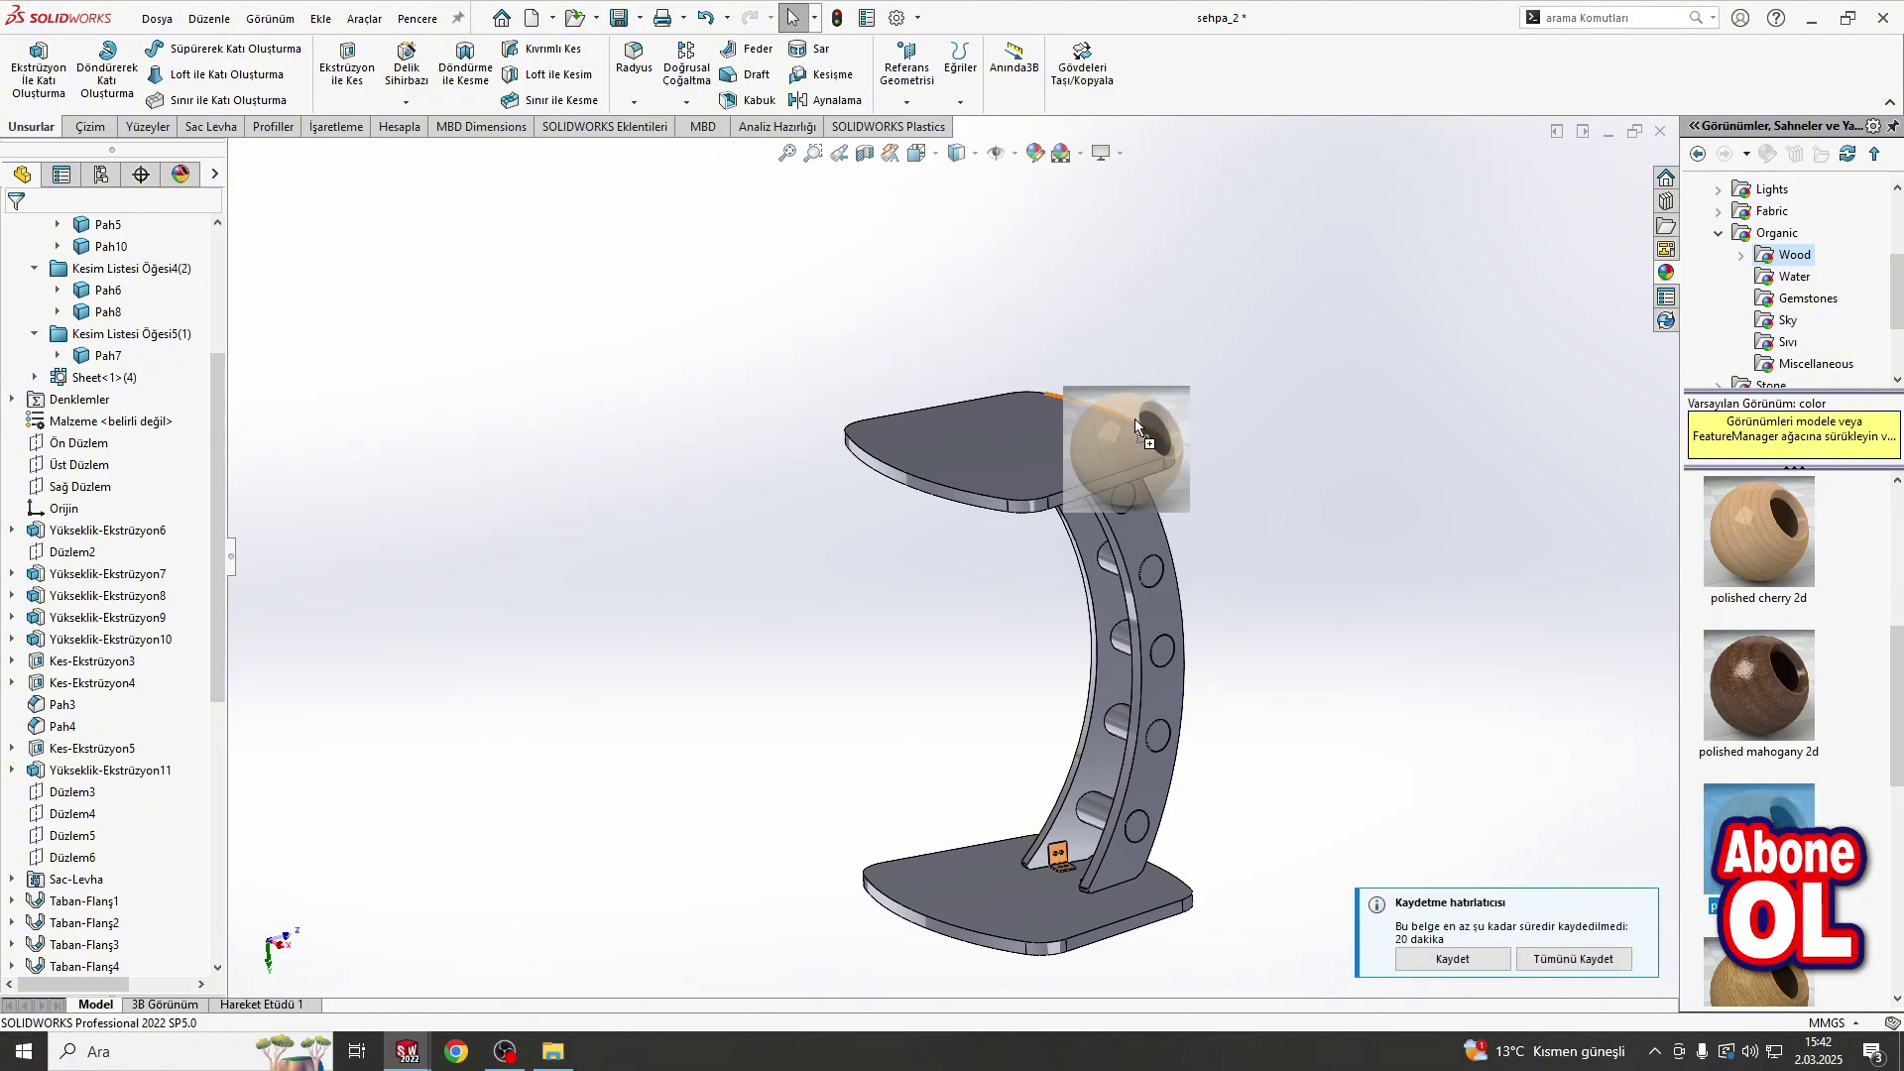
left_click_drag(1756, 786, 1130, 422)
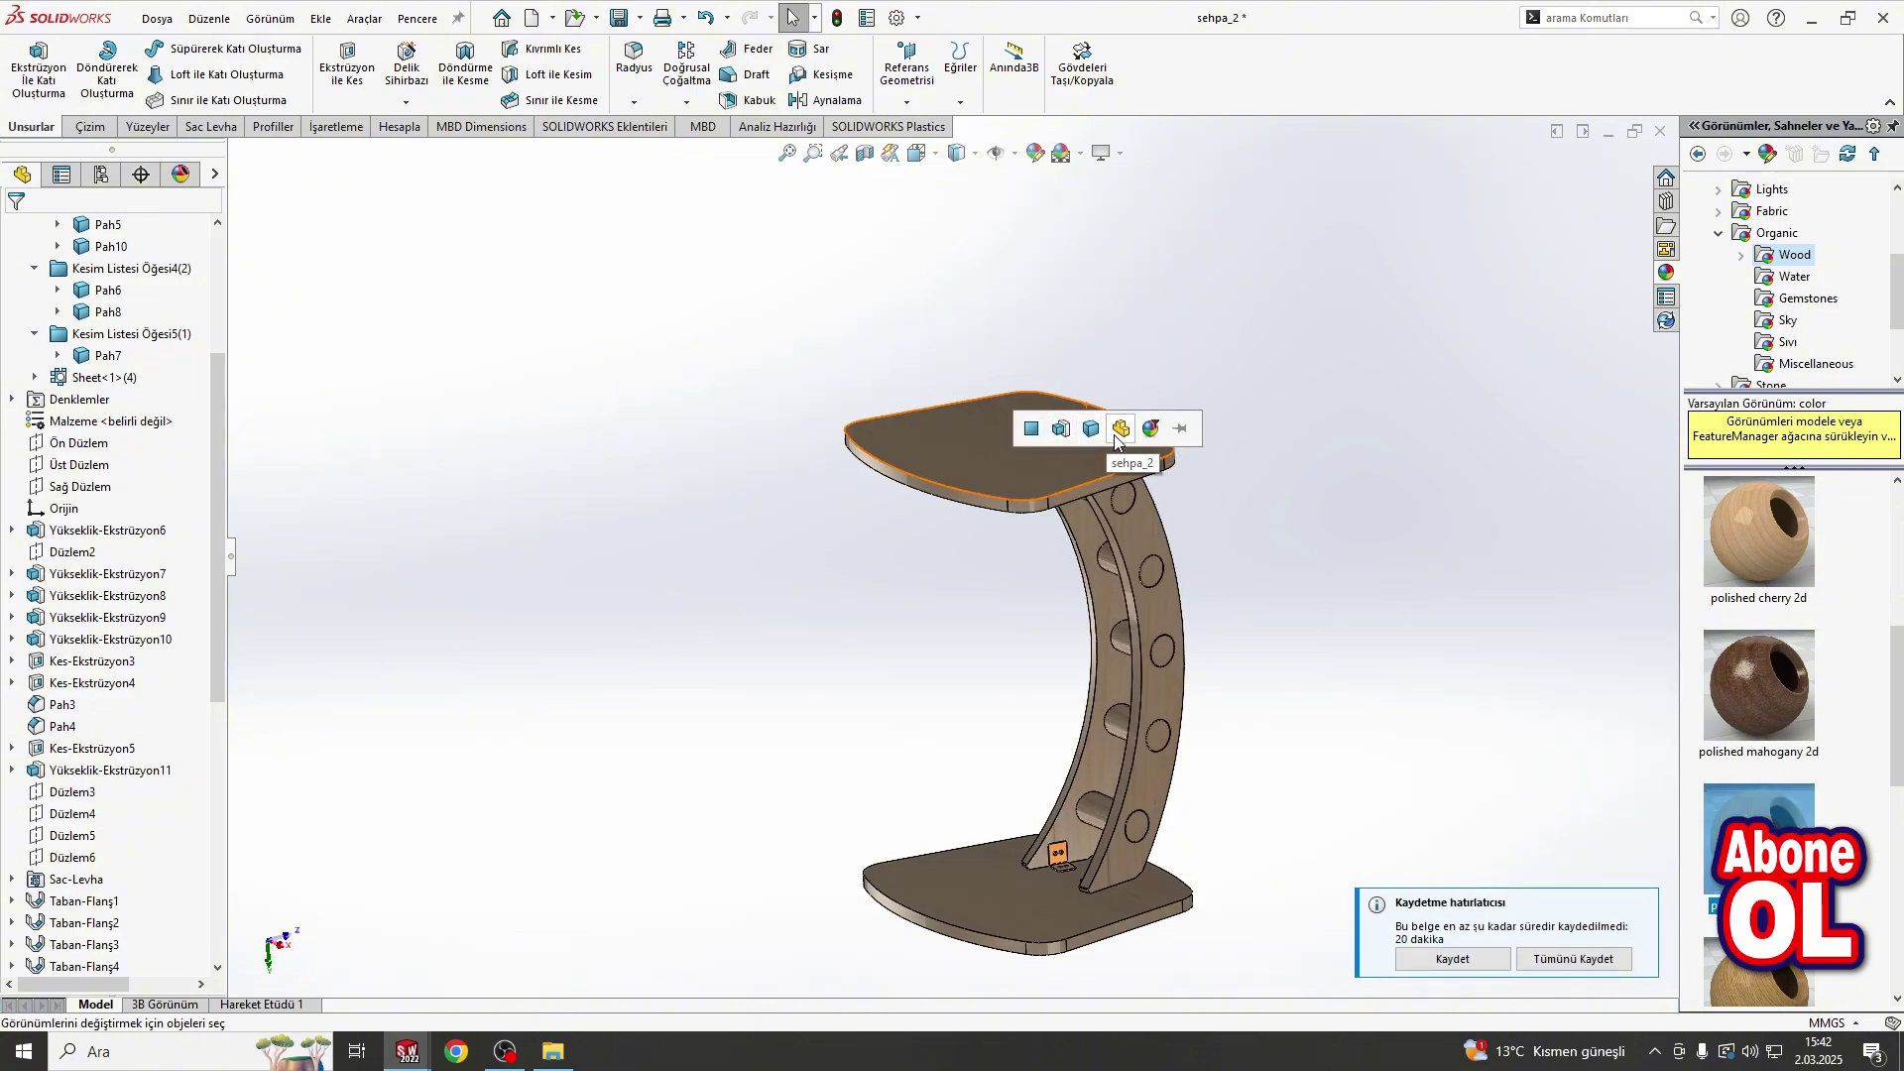
scroll(1811, 796, "down", 3)
scroll(1812, 796, "down", 1)
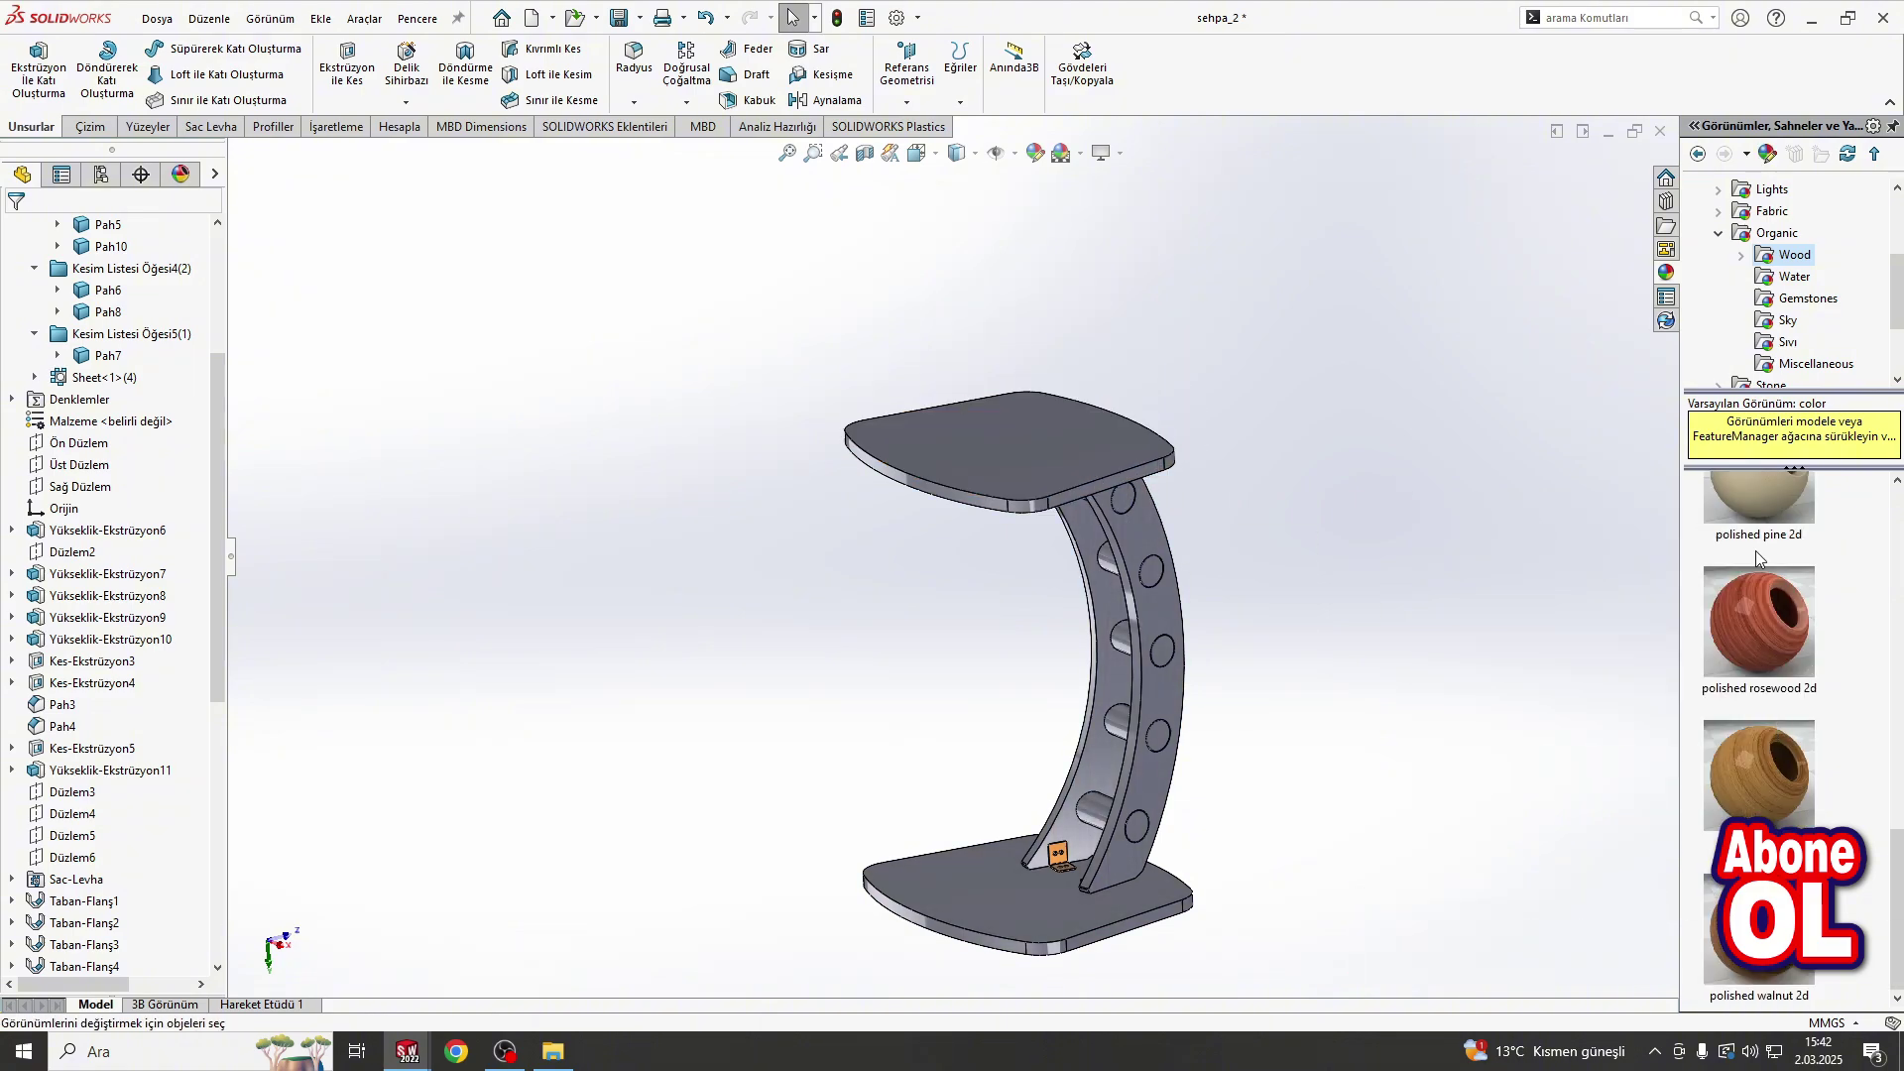
left_click_drag(1756, 551, 1055, 499)
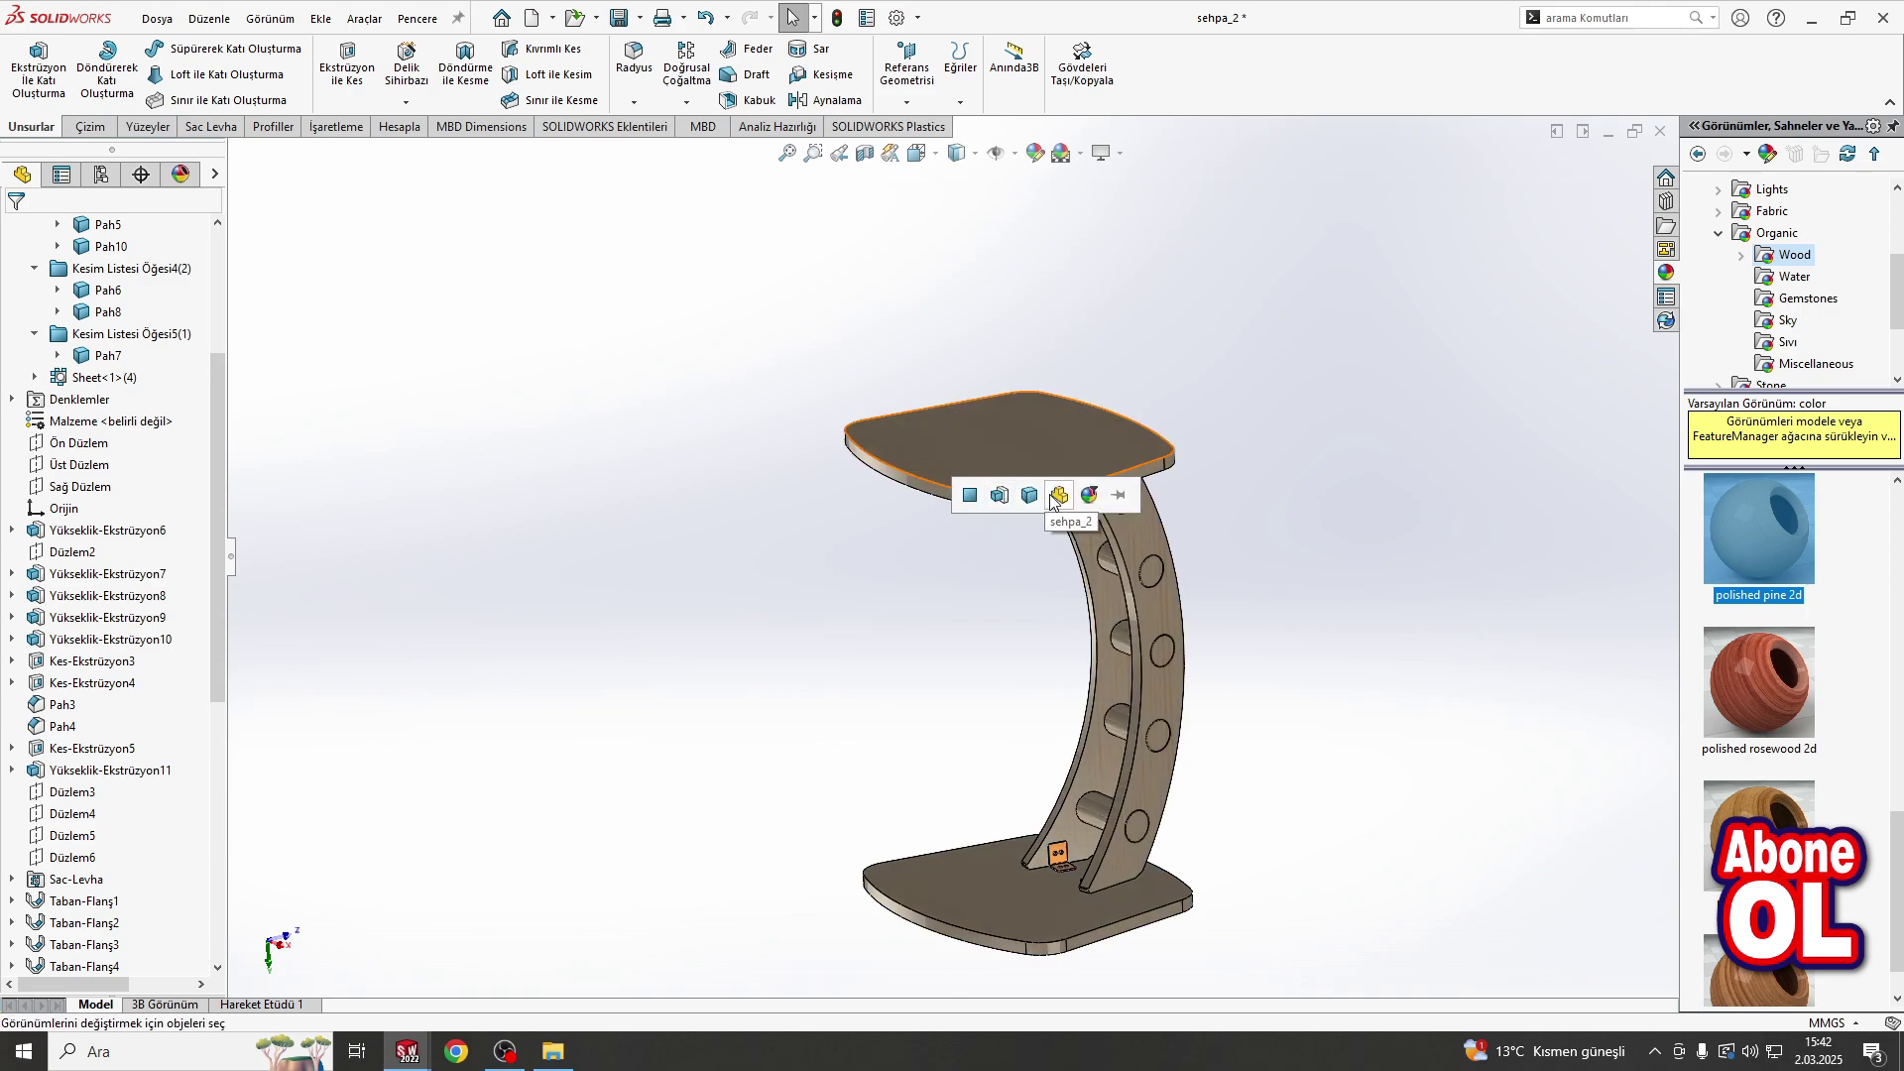
left_click(1054, 499)
Step: Apply polished ash to the table part
mouse_move(1408, 591)
middle_mouse_down()
mouse_move(1317, 607)
mouse_move(1334, 607)
middle_mouse_up()
scroll(1758, 595, "up", 3)
left_click_drag(1758, 530, 1022, 496)
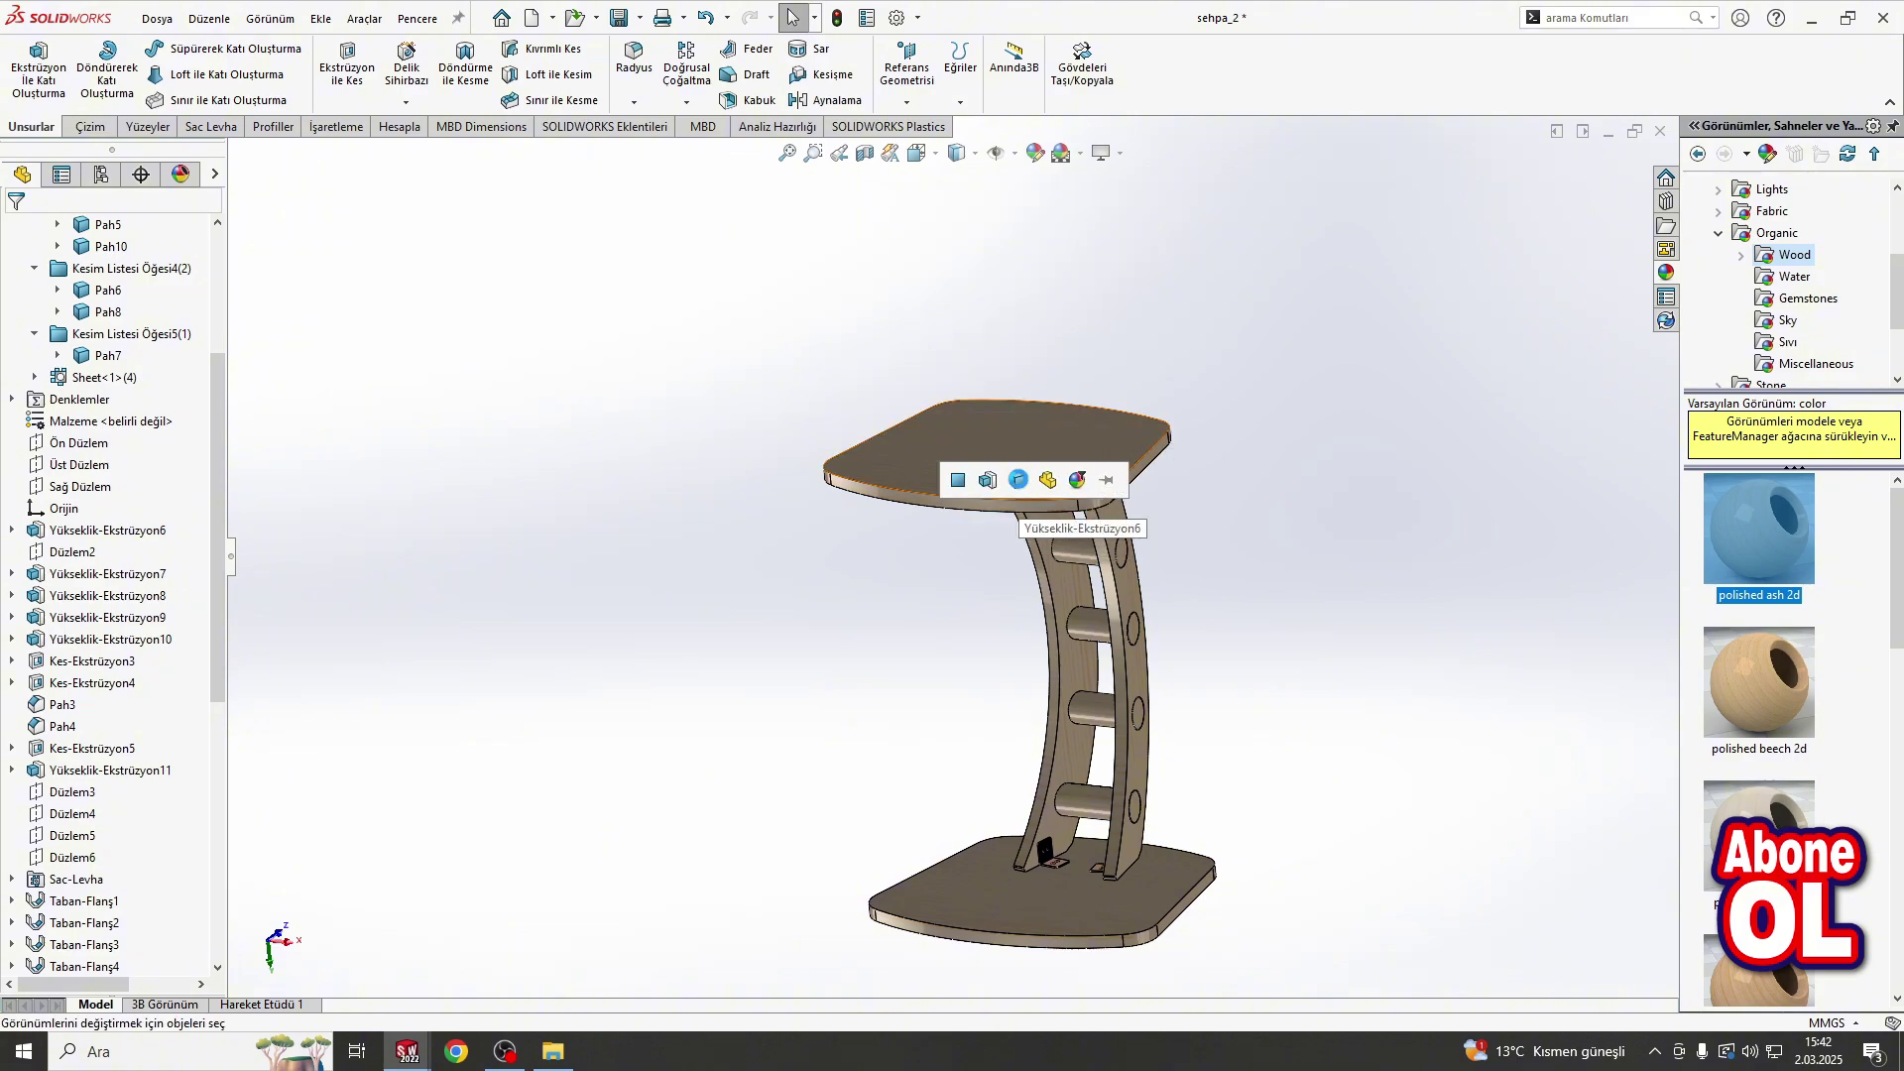
left_click(1048, 486)
Step: Give the cylindrical rungs polished rosewood and select the base plate's flat face
scroll(1125, 812, "down", 5)
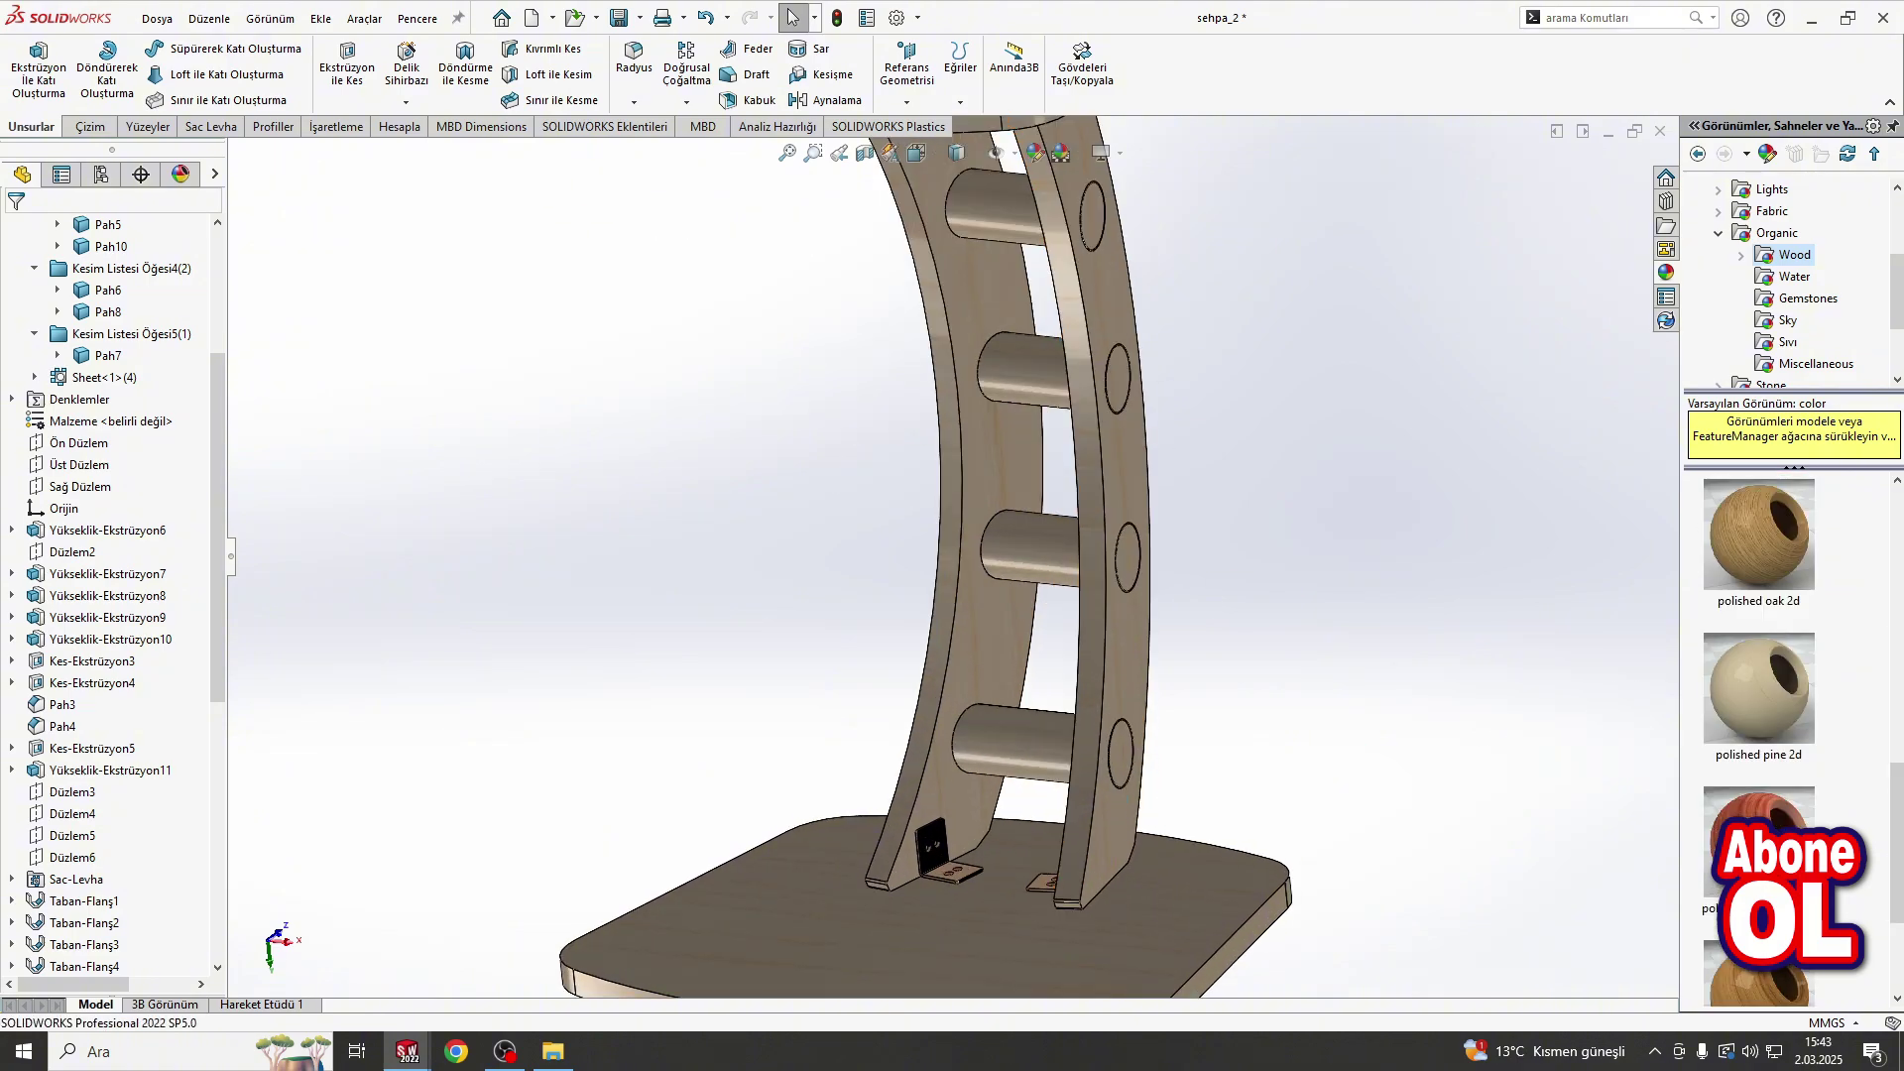
scroll(1759, 694, "down", 2)
left_click_drag(1759, 622, 992, 553)
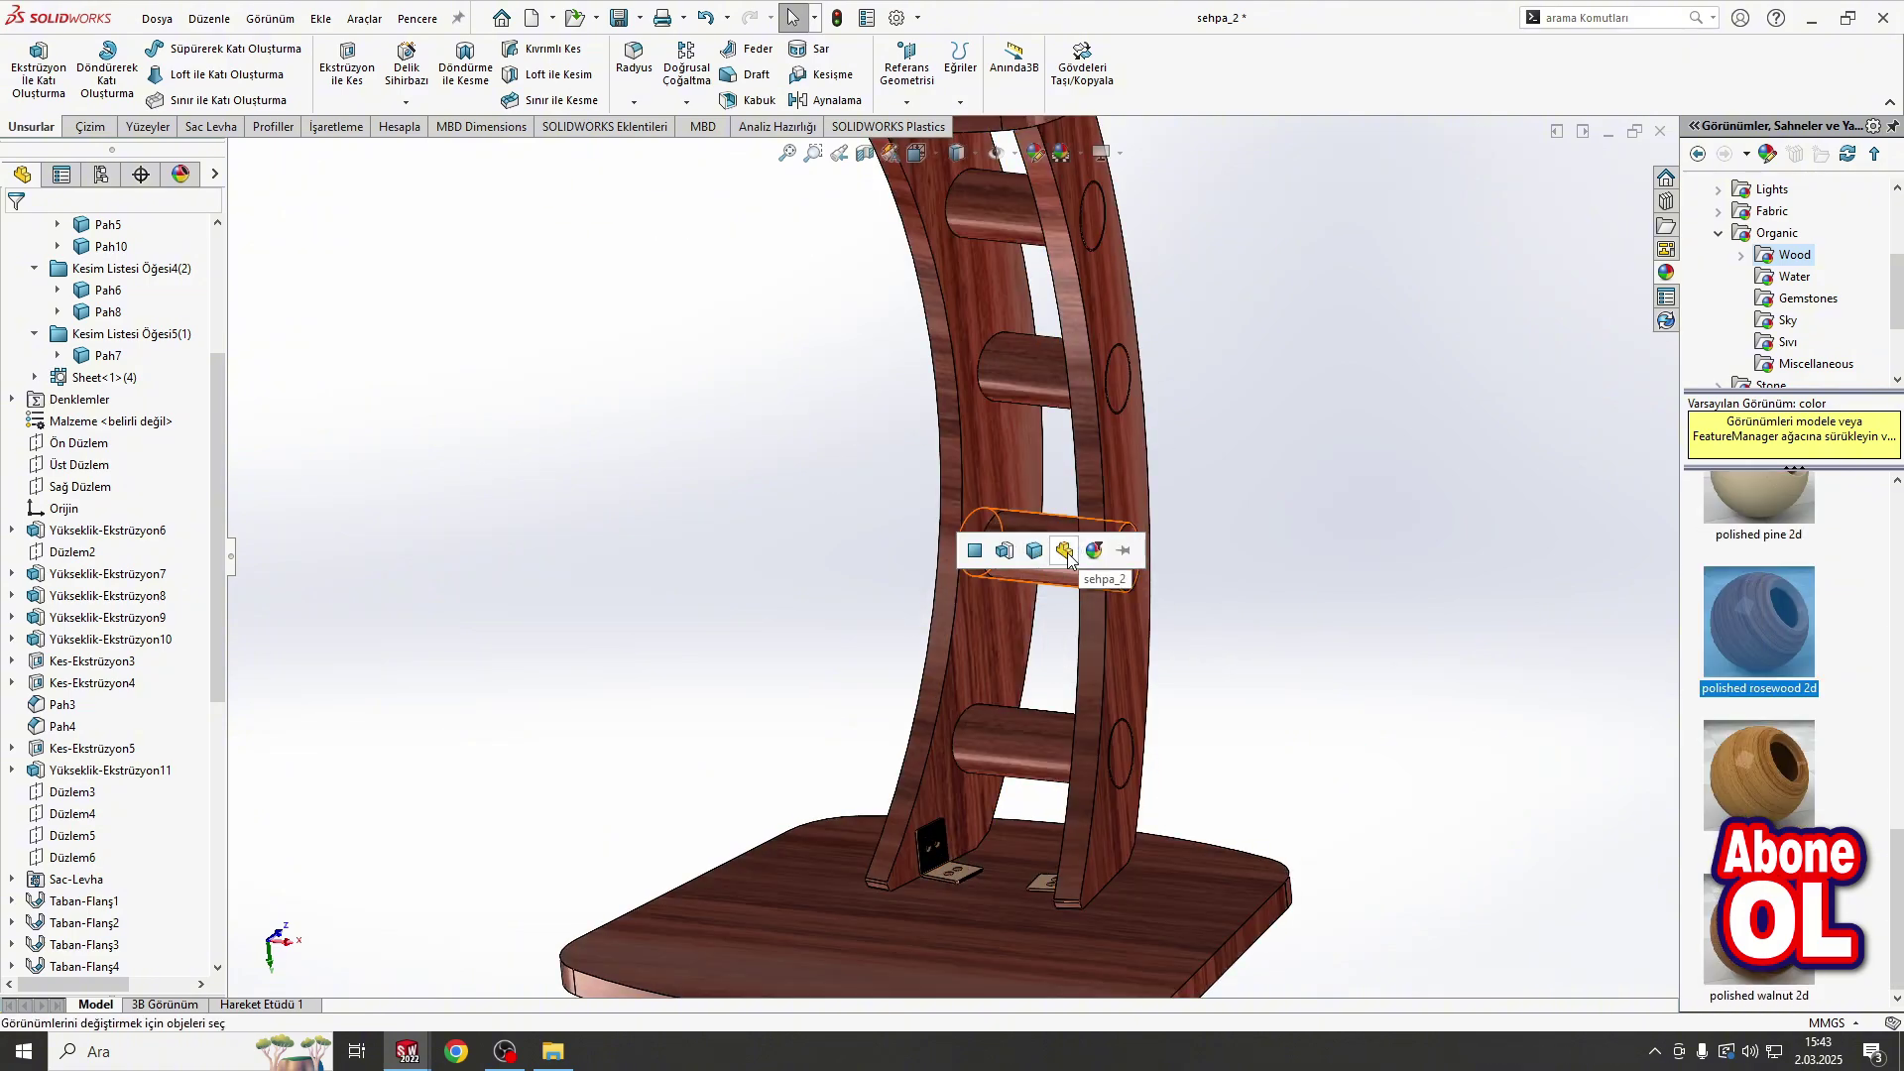
left_click(999, 559)
scroll(1200, 658, "up", 5)
mouse_move(1200, 659)
middle_mouse_down()
mouse_move(1181, 413)
mouse_move(1057, 665)
mouse_move(992, 539)
middle_mouse_up()
left_click(992, 539)
Step: Try sketches on the plate faces, then undo and exit the empty sketches
left_click(1109, 457)
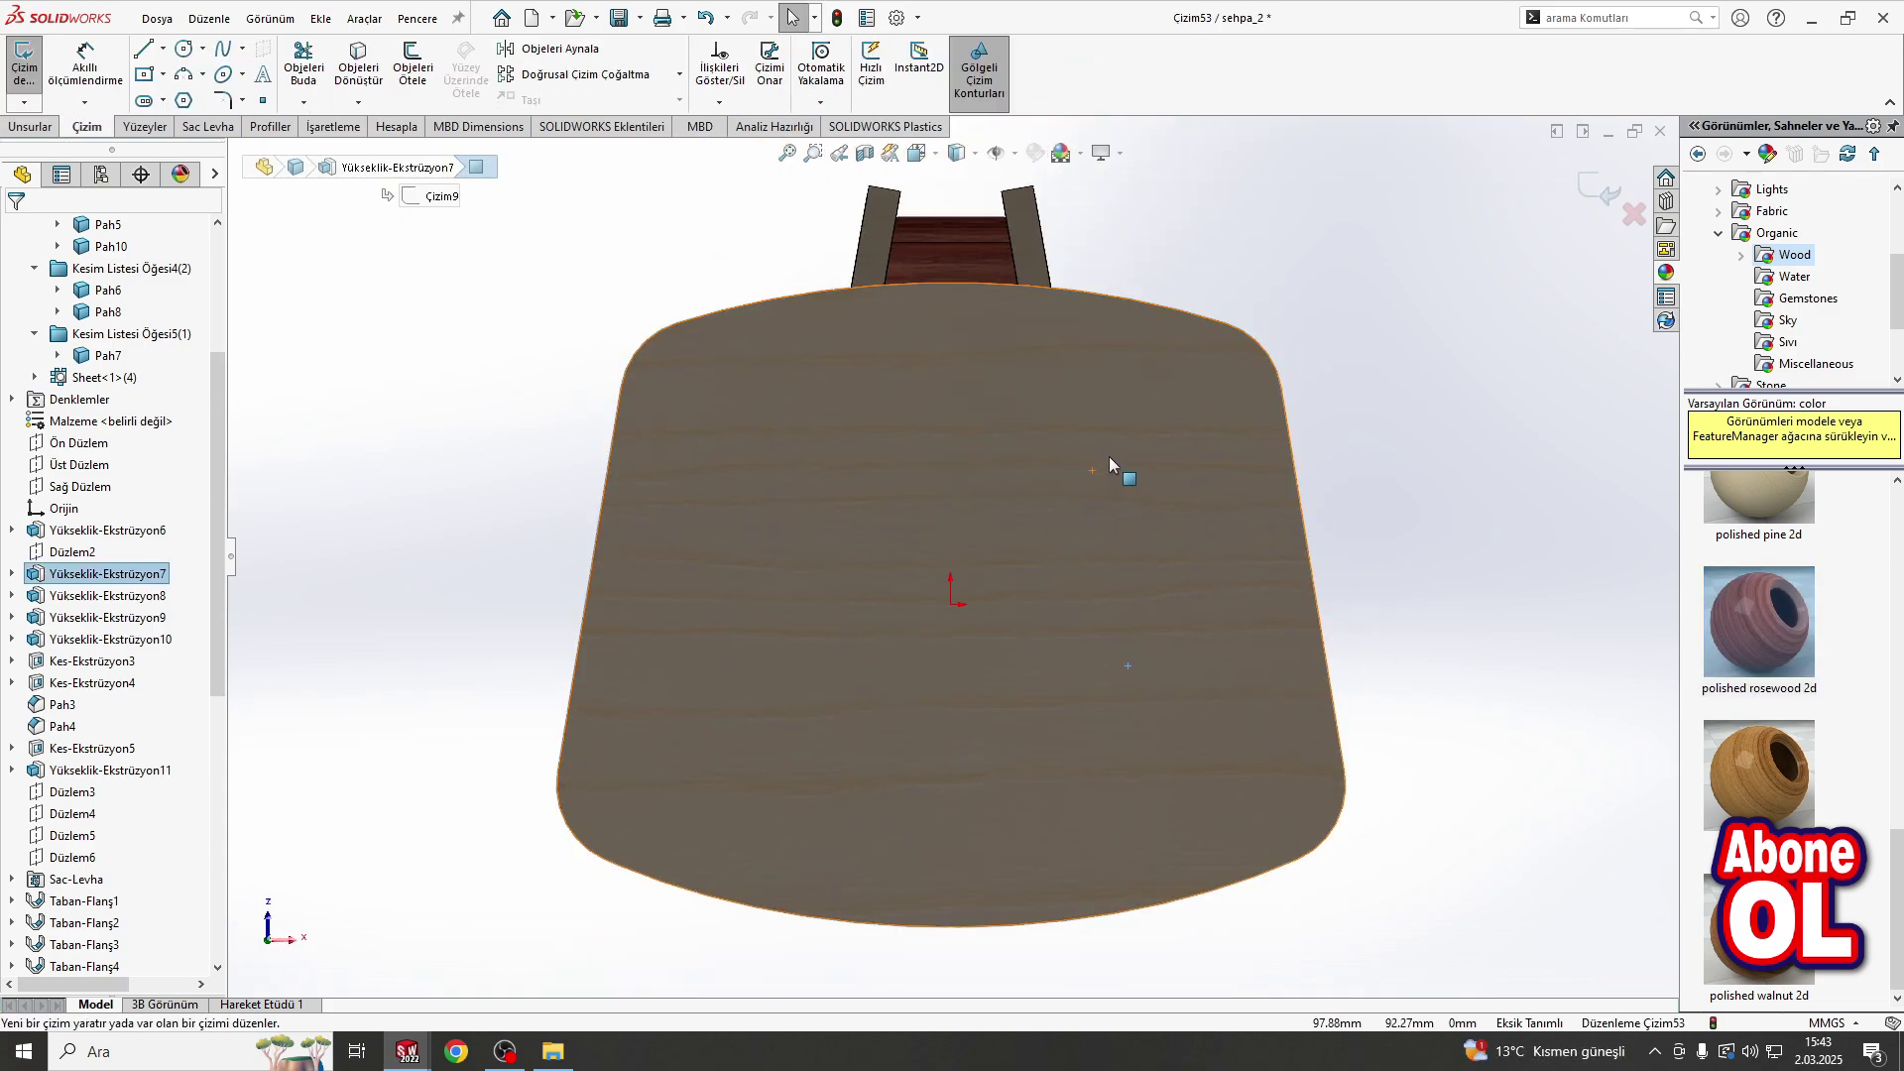
key("ctrl+z")
left_click(1156, 476)
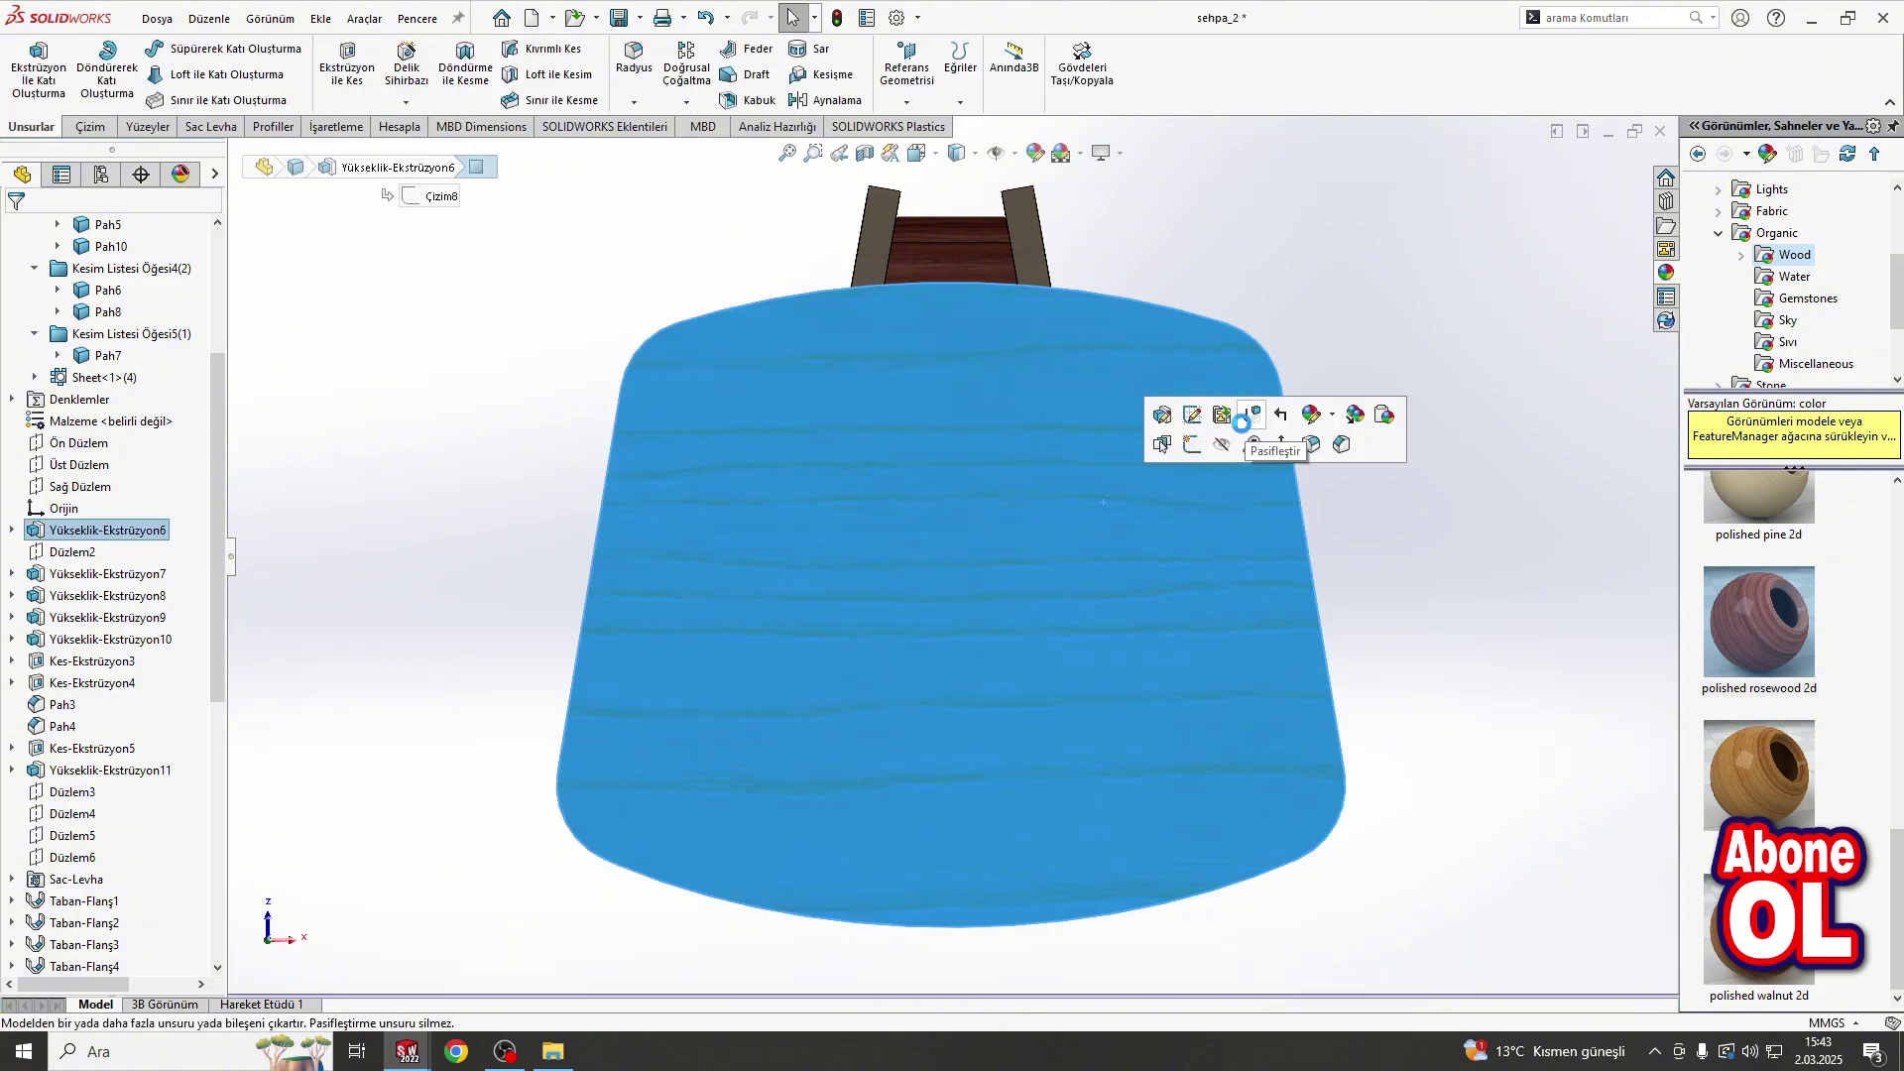
key("Escape")
left_click(998, 694)
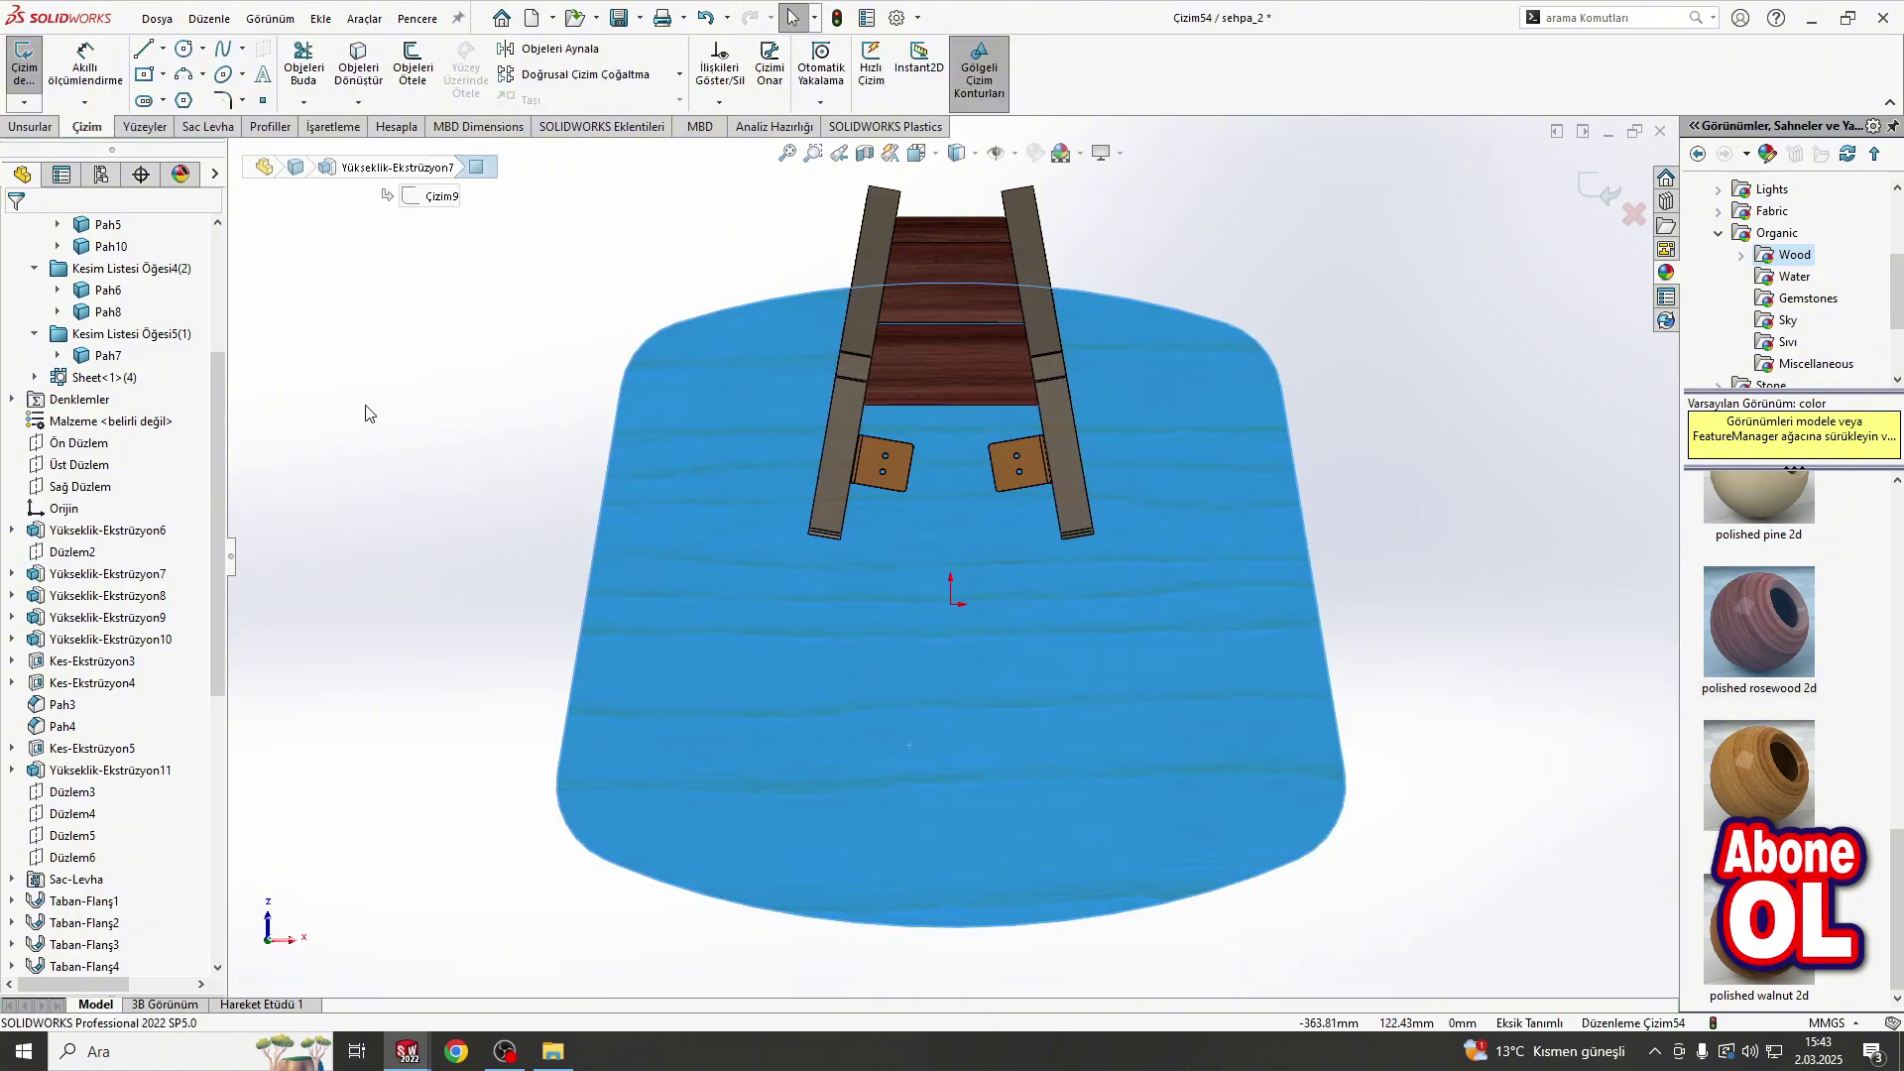
right_click(721, 475)
left_click(1617, 188)
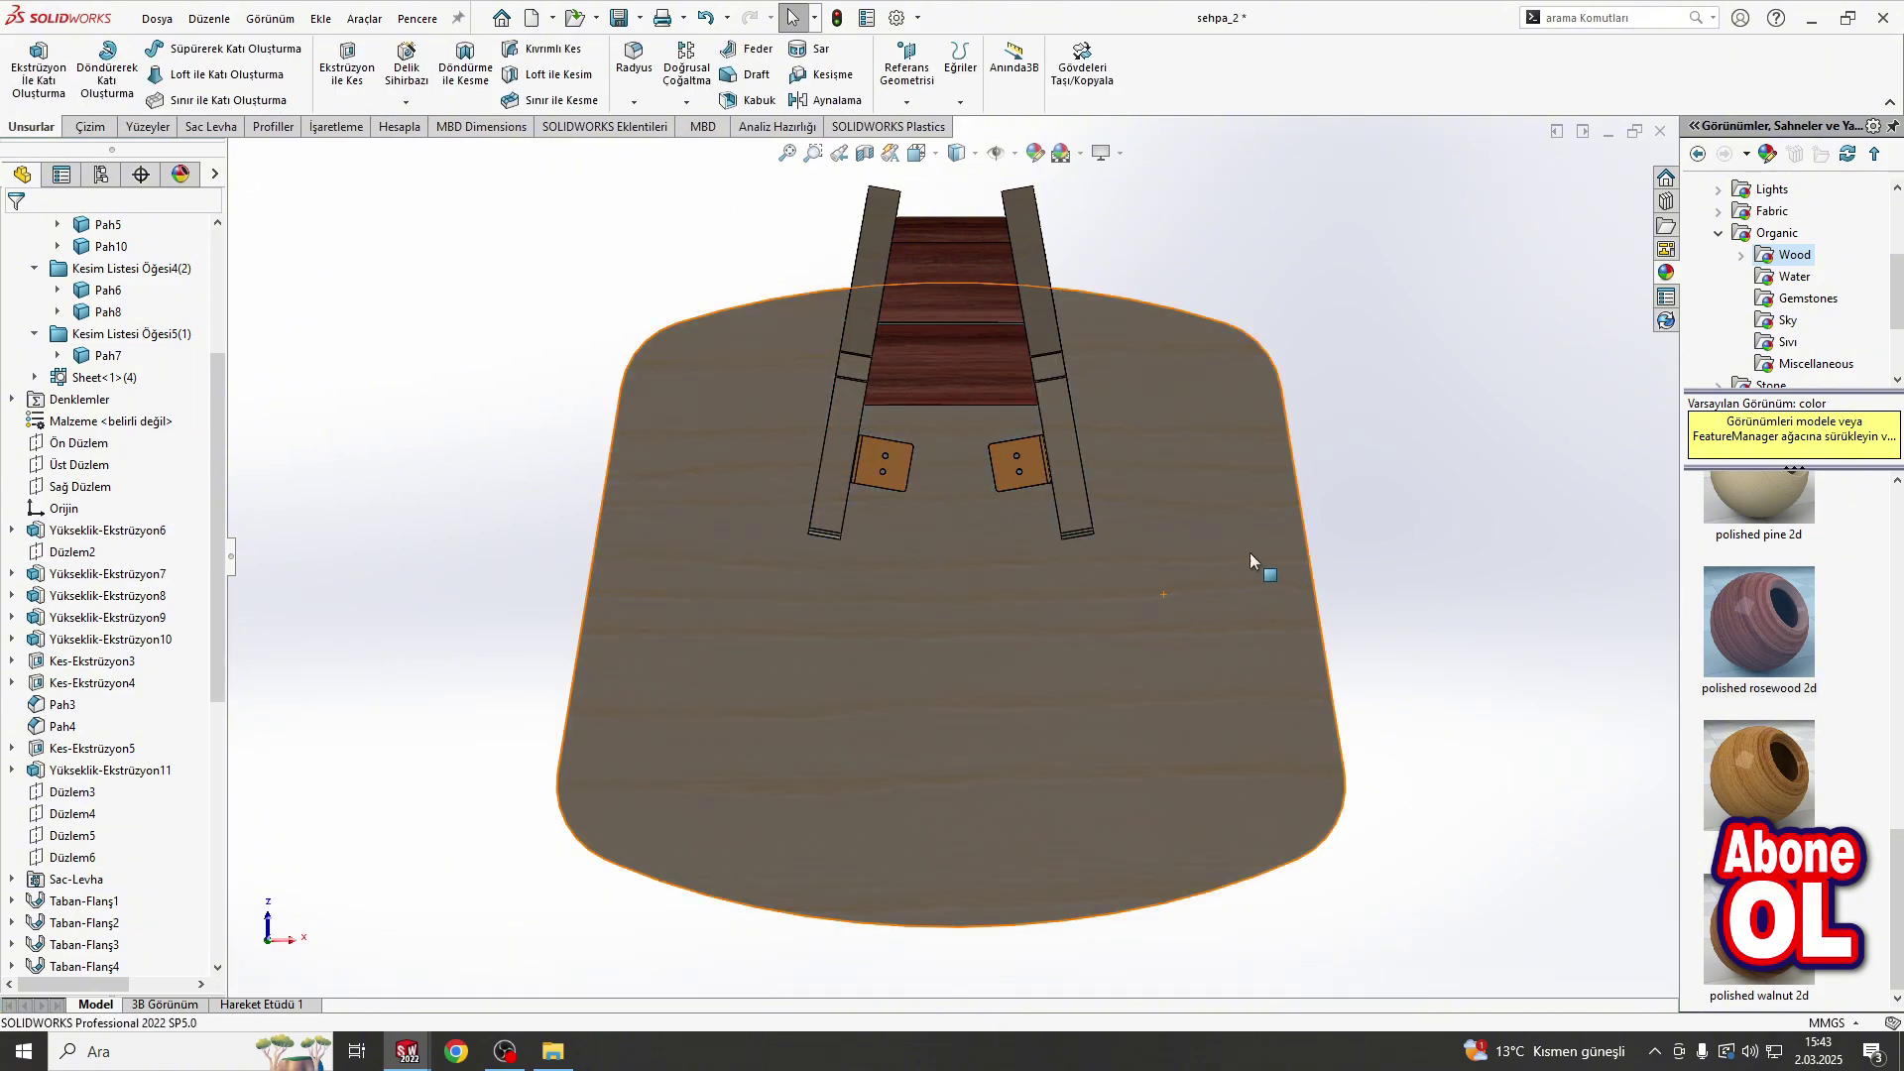
Step: Set the plate face appearance image to Milmetrik_Logo and save it as an appearance file
left_click(1250, 552)
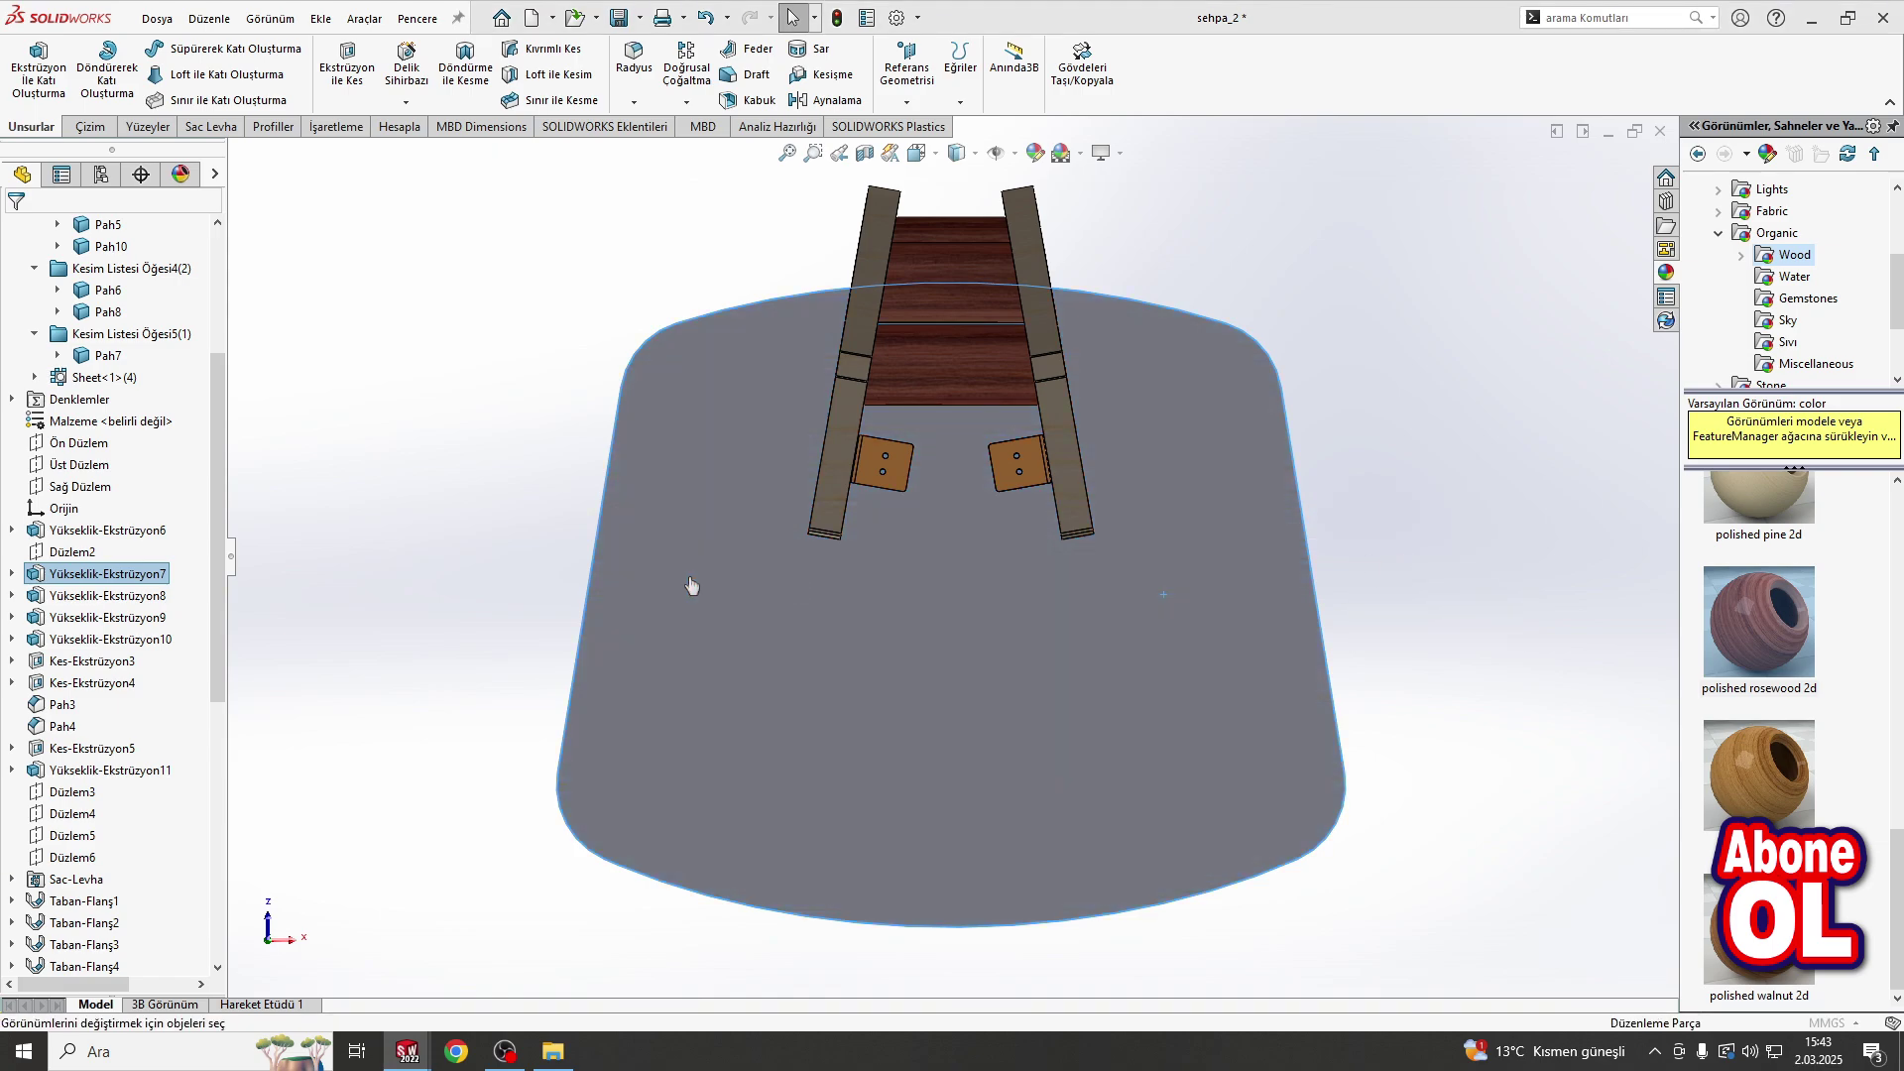
left_click(137, 258)
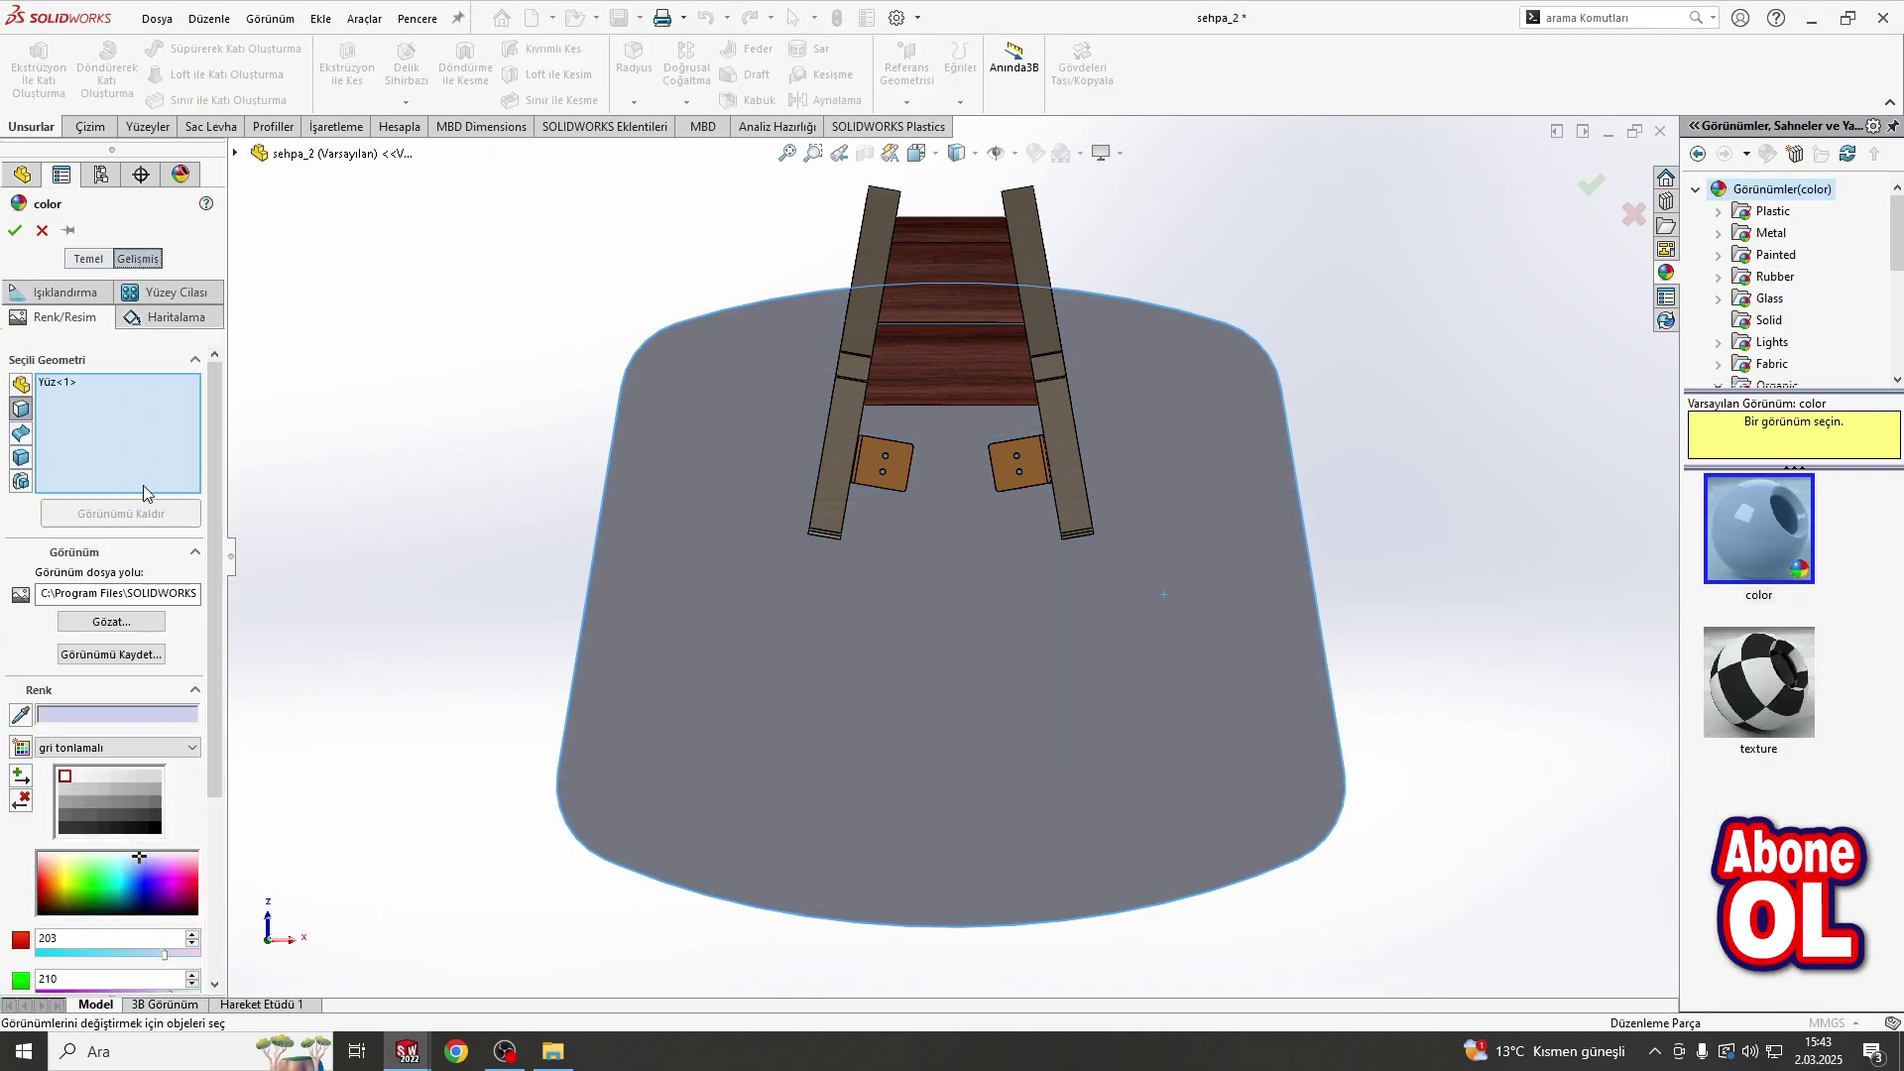
left_click(111, 622)
left_click(718, 556)
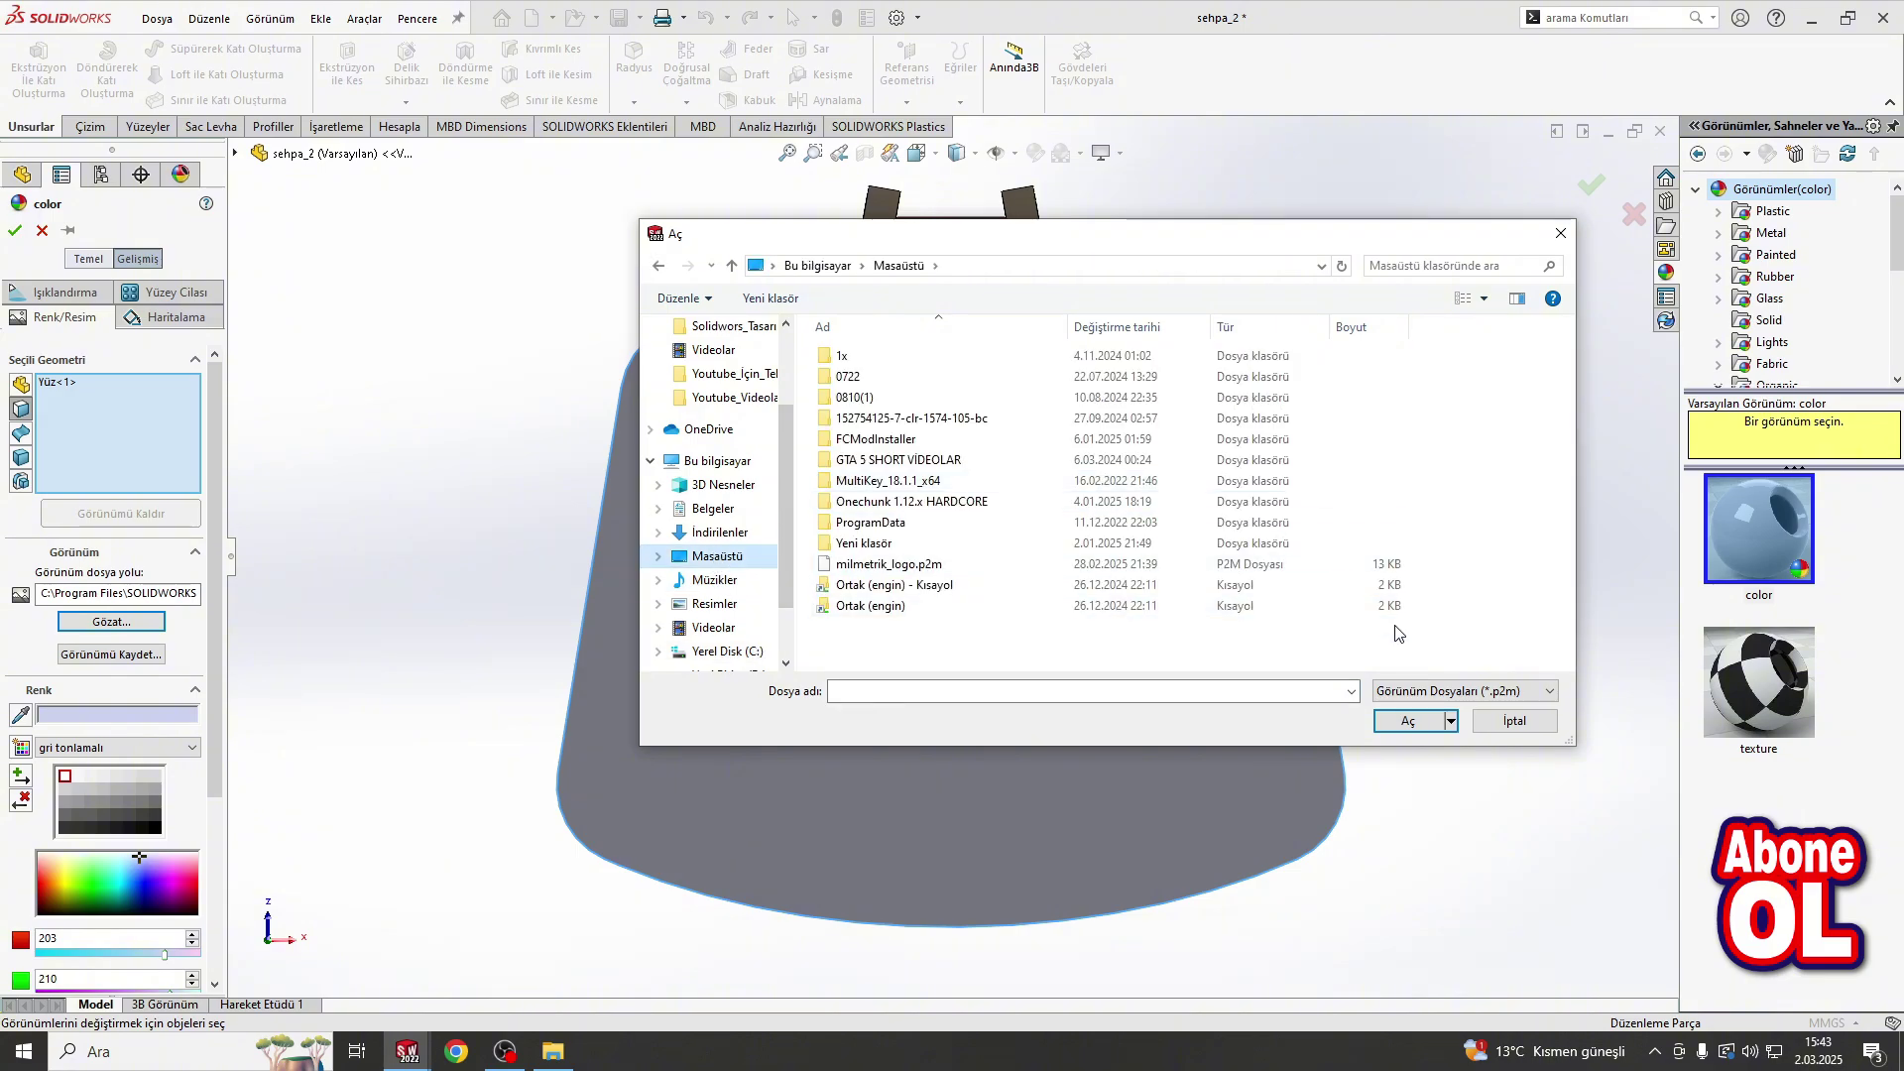
left_click(1408, 692)
left_click(1422, 875)
scroll(992, 496, "down", 5)
scroll(992, 496, "up", 2)
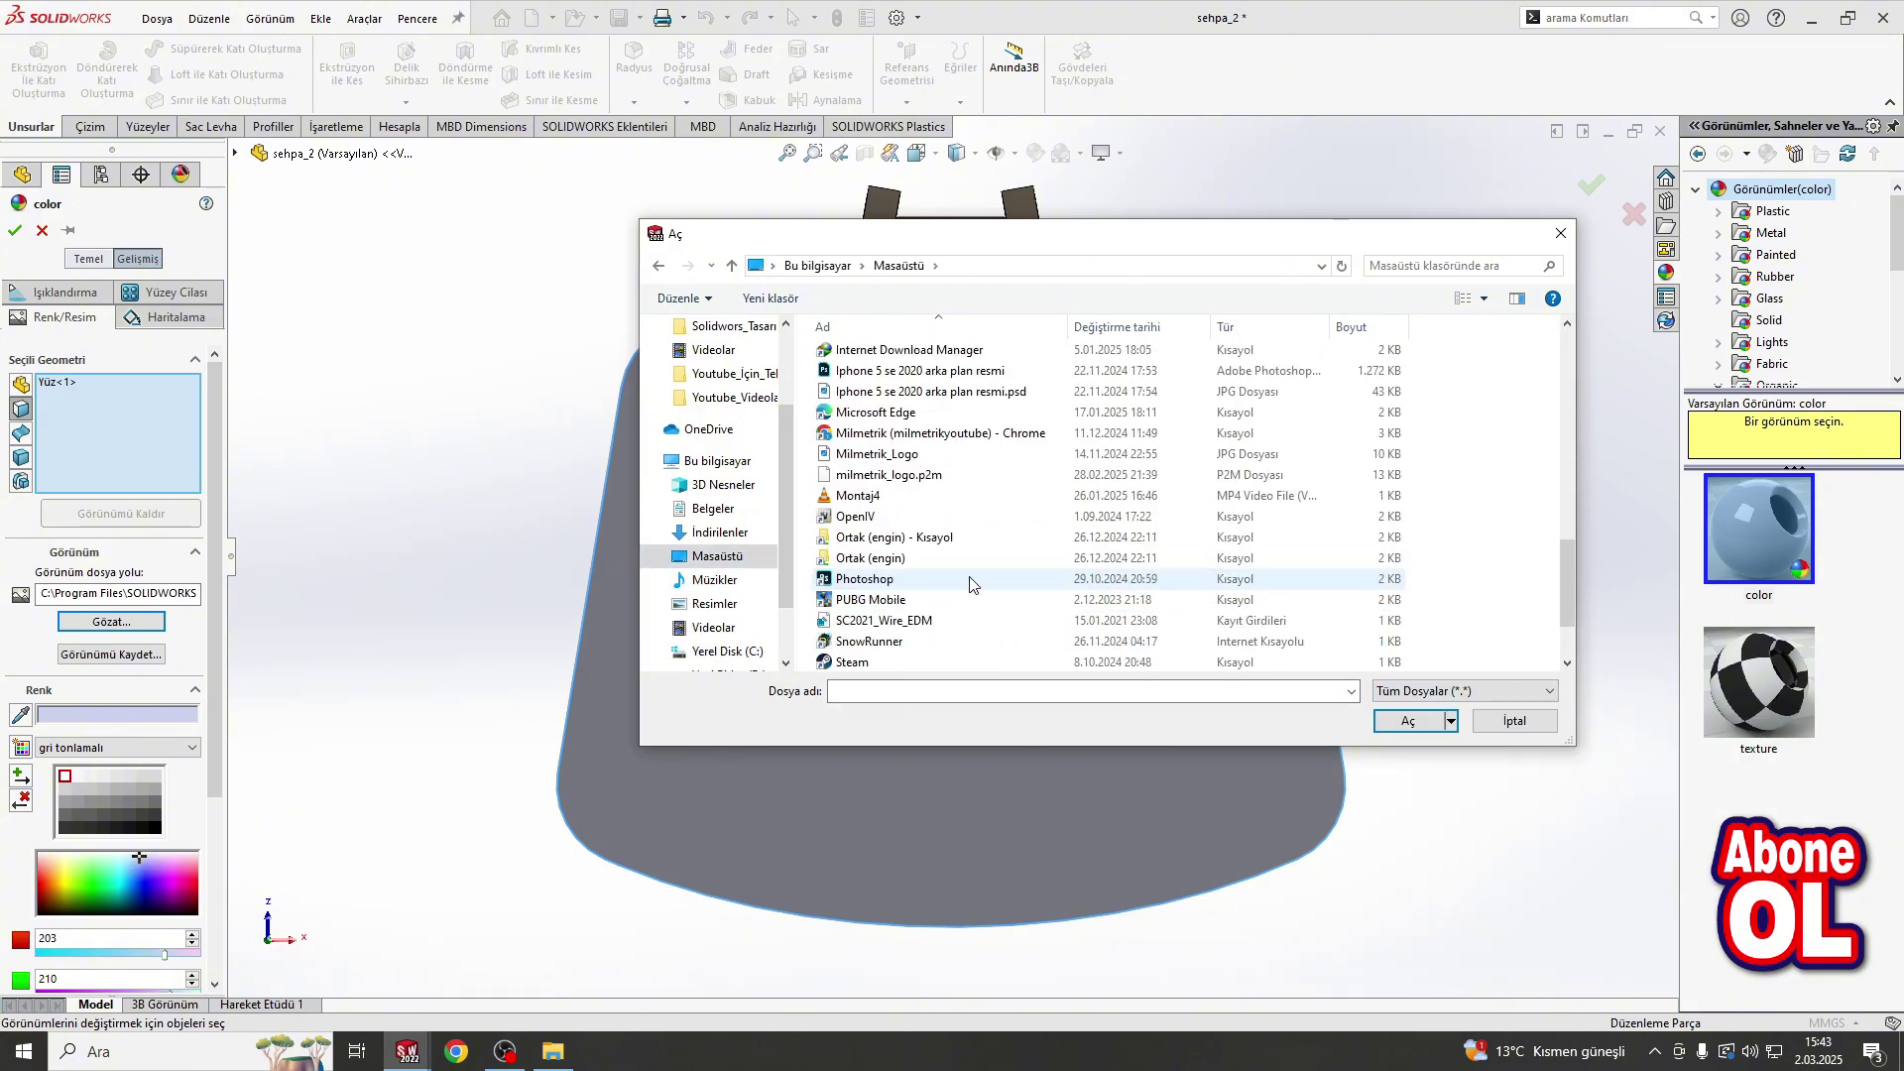
left_click(878, 454)
left_click(1408, 721)
left_click(111, 655)
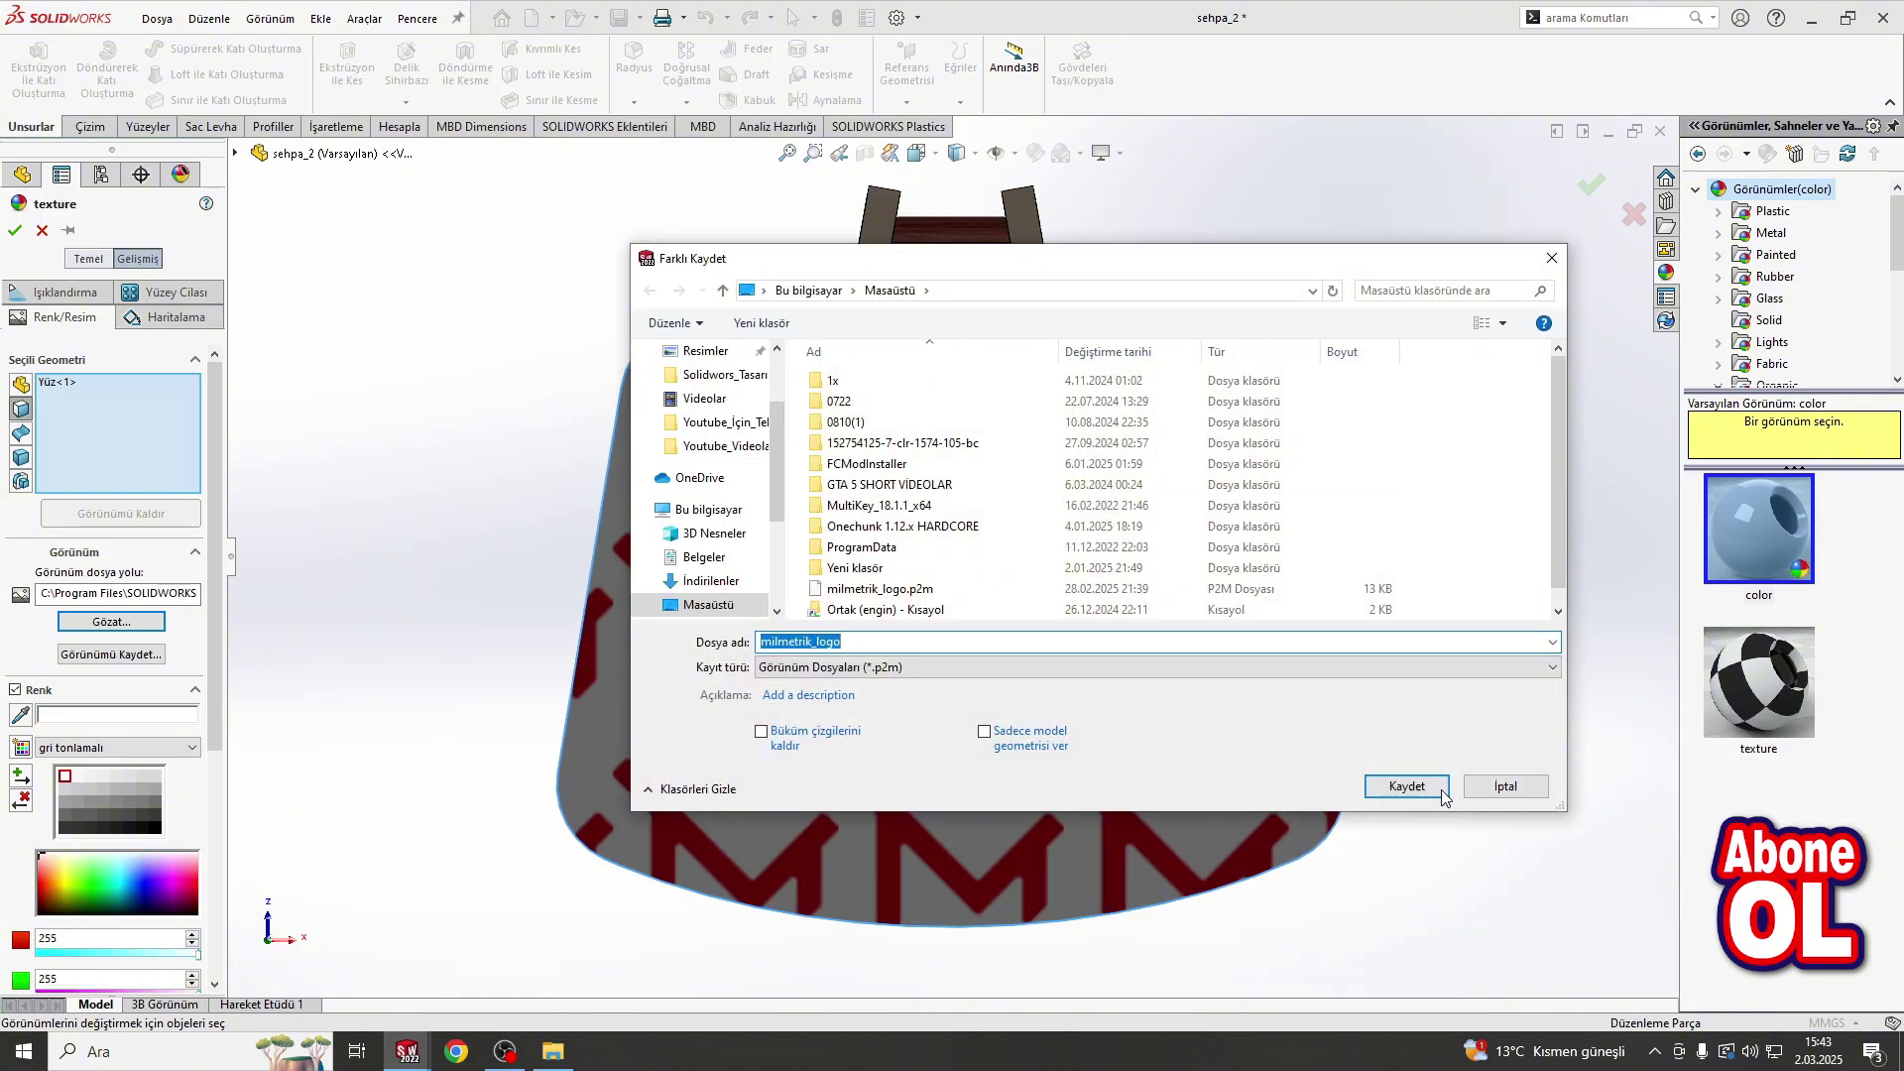
left_click(1419, 787)
left_click(1000, 527)
Step: Project-map the logo lower on the plate, confirm it, and start a sketch on that face
left_click(169, 317)
left_click(119, 576)
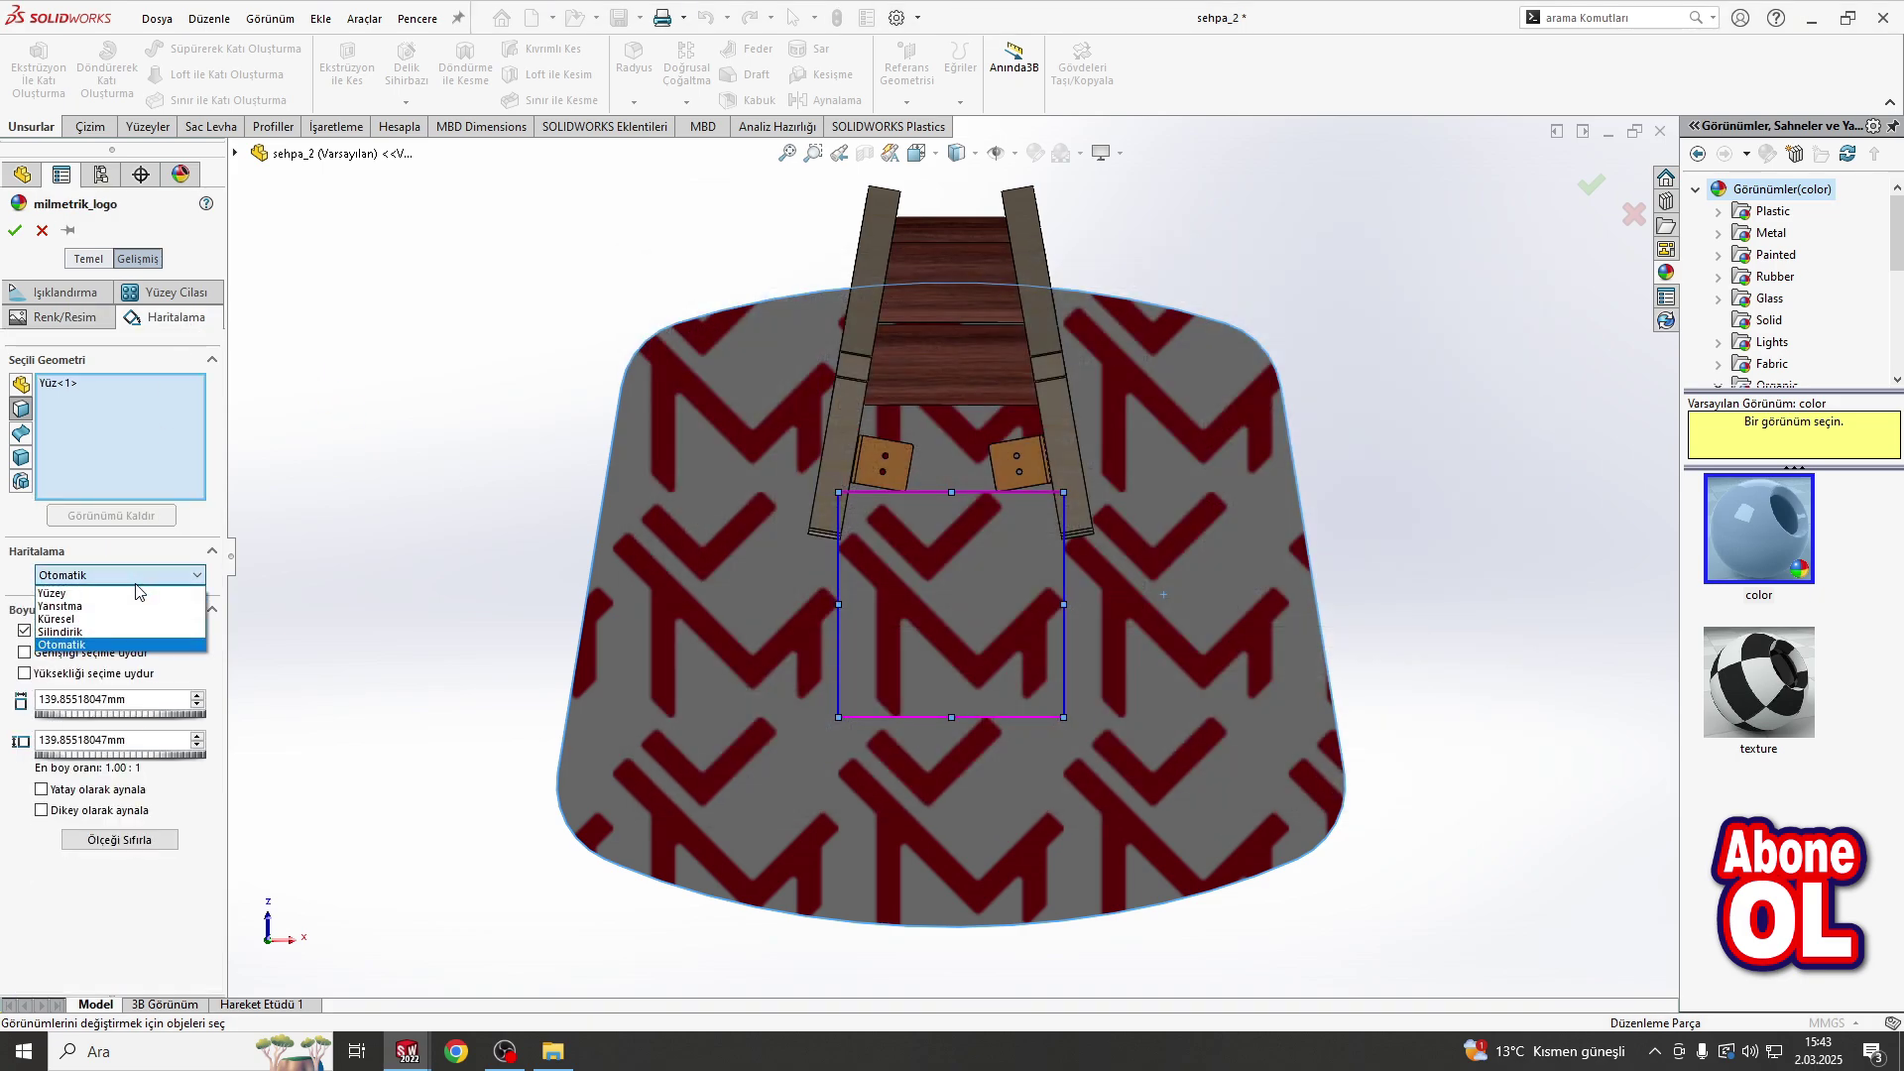
left_click(137, 606)
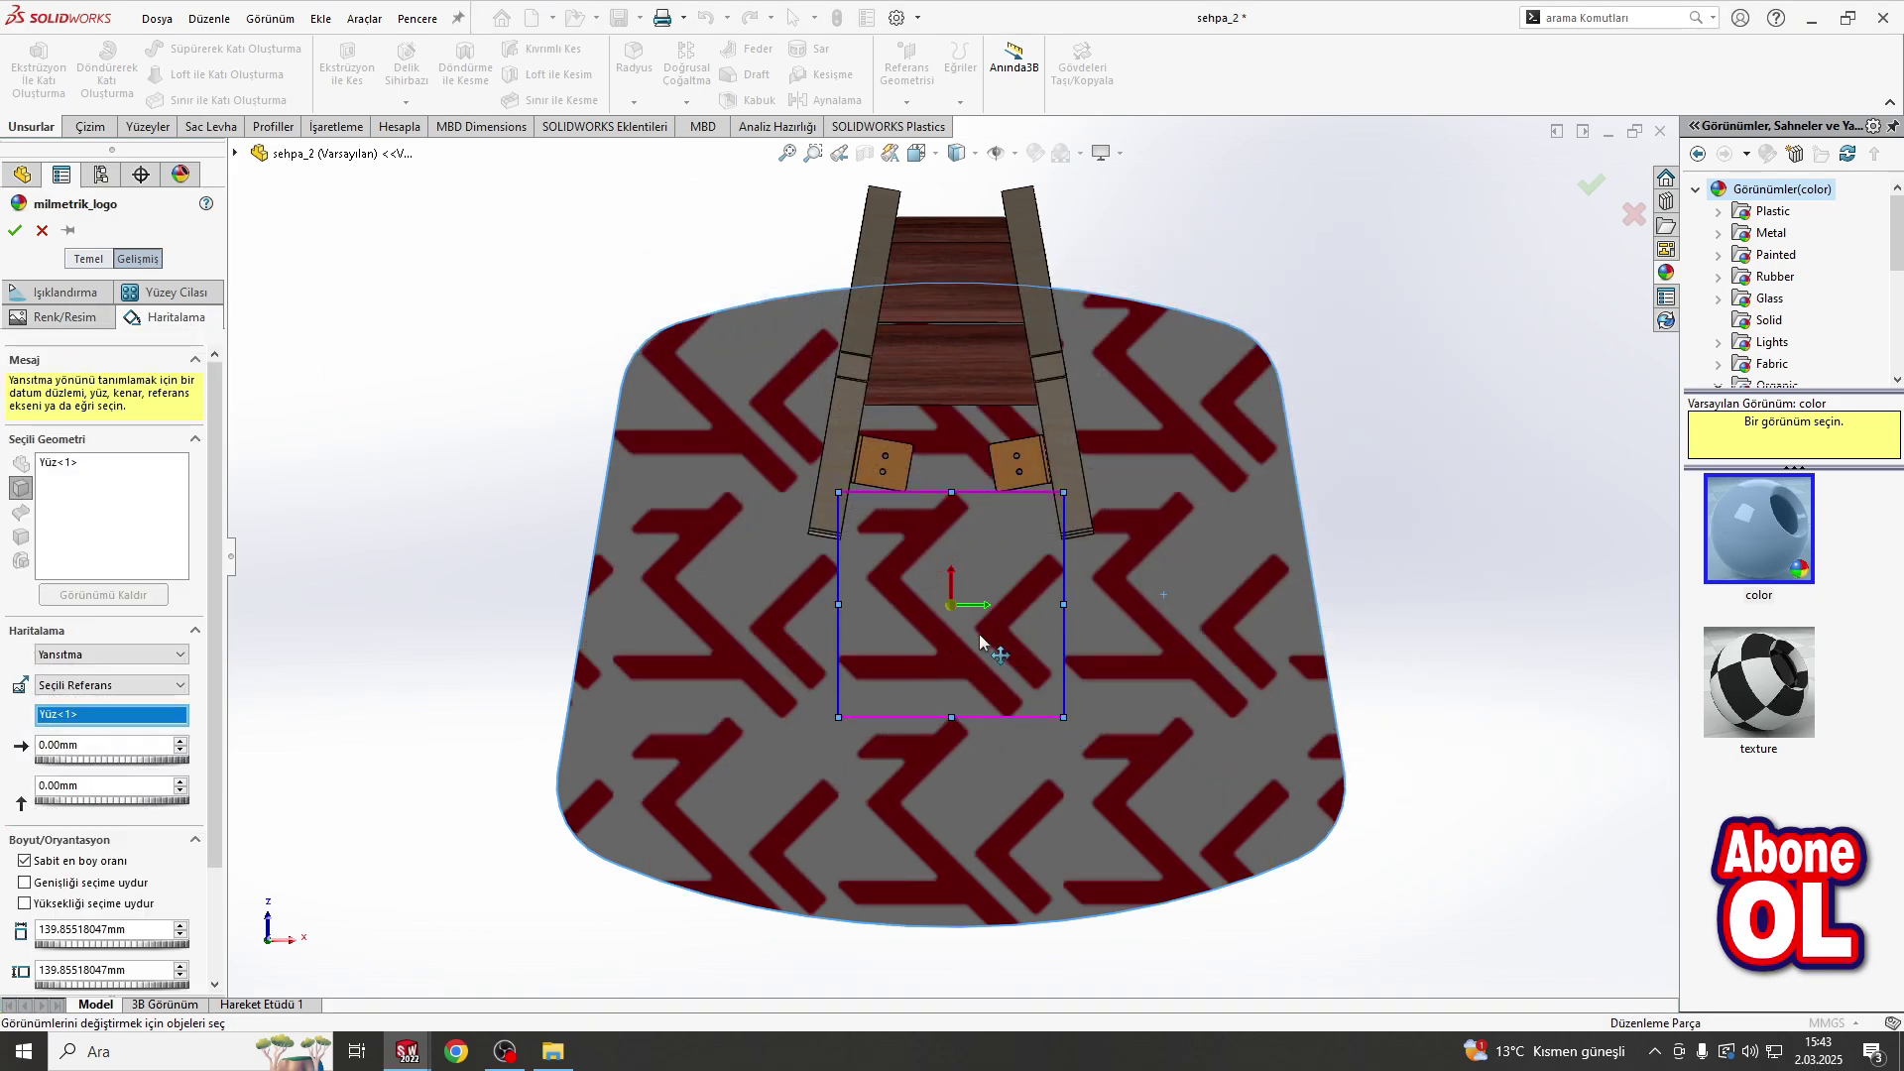
mouse_move(949, 603)
left_mouse_down()
mouse_move(950, 569)
mouse_move(952, 585)
left_mouse_up()
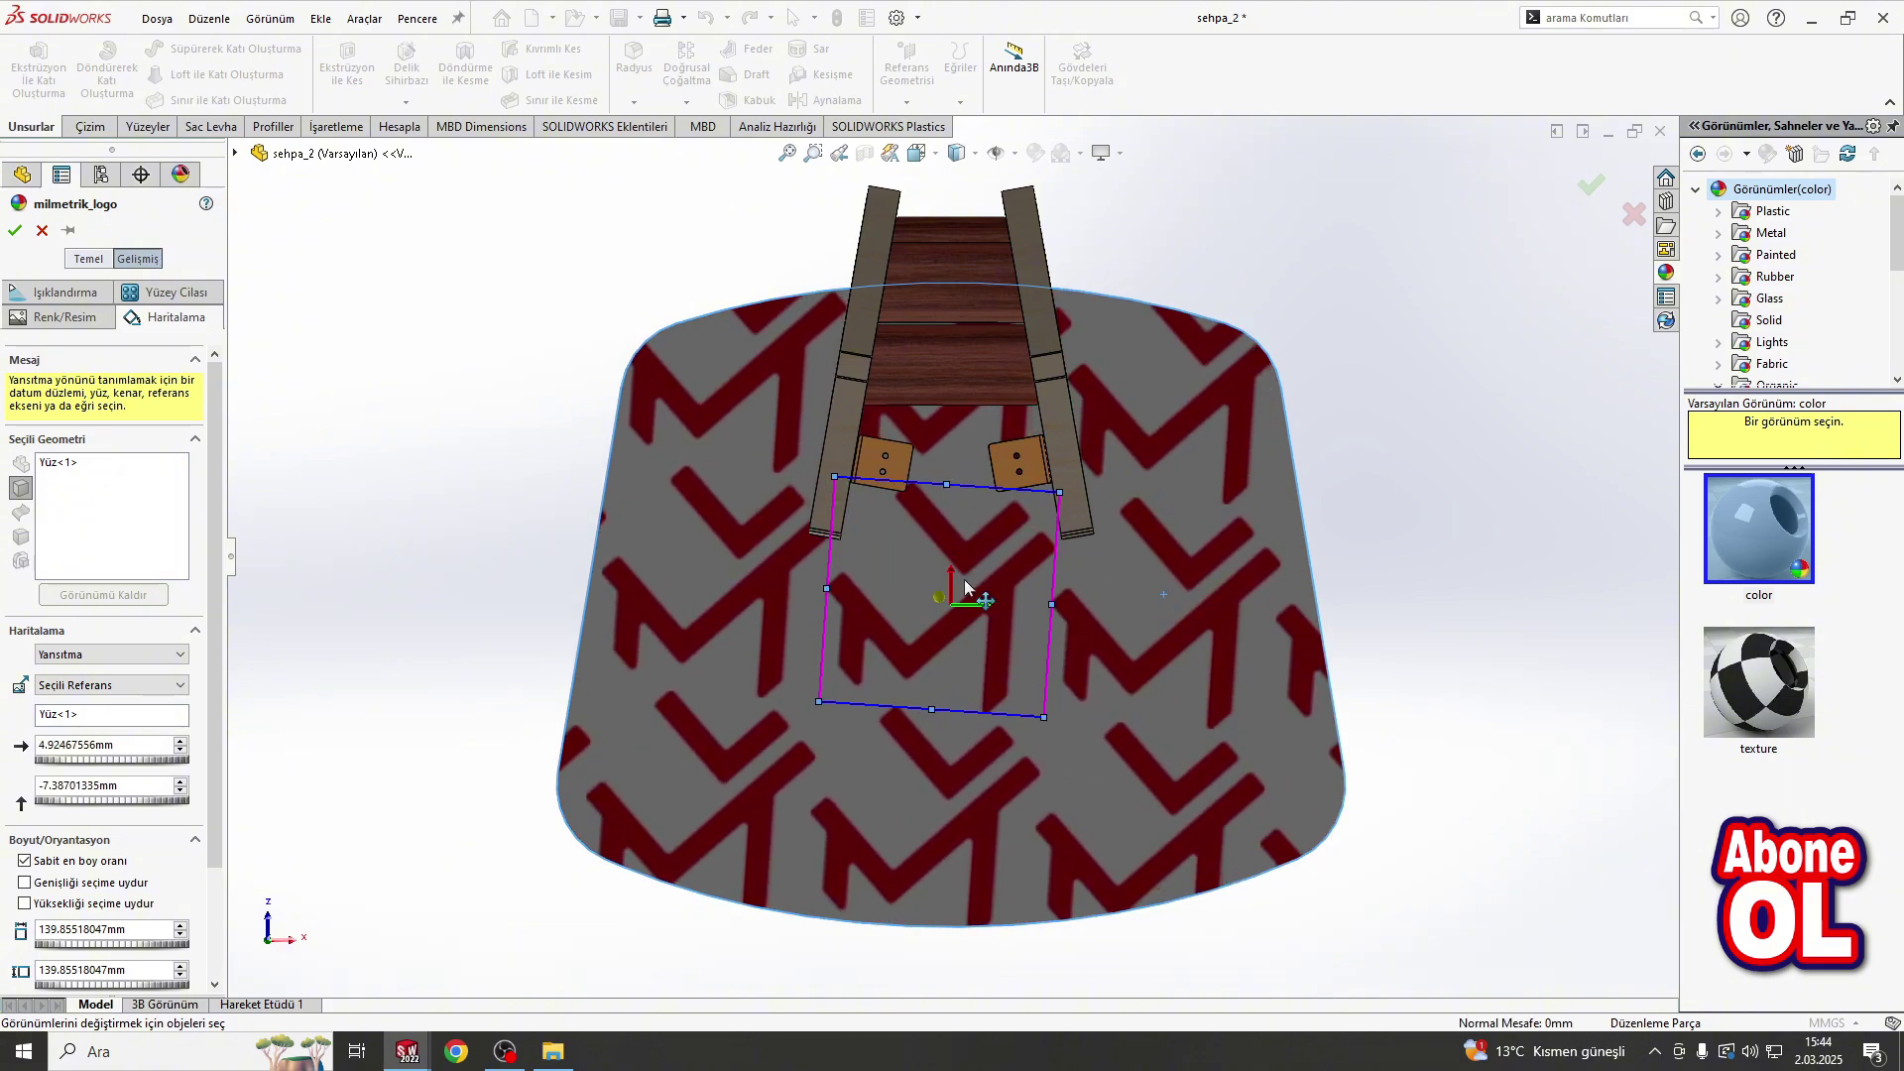
scroll(953, 585, "down", 2)
middle_click_drag(950, 586, 900, 451)
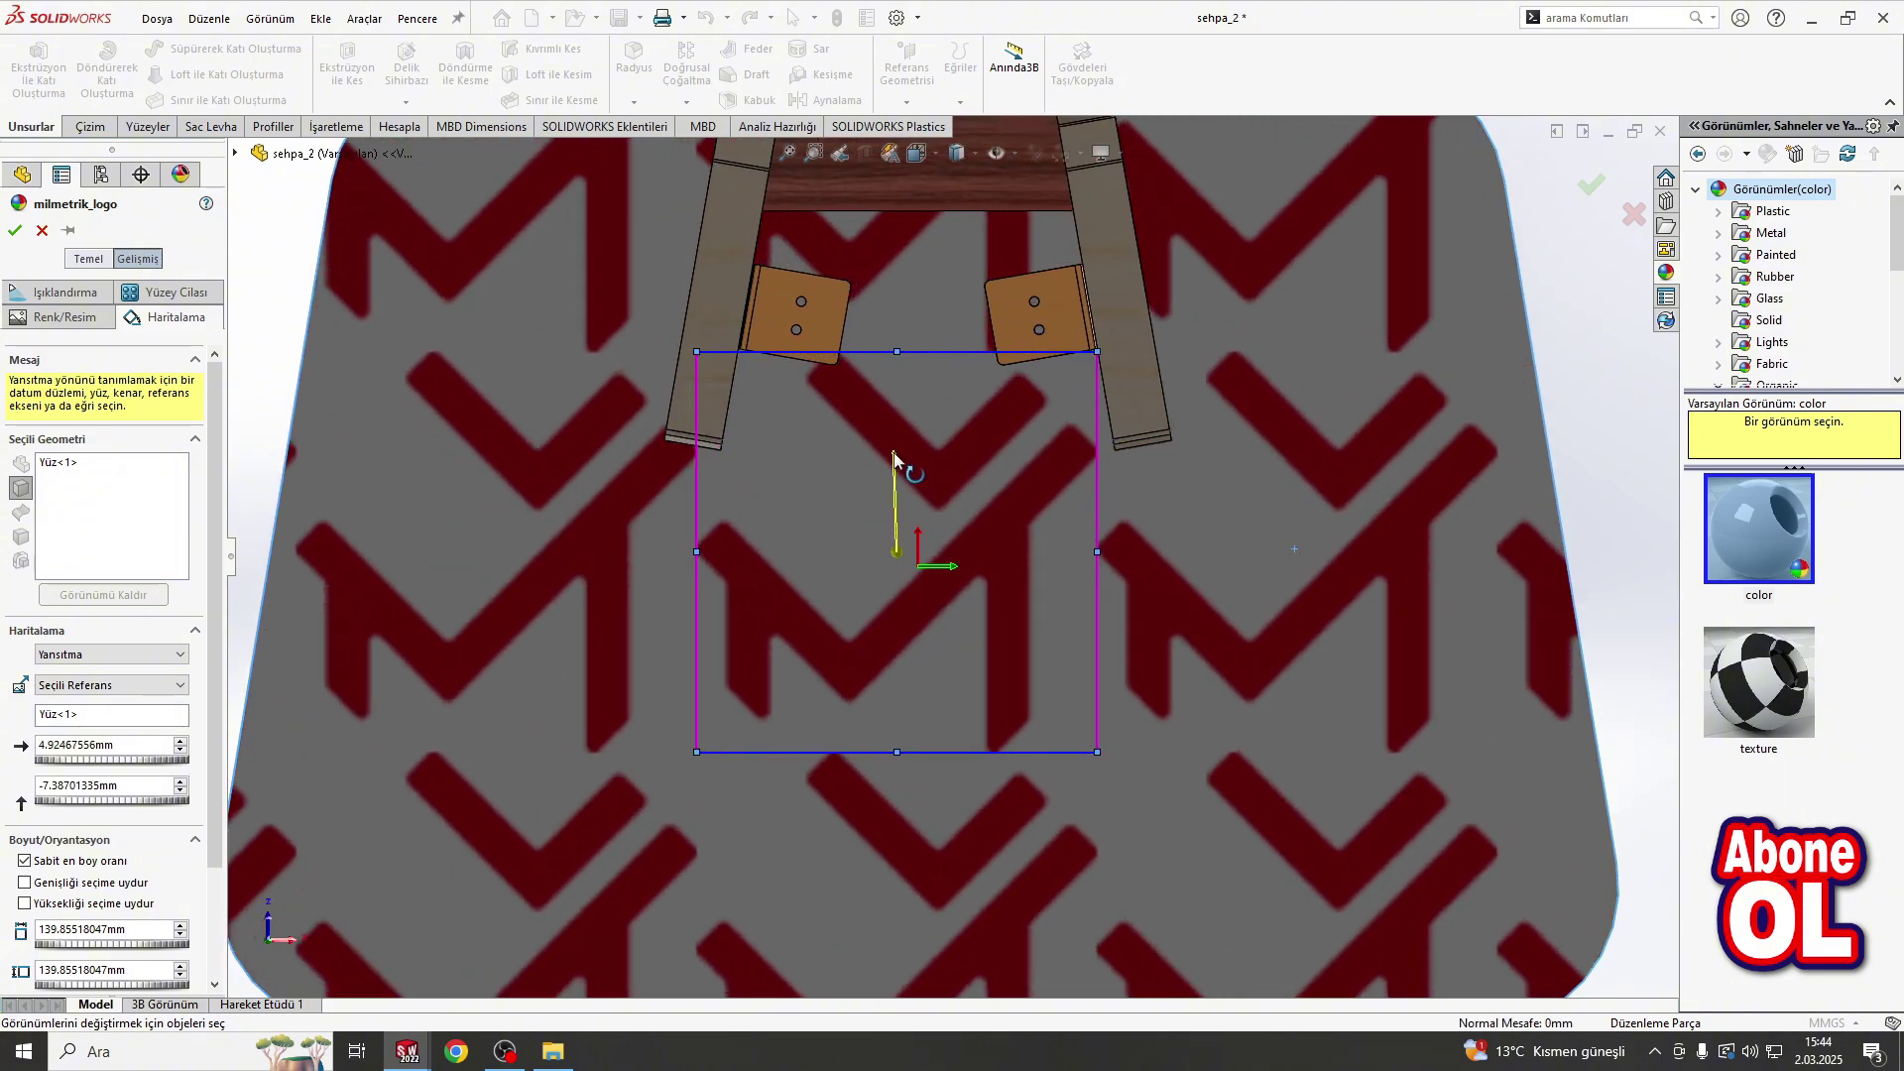
scroll(901, 451, "up", 5)
left_click_drag(927, 555, 1021, 821)
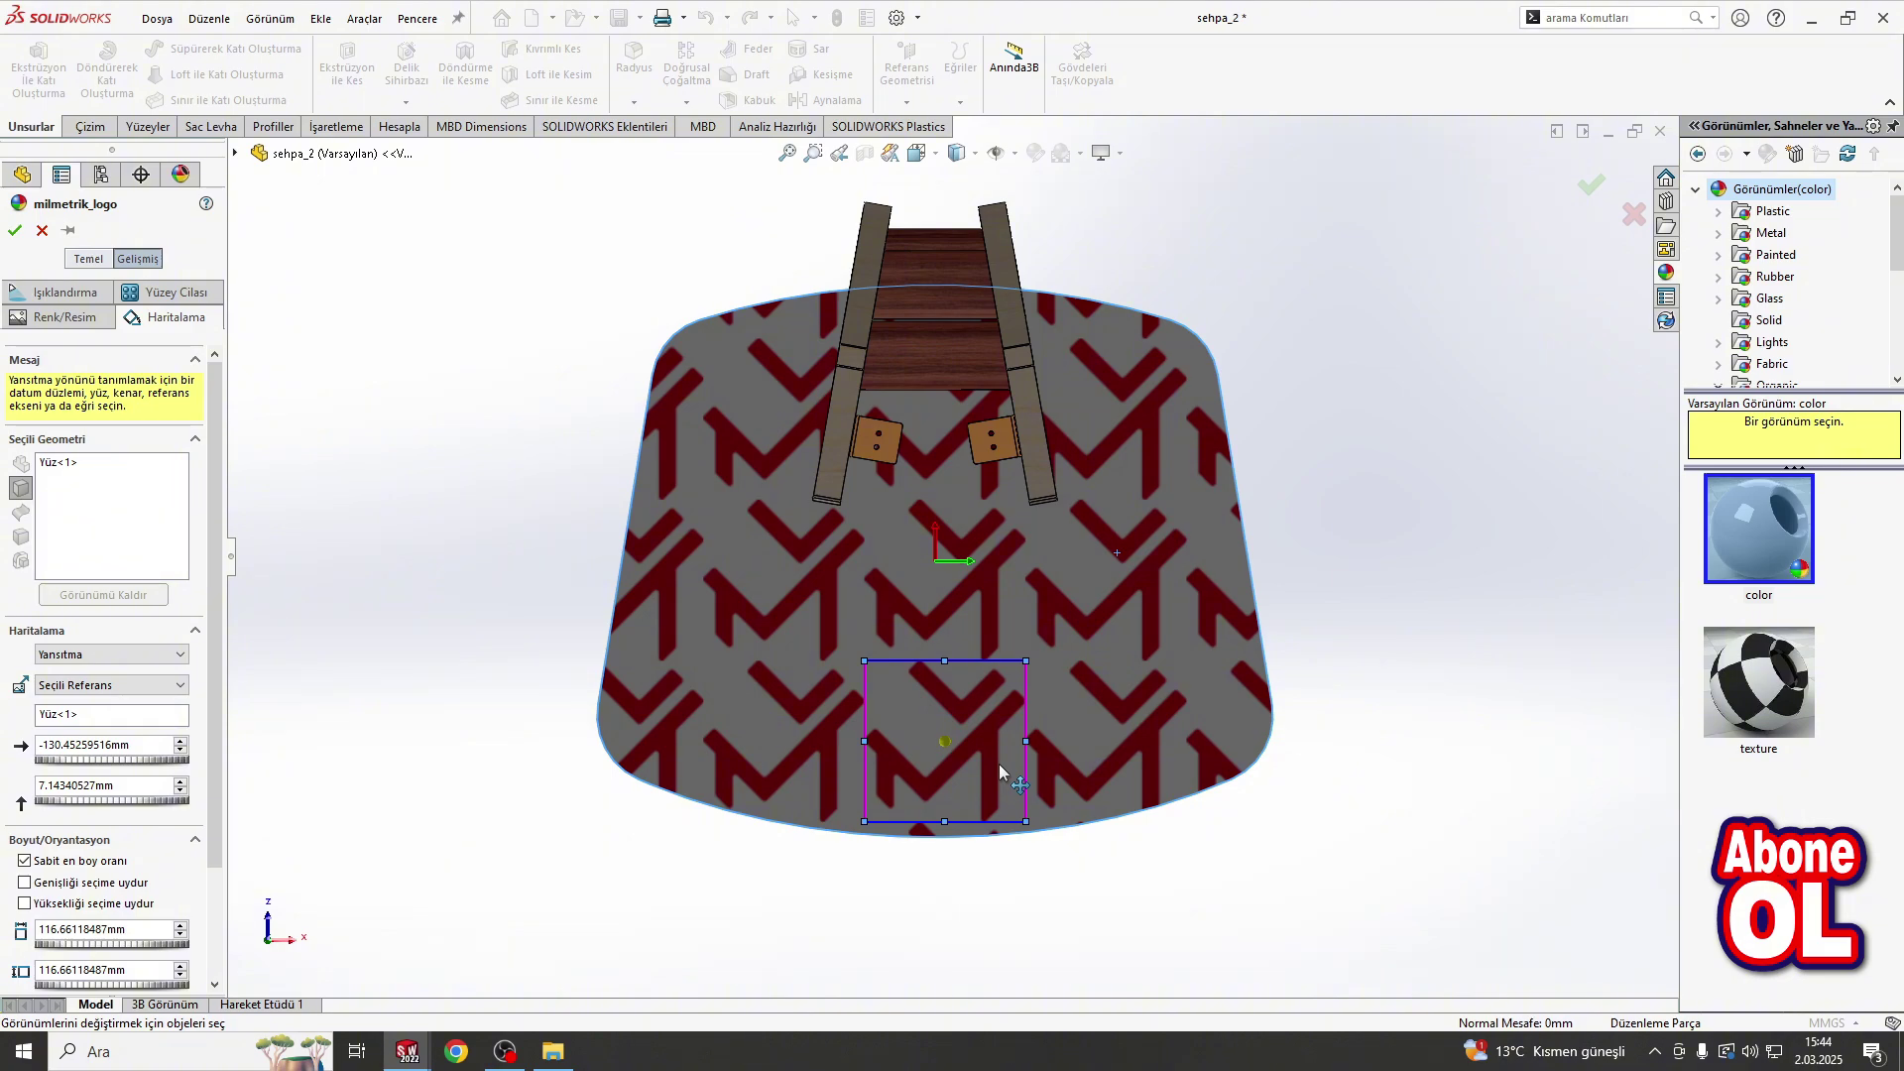
left_click_drag(995, 768, 995, 769)
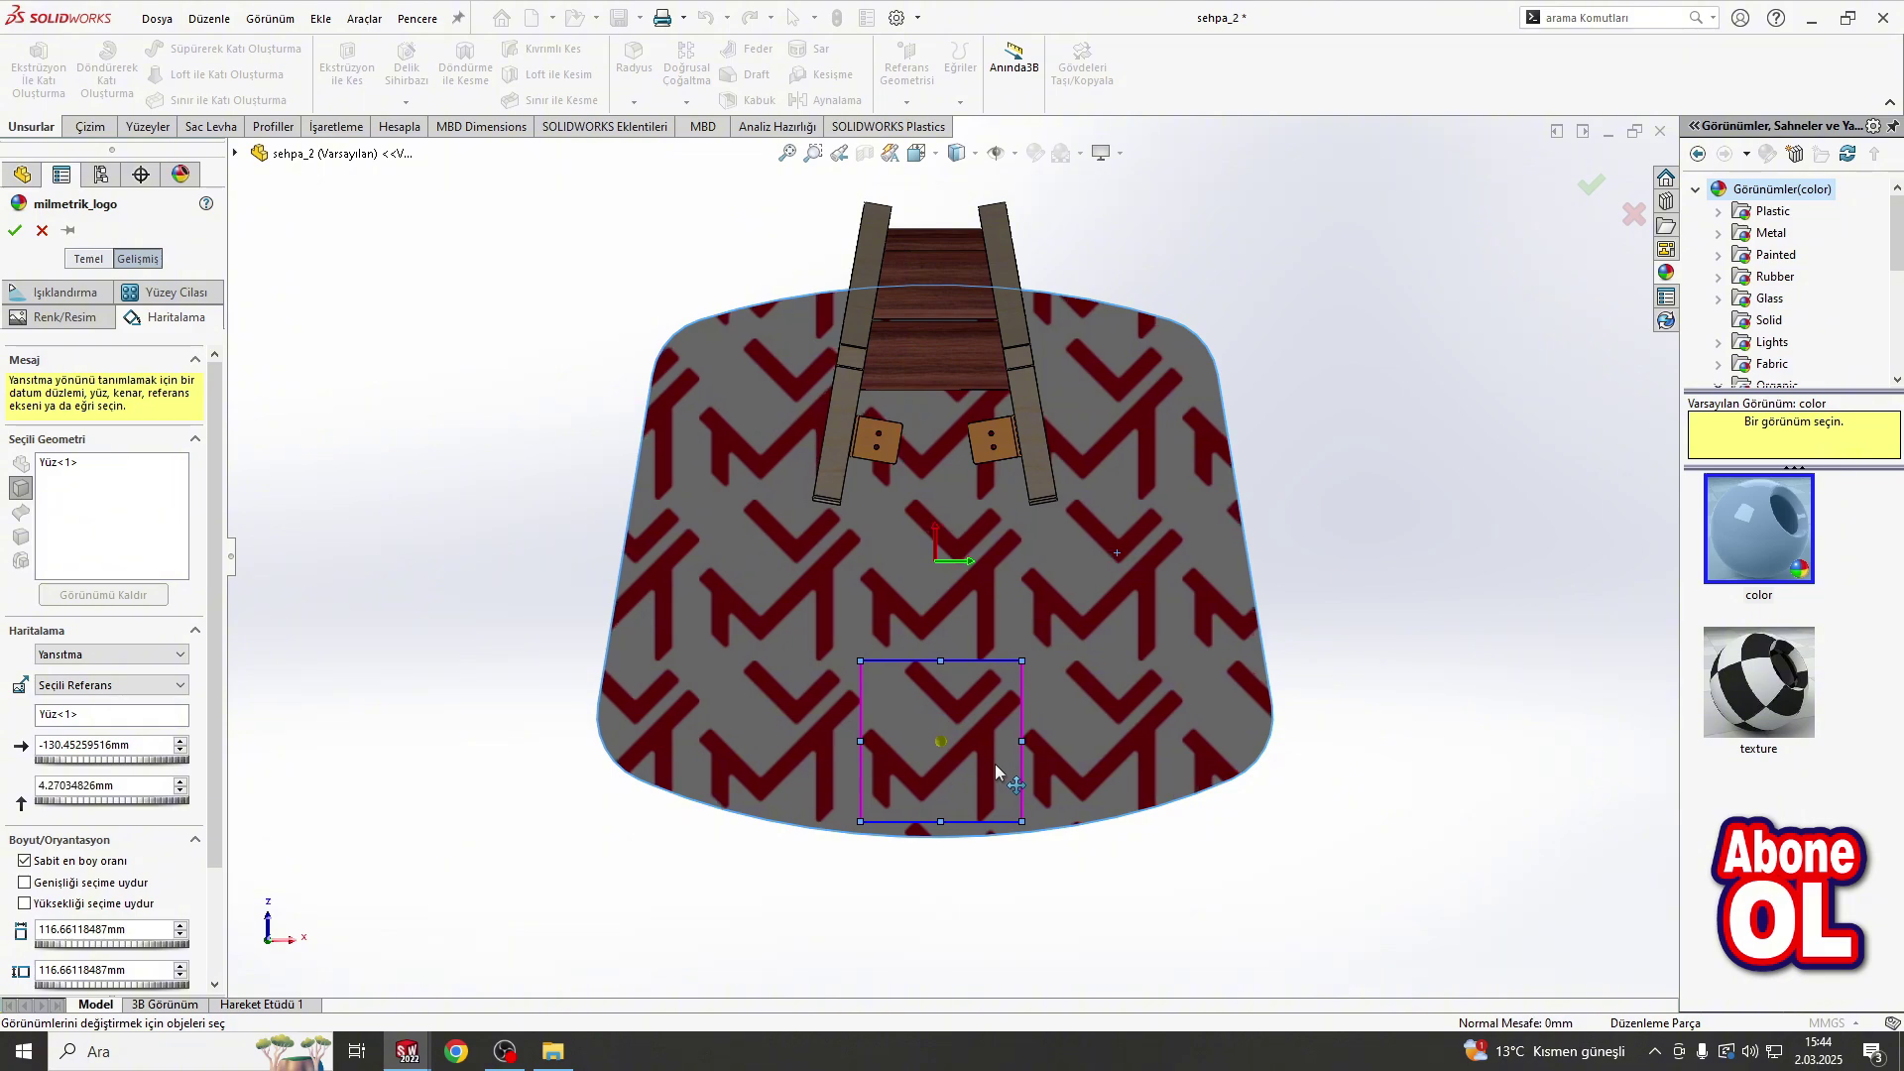
left_click(15, 231)
left_click(788, 585)
left_click(873, 528)
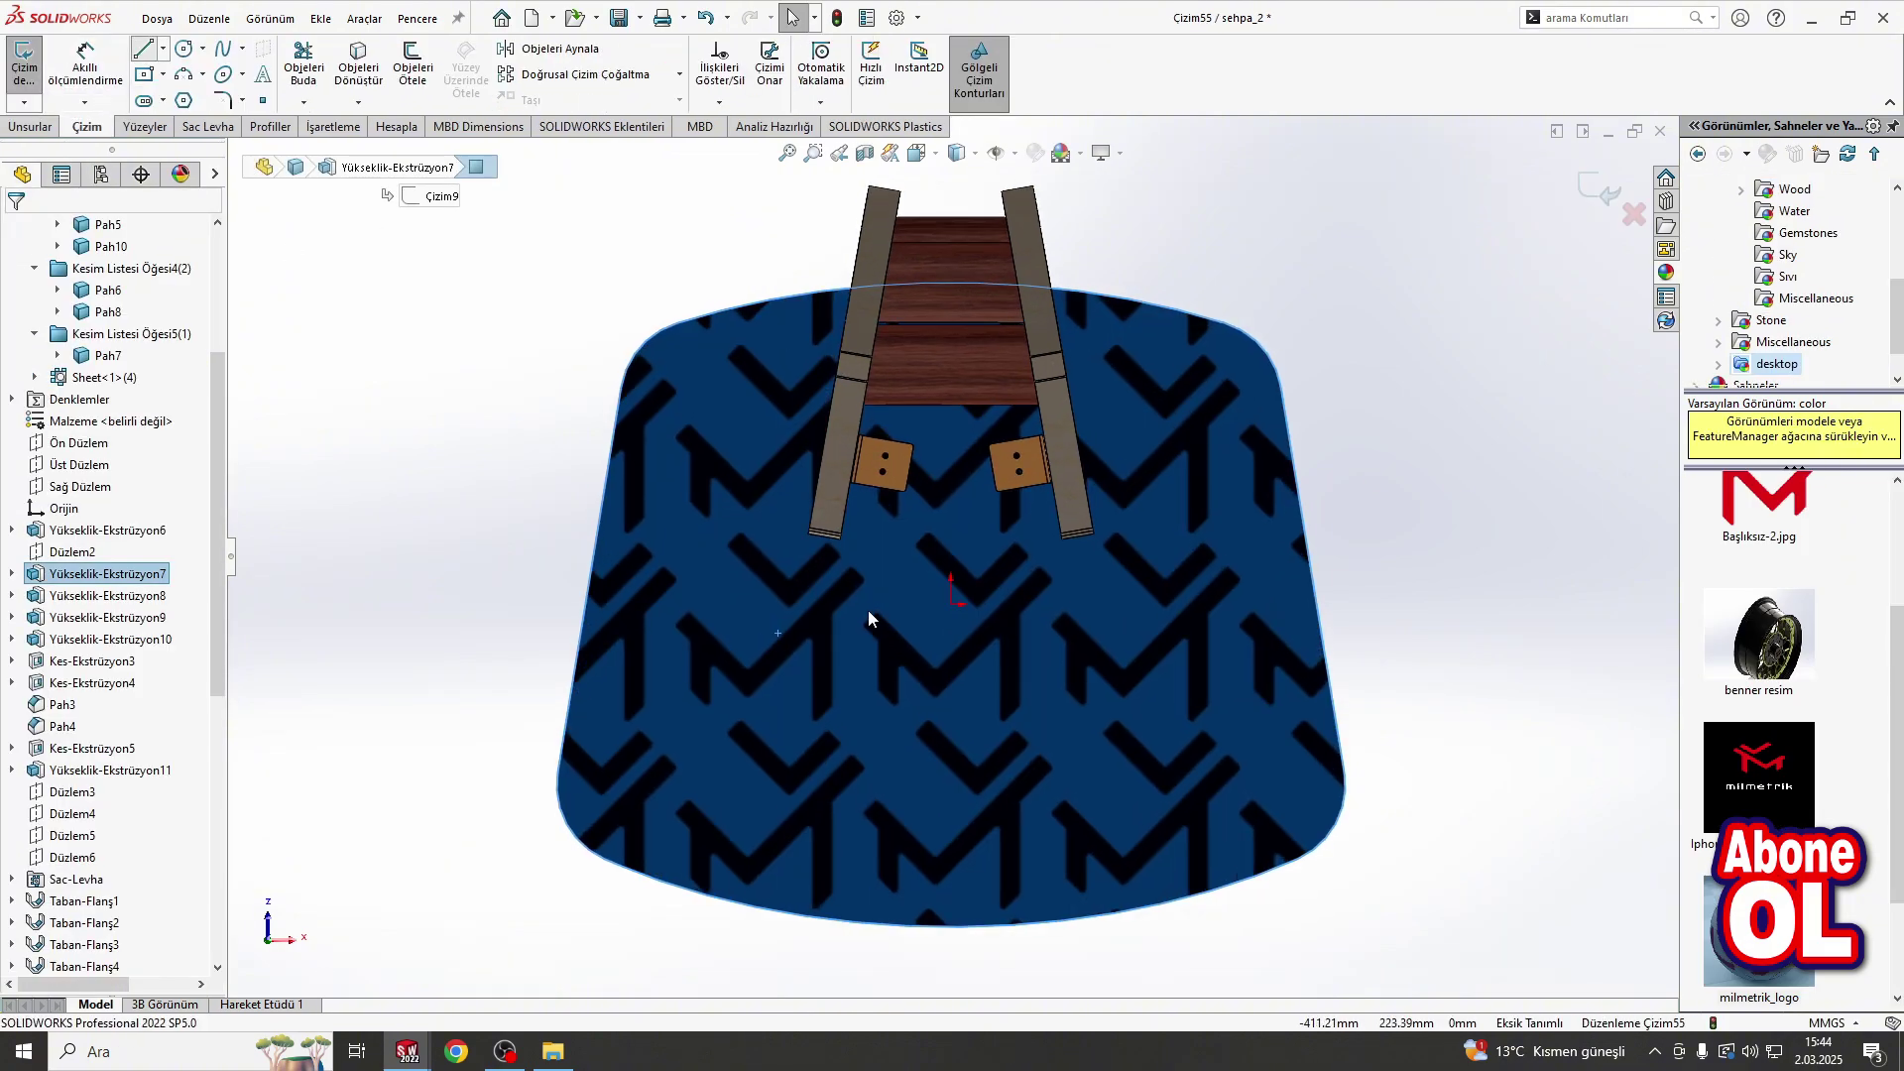
Step: Look straight at the sketch face and begin tracing the M logo outline with lines
key("Escape")
scroll(459, 315, "down", 2)
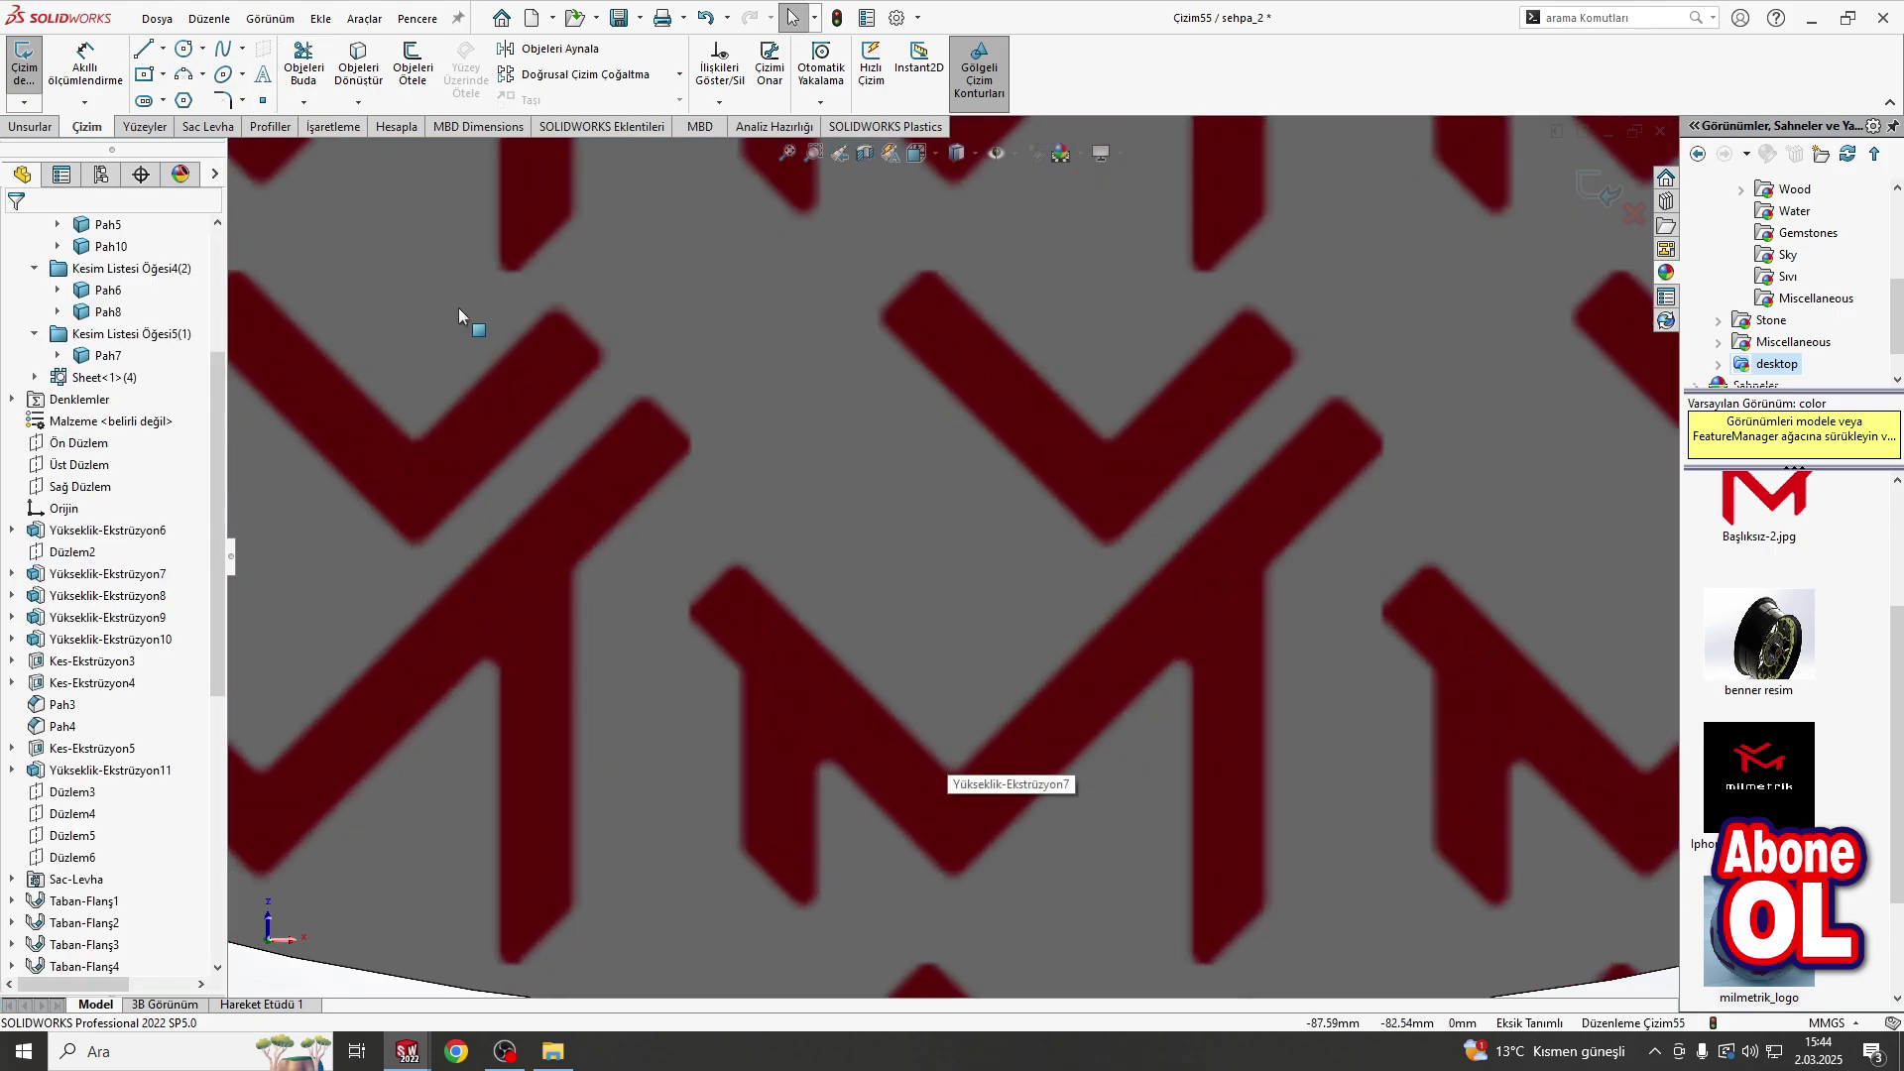
left_click(145, 51)
scroll(764, 689, "down", 2)
left_click(692, 528)
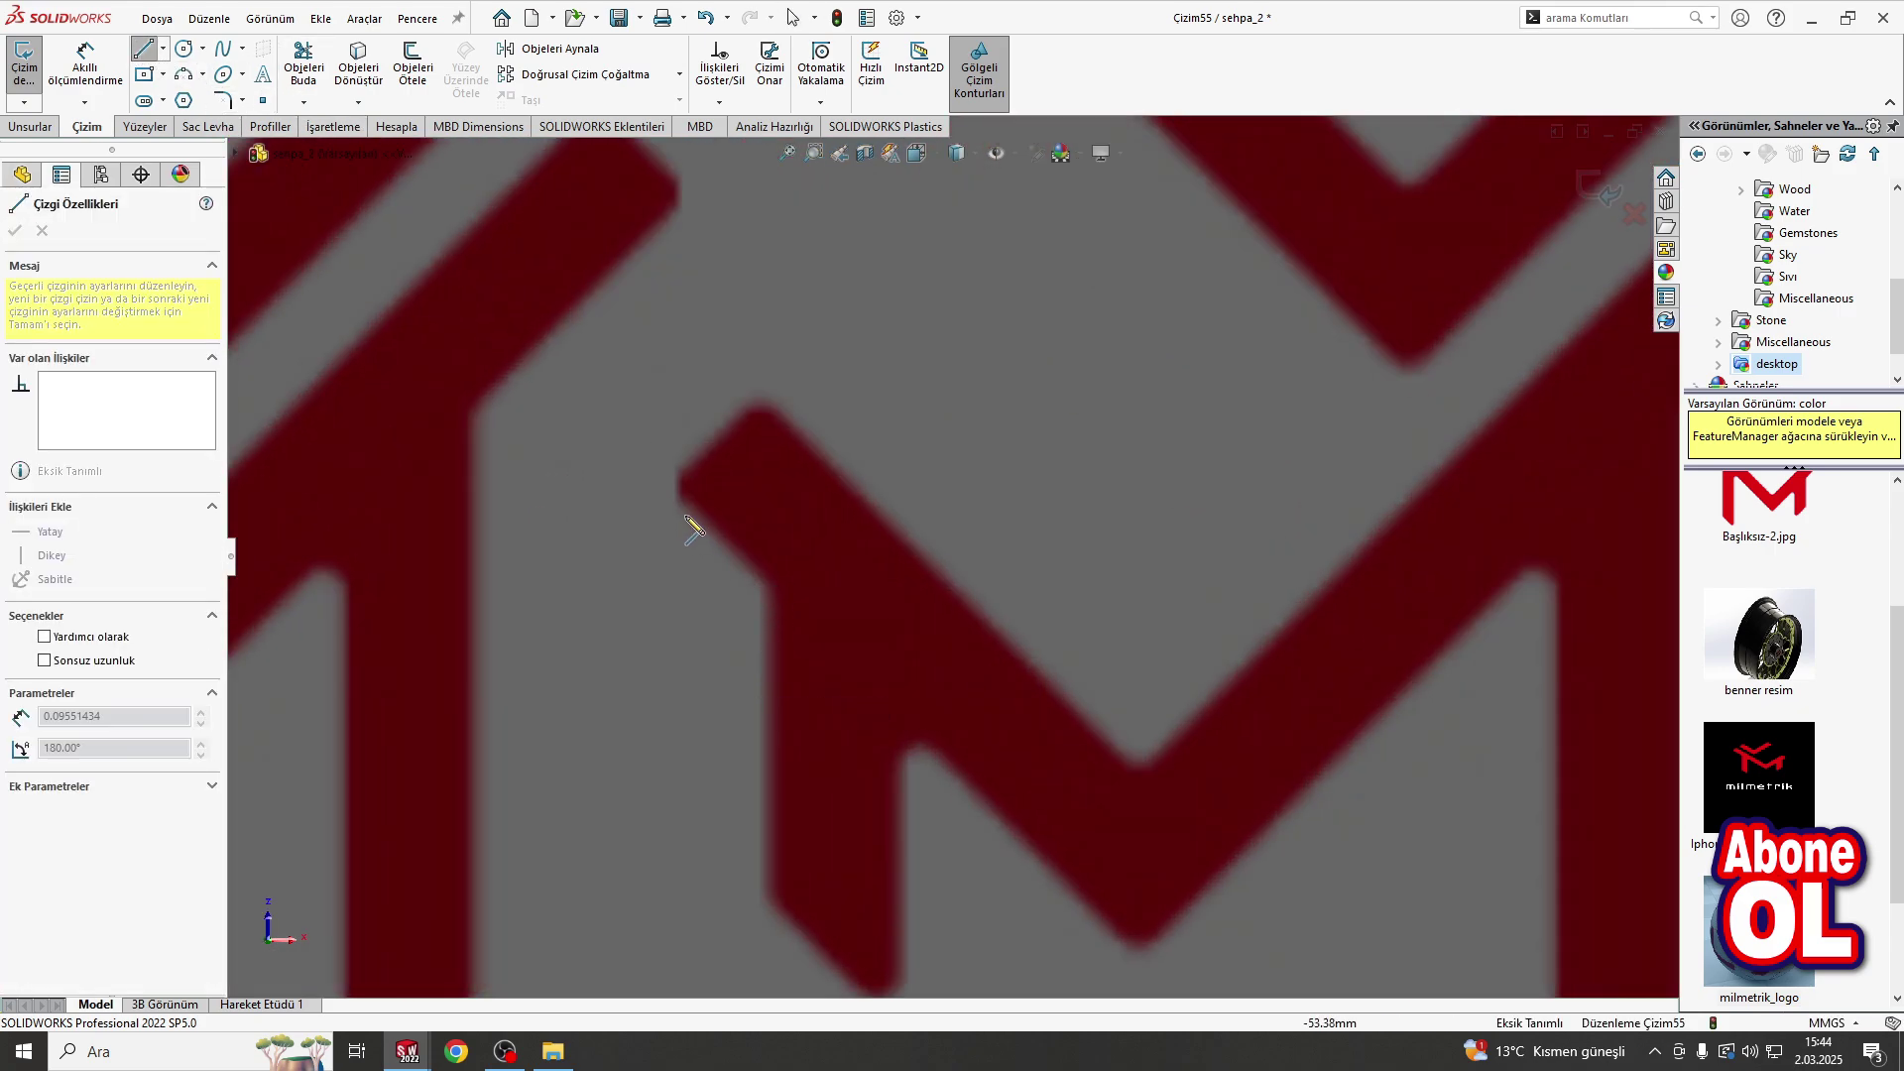
left_click(682, 471)
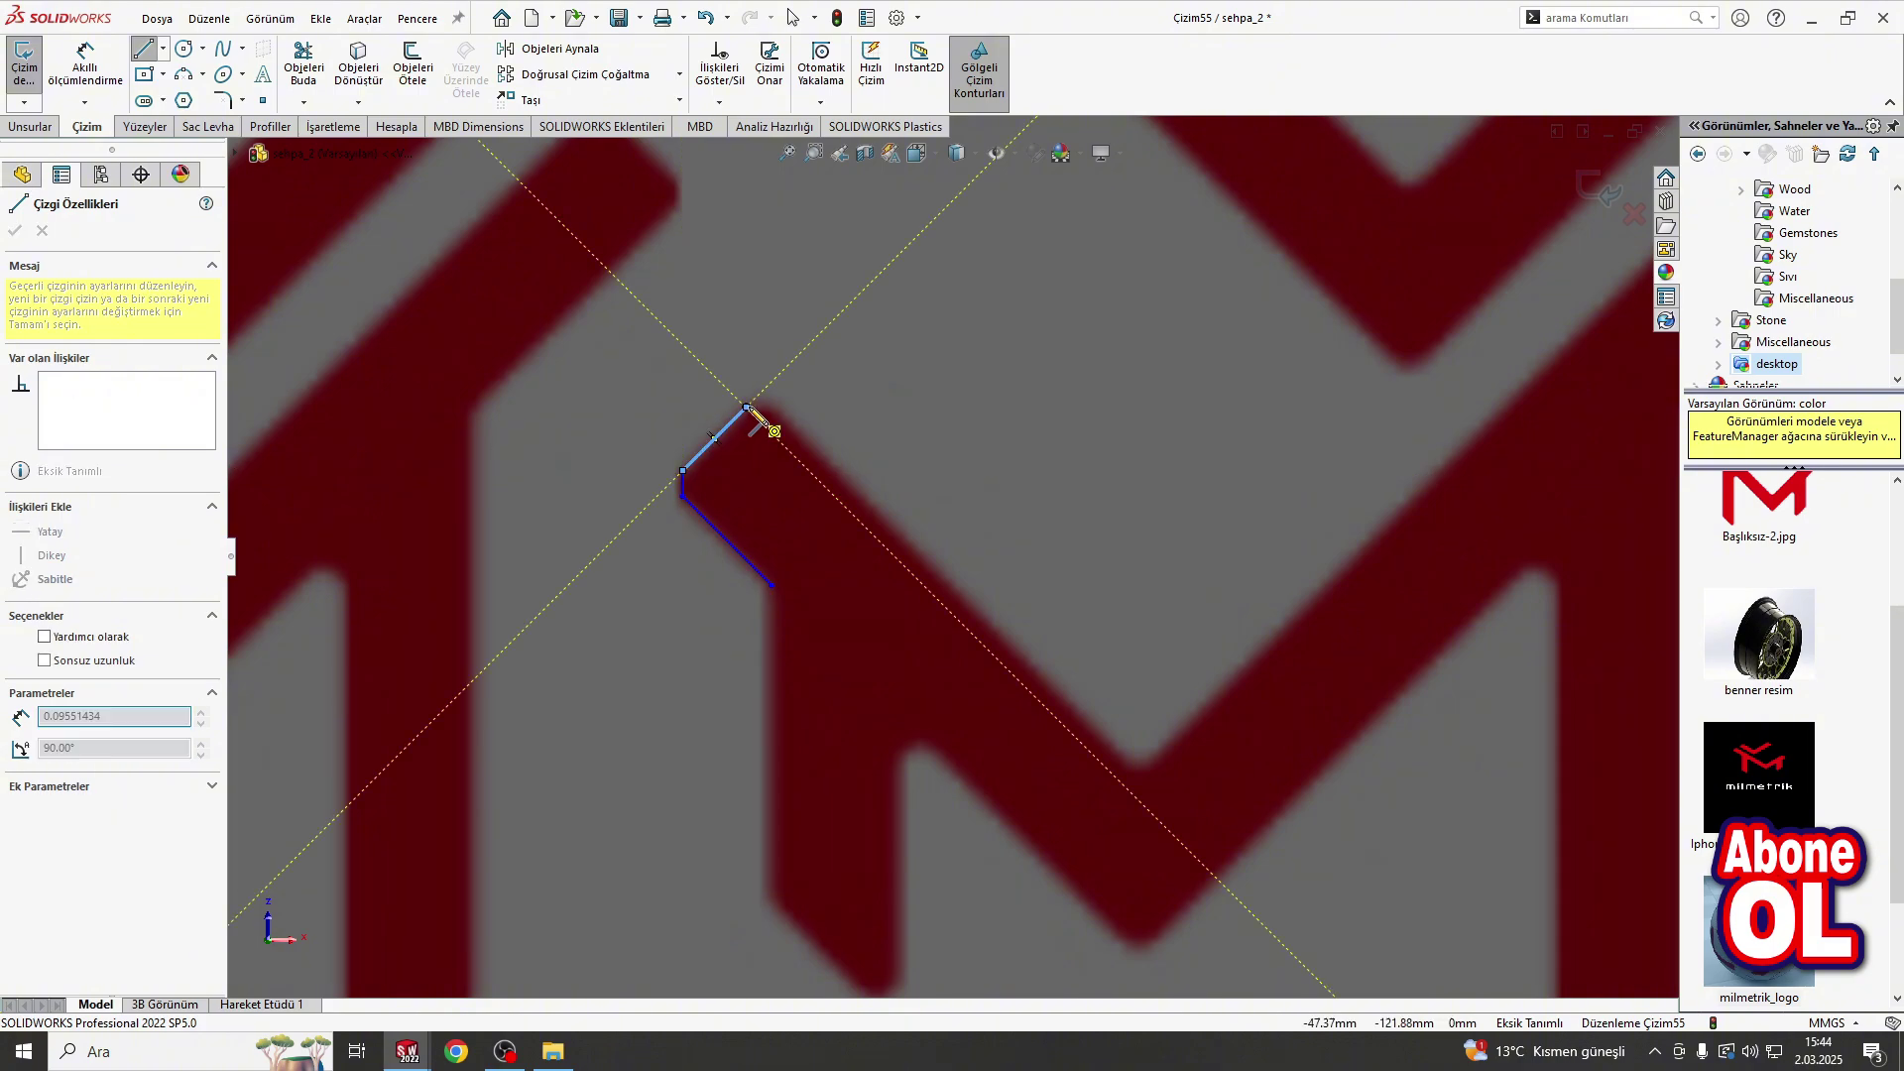
left_click(771, 406)
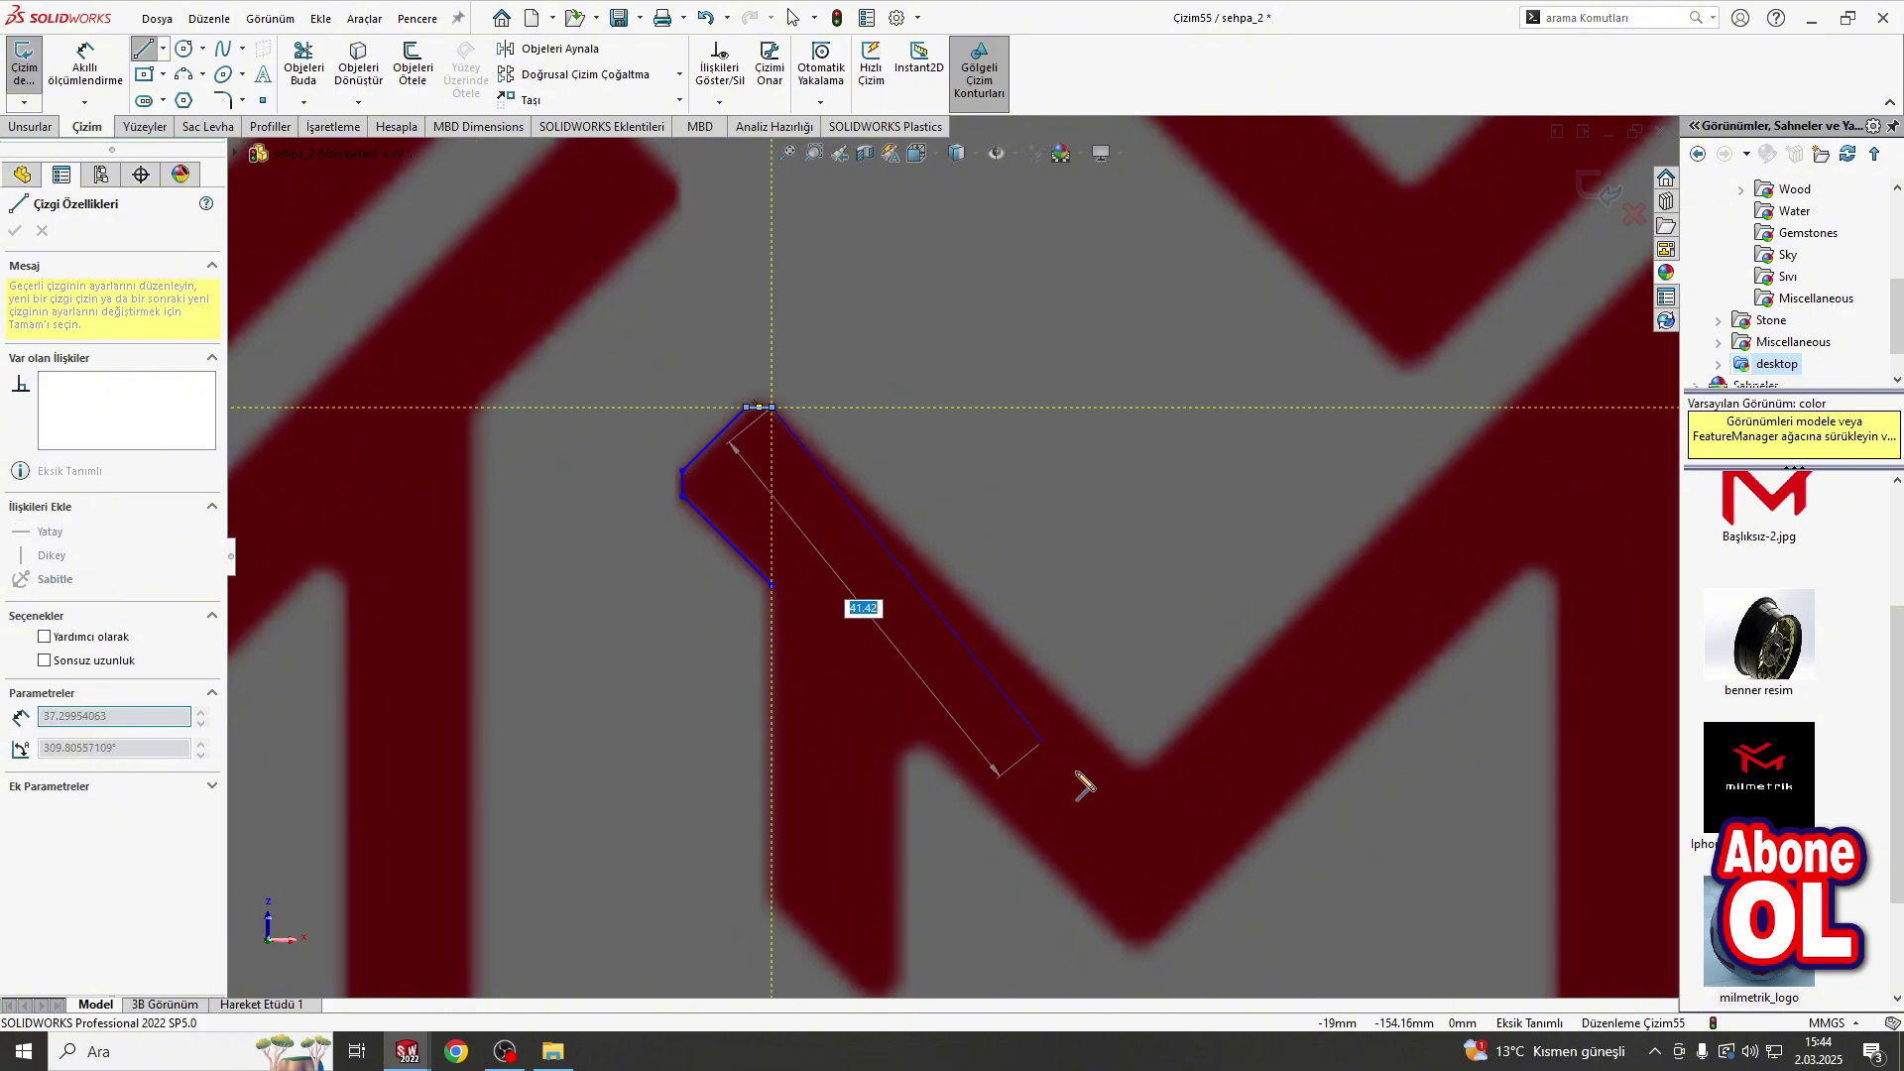
left_click(1141, 779)
scroll(1141, 774, "up", 3)
scroll(1364, 369, "down", 3)
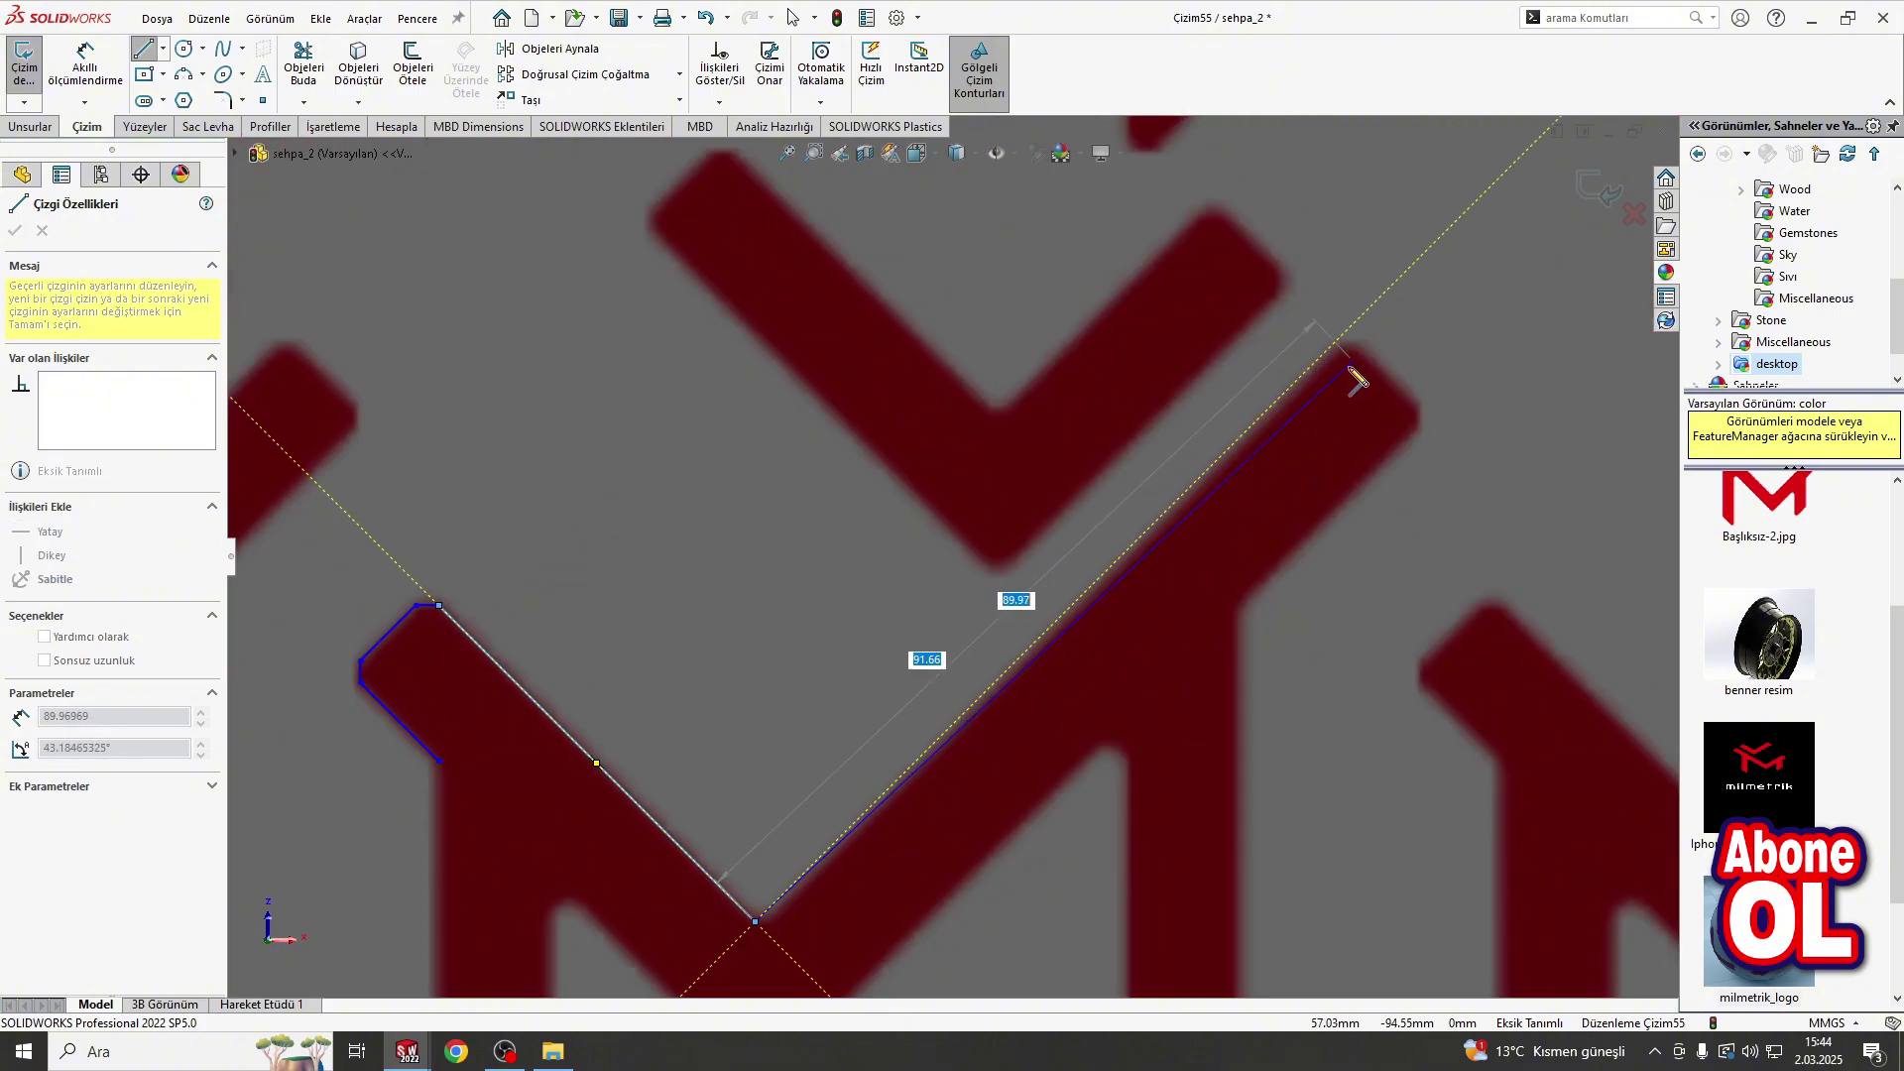
scroll(1230, 375, "down", 3)
left_click(1238, 356)
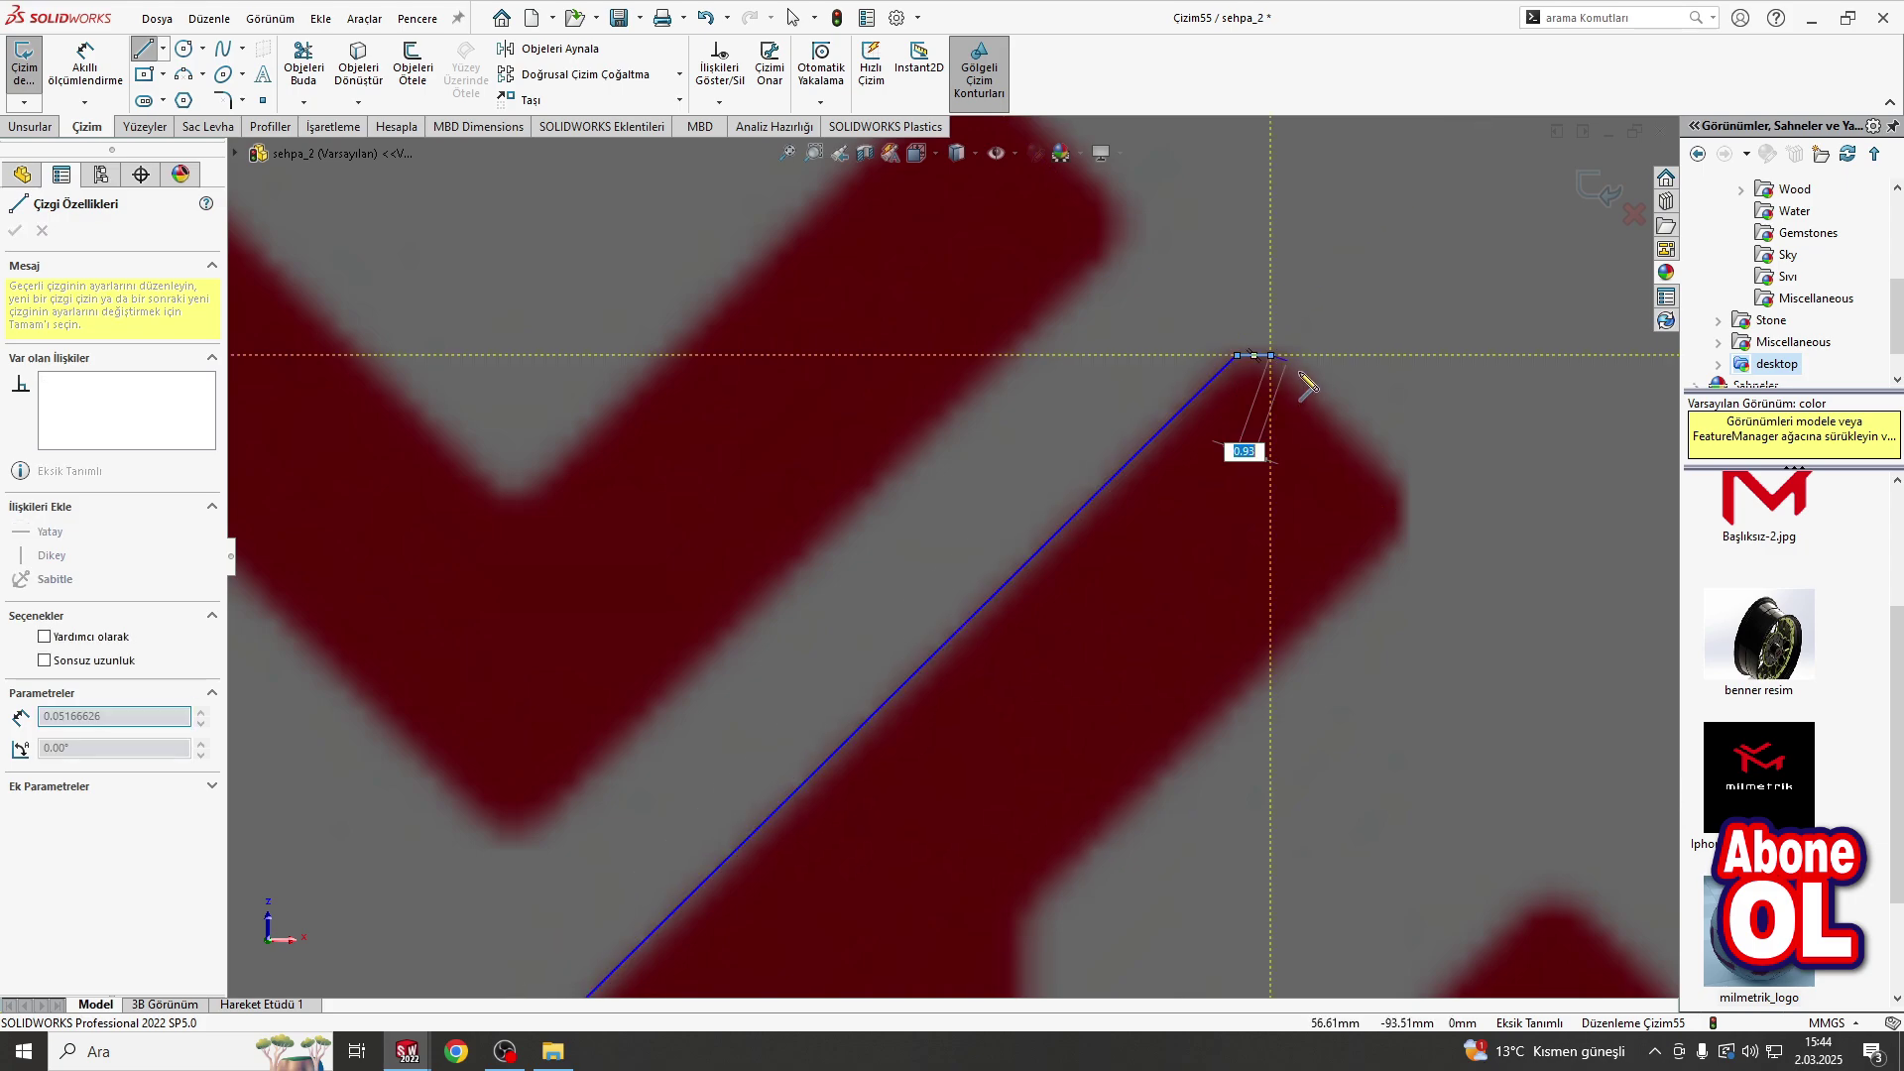
left_click(1271, 355)
left_click(1399, 485)
Step: Undo the misplaced outline segments and clear the leftover line selection
key("Escape")
scroll(682, 617, "up", 5)
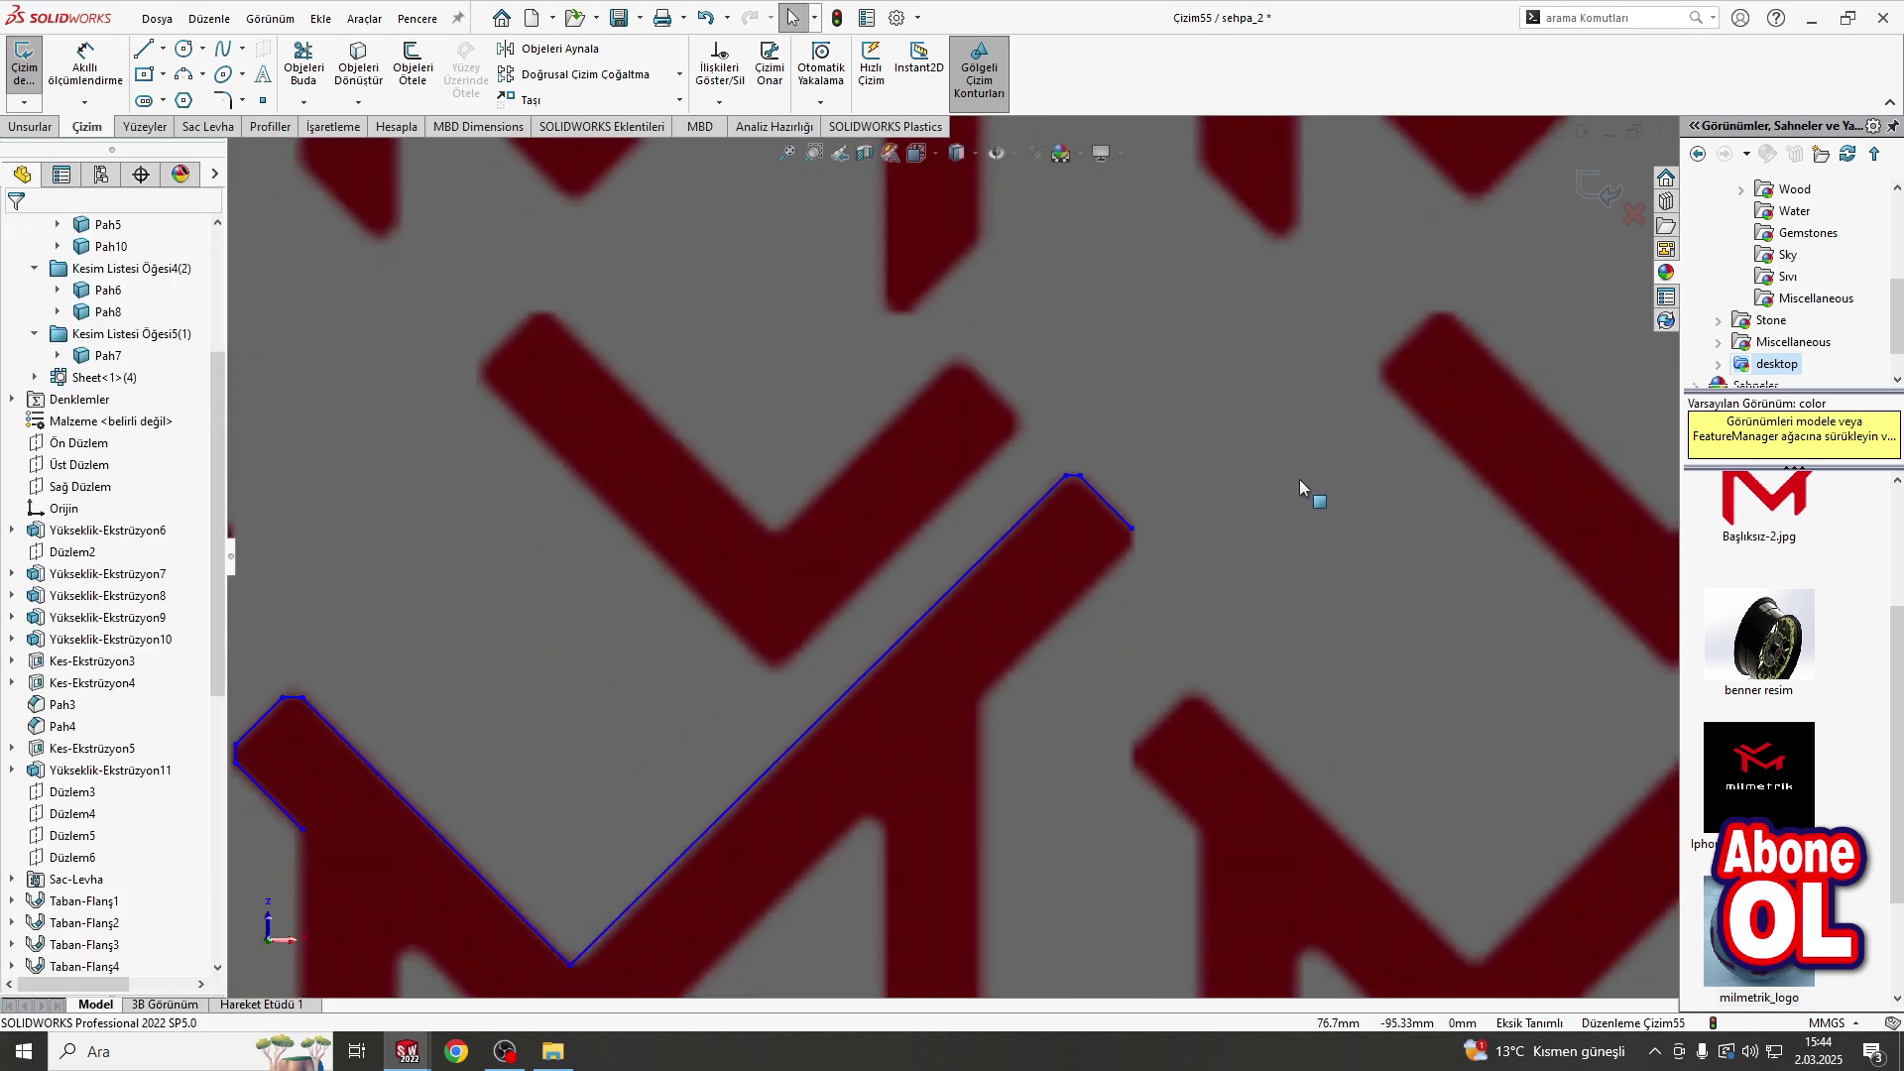
scroll(634, 633, "down", 4)
key("ctrl+z")
key("ctrl+z")
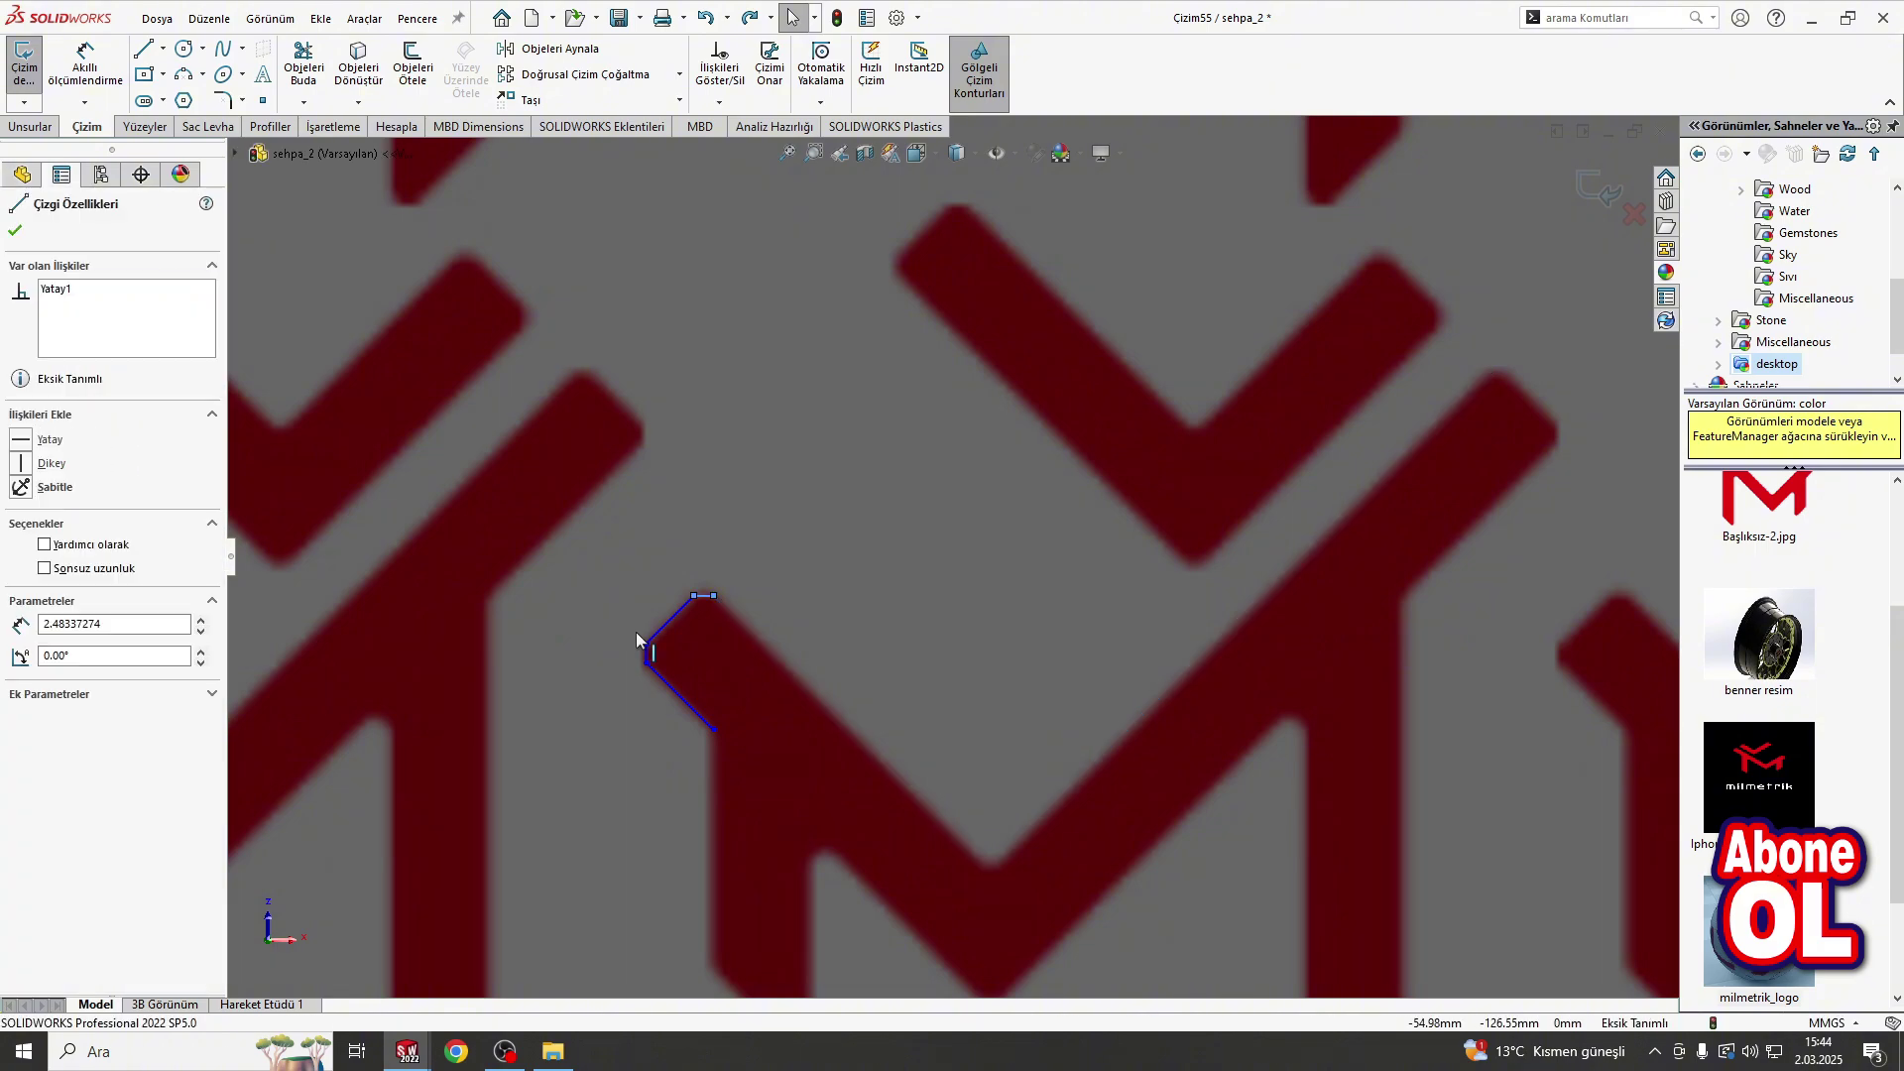
key("ctrl+z")
key("ctrl+z")
key("ctrl+z")
scroll(547, 541, "down", 3)
key("Escape")
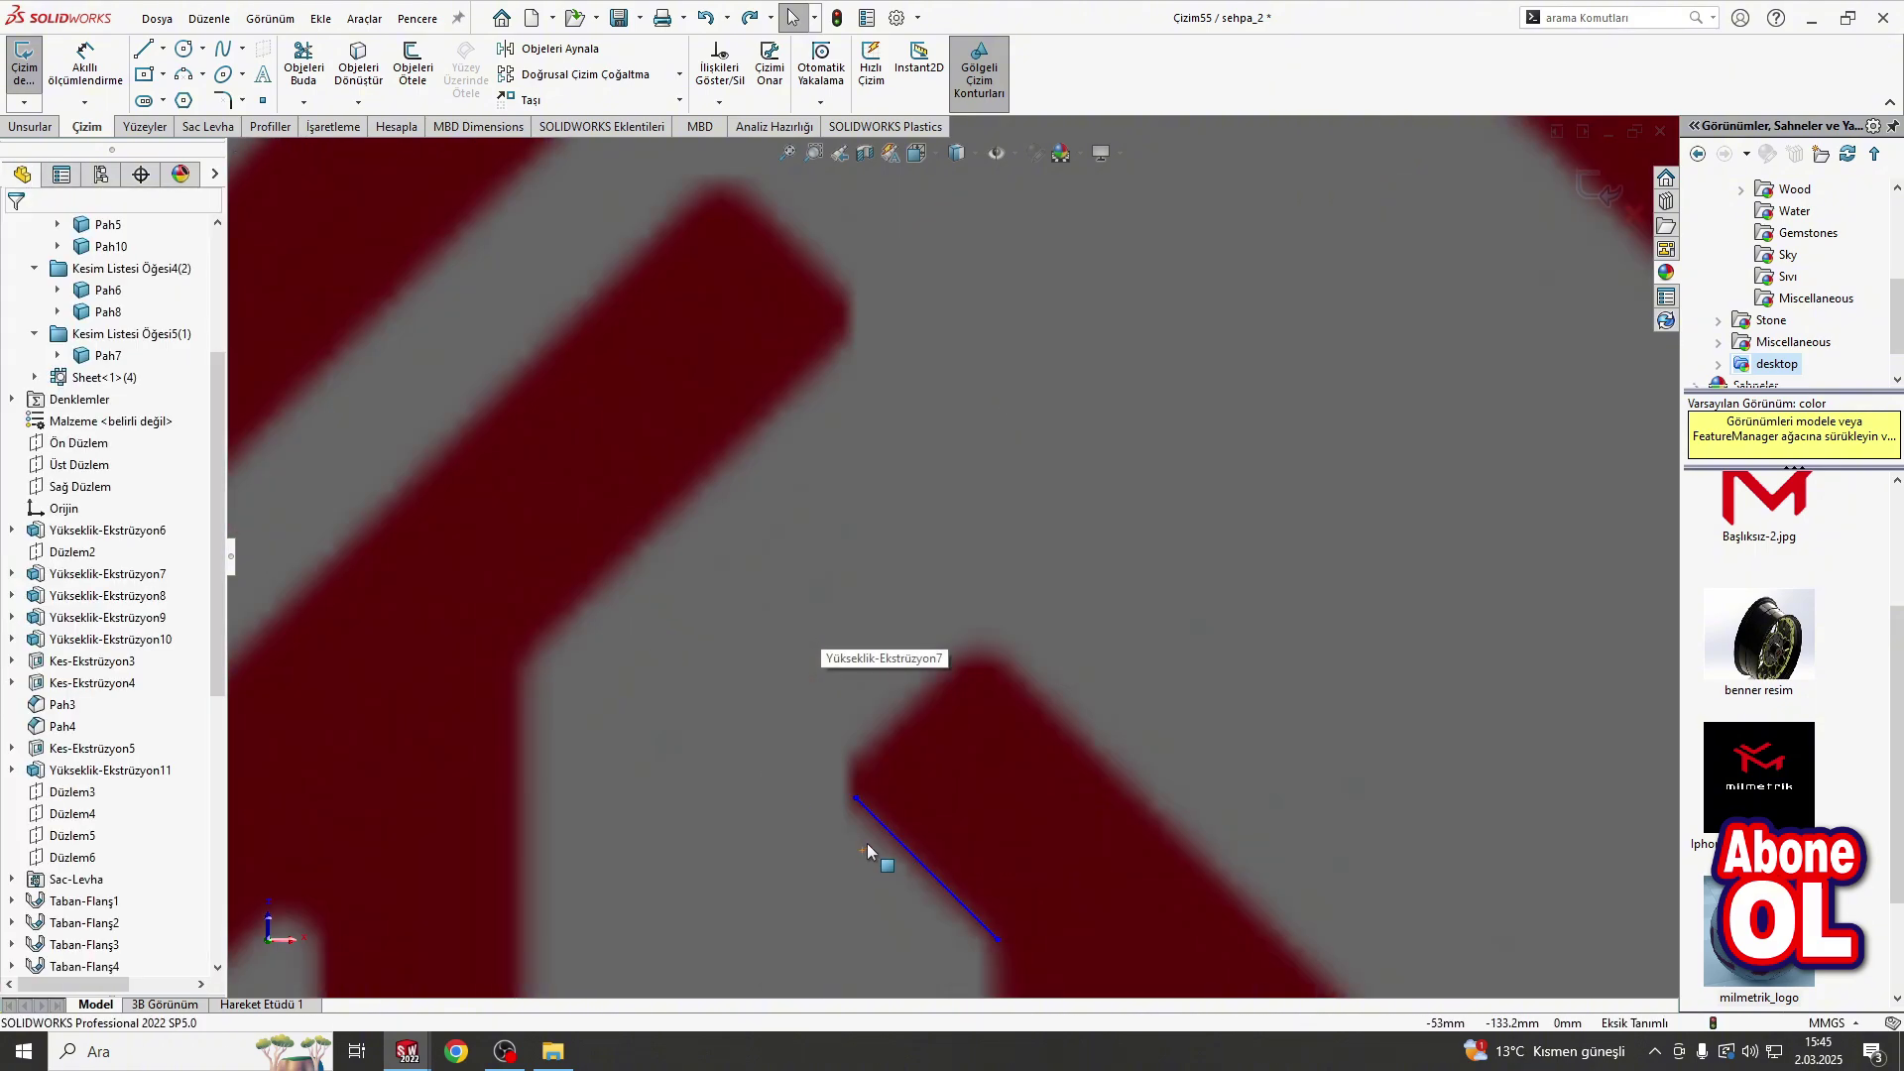
Step: Retrace the M from its corner along the outer strokes and long diagonals
left_click(143, 49)
scroll(906, 791, "up", 3)
scroll(978, 706, "down", 3)
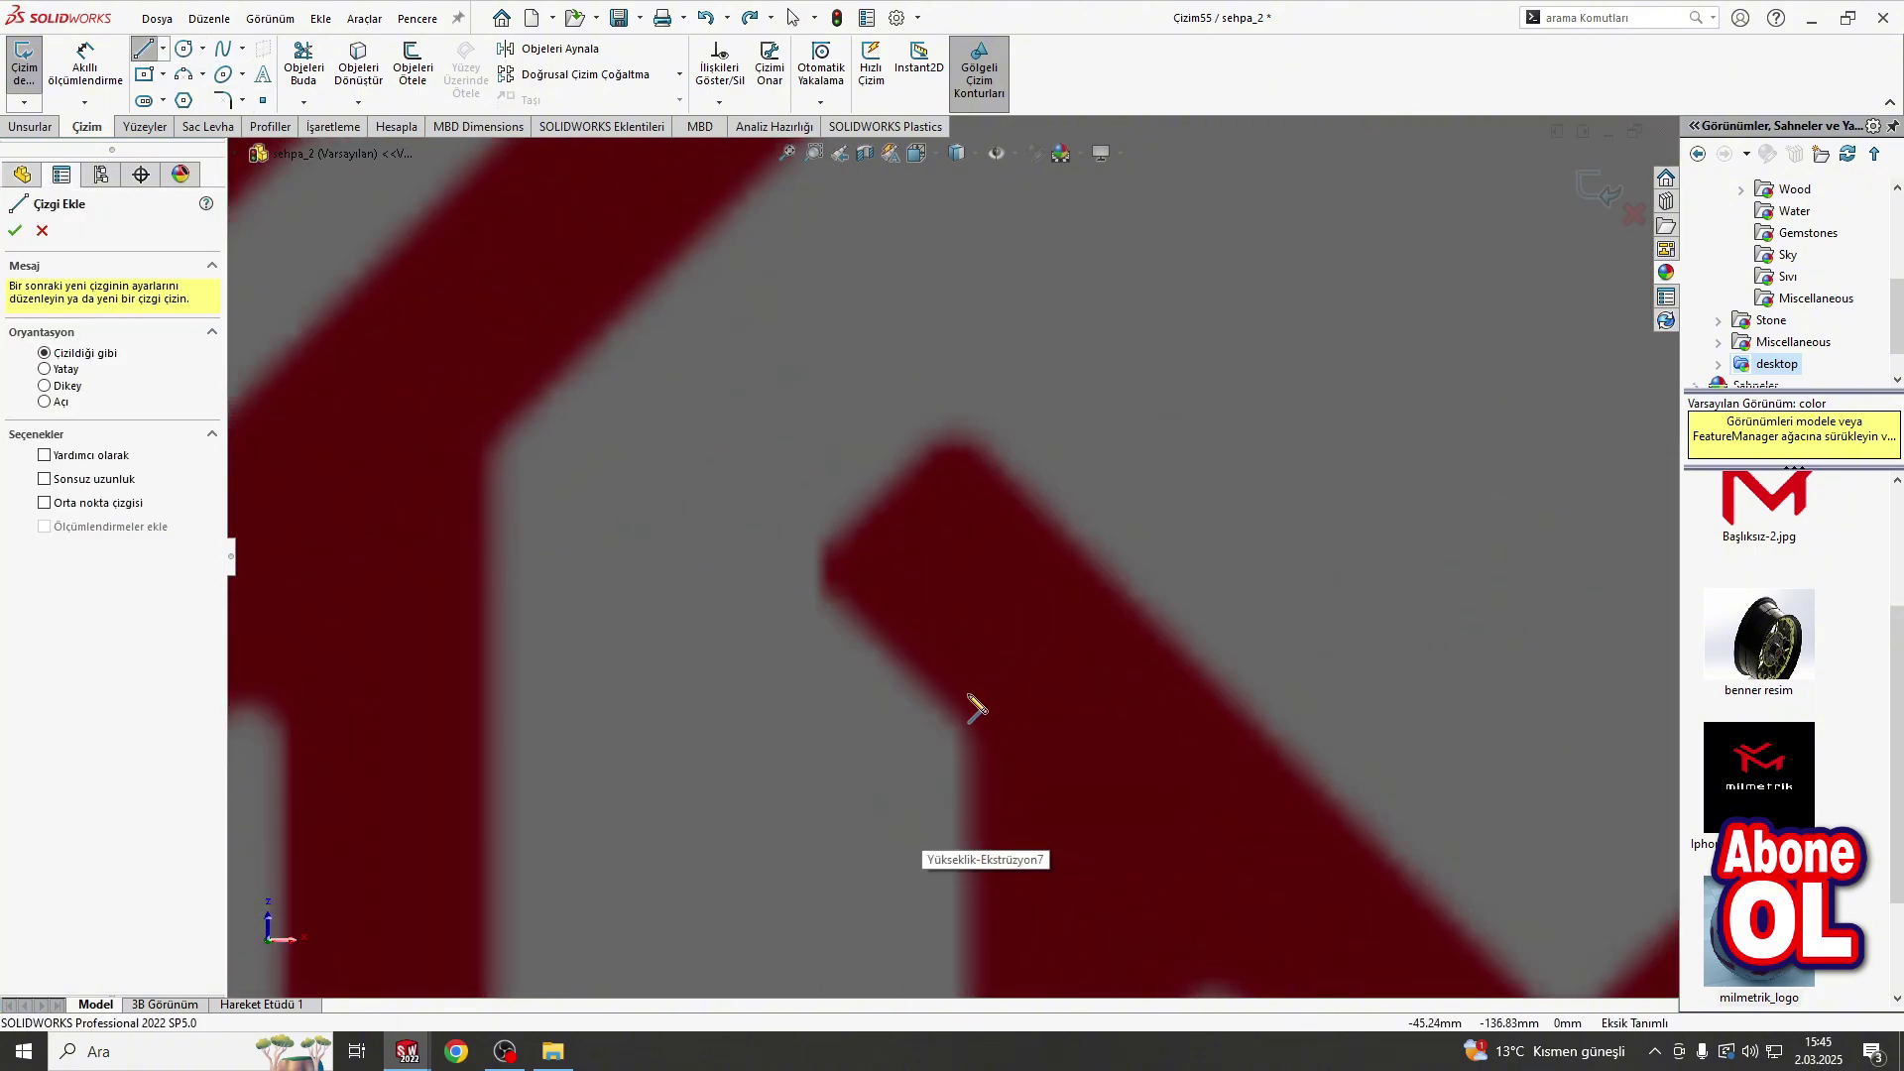
left_click(970, 735)
left_click(803, 567)
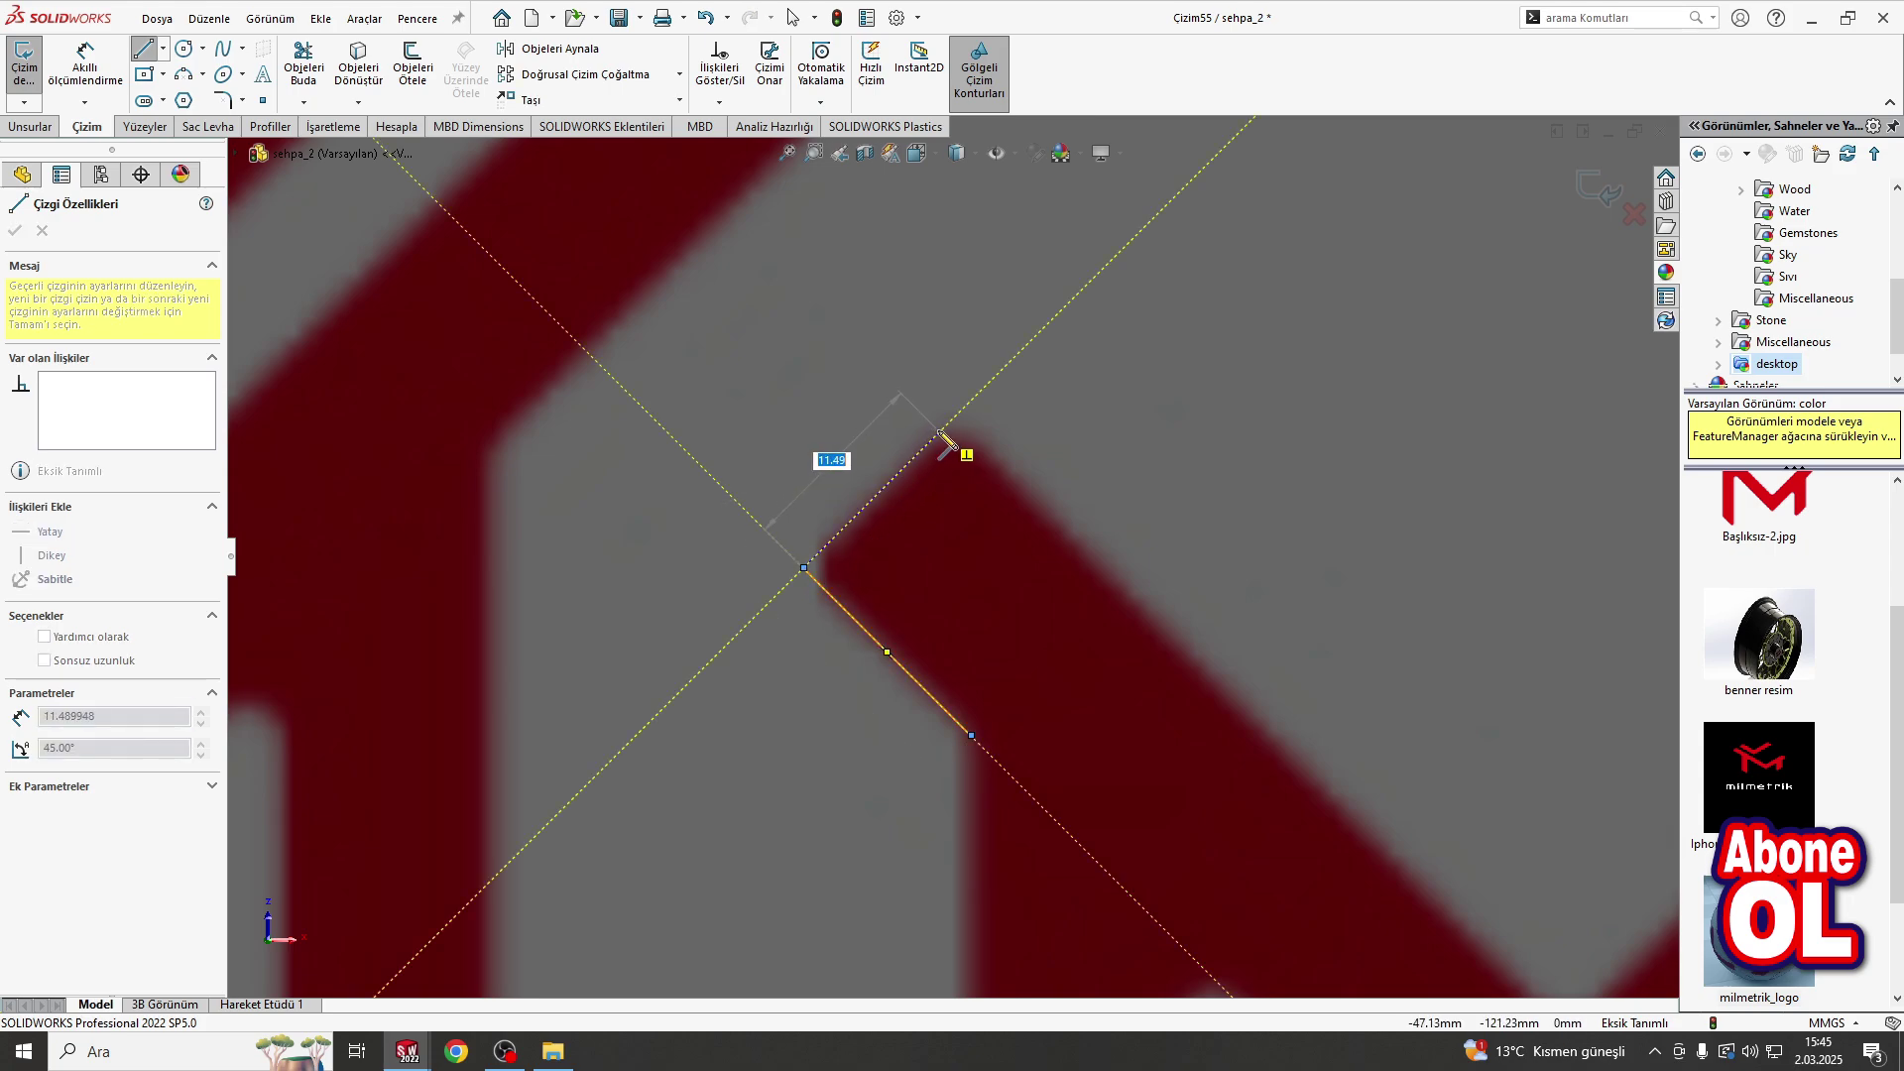
left_click(957, 416)
scroll(953, 558, "up", 3)
left_click(1253, 789)
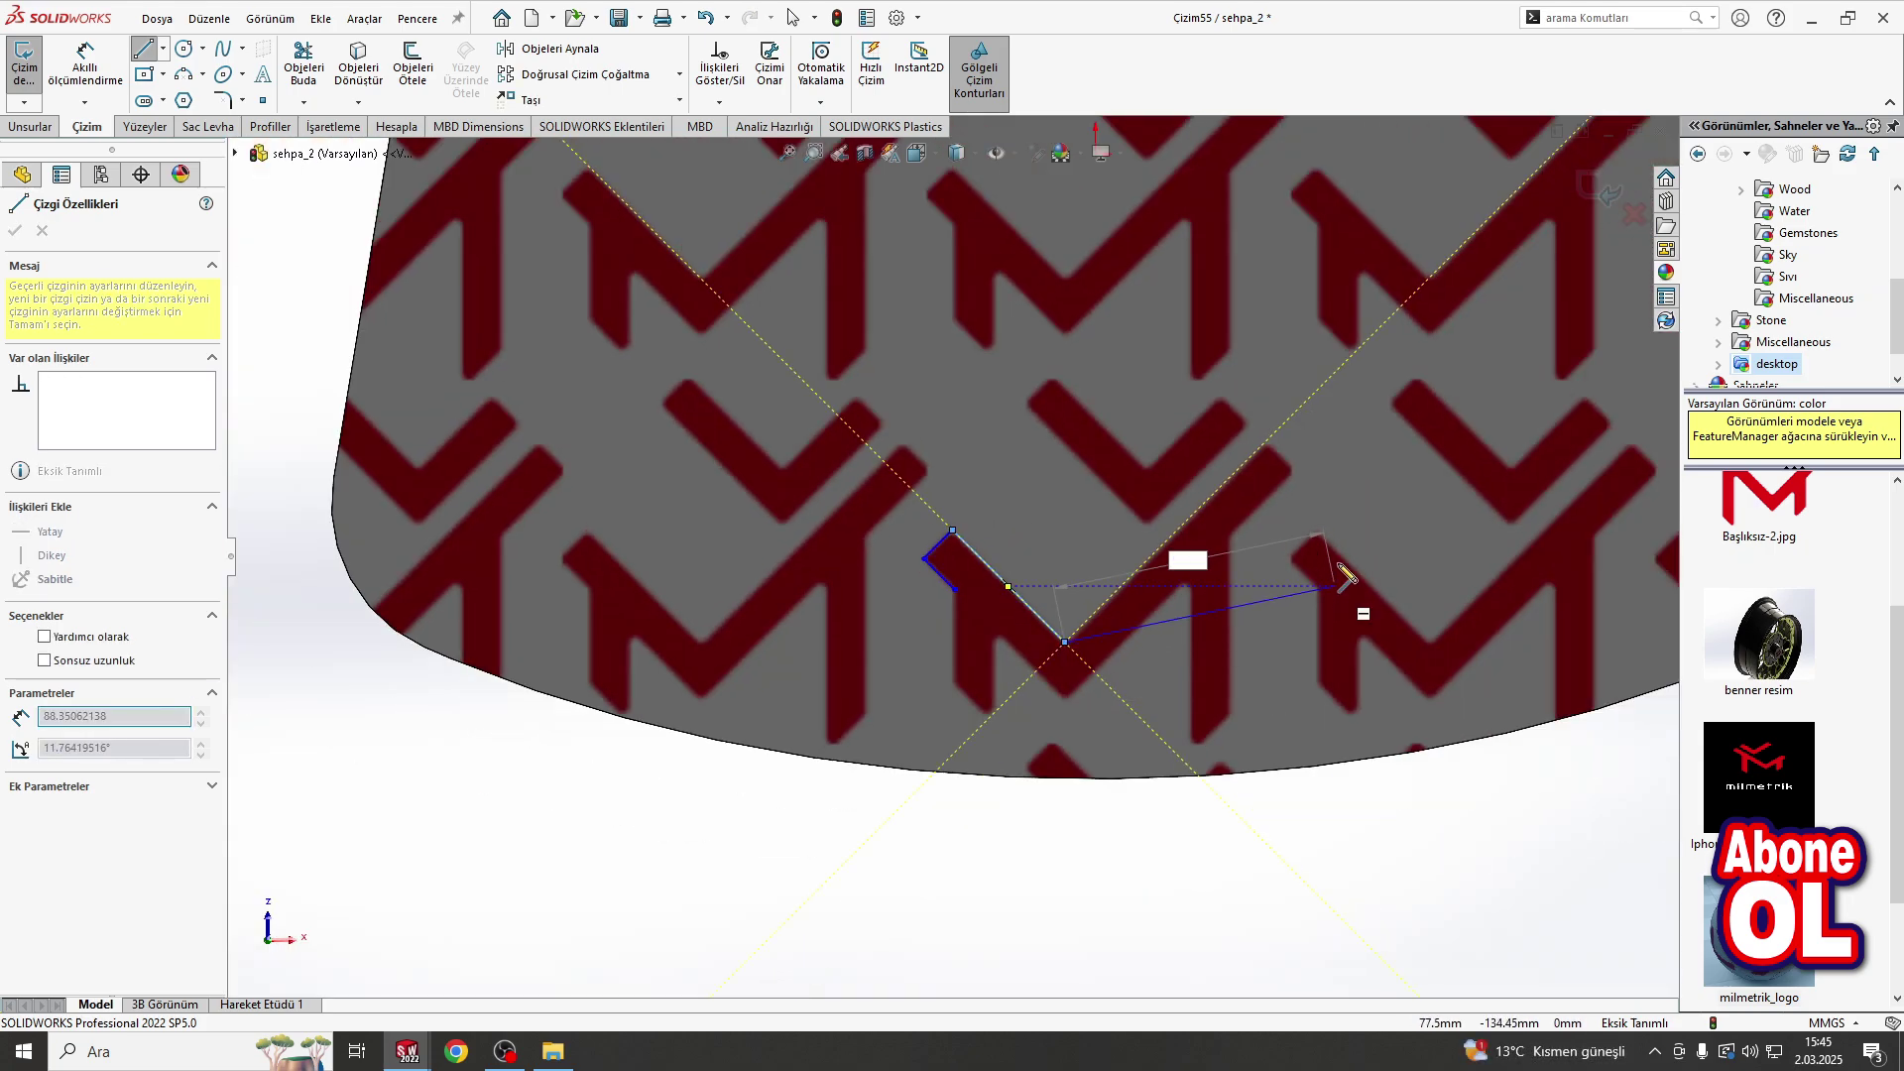
scroll(1187, 543, "down", 3)
left_click(1141, 484)
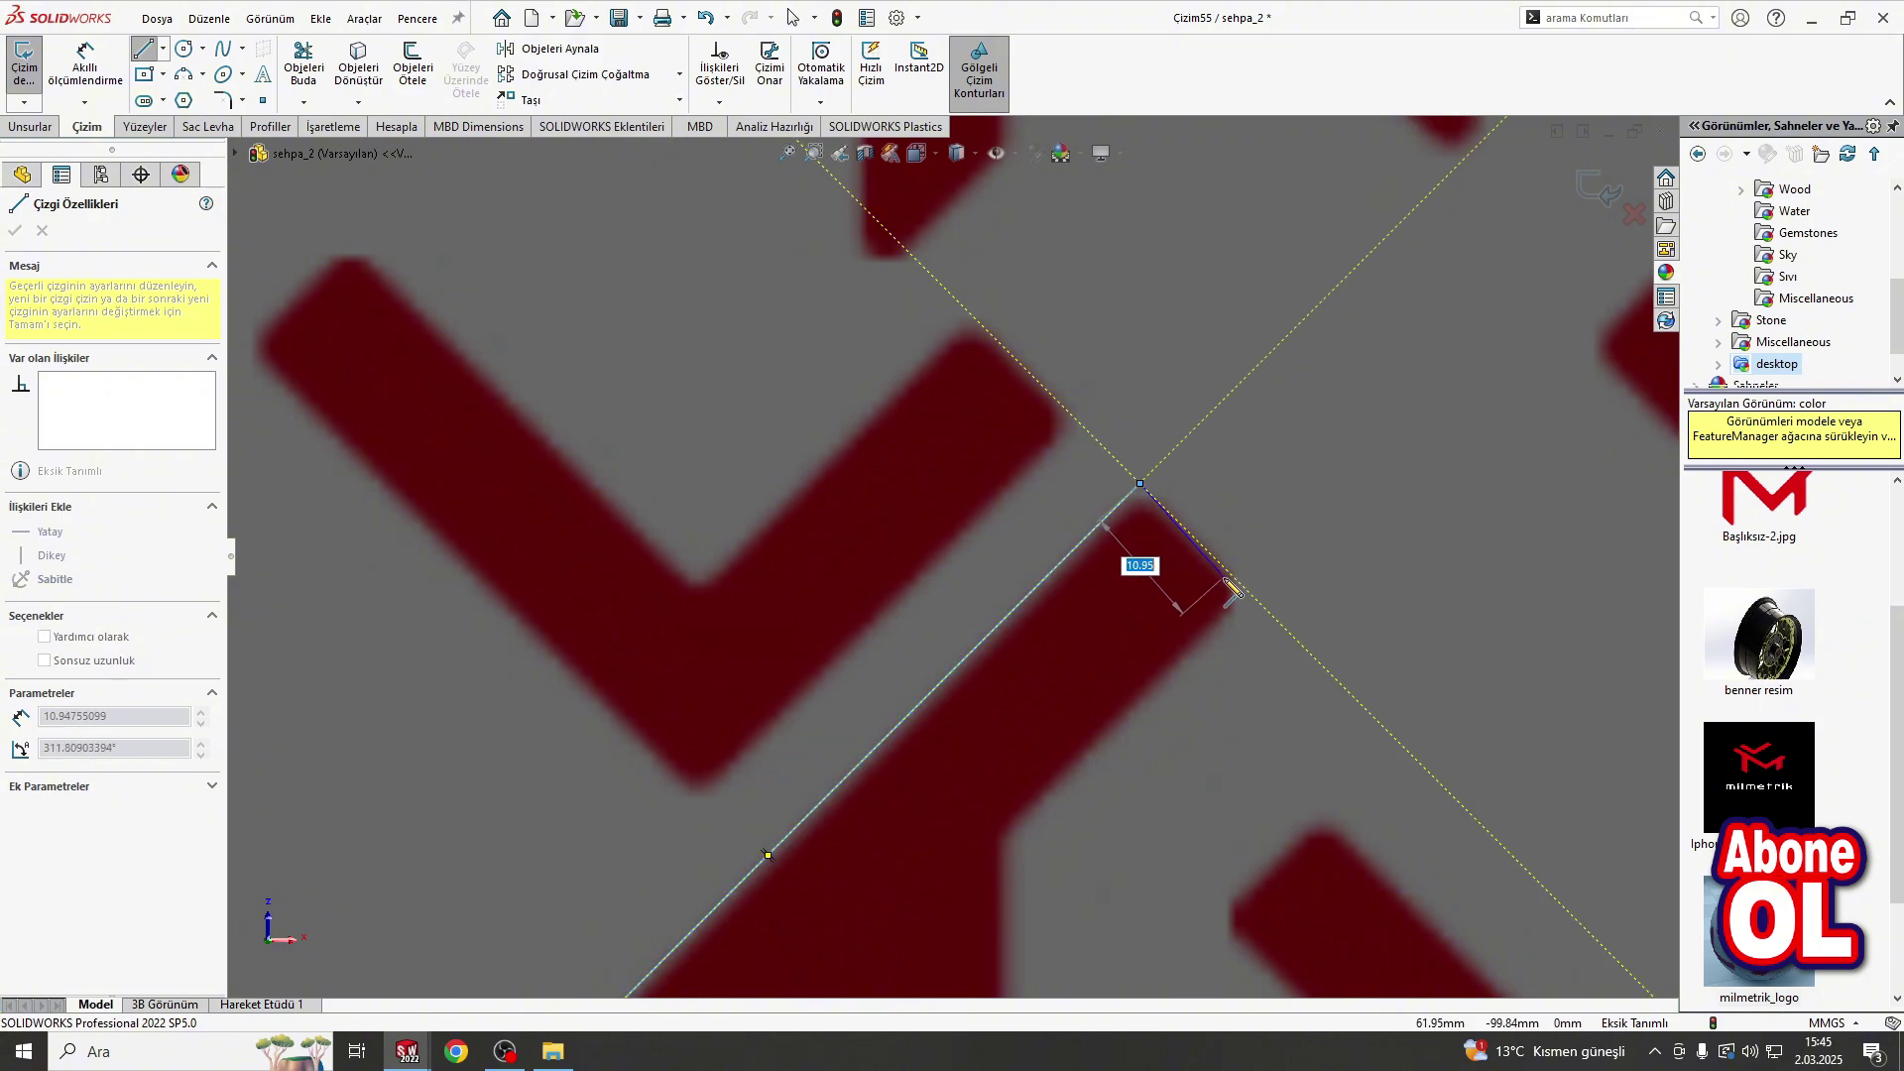
left_click(1254, 598)
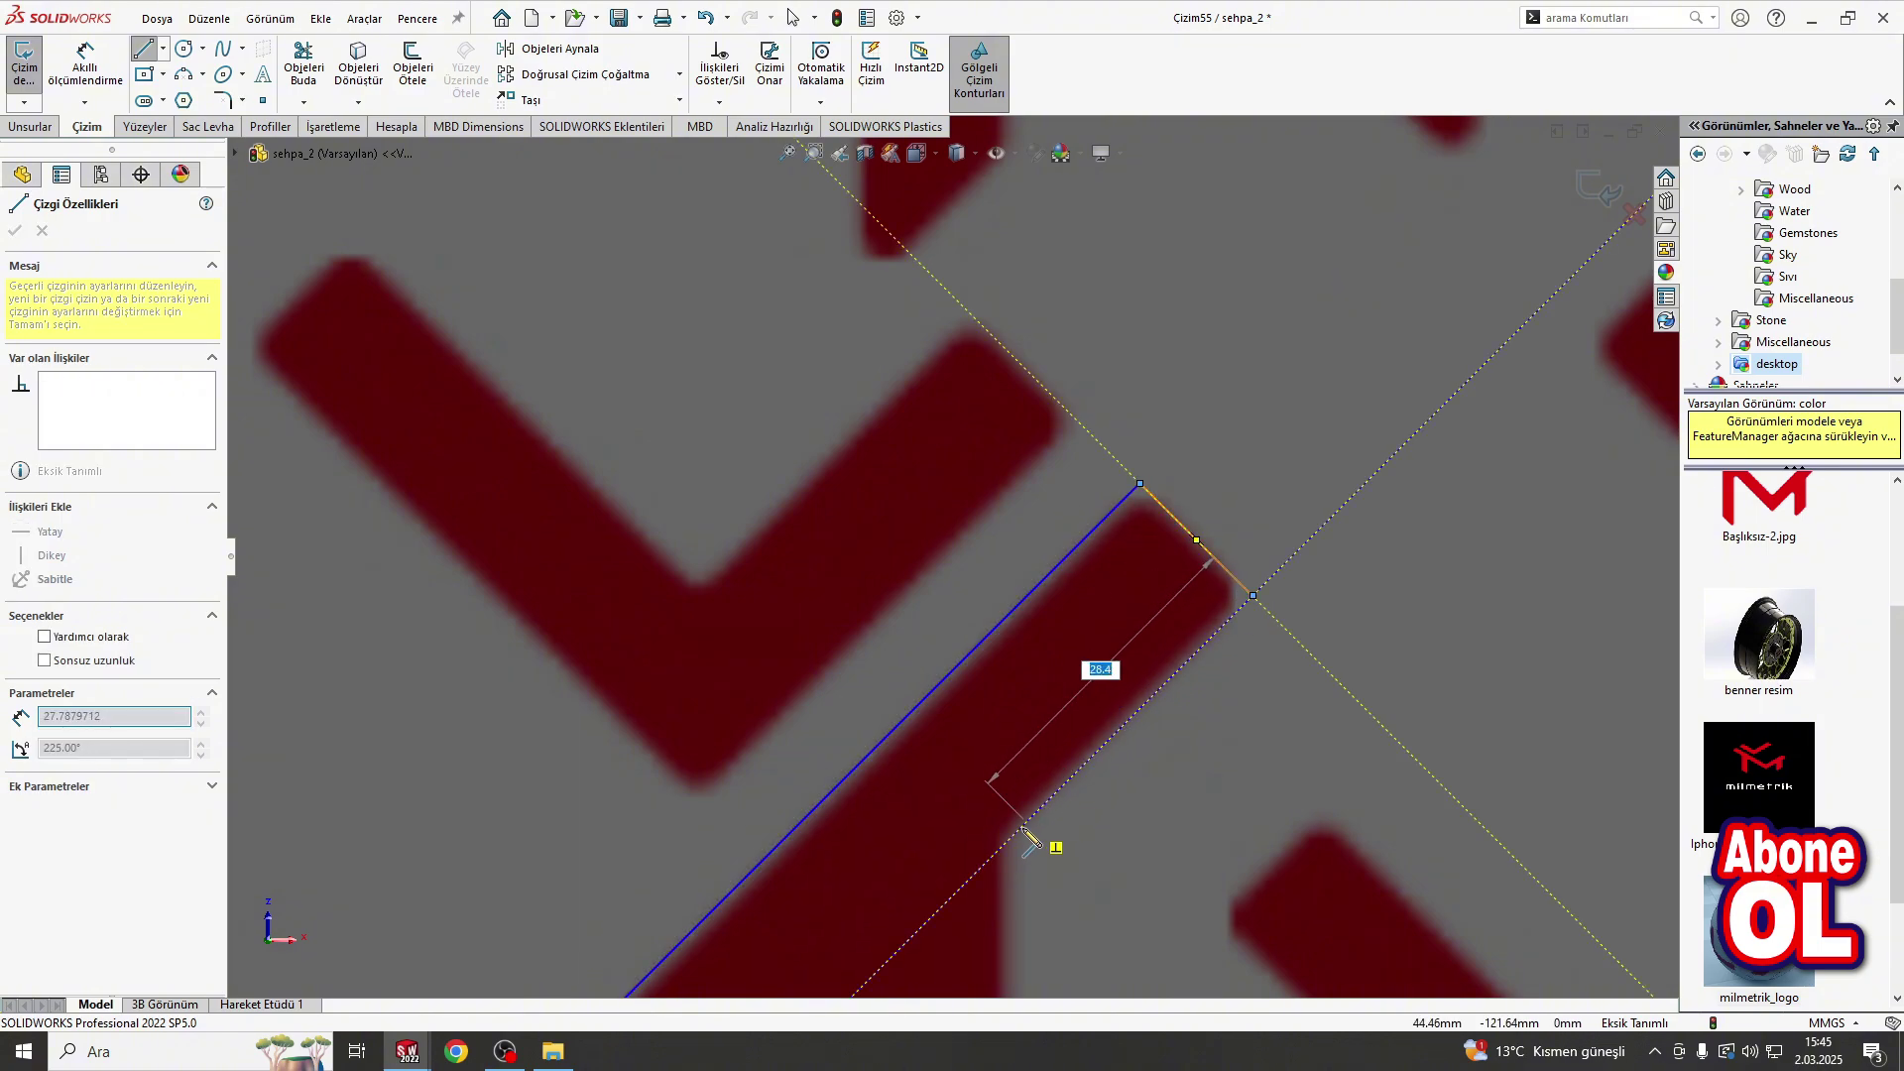
left_click(1002, 845)
scroll(981, 794, "up", 3)
left_click(972, 930)
scroll(972, 930, "down", 5)
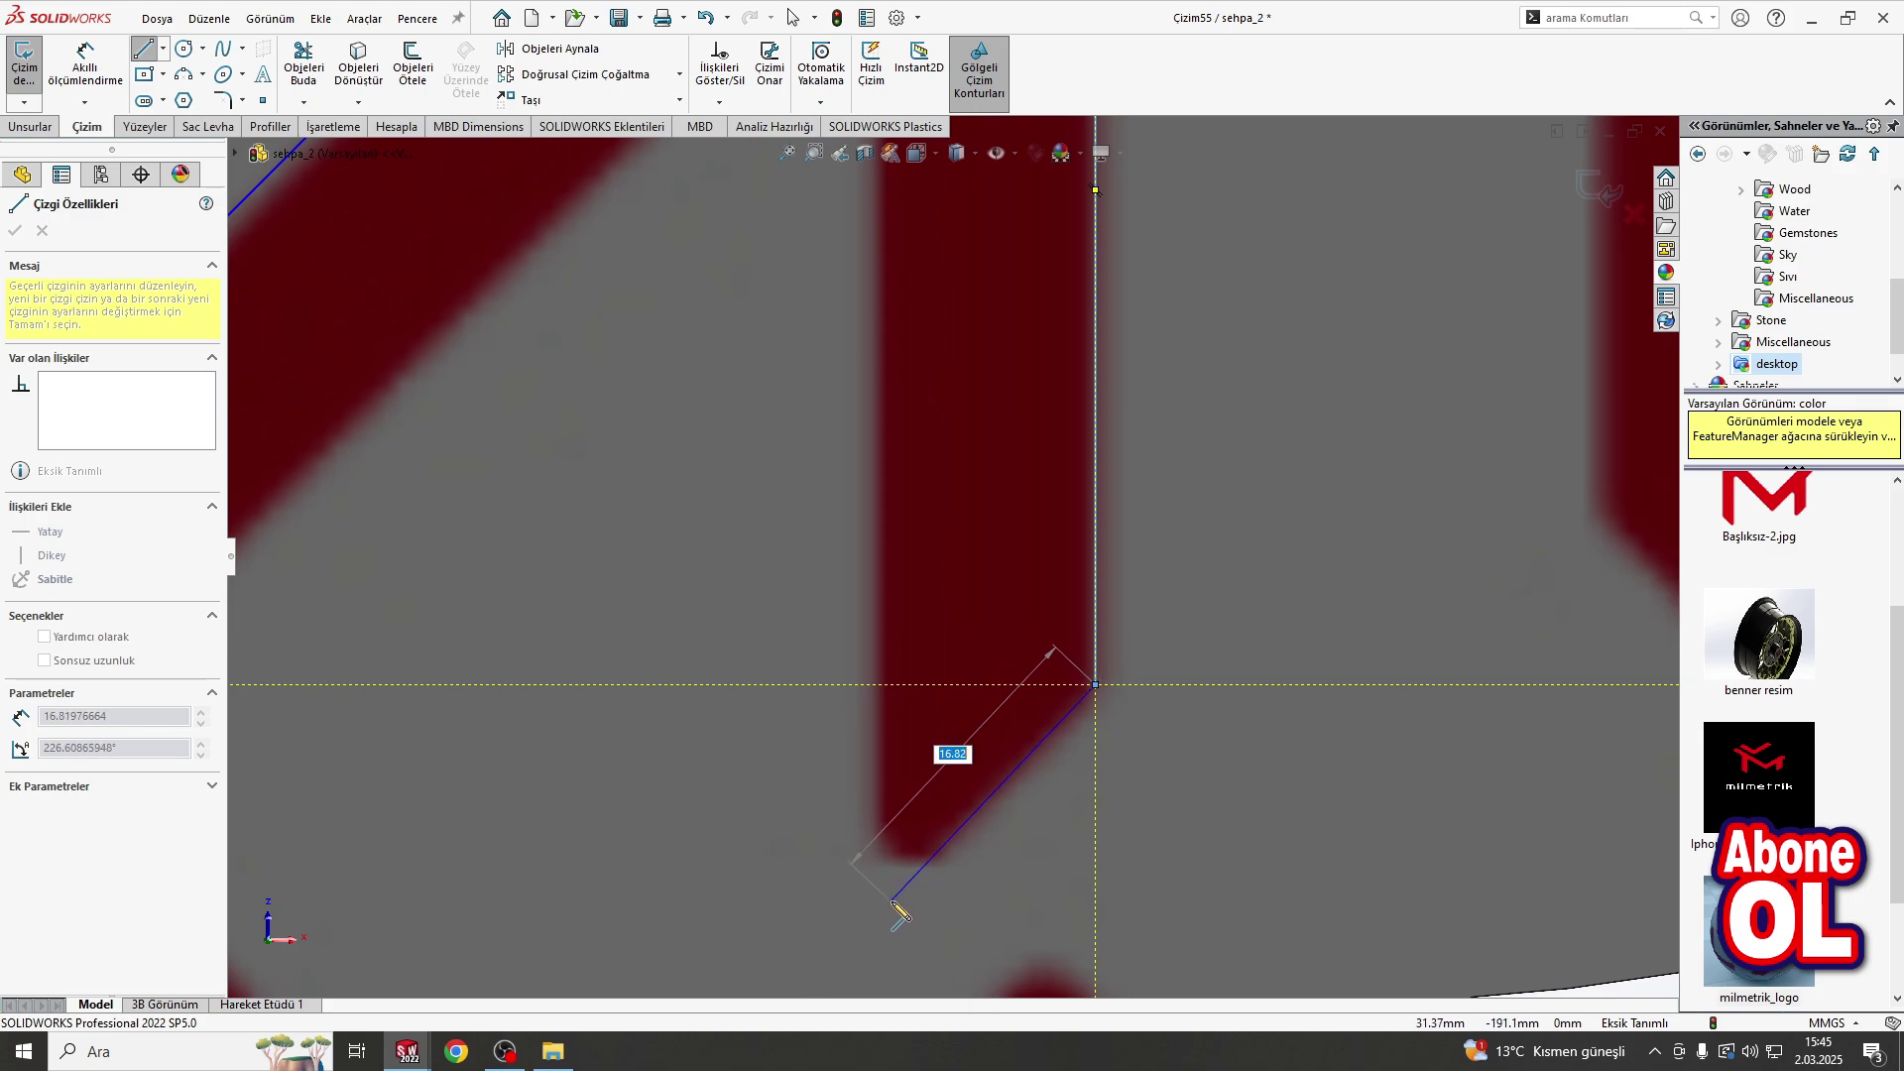
left_click(893, 905)
scroll(898, 982, "up", 2)
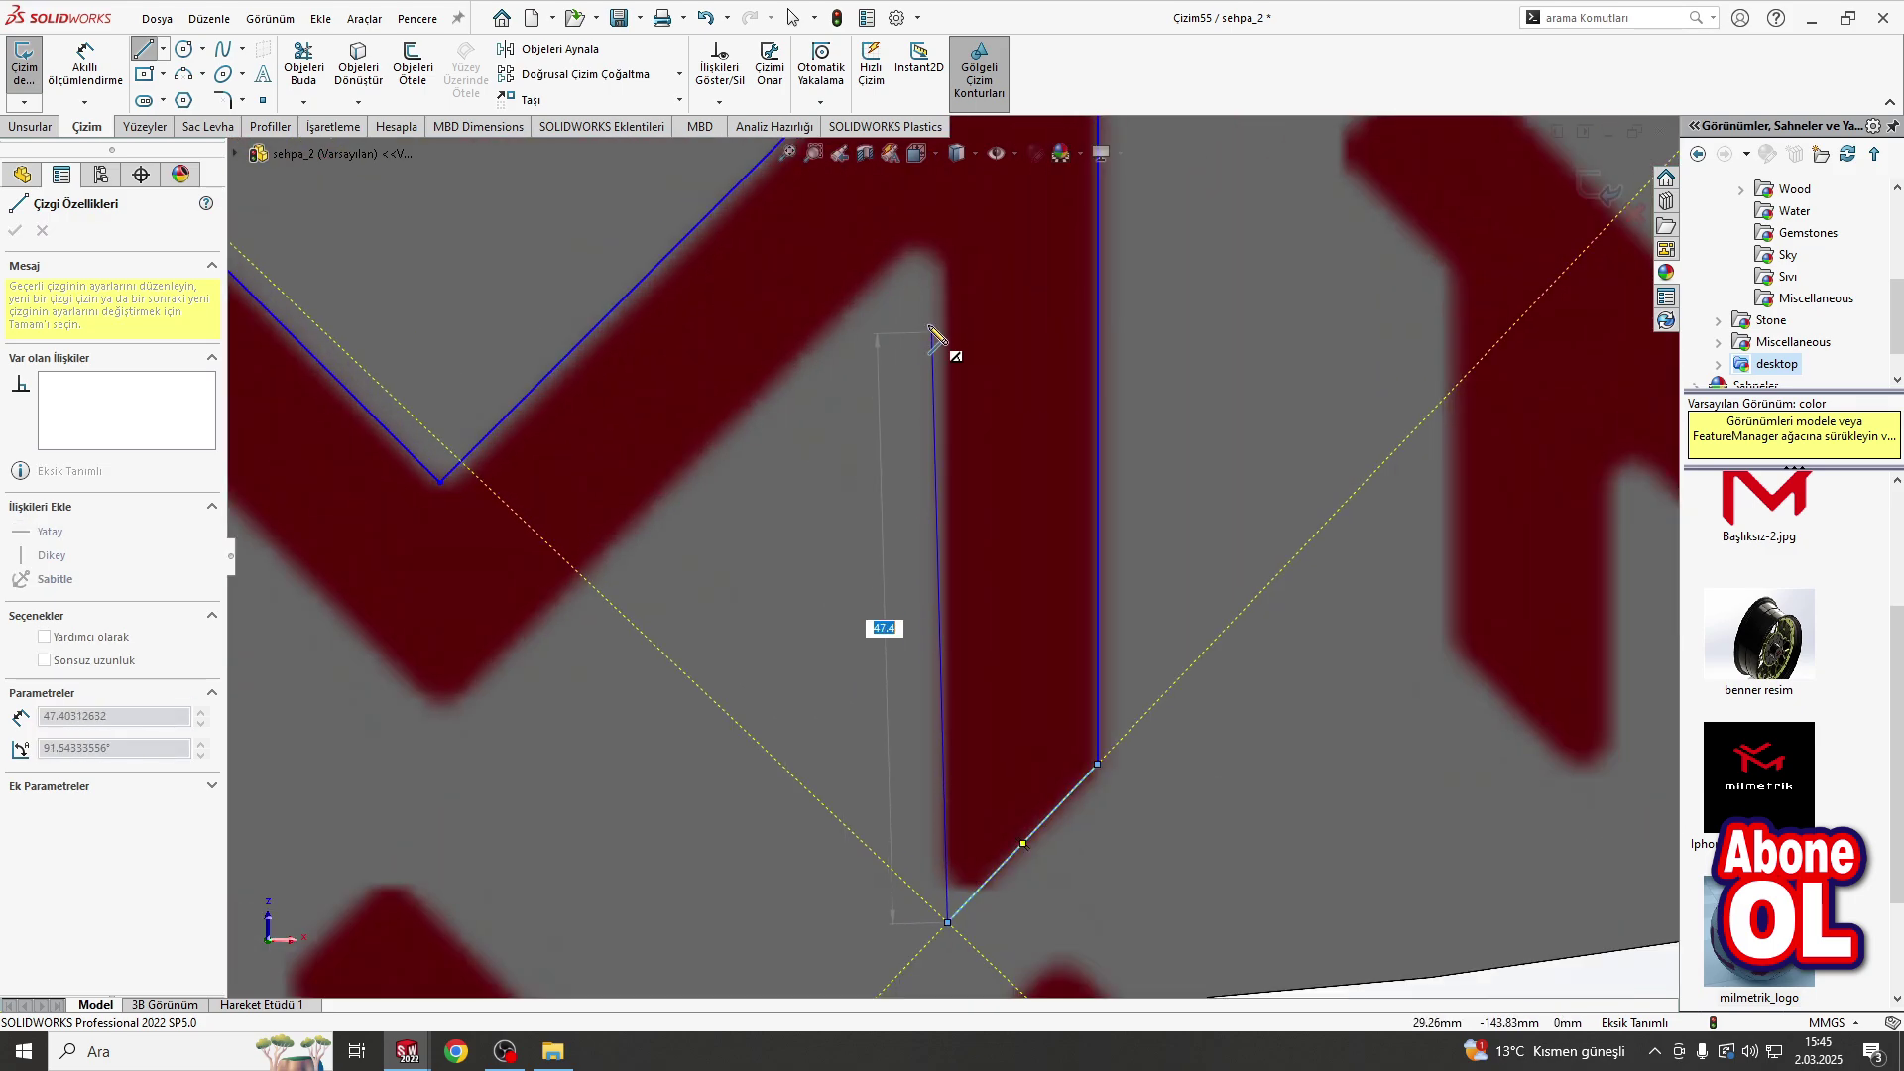
Step: Trace the M's inner edges and left stroke, closing the outline at its left corner
left_click(948, 259)
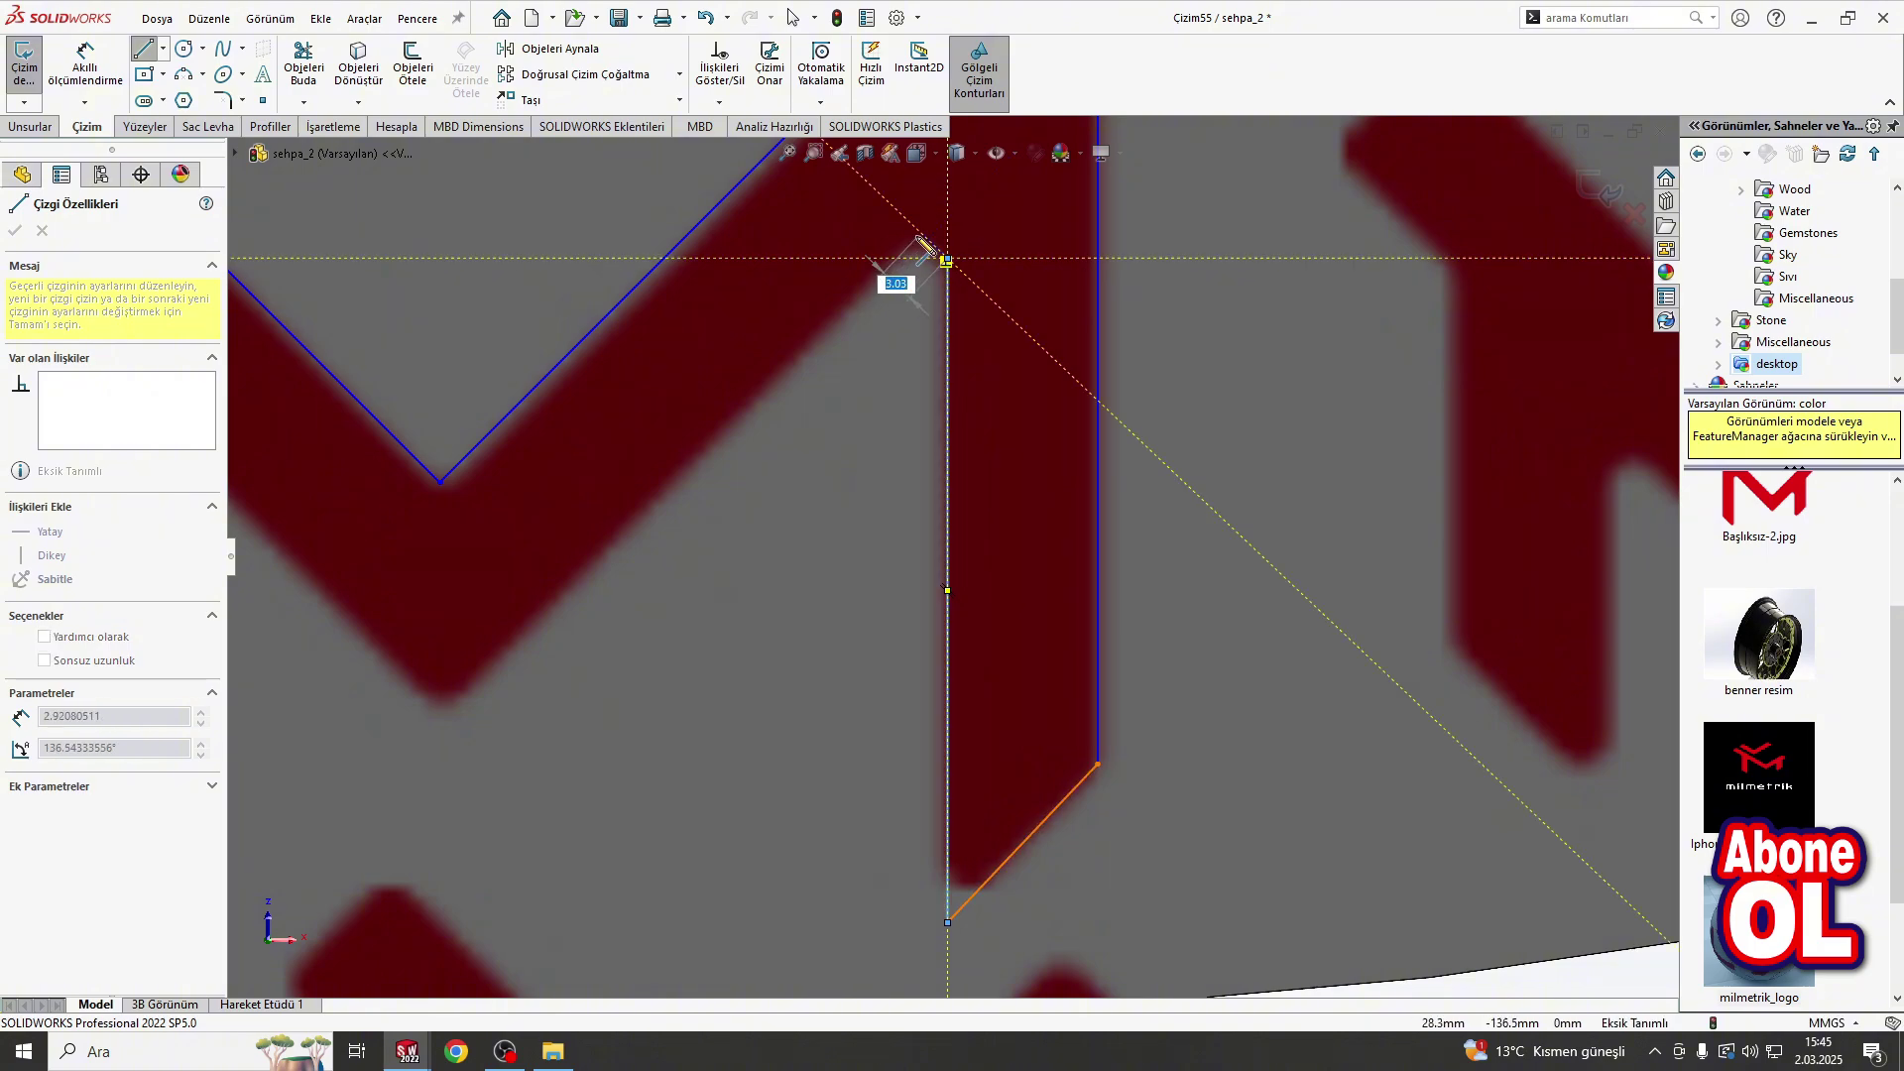
left_click(918, 232)
left_click(452, 706)
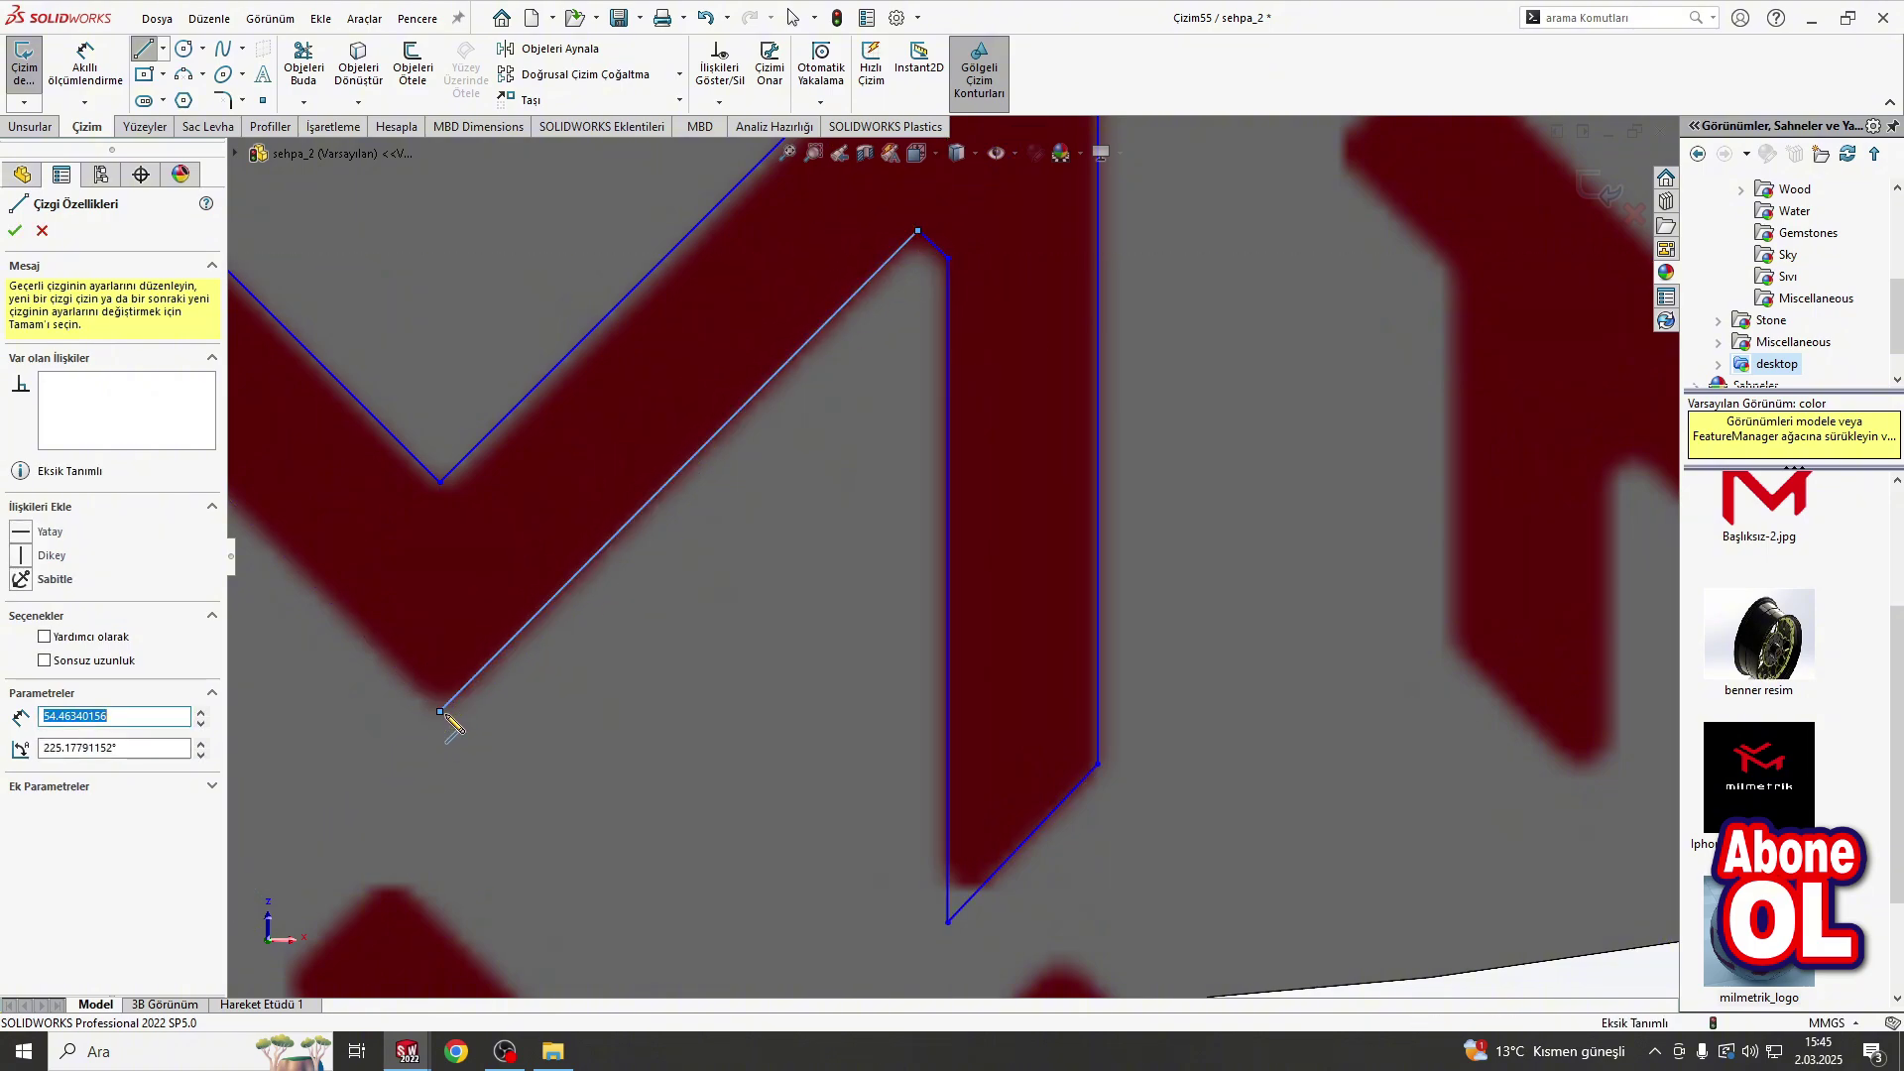
scroll(452, 714, "down", 2)
scroll(616, 510, "down", 2)
left_click(663, 502)
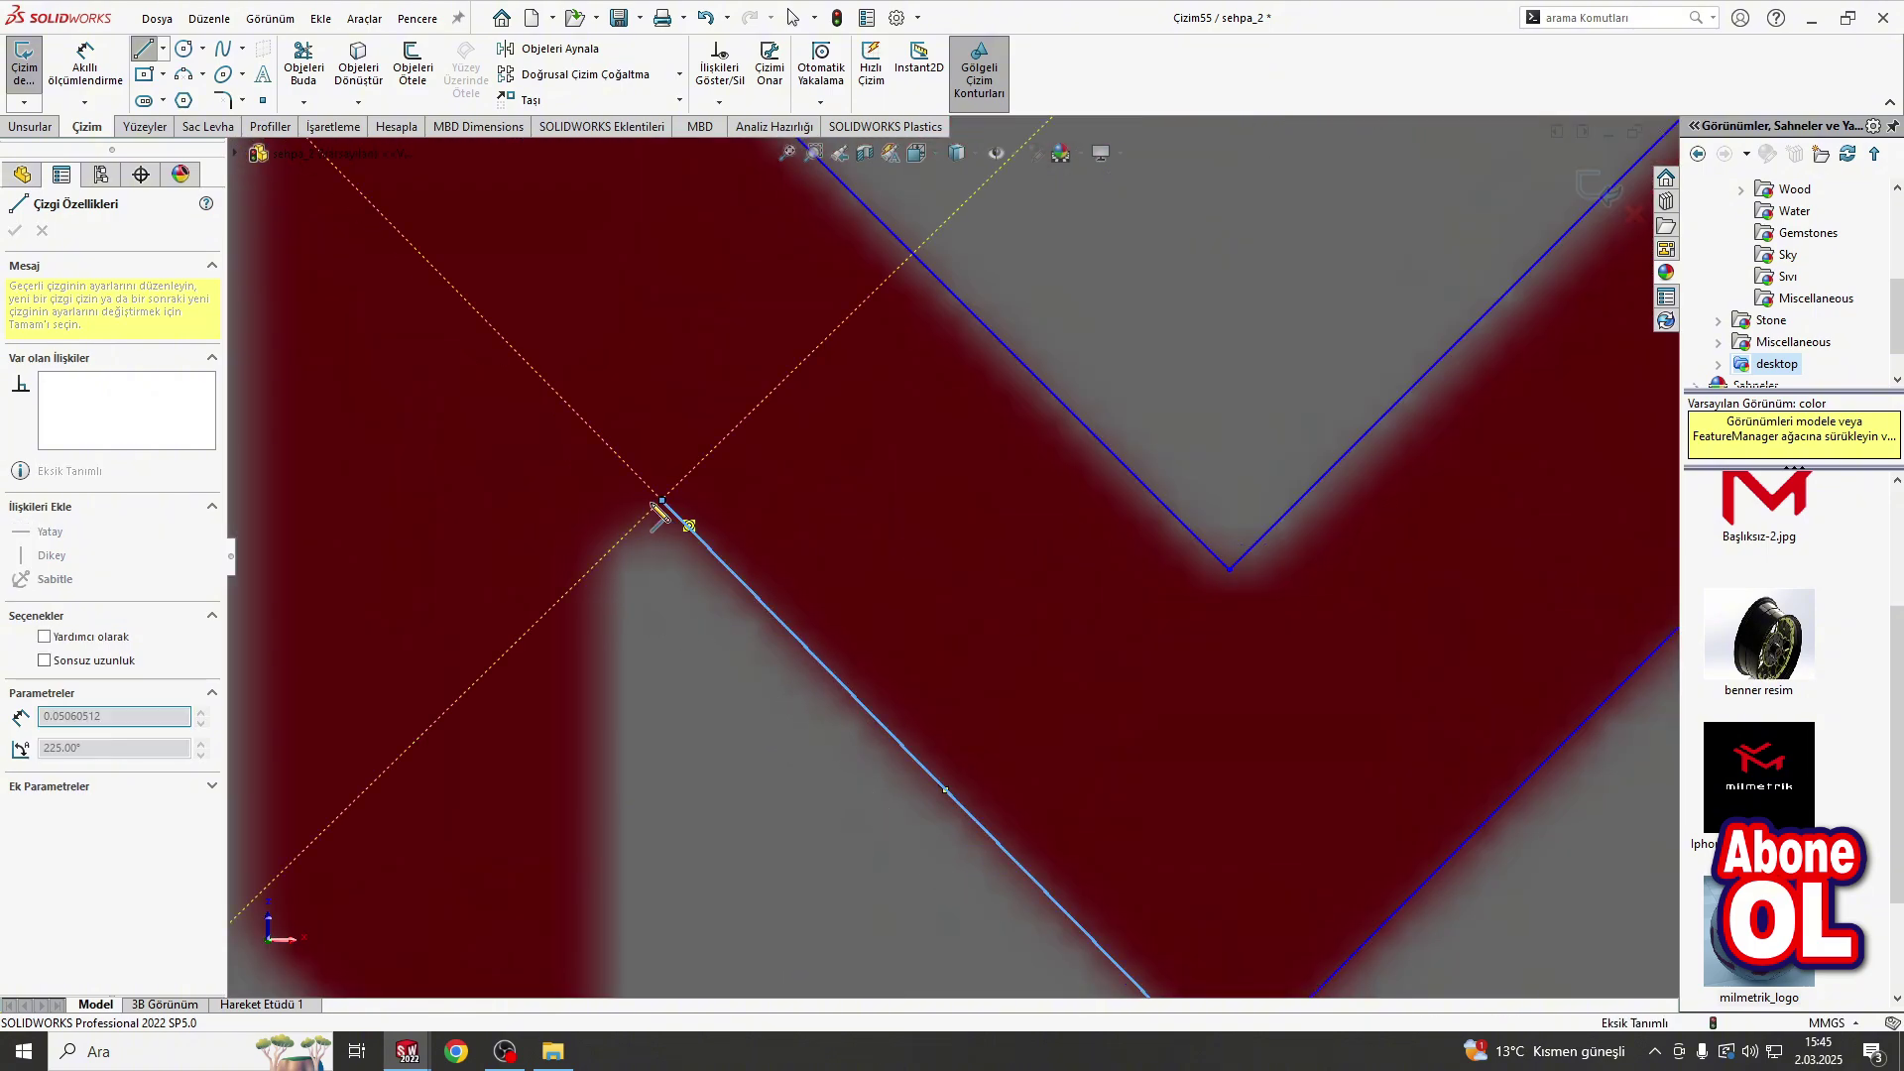
left_click(595, 569)
scroll(951, 556, "up", 3)
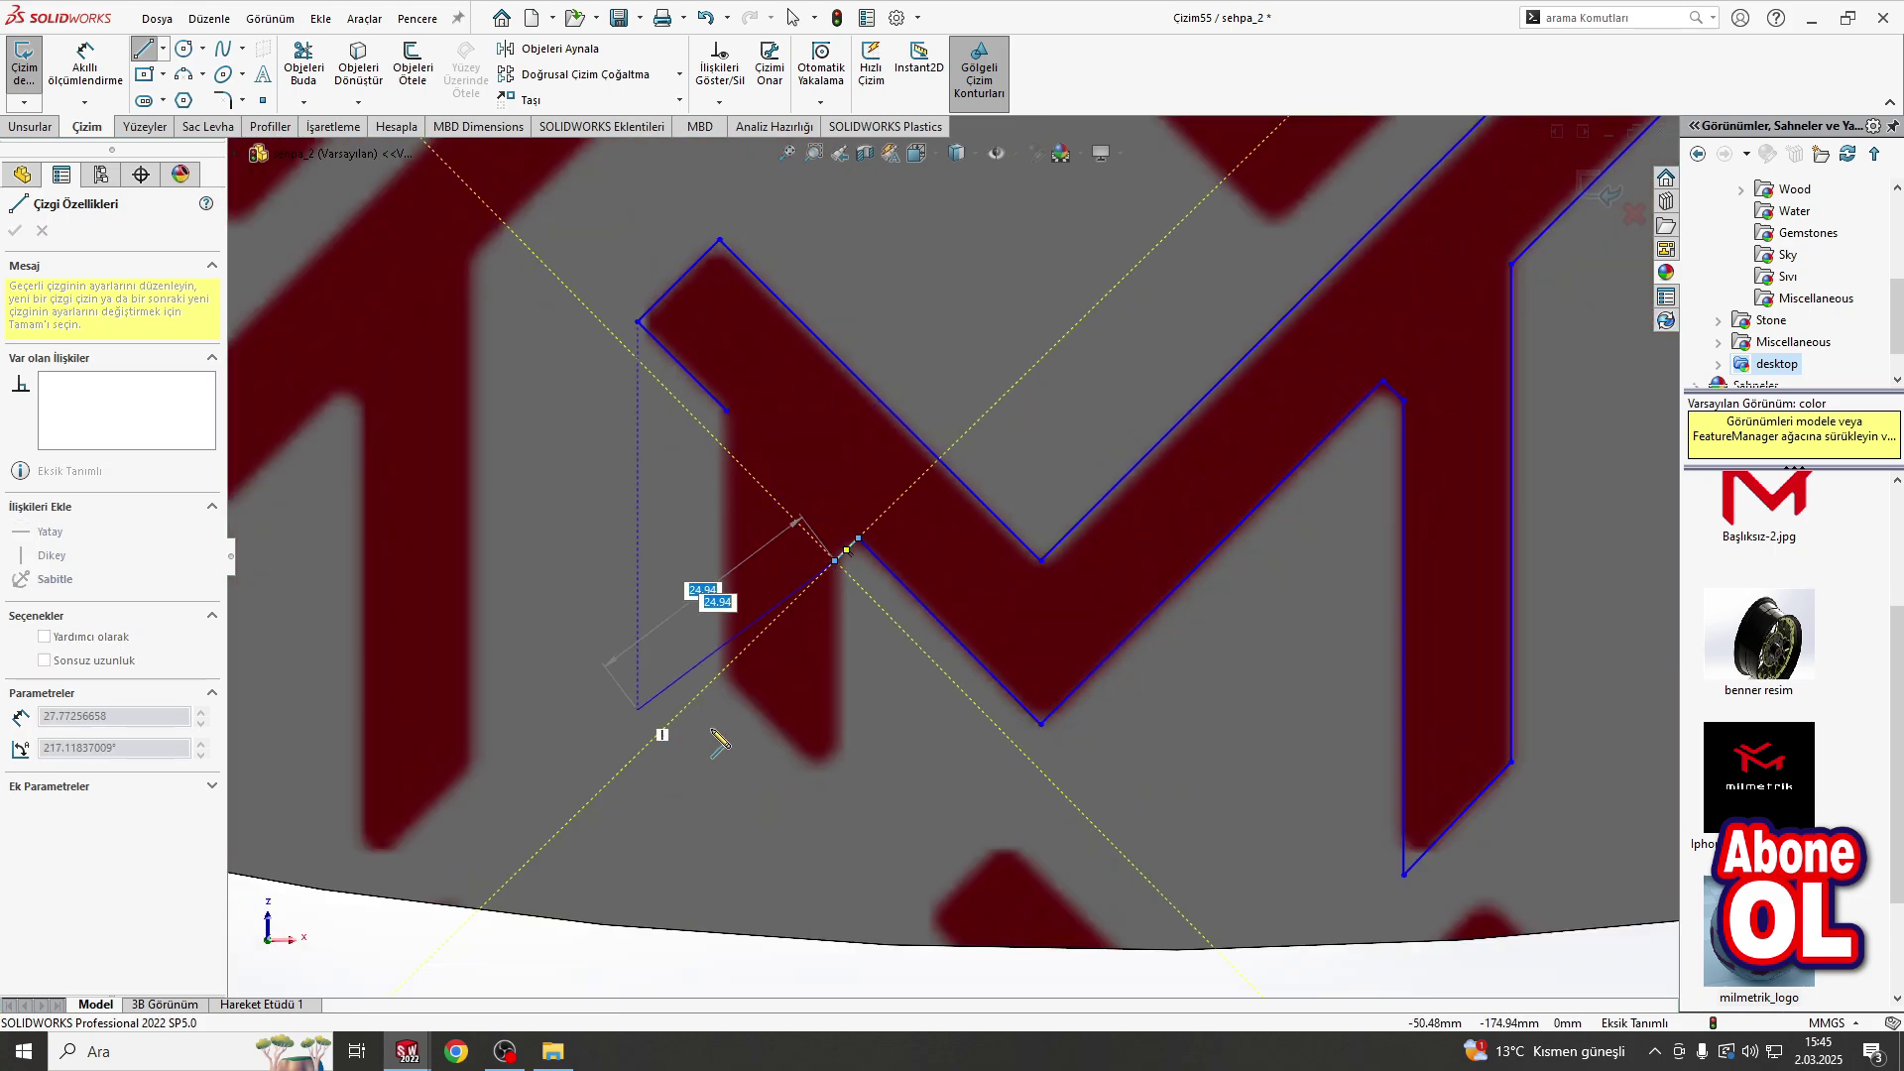
left_click(835, 750)
left_click(720, 667)
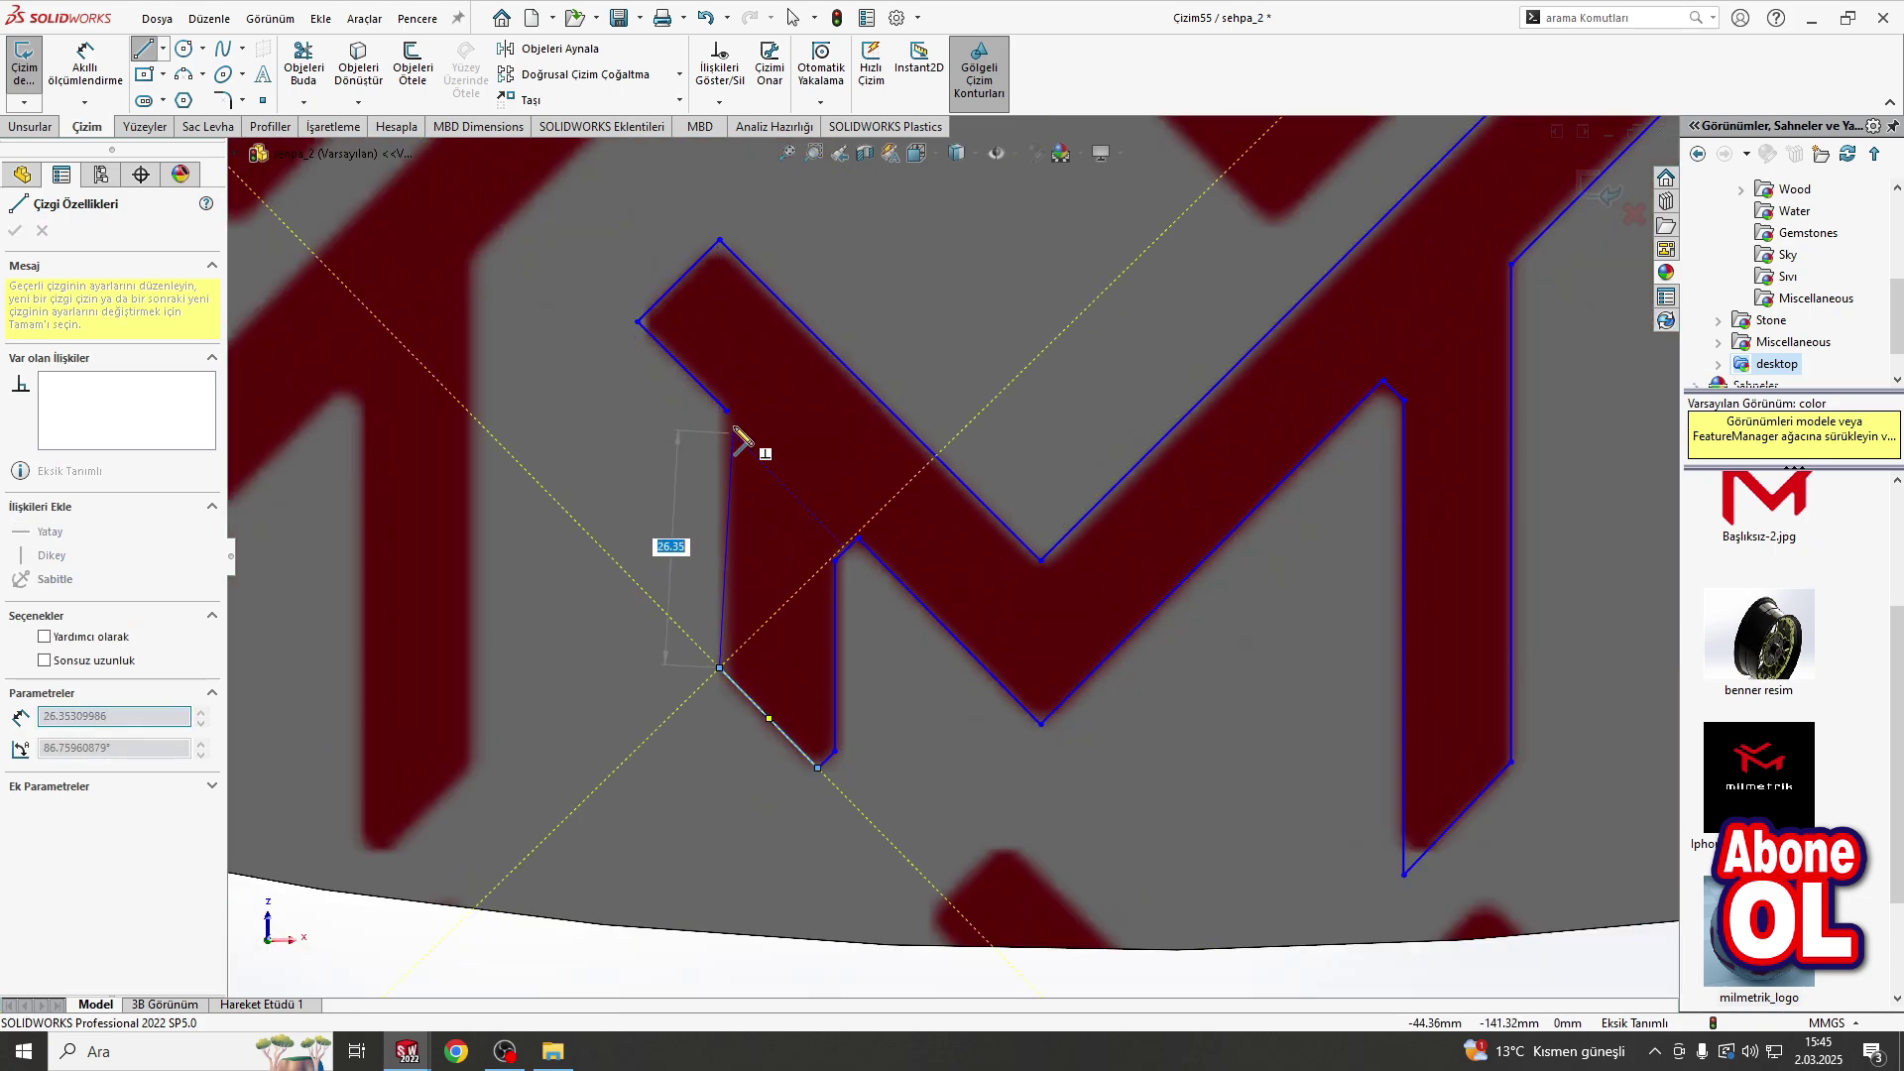
scroll(972, 451, "up", 5)
scroll(972, 451, "down", 3)
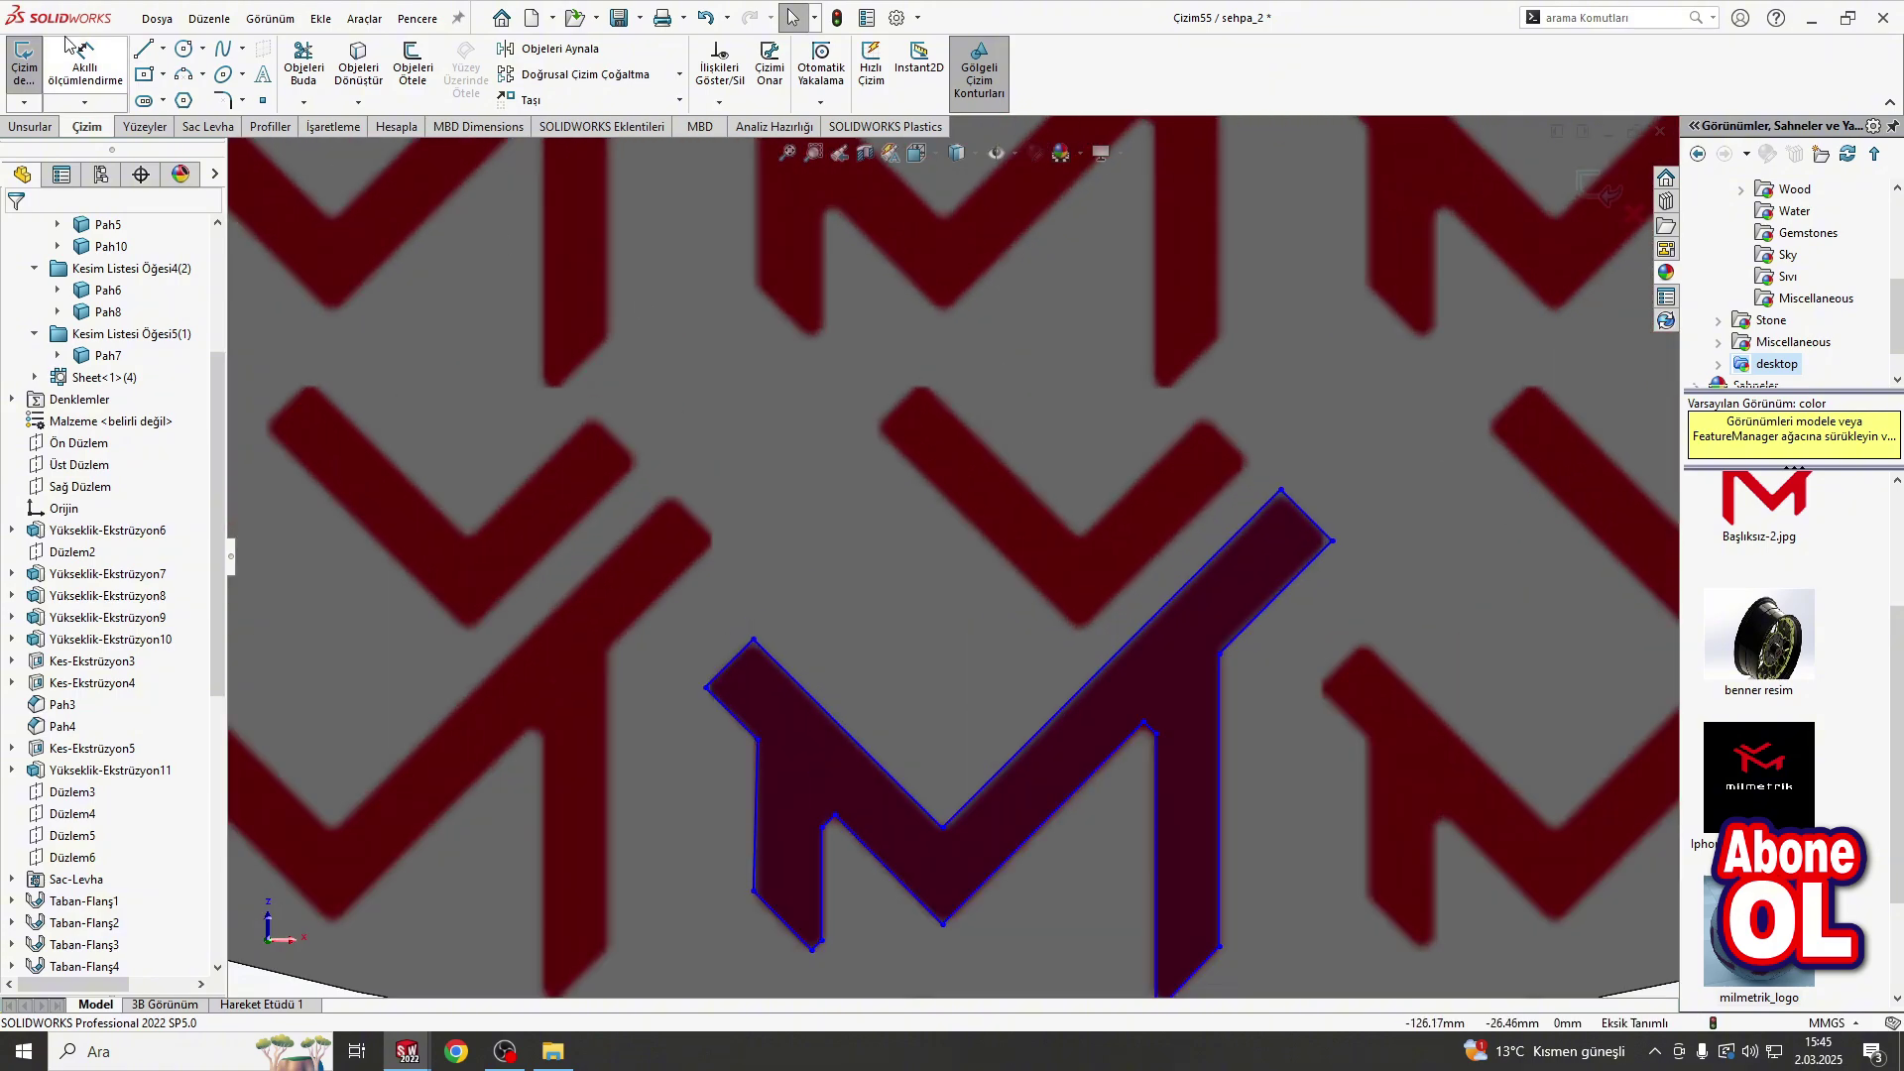
left_click(144, 47)
Step: Draw six lines around the V-shaped chevron beside the M, closing its contour
scroll(893, 459, "down", 5)
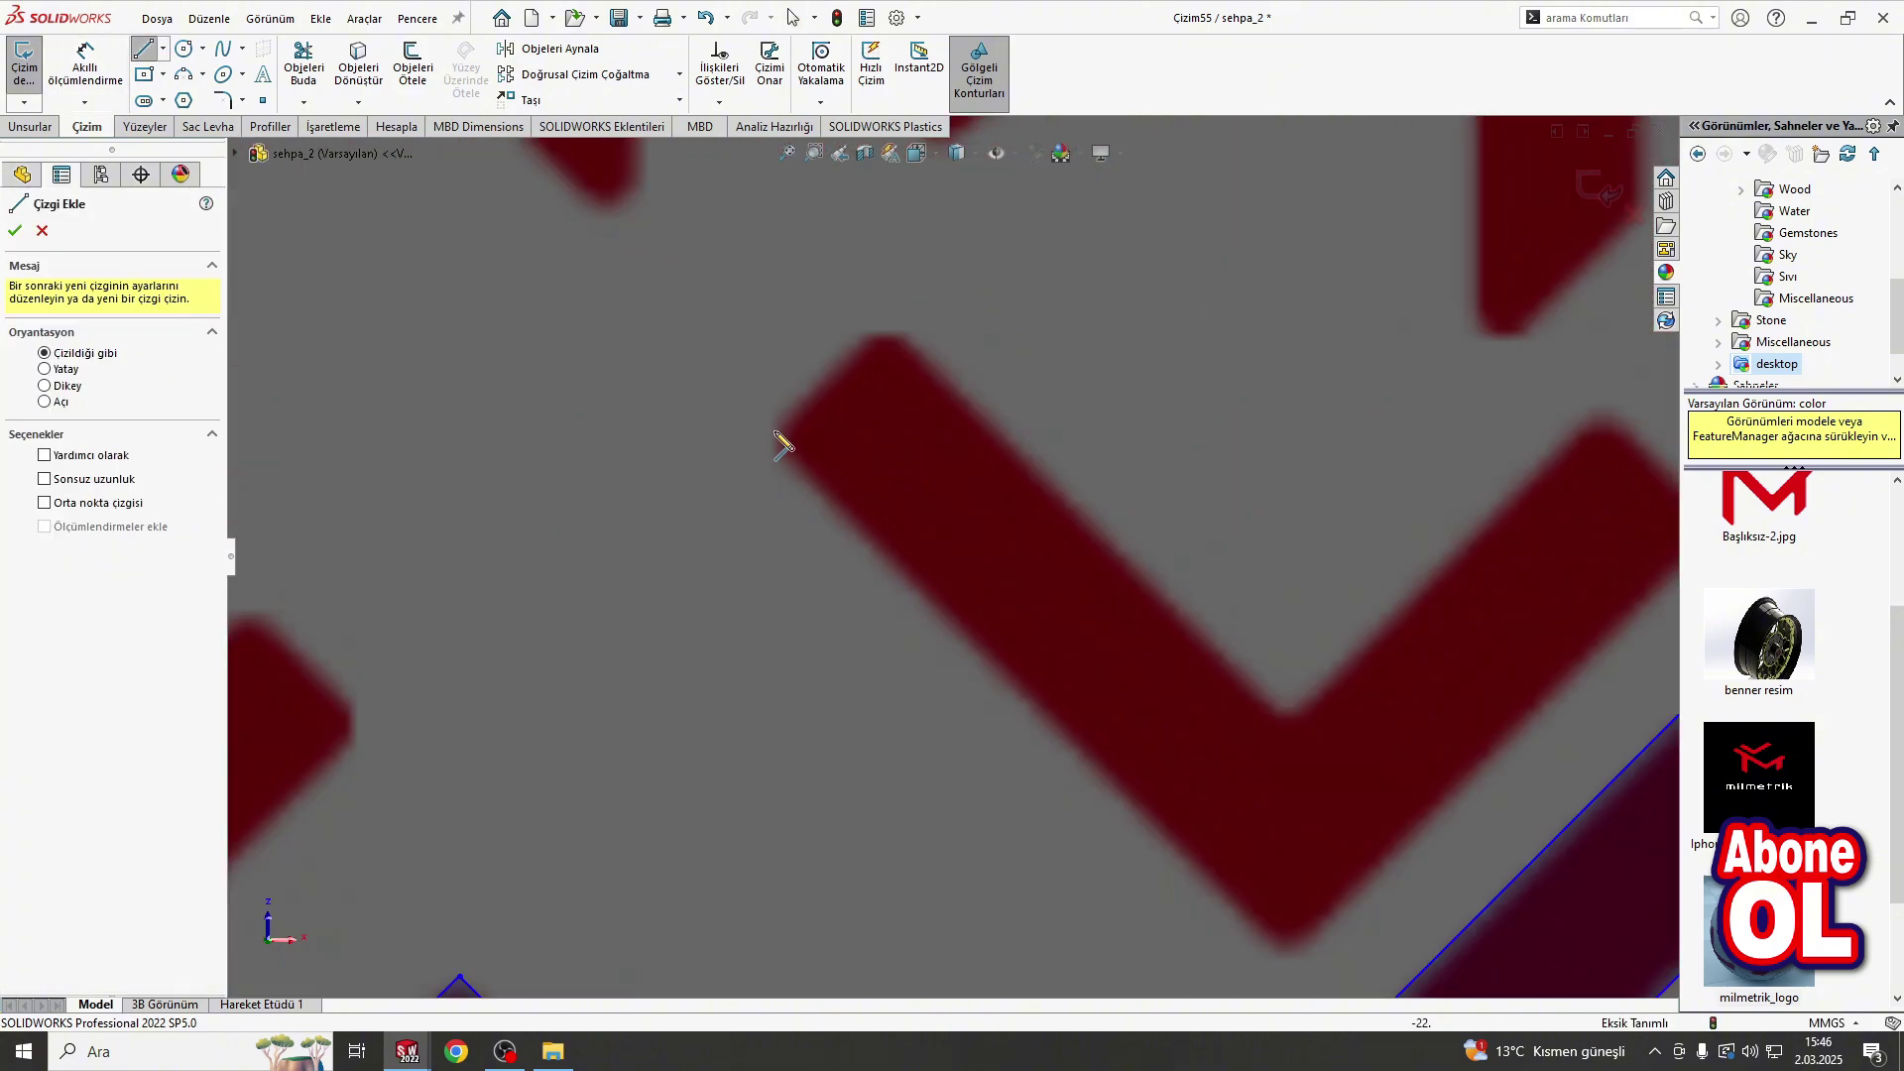
left_click_drag(1289, 953, 771, 453)
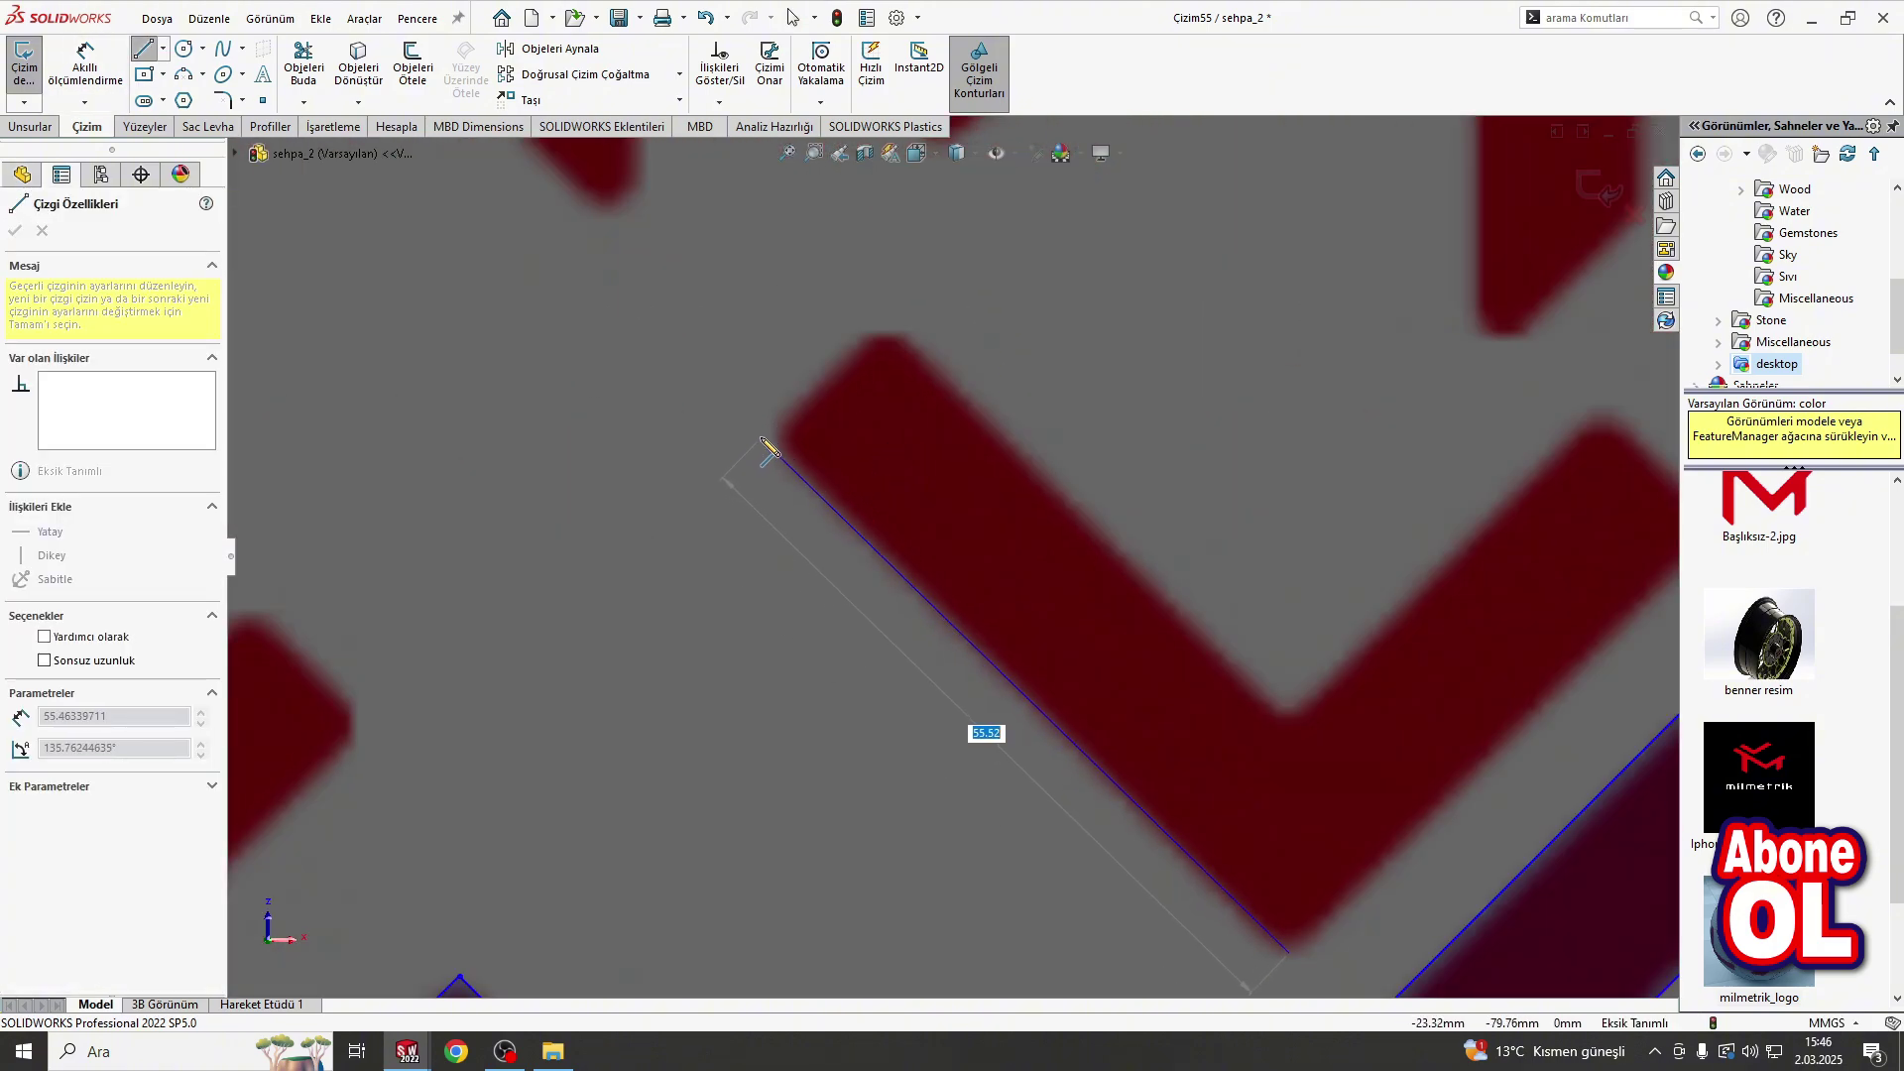
left_click(773, 438)
left_click(896, 316)
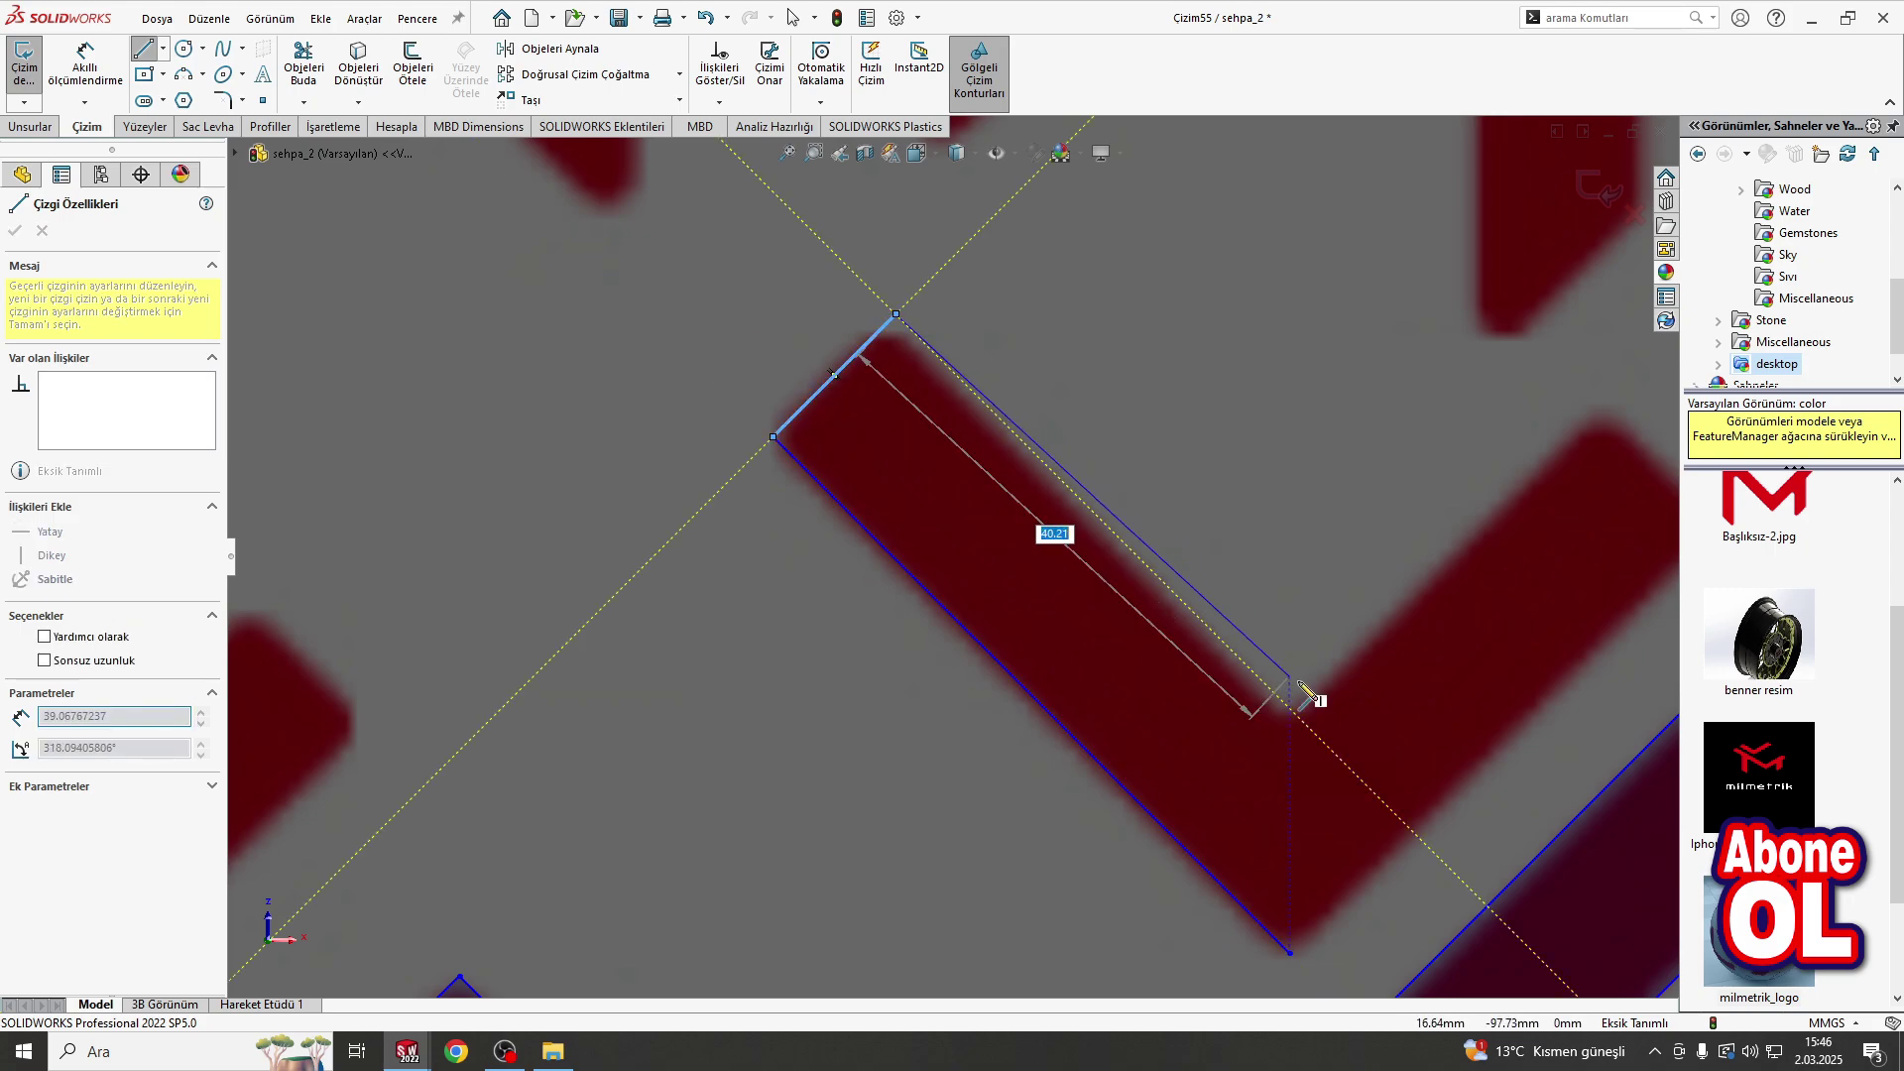
left_click(1289, 716)
left_click(1607, 410)
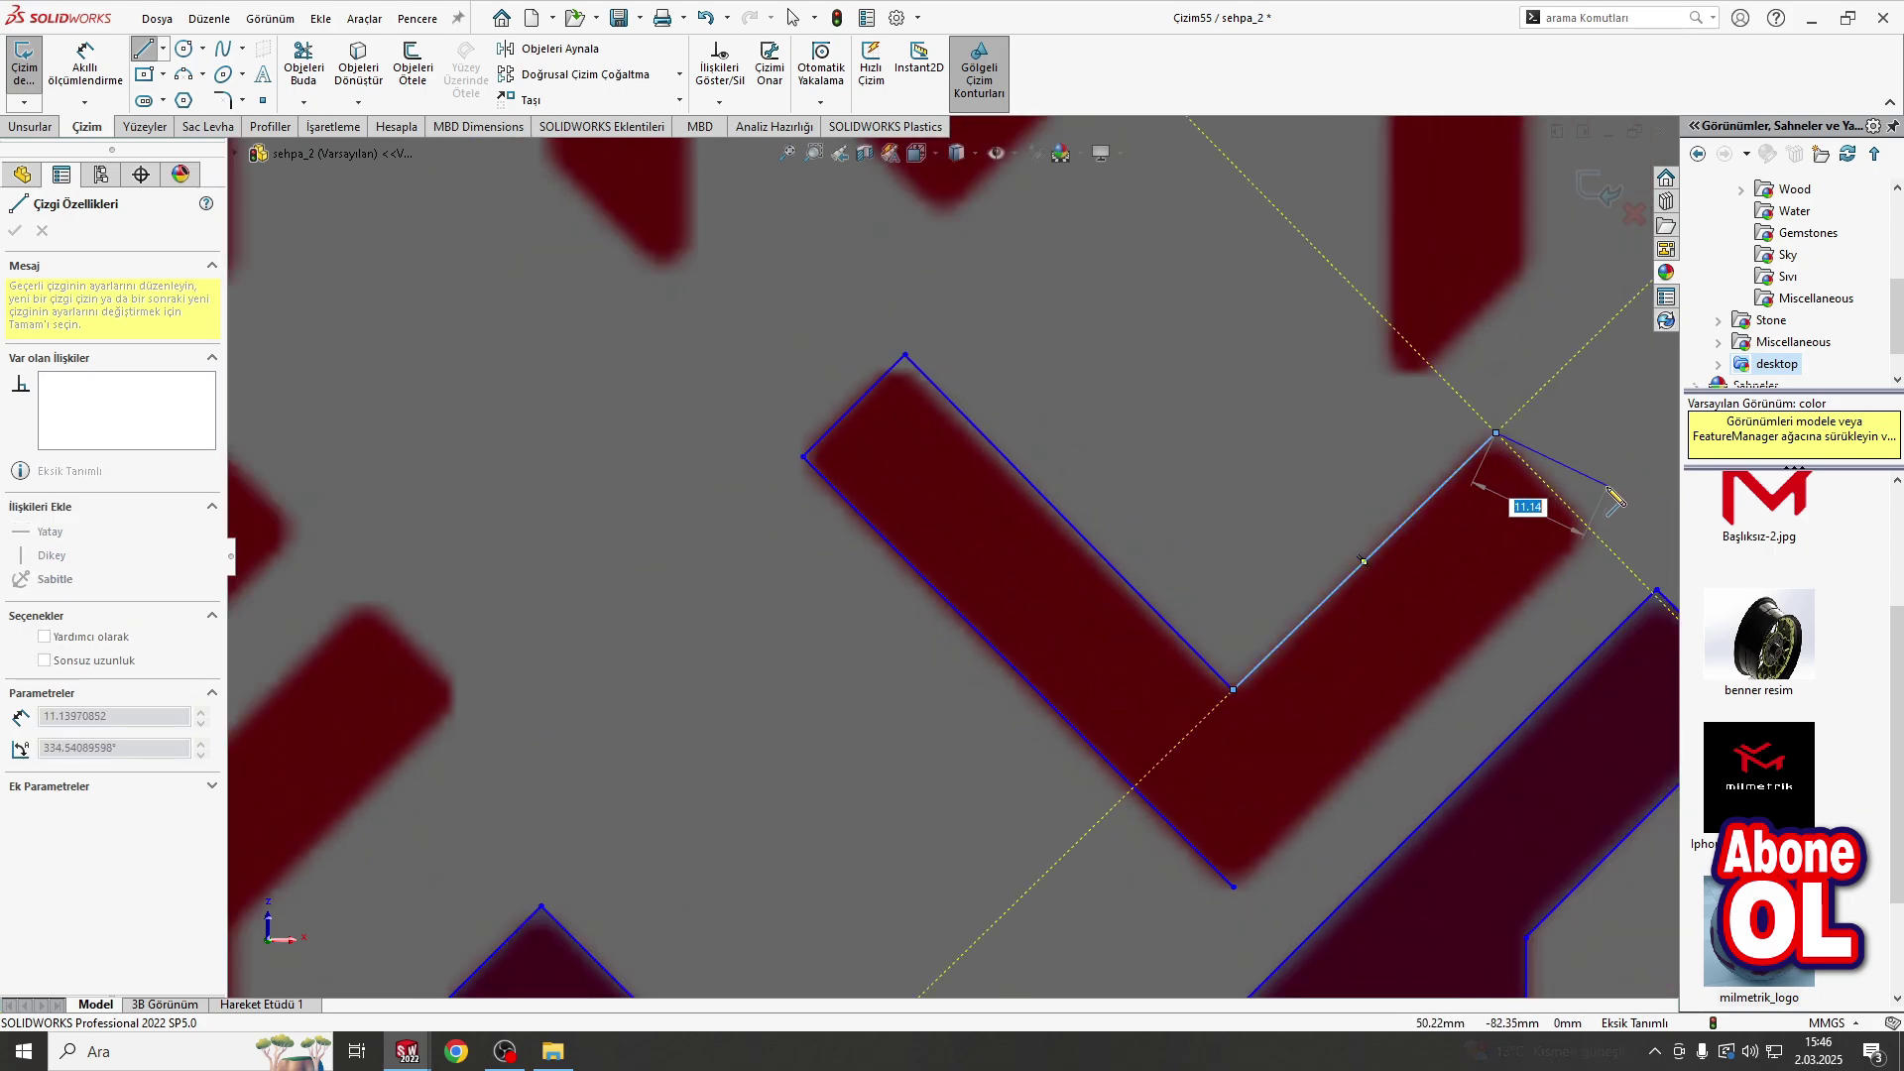
left_click(1594, 535)
Step: Make the V's right-arm edges parallel and align its bottom and inner vertices vertically
key("Escape")
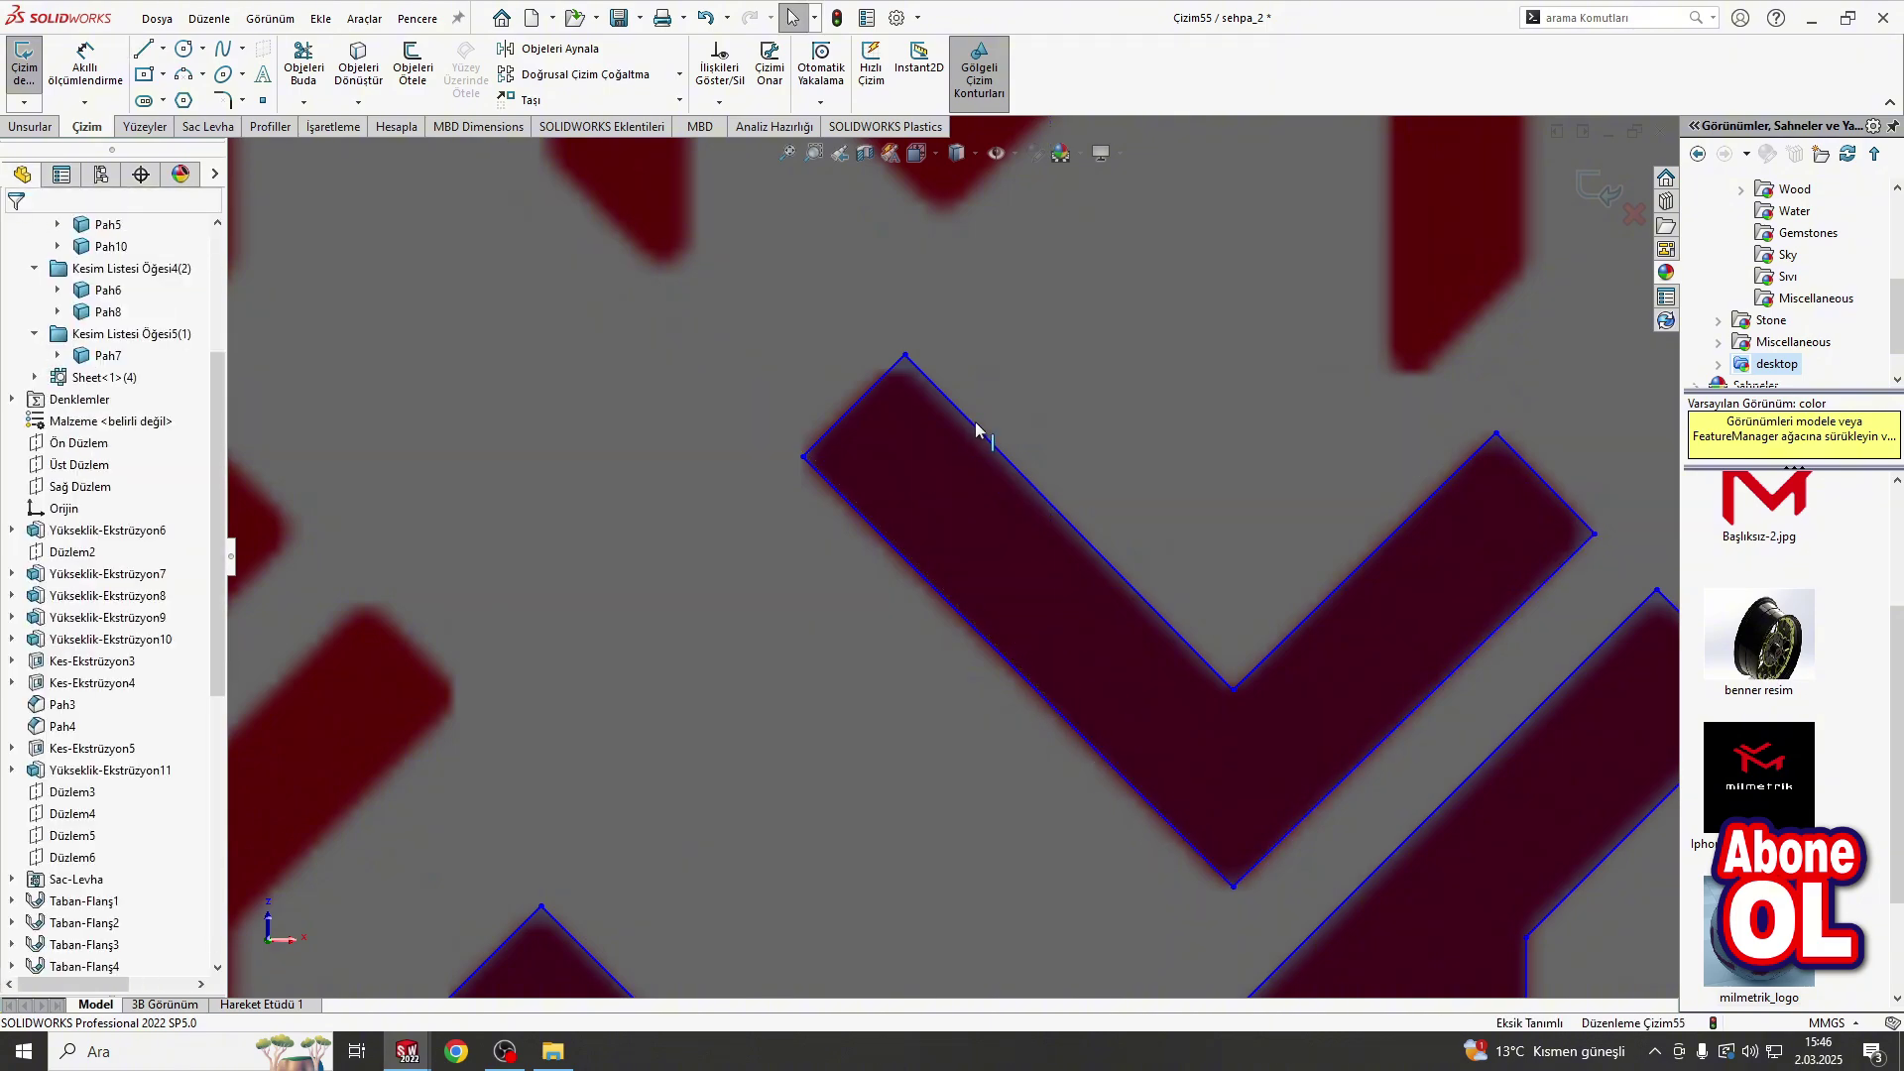
left_click(974, 420)
left_click(895, 566, "ctrl")
left_click(21, 655)
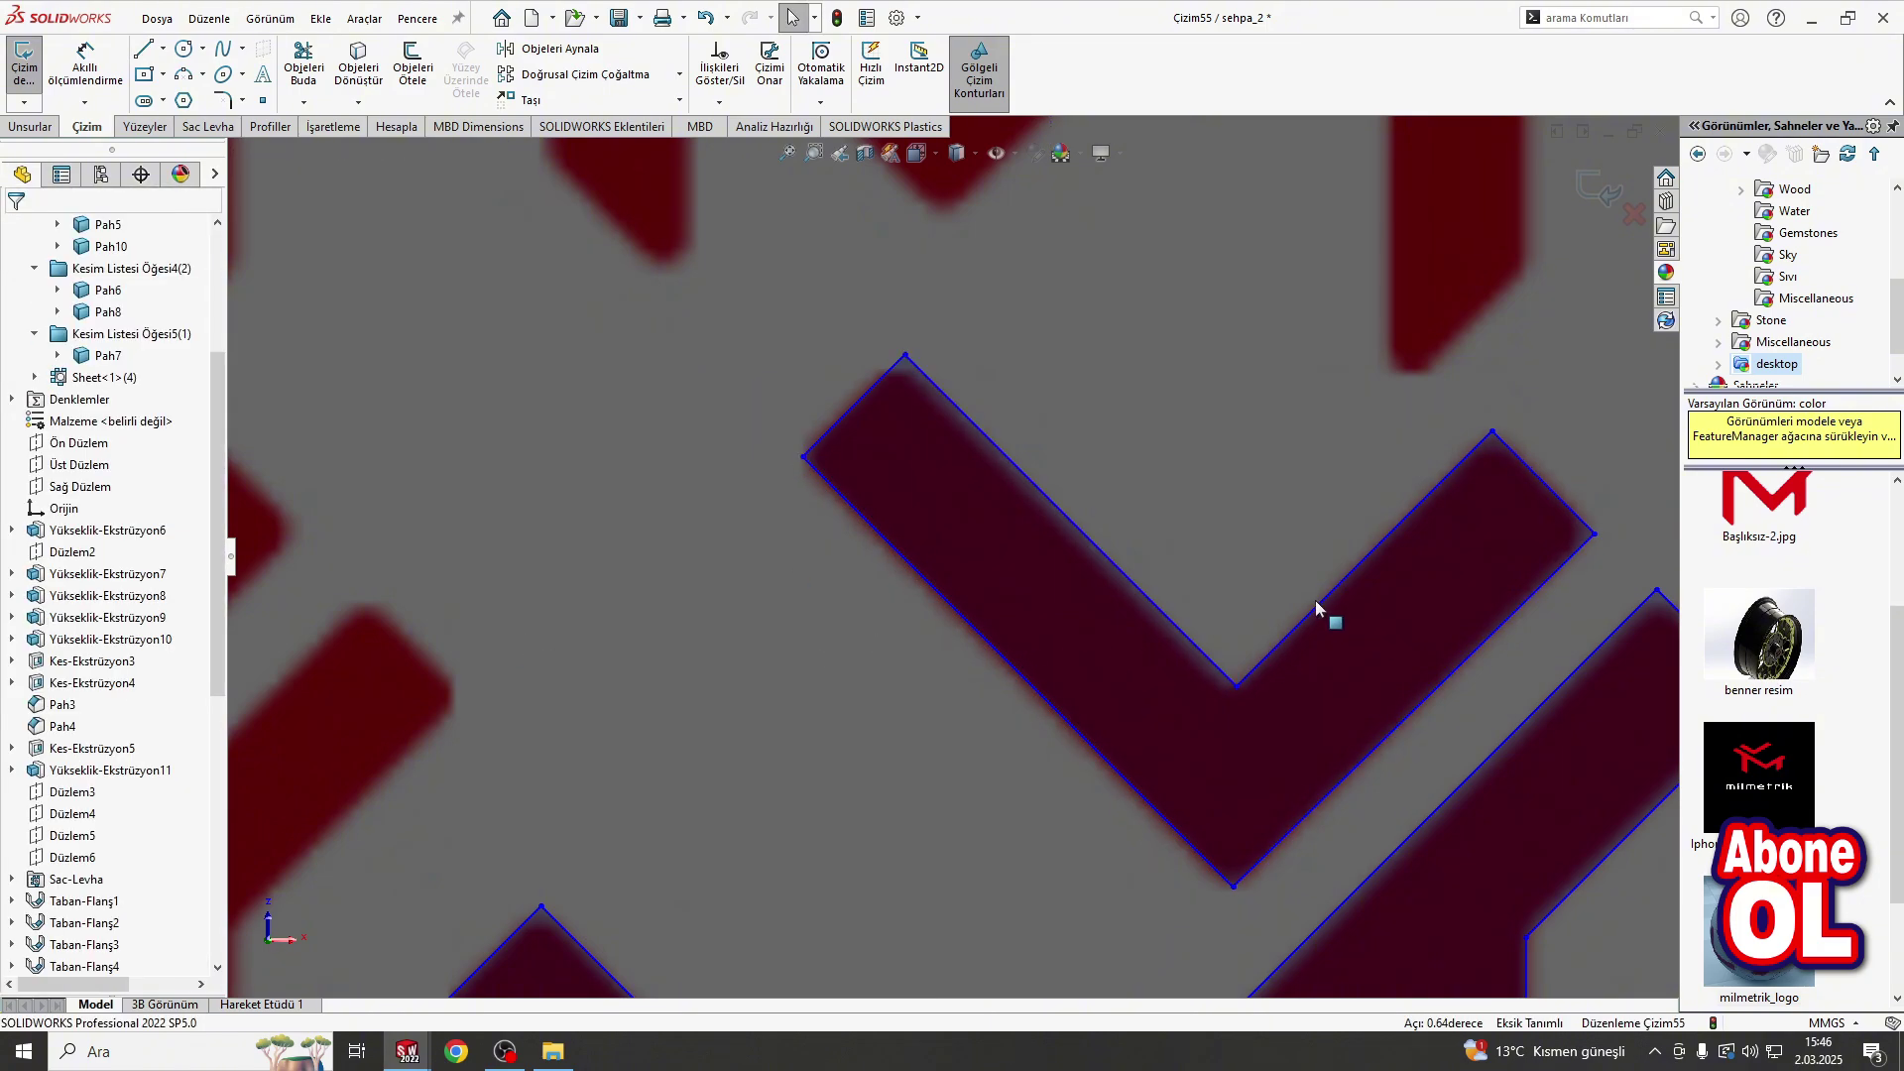
left_click(1315, 605)
left_click(1400, 720, "ctrl")
left_click(22, 655)
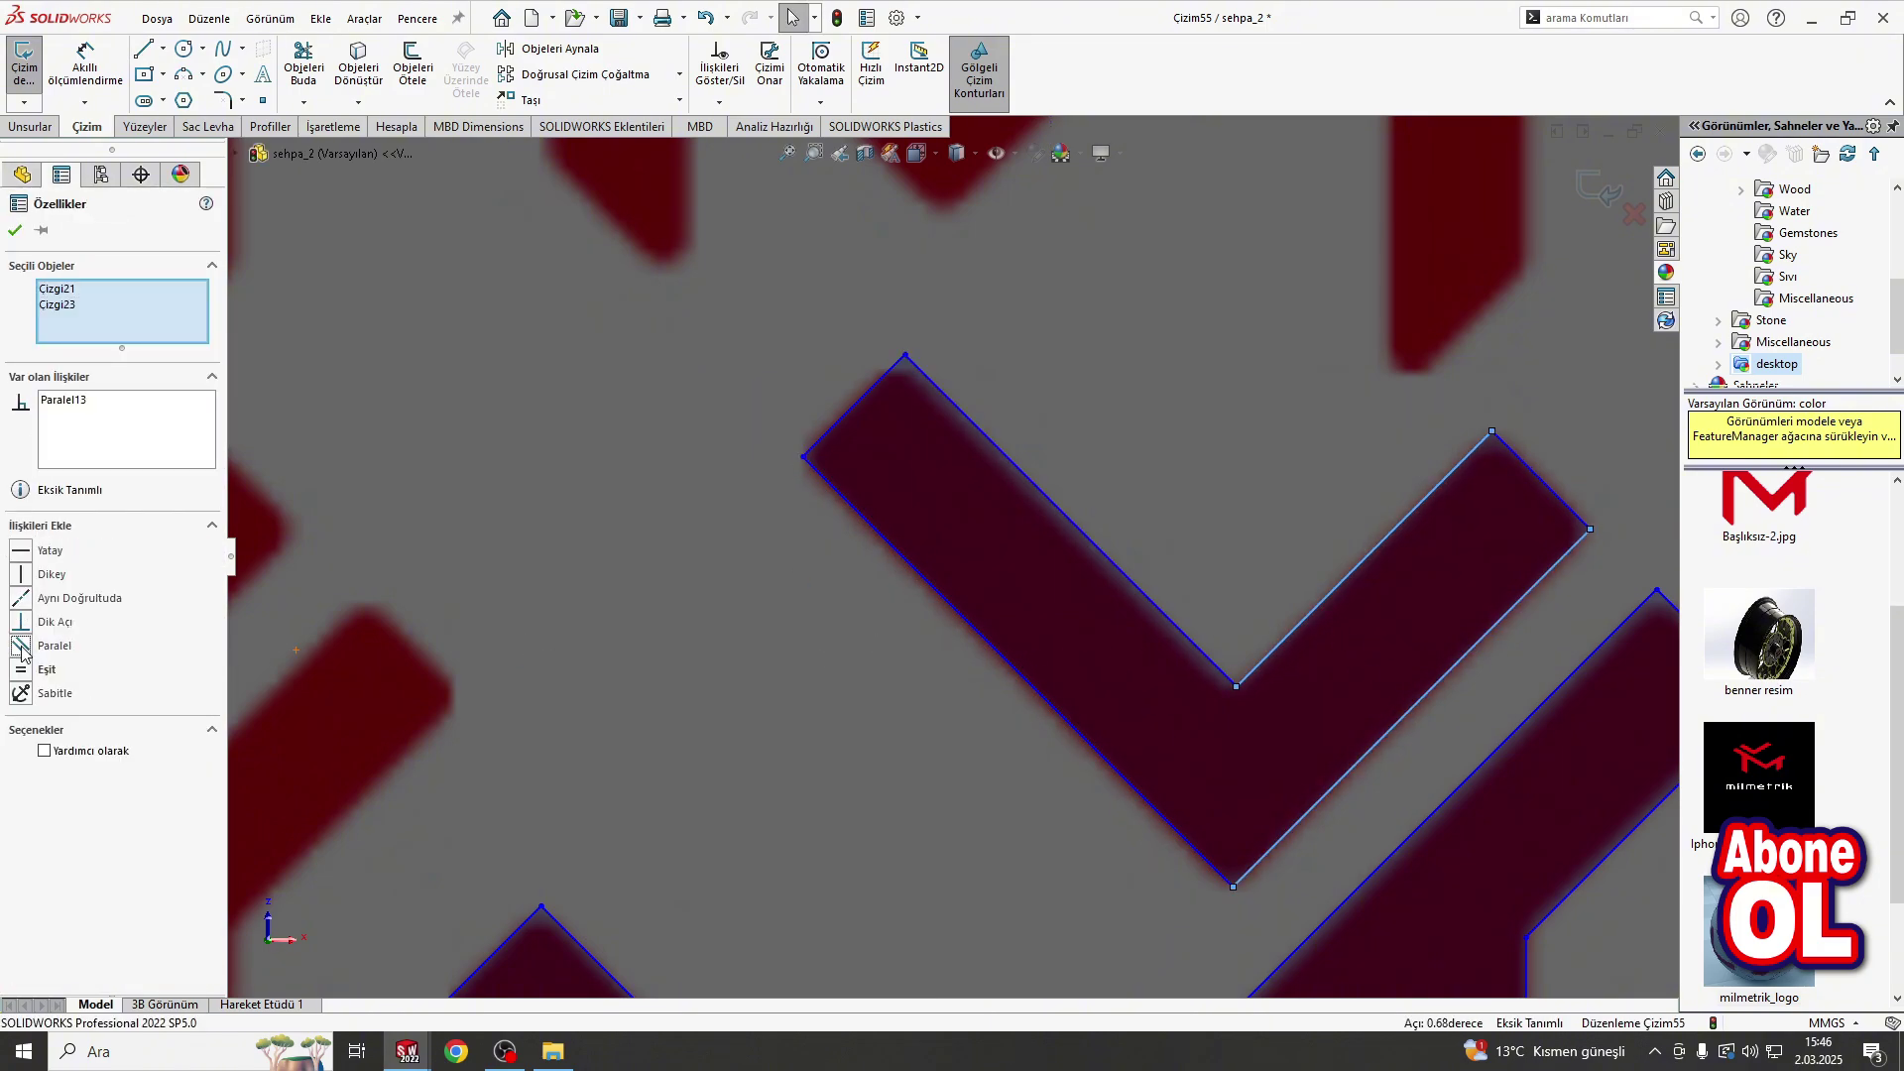
left_click(1233, 887)
left_click(1233, 887)
left_click(1236, 687, "ctrl")
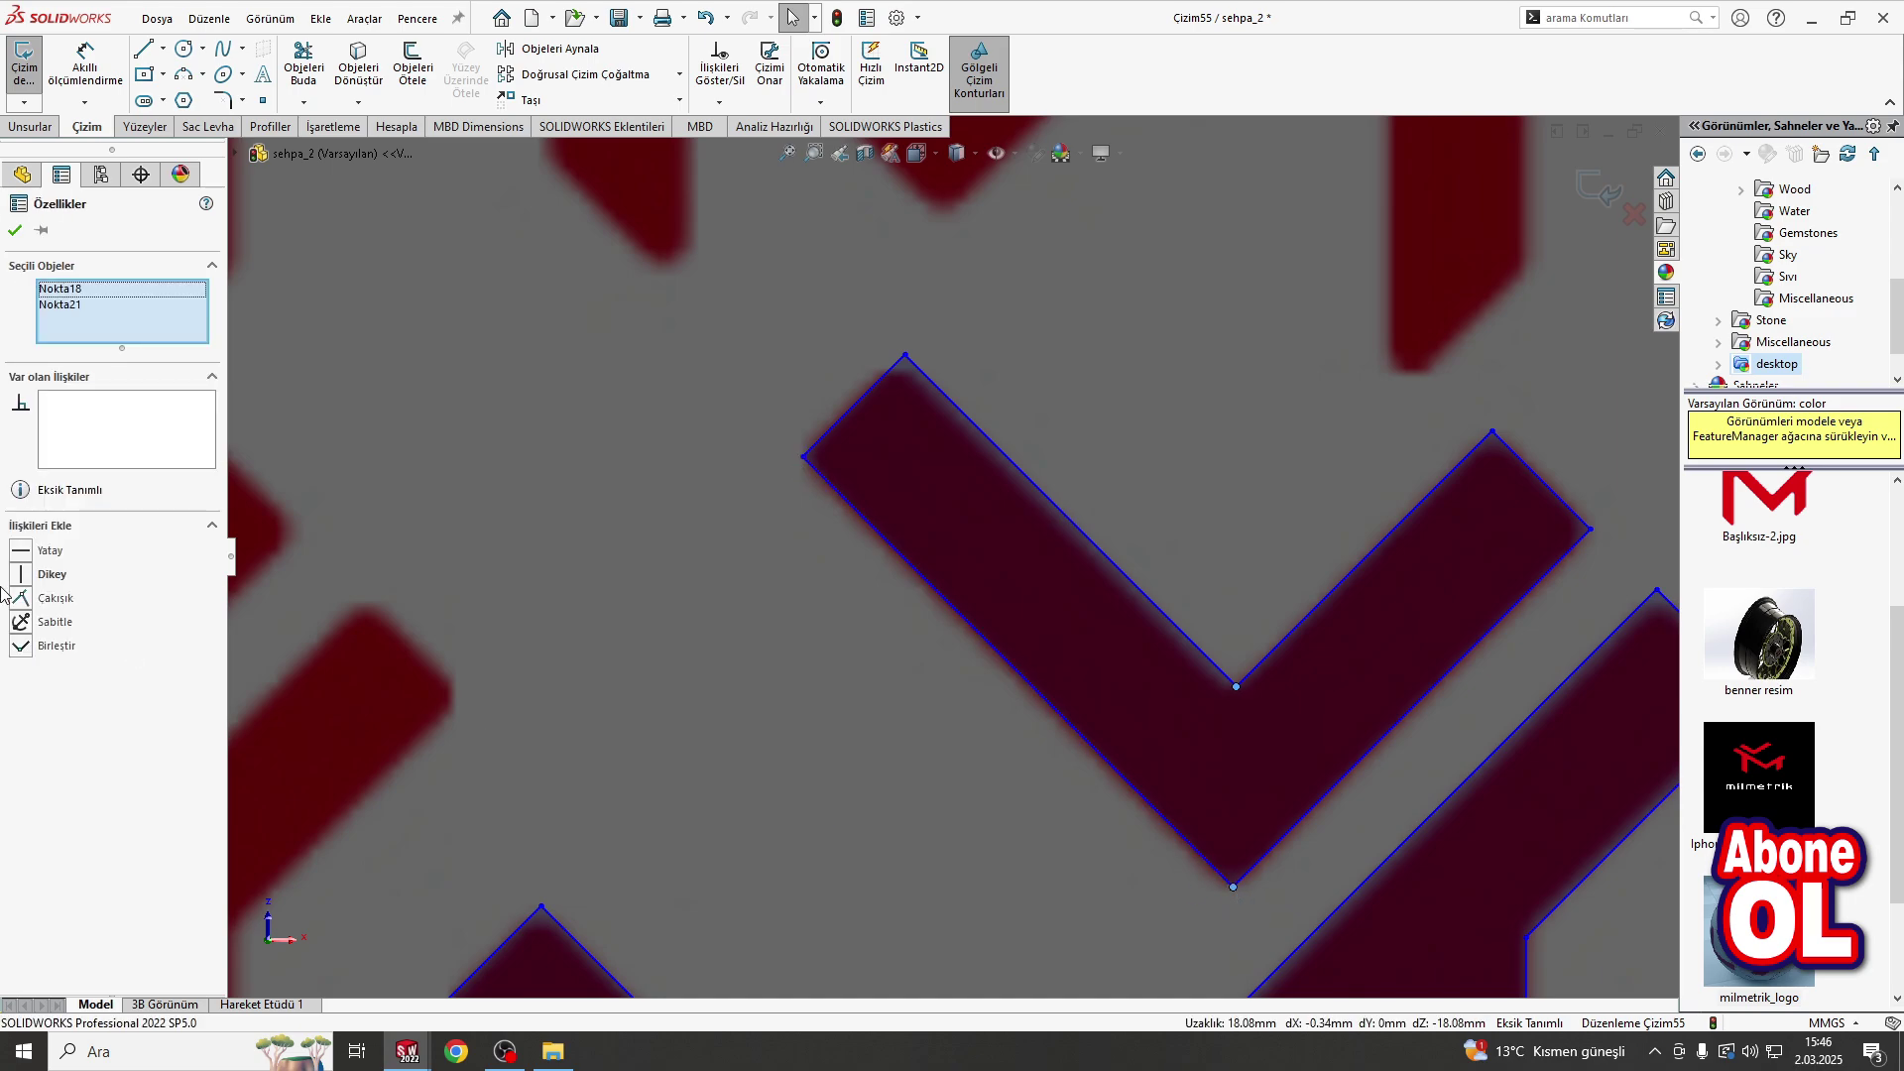
left_click(816, 540)
Step: Reshape the V's left vertex and make two vertical edges of the M parallel
left_click_drag(806, 463, 799, 470)
scroll(876, 541, "up", 5)
scroll(863, 748, "down", 6)
scroll(992, 617, "up", 1)
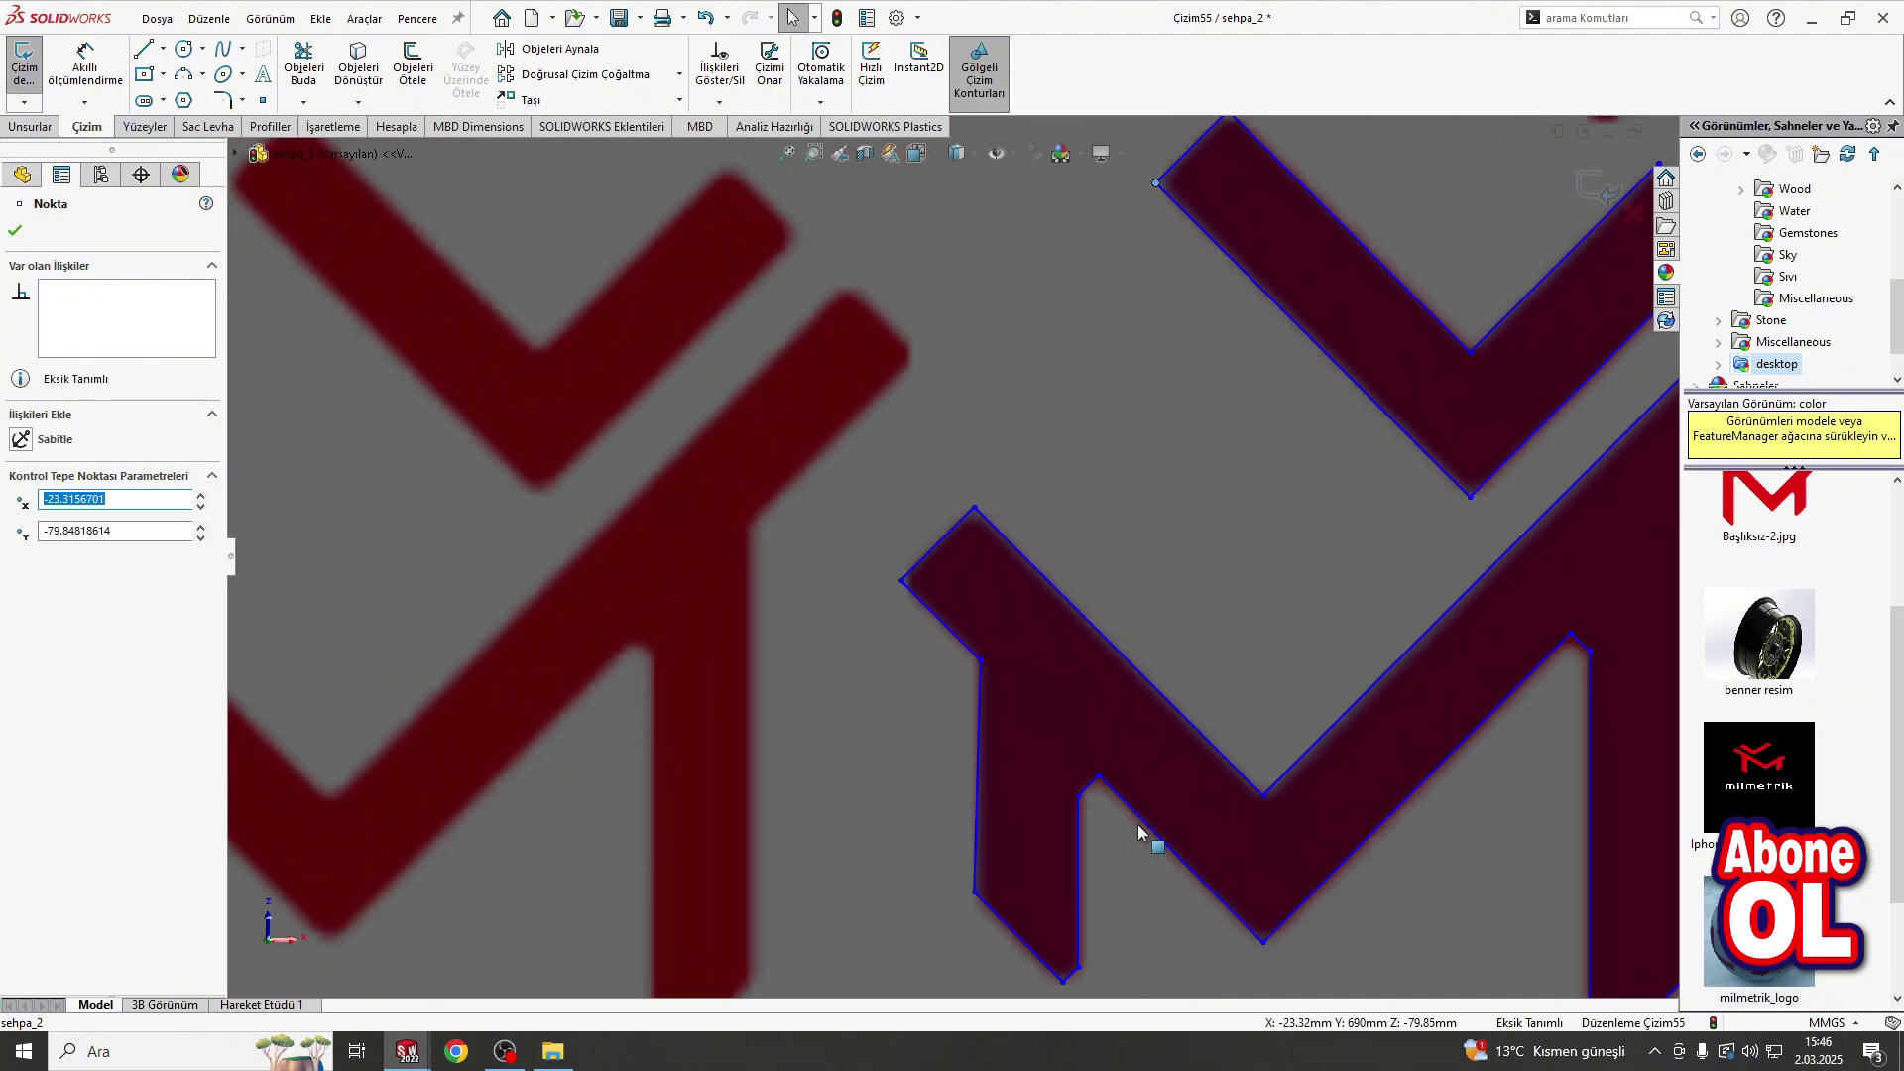
scroll(1140, 831, "up", 5)
scroll(992, 575, "down", 4)
left_click(717, 524)
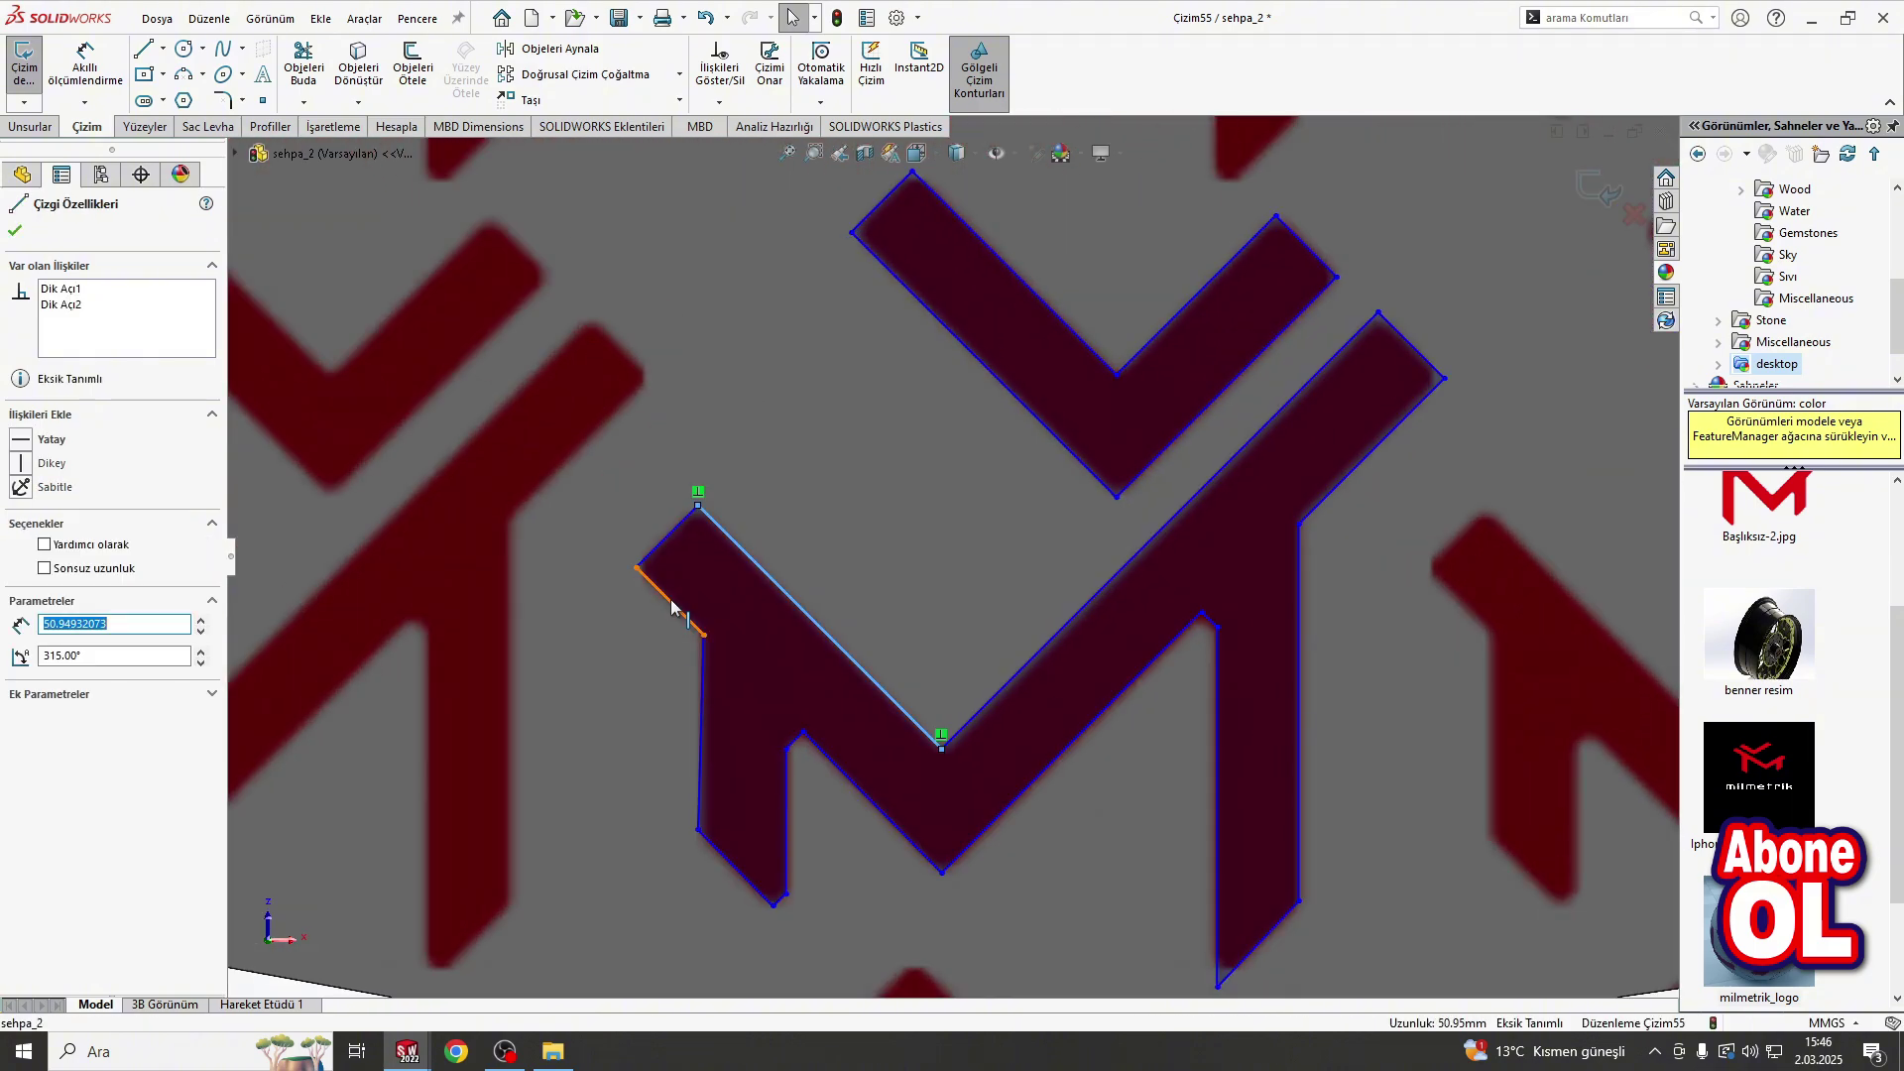
left_click(701, 734)
left_click(786, 784, "ctrl")
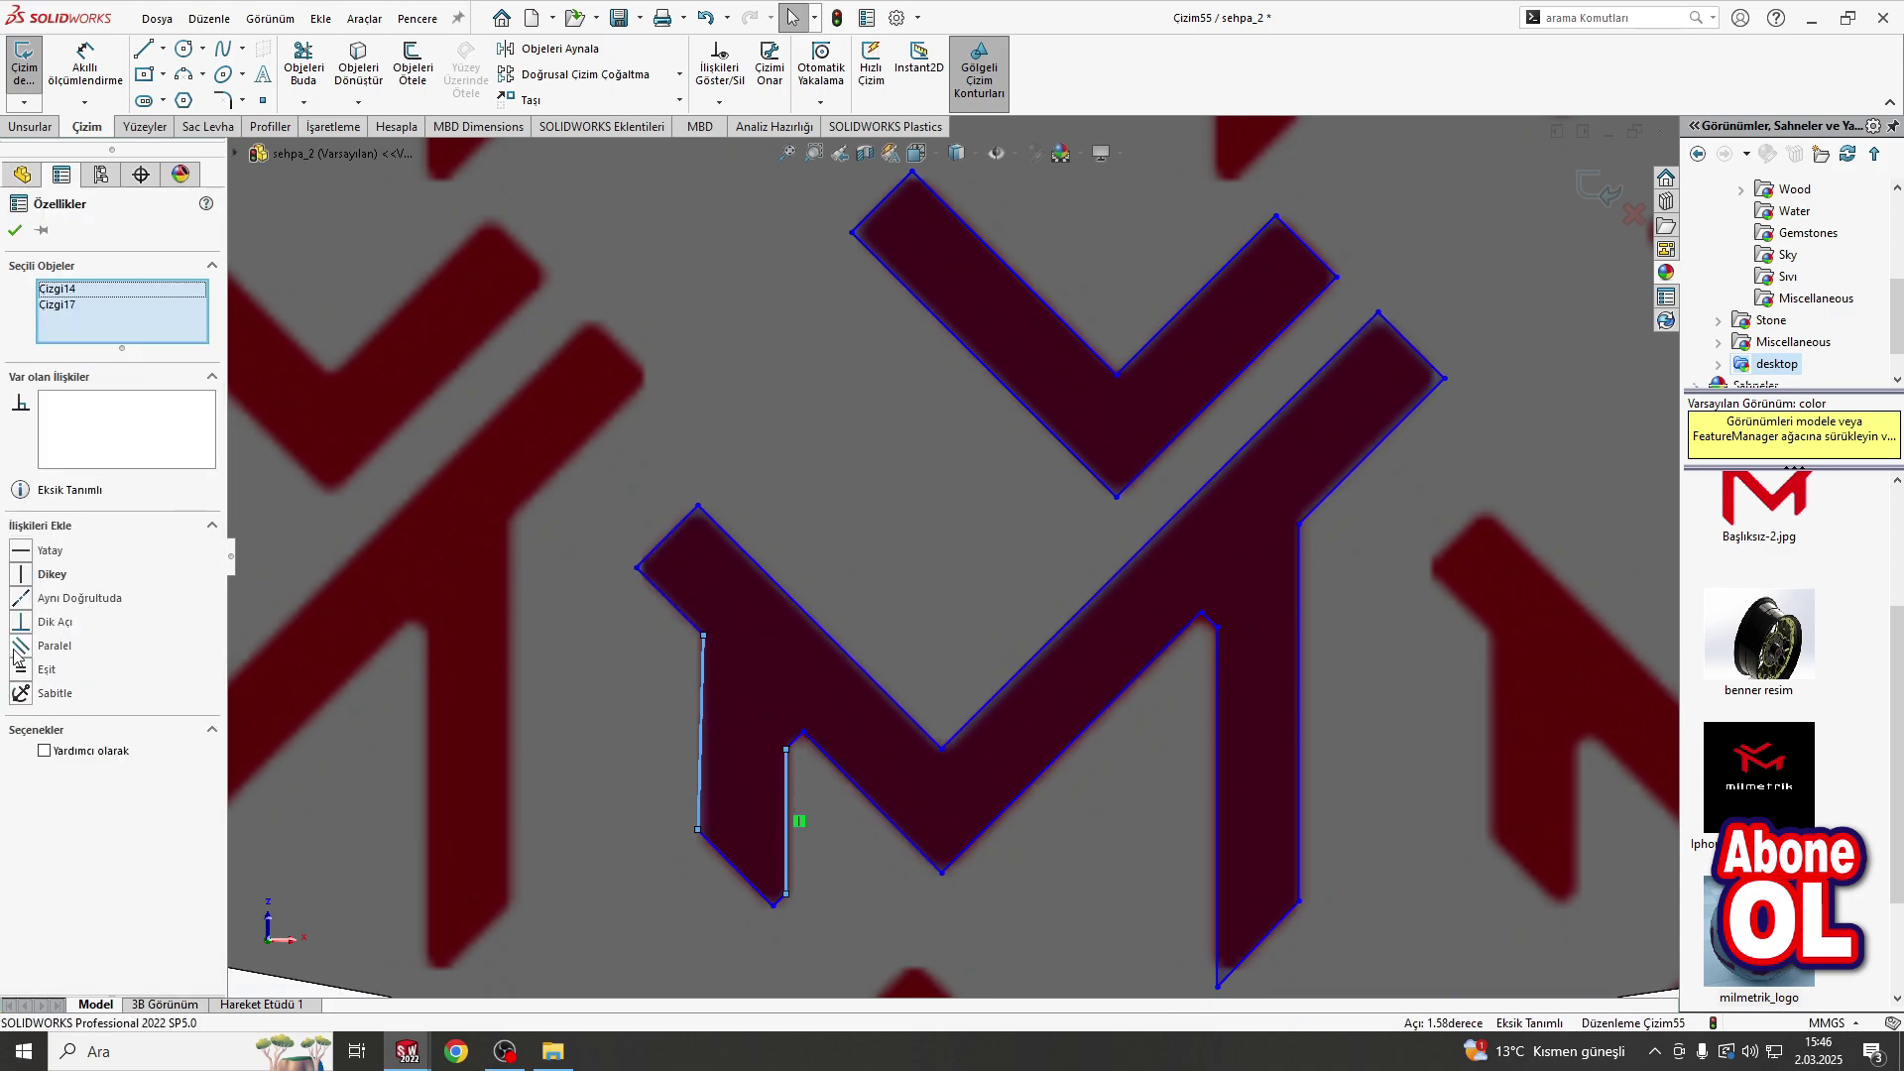
left_click(18, 647)
left_click(851, 769)
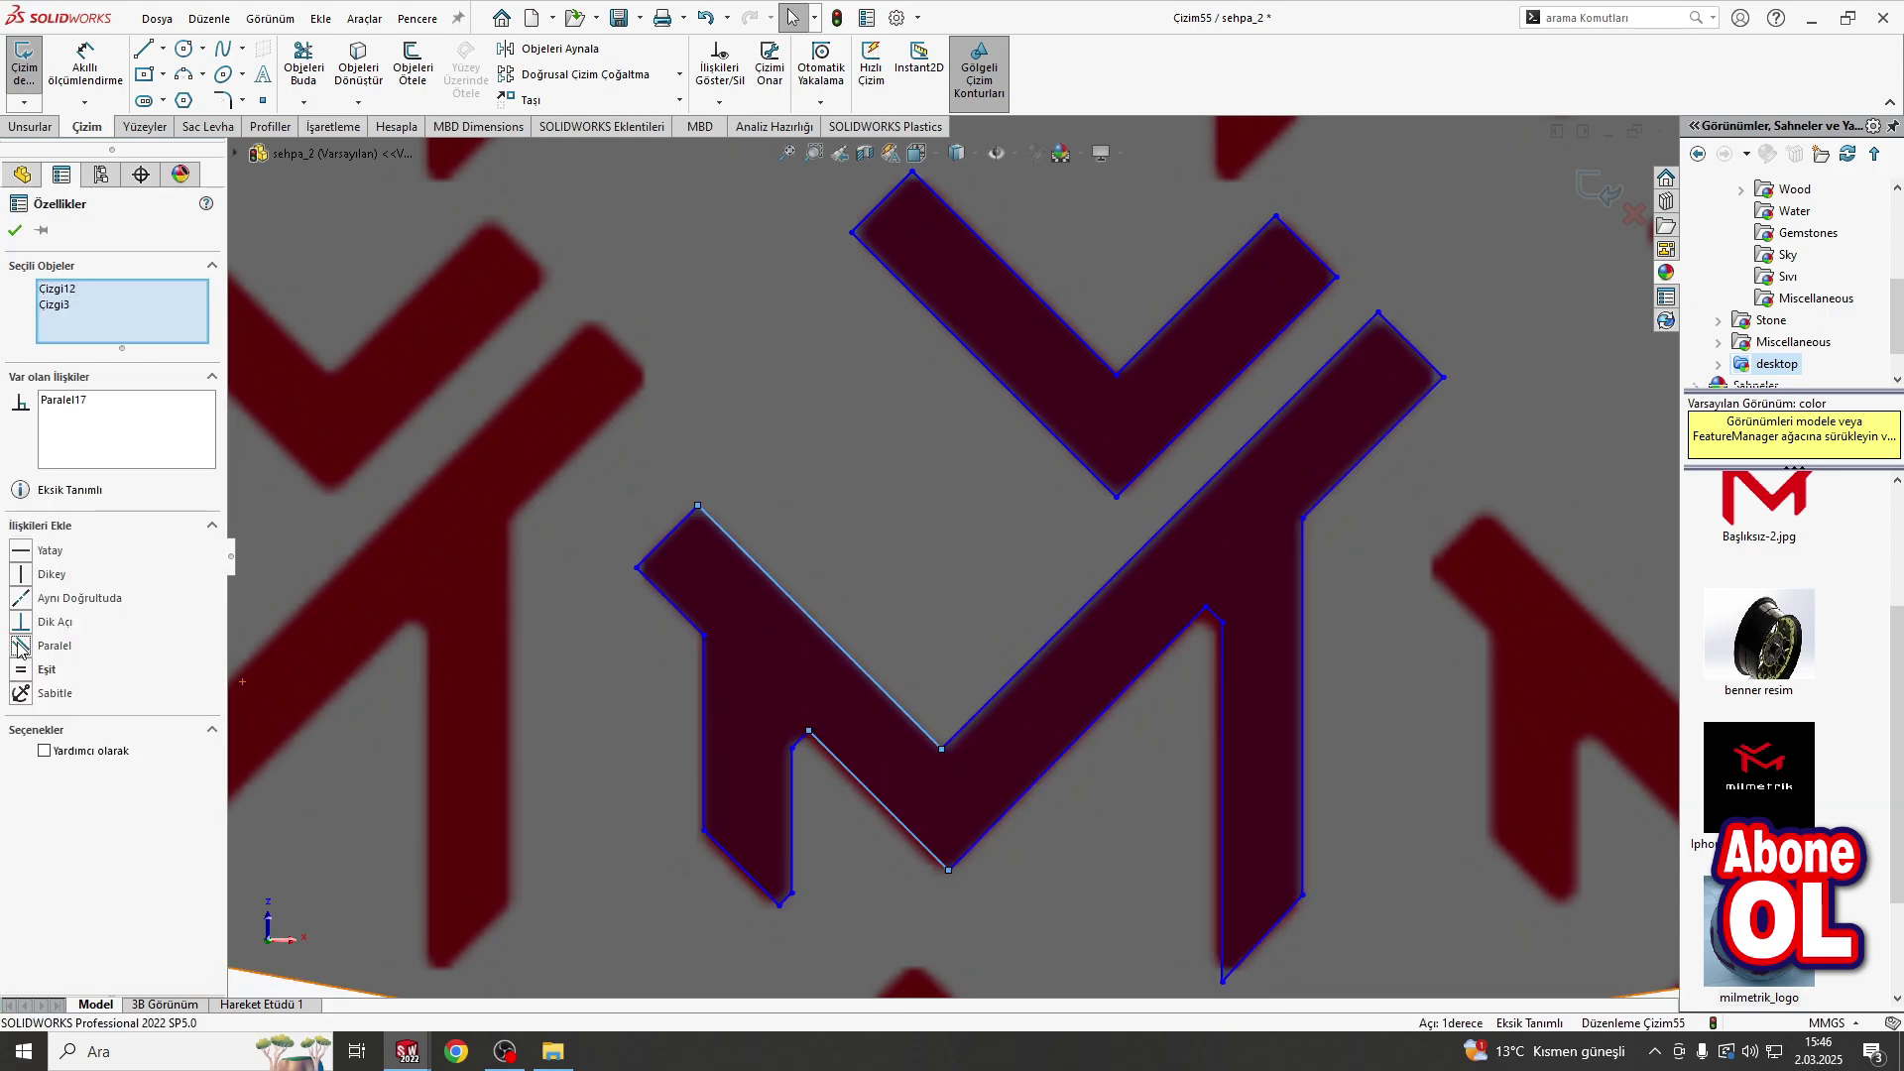
Step: Align the M's lower V point under the upper one and make two diagonals parallel
left_click(941, 750)
left_click(949, 870, "ctrl")
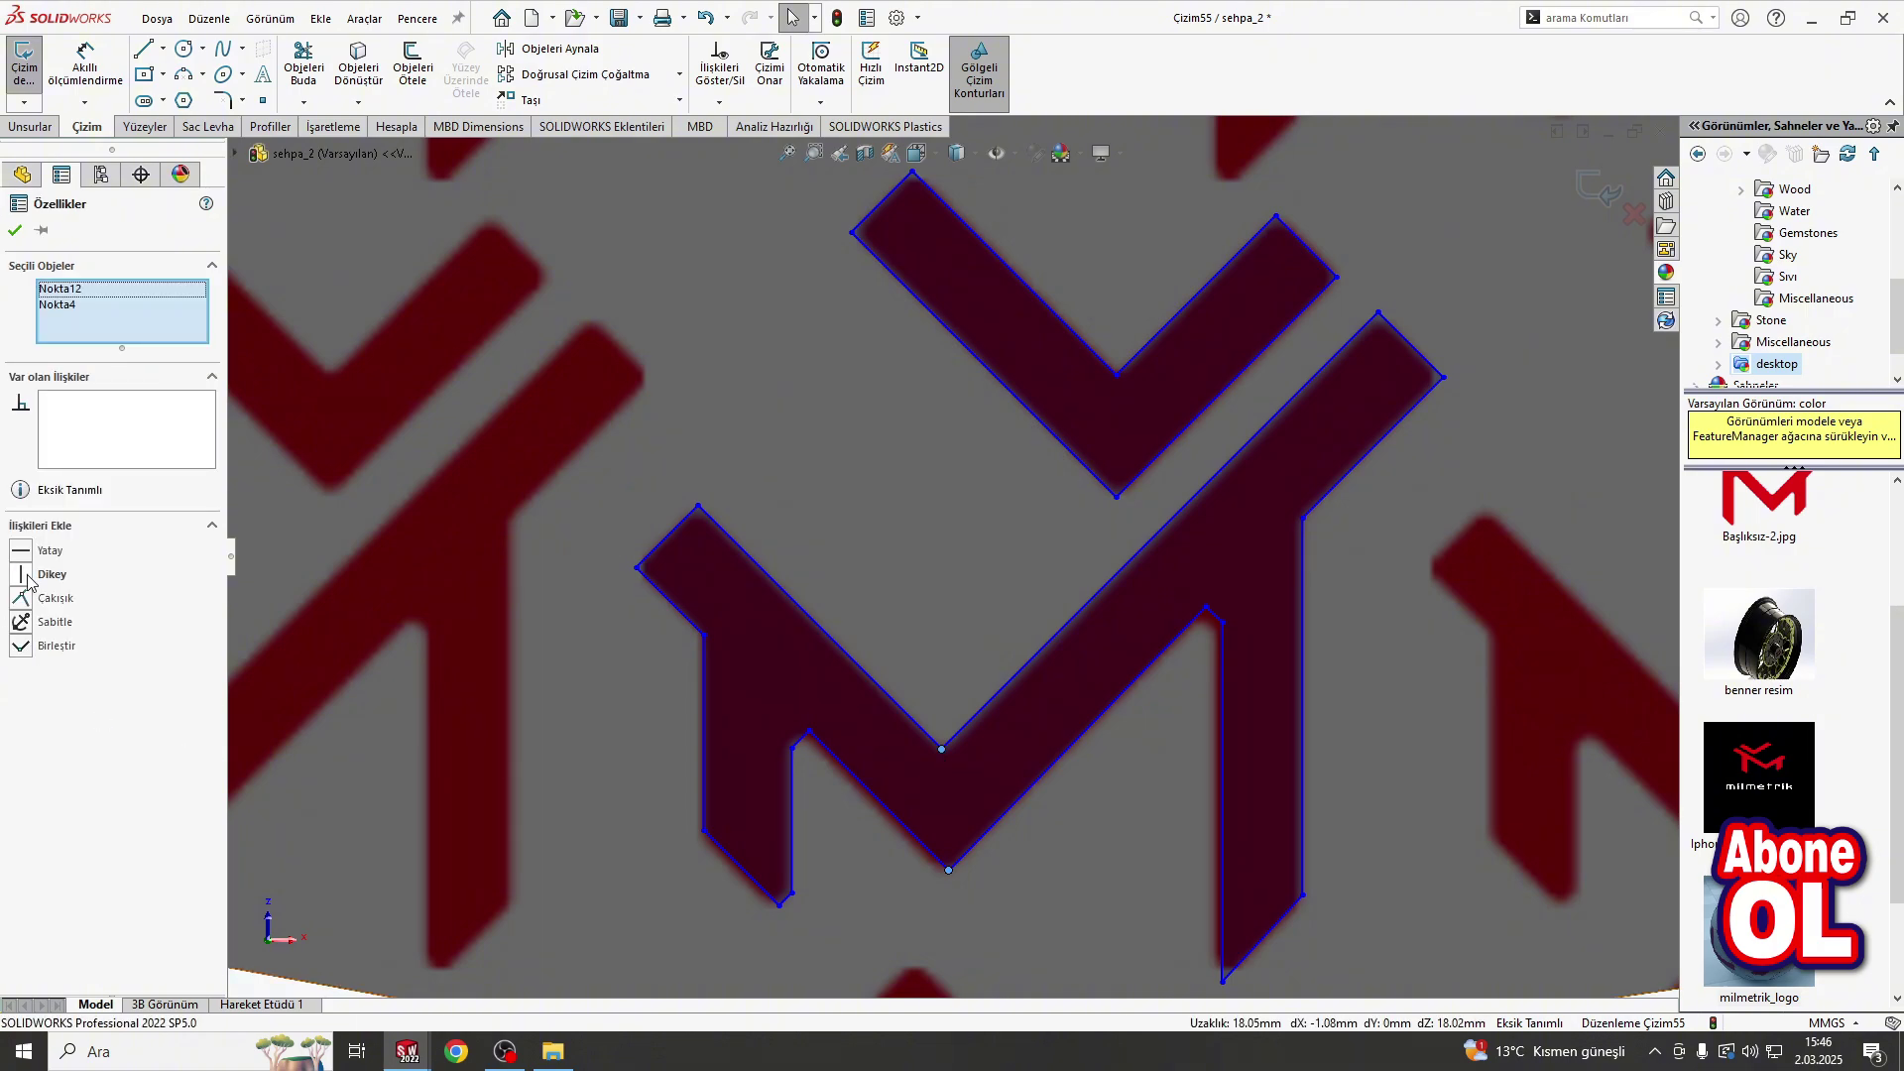
left_click(1107, 750)
left_click(1094, 729)
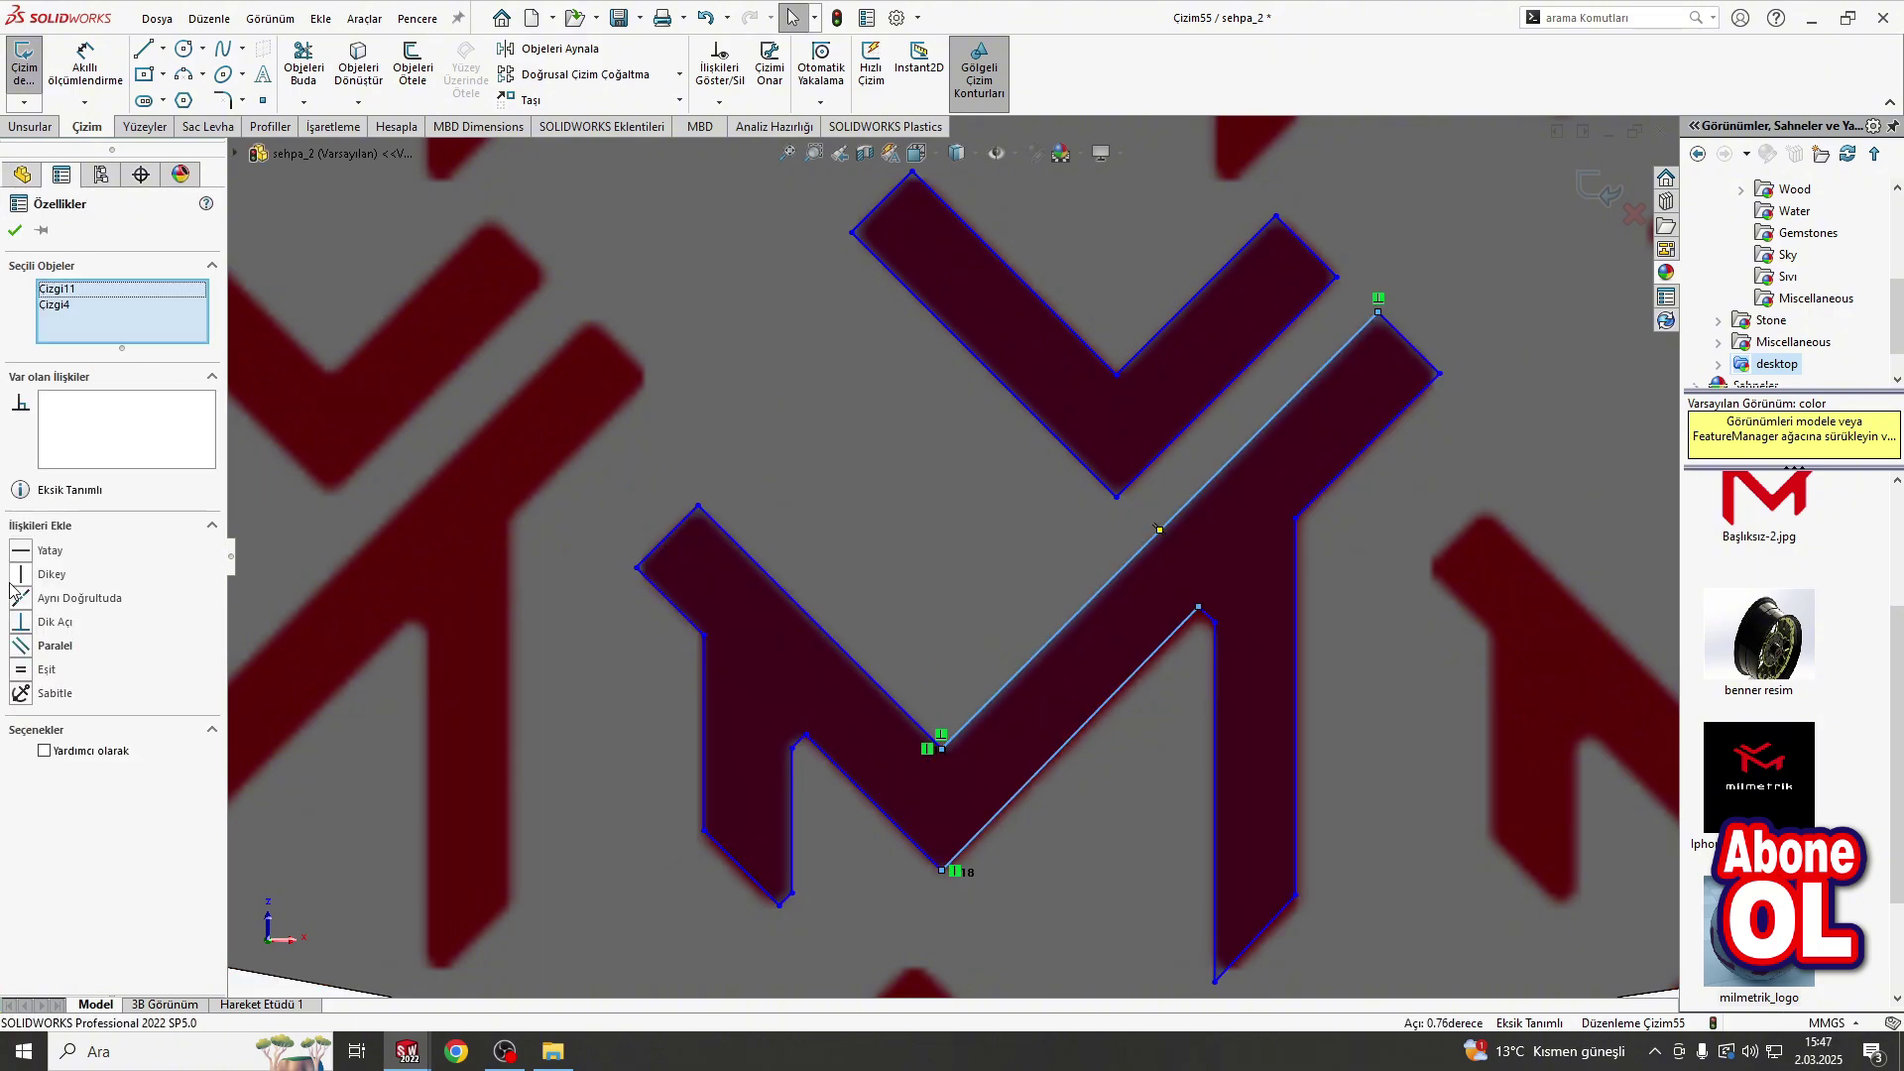
left_click(1160, 646)
left_click(1223, 649)
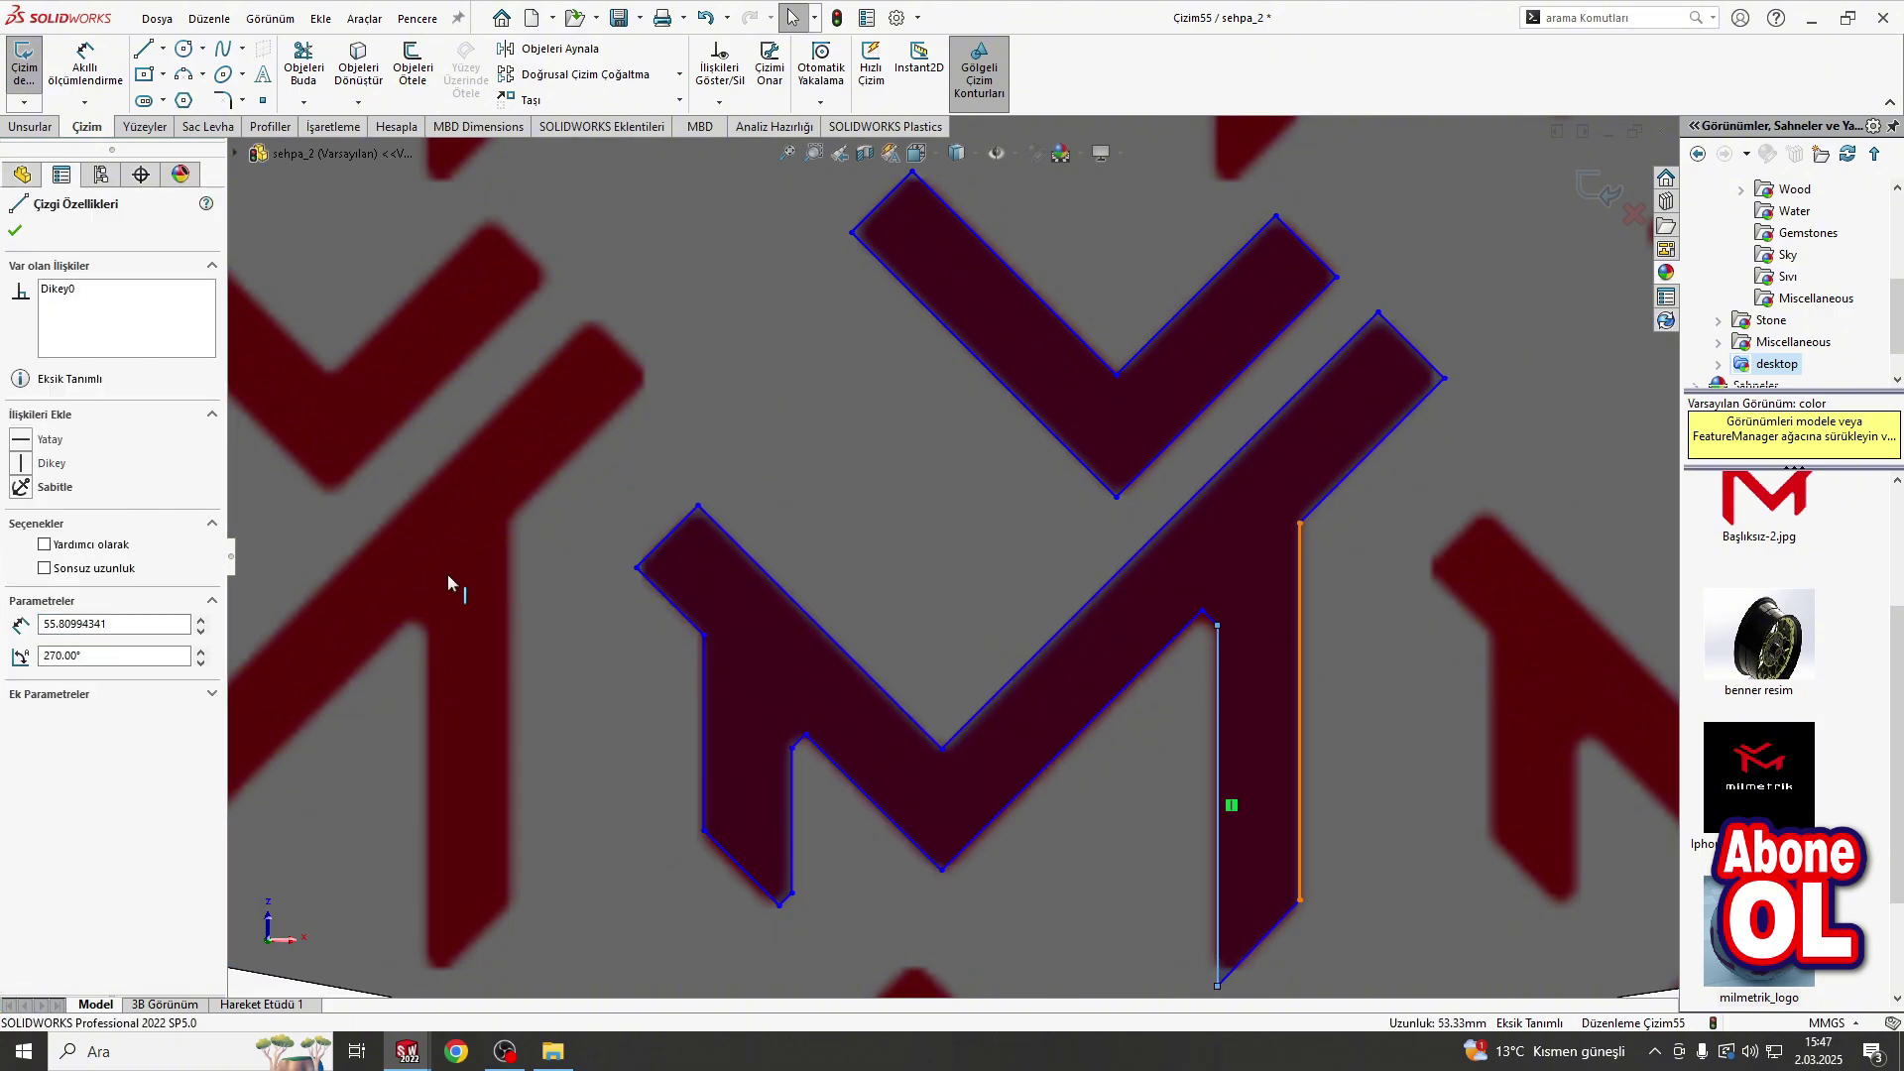
left_click(1207, 620)
left_click(1227, 466)
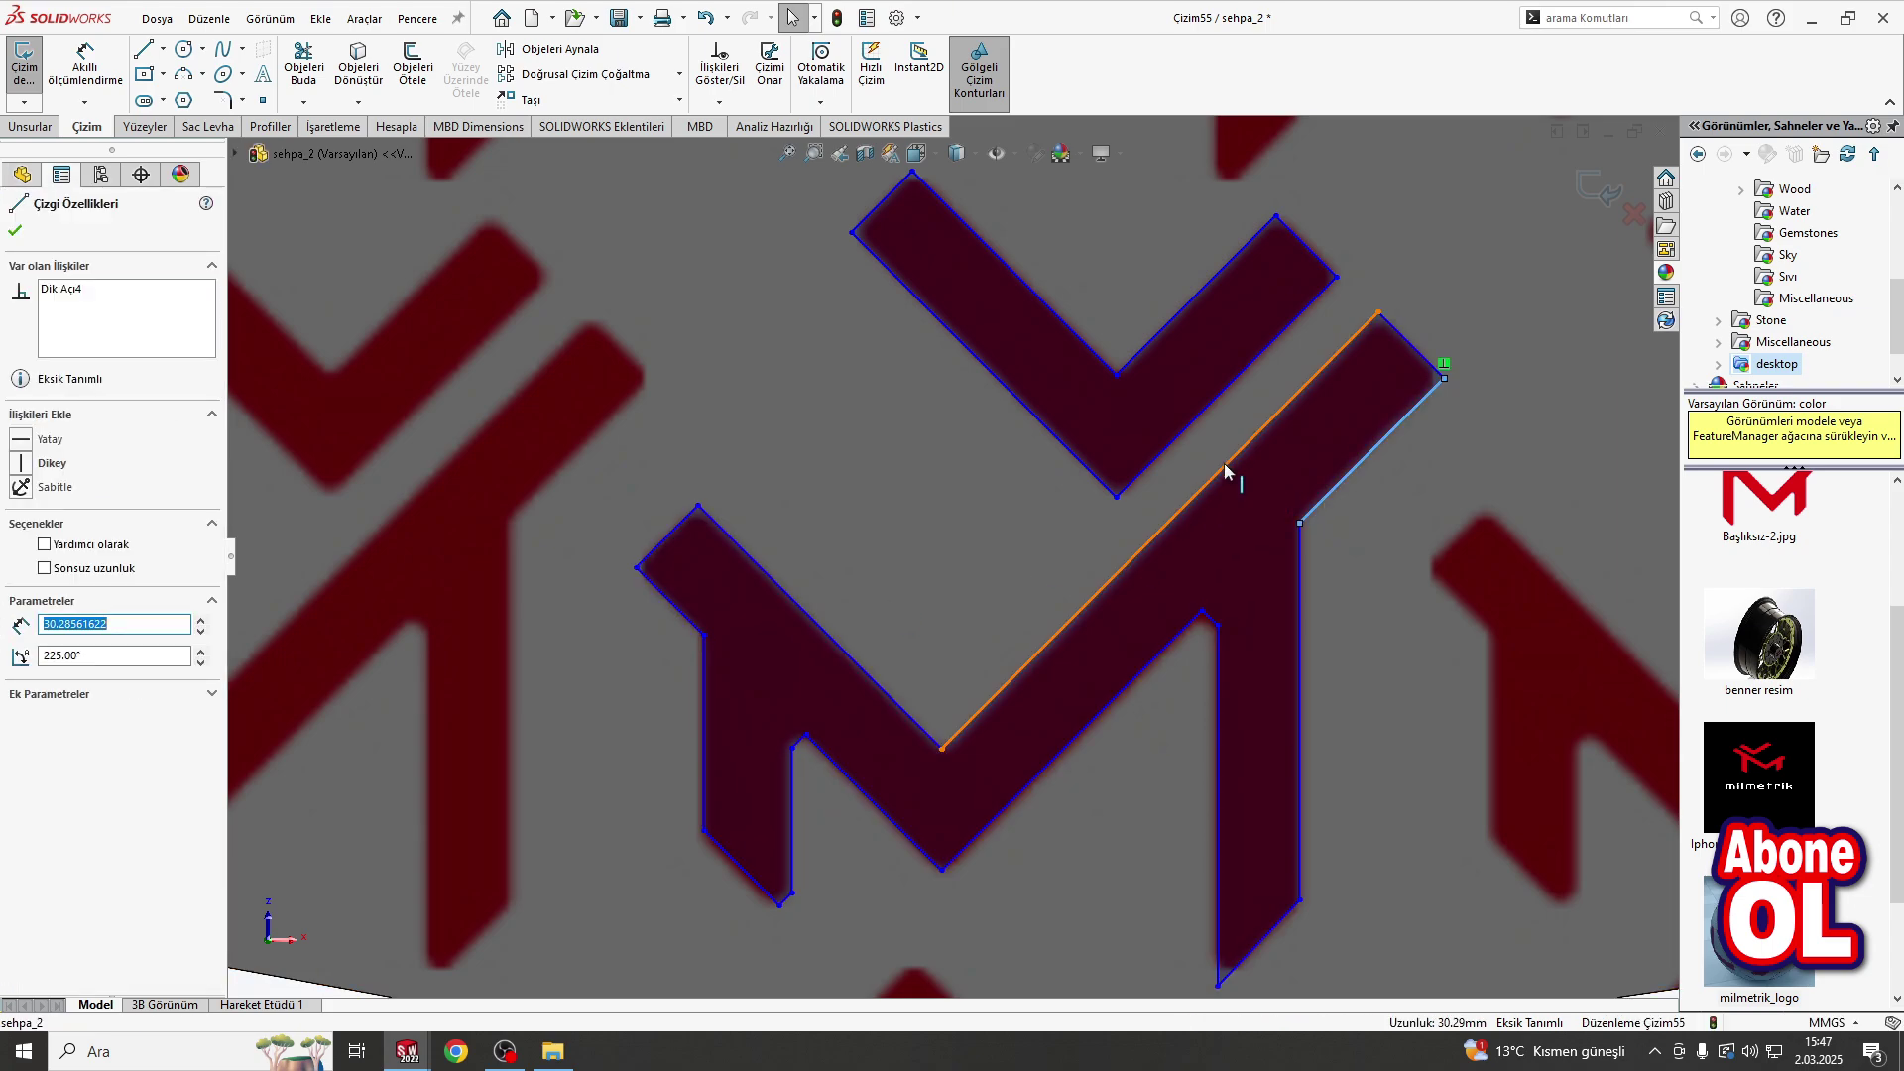
left_click(865, 586)
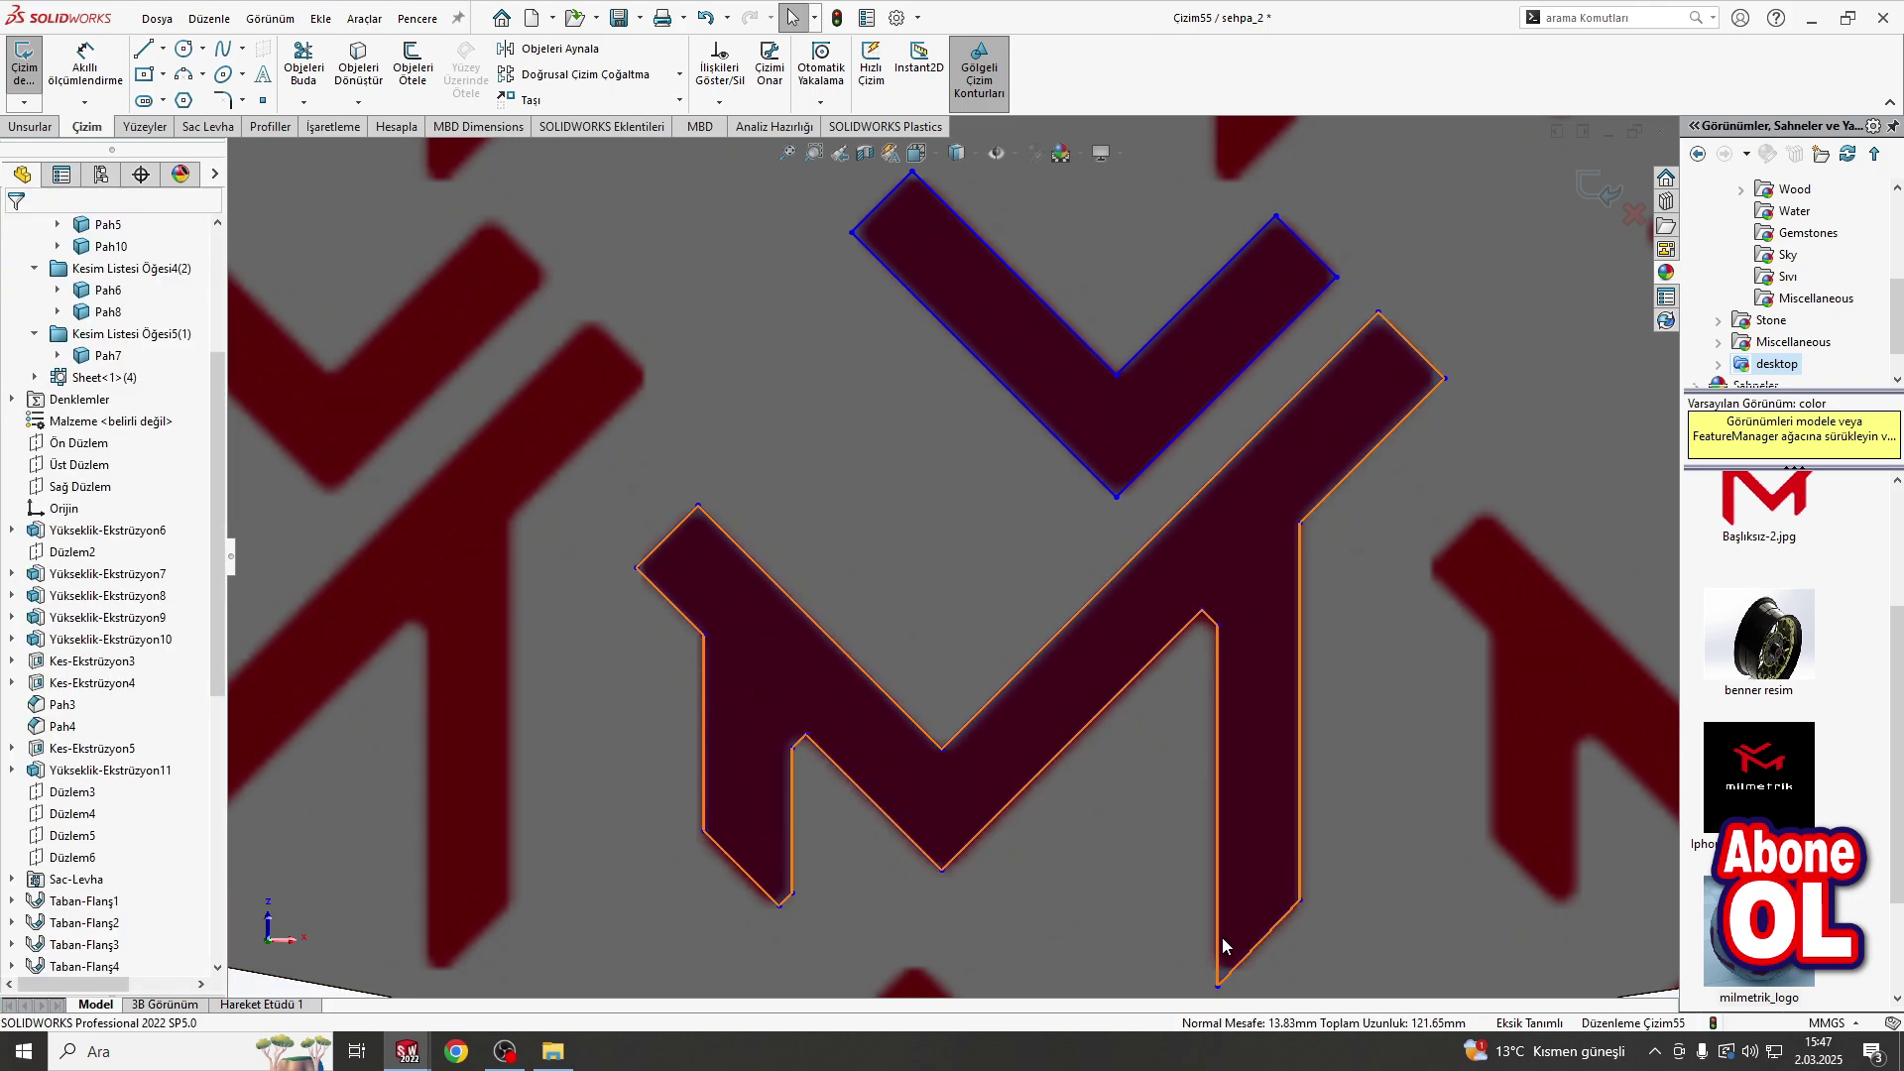
scroll(1171, 892, "down", 3)
left_click(1170, 890)
Step: Drag the M's lower-right and bottom-left corner points to new positions
left_click_drag(1173, 895, 1316, 770)
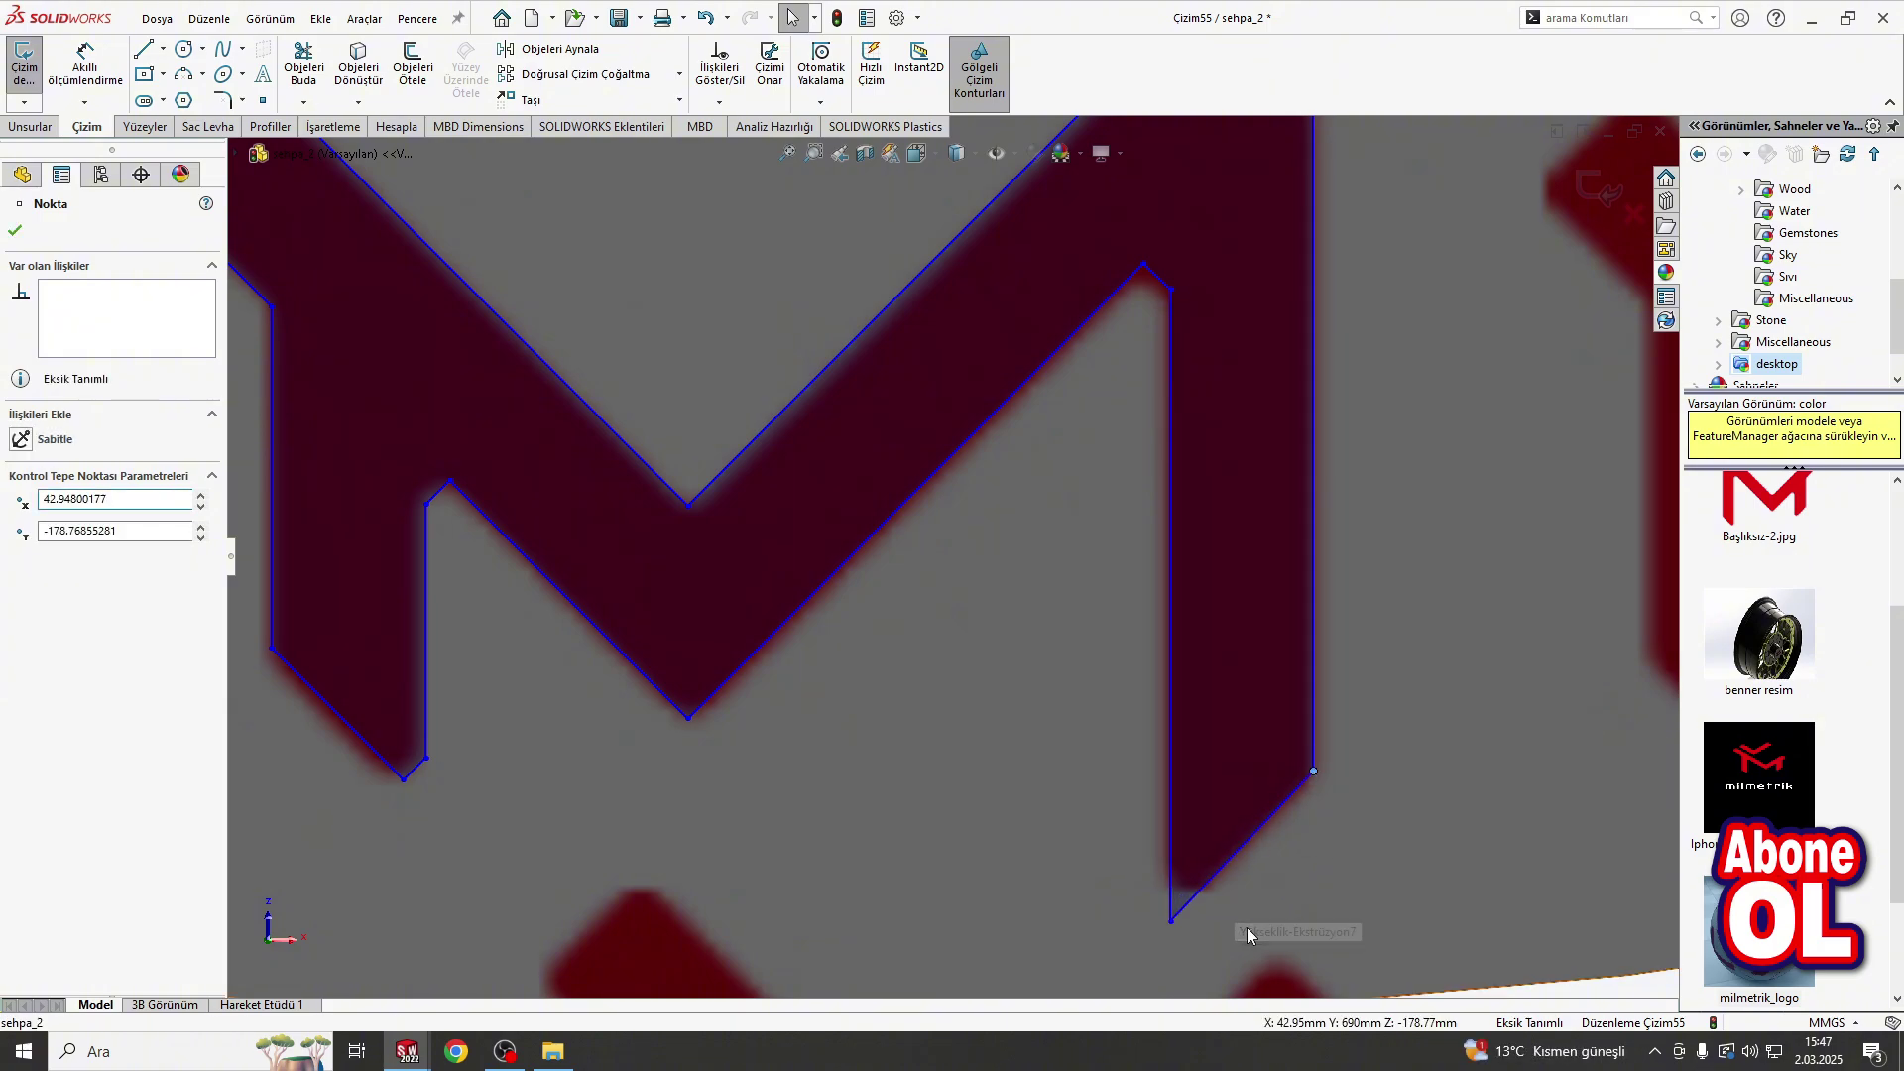
scroll(1247, 926, "up", 3)
scroll(1117, 593, "down", 5)
scroll(1057, 499, "up", 3)
scroll(1020, 526, "up", 3)
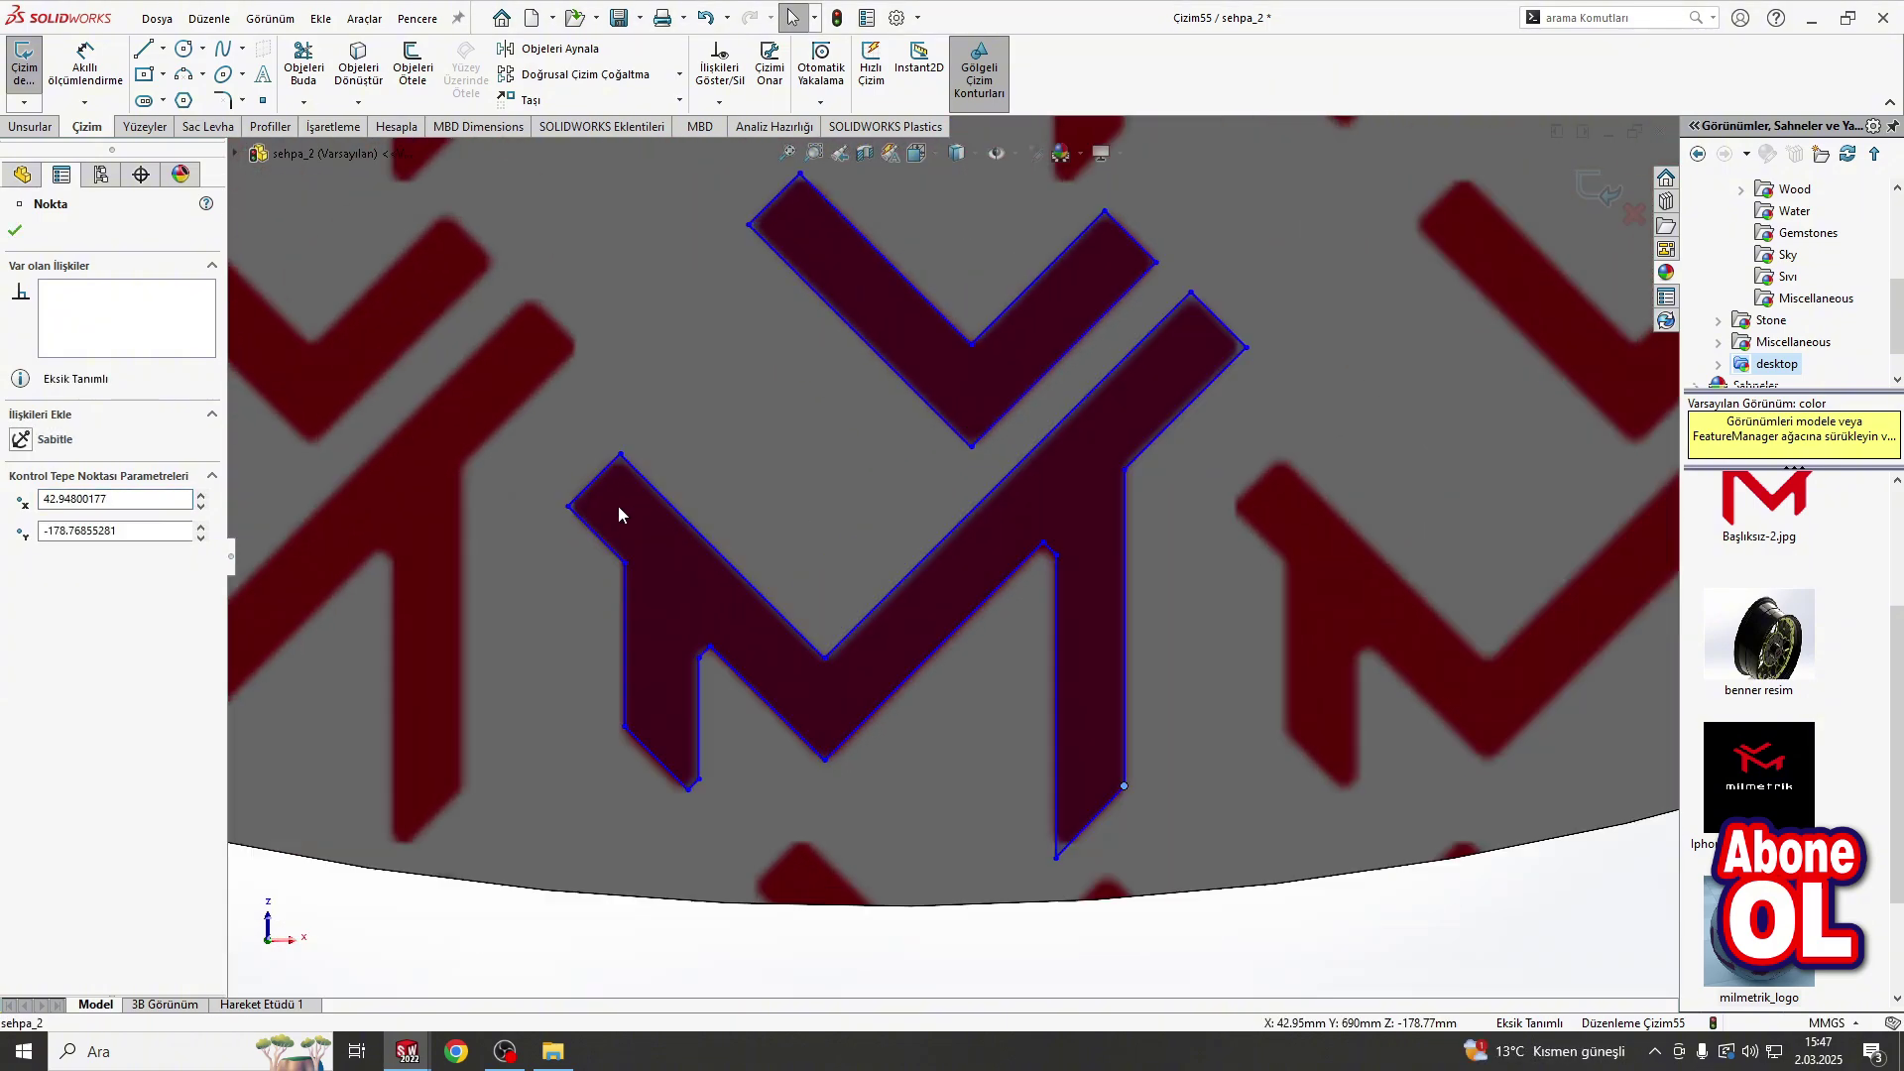
scroll(617, 506, "down", 1)
scroll(646, 512, "down", 1)
scroll(824, 863, "down", 2)
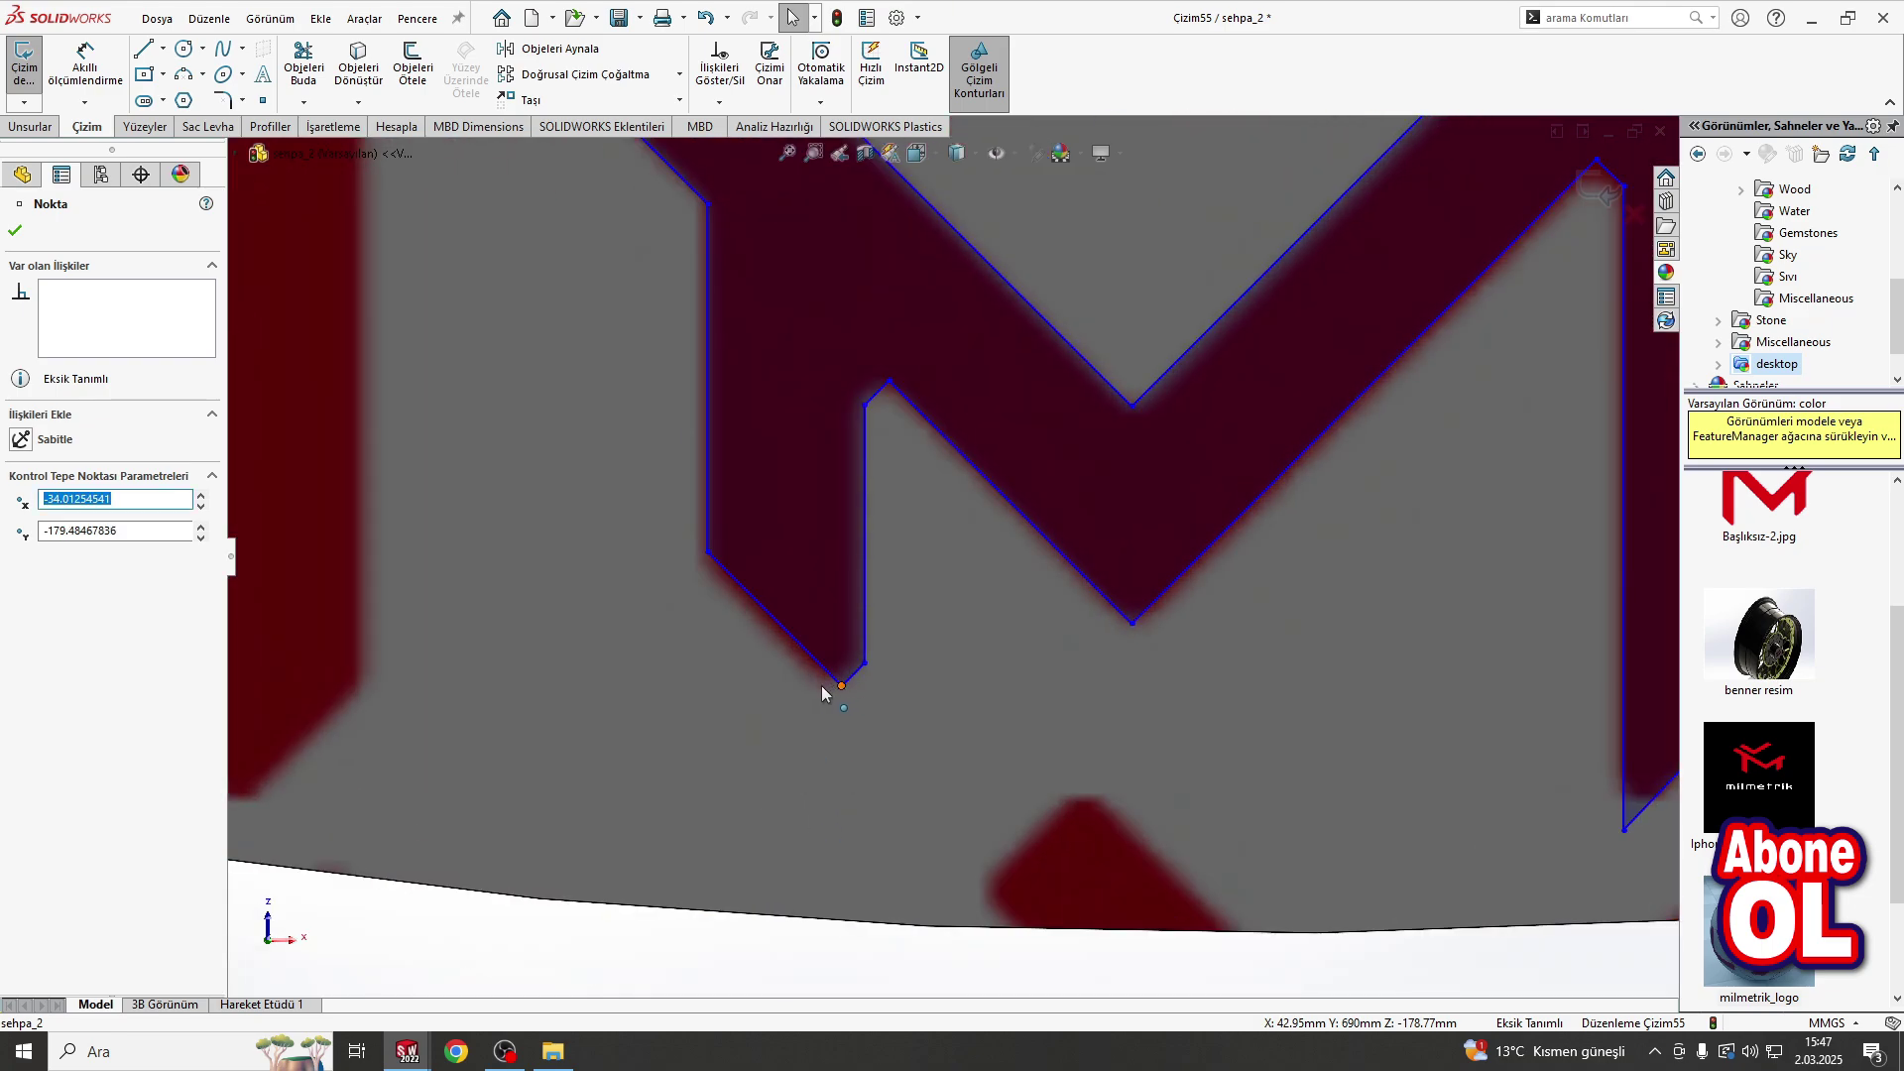
left_click_drag(822, 693, 859, 671)
left_click(872, 695)
scroll(873, 695, "up", 3)
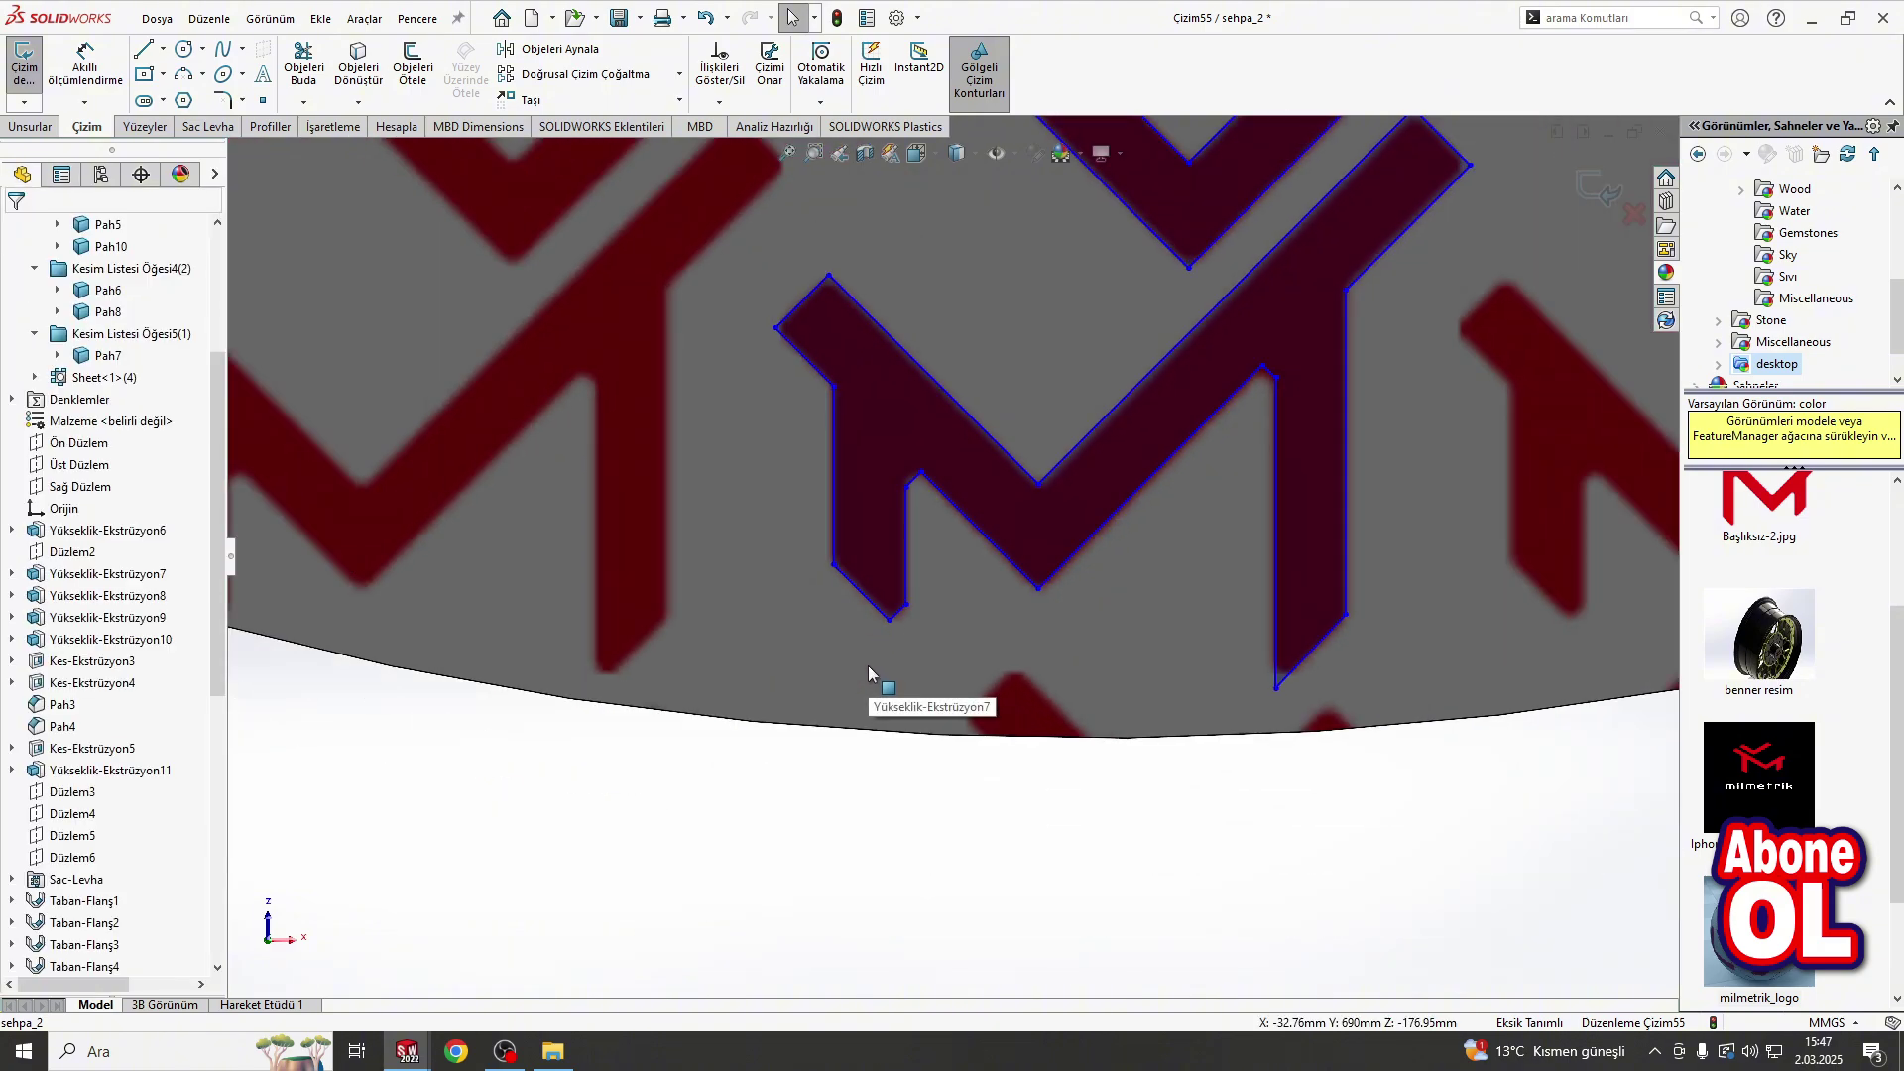
scroll(961, 482, "down", 2)
scroll(889, 623, "down", 1)
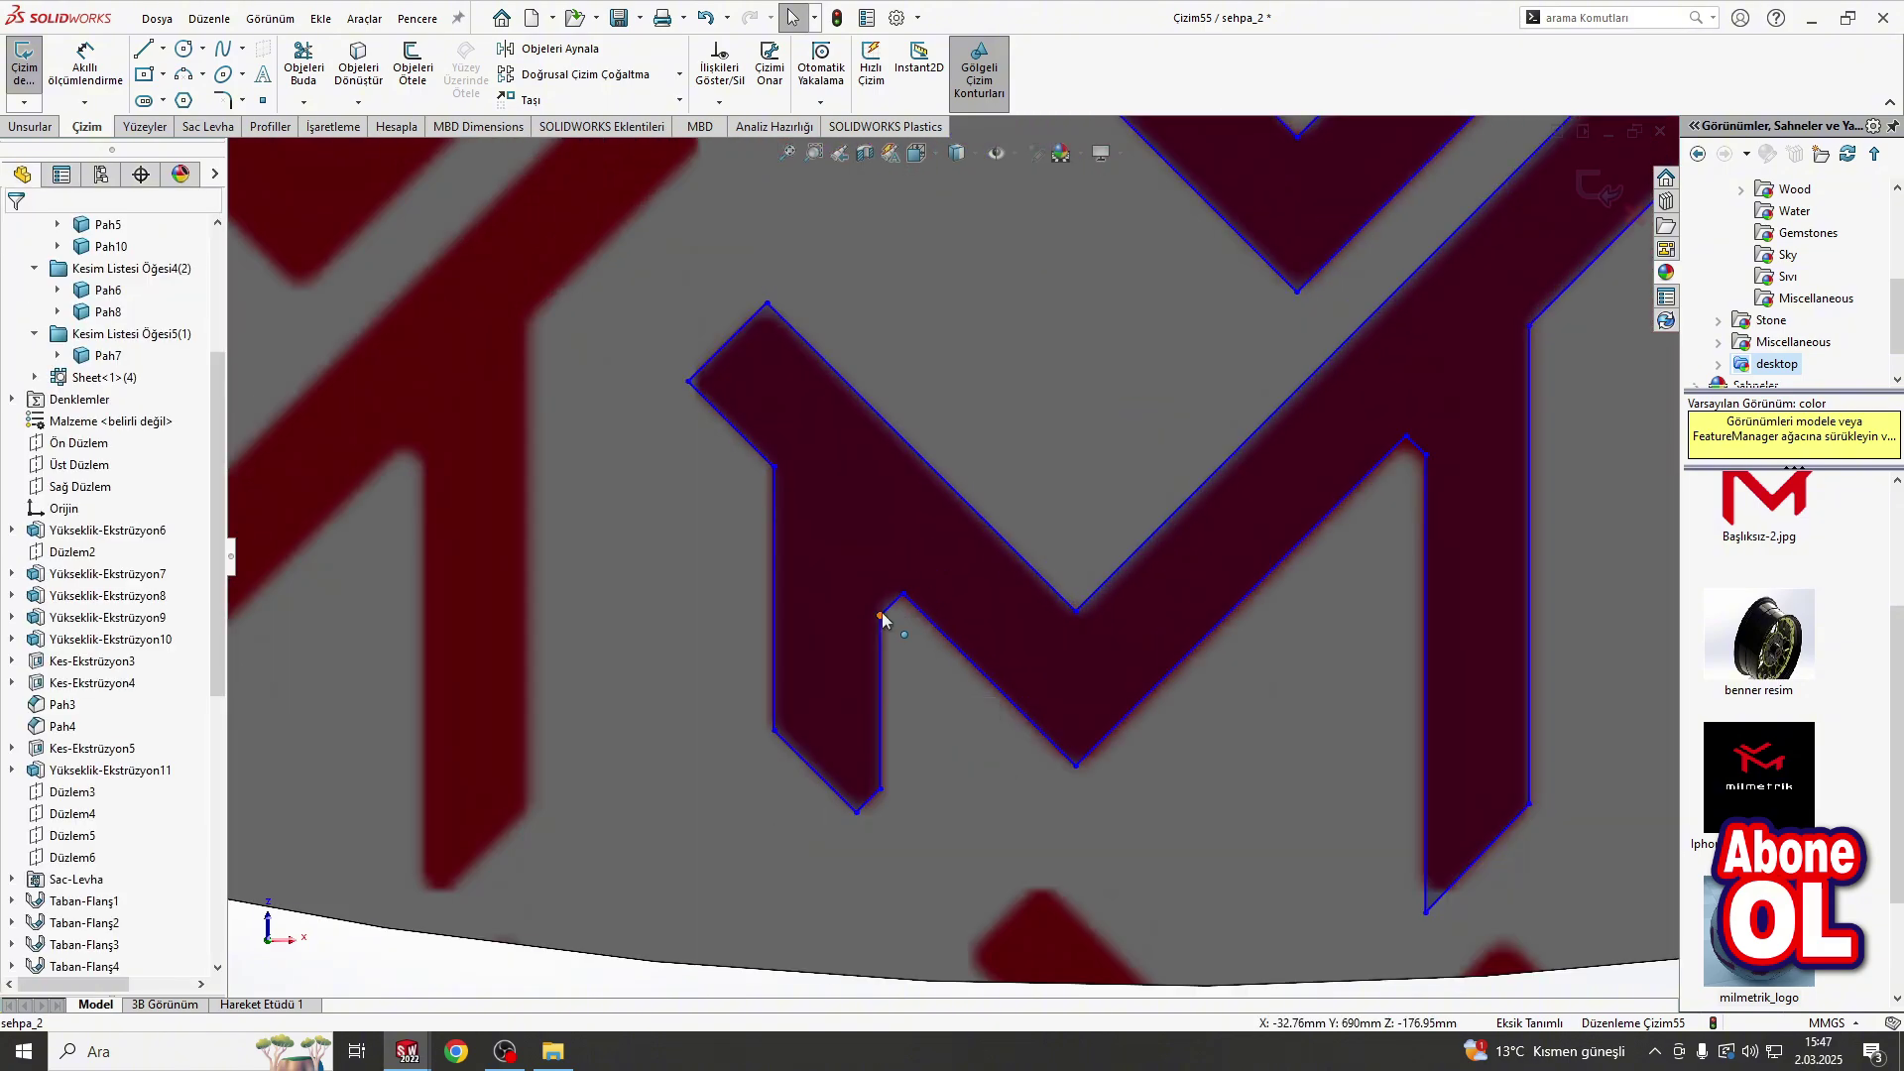
Step: Make two M edges collinear and join a diagonal line end onto the vertical edge
left_click(929, 618)
left_click(754, 446, "ctrl")
left_click(18, 600)
left_click(744, 669)
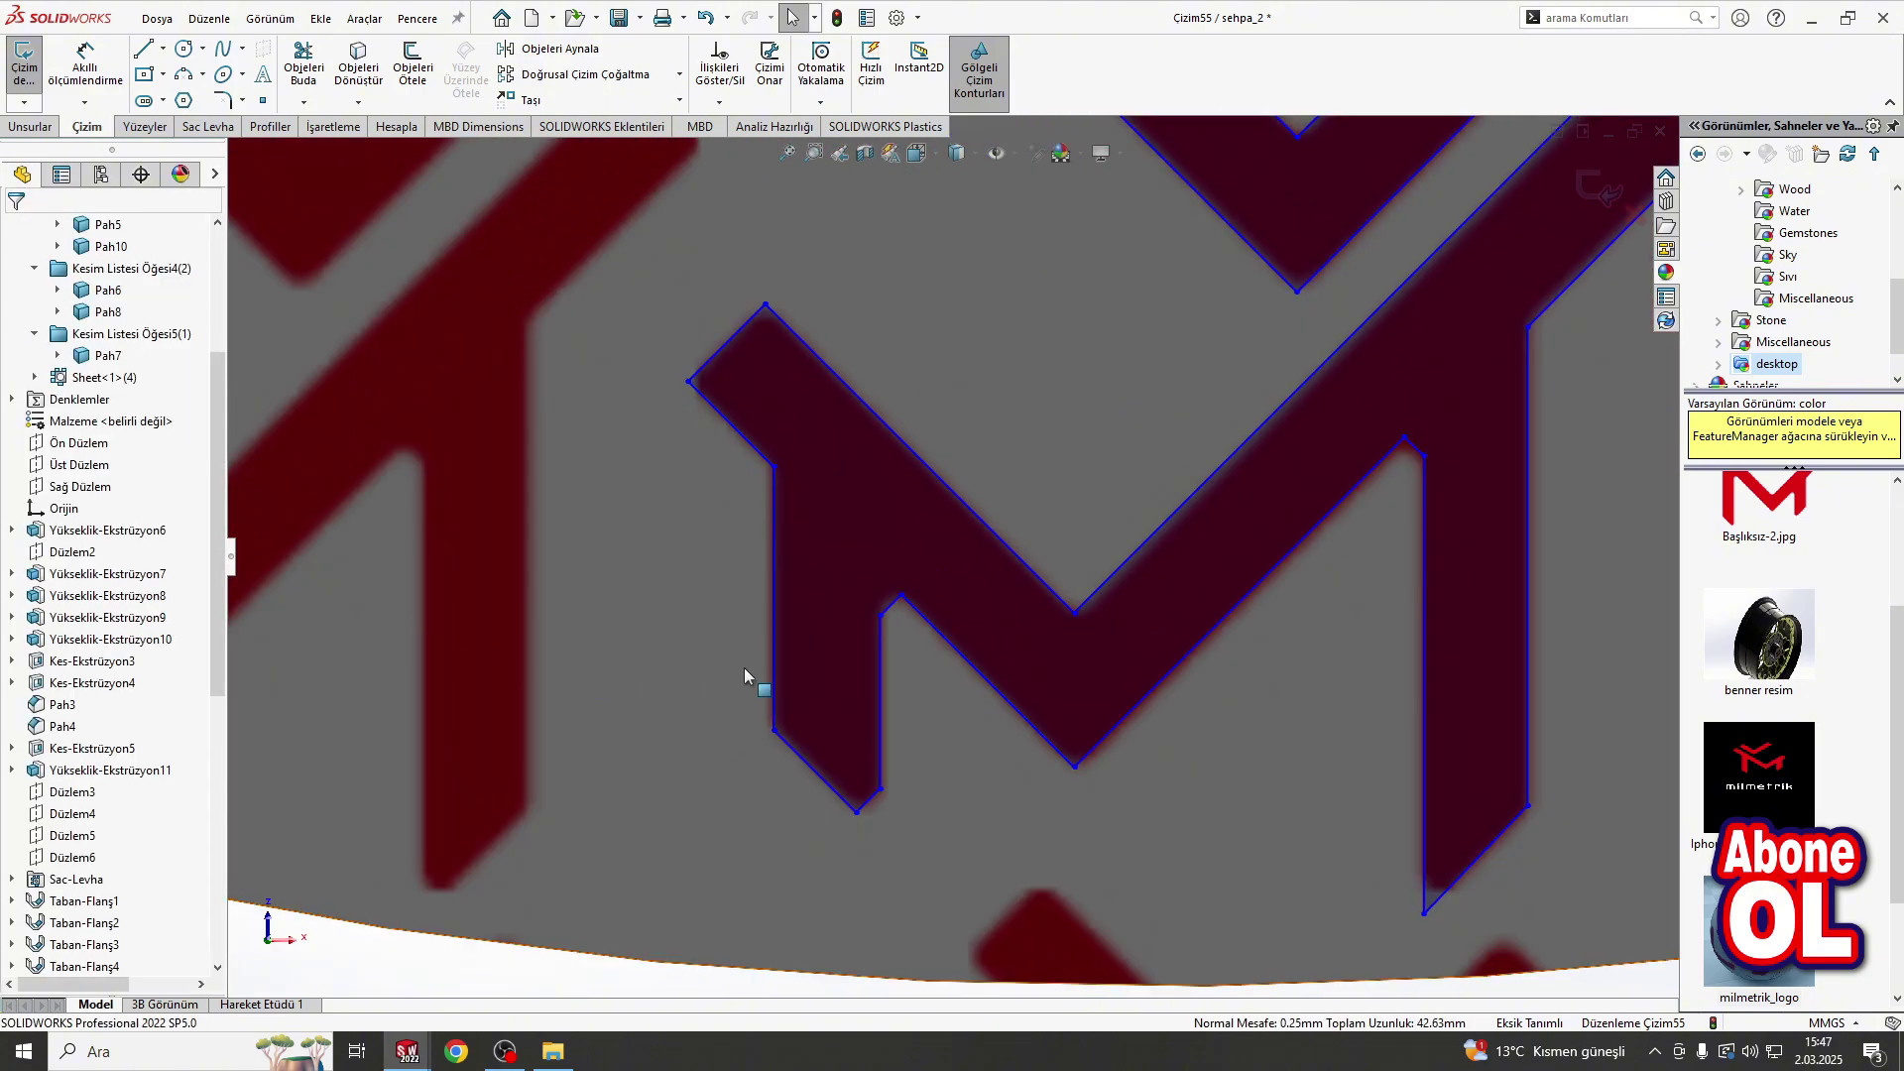
scroll(1012, 683, "up", 2)
left_click(1197, 514)
left_click(1301, 405, "ctrl")
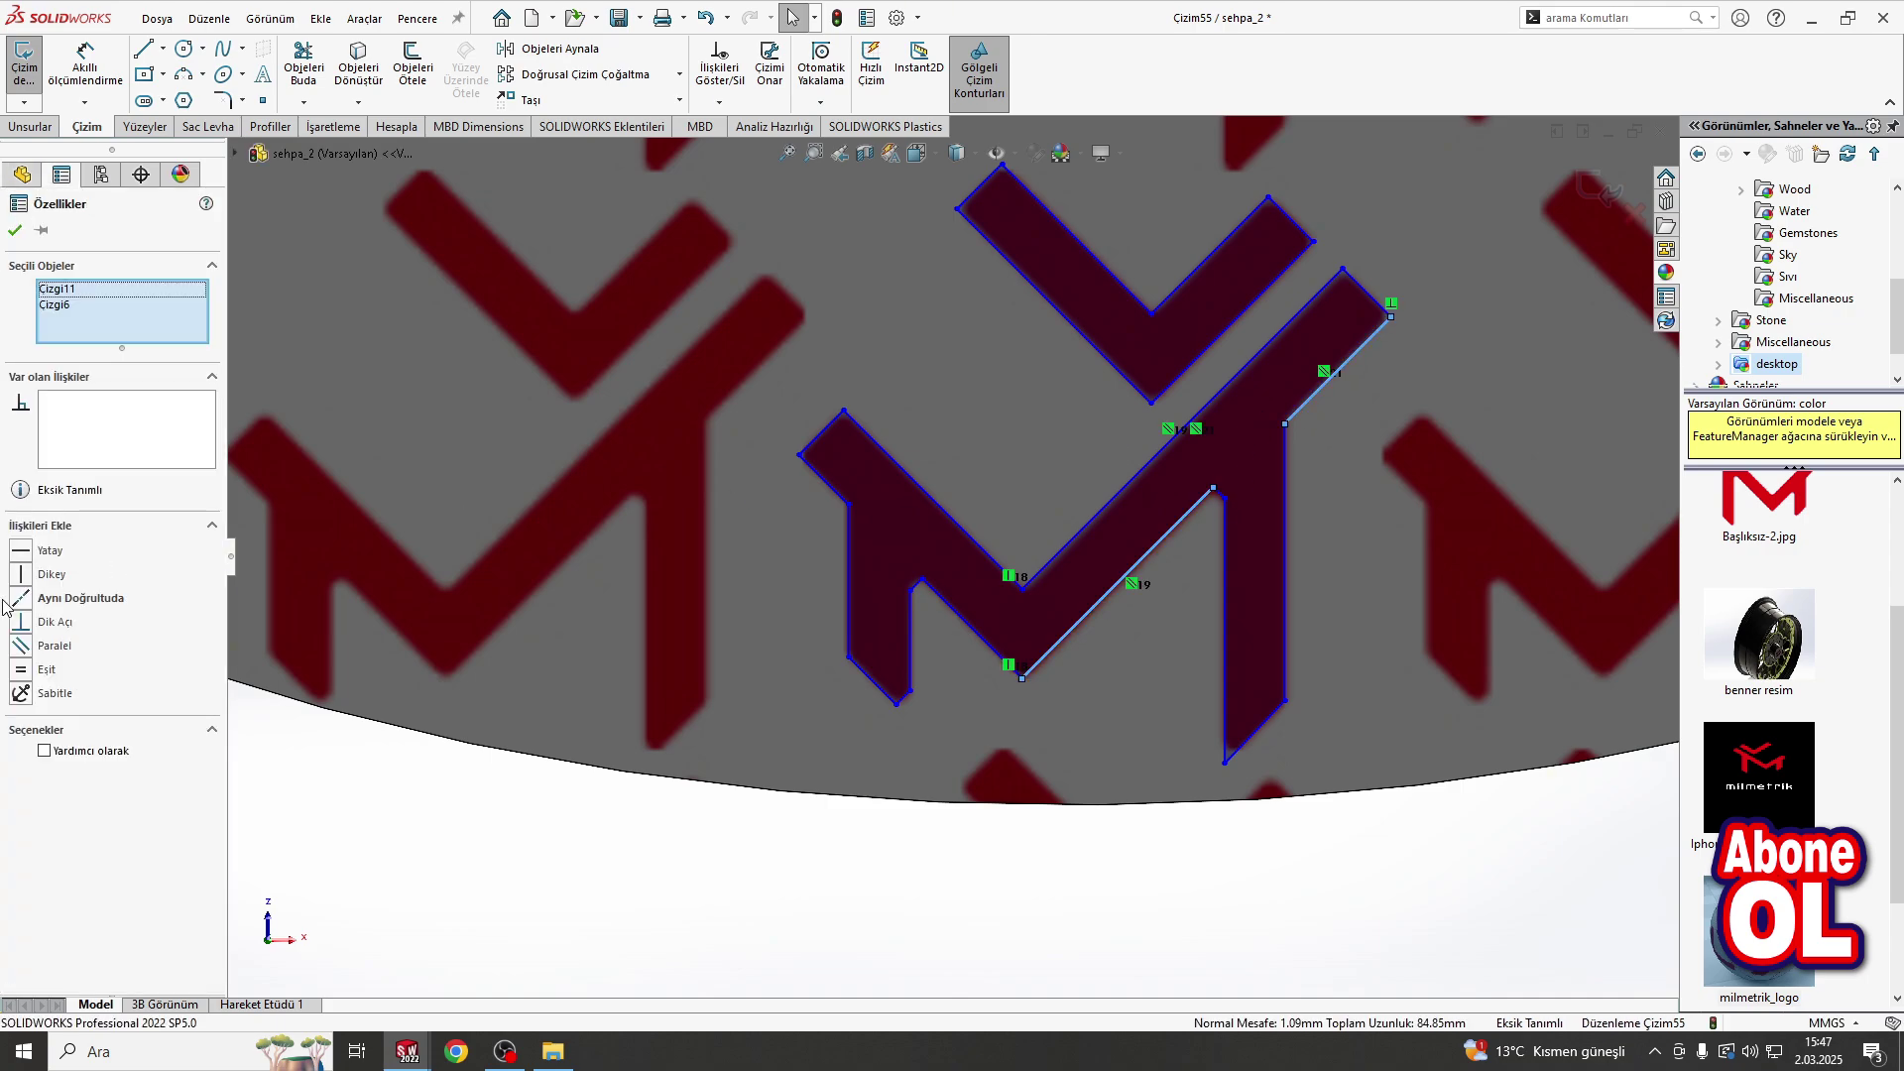
left_click(40, 570)
scroll(1182, 492, "down", 2)
Step: Nudge the M's left, lower-left and inner corner points into place
left_click(580, 455)
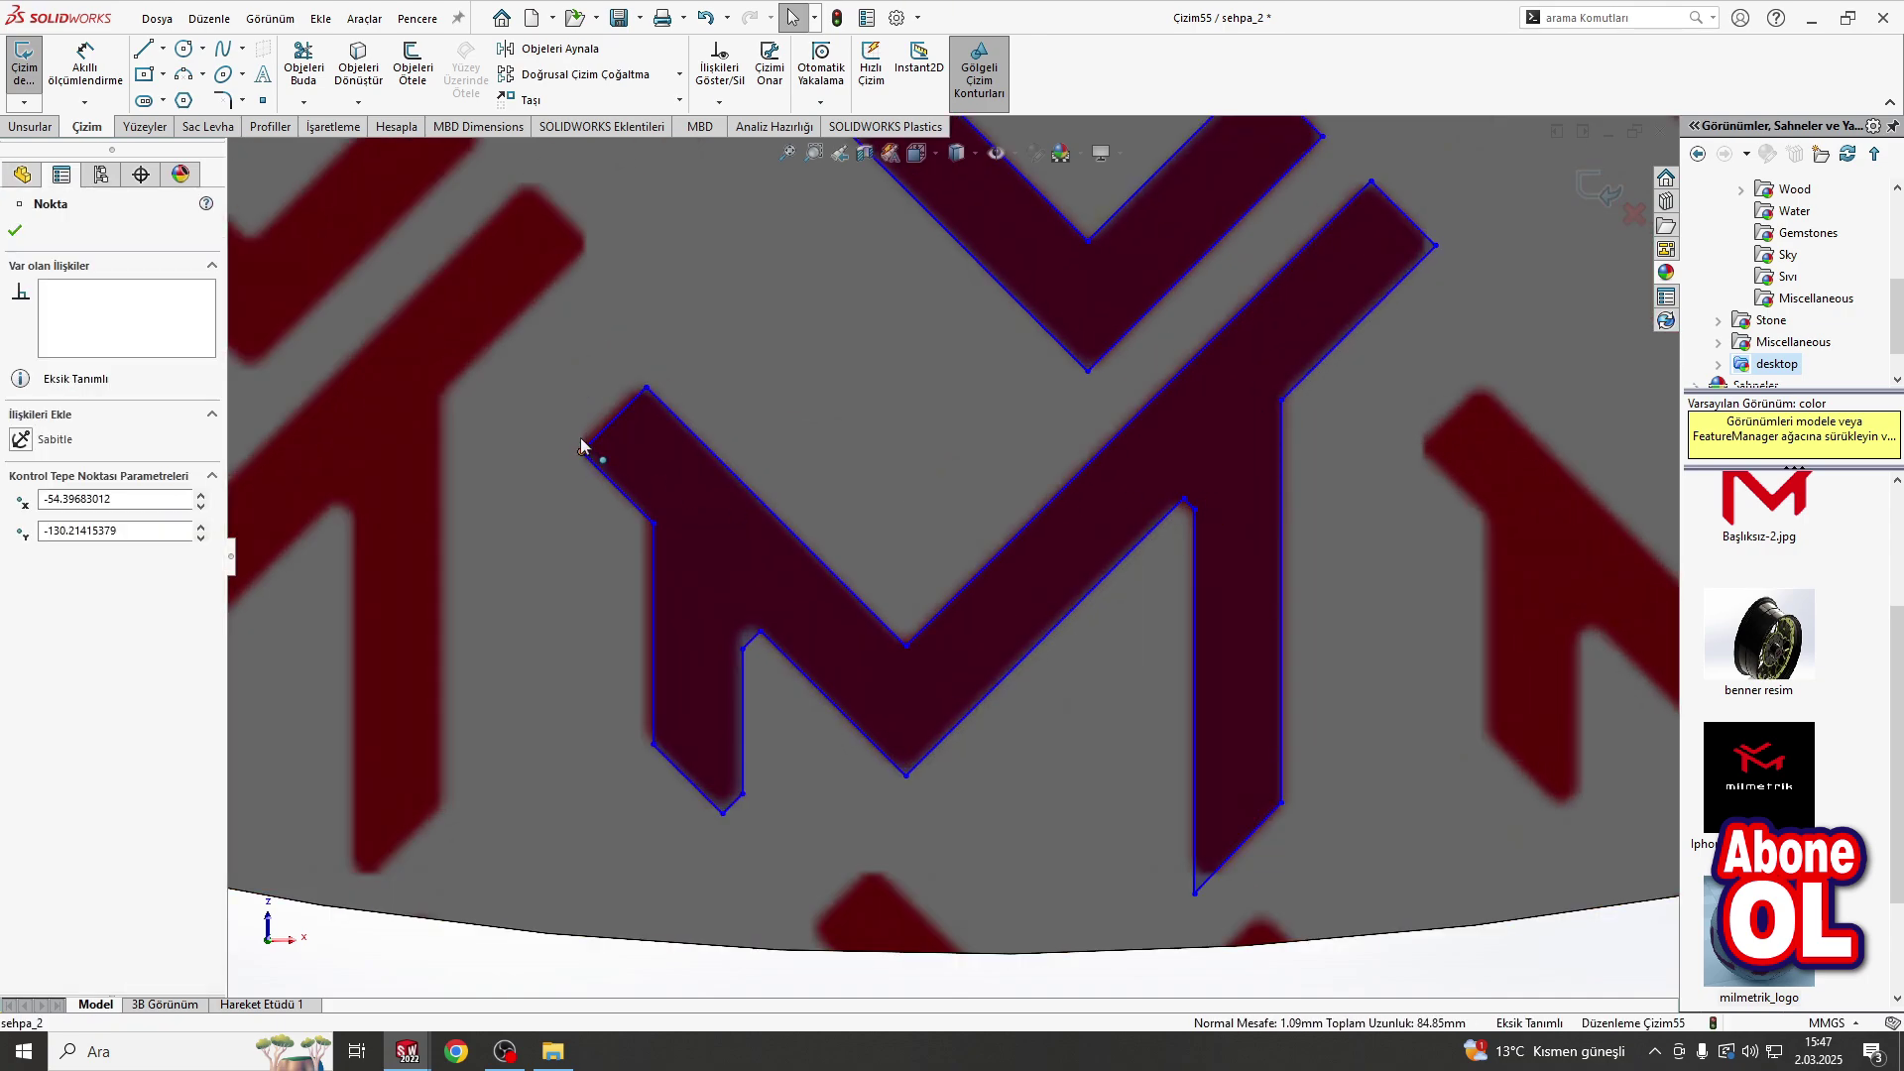
left_click_drag(579, 454, 579, 457)
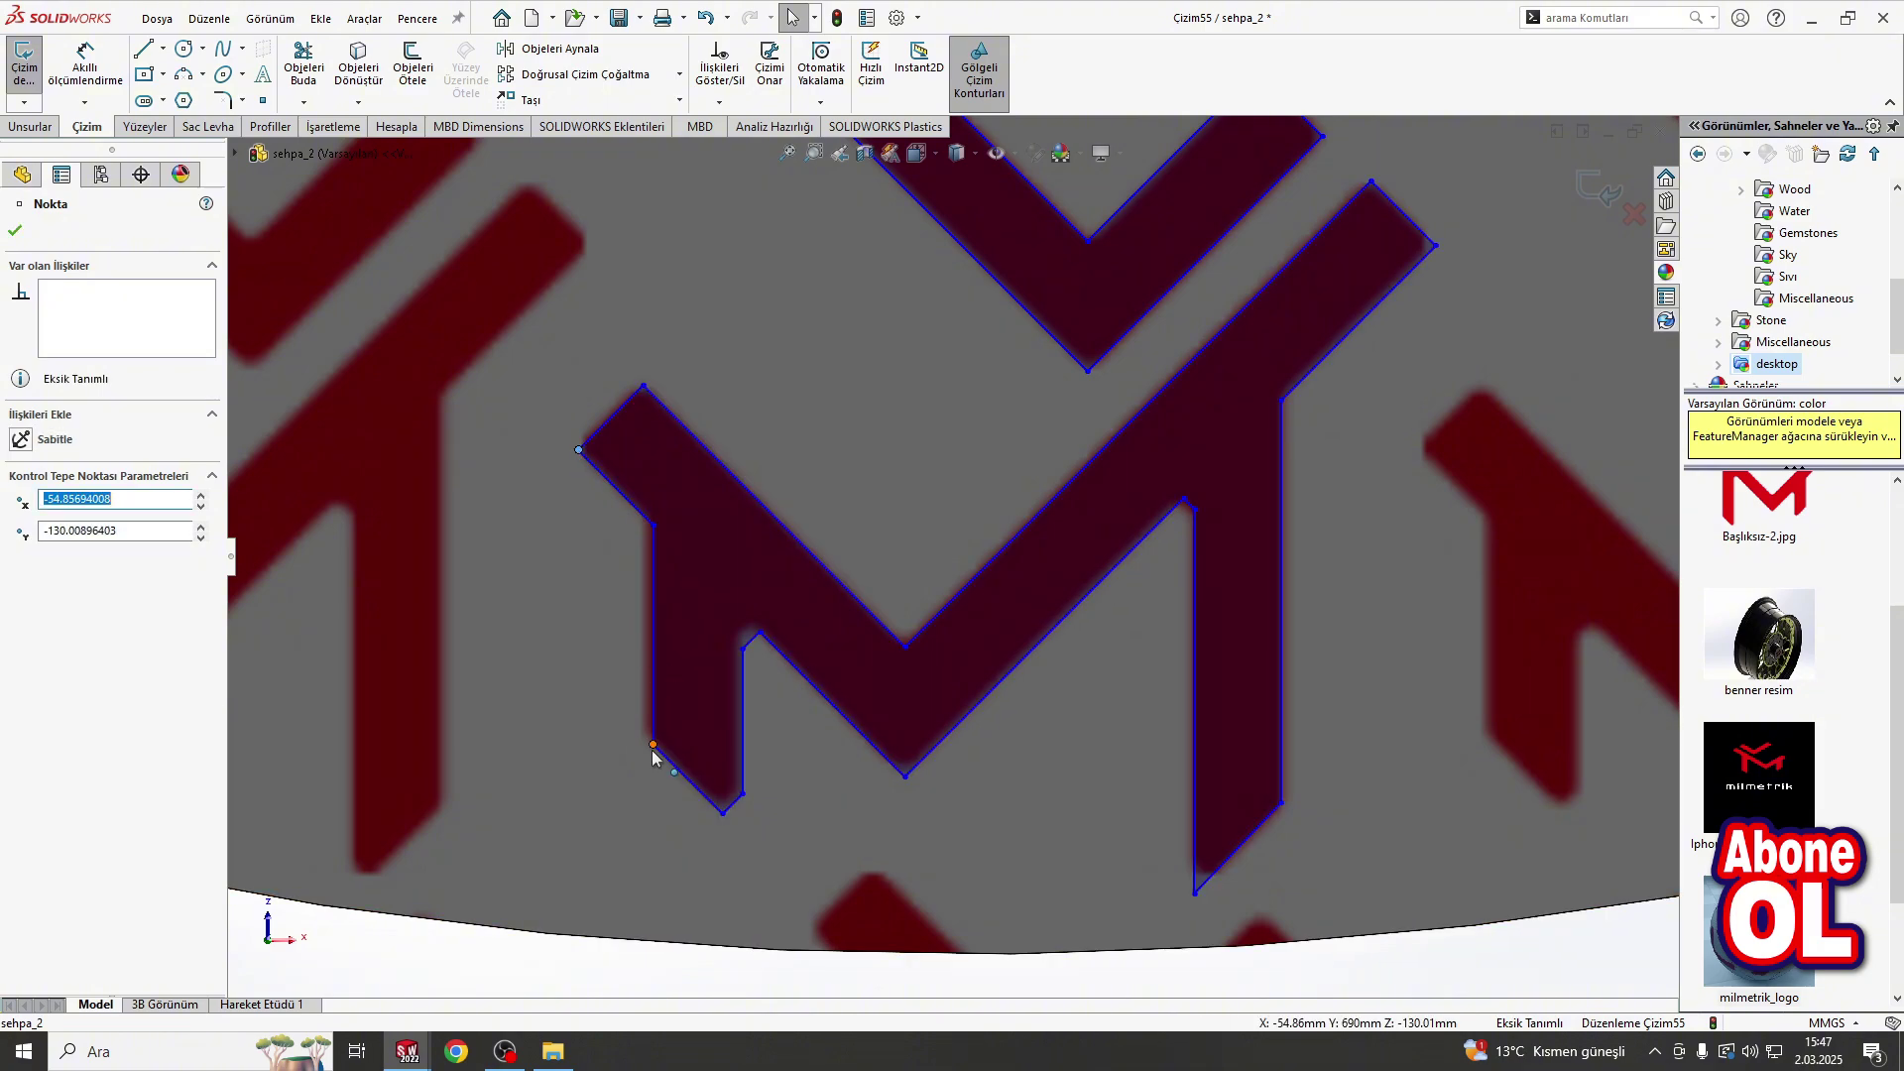
left_click_drag(651, 745, 635, 732)
left_click(684, 714)
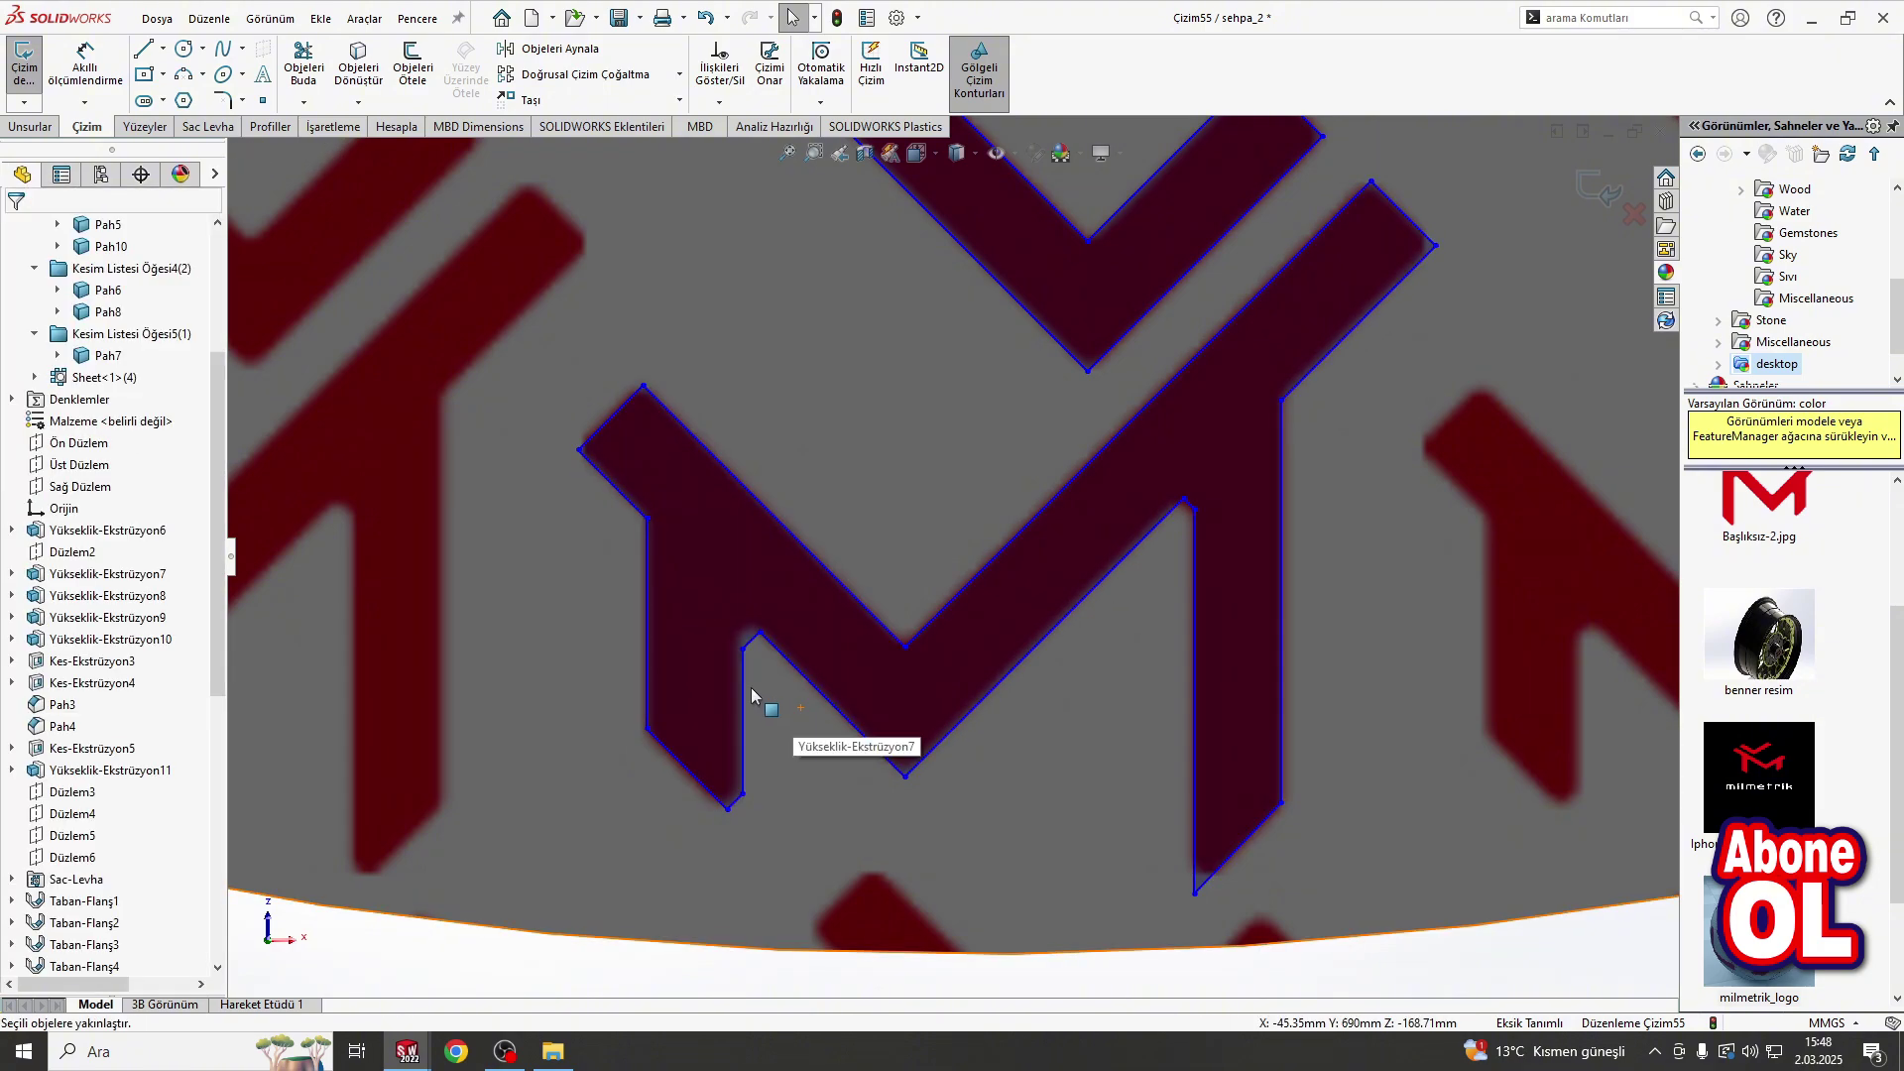
left_click_drag(743, 652, 735, 628)
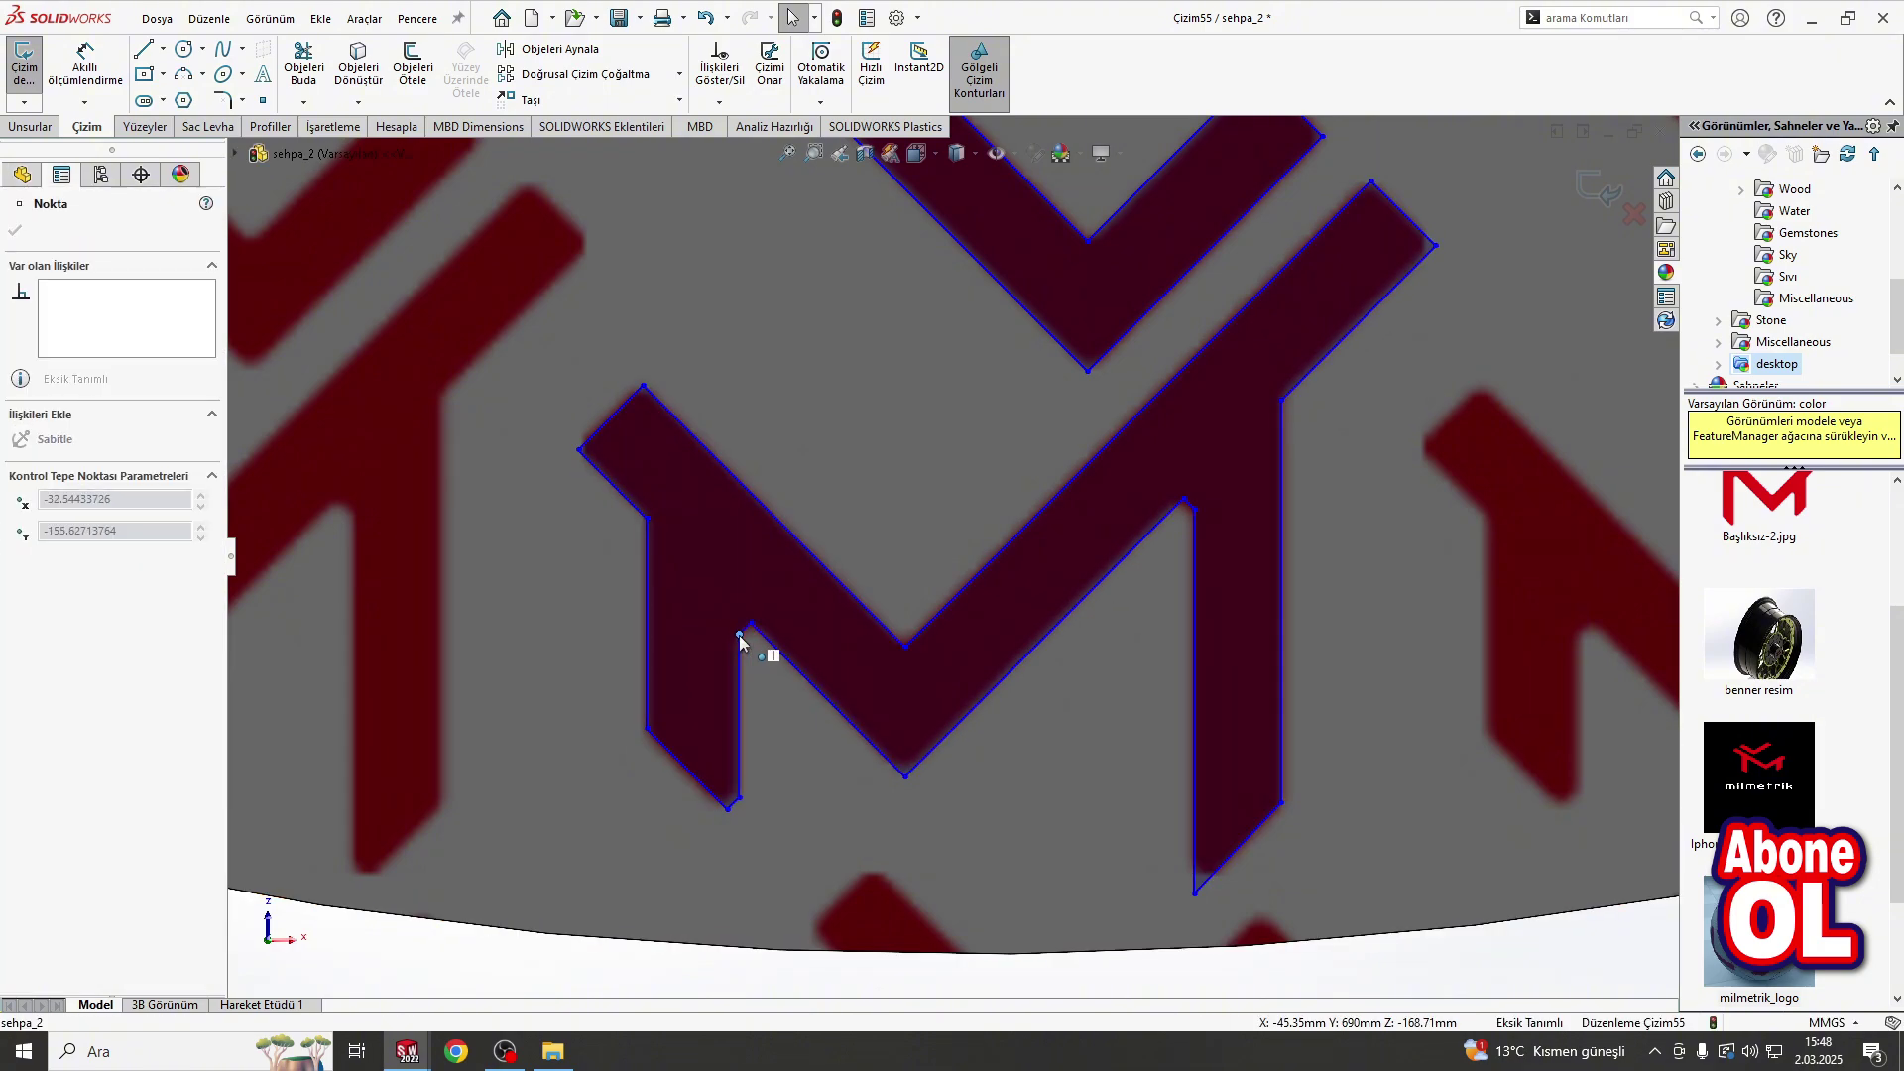
left_click(1014, 683)
key("Escape")
scroll(1155, 426, "up", 3)
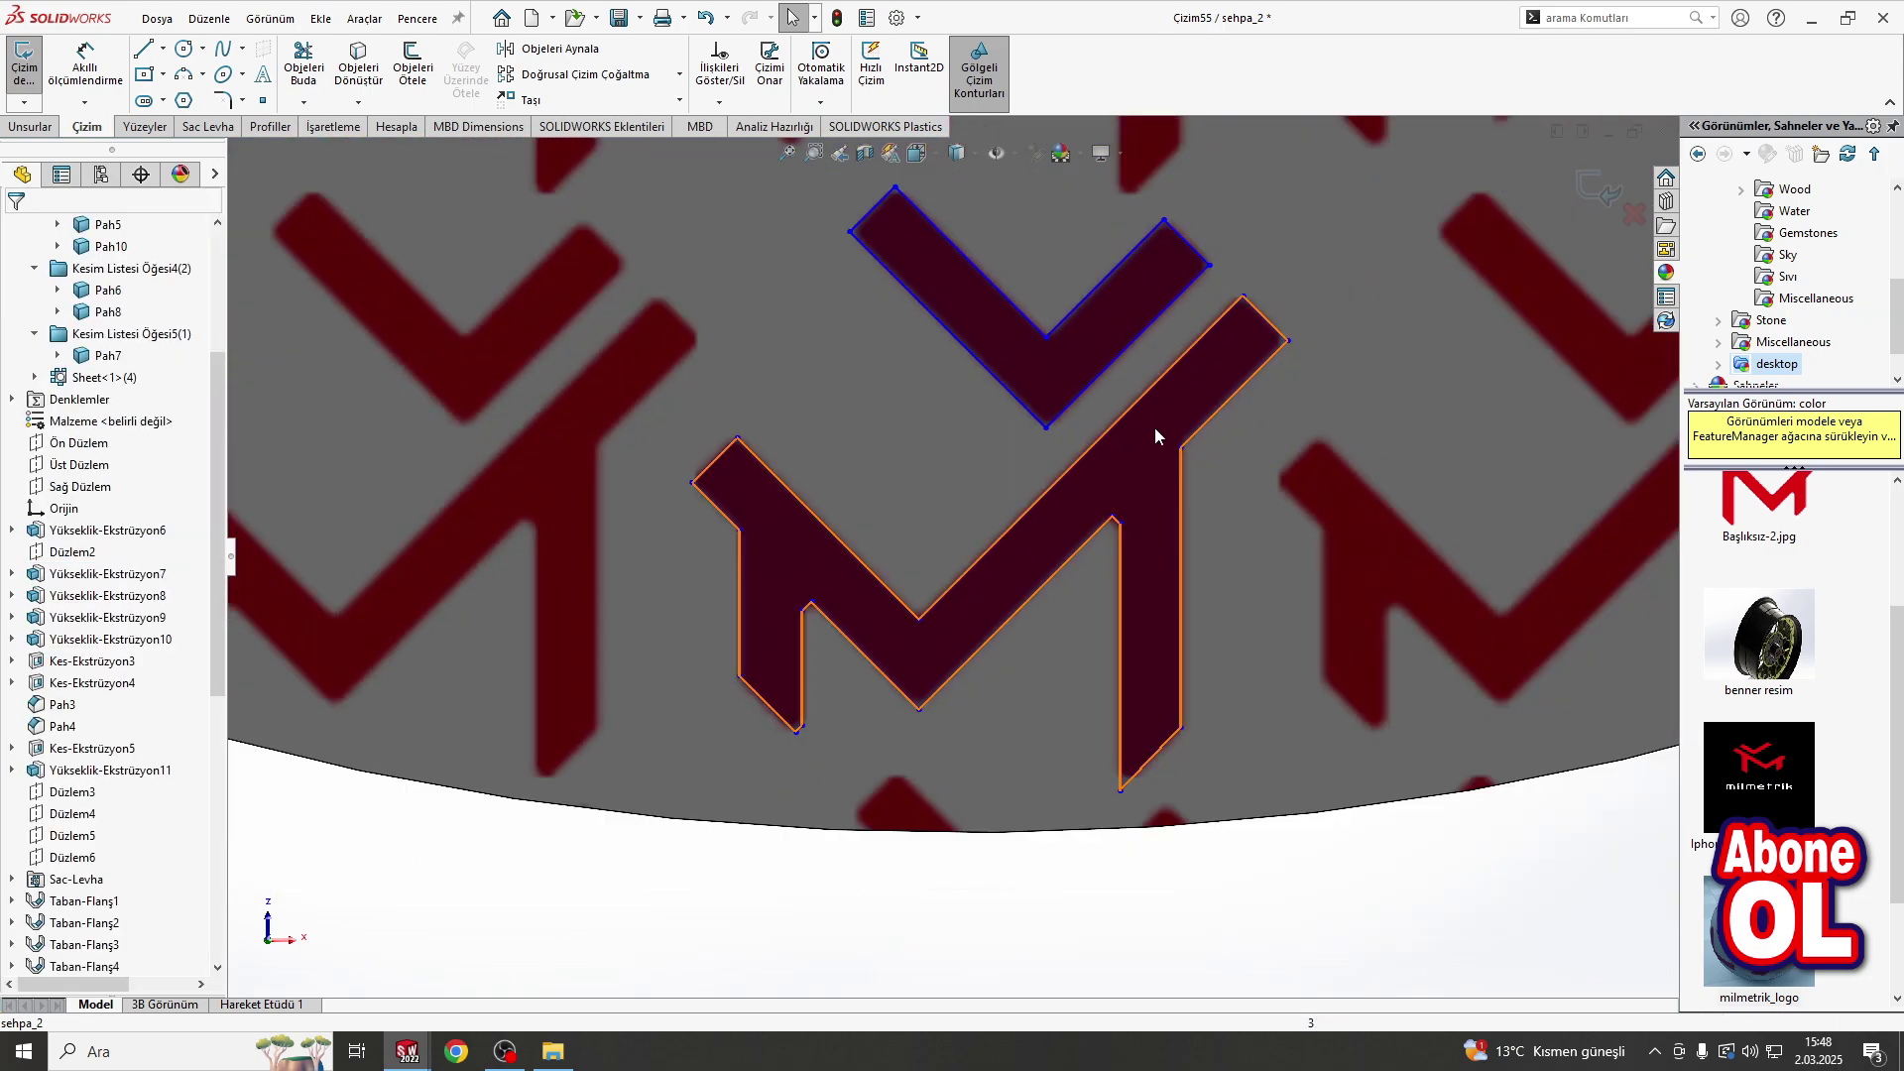
scroll(1168, 373, "down", 3)
scroll(936, 414, "up", 3)
left_click(773, 825)
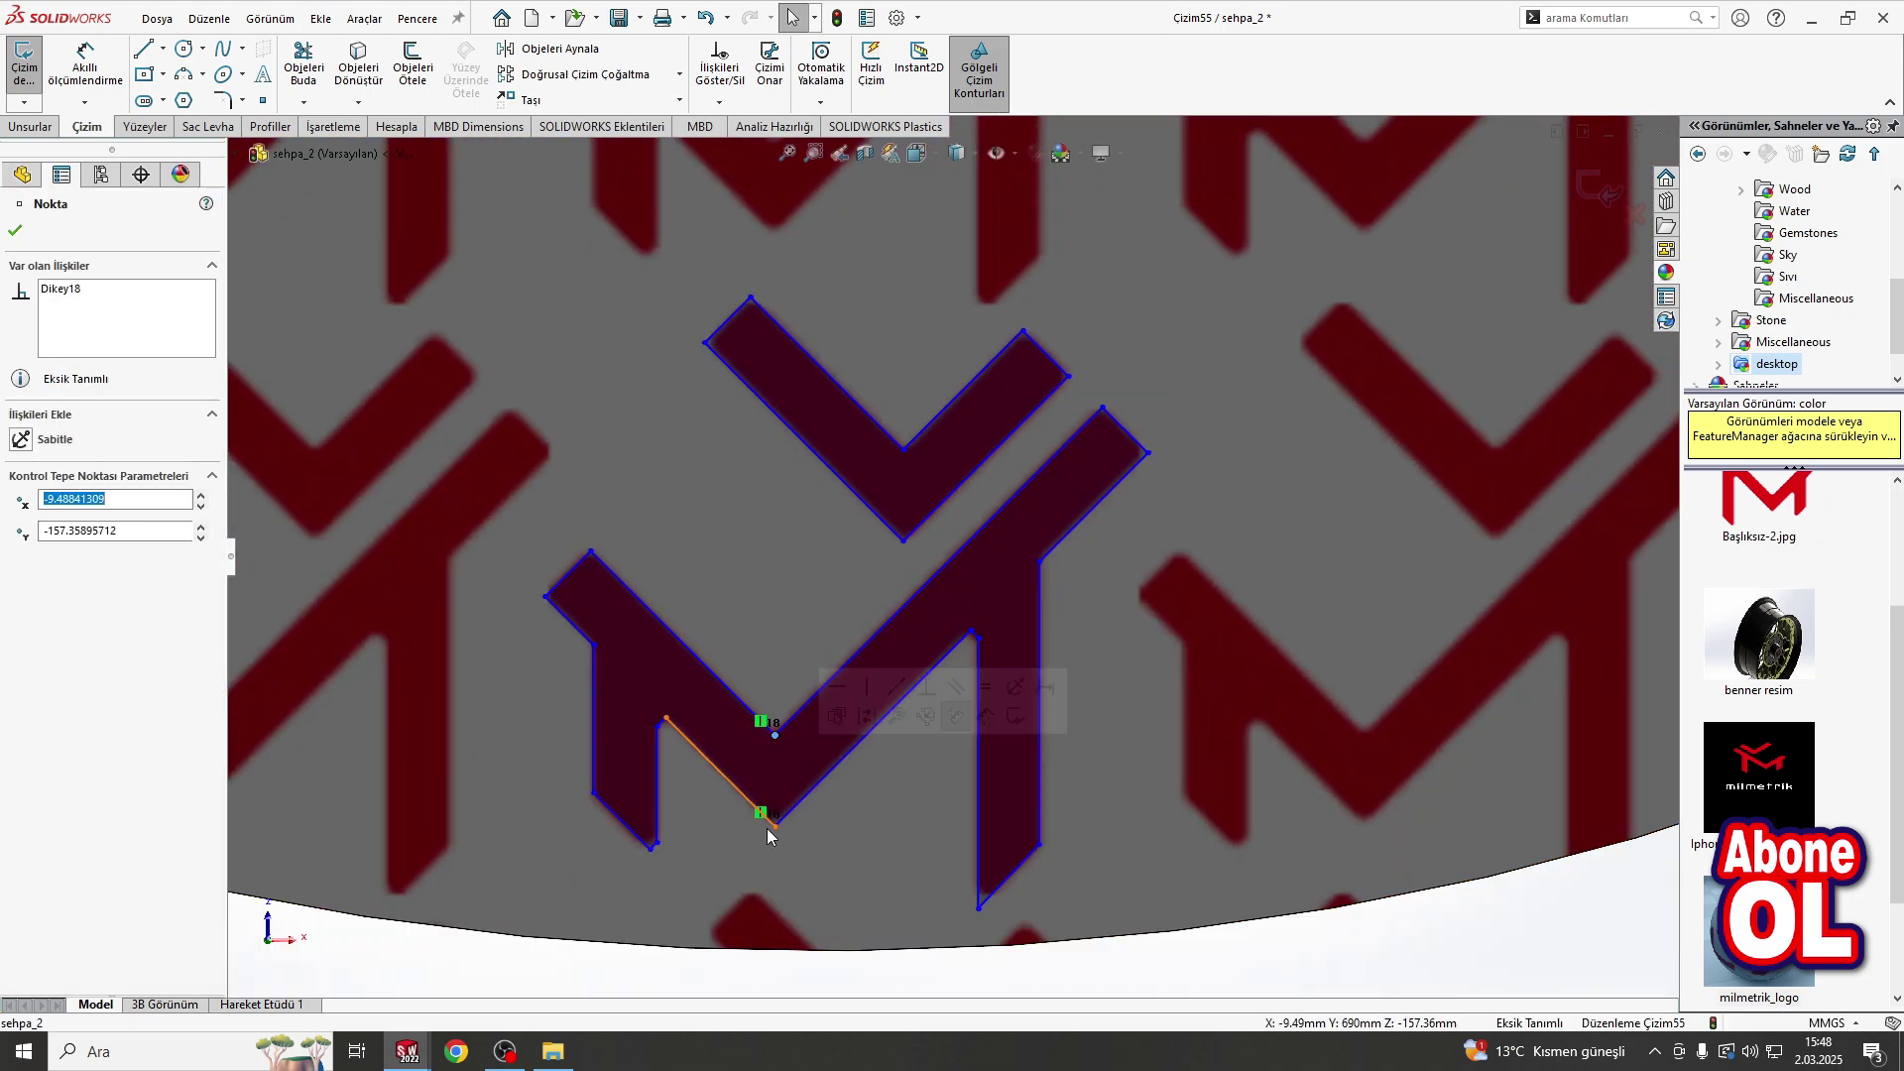
Step: Cancel the boss extrusion and recess the logo with a 2.00 mm Blind Extruded Cut
left_click(30, 126)
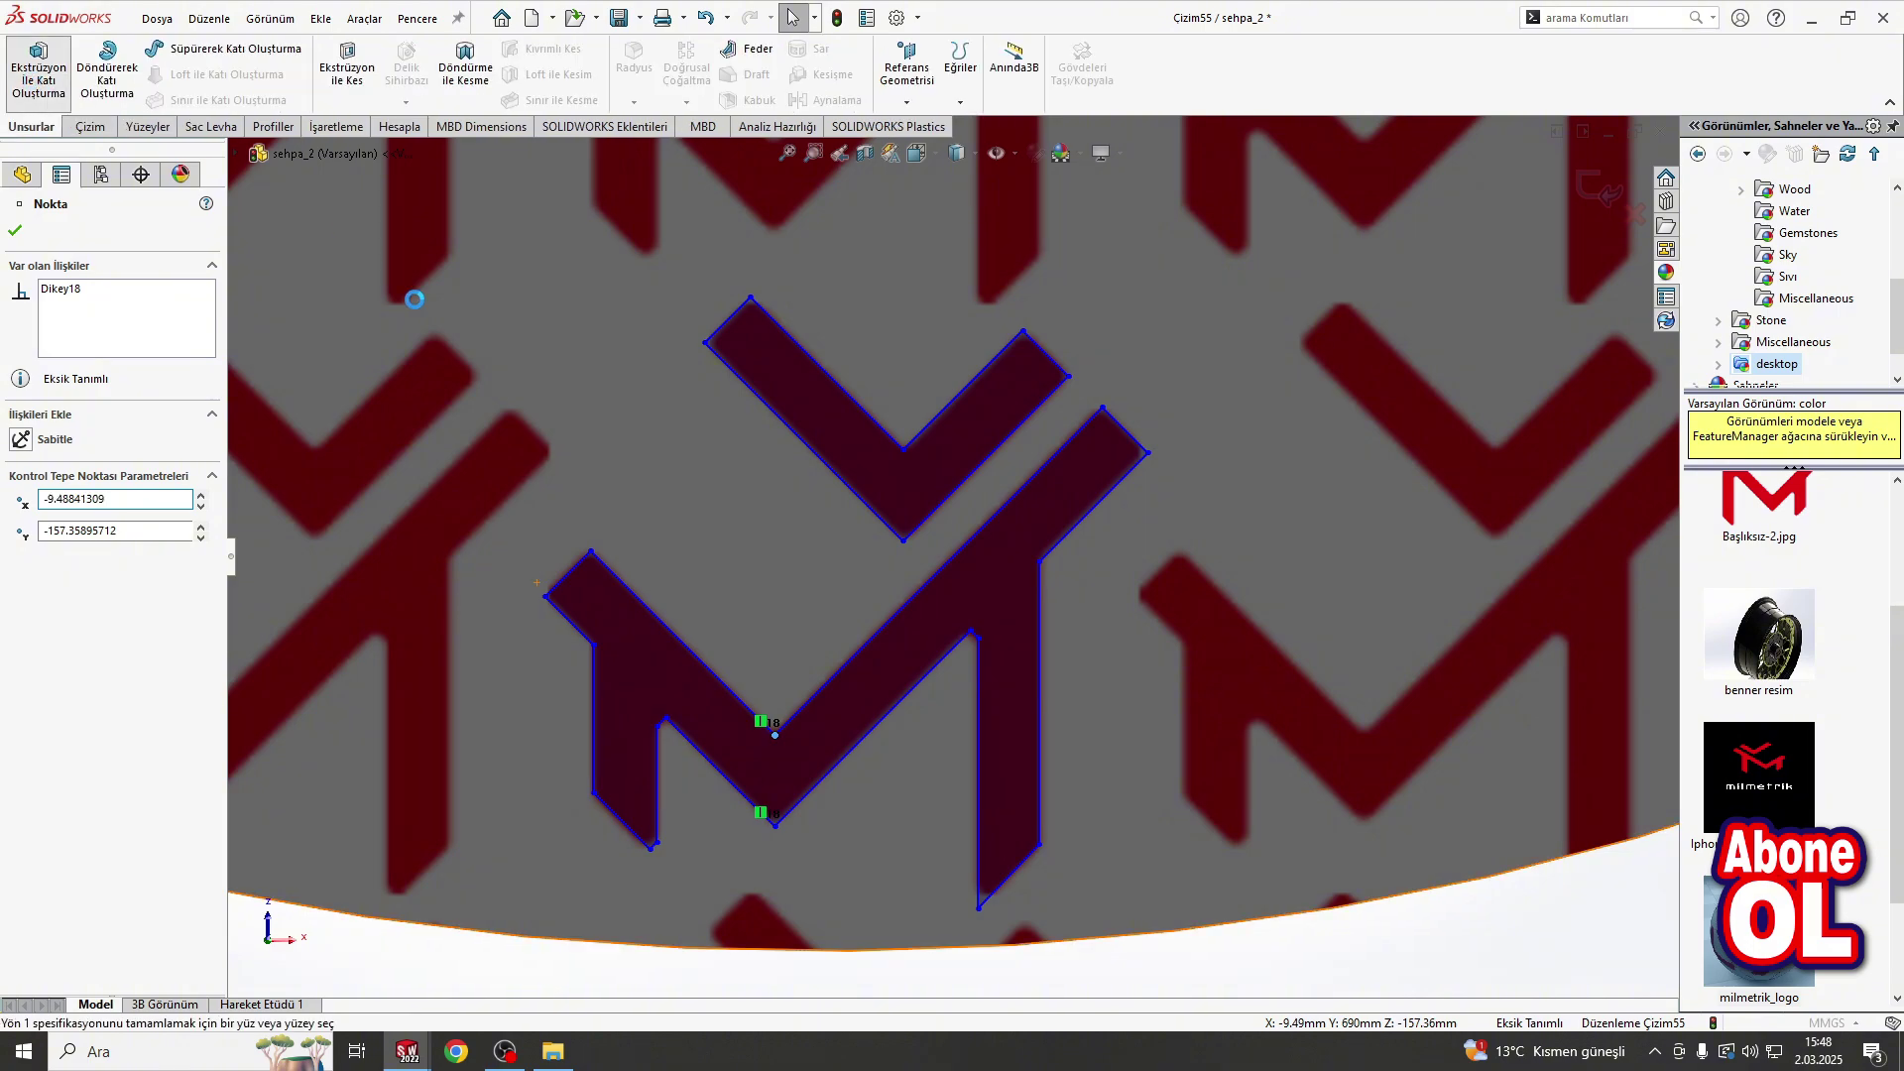
left_click(38, 69)
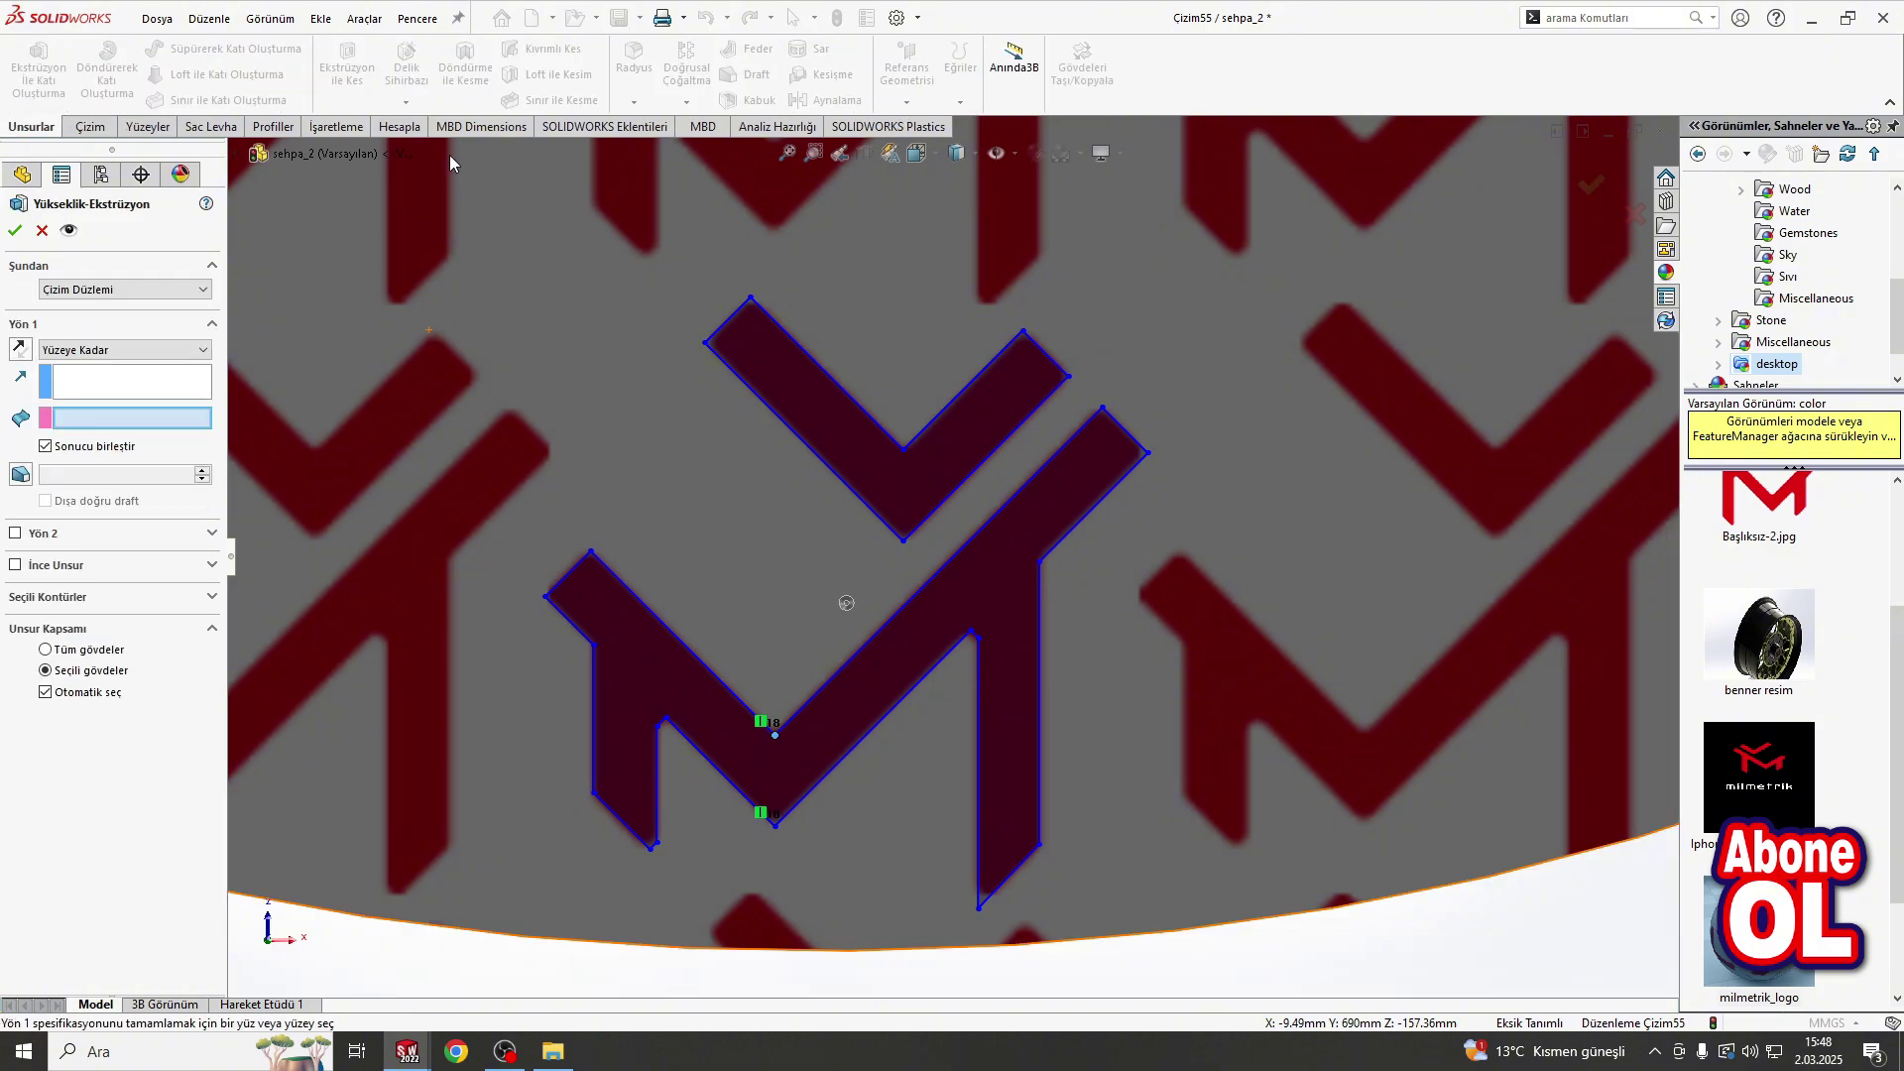
left_click(42, 233)
left_click(337, 77)
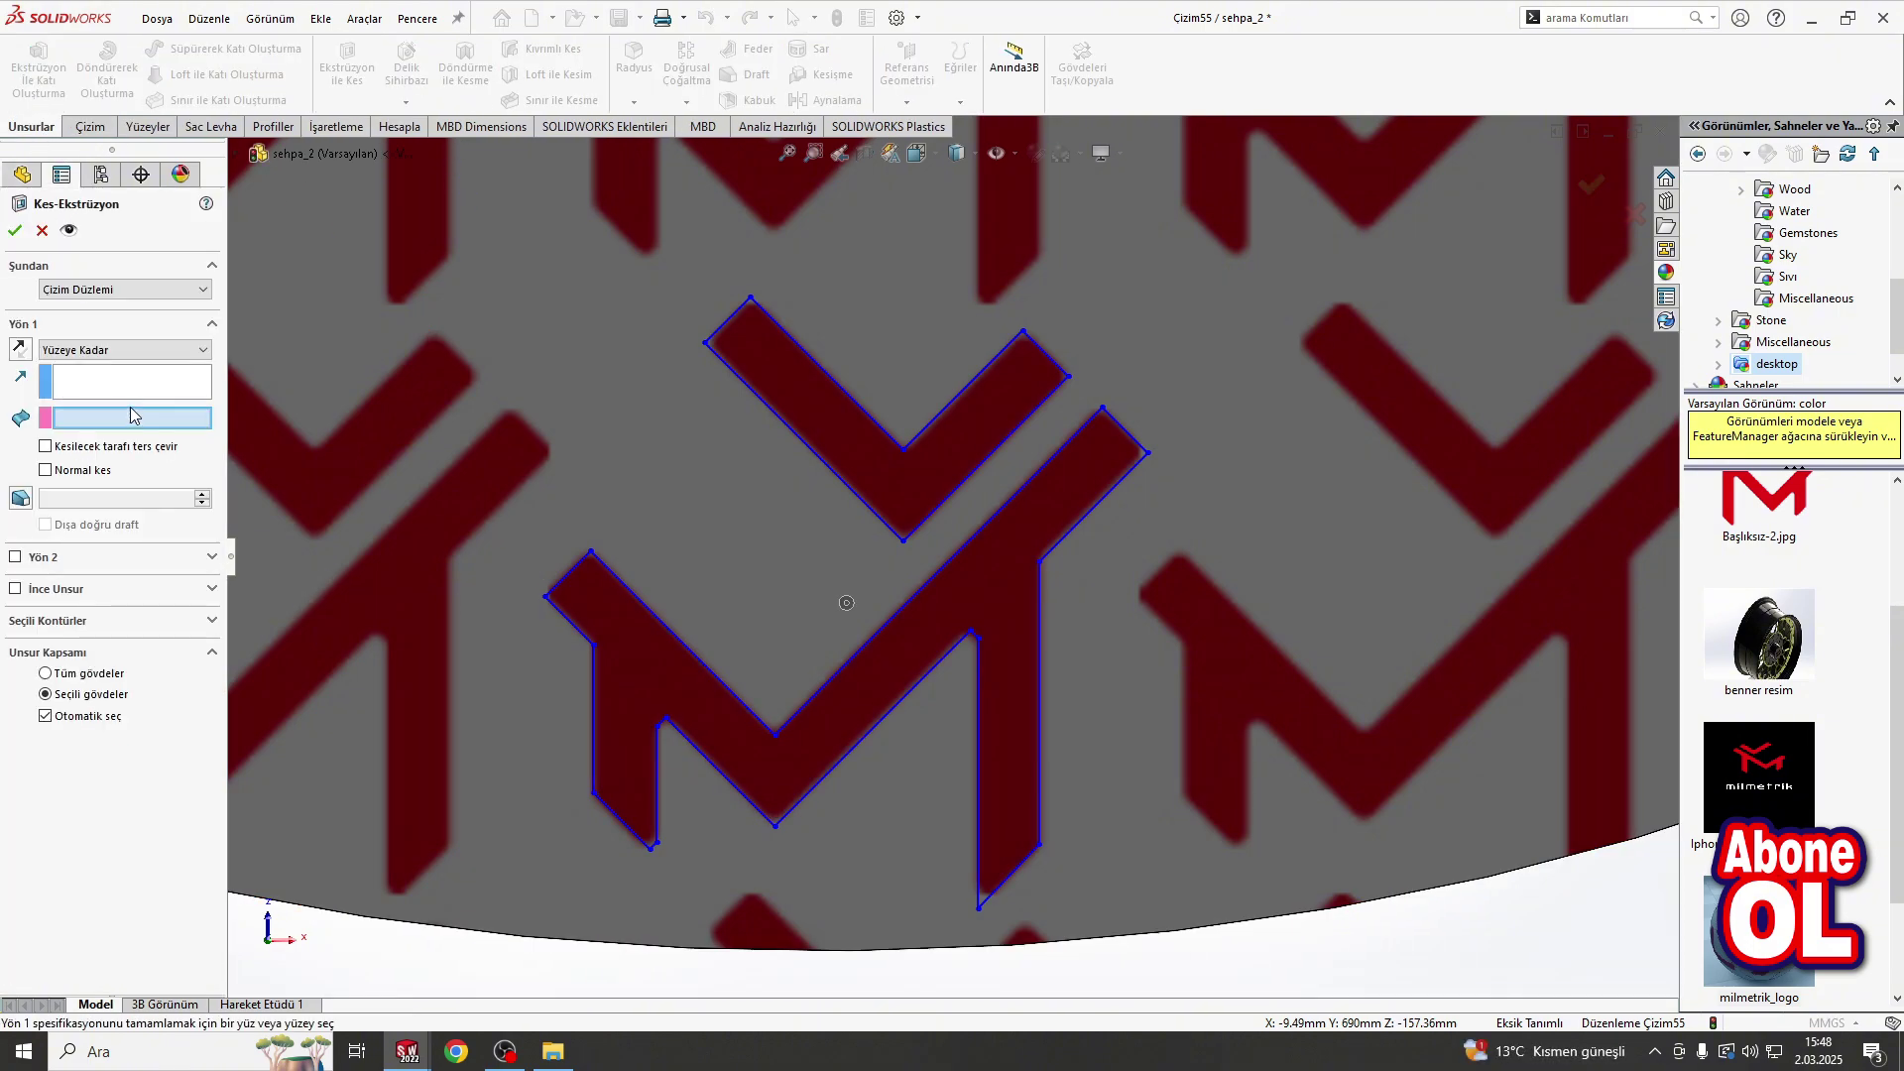
left_click(109, 349)
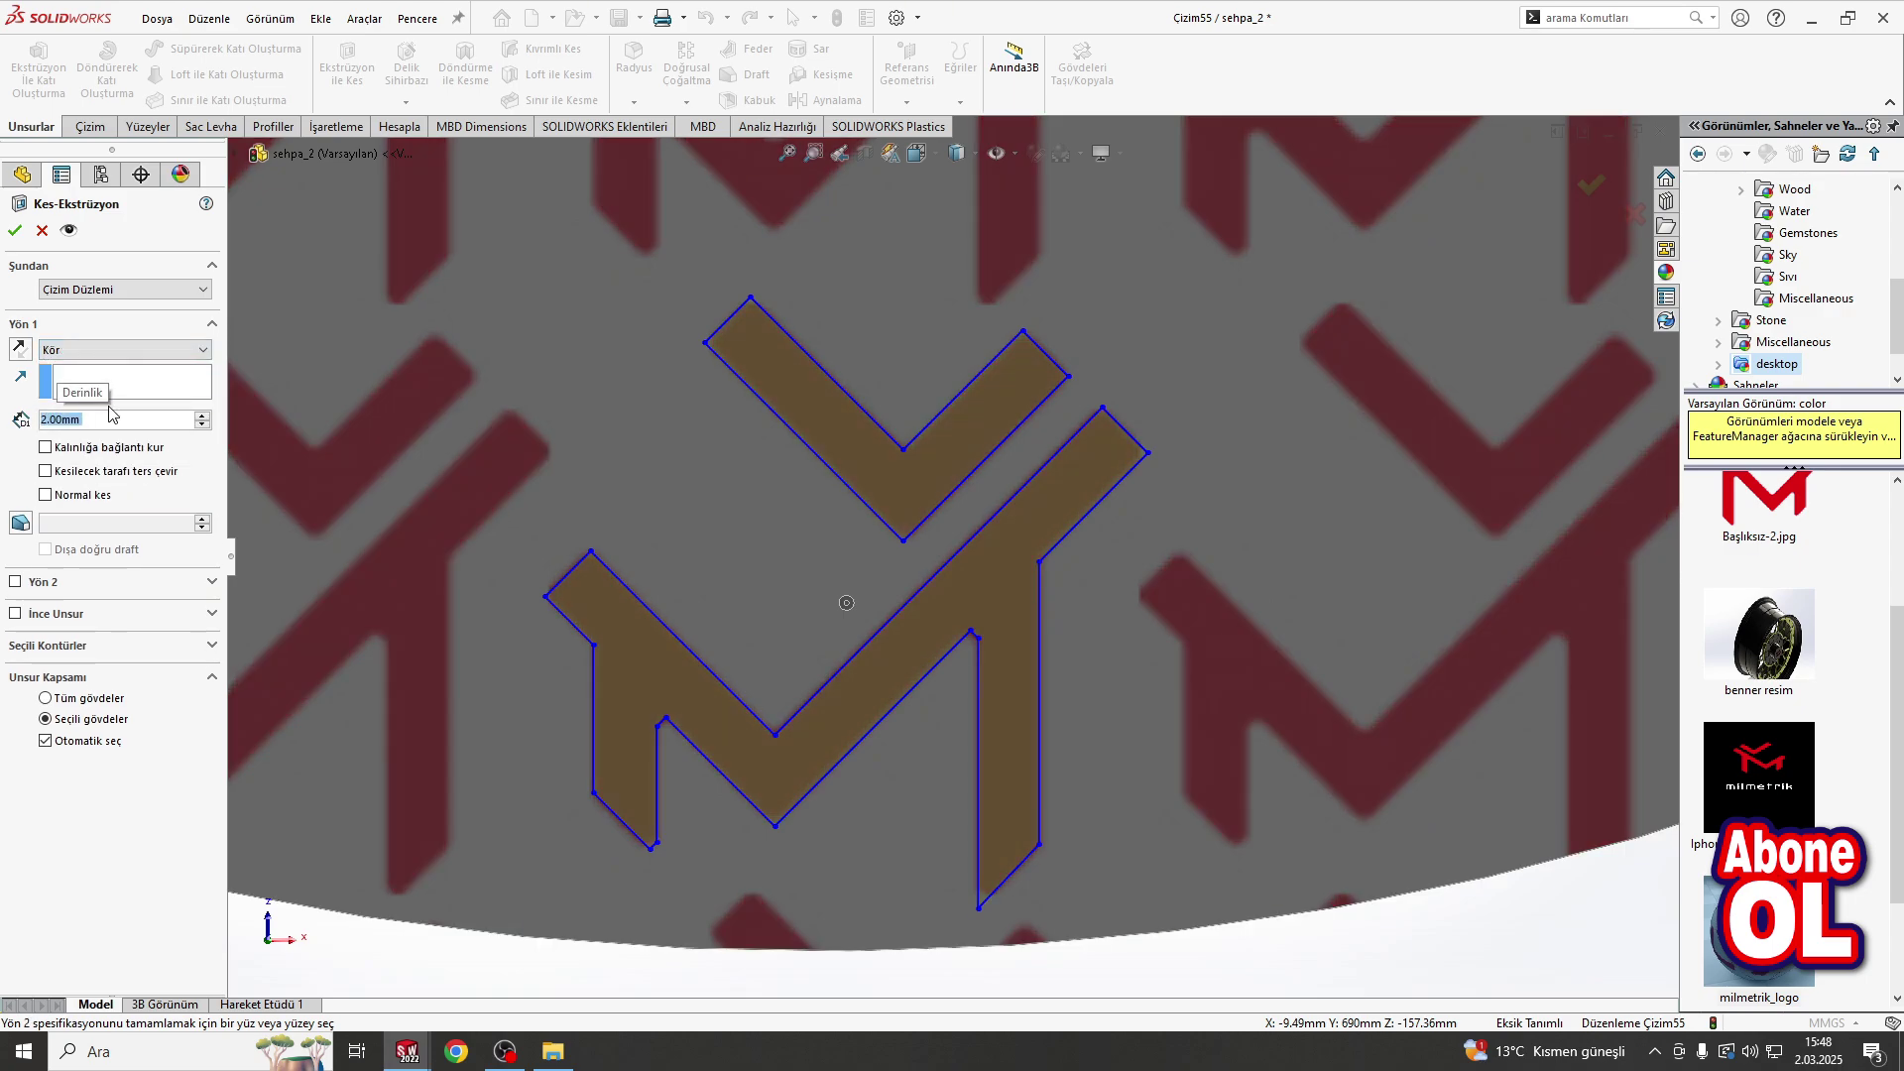
scroll(382, 515, "up", 3)
mouse_move(767, 532)
middle_mouse_down()
mouse_move(856, 475)
mouse_move(695, 556)
mouse_move(618, 654)
middle_mouse_up()
key("Return")
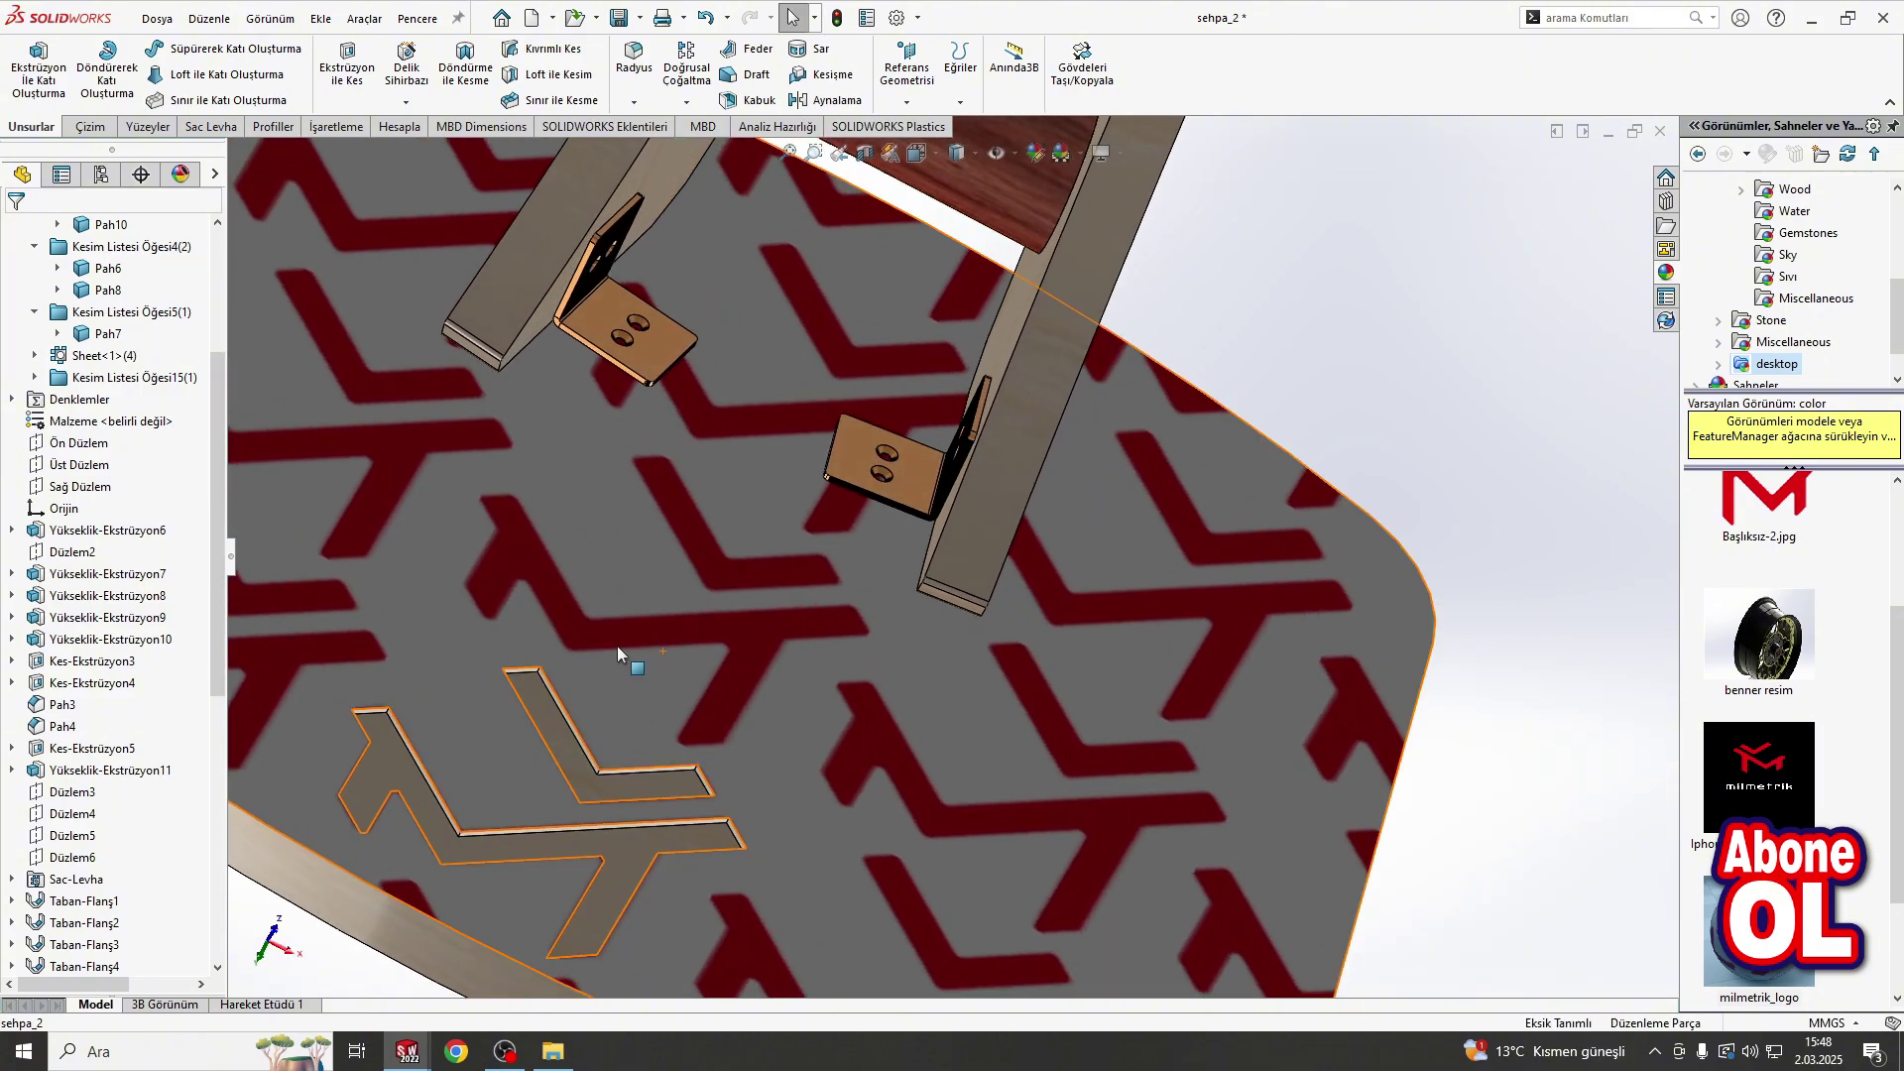
Step: Remove the blue appearance from the plate's top face
right_click(644, 568)
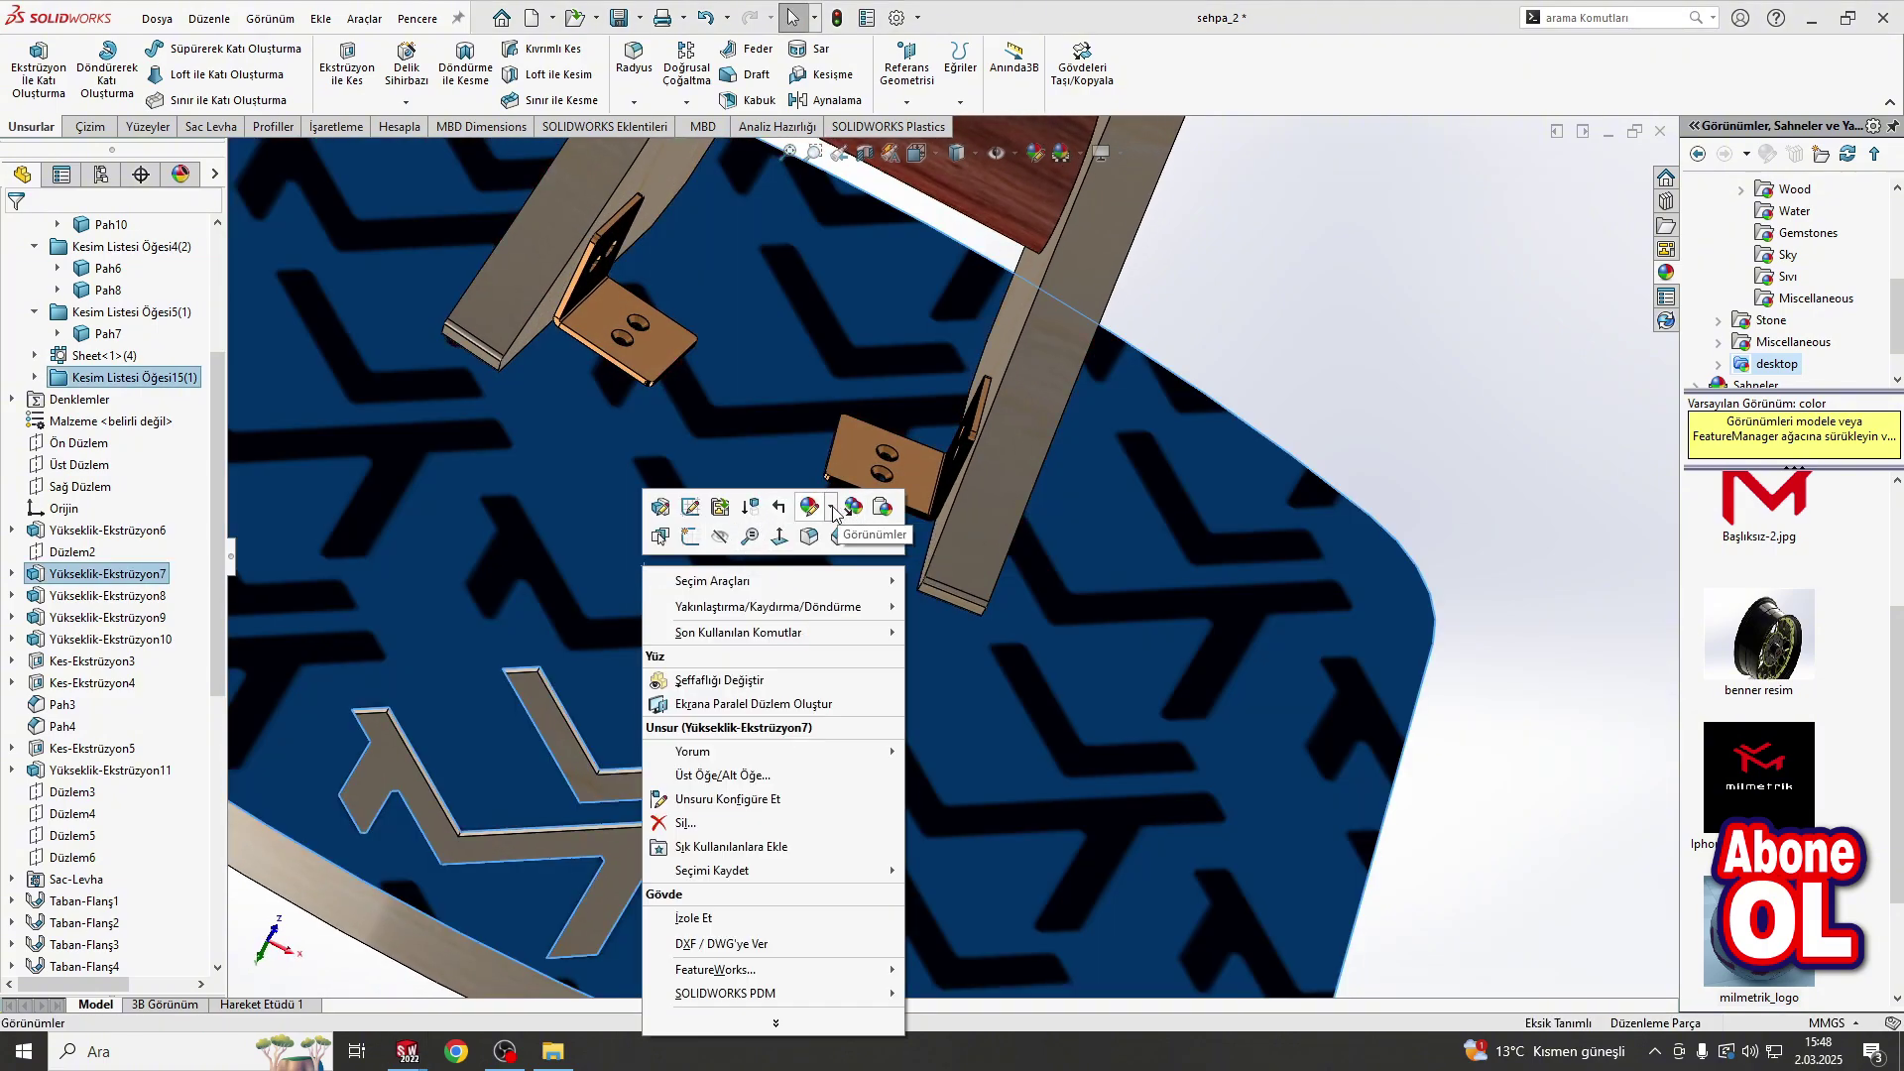
left_click(831, 508)
left_click(935, 554)
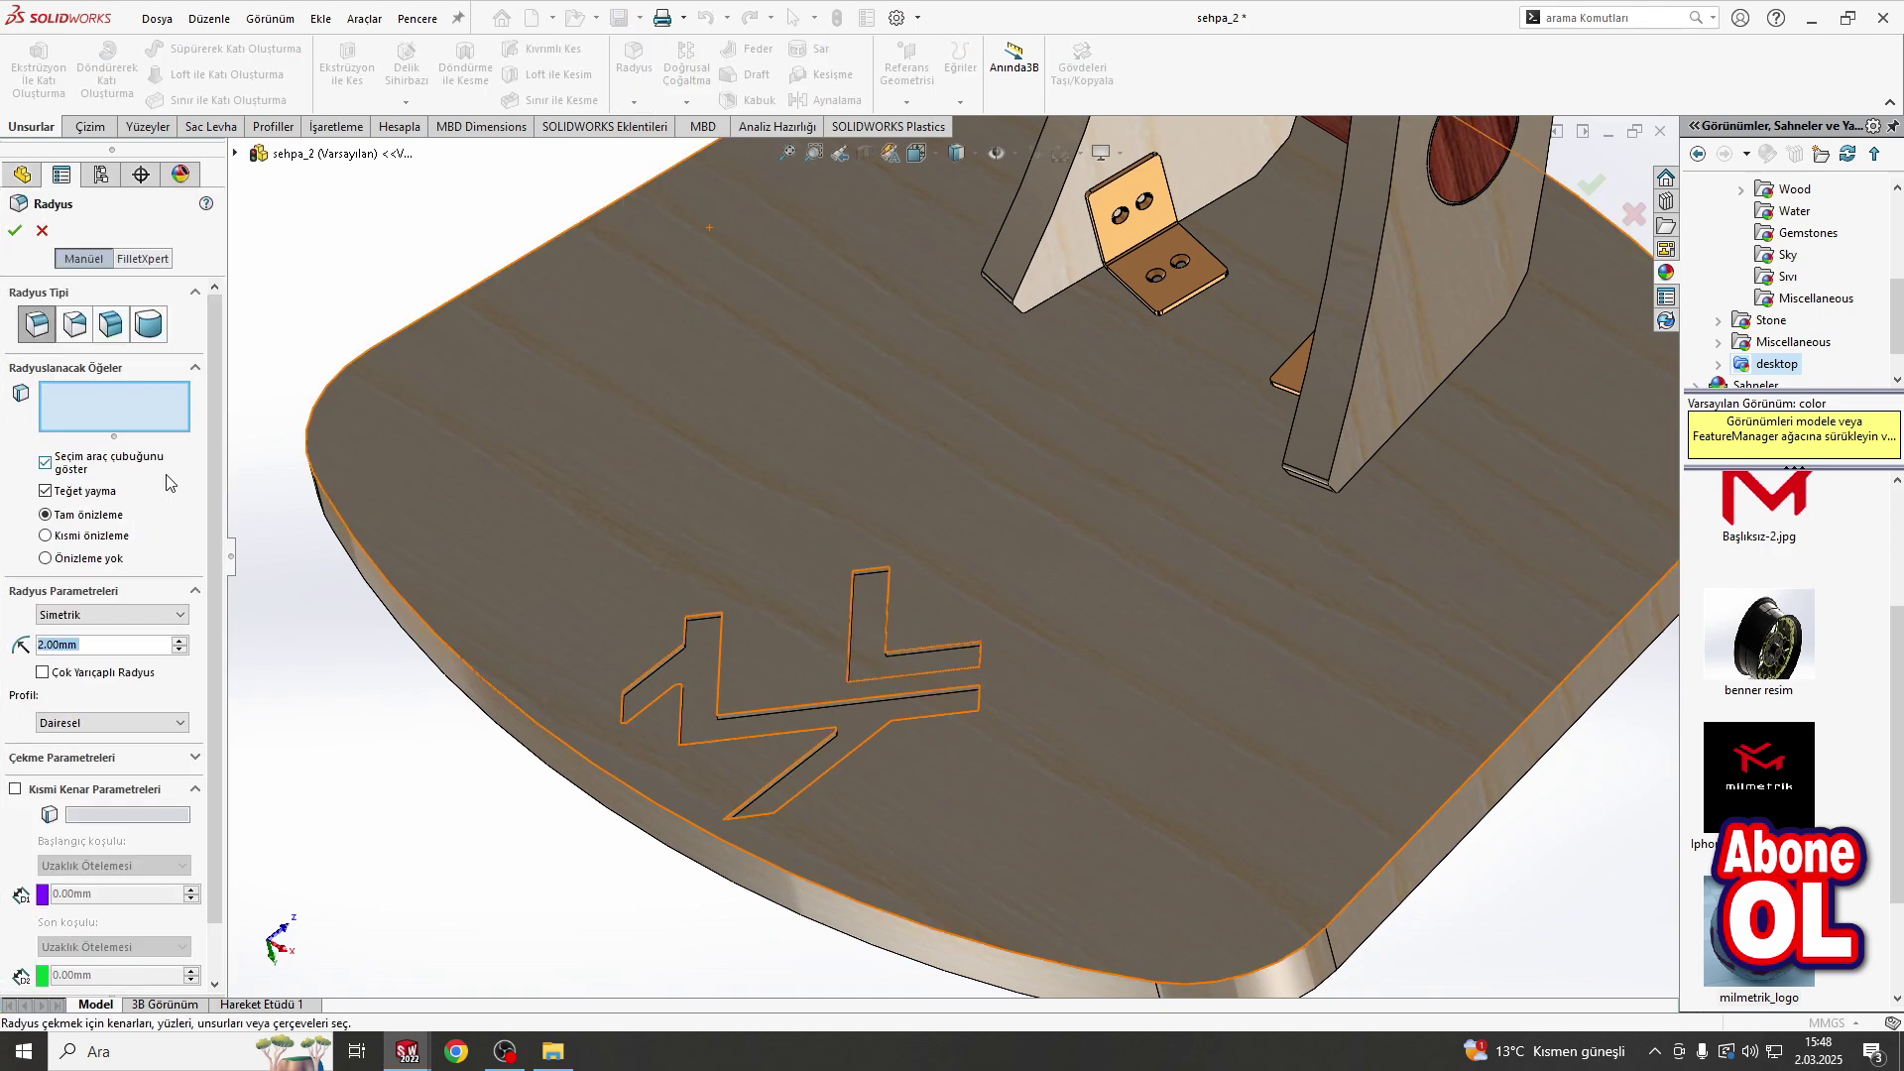
Step: Fillet the logo cutout edges and floor face with a 0.5 mm radius
type("0.5")
key("Return")
scroll(684, 684, "down", 6)
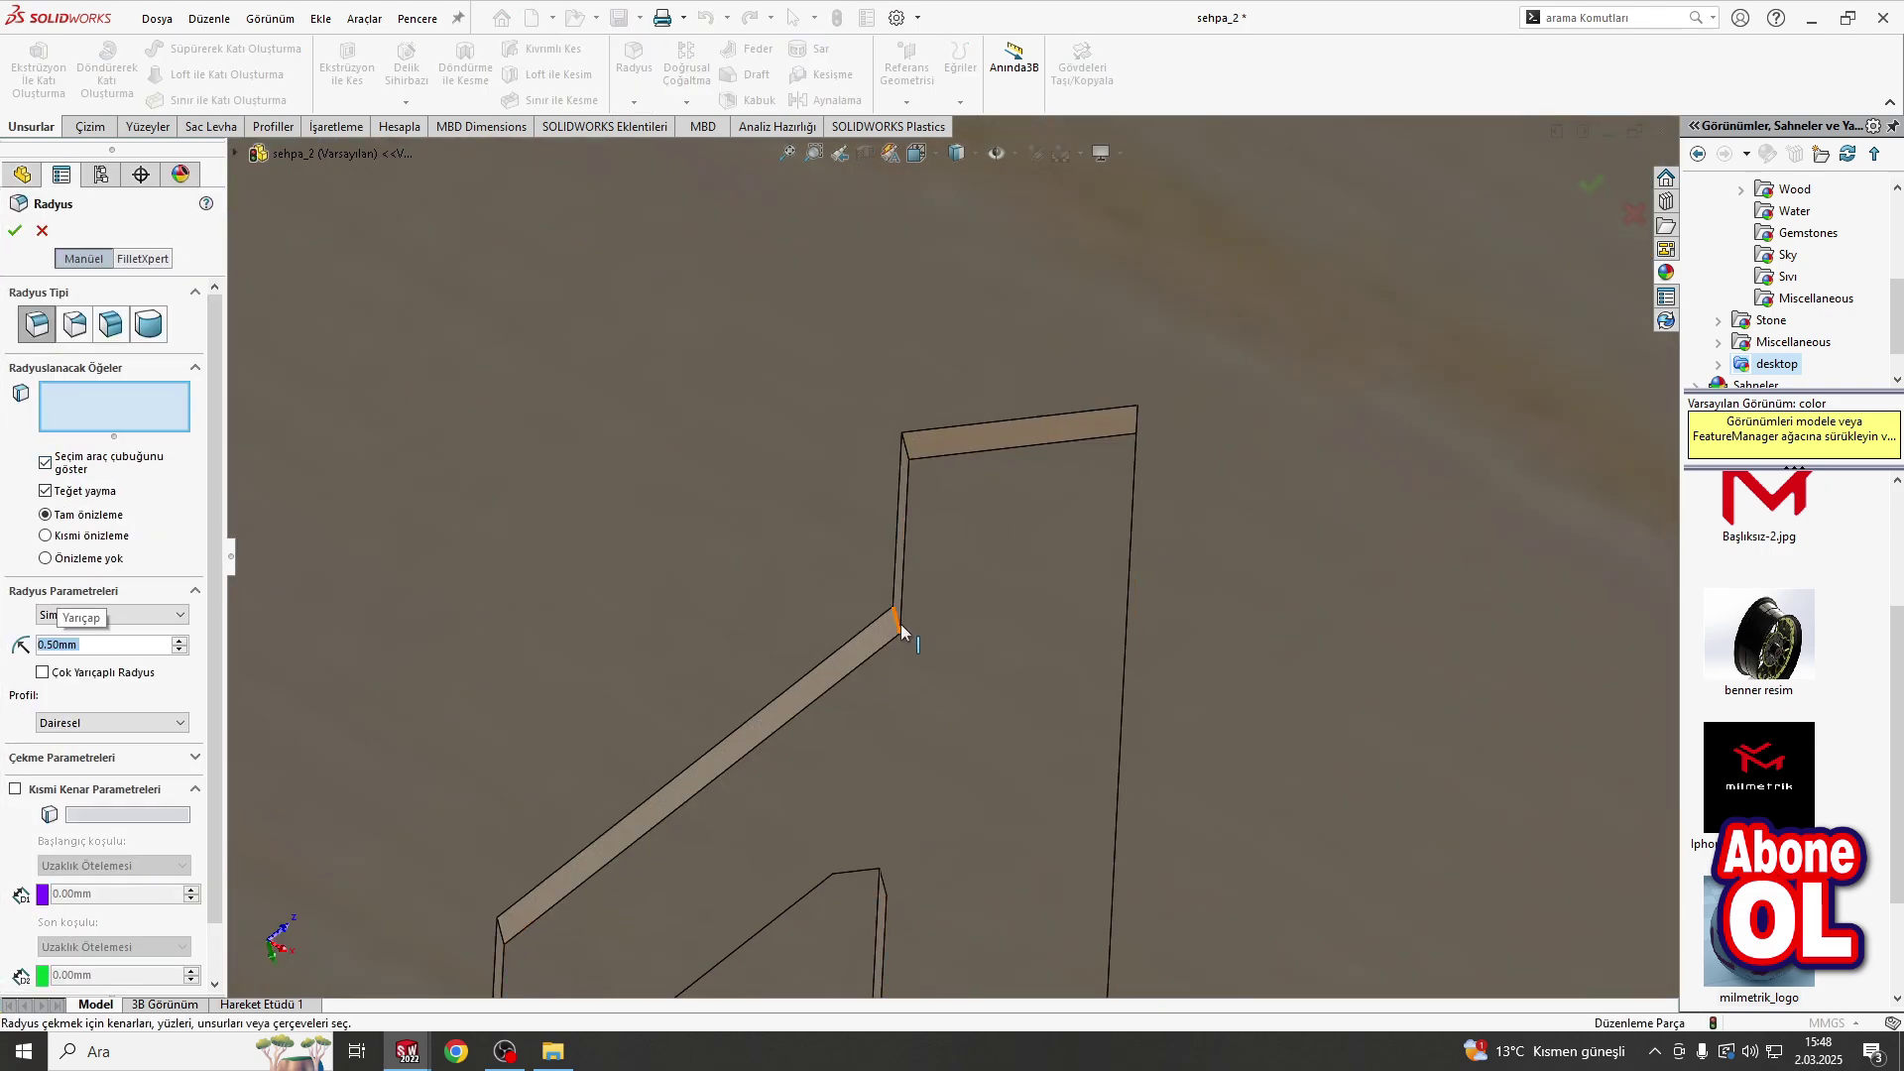
left_click(902, 631)
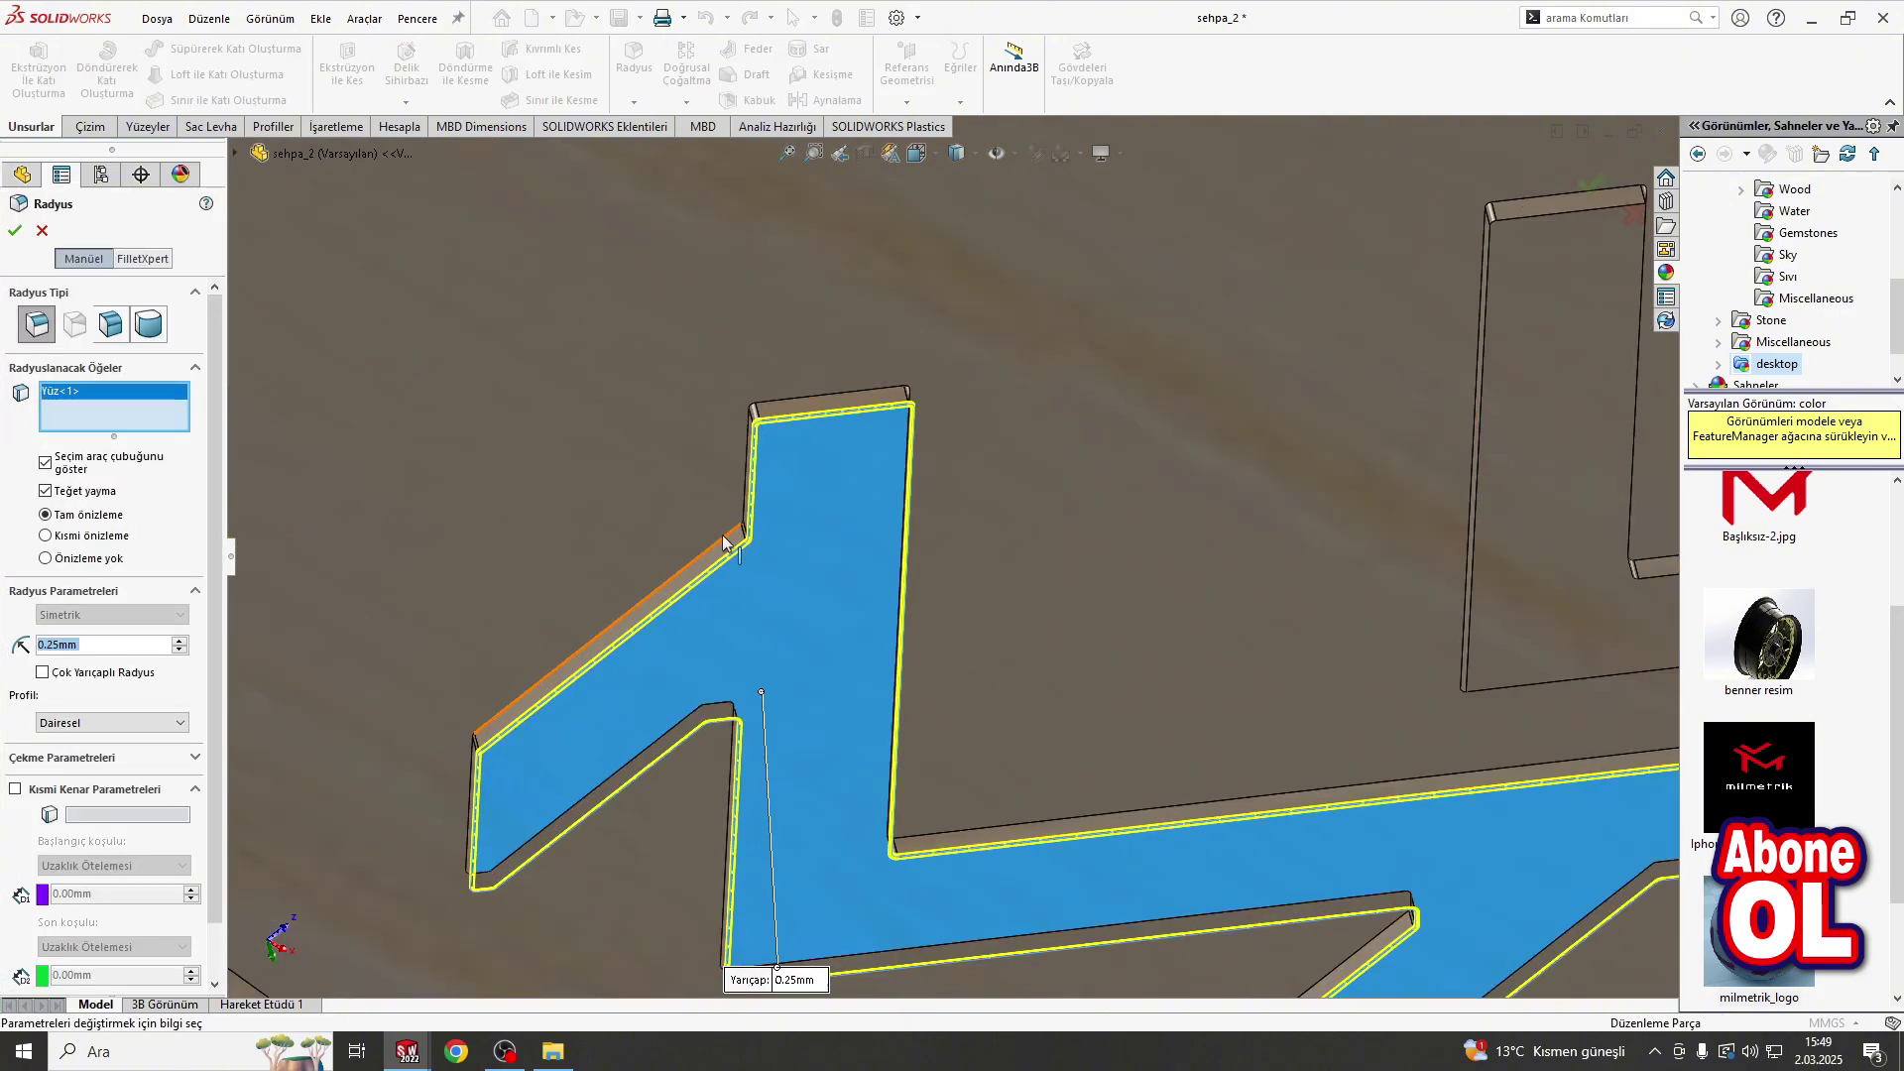
left_click(1123, 583)
type("5")
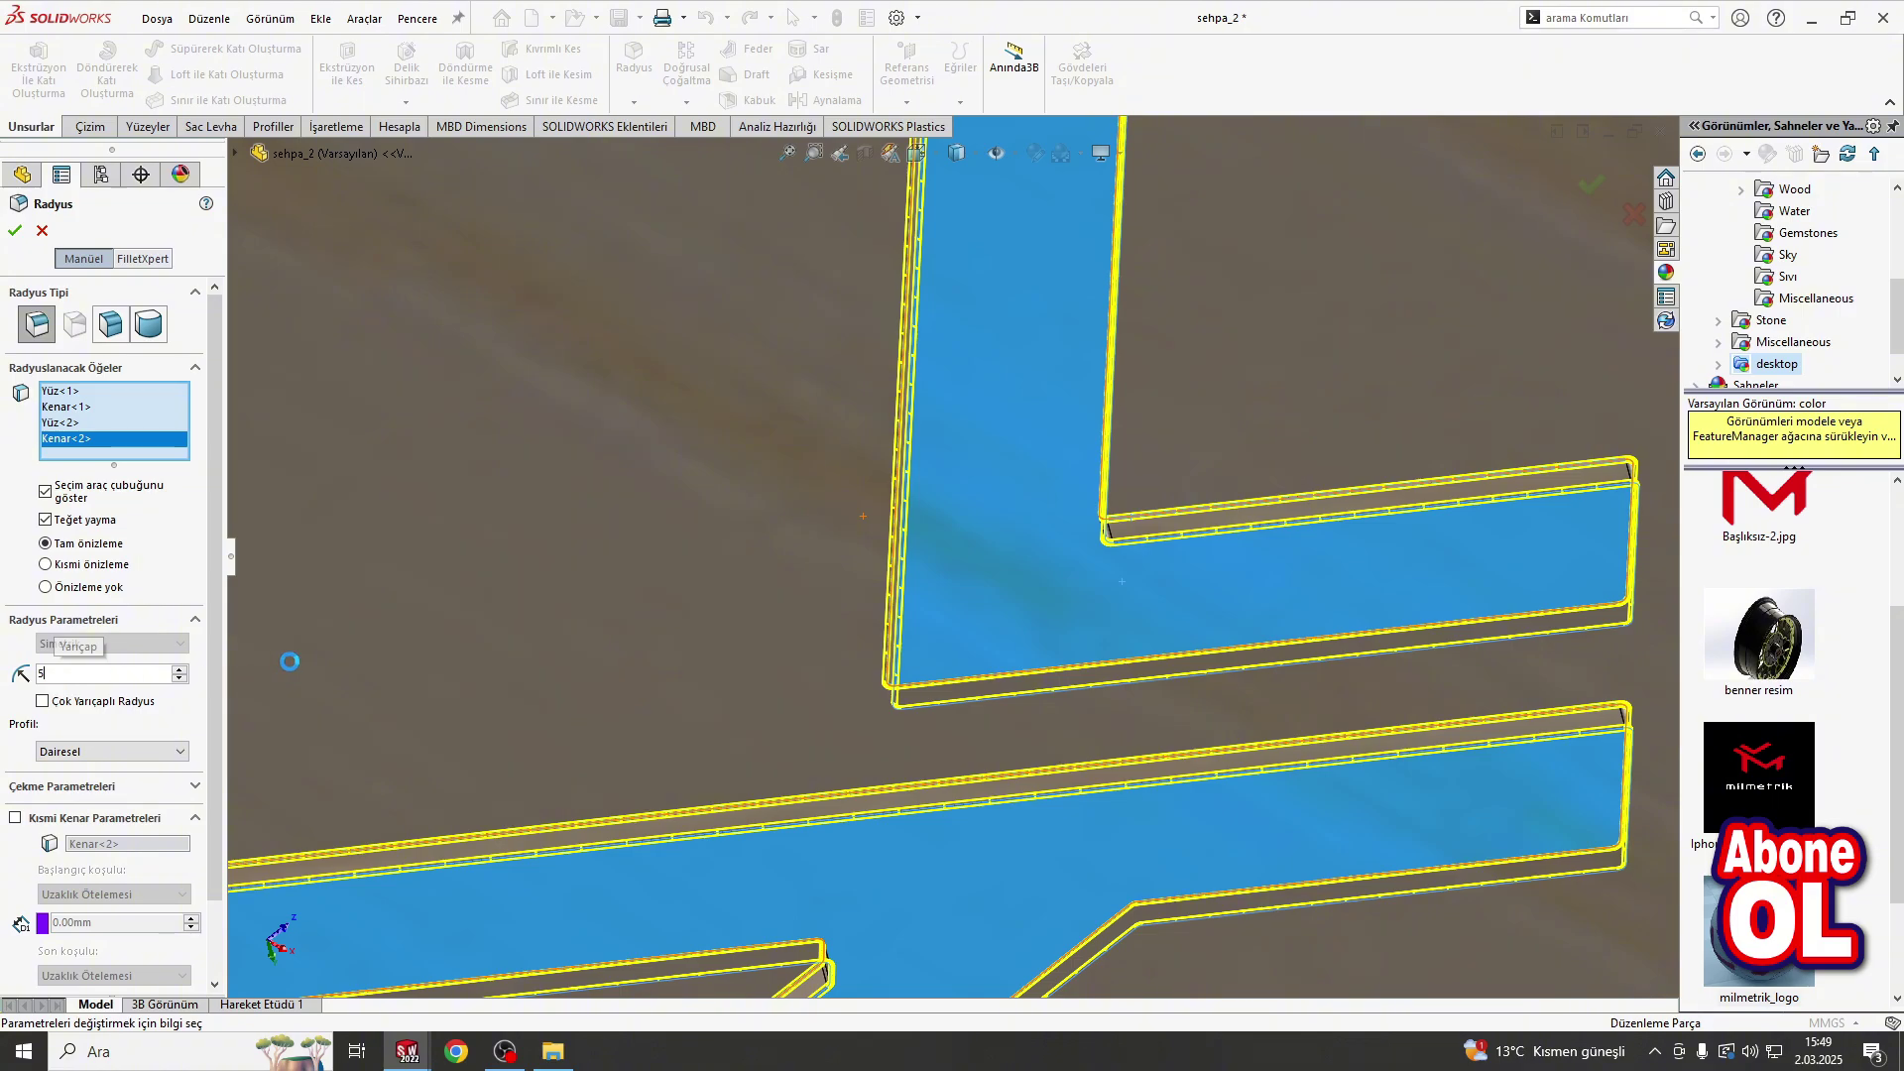
type("z=")
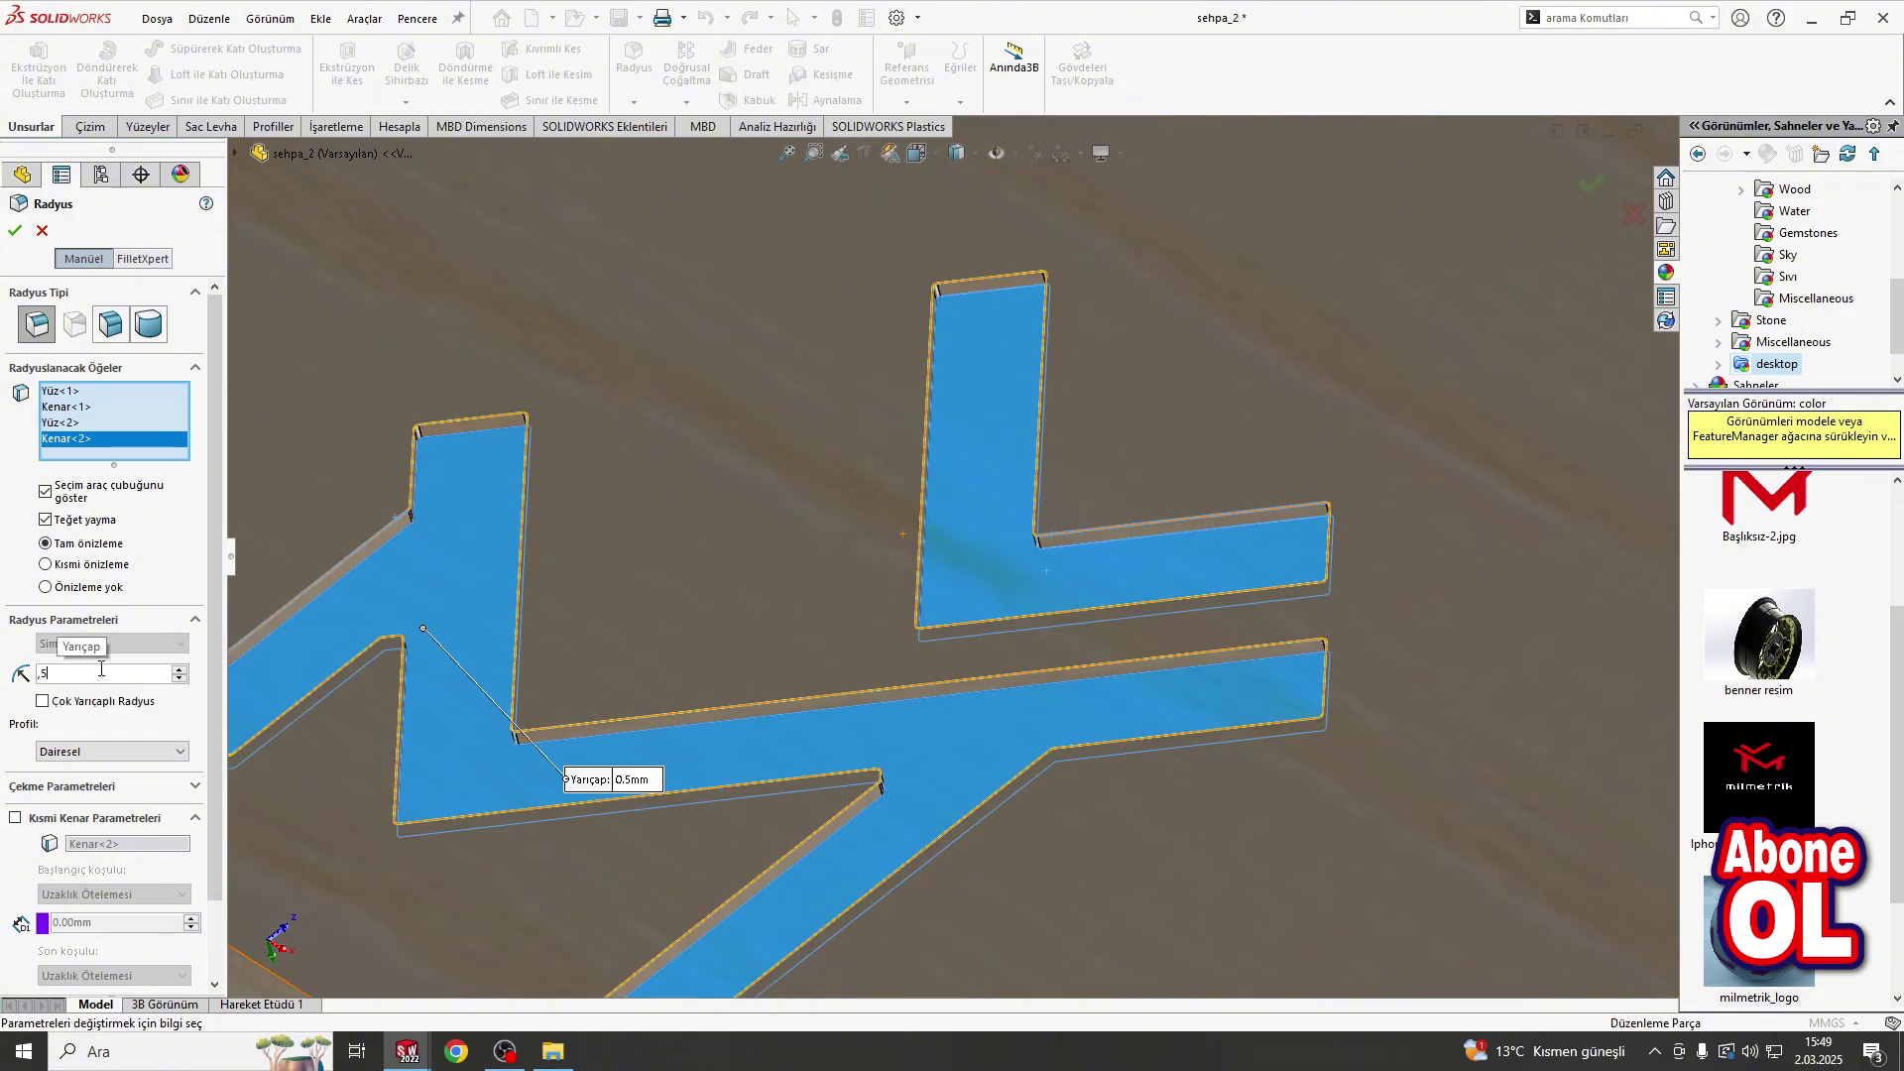
key("Return")
scroll(396, 526, "down", 3)
scroll(397, 590, "up", 2)
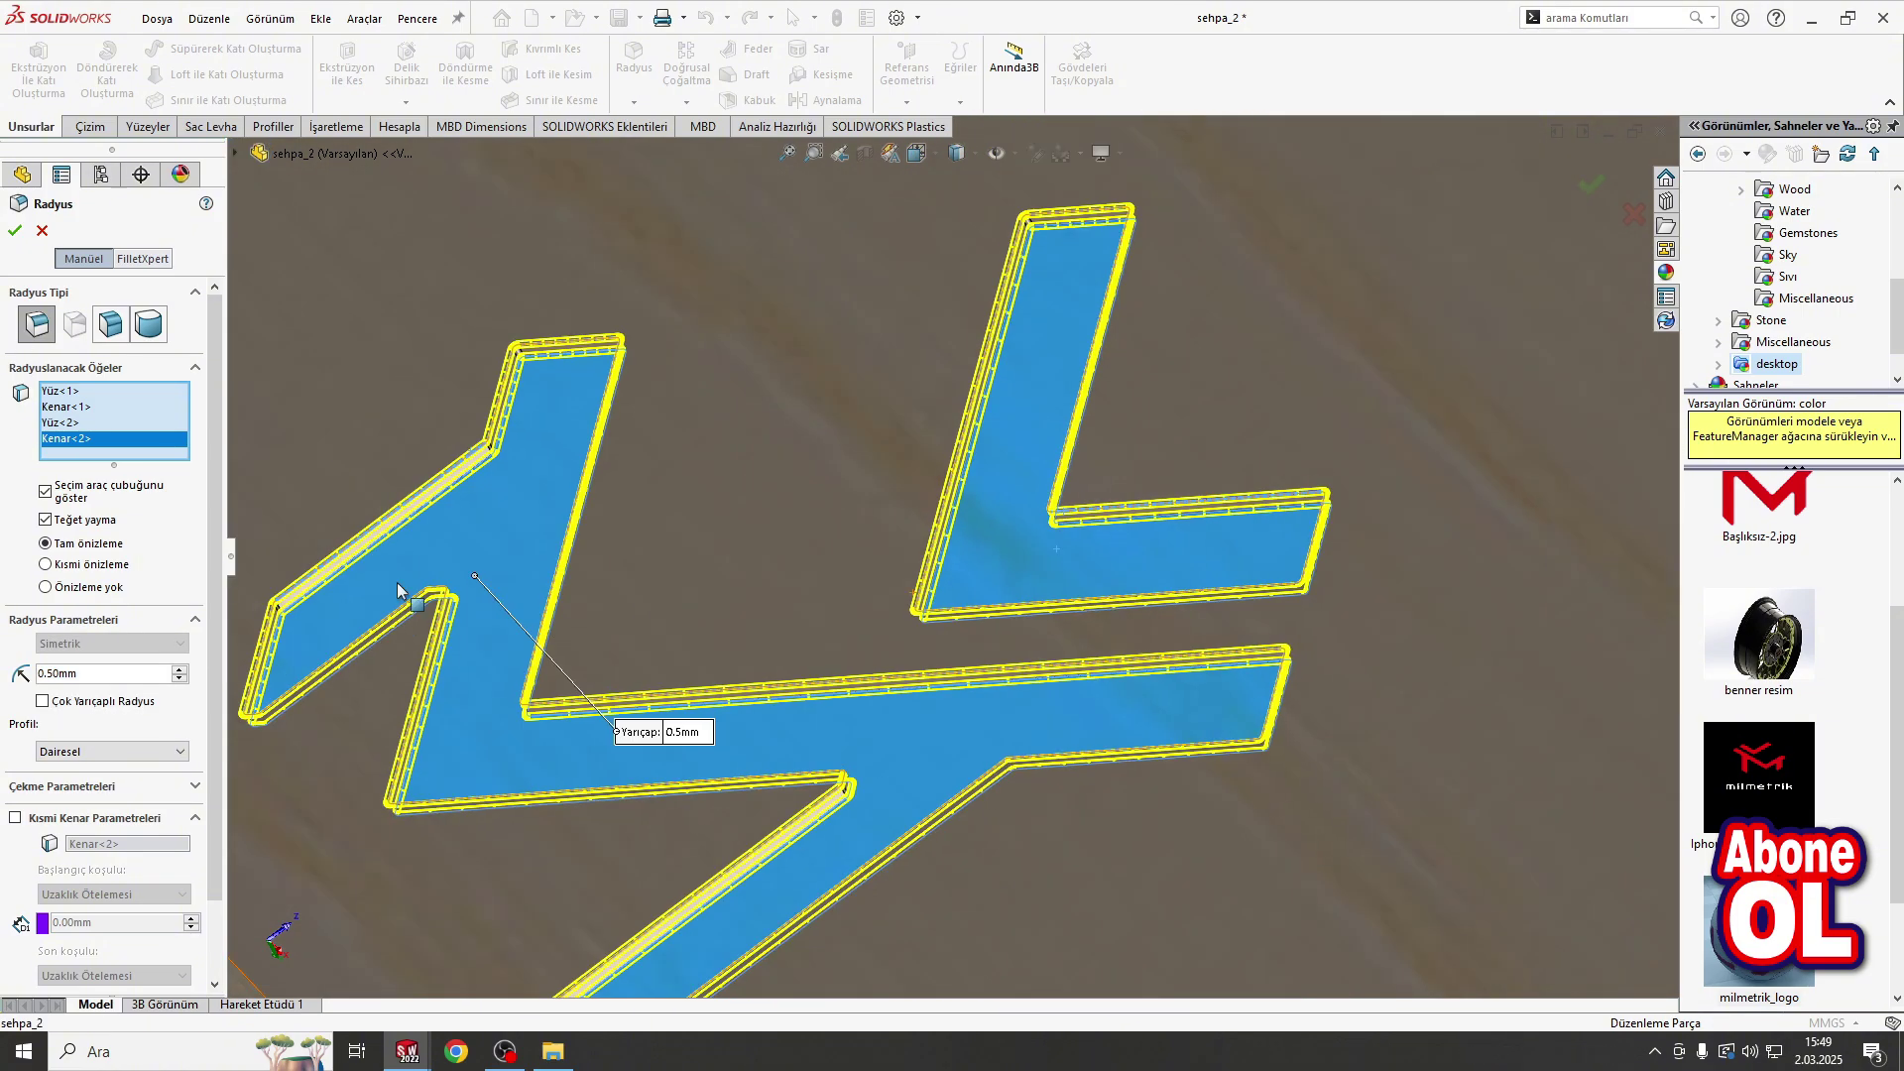
left_click(14, 230)
middle_click_drag(706, 444, 912, 521)
Step: Colour the logo's floor faces red
scroll(913, 521, "up", 3)
right_click(913, 521)
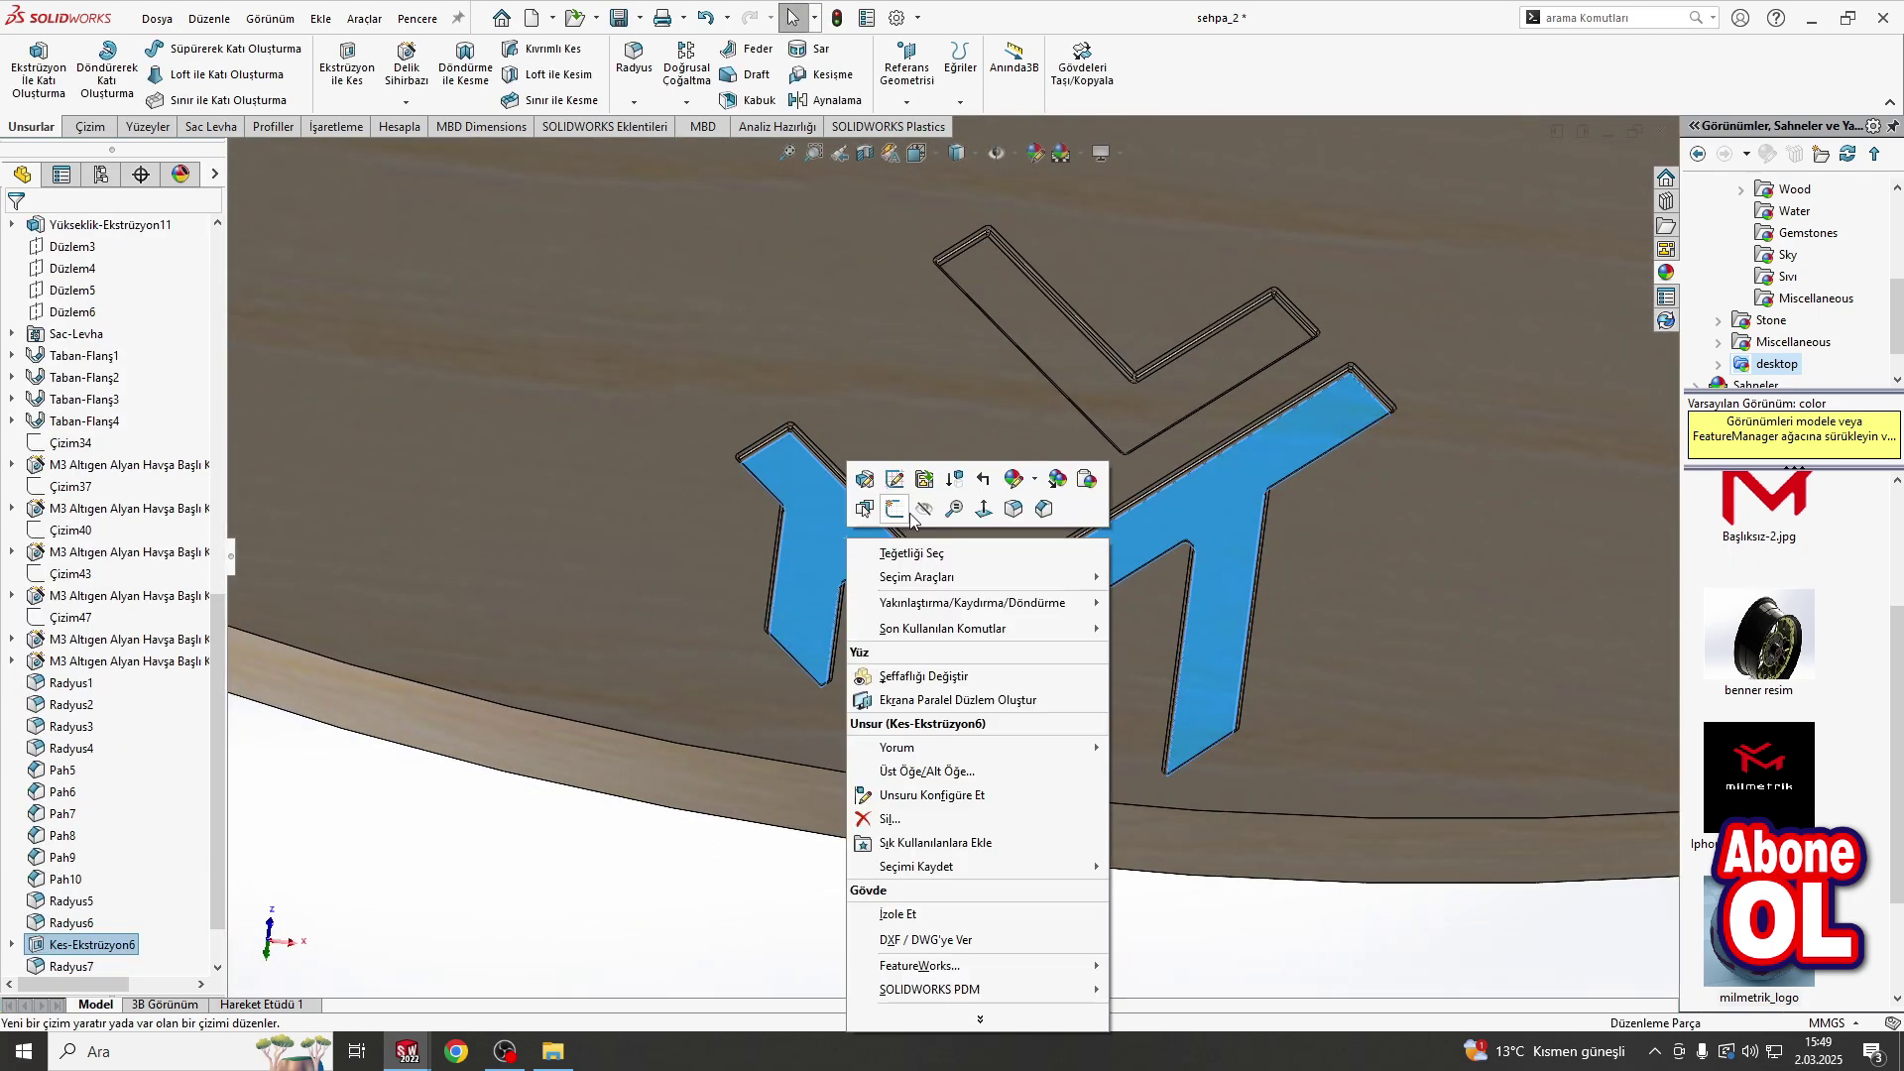
left_click(1024, 486)
left_click(1046, 527)
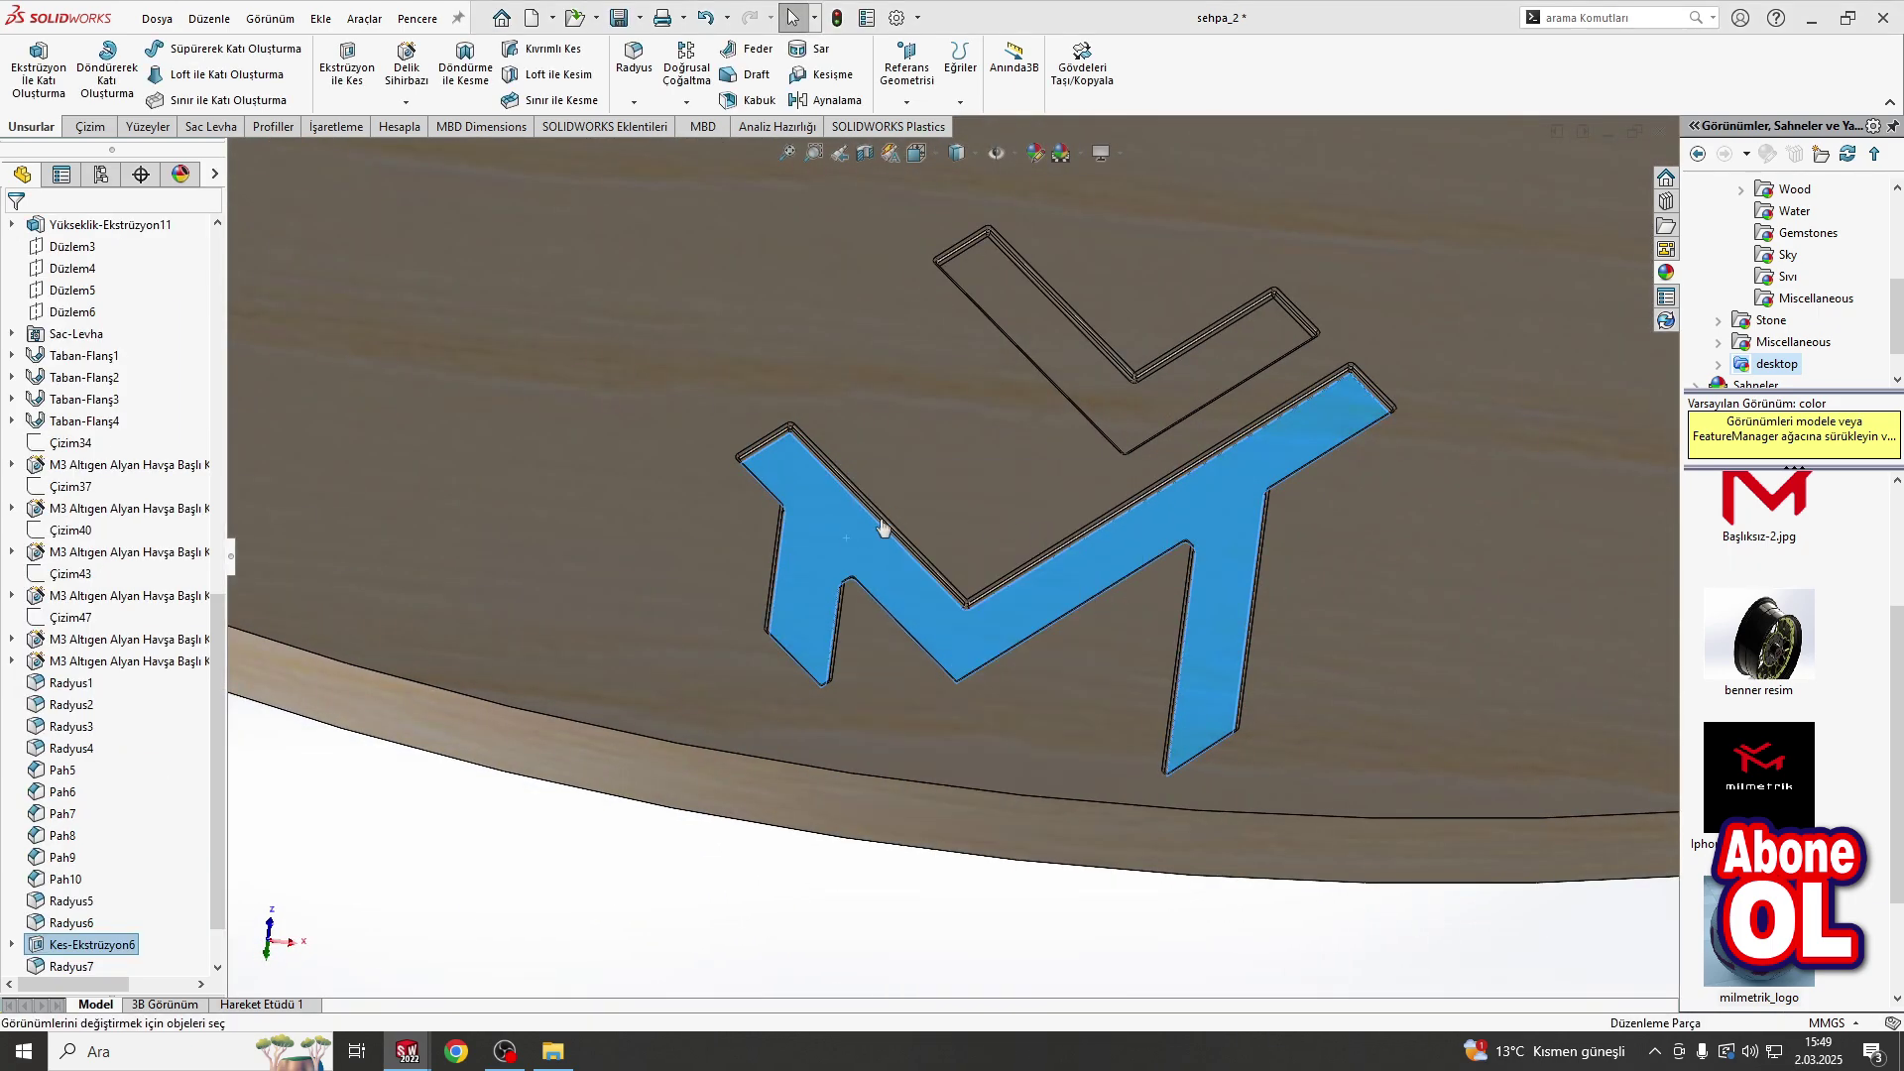
left_click(42, 233)
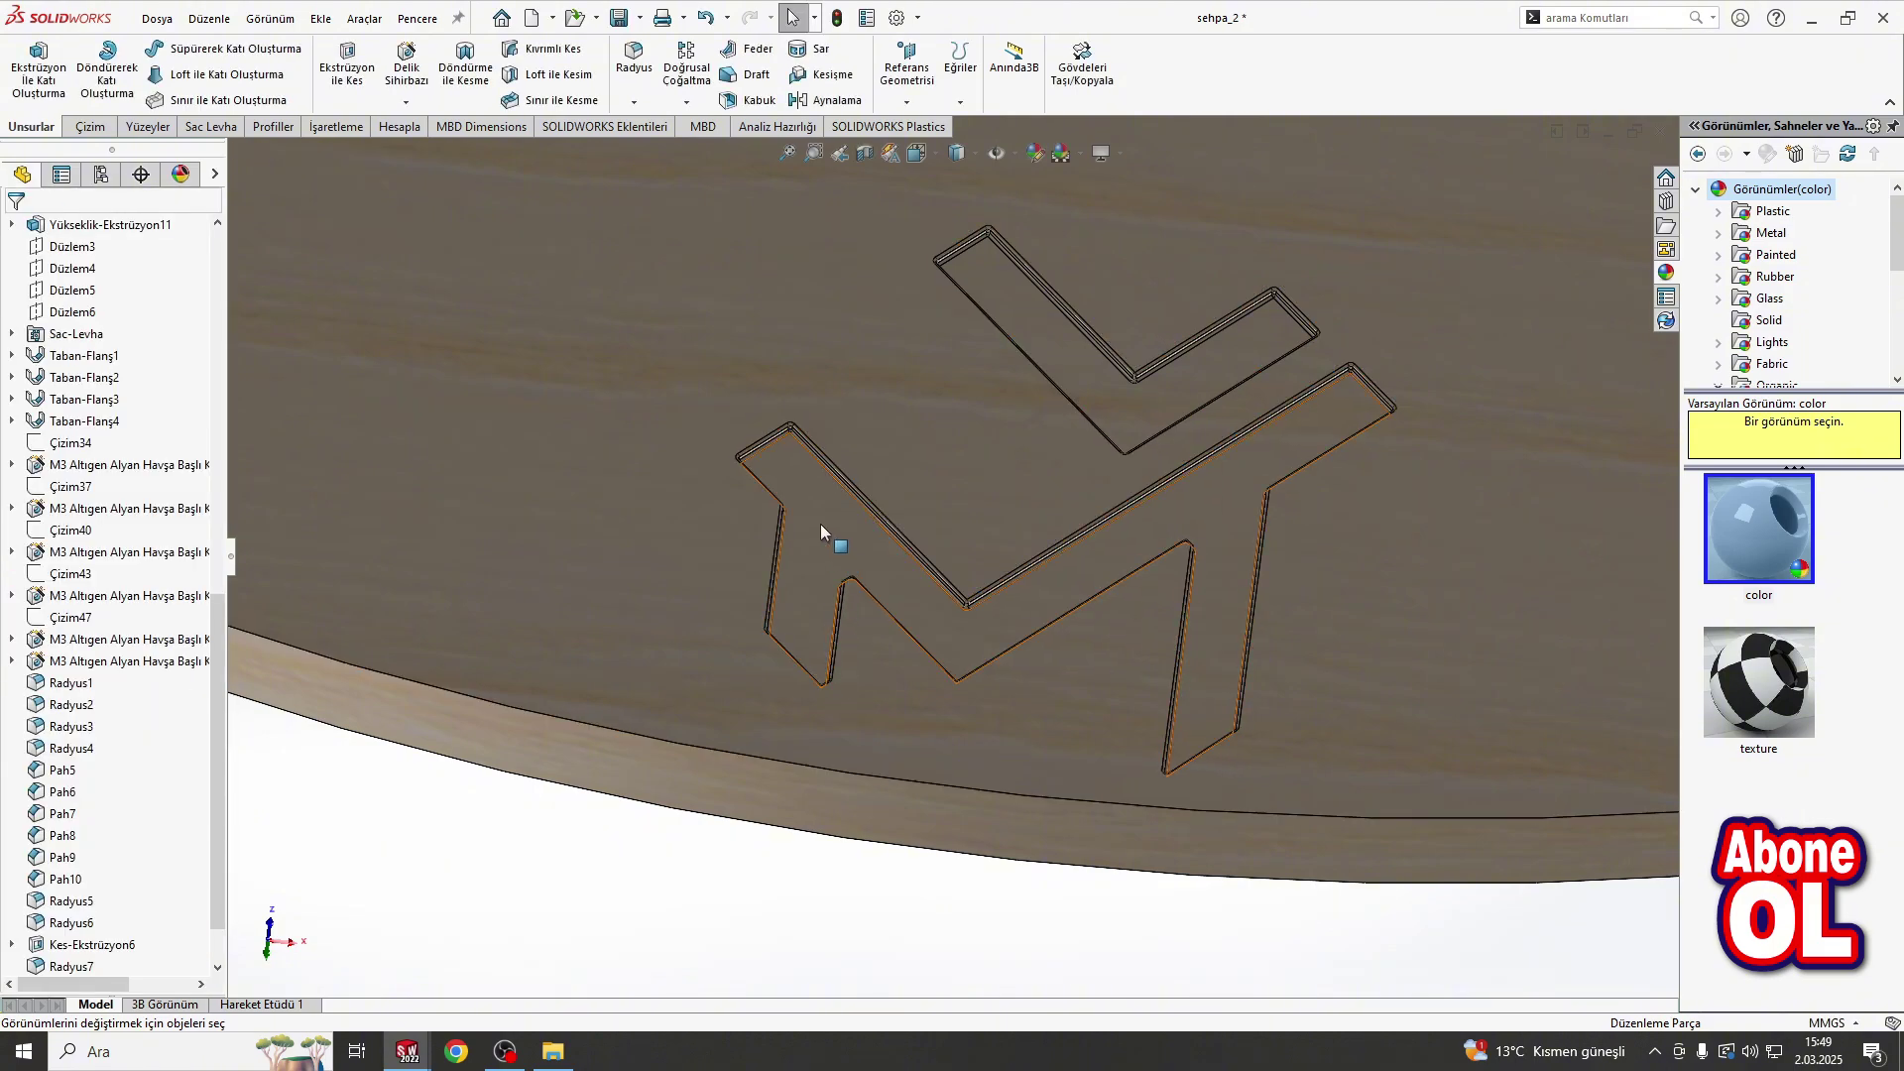
right_click(820, 524)
left_click(989, 465)
left_click(1016, 525)
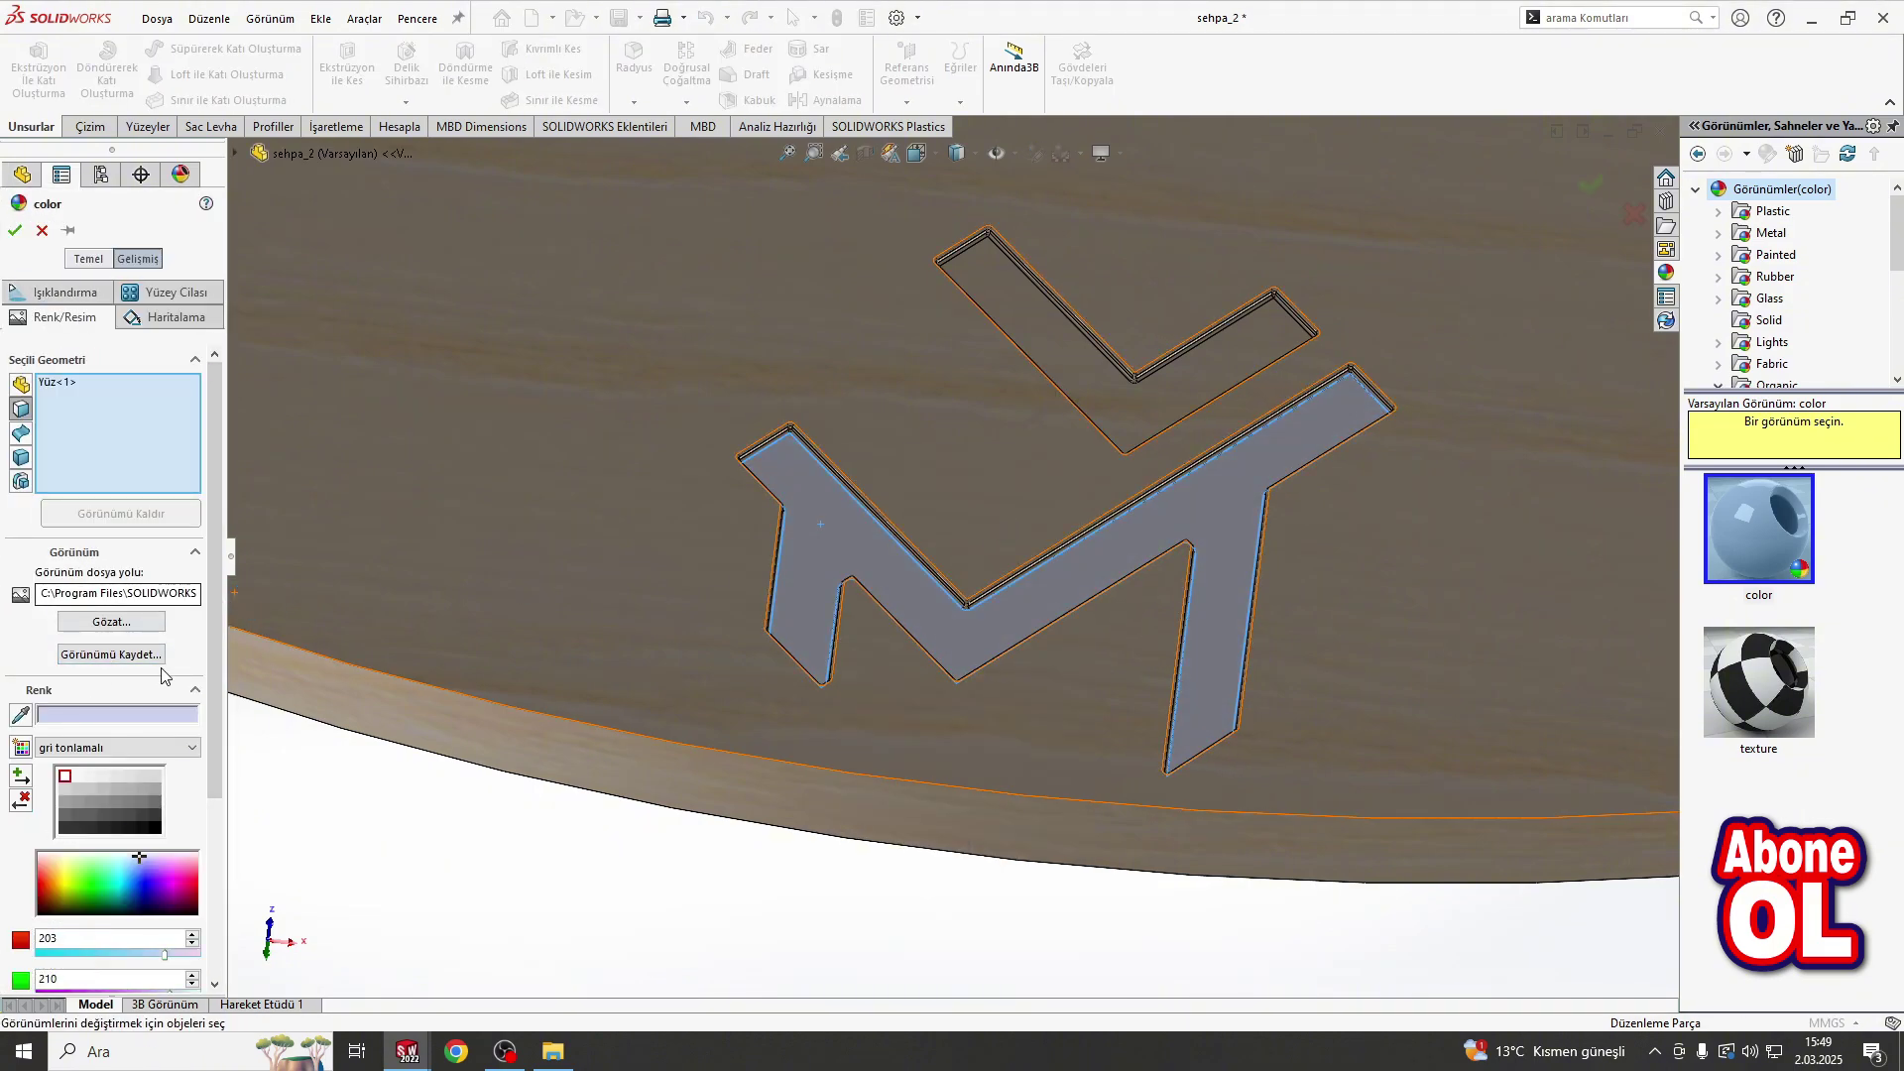
left_click(67, 809)
scroll(881, 518, "down", 3)
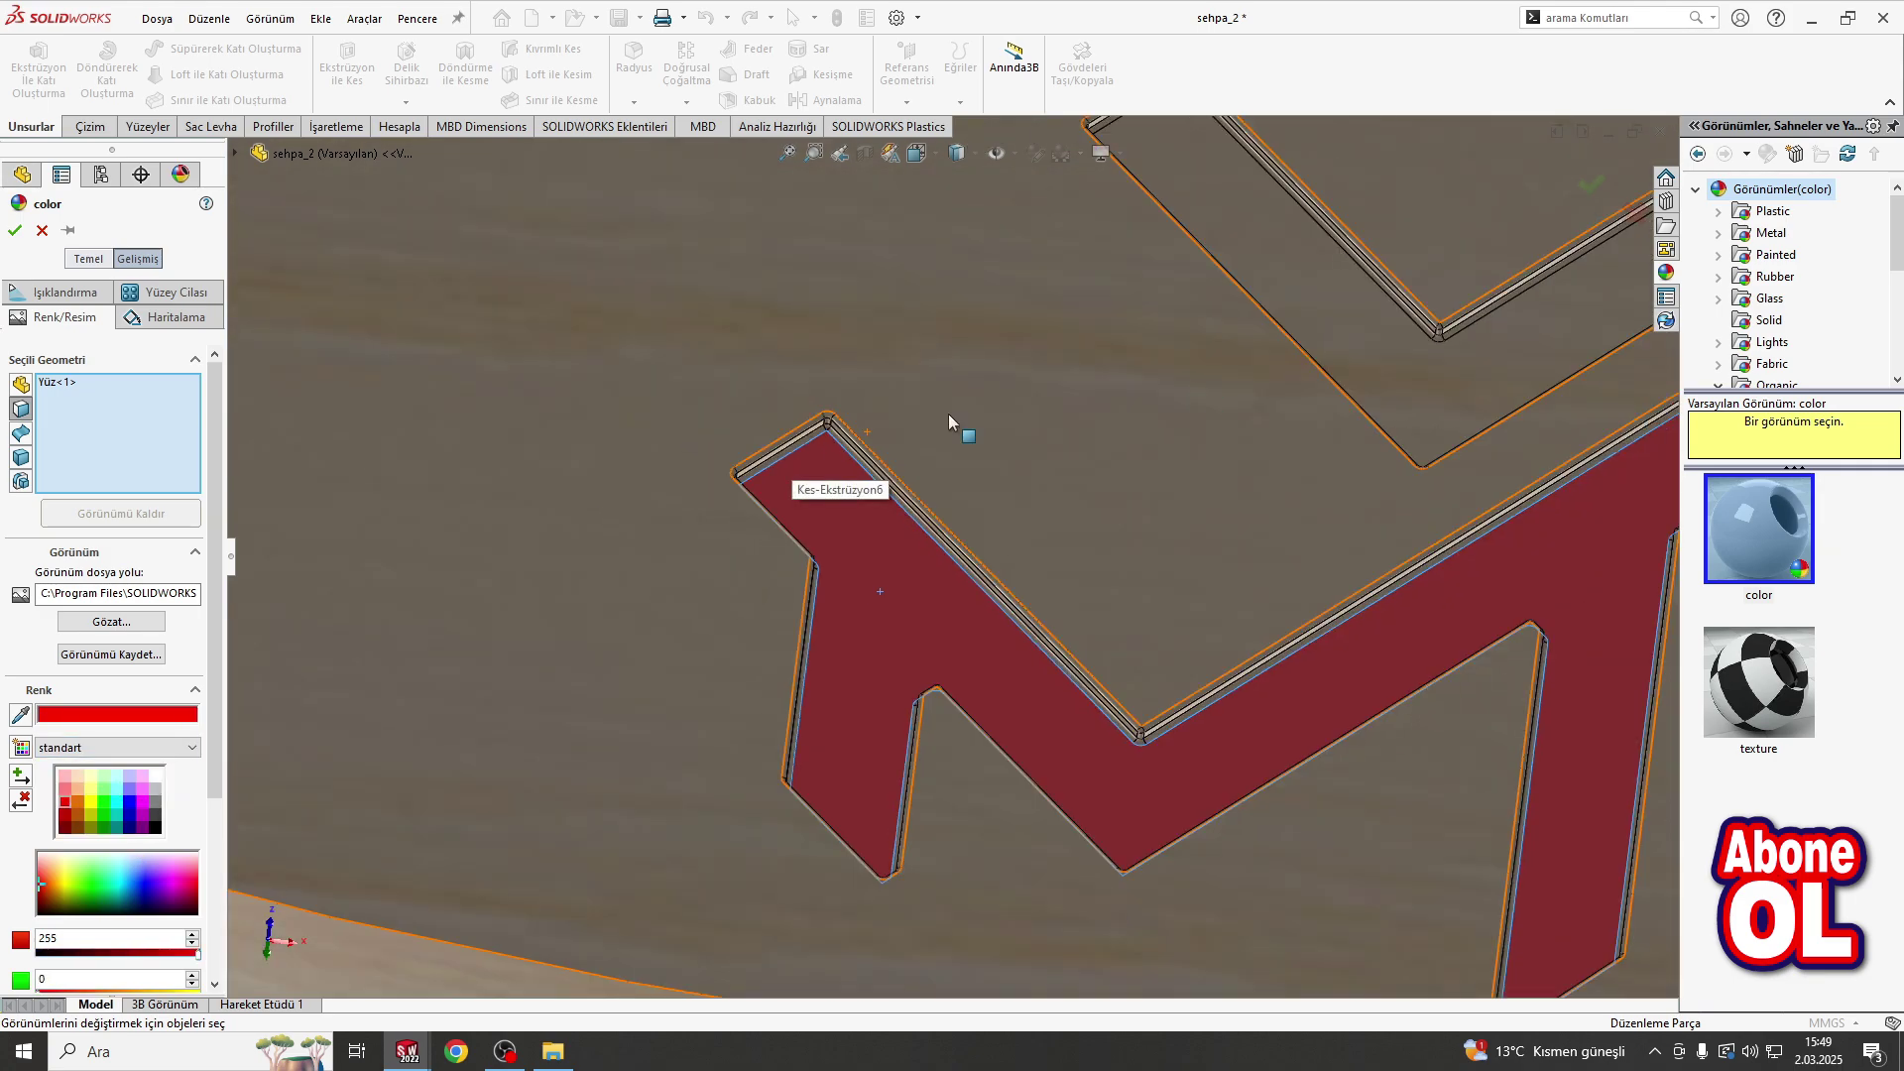
left_click(1209, 183)
left_click(13, 230)
Step: Try colouring the logo's fillet strips red, then cancel the edit
scroll(804, 432, "down", 3)
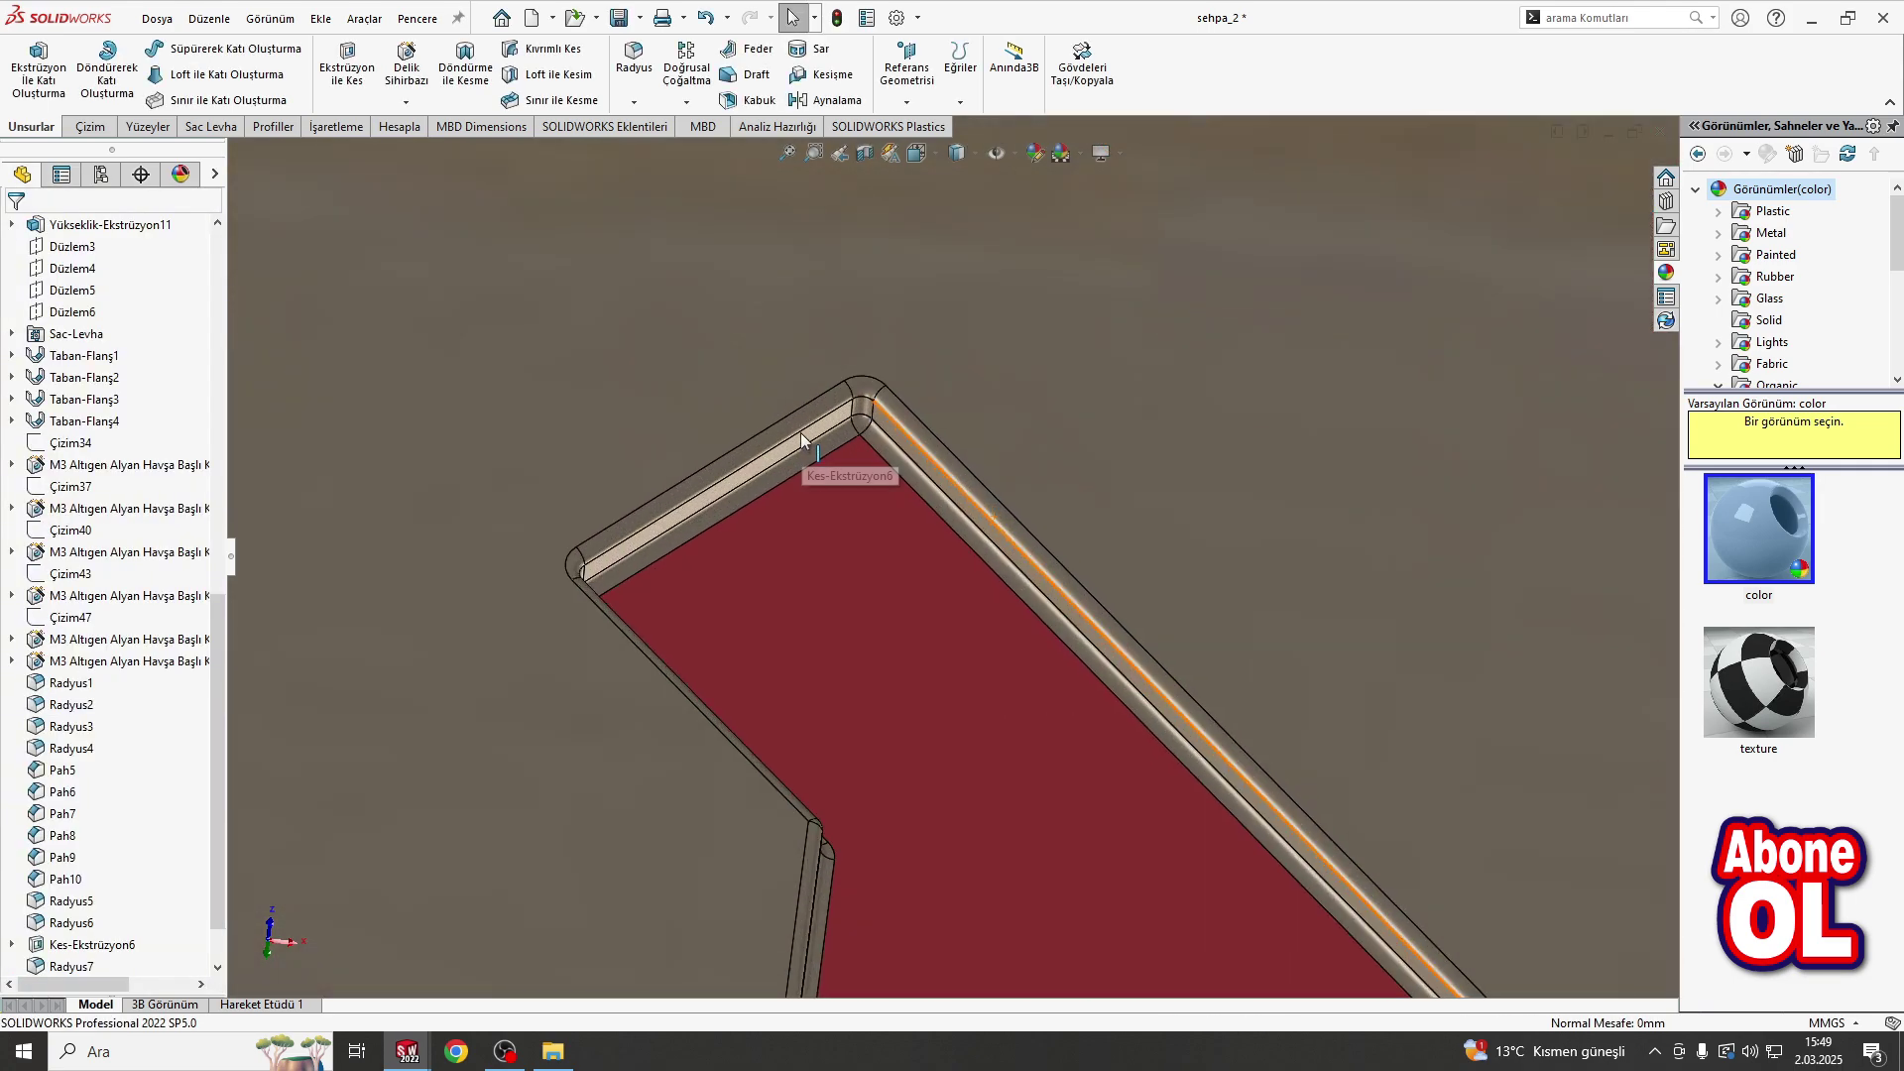
right_click(808, 395)
left_click(776, 627)
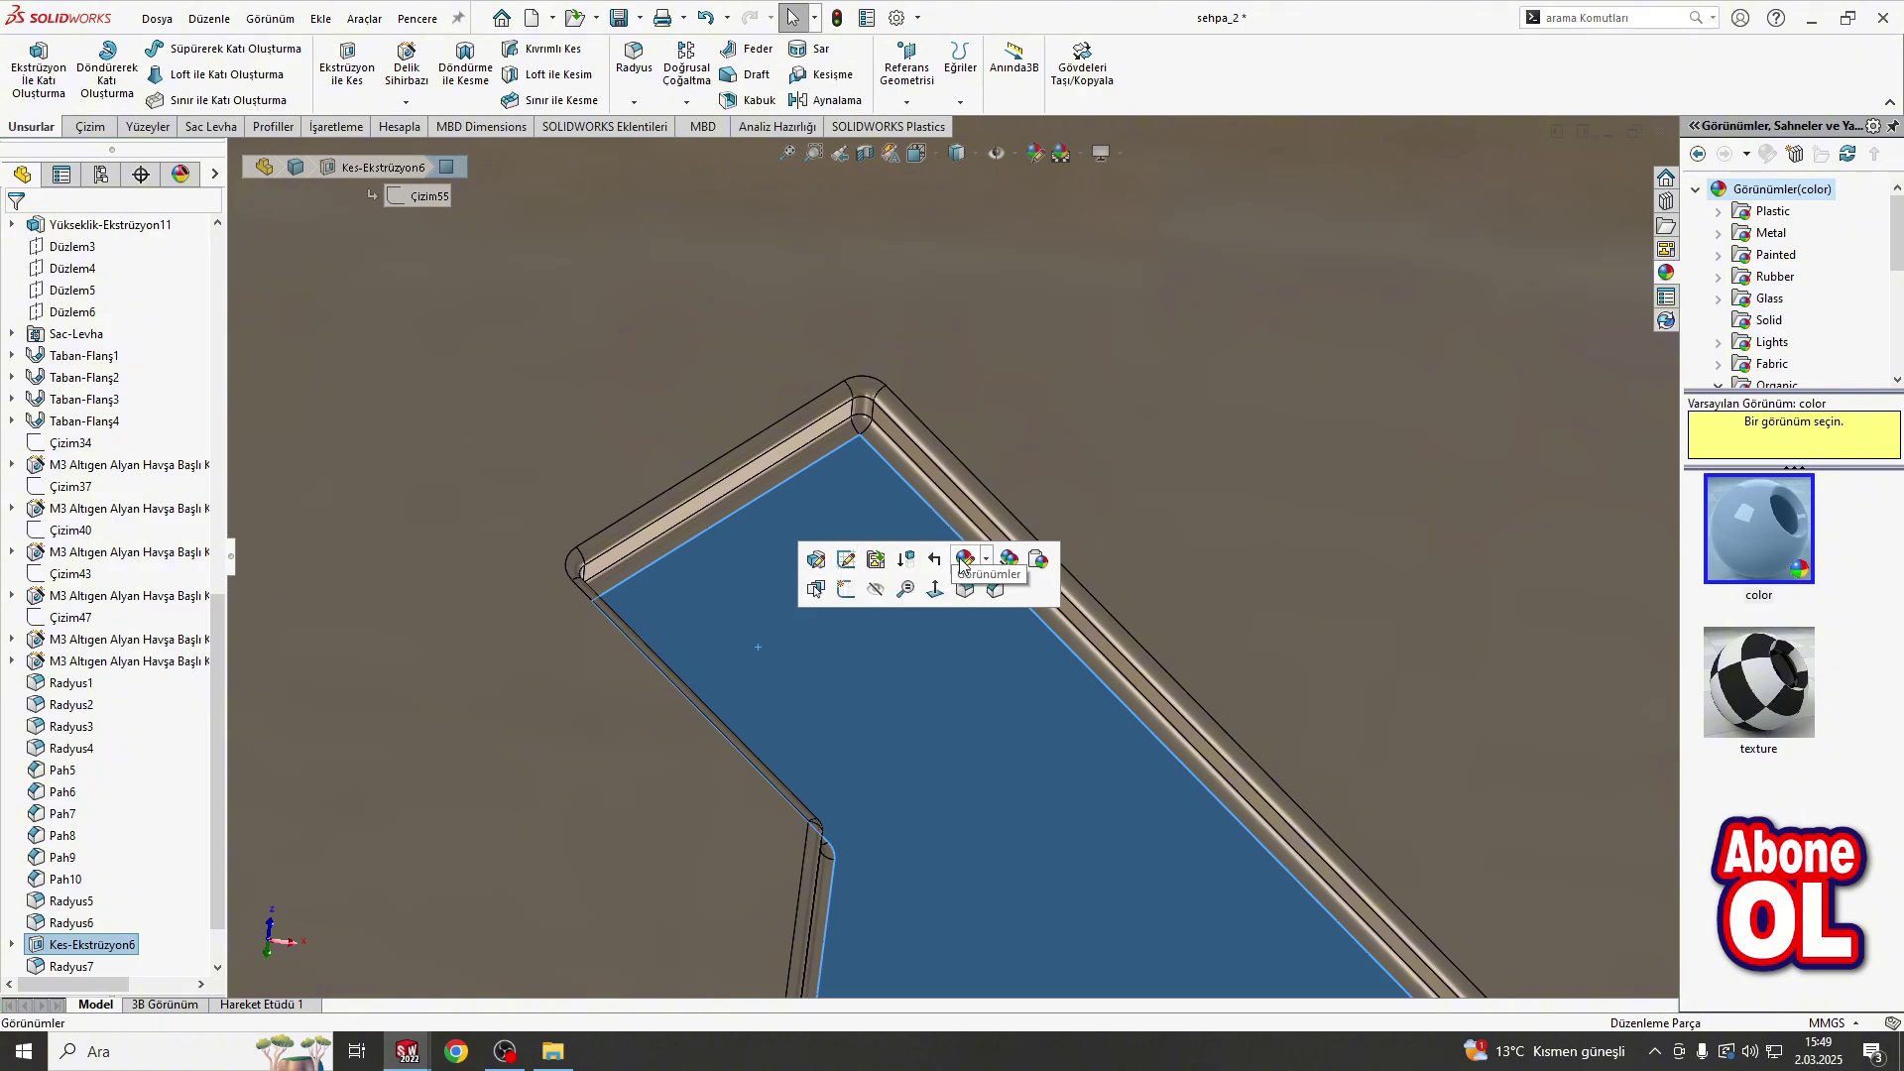
left_click(776, 455)
right_click(776, 455)
left_click(960, 447)
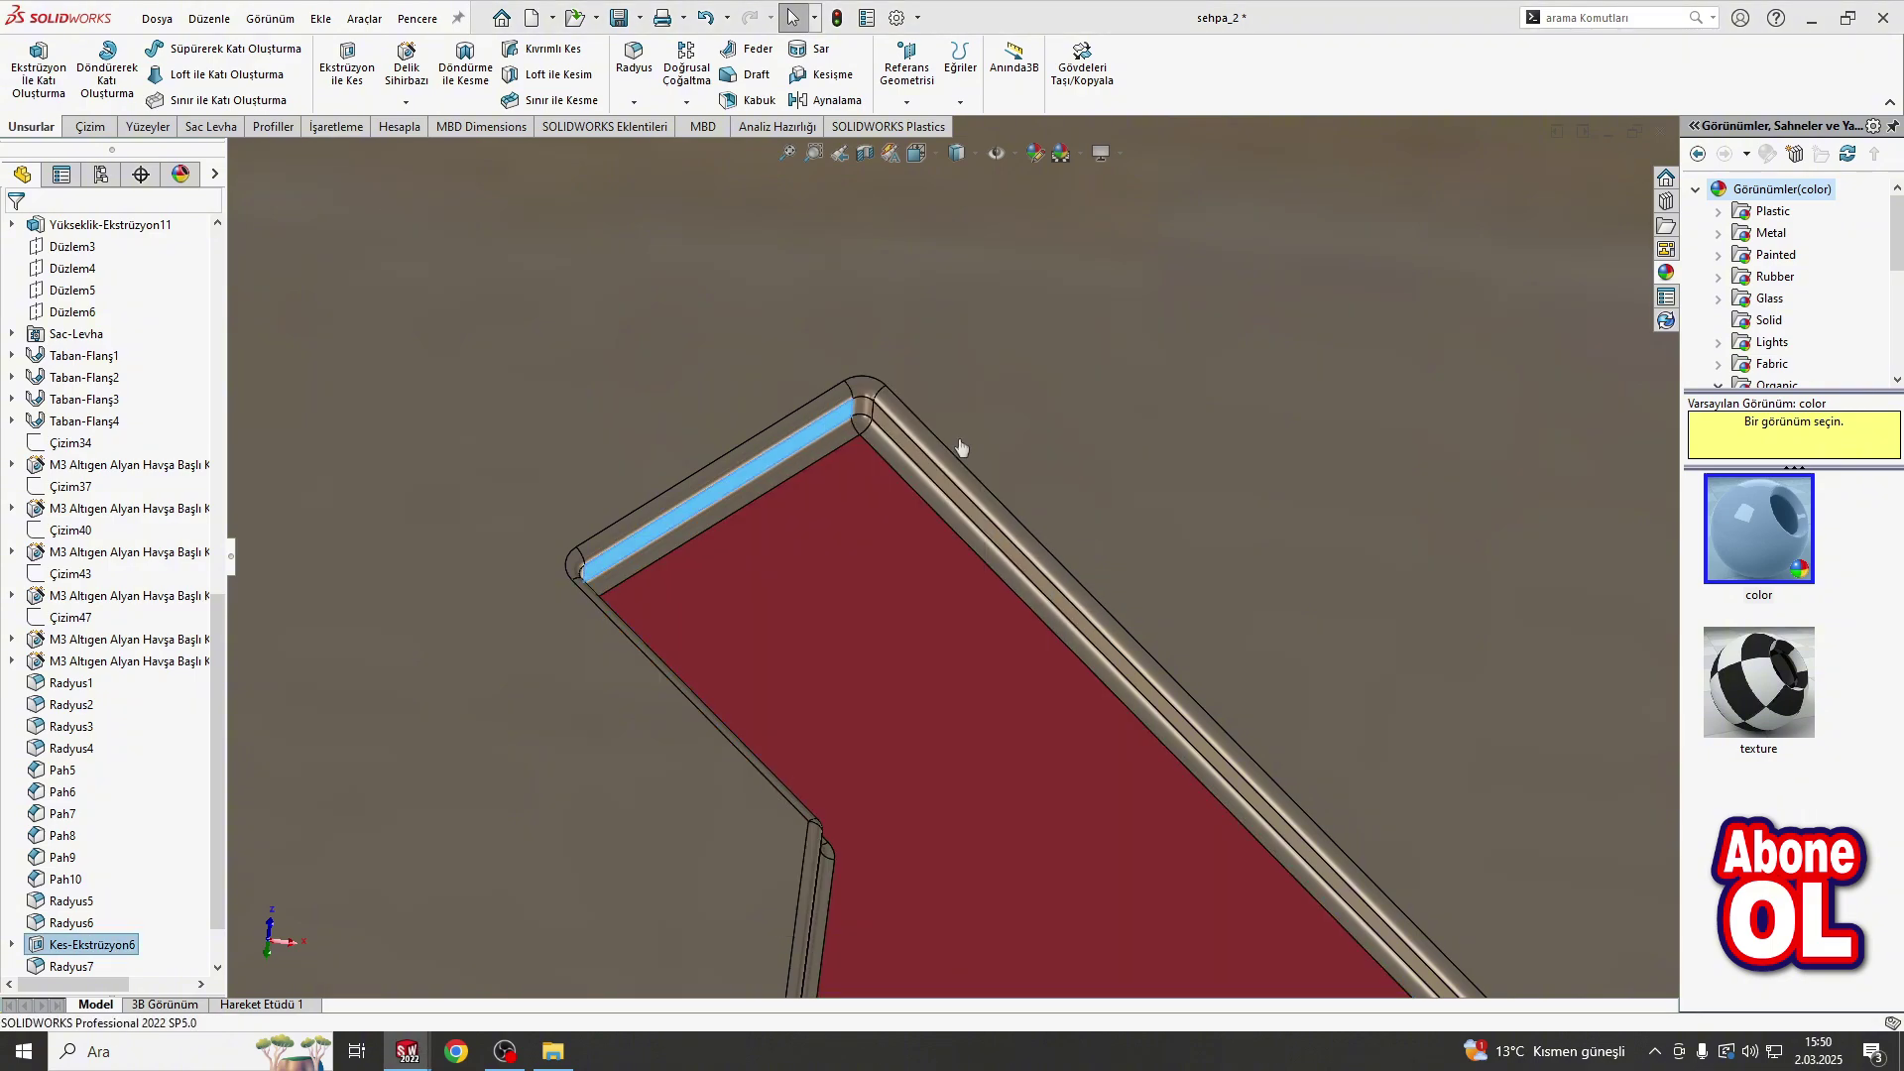
left_click(63, 809)
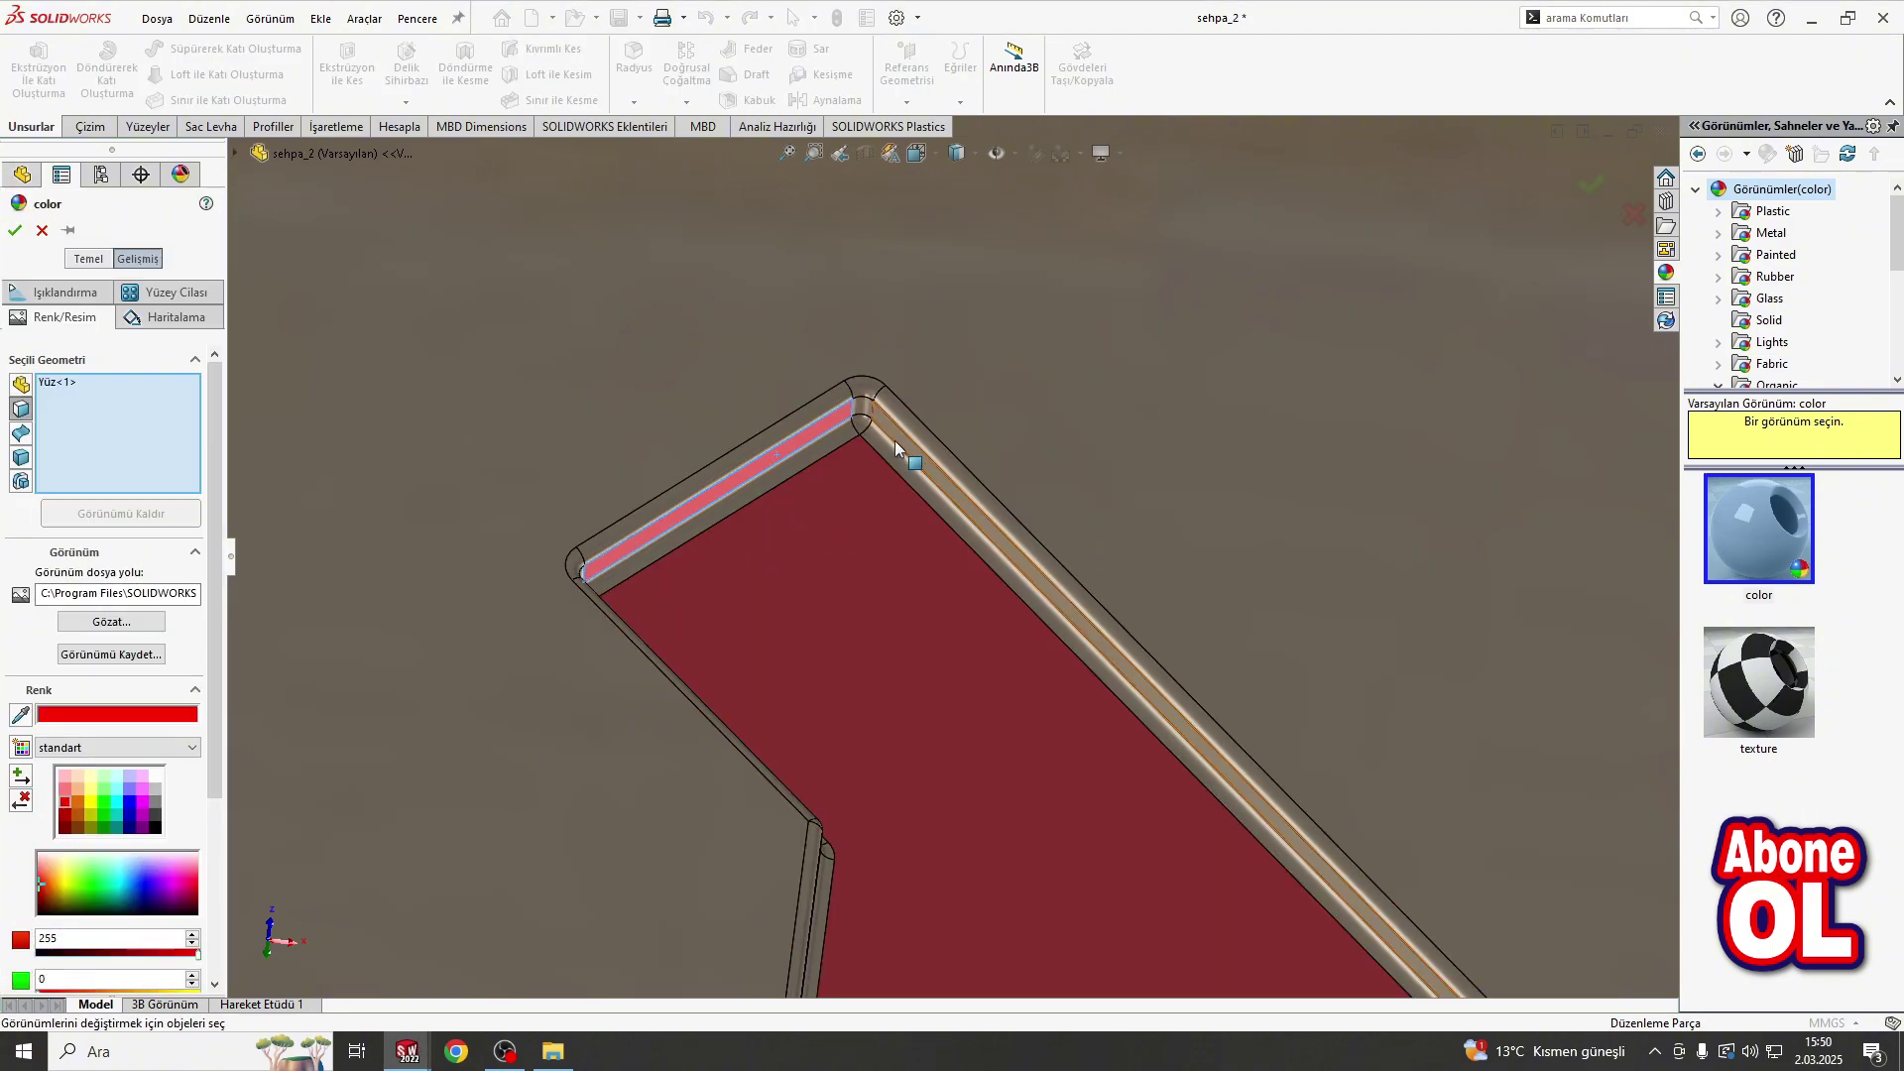
middle_click_drag(894, 440, 657, 566)
left_click(657, 565)
scroll(669, 728, "up", 3)
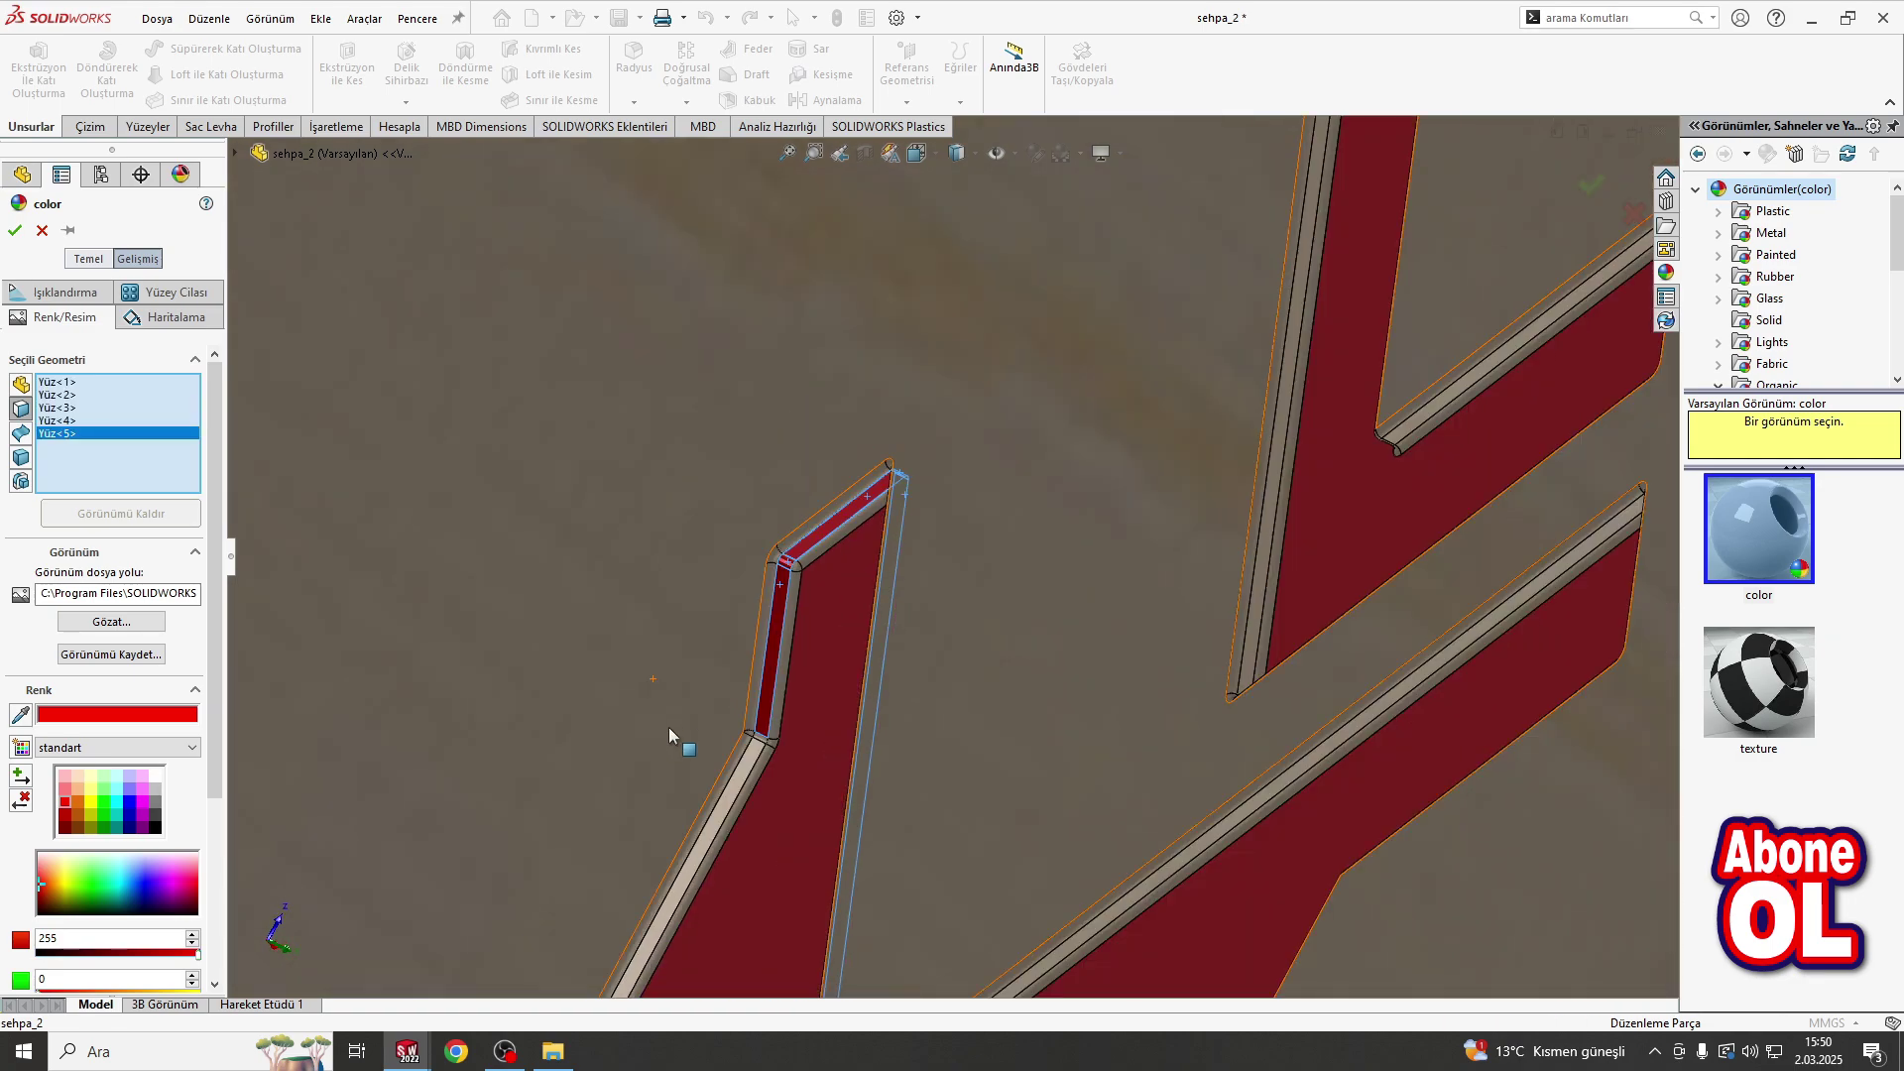
left_click(723, 806)
scroll(736, 808, "down", 2)
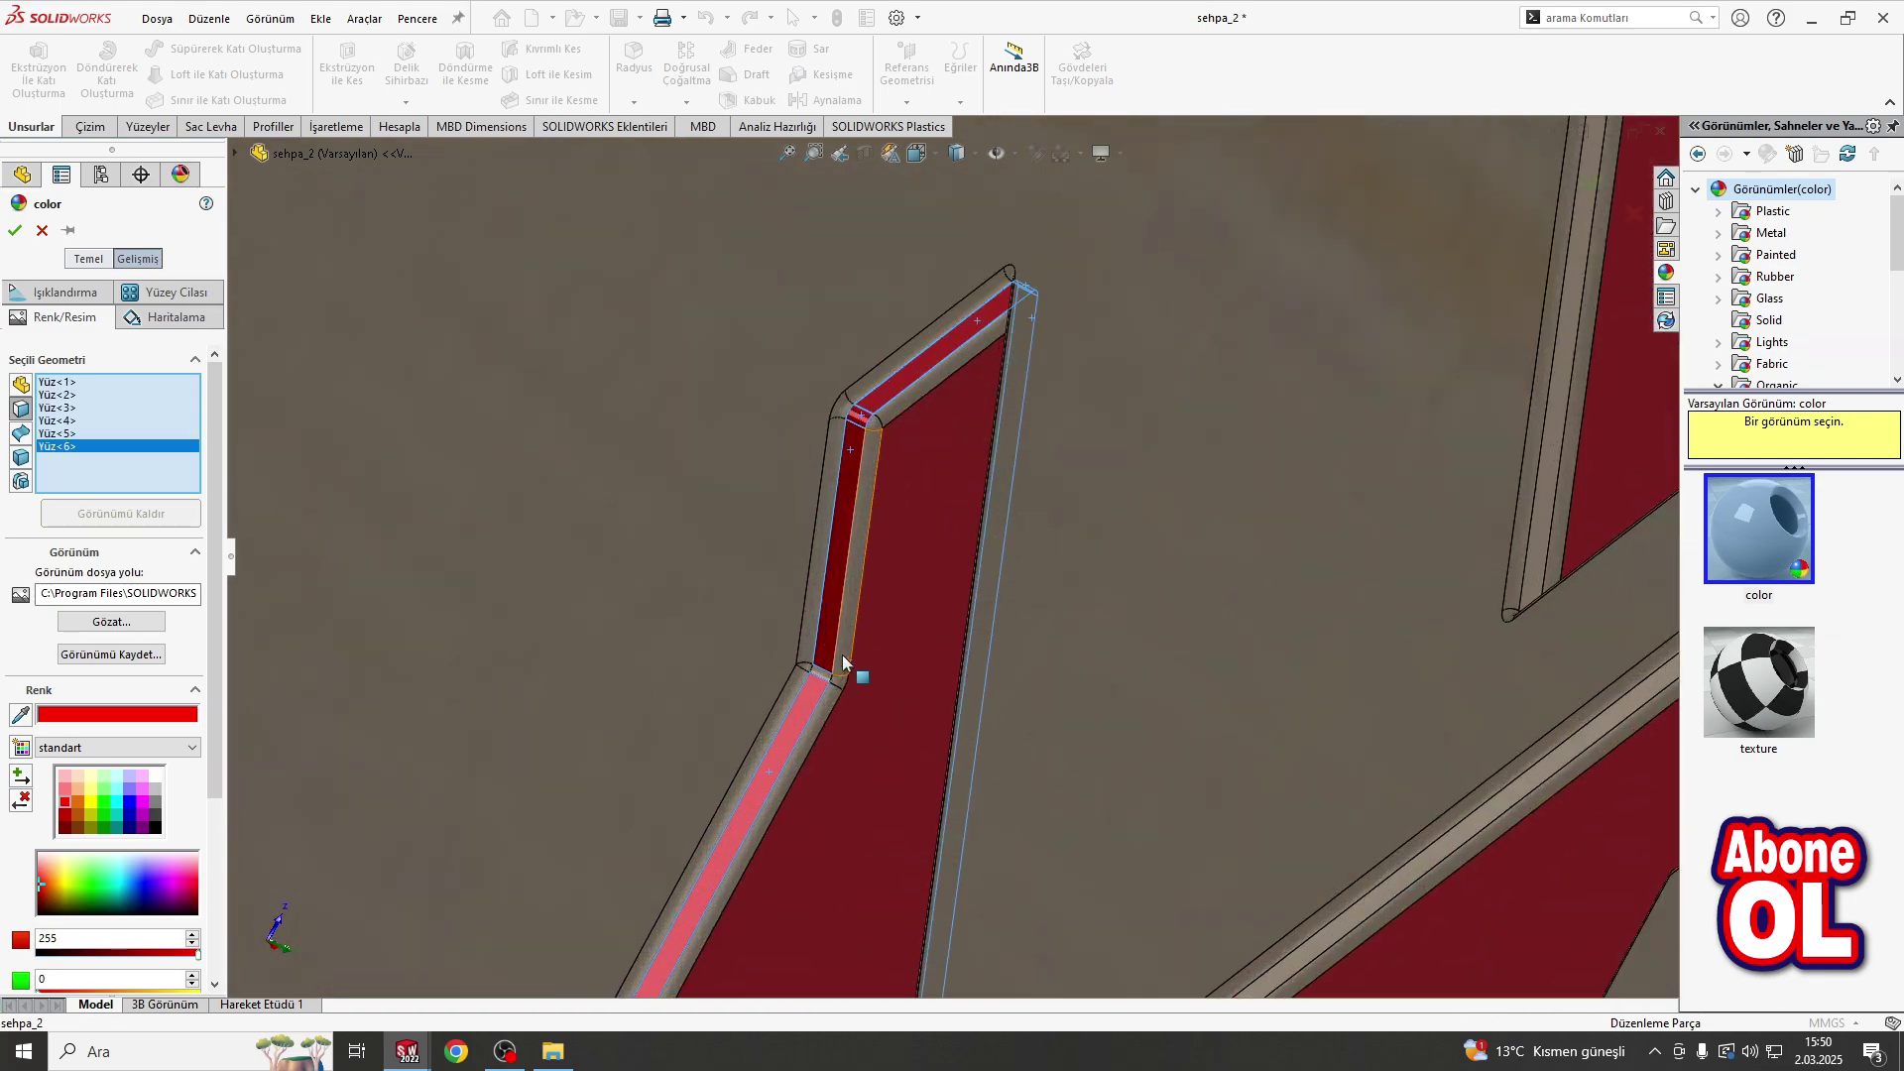
key("Escape")
scroll(938, 671, "down", 2)
scroll(939, 672, "up", 3)
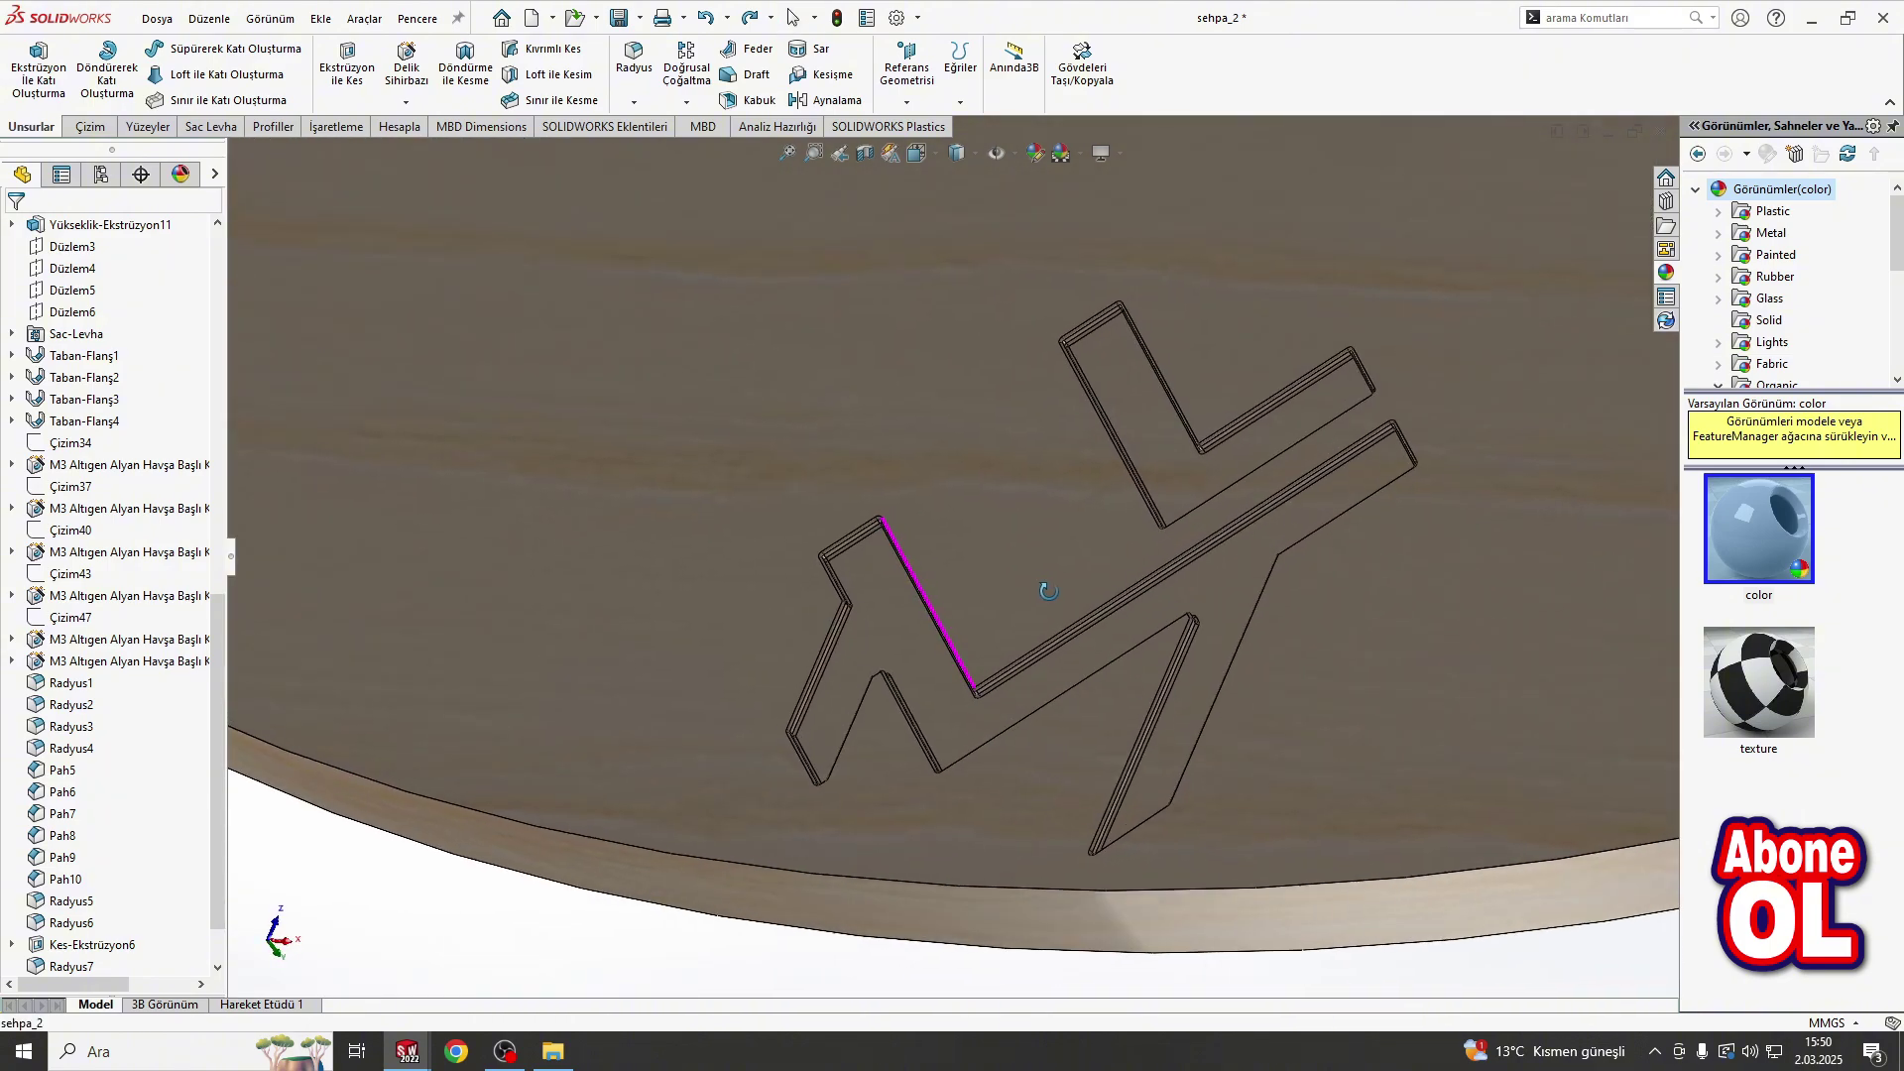
Step: Apply red to the logo face plus its side and fillet faces
right_click(928, 560)
left_click(1101, 580)
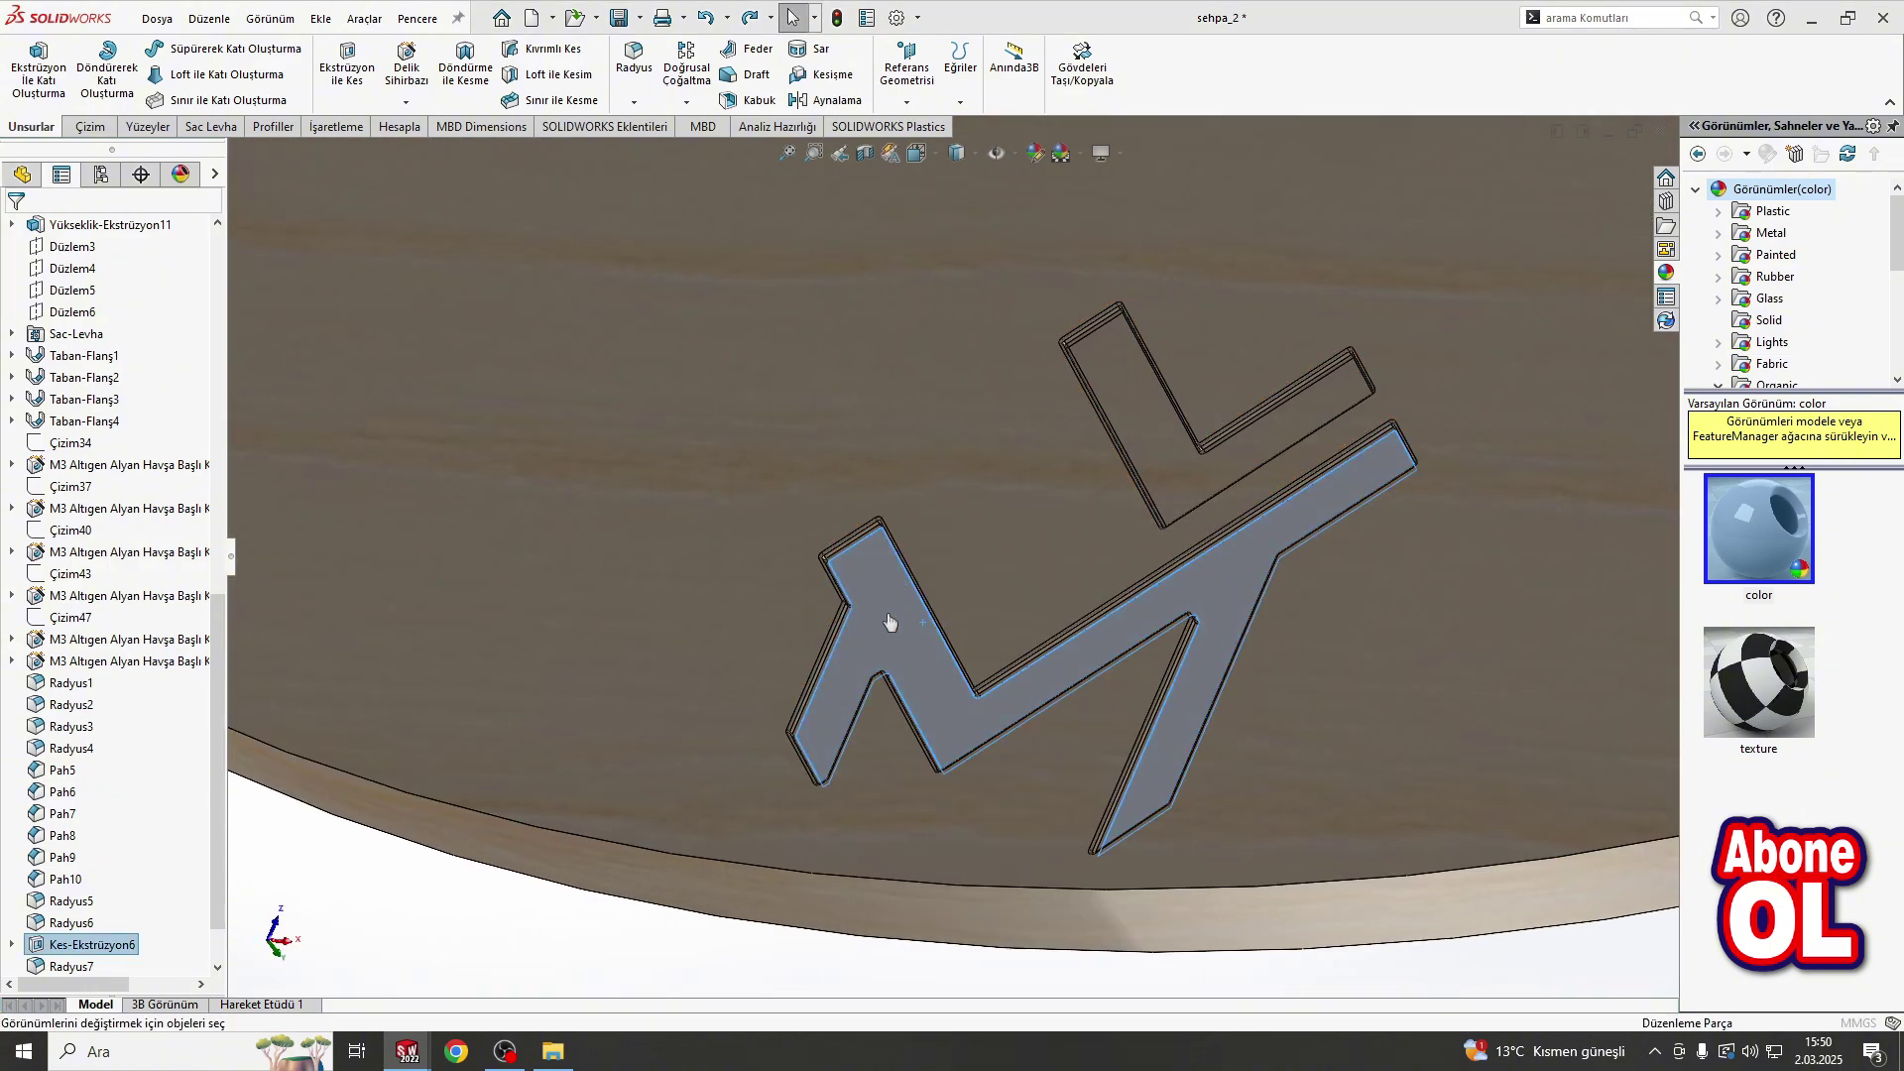
scroll(890, 622, "down", 4)
left_click(65, 812)
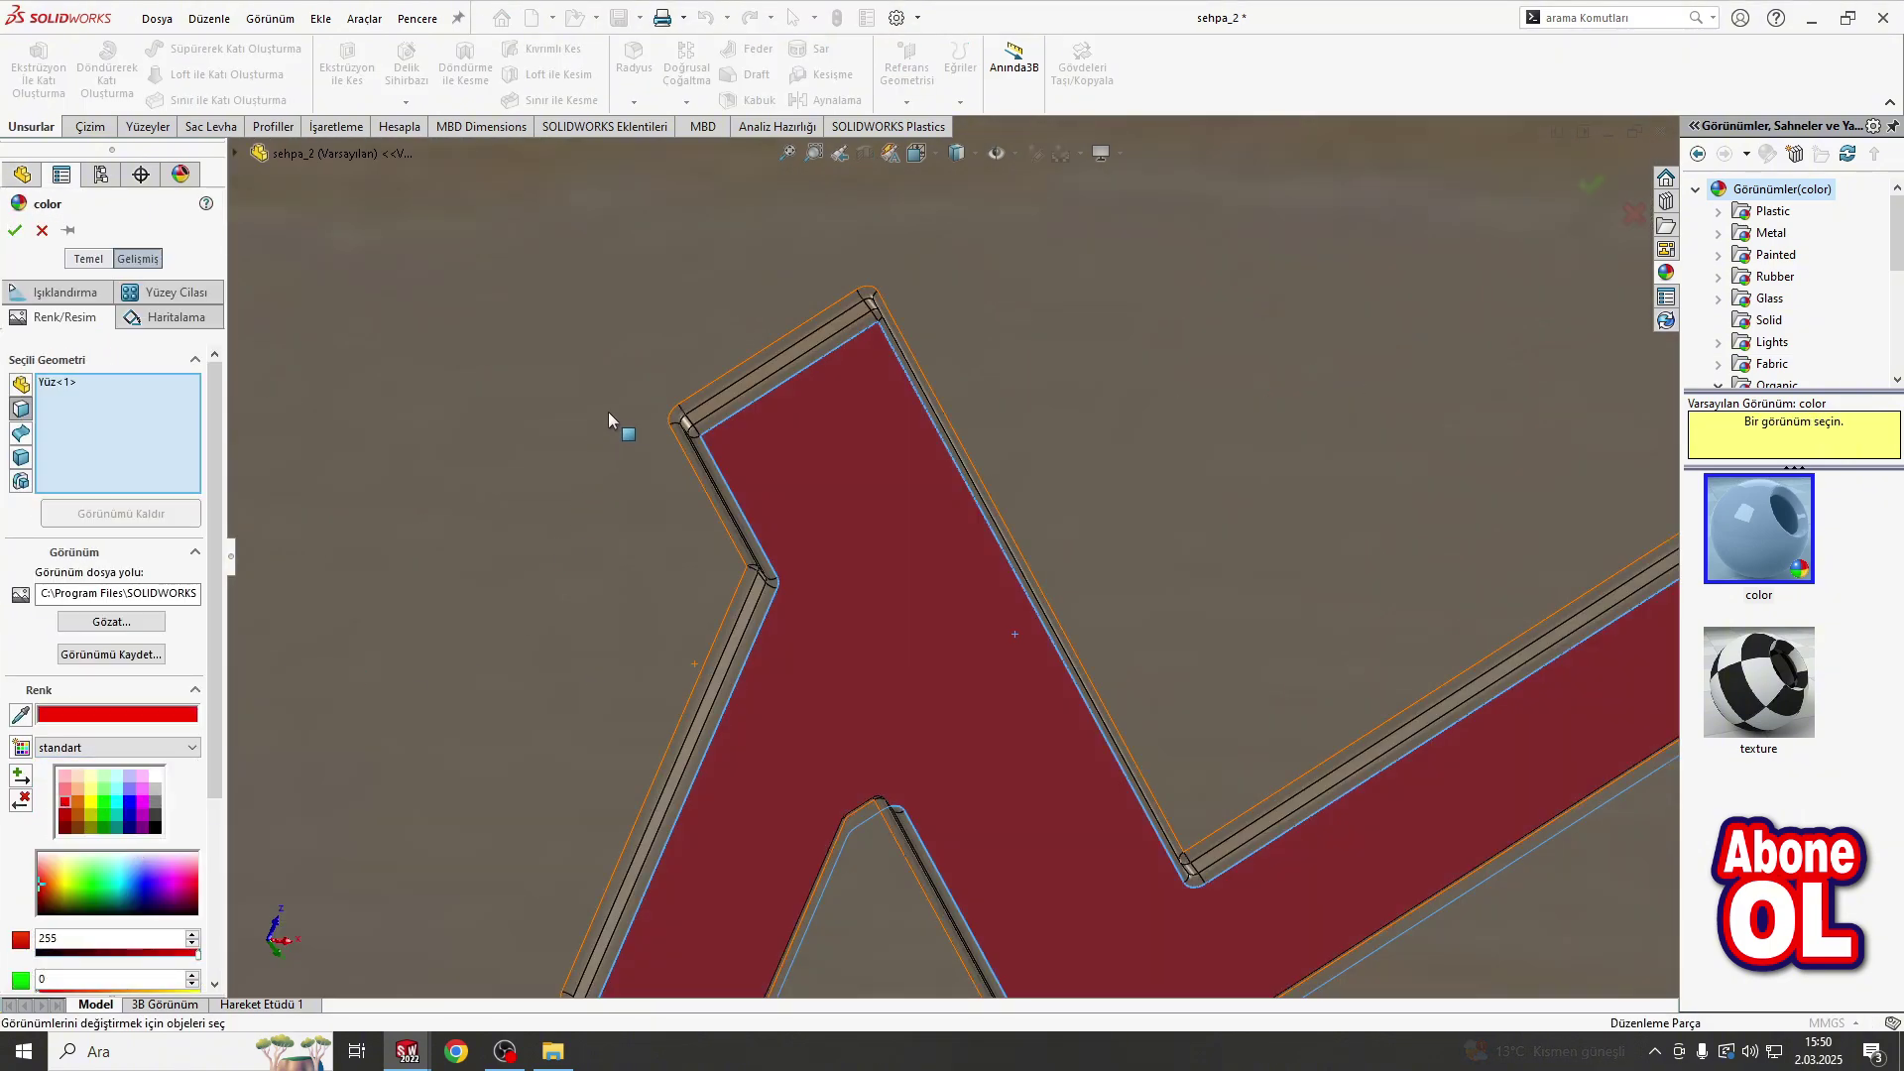
left_click(705, 413)
scroll(705, 412, "down", 3)
left_click(684, 464)
scroll(685, 486, "up", 3)
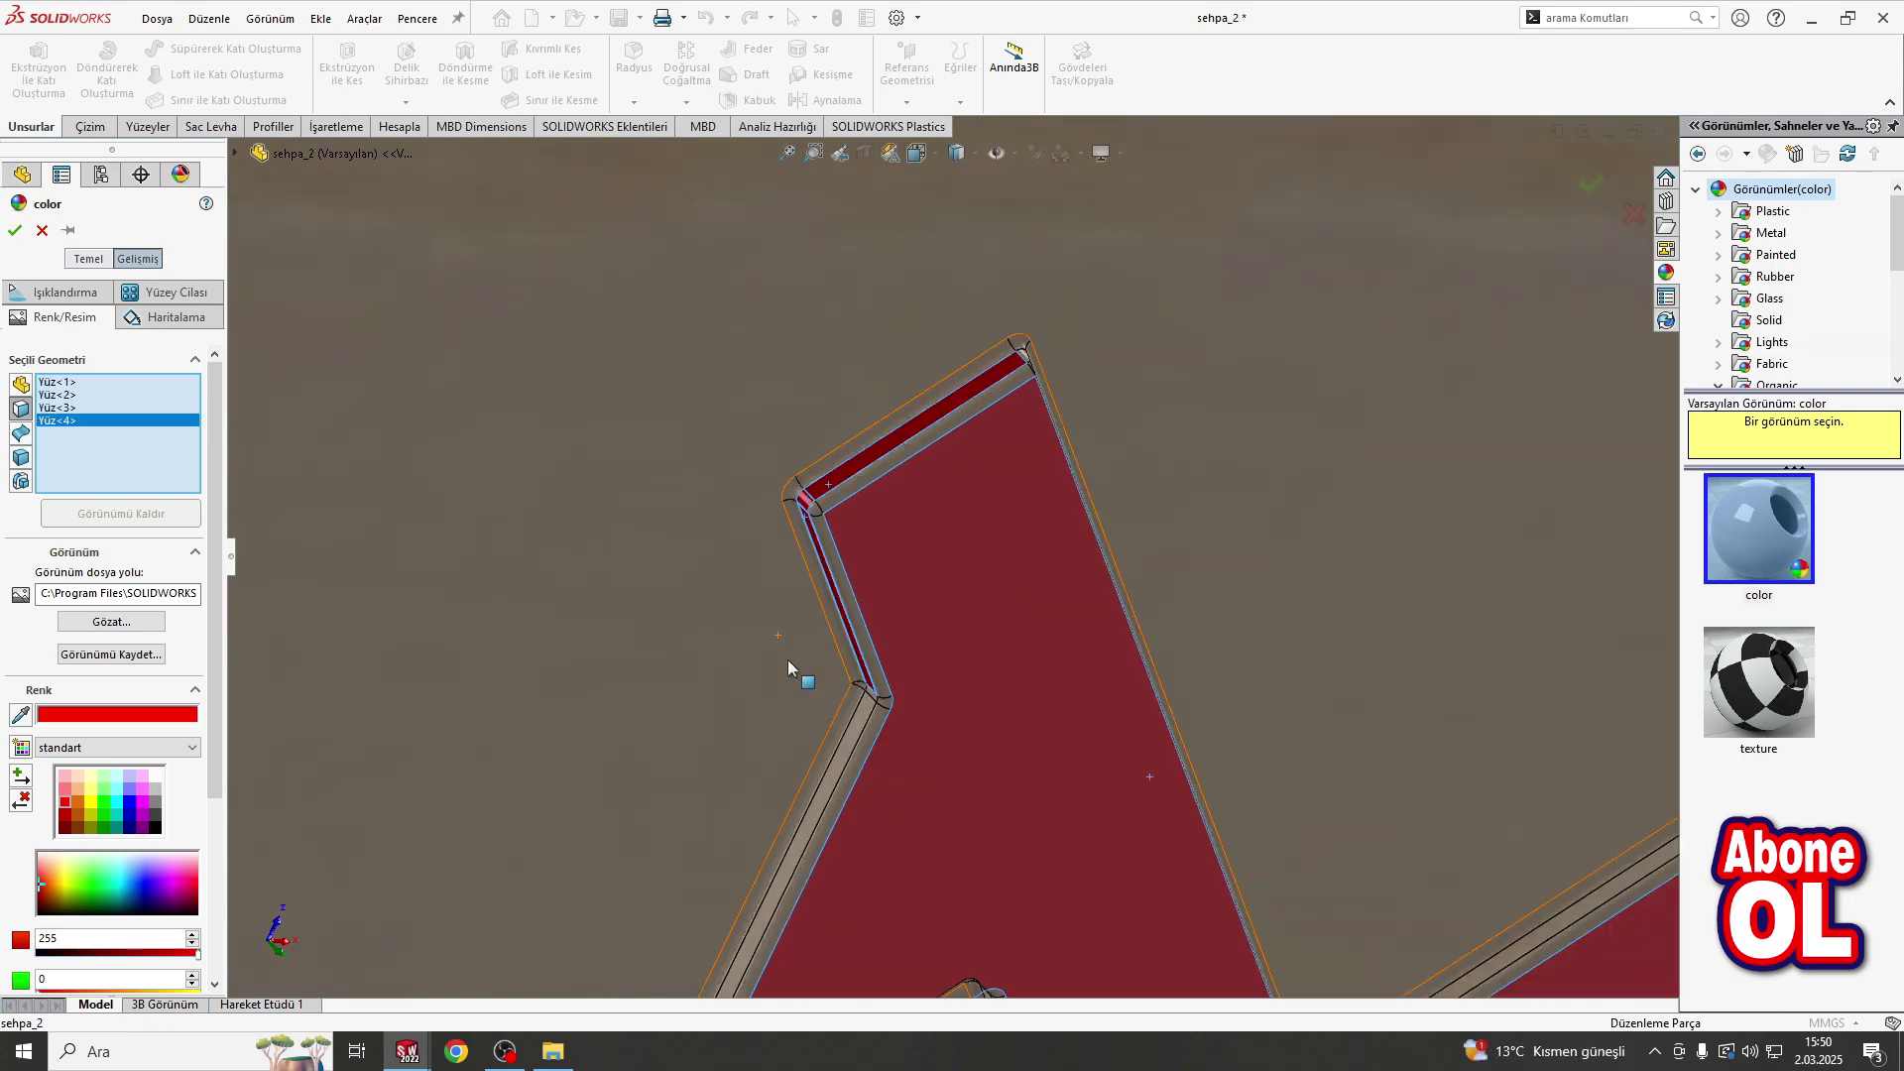
scroll(908, 667, "down", 4)
left_click(889, 721)
scroll(888, 721, "up", 3)
middle_click_drag(863, 778, 902, 595)
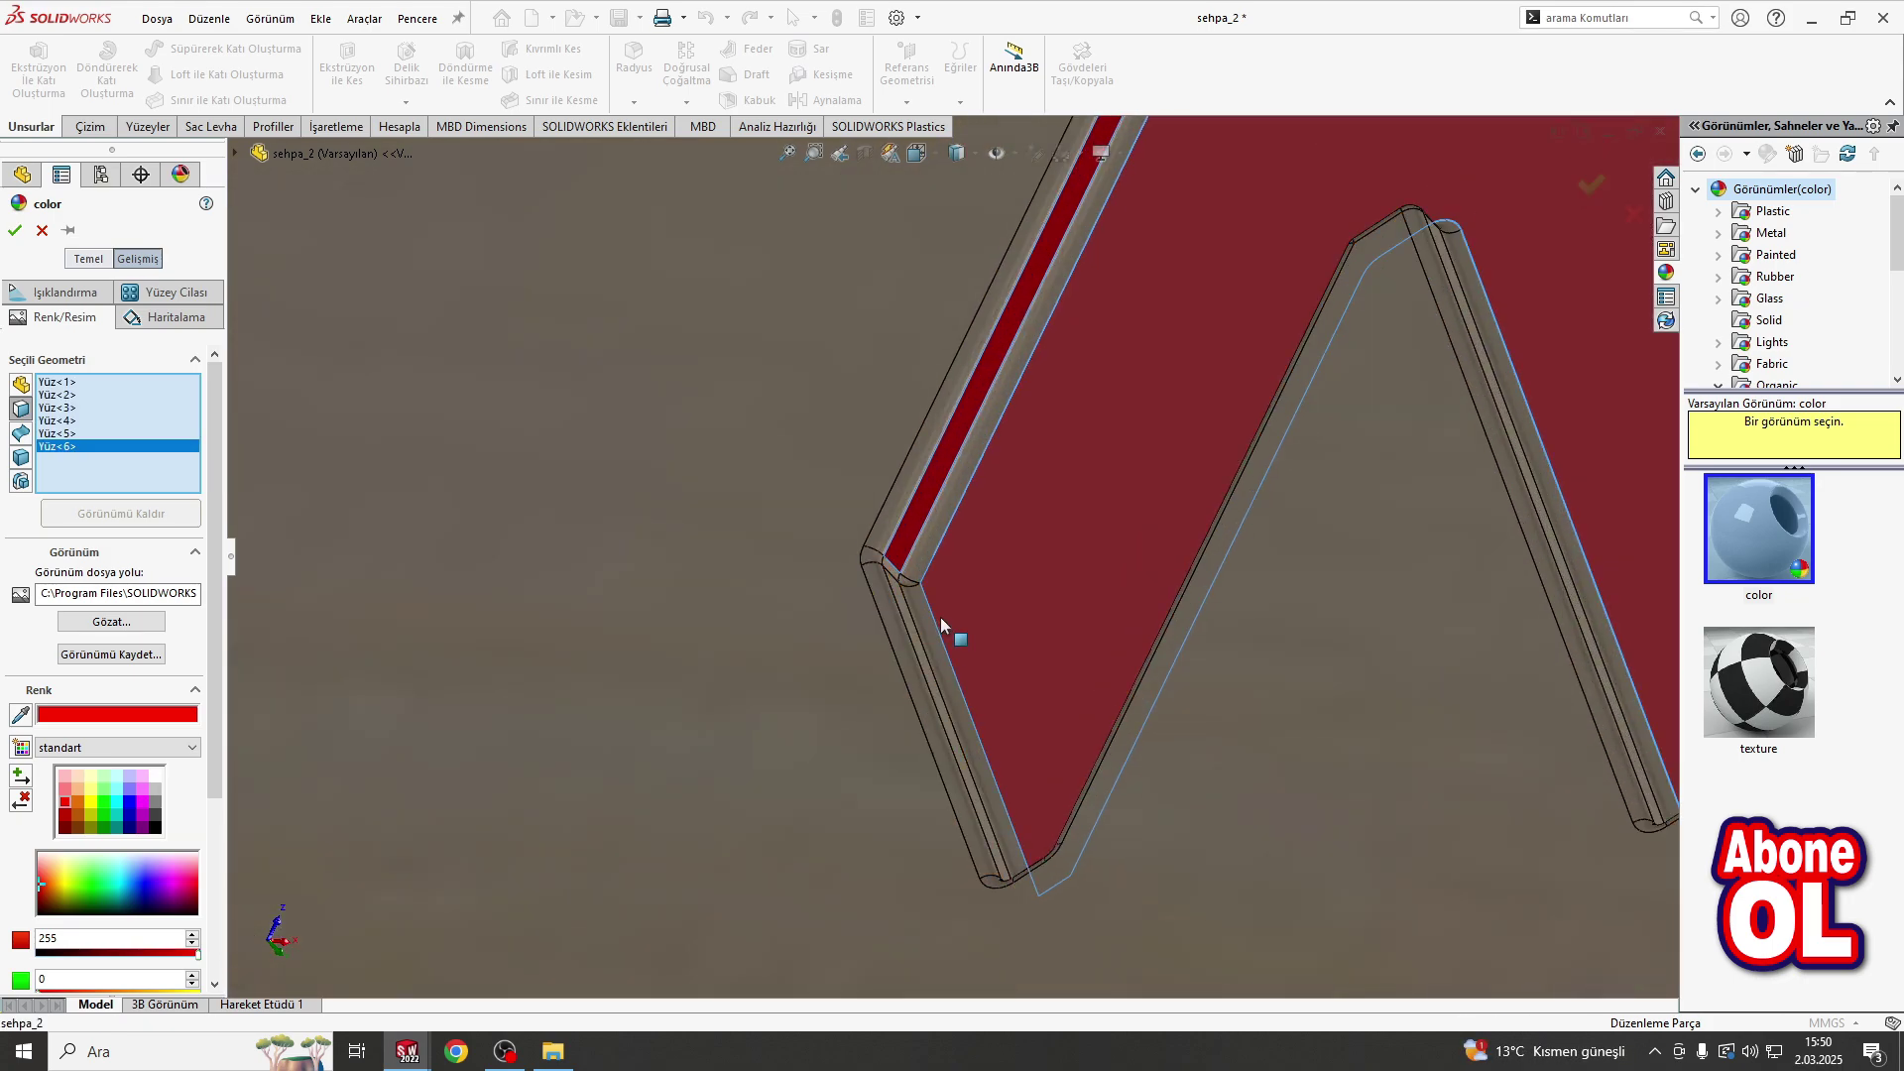
Step: Colour the whole Kes-Ekstrüzyon6 logo cut feature red
right_click(987, 545)
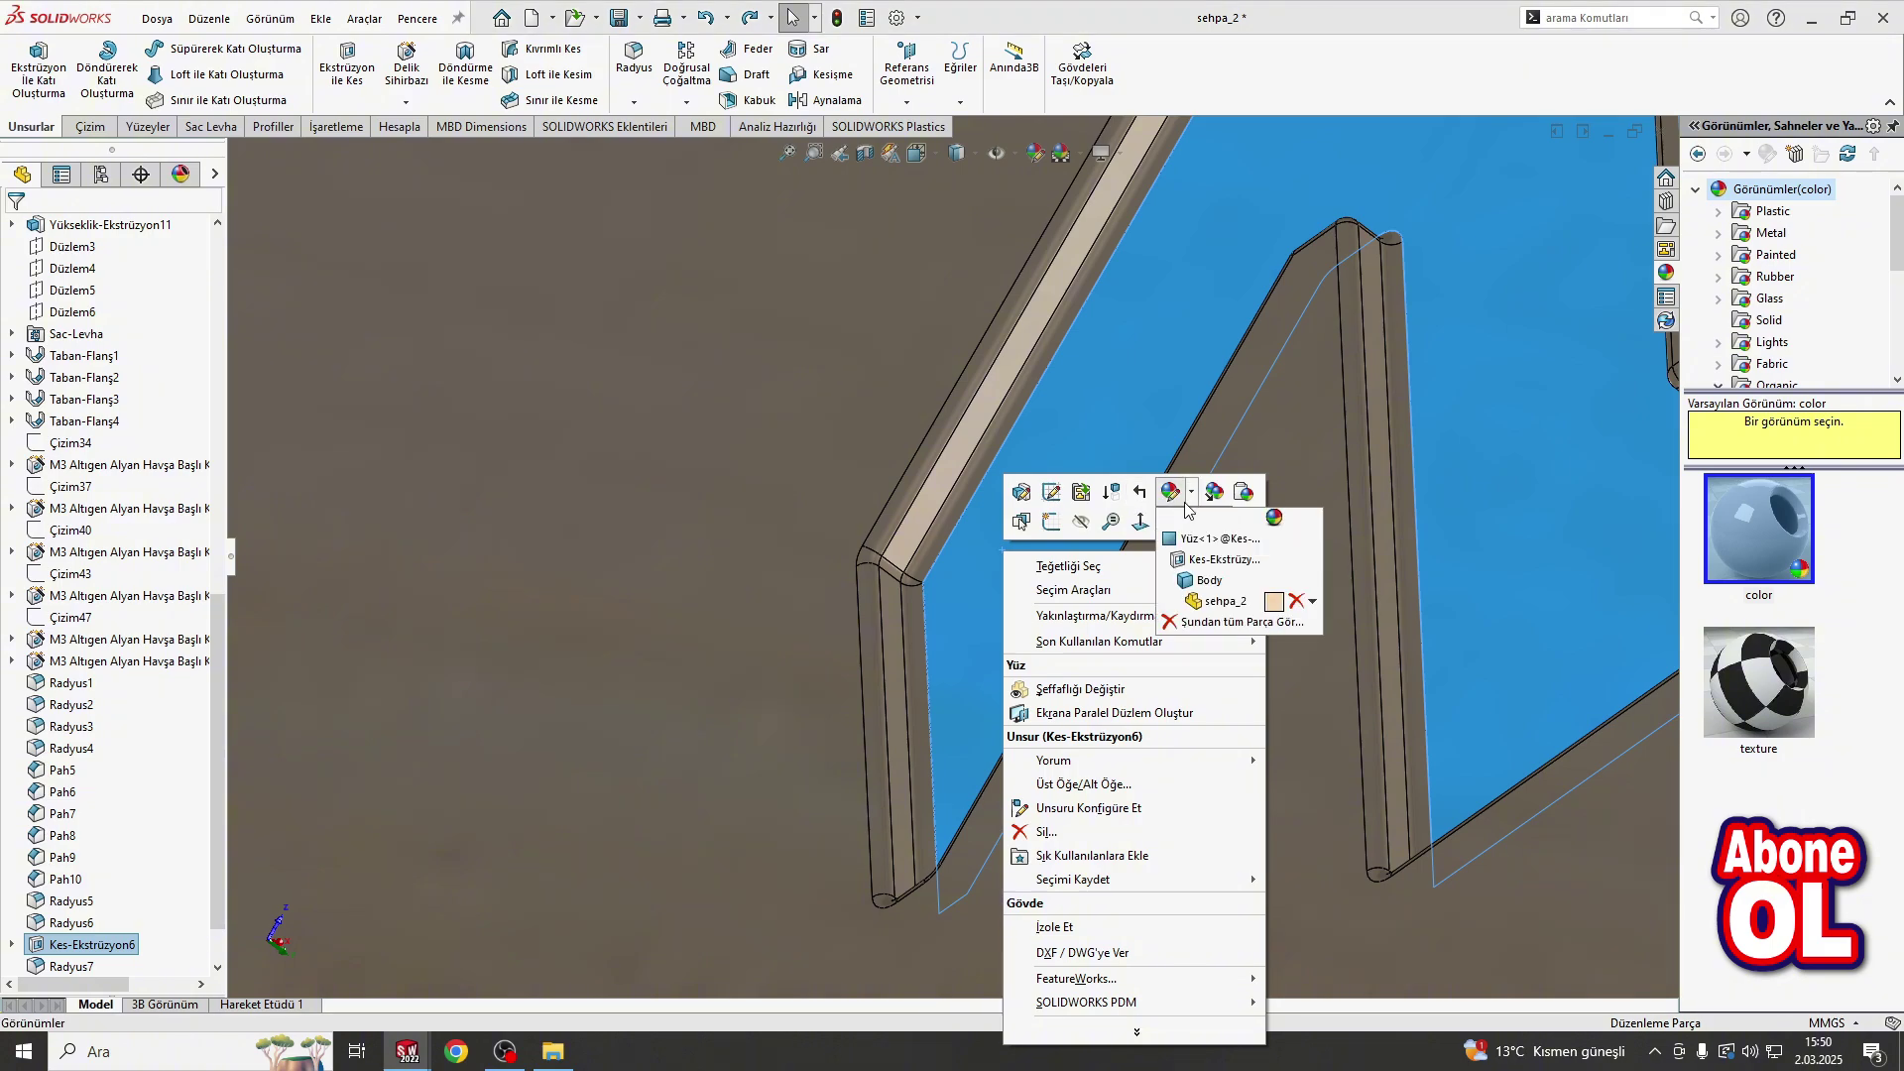
left_click(1289, 555)
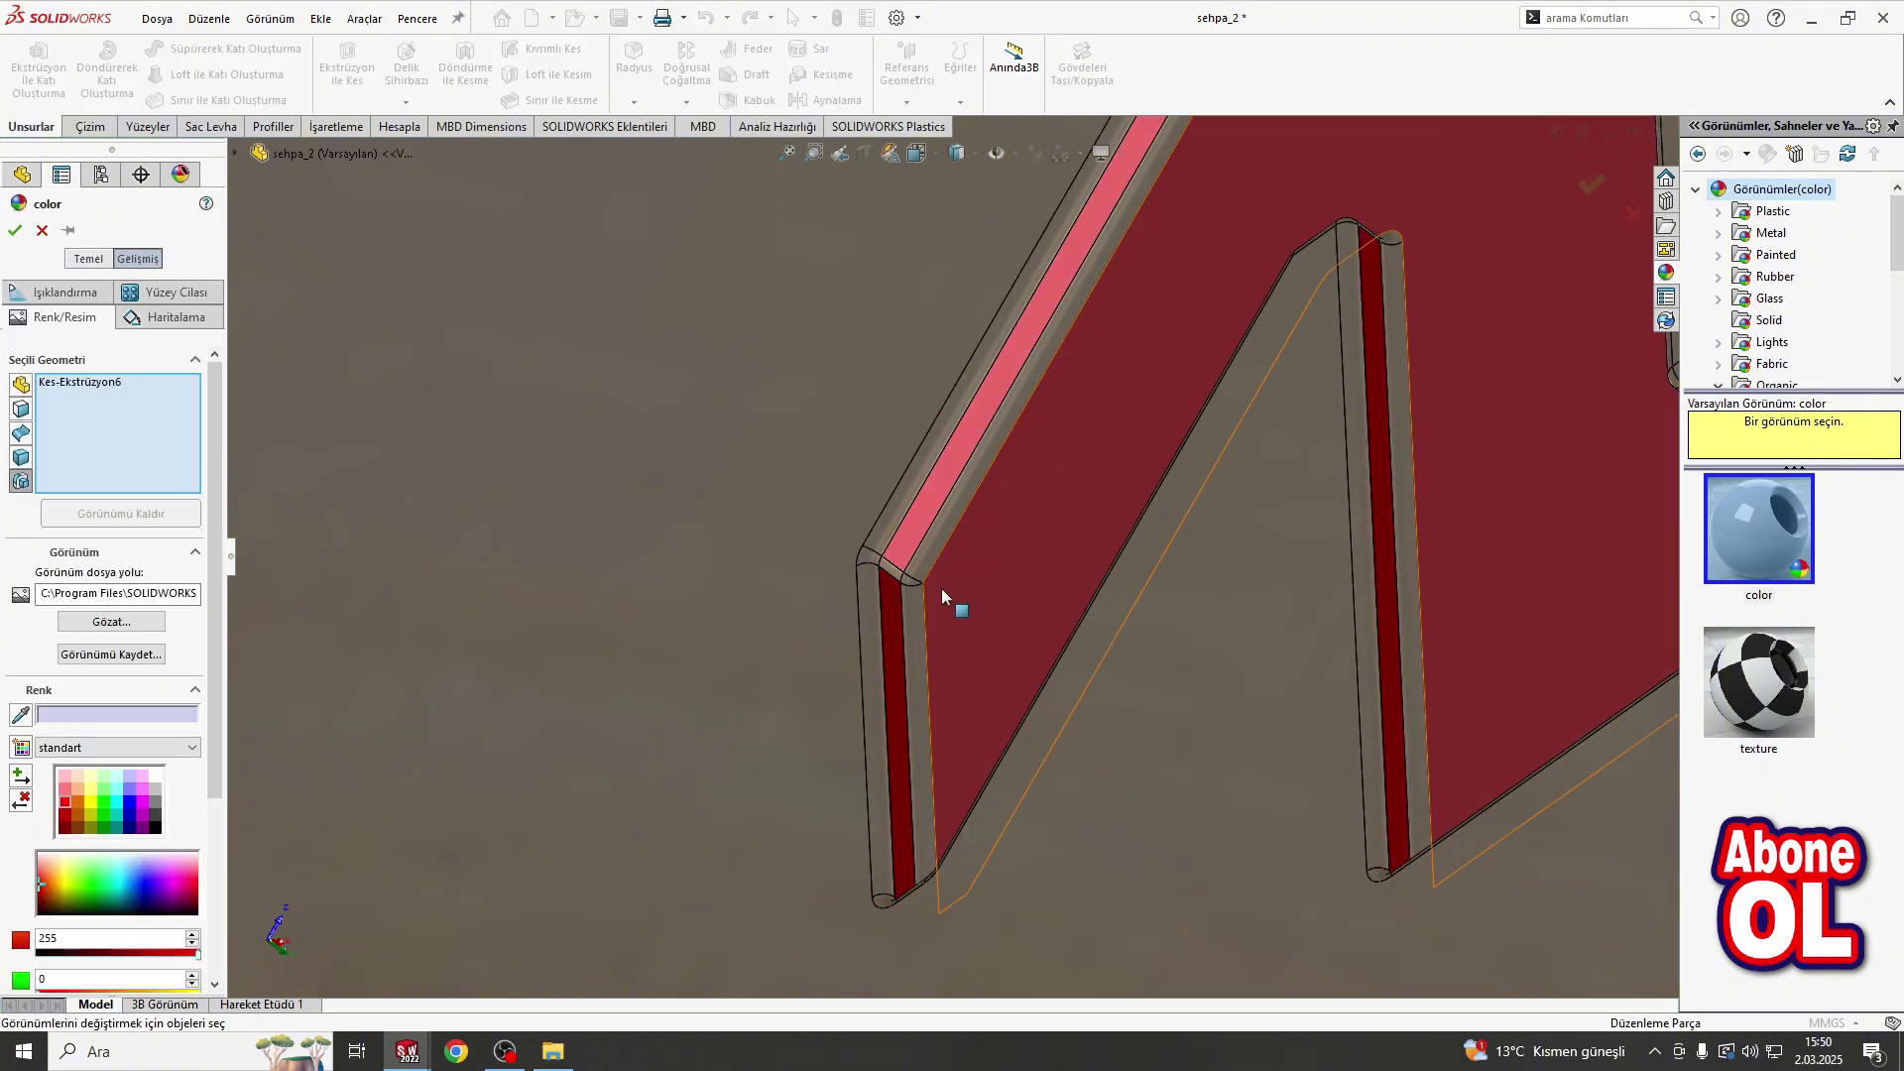
scroll(872, 605, "down", 3)
key("Return")
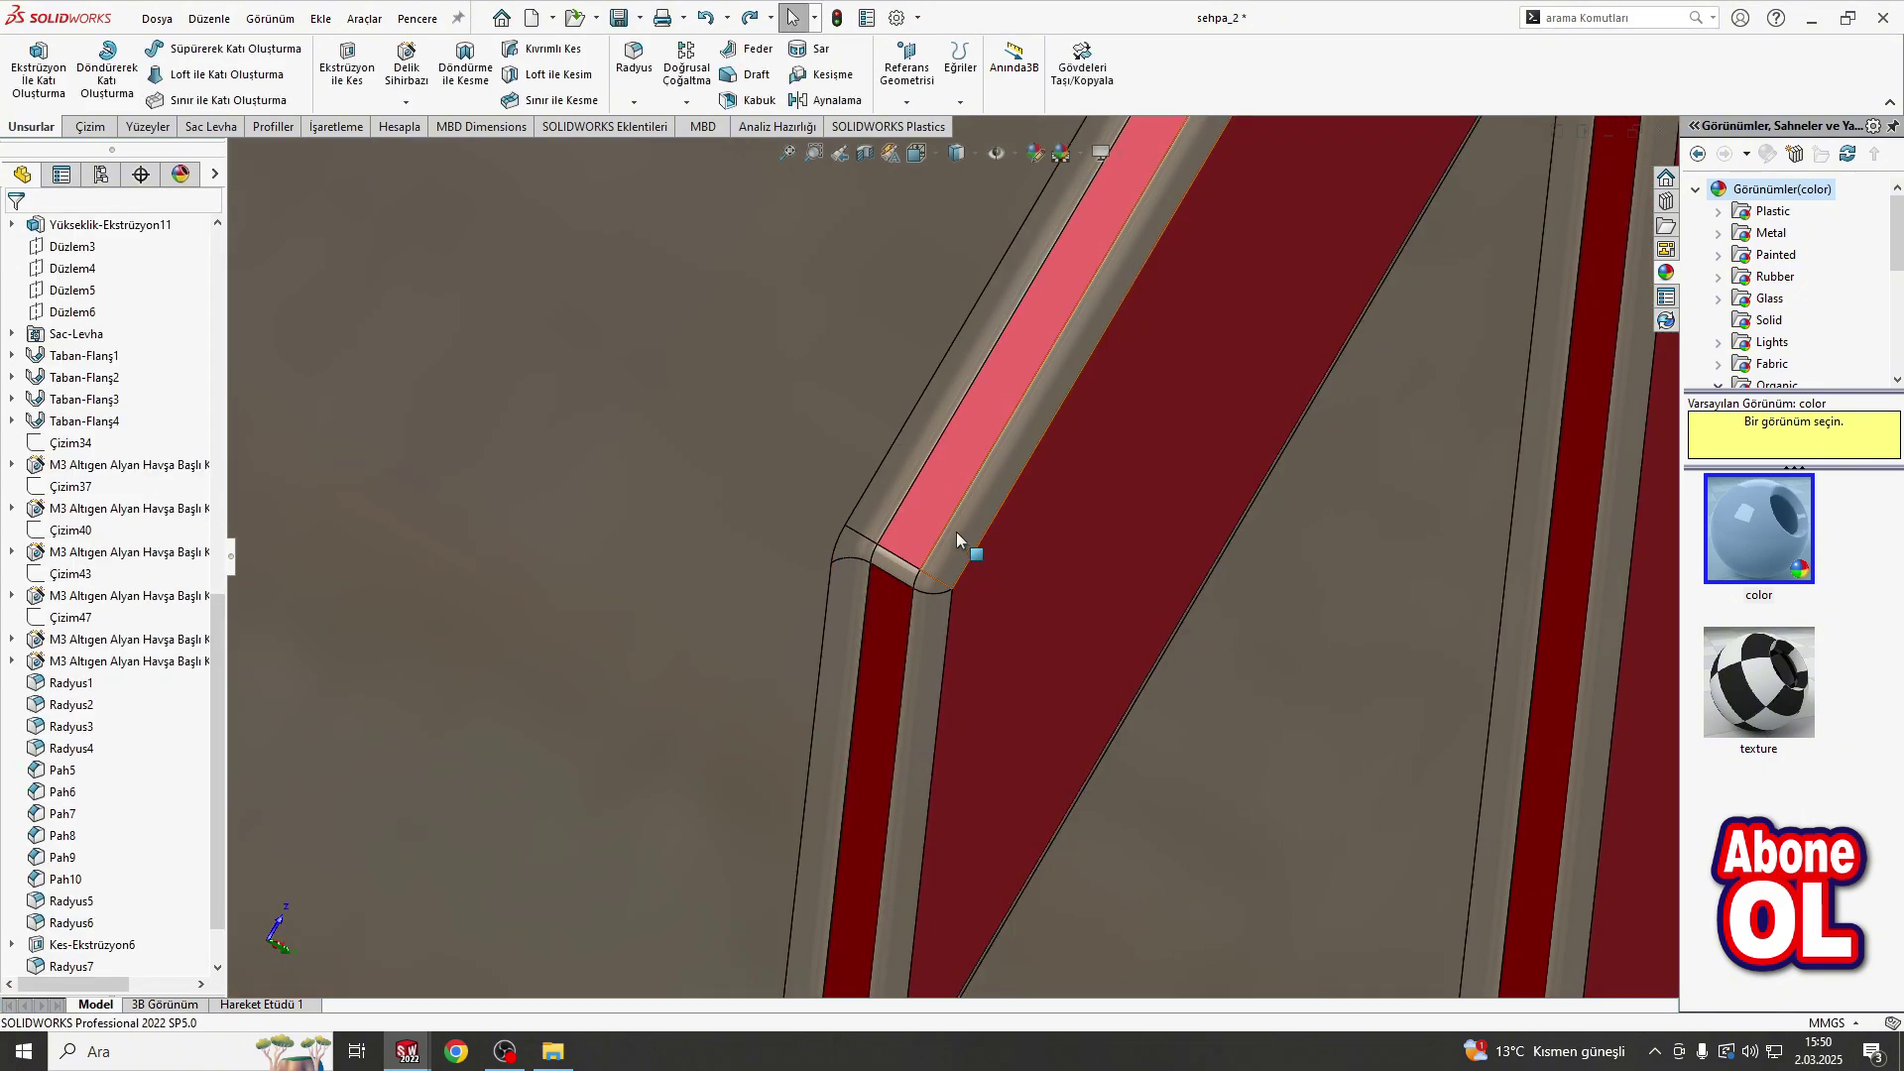
Step: Colour the Radyus7 and Radyus8 fillet features pure red
right_click(885, 565)
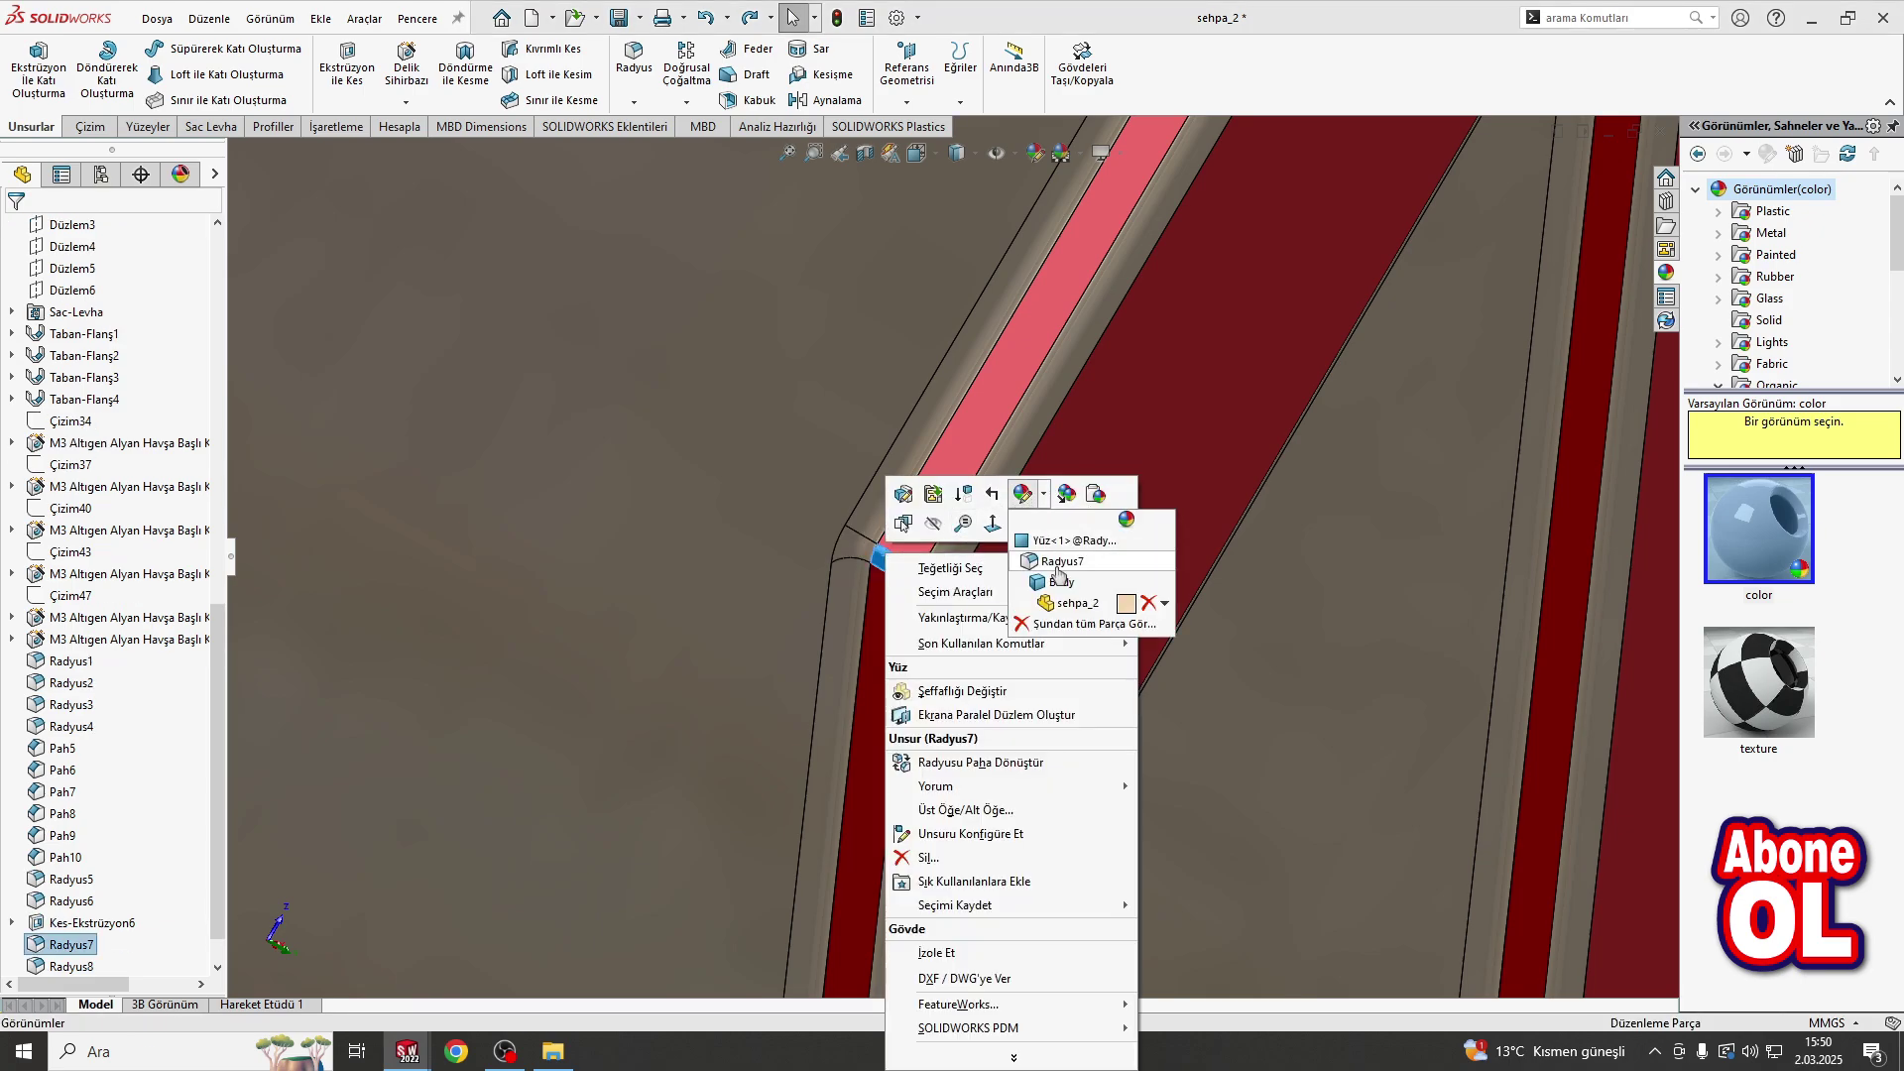
left_click(1032, 599)
scroll(929, 576, "up", 2)
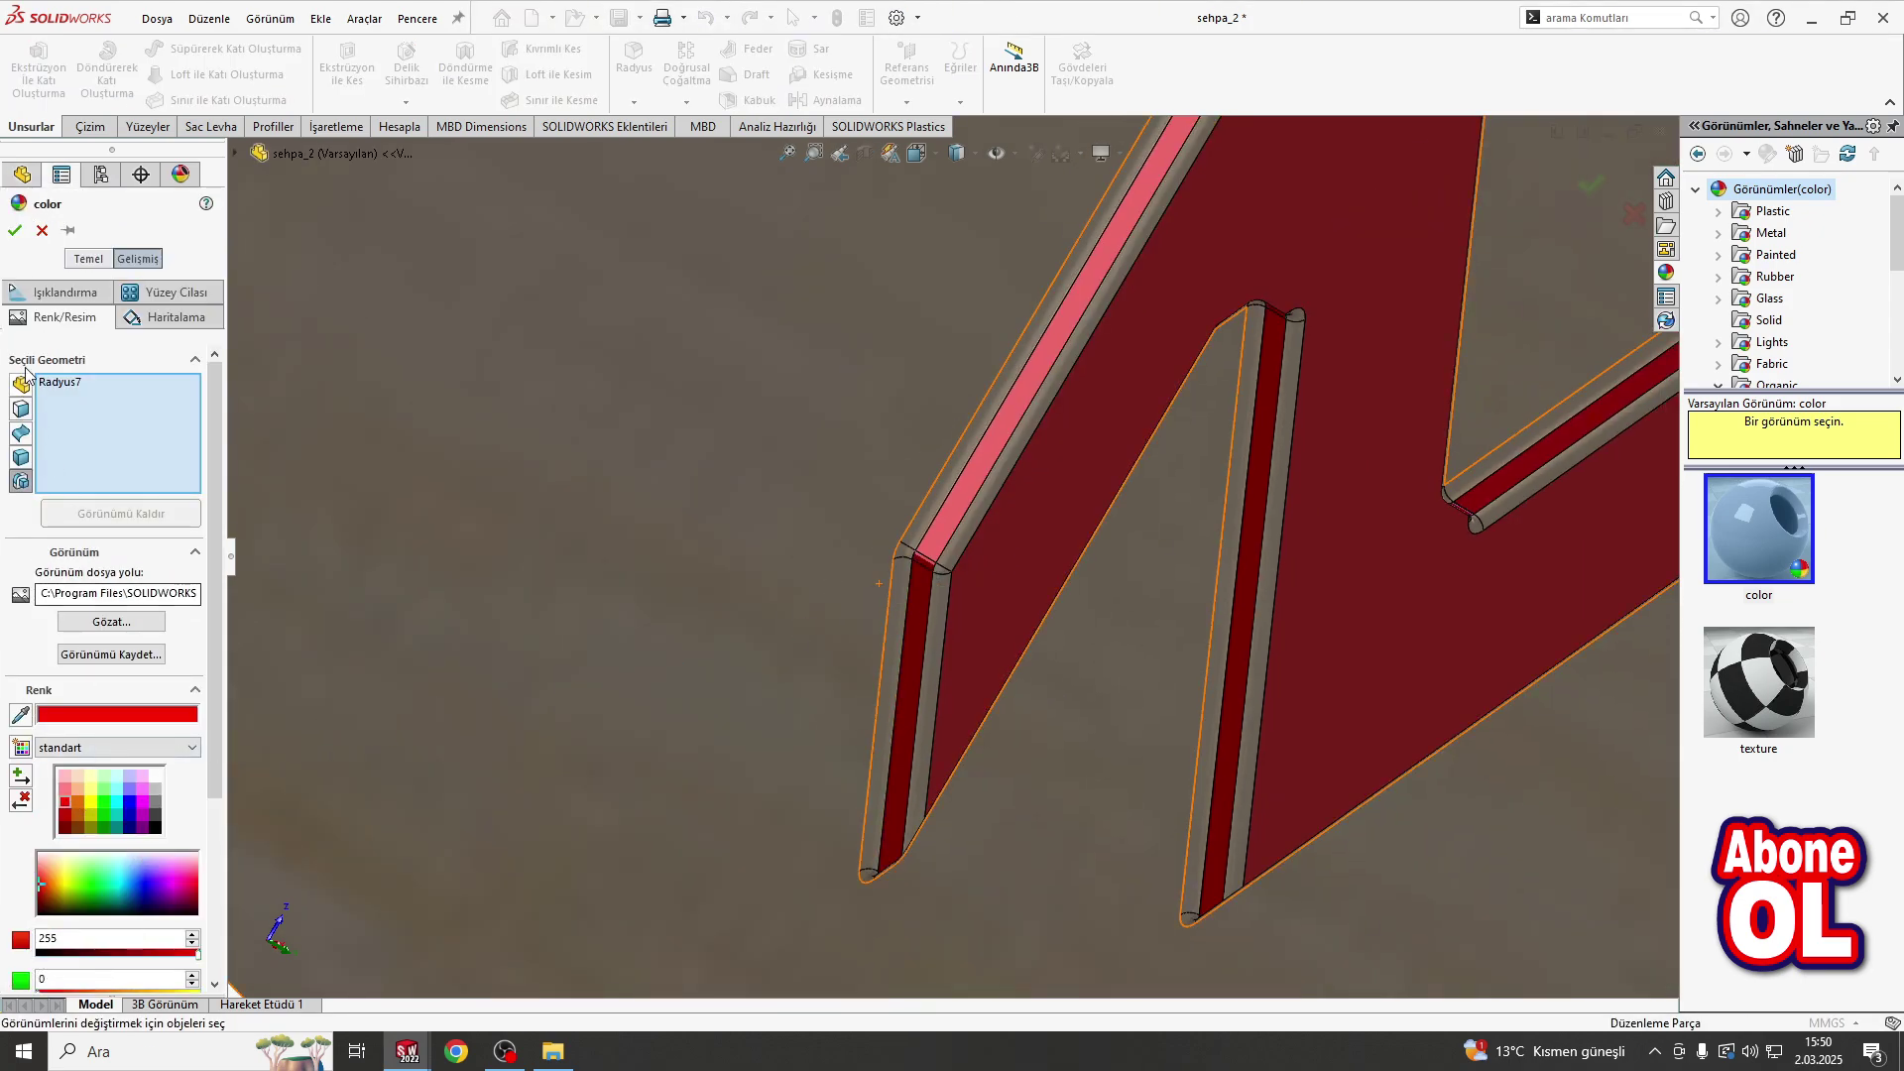
key("Return")
right_click(950, 479)
left_click(1141, 444)
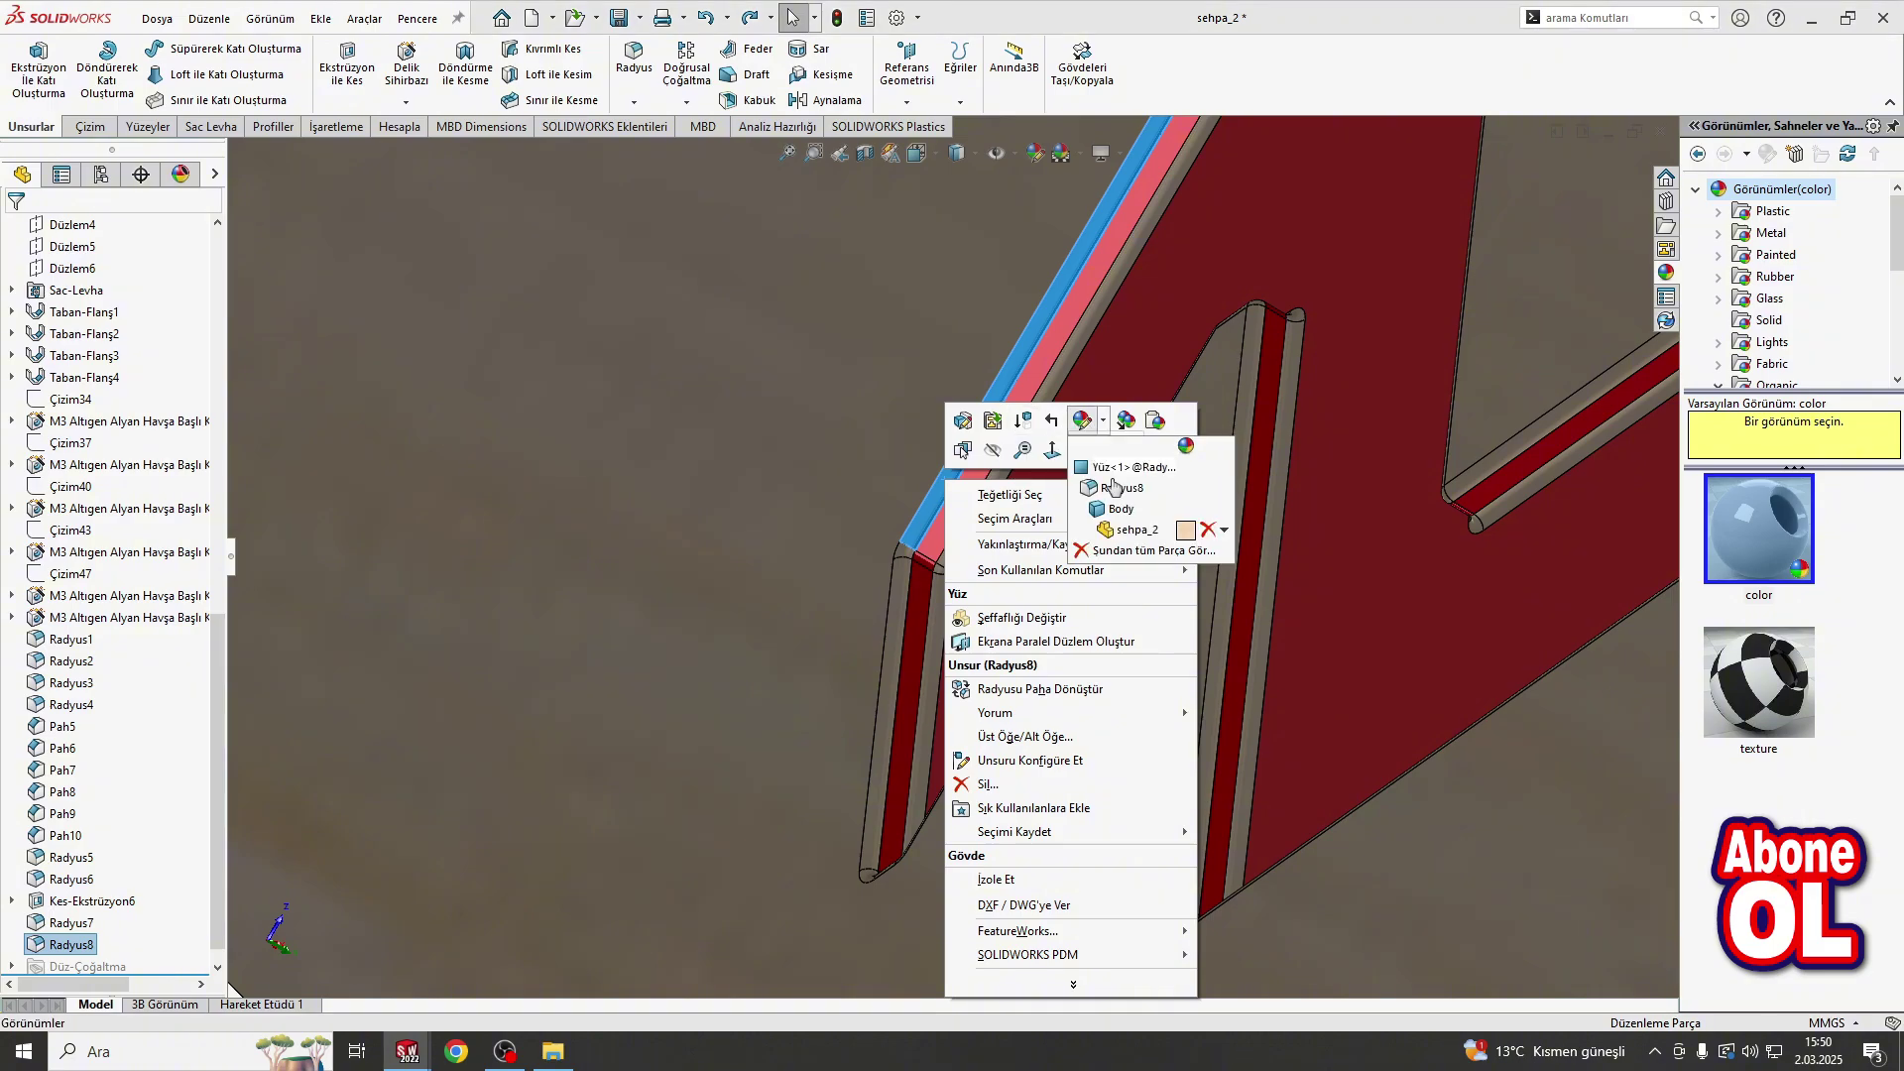
left_click(1255, 496)
left_click(72, 805)
scroll(374, 800, "up", 3)
middle_click_drag(374, 799, 222, 195)
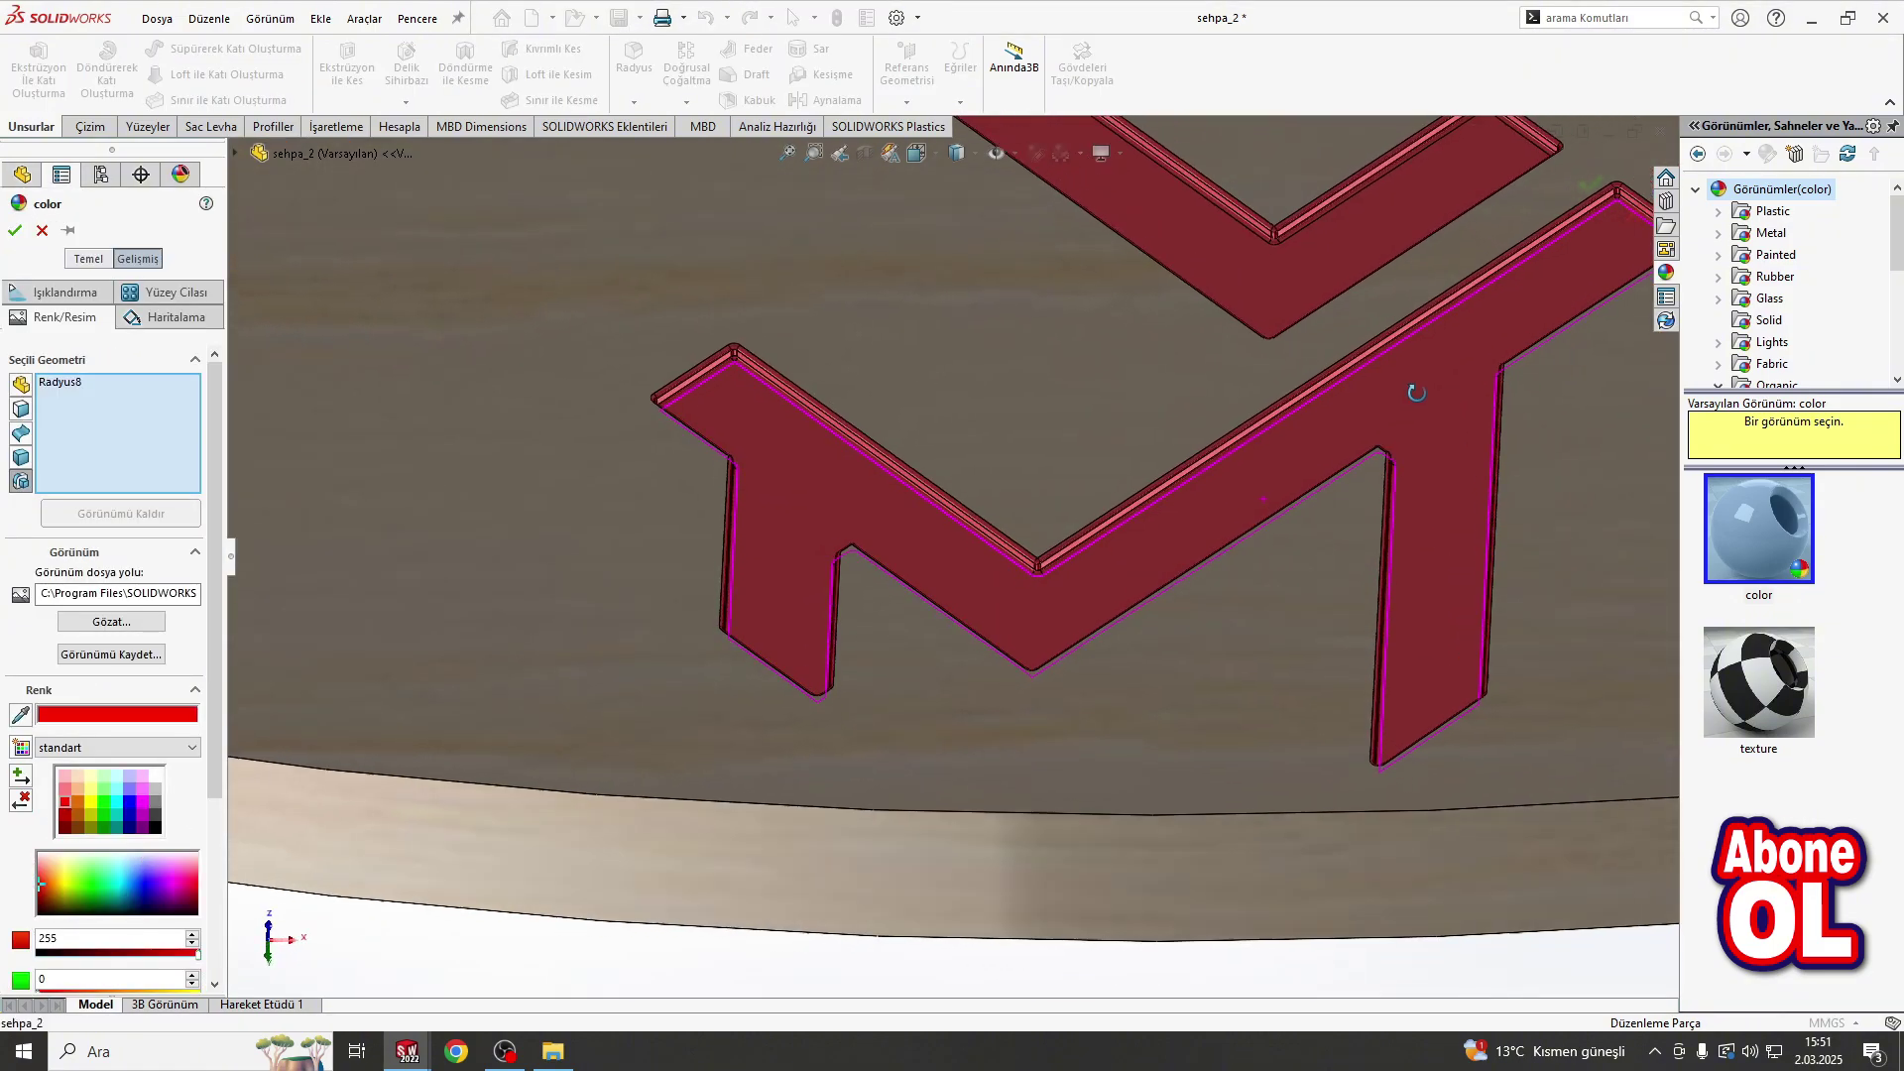
left_click(15, 231)
scroll(1050, 344, "down", 5)
Step: Orbit around the finished table, then switch to the Isometric view
middle_click_drag(1050, 343, 1026, 326)
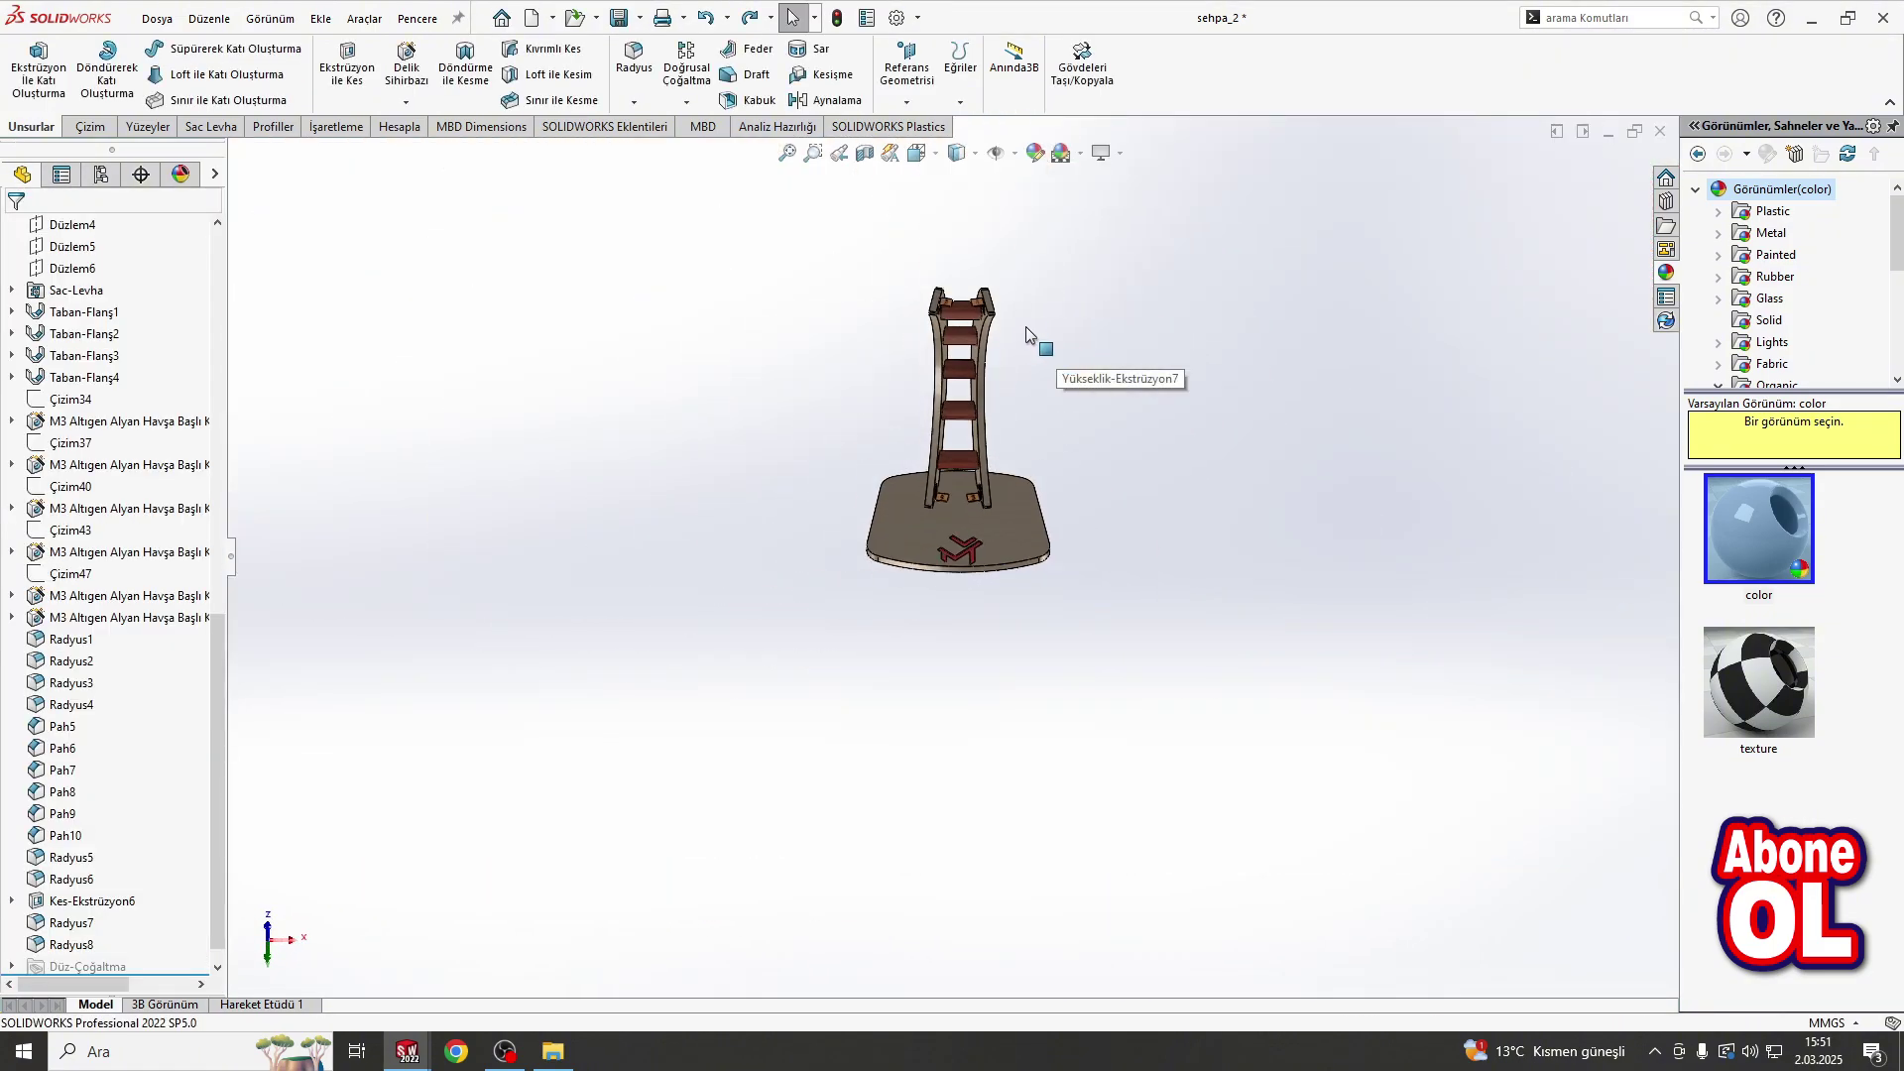
scroll(1025, 325, "up", 2)
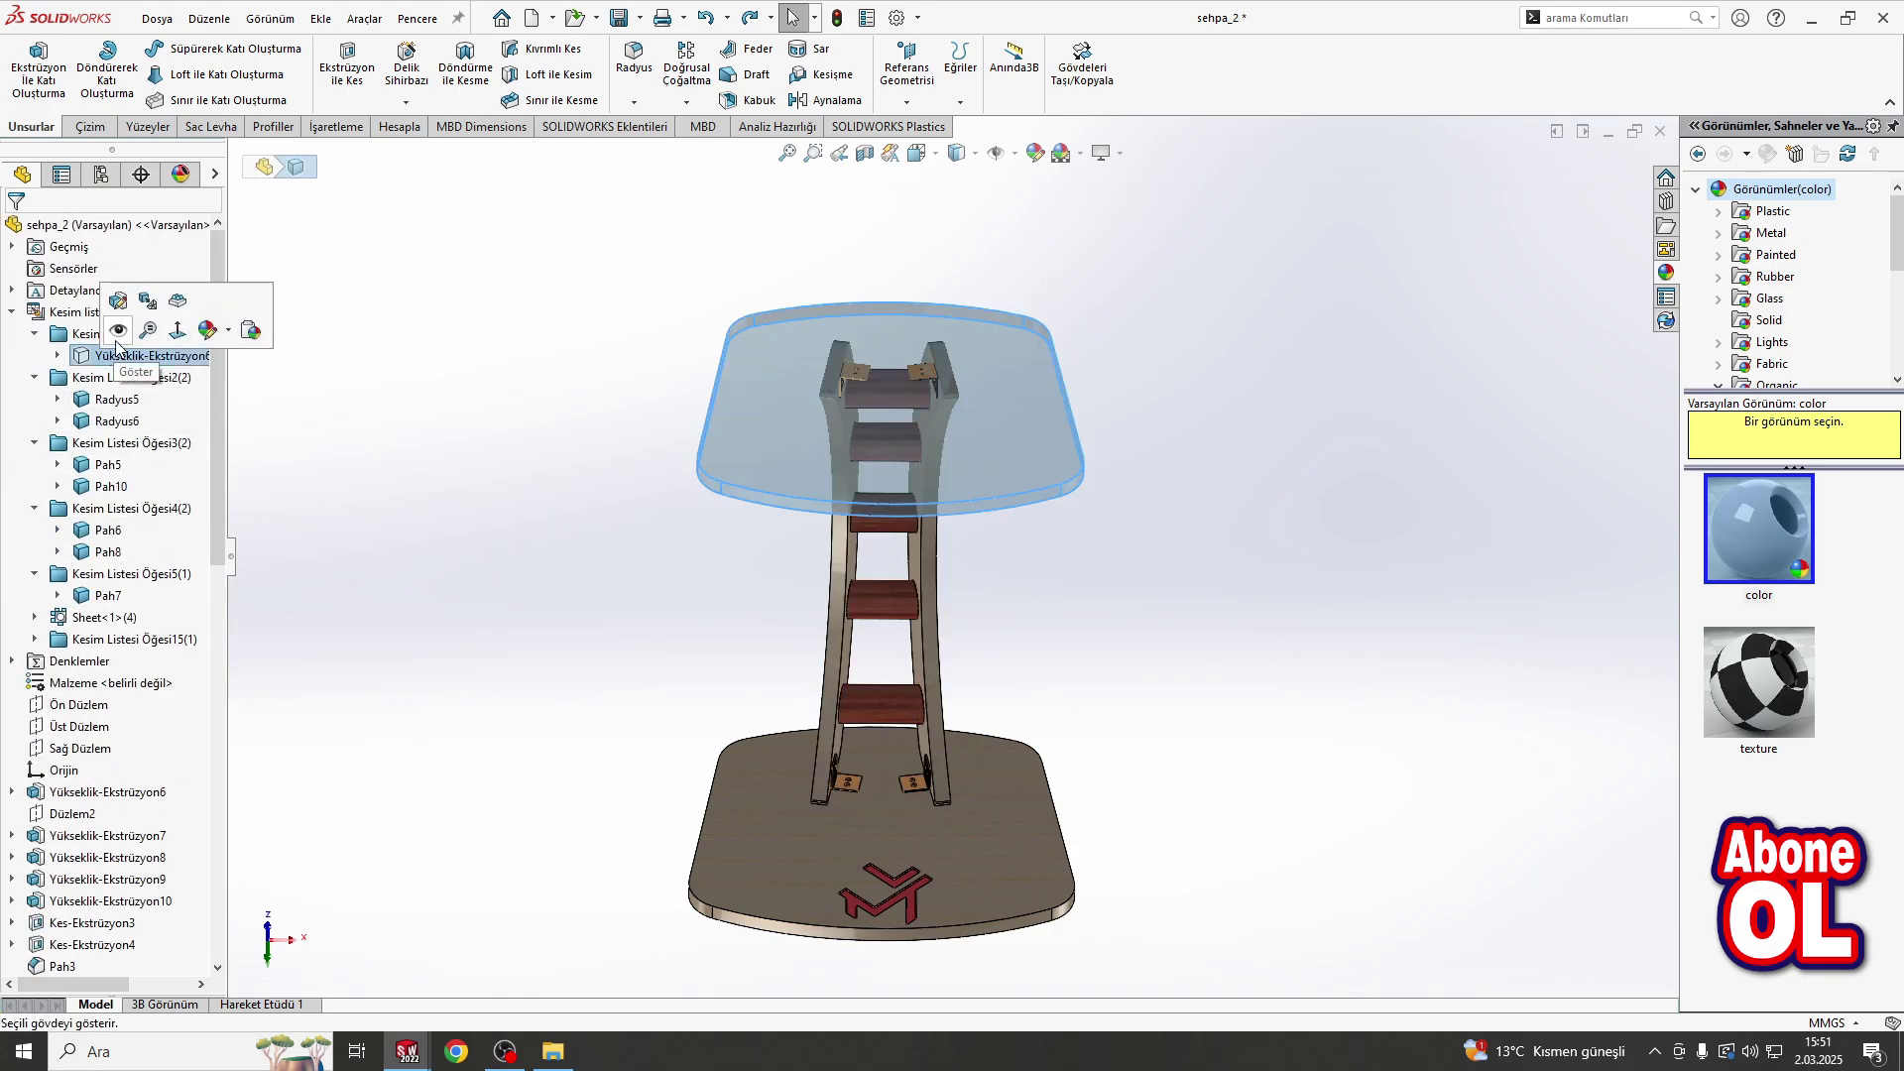
mouse_move(594, 331)
middle_mouse_down()
mouse_move(693, 218)
mouse_move(900, 212)
mouse_move(1216, 467)
middle_mouse_up()
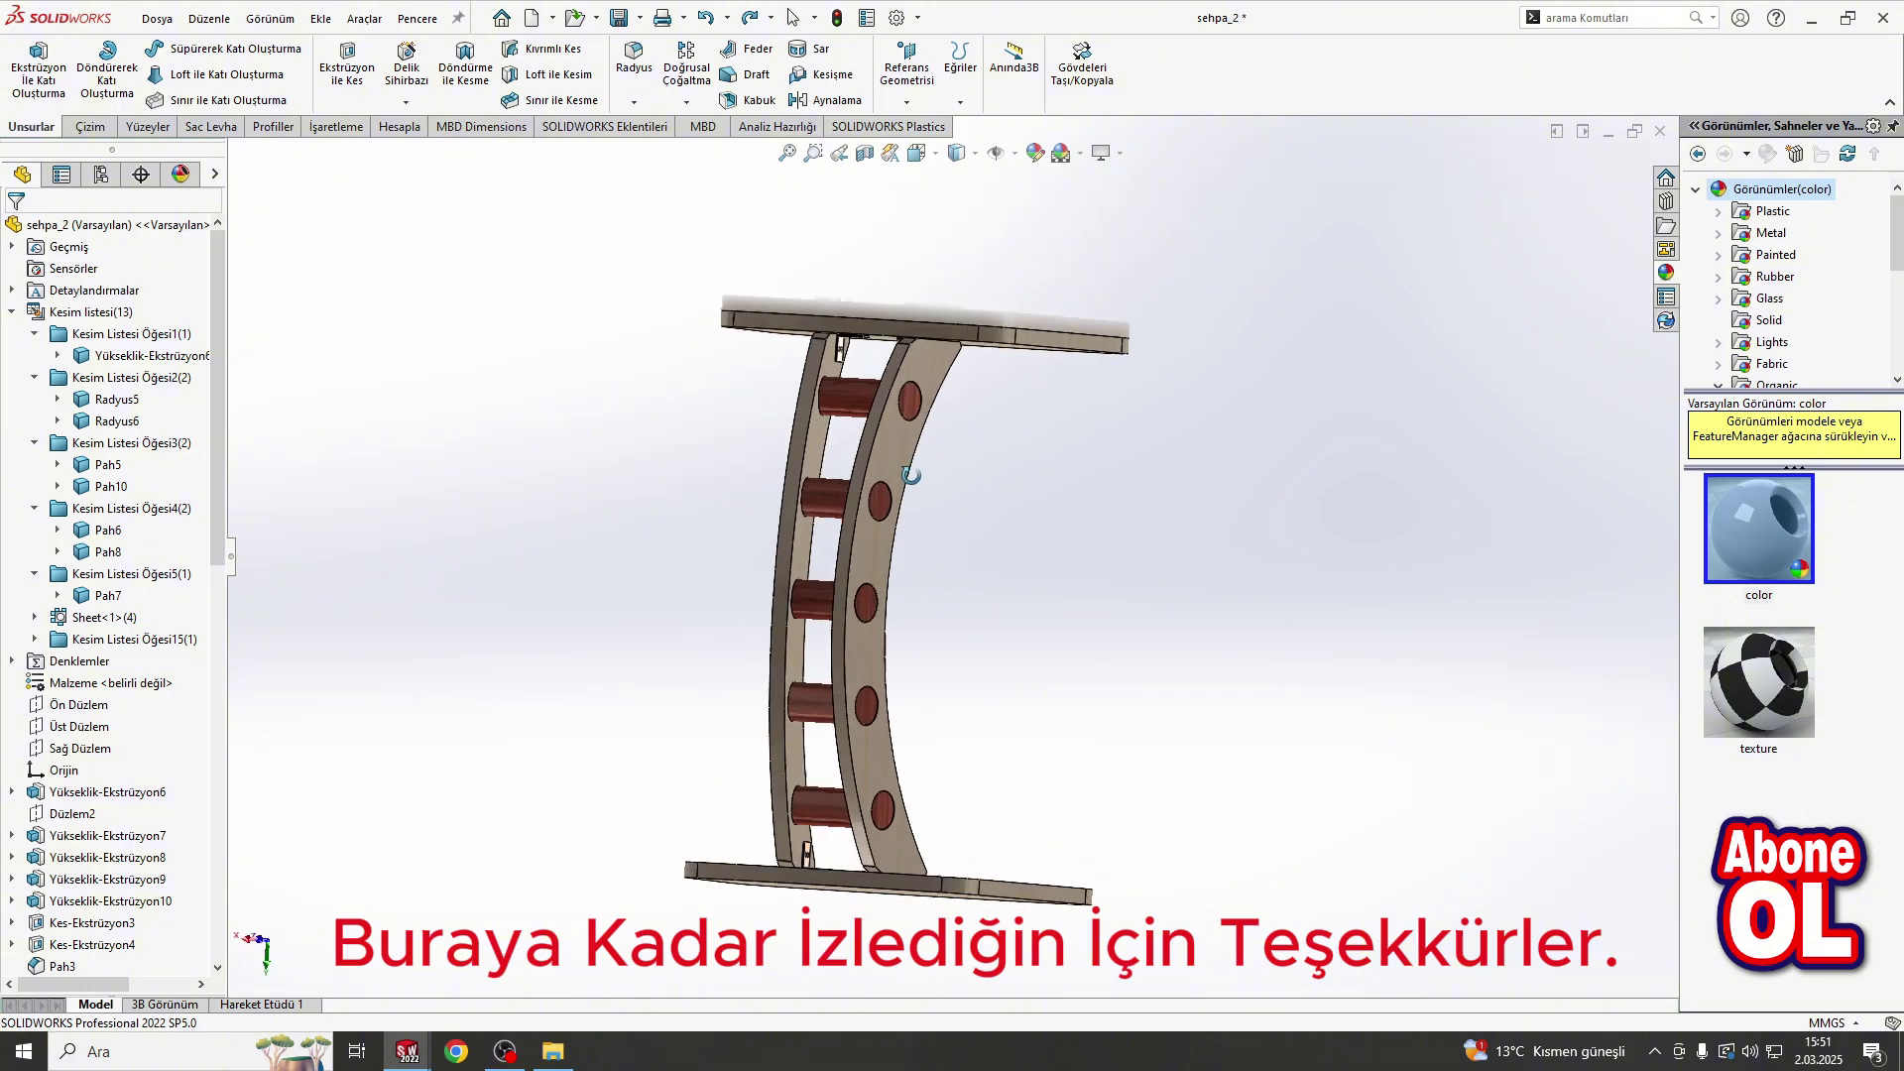
key("space")
left_click(585, 488)
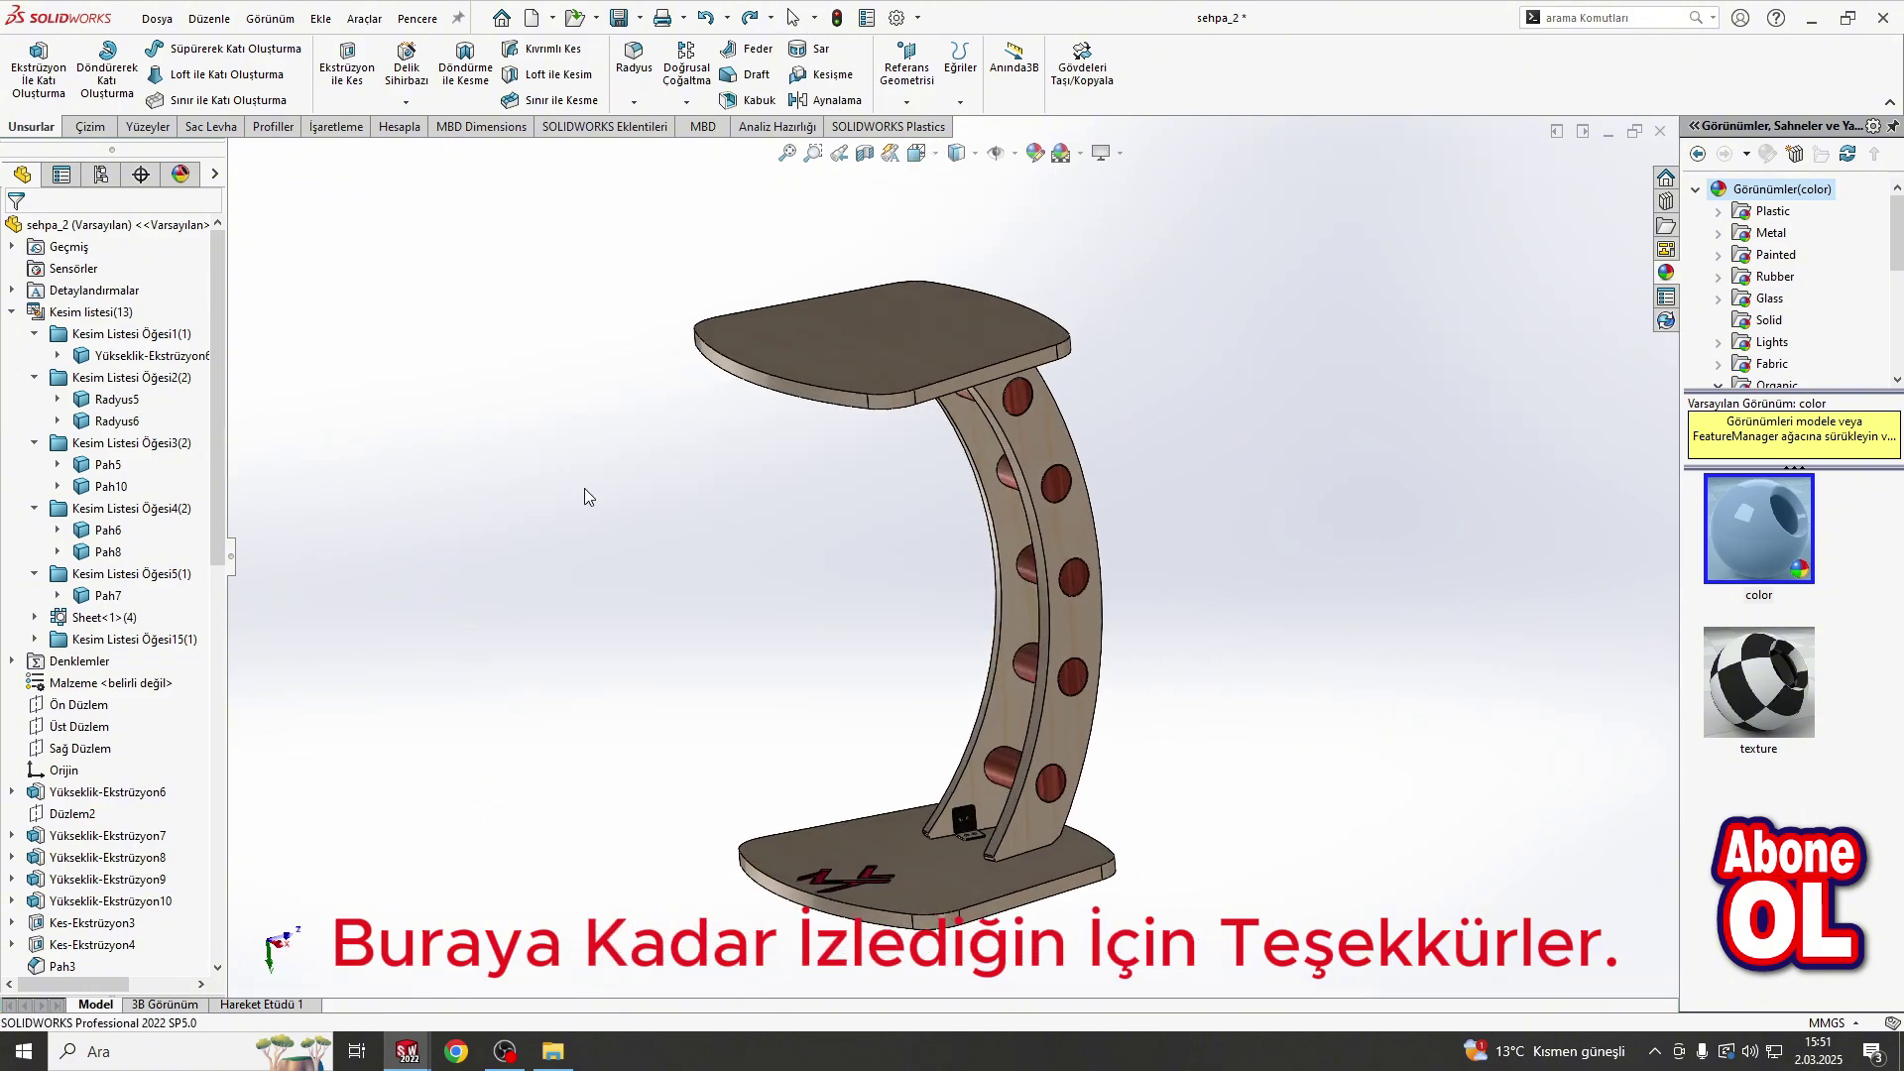